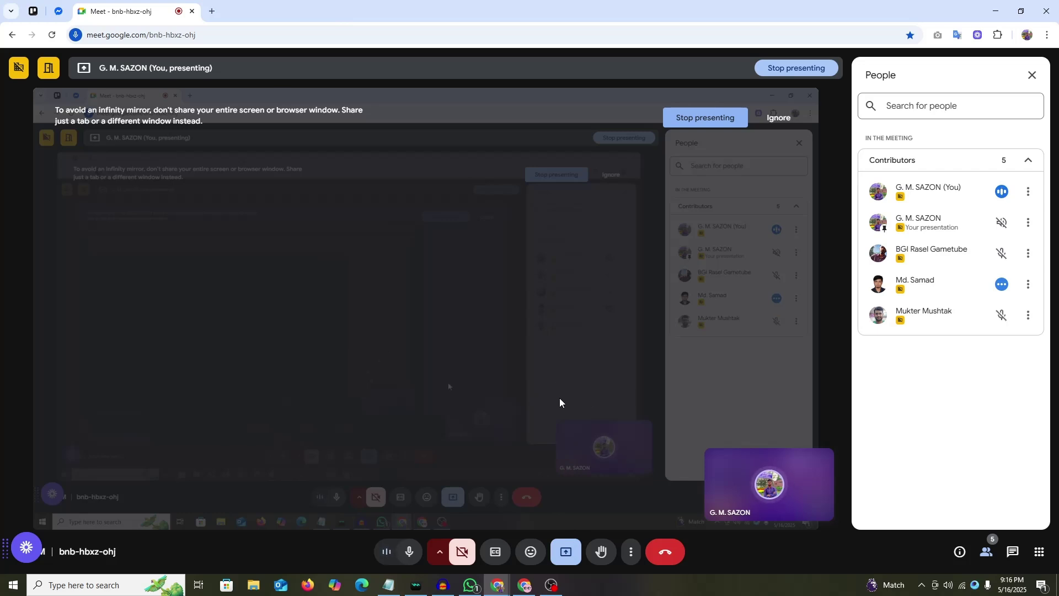
# Step: Switch from the Google Meet call to the browser window with the Codespell IT dashboard
pyautogui.click(524, 585)
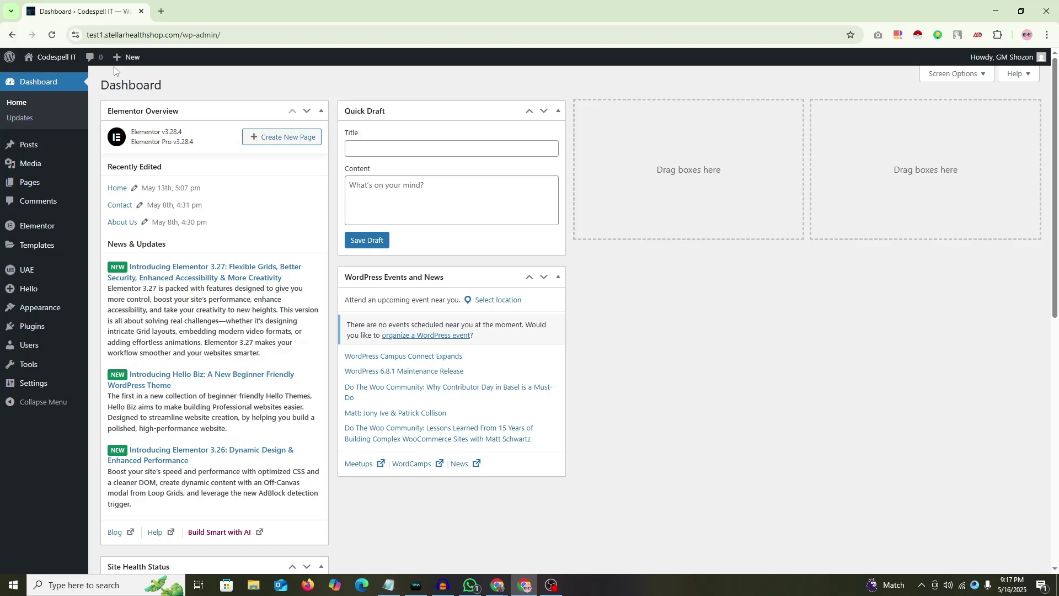
# Step: Reload the dashboard and open the live Codespell IT homepage in a new tab
pyautogui.click(52, 35)
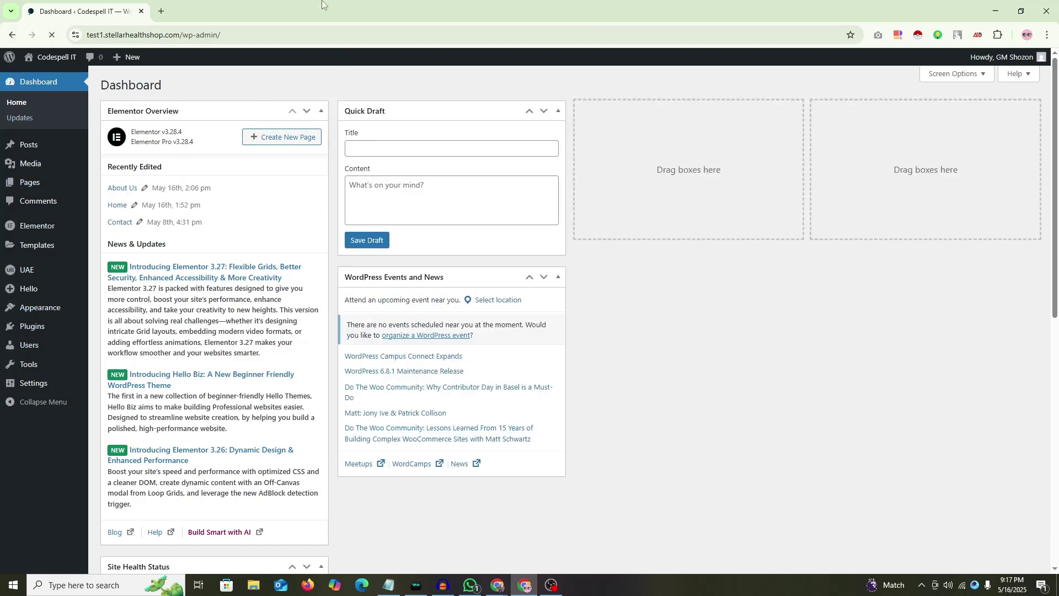
pyautogui.middleClick(43, 80)
pyautogui.hotkey('ctrl', 'Tab')
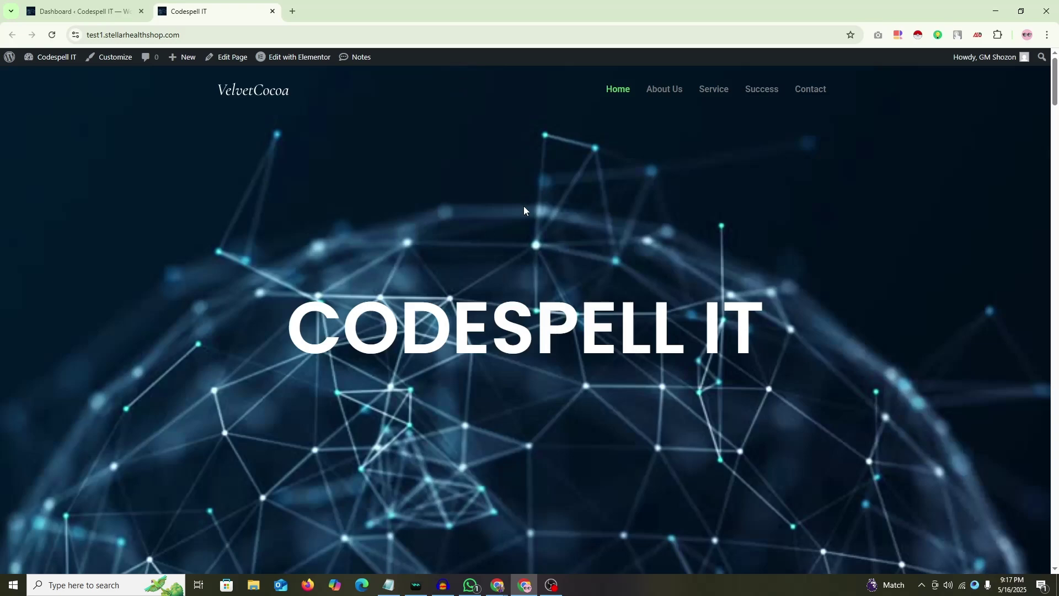
# Step: Scroll through the homepage's hero, sliders and gallery sections
pyautogui.scroll(-15, 644, 245)
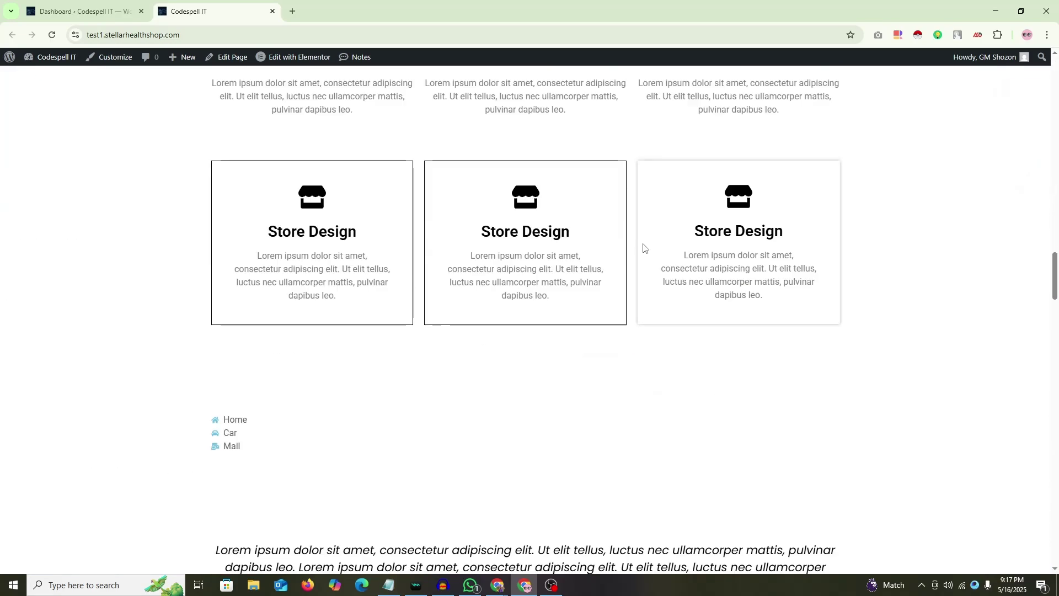
pyautogui.scroll(-10, 640, 249)
pyautogui.scroll(5, 812, 289)
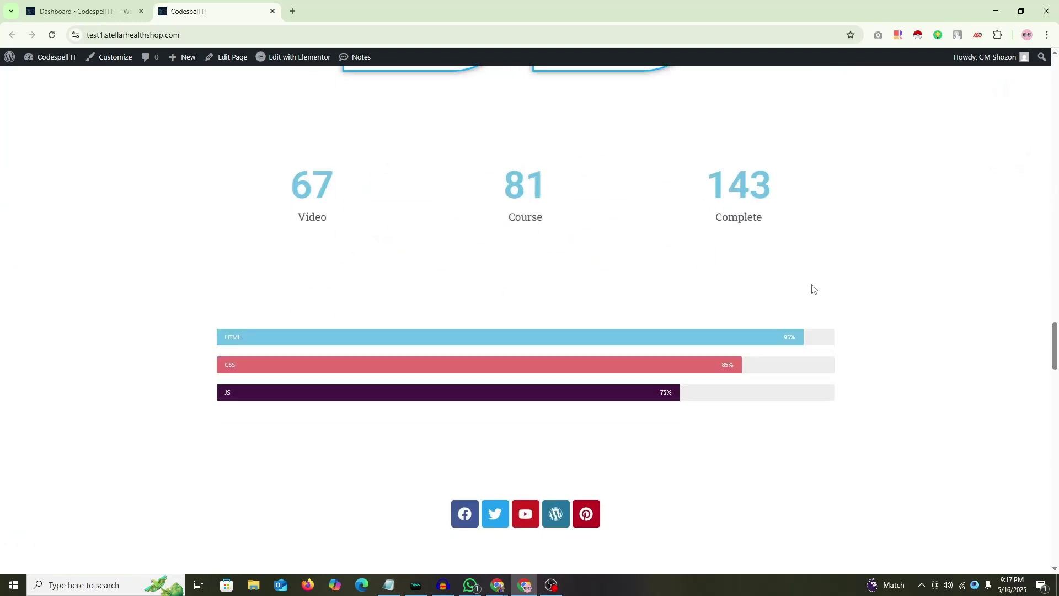
pyautogui.scroll(4, 812, 288)
pyautogui.scroll(-3, 813, 289)
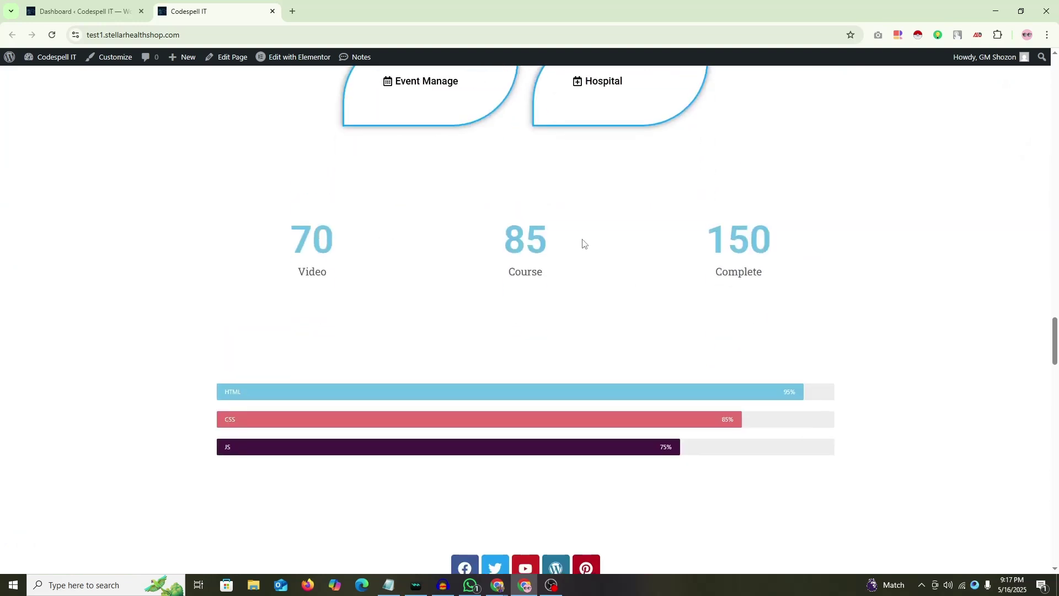
pyautogui.scroll(-4, 583, 244)
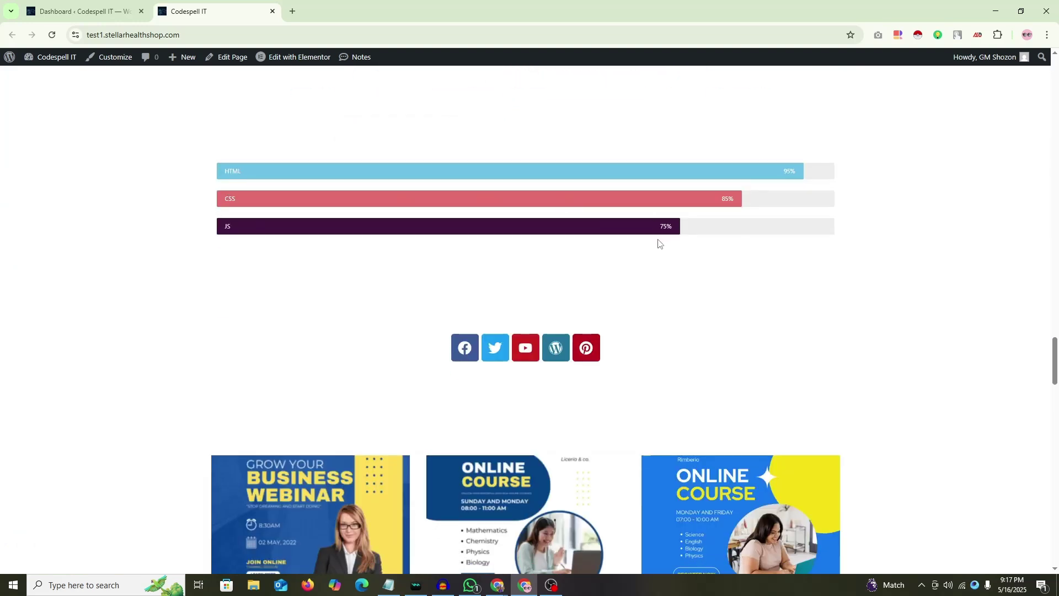
pyautogui.scroll(-1, 660, 244)
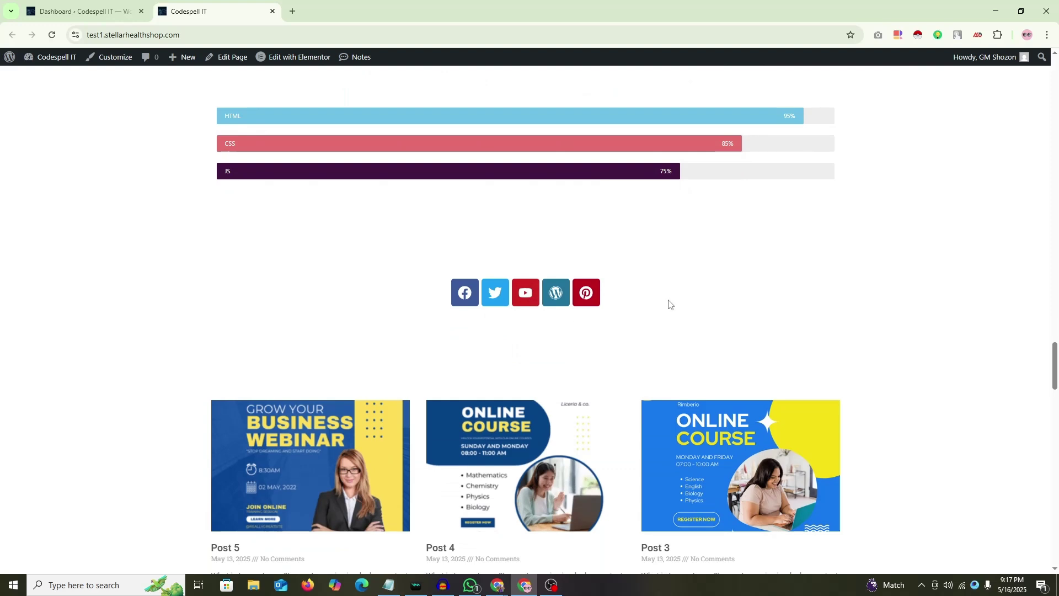
pyautogui.scroll(-5, 668, 305)
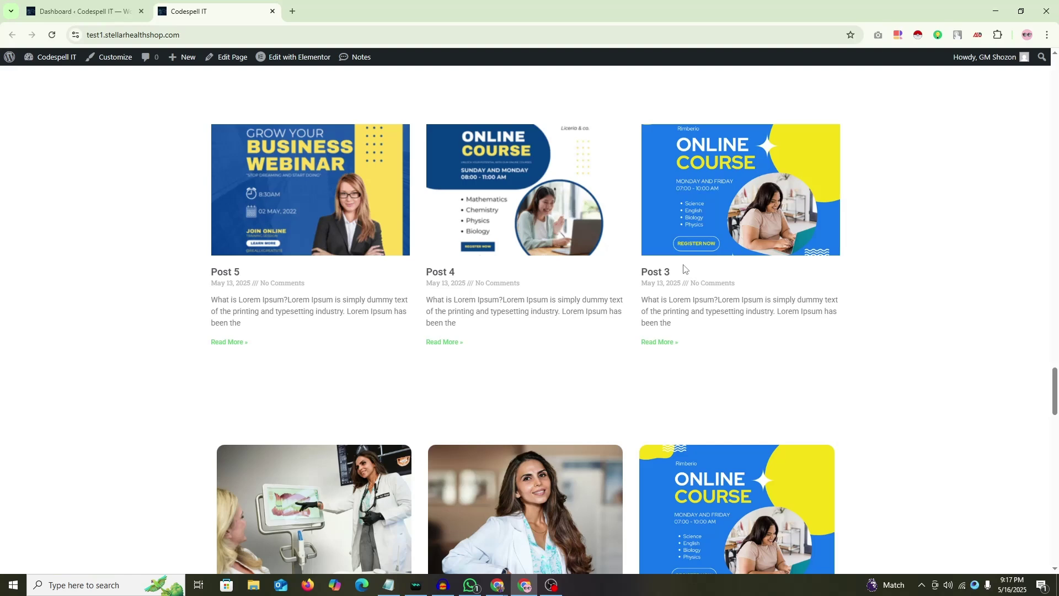
pyautogui.scroll(-3, 516, 221)
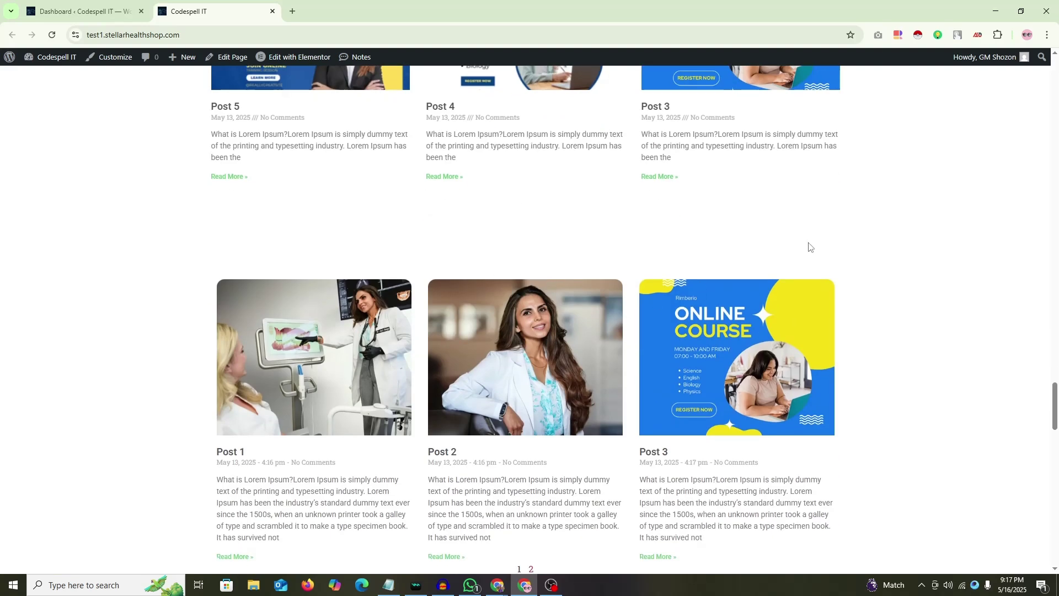
pyautogui.scroll(-10, 810, 247)
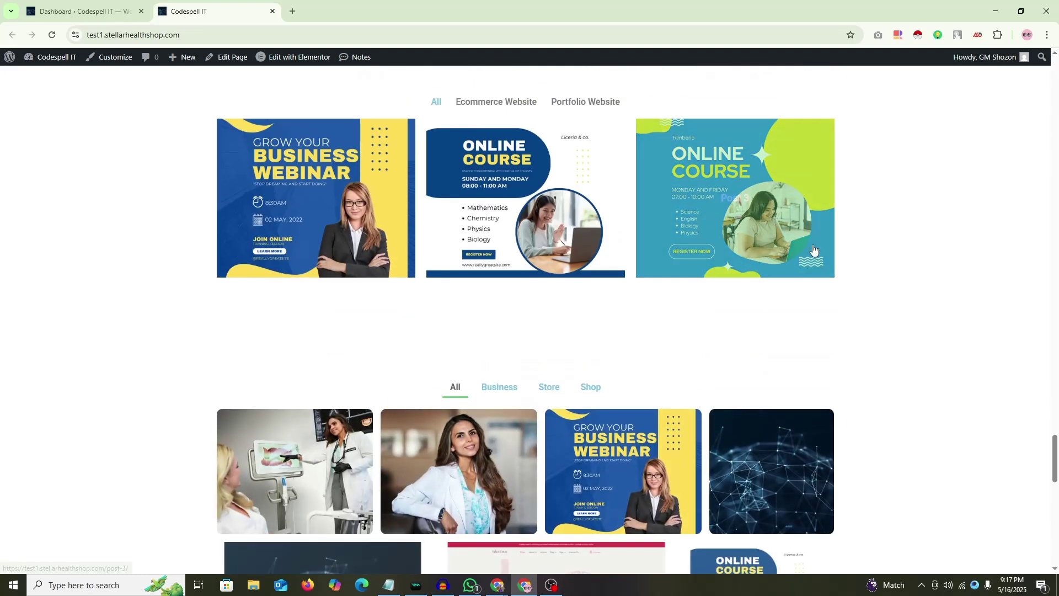
pyautogui.scroll(1, 435, 378)
pyautogui.scroll(-3, 426, 361)
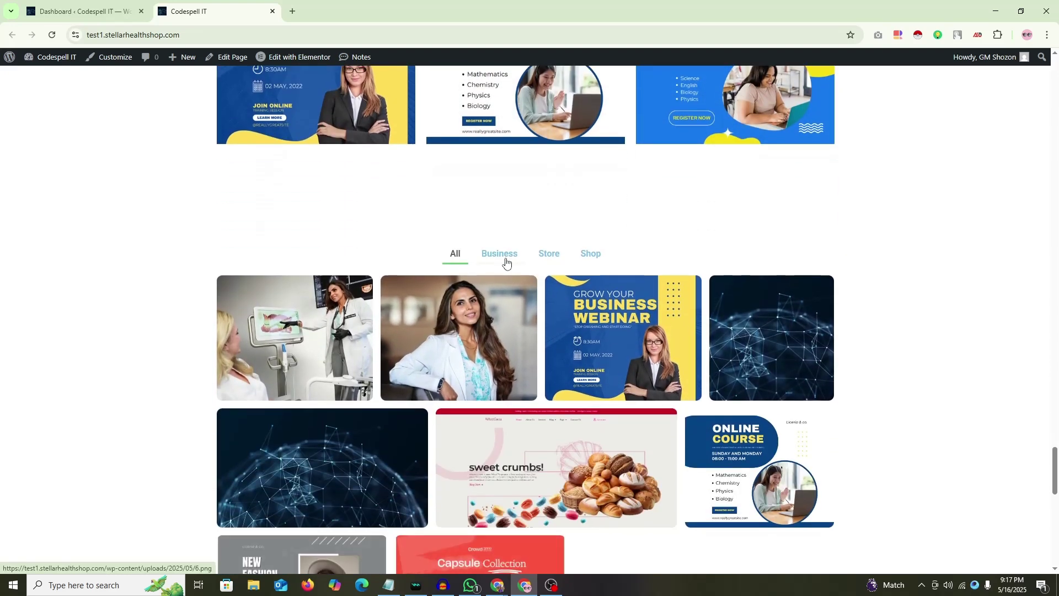
# Step: Try the gallery filters: Store, Shop, Portfolio Website, Ecommerce Website, then All
pyautogui.click(549, 256)
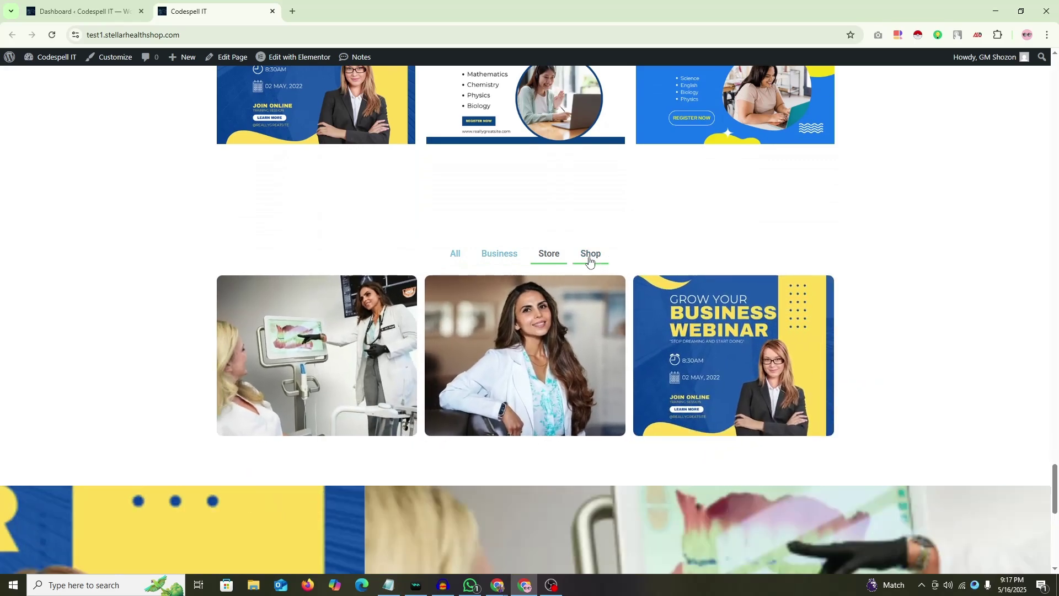
pyautogui.click(589, 255)
pyautogui.click(456, 256)
pyautogui.scroll(3, 624, 224)
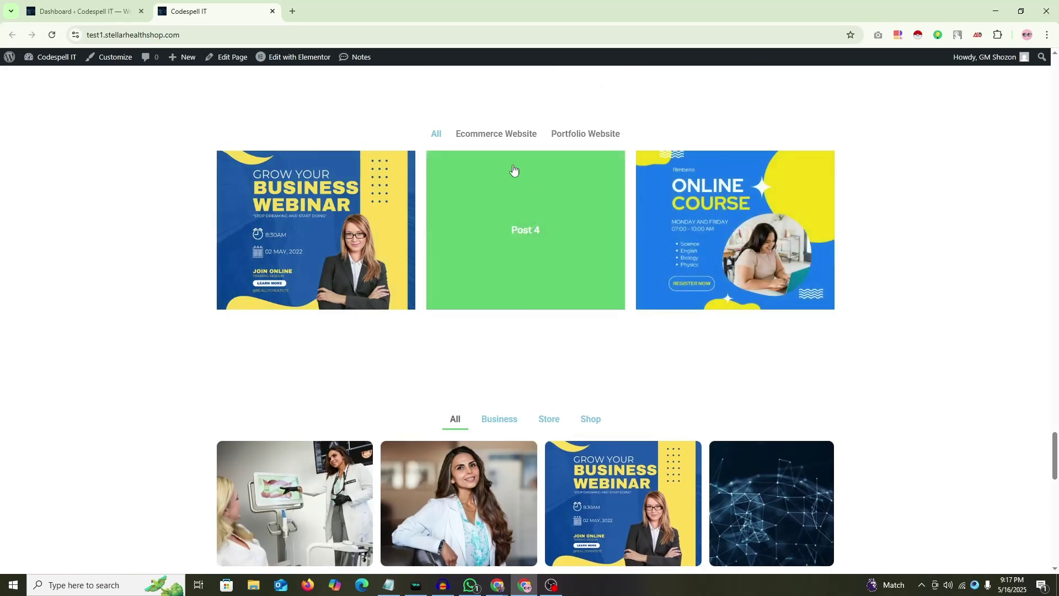
pyautogui.click(563, 137)
pyautogui.click(529, 142)
pyautogui.click(436, 136)
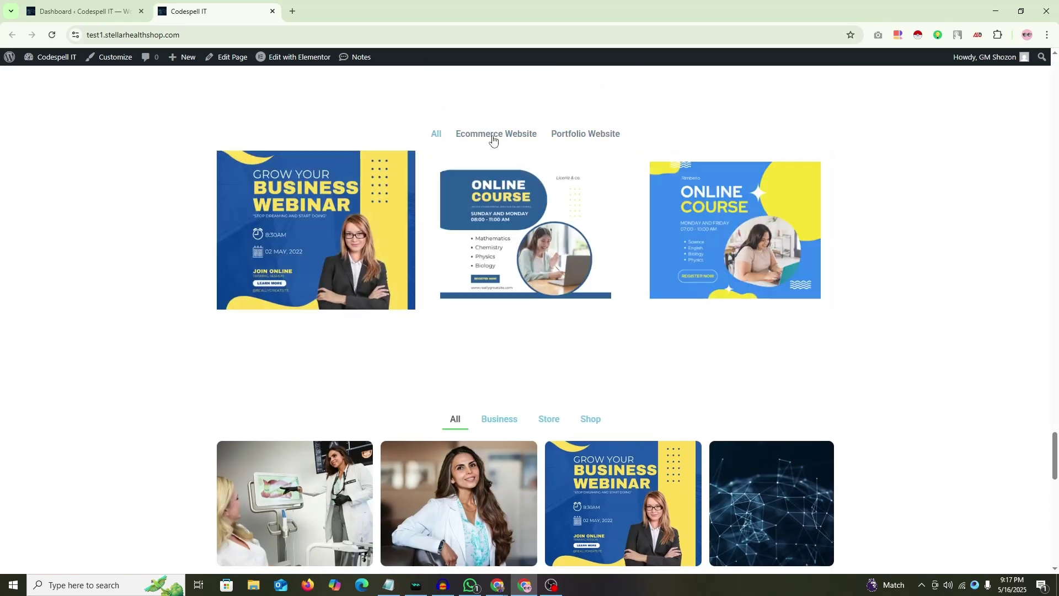
pyautogui.click(567, 137)
pyautogui.click(434, 136)
# Step: Scroll through the lower homepage sections with testimonials and counters
pyautogui.scroll(-5, 863, 293)
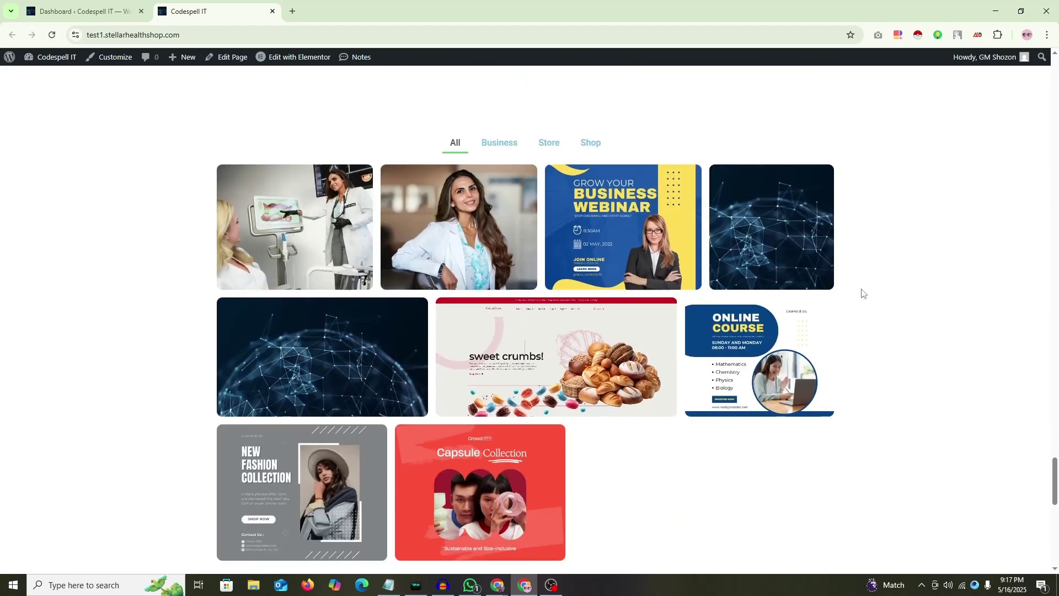
pyautogui.scroll(-10, 862, 289)
pyautogui.scroll(1, 521, 297)
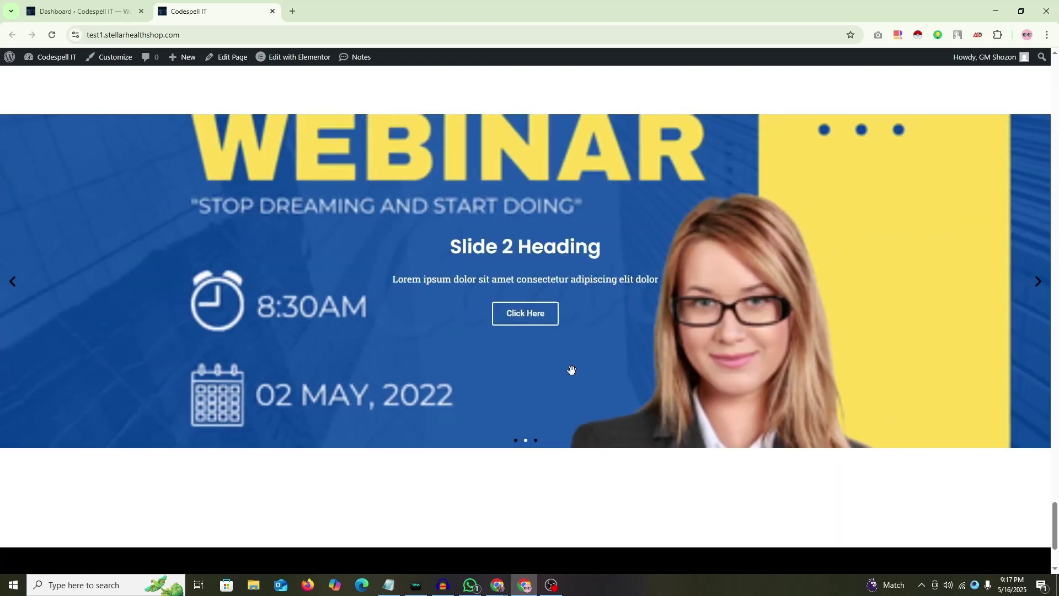
pyautogui.scroll(-3, 390, 329)
pyautogui.scroll(9, 452, 349)
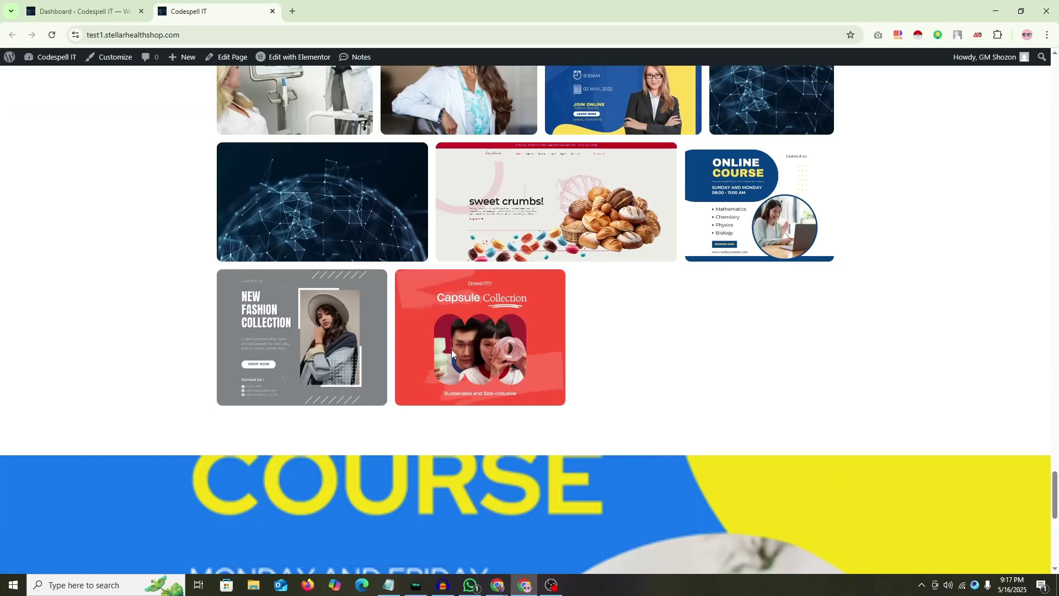
pyautogui.scroll(-3, 451, 353)
pyautogui.scroll(10, 451, 359)
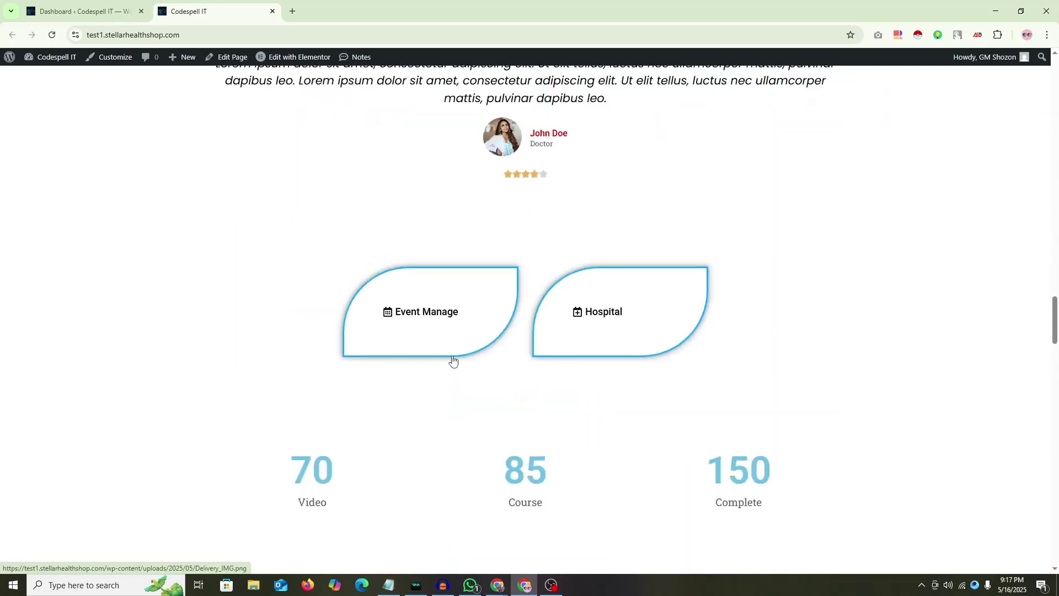
pyautogui.scroll(15, 453, 361)
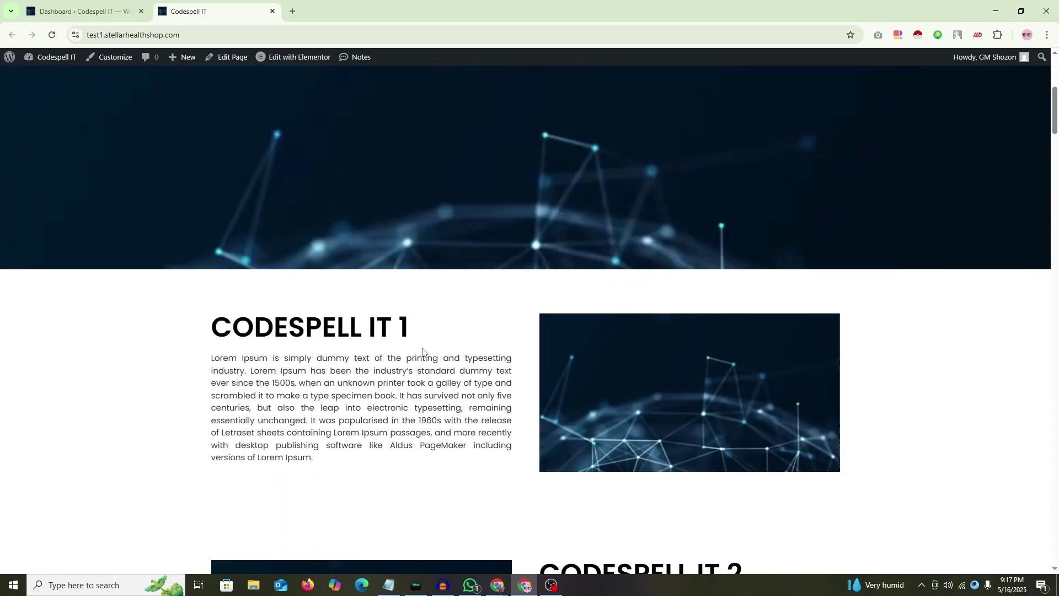
pyautogui.scroll(-14, 423, 336)
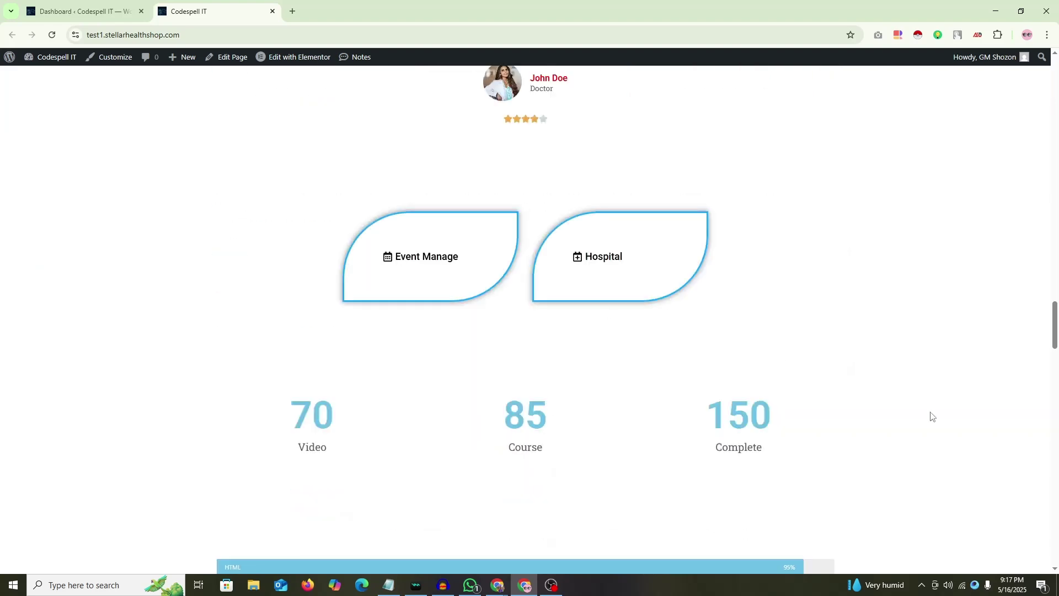
pyautogui.scroll(-12, 419, 331)
pyautogui.scroll(20, 406, 313)
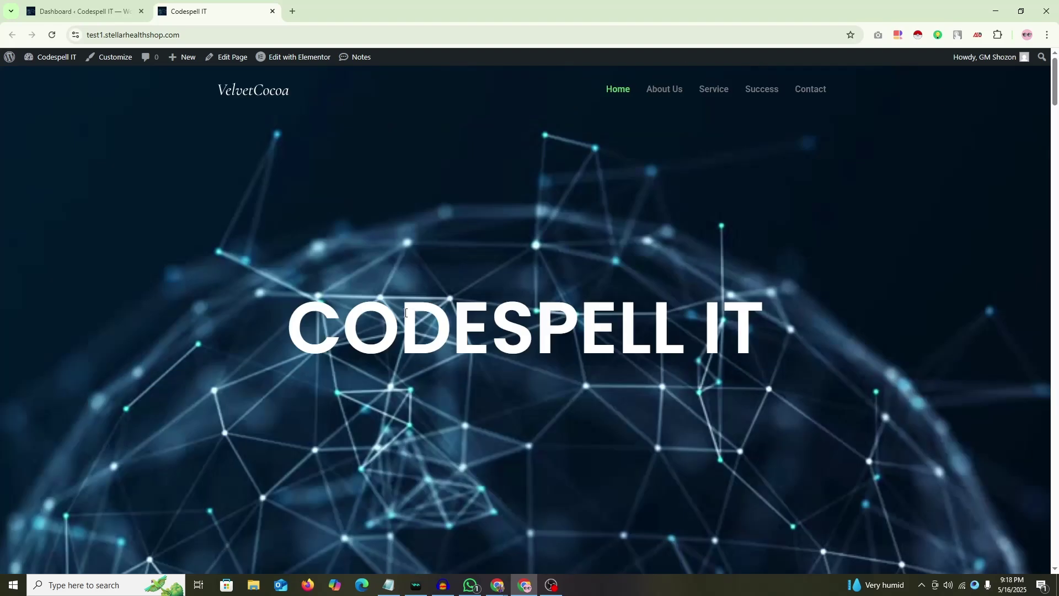
# Step: Go to the About Us page and open Edit with Elementor in a new tab
pyautogui.click(665, 90)
pyautogui.scroll(-2, 339, 160)
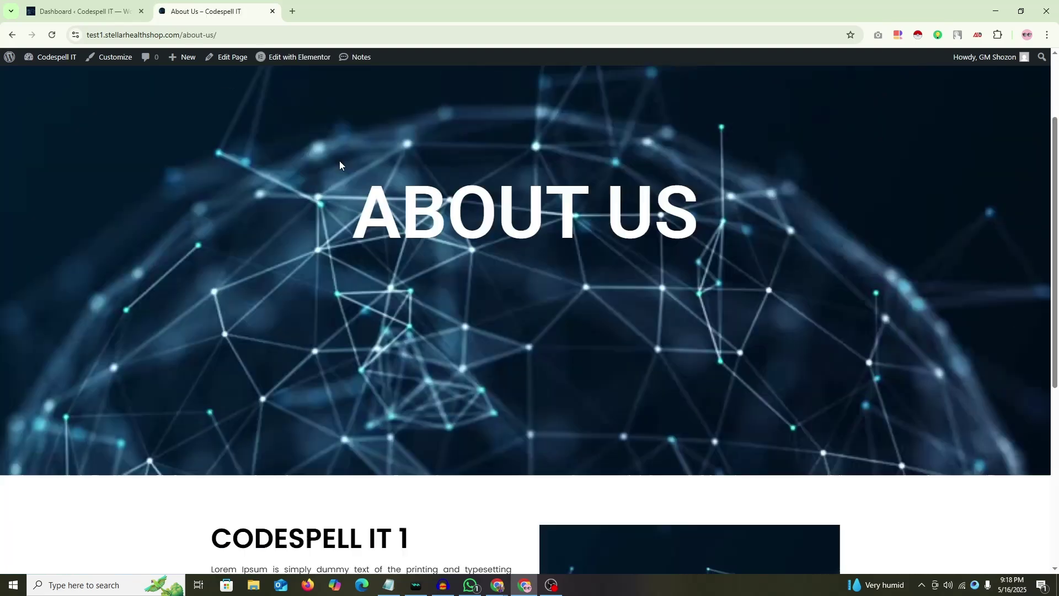
pyautogui.scroll(2, 298, 110)
pyautogui.moveTo(293, 59)
pyautogui.middleClick(324, 74)
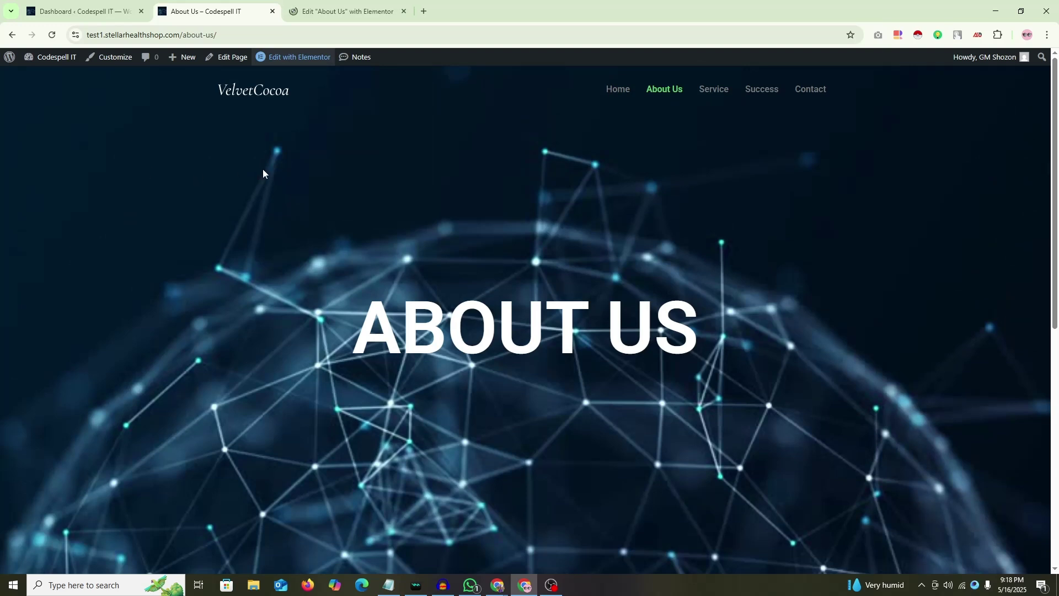
# Step: Switch to the About Us Elementor editor tab and scroll through the page
pyautogui.click(373, 4)
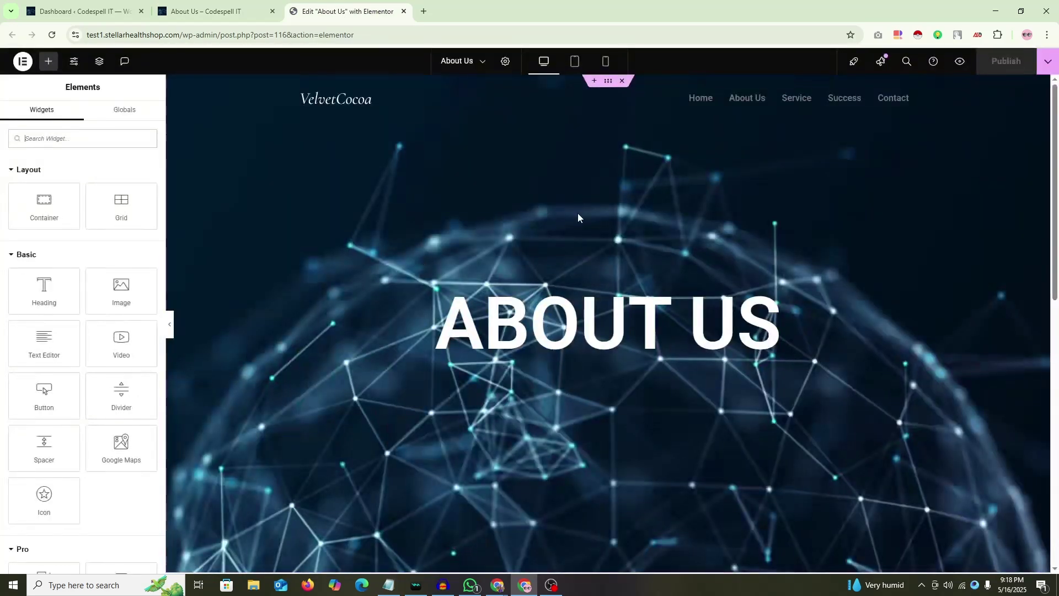
pyautogui.scroll(-1, 418, 260)
pyautogui.click(259, 4)
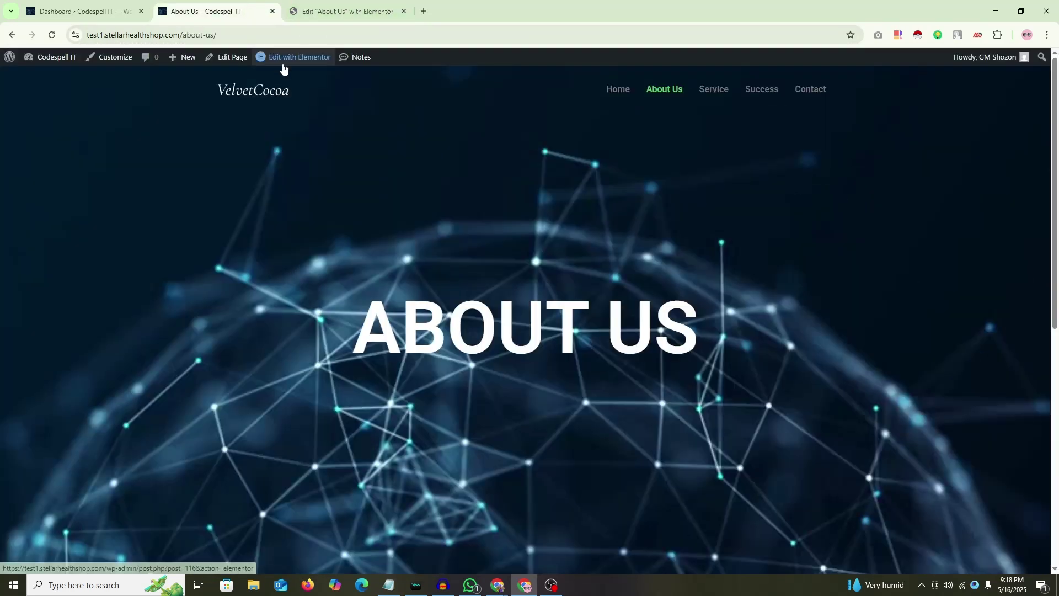
pyautogui.click(342, 11)
pyautogui.scroll(-6, 717, 307)
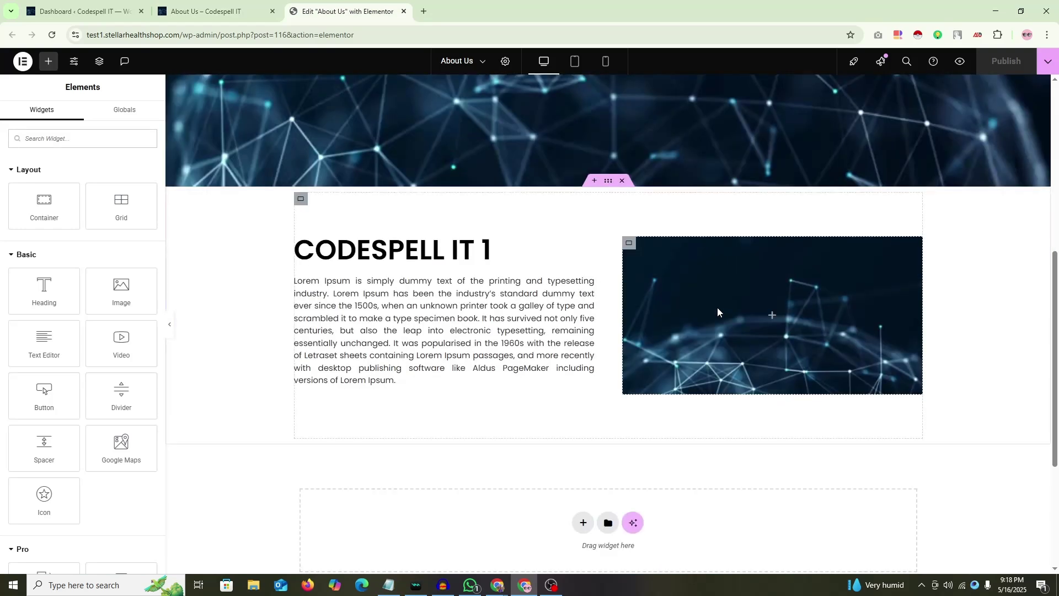
pyautogui.scroll(-4, 717, 309)
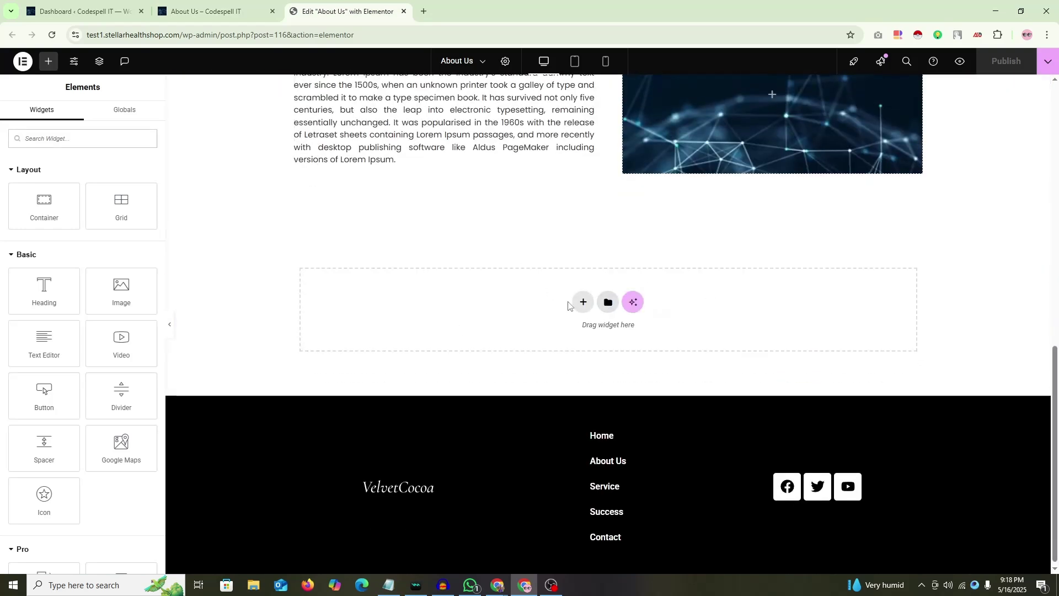
pyautogui.scroll(4, 569, 305)
pyautogui.scroll(-4, 557, 274)
pyautogui.scroll(3, 582, 313)
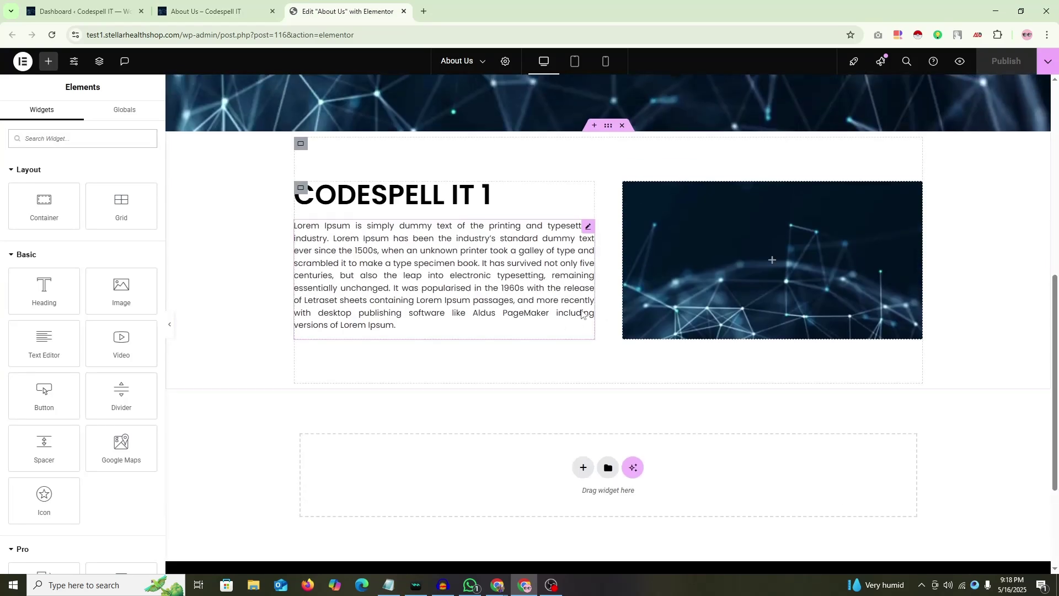
pyautogui.scroll(-2, 582, 313)
# Step: Add a single-column Flexbox container with 80 px top and bottom padding
pyautogui.click(583, 355)
pyautogui.click(570, 384)
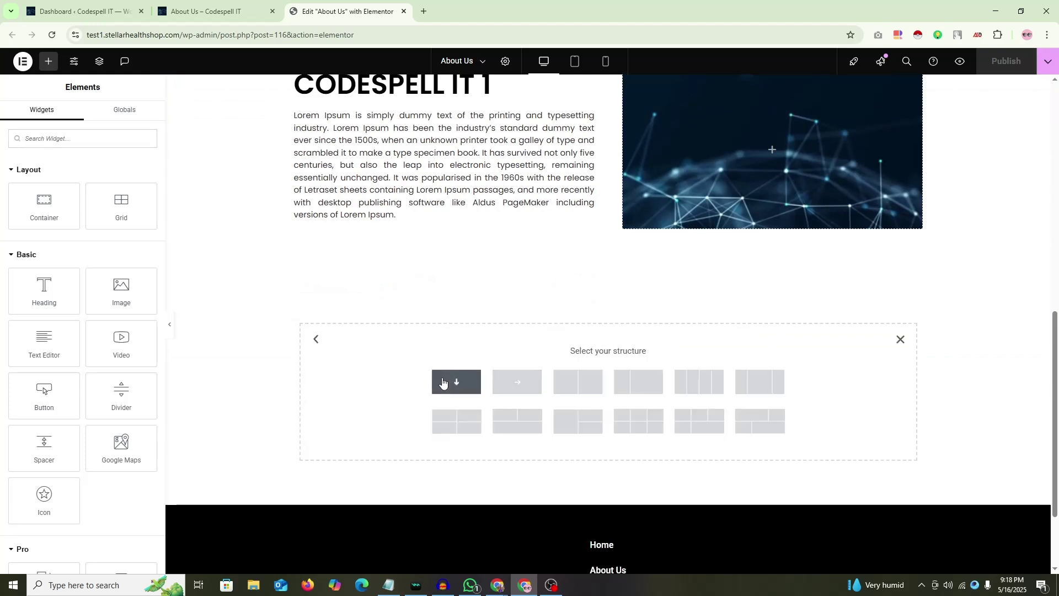
pyautogui.click(442, 382)
pyautogui.click(135, 117)
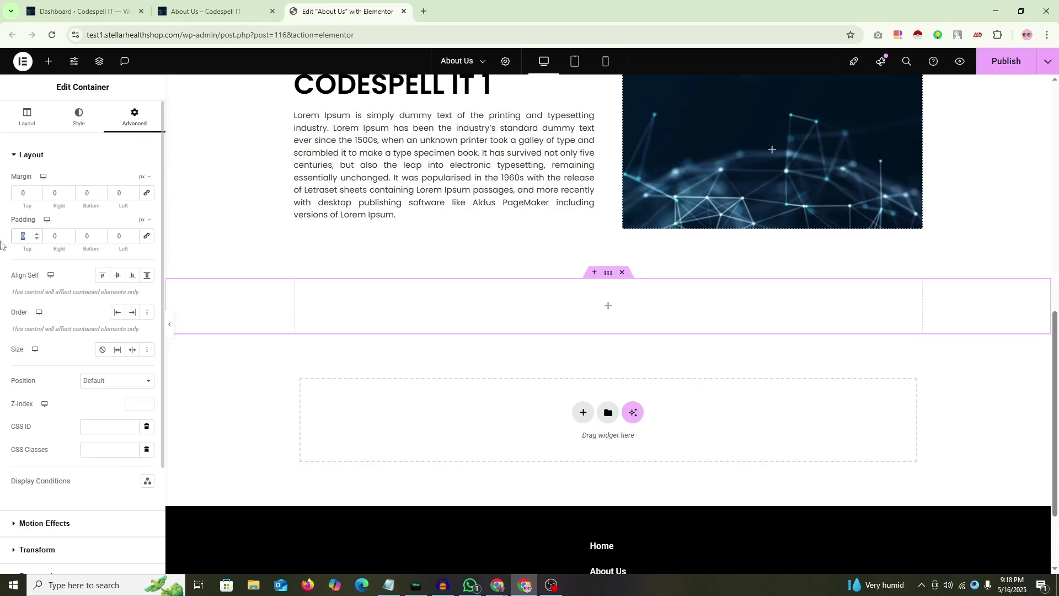
pyautogui.write('80')
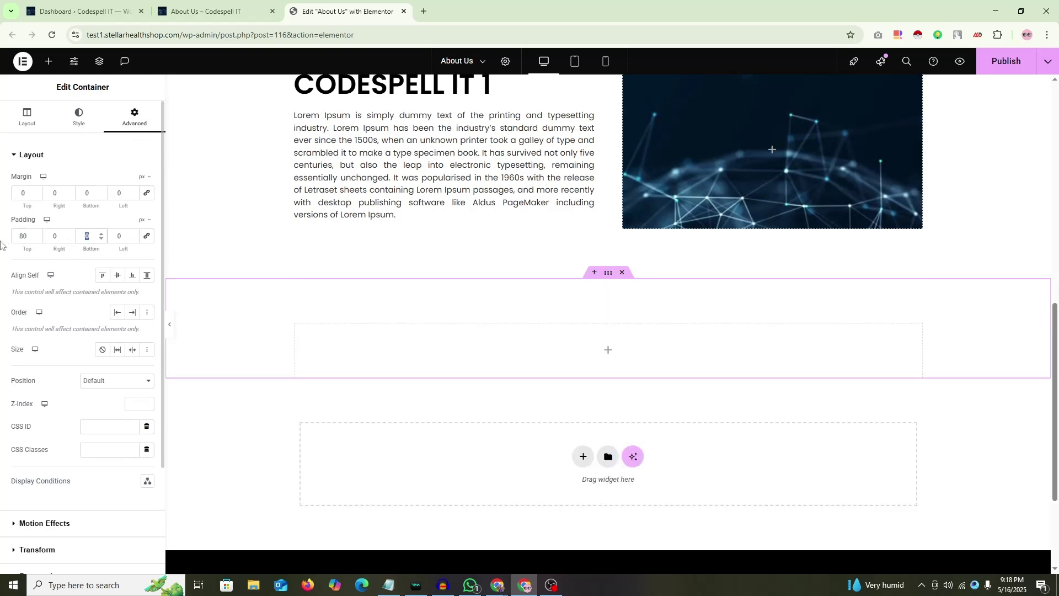
pyautogui.write('80')
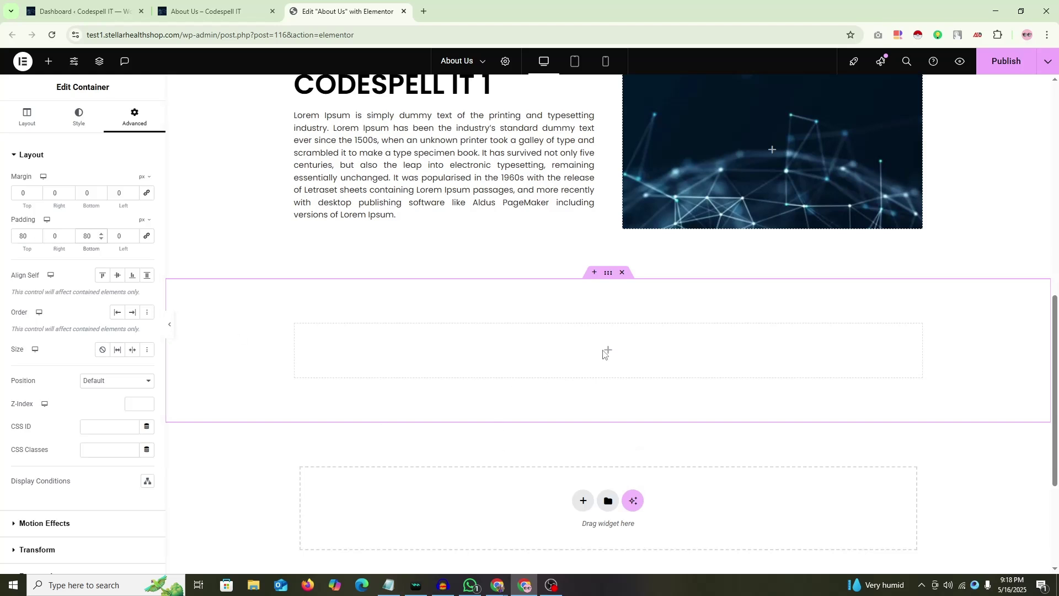
pyautogui.scroll(-2, 496, 265)
pyautogui.scroll(1, 386, 193)
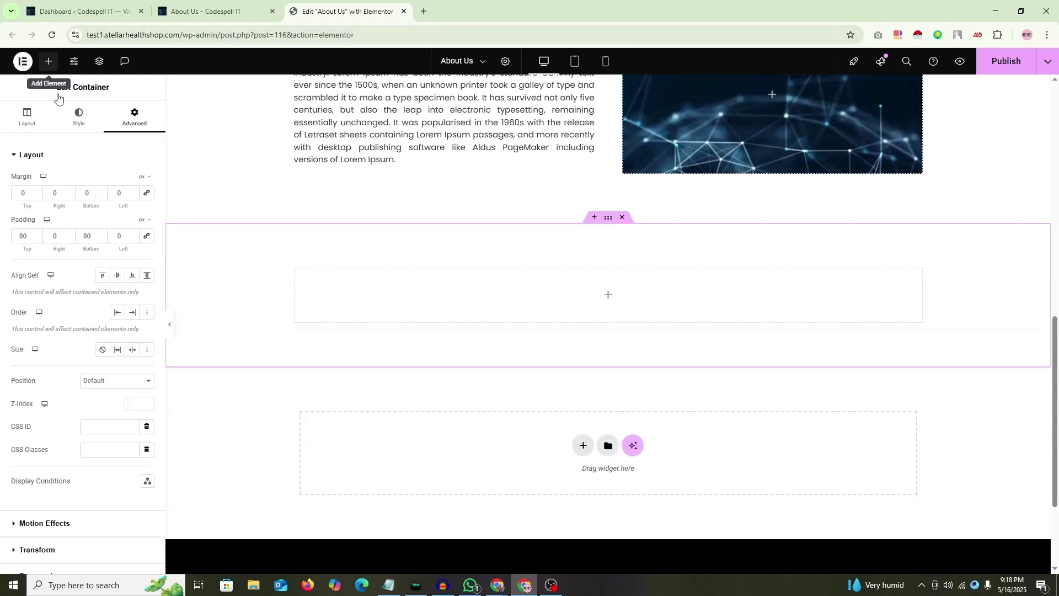
# Step: Open the Elements panel and scroll down to the Pro widgets
pyautogui.click(49, 61)
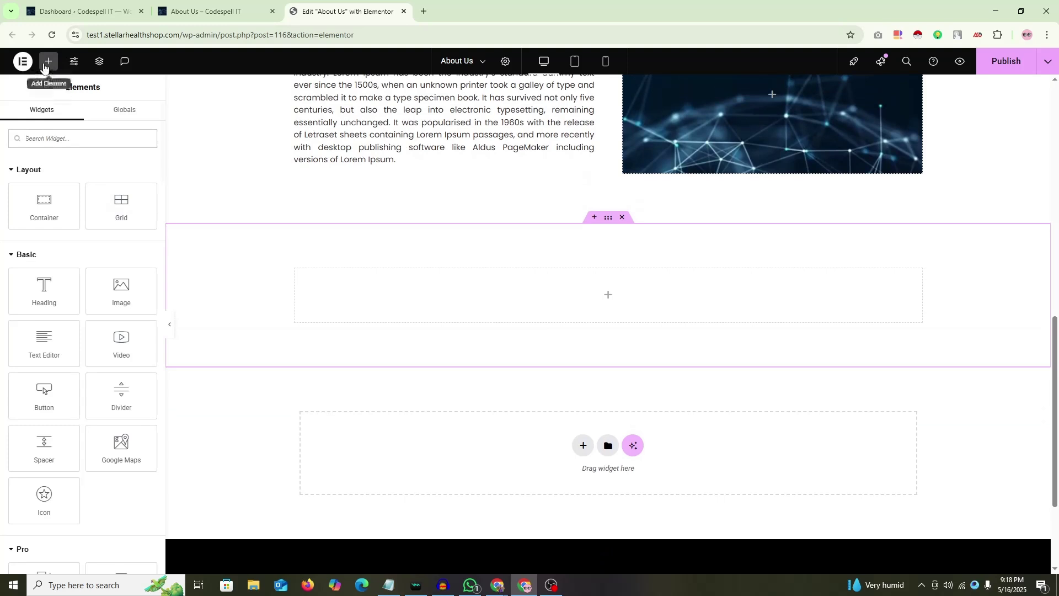
pyautogui.scroll(-5, 11, 193)
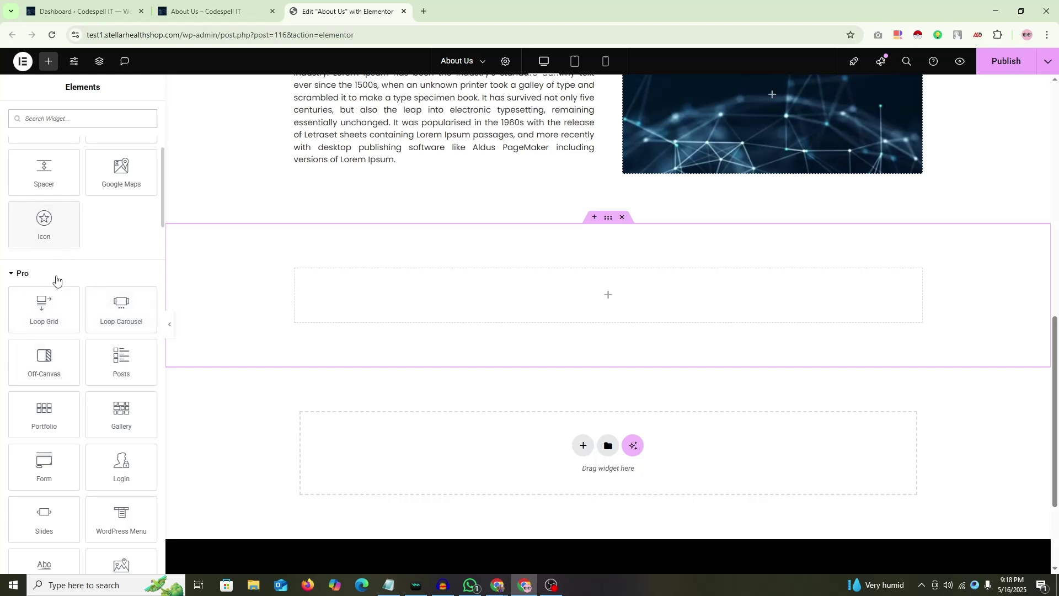
pyautogui.scroll(-4, 106, 363)
pyautogui.scroll(4, 105, 358)
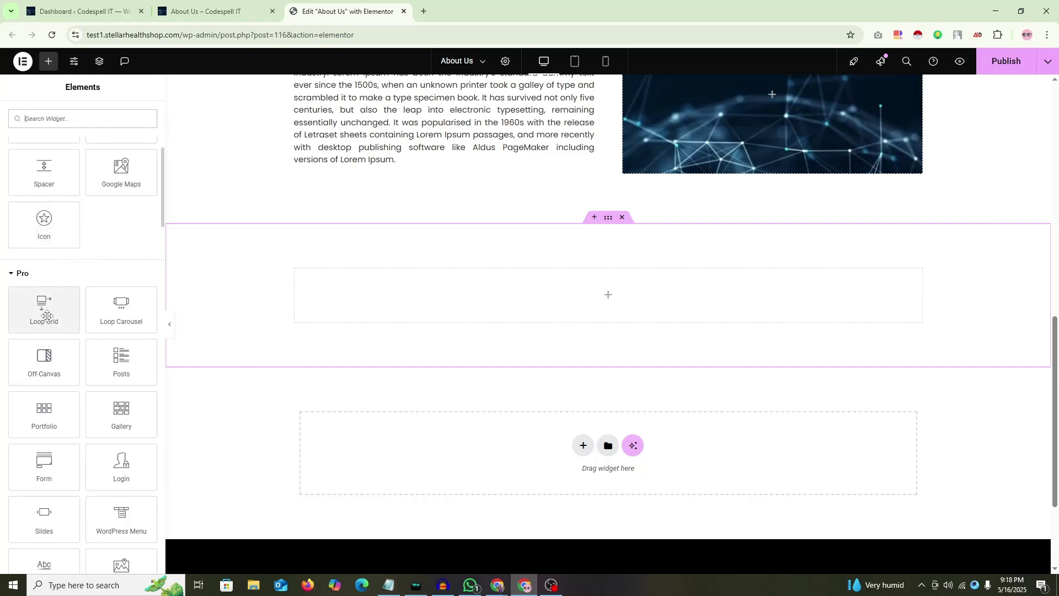
# Step: Drop a Loop Grid into the container, choose the 'Loop' template, and set Columns and Items Per Page to 1
pyautogui.moveTo(41, 303); pyautogui.dragTo(624, 308)
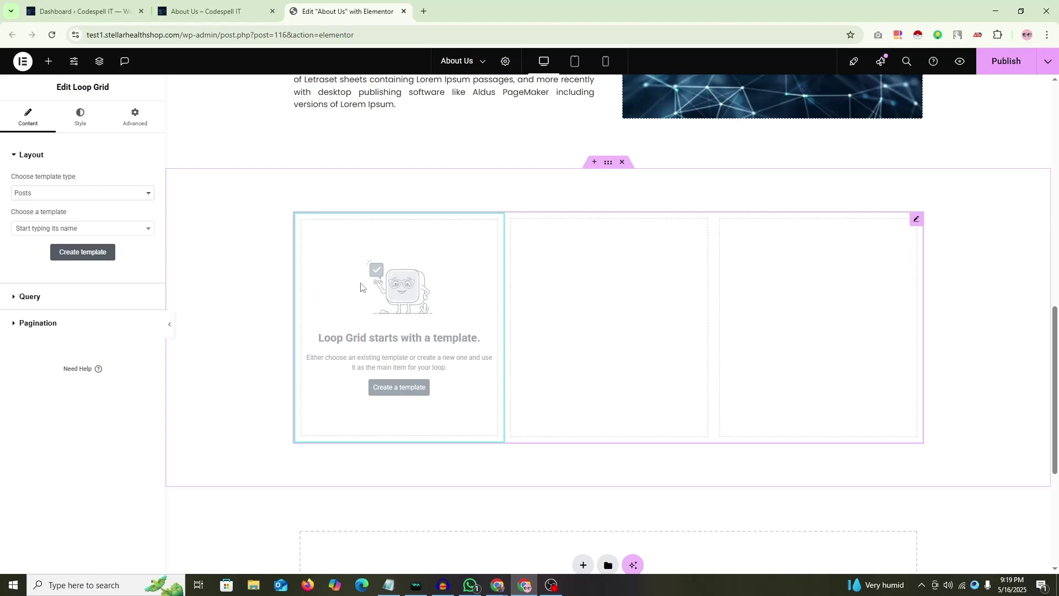
pyautogui.click(137, 230)
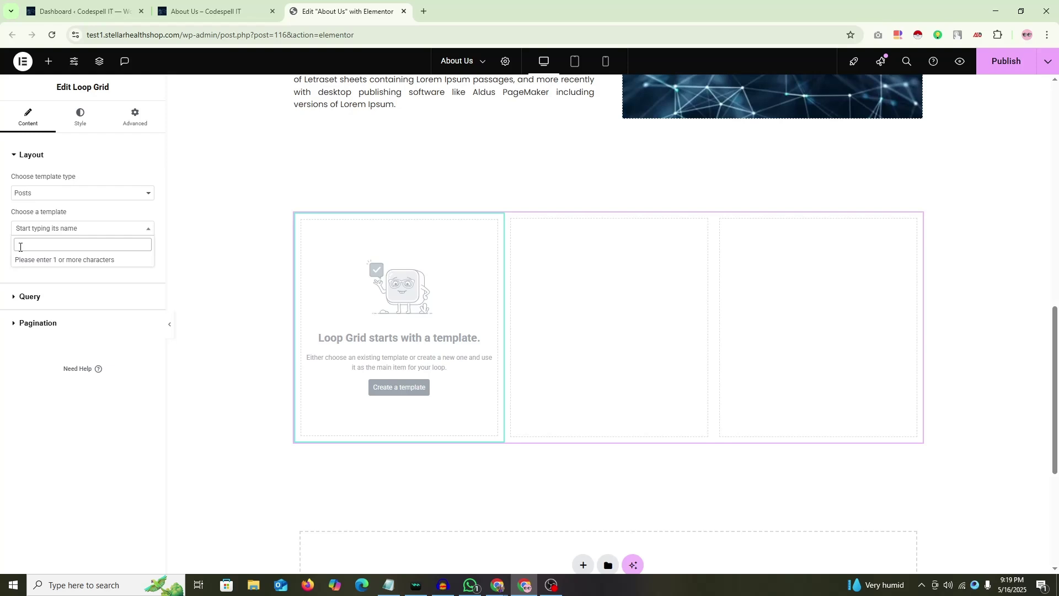
pyautogui.write('loop')
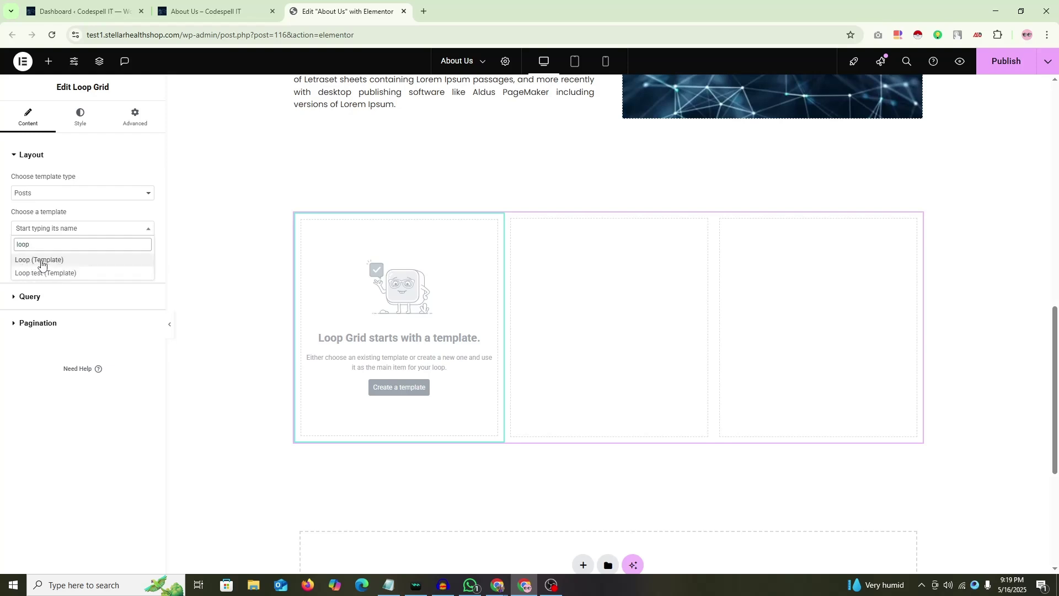
pyautogui.click(42, 263)
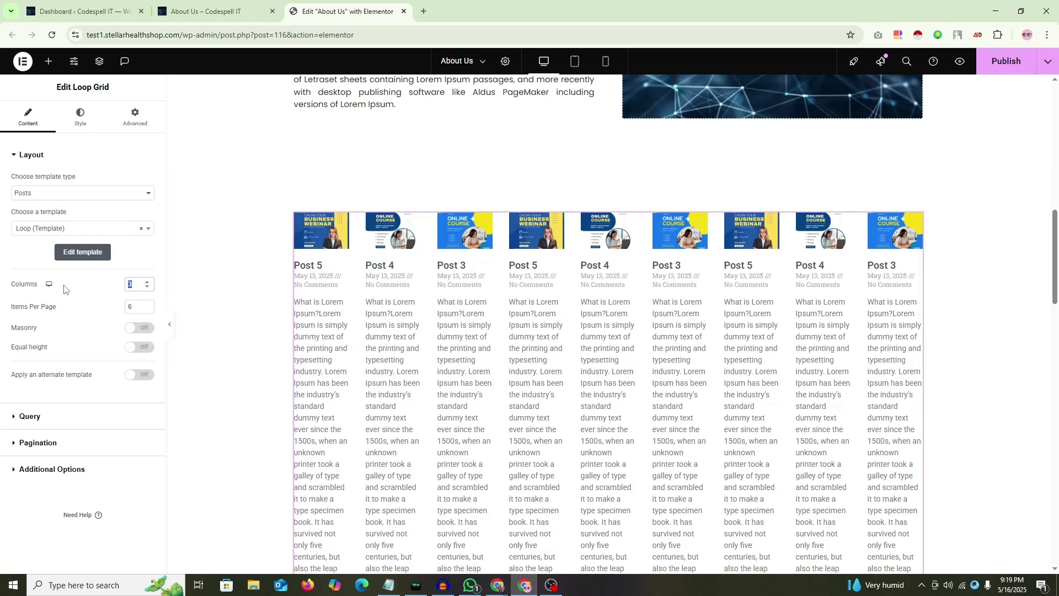
pyautogui.write('1')
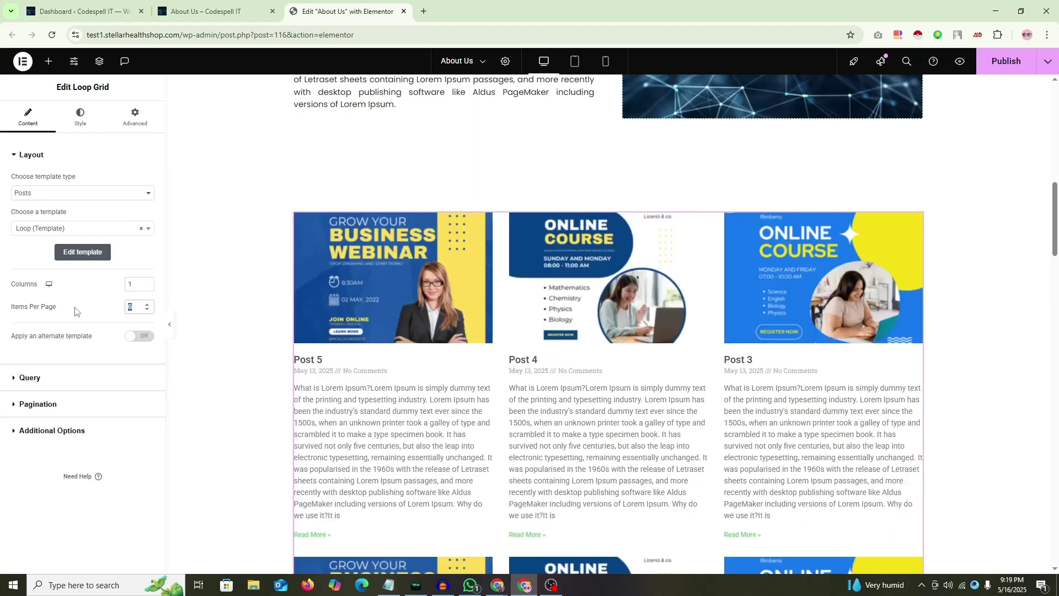
pyautogui.write('1')
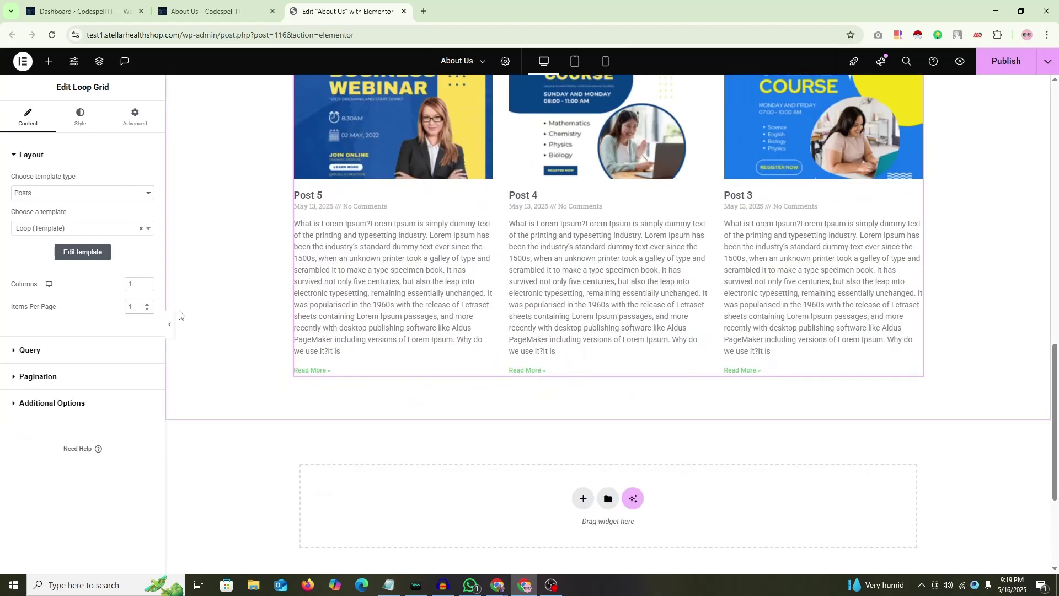
pyautogui.scroll(2, 180, 315)
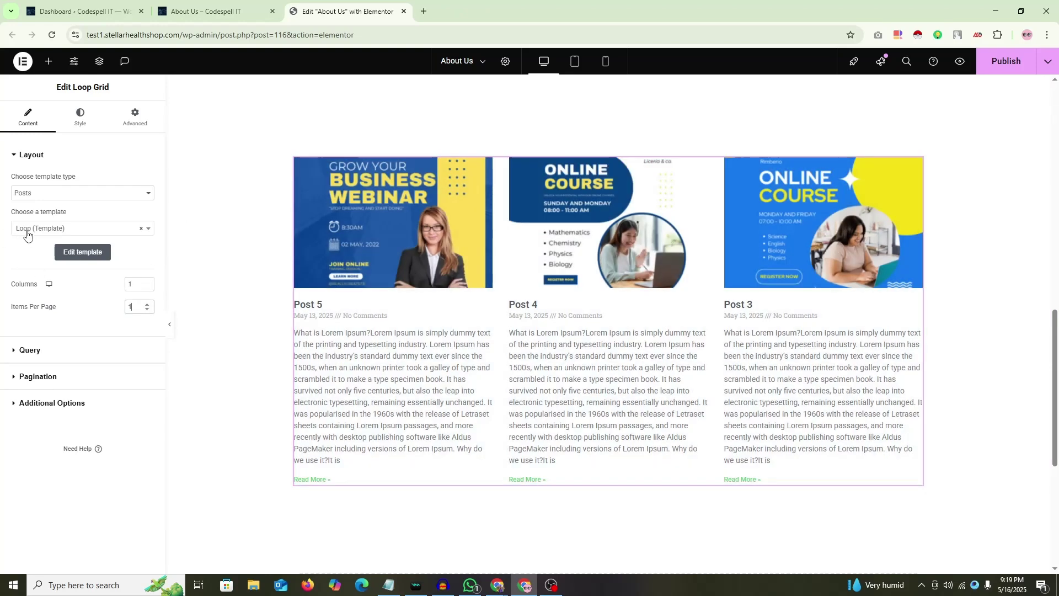
# Step: Delete the Loop Grid widget and publish the About Us page
pyautogui.rightClick(915, 169)
pyautogui.click(933, 413)
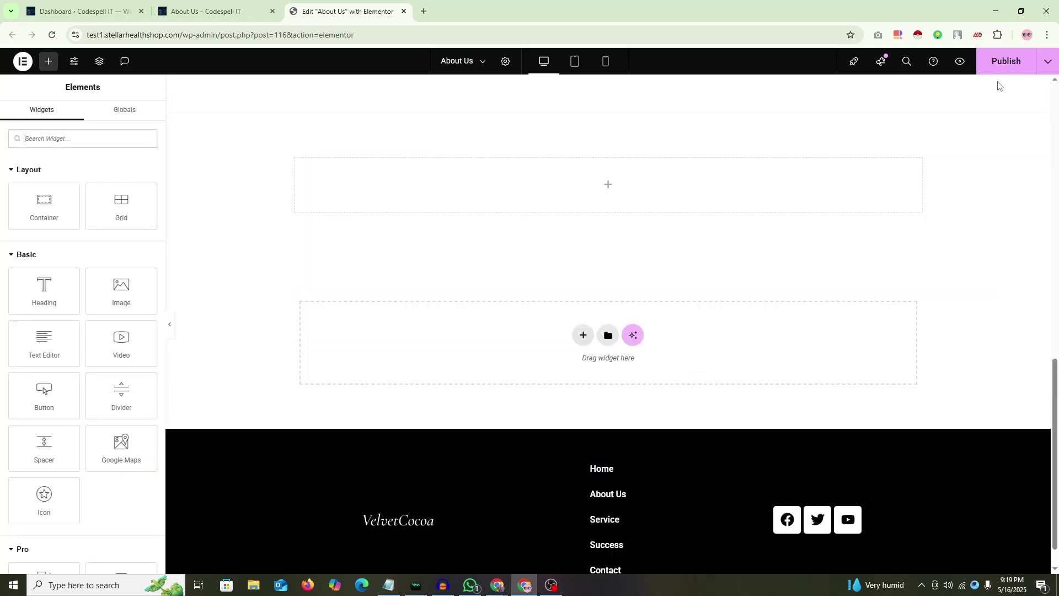
pyautogui.click(1001, 62)
pyautogui.scroll(2, 670, 236)
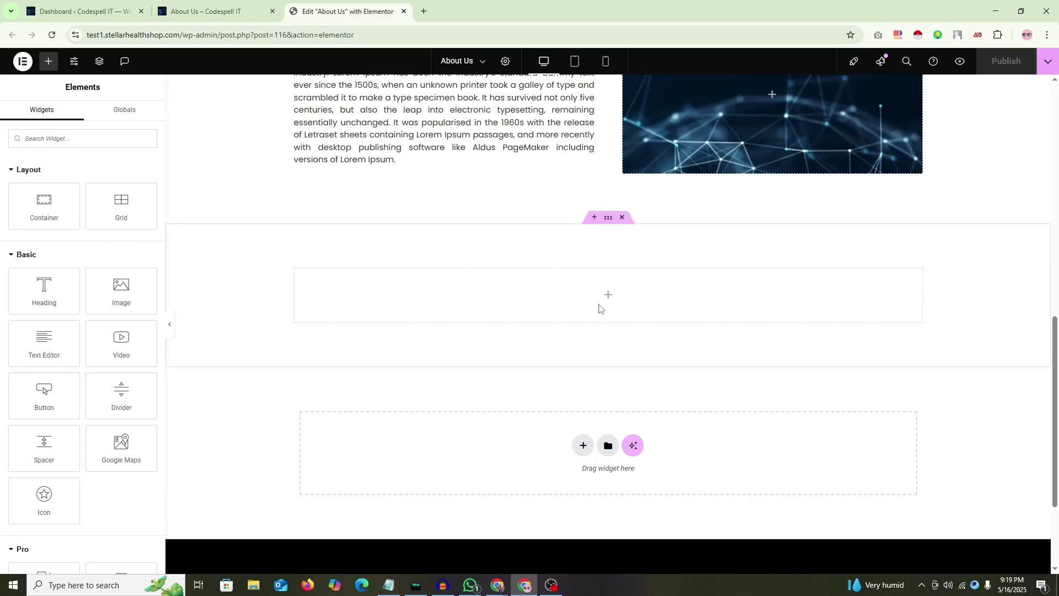
# Step: Check the About Us page and editor tabs, ending on the WordPress dashboard tab
pyautogui.click(204, 11)
pyautogui.click(96, 5)
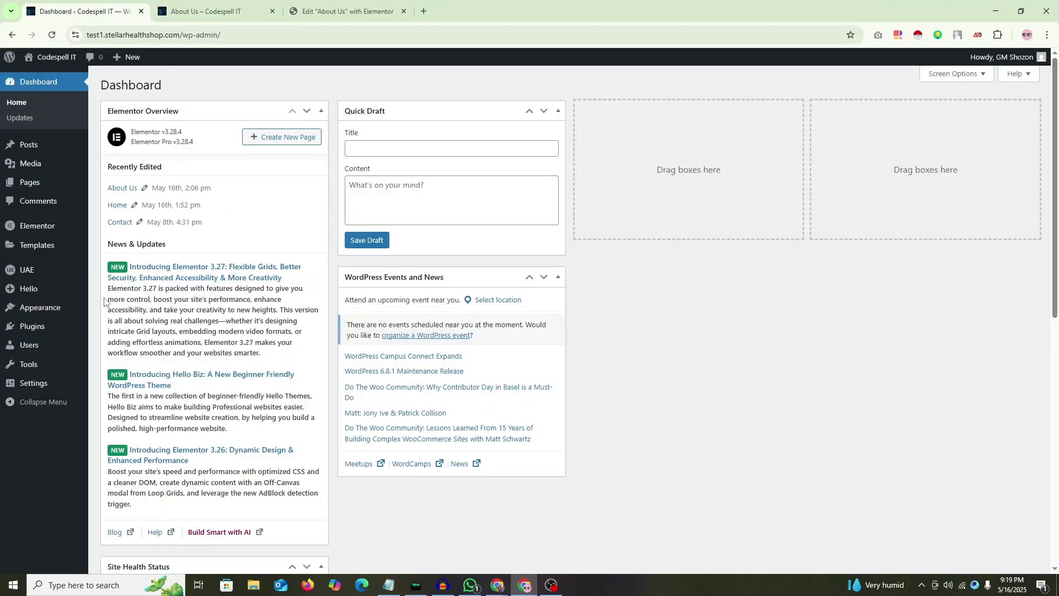
pyautogui.click(347, 11)
pyautogui.scroll(-4, 84, 401)
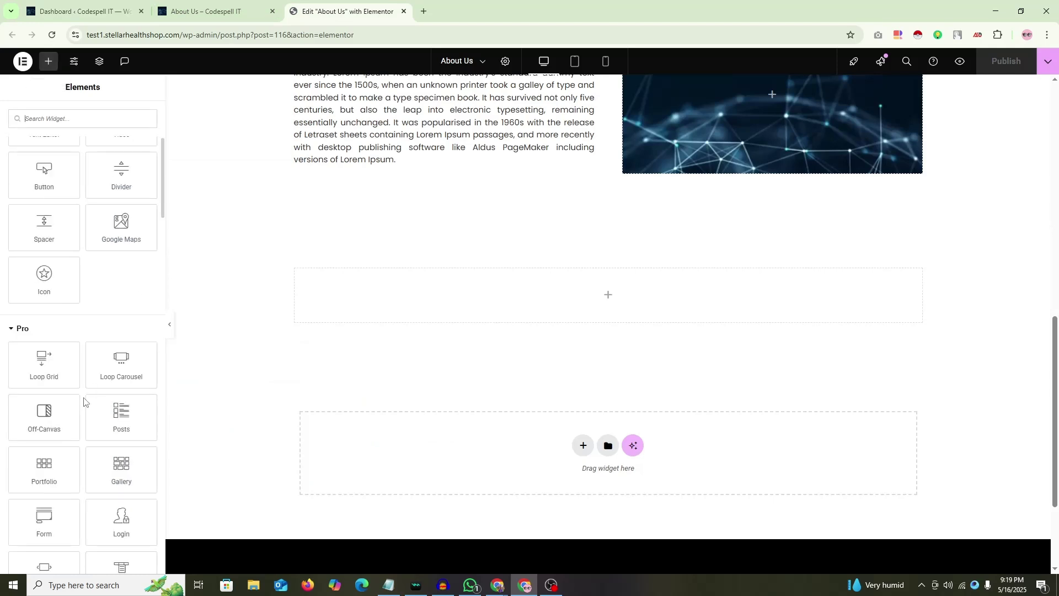
pyautogui.scroll(-3, 84, 401)
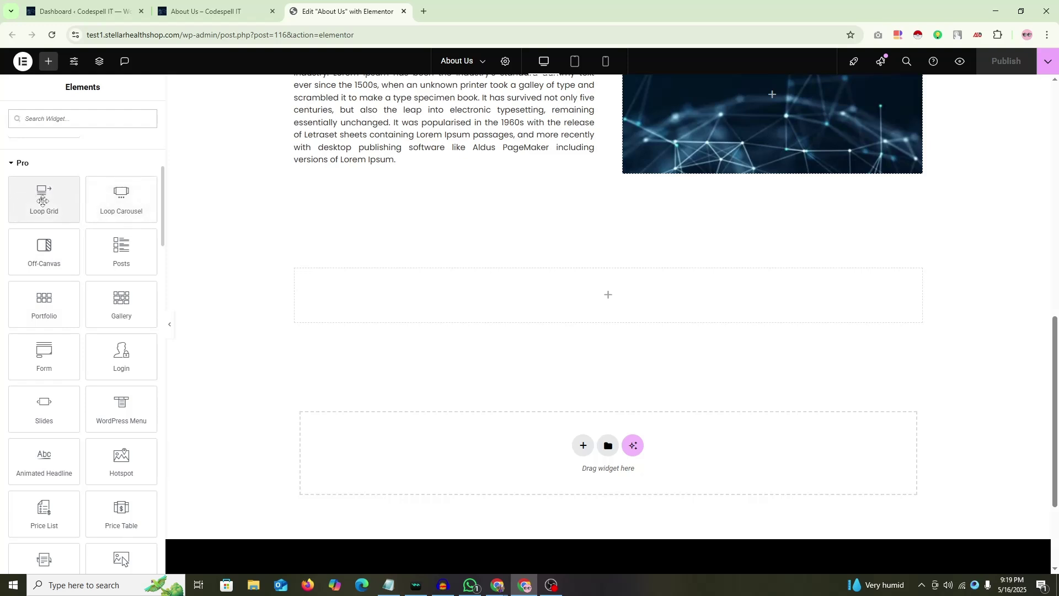
pyautogui.click(95, 3)
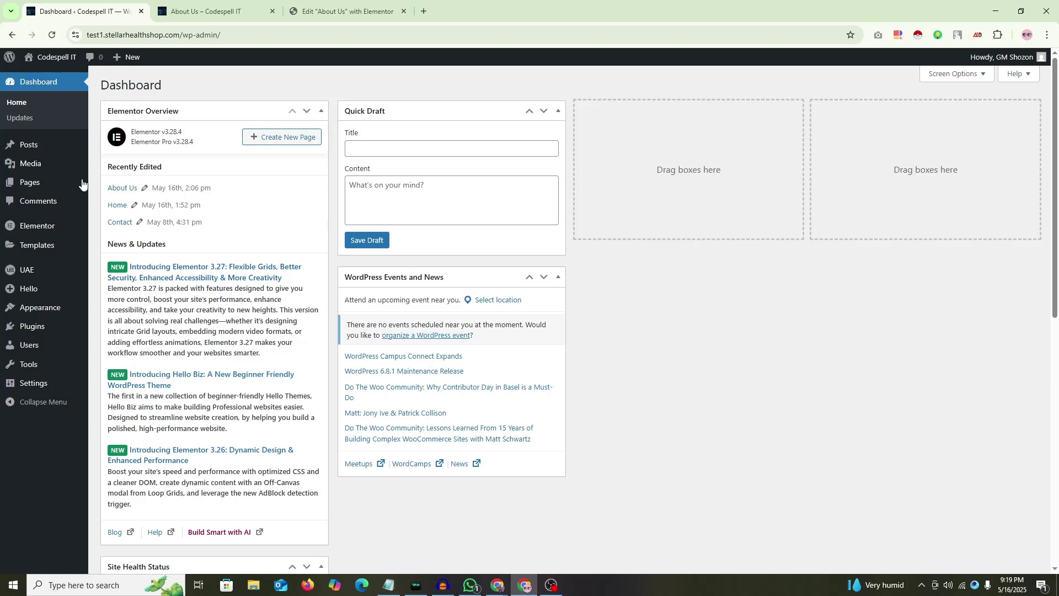
# Step: Open Templates > Theme Builder in a new tab and switch to it
pyautogui.moveTo(70, 254)
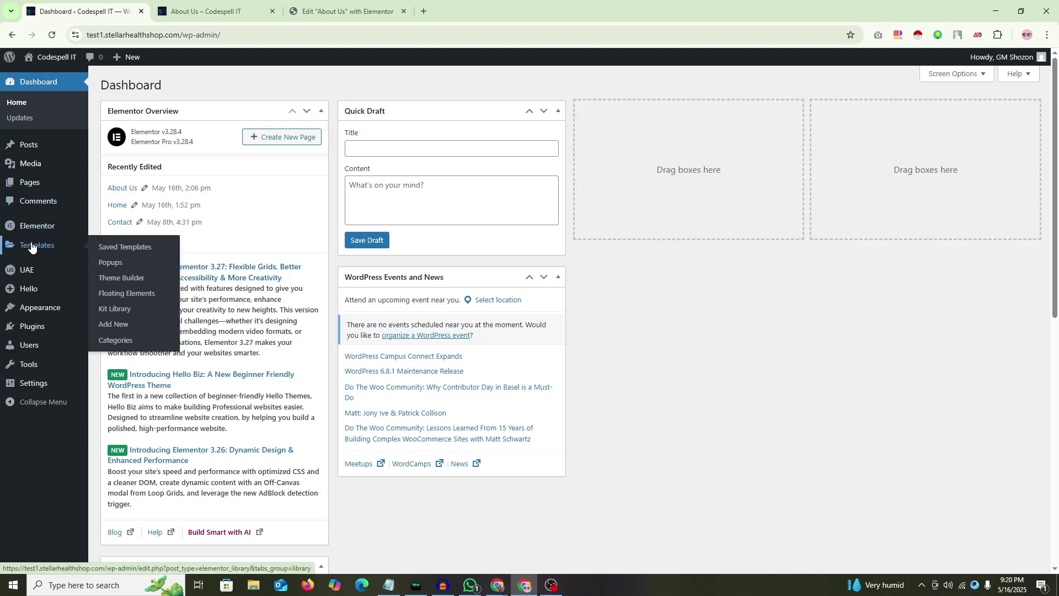
pyautogui.middleClick(119, 278)
pyautogui.click(218, 7)
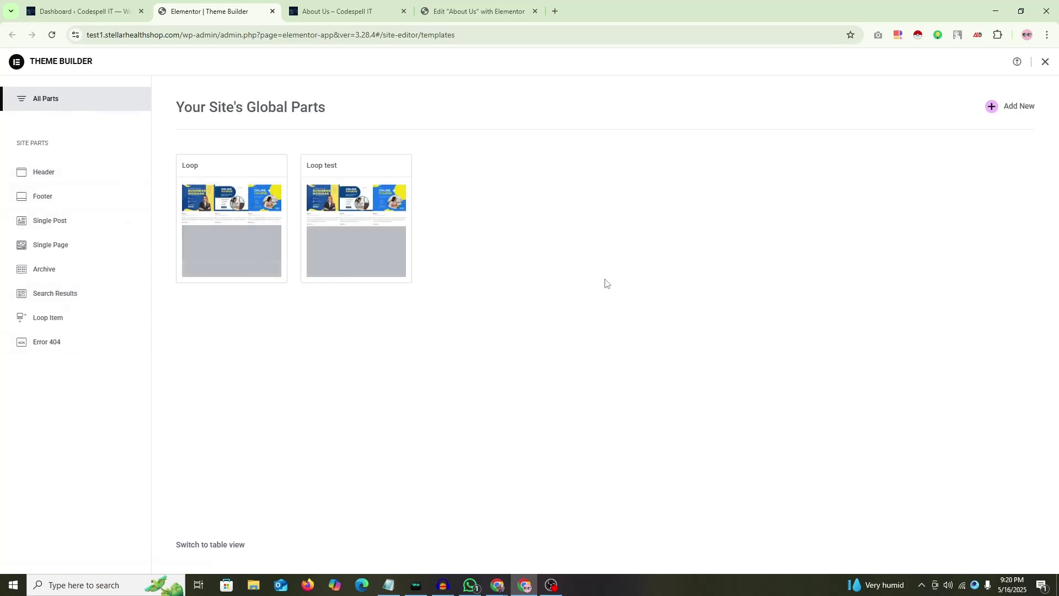
# Step: Browse the Header, Footer, Single Post, Single Page, Archive, Search Results and Loop Item categories
pyautogui.click(76, 177)
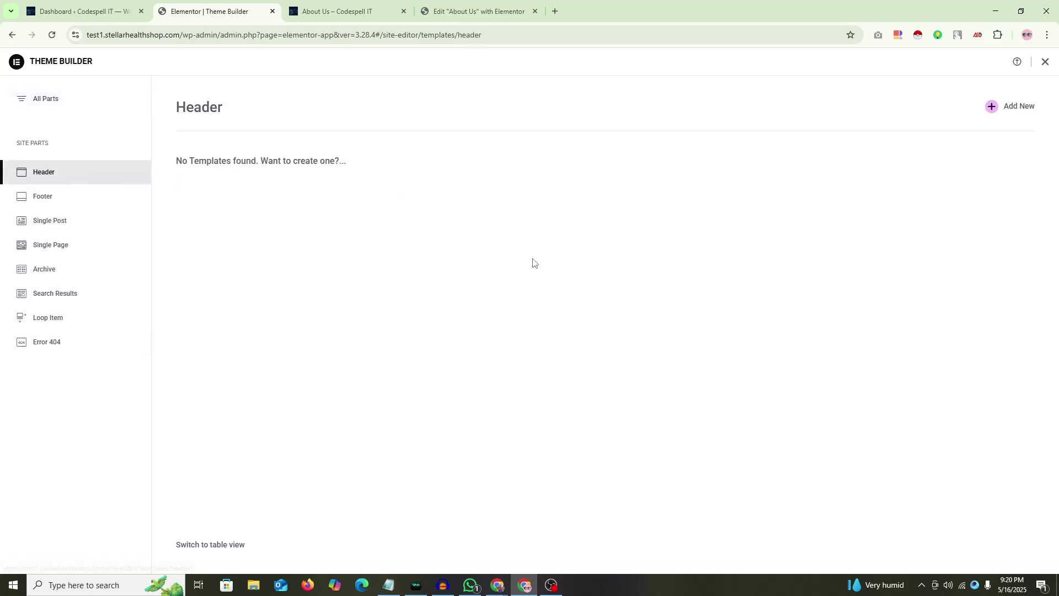
pyautogui.click(83, 203)
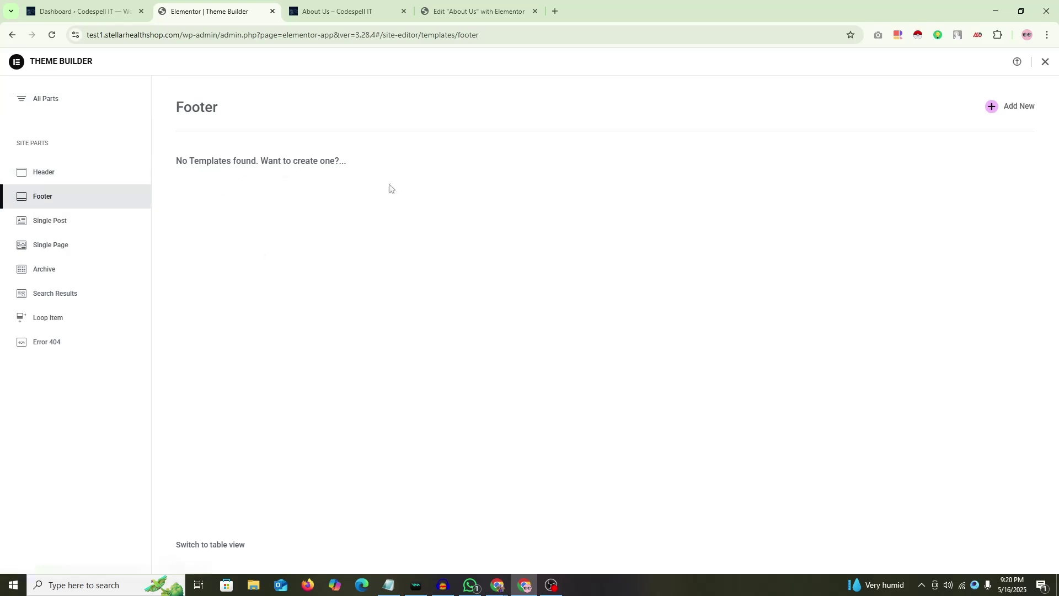
pyautogui.click(79, 220)
pyautogui.click(81, 248)
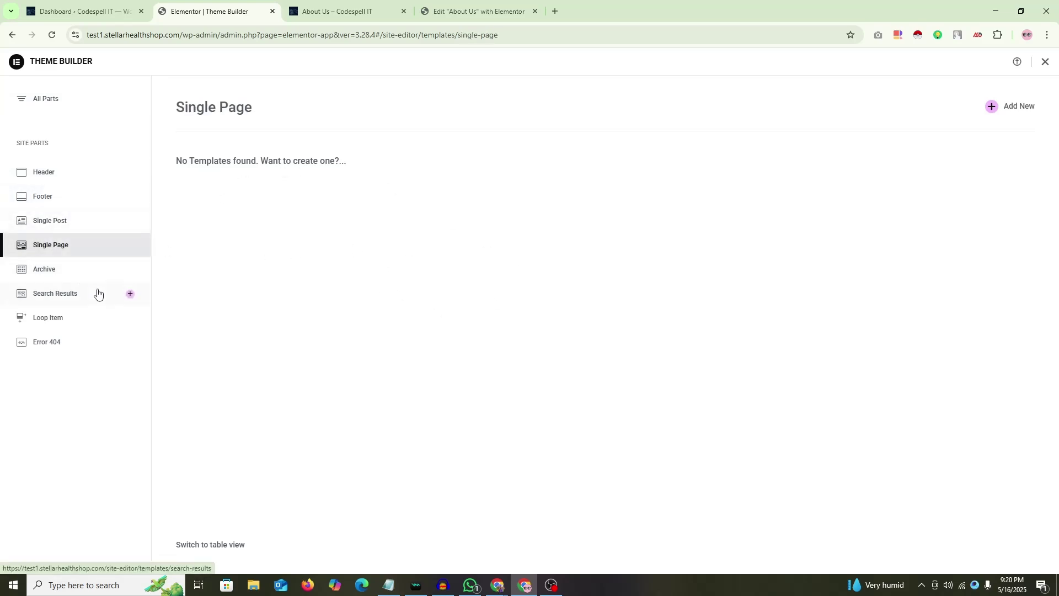
pyautogui.click(85, 271)
pyautogui.click(91, 299)
pyautogui.click(85, 325)
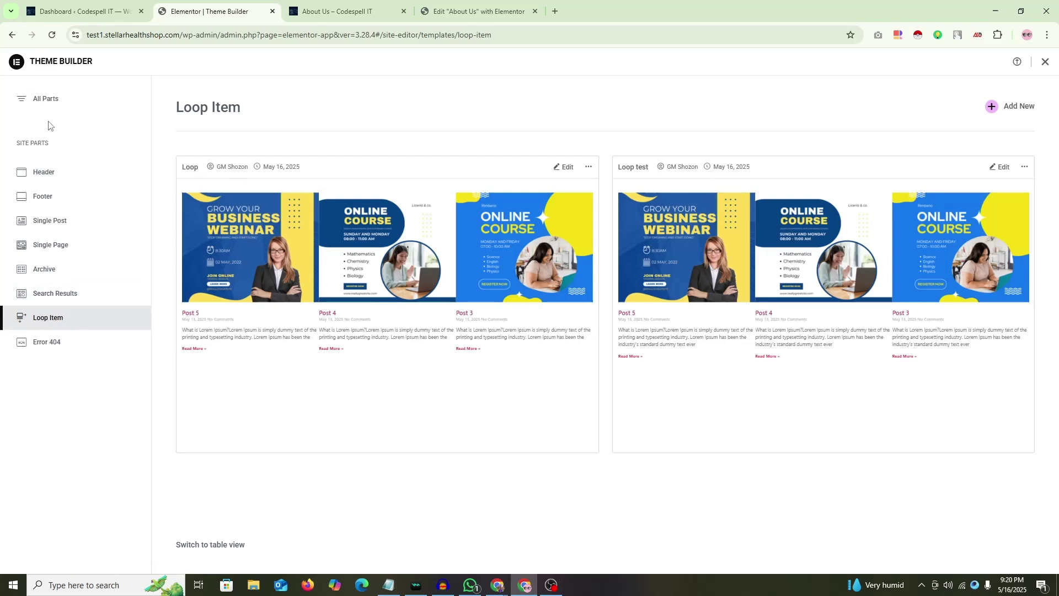
# Step: Return to All Parts, try Add New, then show the Loop Item templates again
pyautogui.click(47, 99)
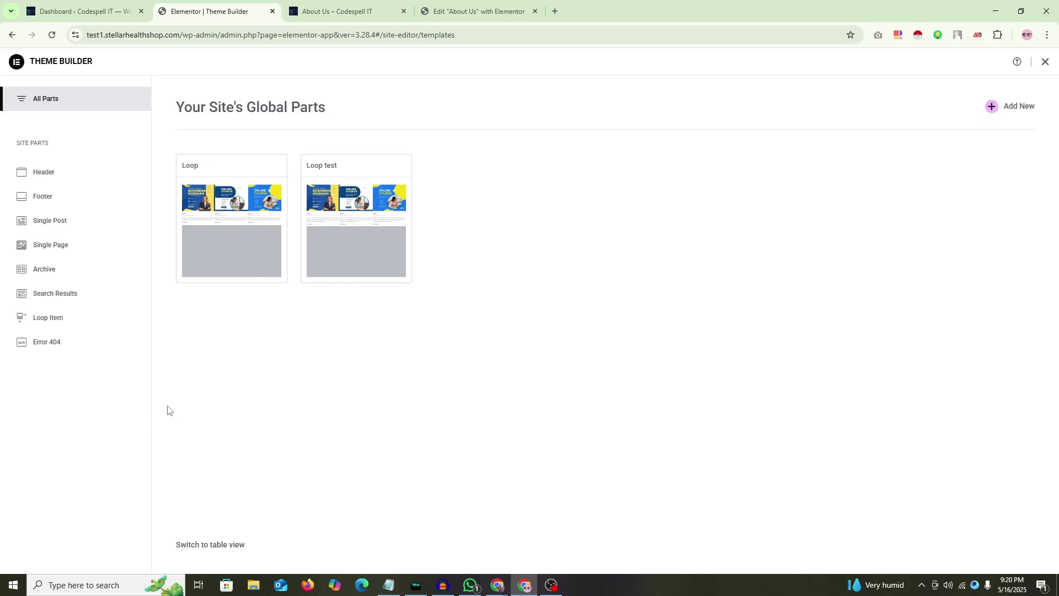
pyautogui.click(993, 112)
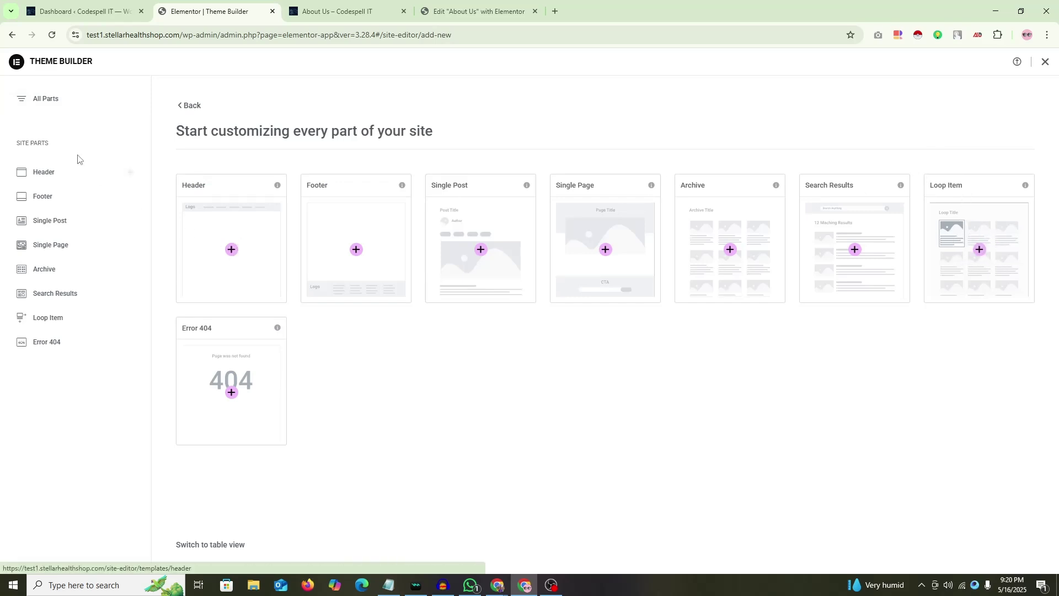
pyautogui.click(61, 319)
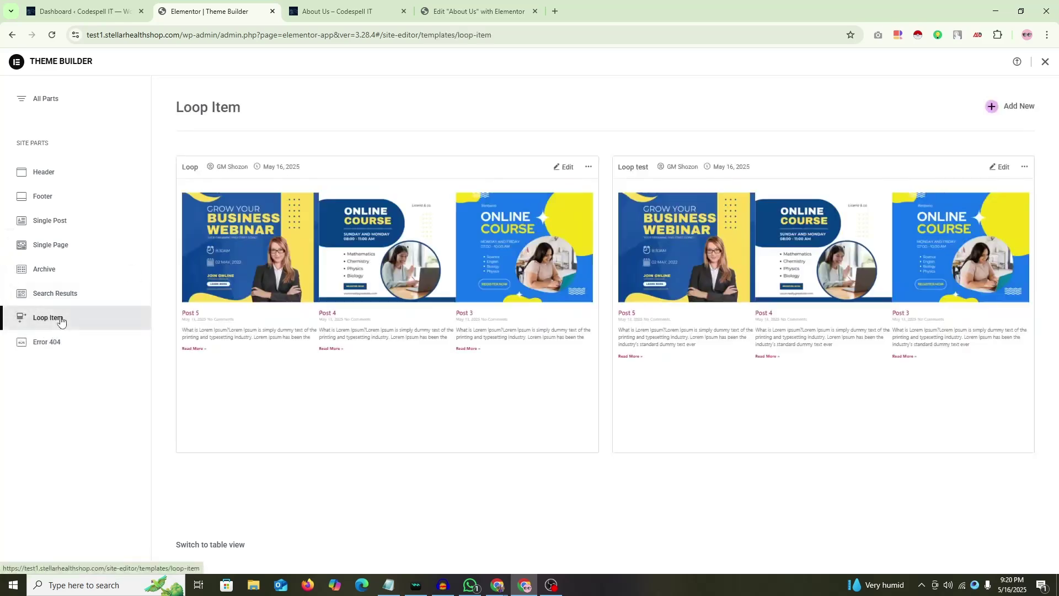
# Step: Create a new Loop Item template and close the template library to start blank
pyautogui.click(992, 108)
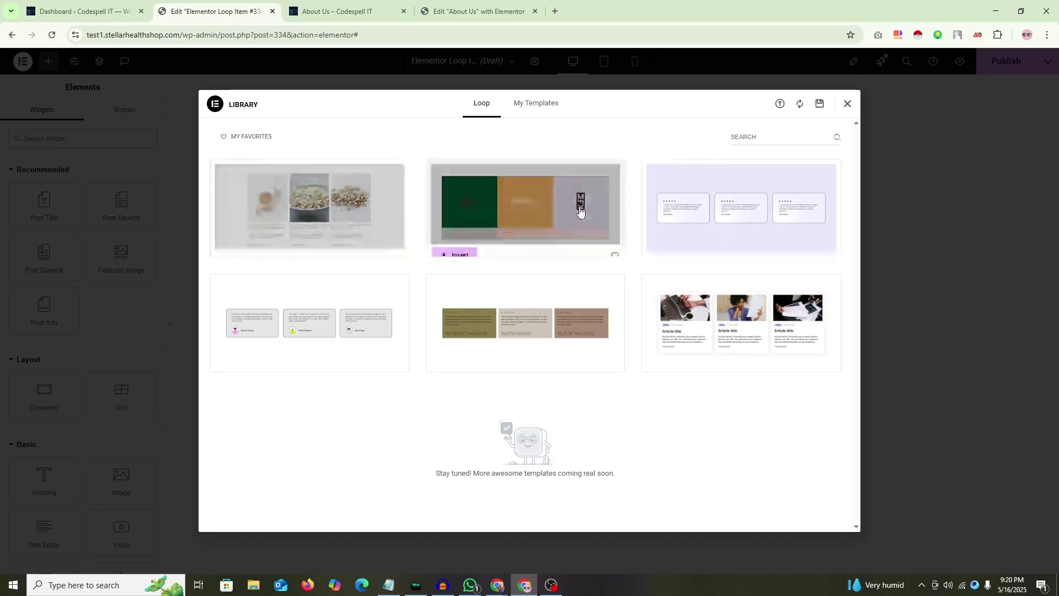
pyautogui.moveTo(733, 213)
pyautogui.moveTo(308, 210)
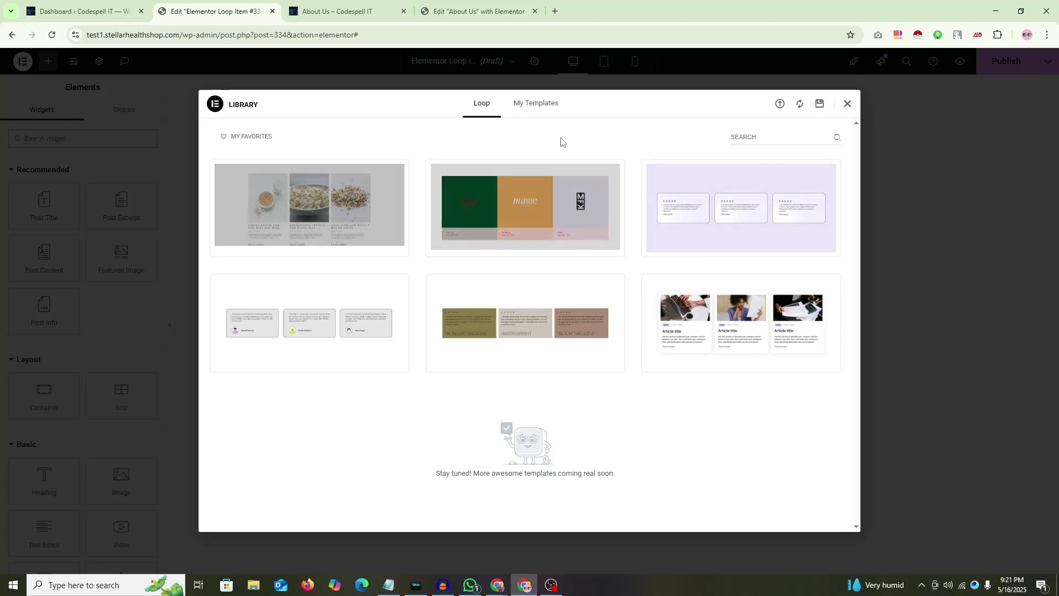
pyautogui.click(848, 104)
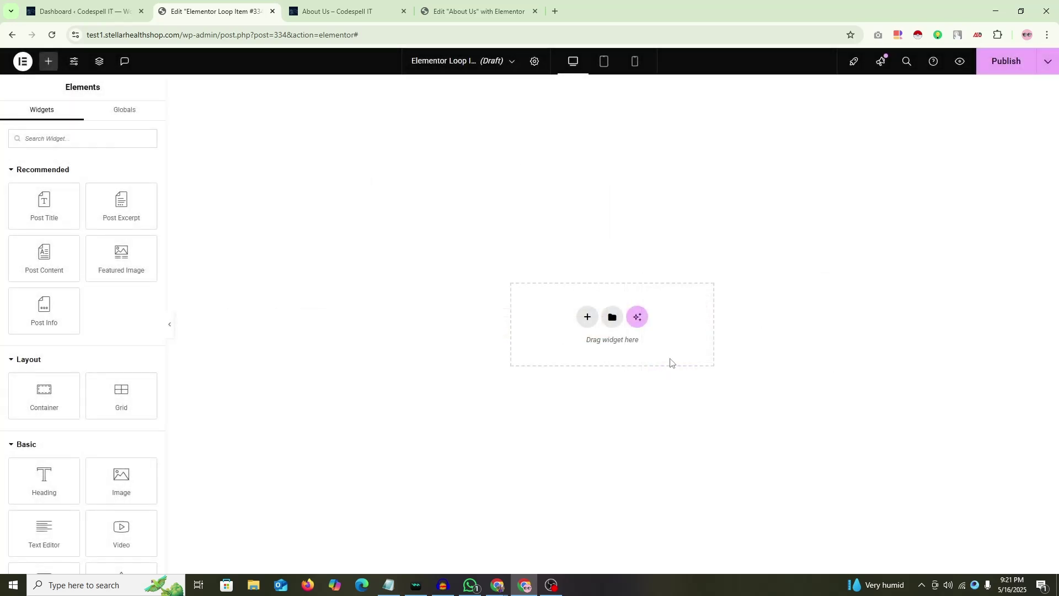
# Step: Start a Lightshot capture marking the empty container with a red box, then cancel it
pyautogui.press('Print')
pyautogui.moveTo(394, 177); pyautogui.dragTo(845, 504)
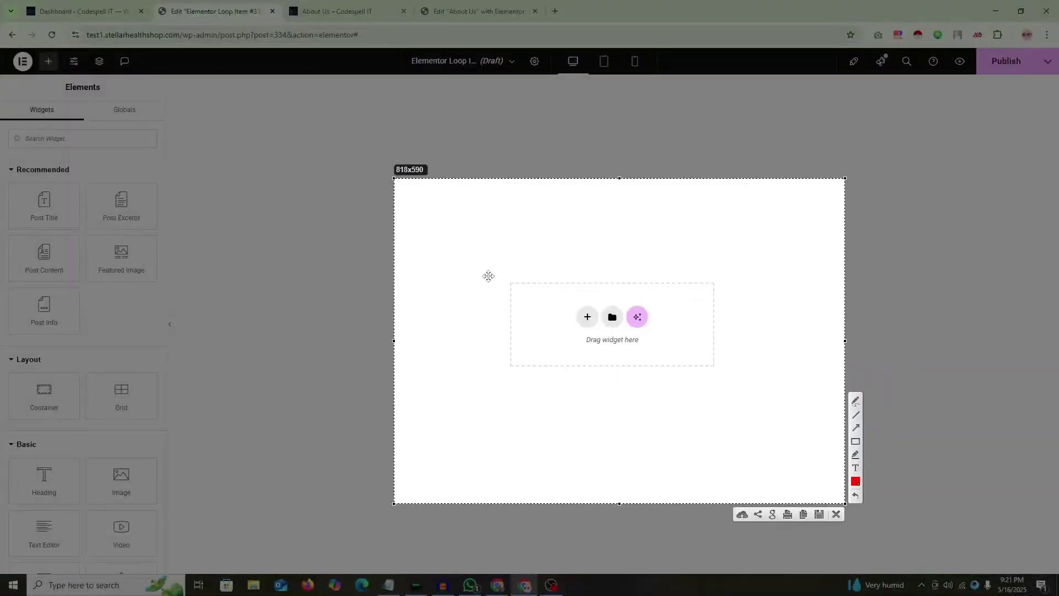
pyautogui.moveTo(421, 236)
pyautogui.mouseDown()
pyautogui.moveTo(683, 355)
pyautogui.moveTo(468, 254)
pyautogui.moveTo(645, 361)
pyautogui.moveTo(897, 429)
pyautogui.mouseUp()
pyautogui.click(839, 428)
pyautogui.rightClick(682, 309)
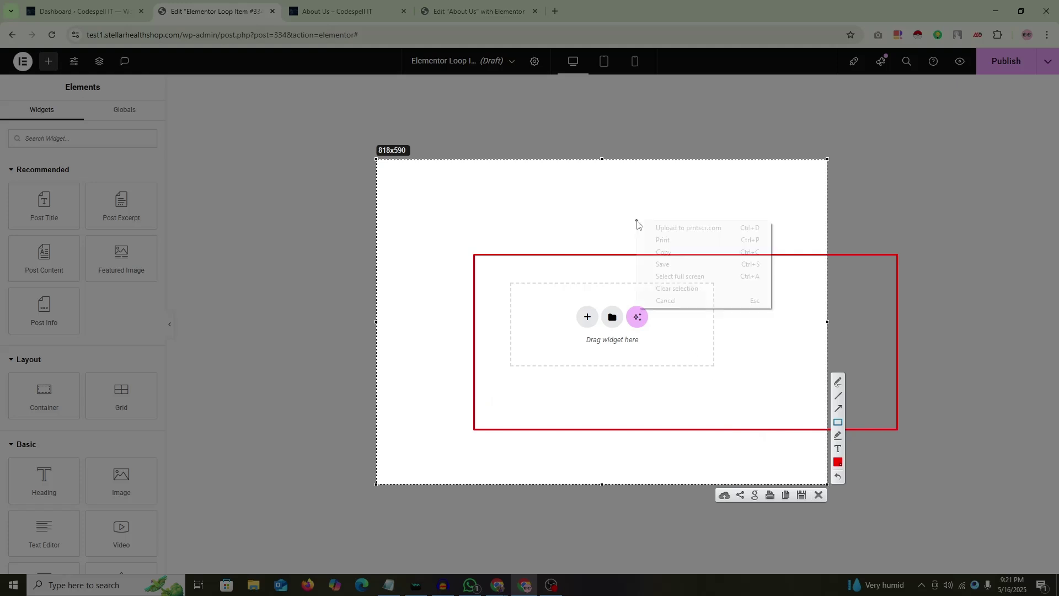
pyautogui.click(671, 301)
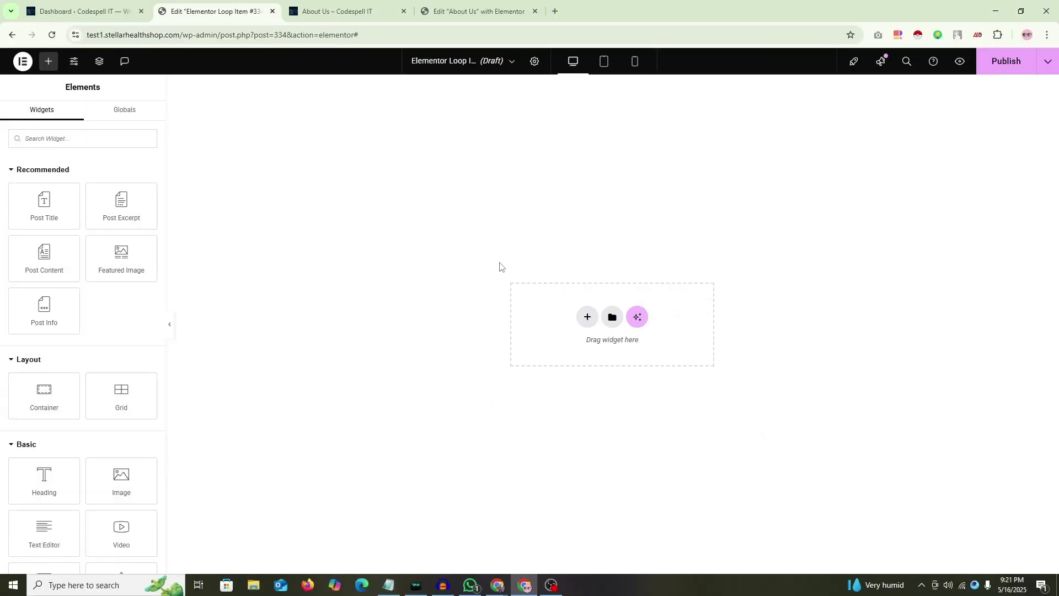
# Step: Add a single-column Flexbox container to the template with margin and padding set to 0
pyautogui.click(587, 317)
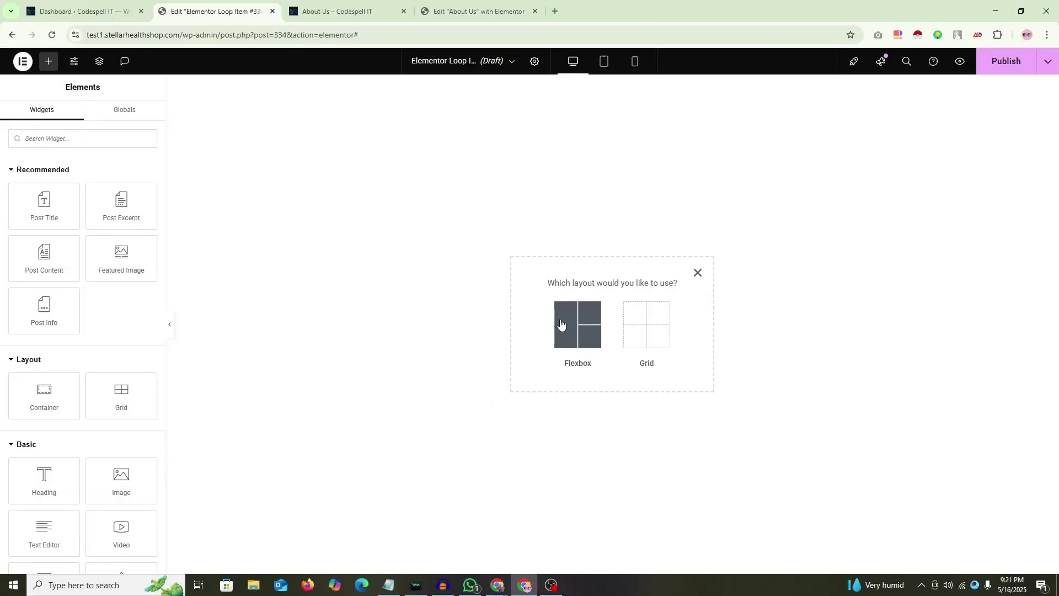
pyautogui.click(560, 323)
pyautogui.click(542, 292)
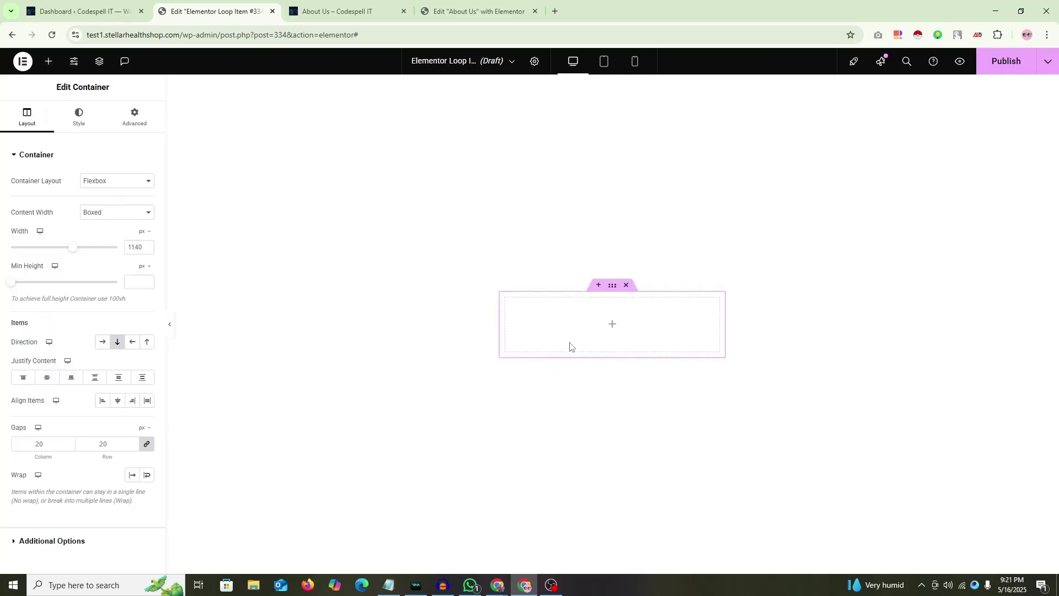
pyautogui.click(138, 125)
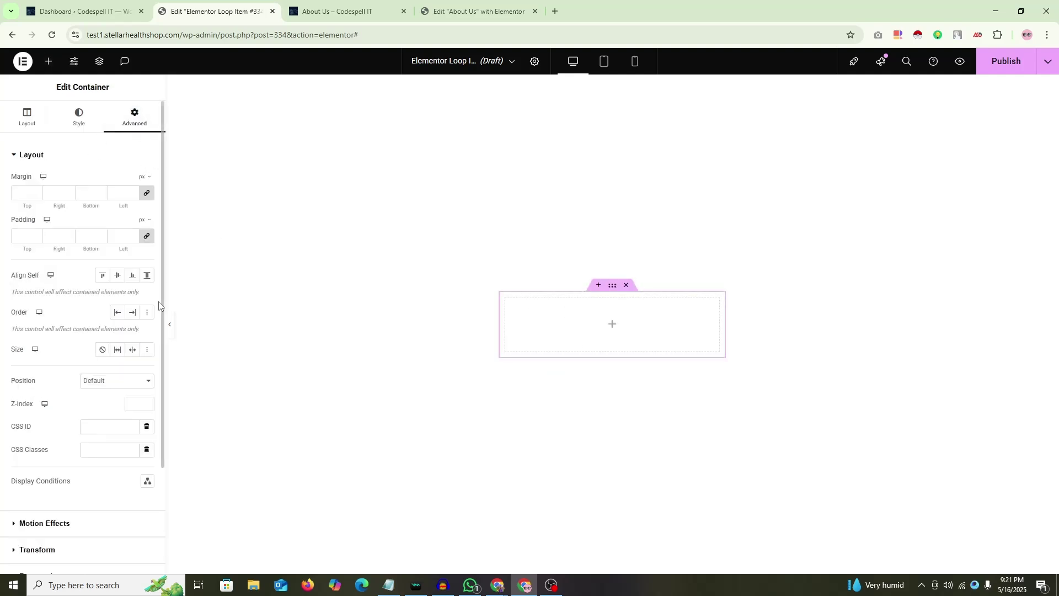
pyautogui.click(148, 195)
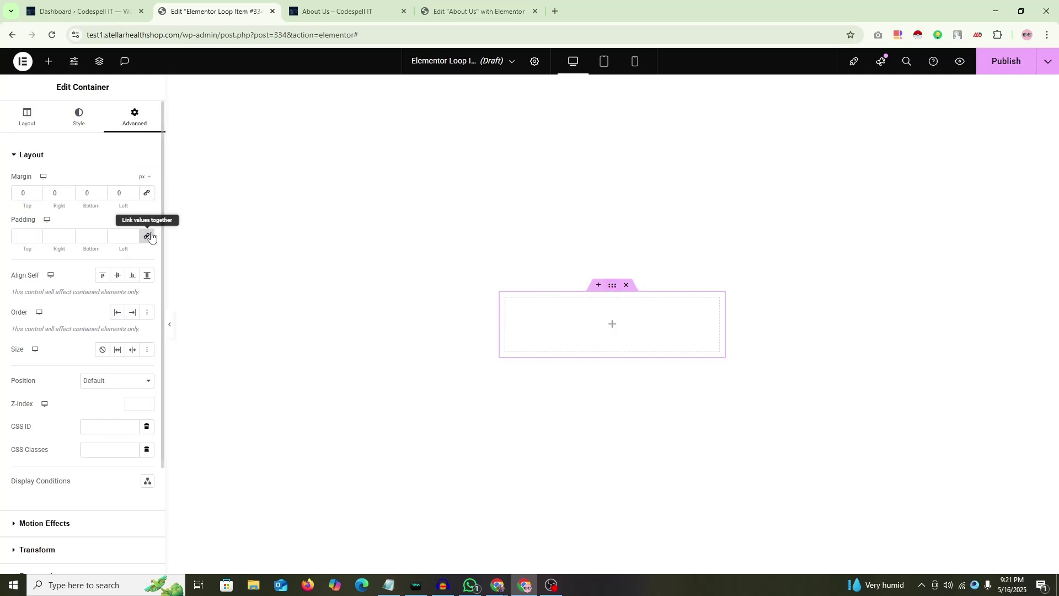
pyautogui.click(147, 236)
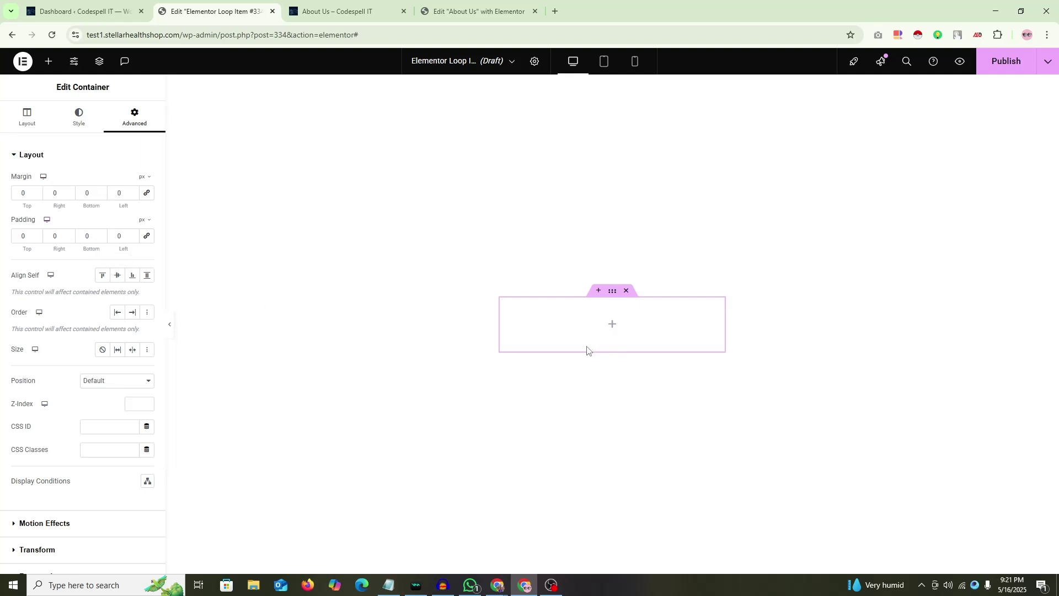
# Step: Set the container's Content Width to Full Width and its Width to 1140 px
pyautogui.click(612, 329)
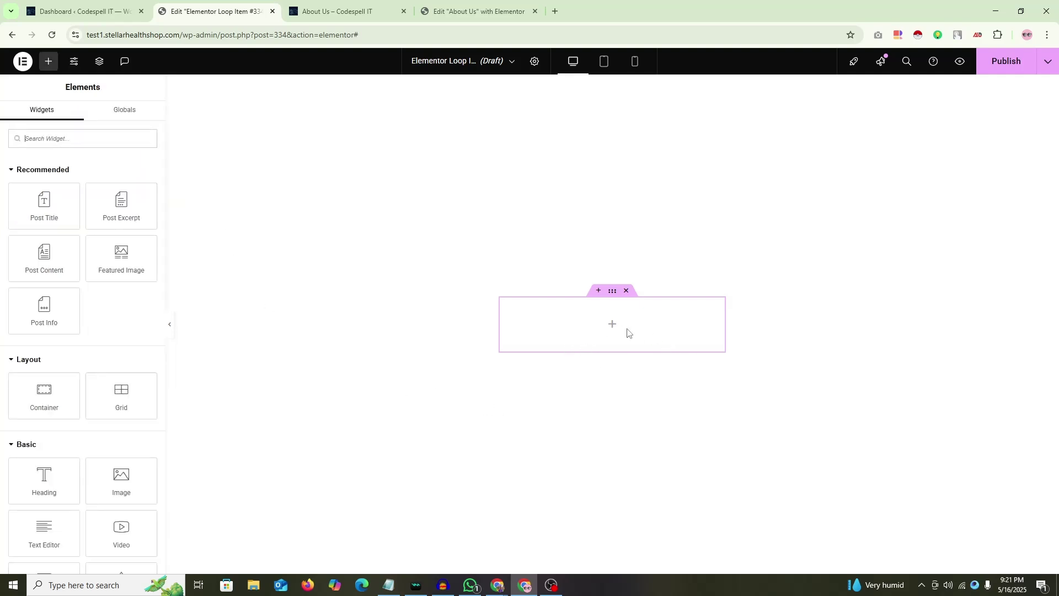
pyautogui.click(613, 291)
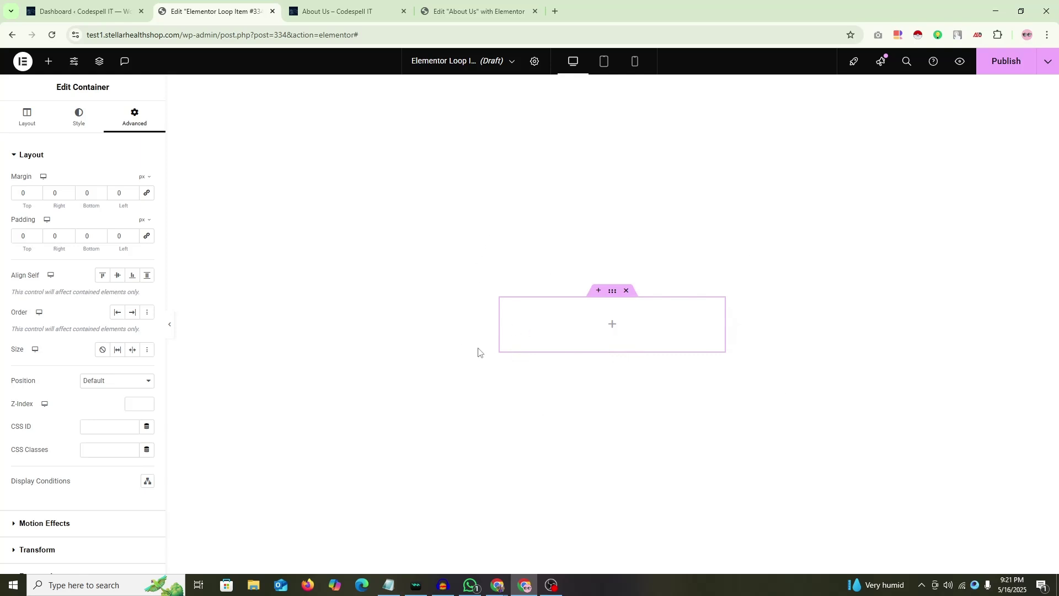
pyautogui.click(25, 120)
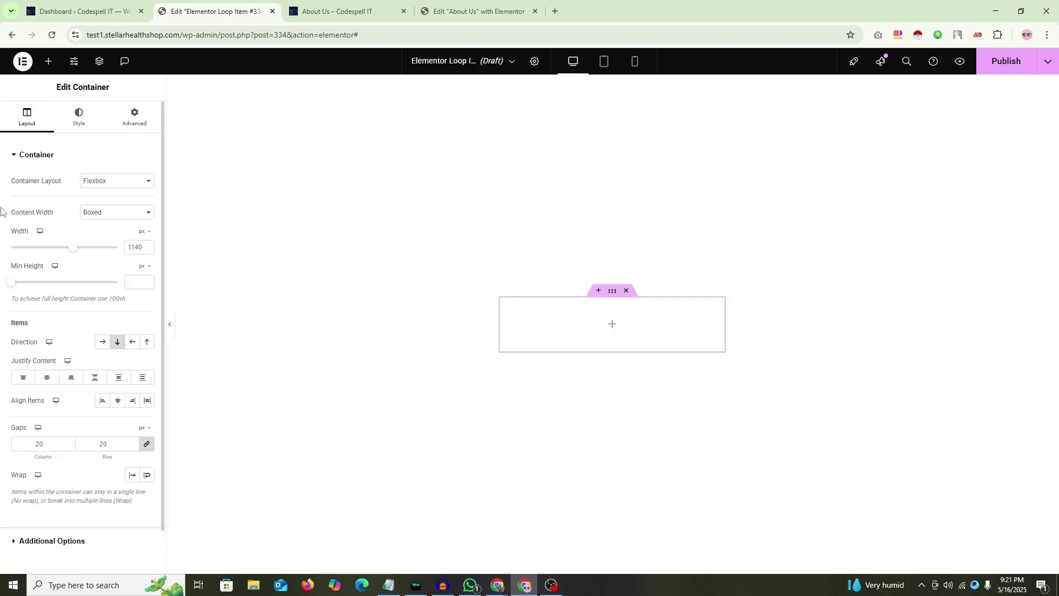
pyautogui.click(136, 215)
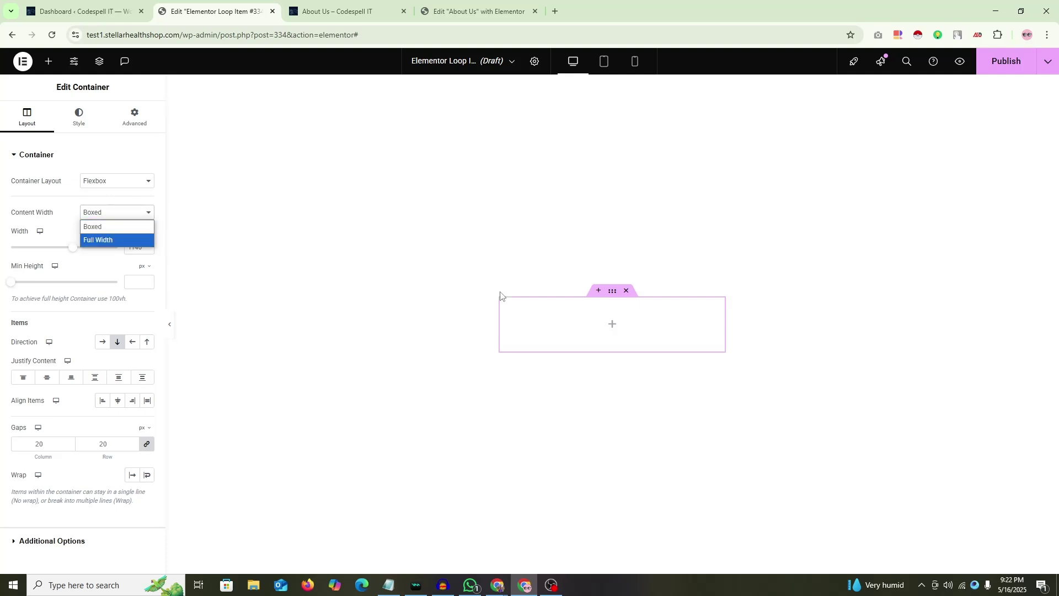
pyautogui.click(99, 240)
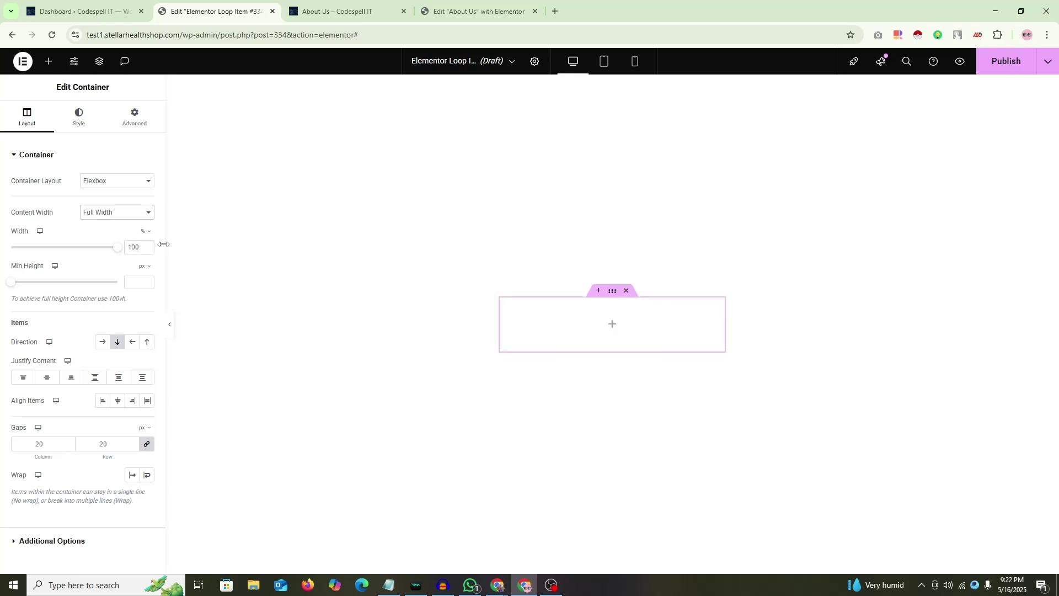
pyautogui.click(148, 232)
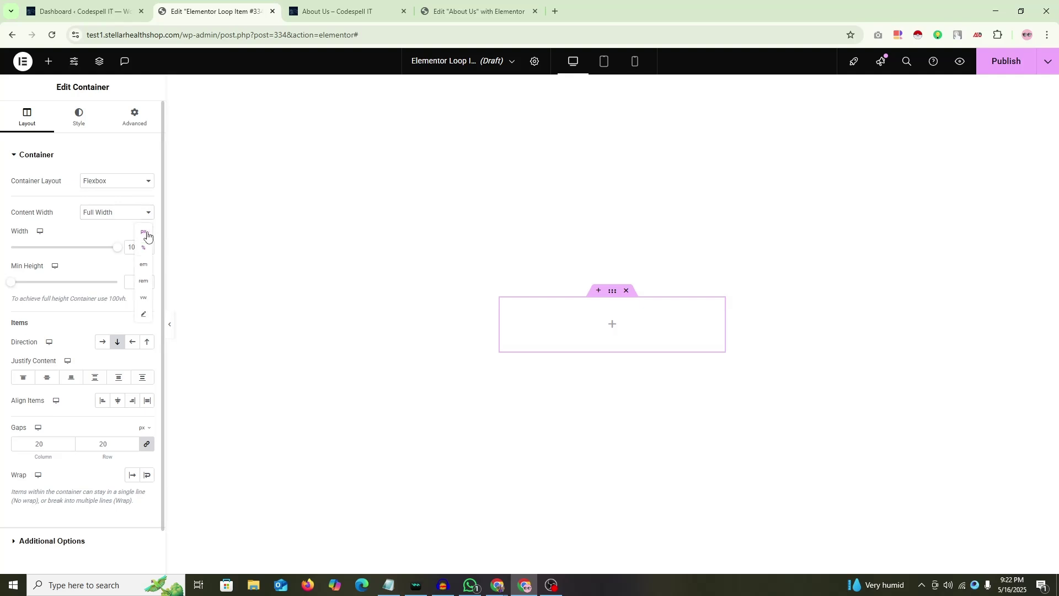
pyautogui.click(143, 239)
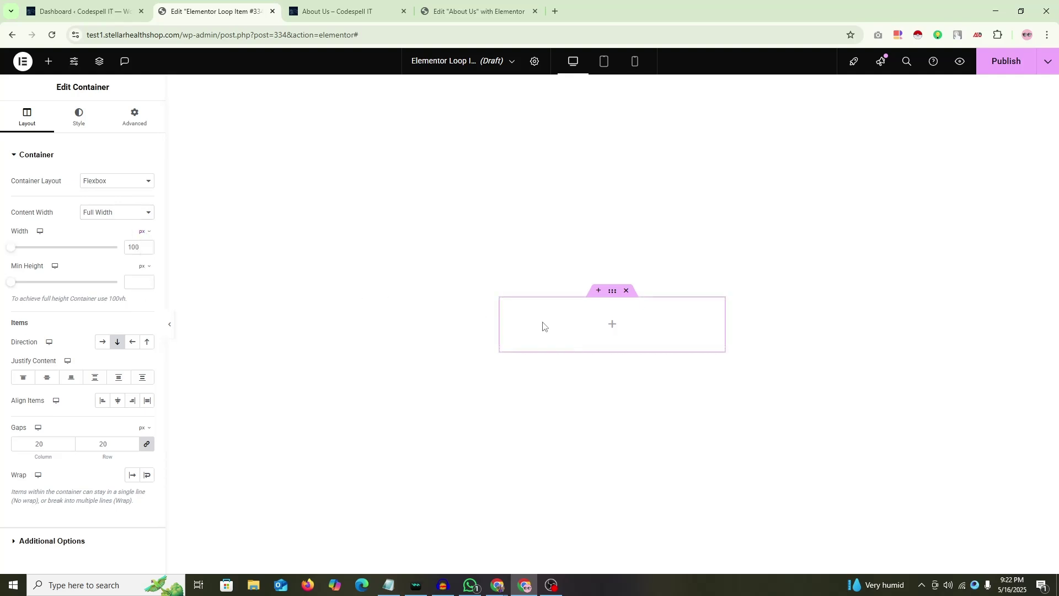
pyautogui.click(134, 246)
pyautogui.hotkey('ctrl', 'a')
pyautogui.write('11')
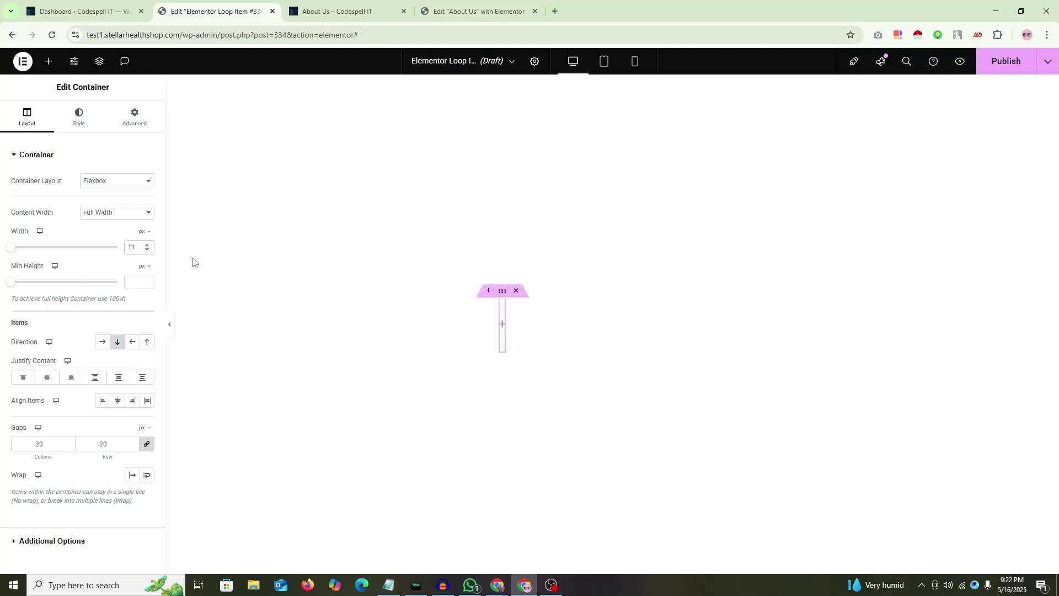
pyautogui.write('40')
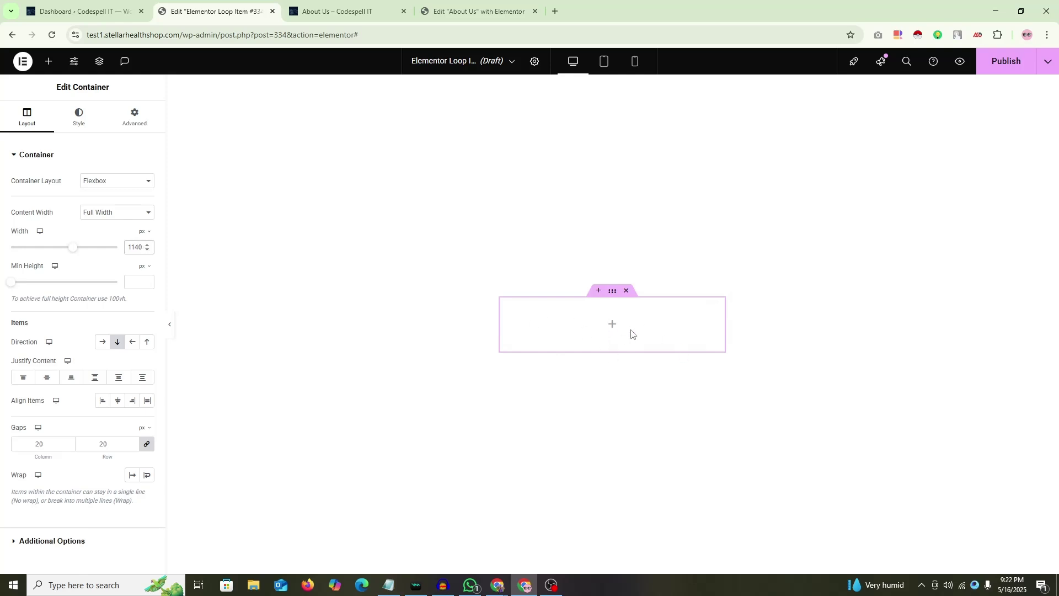
# Step: Recheck the Flexbox layout, Full Width content width and 1140 width value
pyautogui.click(118, 182)
pyautogui.click(118, 194)
pyautogui.click(118, 212)
pyautogui.click(116, 239)
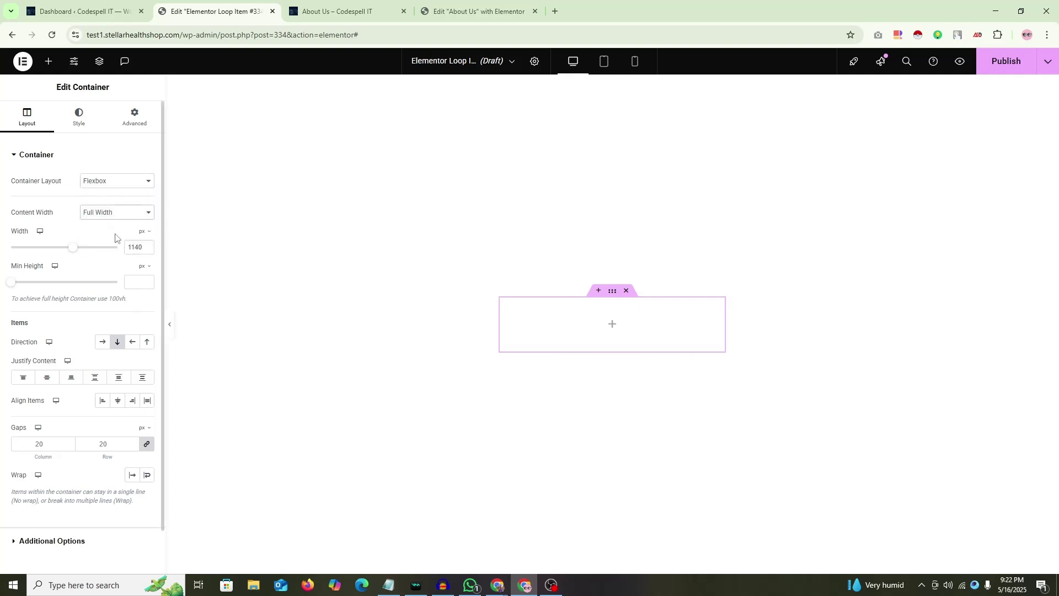
pyautogui.click(116, 217)
pyautogui.click(102, 239)
pyautogui.doubleClick(135, 247)
pyautogui.click(228, 267)
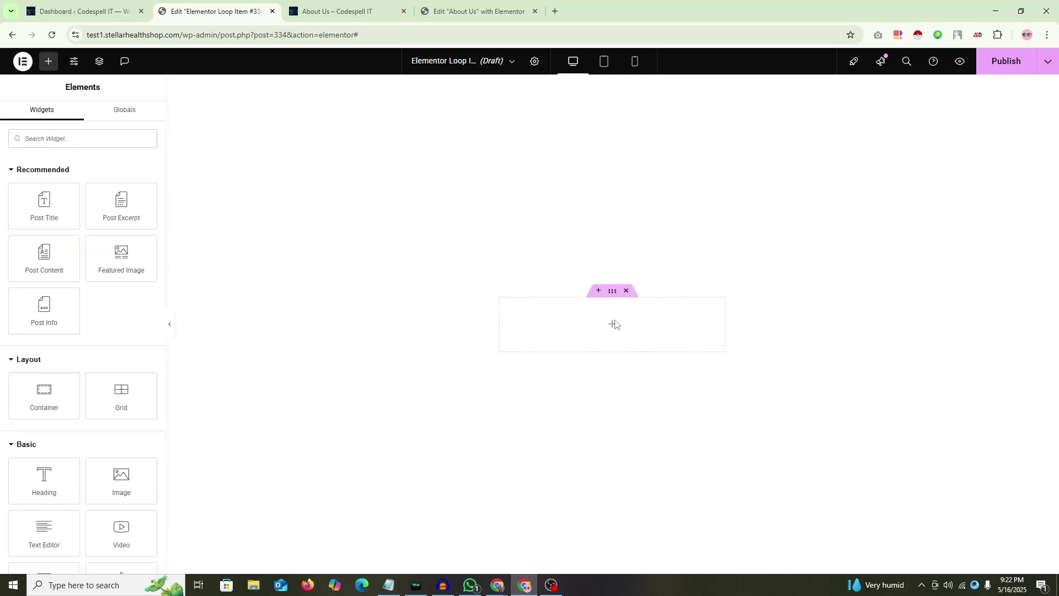
# Step: Search 'po' and drop the Posts widget into the container
pyautogui.click(583, 318)
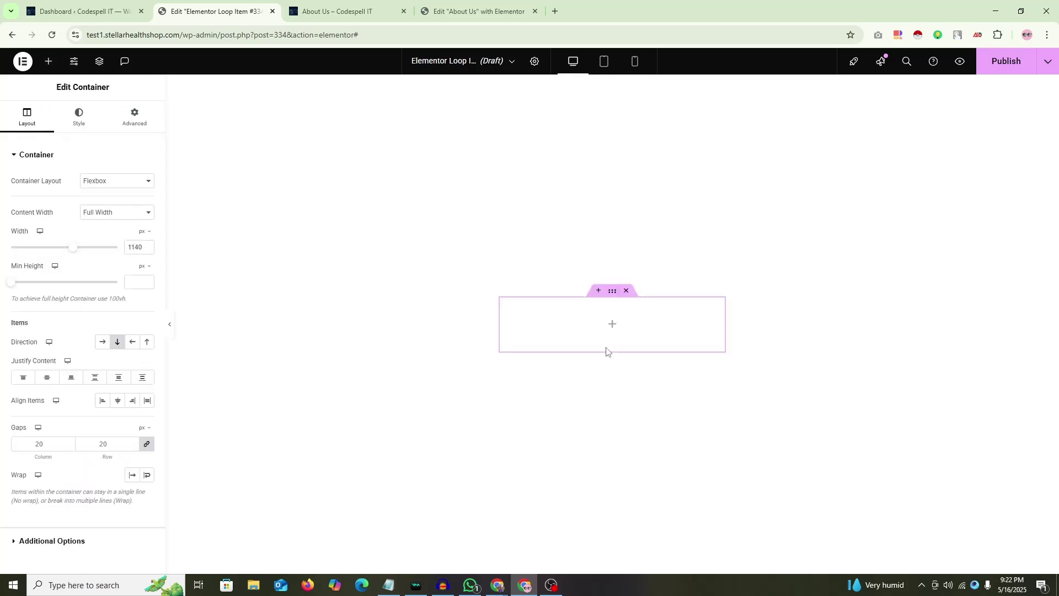
pyautogui.click(472, 341)
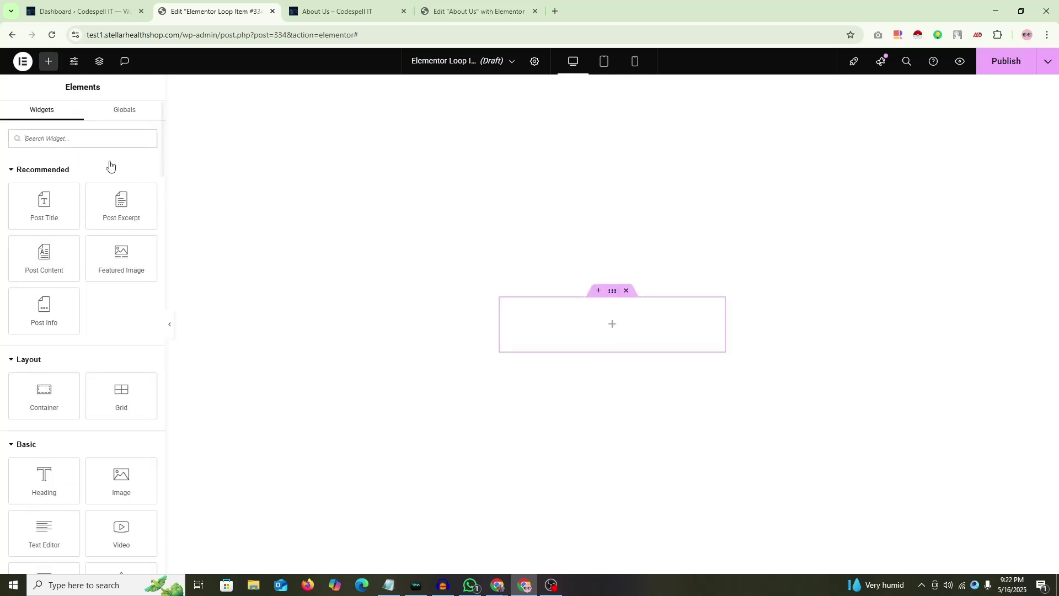
pyautogui.click(60, 137)
pyautogui.write('po')
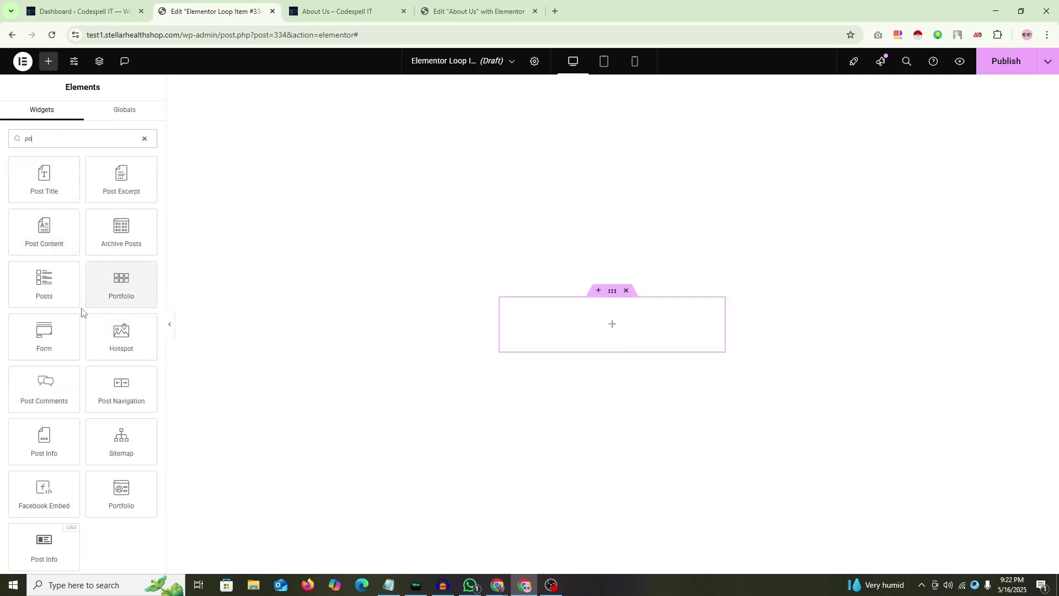
pyautogui.moveTo(66, 292); pyautogui.dragTo(612, 324)
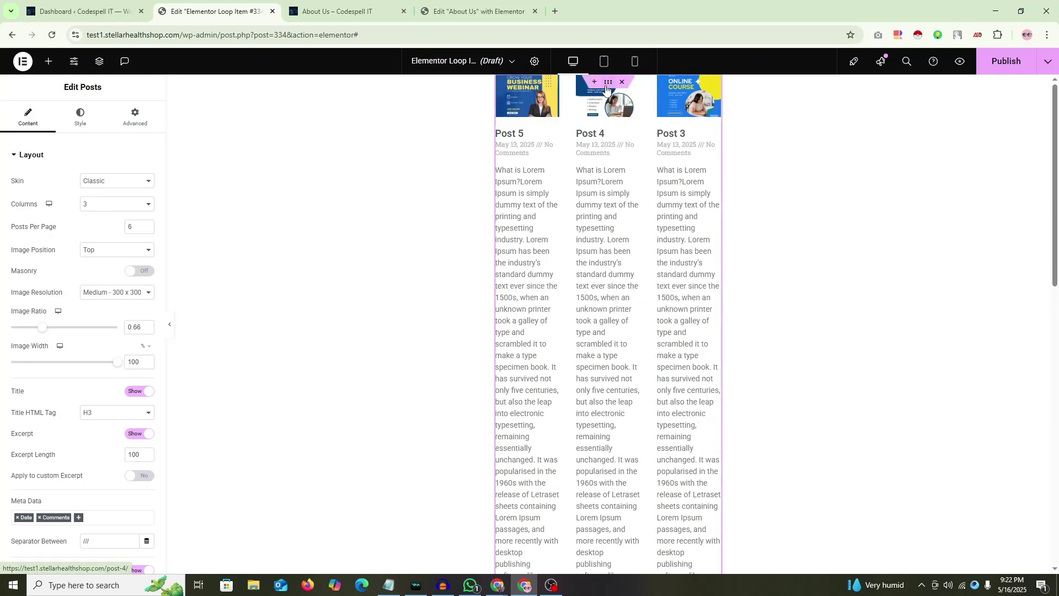
# Step: Set the container's width to 100
pyautogui.click(608, 83)
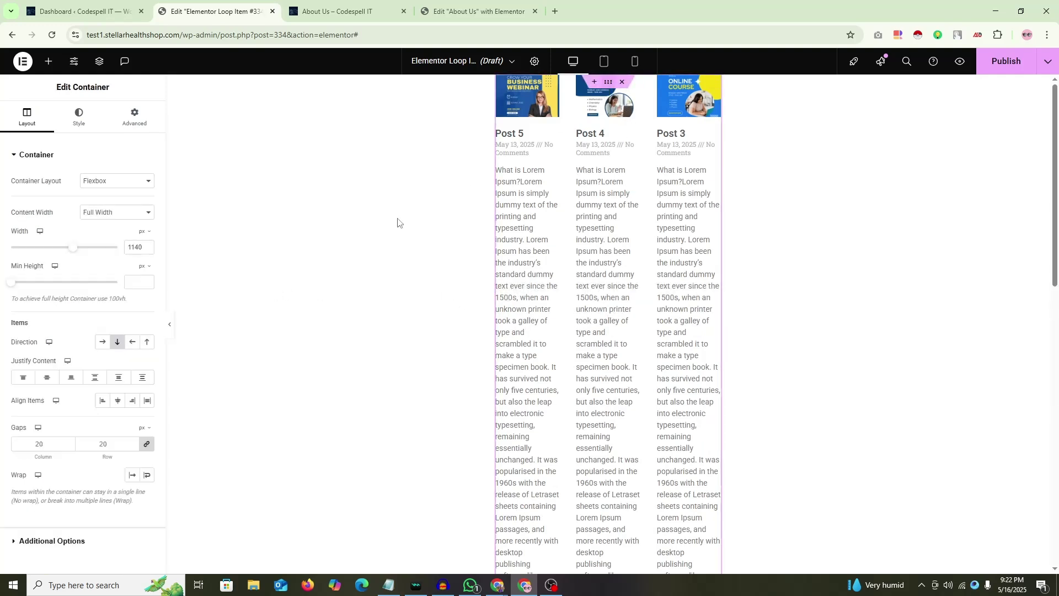
pyautogui.doubleClick(137, 247)
pyautogui.write('100')
# Step: Rename the loop item template to 'Loop Main', leaving its status as Draft
pyautogui.click(535, 63)
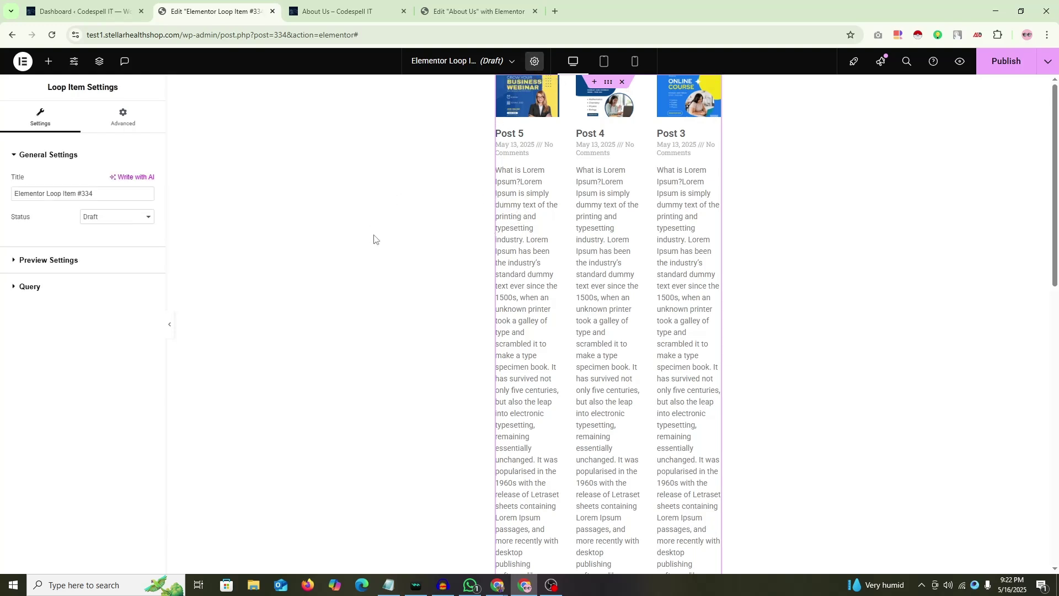
pyautogui.tripleClick(78, 193)
pyautogui.write('L')
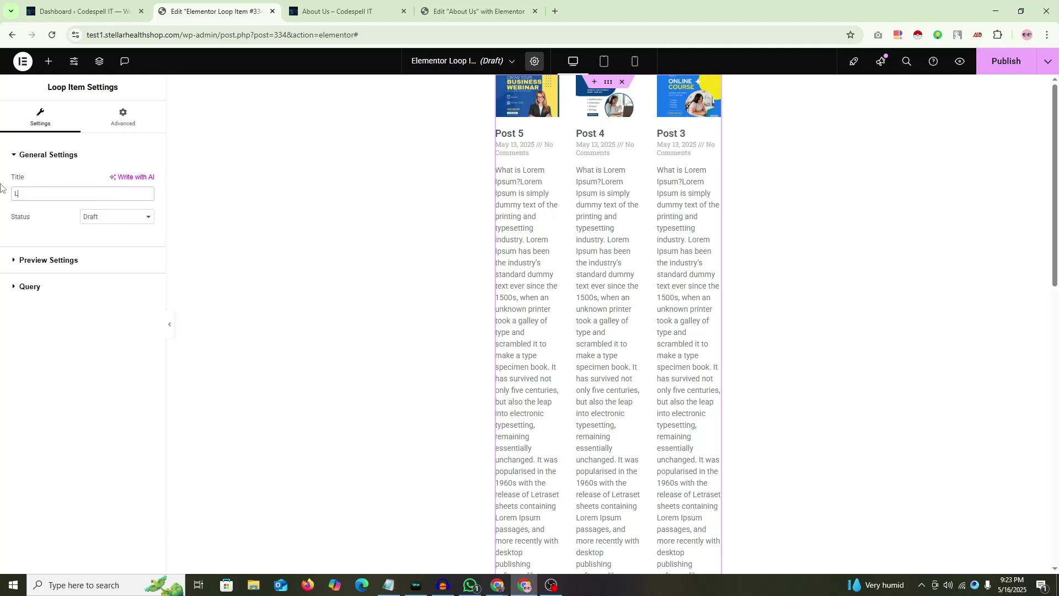
pyautogui.write('oop')
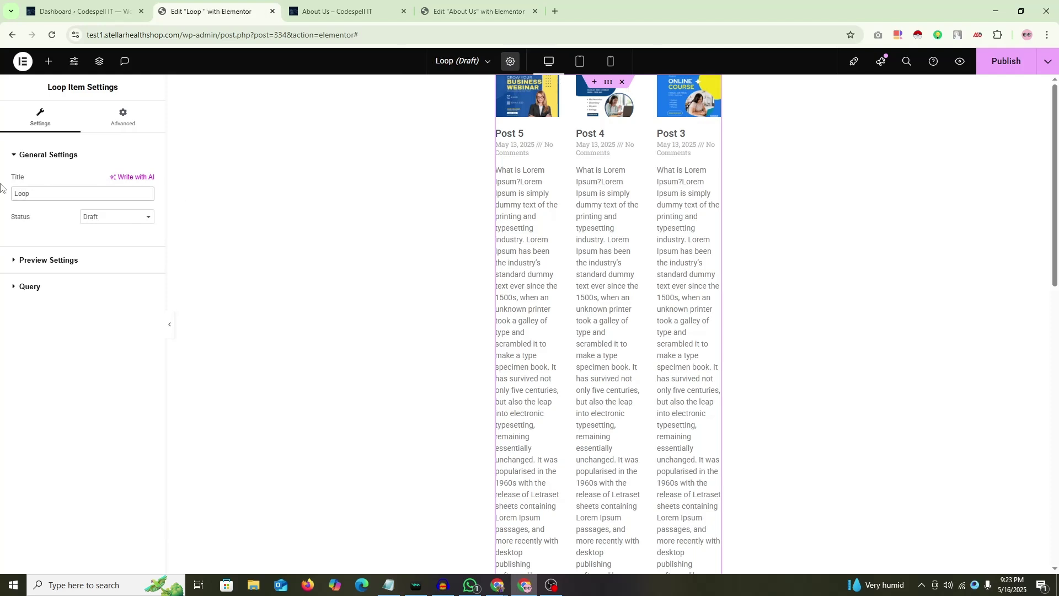
pyautogui.write(' Main')
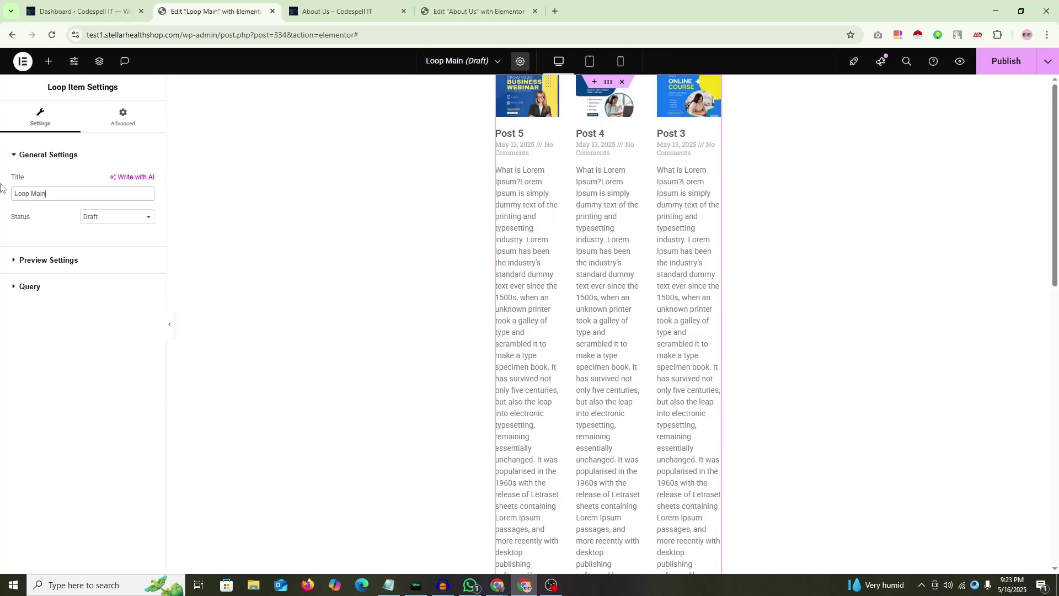
pyautogui.click(121, 221)
pyautogui.click(125, 220)
# Step: Set the template's preview width to 1140
pyautogui.click(44, 263)
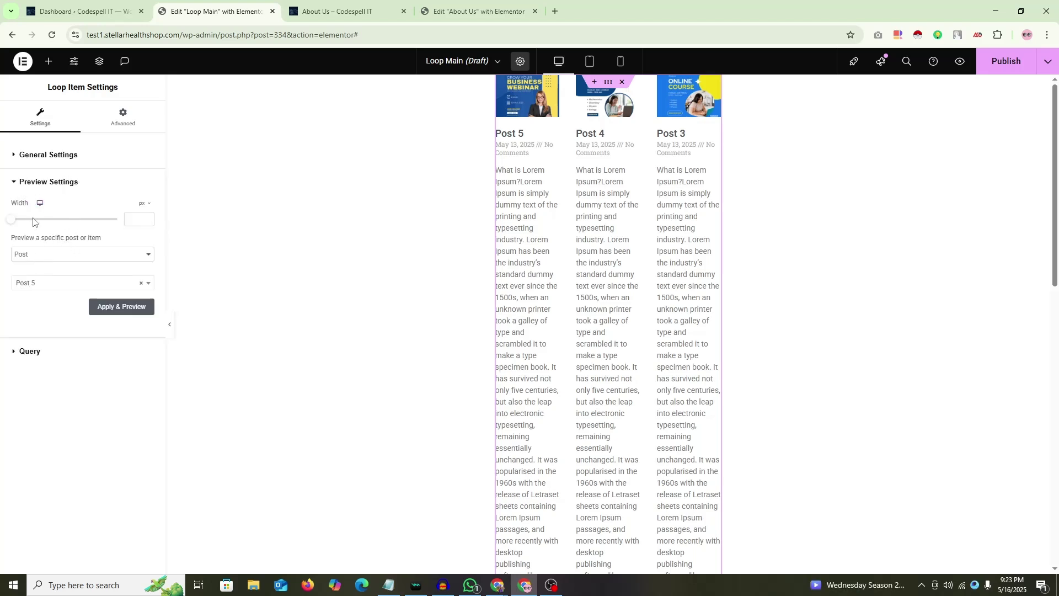
pyautogui.click(131, 219)
pyautogui.write('1140')
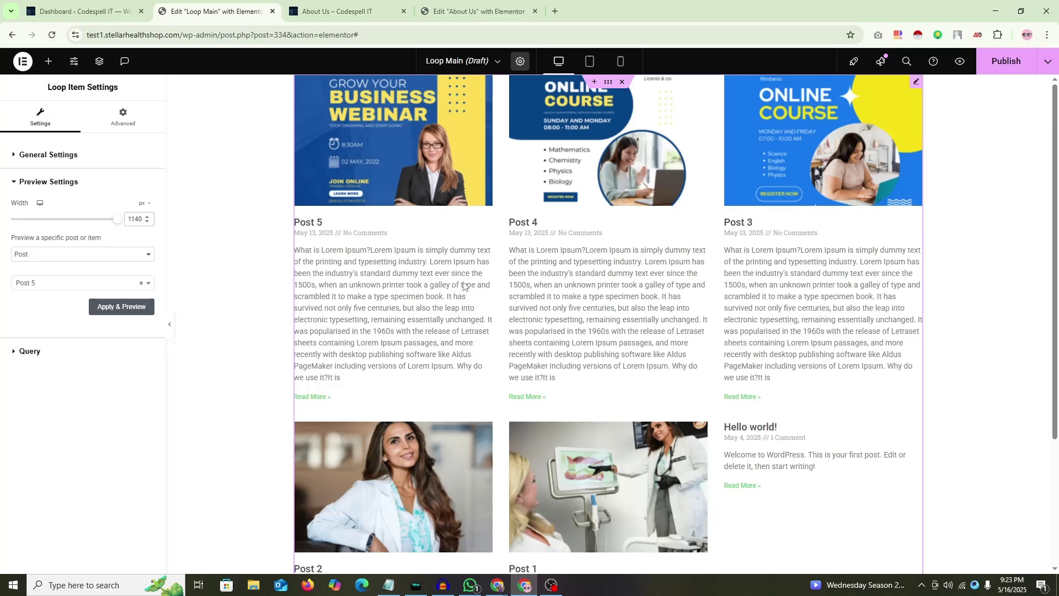
# Step: Check an empty container's Layout settings, then return to the Loop Main template editor
pyautogui.click(486, 11)
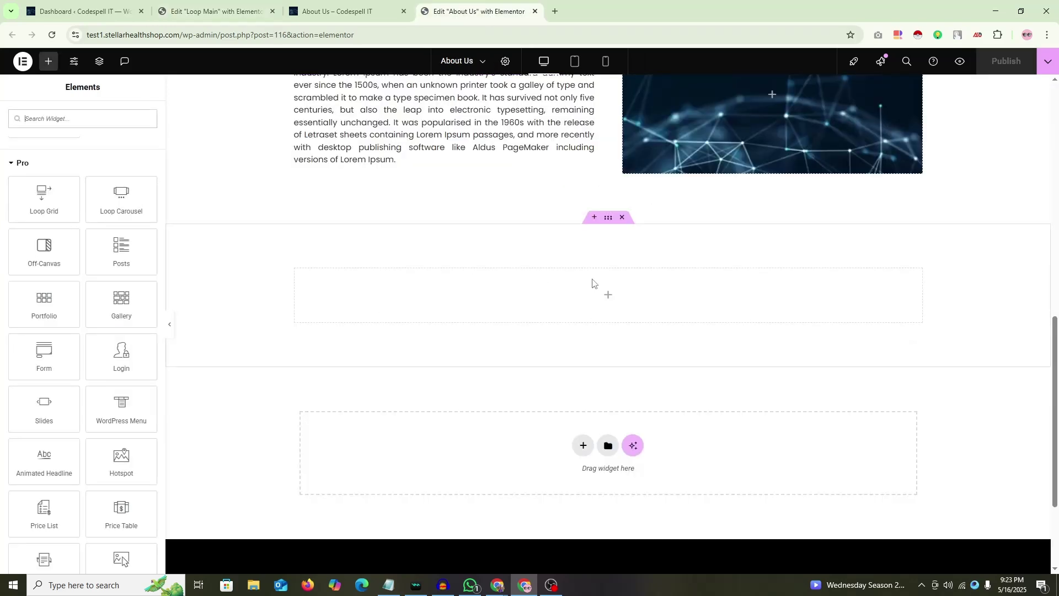
pyautogui.click(220, 13)
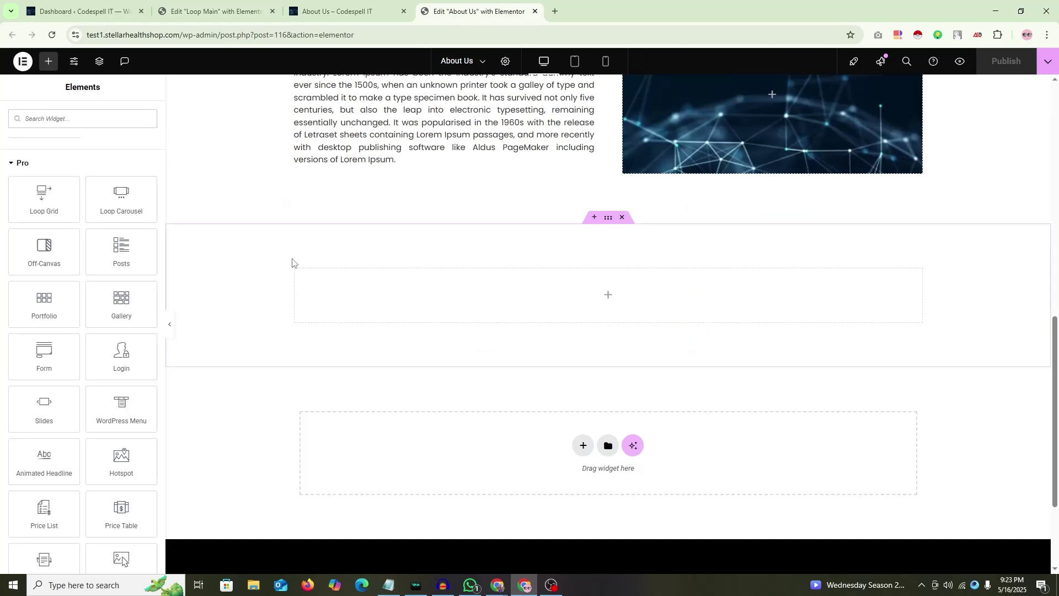
pyautogui.click(607, 218)
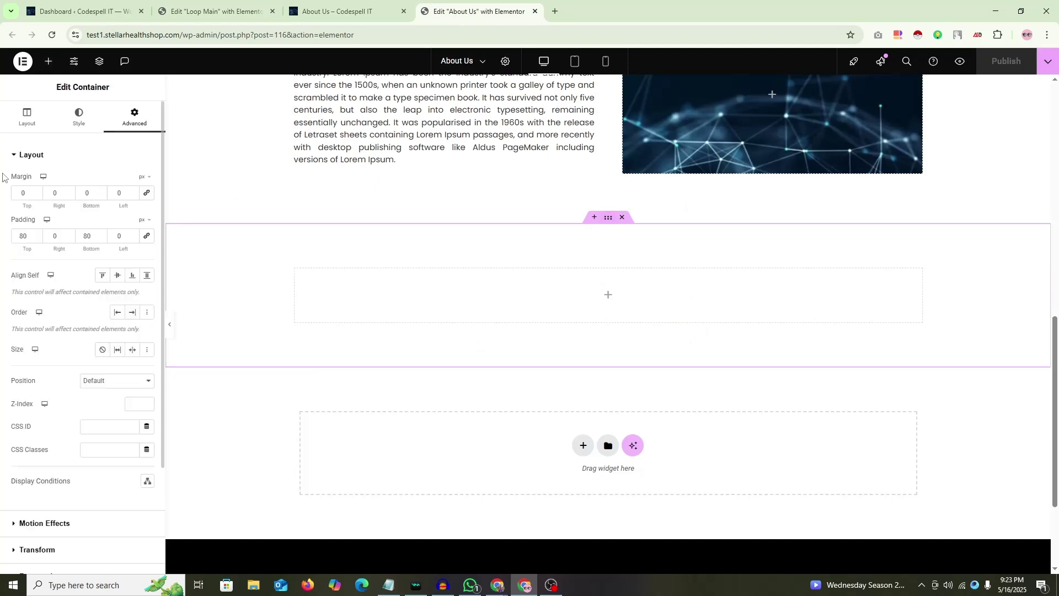
pyautogui.click(25, 131)
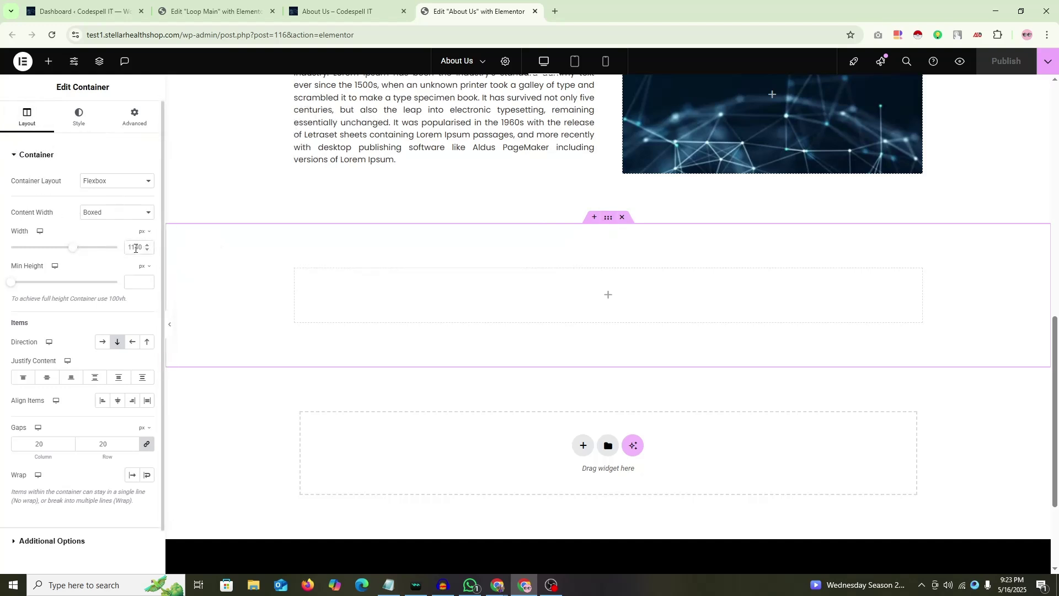
pyautogui.click(219, 6)
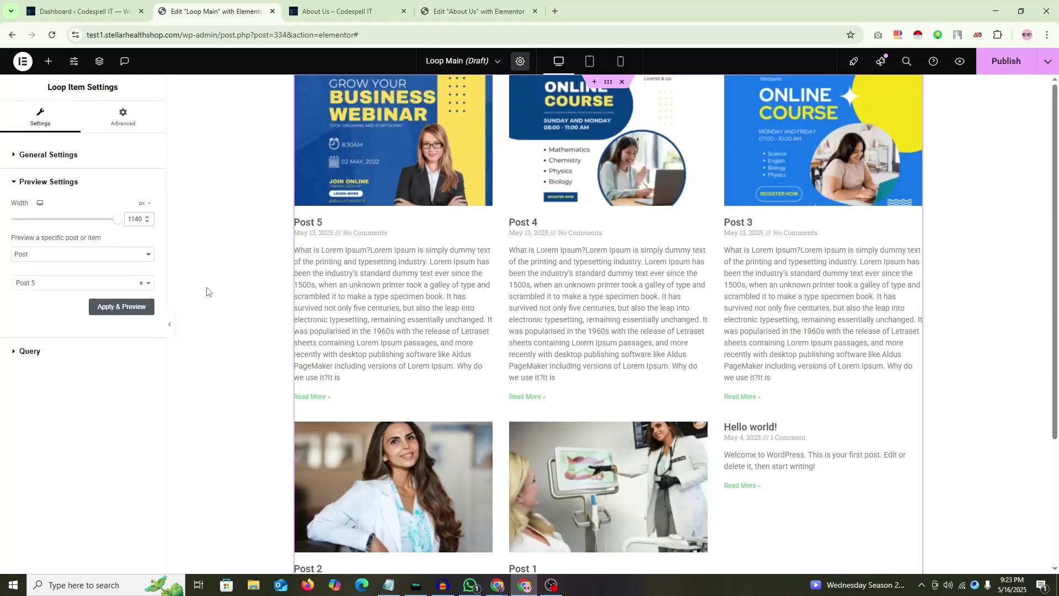
pyautogui.click(143, 203)
pyautogui.click(141, 219)
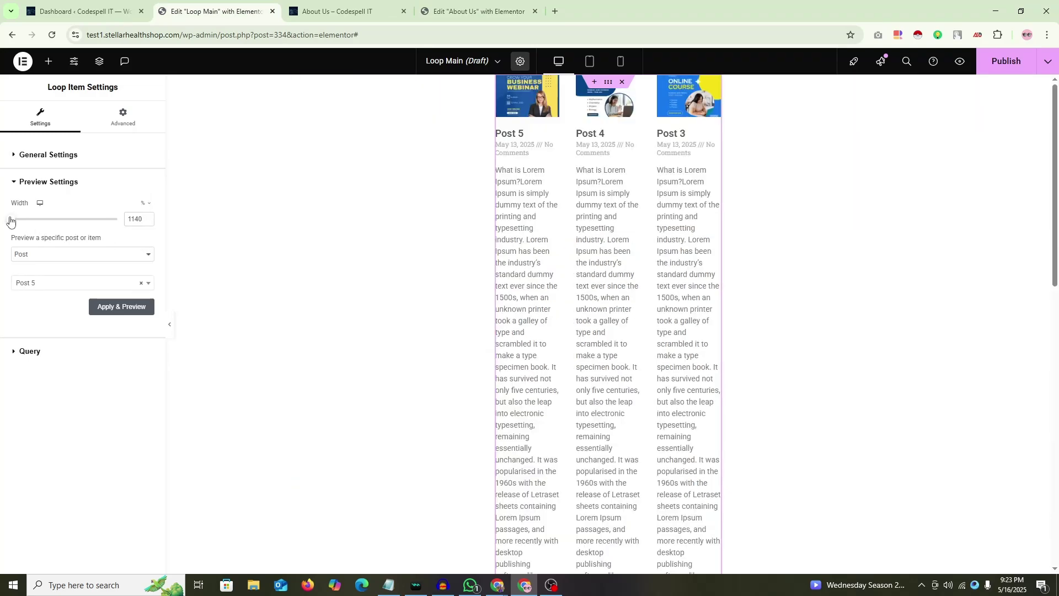
pyautogui.moveTo(11, 220); pyautogui.dragTo(128, 226)
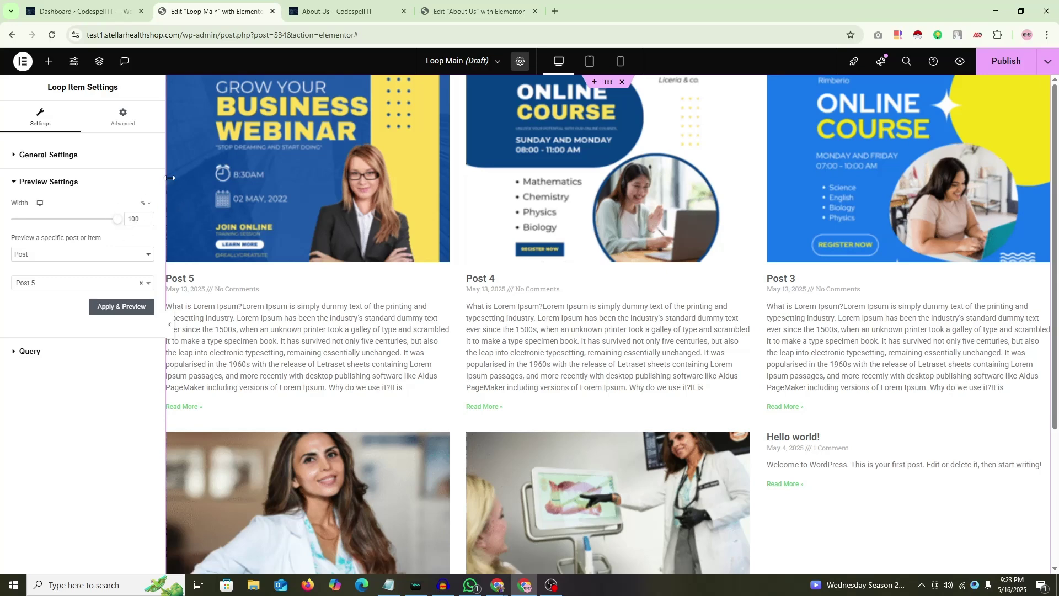
pyautogui.click(481, 6)
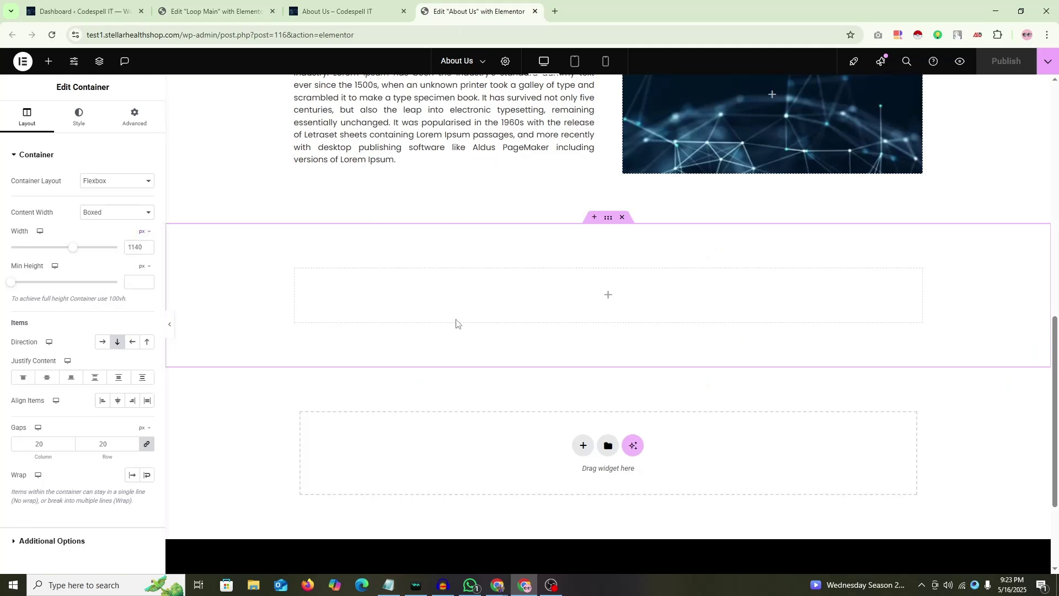
pyautogui.click(215, 11)
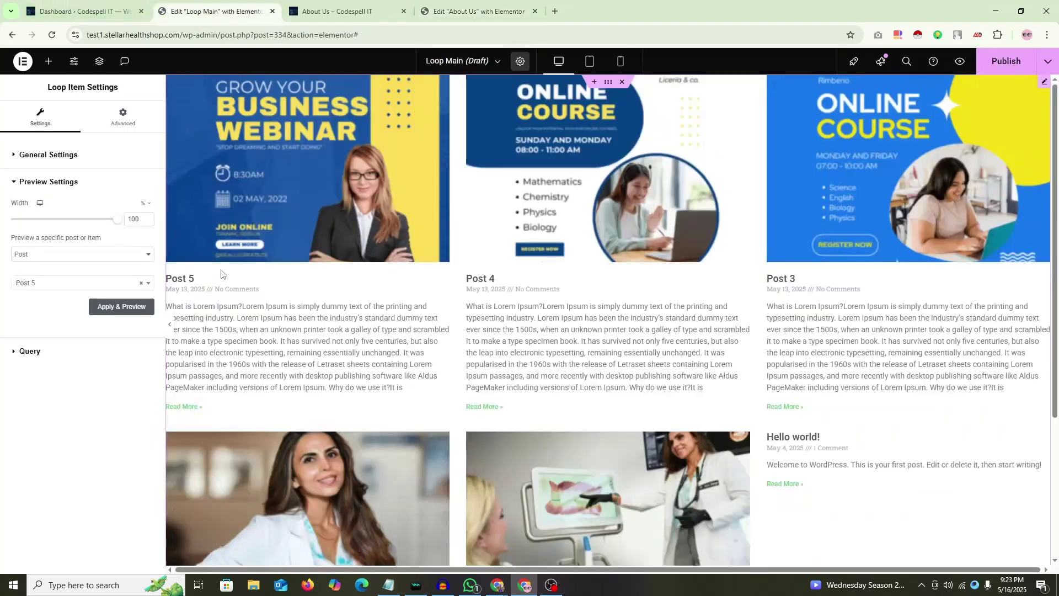
pyautogui.scroll(-4, 296, 304)
pyautogui.scroll(4, 295, 304)
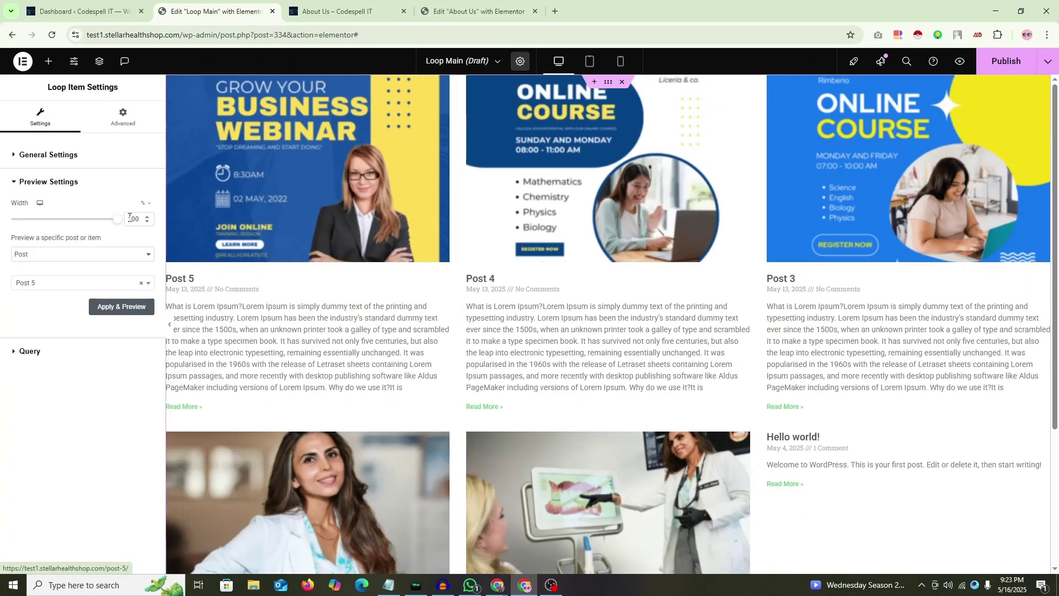
pyautogui.click(146, 186)
pyautogui.click(44, 183)
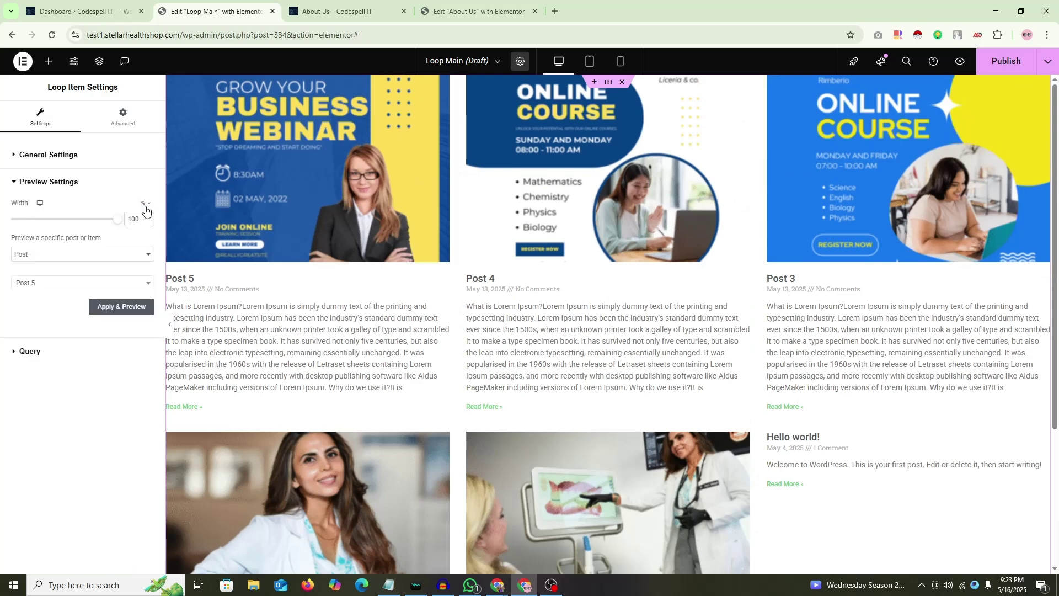
pyautogui.click(142, 209)
pyautogui.click(143, 205)
pyautogui.doubleClick(142, 219)
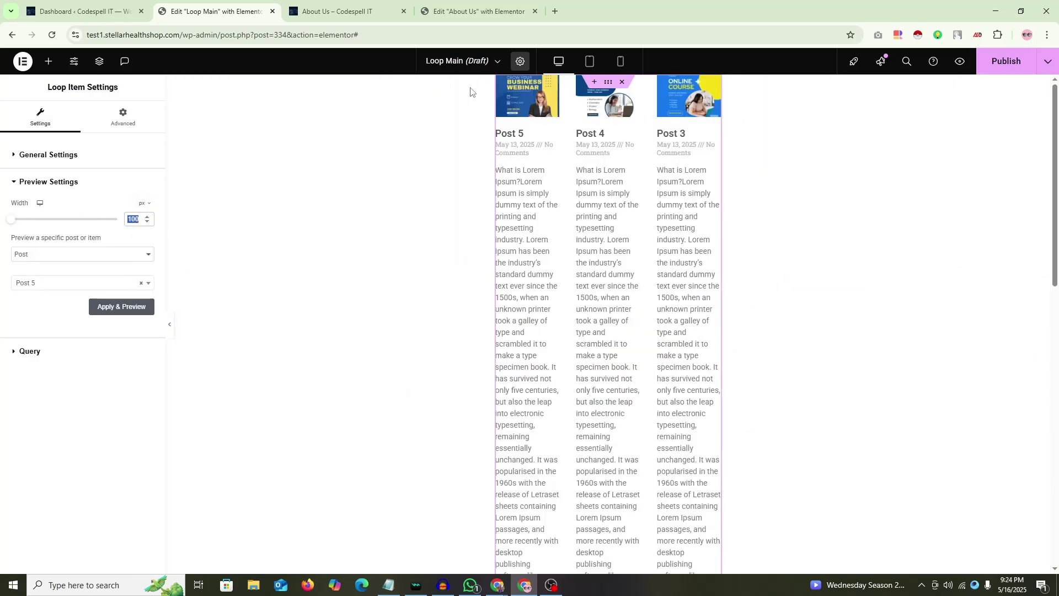
pyautogui.click(473, 11)
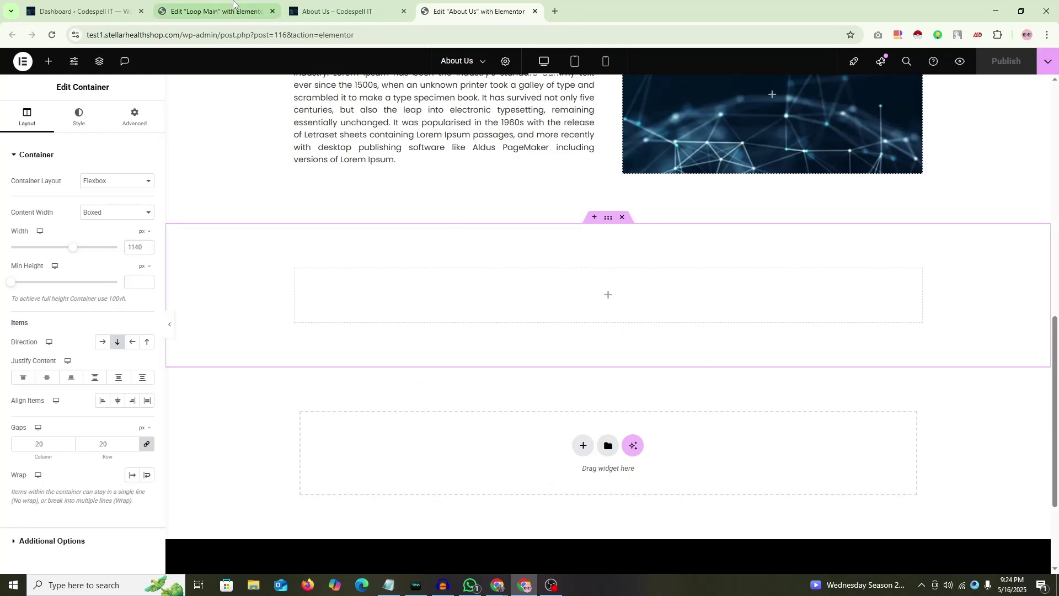
pyautogui.click(210, 11)
pyautogui.write('1140')
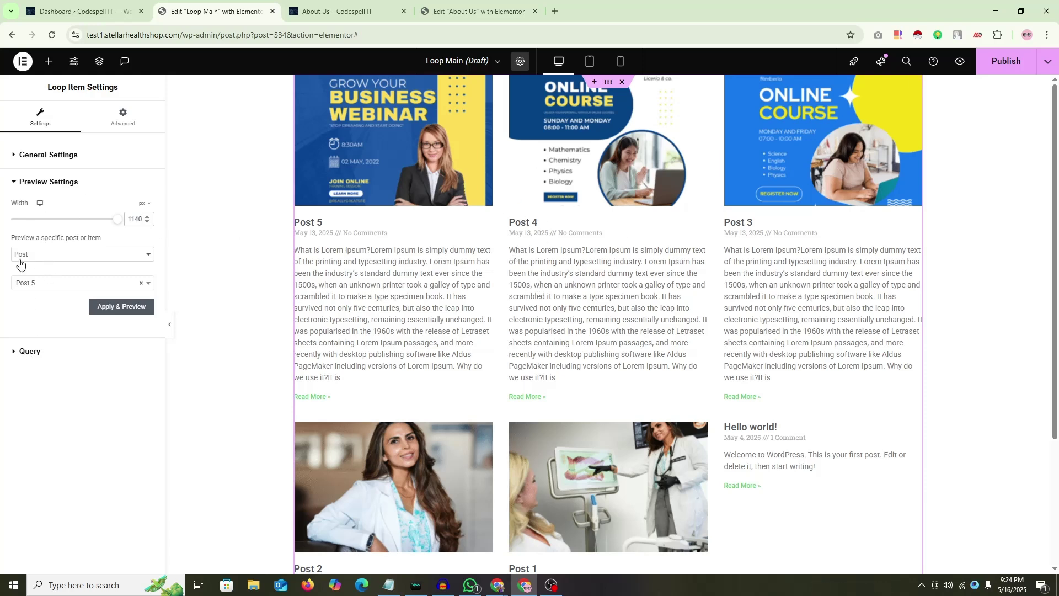
# Step: Set the loop item preview to show a Post
pyautogui.click(68, 258)
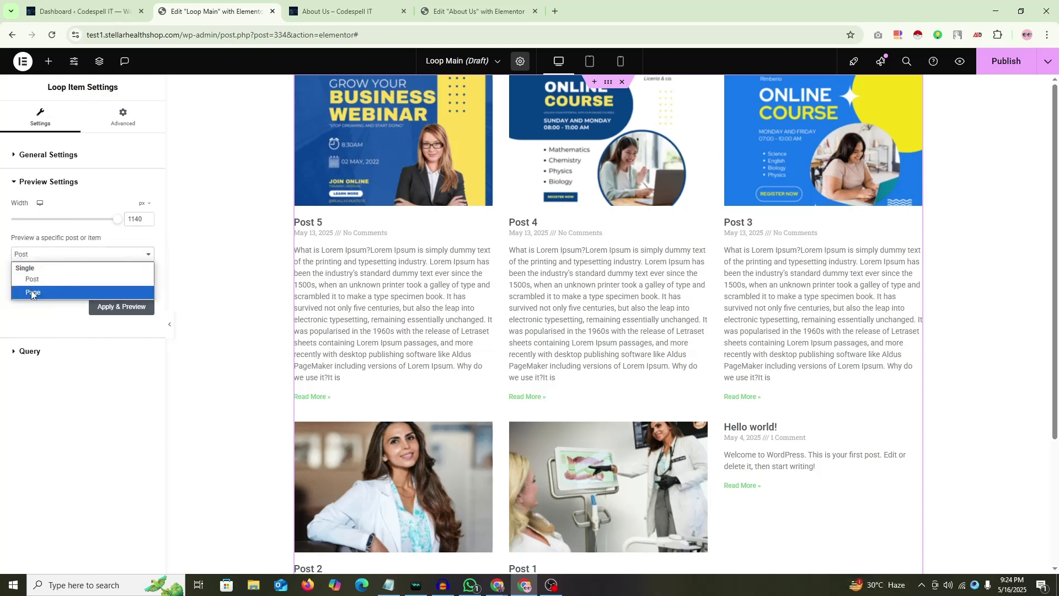
pyautogui.click(38, 279)
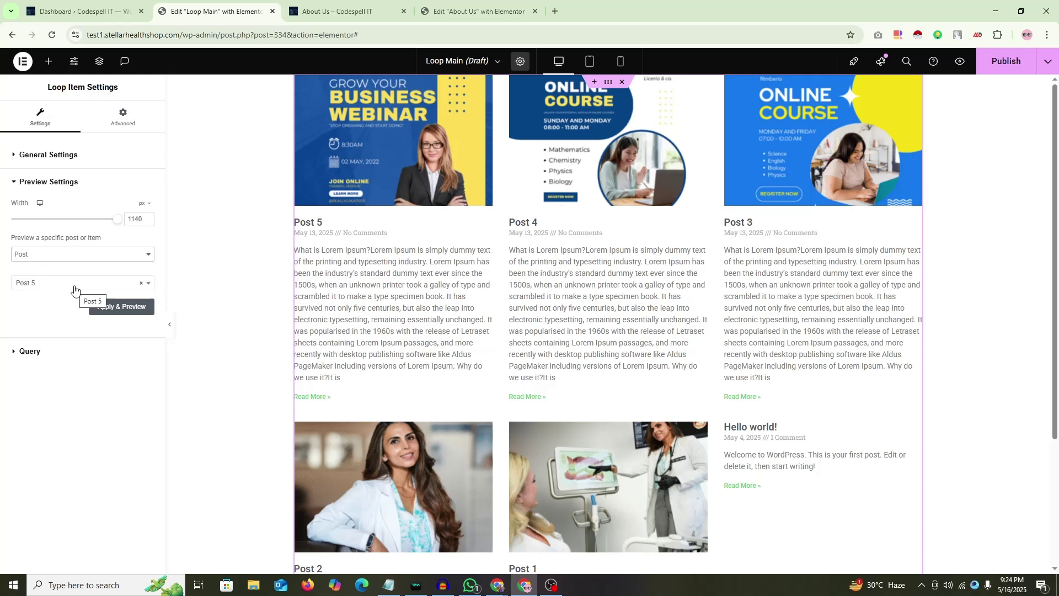
pyautogui.click(74, 286)
pyautogui.click(39, 287)
pyautogui.click(30, 288)
pyautogui.click(27, 289)
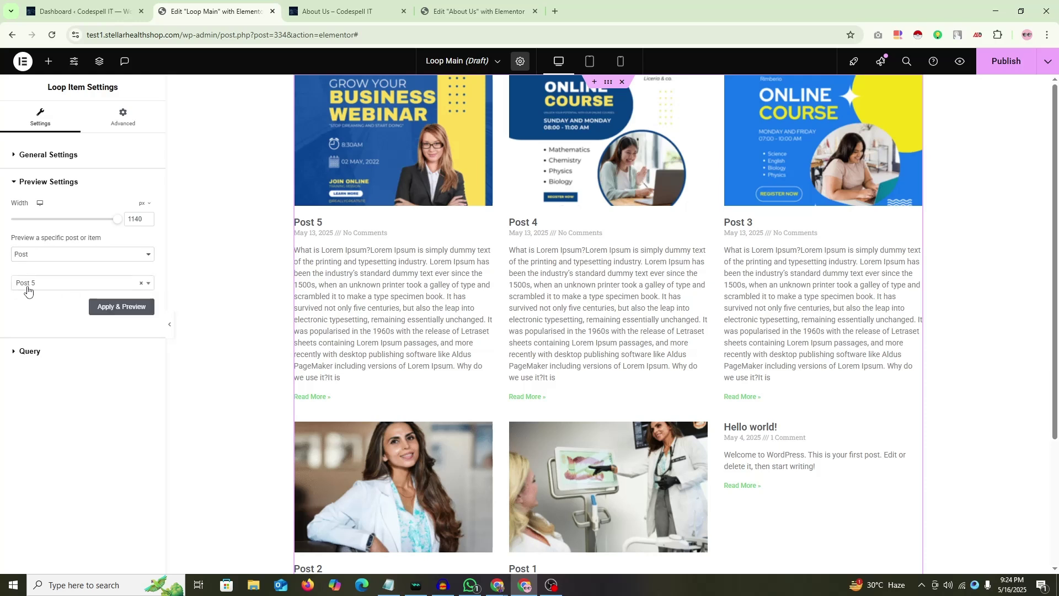
# Step: Keep Posts as the Query source type and open the Posts widget's settings
pyautogui.click(25, 351)
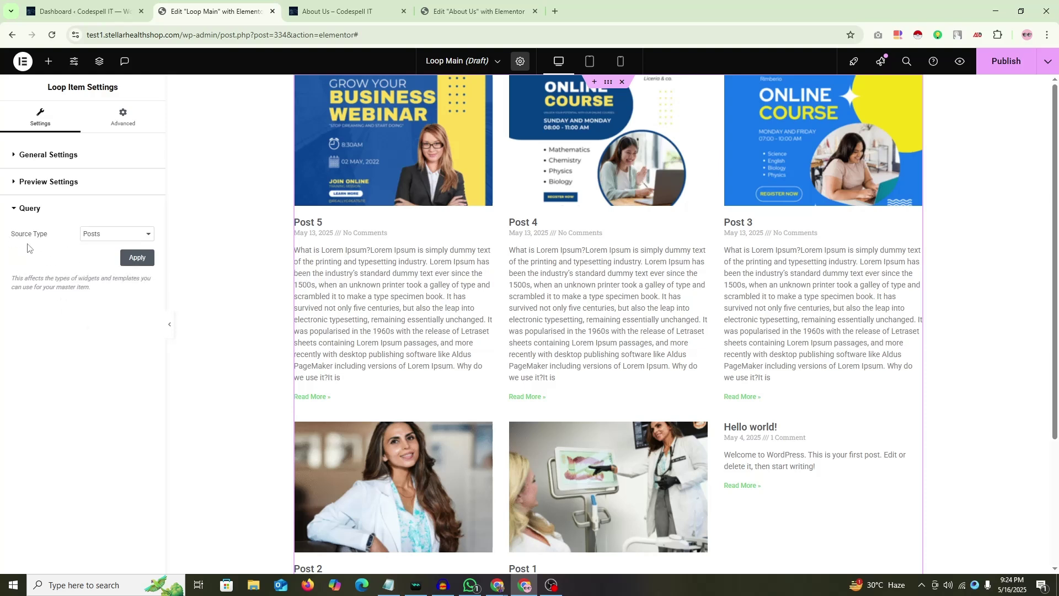
pyautogui.click(138, 238)
pyautogui.click(138, 237)
pyautogui.click(130, 113)
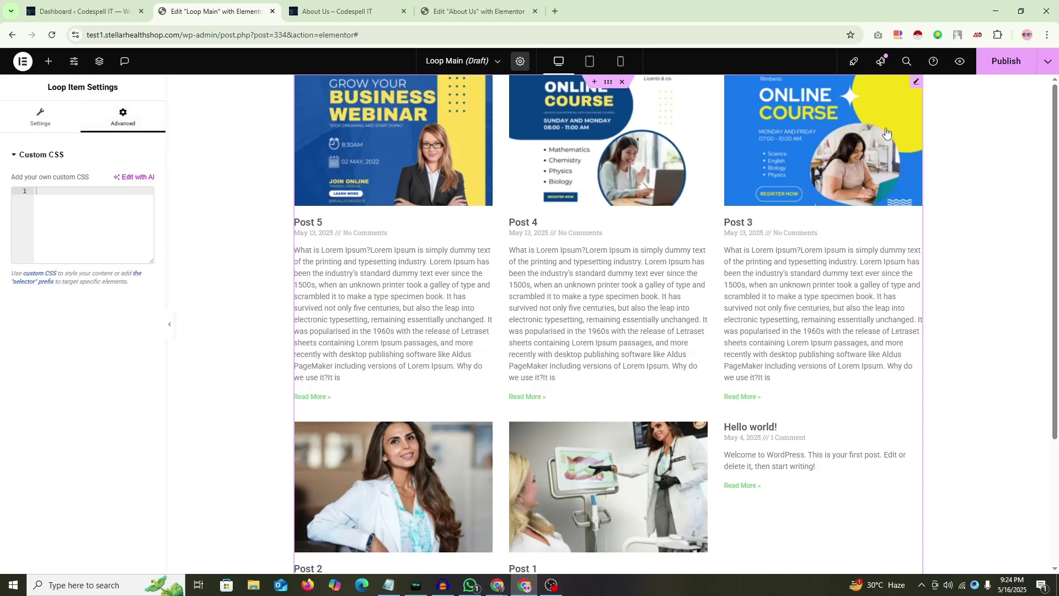
pyautogui.click(917, 82)
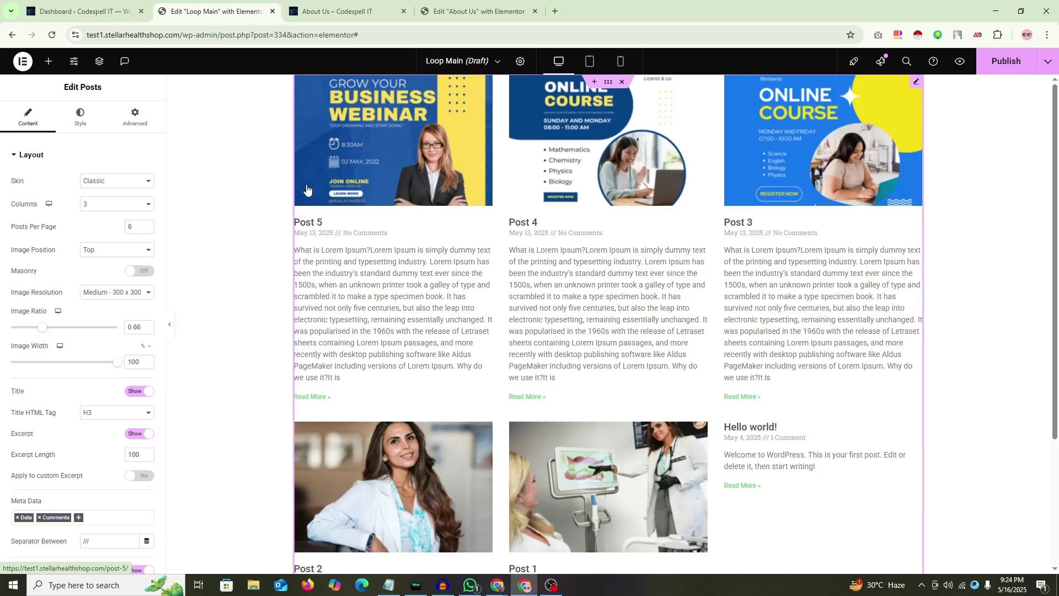
pyautogui.press('Print')
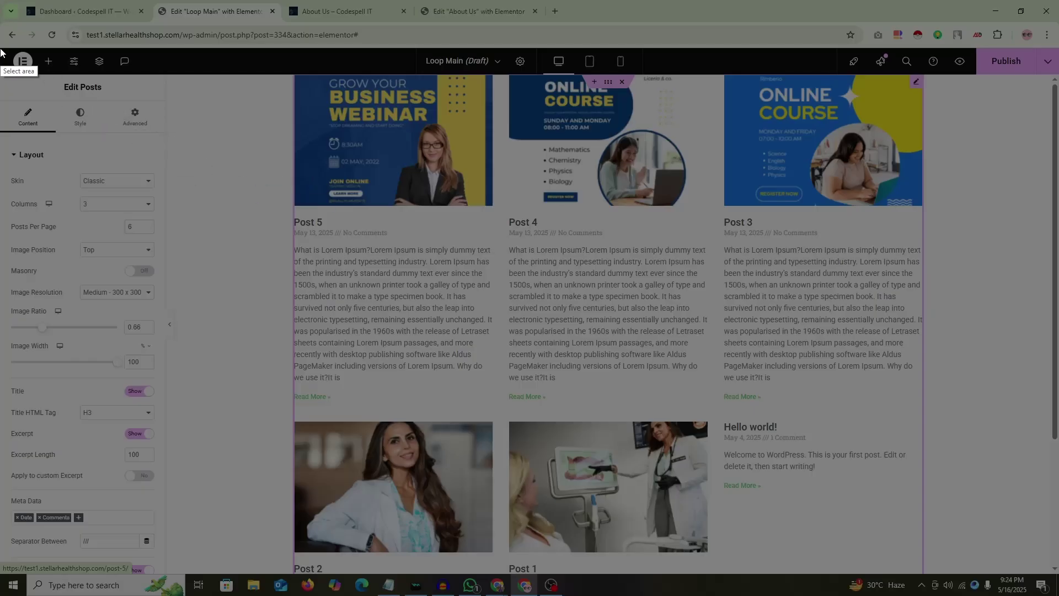
pyautogui.moveTo(2, 49); pyautogui.dragTo(1055, 572)
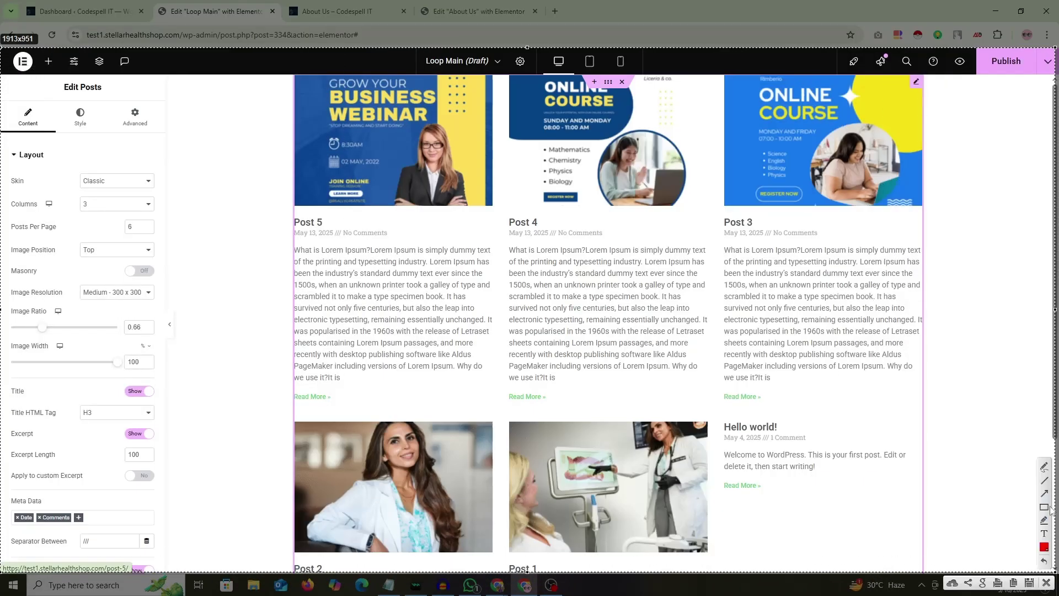
pyautogui.click(1046, 507)
pyautogui.moveTo(296, 81); pyautogui.dragTo(493, 429)
pyautogui.moveTo(498, 75)
pyautogui.mouseDown()
pyautogui.moveTo(615, 390)
pyautogui.moveTo(723, 421)
pyautogui.mouseUp()
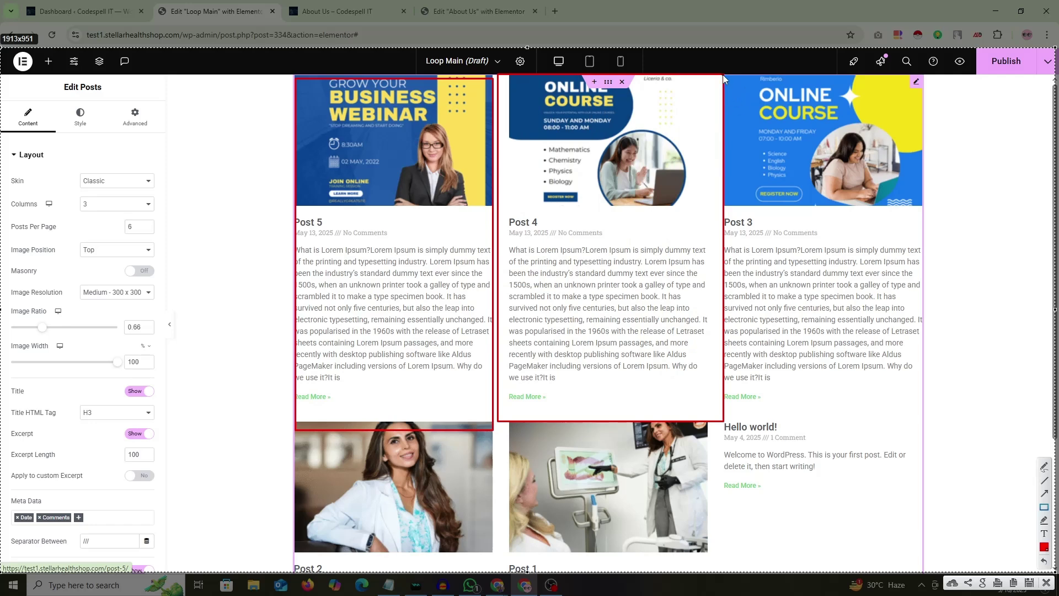
pyautogui.moveTo(724, 74); pyautogui.dragTo(929, 426)
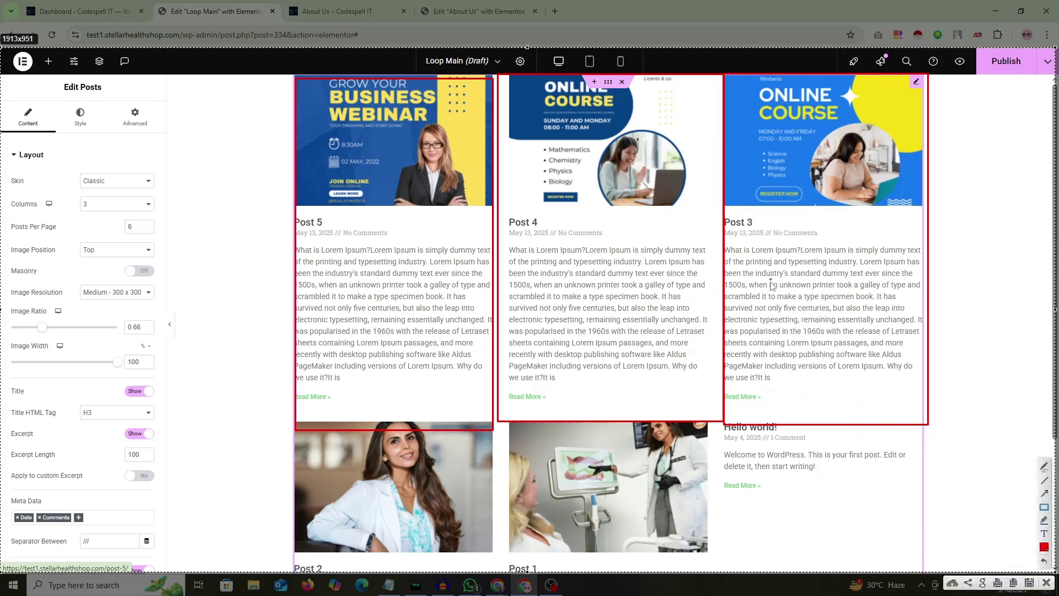
pyautogui.moveTo(296, 80); pyautogui.dragTo(909, 310)
pyautogui.moveTo(358, 328); pyautogui.dragTo(761, 485)
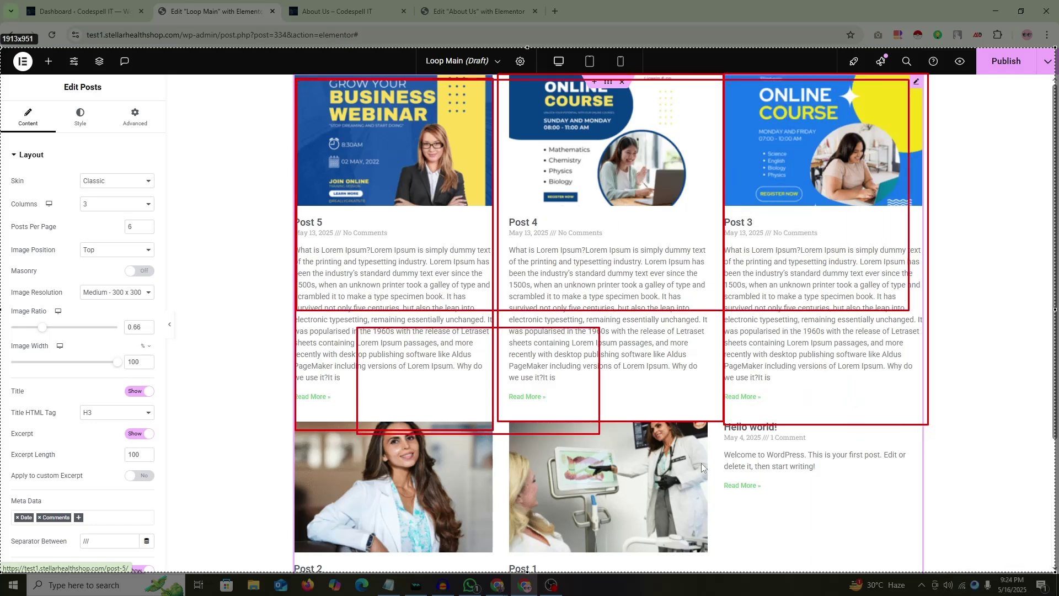
pyautogui.moveTo(536, 500); pyautogui.dragTo(792, 541)
pyautogui.rightClick(491, 218)
pyautogui.click(519, 299)
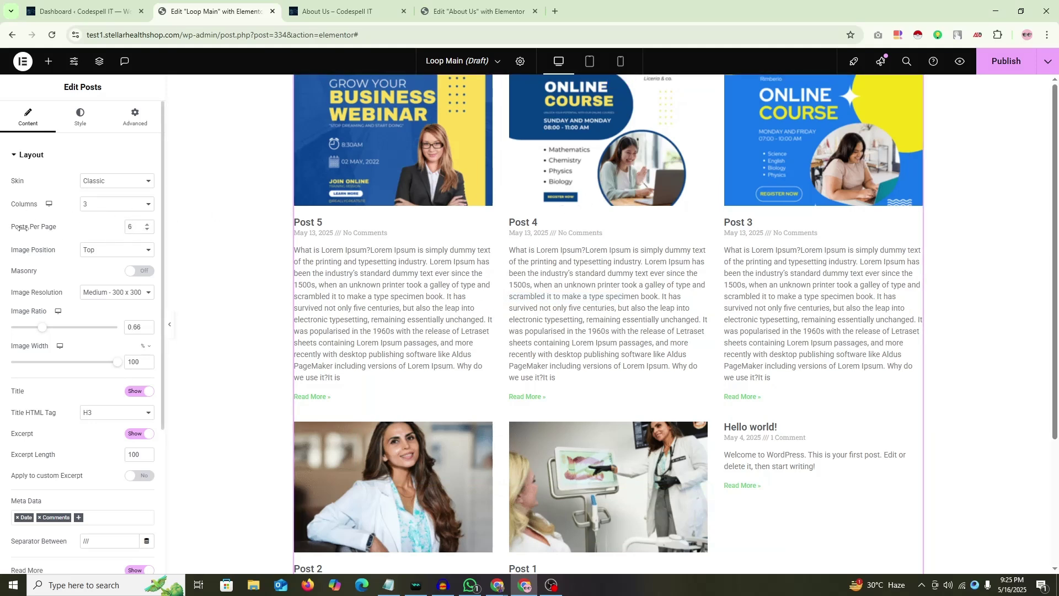
# Step: Try Posts Per Page 3 with 2 columns
pyautogui.scroll(-3, 648, 292)
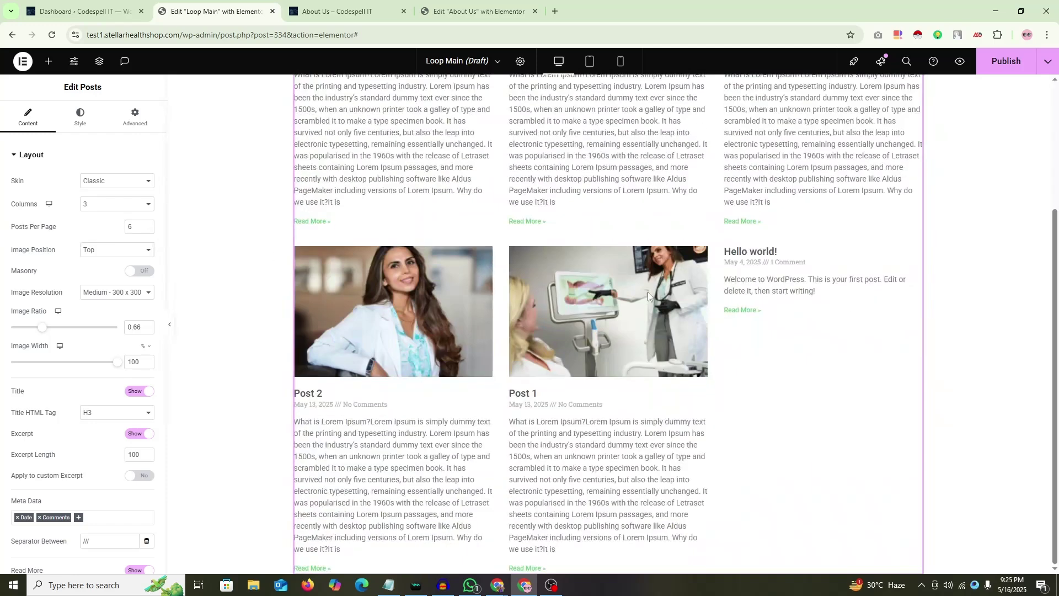
pyautogui.scroll(3, 654, 298)
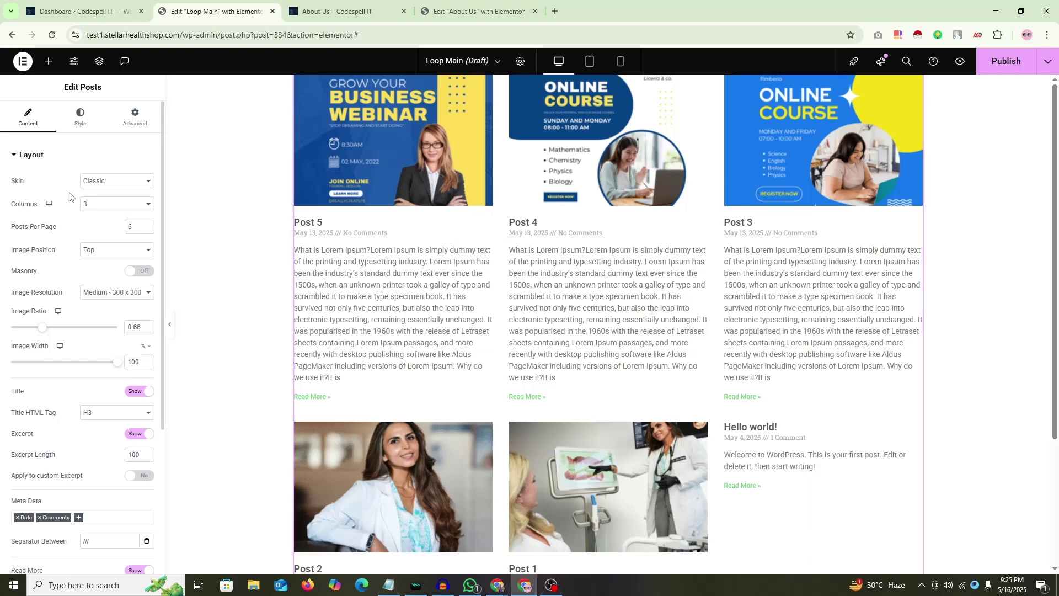
pyautogui.write('3')
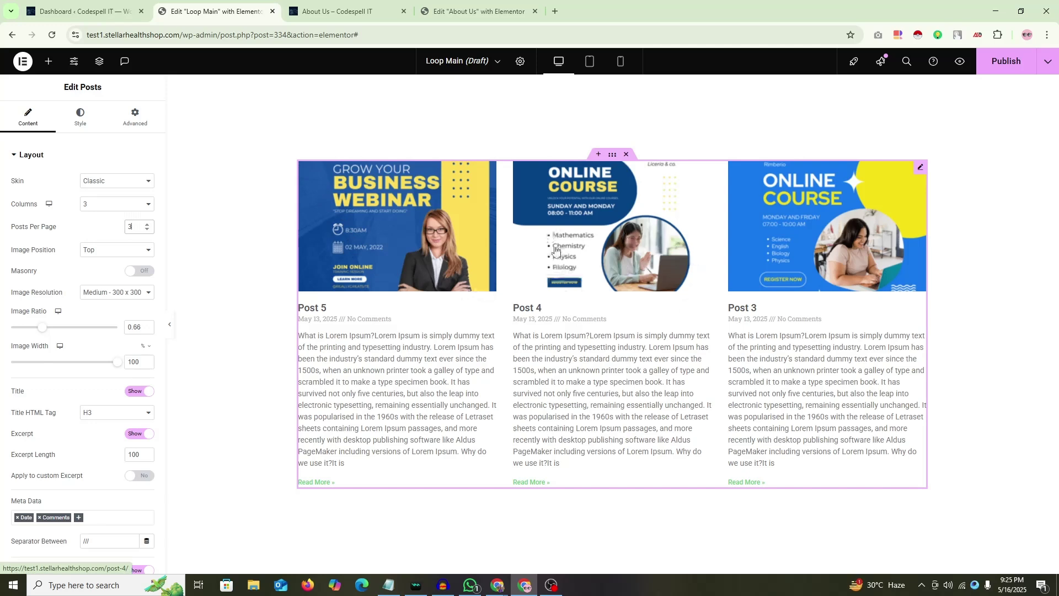
pyautogui.click(117, 208)
pyautogui.click(110, 233)
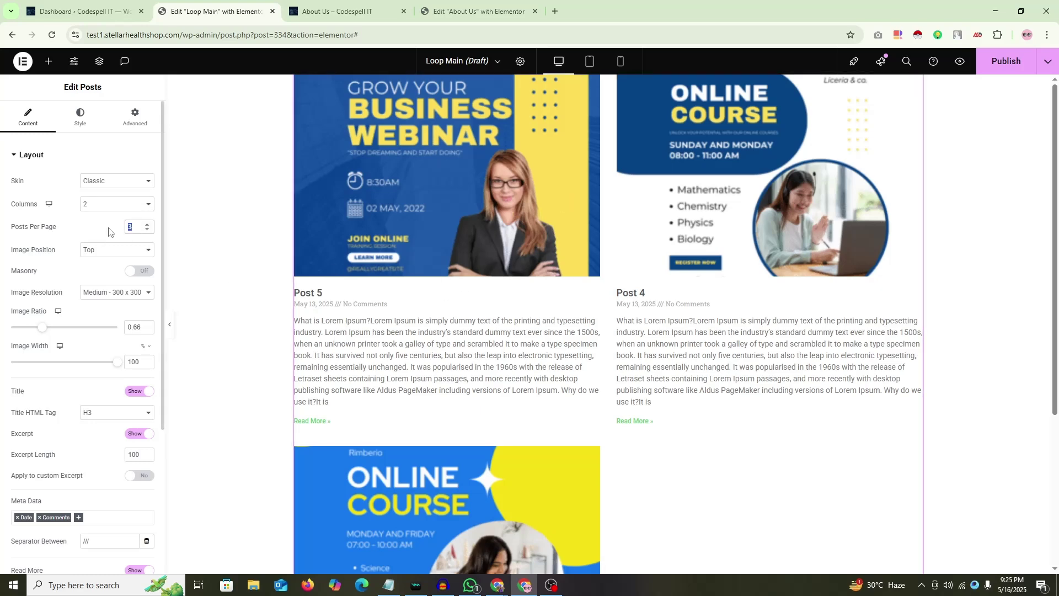
# Step: Set Posts Per Page to 2 and Columns to 3
pyautogui.write('4')
pyautogui.scroll(-4, 618, 336)
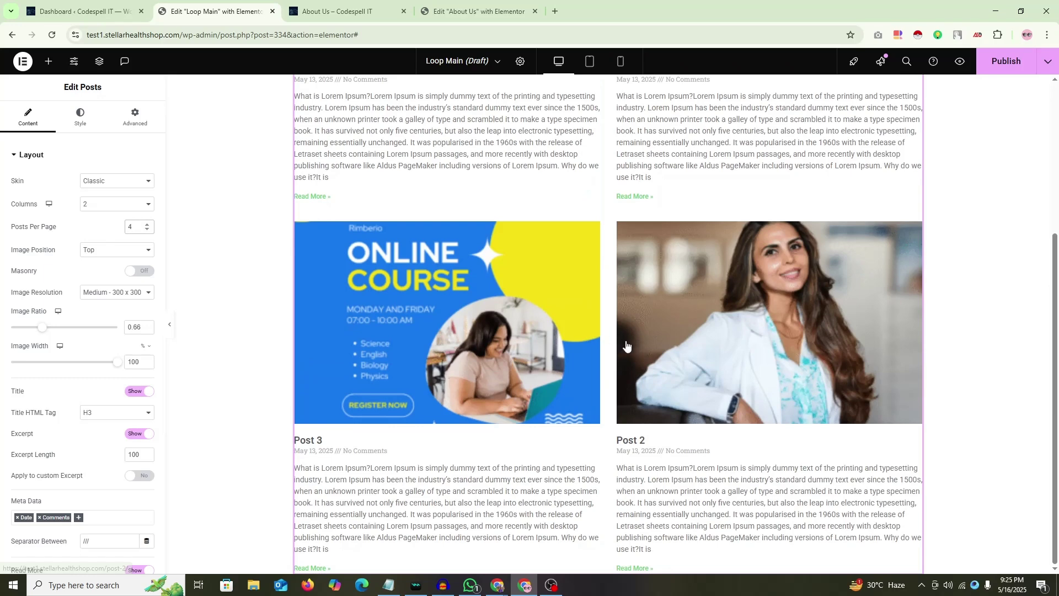
pyautogui.scroll(4, 625, 340)
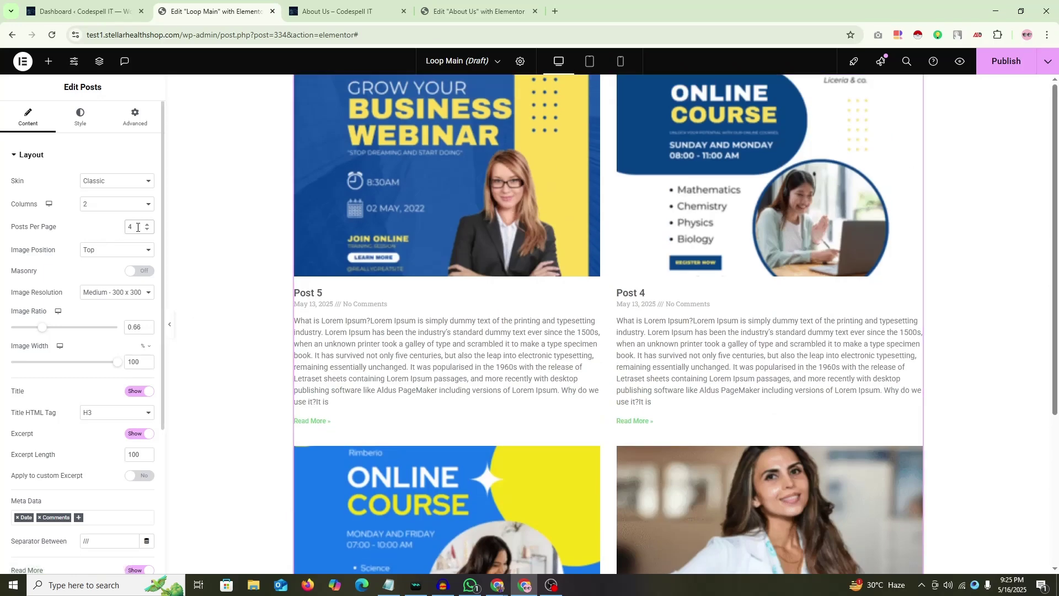
pyautogui.write('2')
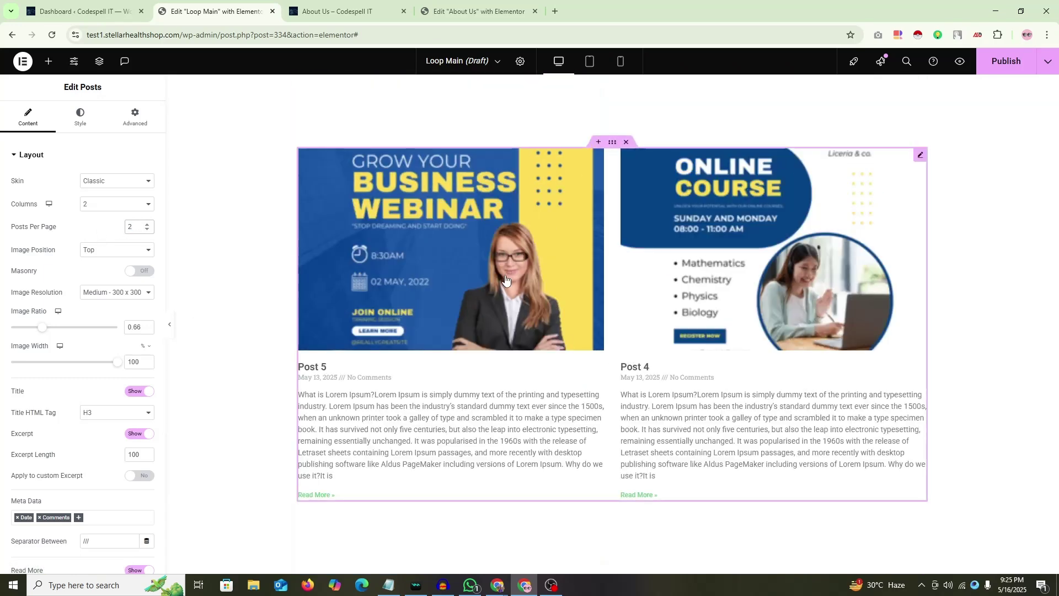
pyautogui.click(127, 205)
pyautogui.click(102, 244)
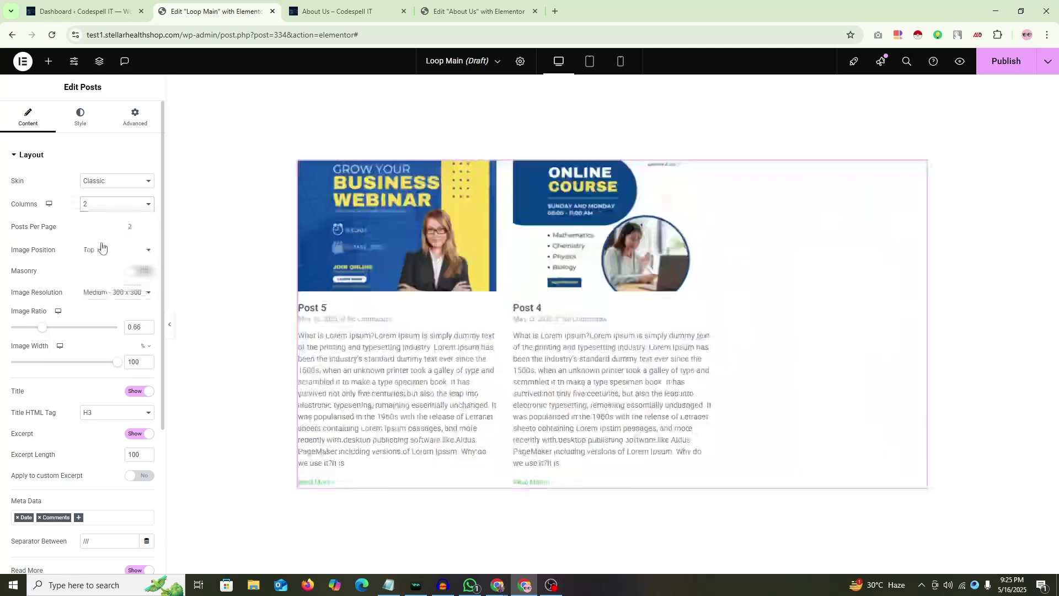
# Step: Raise Posts Per Page to 5, after trying 3, 4 and a four-column layout
pyautogui.doubleClick(139, 226)
pyautogui.write('3')
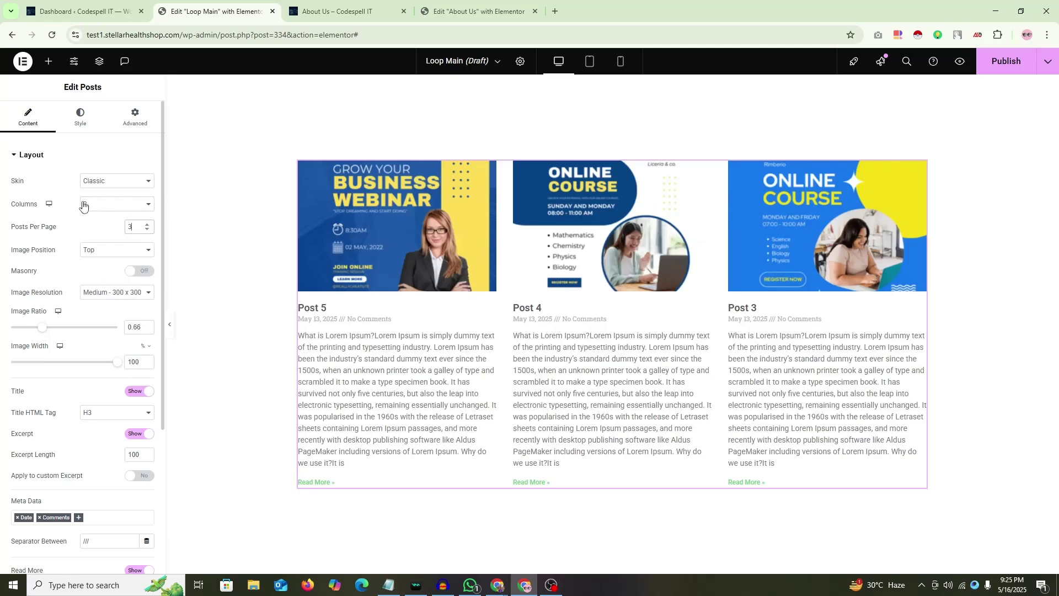
pyautogui.click(122, 204)
pyautogui.click(100, 255)
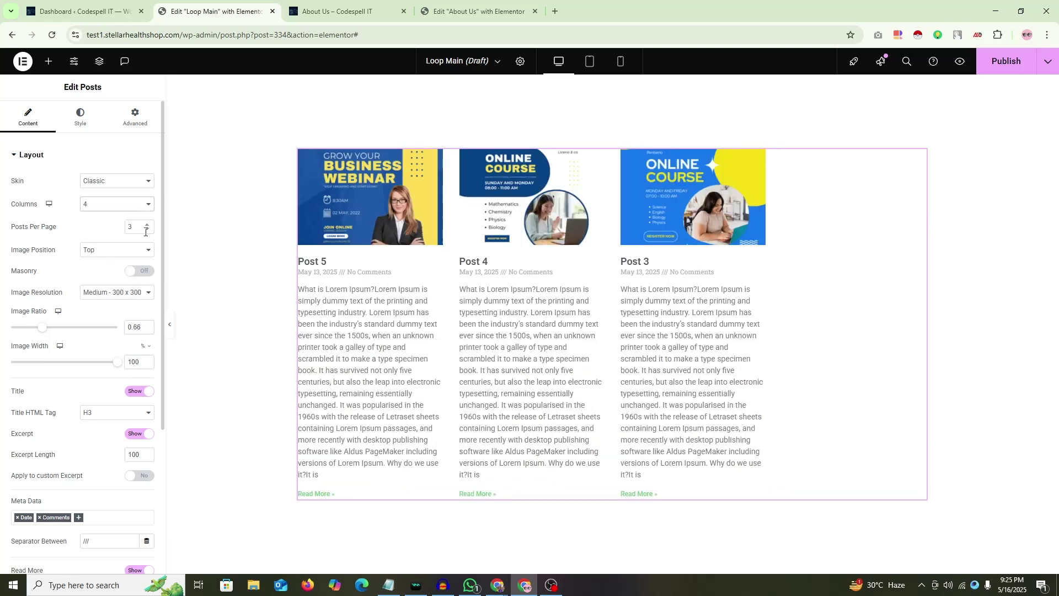
pyautogui.click(70, 231)
pyautogui.write('4')
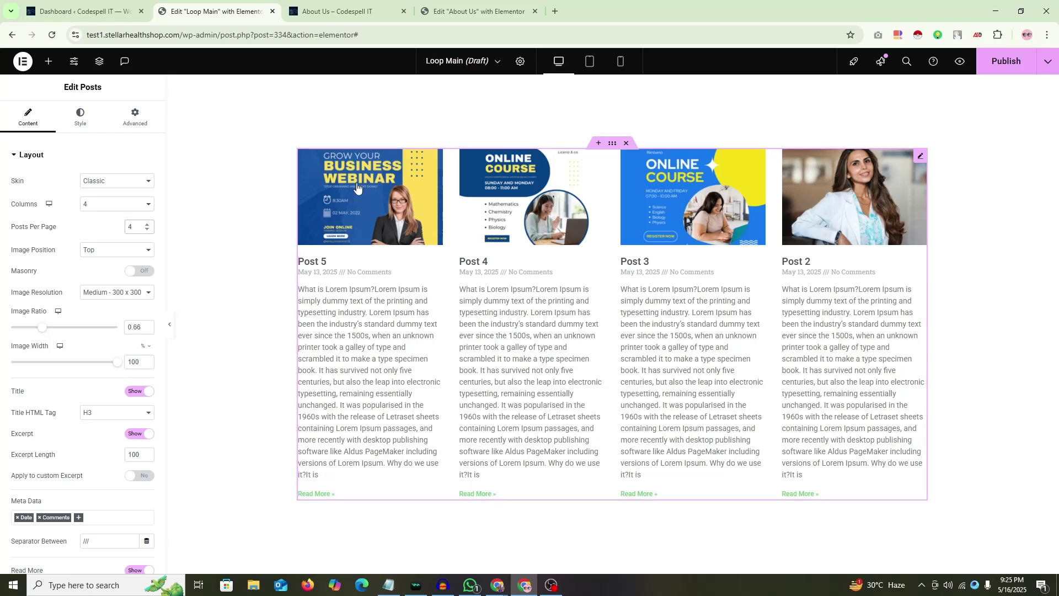
pyautogui.press('Up')
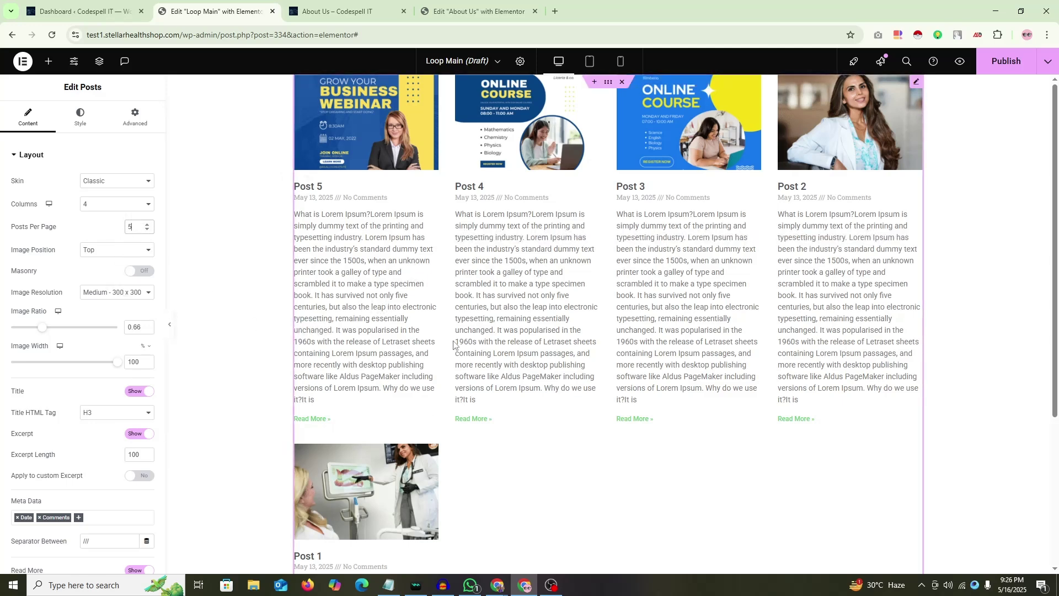
# Step: Set Columns to 3 after briefly trying 5 columns
pyautogui.scroll(-4, 411, 339)
pyautogui.scroll(4, 416, 338)
pyautogui.click(118, 206)
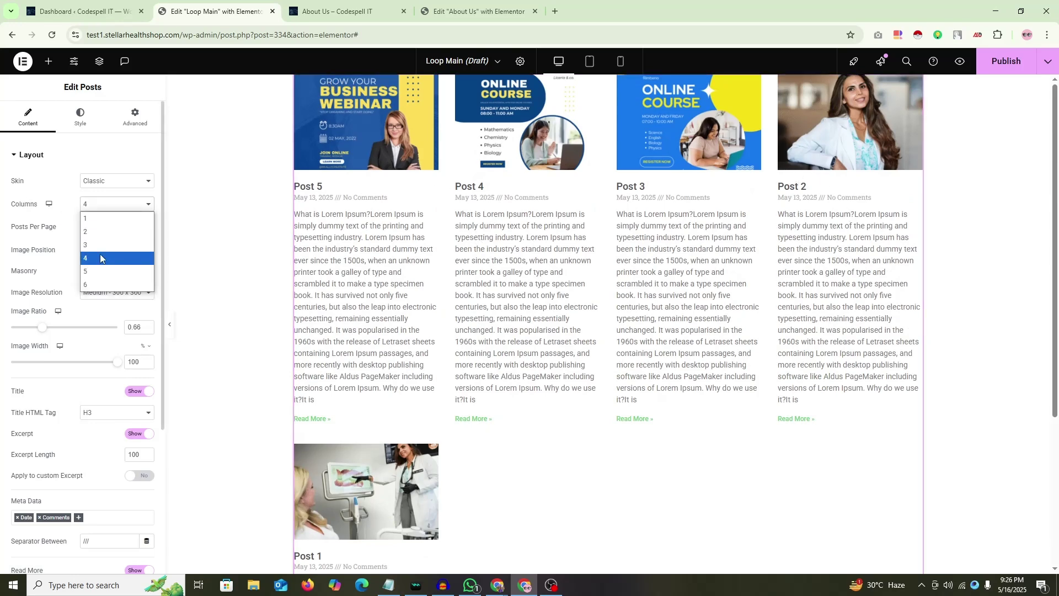
pyautogui.click(99, 212)
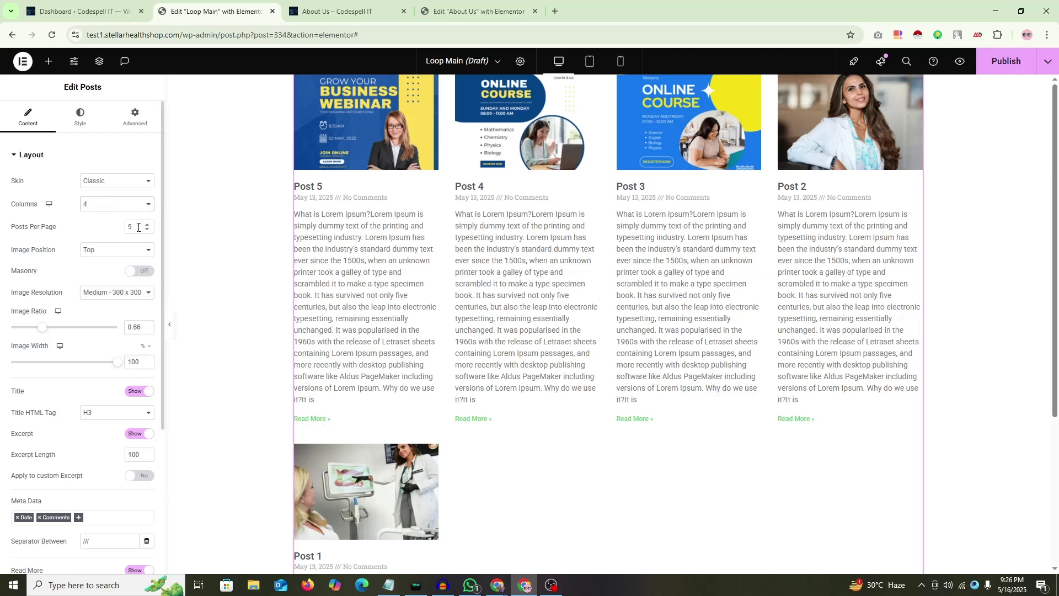
pyautogui.scroll(-3, 631, 248)
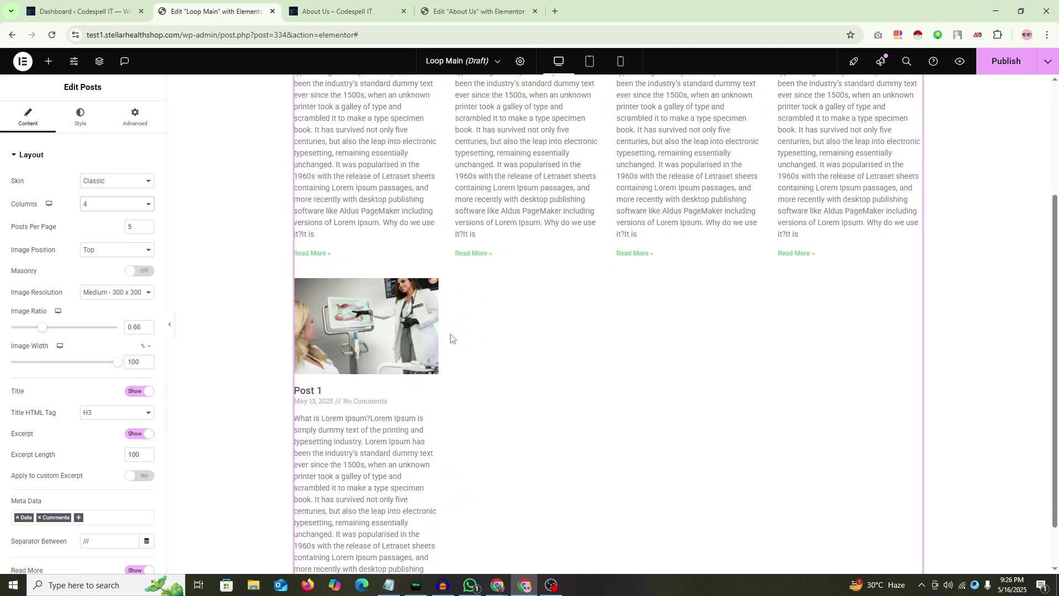
pyautogui.scroll(-1, 451, 336)
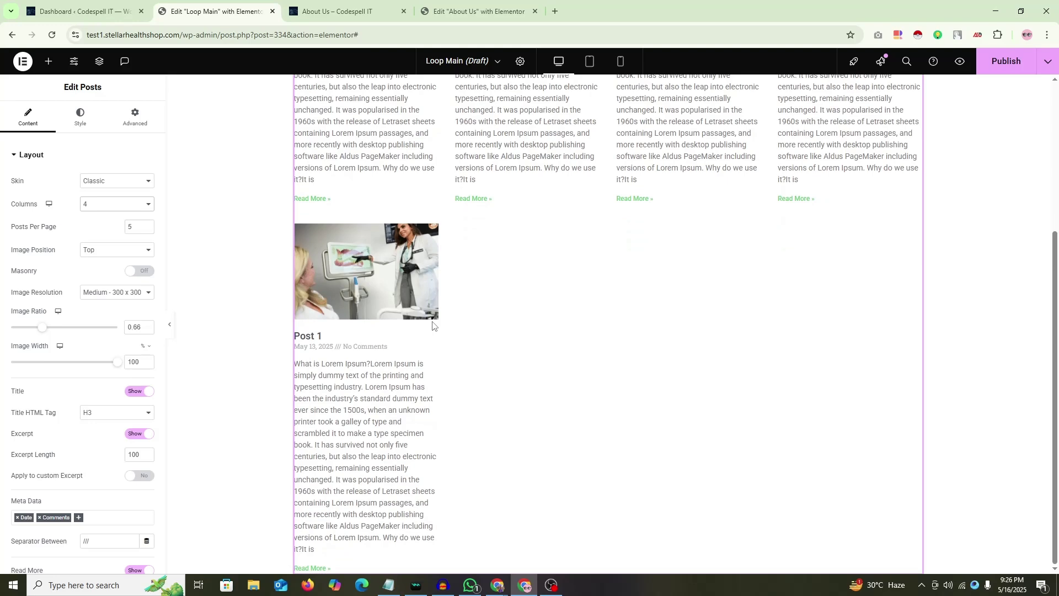
pyautogui.scroll(4, 433, 325)
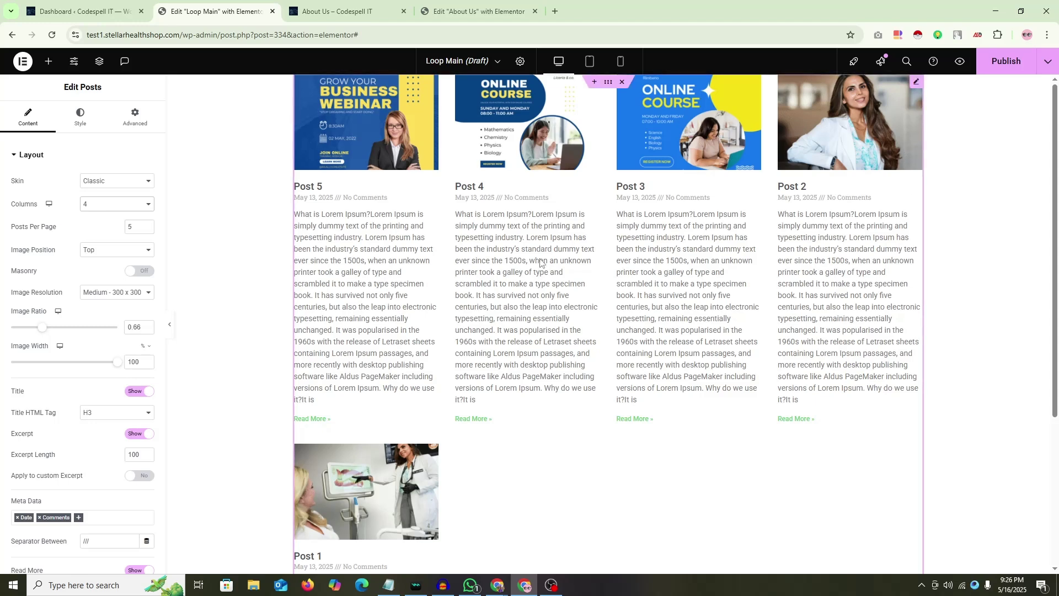
pyautogui.click(110, 205)
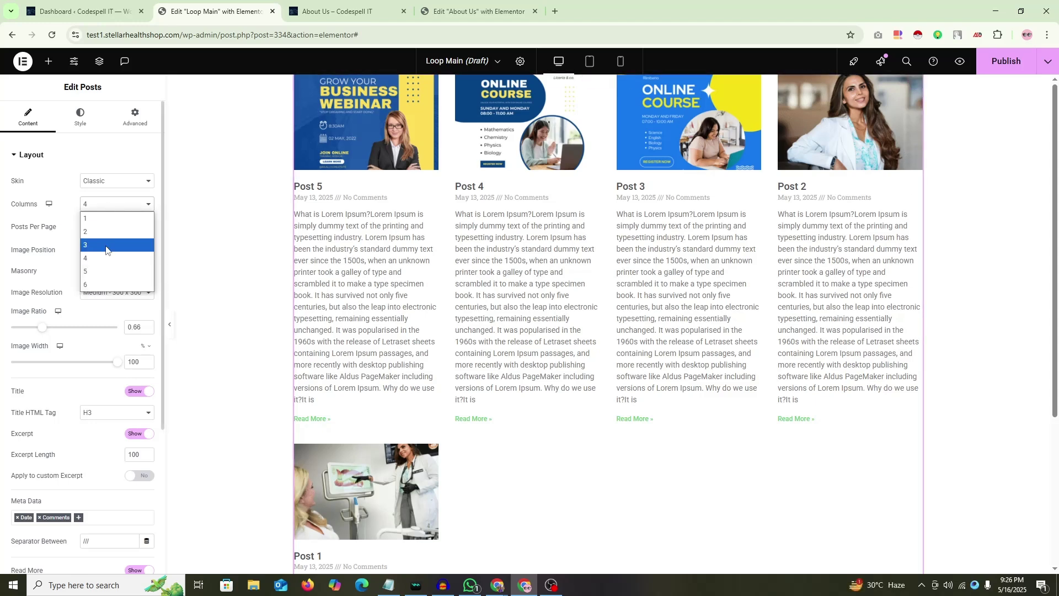
pyautogui.click(95, 272)
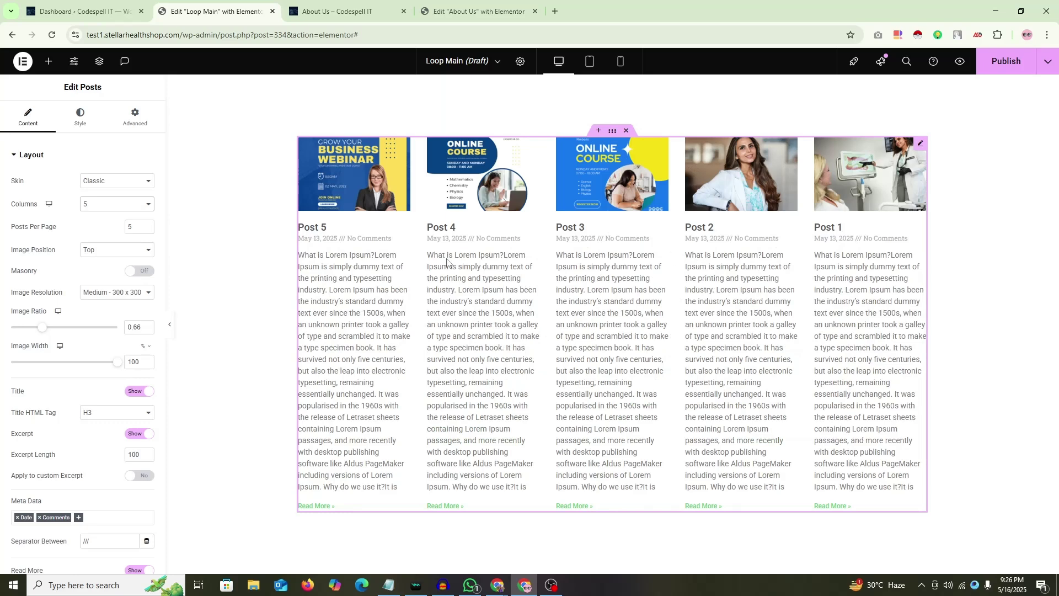
pyautogui.click(124, 208)
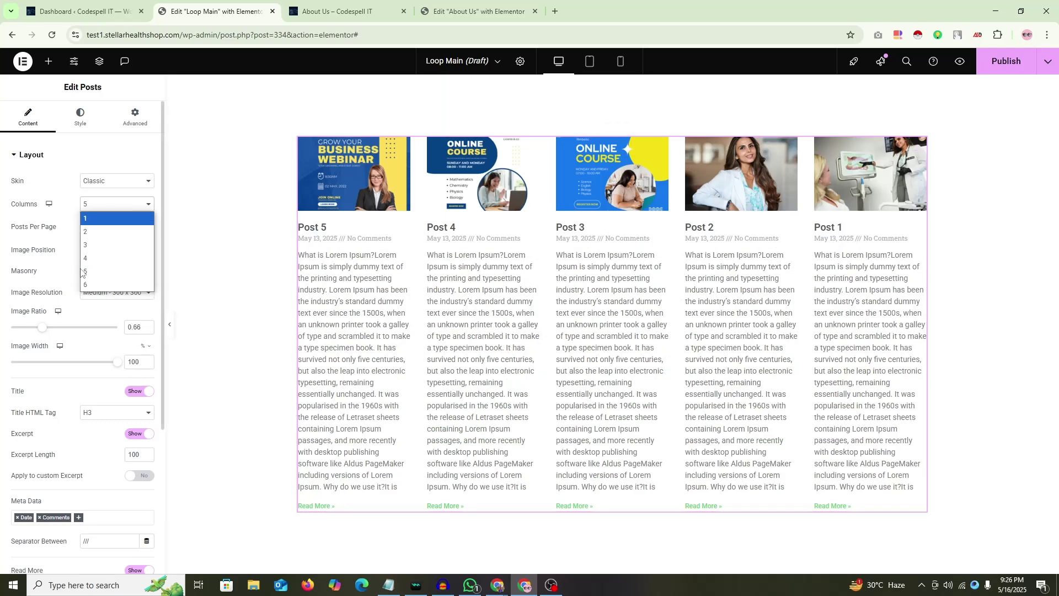
pyautogui.click(84, 245)
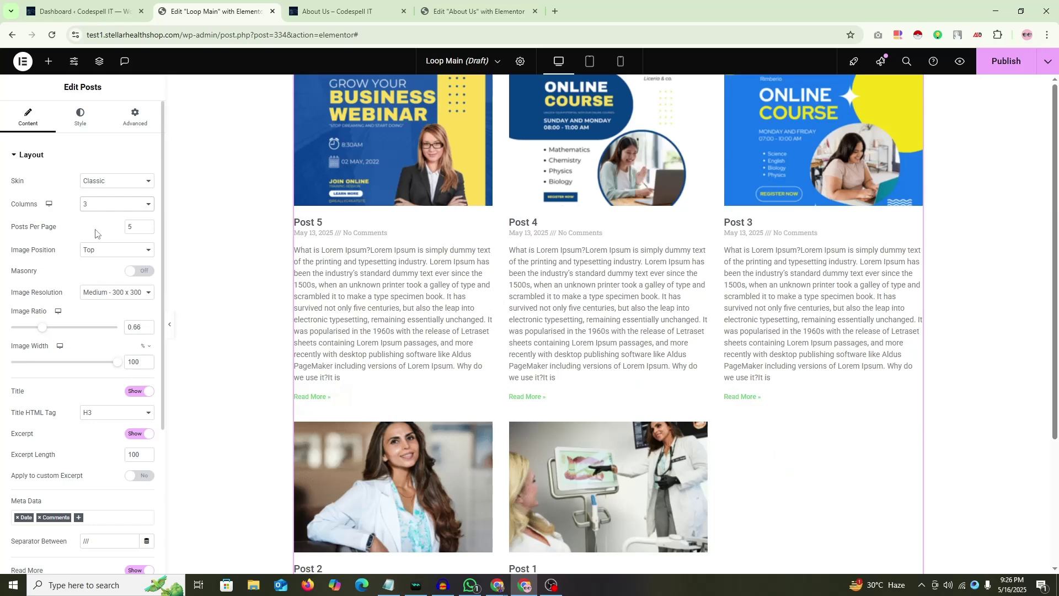
# Step: Set the Posts widget to 3 posts per page
pyautogui.press('Tab')
pyautogui.write('3')
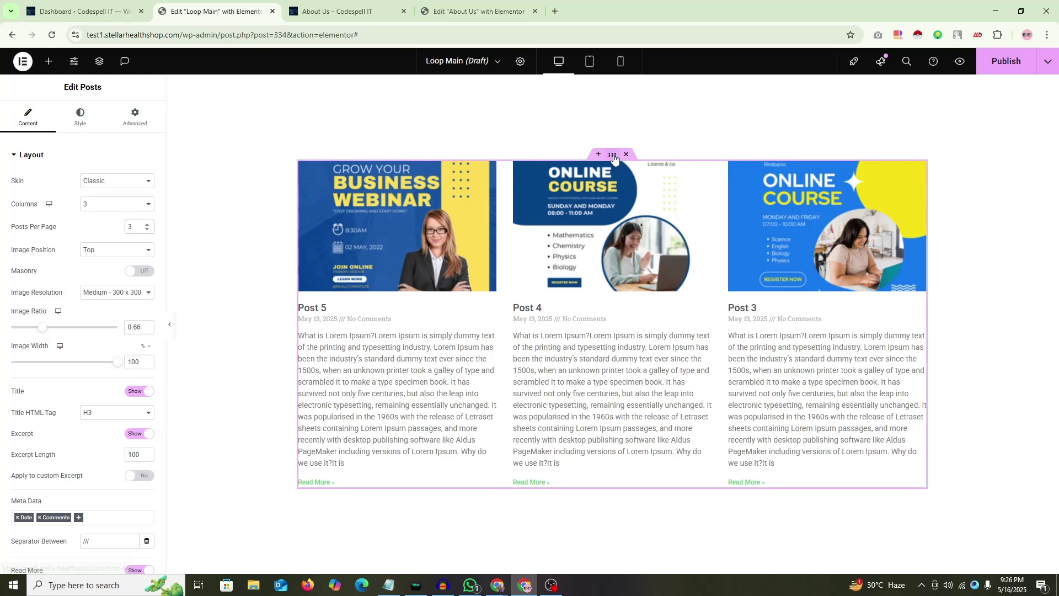
pyautogui.click(209, 196)
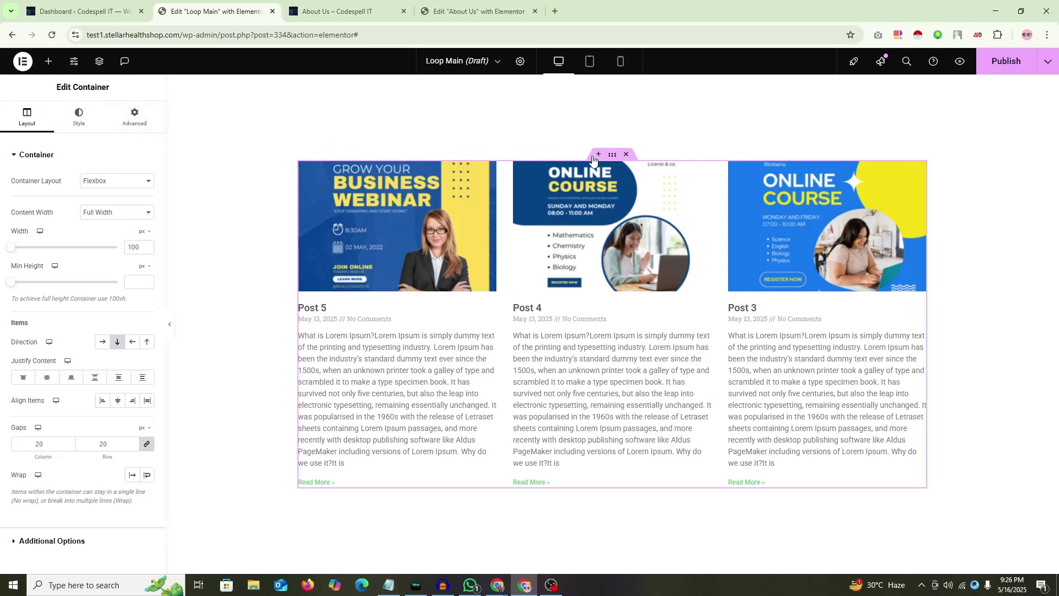
# Step: Publish the Loop Main template and move its tab after About Us
pyautogui.click(521, 61)
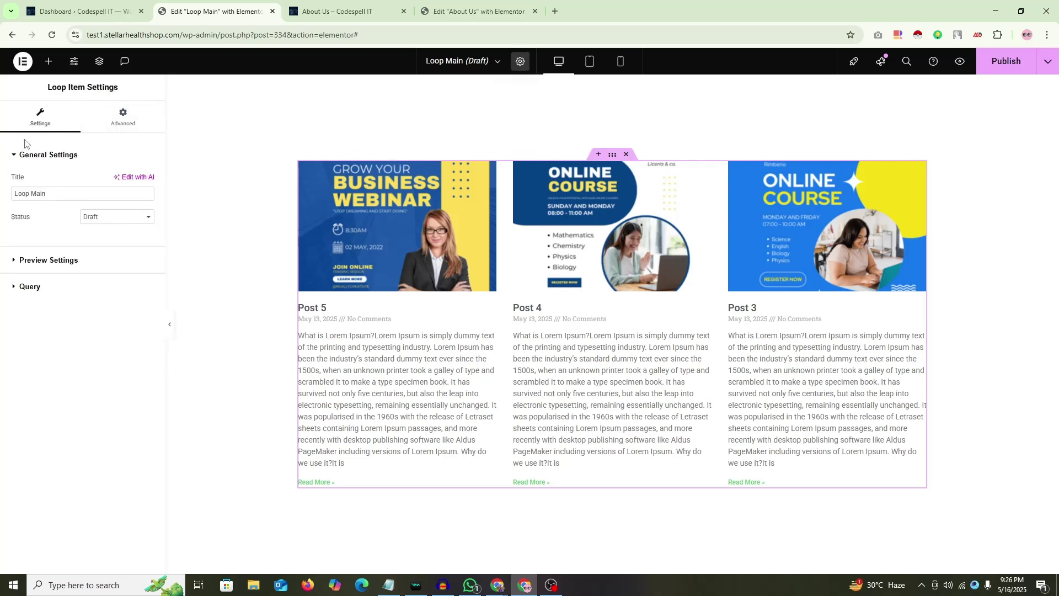
pyautogui.click(33, 263)
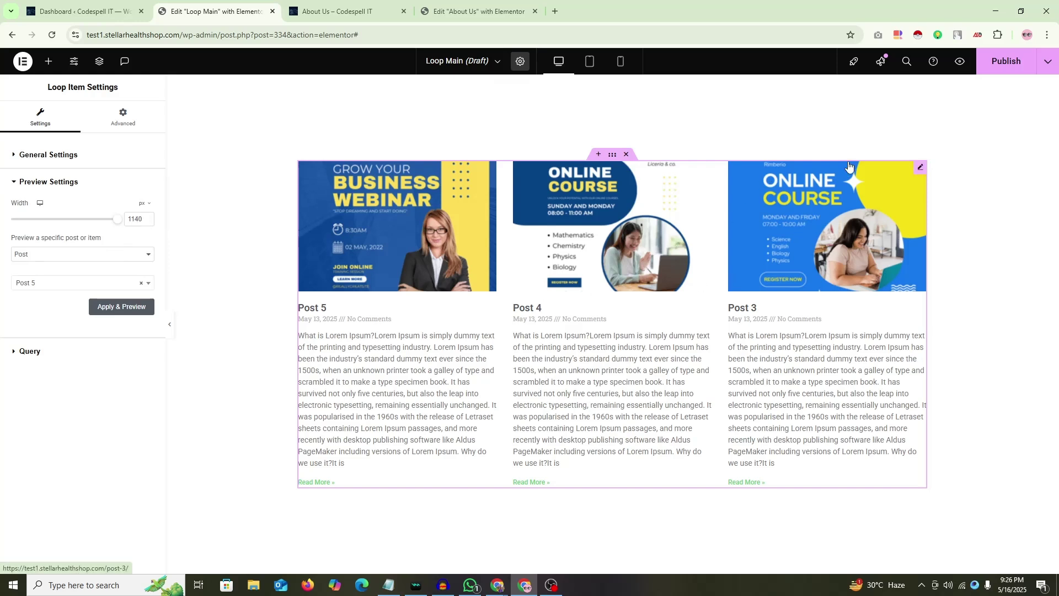
pyautogui.click(1008, 64)
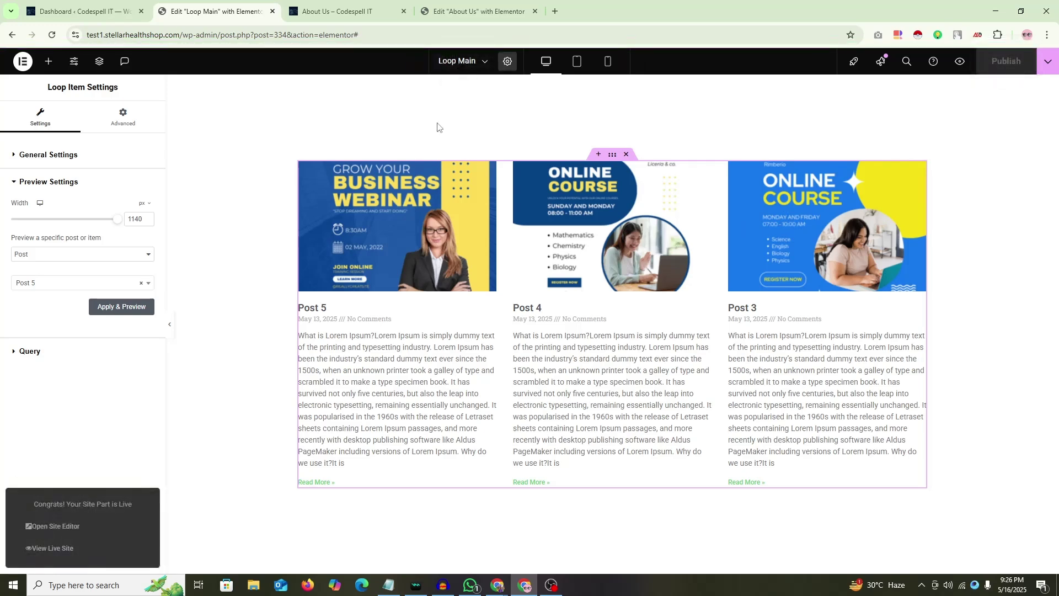
pyautogui.moveTo(199, 10); pyautogui.dragTo(326, 9)
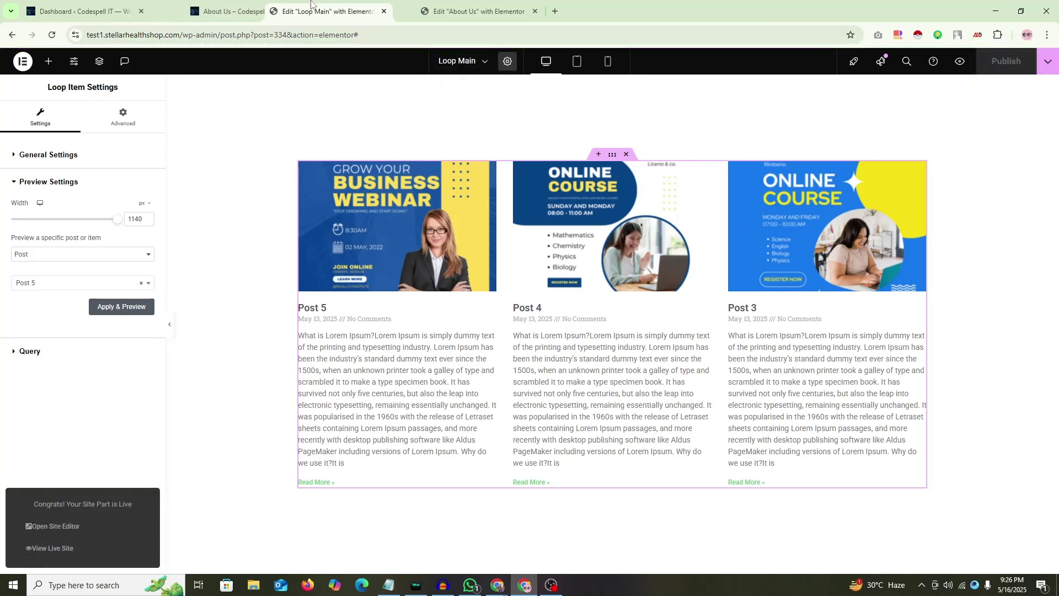
# Step: Reload the About Us editor and drop a Loop Grid into the empty container
pyautogui.click(479, 11)
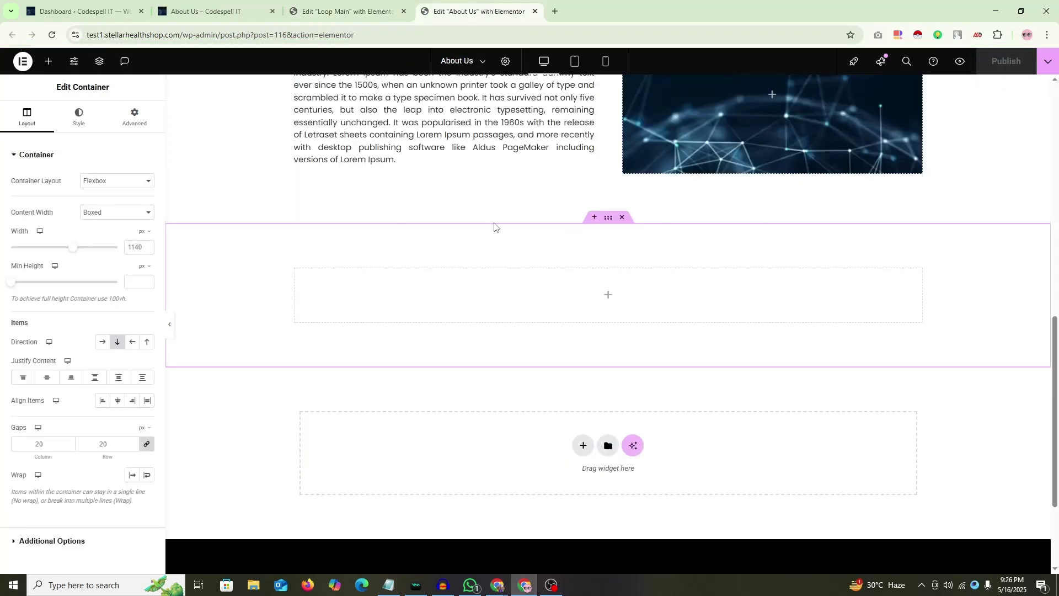
pyautogui.click(51, 39)
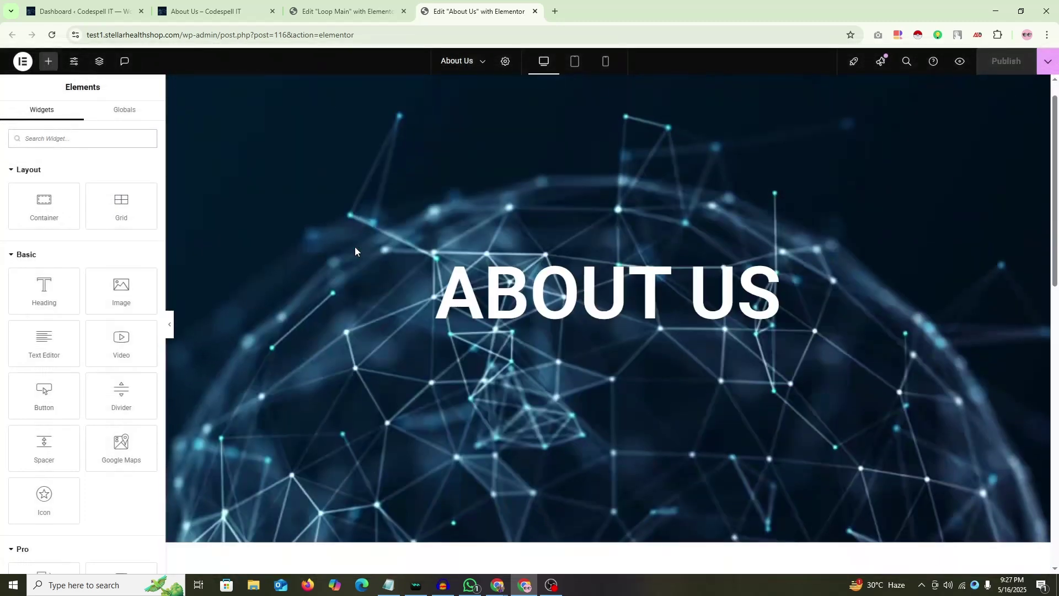
pyautogui.scroll(-15, 356, 251)
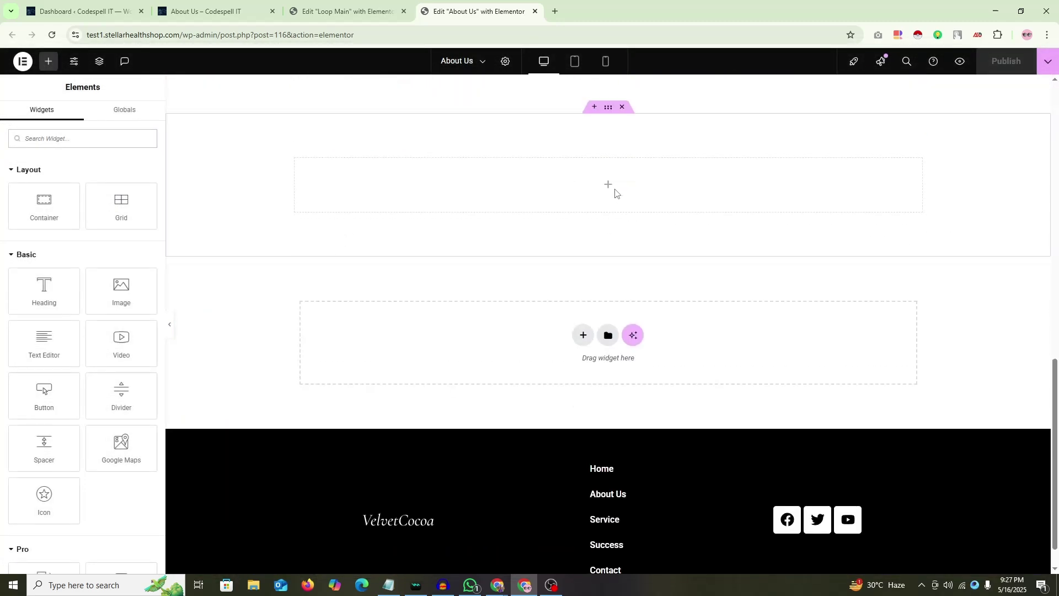
pyautogui.scroll(-6, 55, 264)
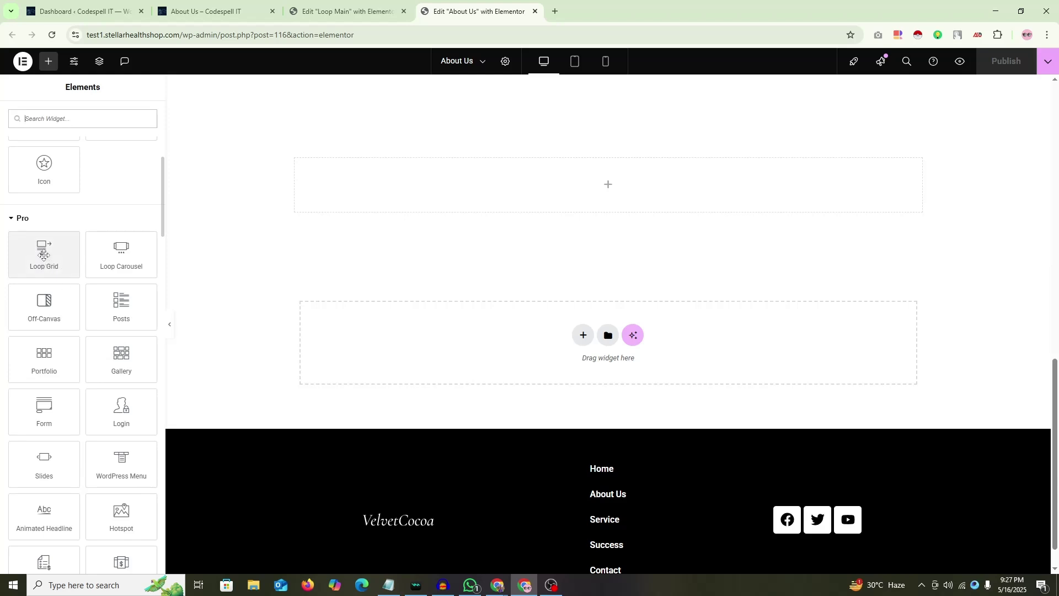
pyautogui.moveTo(44, 255); pyautogui.dragTo(606, 190)
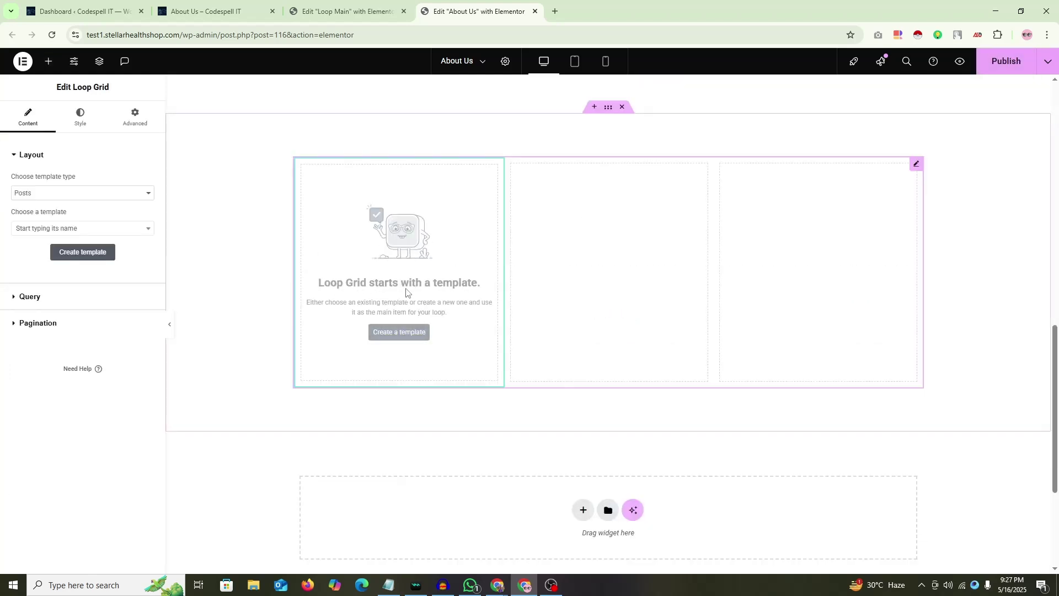
# Step: Keep Posts as the template type and choose the Loop Main template
pyautogui.click(31, 194)
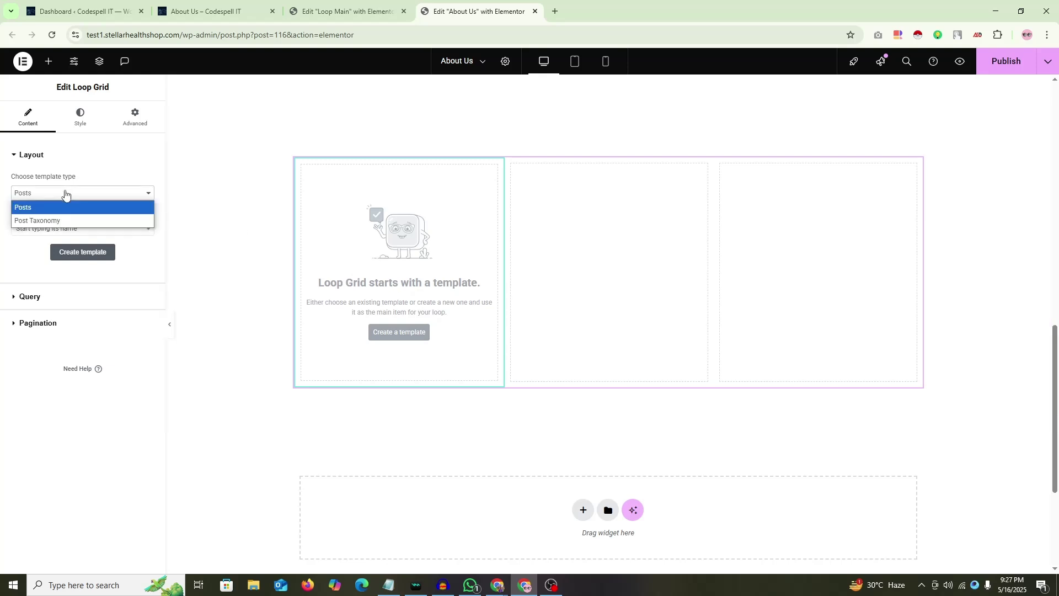
pyautogui.click(40, 207)
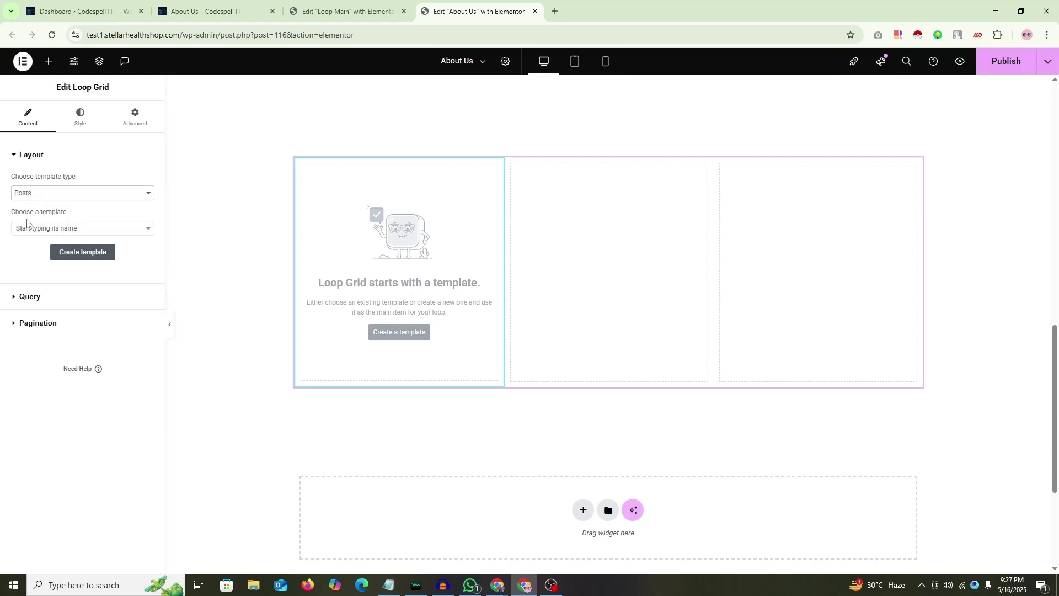
pyautogui.click(122, 230)
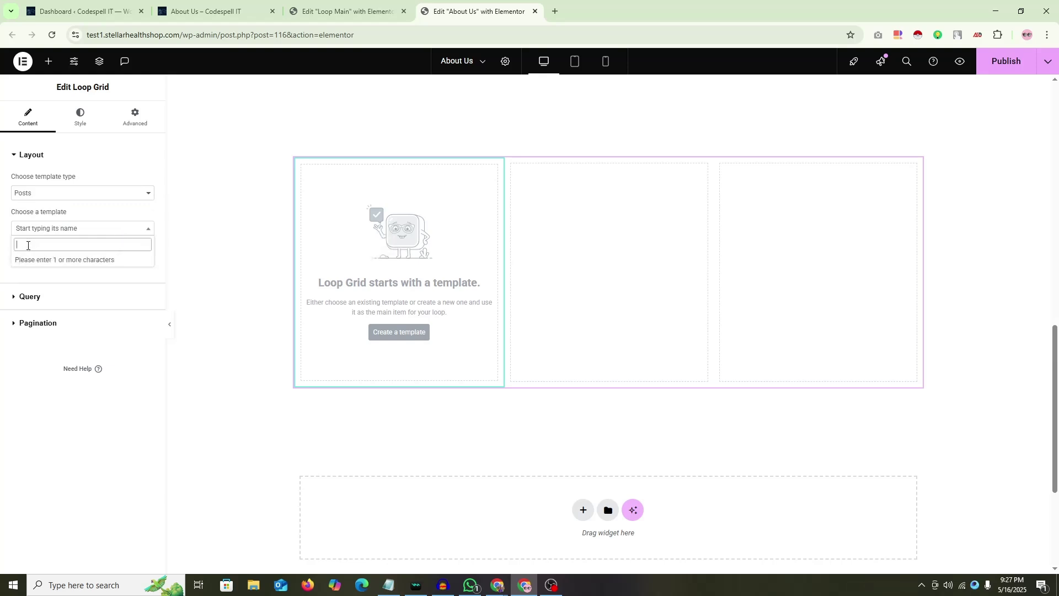
pyautogui.write('lopp')
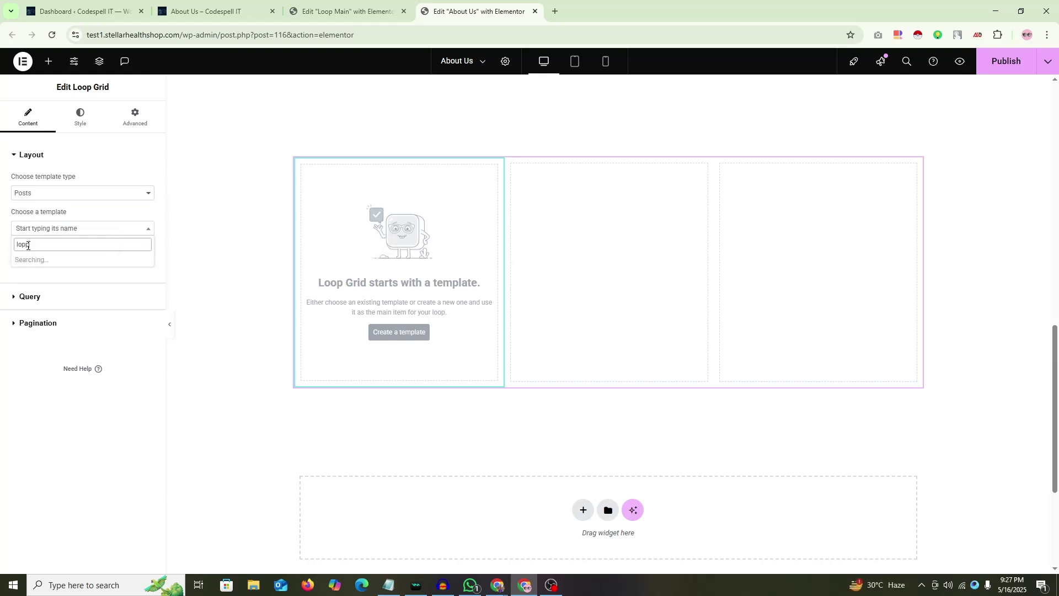
pyautogui.write('op')
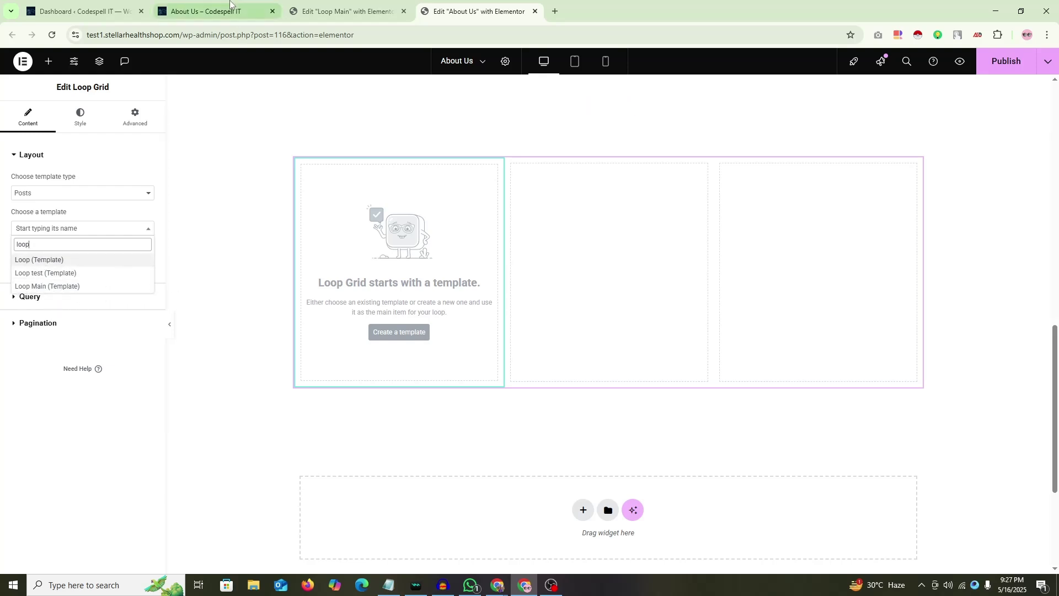
pyautogui.click(40, 286)
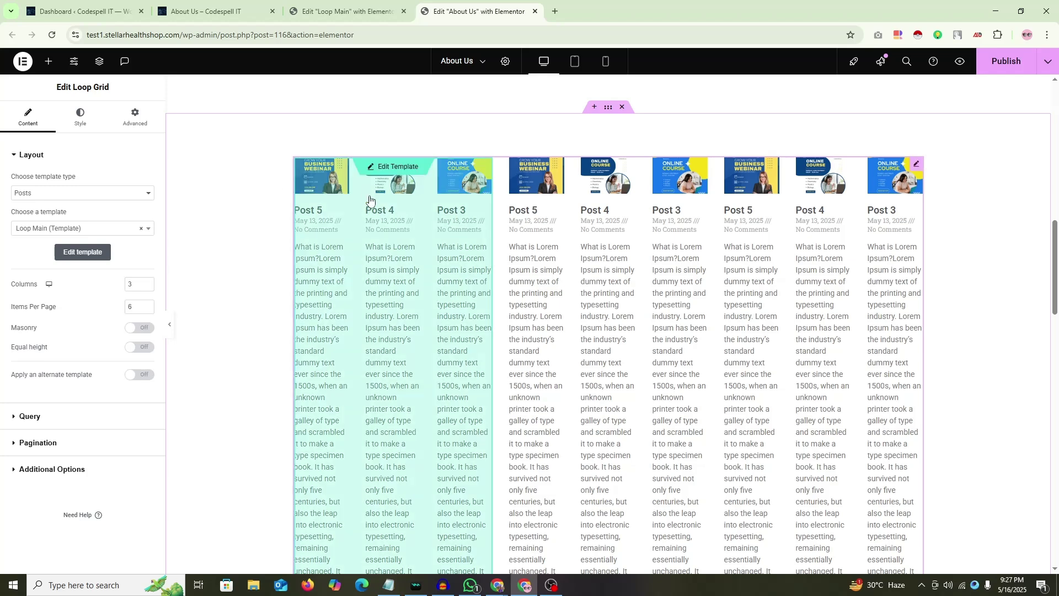
# Step: Open Loop Main from the Loop Grid and cycle browser tabs back to its editor
pyautogui.click(380, 166)
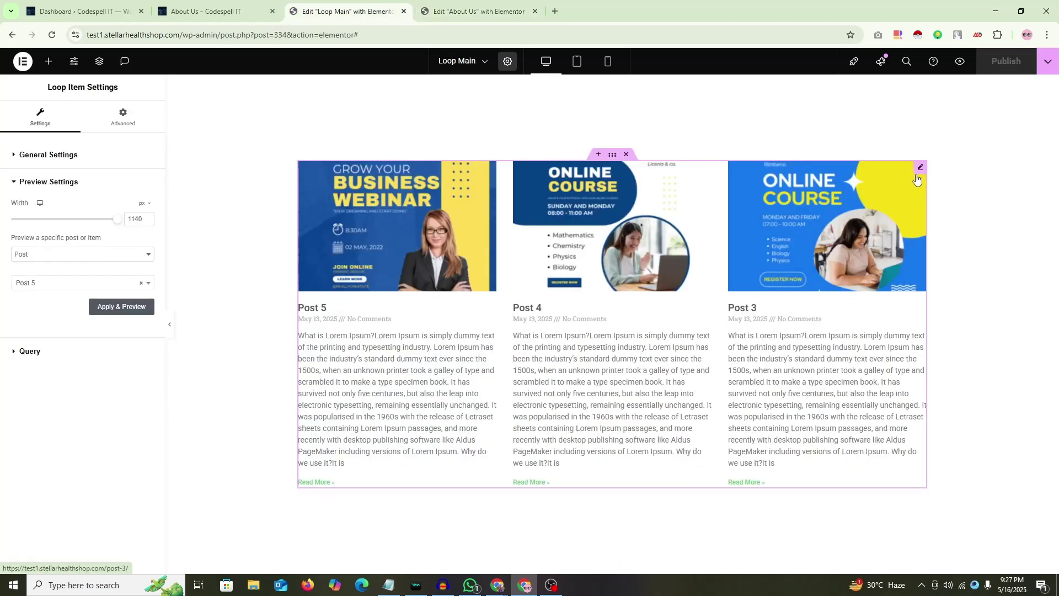
pyautogui.click(920, 166)
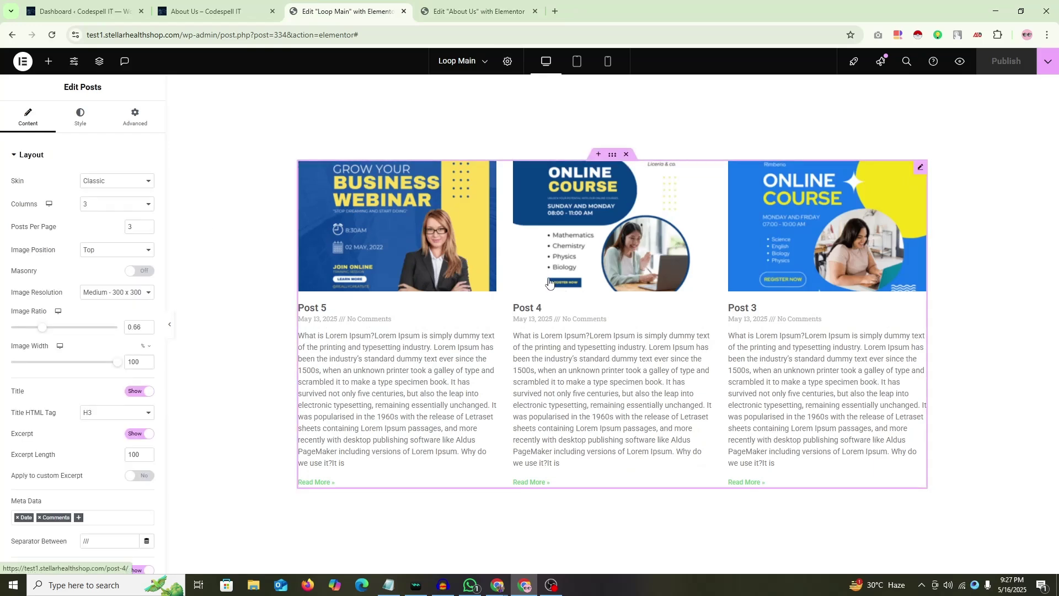
pyautogui.hotkey('ctrl', 'Tab')
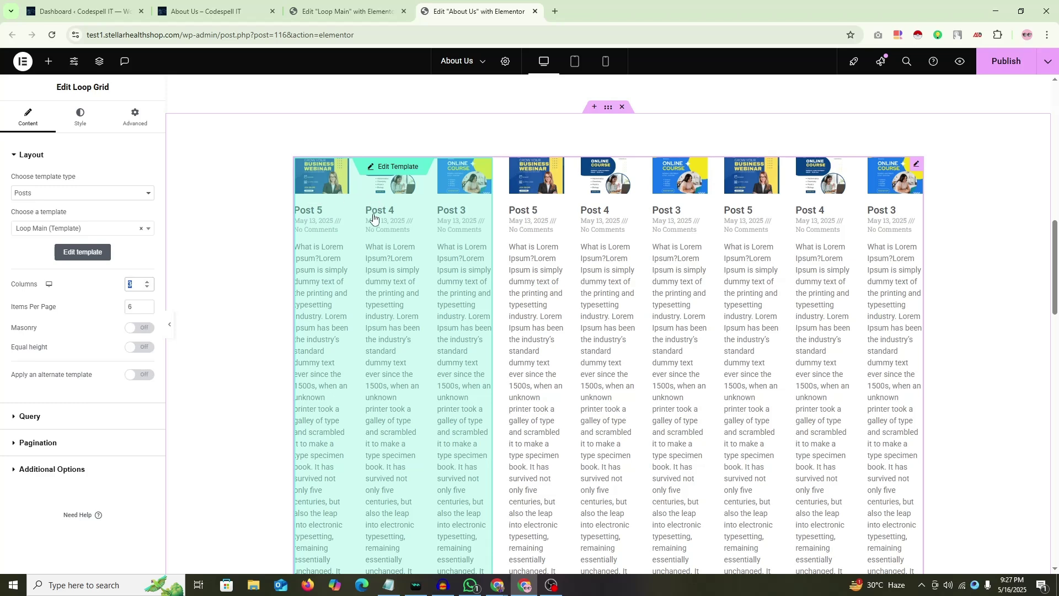
pyautogui.hotkey('ctrl', 'pageup')
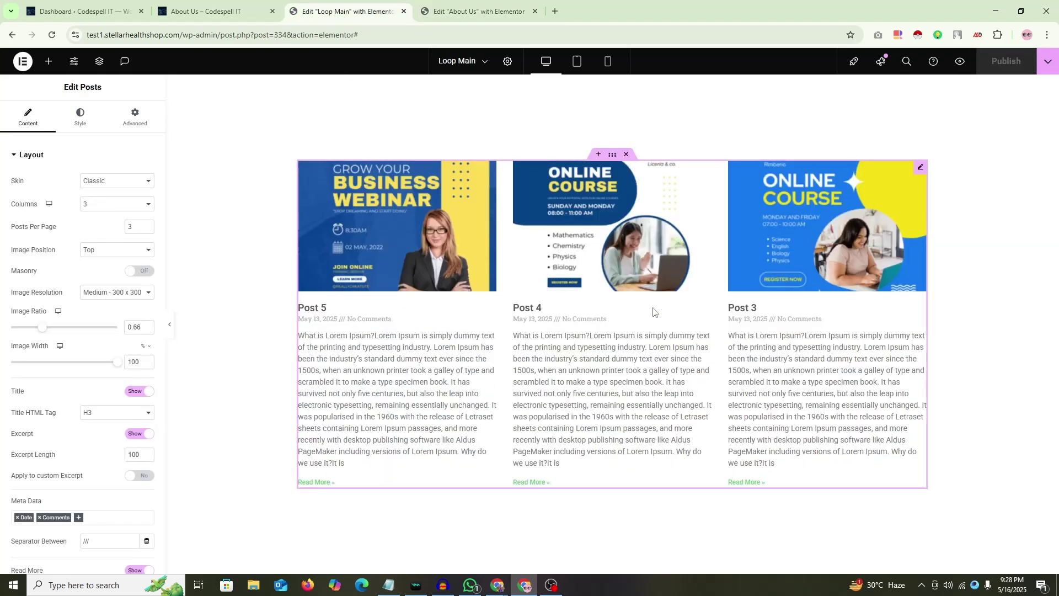
pyautogui.hotkey('ctrl', 'pagedown')
pyautogui.hotkey('ctrl', 'pageup')
pyautogui.hotkey('ctrl', 'pageup')
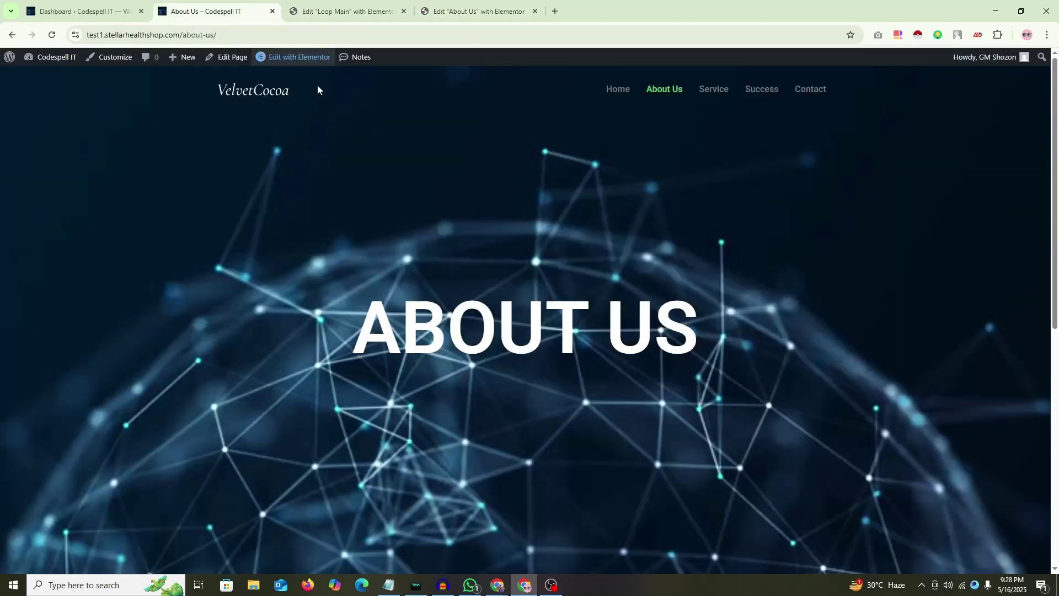
pyautogui.hotkey('ctrl', 'pagedown')
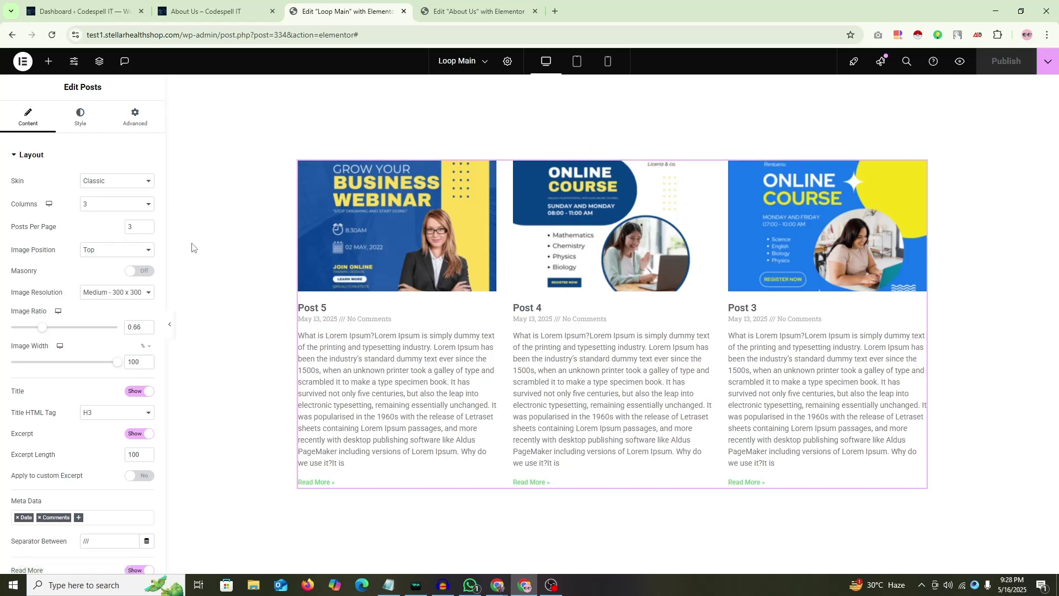
# Step: Set the About Us Loop Grid's Columns to 1
pyautogui.click(474, 11)
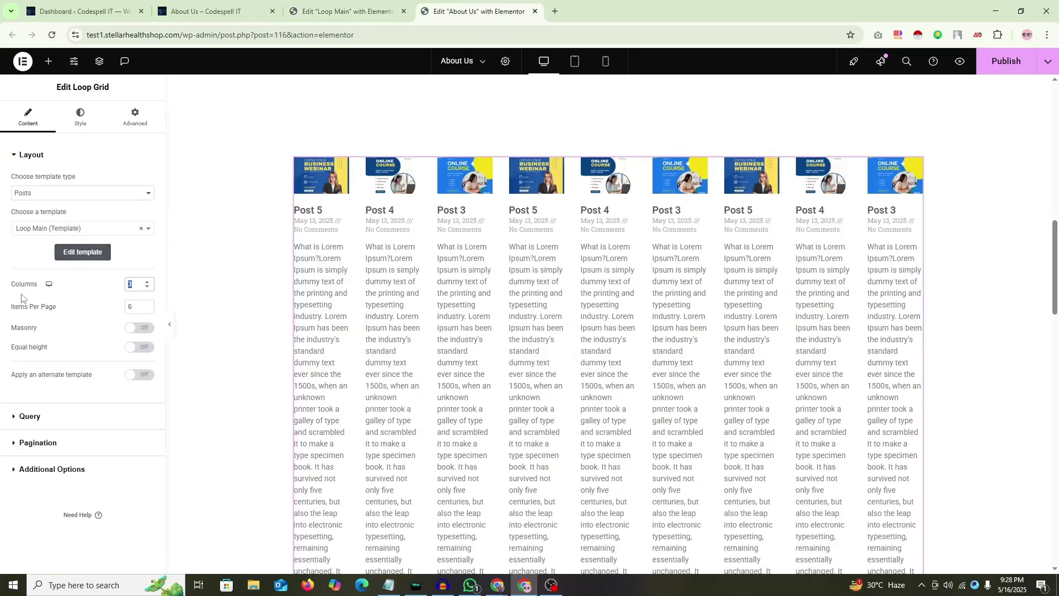
pyautogui.write('3')
pyautogui.scroll(-4, 132, 284)
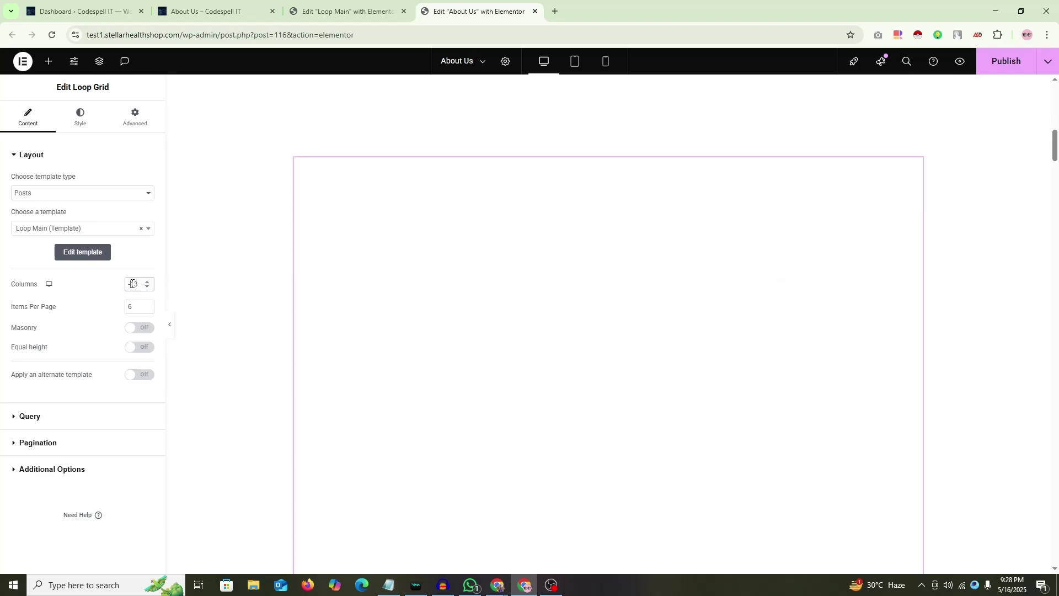
pyautogui.scroll(8, 135, 287)
pyautogui.press('BackSpace')
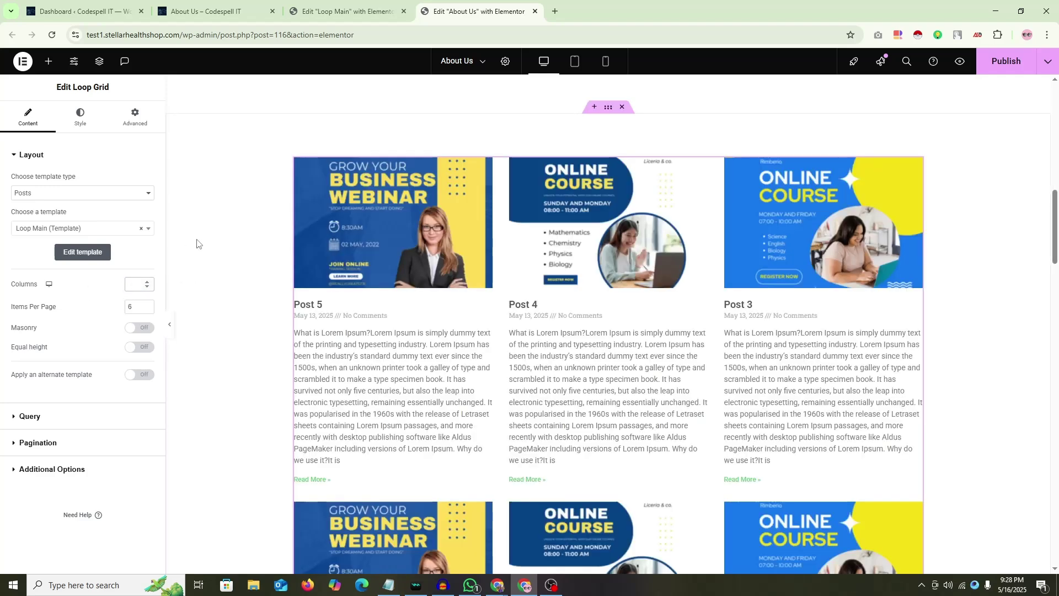
pyautogui.write('1')
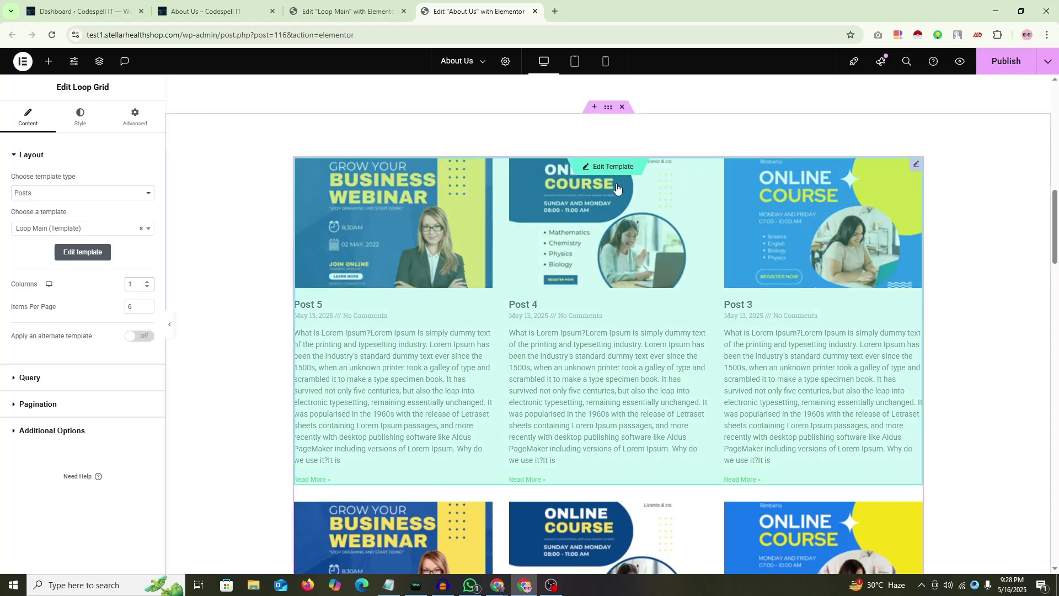
# Step: Set Items Per Page to 1, after trying 2 and 3
pyautogui.click(610, 164)
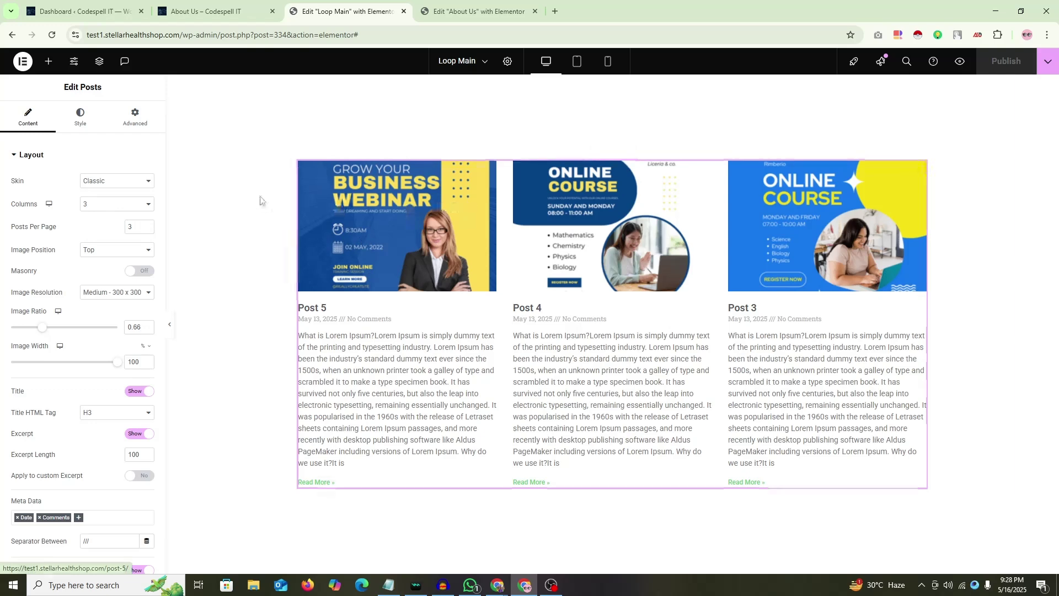
pyautogui.hotkey('ctrl', 'Tab')
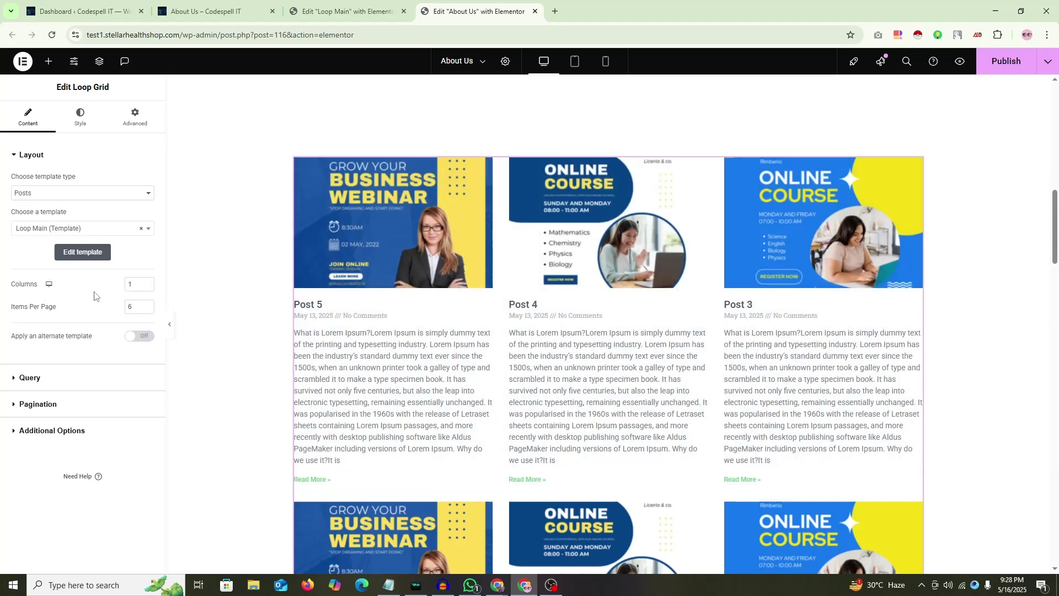
pyautogui.doubleClick(142, 303)
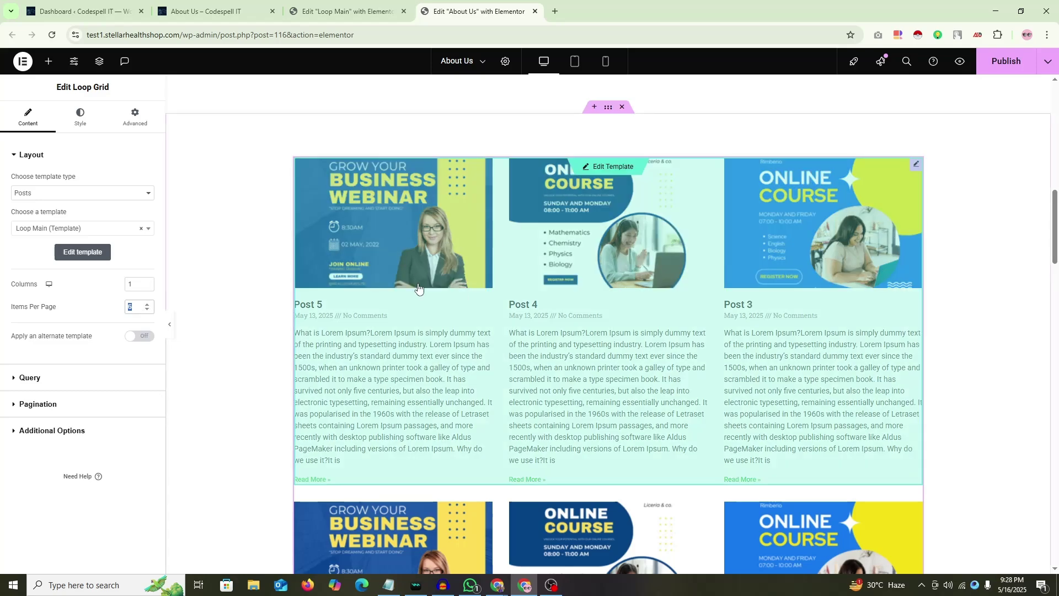
pyautogui.scroll(-3, 497, 276)
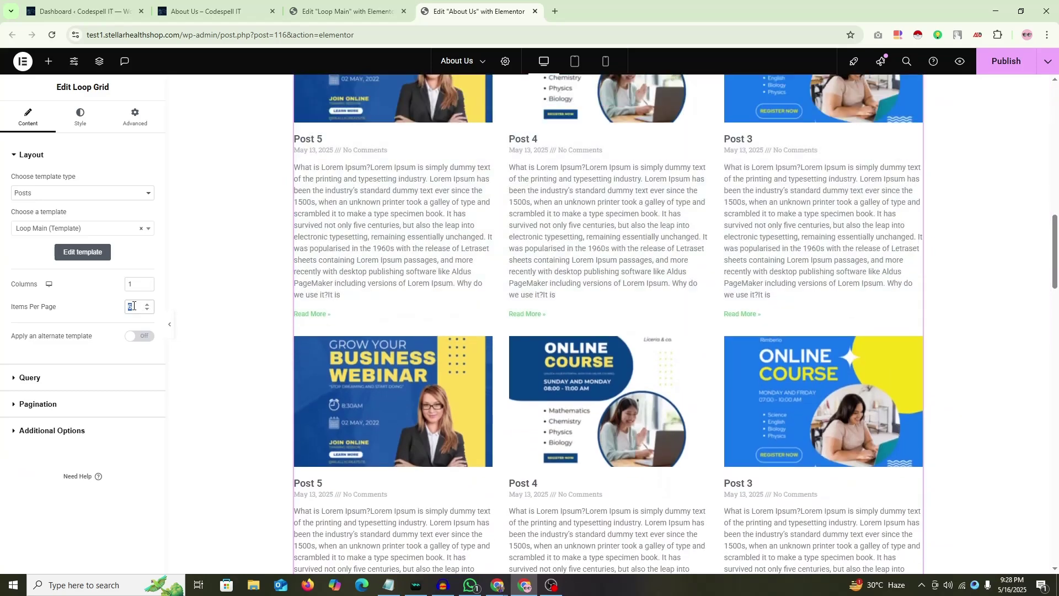
pyautogui.write('1')
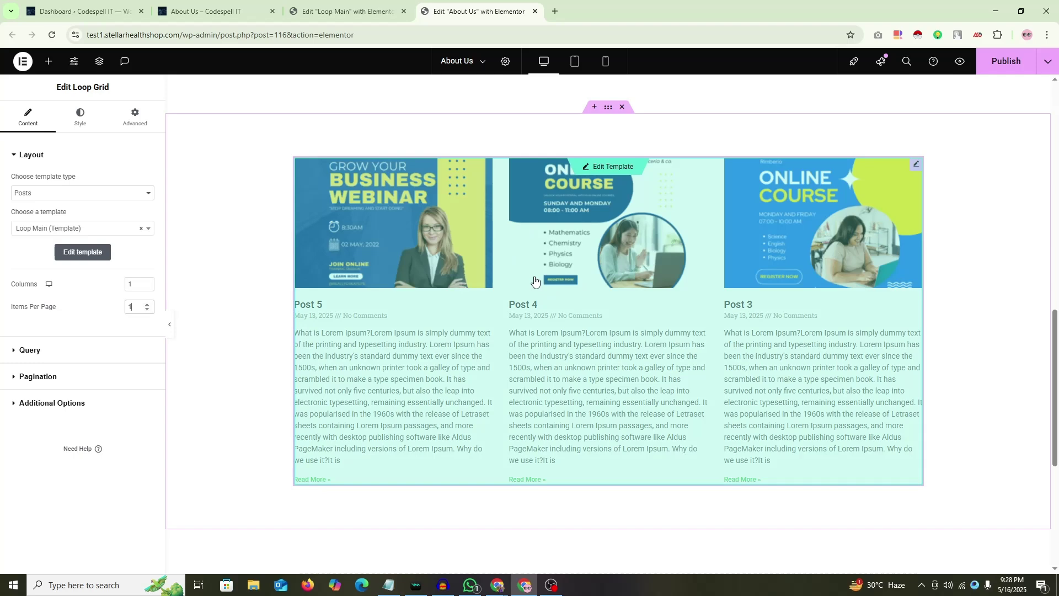
pyautogui.press('BackSpace')
pyautogui.write('2')
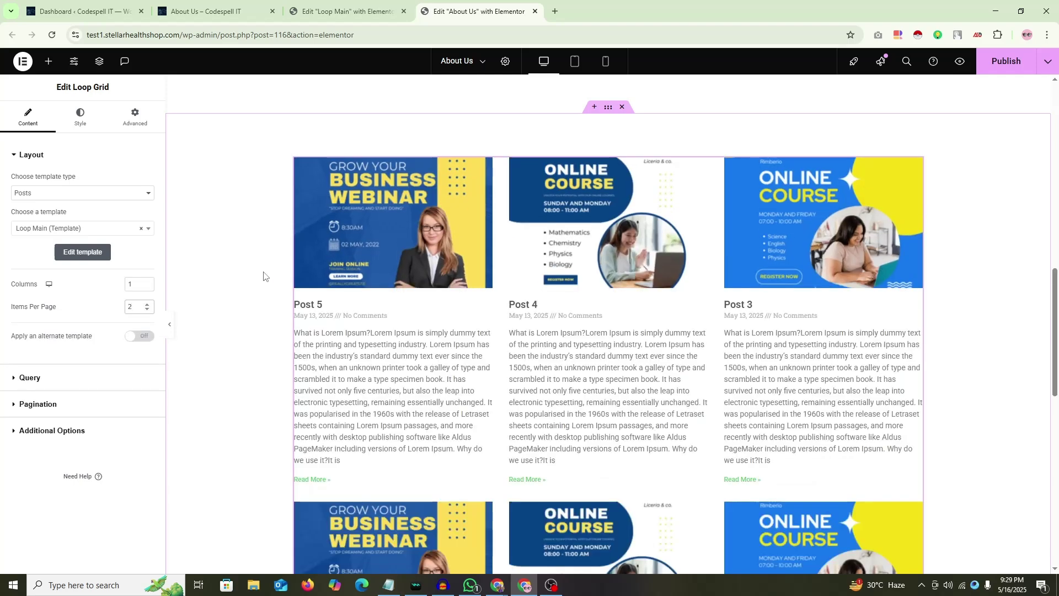
pyautogui.scroll(-4, 263, 276)
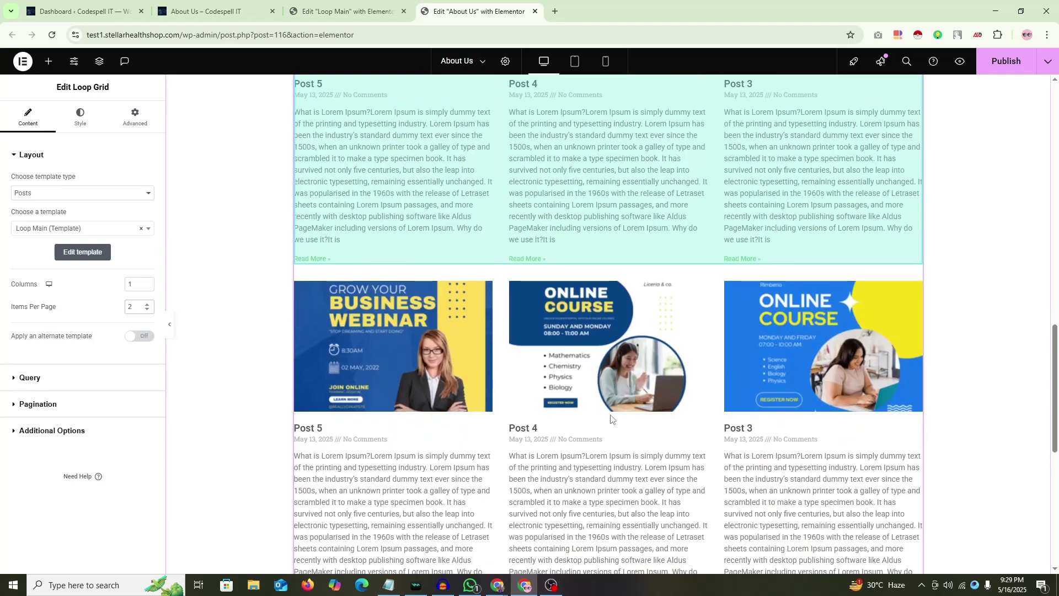
pyautogui.press('BackSpace')
pyautogui.write('3')
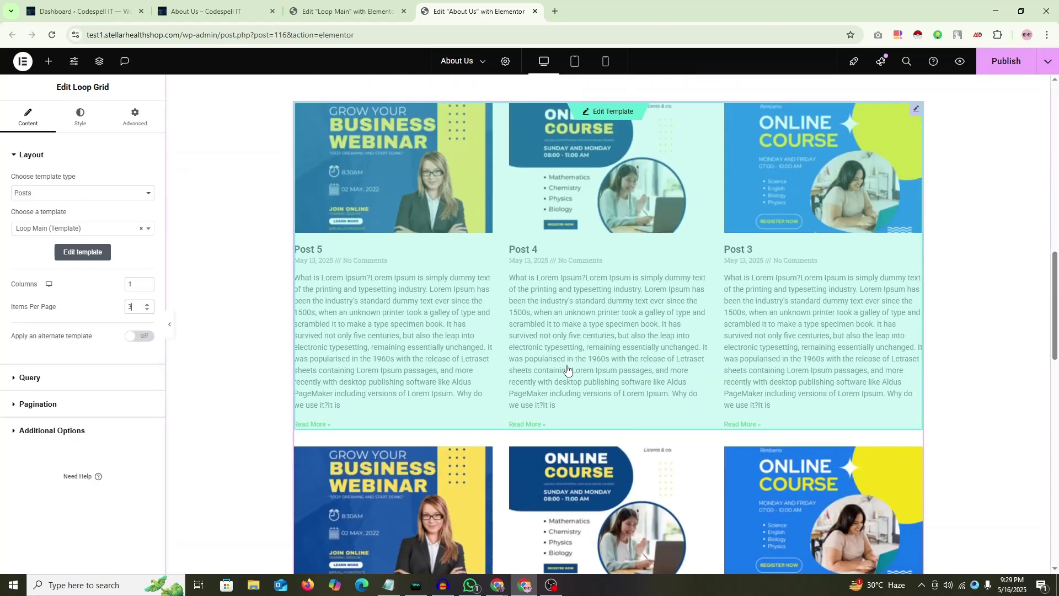
pyautogui.press('BackSpace')
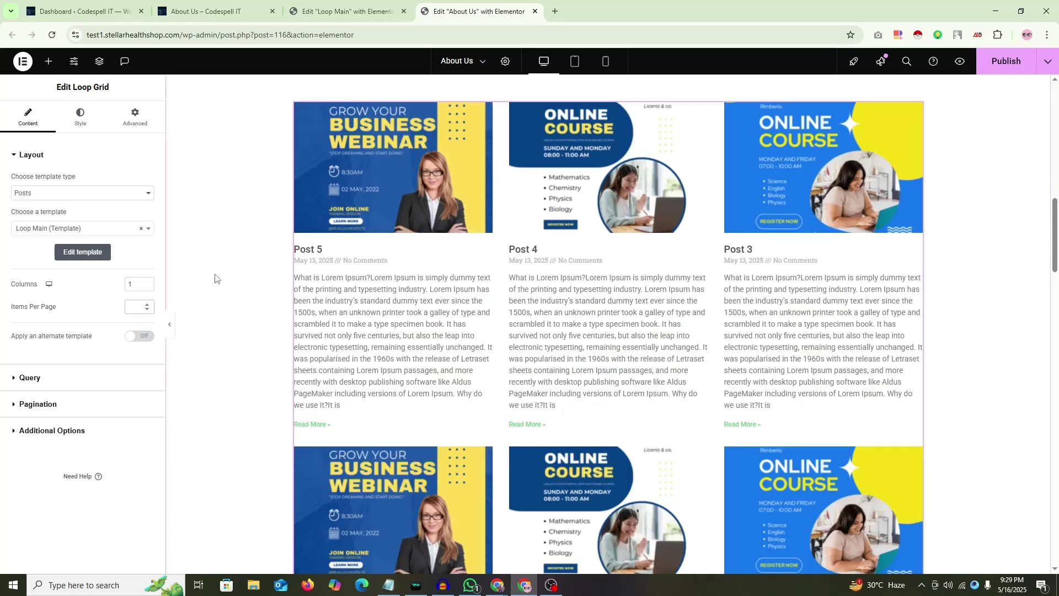
pyautogui.write('1')
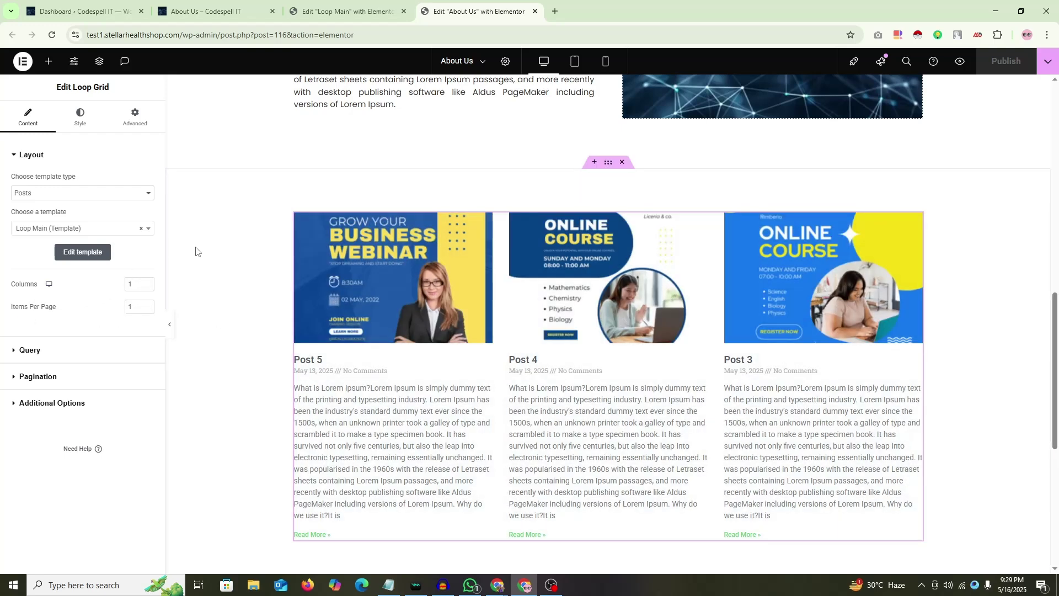
# Step: Give the Loop Main Posts widget 4 columns and 3 posts per page, then publish the template
pyautogui.click(326, 10)
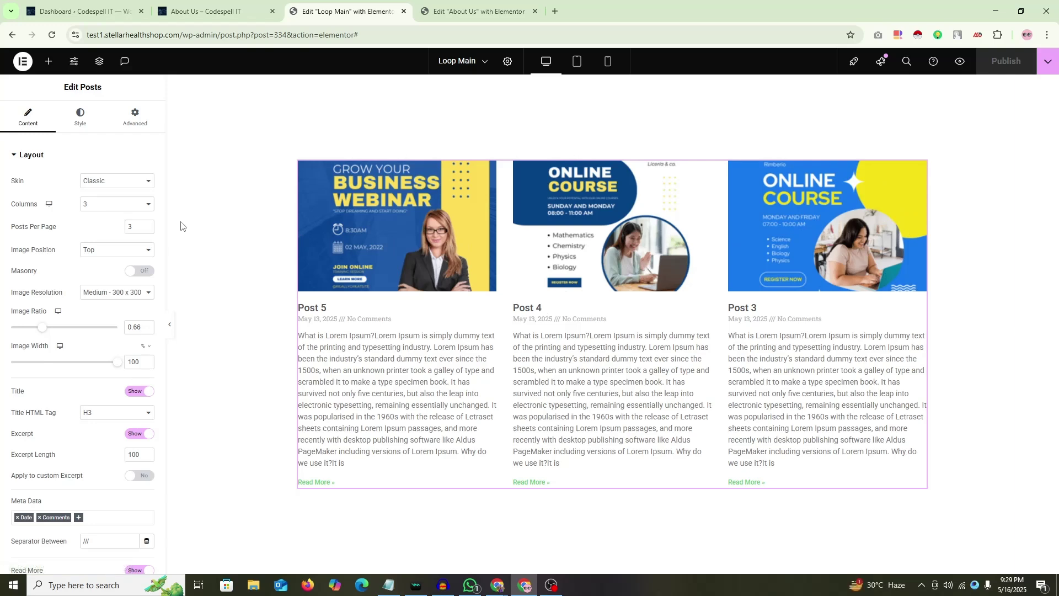
pyautogui.click(111, 207)
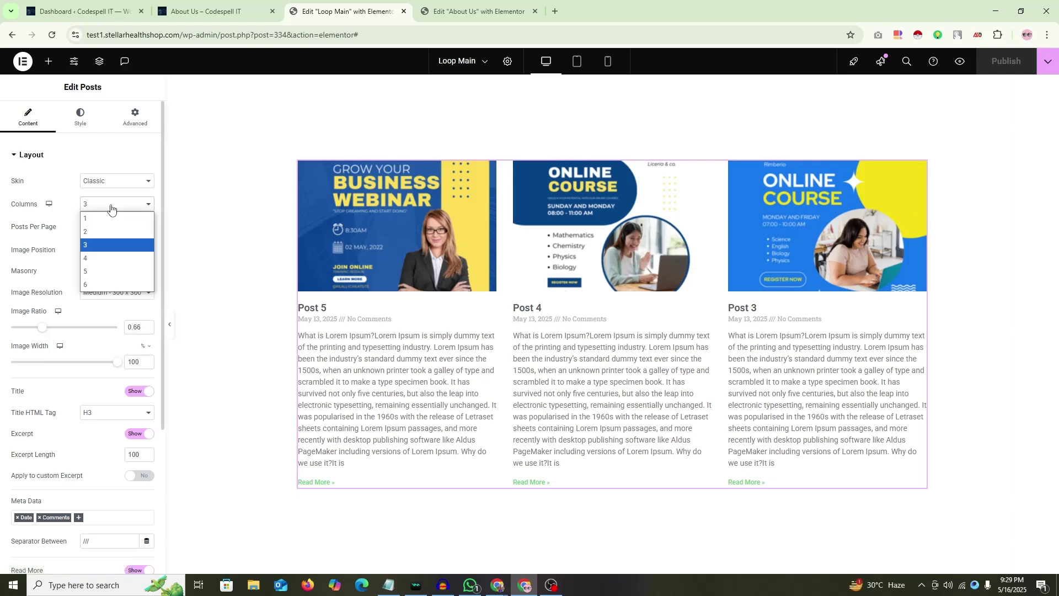
pyautogui.click(95, 258)
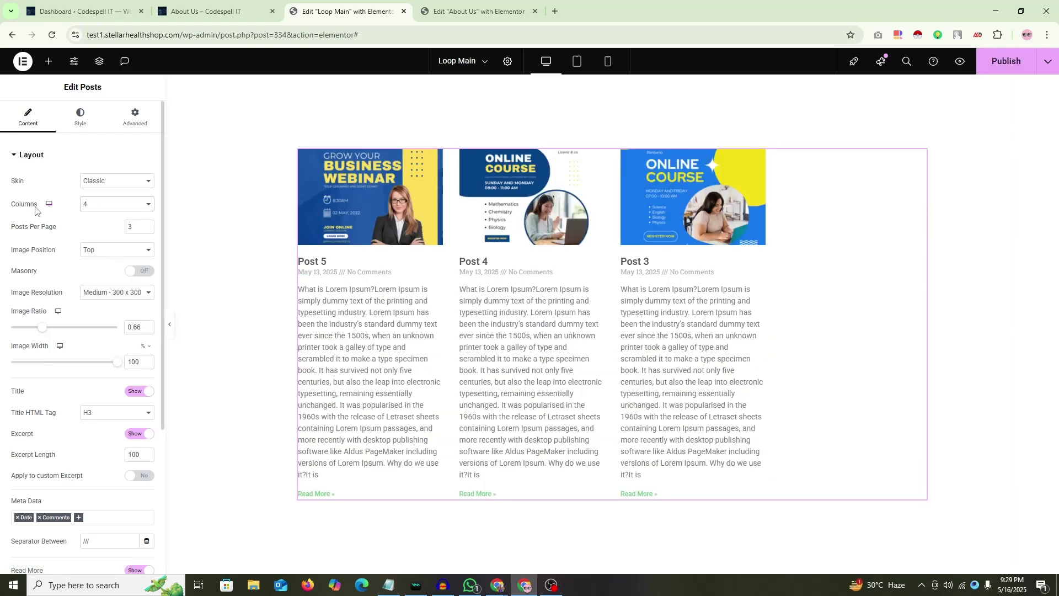
pyautogui.click(98, 209)
pyautogui.write('4')
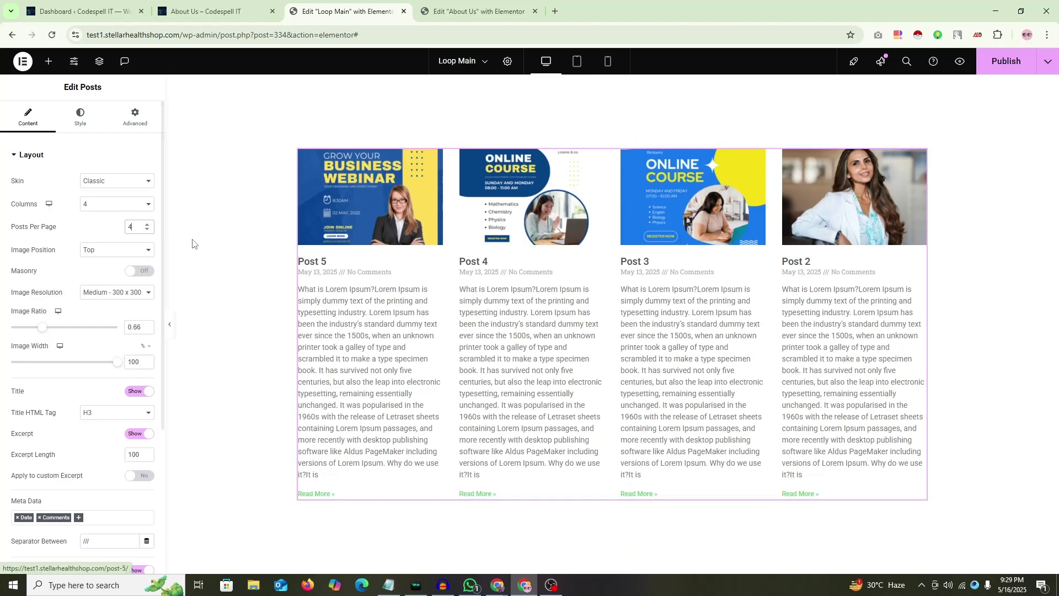
pyautogui.press('BackSpace')
pyautogui.write('3')
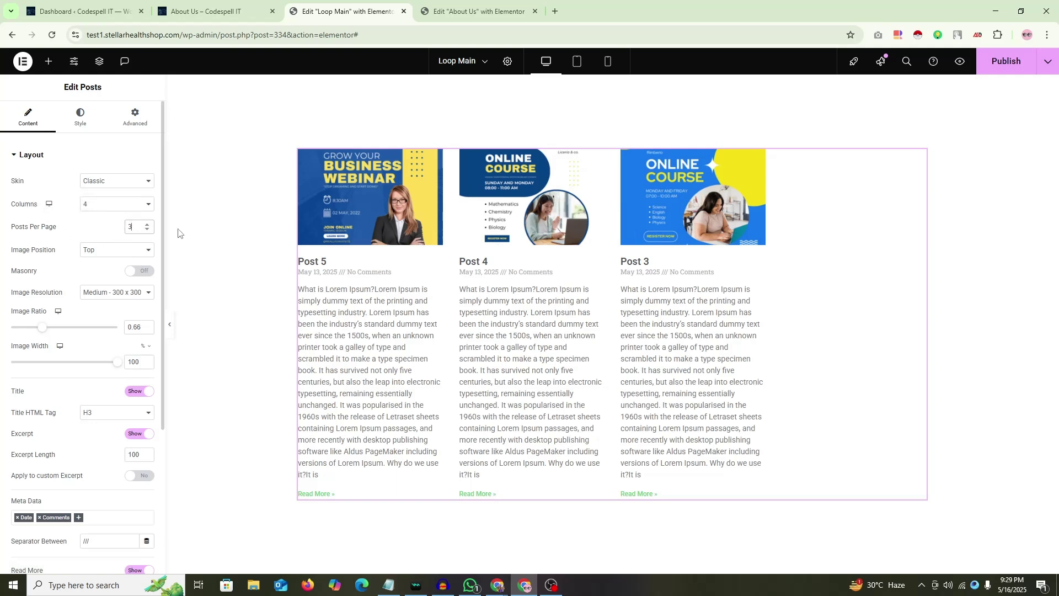
pyautogui.click(199, 232)
pyautogui.click(1001, 65)
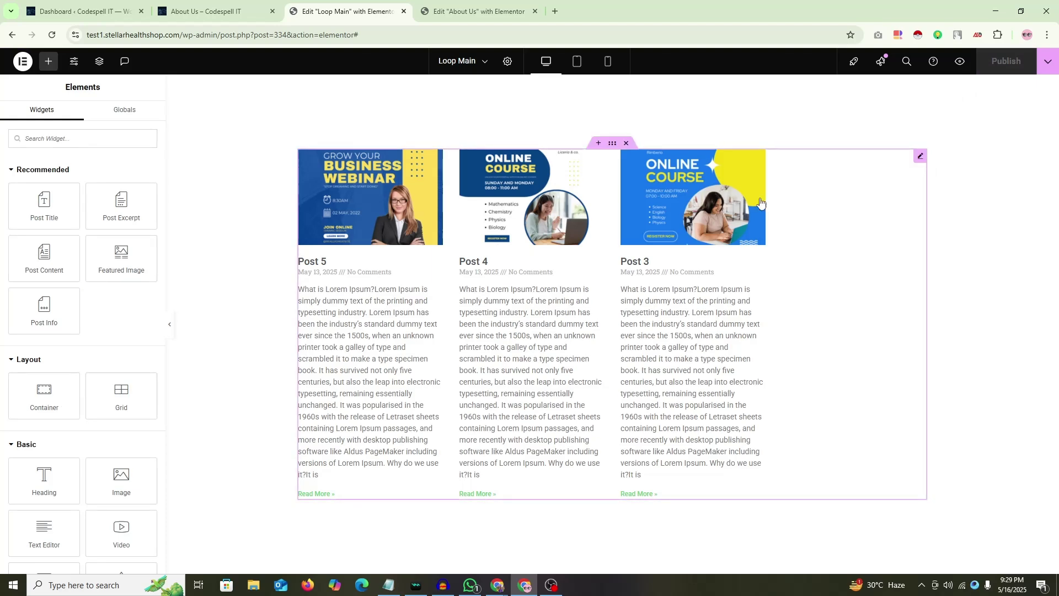
# Step: Reload the About Us editor, checking the Loop Main posts widget settings in the other tab
pyautogui.click(480, 11)
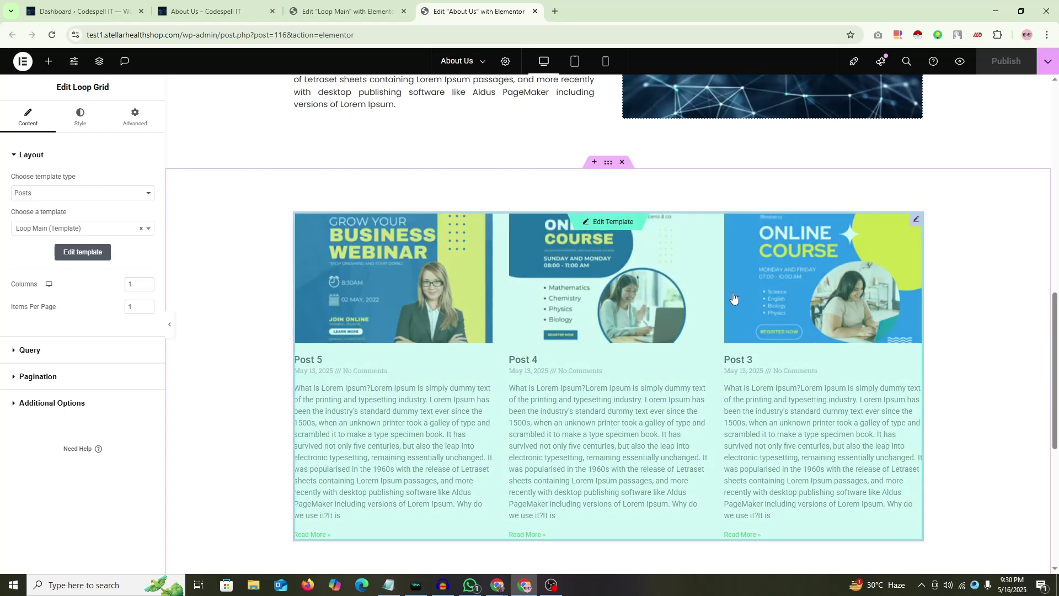
pyautogui.hotkey('ctrl', 'shift', 'Tab')
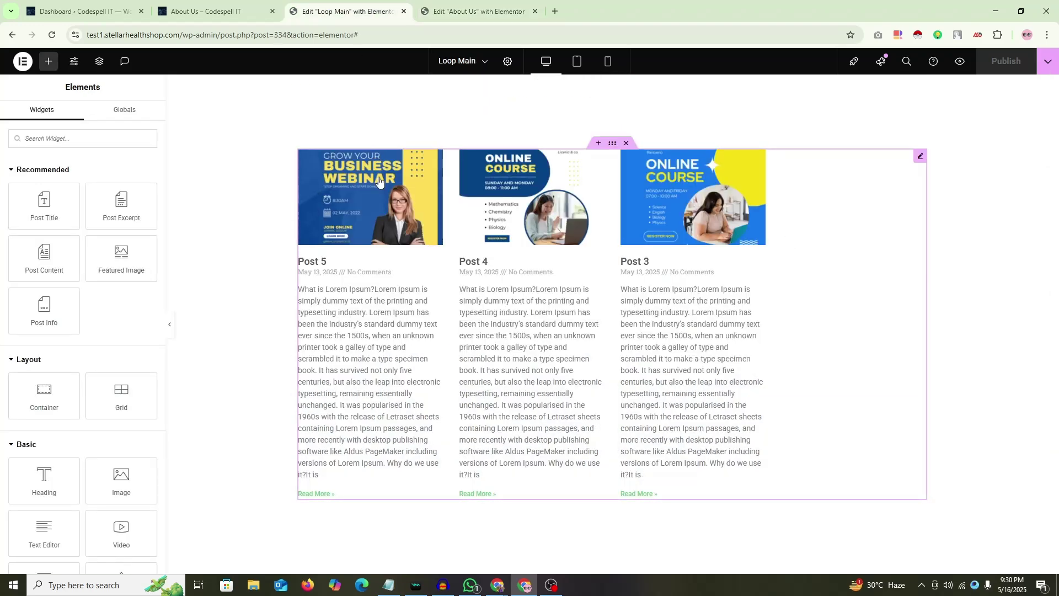
pyautogui.hotkey('ctrl', 'Tab')
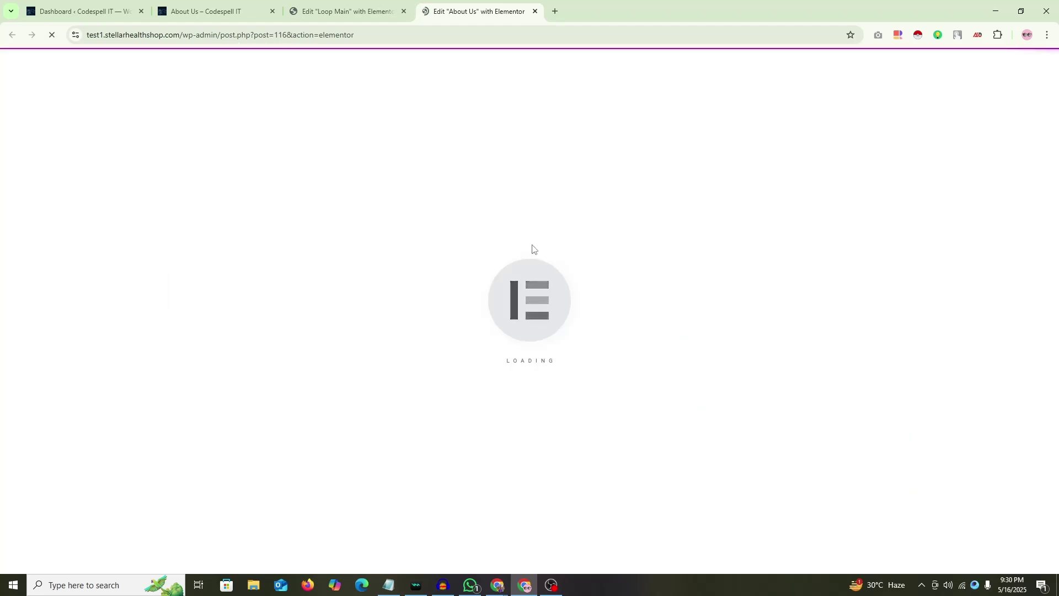
pyautogui.hotkey('ctrl', 'shift', 'Tab')
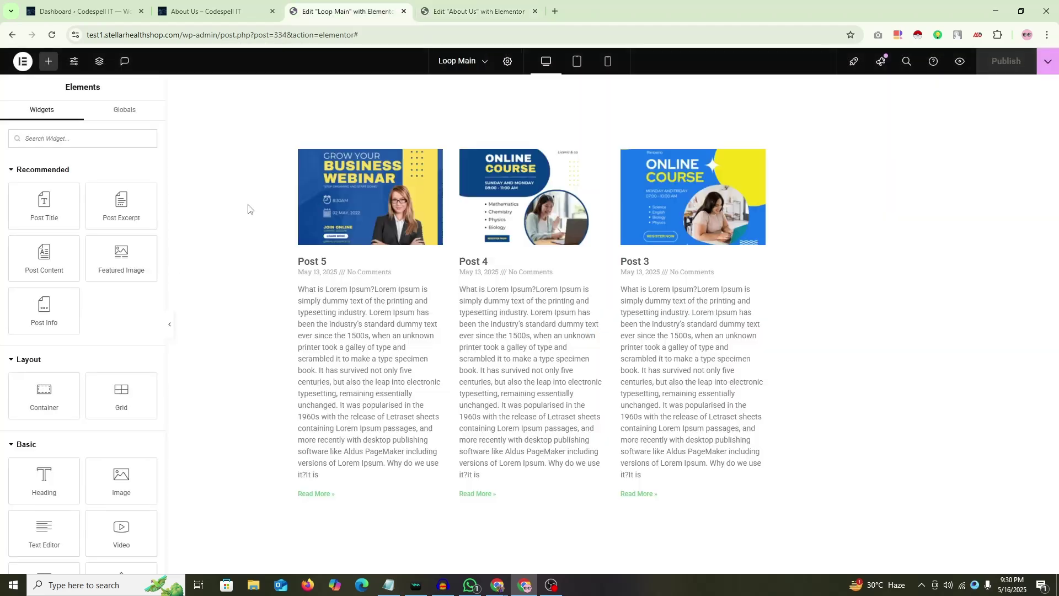
pyautogui.click(524, 252)
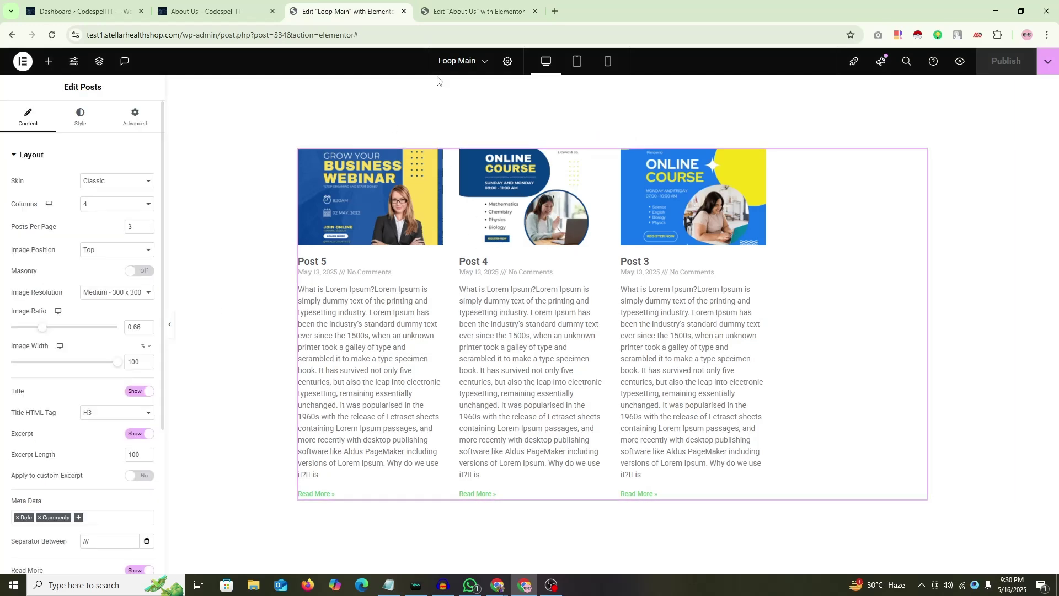
pyautogui.hotkey('ctrl', 'Tab')
pyautogui.scroll(-12, 630, 315)
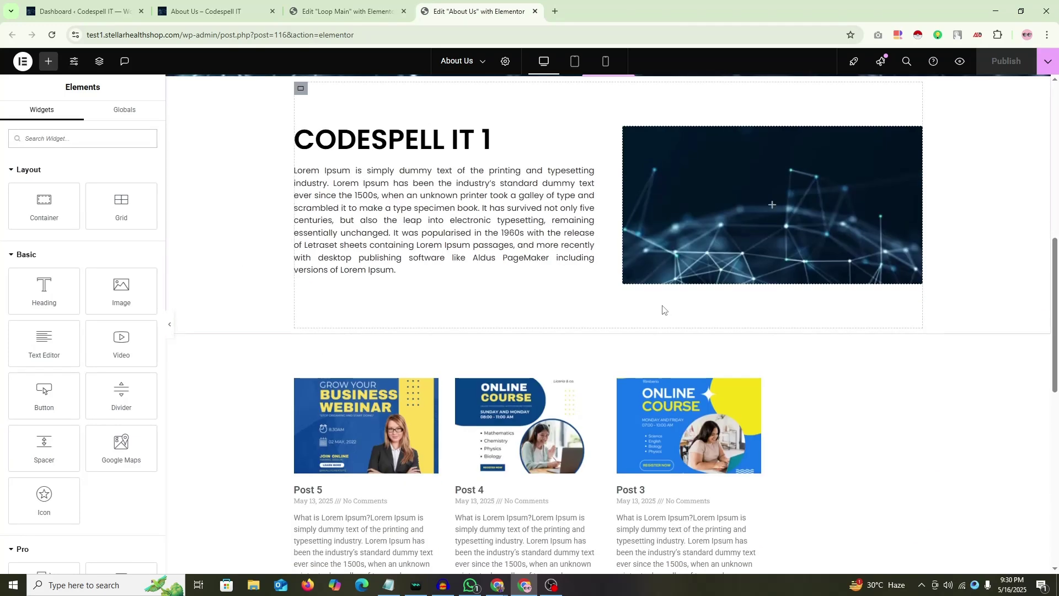
pyautogui.scroll(2, 791, 226)
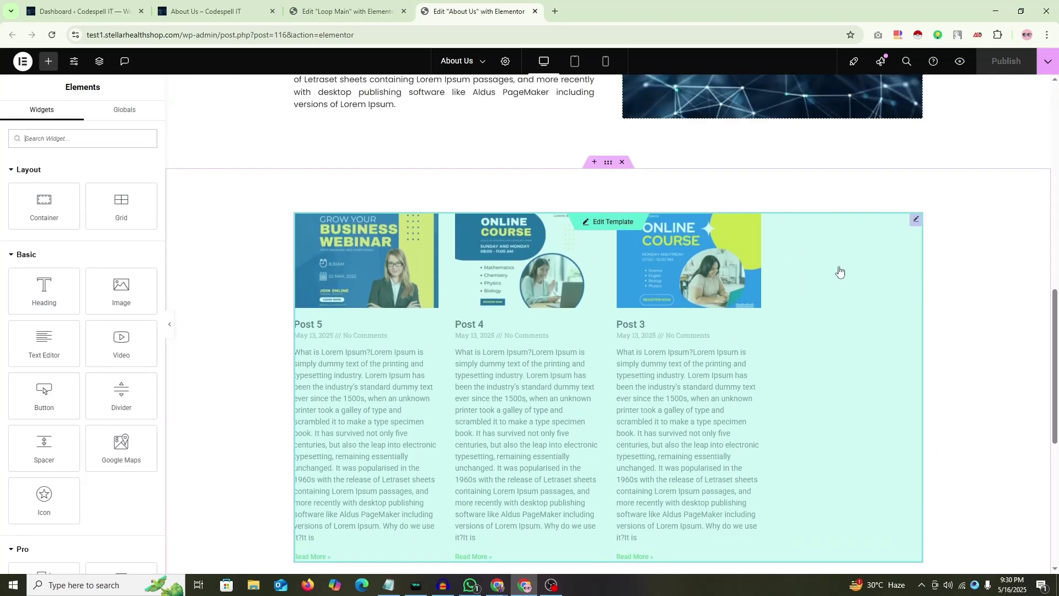
# Step: Edit the Loop Main template in place on the grid and open its Posts widget settings
pyautogui.click(916, 222)
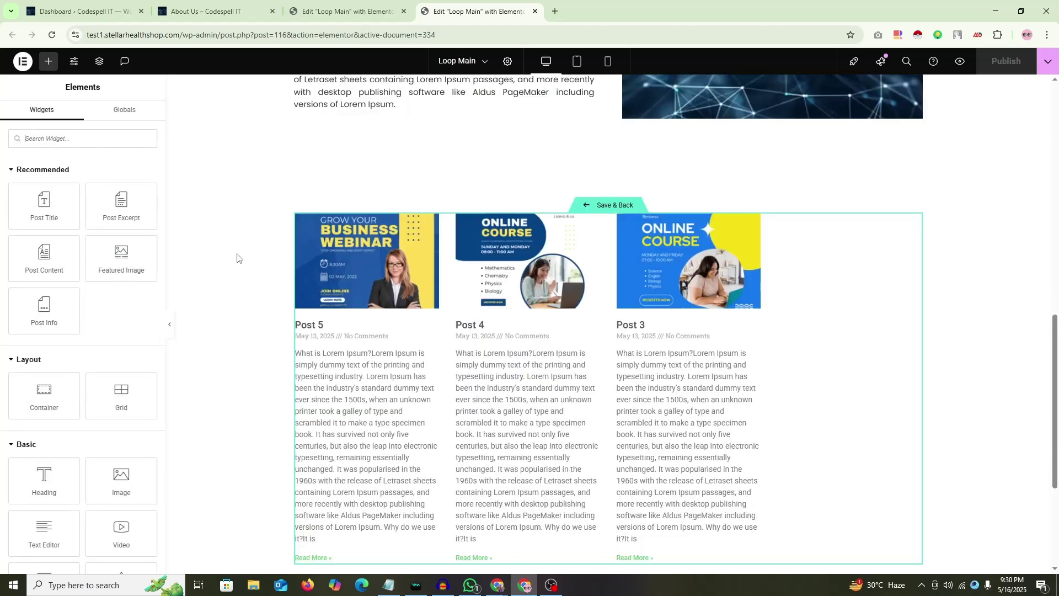
pyautogui.moveTo(912, 226)
pyautogui.click(913, 223)
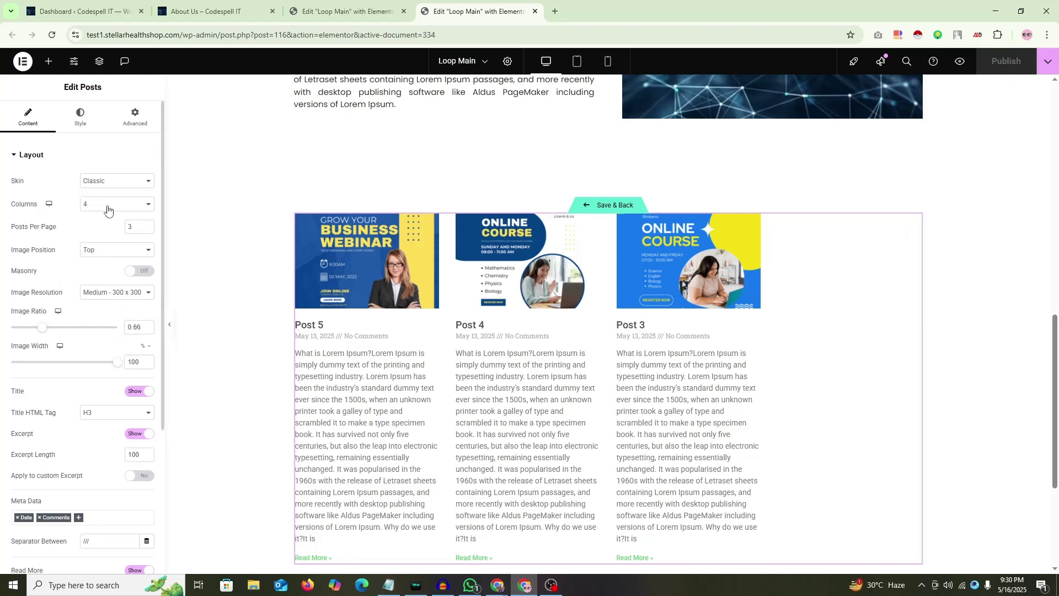
# Step: Try the Posts widget Columns at 1, 3 and 4, returning to 3
pyautogui.click(107, 207)
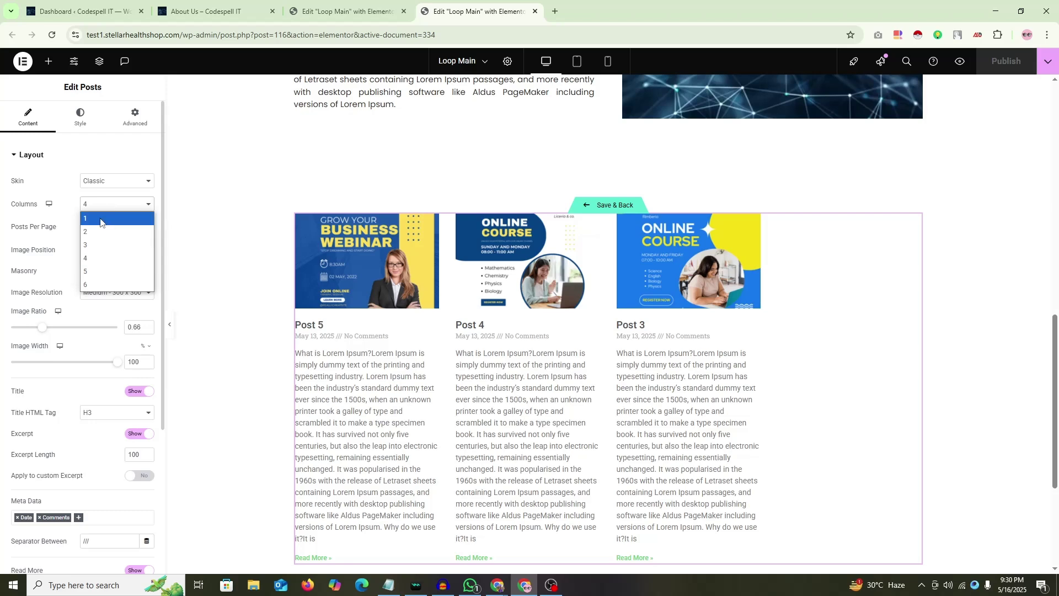
pyautogui.click(100, 219)
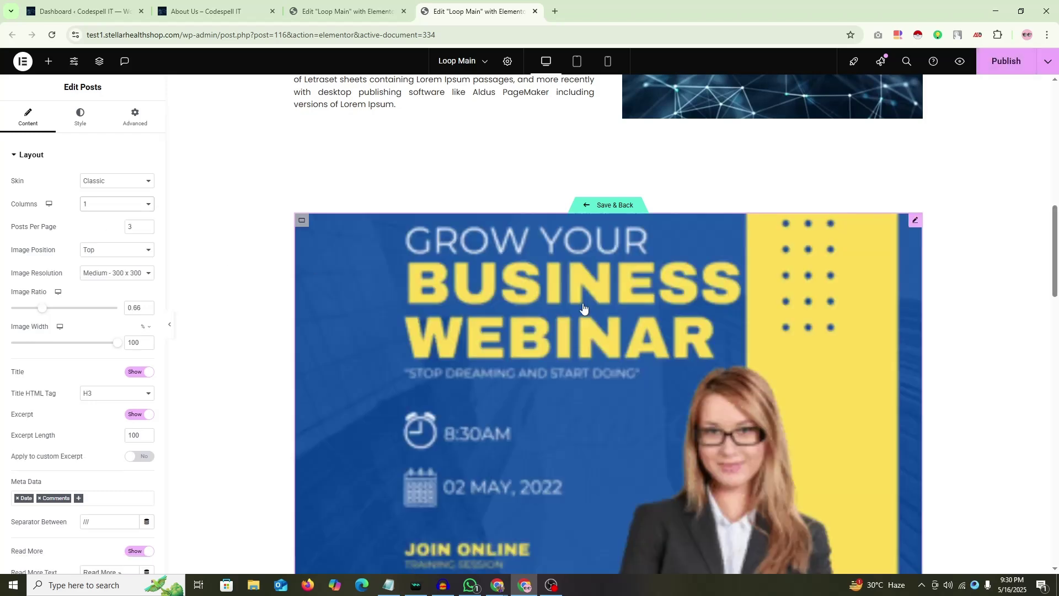
pyautogui.scroll(-10, 580, 312)
pyautogui.scroll(-10, 581, 312)
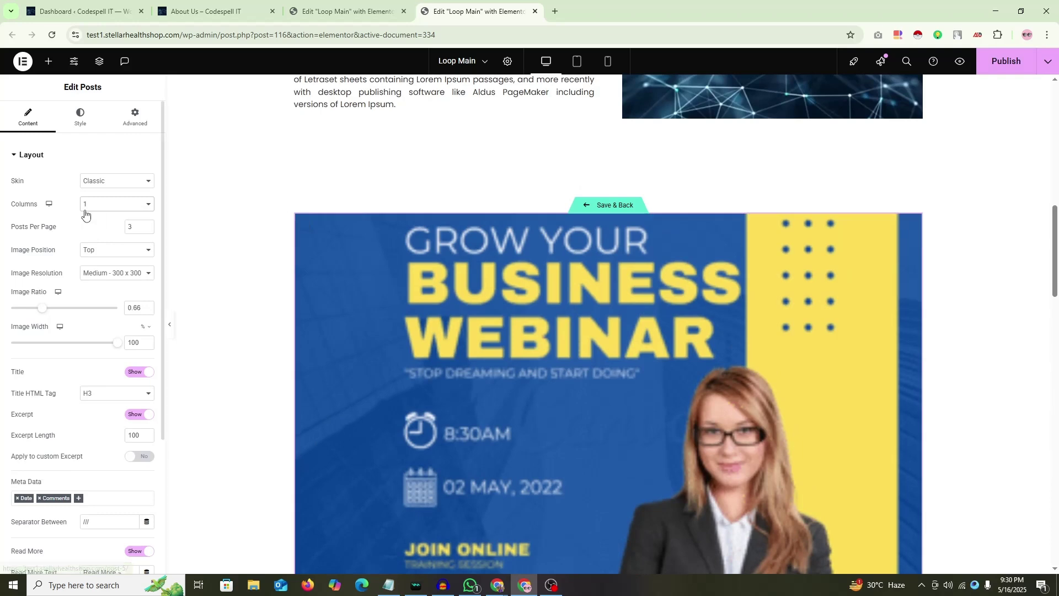
pyautogui.click(102, 206)
pyautogui.click(100, 246)
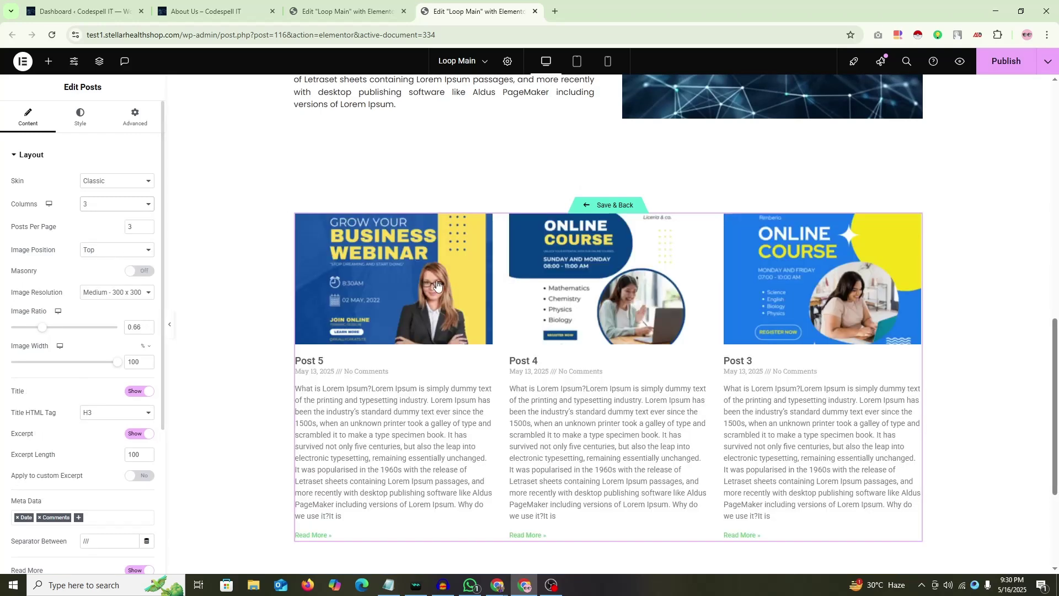
pyautogui.click(100, 212)
pyautogui.click(97, 255)
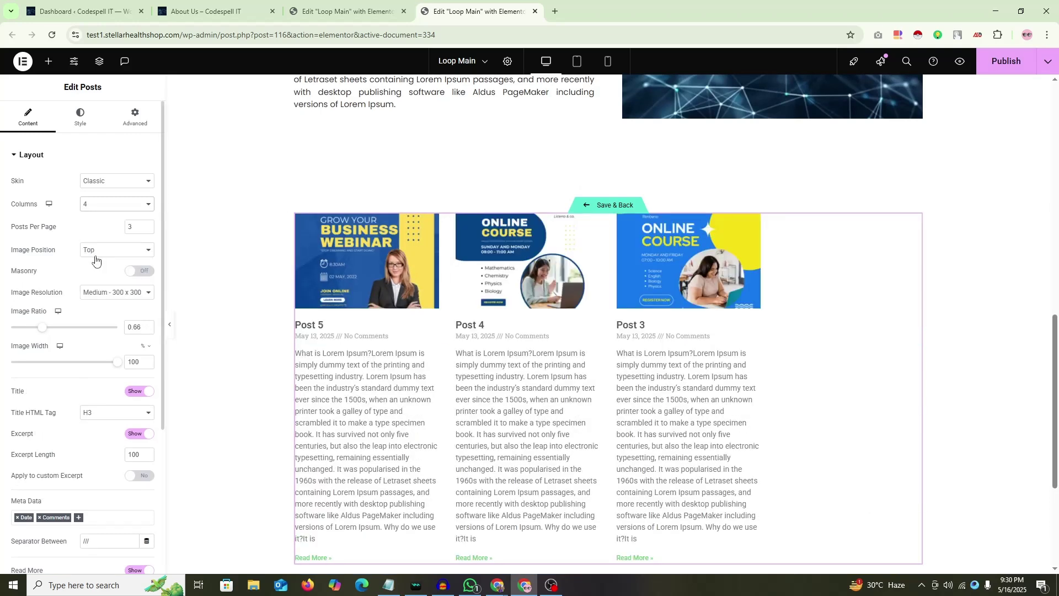
pyautogui.click(105, 210)
pyautogui.click(100, 246)
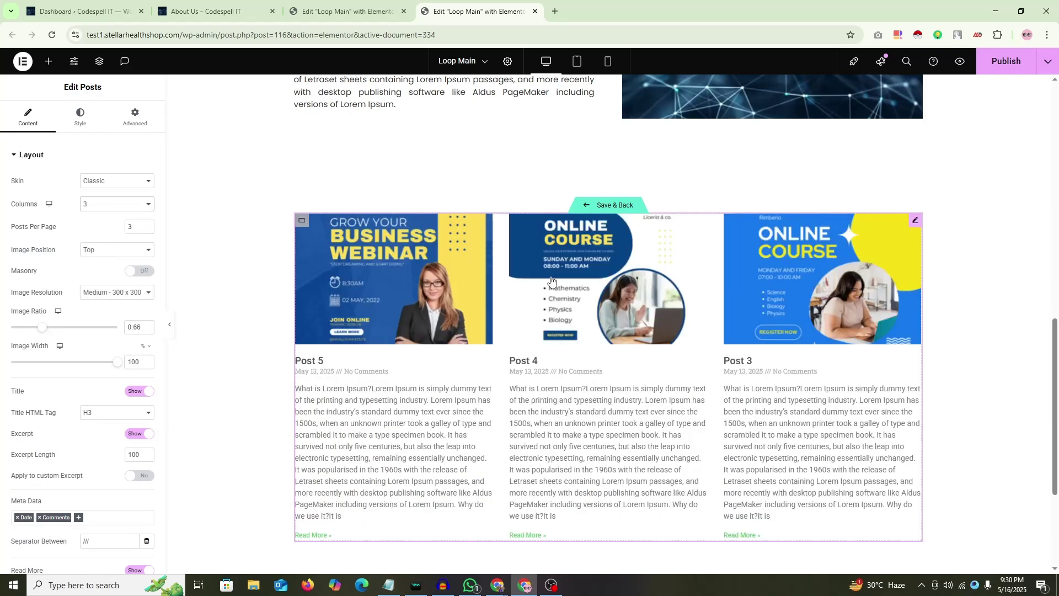
# Step: Compare with the other Loop Main editor, try 2 columns, then settle on 3 columns
pyautogui.hotkey('ctrl', 'shift', 'Tab')
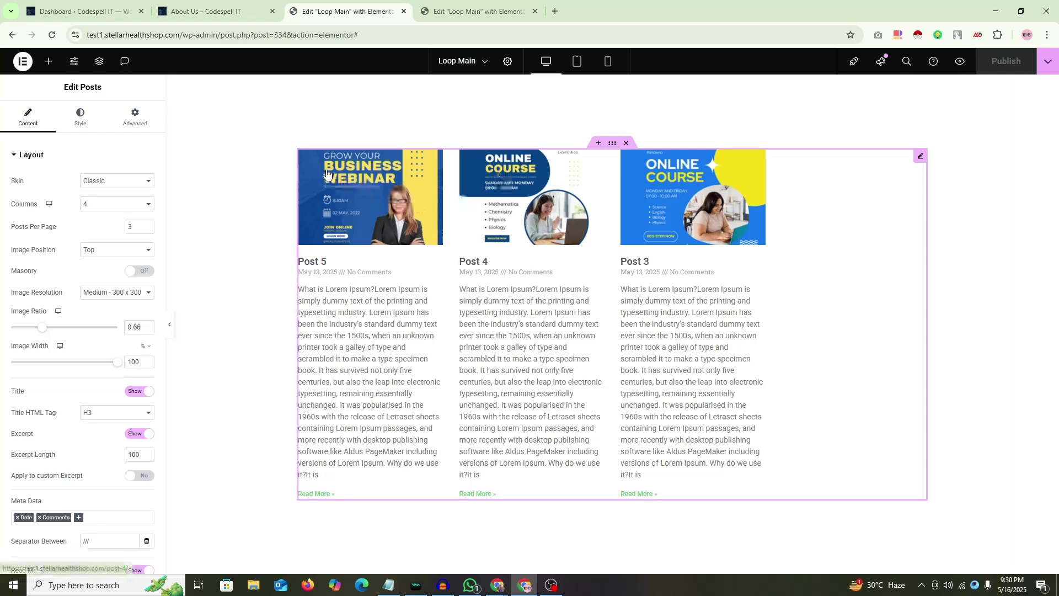
pyautogui.hotkey('ctrl', 'Tab')
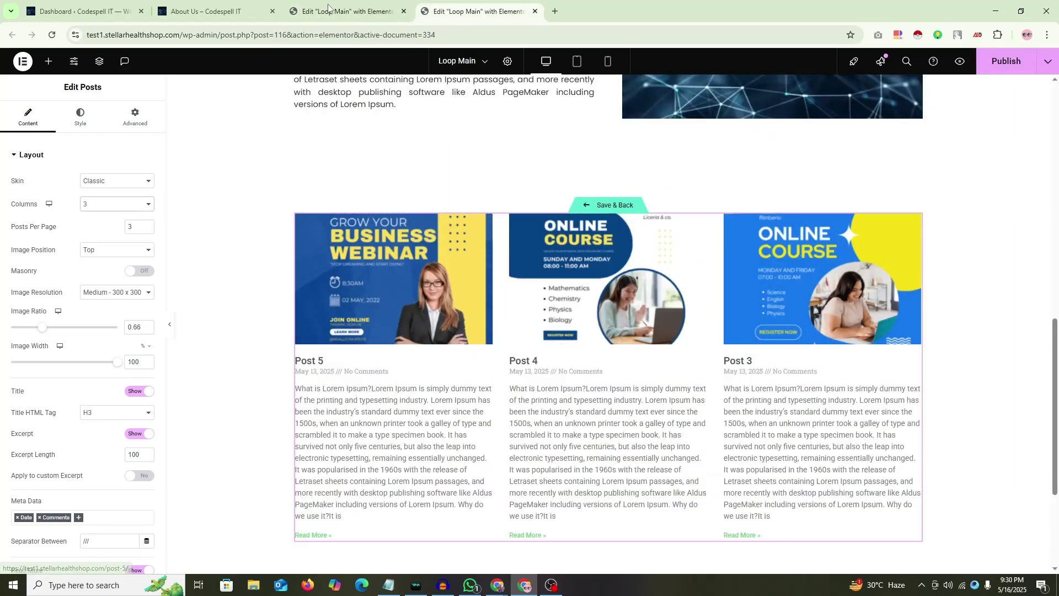
pyautogui.click(113, 204)
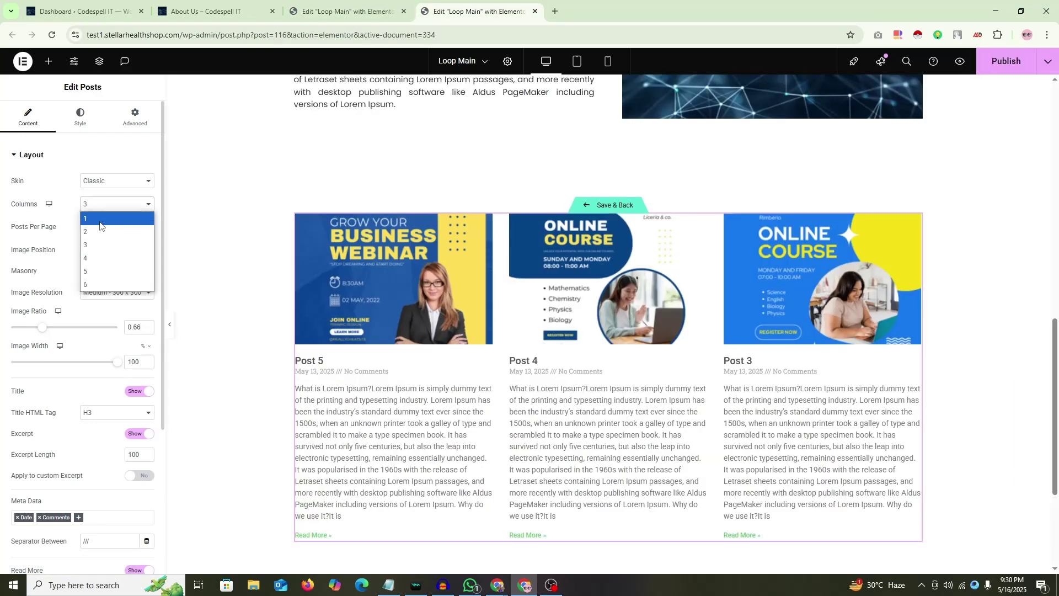
pyautogui.click(94, 230)
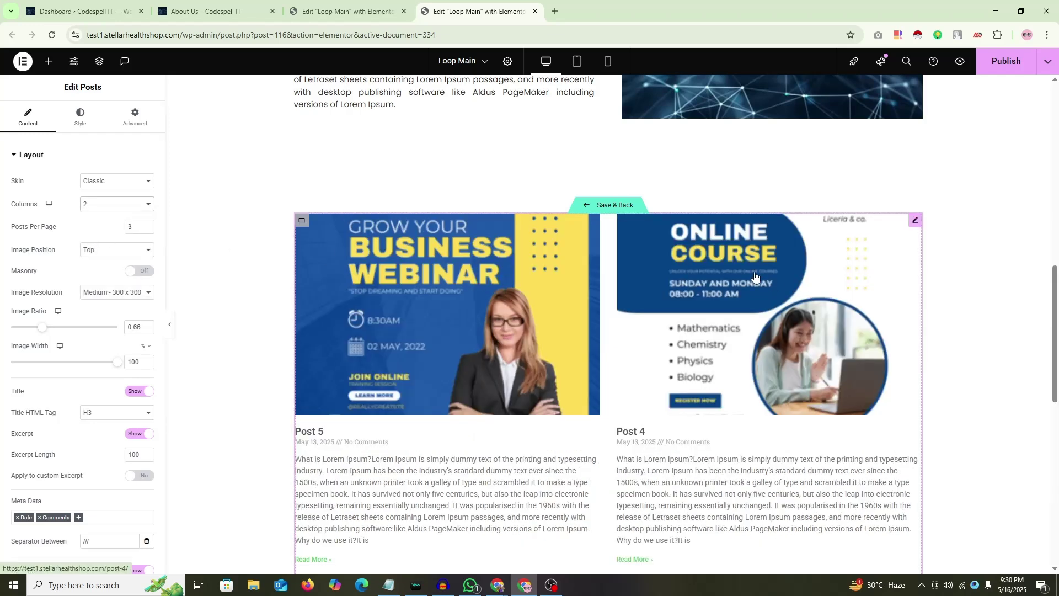
pyautogui.scroll(-7, 755, 275)
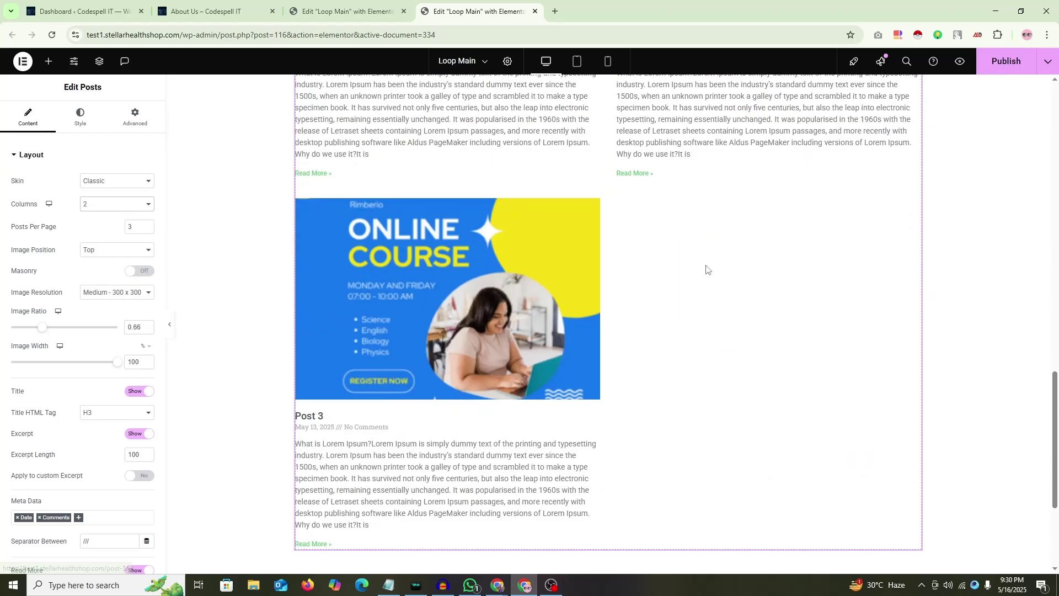
pyautogui.scroll(5, 707, 270)
pyautogui.click(144, 204)
pyautogui.click(107, 240)
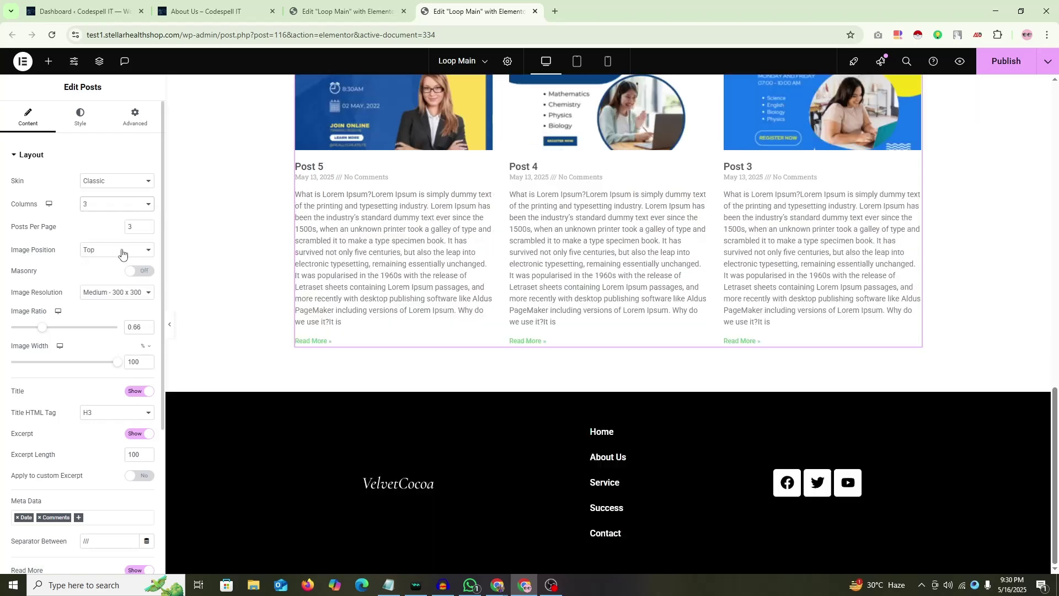
pyautogui.scroll(2, 694, 234)
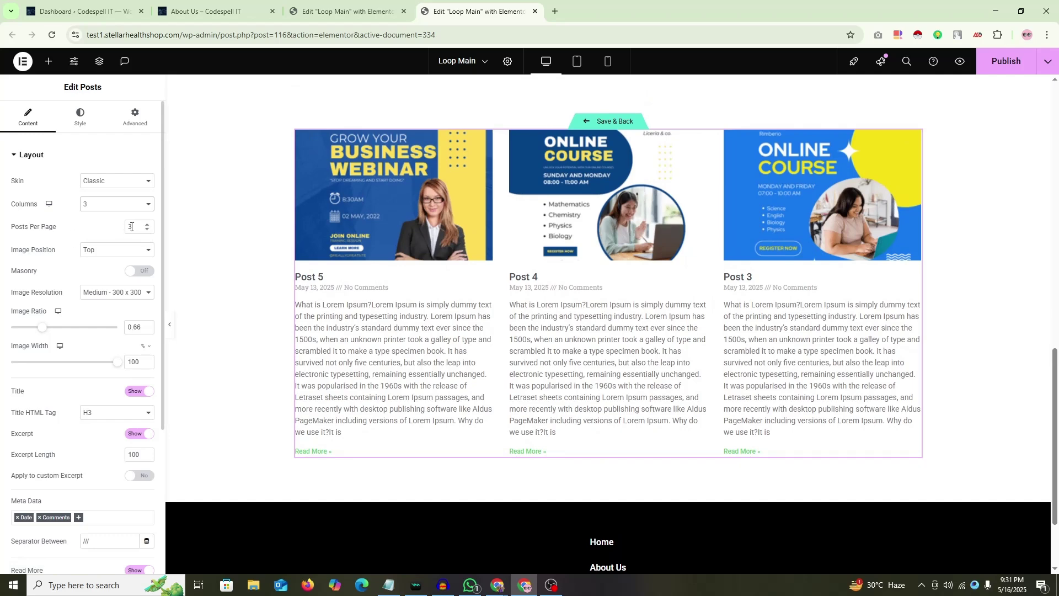
pyautogui.click(101, 210)
pyautogui.click(95, 252)
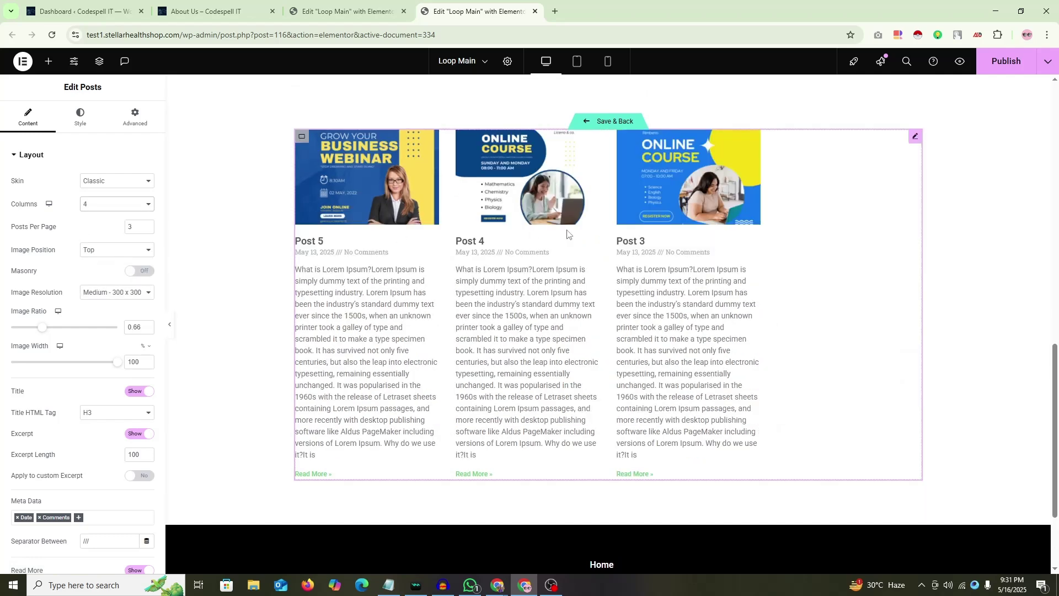
pyautogui.click(102, 205)
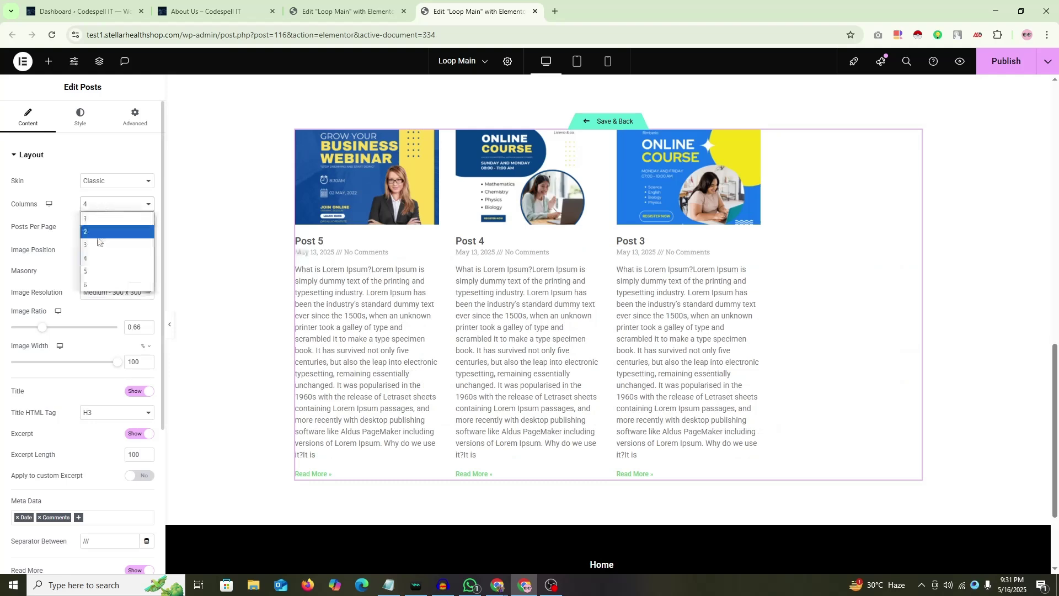
pyautogui.click(95, 265)
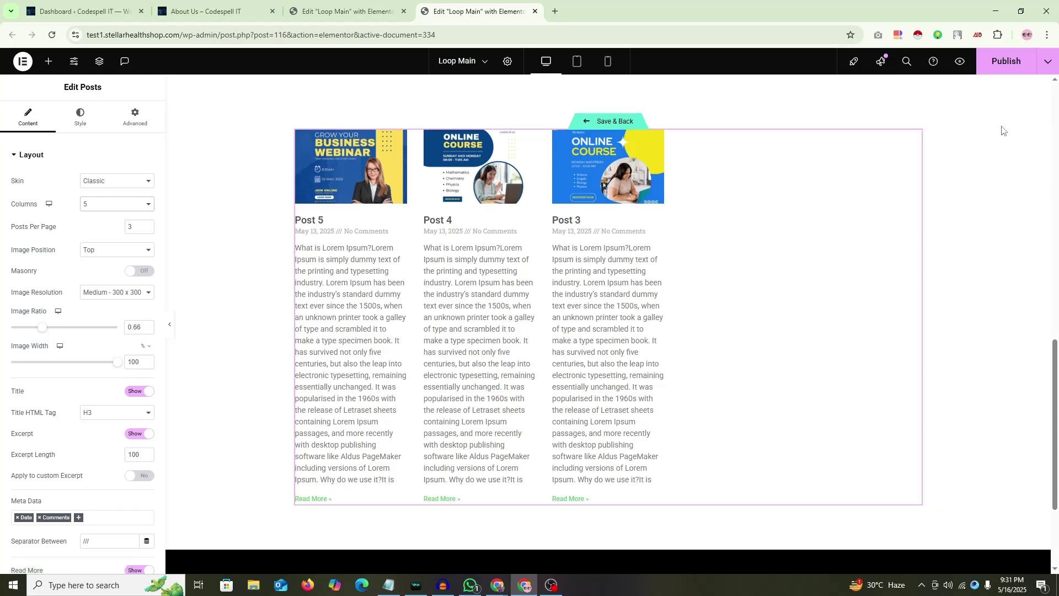
pyautogui.hotkey('ctrl', 's')
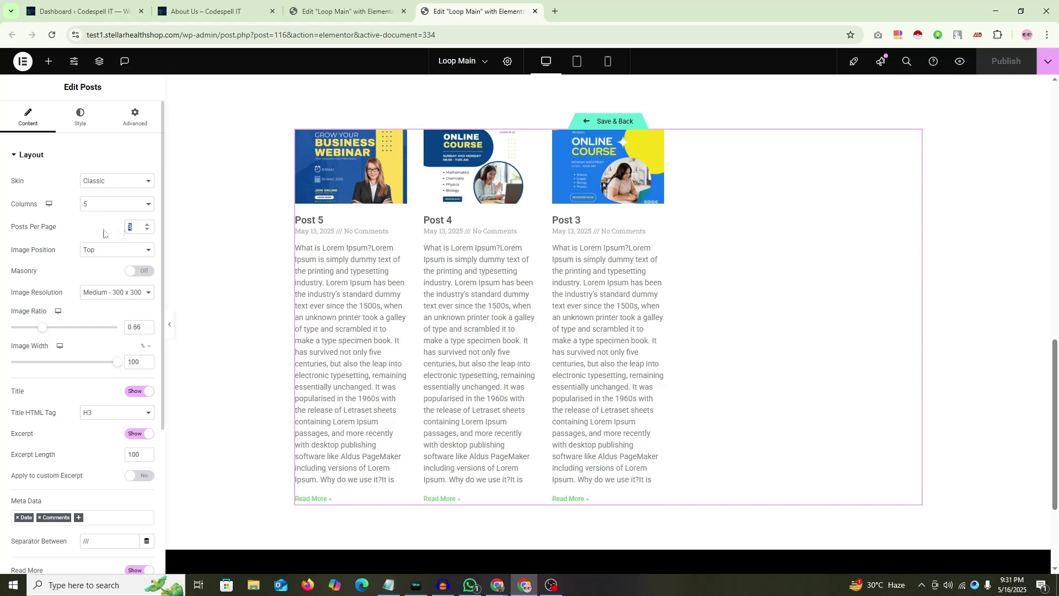
pyautogui.write('4')
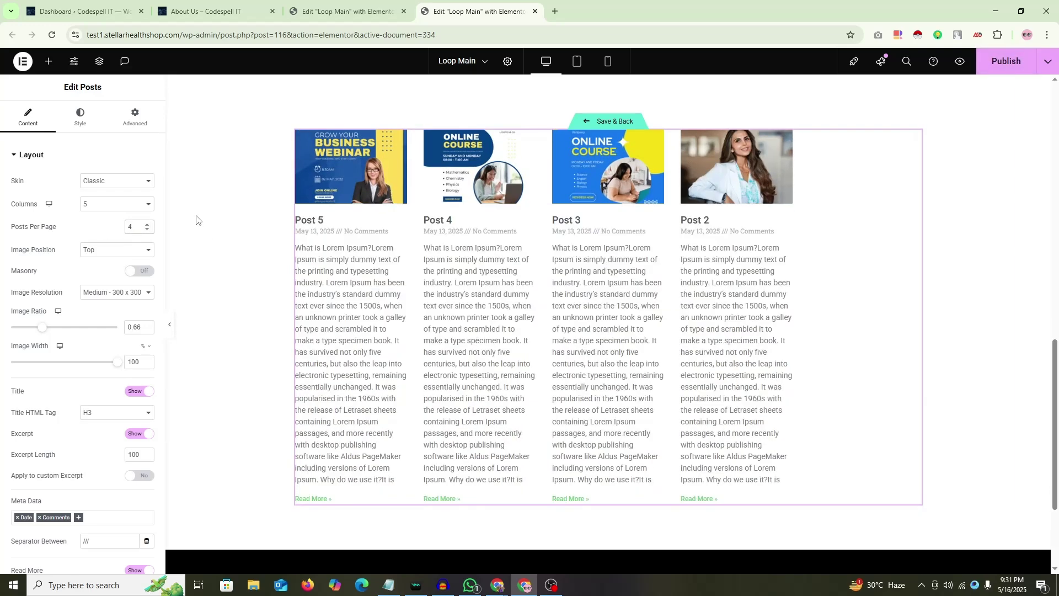
pyautogui.press('BackSpace')
pyautogui.write('5')
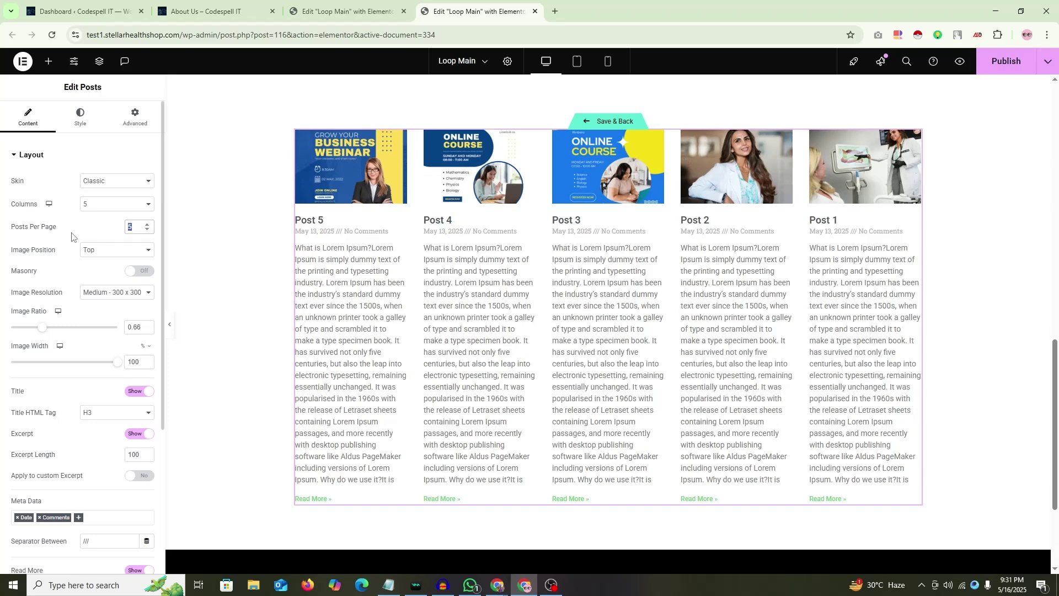
pyautogui.write('1')
pyautogui.click(116, 204)
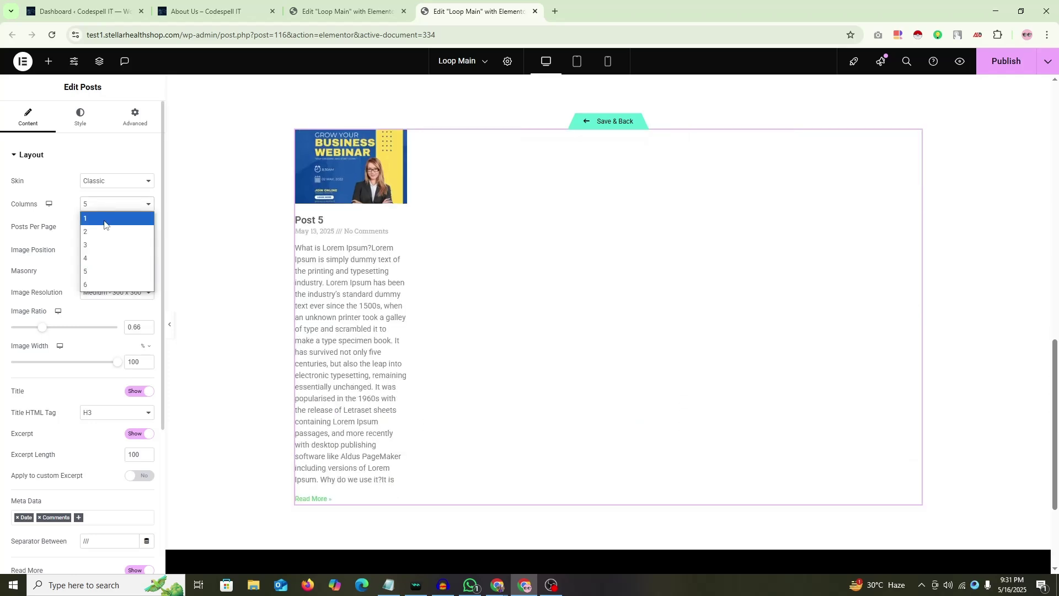
pyautogui.click(91, 213)
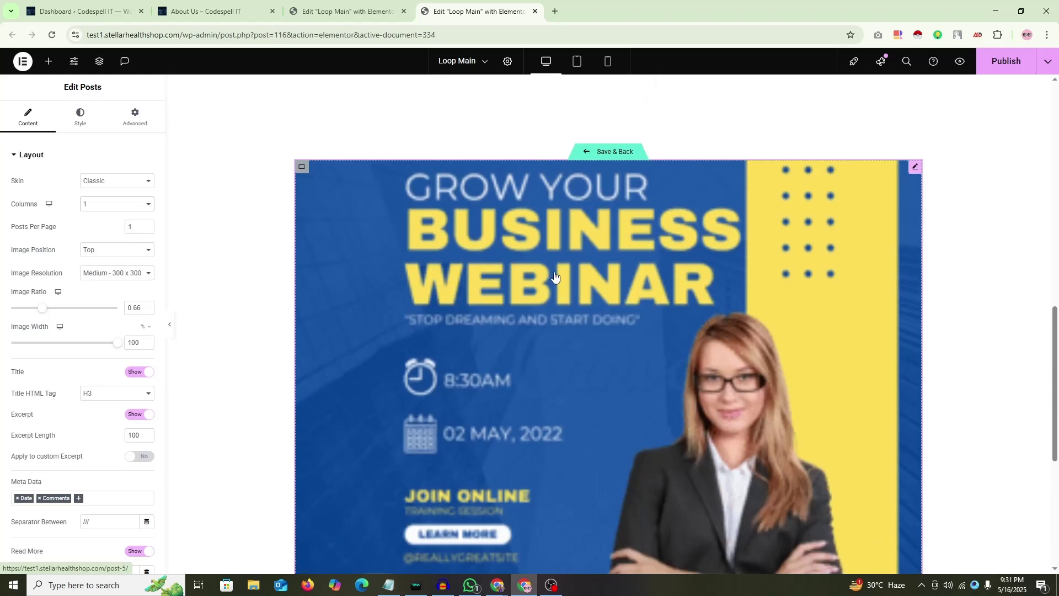
pyautogui.click(111, 204)
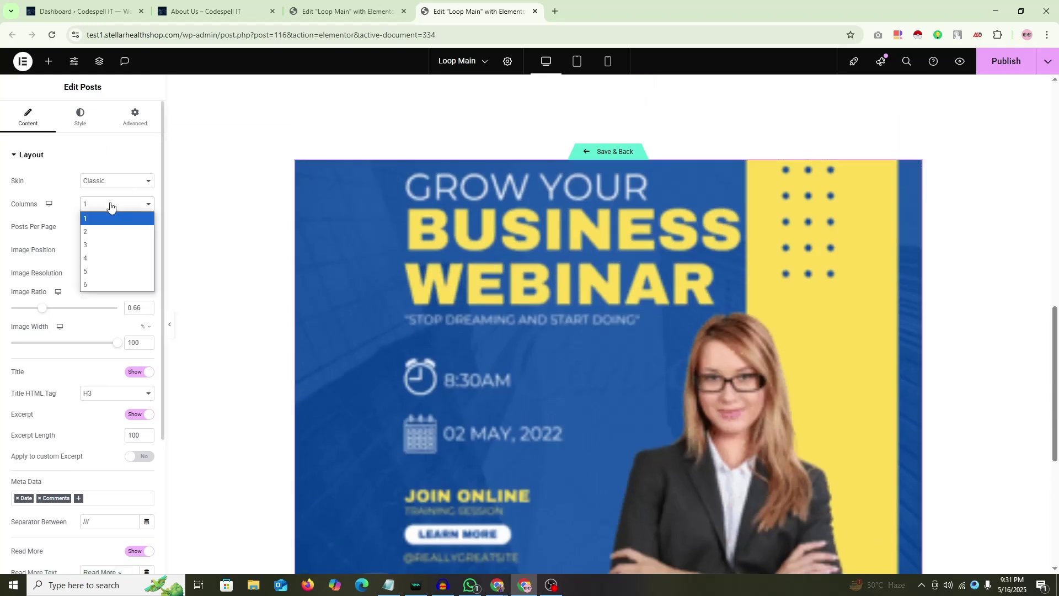
pyautogui.click(99, 244)
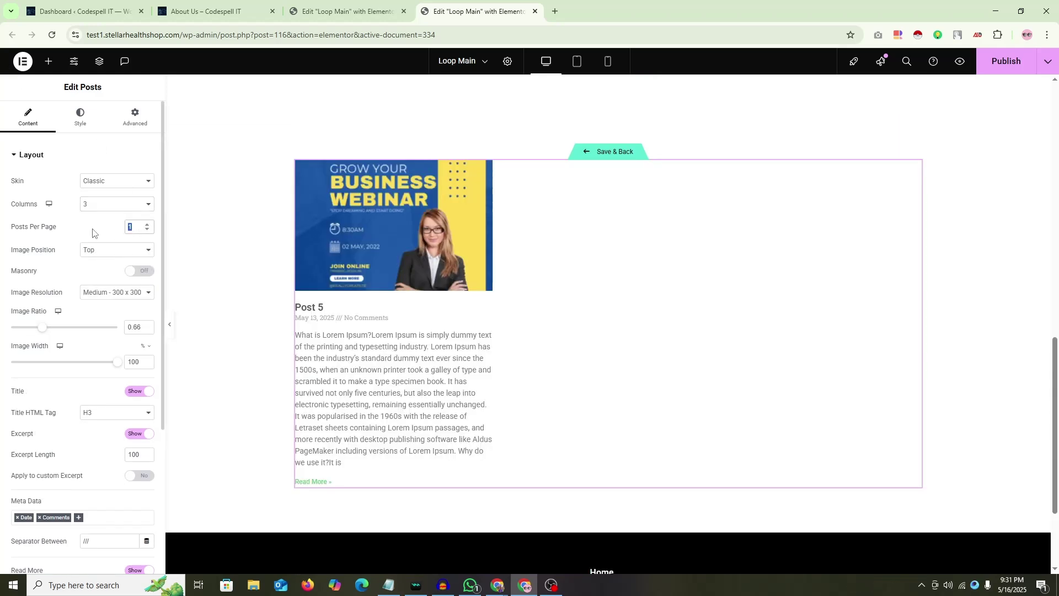
pyautogui.write('3')
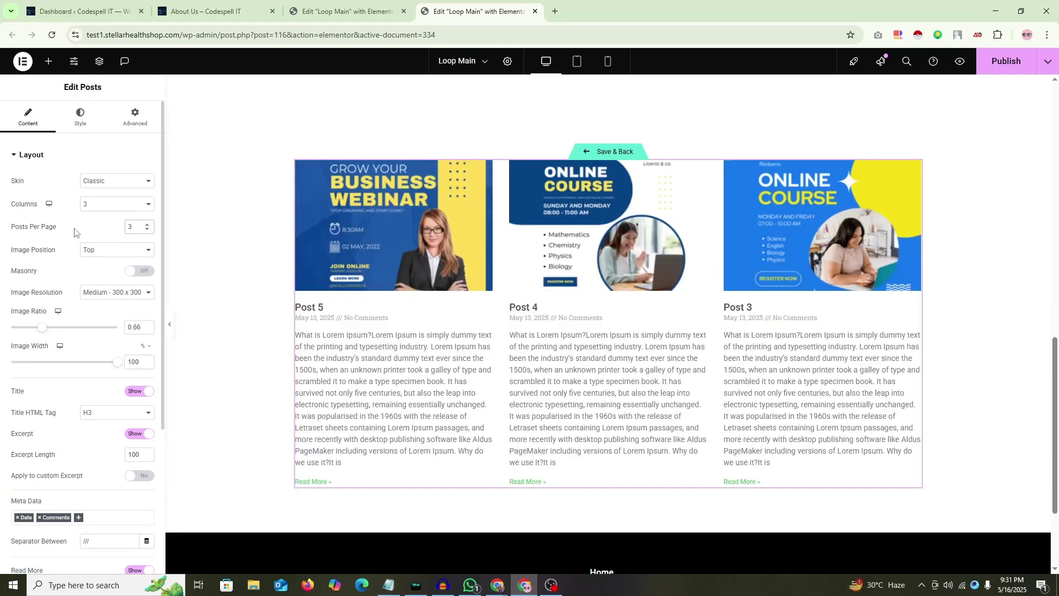
pyautogui.click(348, 11)
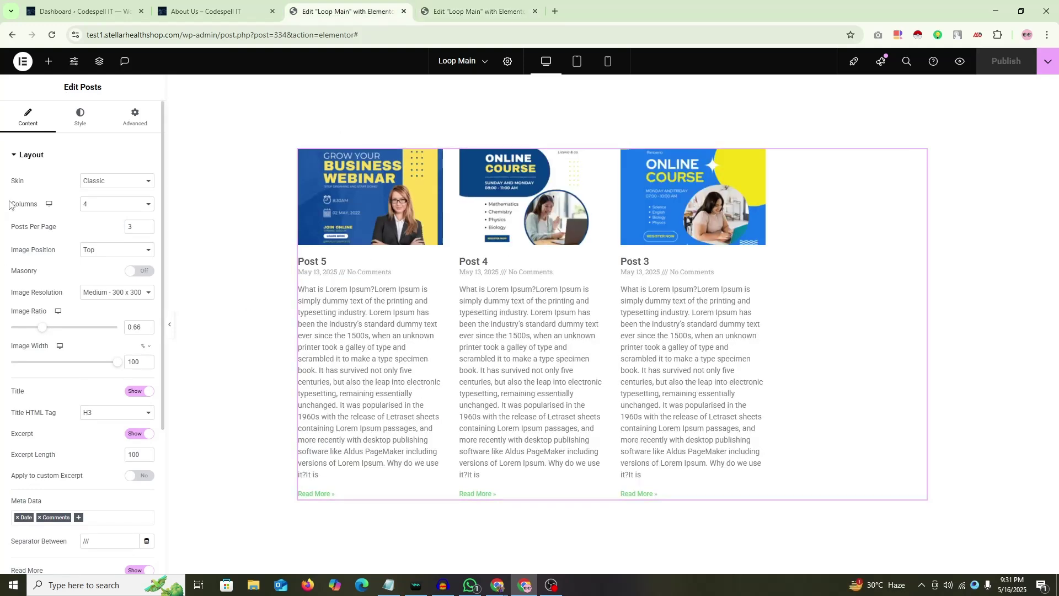
pyautogui.hotkey('ctrl', 'Tab')
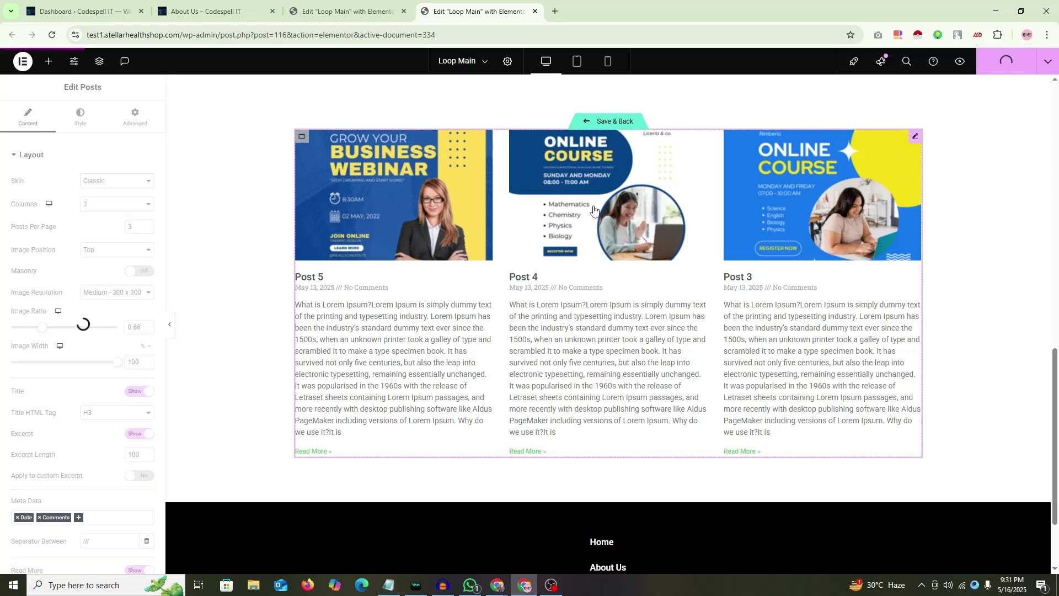
# Step: Save the in-place Loop Main template and glance between the Loop Main and About Us editors
pyautogui.click(614, 122)
pyautogui.hotkey('ctrl', 'shift', 'Tab')
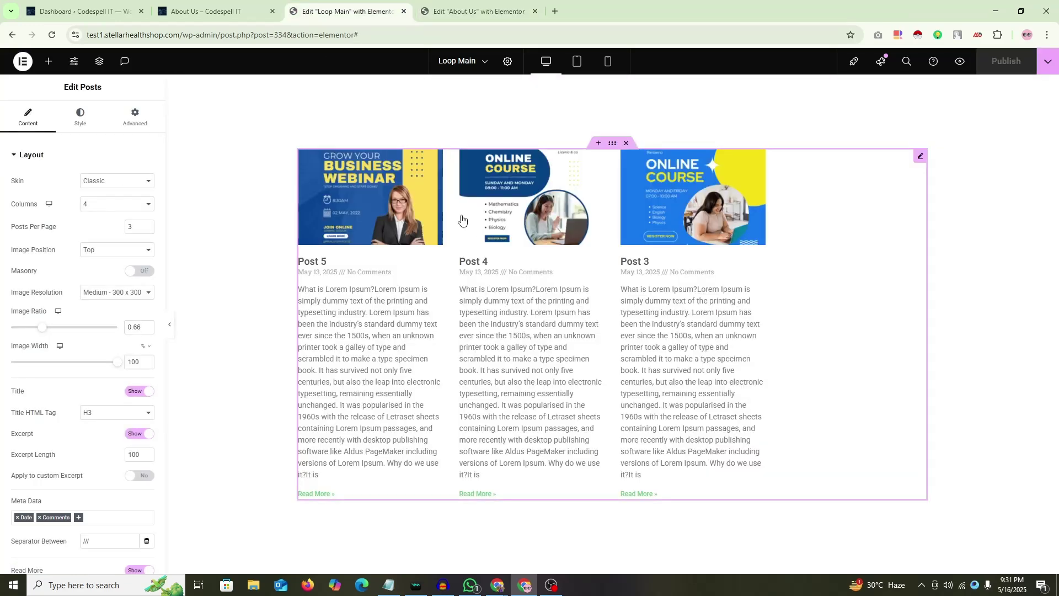
pyautogui.hotkey('ctrl', 'Tab')
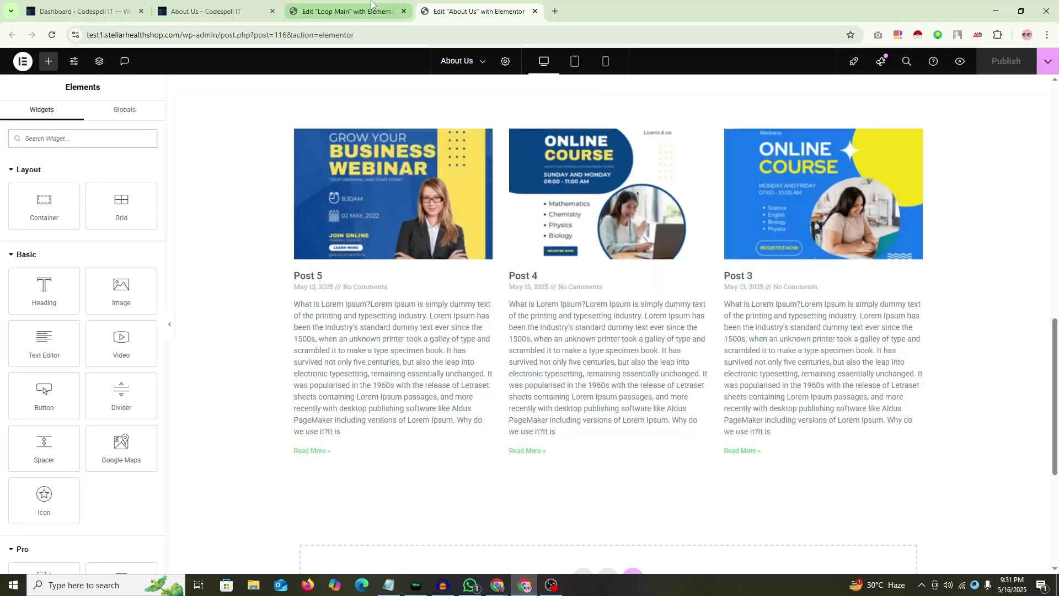
pyautogui.hotkey('ctrl', 'shift', 'Tab')
# Step: Close the old About Us editor and reopen the About Us page in Elementor
pyautogui.click(534, 11)
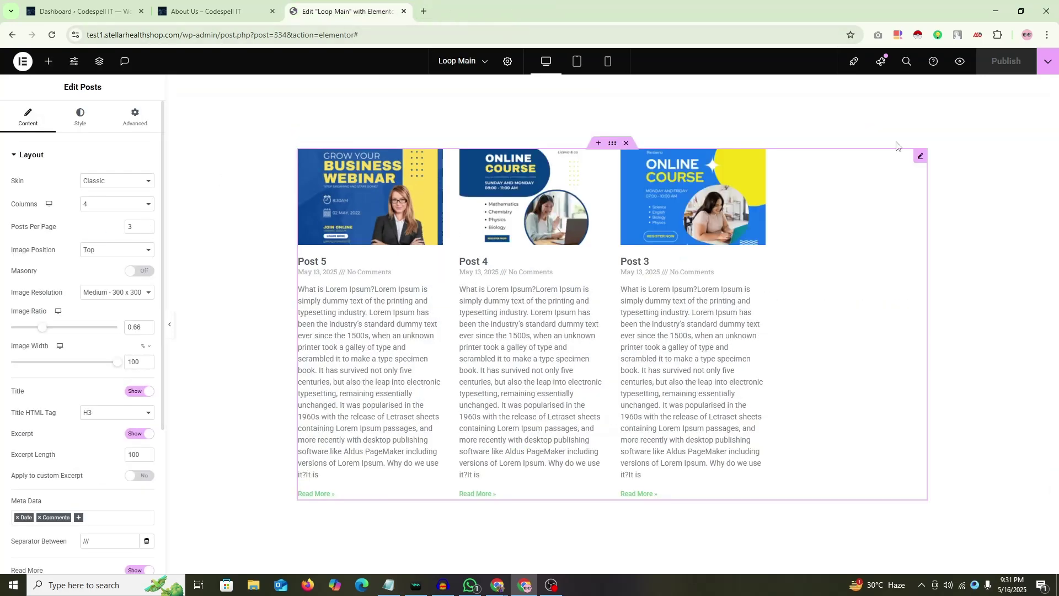
pyautogui.click(201, 11)
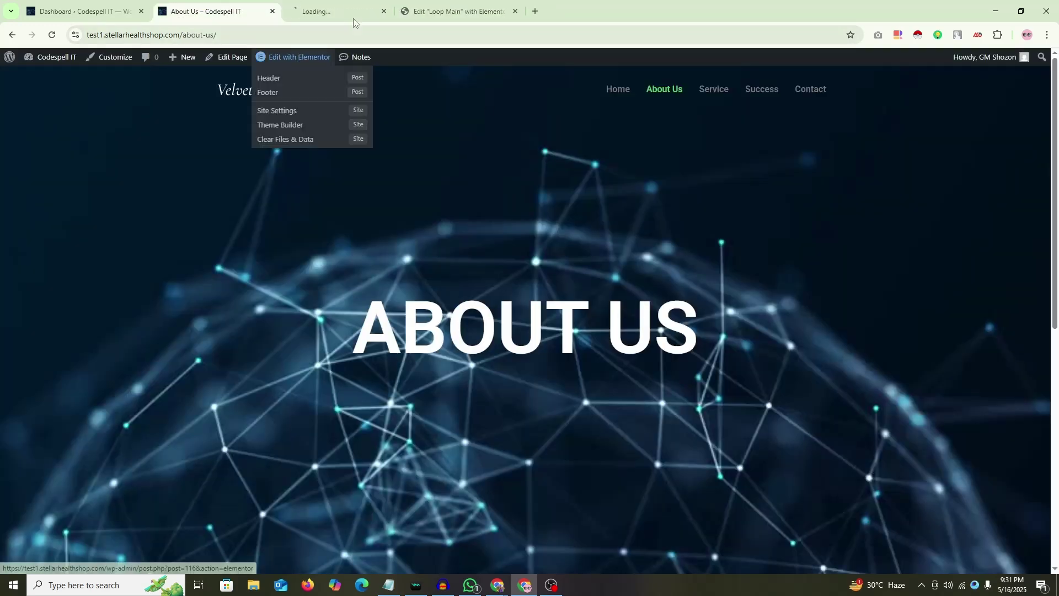
pyautogui.click(301, 59)
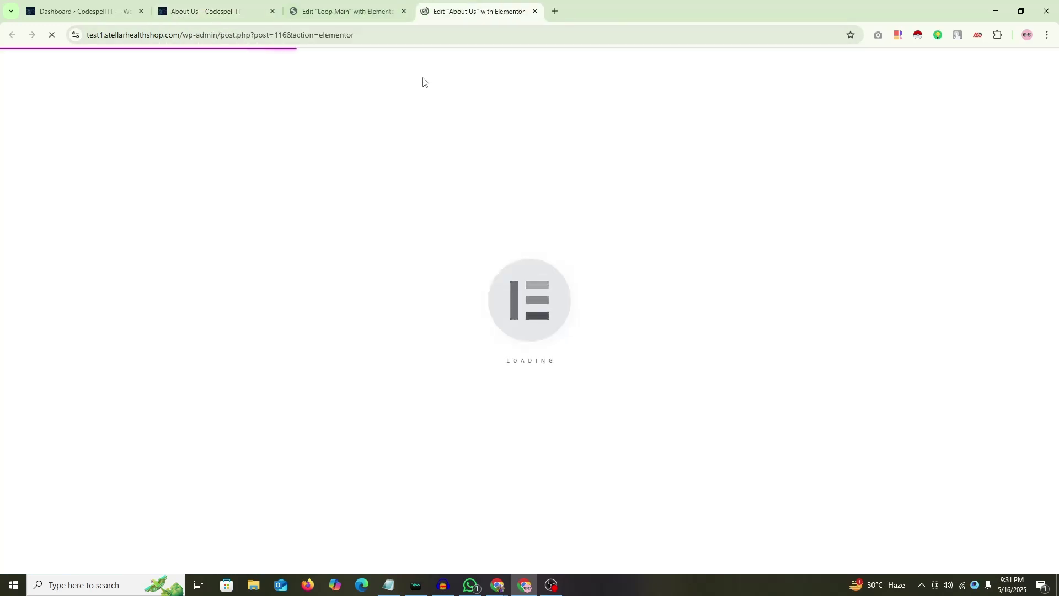
pyautogui.hotkey('ctrl', 'shift', 'Tab')
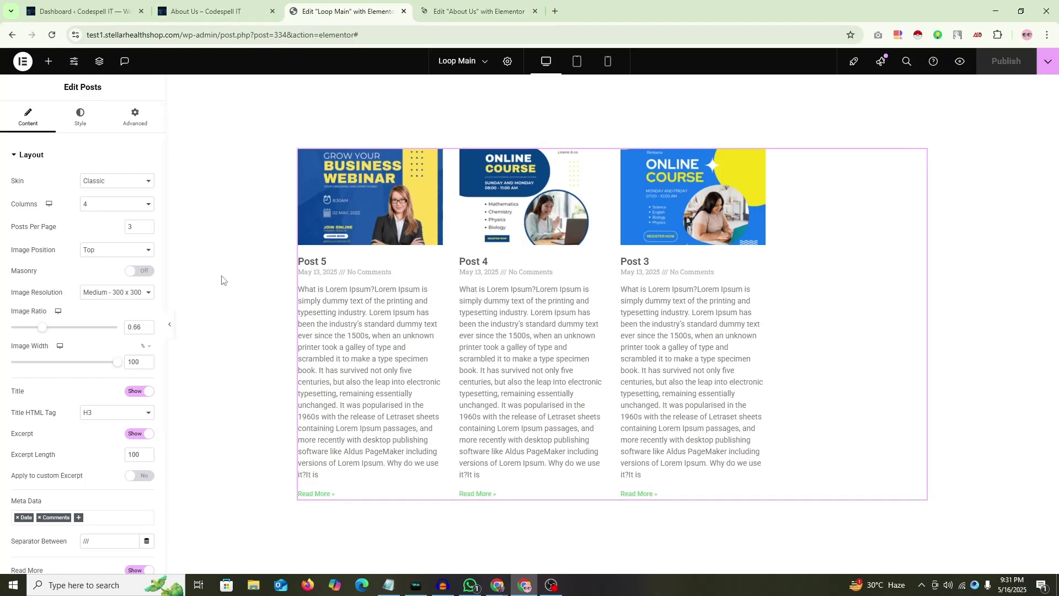
pyautogui.hotkey('ctrl', 'Tab')
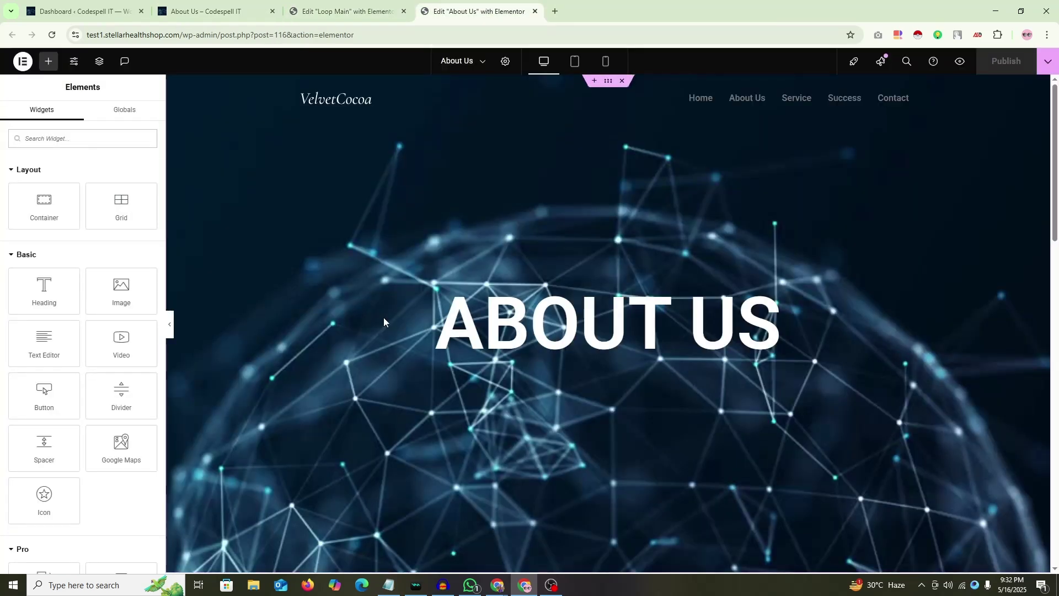
# Step: Select the Loop Grid via the container's Structure view, showing Loop Main with 1 column, 1 item per page
pyautogui.scroll(-15, 385, 323)
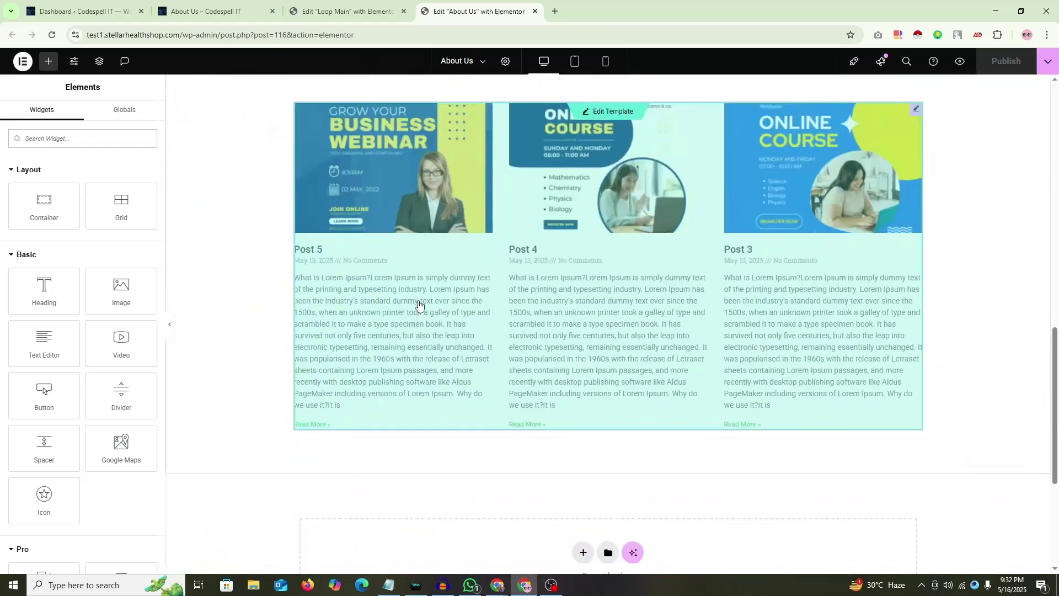
pyautogui.scroll(1, 664, 238)
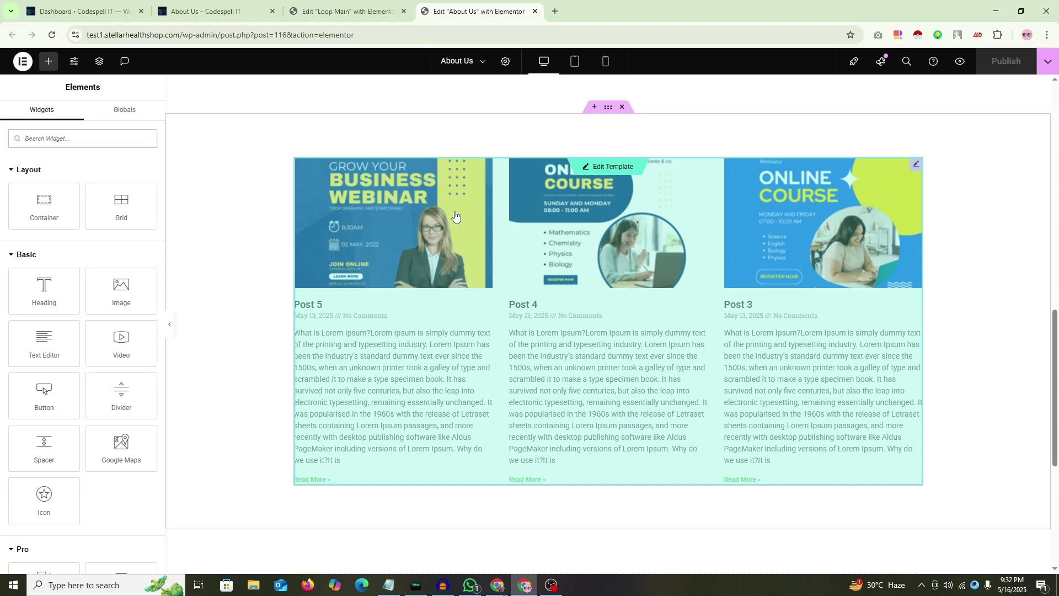
pyautogui.rightClick(946, 210)
pyautogui.click(950, 473)
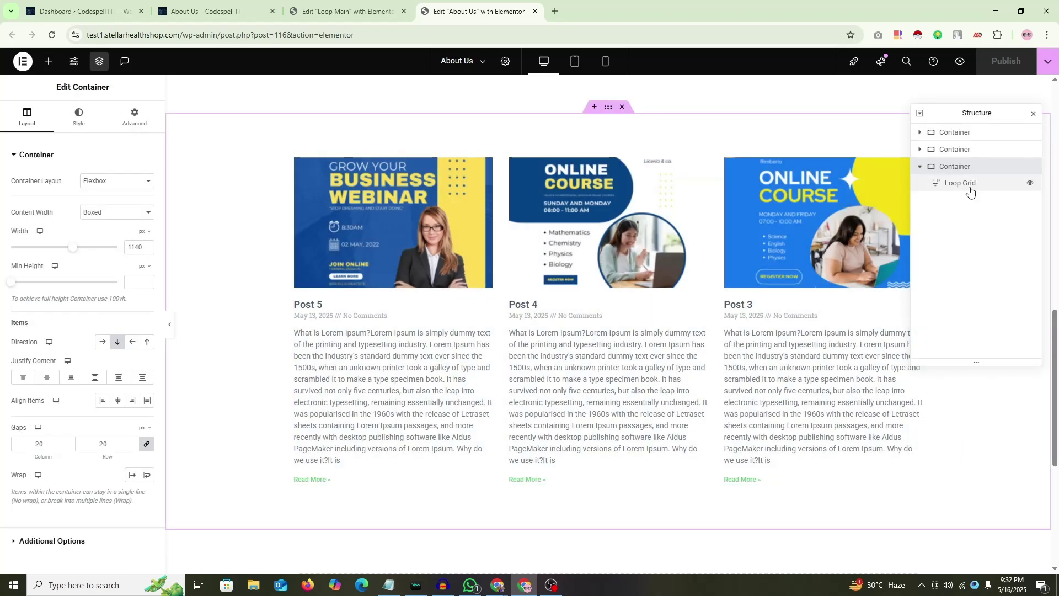
pyautogui.click(970, 189)
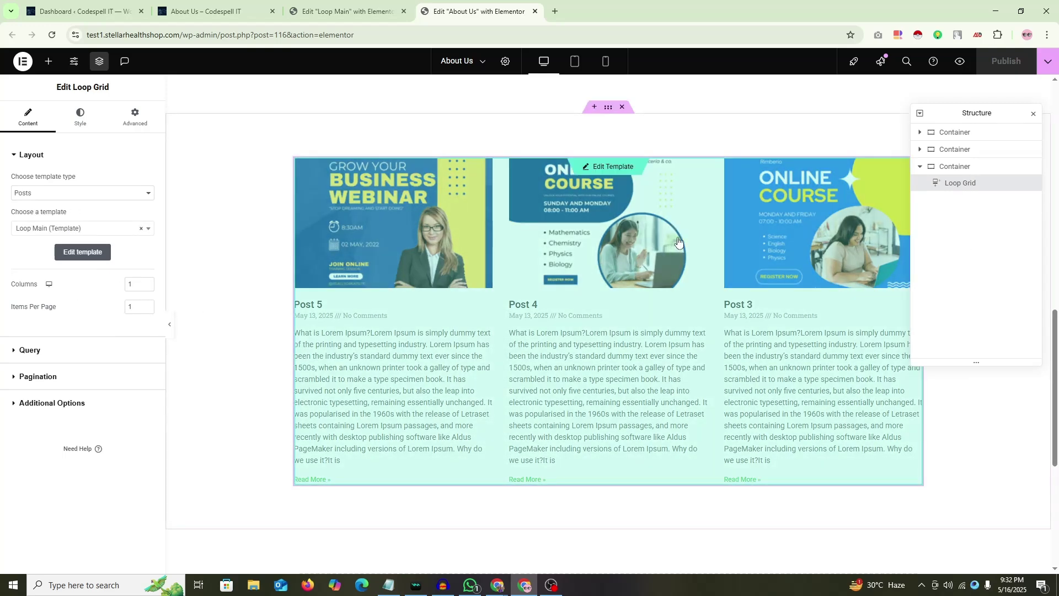
pyautogui.click(1036, 115)
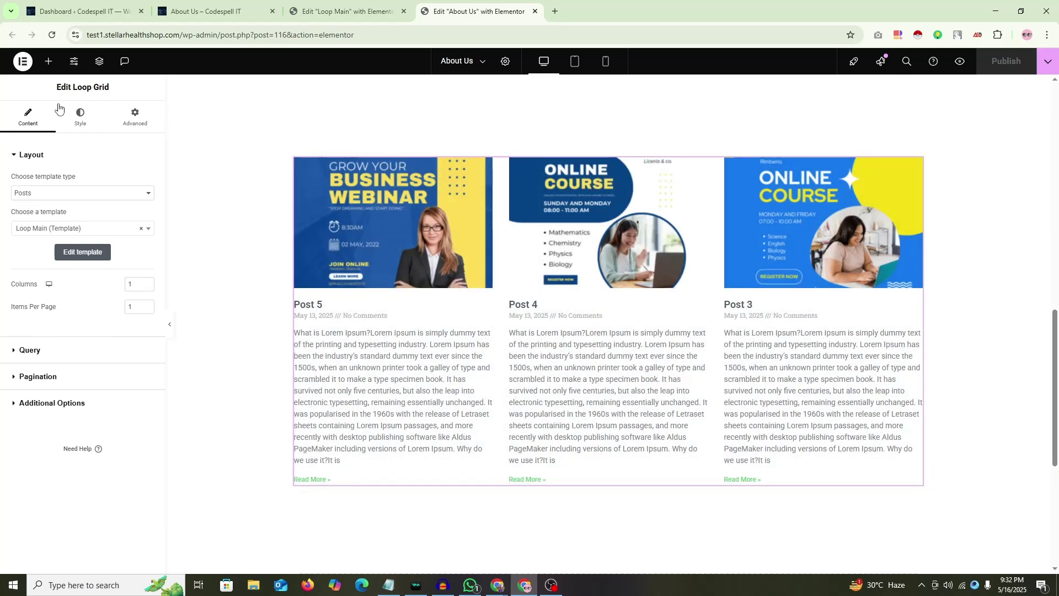
# Step: Reselect the About Us Loop Grid through the container's Structure navigator
pyautogui.rightClick(329, 117)
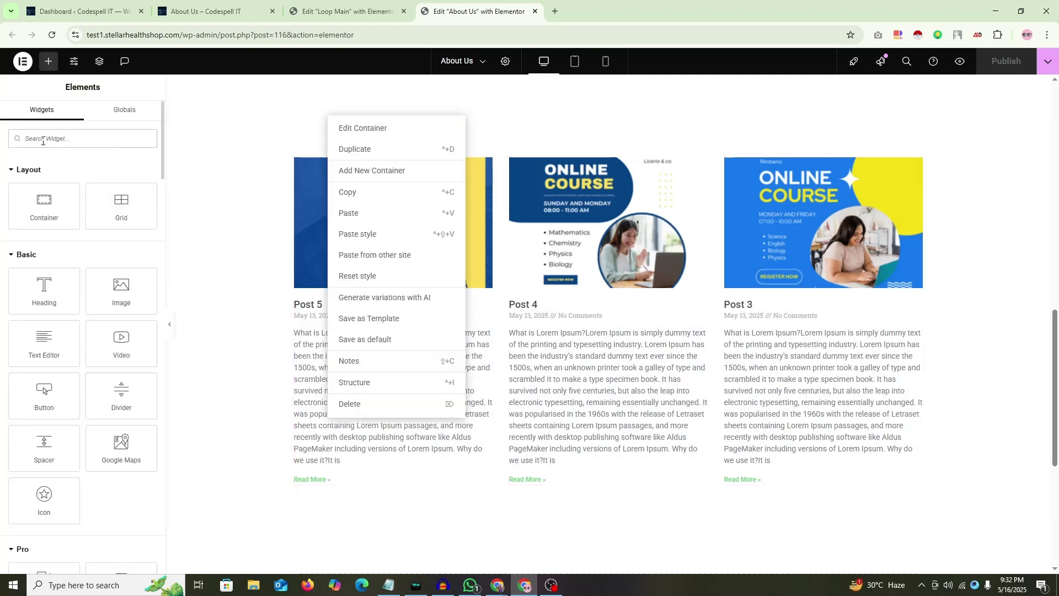
pyautogui.scroll(-7, 44, 182)
pyautogui.click(232, 181)
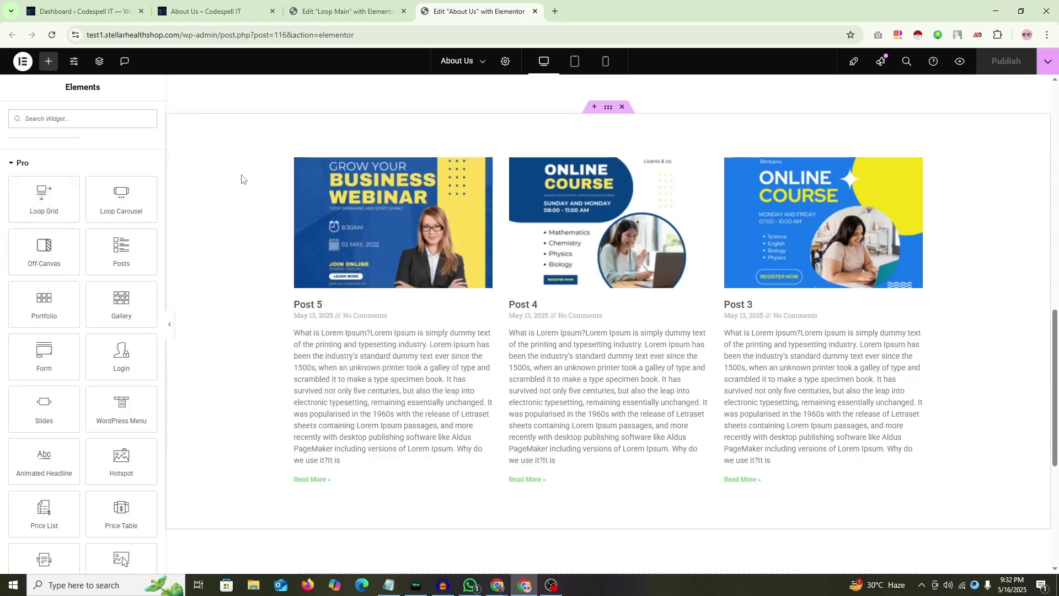
pyautogui.rightClick(937, 133)
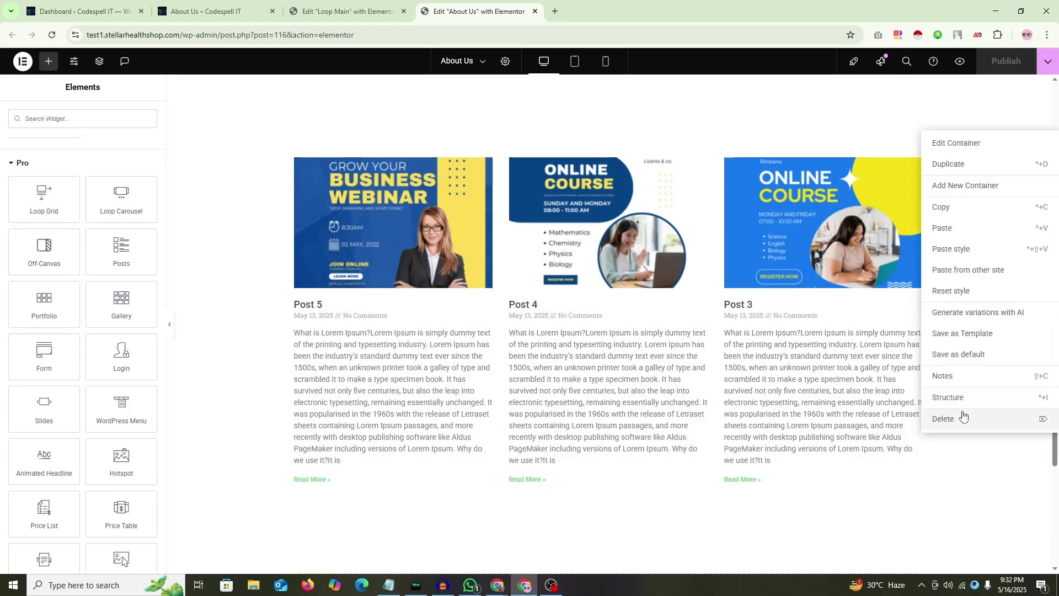
pyautogui.click(973, 402)
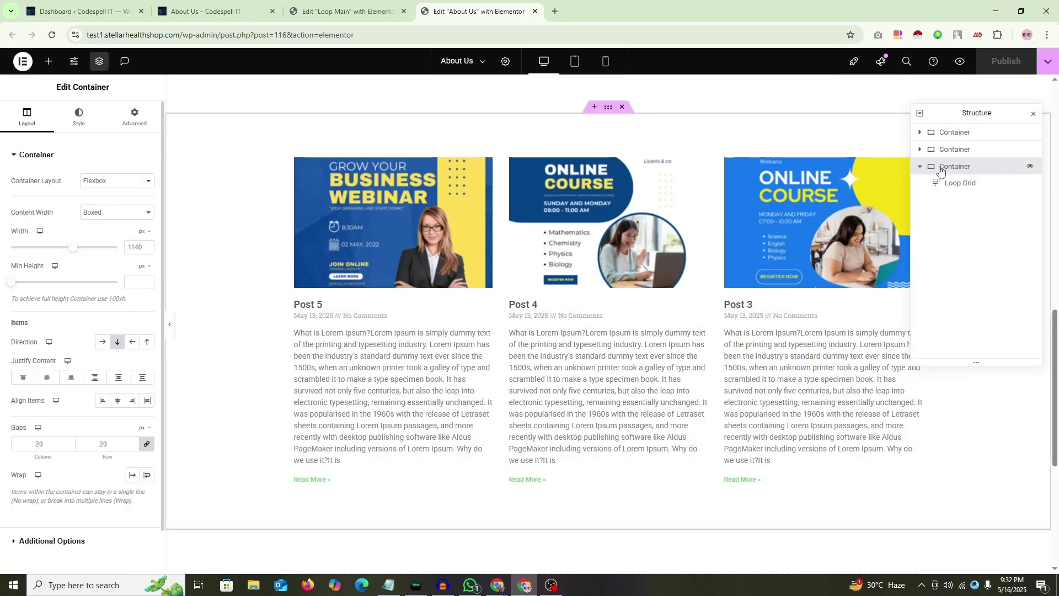
pyautogui.click(959, 184)
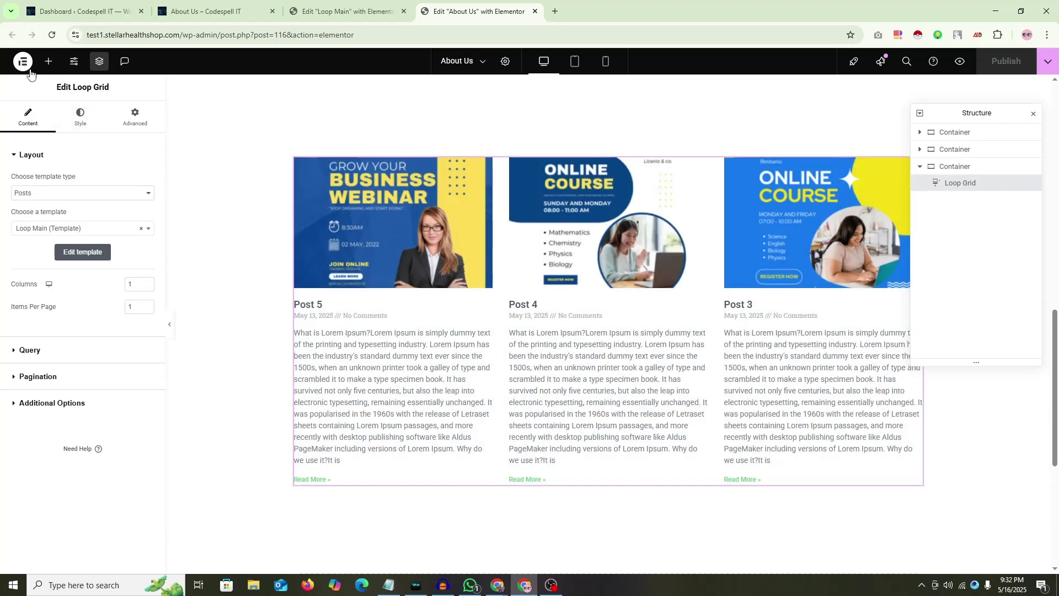
pyautogui.moveTo(106, 87); pyautogui.dragTo(56, 88)
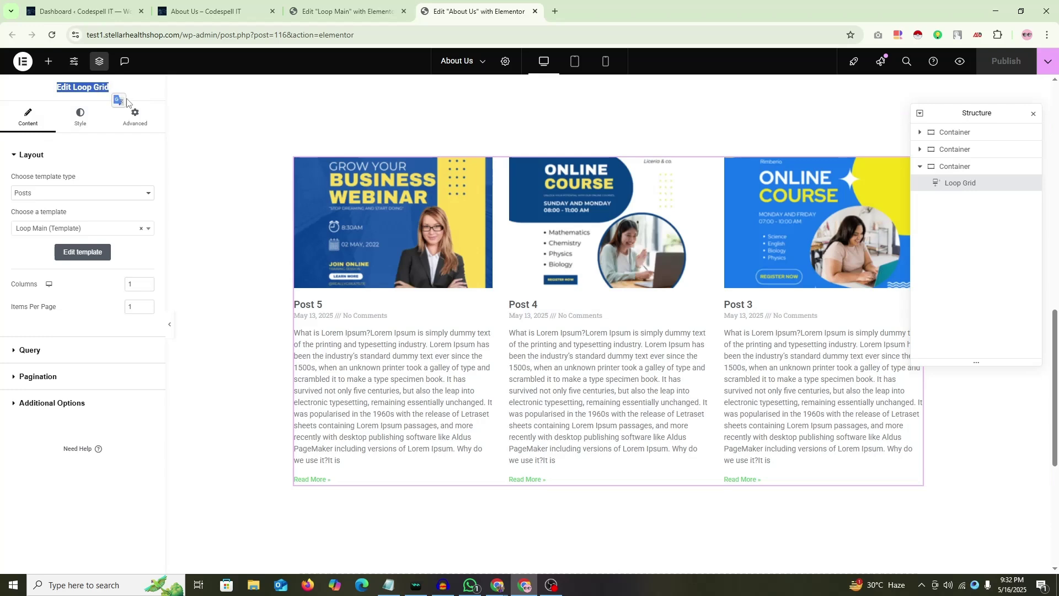
pyautogui.click(1033, 116)
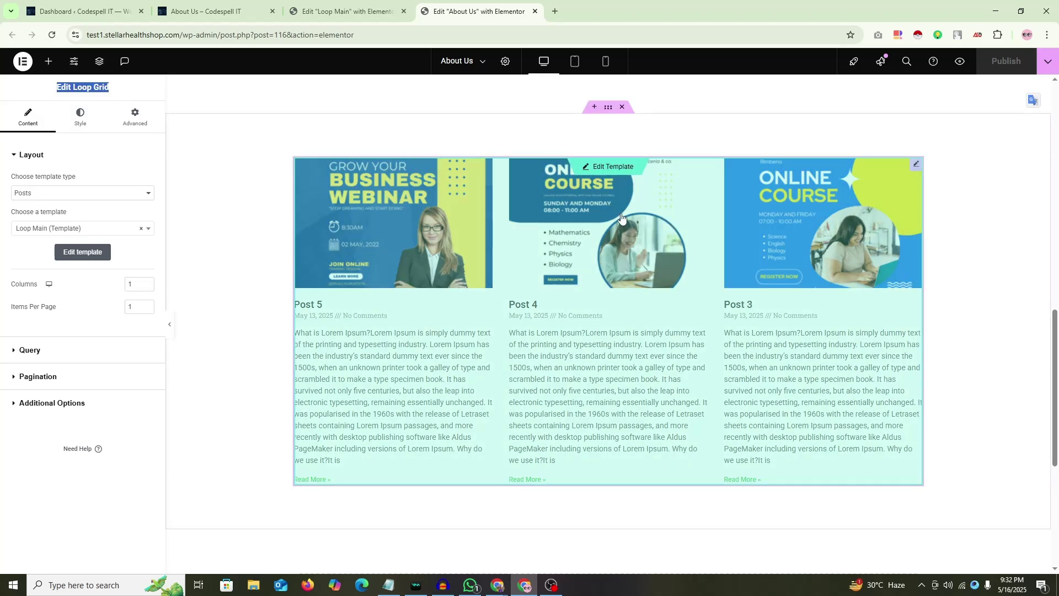
# Step: Check the Loop Main tab, then double-click the grid to edit the template in place
pyautogui.click(610, 175)
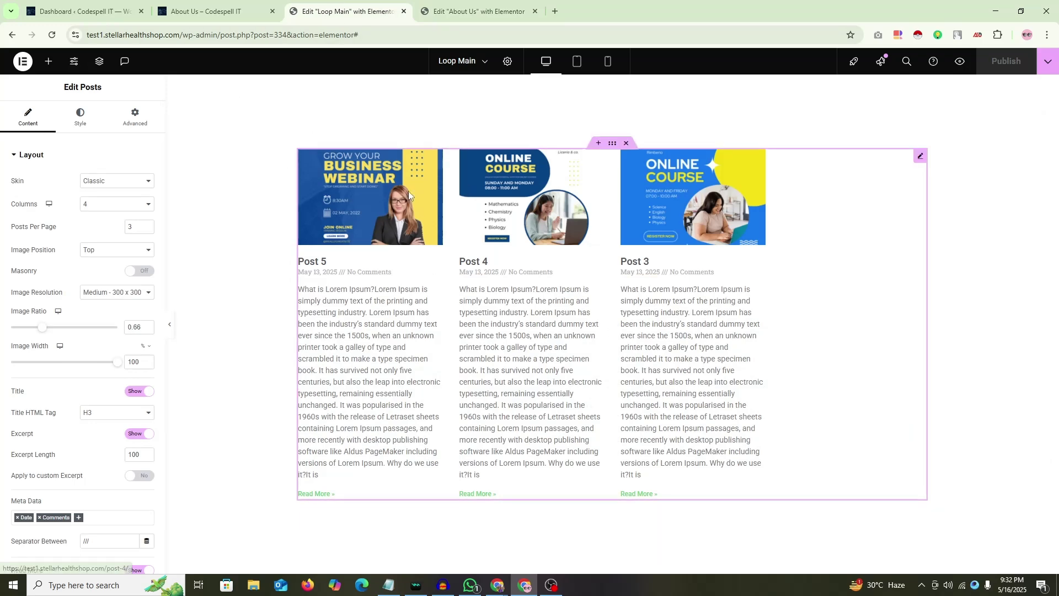
pyautogui.click(474, 11)
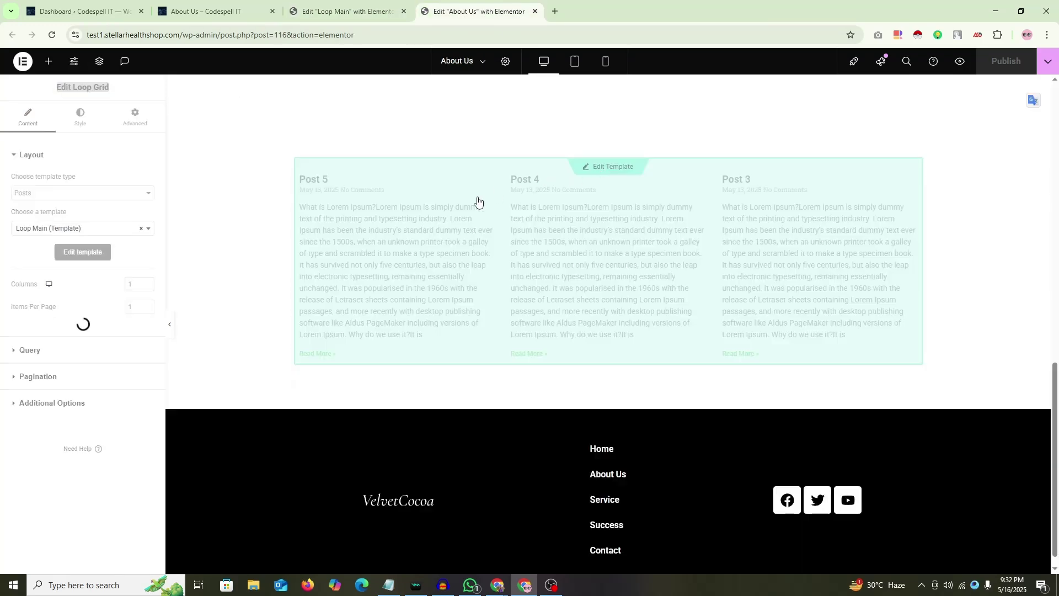
pyautogui.doubleClick(538, 271)
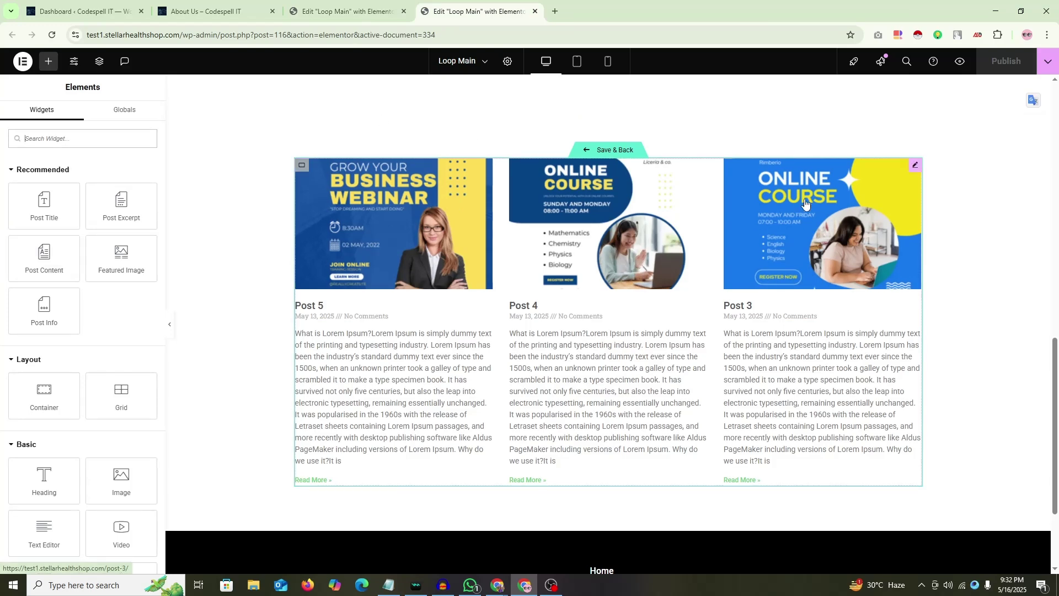
# Step: Set the in-place Posts widget to 4 columns and publish the Loop Main template
pyautogui.click(914, 167)
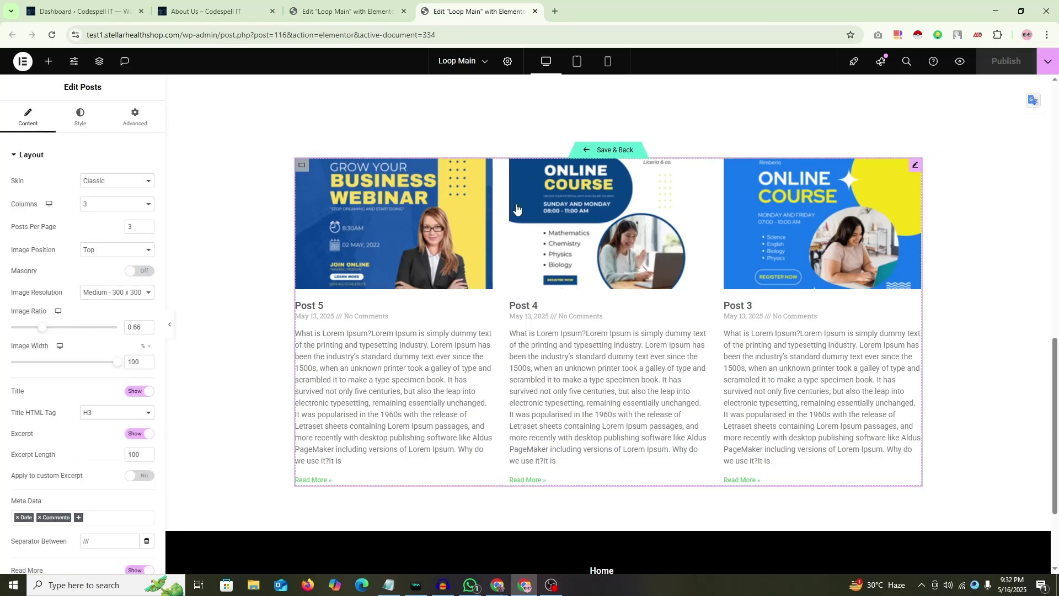
pyautogui.click(342, 11)
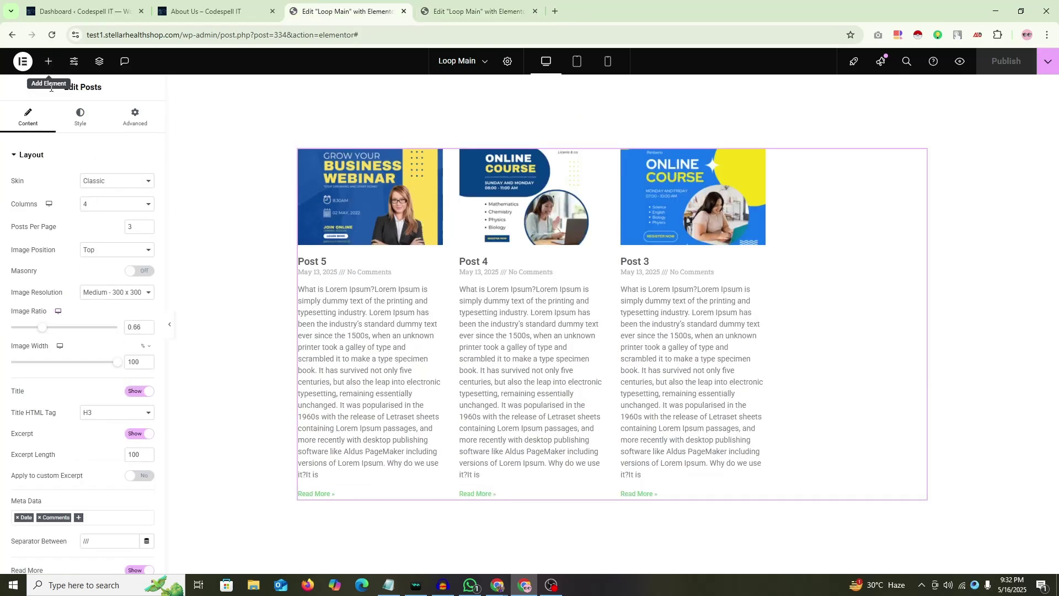
pyautogui.moveTo(51, 88); pyautogui.dragTo(113, 91)
pyautogui.hotkey('ctrl', 'Tab')
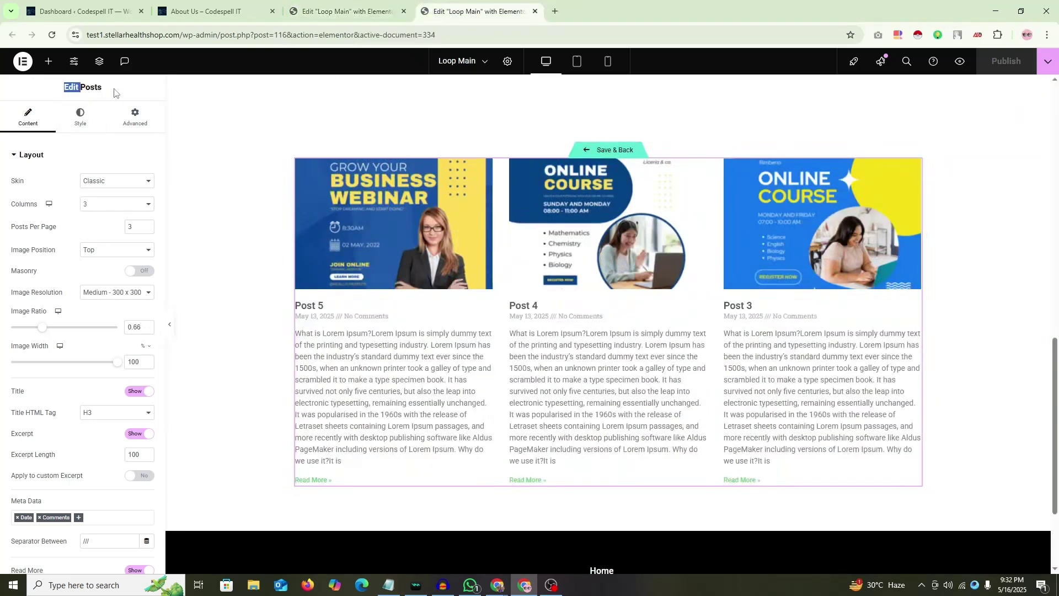
pyautogui.hotkey('ctrl', 'shift', 'Tab')
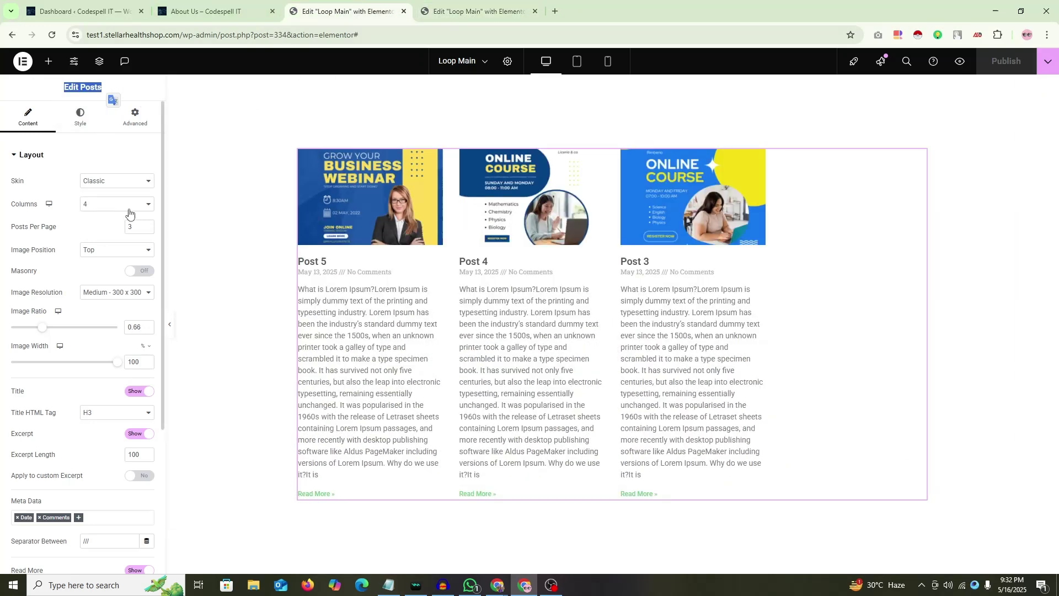
pyautogui.hotkey('ctrl', 'Tab')
pyautogui.click(102, 205)
pyautogui.click(103, 257)
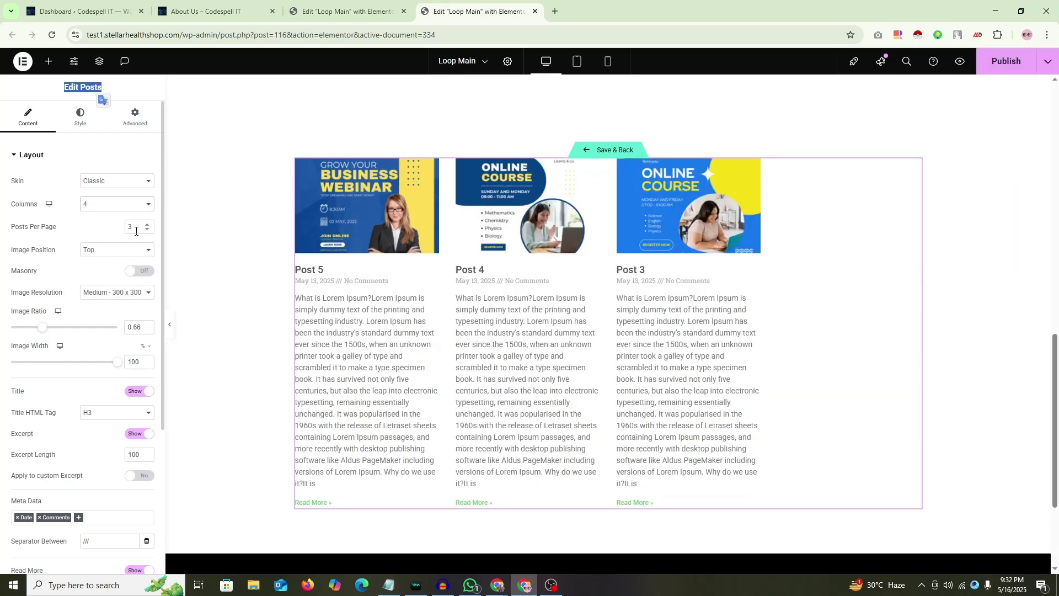
pyautogui.click(1006, 61)
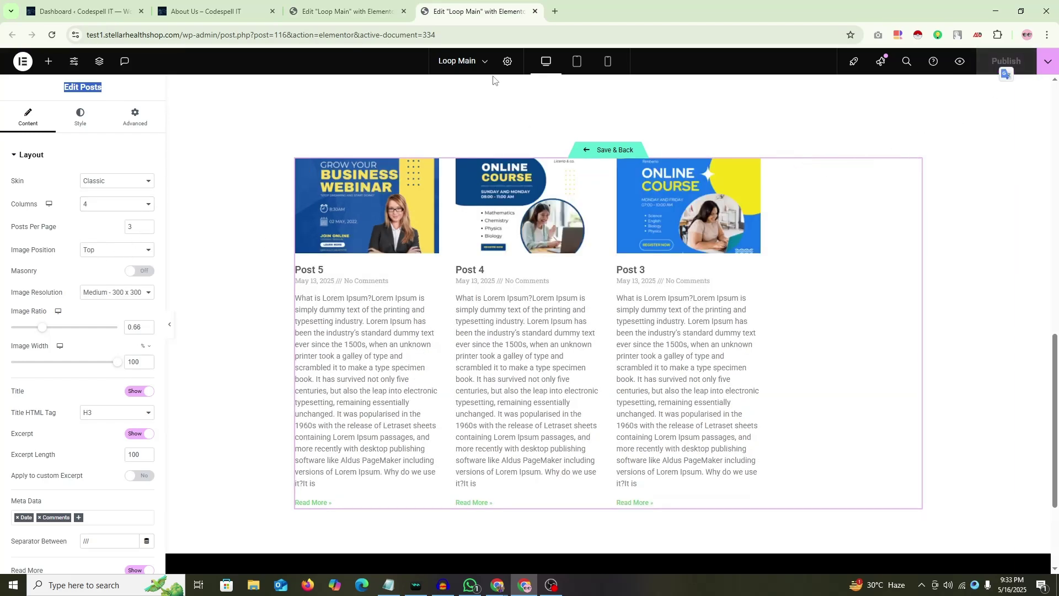
# Step: Close the extra Loop Main editor and reopen the About Us page editor in a new tab
pyautogui.click(535, 11)
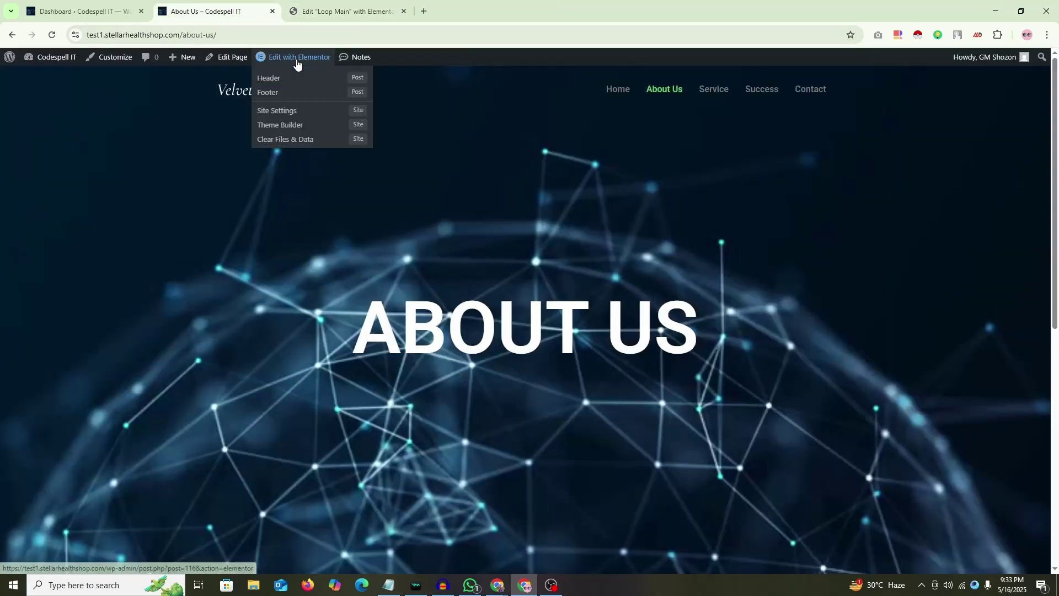
pyautogui.middleClick(294, 57)
pyautogui.moveTo(469, 11); pyautogui.dragTo(348, 11)
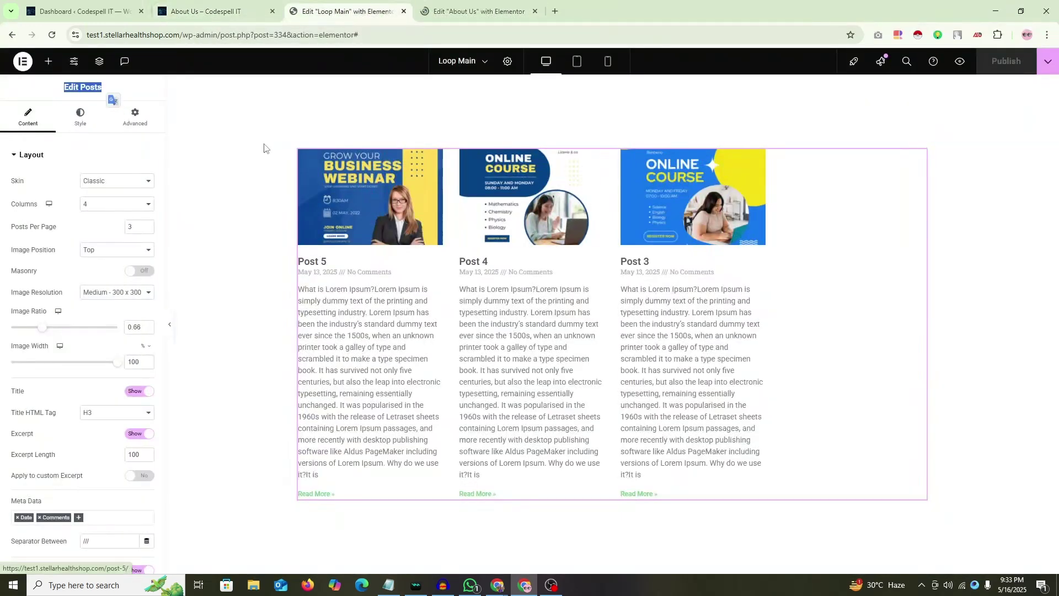
pyautogui.click(38, 170)
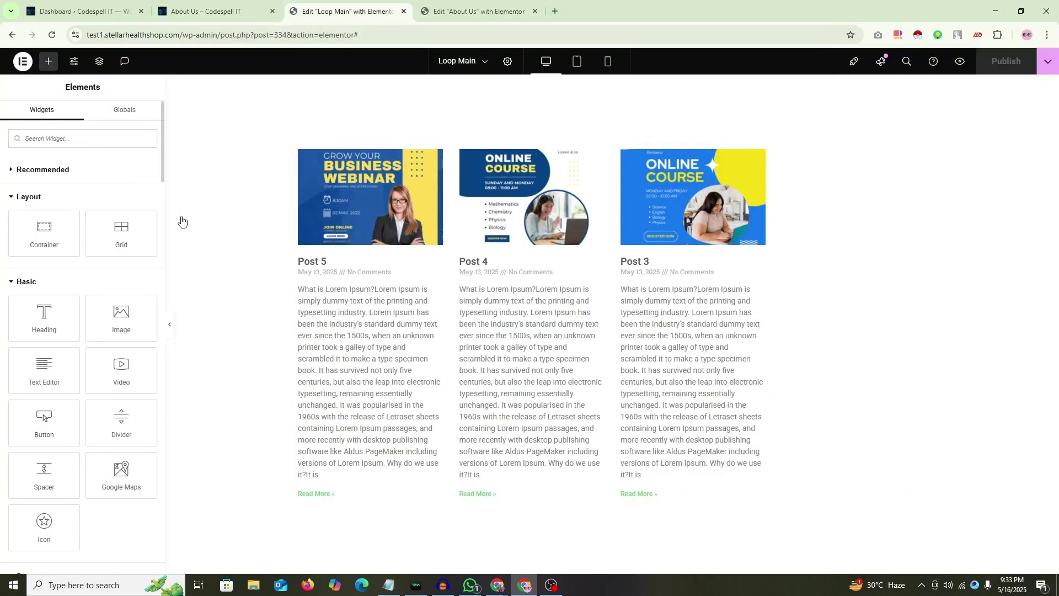
pyautogui.click(918, 156)
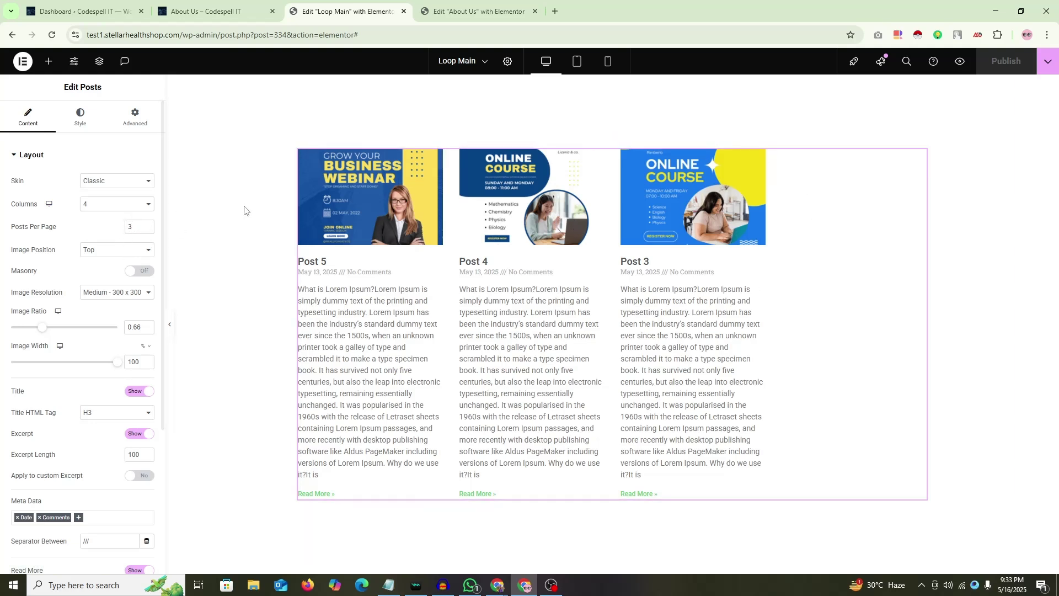
pyautogui.click(488, 11)
# Step: Select the Loop Grid inside the third container through the Structure navigator
pyautogui.scroll(-10, 483, 216)
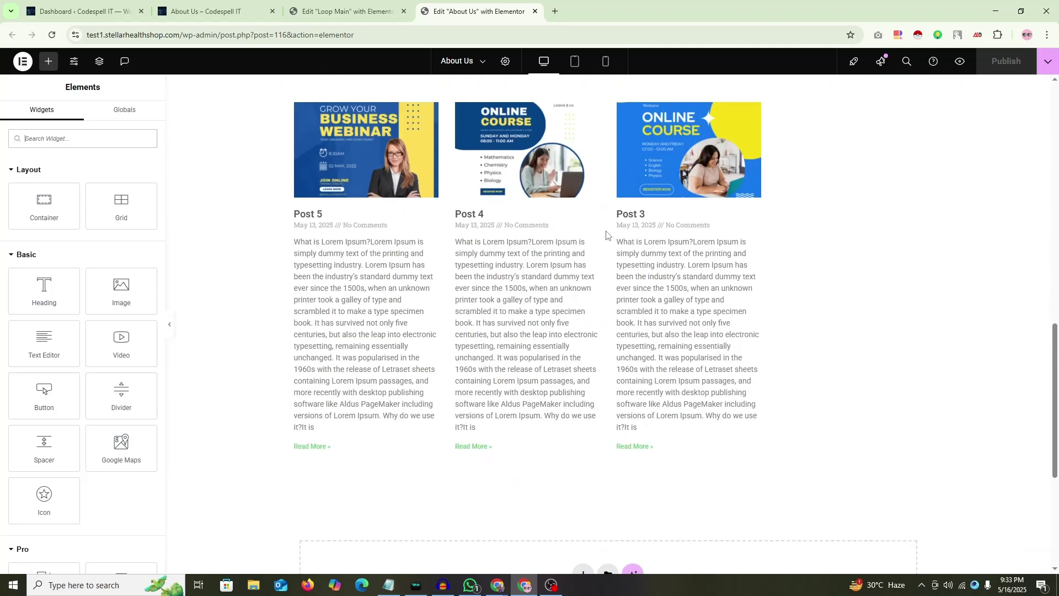
pyautogui.rightClick(988, 230)
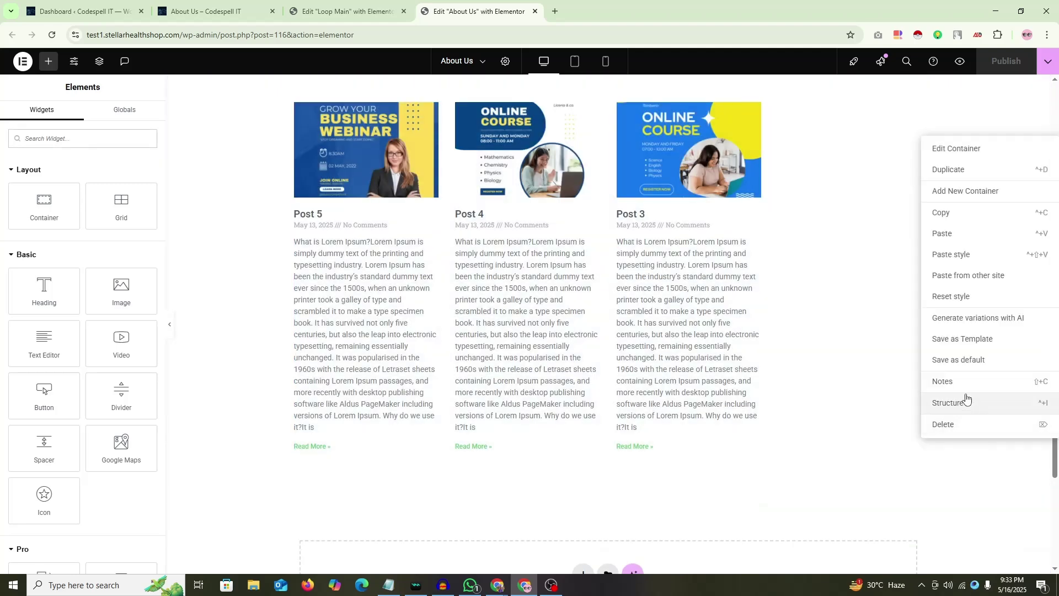
pyautogui.click(966, 399)
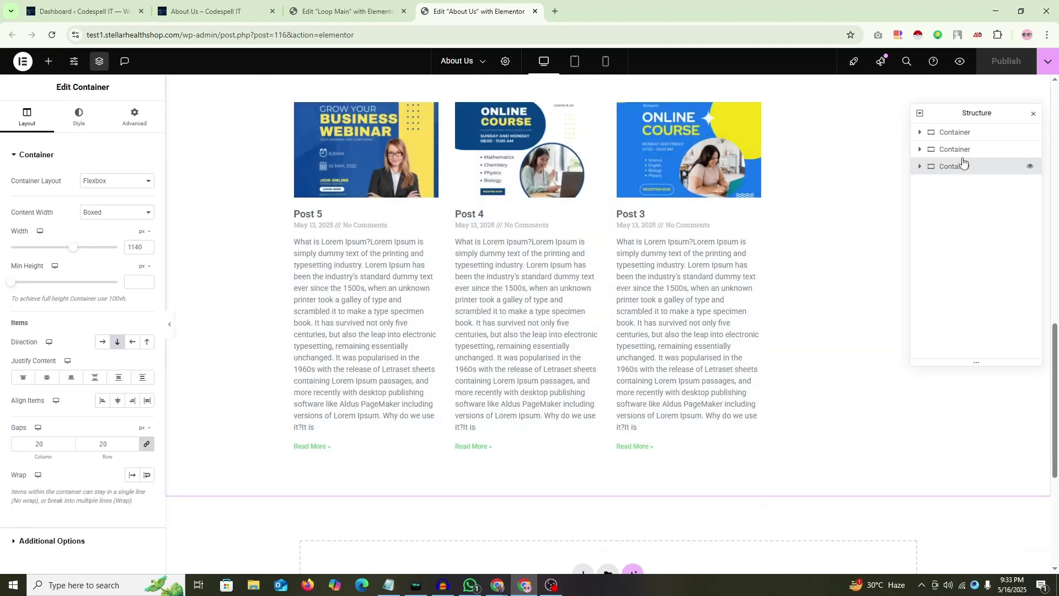
pyautogui.click(919, 166)
pyautogui.click(960, 183)
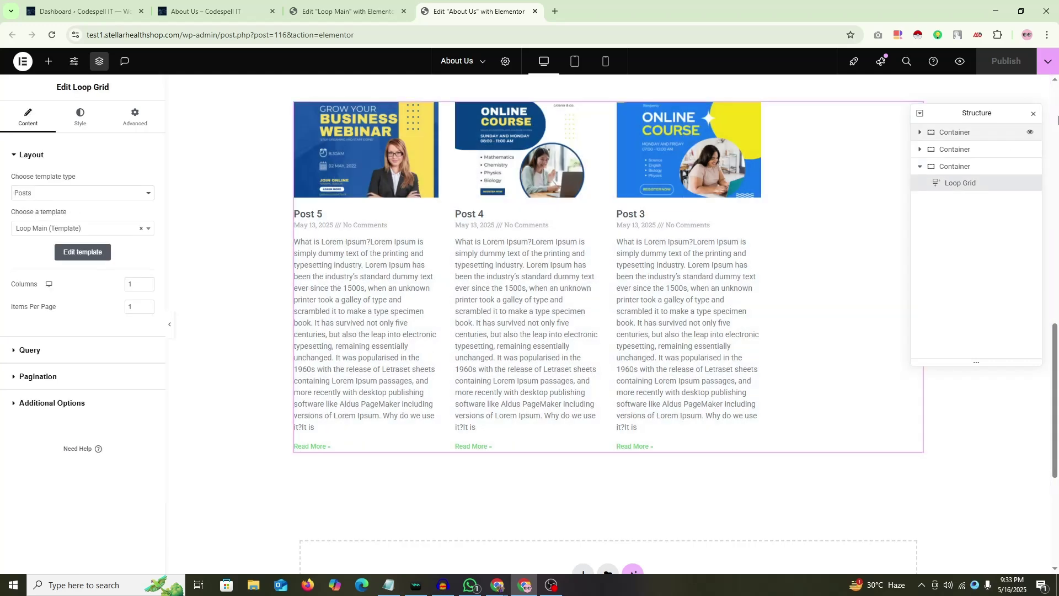
pyautogui.click(1033, 114)
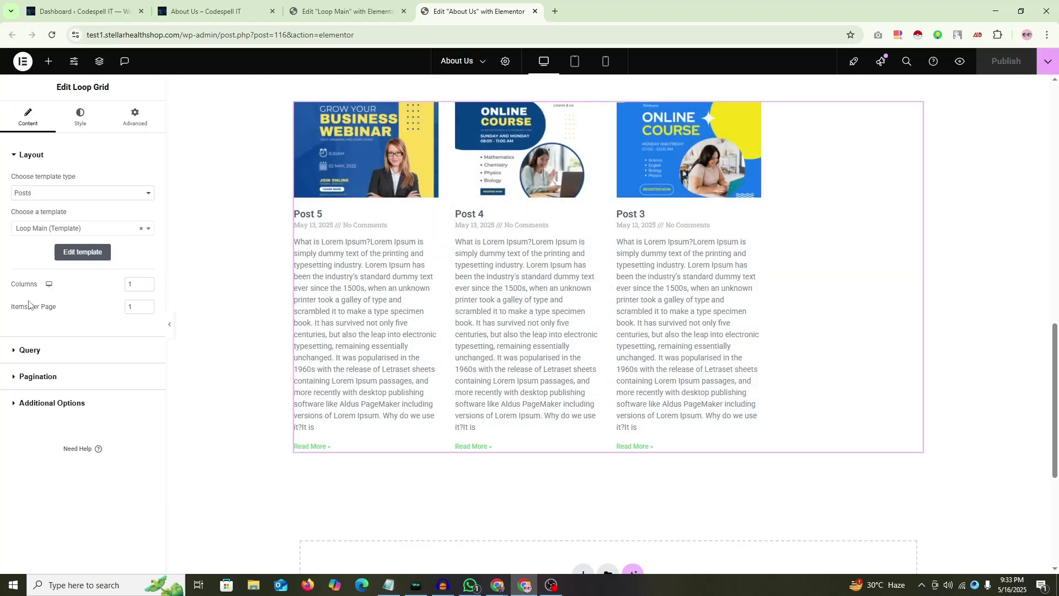
pyautogui.hotkey('ctrl', 'pageup')
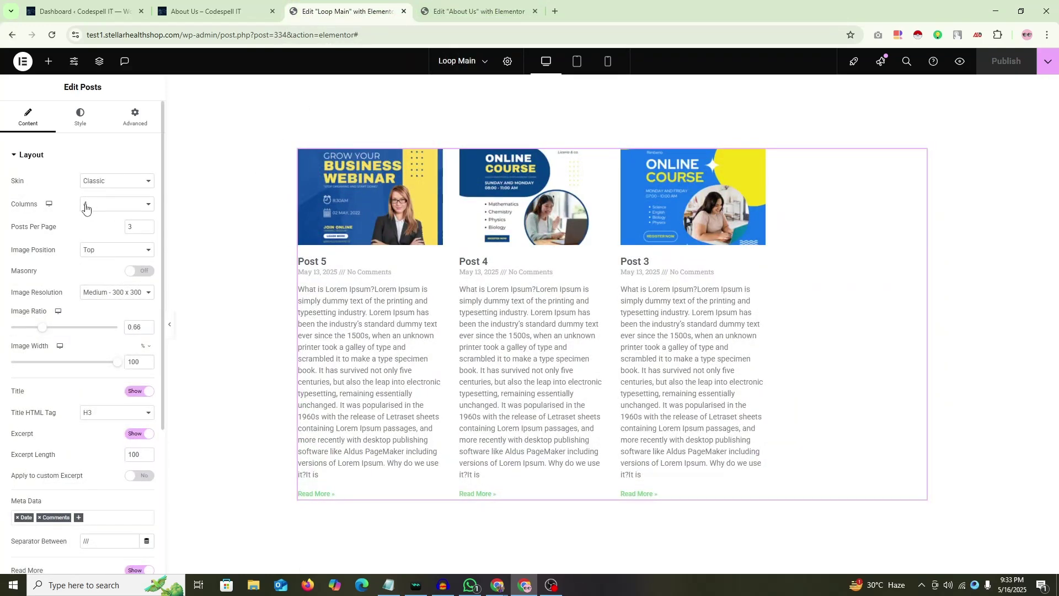
pyautogui.hotkey('ctrl', 'pagedown')
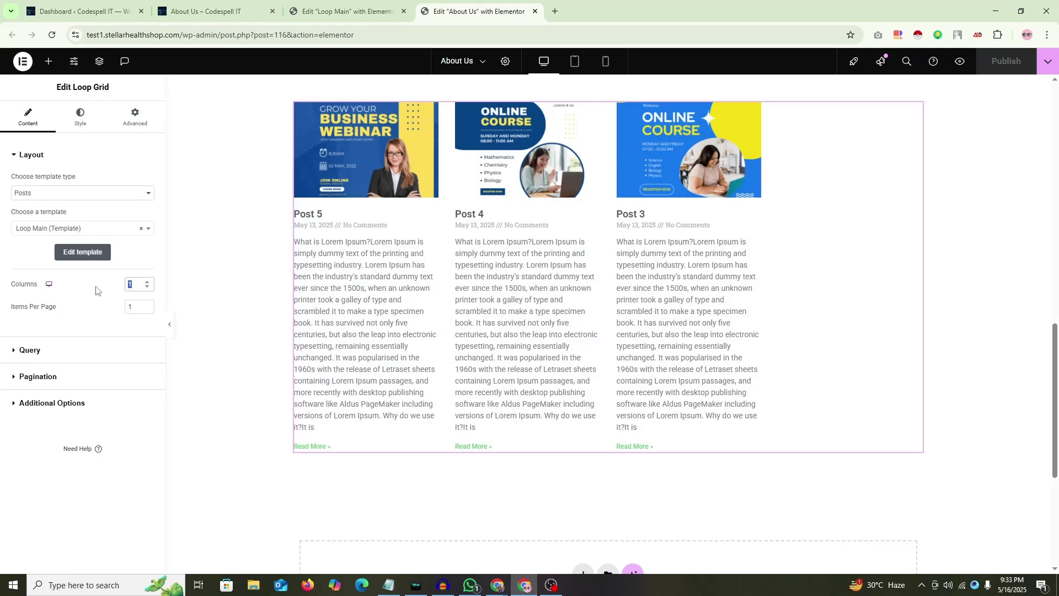
# Step: Set the Loop Grid to 2 columns and 2 items per page
pyautogui.write('2')
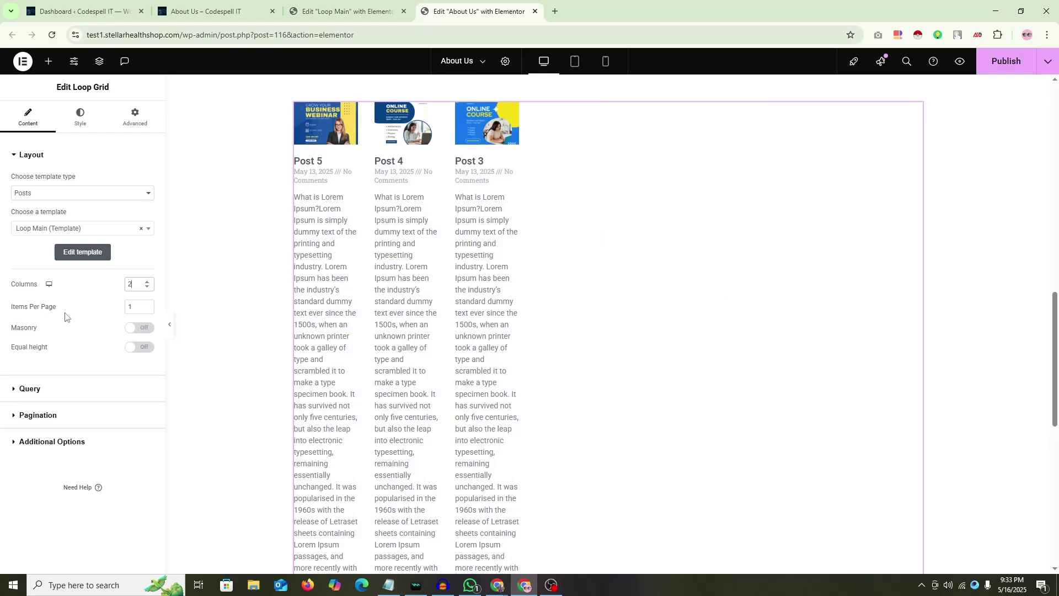
pyautogui.scroll(-10, 449, 265)
pyautogui.scroll(11, 449, 271)
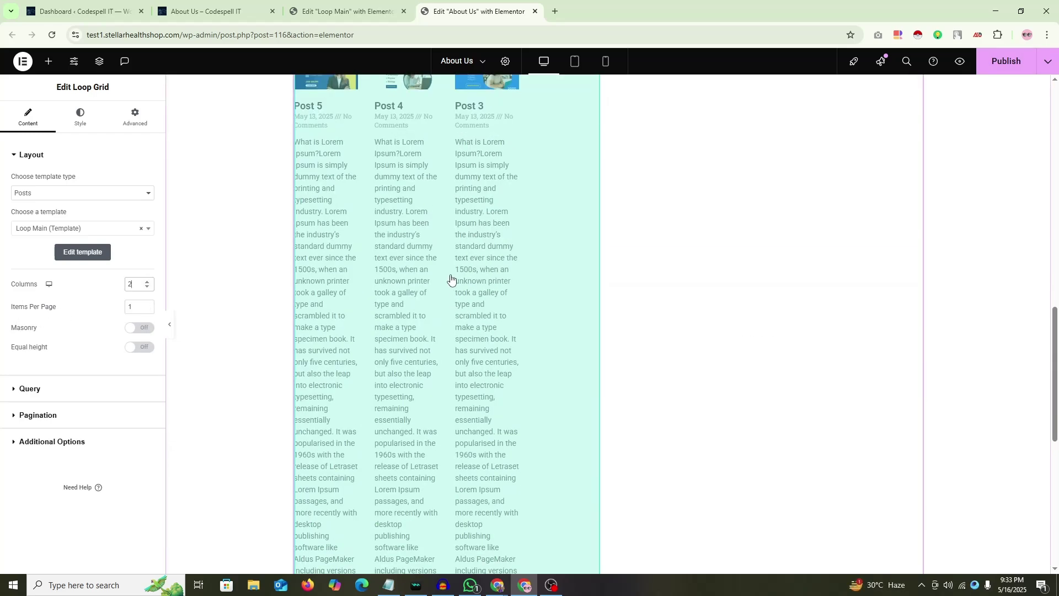
pyautogui.click(147, 304)
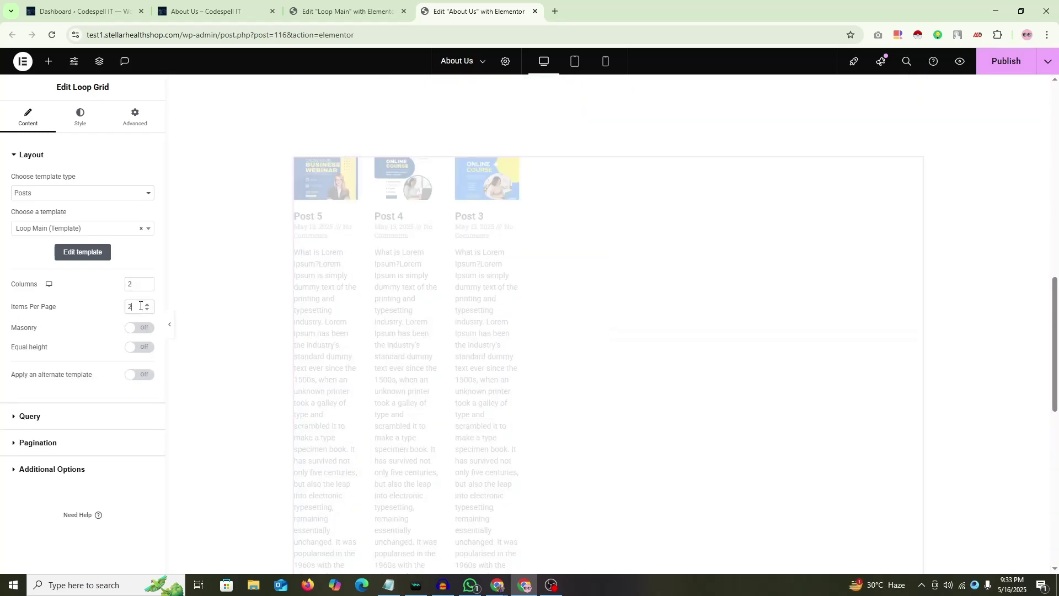
pyautogui.scroll(-3, 647, 226)
pyautogui.scroll(3, 647, 226)
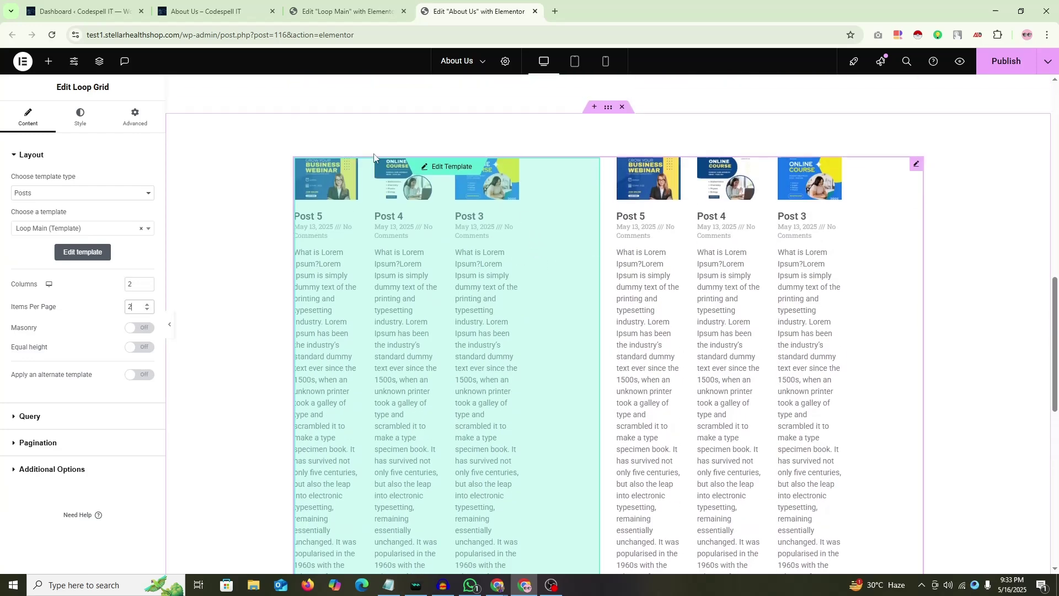
pyautogui.press('Print')
pyautogui.moveTo(247, 126); pyautogui.dragTo(1023, 508)
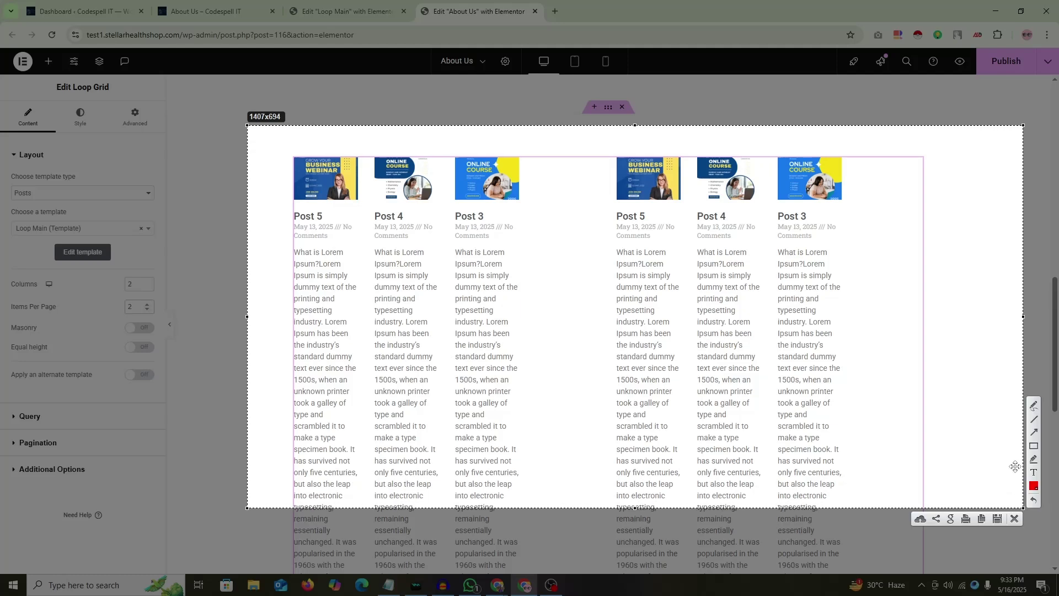
pyautogui.moveTo(520, 158)
pyautogui.mouseDown()
pyautogui.moveTo(640, 309)
pyautogui.moveTo(605, 316)
pyautogui.mouseUp()
pyautogui.moveTo(846, 159)
pyautogui.mouseDown()
pyautogui.moveTo(882, 320)
pyautogui.moveTo(918, 410)
pyautogui.moveTo(914, 402)
pyautogui.mouseUp()
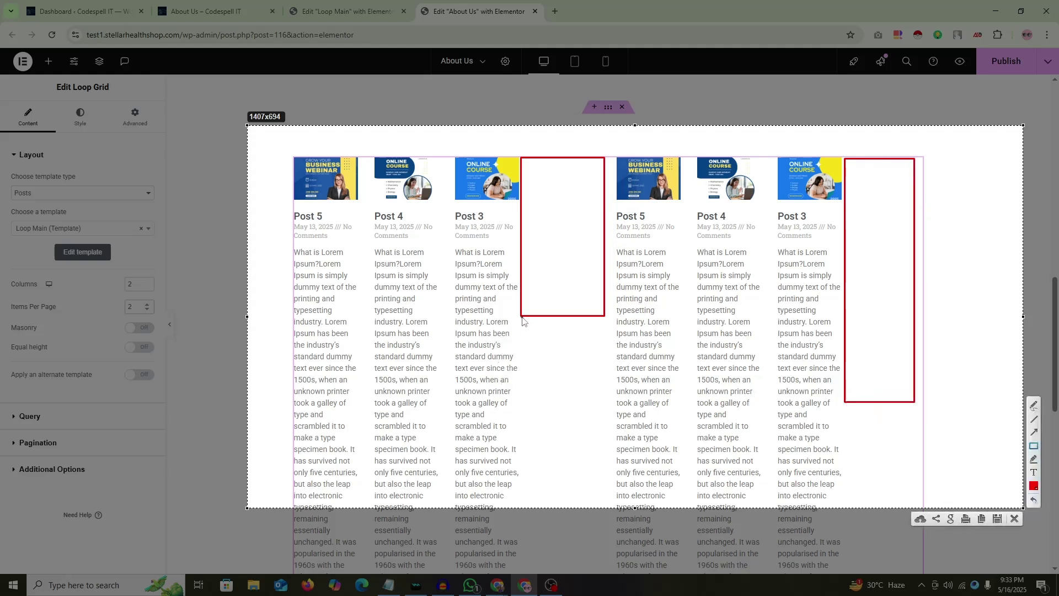
pyautogui.moveTo(523, 318)
pyautogui.mouseDown()
pyautogui.moveTo(607, 463)
pyautogui.moveTo(603, 477)
pyautogui.mouseUp()
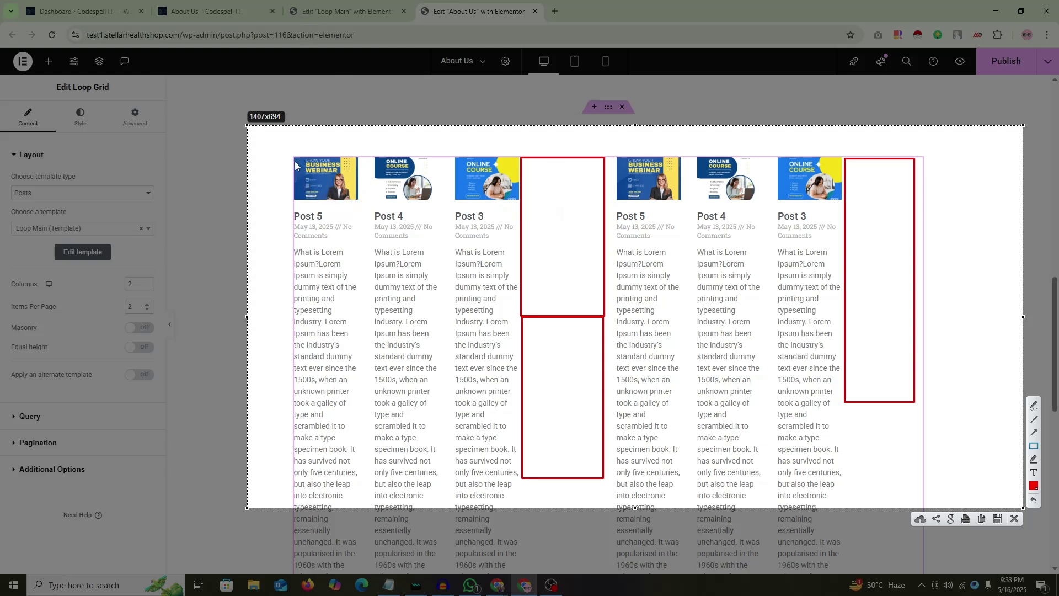
pyautogui.moveTo(293, 158)
pyautogui.mouseDown()
pyautogui.moveTo(359, 218)
pyautogui.moveTo(523, 238)
pyautogui.mouseUp()
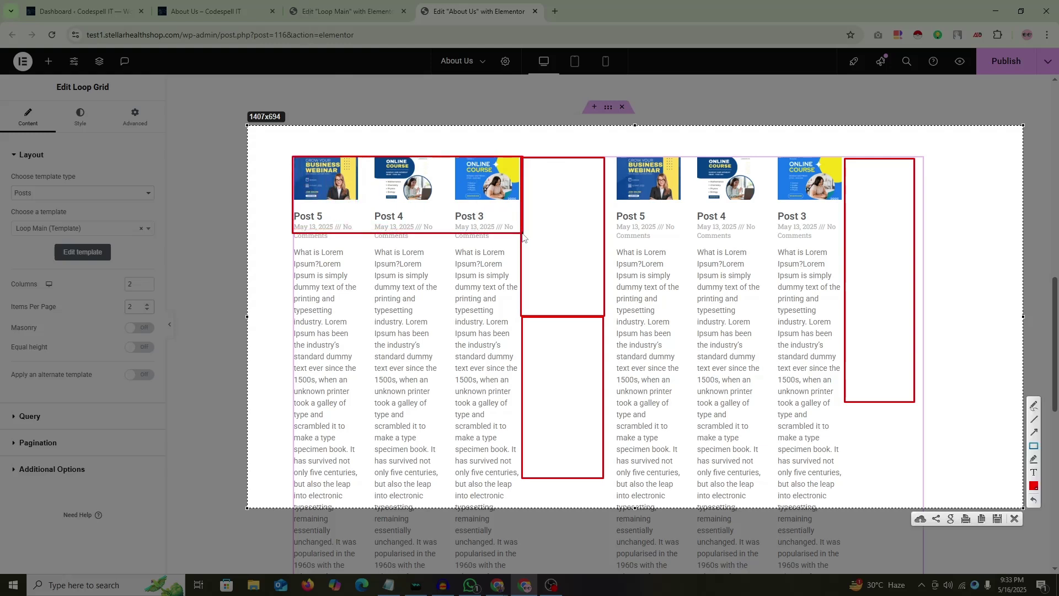
pyautogui.moveTo(524, 161)
pyautogui.mouseDown()
pyautogui.moveTo(607, 251)
pyautogui.moveTo(604, 243)
pyautogui.mouseUp()
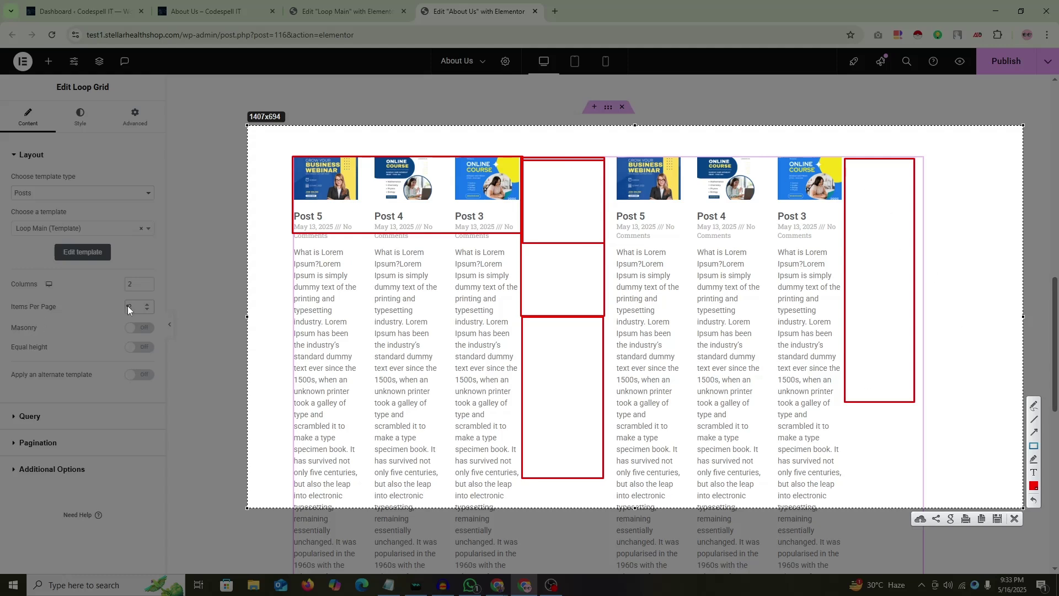
pyautogui.moveTo(117, 298); pyautogui.dragTo(155, 316)
pyautogui.moveTo(613, 158)
pyautogui.mouseDown()
pyautogui.moveTo(844, 251)
pyautogui.moveTo(843, 240)
pyautogui.mouseUp()
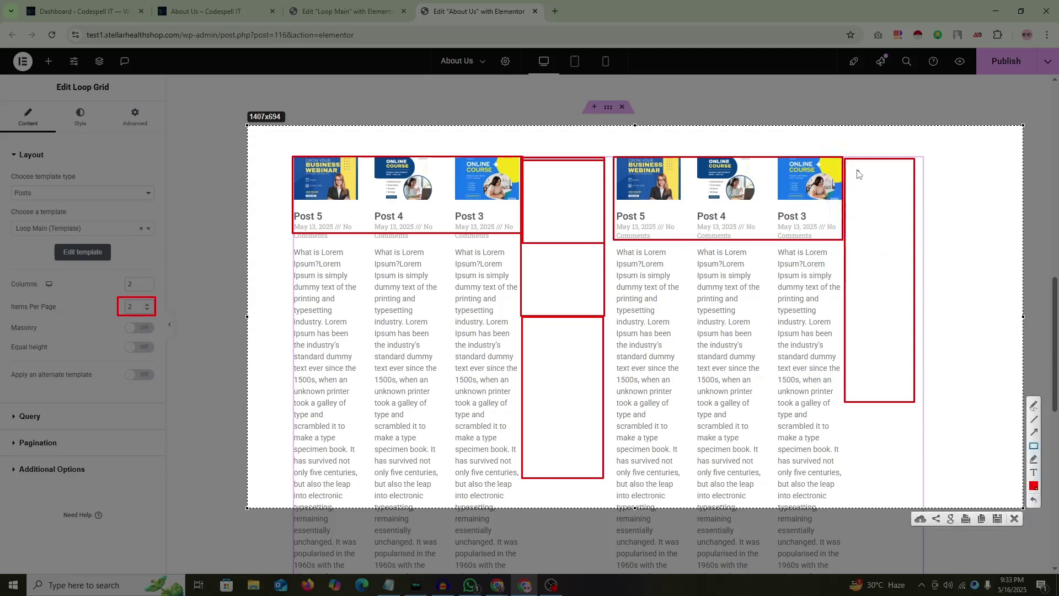
pyautogui.moveTo(845, 160)
pyautogui.mouseDown()
pyautogui.moveTo(937, 231)
pyautogui.moveTo(914, 237)
pyautogui.mouseUp()
pyautogui.rightClick(763, 165)
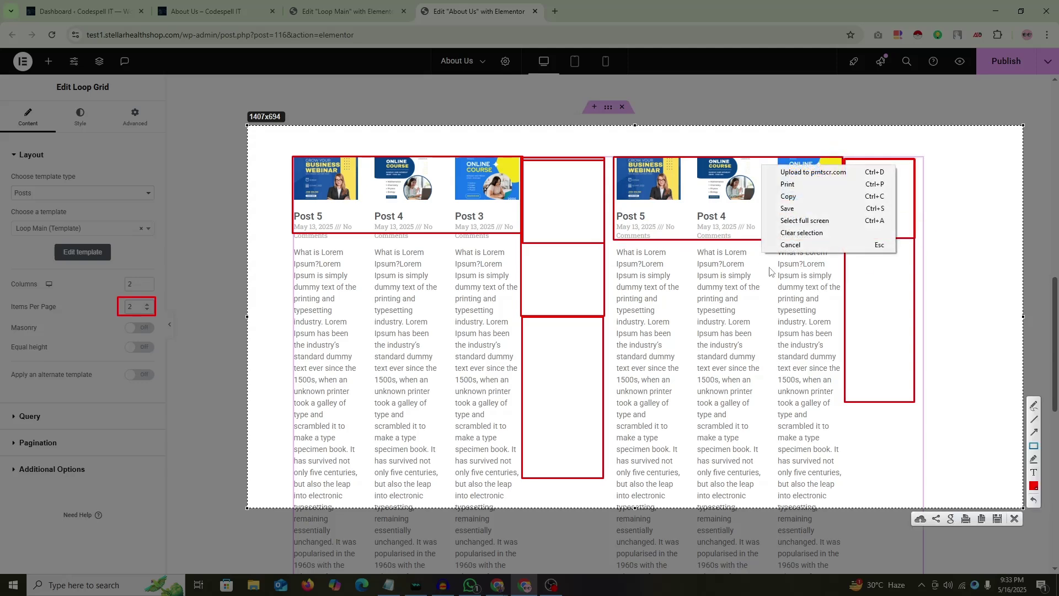
pyautogui.click(778, 246)
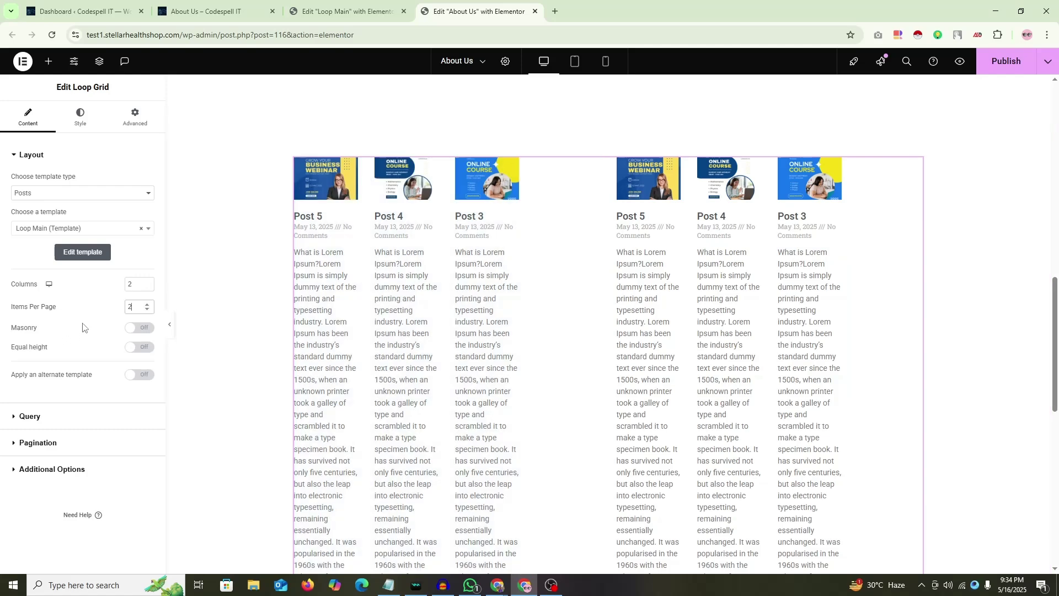
# Step: Reset items per page to 1, publish Loop Main with 4 posts per page, and return to About Us
pyautogui.write('1')
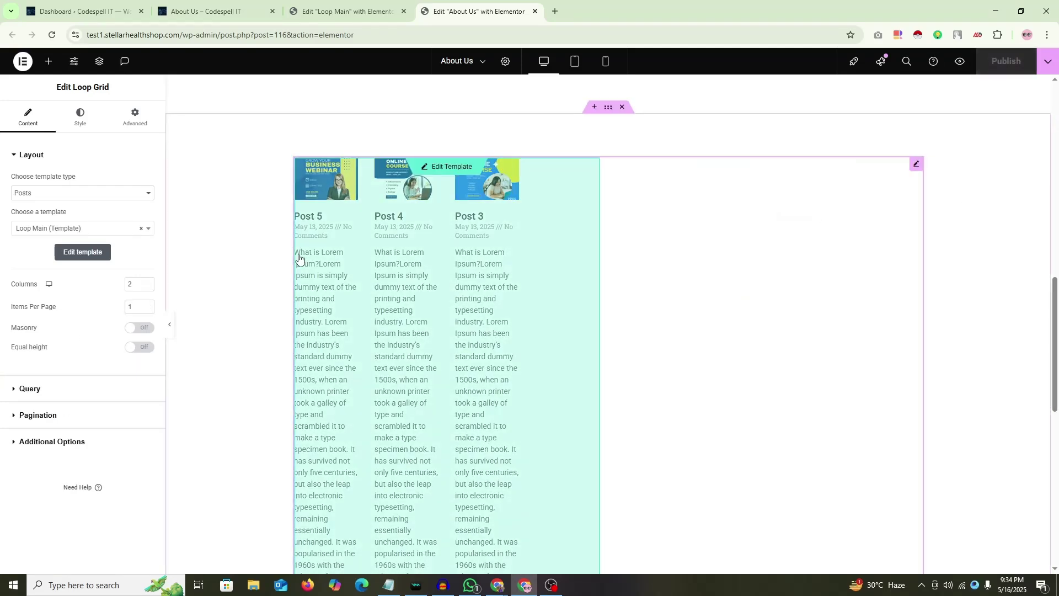
pyautogui.write('1')
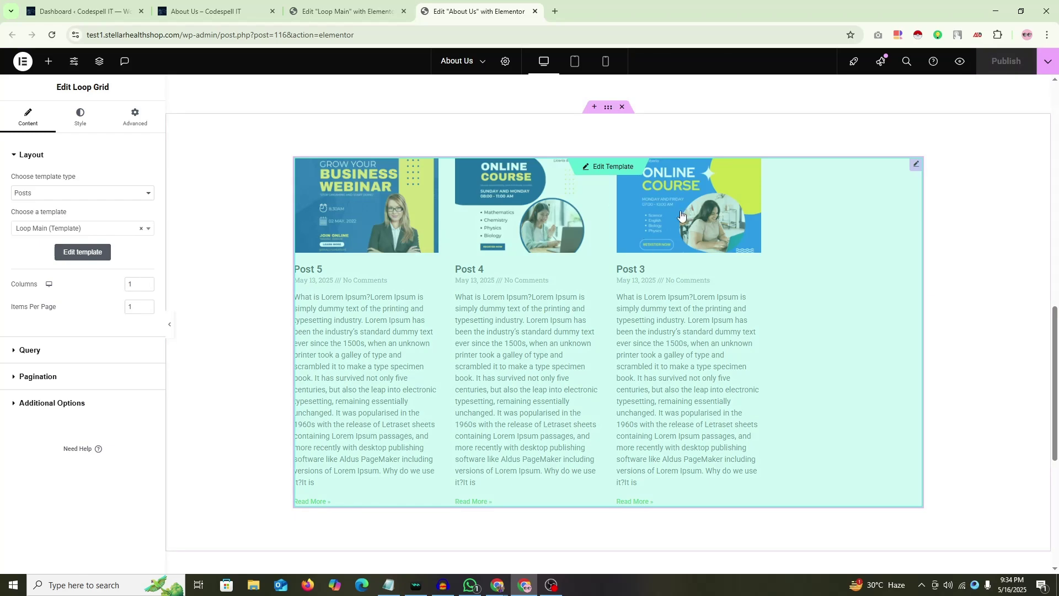
pyautogui.hotkey('ctrl', 'shift', 'Tab')
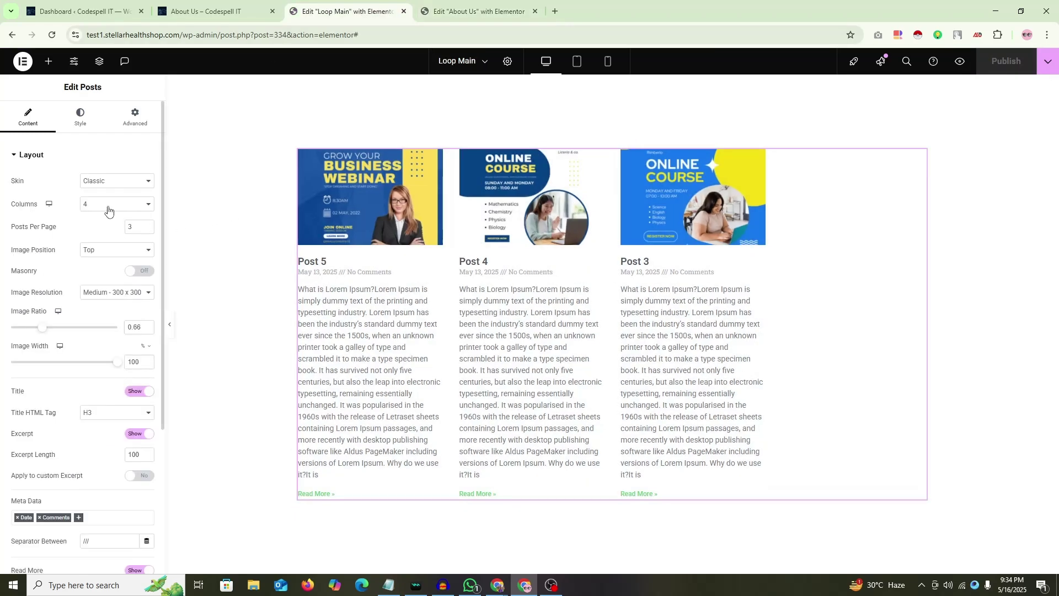
pyautogui.press('Up')
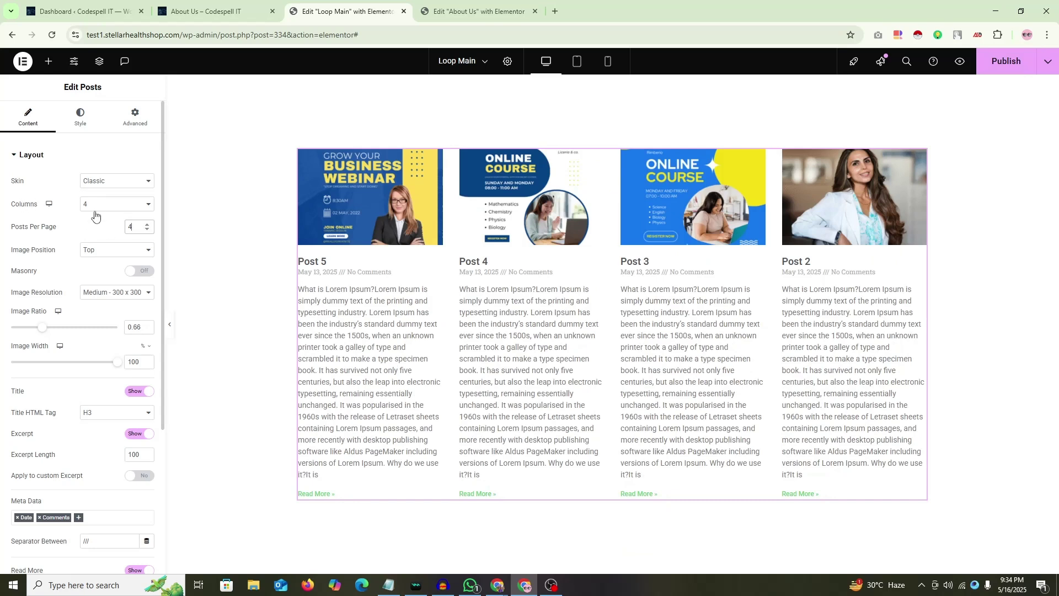
pyautogui.click(1006, 60)
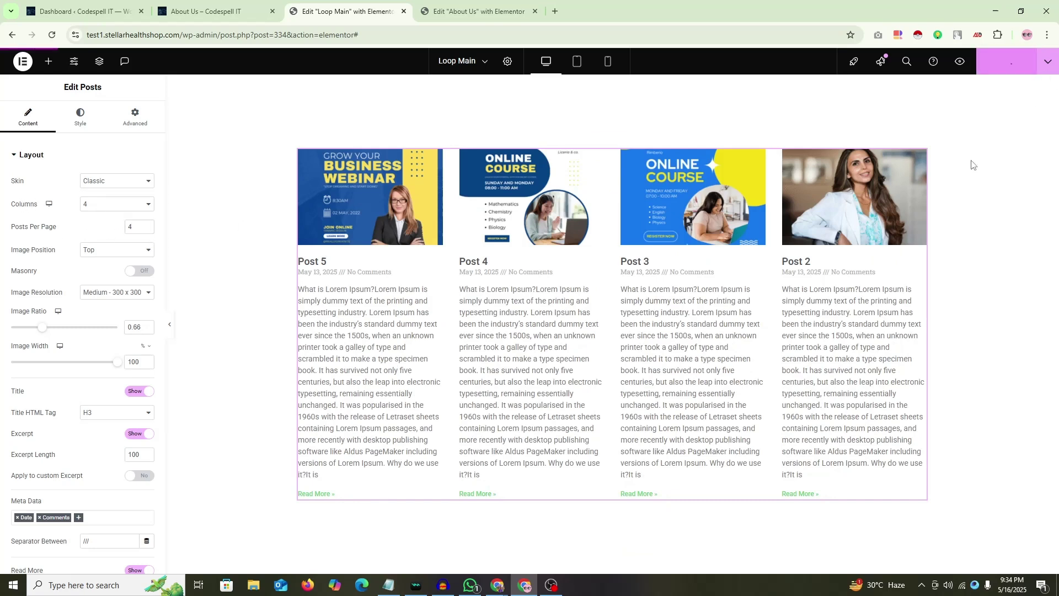
pyautogui.click(475, 11)
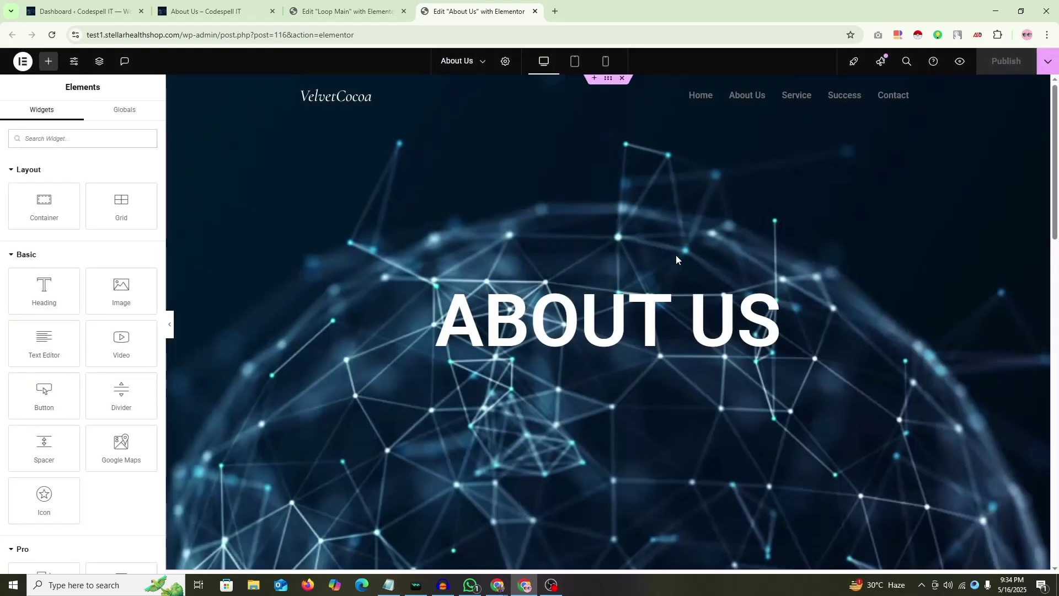
# Step: Select the Loop Grid by expanding the third container in the Navigator
pyautogui.scroll(-5, 596, 161)
pyautogui.scroll(5, 461, 173)
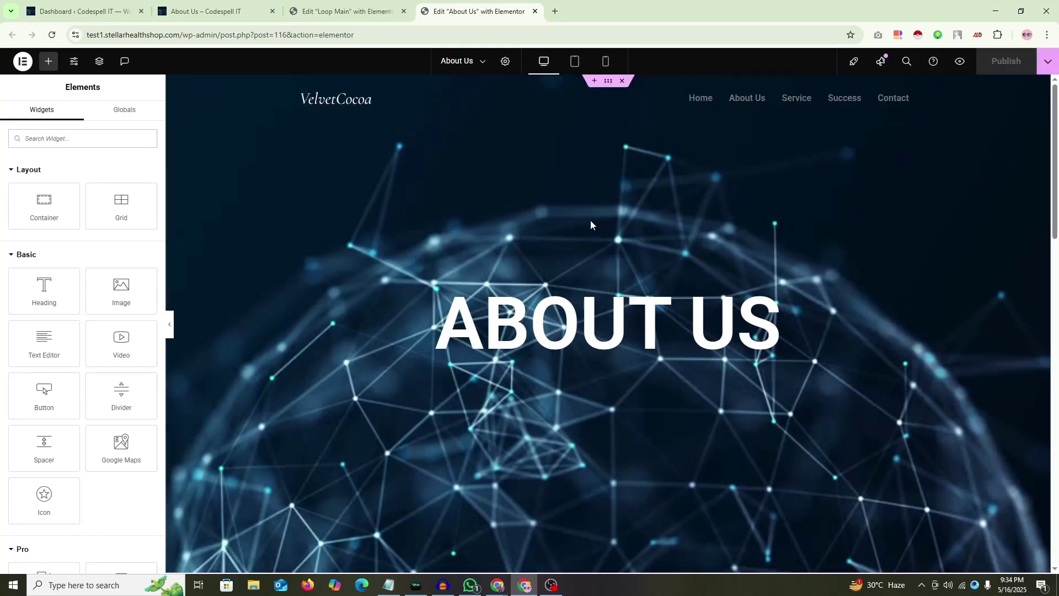
pyautogui.scroll(-10, 588, 250)
pyautogui.scroll(-3, 618, 268)
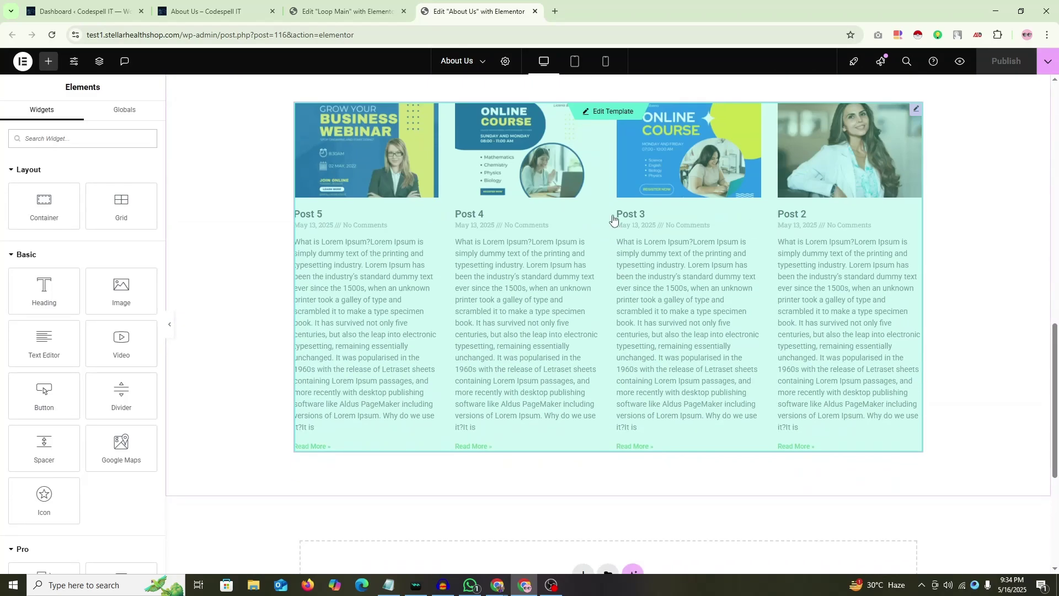
pyautogui.scroll(2, 689, 243)
pyautogui.scroll(-1, 727, 249)
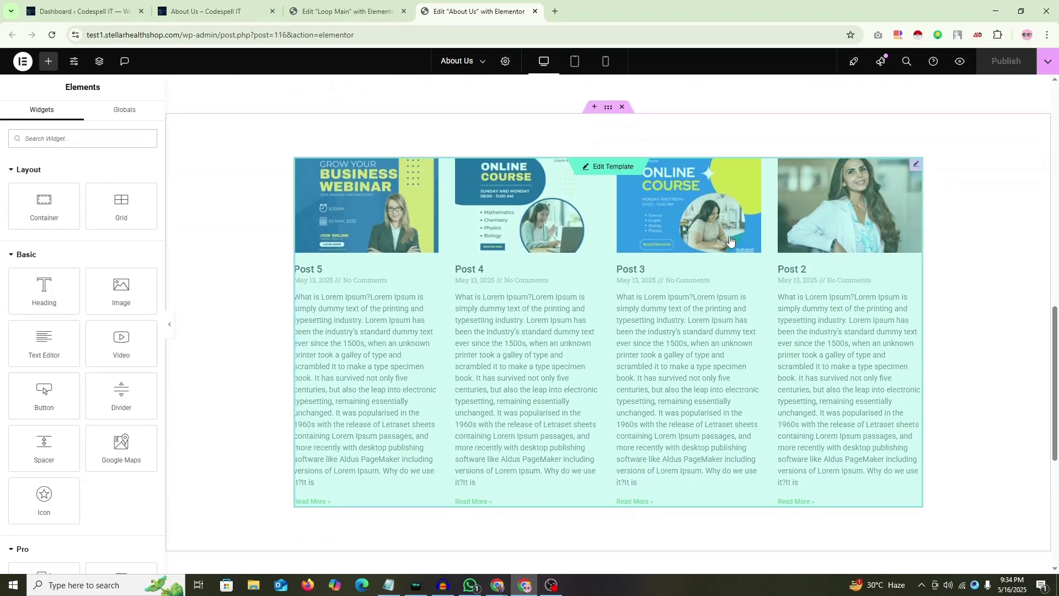
pyautogui.rightClick(956, 188)
pyautogui.click(947, 451)
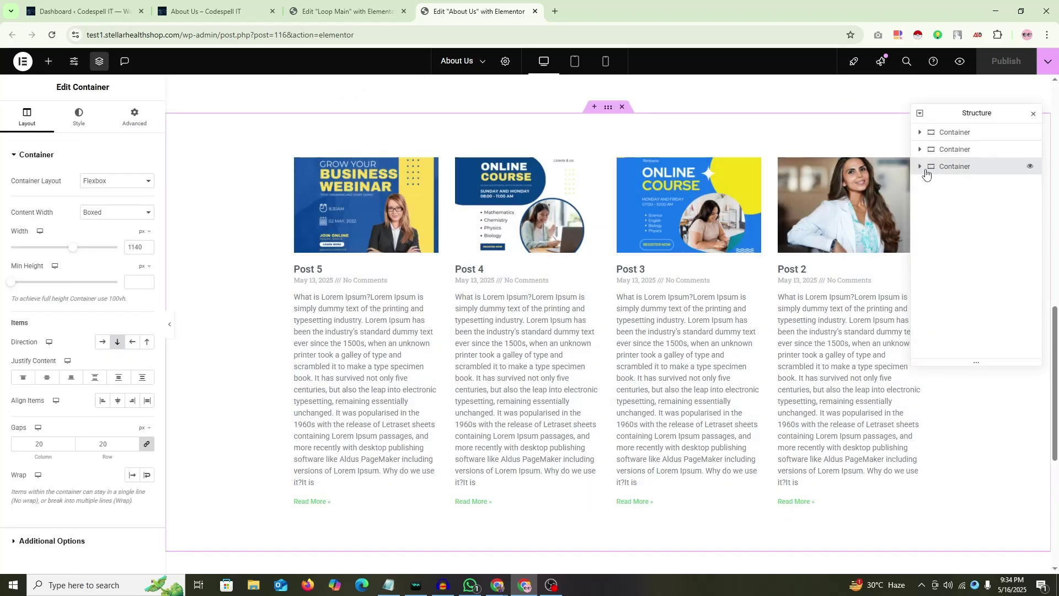
pyautogui.click(920, 167)
pyautogui.click(958, 183)
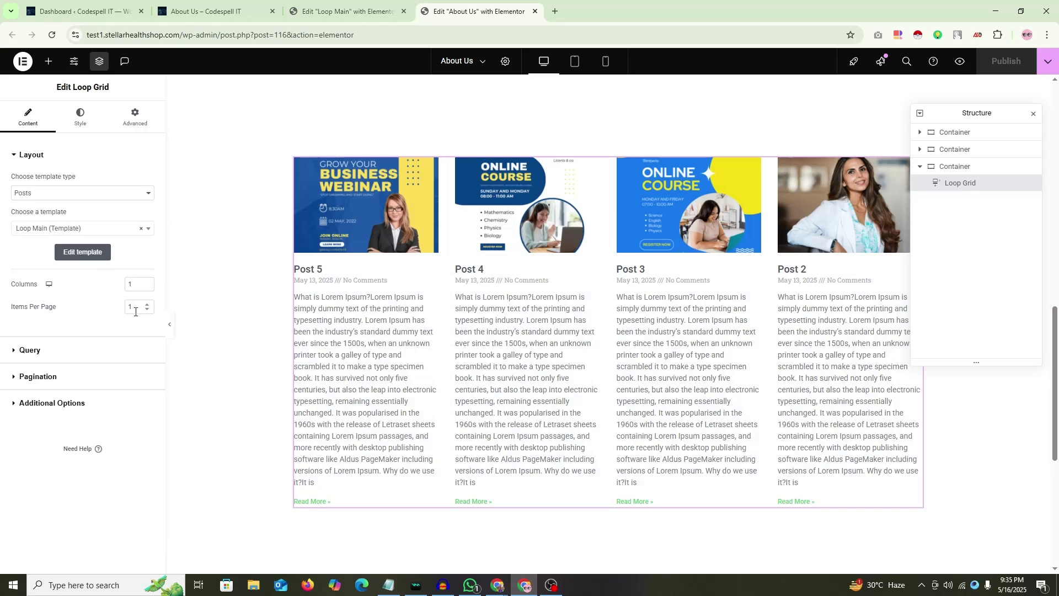
# Step: Set the Loop Grid to 2 columns and 2 items per page, showing eight post cards
pyautogui.click(342, 11)
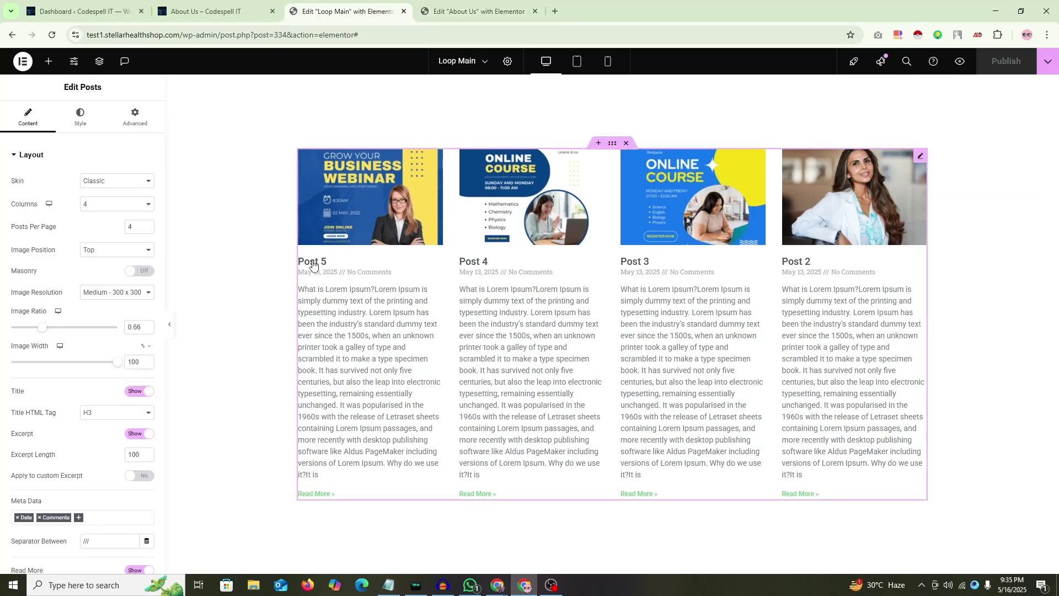
pyautogui.hotkey('ctrl', 'Tab')
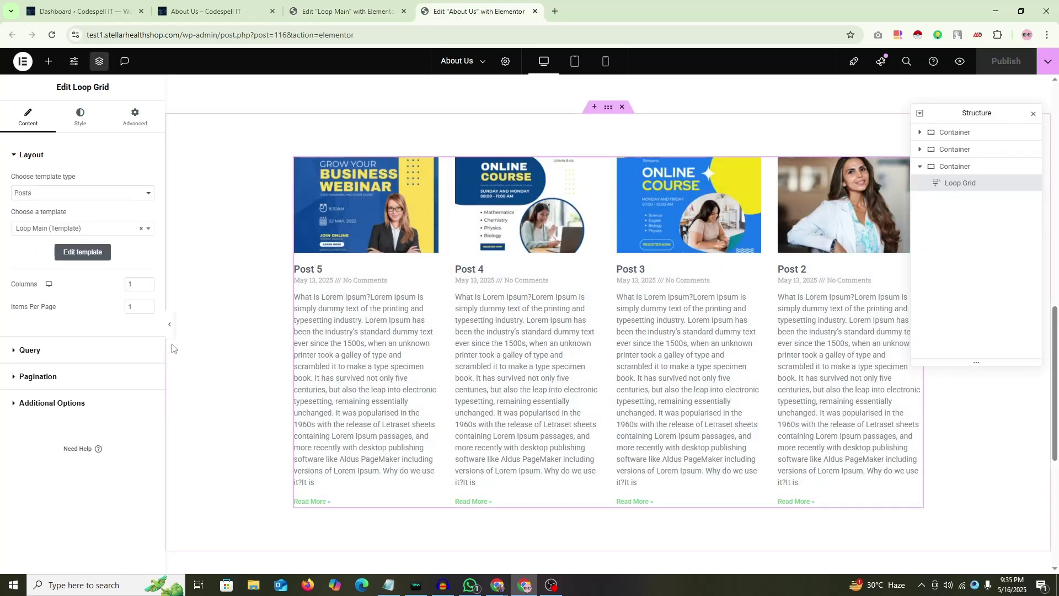
pyautogui.write('2')
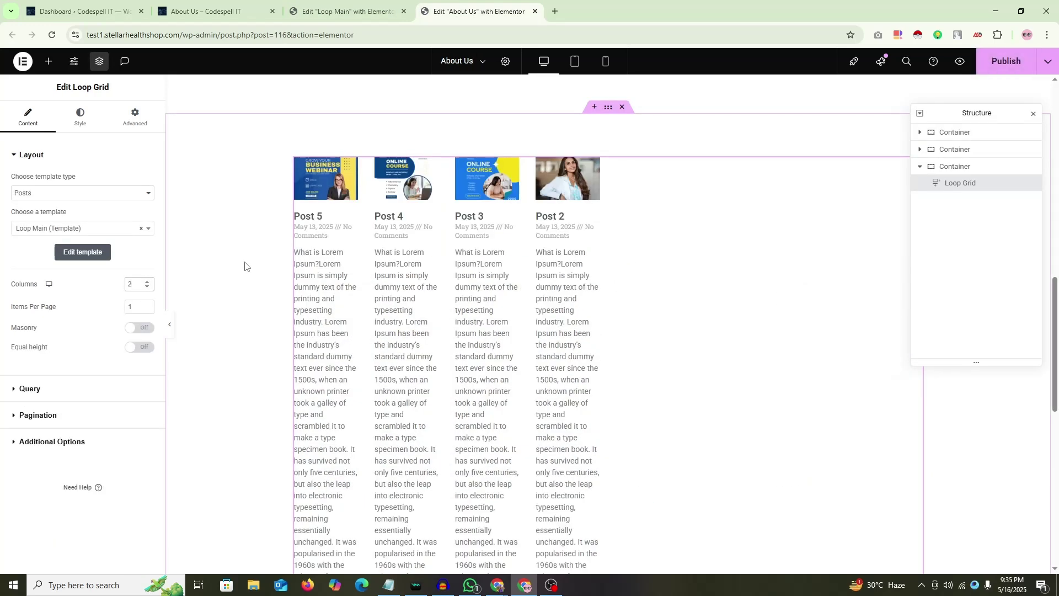
pyautogui.click(147, 304)
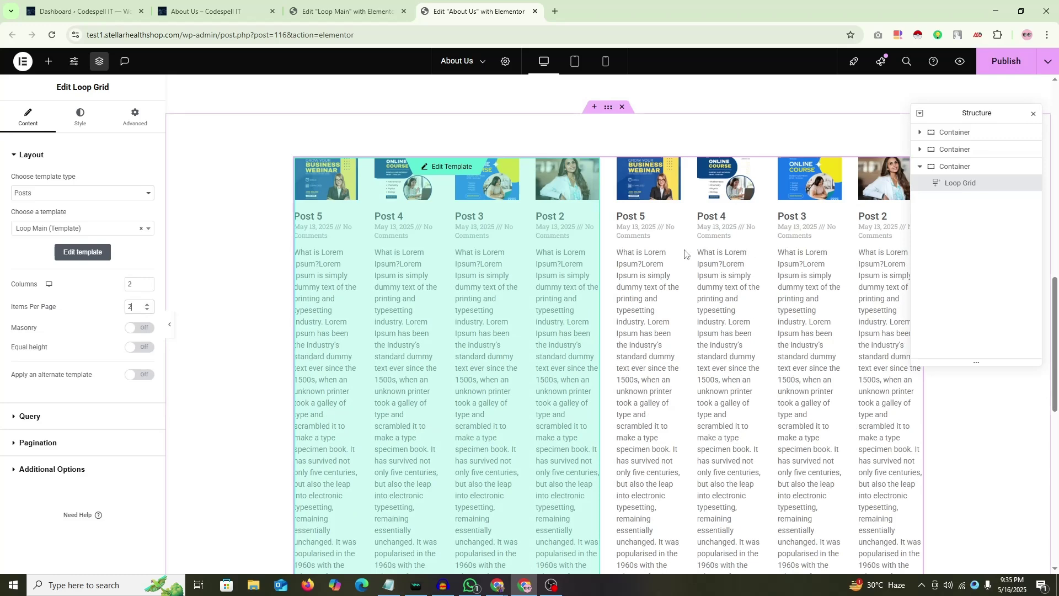
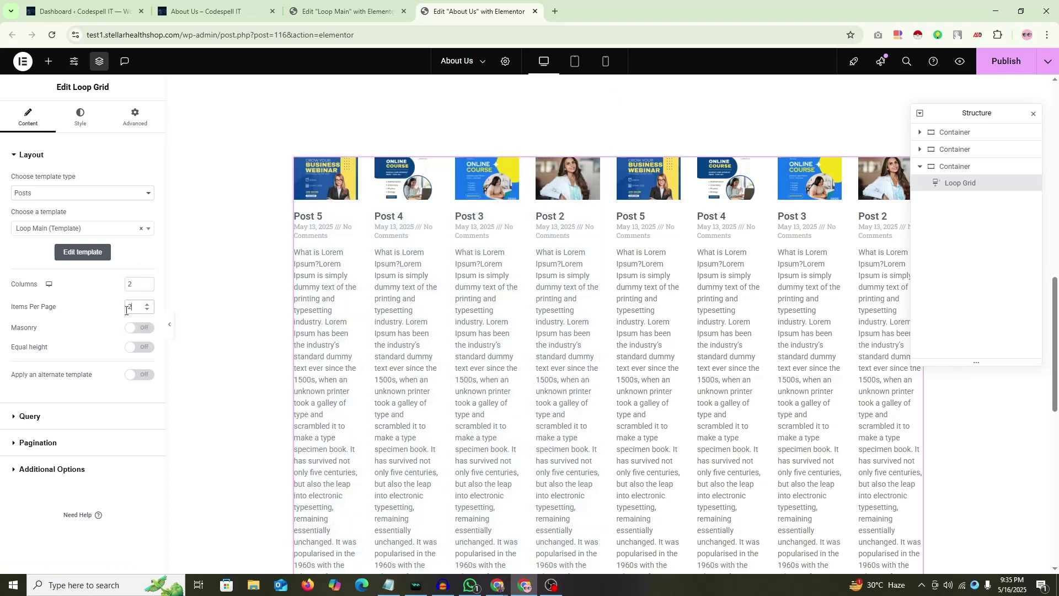
# Step: Publish the About Us Loop Grid at 1 column and 1 item per page, then go to Loop Main
pyautogui.click(147, 309)
pyautogui.click(147, 287)
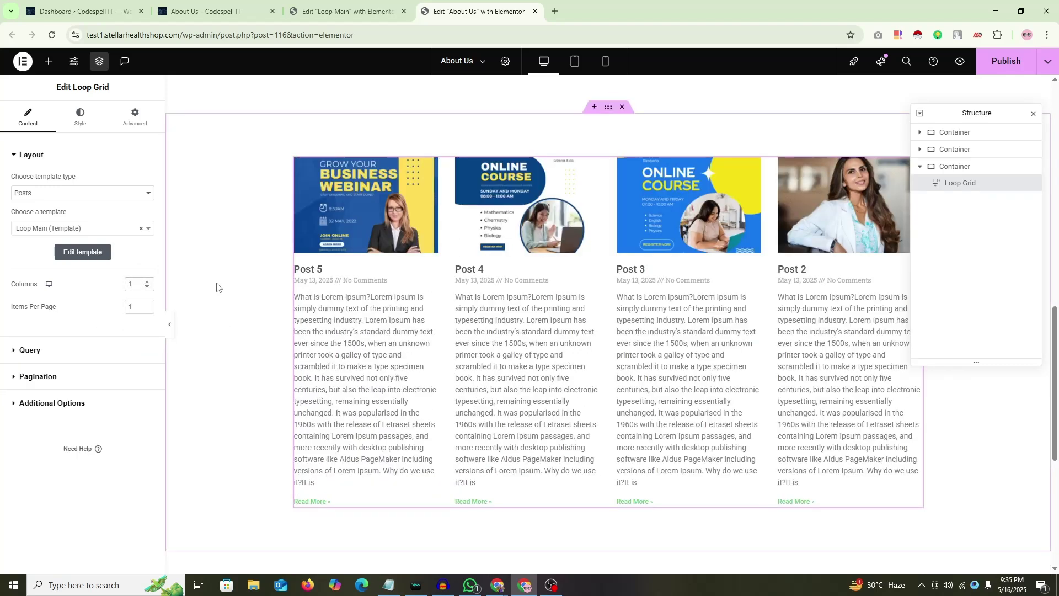
pyautogui.click(1006, 62)
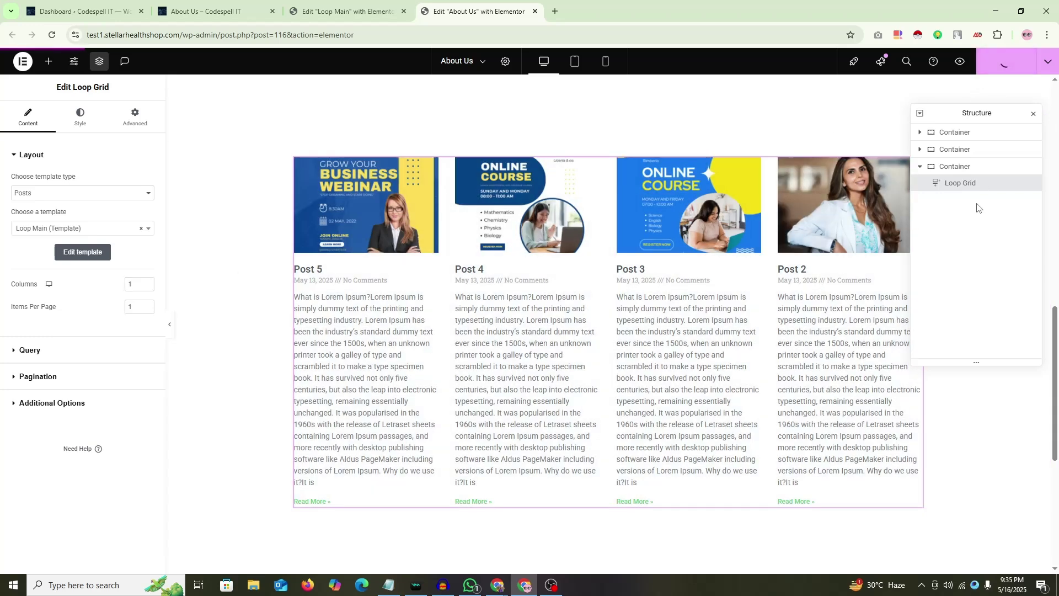
pyautogui.click(1033, 114)
pyautogui.hotkey('ctrl', 'shift', 'Tab')
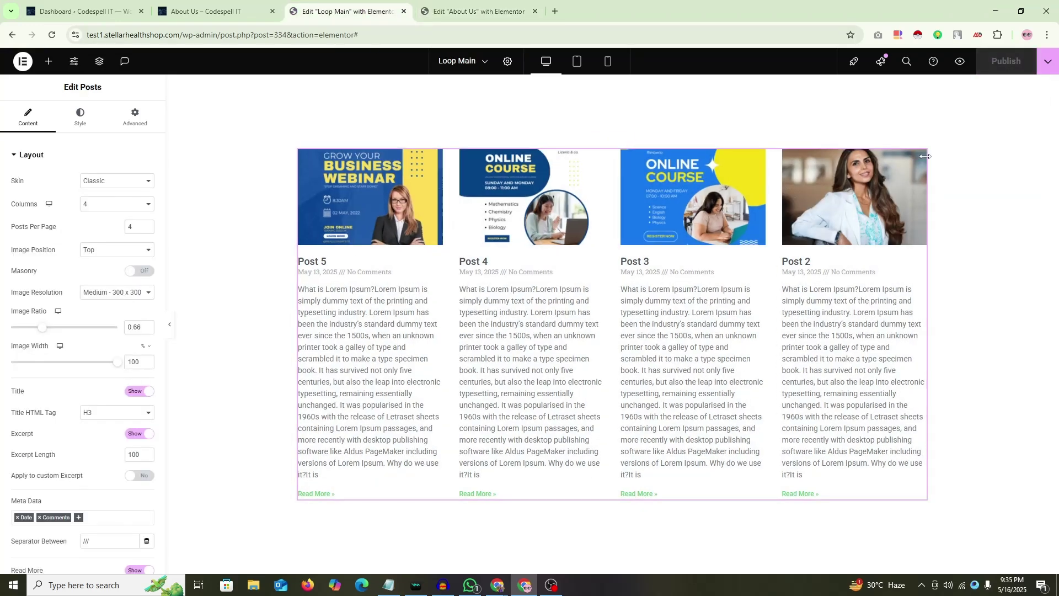
# Step: Give the Loop Main Posts widget 1 column and 1 post per page, publish, and reload About Us
pyautogui.click(132, 204)
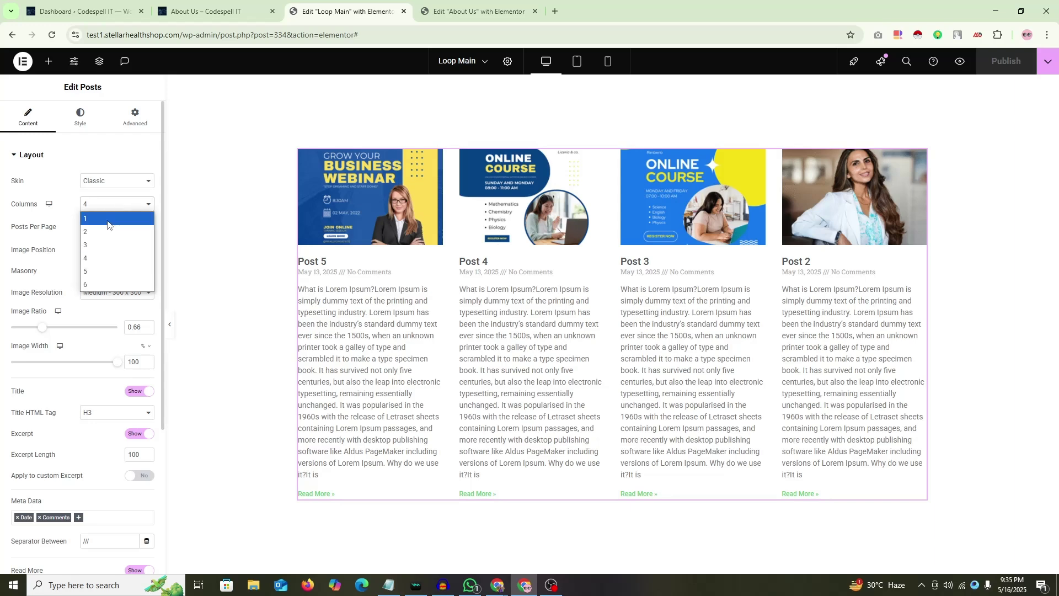
pyautogui.click(109, 216)
pyautogui.scroll(-10, 538, 300)
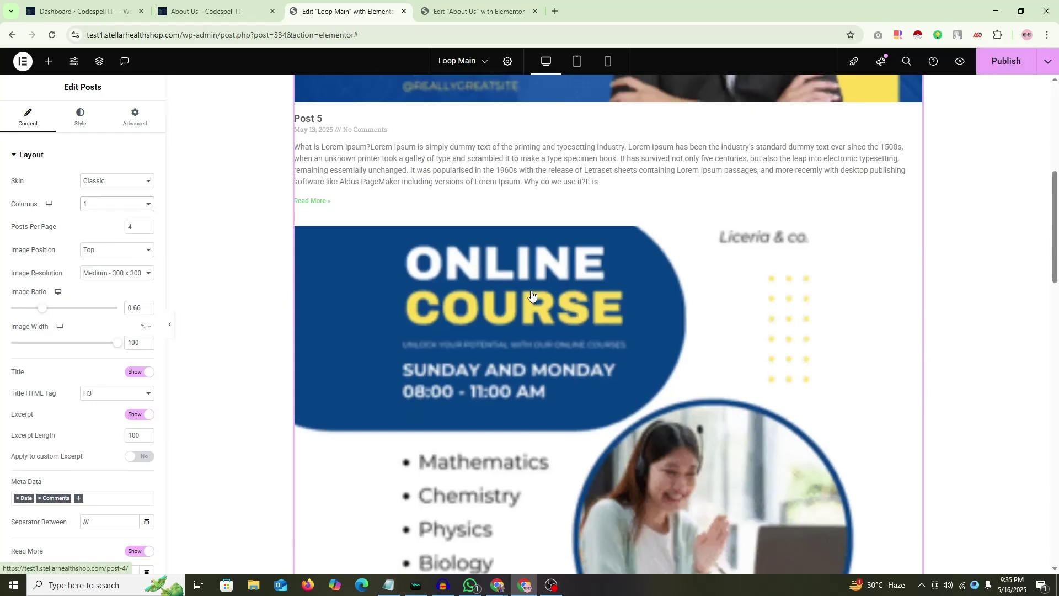
pyautogui.scroll(9, 537, 300)
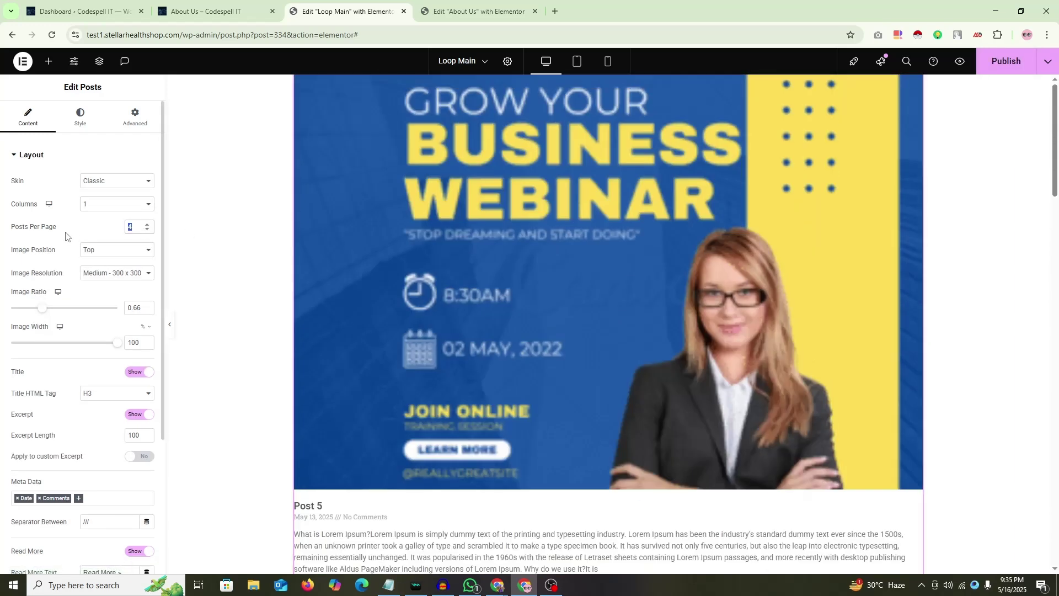
pyautogui.write('1')
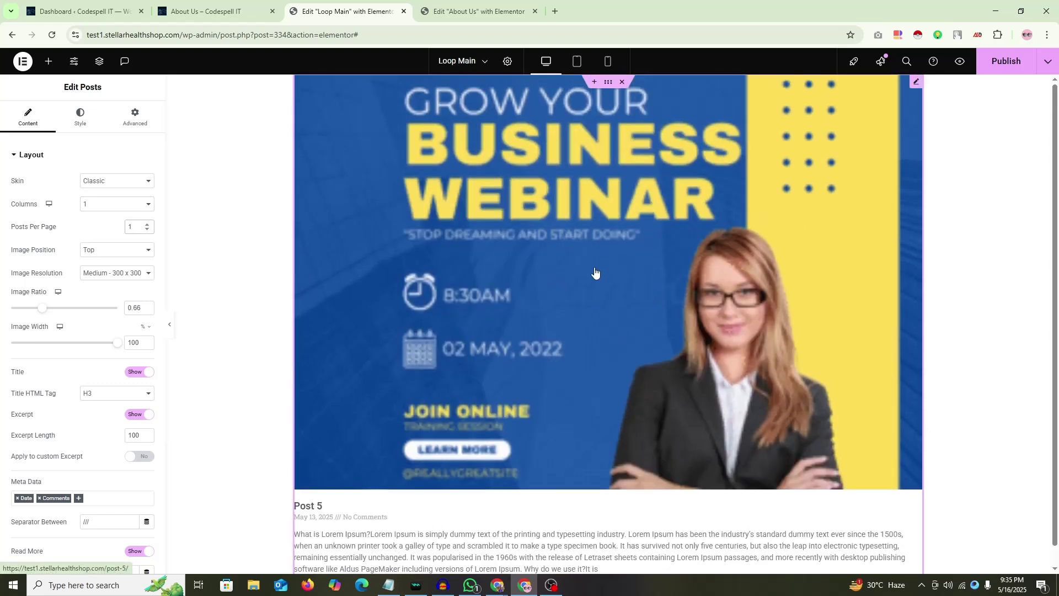
pyautogui.click(1006, 61)
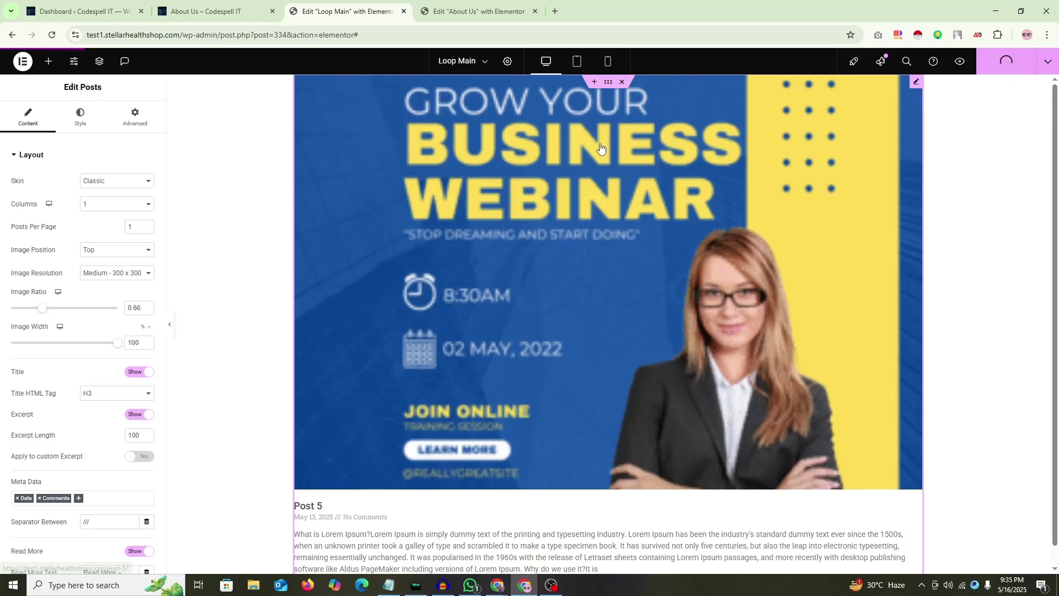
pyautogui.click(475, 14)
pyautogui.press('F5')
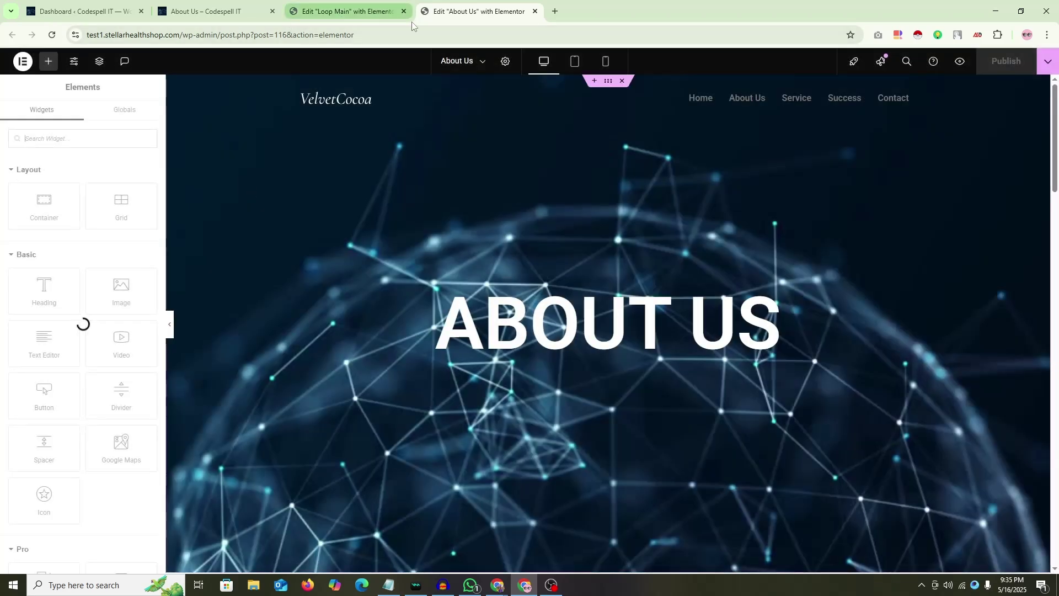
# Step: Select the About Us Loop Grid through the Navigator's third container
pyautogui.scroll(-5, 520, 232)
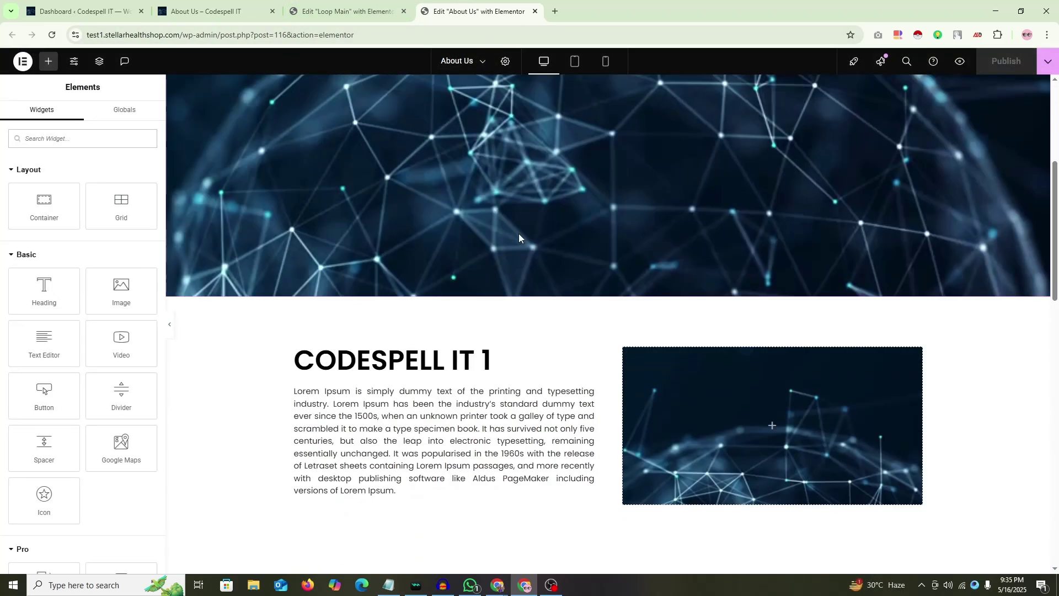
pyautogui.scroll(-10, 518, 234)
pyautogui.scroll(2, 547, 250)
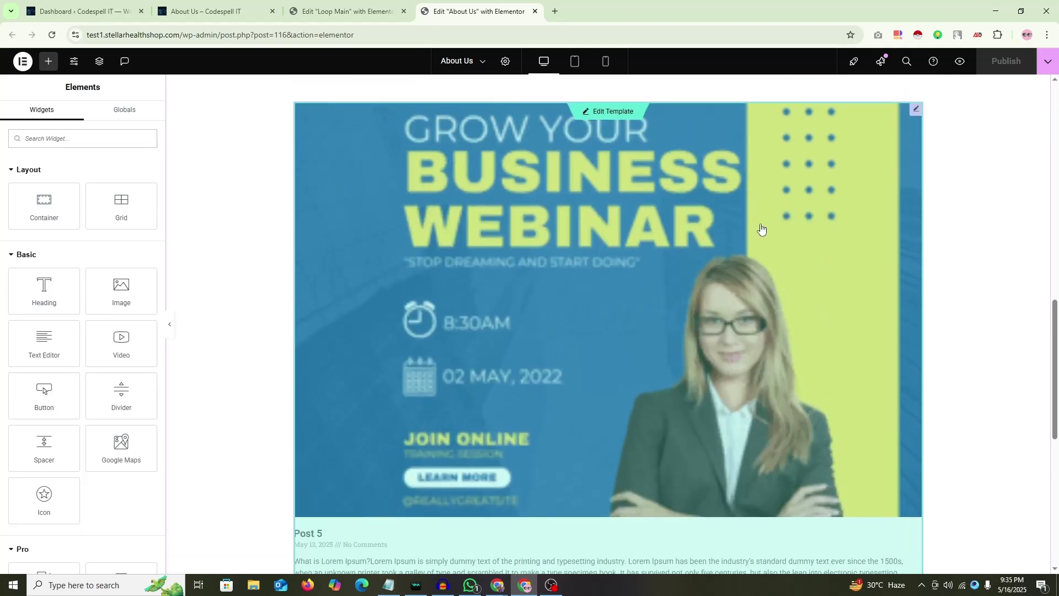
pyautogui.rightClick(981, 161)
pyautogui.click(970, 425)
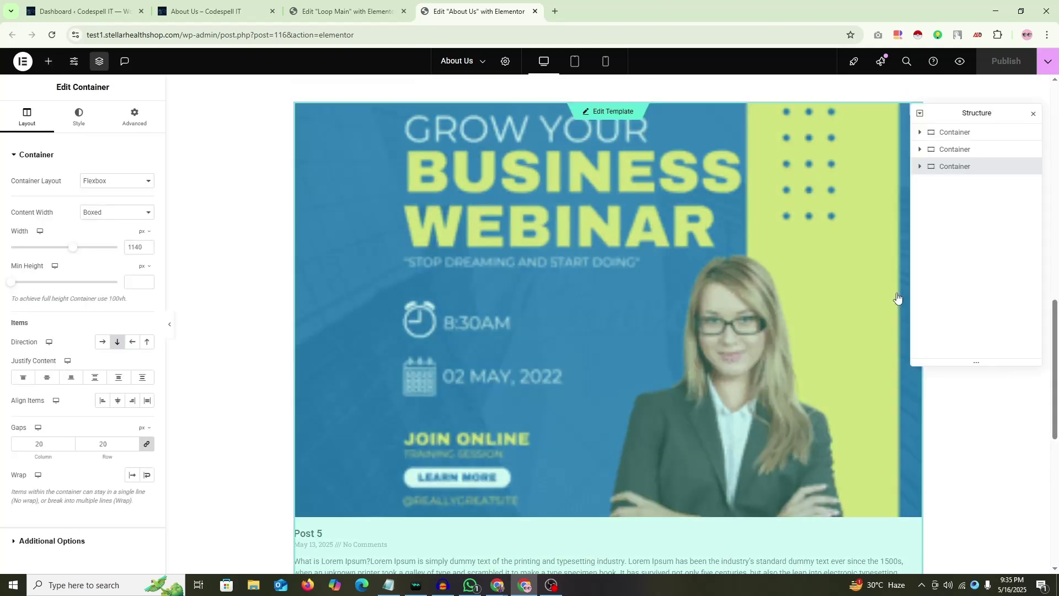
pyautogui.click(919, 166)
pyautogui.click(971, 184)
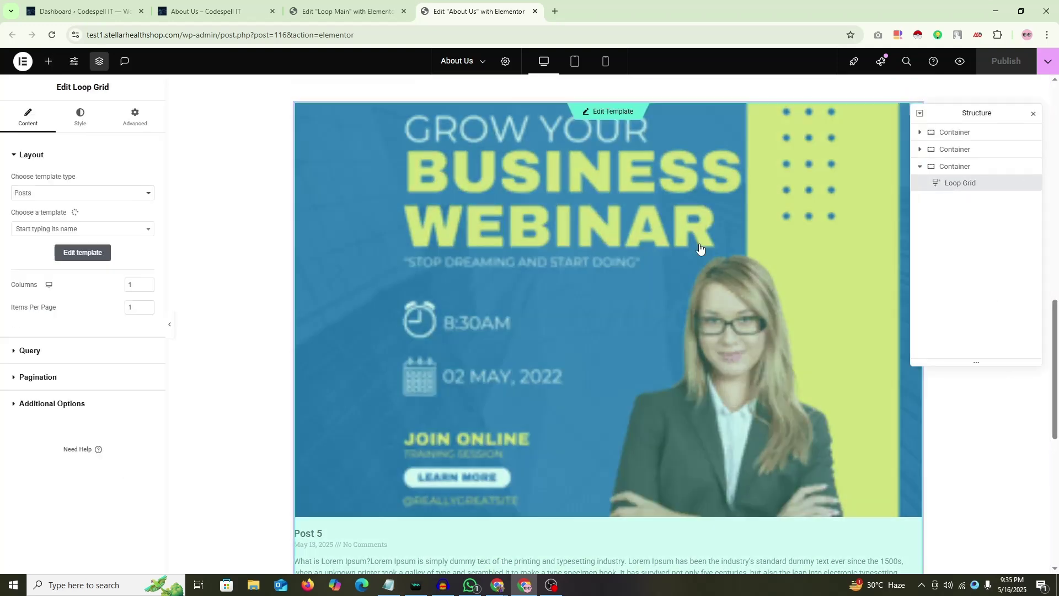
pyautogui.click(1034, 114)
# Step: Set the Loop Main image resolution to Full, publish, and return to About Us
pyautogui.click(342, 16)
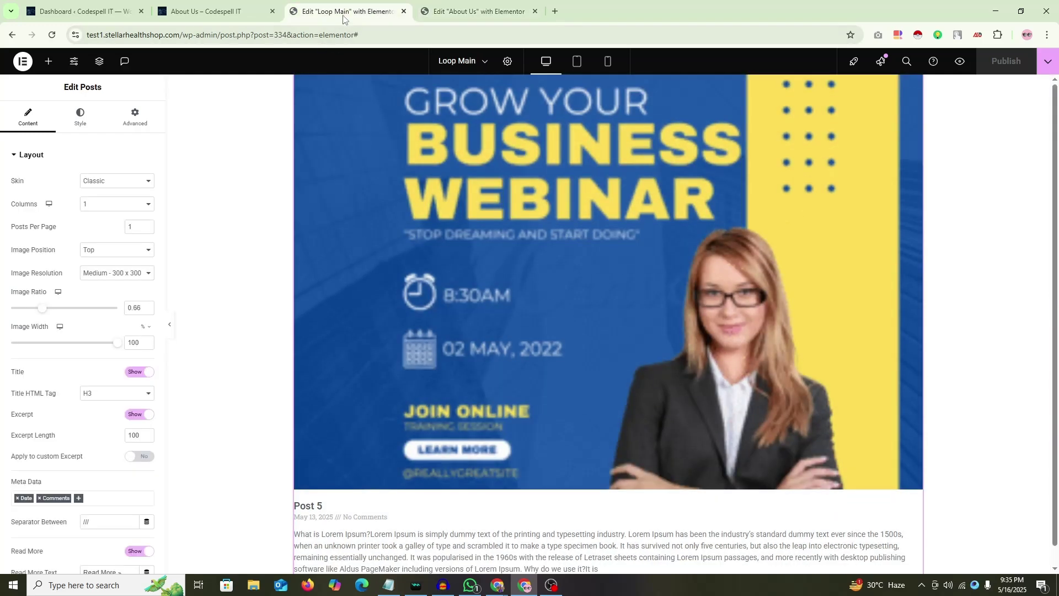
pyautogui.click(121, 273)
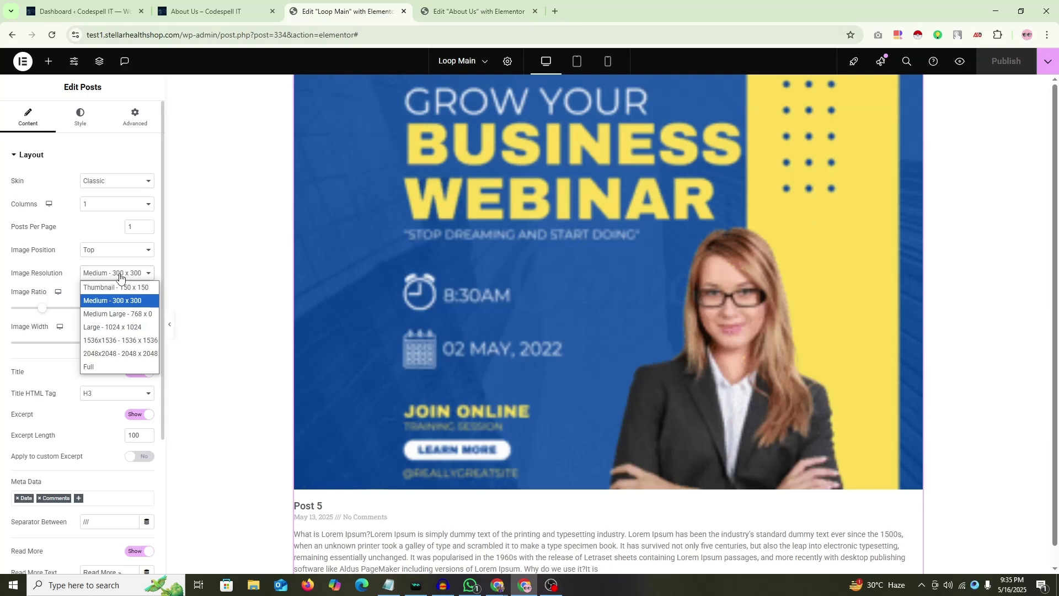
pyautogui.click(88, 372)
pyautogui.click(1010, 68)
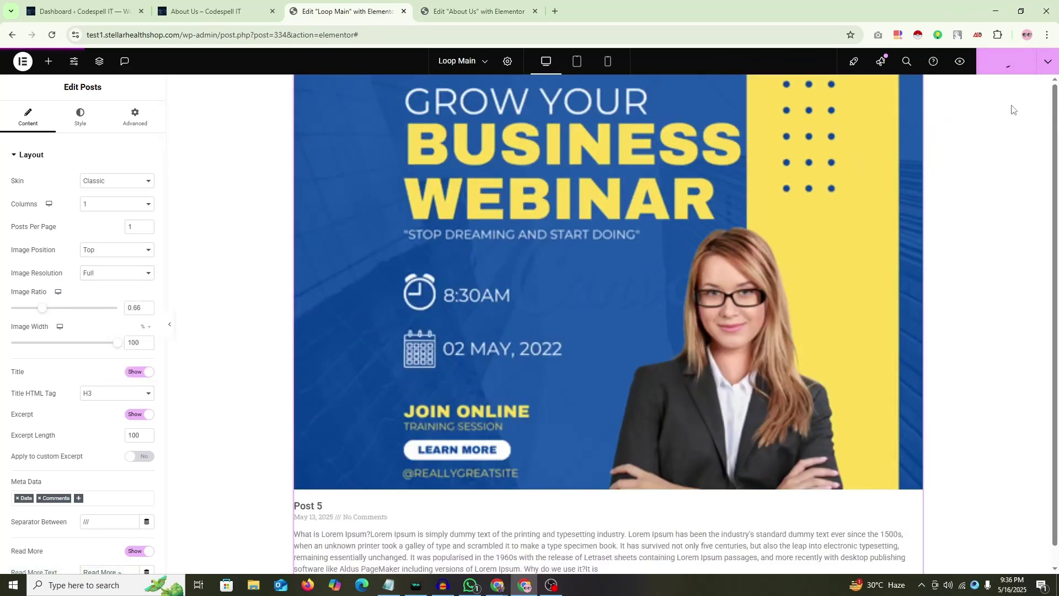
pyautogui.click(474, 11)
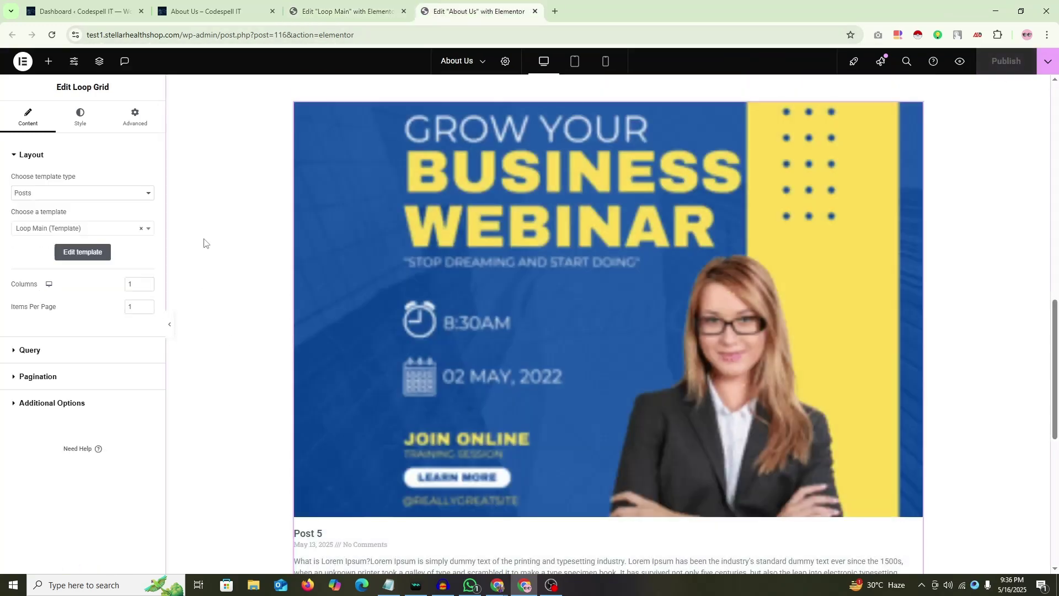
pyautogui.hotkey('ctrl', 'shift', 'Tab')
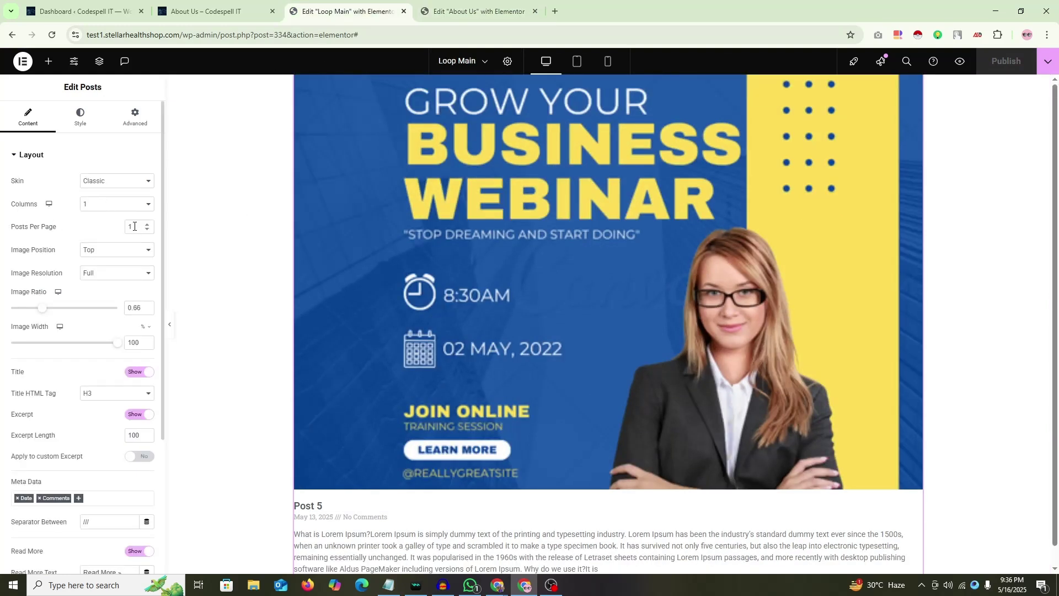
pyautogui.hotkey('ctrl', 'Tab')
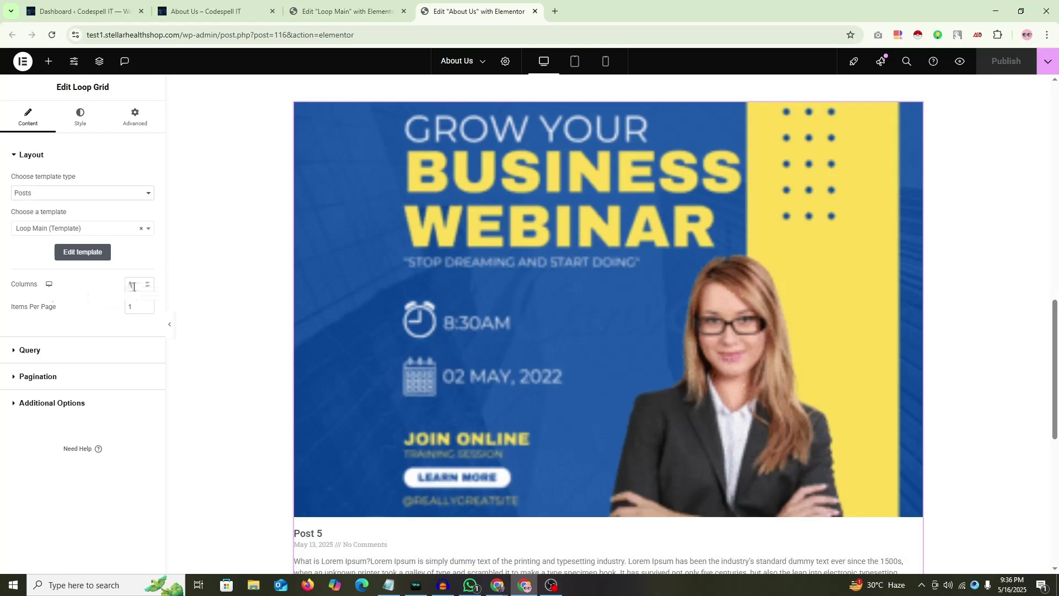
# Step: Set the Loop Grid to 2 columns and 2 items per page, glancing at Loop Main
pyautogui.moveTo(134, 287); pyautogui.dragTo(194, 286)
pyautogui.write('2')
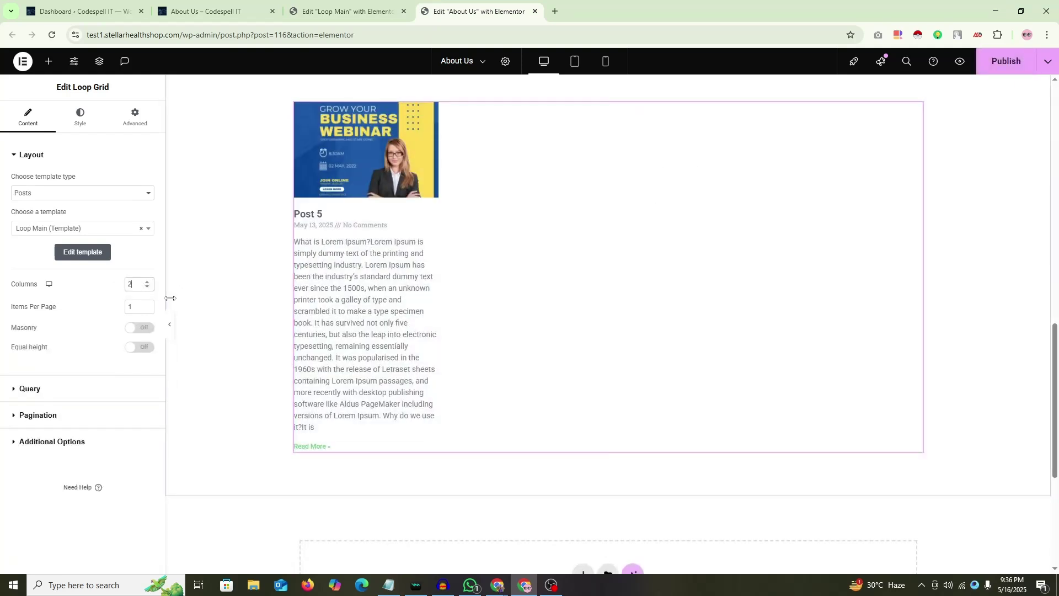
pyautogui.press('BackSpace')
pyautogui.write('2')
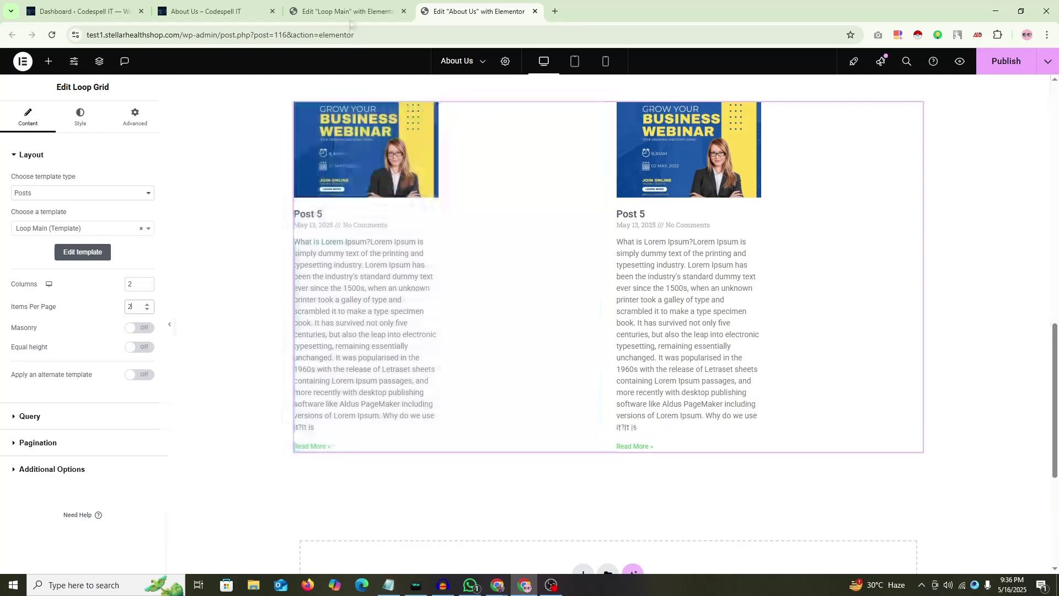
pyautogui.click(351, 7)
pyautogui.scroll(-1, 554, 318)
pyautogui.scroll(1, 554, 317)
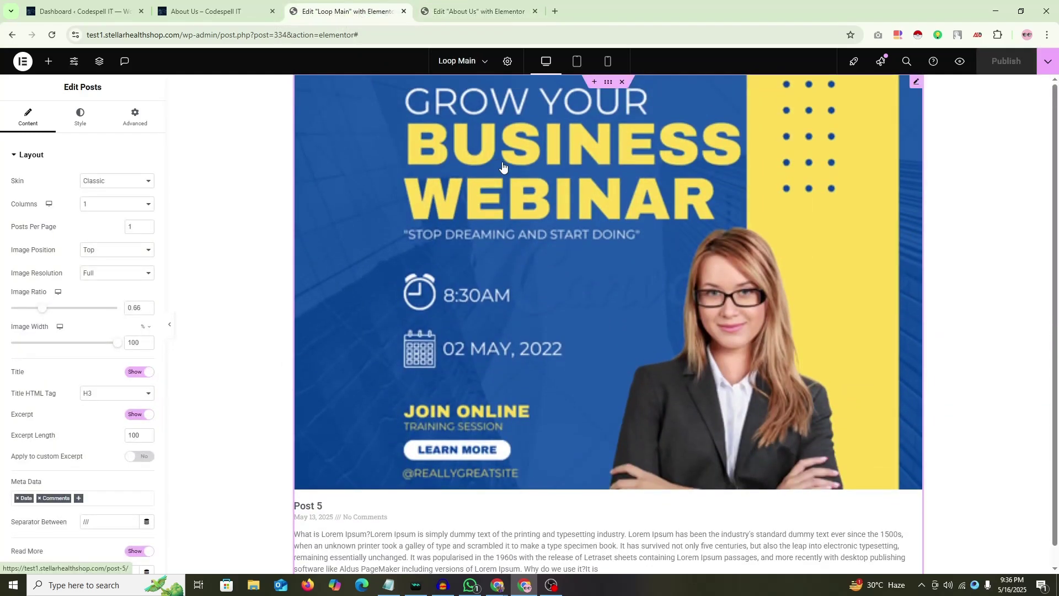
pyautogui.click(474, 11)
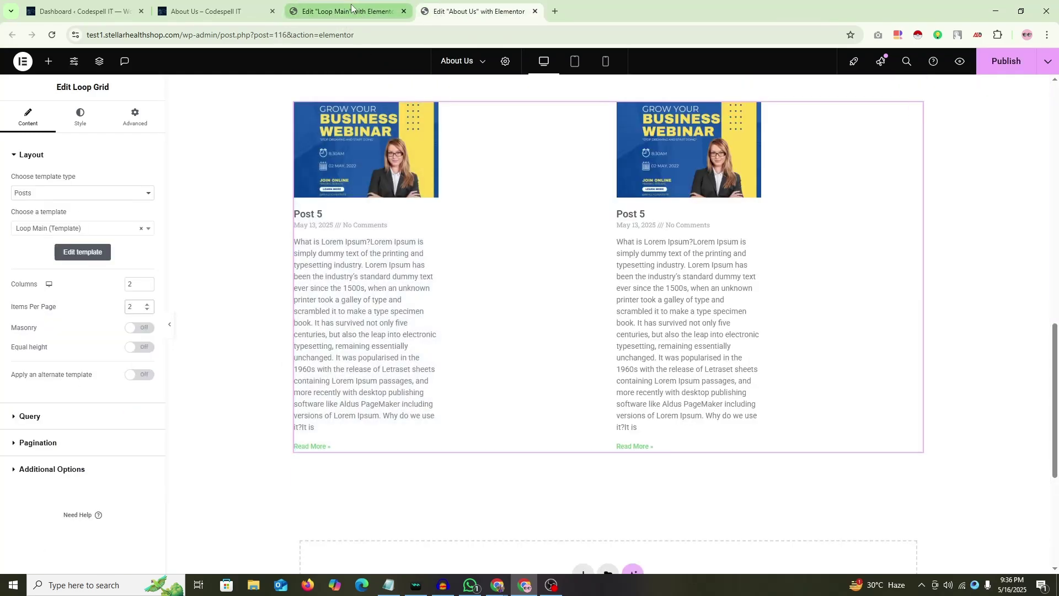
# Step: Raise the Loop Grid to 3 columns and 3 items per page
pyautogui.moveTo(351, 6)
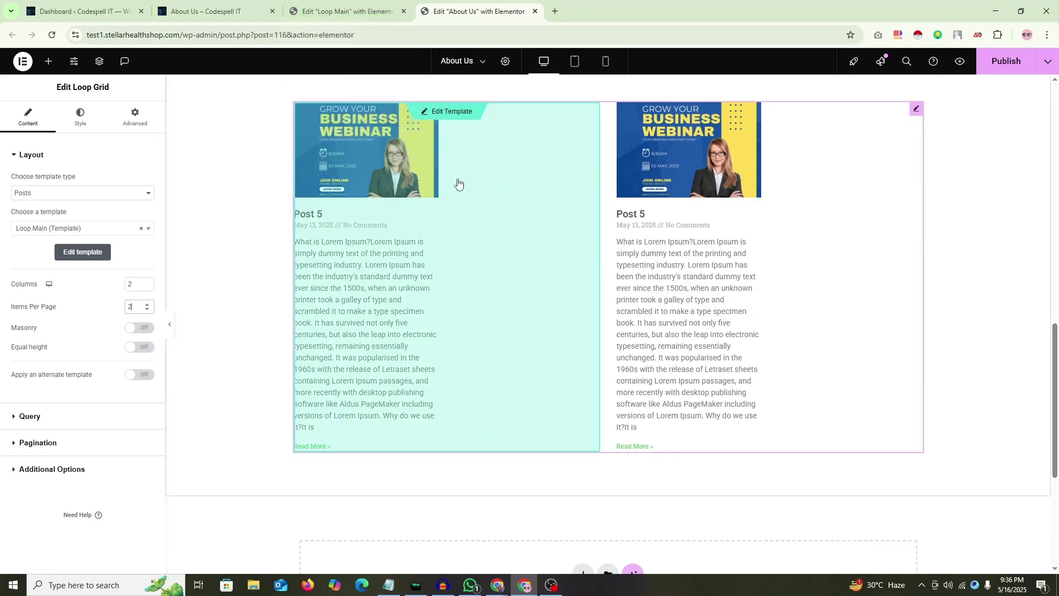
pyautogui.press('Up')
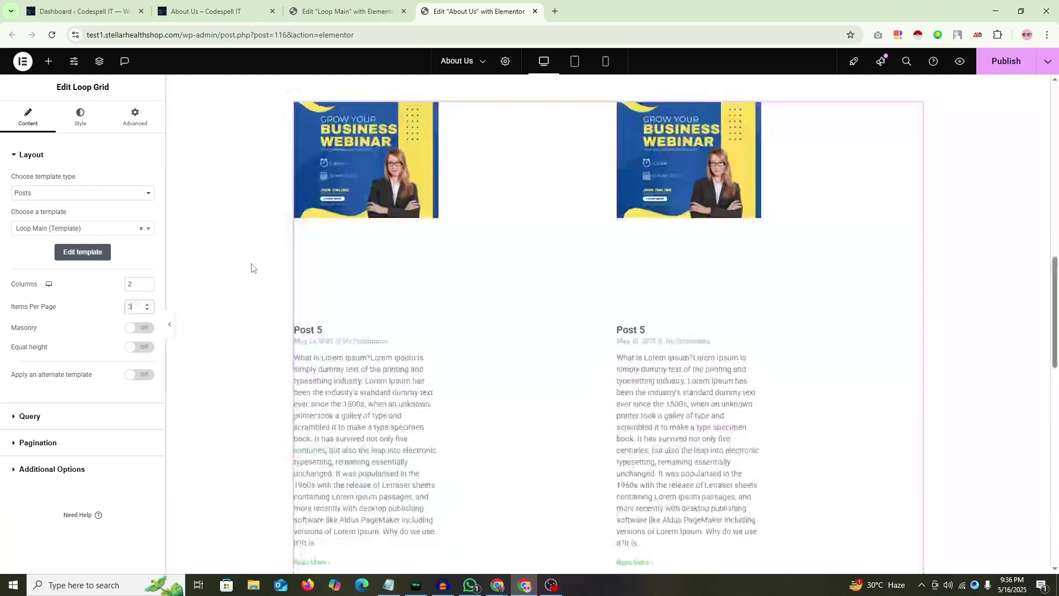
pyautogui.click(147, 282)
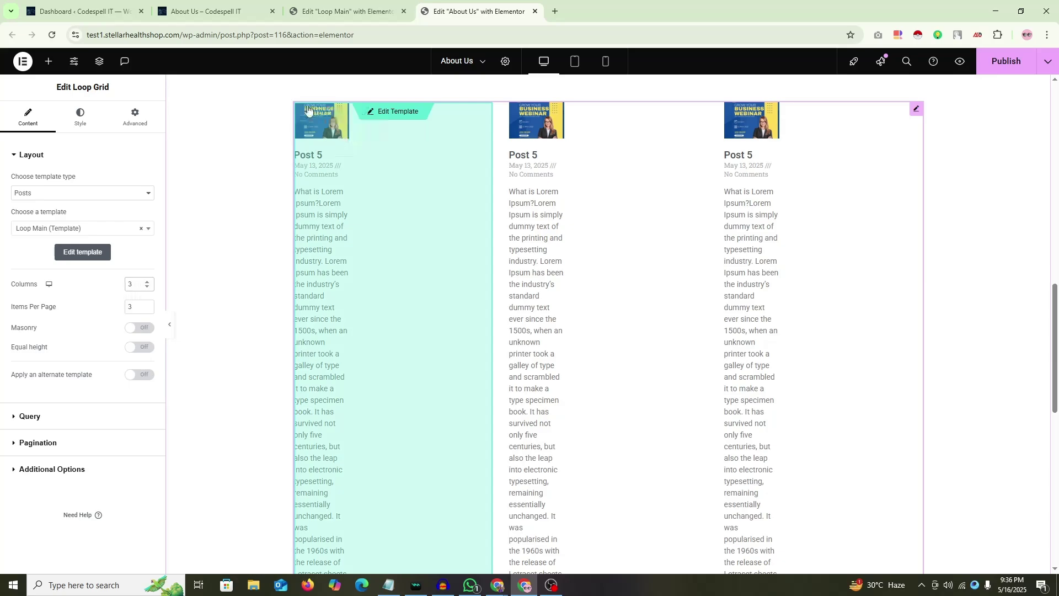
pyautogui.press('super+shift+s')
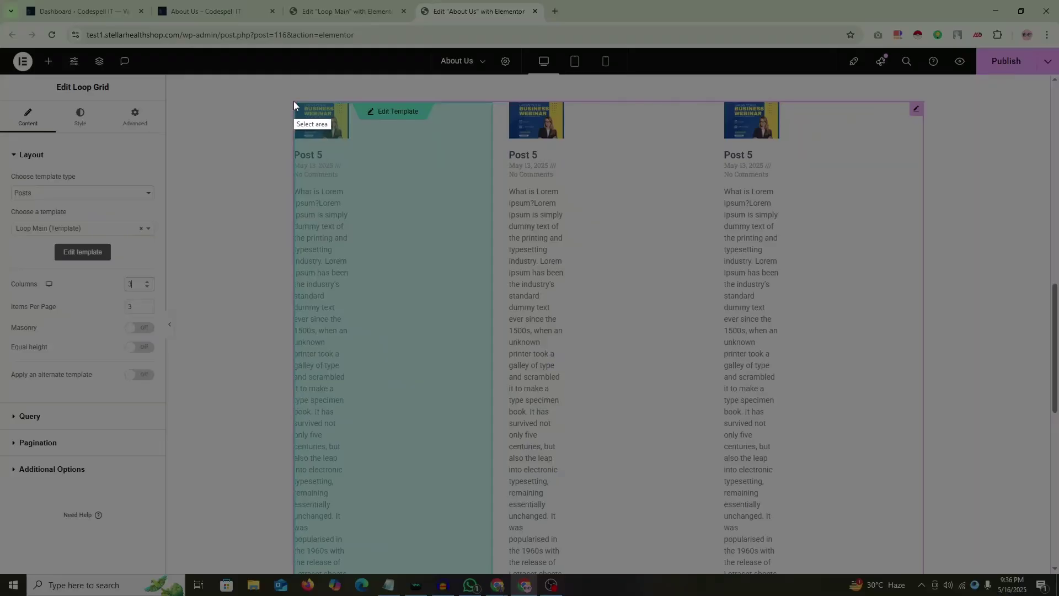
# Step: Frame a Lightshot capture over the settings and posts, draw red boxes, then undo them
pyautogui.moveTo(294, 101); pyautogui.dragTo(494, 339)
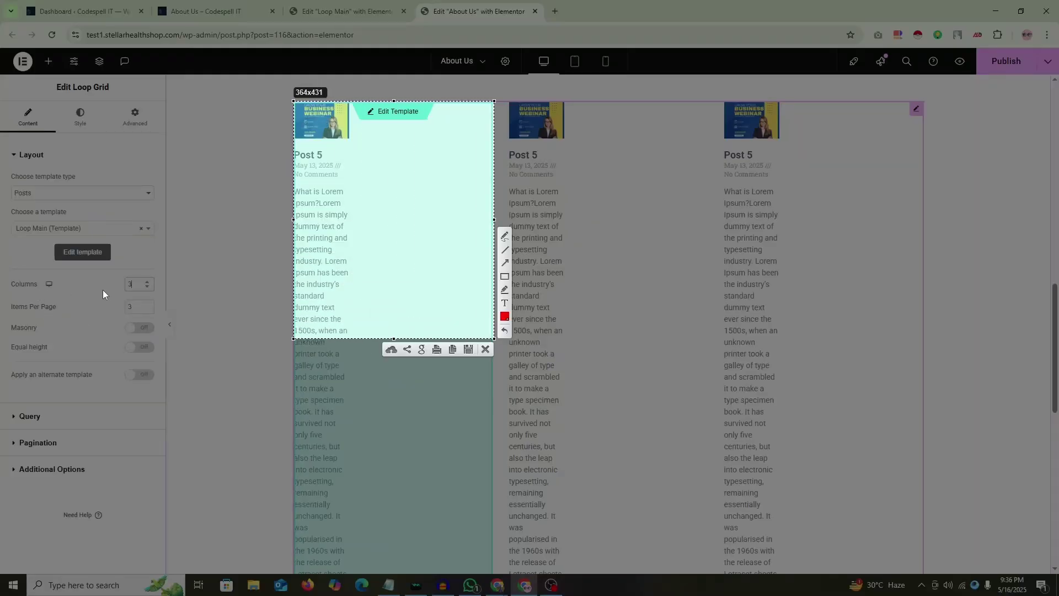
pyautogui.moveTo(106, 274); pyautogui.dragTo(151, 296)
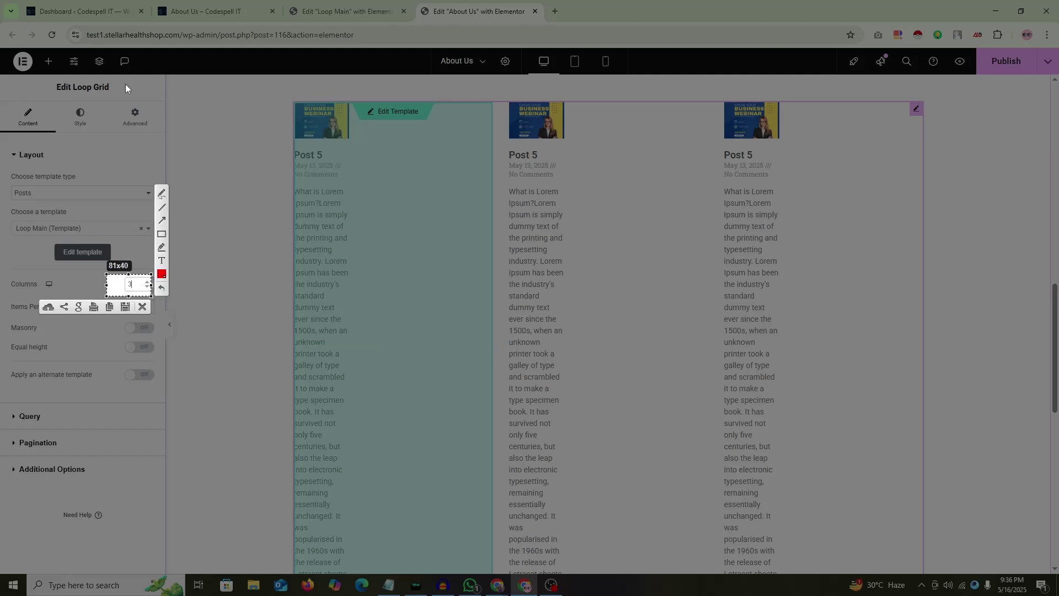
pyautogui.moveTo(84, 83); pyautogui.dragTo(585, 419)
pyautogui.moveTo(120, 275); pyautogui.dragTo(149, 310)
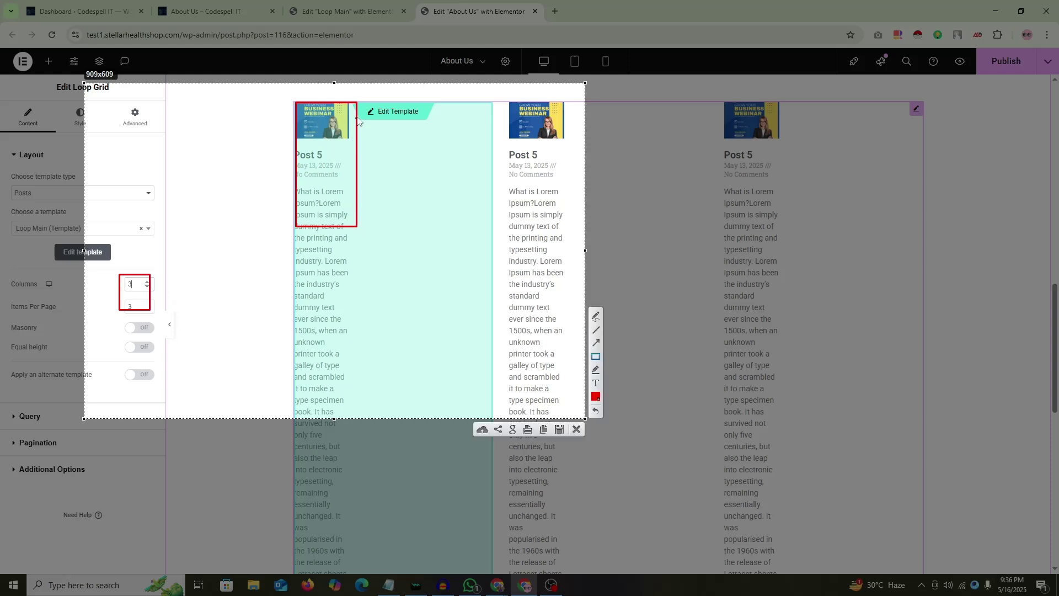
pyautogui.moveTo(359, 106); pyautogui.dragTo(414, 232)
pyautogui.moveTo(415, 107)
pyautogui.mouseDown()
pyautogui.moveTo(462, 238)
pyautogui.moveTo(465, 229)
pyautogui.mouseUp()
pyautogui.hotkey('ctrl', 'z')
pyautogui.hotkey('ctrl', 'z')
pyautogui.hotkey('ctrl', 'z')
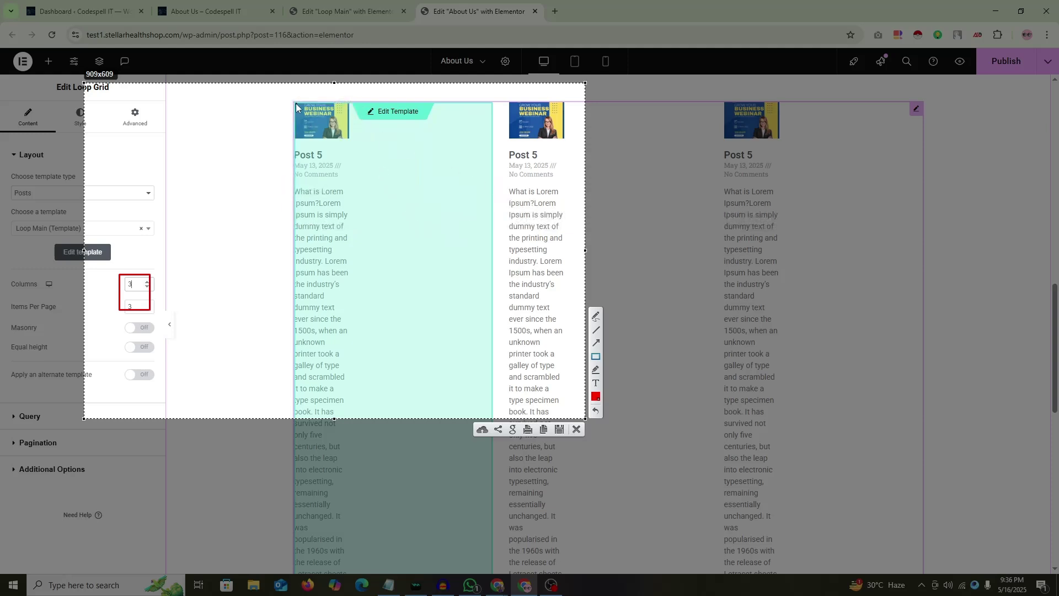
# Step: Box the first post card and empty columns in red, then cancel the capture
pyautogui.moveTo(296, 107); pyautogui.dragTo(362, 258)
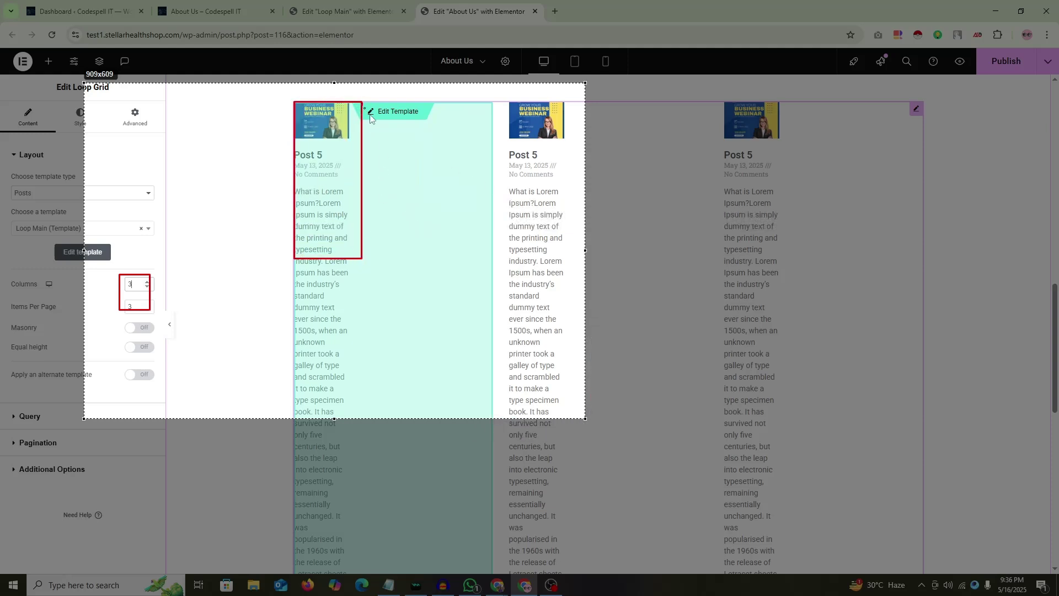
pyautogui.moveTo(371, 118)
pyautogui.mouseDown()
pyautogui.moveTo(443, 259)
pyautogui.moveTo(437, 273)
pyautogui.mouseUp()
pyautogui.moveTo(437, 121)
pyautogui.mouseDown()
pyautogui.moveTo(478, 203)
pyautogui.moveTo(489, 257)
pyautogui.mouseUp()
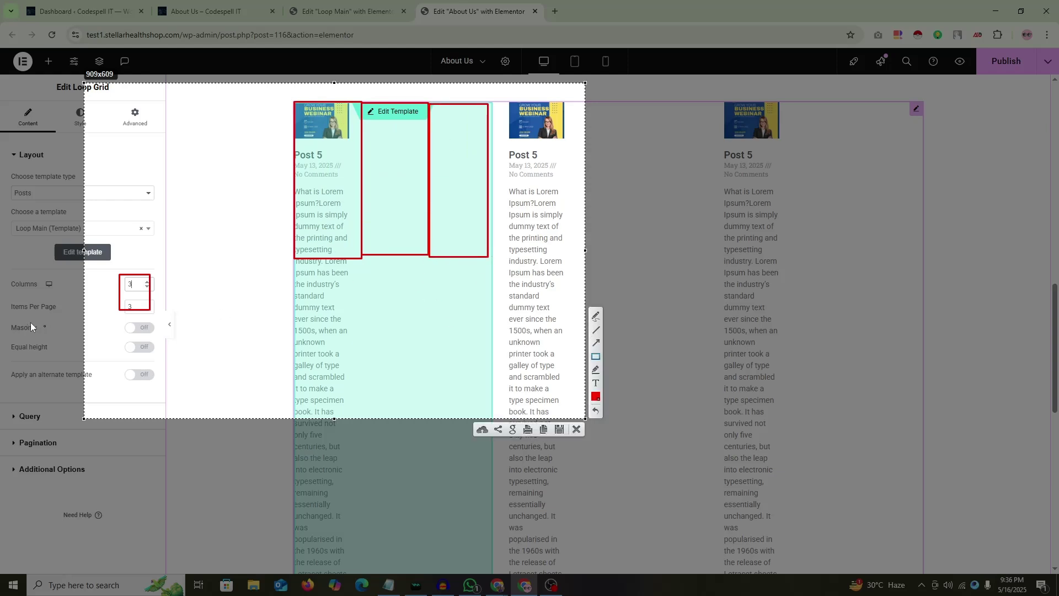
pyautogui.rightClick(193, 223)
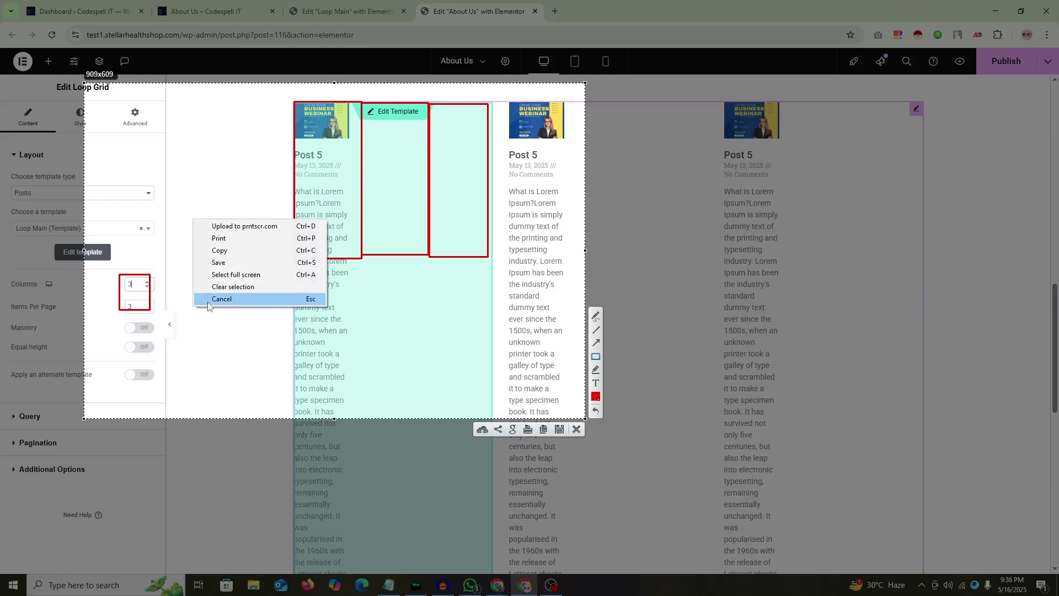
pyautogui.click(204, 299)
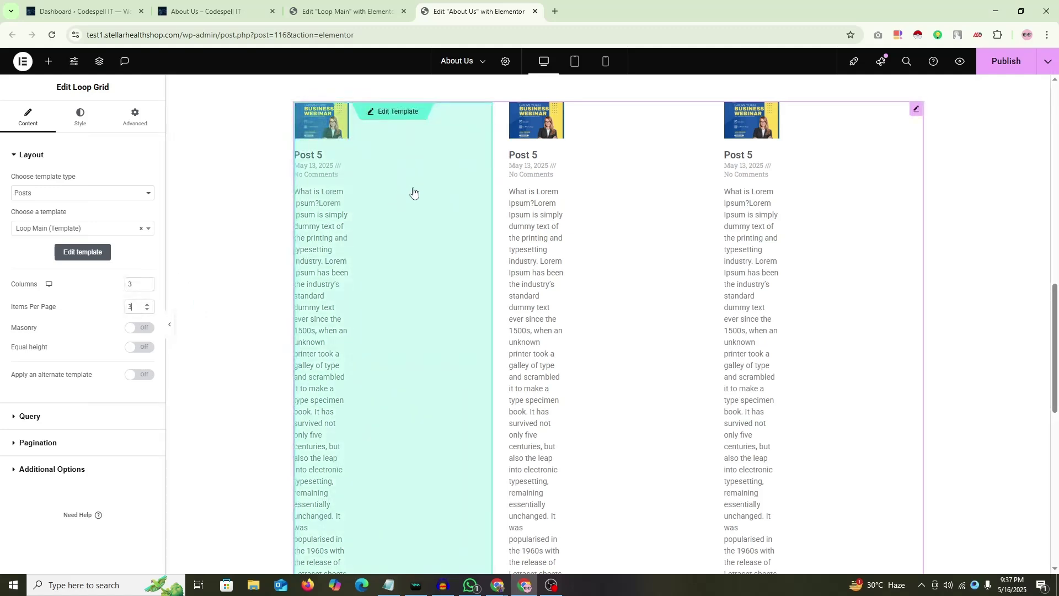
# Step: Publish the About Us Loop Grid at 1 column and 1 item per page
pyautogui.press('Down')
pyautogui.press('Down')
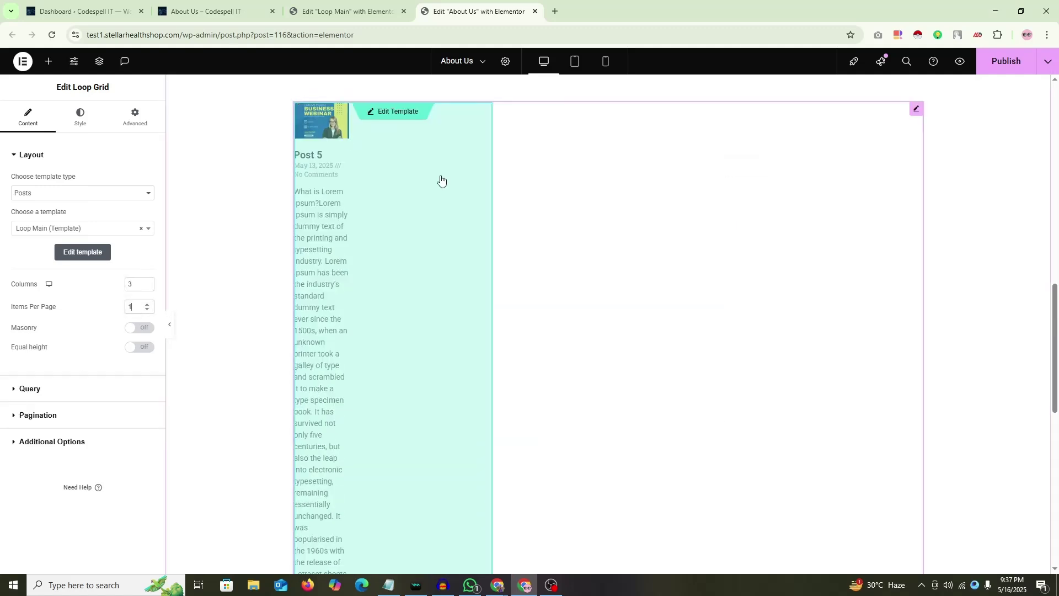
pyautogui.click(139, 283)
pyautogui.press('Down')
pyautogui.press('Down')
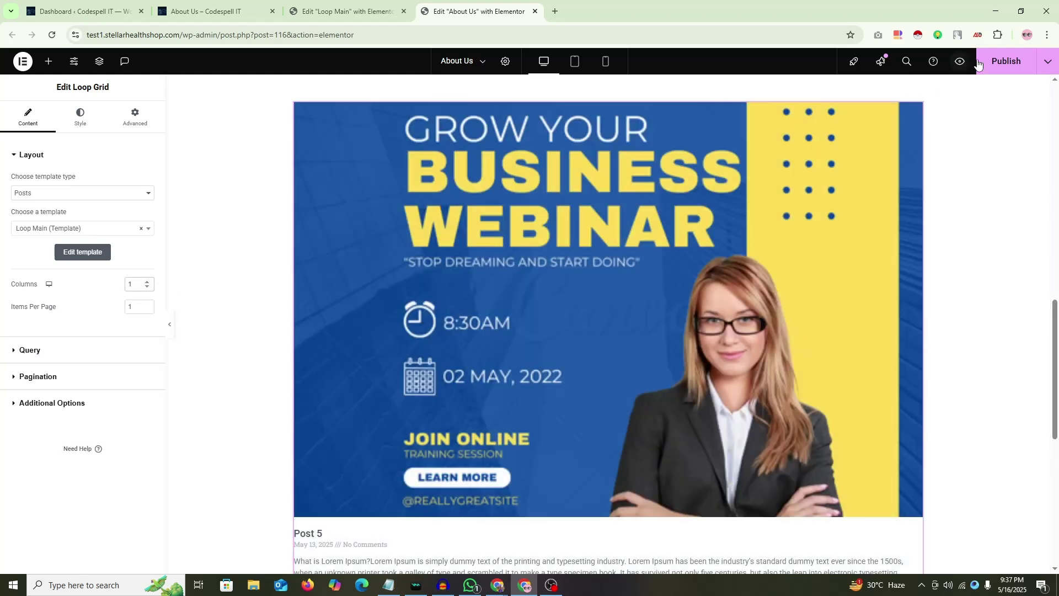
pyautogui.click(978, 64)
# Step: Publish Loop Main with 3 columns and 3 posts per page, then reload the About Us editor
pyautogui.click(345, 11)
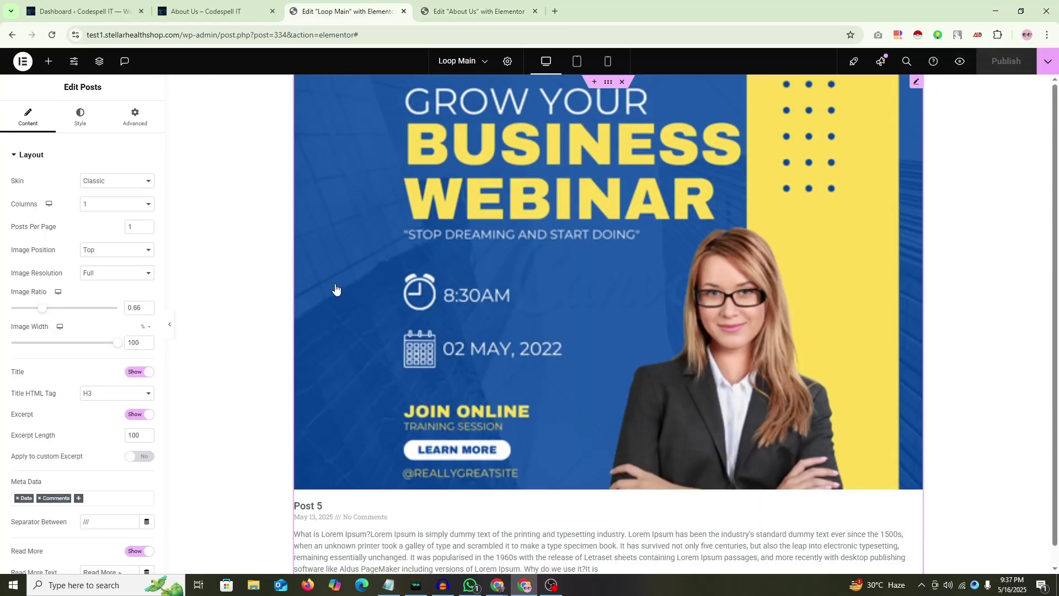
pyautogui.click(117, 212)
pyautogui.click(102, 236)
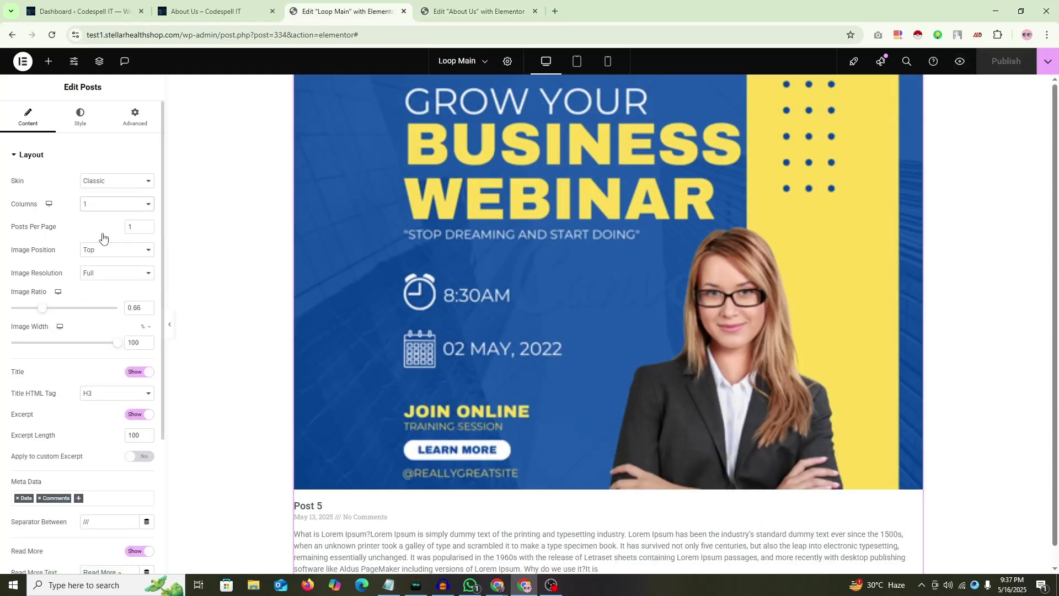
pyautogui.click(147, 225)
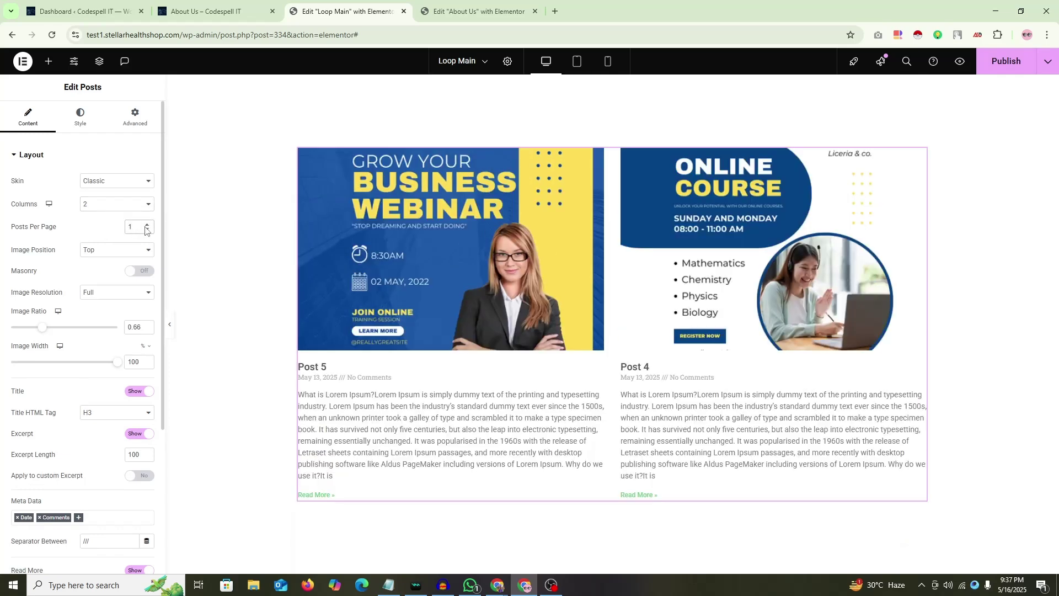
pyautogui.click(118, 206)
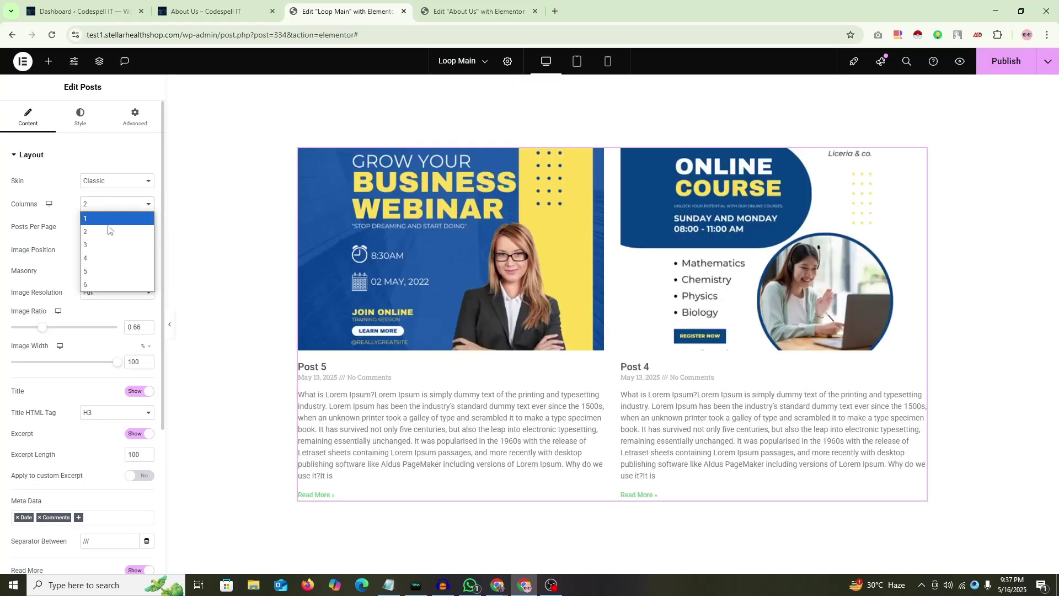
pyautogui.click(96, 284)
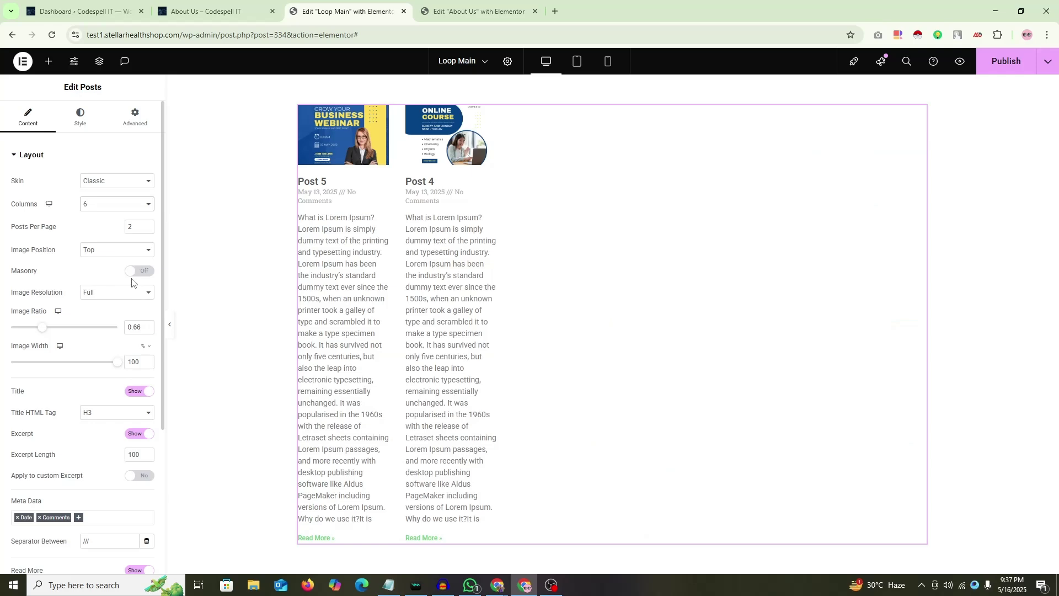
pyautogui.click(112, 206)
pyautogui.click(138, 245)
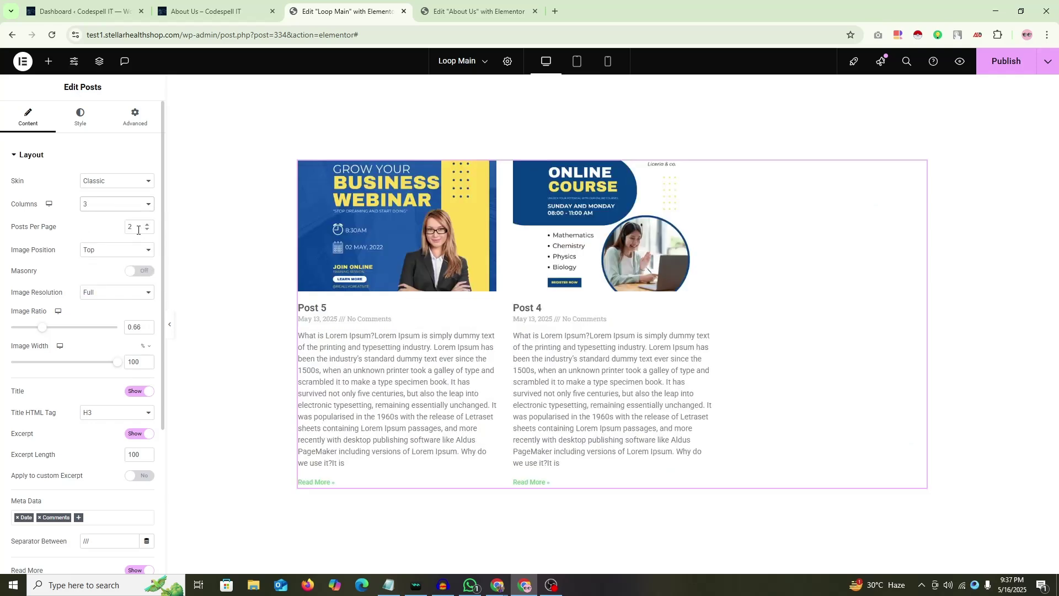
pyautogui.write('3')
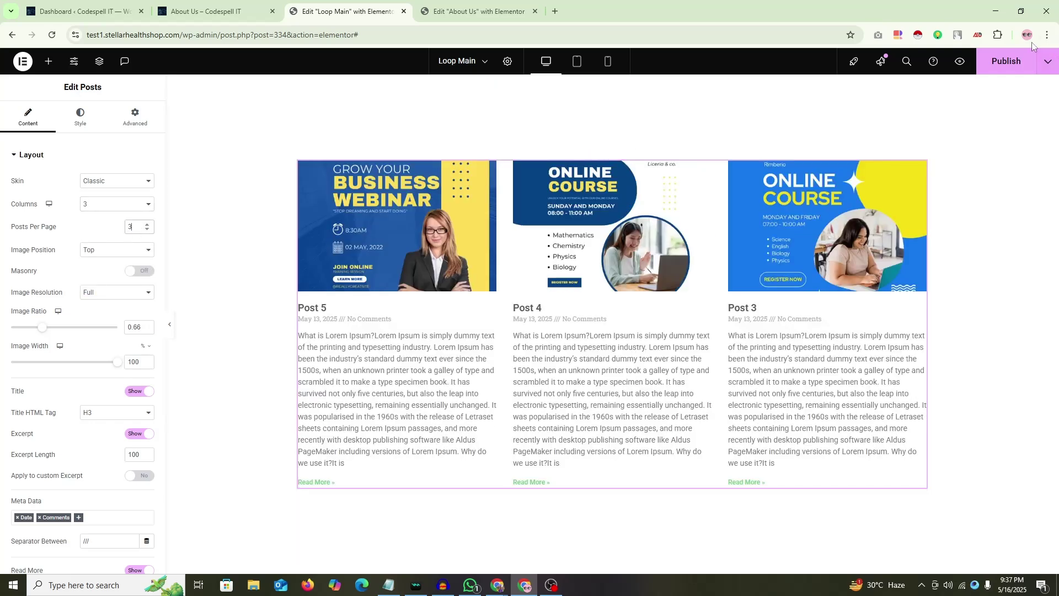
pyautogui.click(1005, 62)
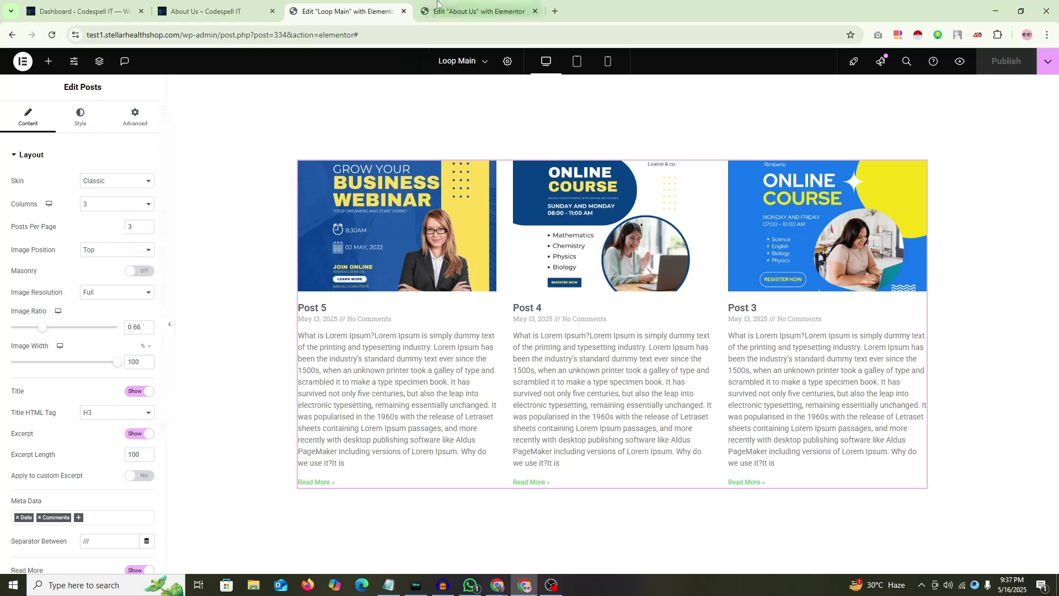
pyautogui.click(475, 11)
pyautogui.click(51, 35)
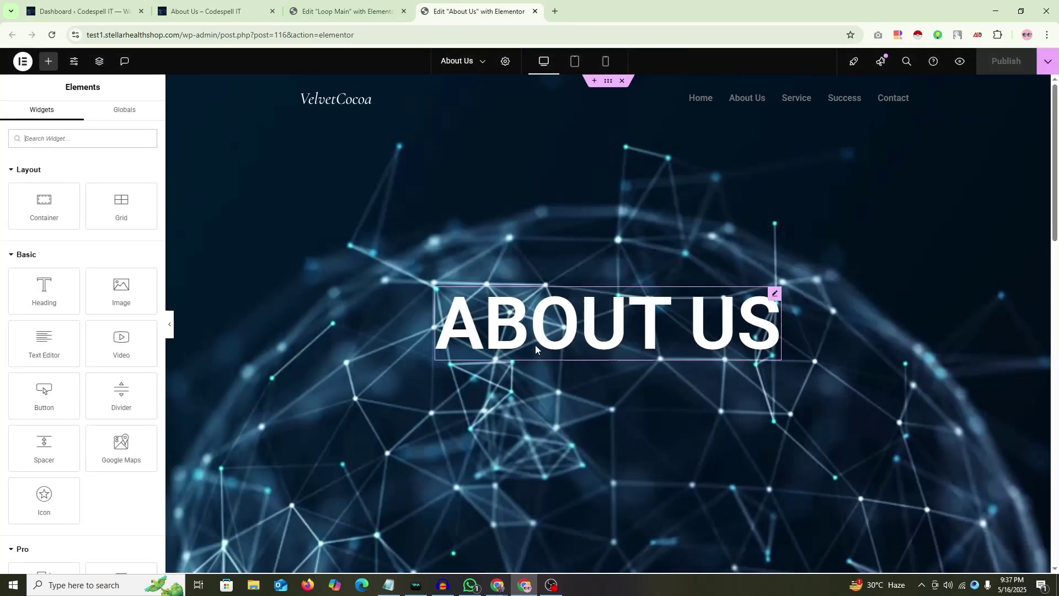
# Step: Select the Loop Grid through the Navigator's third container
pyautogui.scroll(-15, 535, 345)
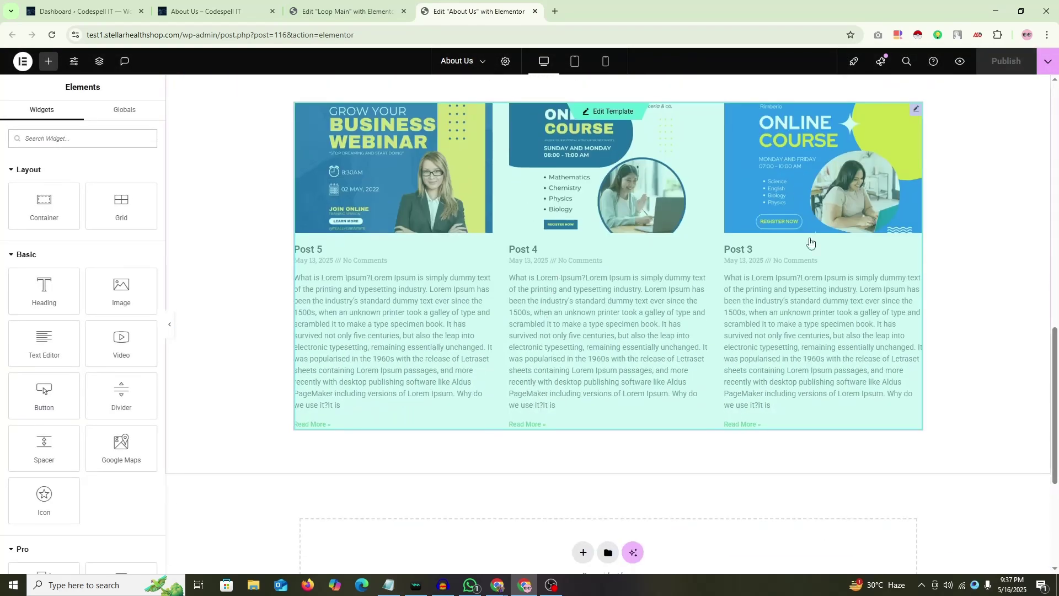
pyautogui.rightClick(967, 333)
pyautogui.click(969, 433)
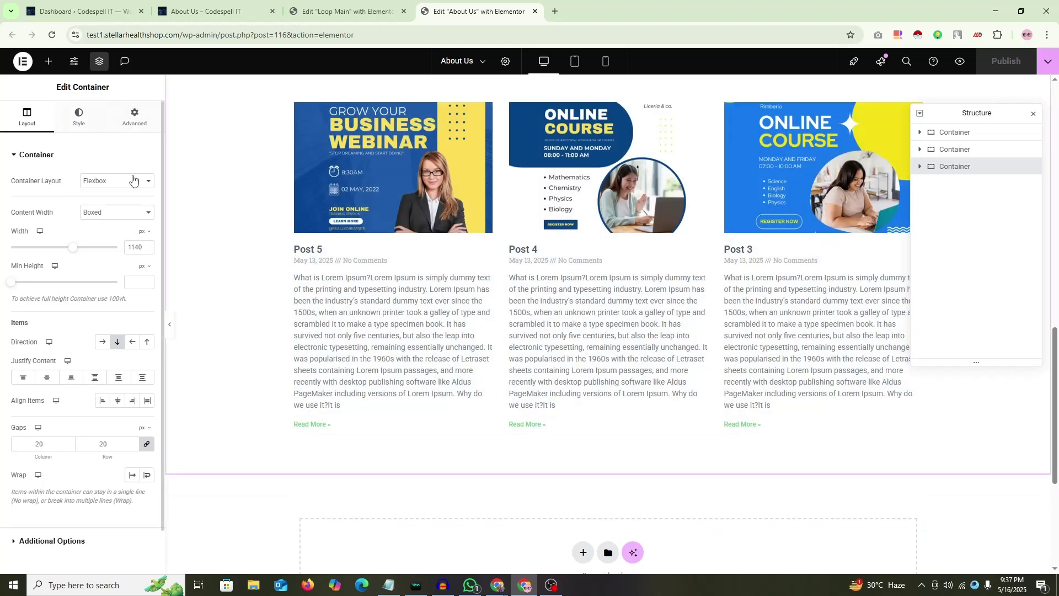
pyautogui.click(919, 166)
pyautogui.click(968, 188)
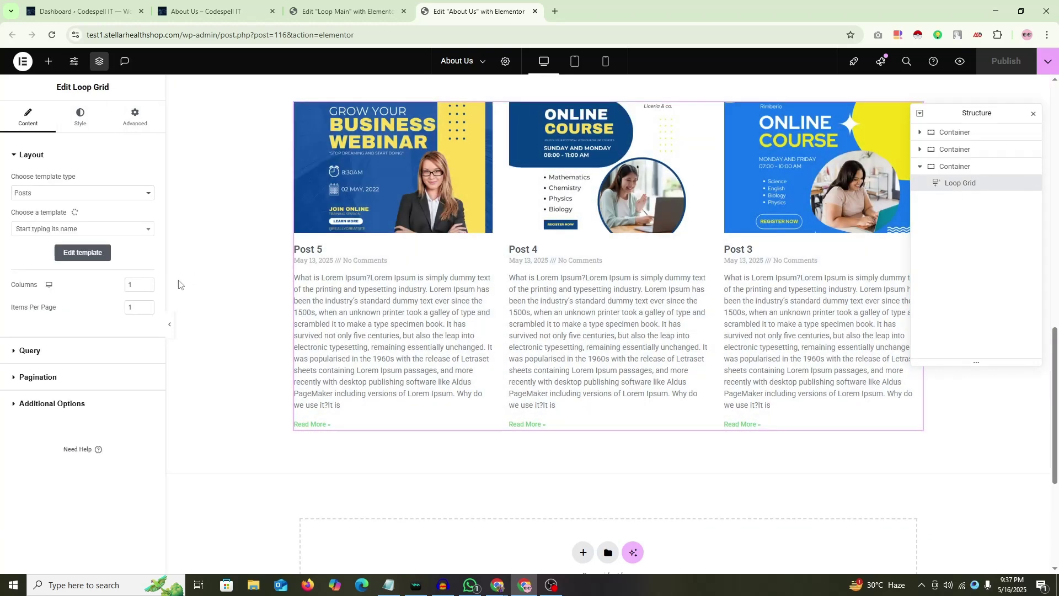
# Step: Add an Include By Author rule to the Loop Grid query
pyautogui.click(29, 351)
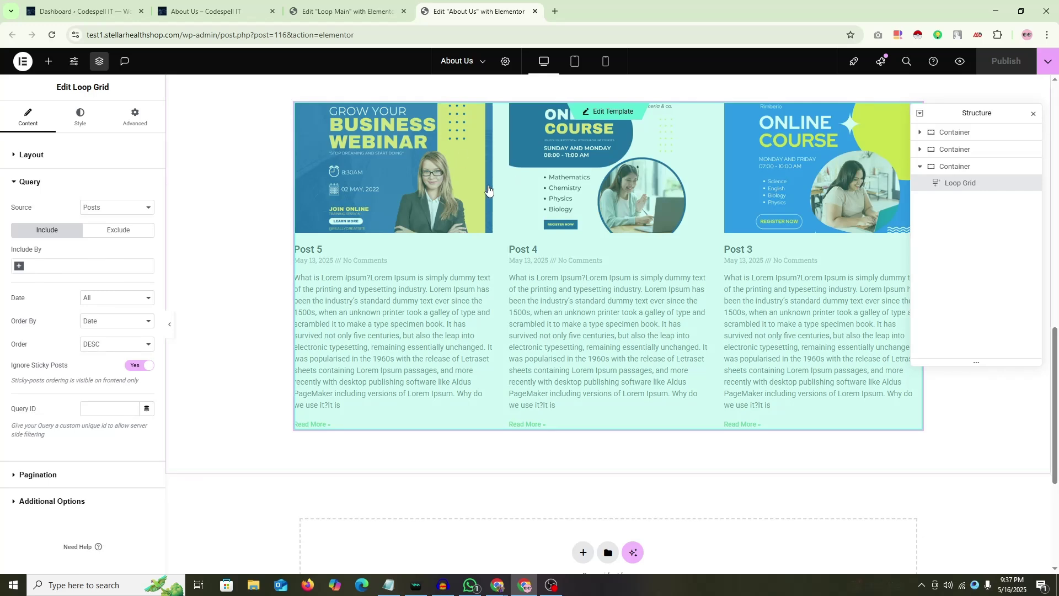
pyautogui.click(19, 267)
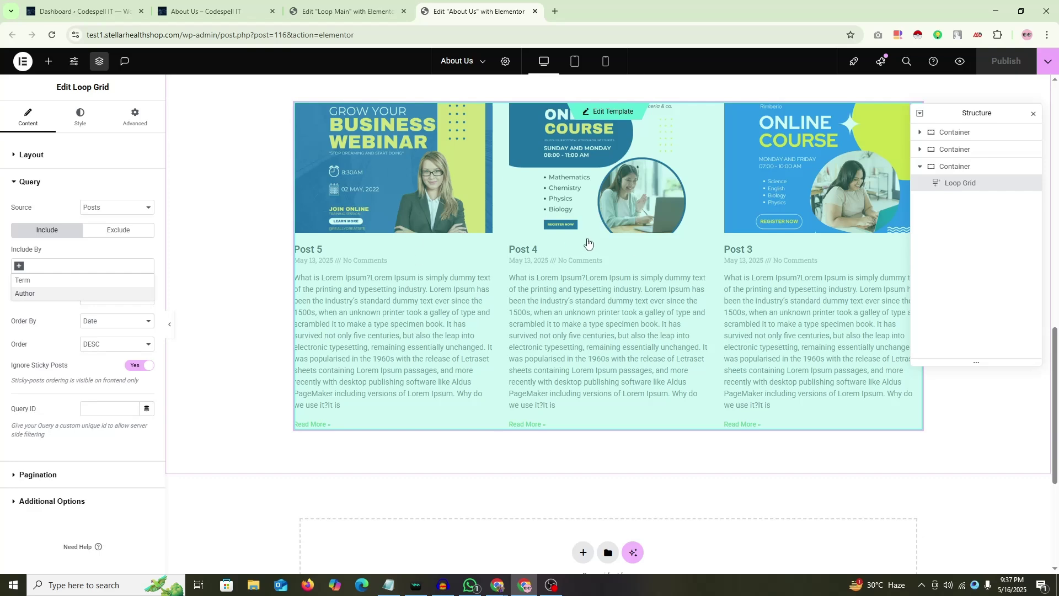
pyautogui.click(27, 294)
pyautogui.click(38, 301)
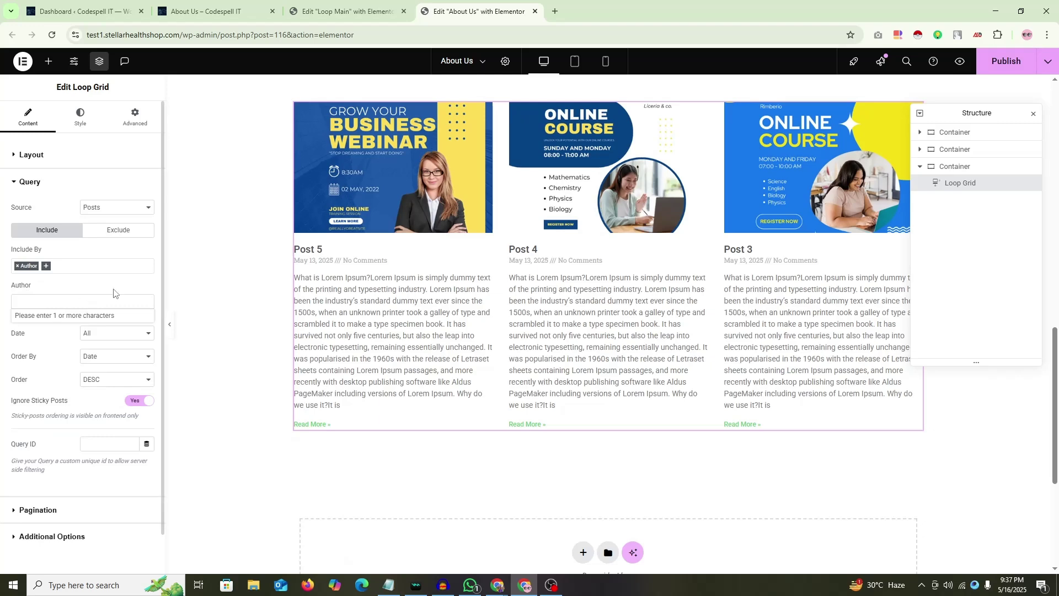
pyautogui.click(82, 11)
# Step: Open Posts > All Posts in a new browser tab
pyautogui.moveTo(35, 148)
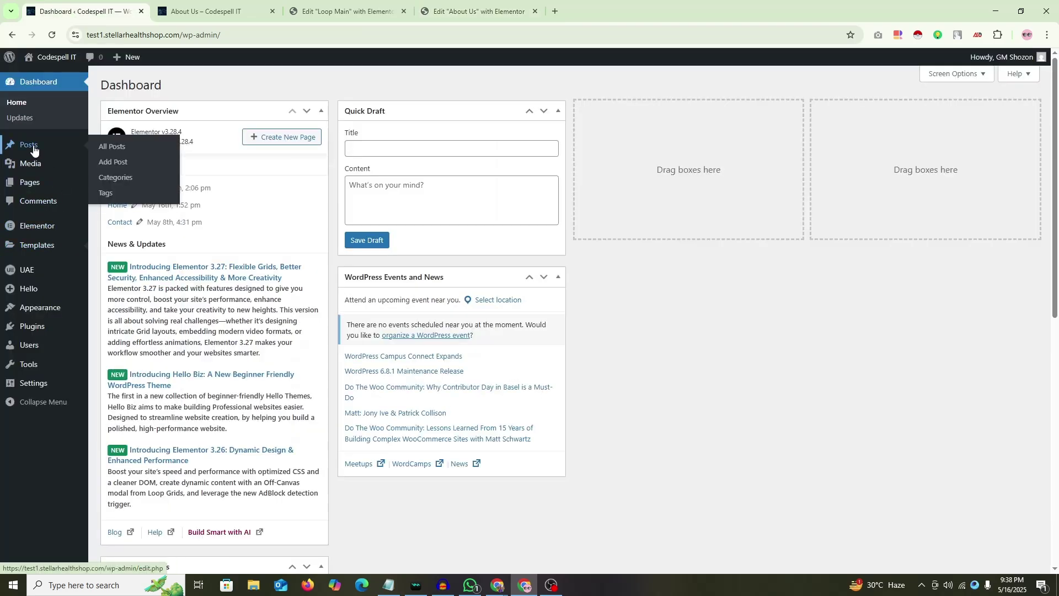
pyautogui.middleClick(131, 149)
pyautogui.click(218, 9)
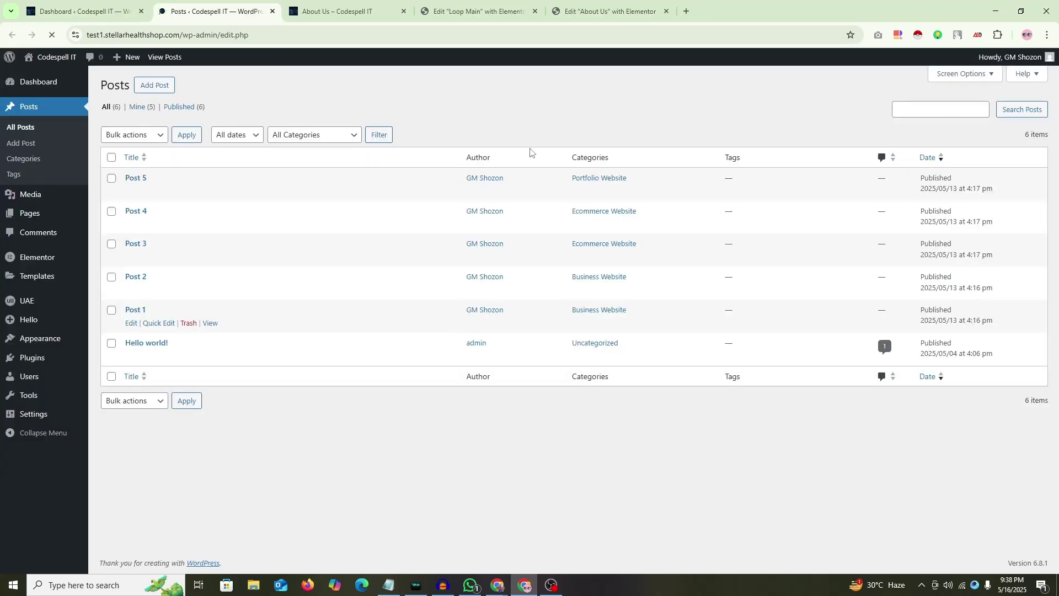
# Step: Screenshot the posts table with red boxes on the Author column, then dismiss it
pyautogui.press('Print')
pyautogui.moveTo(335, 116)
pyautogui.mouseDown()
pyautogui.moveTo(643, 379)
pyautogui.moveTo(671, 386)
pyautogui.mouseUp()
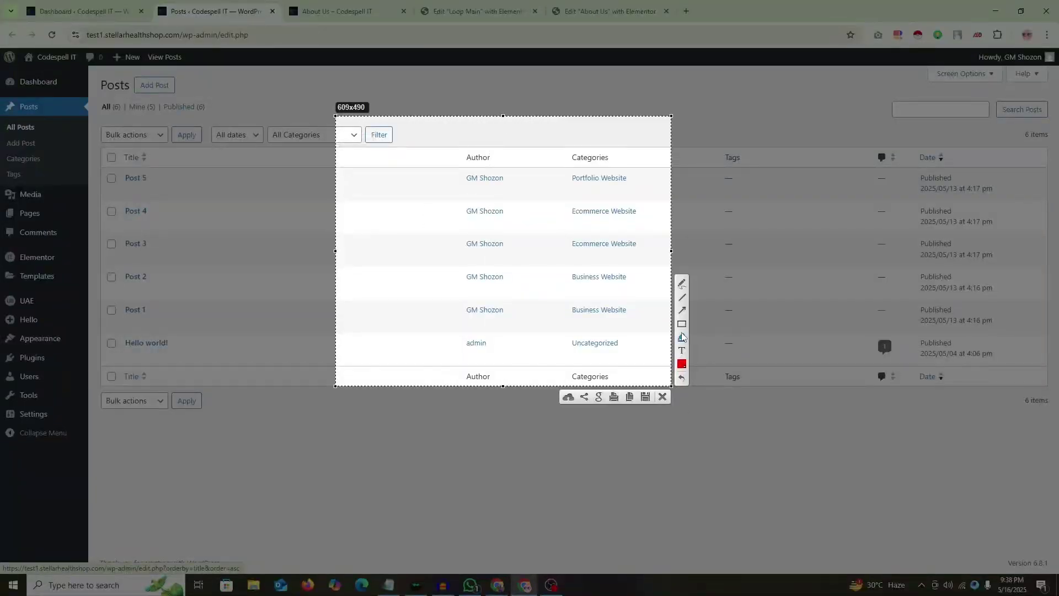
pyautogui.moveTo(449, 145); pyautogui.dragTo(522, 361)
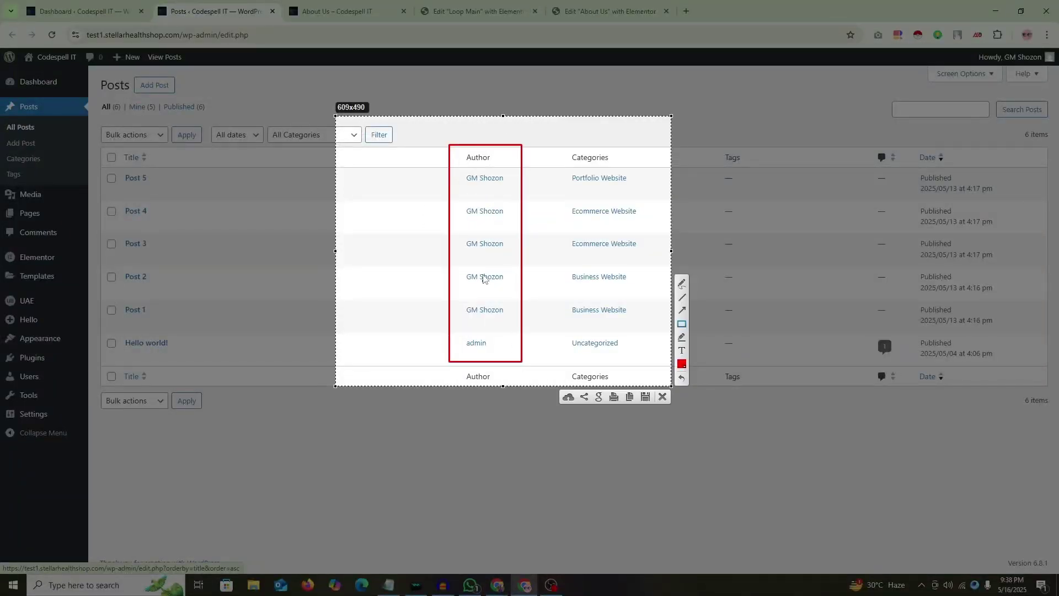
pyautogui.moveTo(461, 331); pyautogui.dragTo(497, 354)
pyautogui.moveTo(461, 297); pyautogui.dragTo(510, 319)
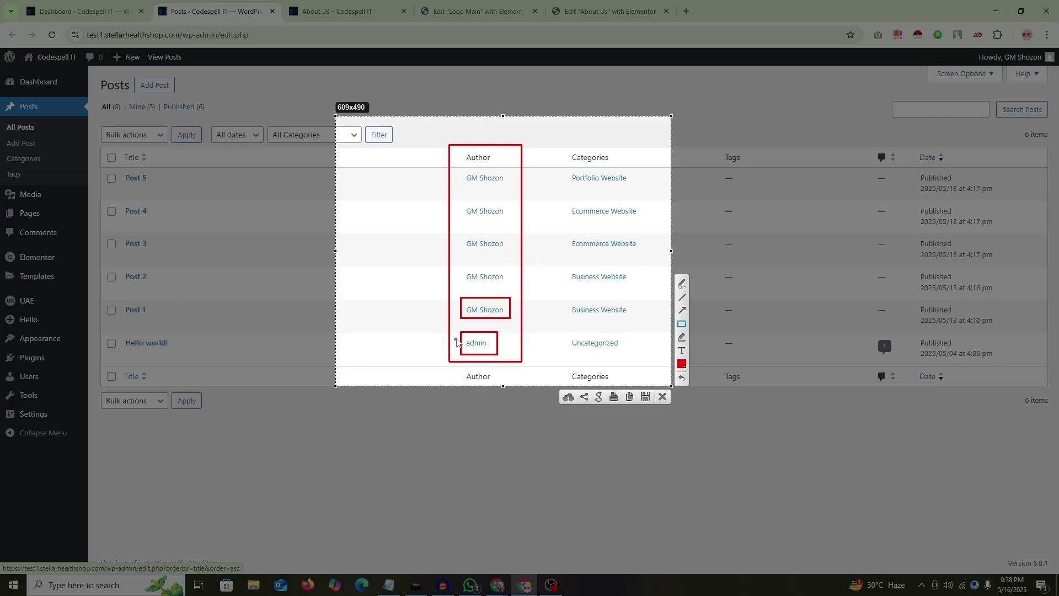
pyautogui.rightClick(540, 245)
pyautogui.click(551, 331)
pyautogui.hotkey('ctrl', '5')
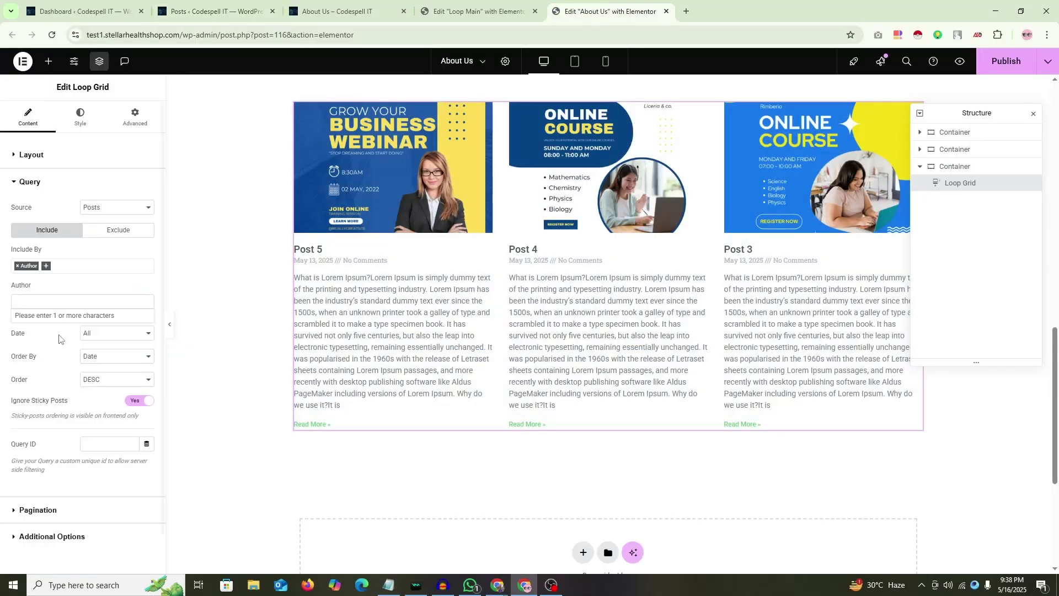
pyautogui.click(31, 303)
pyautogui.write('ad')
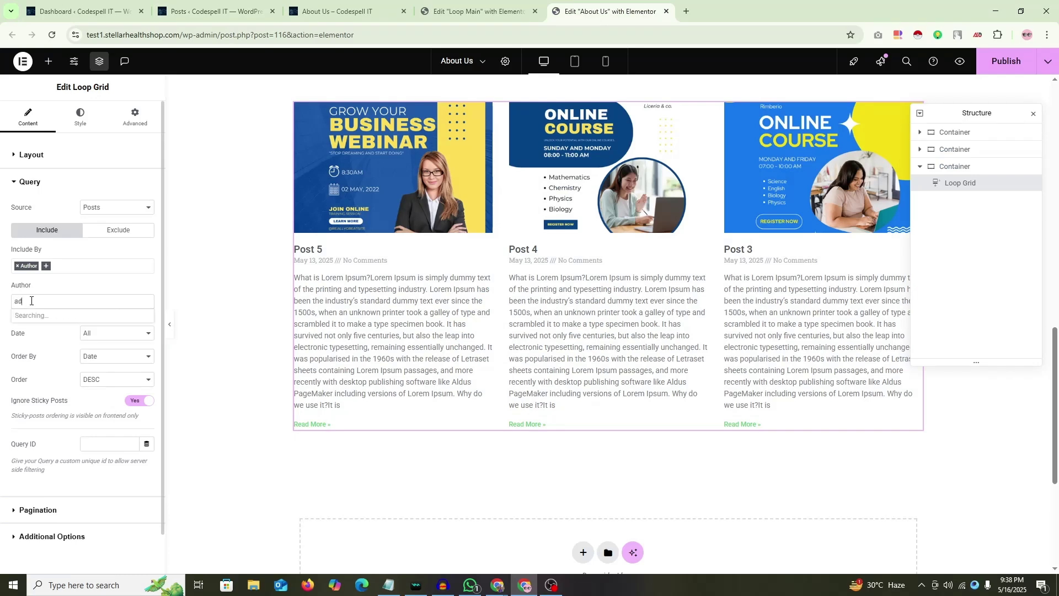
pyautogui.click(31, 317)
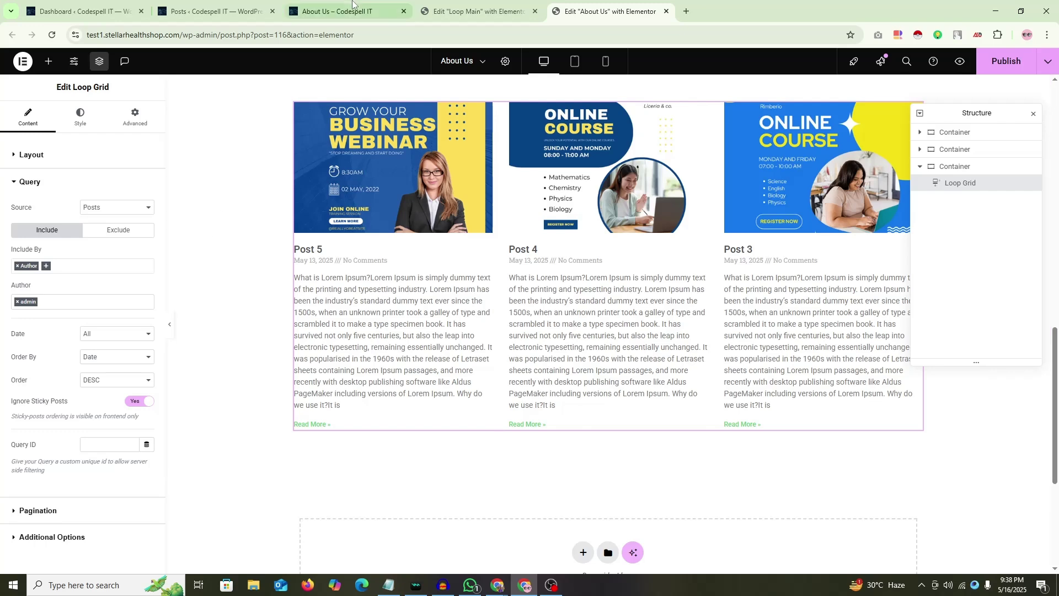
pyautogui.click(209, 11)
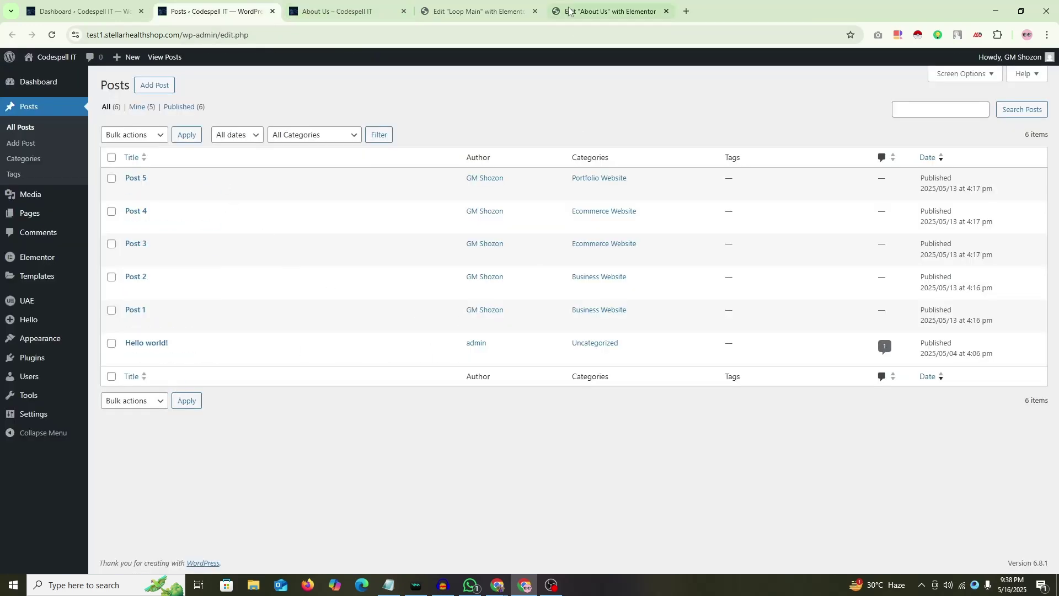
pyautogui.click(607, 11)
pyautogui.click(474, 11)
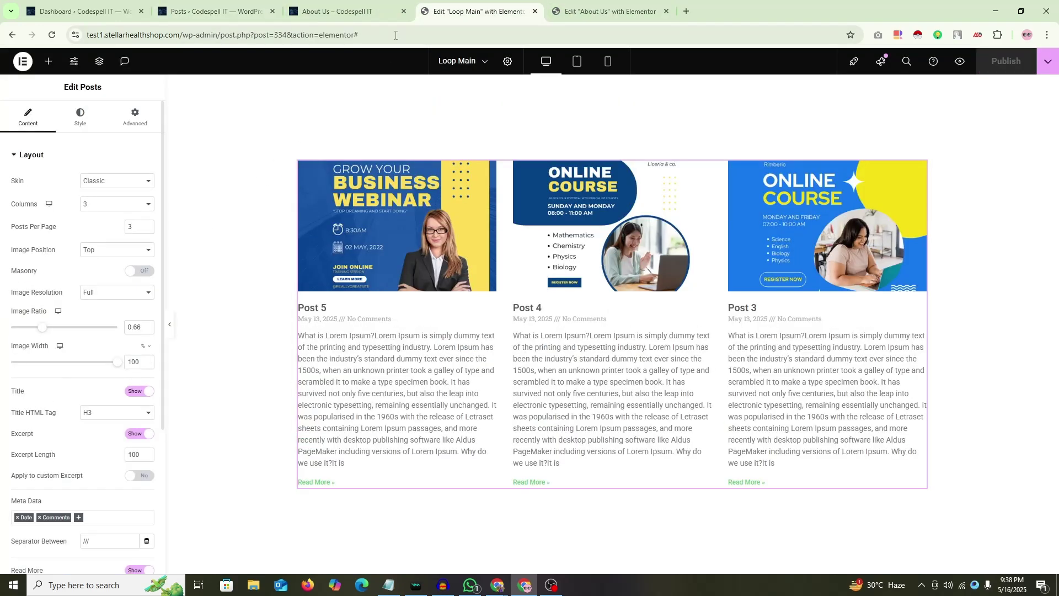
pyautogui.click(562, 8)
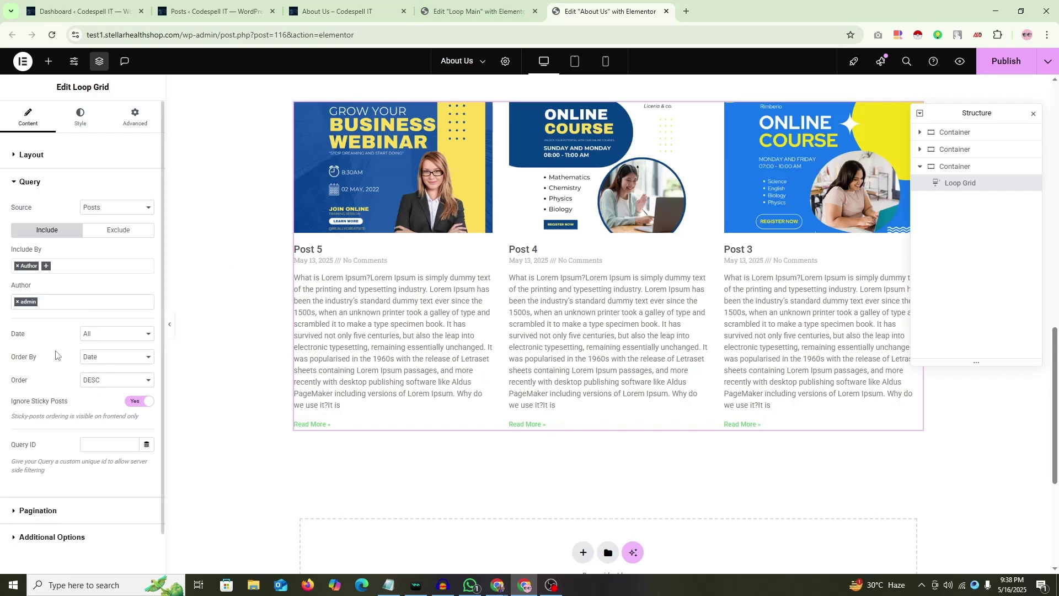
pyautogui.click(17, 302)
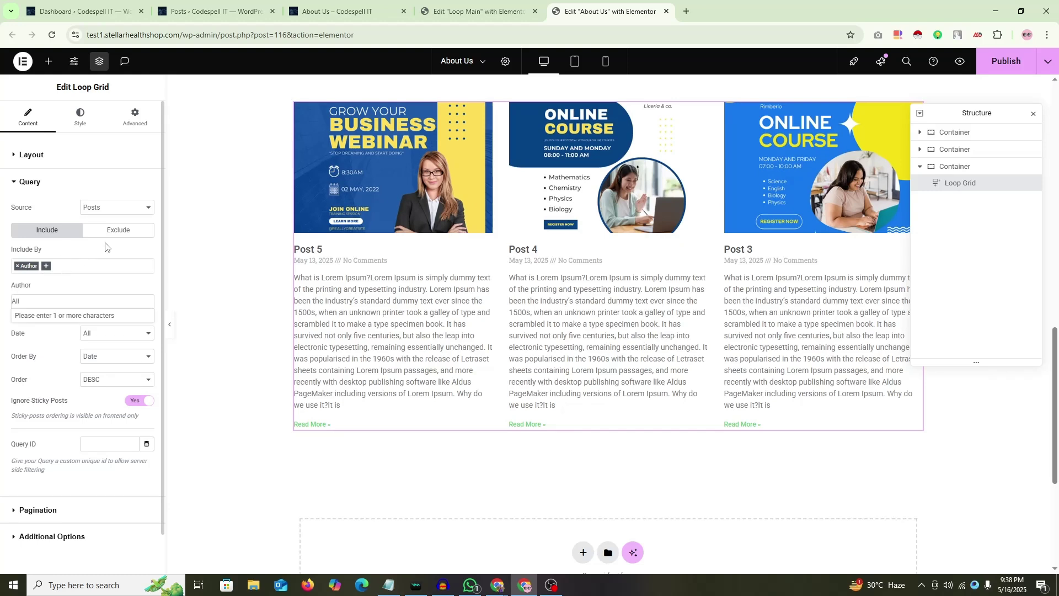
# Step: Try an Exclude By Author rule for admin, then remove it and revert to Include
pyautogui.click(17, 265)
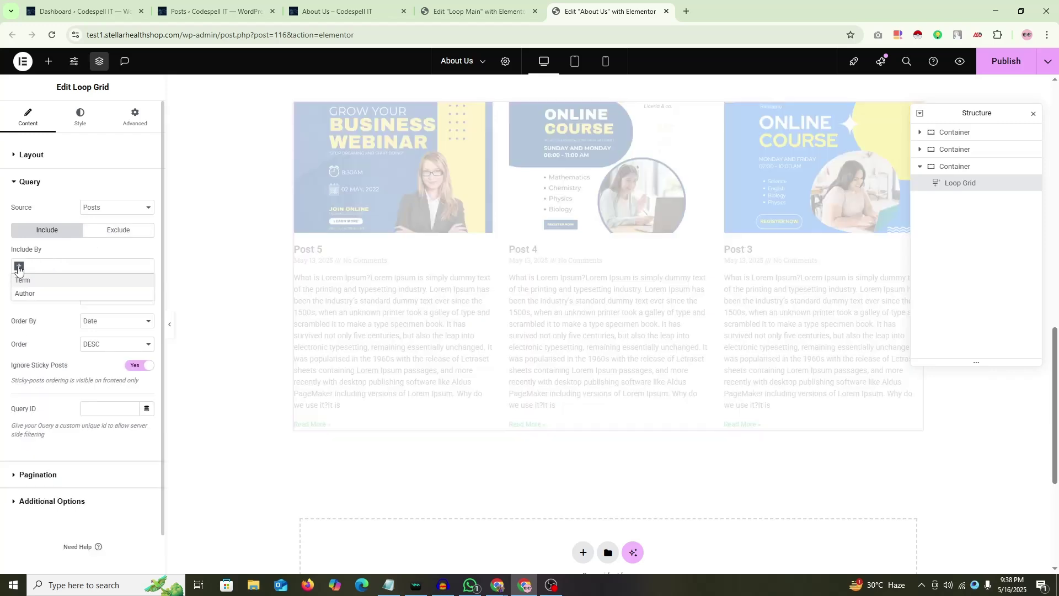
pyautogui.click(121, 231)
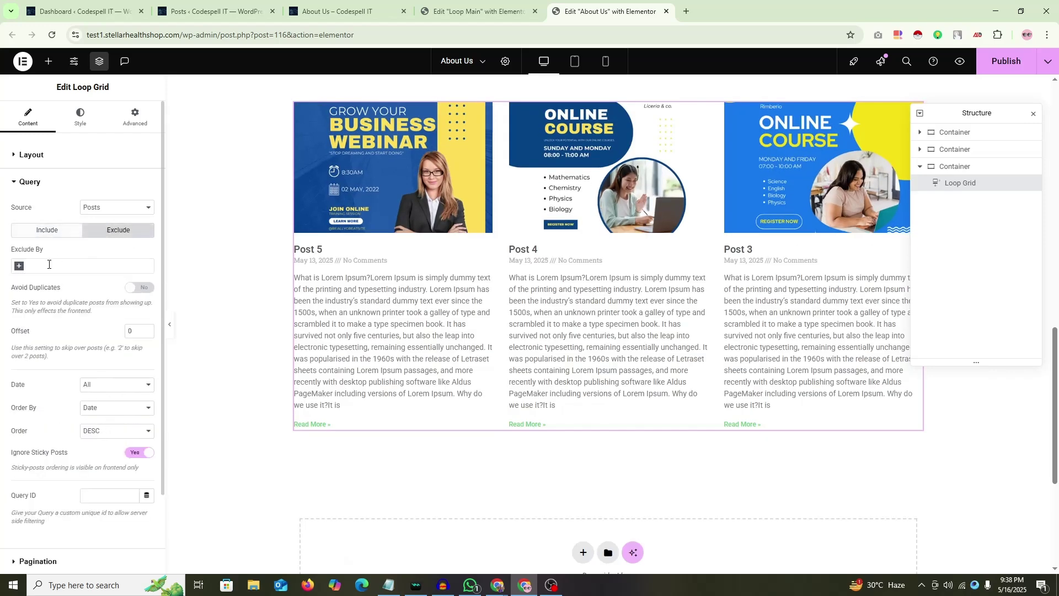
pyautogui.click(19, 267)
pyautogui.click(34, 322)
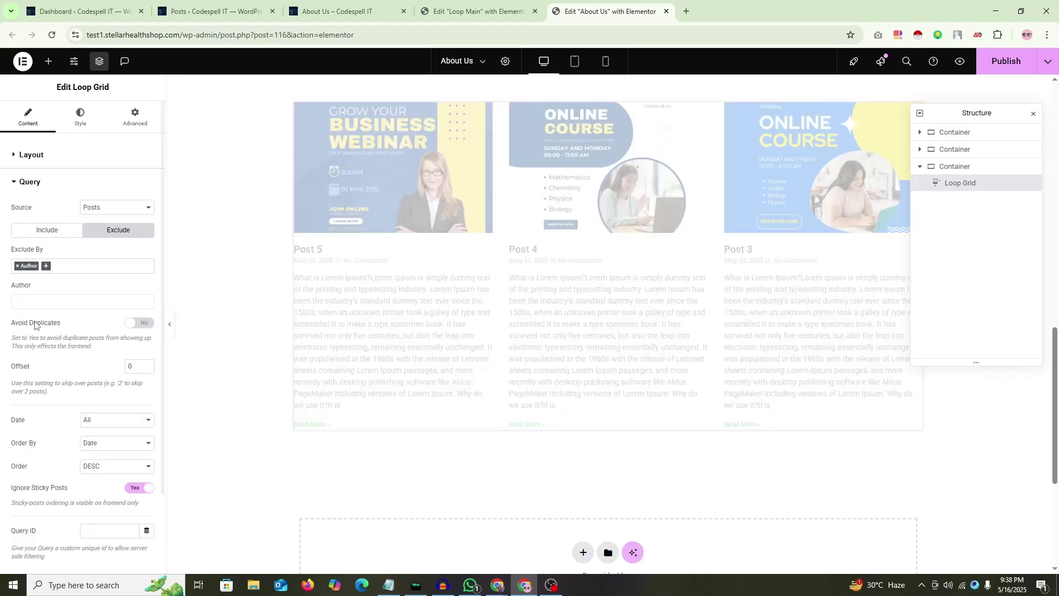
pyautogui.click(44, 299)
pyautogui.write('admi')
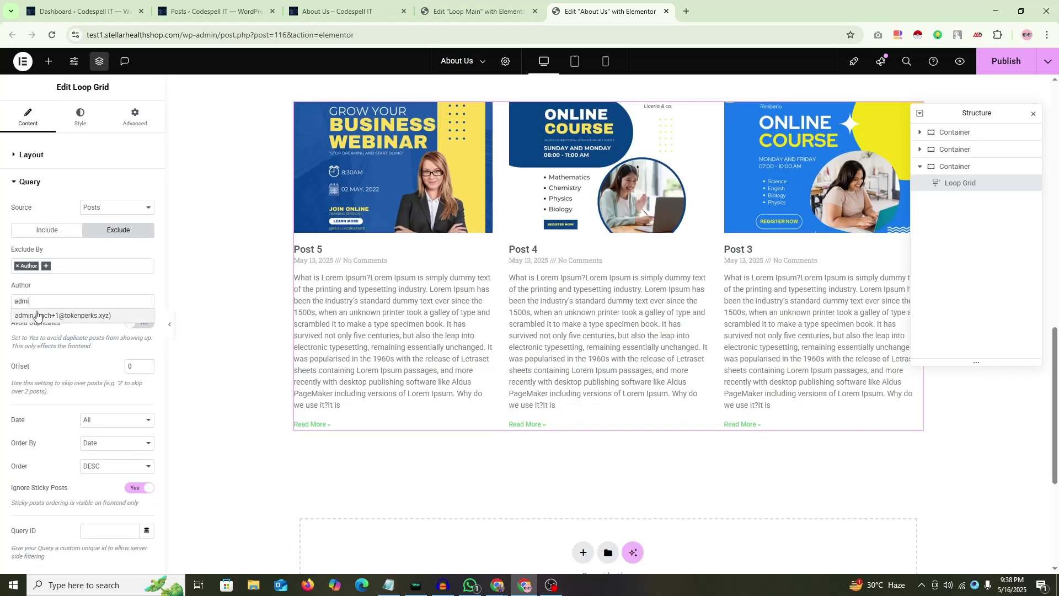
pyautogui.click(41, 318)
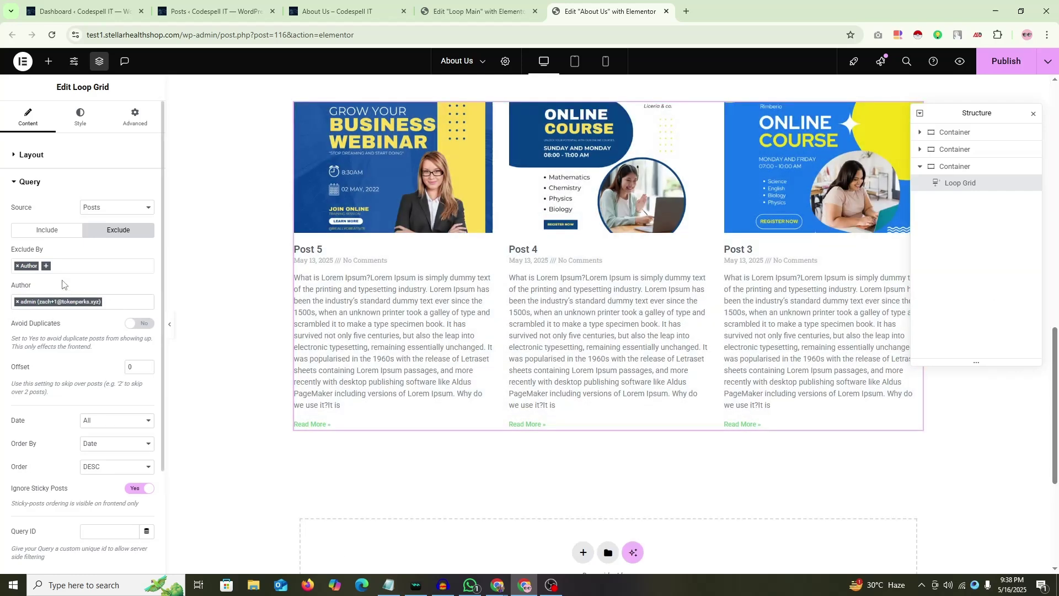
pyautogui.click(17, 267)
pyautogui.click(61, 267)
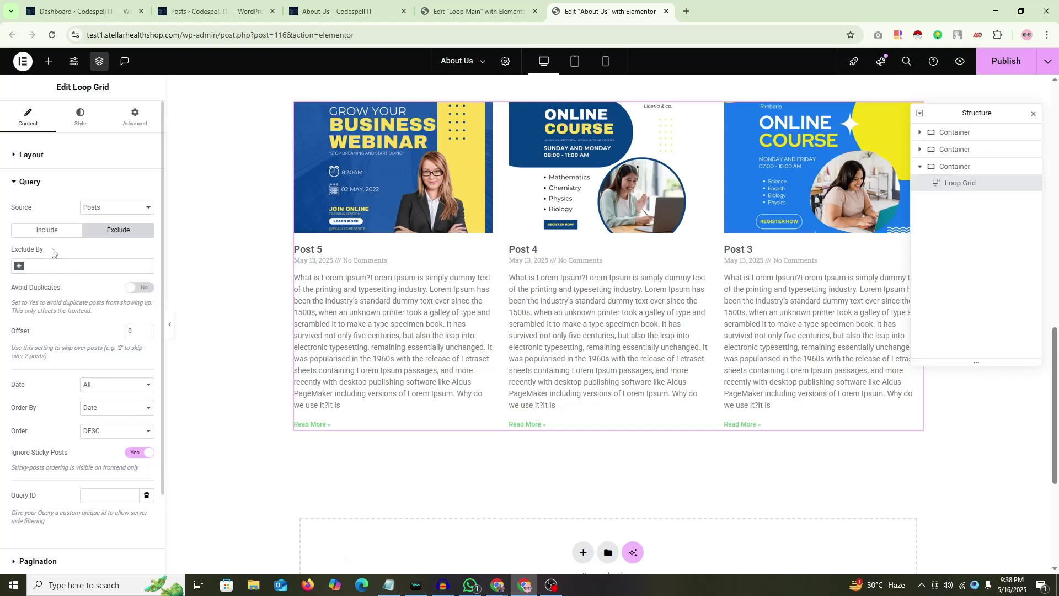
pyautogui.click(44, 235)
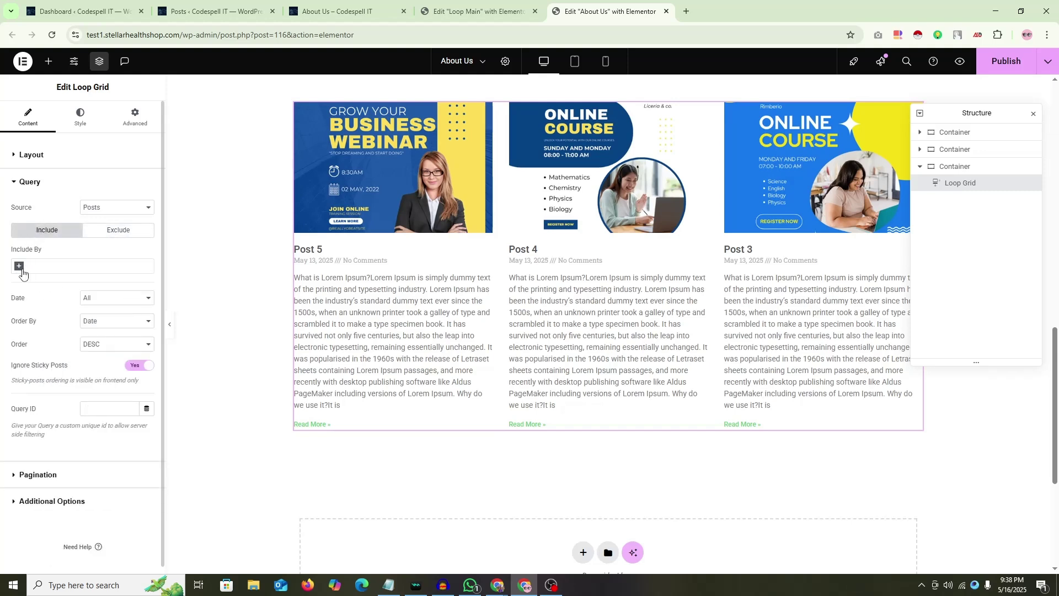
# Step: Switch to Exclude By Author again, drop admin, and search for another author
pyautogui.click(118, 230)
pyautogui.click(19, 266)
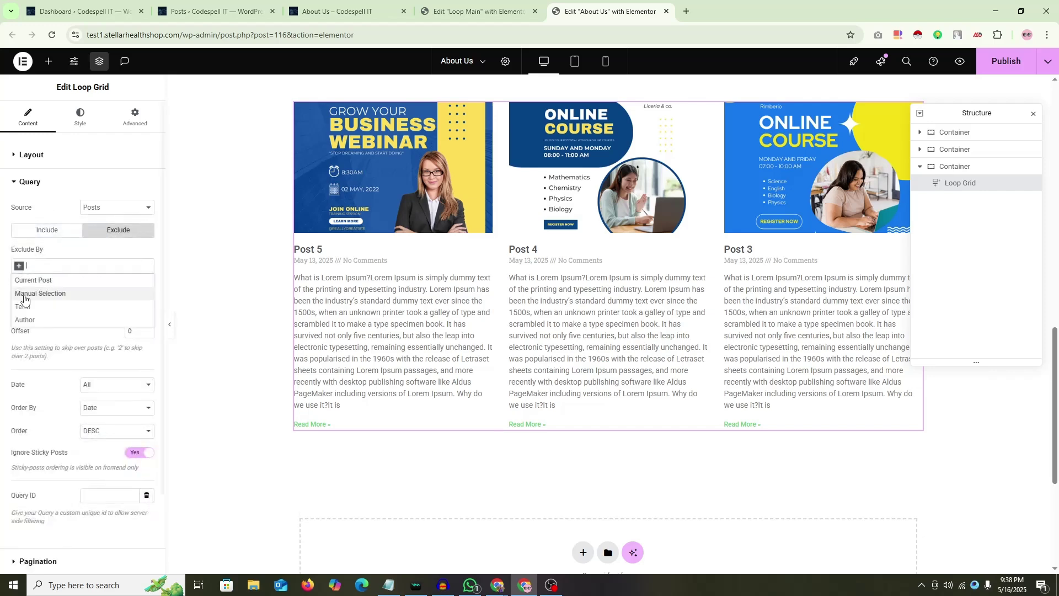
pyautogui.click(25, 320)
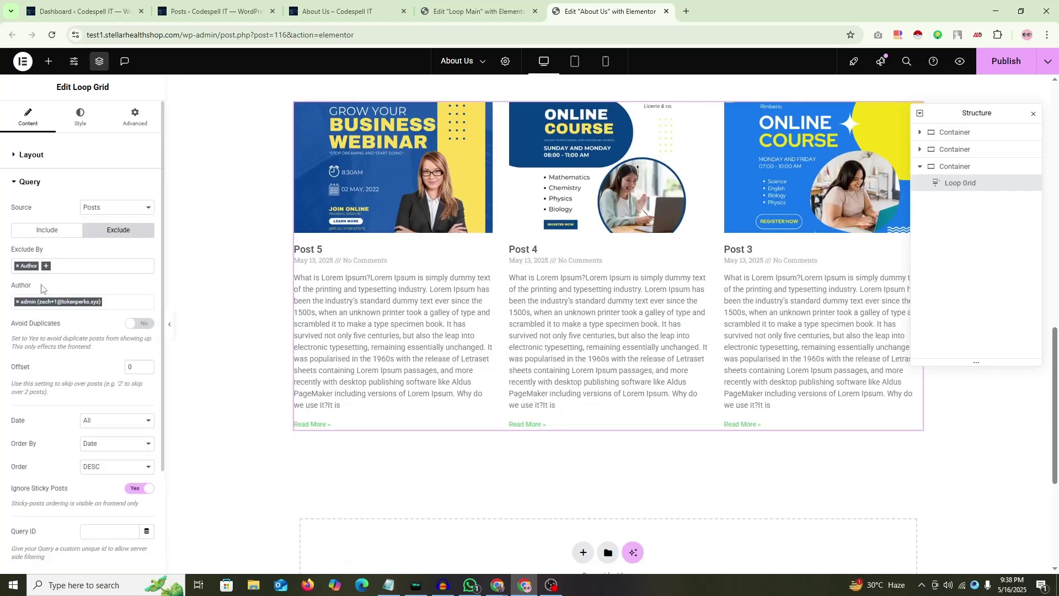
pyautogui.click(18, 302)
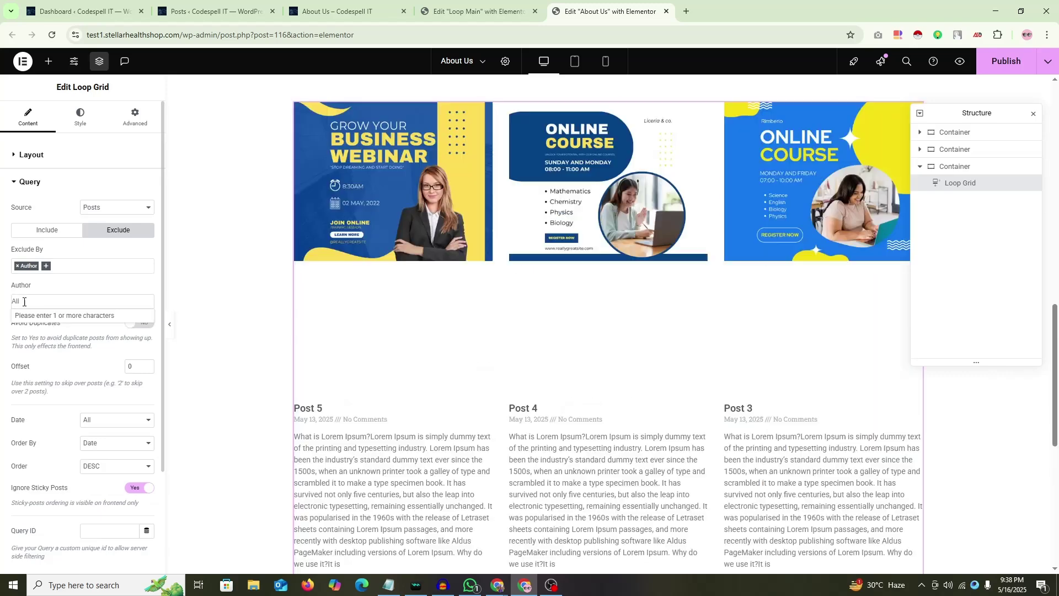
pyautogui.click(28, 302)
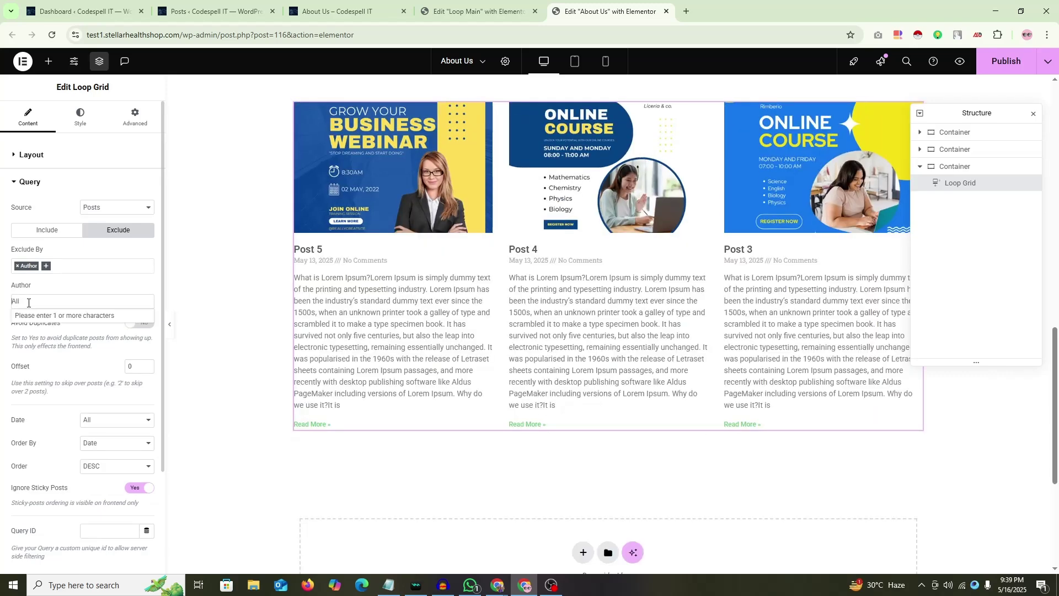
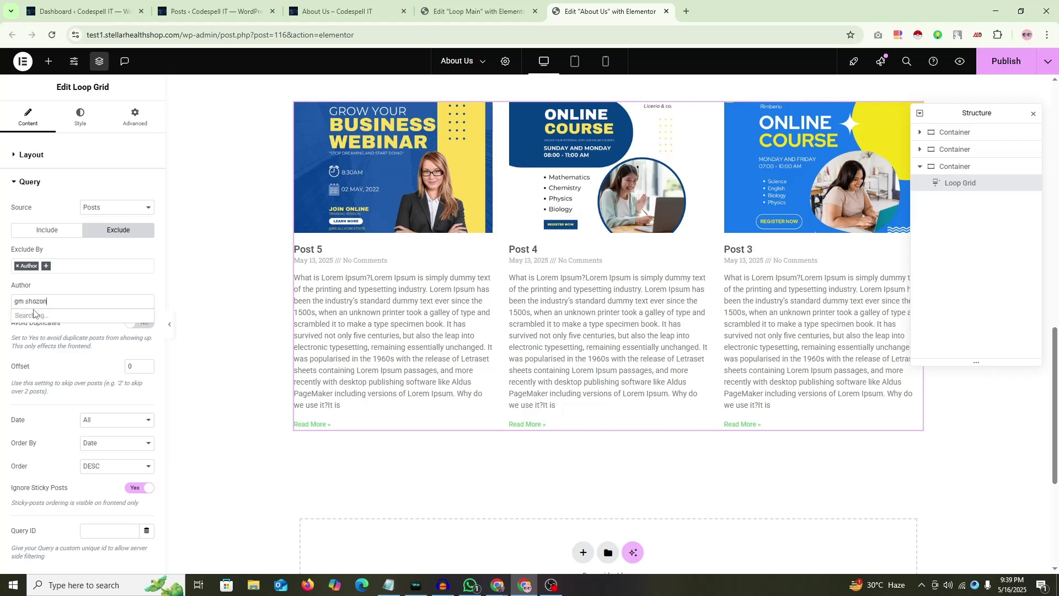
pyautogui.write('Gm')
# Step: Return to Include By Author, search for the other author, and reload the editor
pyautogui.click(17, 266)
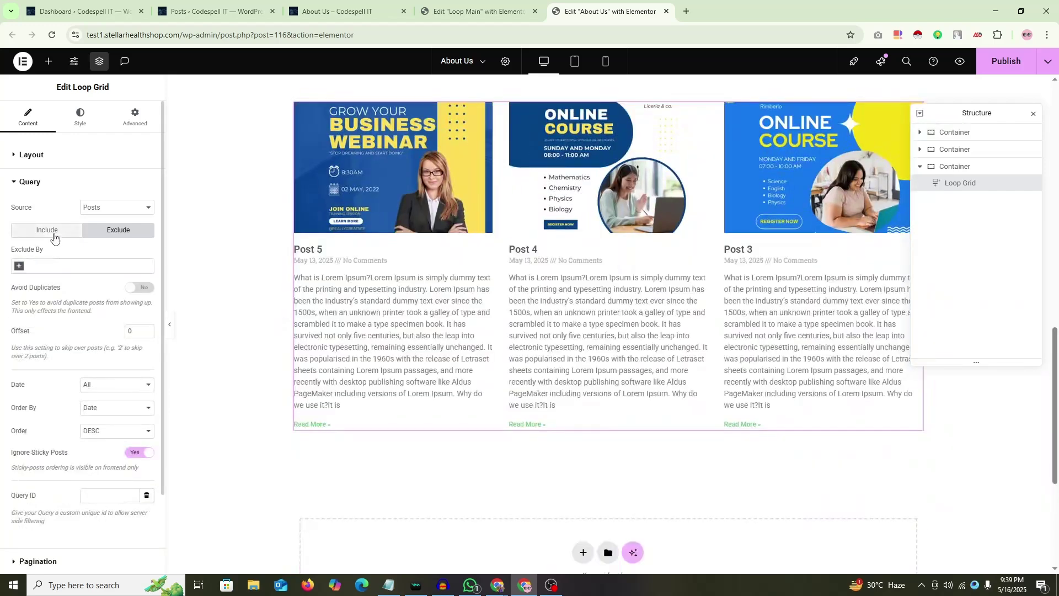
pyautogui.click(54, 237)
pyautogui.click(19, 266)
pyautogui.click(29, 294)
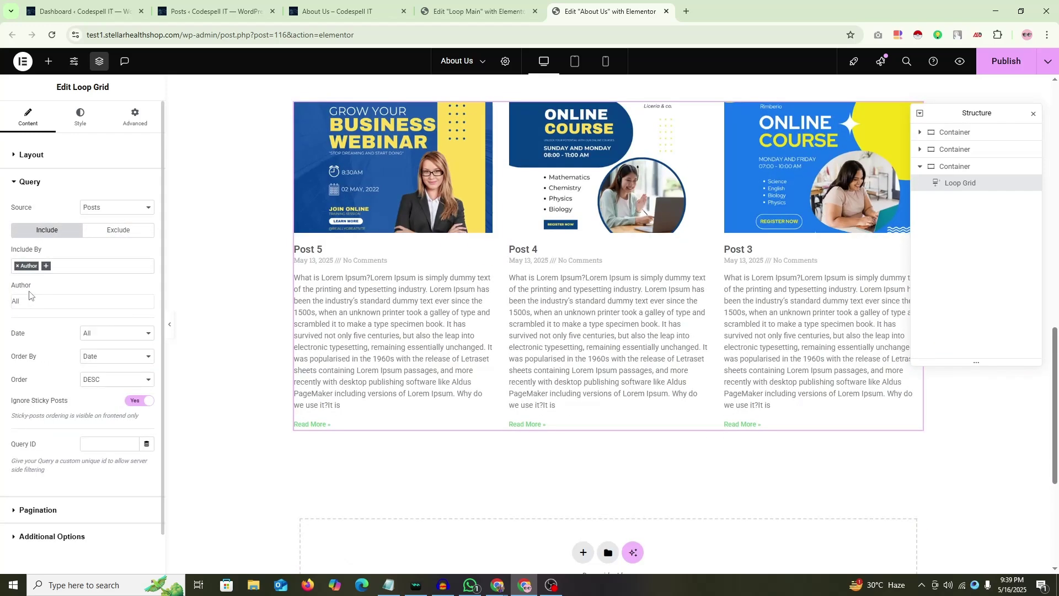
pyautogui.click(30, 302)
pyautogui.write('GM')
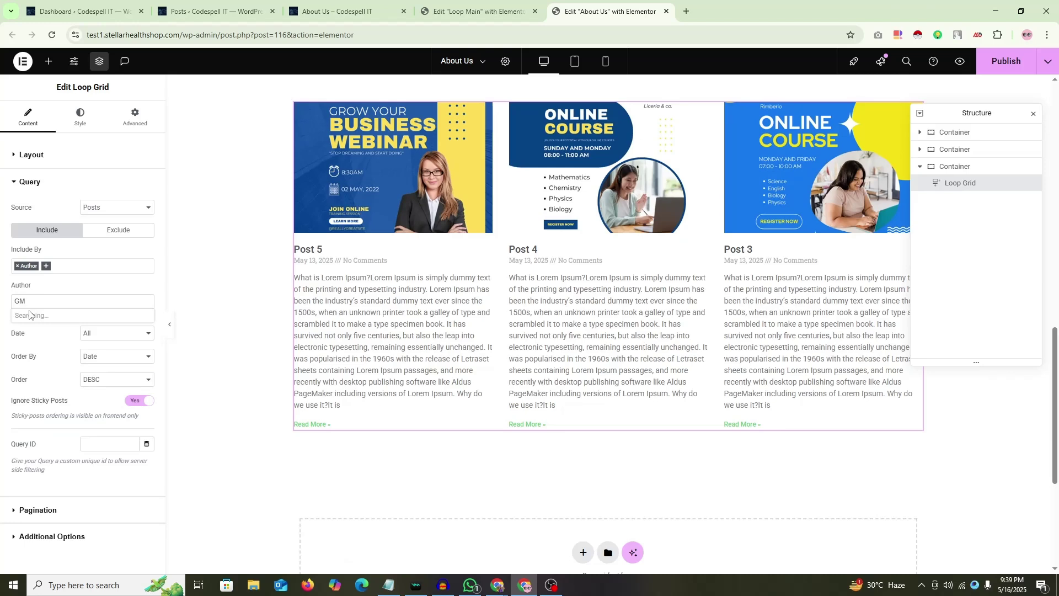
pyautogui.click(51, 35)
pyautogui.click(577, 105)
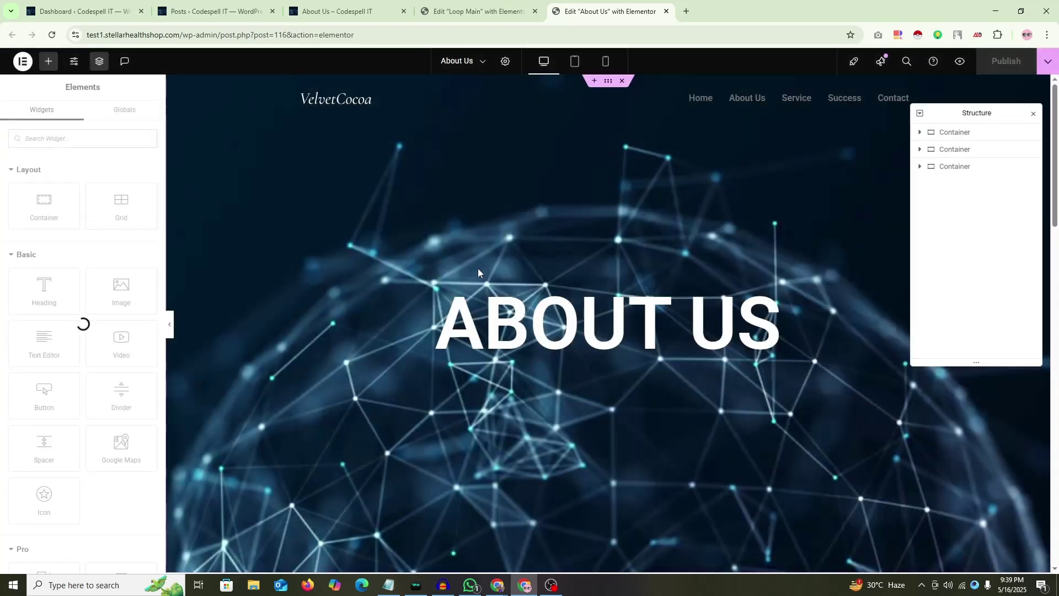
# Step: Set the Loop Grid query to Exclude By Author and type the author's name
pyautogui.scroll(-15, 519, 251)
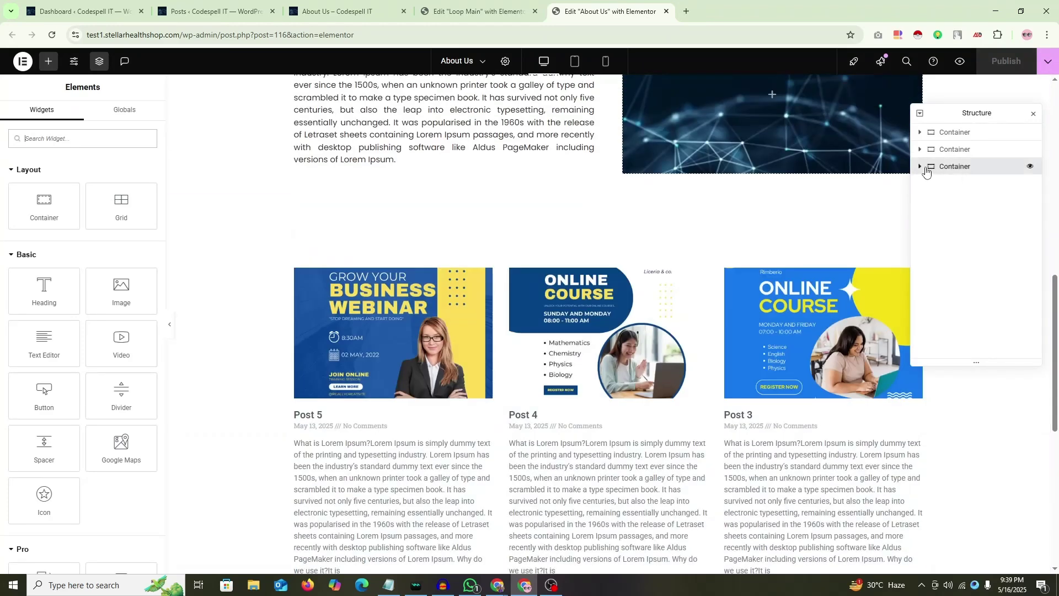
pyautogui.click(926, 172)
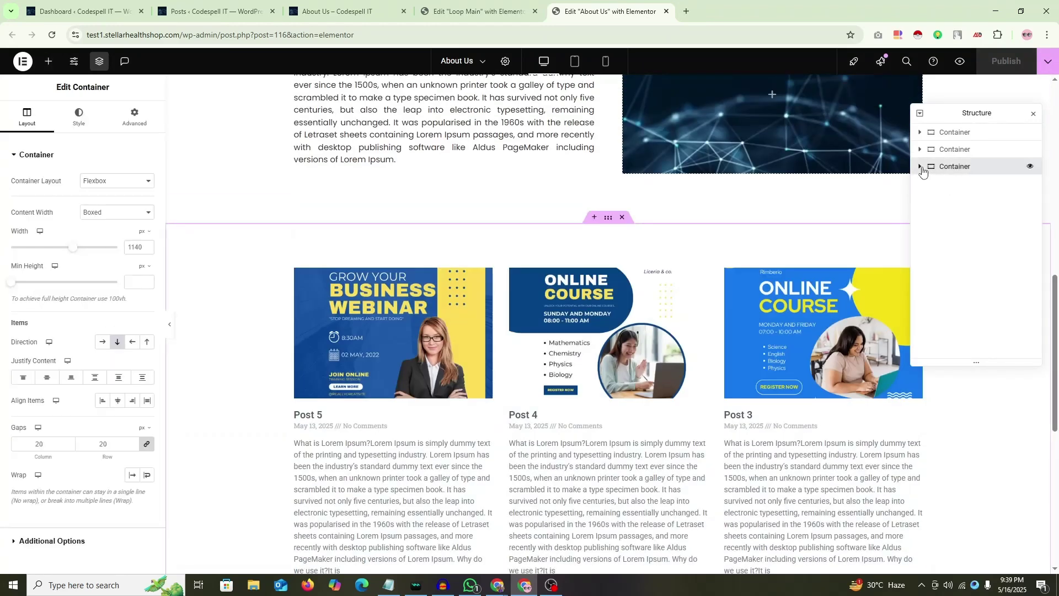
pyautogui.click(946, 182)
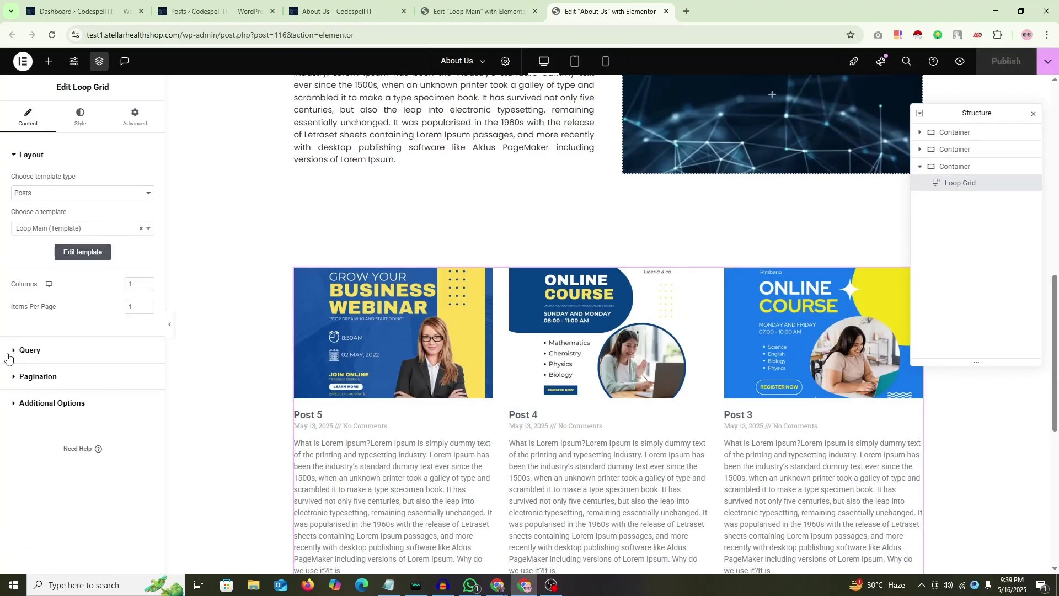
pyautogui.click(30, 350)
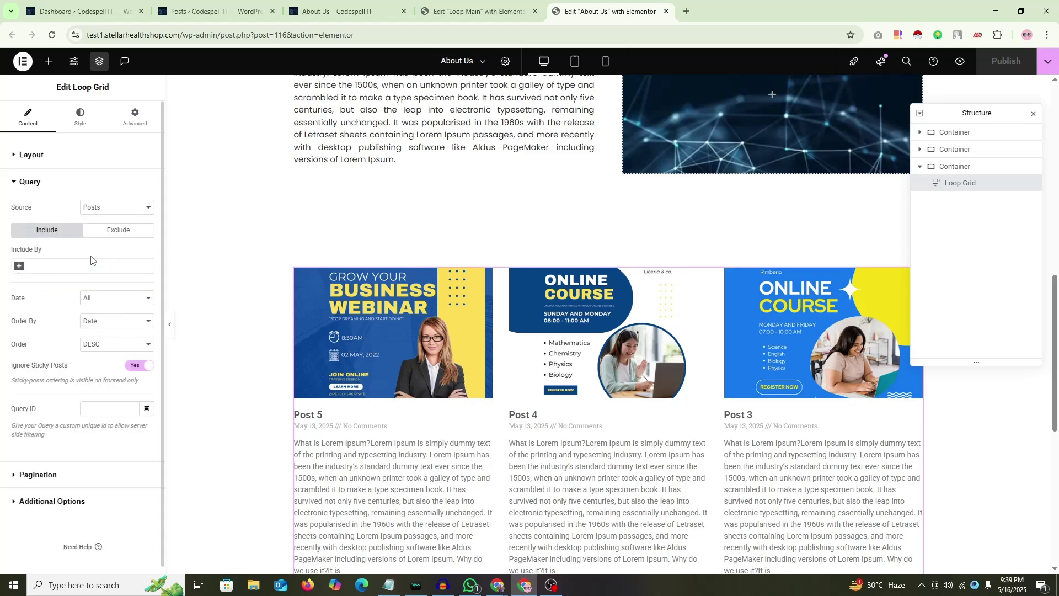
pyautogui.click(110, 234)
pyautogui.click(20, 267)
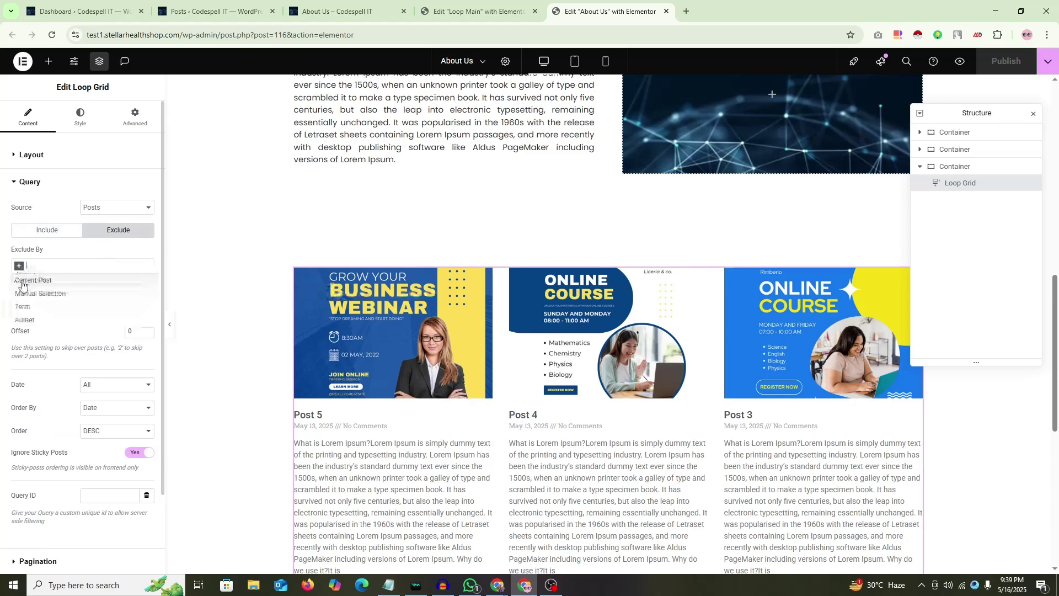
pyautogui.click(30, 324)
pyautogui.click(35, 300)
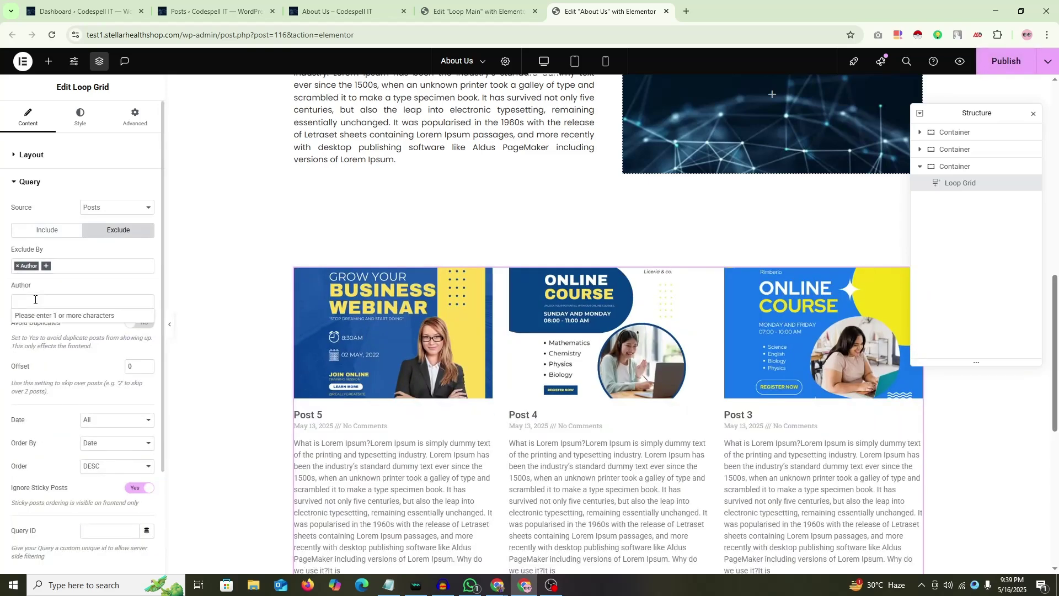
# Step: Look up the author's full name in the All Posts list and return to the editor
pyautogui.click(338, 11)
pyautogui.click(215, 11)
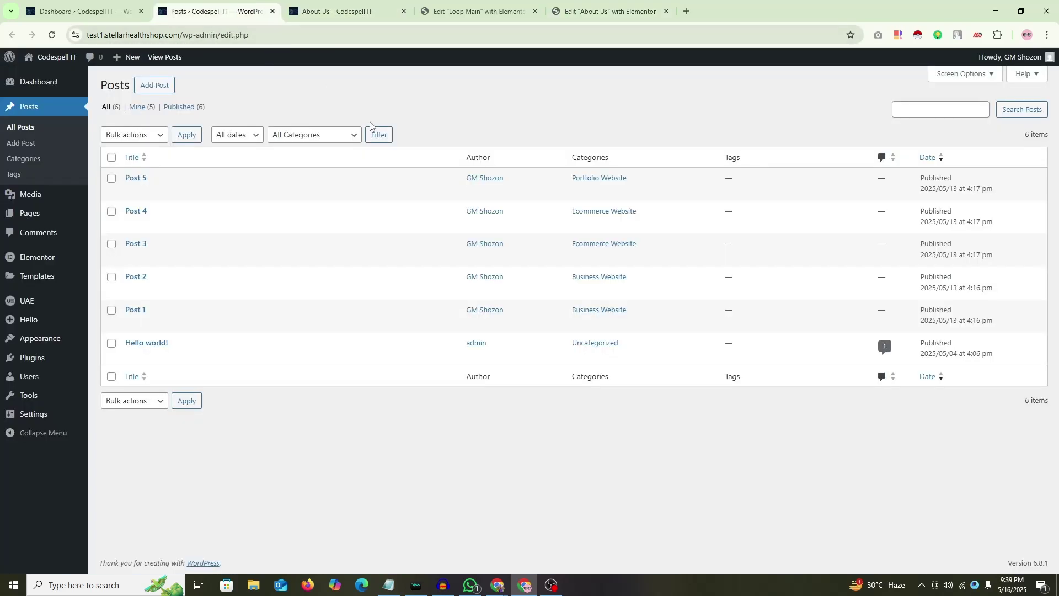
pyautogui.moveTo(468, 184); pyautogui.dragTo(423, 182)
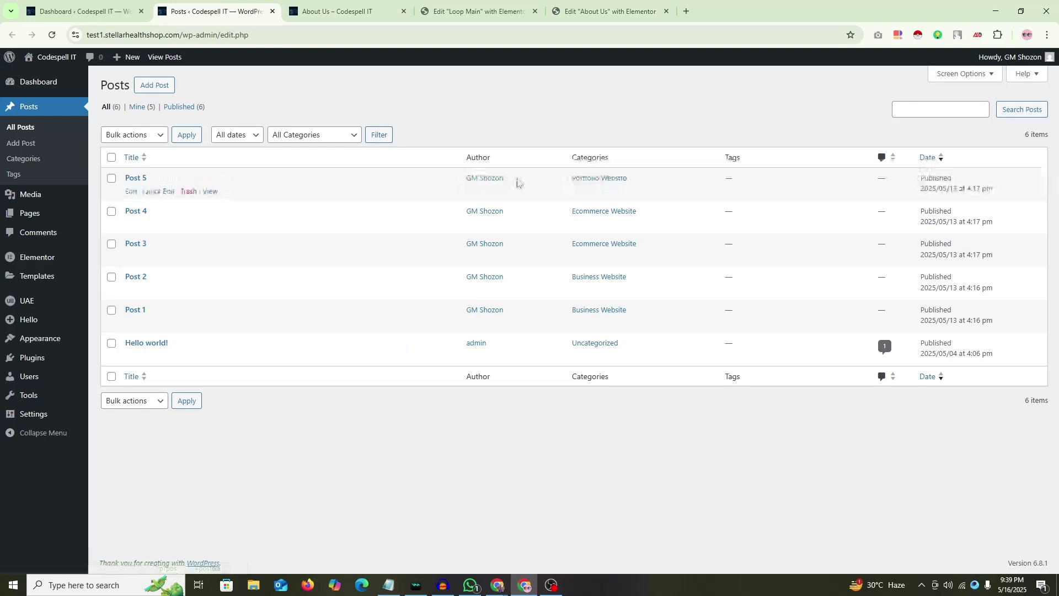
pyautogui.moveTo(516, 182); pyautogui.dragTo(465, 183)
pyautogui.click(606, 11)
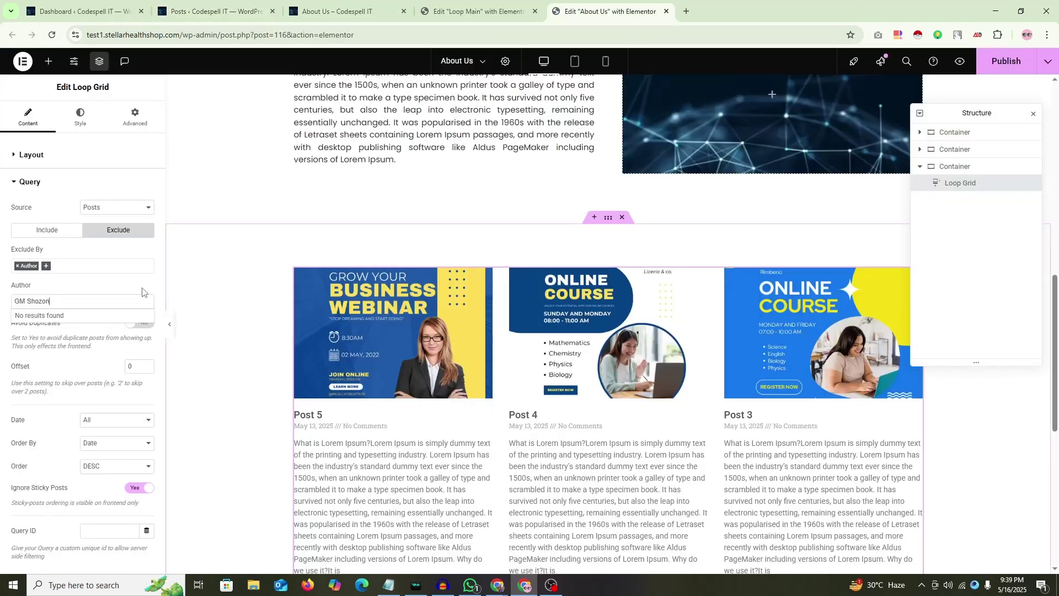
# Step: Remove the Author exclusion, try excluding Post 5 and Post 4 by hand, then drop that rule
pyautogui.click(17, 266)
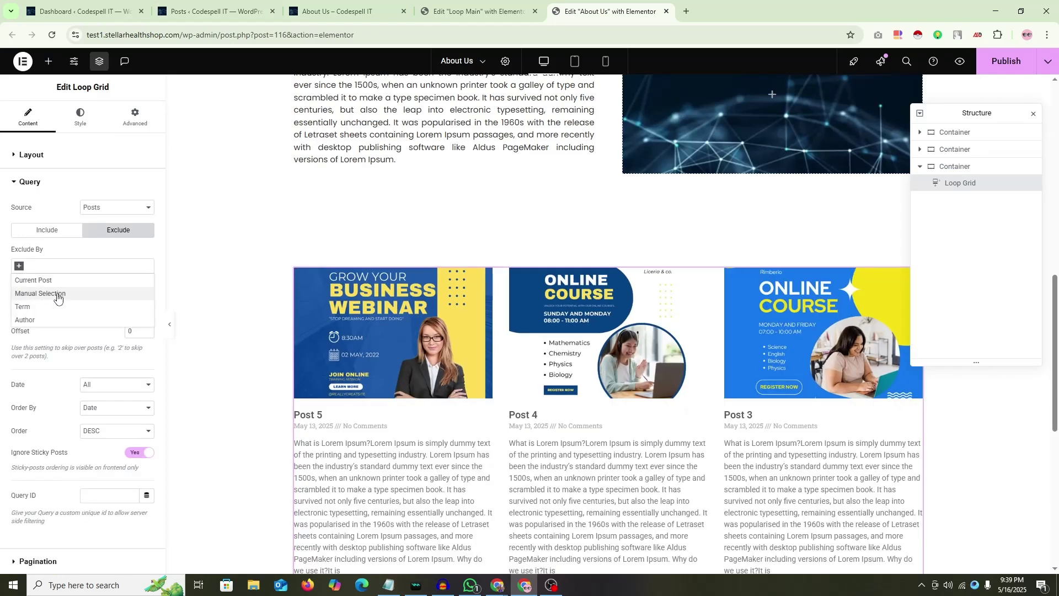
pyautogui.click(58, 294)
pyautogui.click(47, 301)
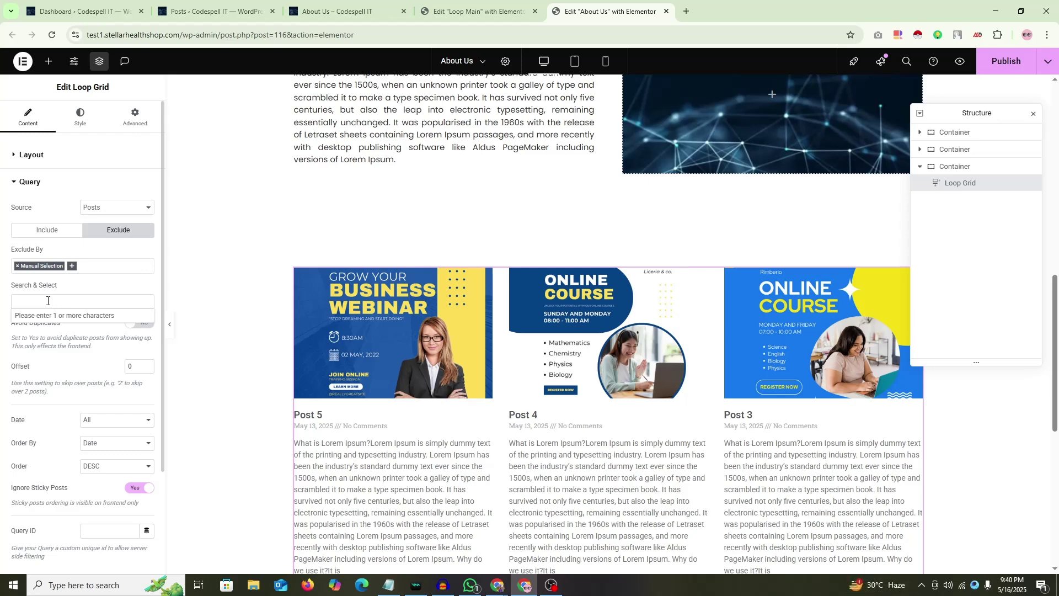
pyautogui.write('post')
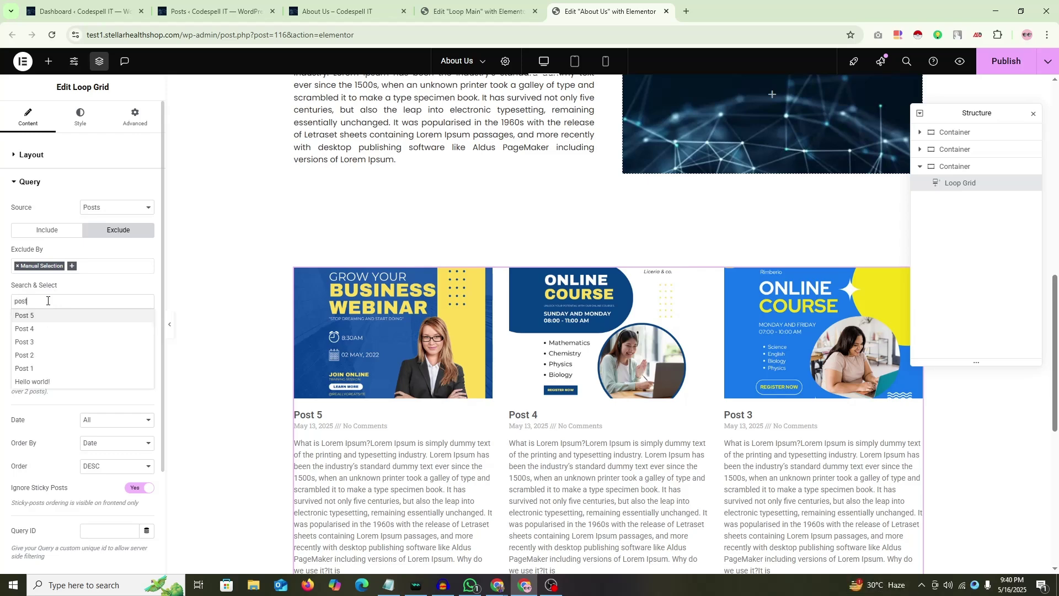
pyautogui.click(34, 318)
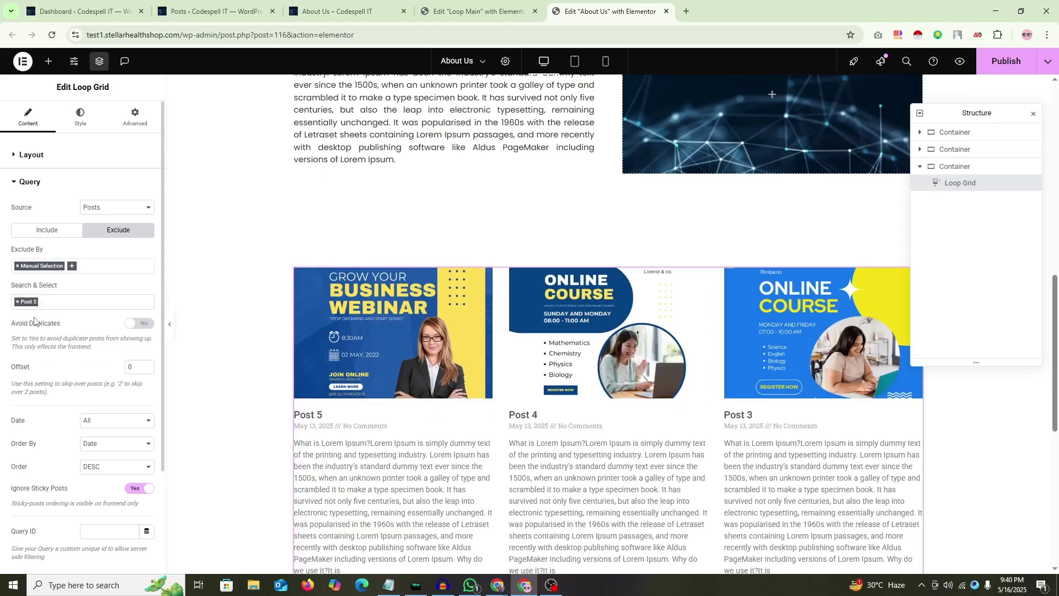
pyautogui.click(55, 301)
pyautogui.write('post')
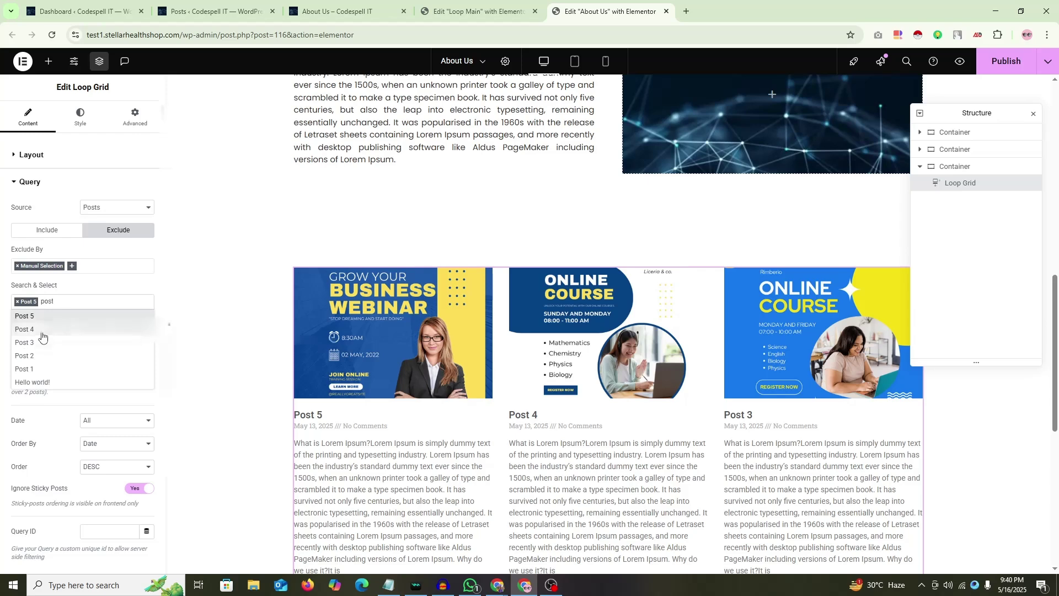
pyautogui.click(43, 331)
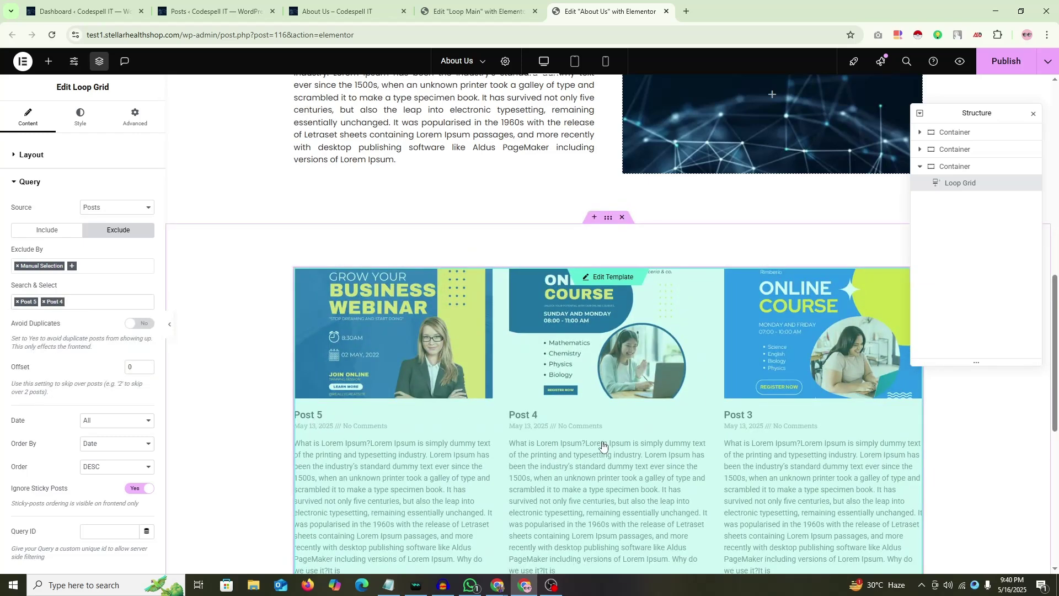
pyautogui.click(17, 302)
pyautogui.click(17, 302)
pyautogui.click(17, 266)
# Step: Switch the query to Include, try an Author rule, then remove it so no rule remains
pyautogui.click(38, 231)
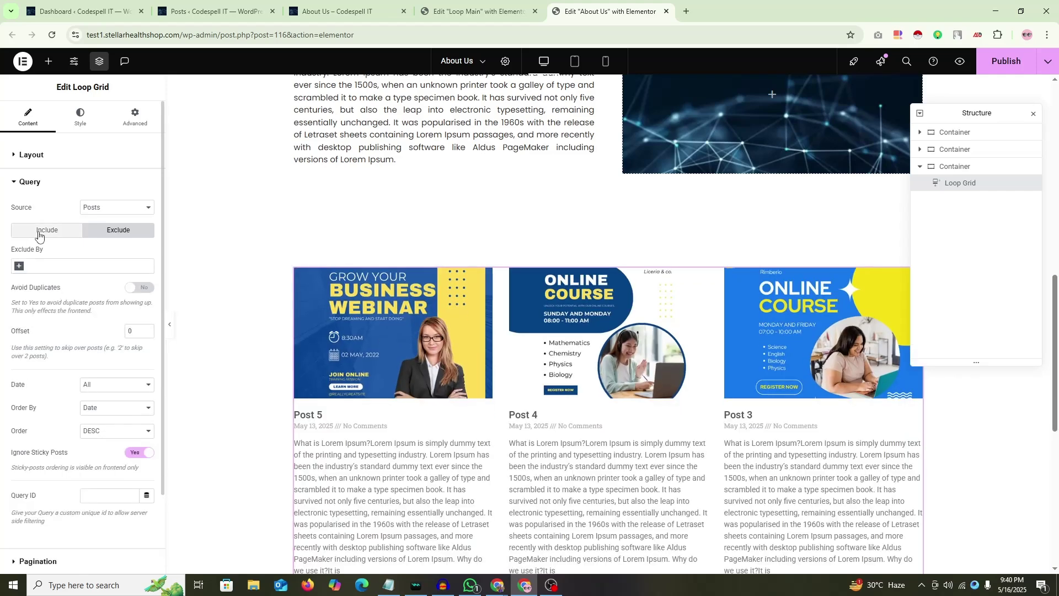
pyautogui.click(17, 267)
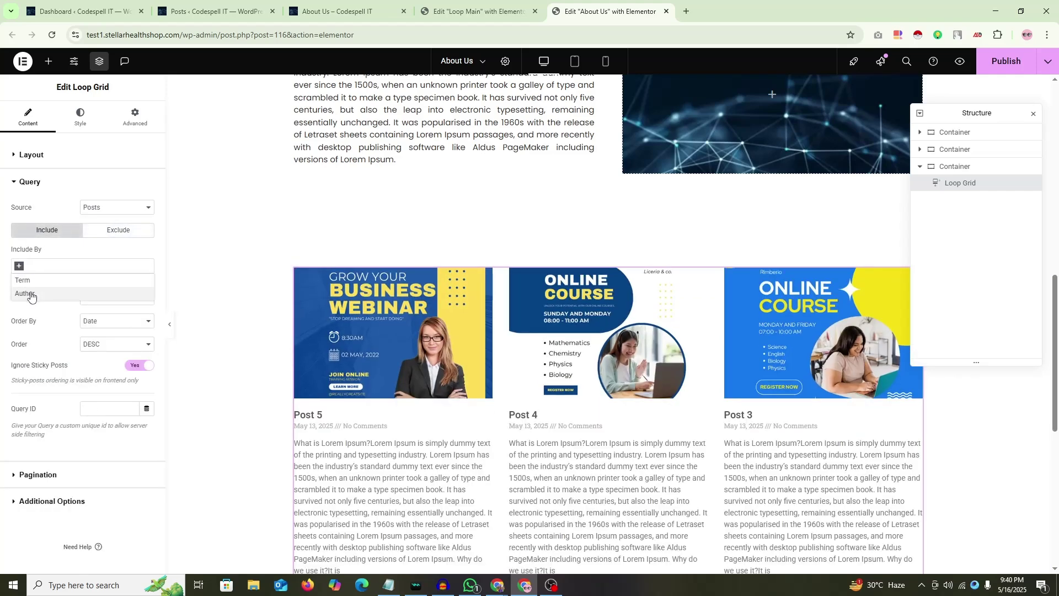
pyautogui.click(30, 291)
pyautogui.click(46, 304)
pyautogui.write('GM')
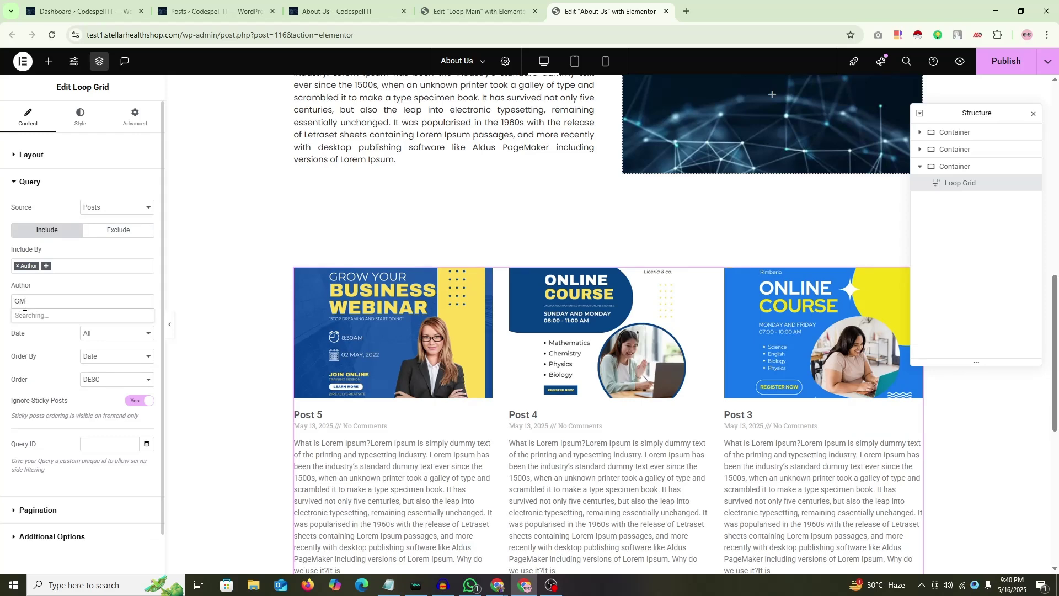
pyautogui.write('-sh')
pyautogui.moveTo(46, 302); pyautogui.dragTo(2, 309)
pyautogui.press('BackSpace')
pyautogui.click(18, 266)
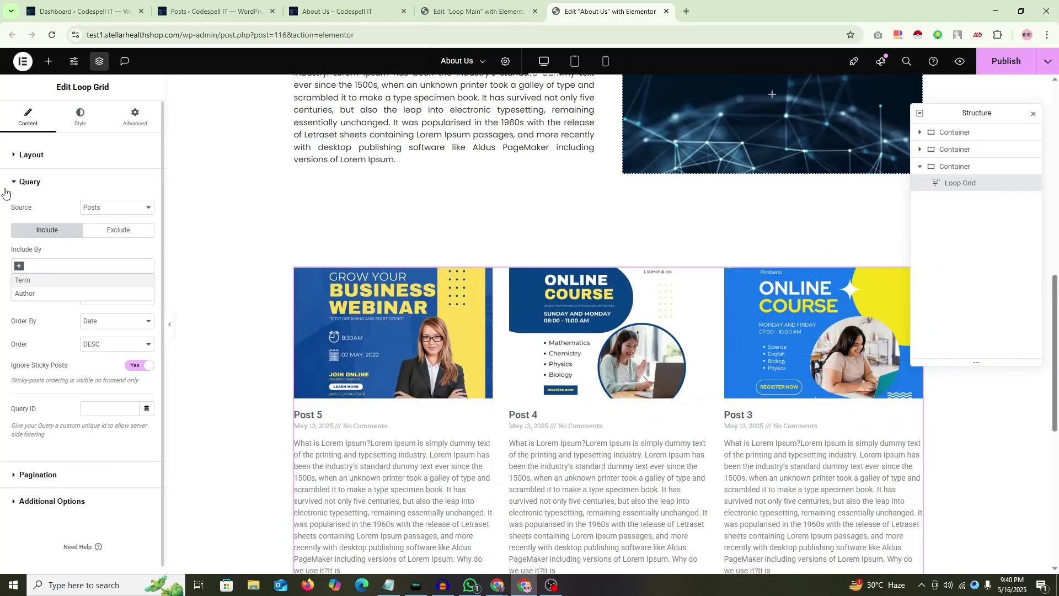
pyautogui.click(2, 211)
pyautogui.click(127, 208)
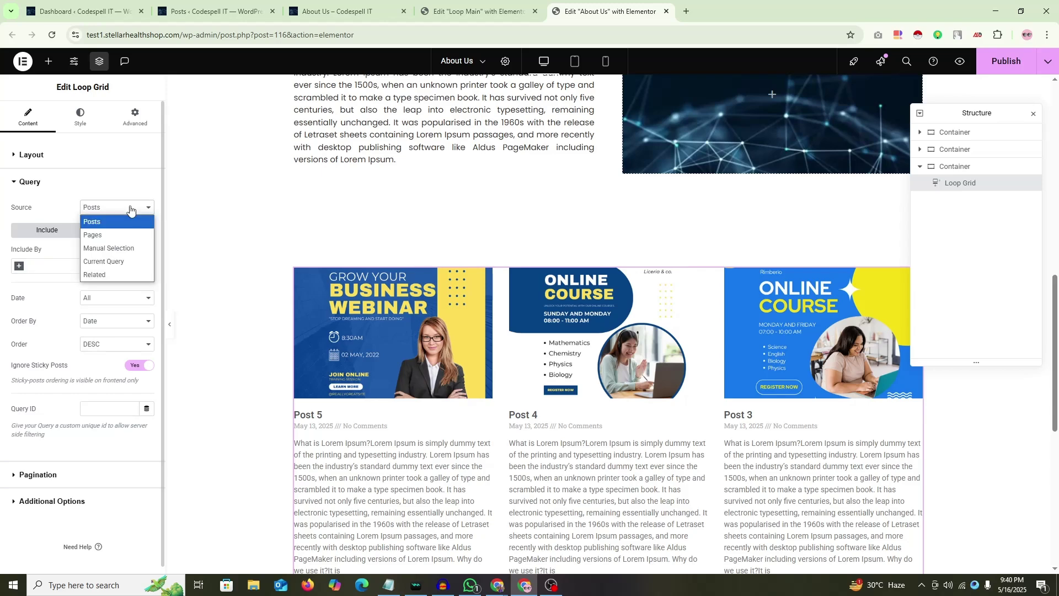
# Step: Try a Manual Selection source with Post 5 and Post 1, then remove both posts
pyautogui.click(117, 253)
pyautogui.click(24, 245)
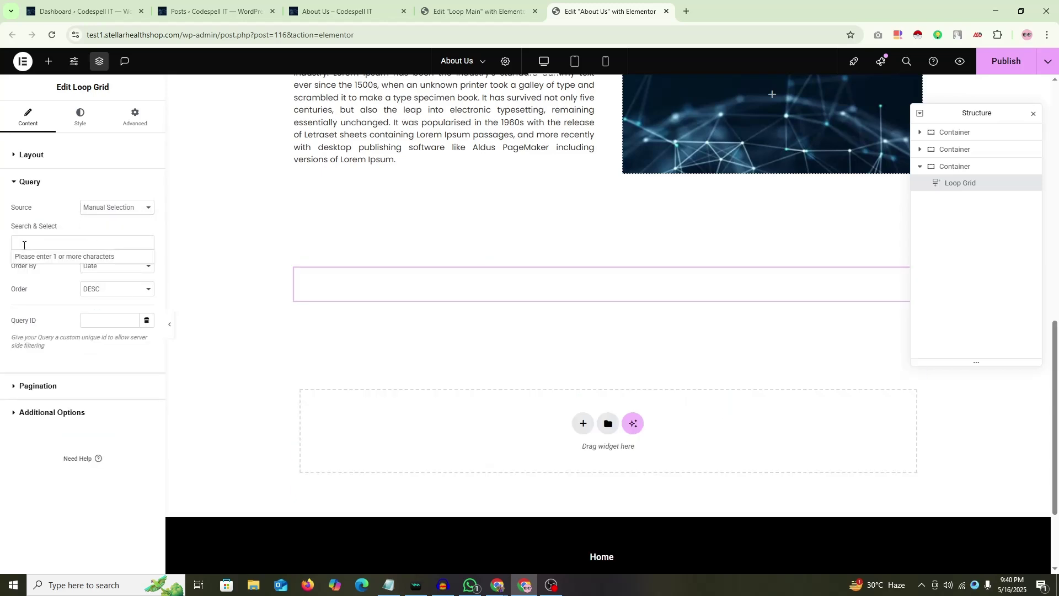
pyautogui.write('post')
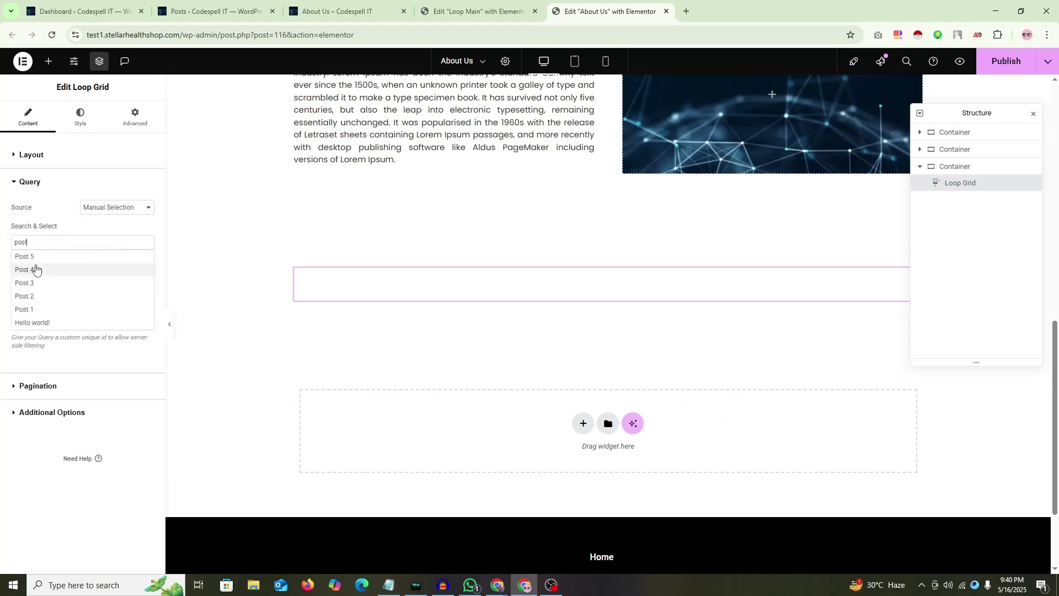
pyautogui.click(35, 265)
pyautogui.click(57, 245)
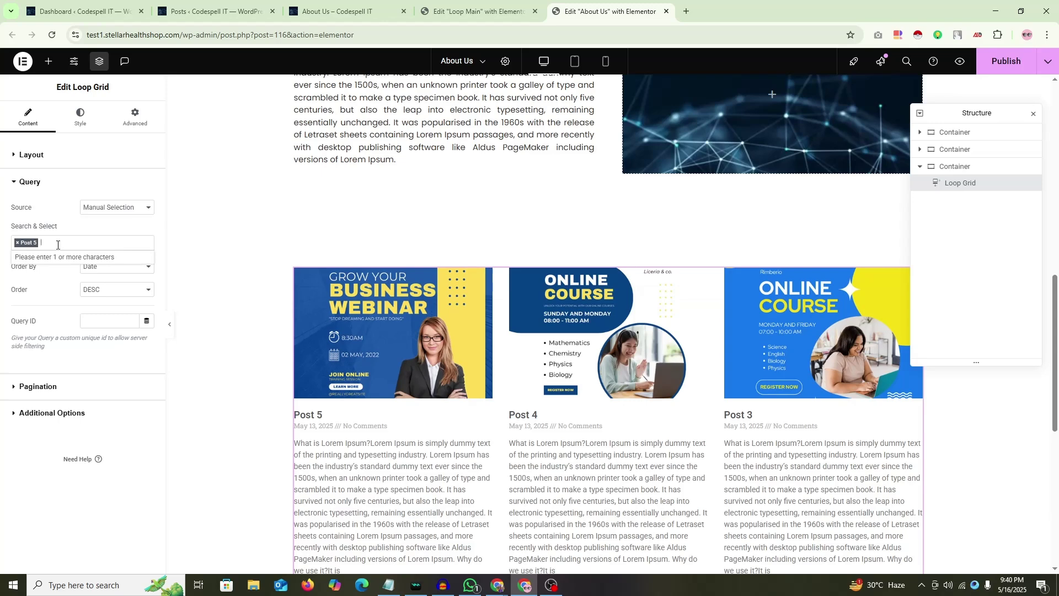
pyautogui.write('post')
pyautogui.click(22, 310)
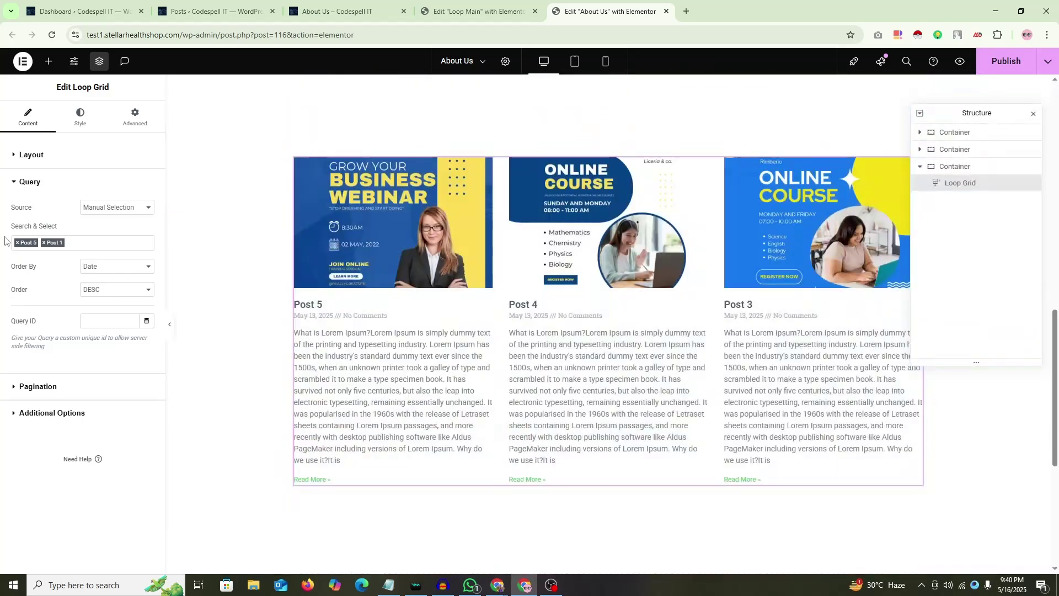
pyautogui.click(17, 243)
pyautogui.click(17, 244)
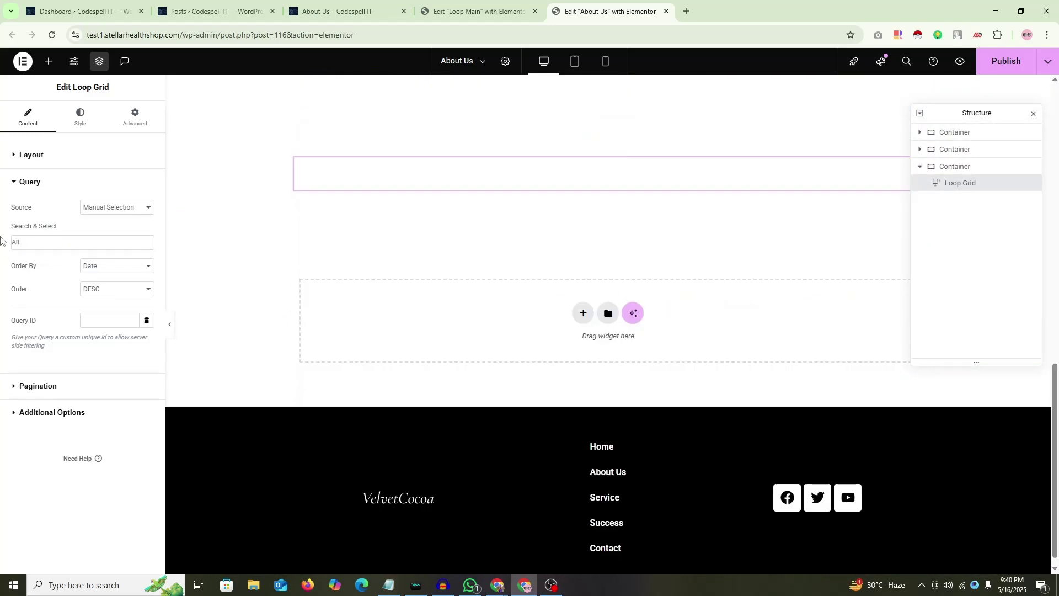
# Step: Set the source back to Posts and Order to ASC, then move to the Loop Main editor
pyautogui.click(110, 207)
pyautogui.click(91, 218)
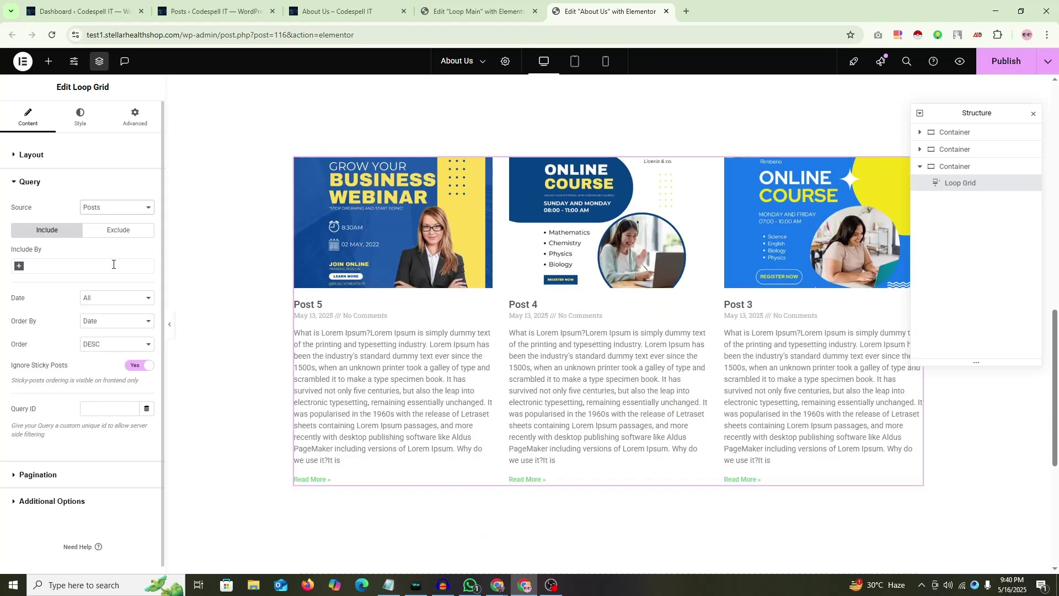
pyautogui.click(107, 341)
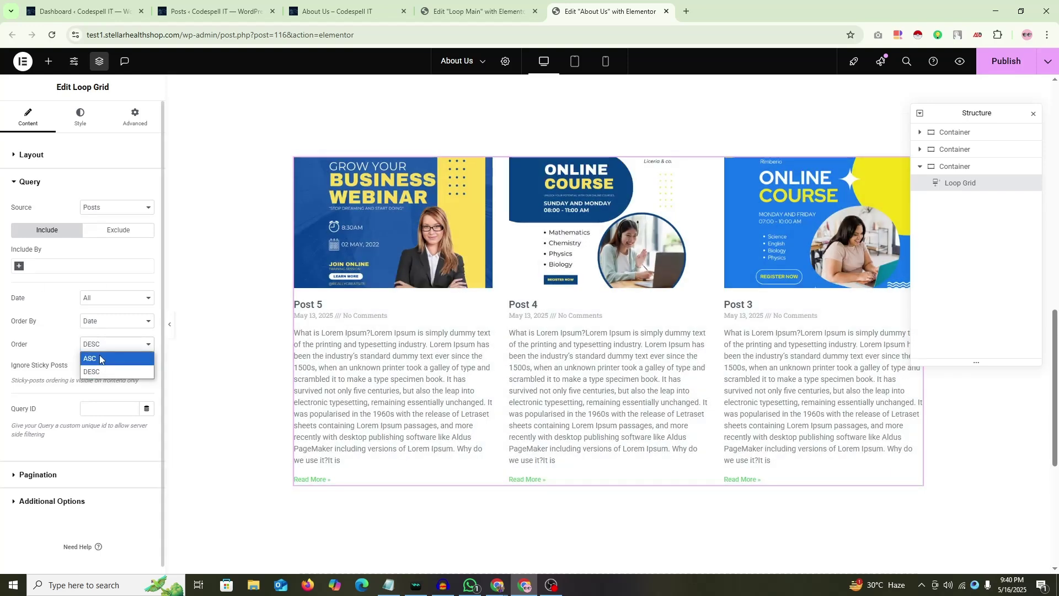
pyautogui.click(97, 359)
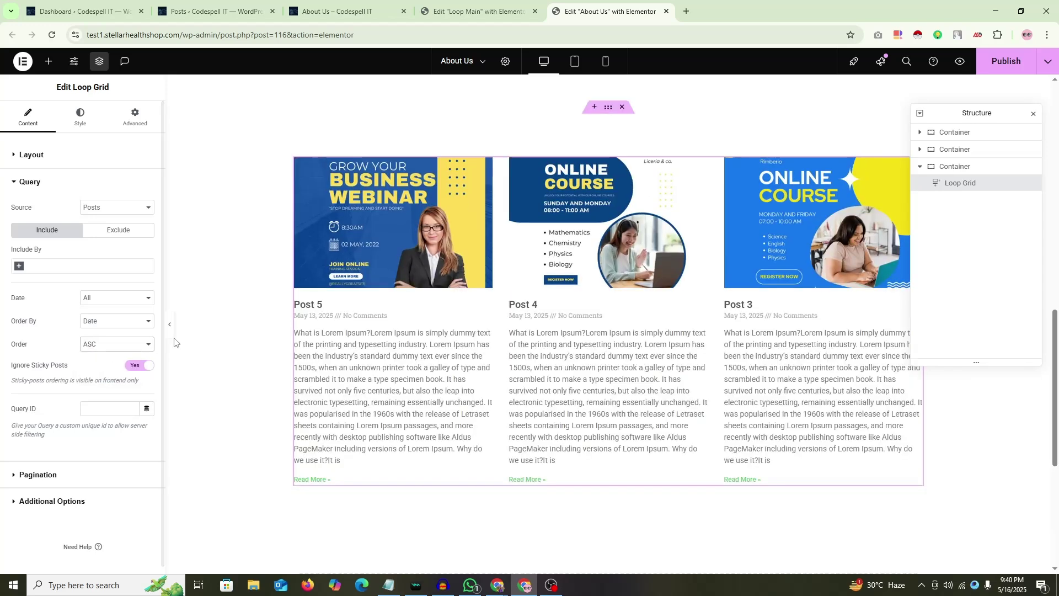
pyautogui.click(110, 345)
pyautogui.hotkey('ctrl', 'pageup')
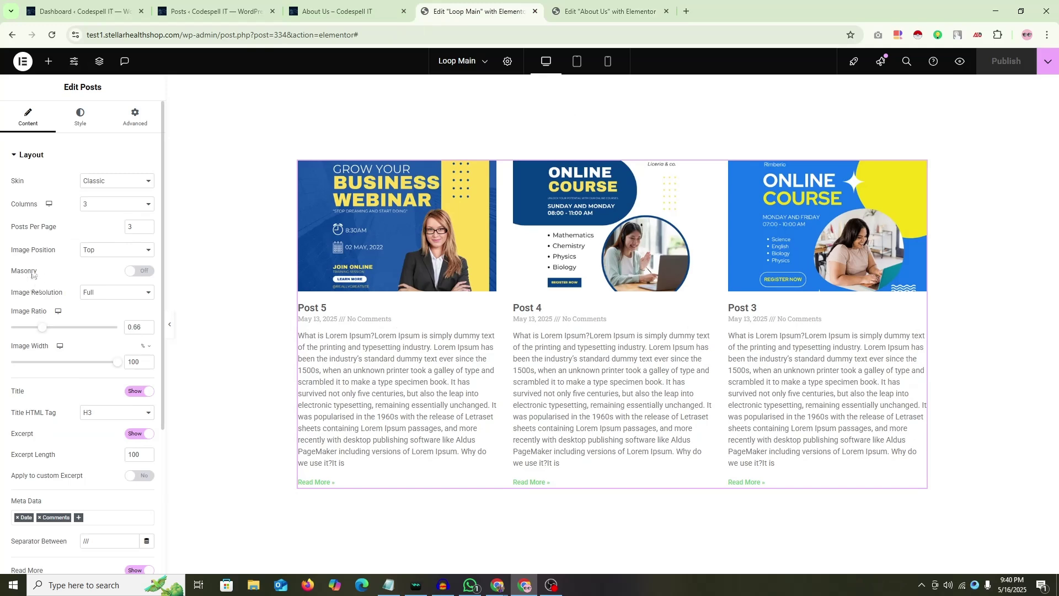
pyautogui.scroll(-4, 32, 275)
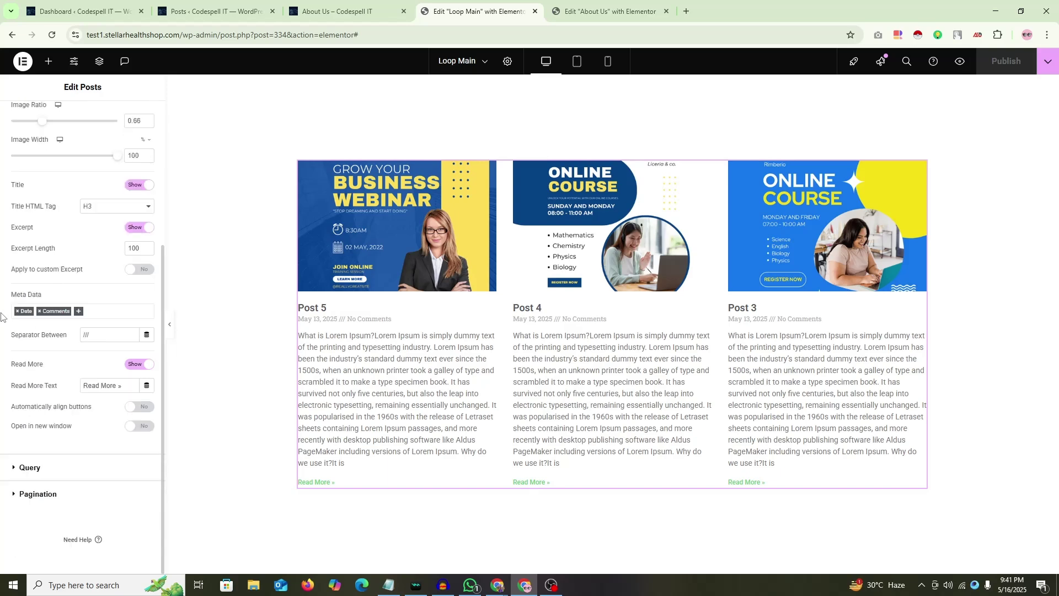
pyautogui.click(33, 468)
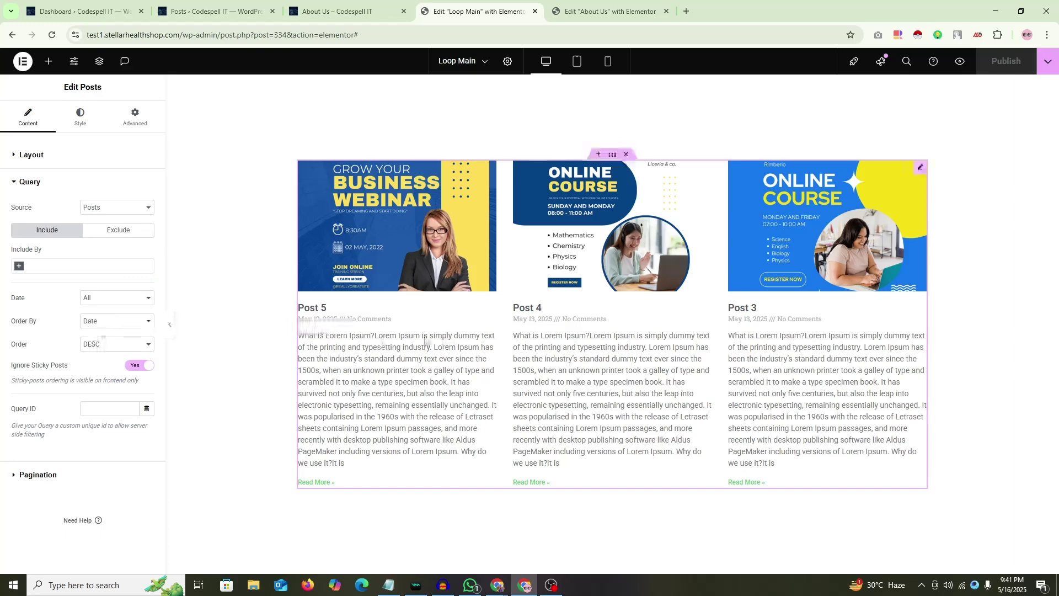
pyautogui.click(108, 344)
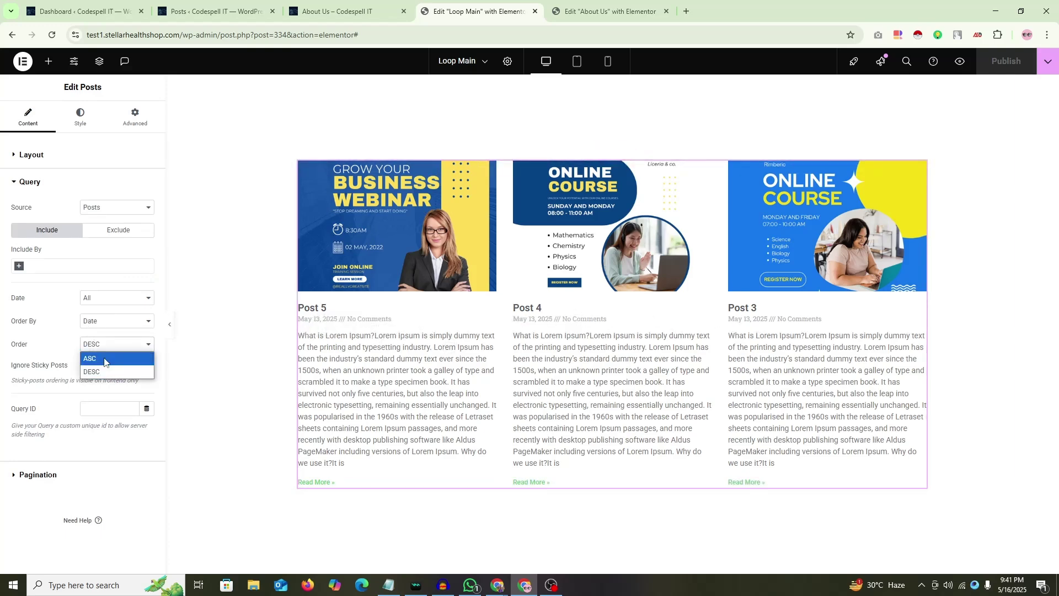
pyautogui.click(105, 356)
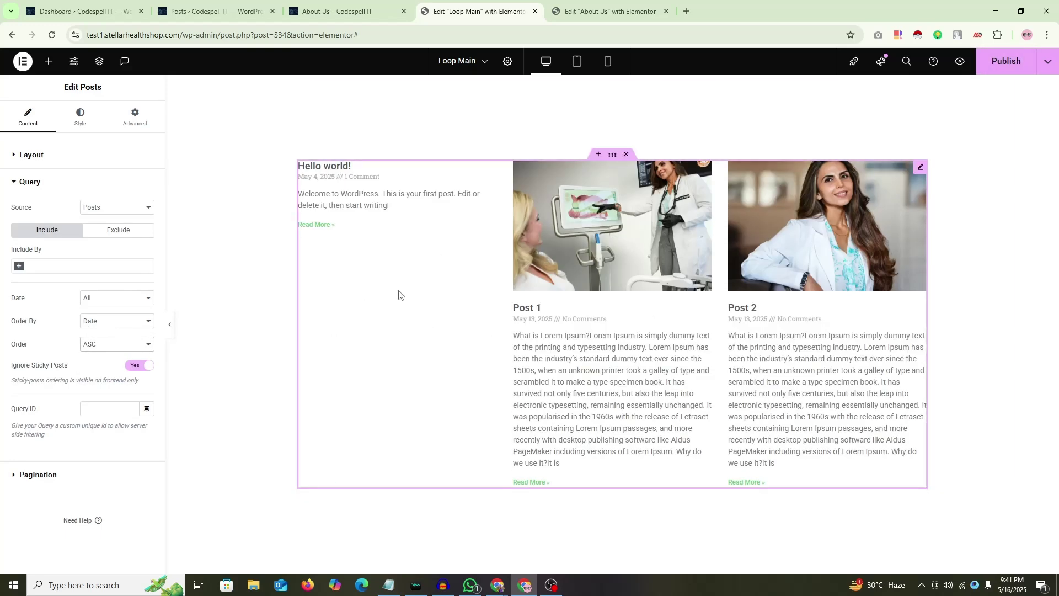
pyautogui.hotkey('ctrl', 'Tab')
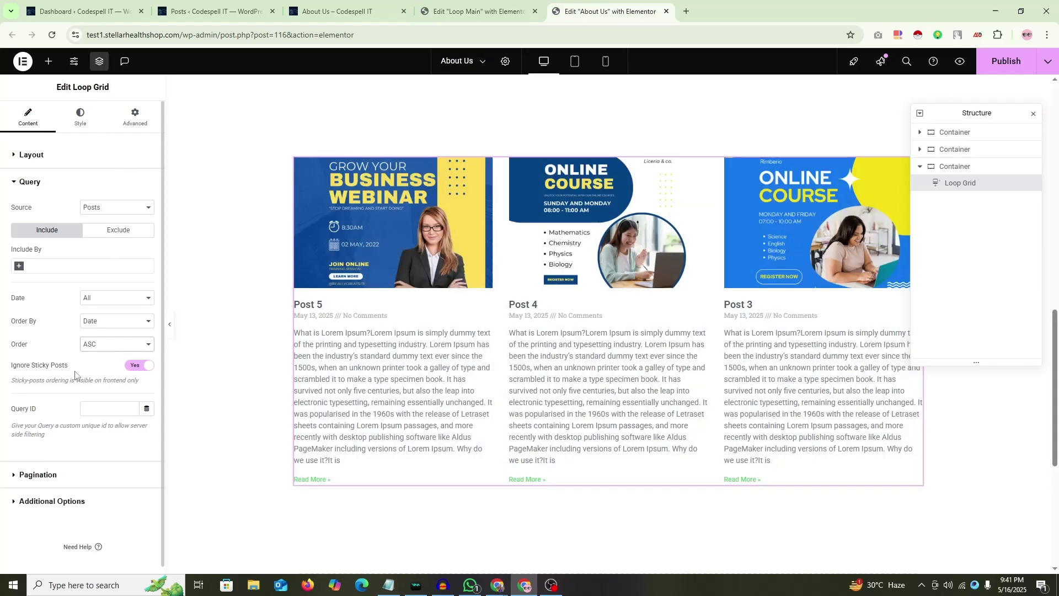
pyautogui.hotkey('ctrl', 'shift', 'Tab')
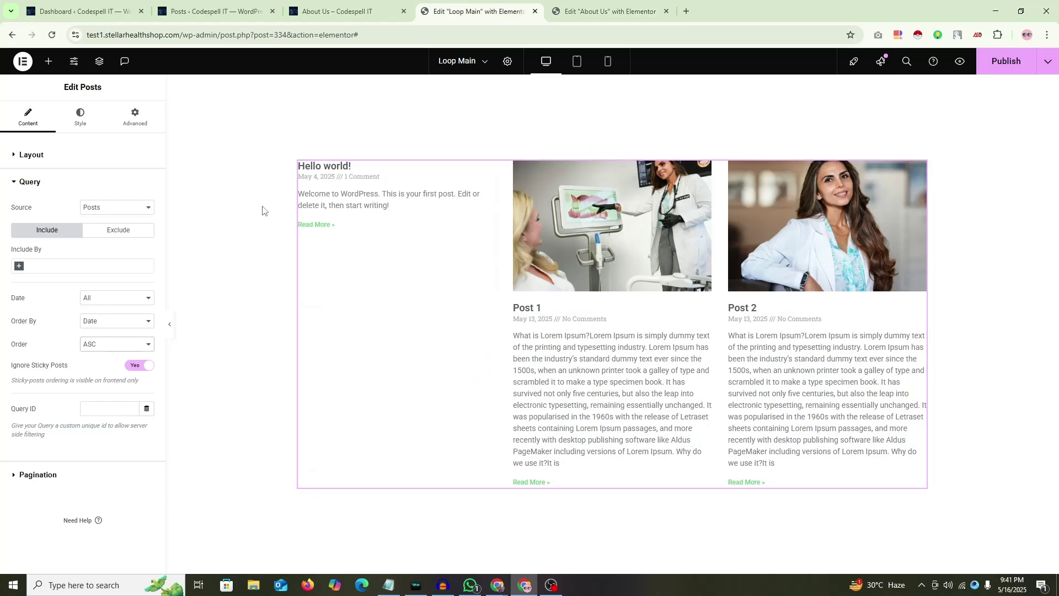
pyautogui.hotkey('ctrl', 'Tab')
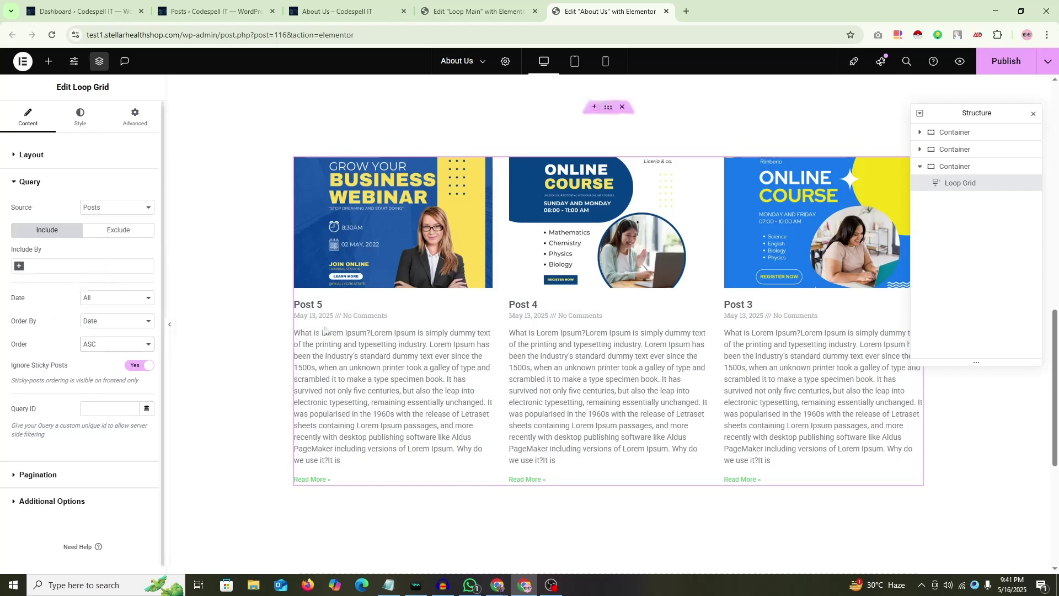
pyautogui.hotkey('ctrl', 'shift', 'Tab')
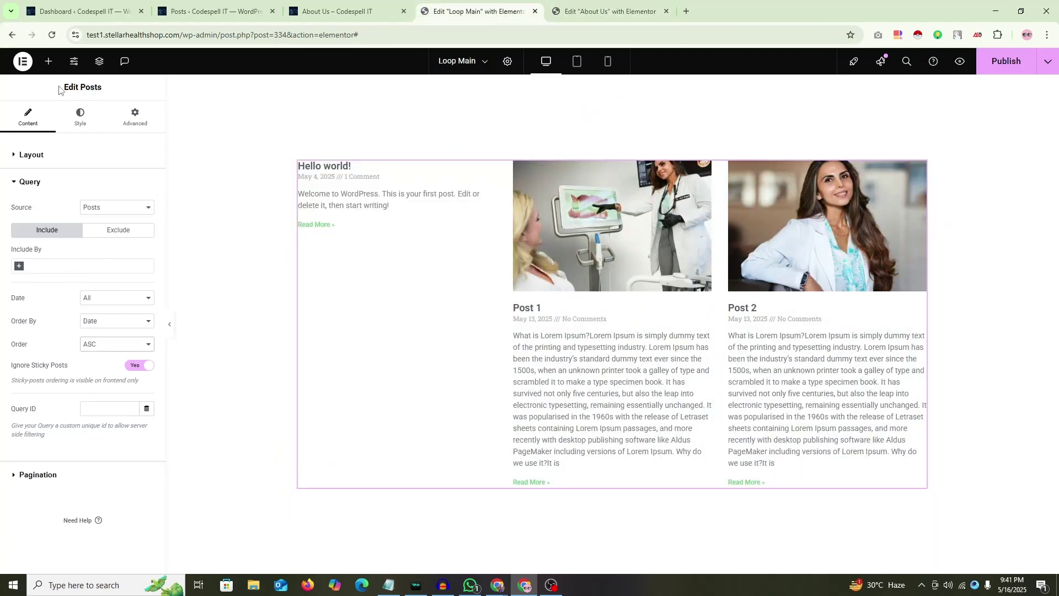
pyautogui.moveTo(59, 87); pyautogui.dragTo(103, 87)
pyautogui.click(77, 99)
# Step: Try an Exclude By Author rule with an author name search, then reload the editor discarding it
pyautogui.click(104, 231)
pyautogui.click(19, 266)
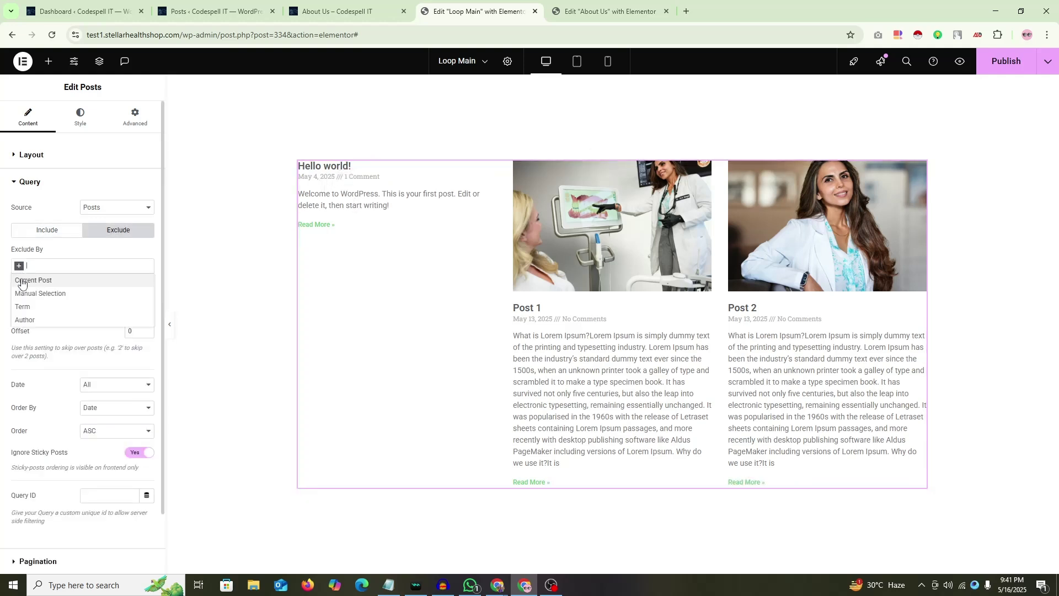
pyautogui.click(33, 315)
pyautogui.click(43, 300)
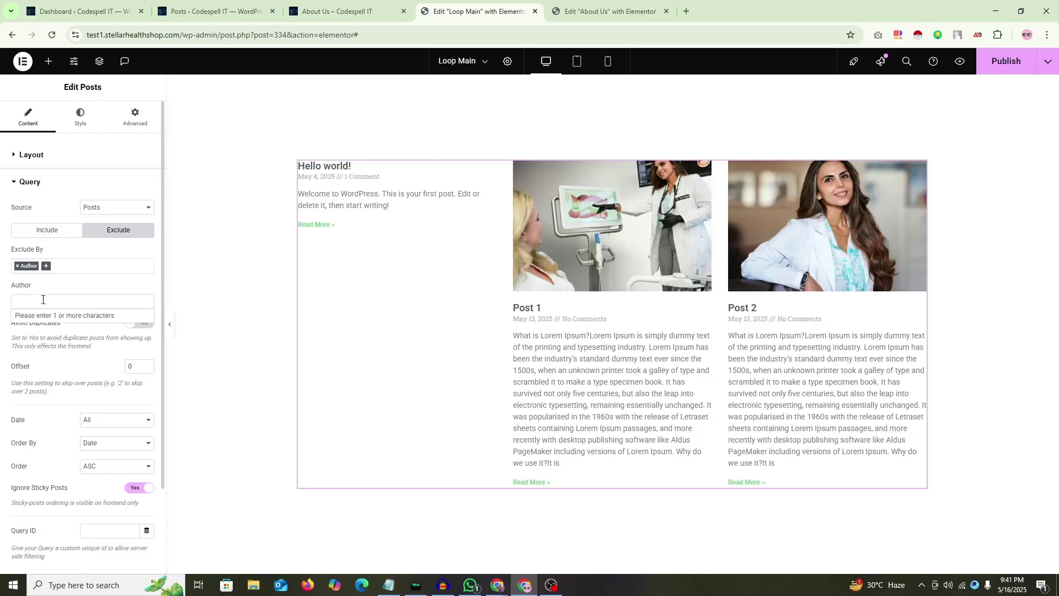
pyautogui.click(43, 300)
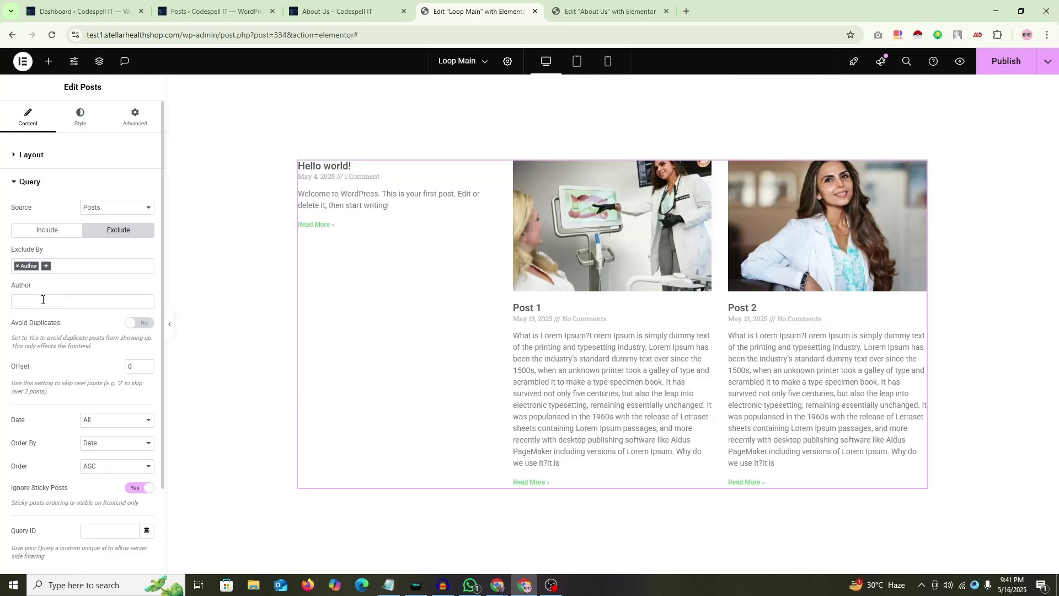
pyautogui.click(43, 300)
pyautogui.hotkey('ctrl', 'a')
pyautogui.press('BackSpace')
pyautogui.click(52, 35)
pyautogui.click(589, 105)
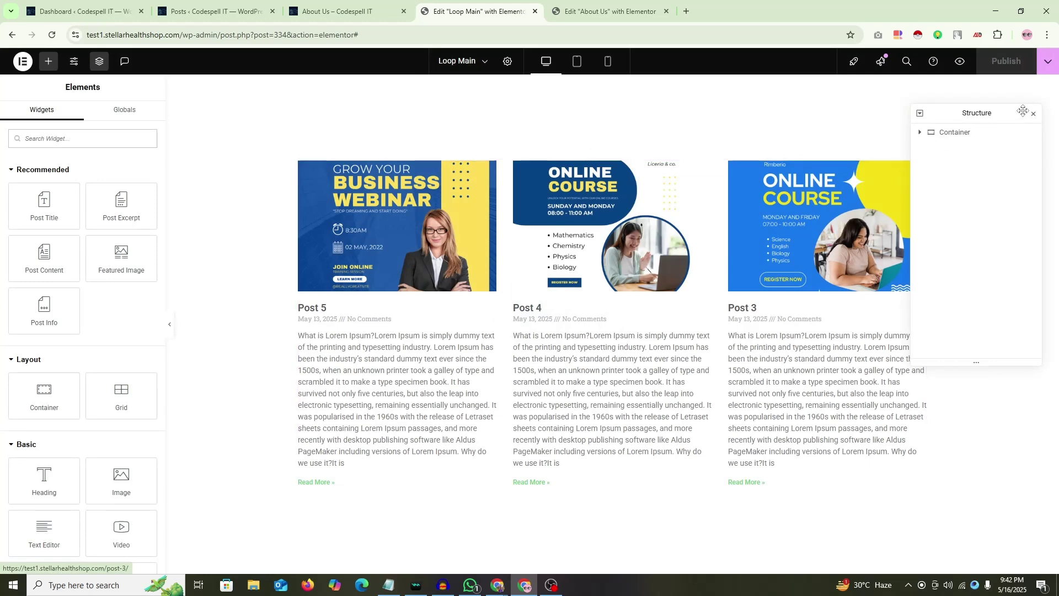
# Step: Close the Structure panel and select the Posts widget, expanding its Query settings
pyautogui.click(1033, 113)
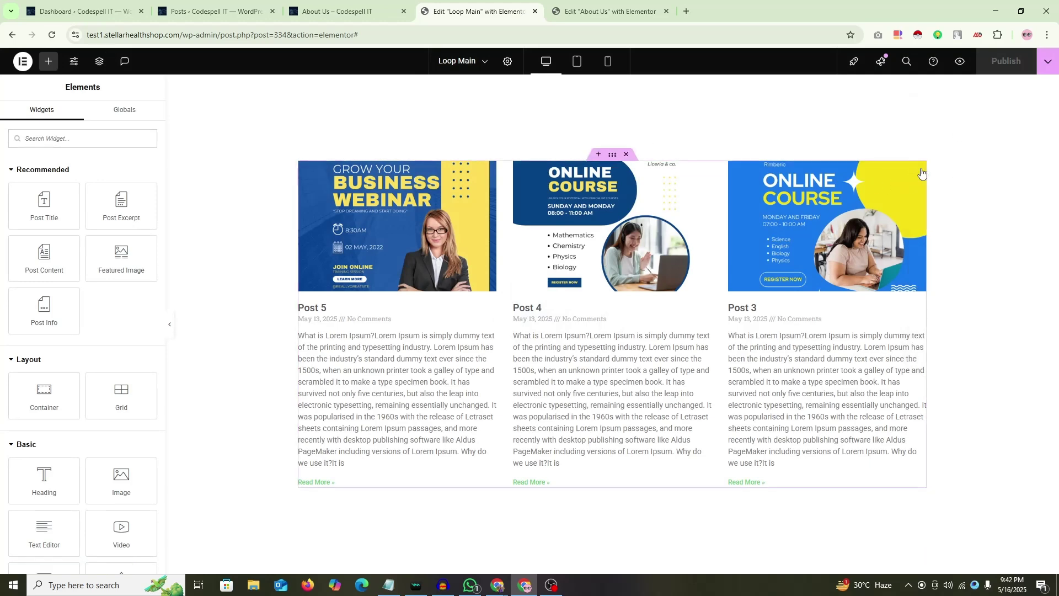
pyautogui.click(919, 169)
pyautogui.scroll(-3, 5, 330)
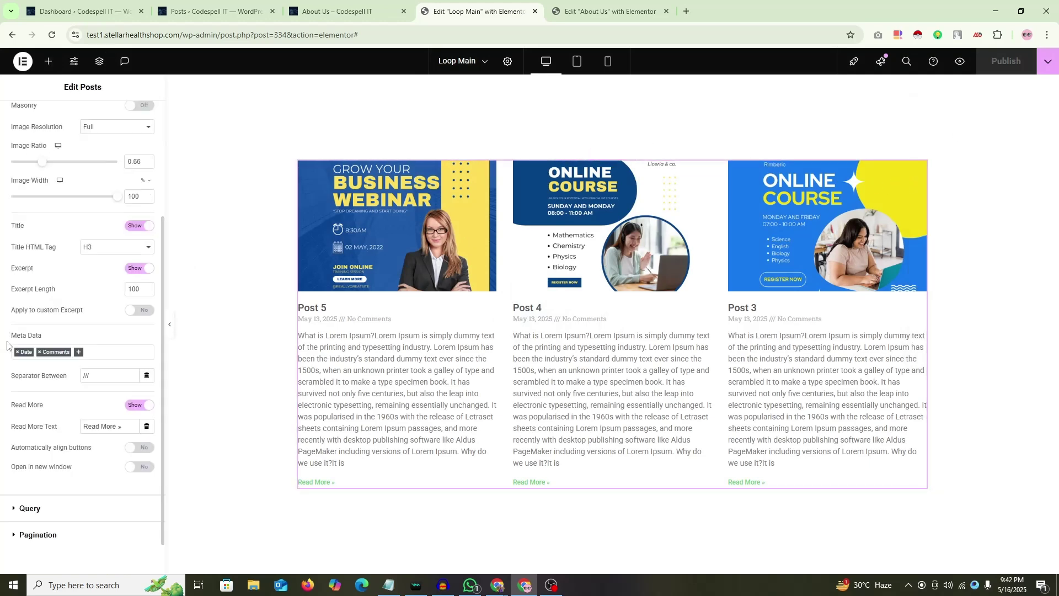
pyautogui.scroll(-1, 7, 345)
pyautogui.click(23, 470)
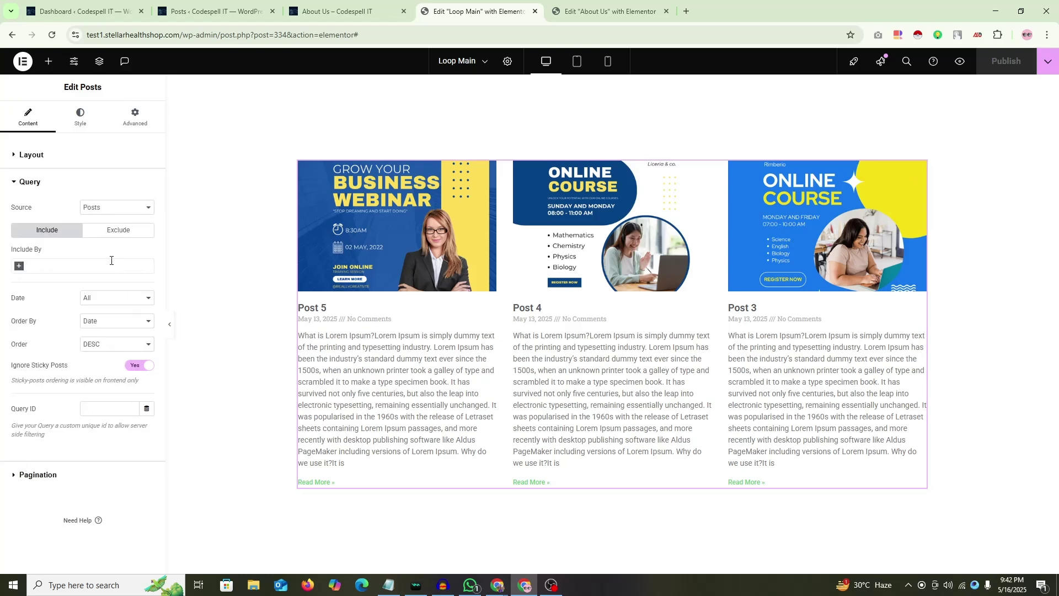
# Step: Try an Include By Author rule with an author search, then remove it
pyautogui.click(20, 267)
pyautogui.click(25, 293)
pyautogui.click(33, 298)
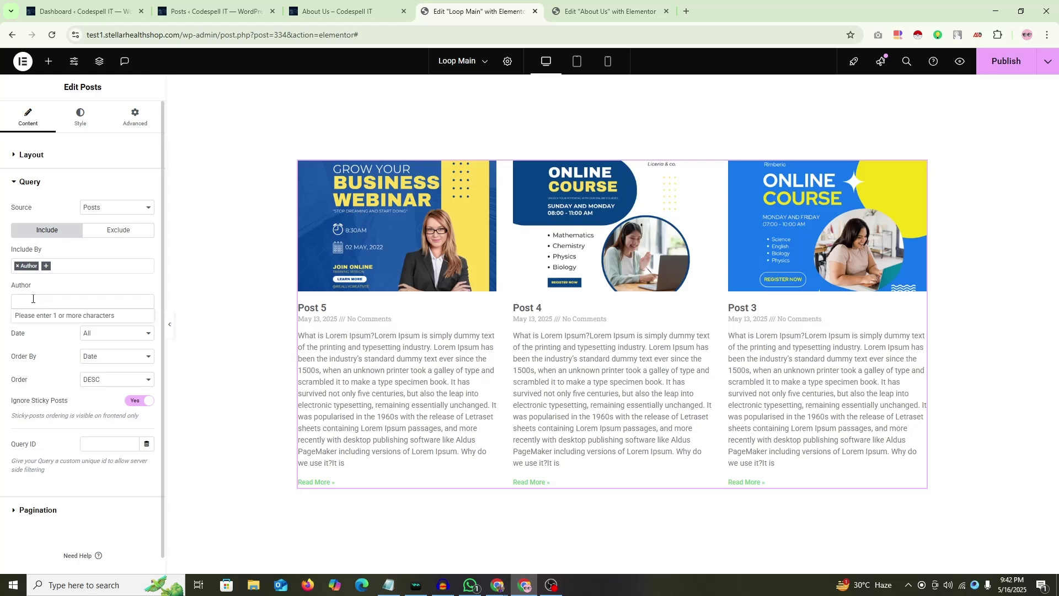
pyautogui.write('GM')
pyautogui.press('BackSpace')
pyautogui.press('BackSpace')
pyautogui.click(0, 293)
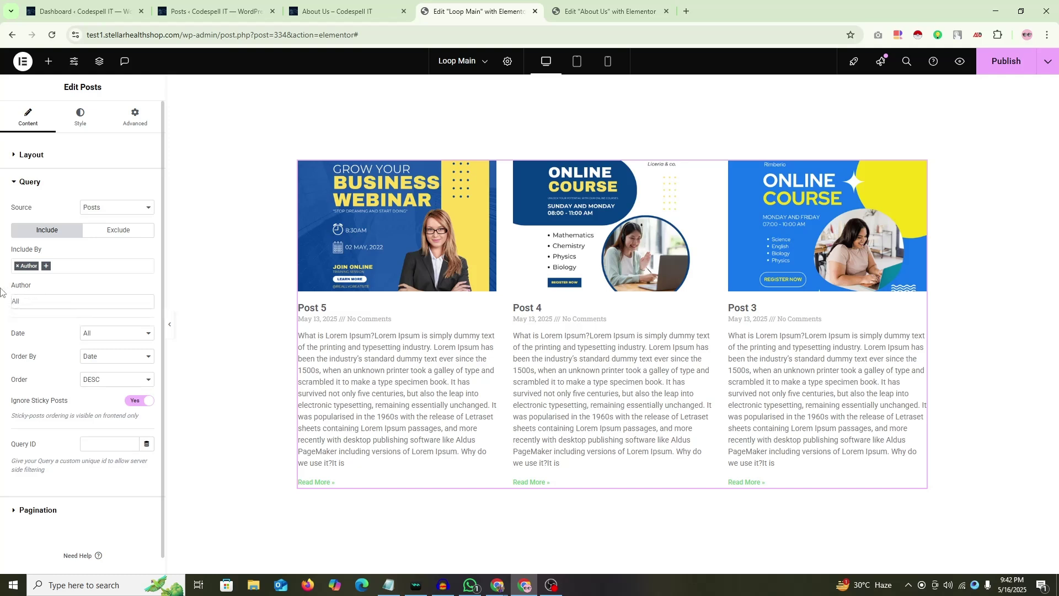
pyautogui.click(28, 267)
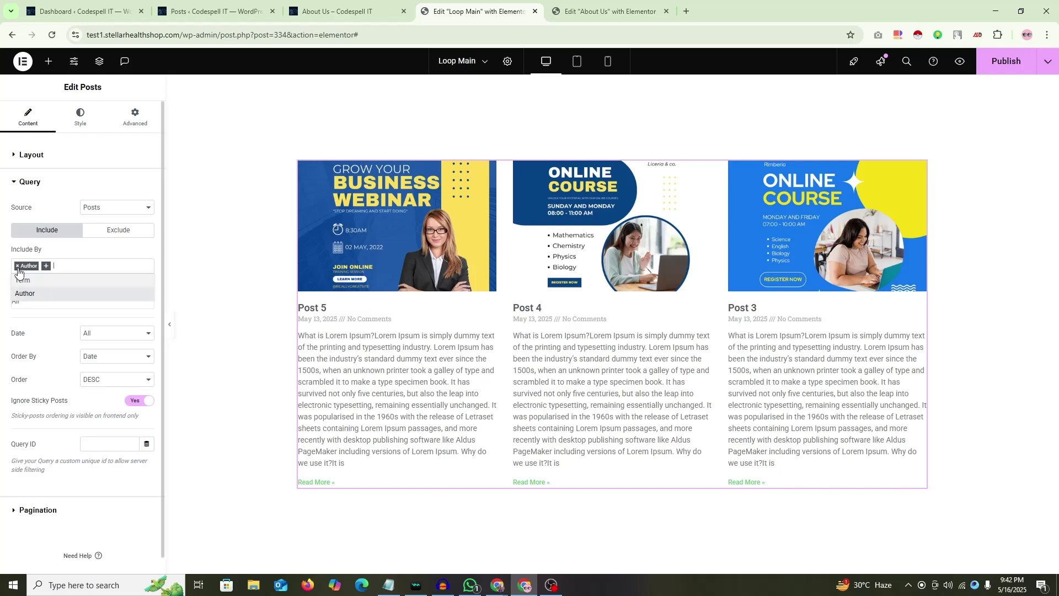
pyautogui.click(23, 269)
pyautogui.click(17, 266)
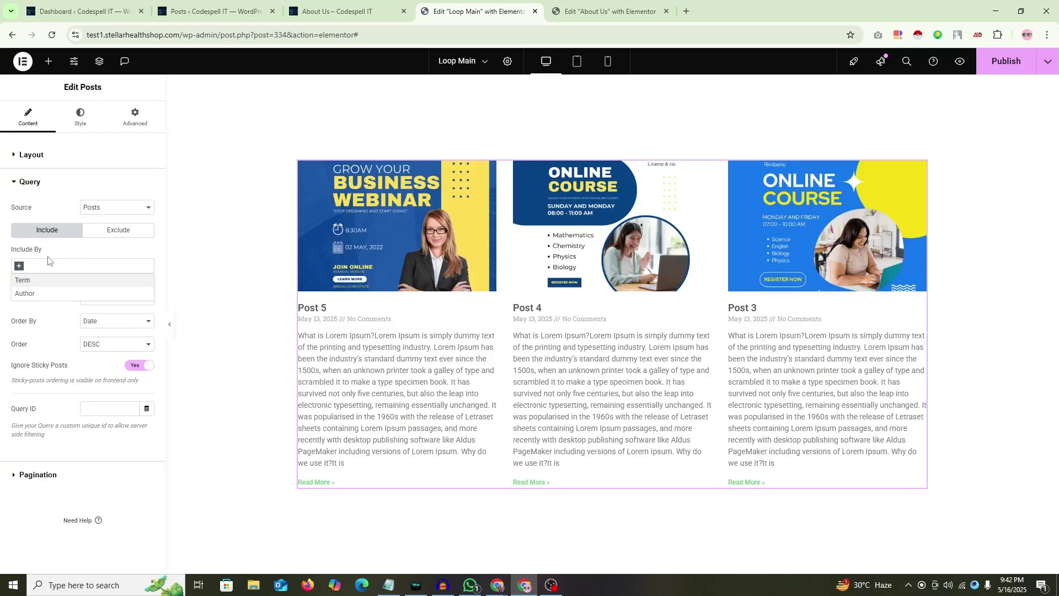
pyautogui.click(21, 190)
# Step: Try Numbers and Previous/Next pagination on the Posts widget, settling on None
pyautogui.click(36, 215)
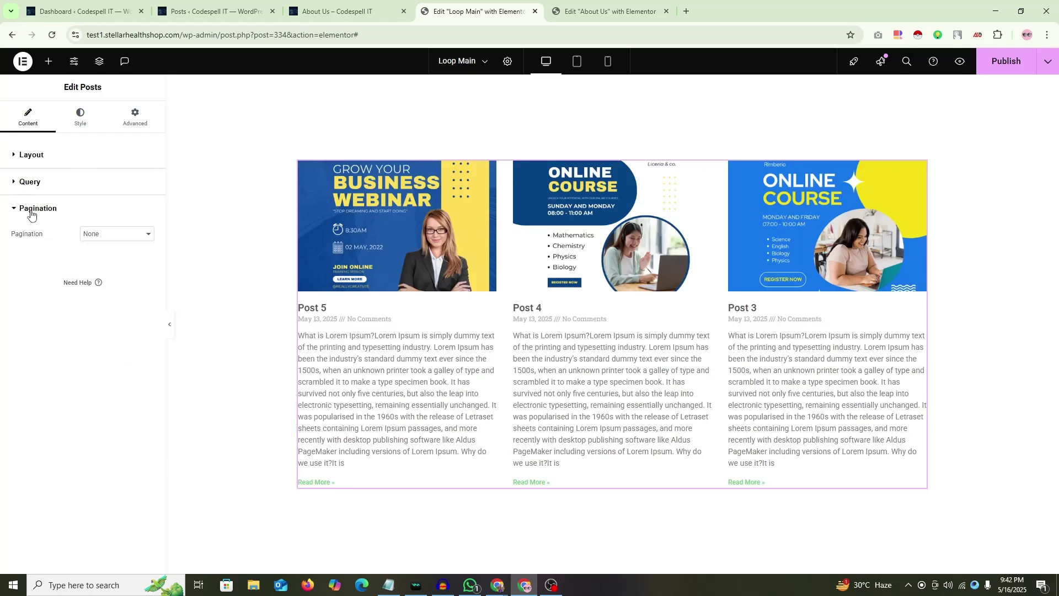
pyautogui.click(122, 236)
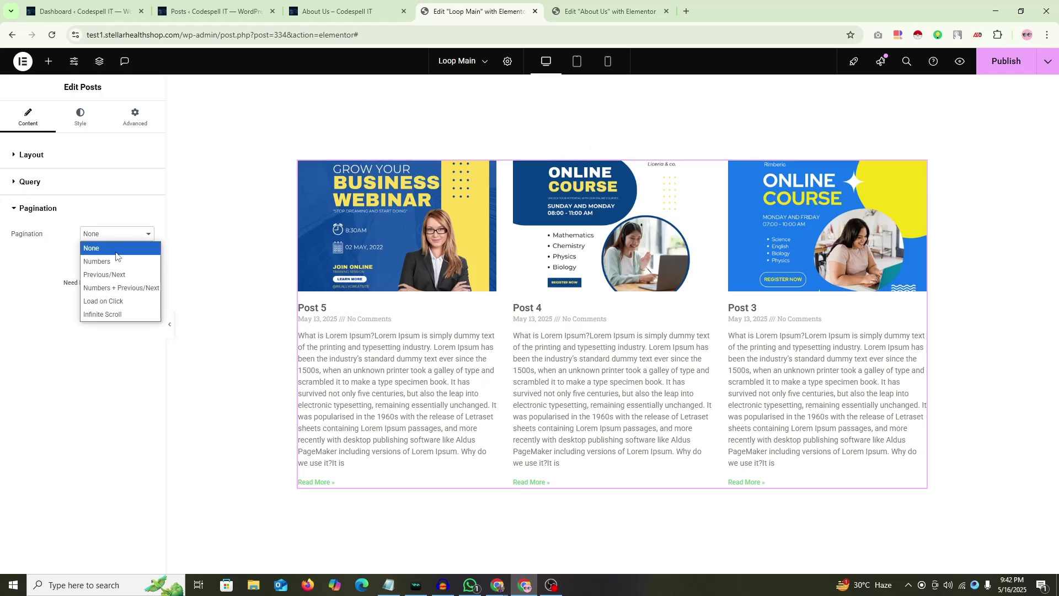
pyautogui.click(99, 261)
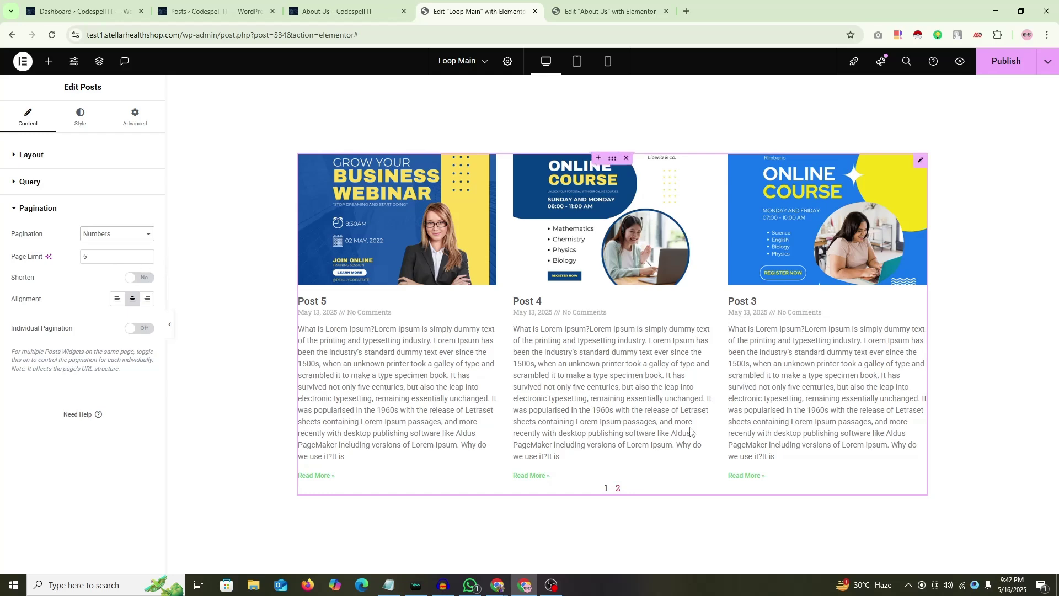
pyautogui.click(143, 234)
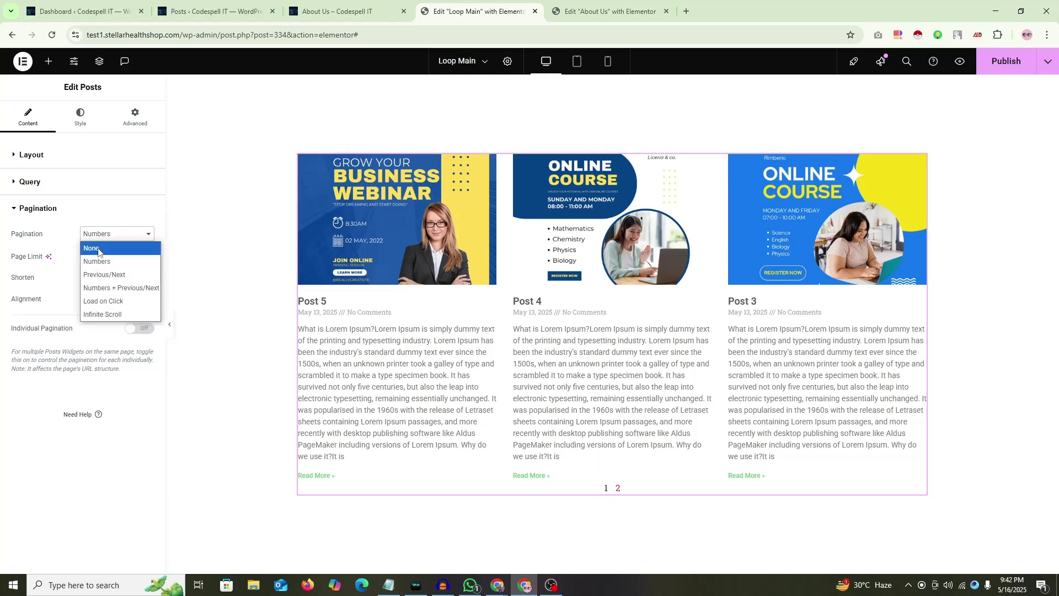
pyautogui.click(108, 245)
pyautogui.click(111, 235)
pyautogui.click(110, 275)
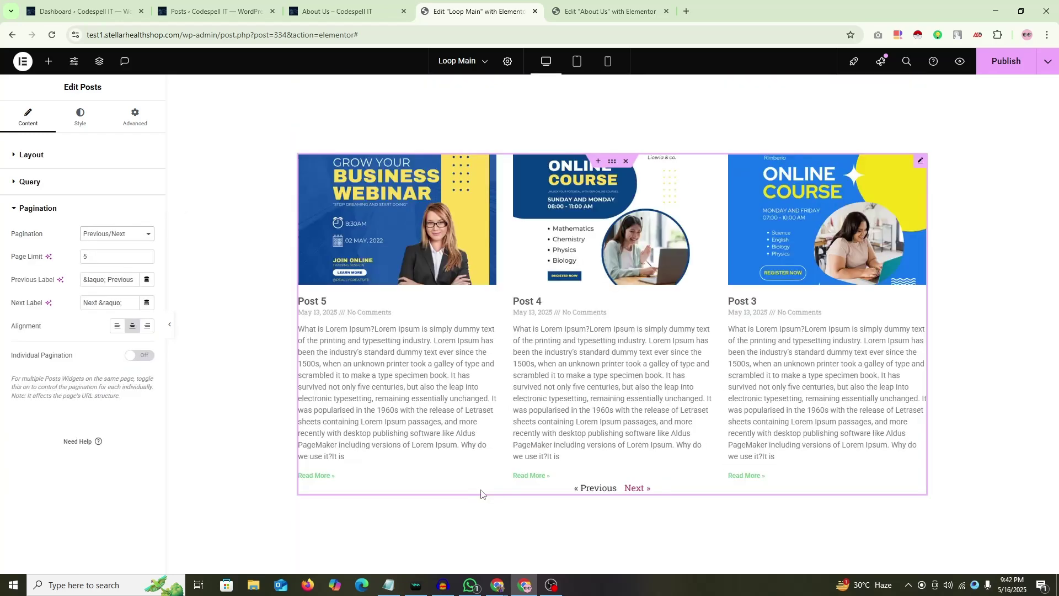
pyautogui.click(119, 234)
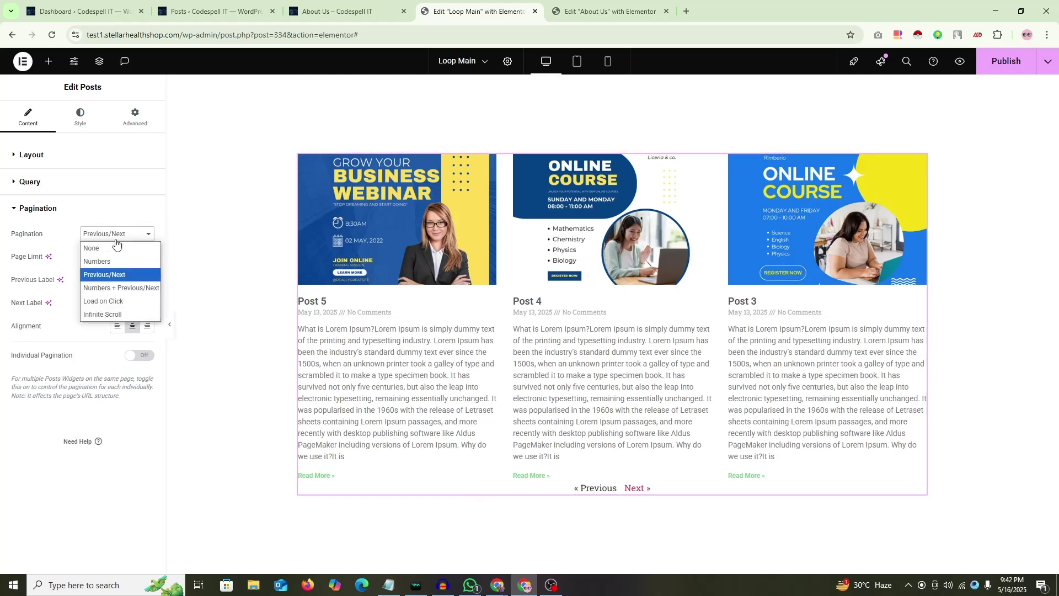
pyautogui.click(105, 246)
pyautogui.click(36, 156)
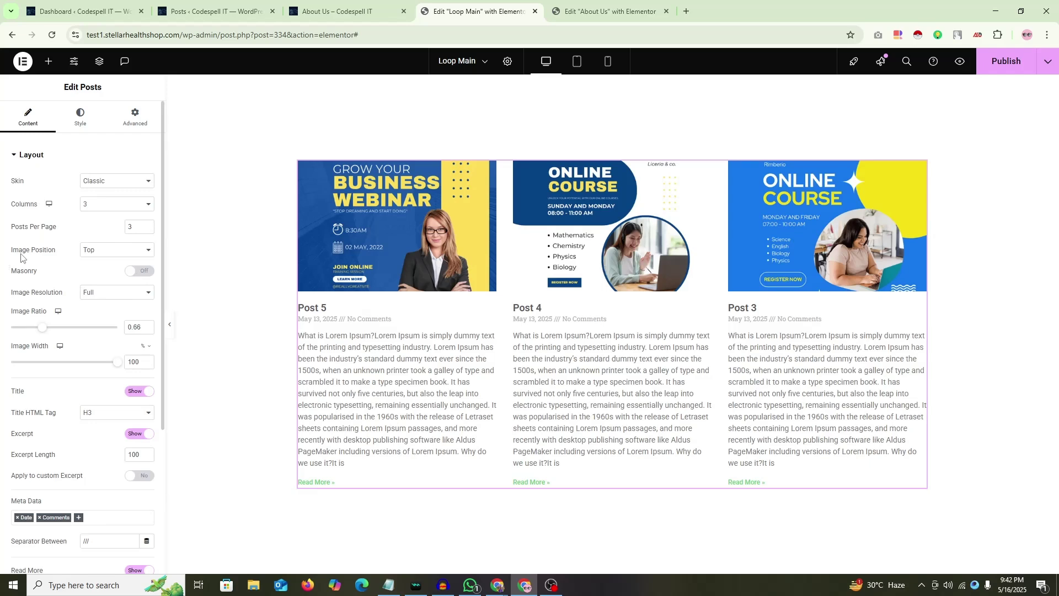
# Step: Try post images on the left and right of the text, then return them to the top
pyautogui.click(112, 252)
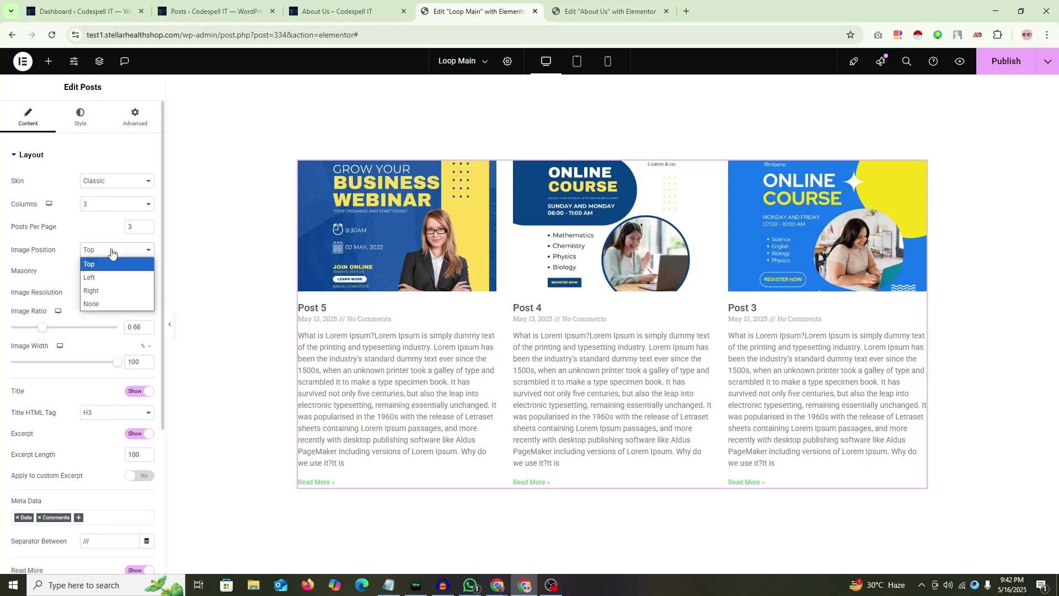
pyautogui.click(105, 277)
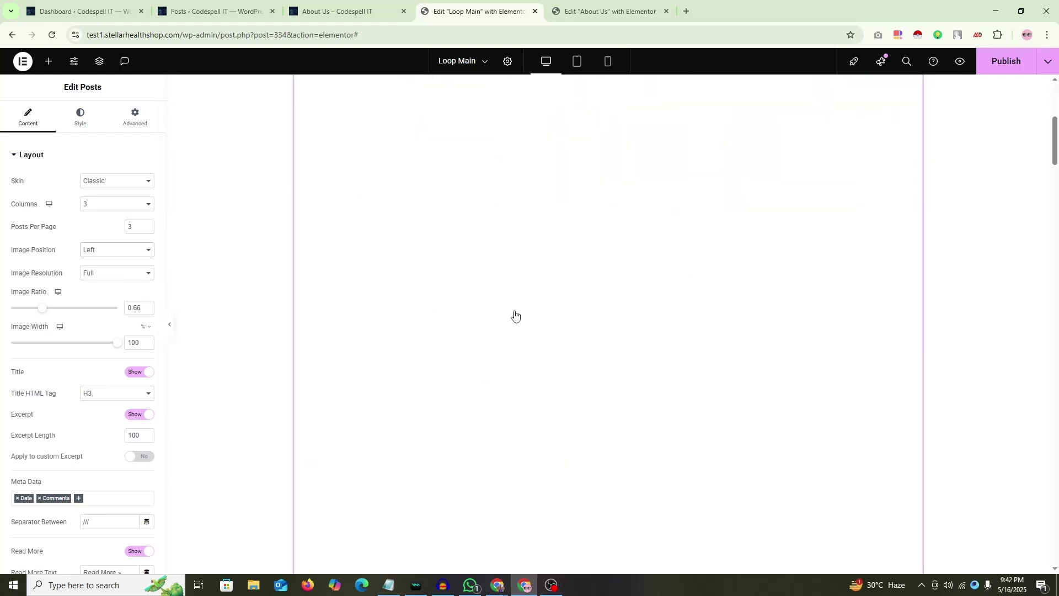
pyautogui.scroll(-10, 514, 315)
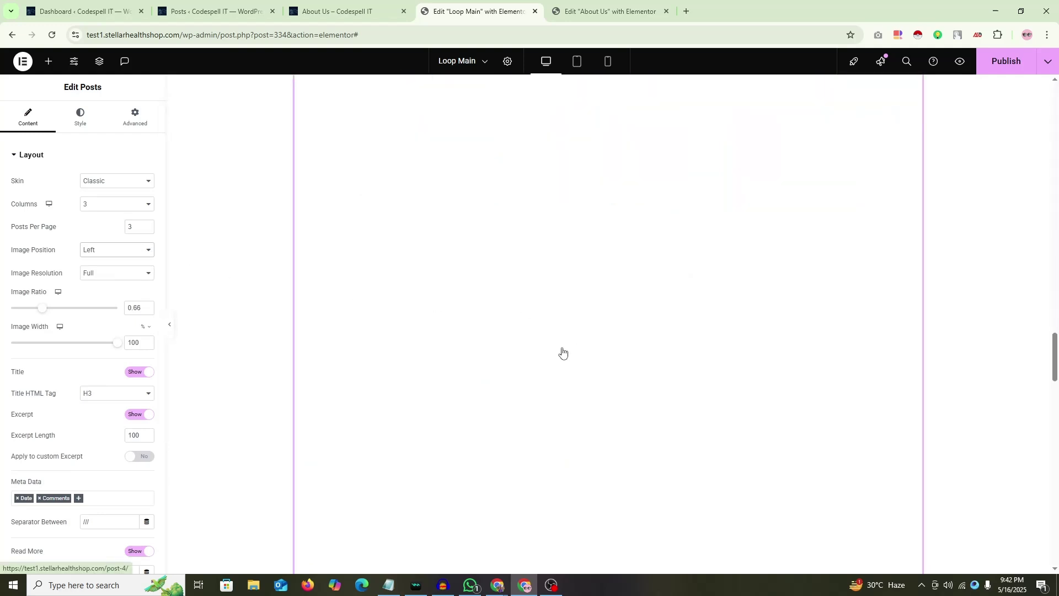
pyautogui.scroll(-5, 562, 352)
pyautogui.click(87, 250)
pyautogui.click(96, 288)
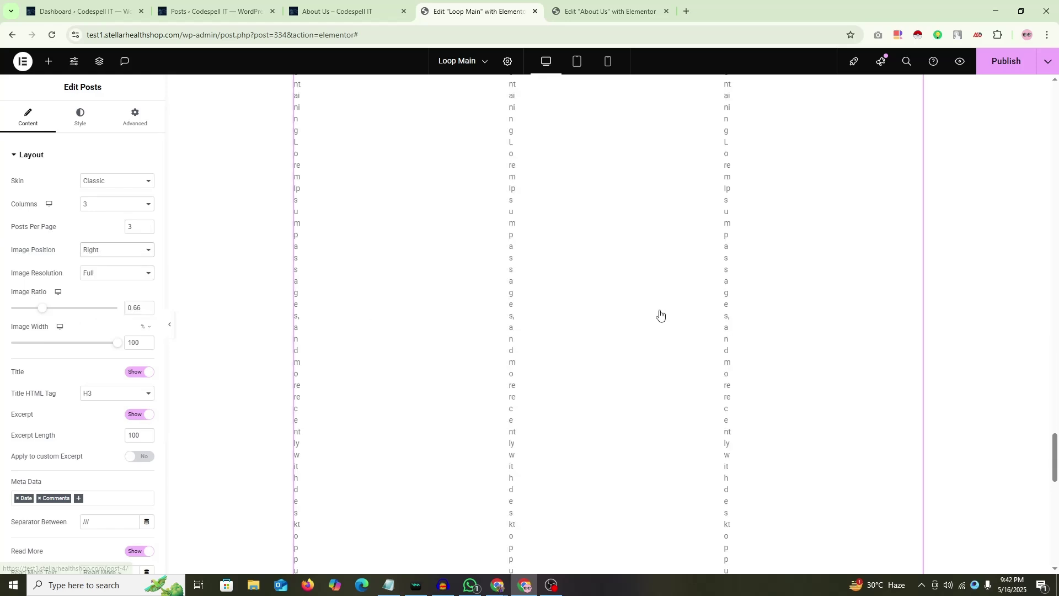
pyautogui.scroll(15, 660, 314)
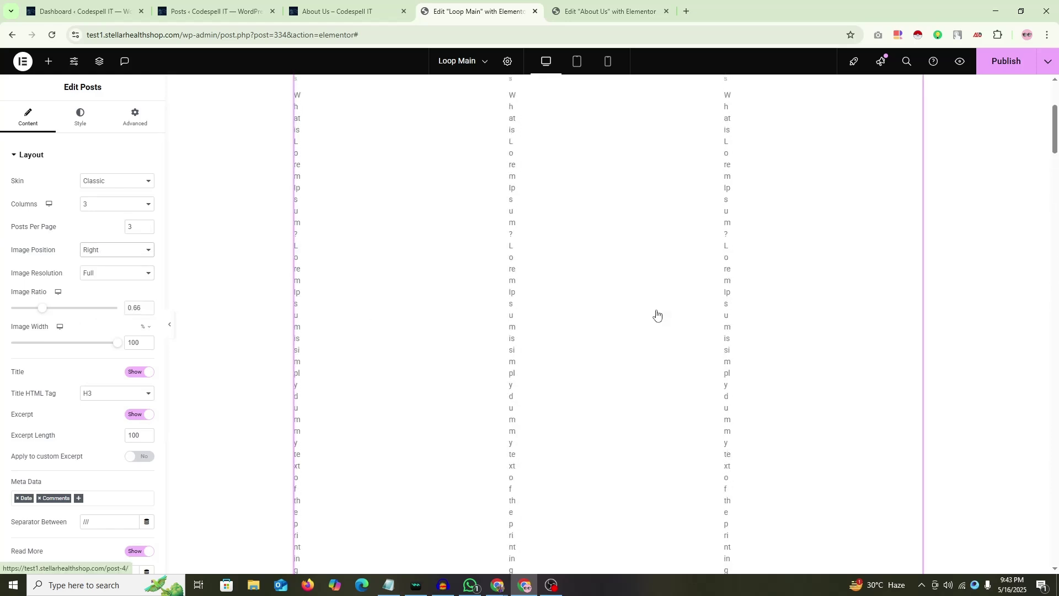
pyautogui.scroll(4, 656, 314)
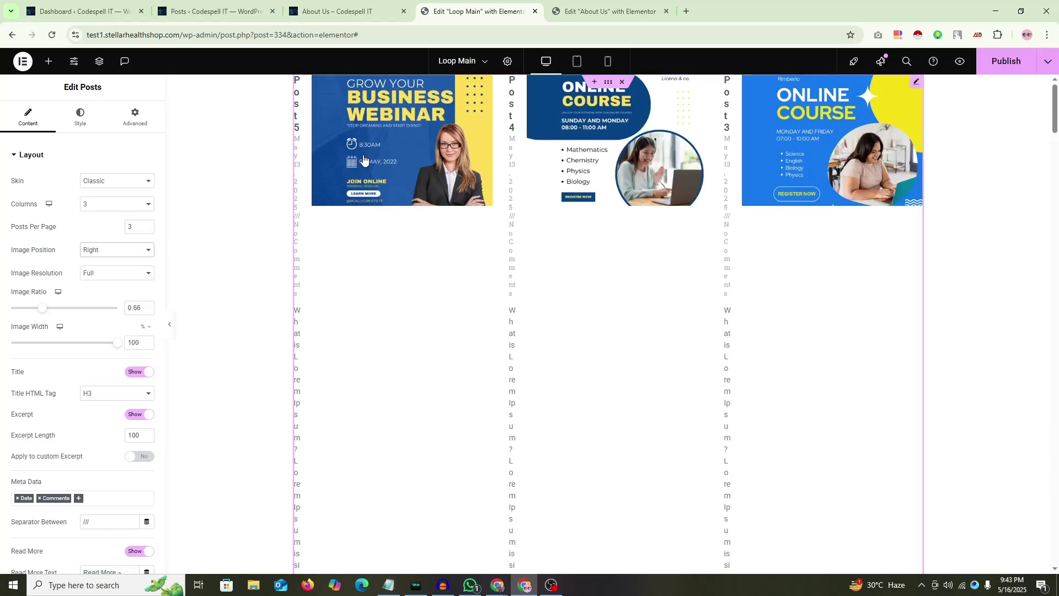
pyautogui.click(99, 250)
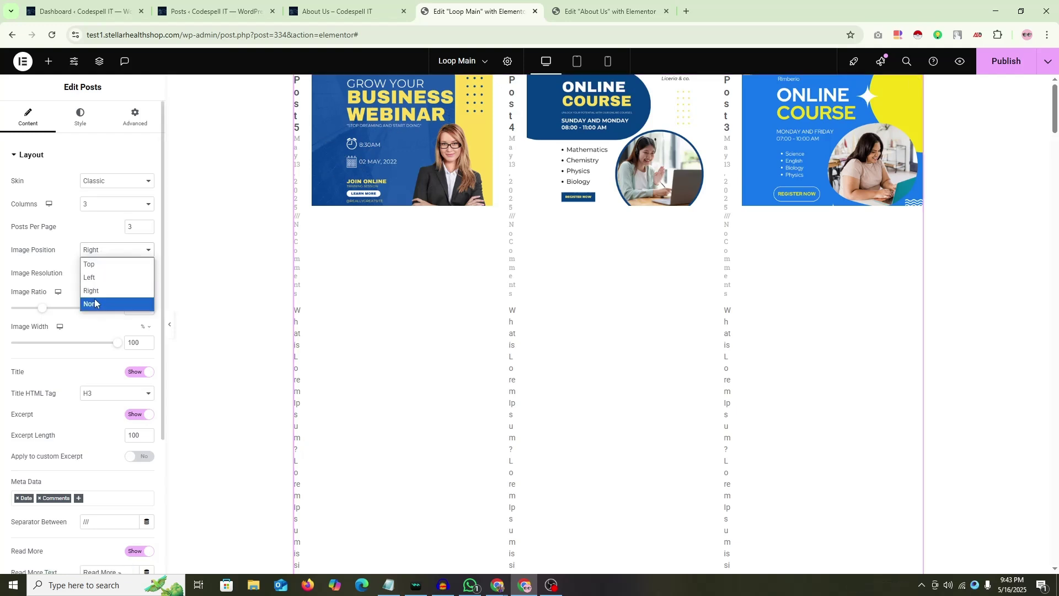
pyautogui.click(110, 269)
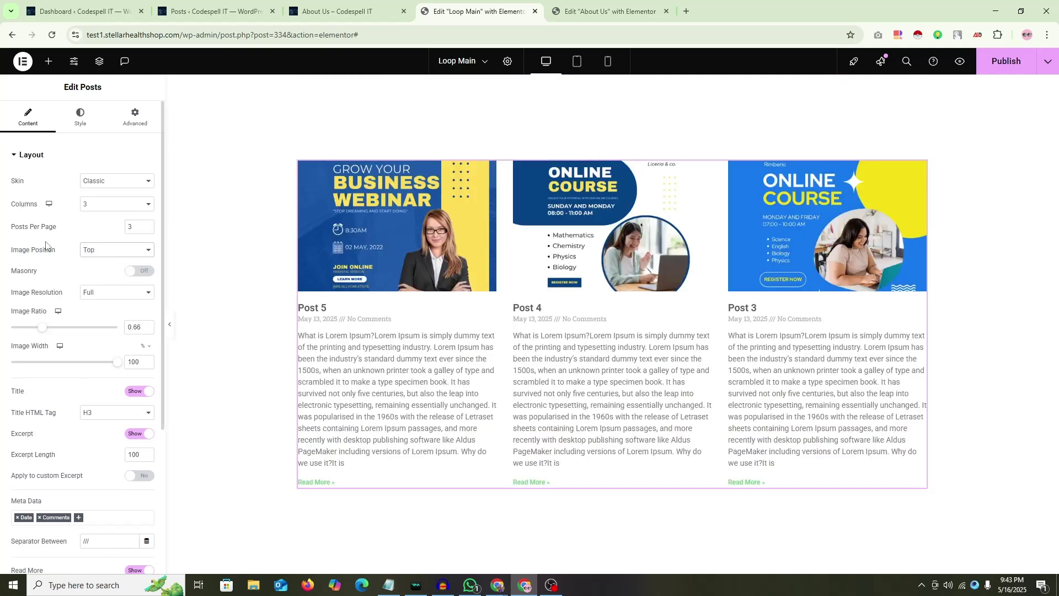
# Step: Clear the 0.66 Image Ratio and keep Image Width at 100
pyautogui.doubleClick(128, 330)
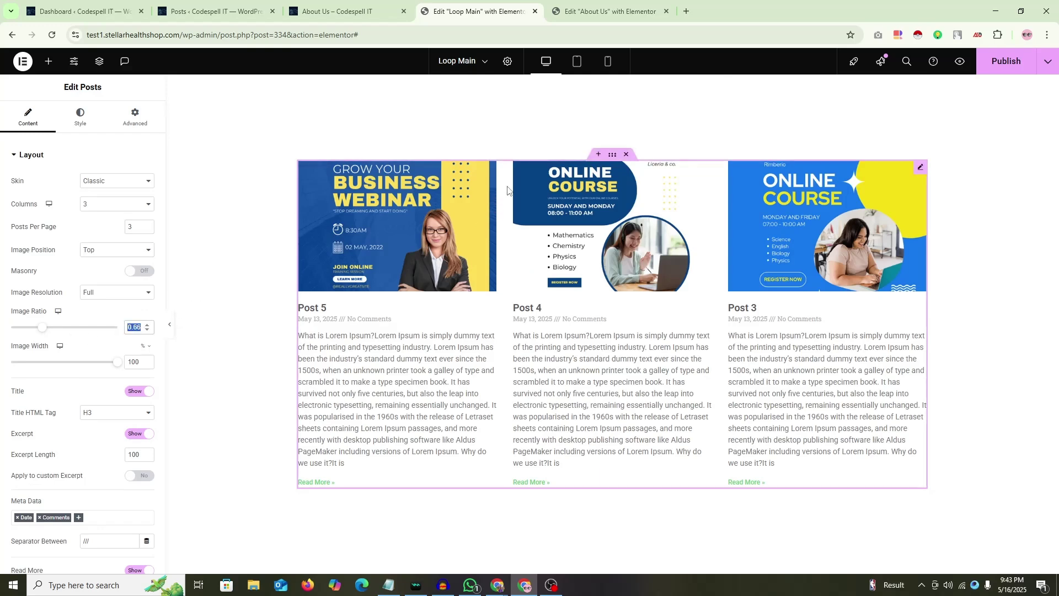
pyautogui.press('BackSpace')
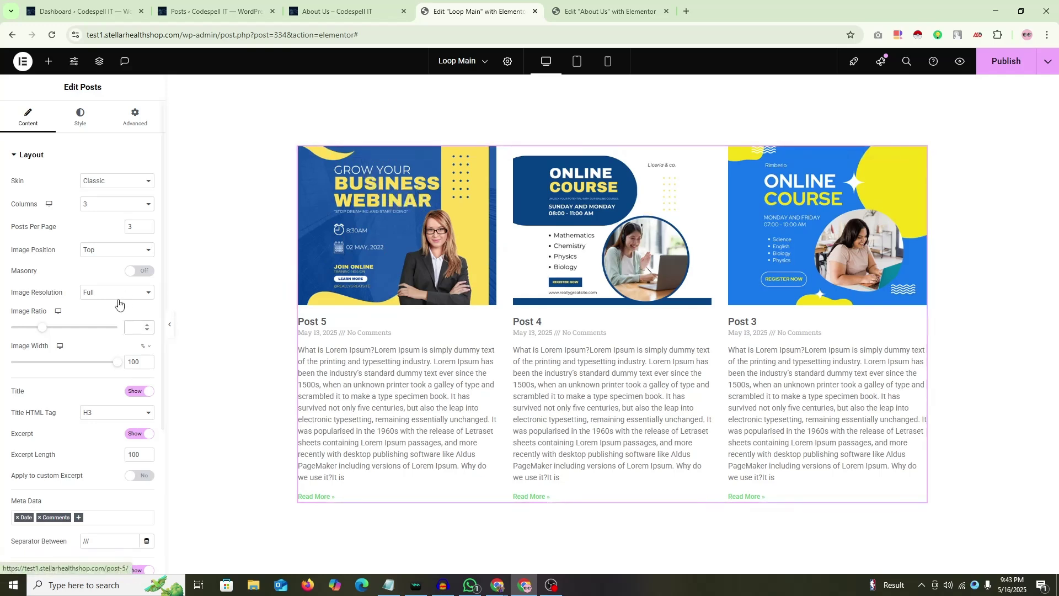
pyautogui.moveTo(117, 362); pyautogui.dragTo(186, 363)
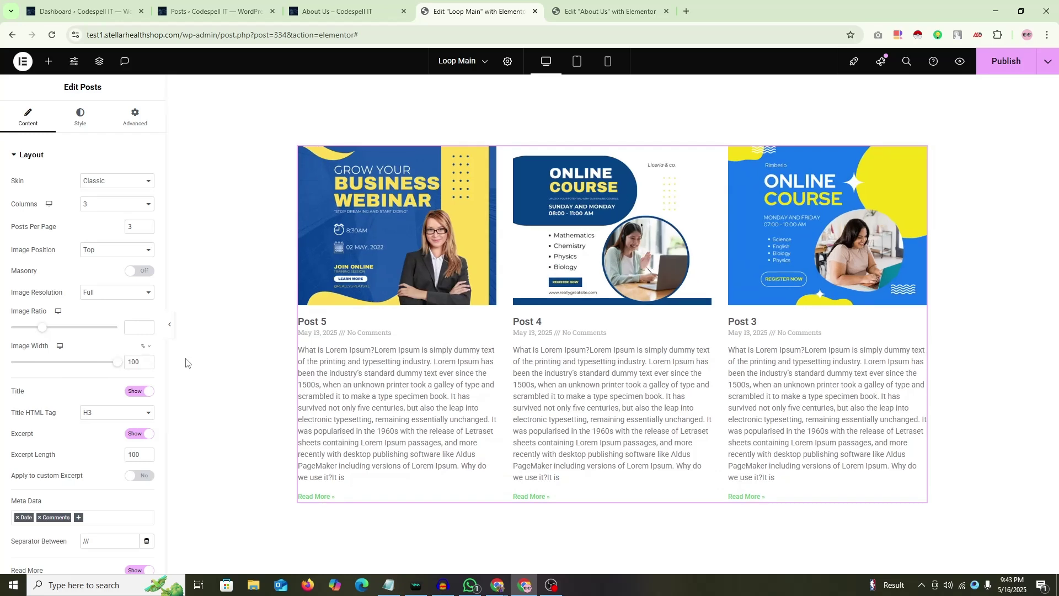
pyautogui.scroll(-4, 55, 394)
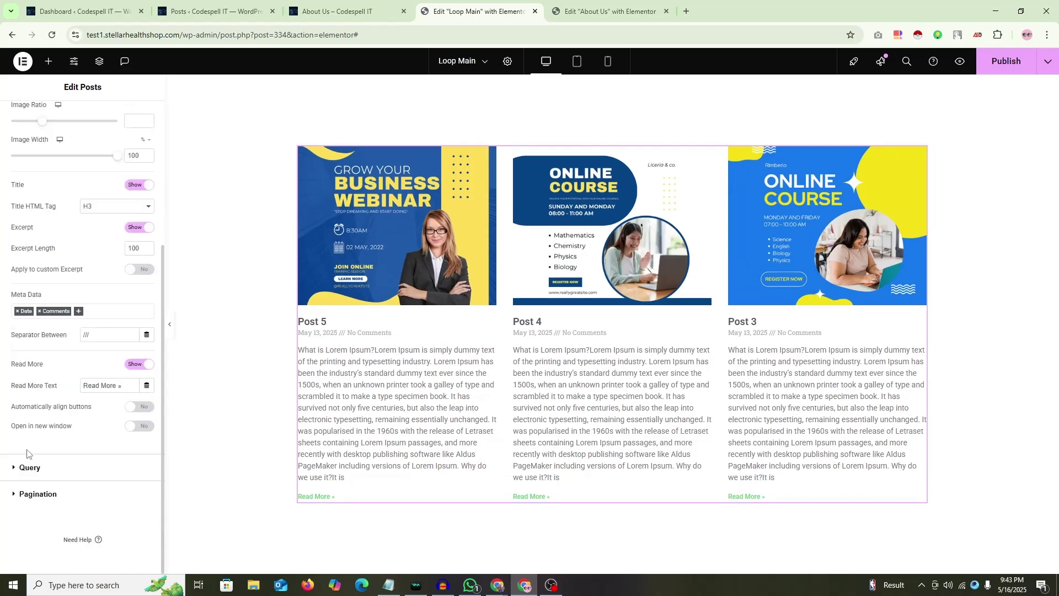
pyautogui.scroll(4, 33, 436)
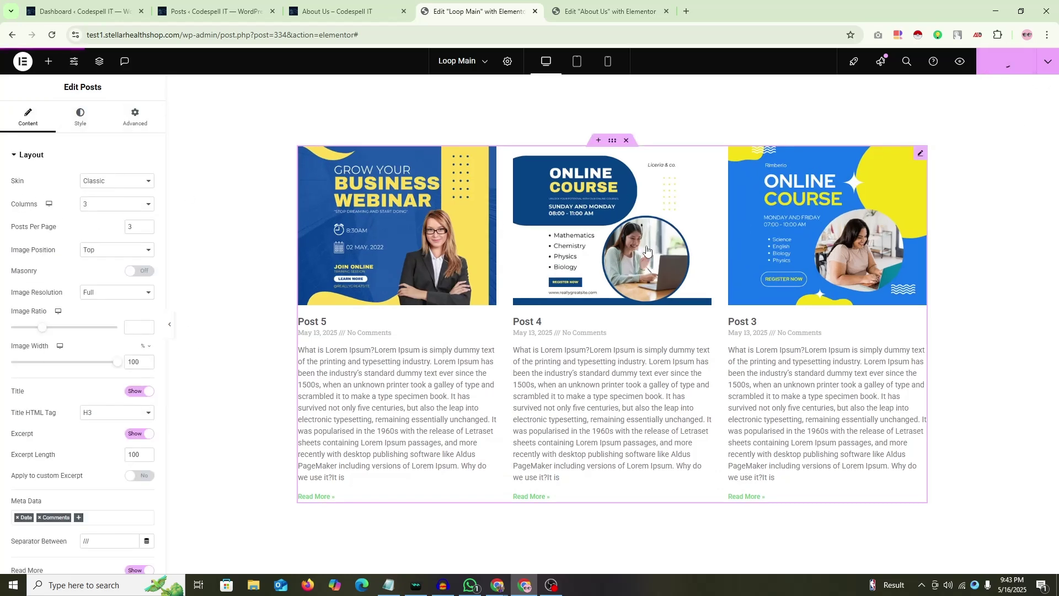
# Step: Glance at the About Us editor, cancel its reload, and return to Loop Main
pyautogui.click(610, 5)
pyautogui.press('F5')
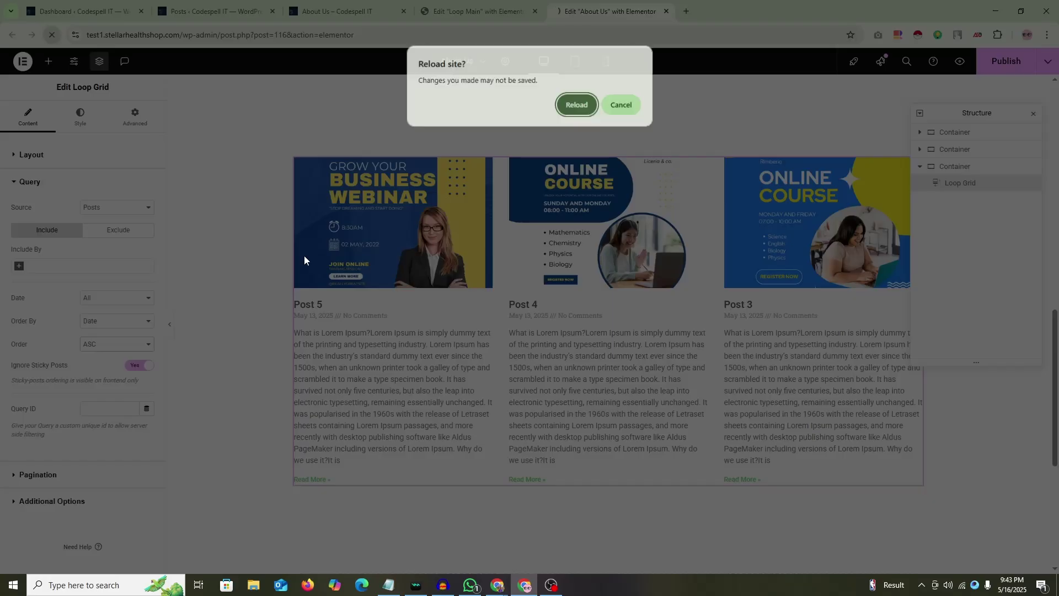
pyautogui.click(612, 106)
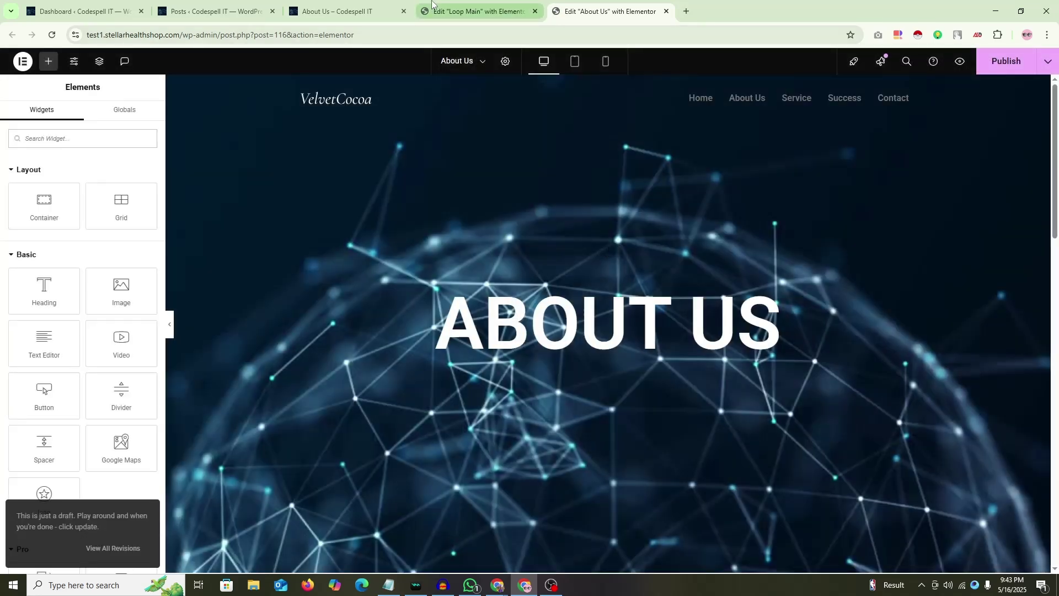
pyautogui.click(432, 3)
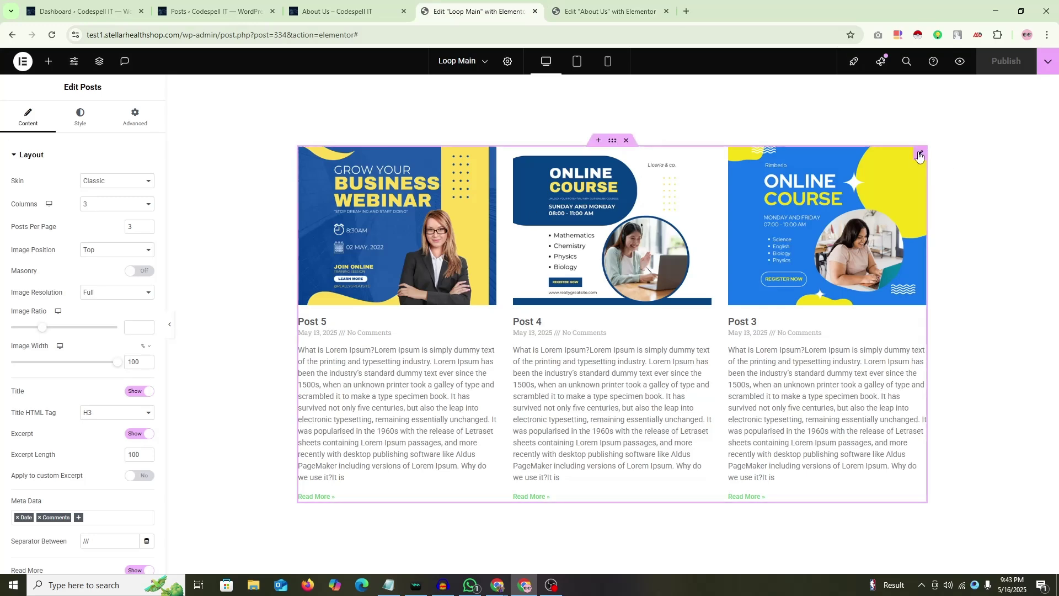
# Step: Set the Posts query Order to ASC and publish the Loop Main template
pyautogui.scroll(-4, 36, 449)
pyautogui.click(29, 468)
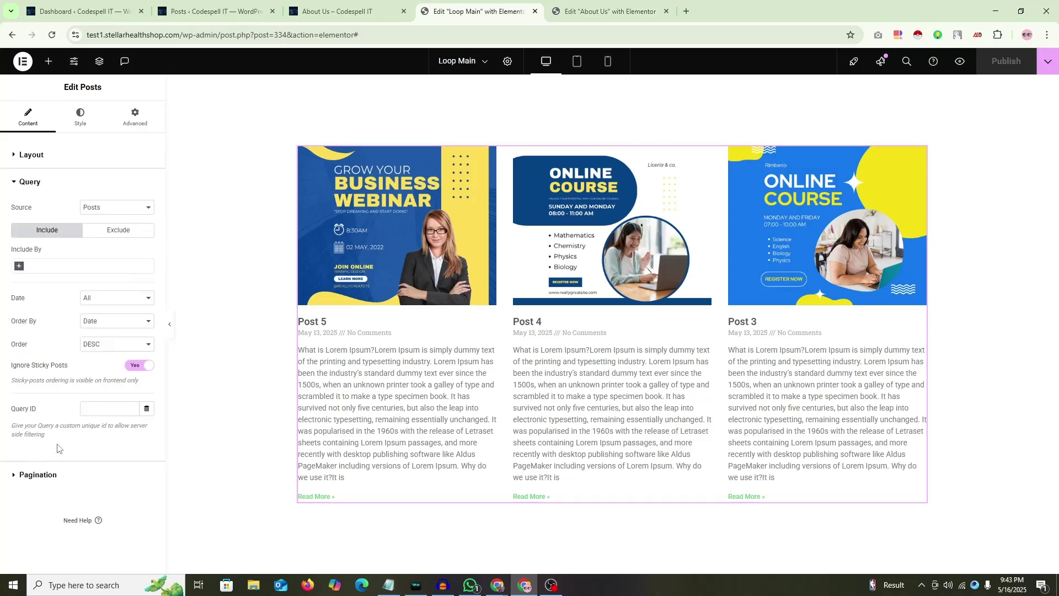
pyautogui.click(95, 346)
pyautogui.click(92, 355)
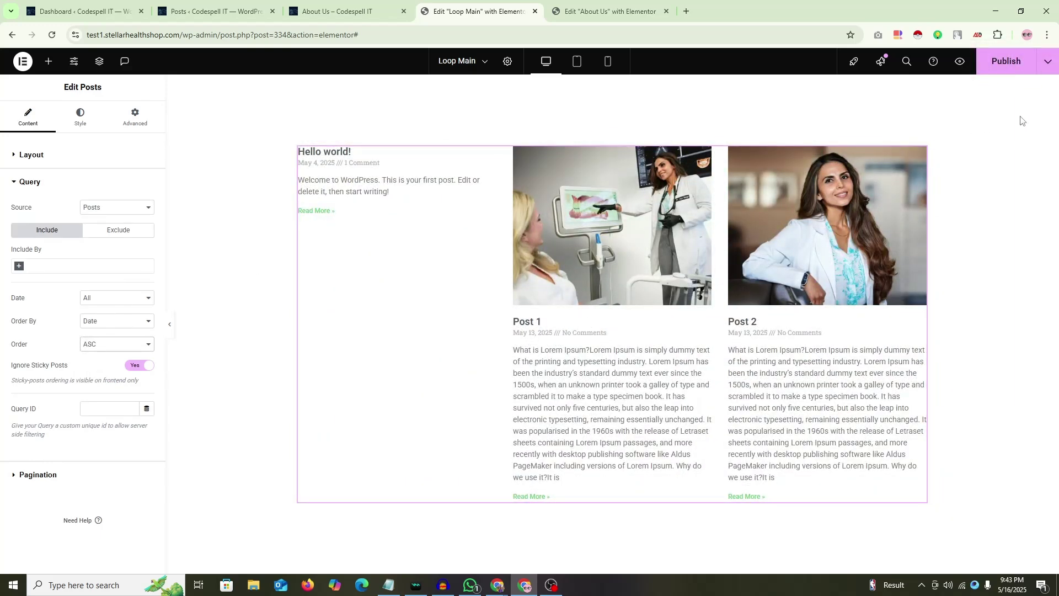
pyautogui.click(1004, 62)
# Step: Reload the About Us editor and scroll through the refreshed posts grid
pyautogui.click(610, 5)
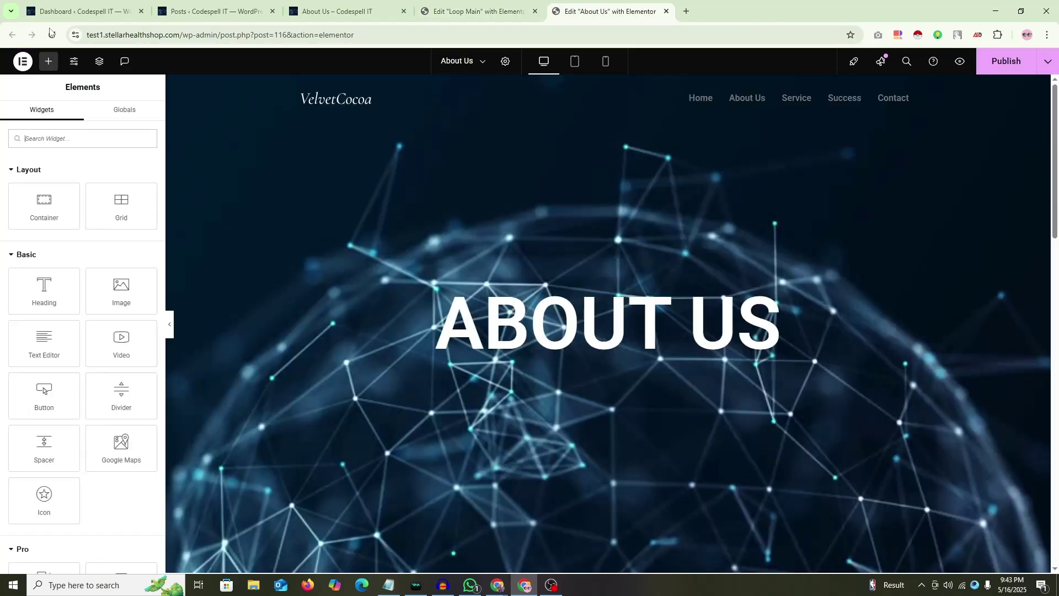
pyautogui.scroll(-10, 436, 301)
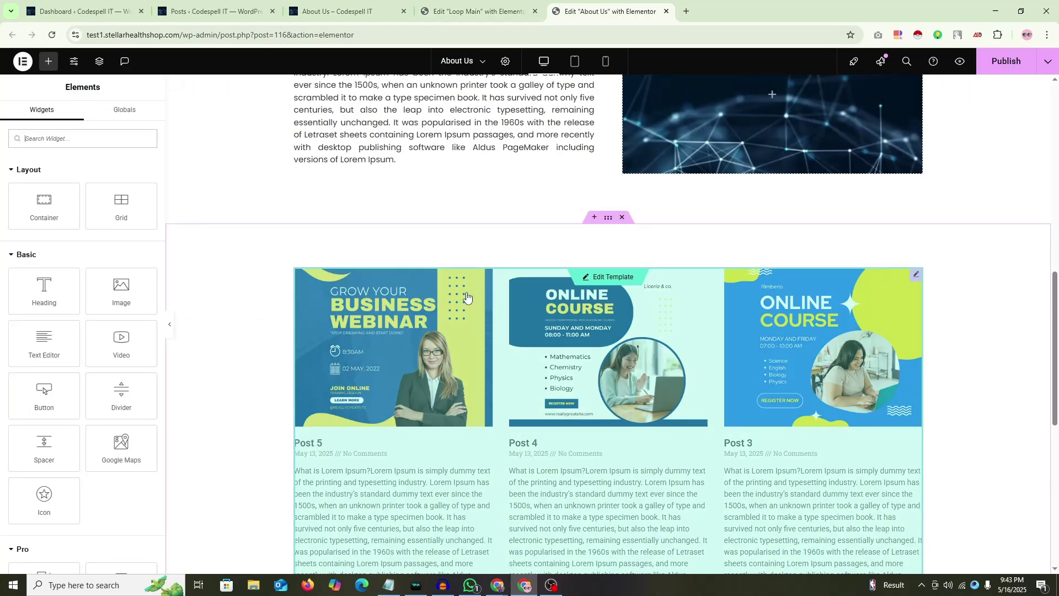
pyautogui.click(52, 35)
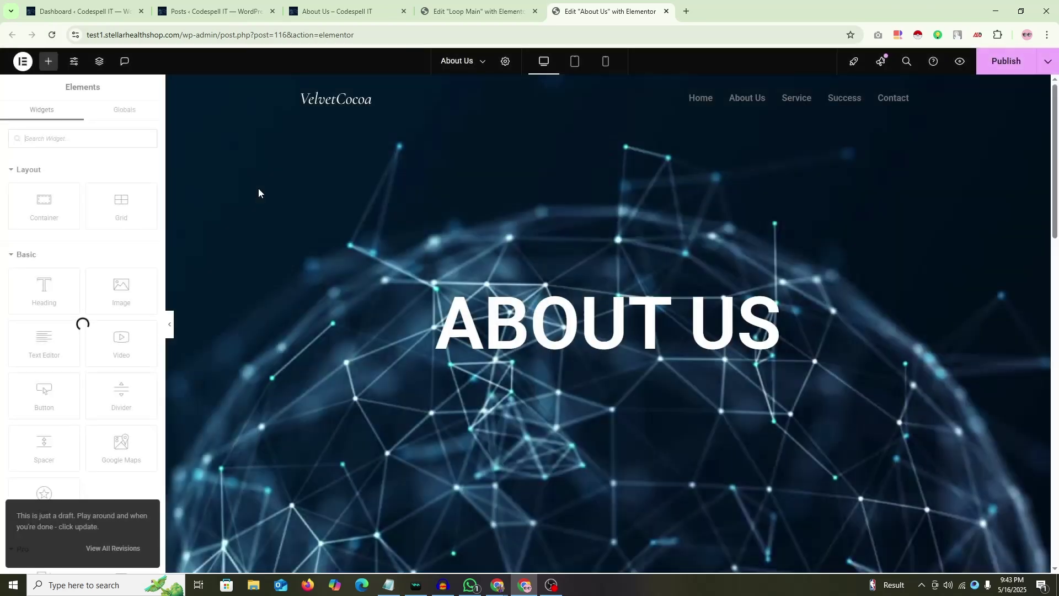
pyautogui.scroll(-10, 255, 206)
pyautogui.scroll(-3, 255, 212)
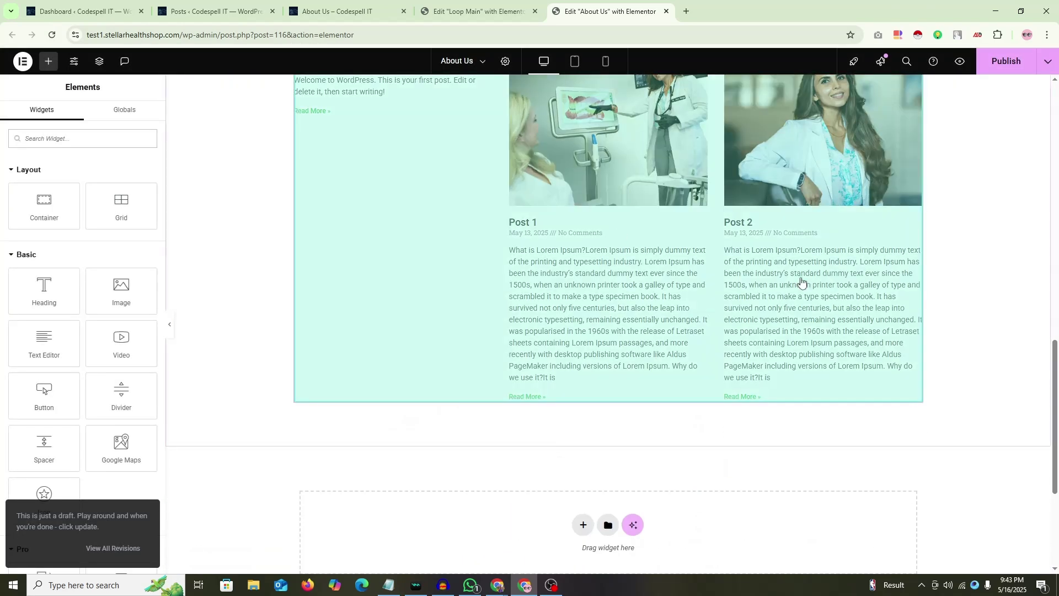
pyautogui.scroll(3, 469, 290)
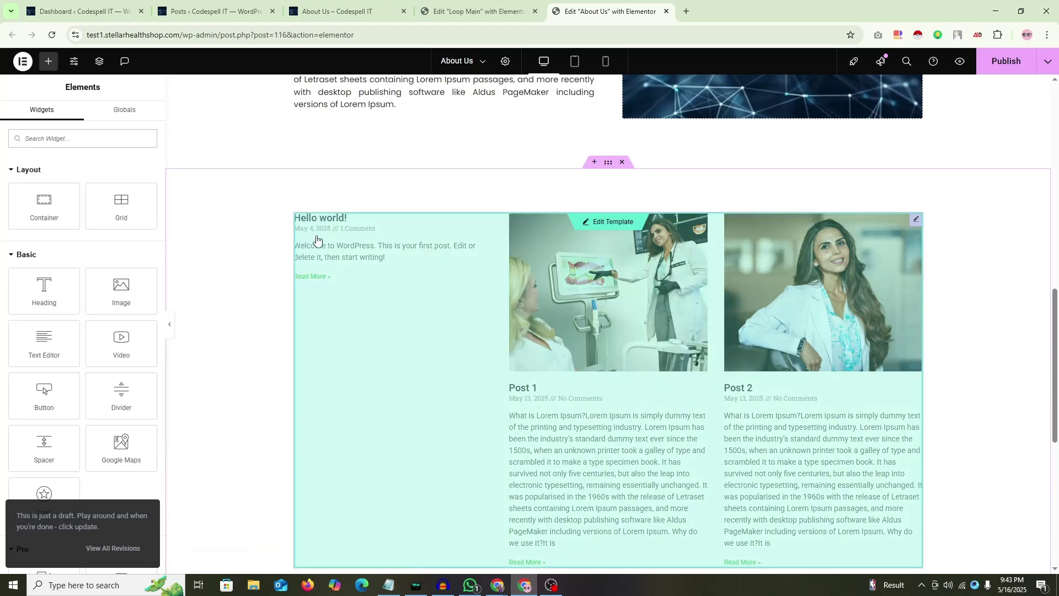
# Step: Trash the Hello world! post, then reload the About Us editor
pyautogui.click(242, 11)
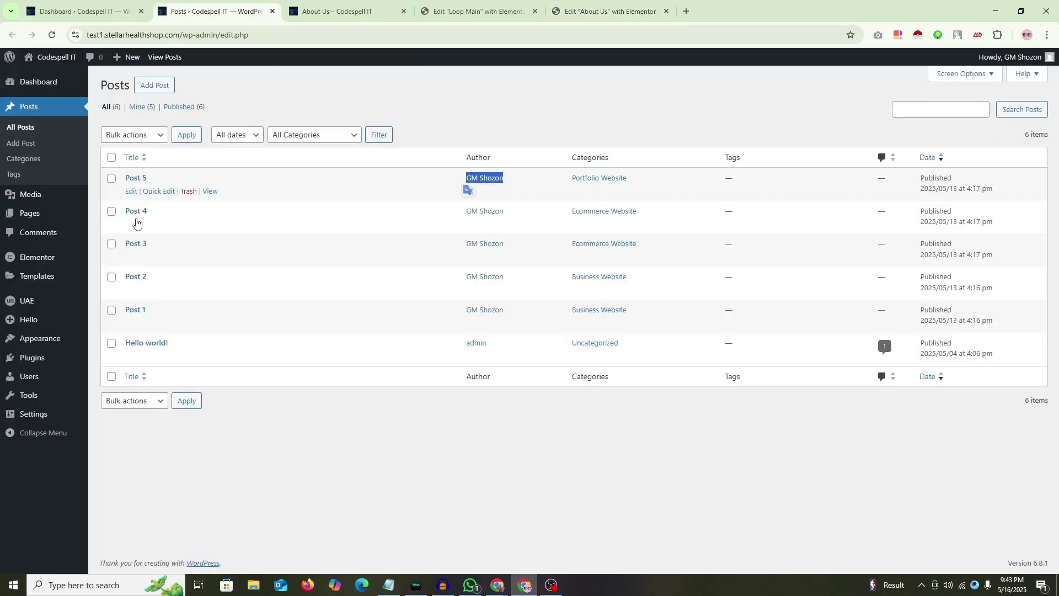
pyautogui.click(189, 357)
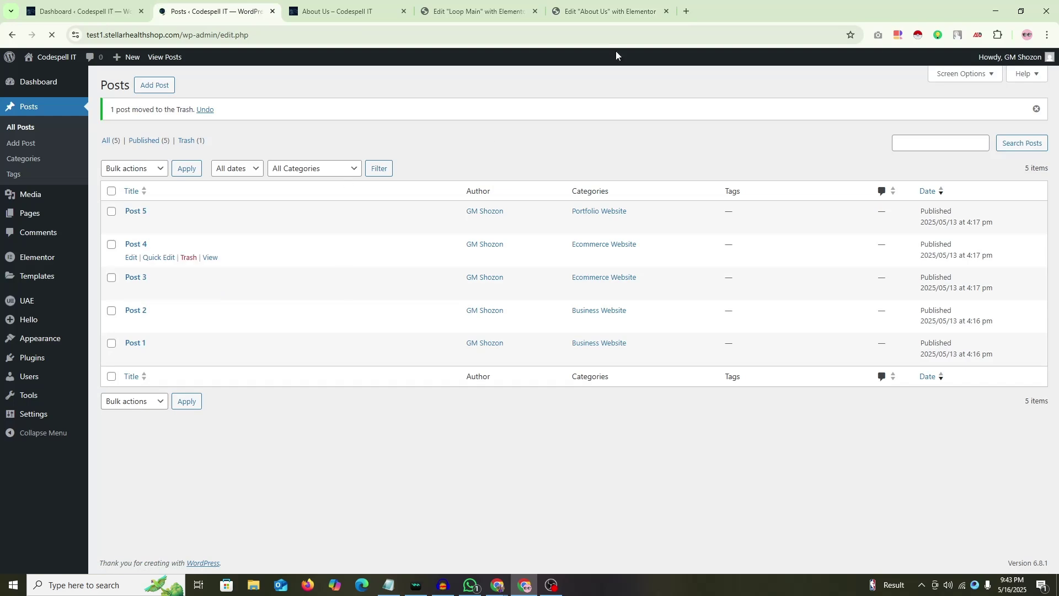
pyautogui.click(607, 11)
pyautogui.click(52, 34)
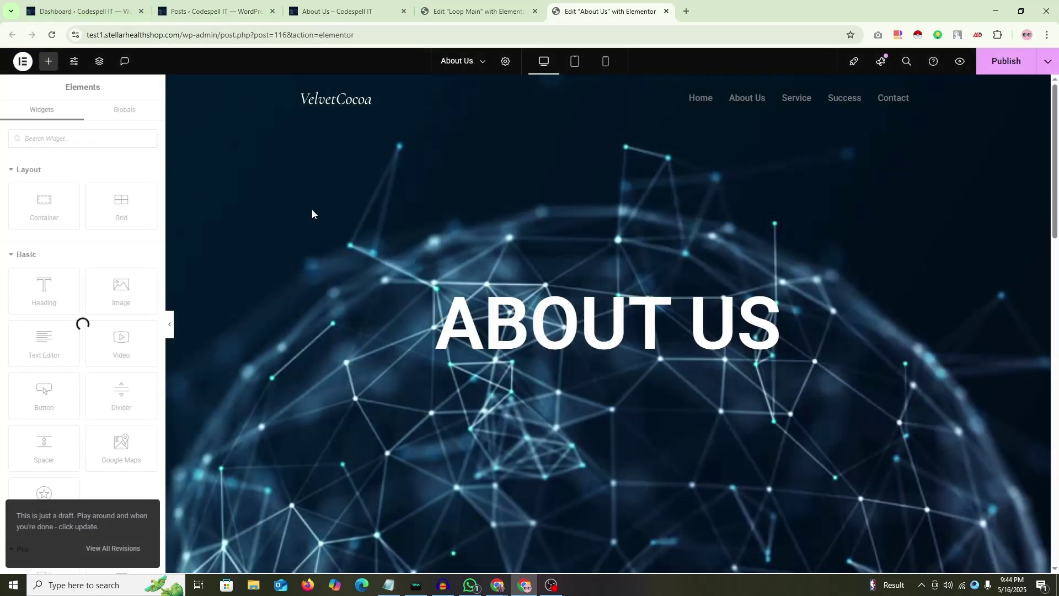
# Step: Locate the Loop Grid in the Navigator and check the Loop Main layout settings
pyautogui.scroll(-8, 389, 289)
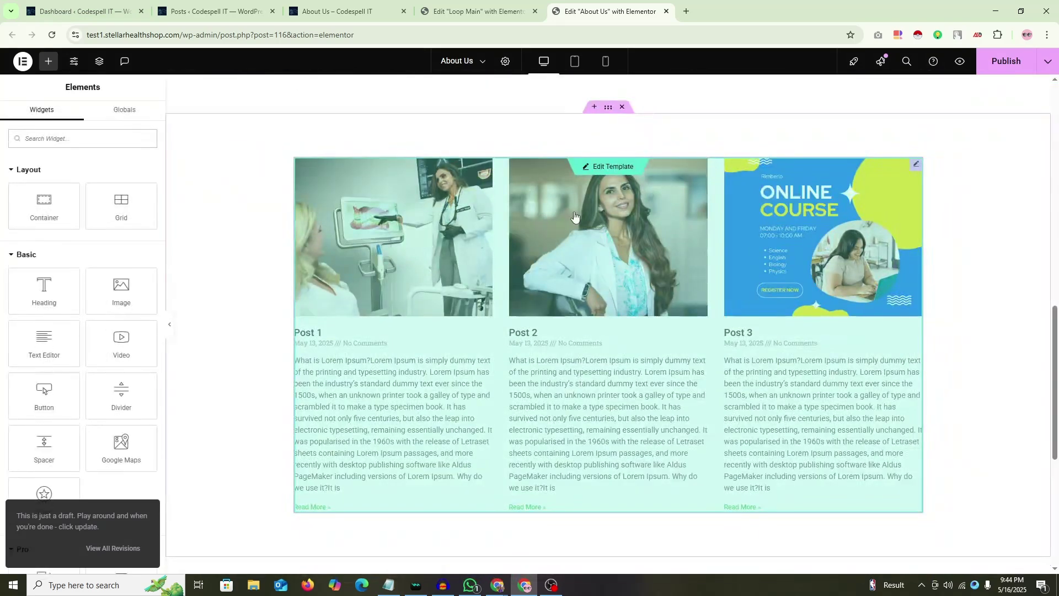
pyautogui.rightClick(946, 142)
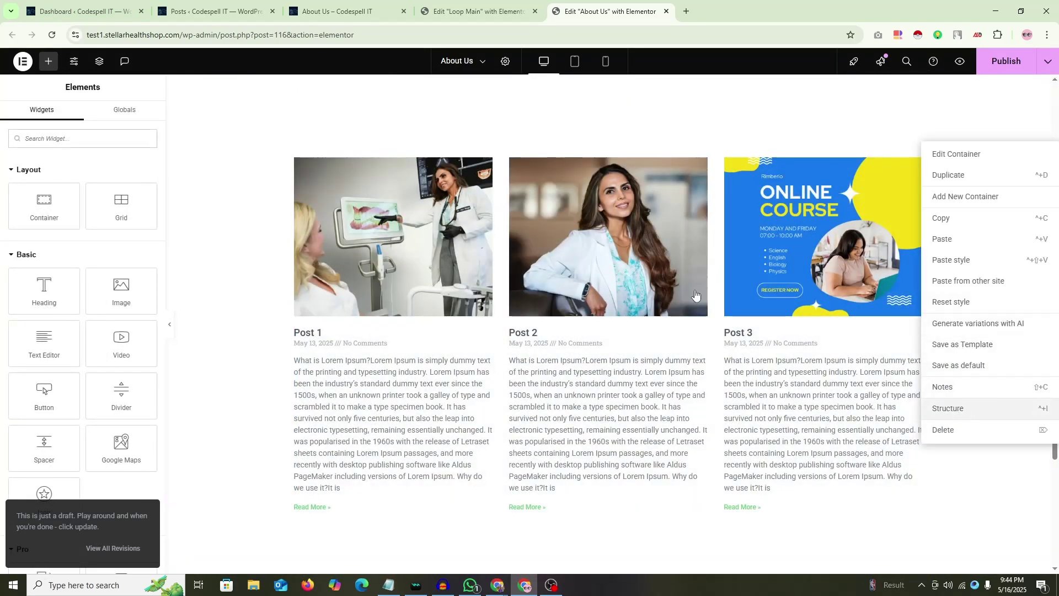
pyautogui.click(959, 409)
pyautogui.click(920, 166)
pyautogui.click(965, 183)
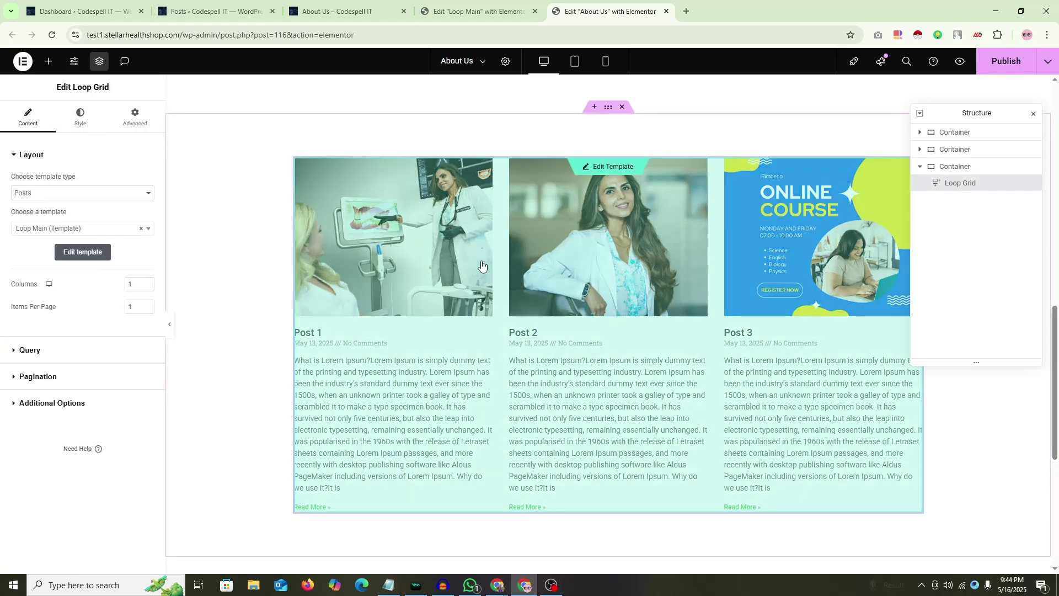
pyautogui.click(484, 4)
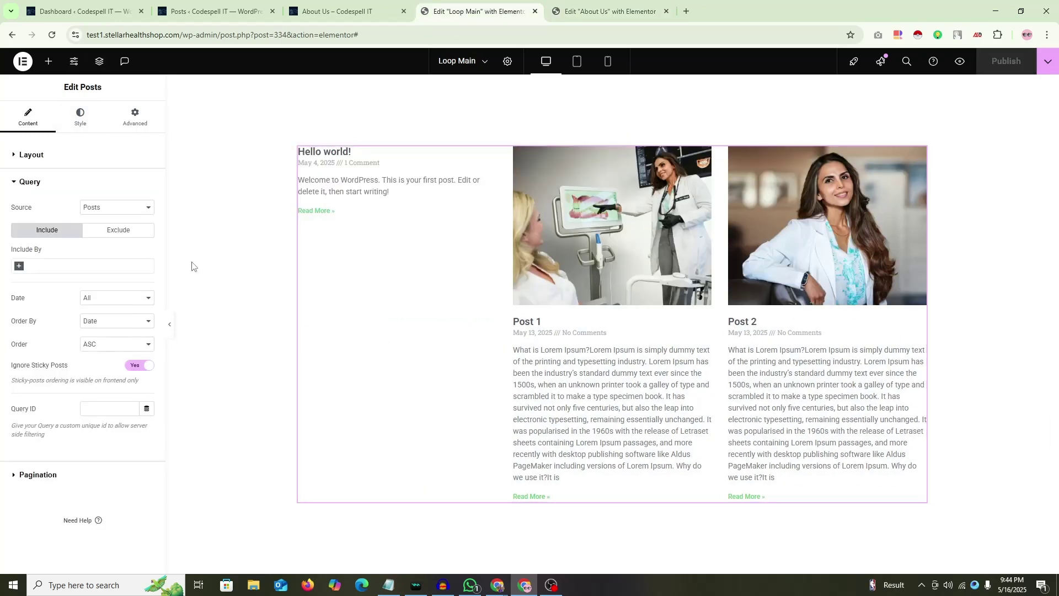
pyautogui.click(28, 157)
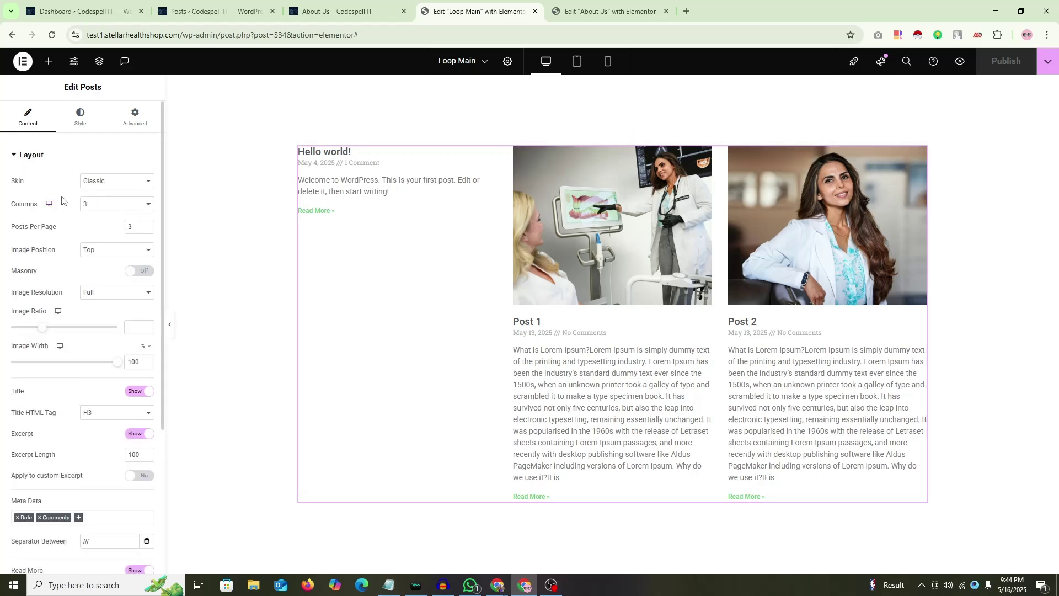
pyautogui.click(606, 11)
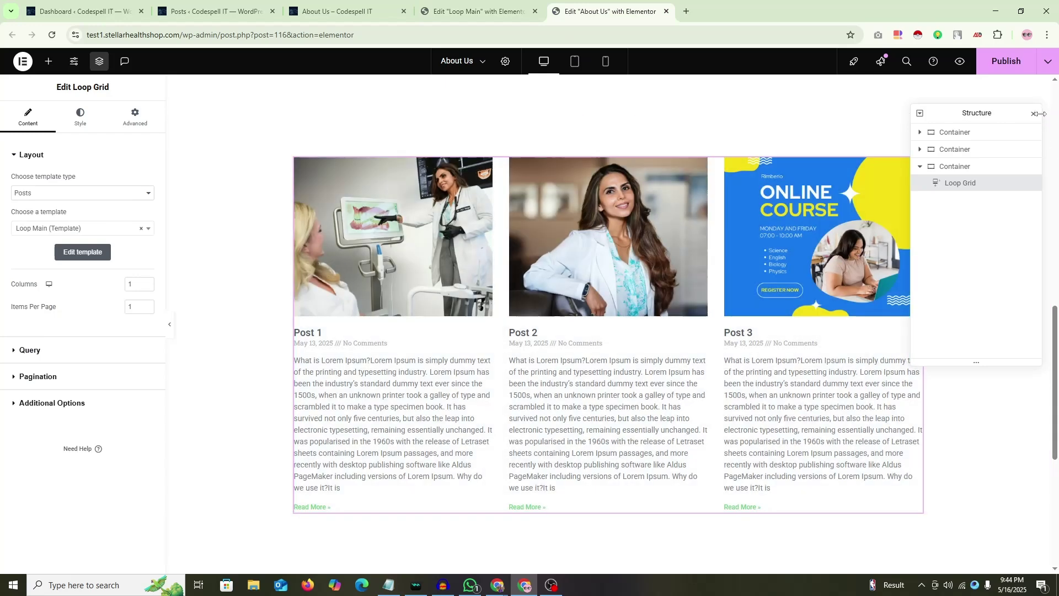
pyautogui.click(1033, 113)
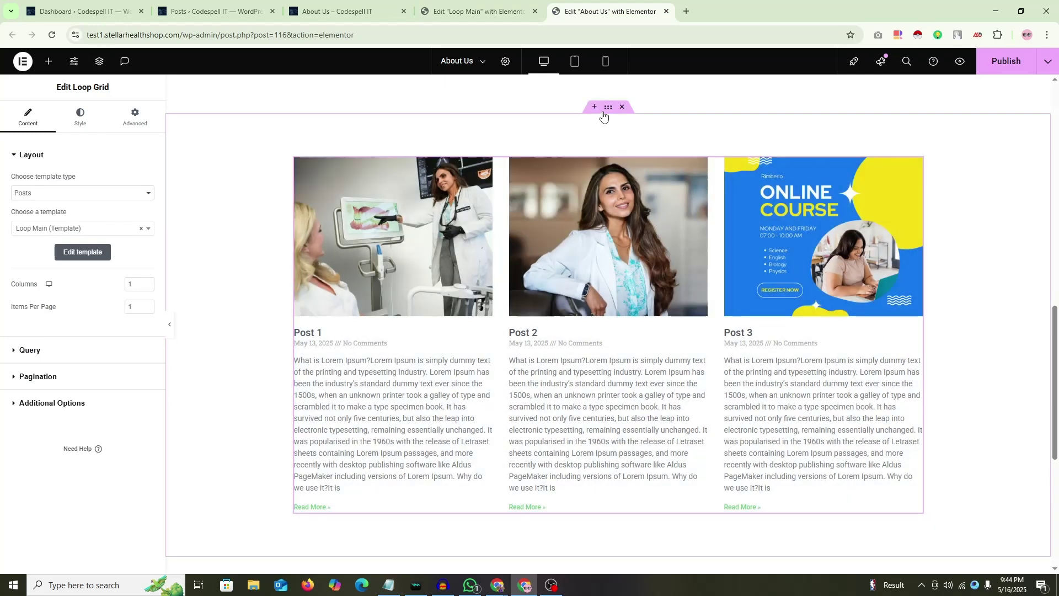
# Step: Duplicate the loop grid's section and delete the Loop Grid from the copy
pyautogui.rightClick(607, 108)
pyautogui.click(631, 142)
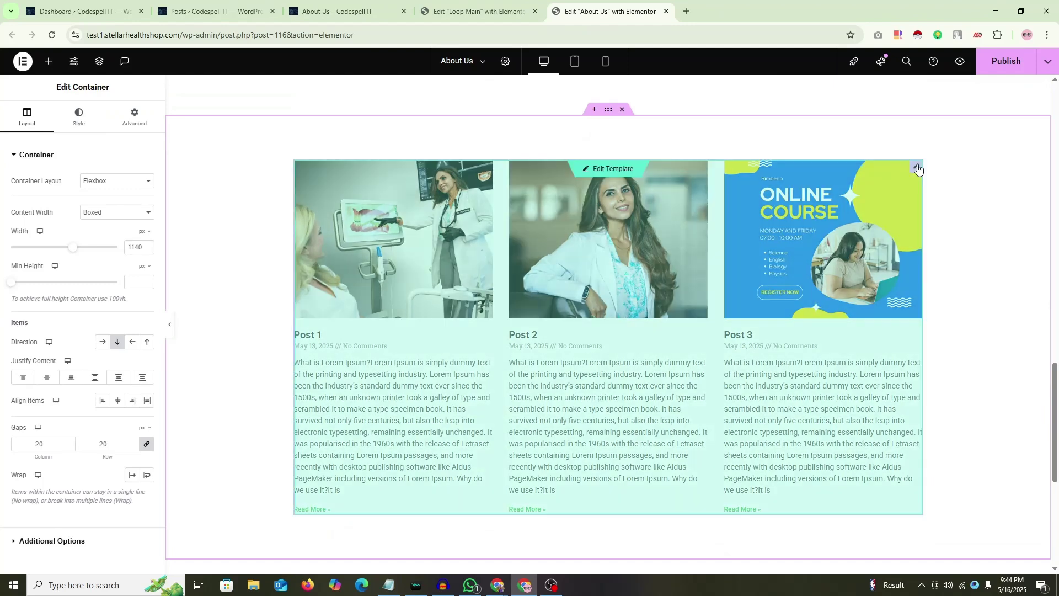
pyautogui.rightClick(917, 169)
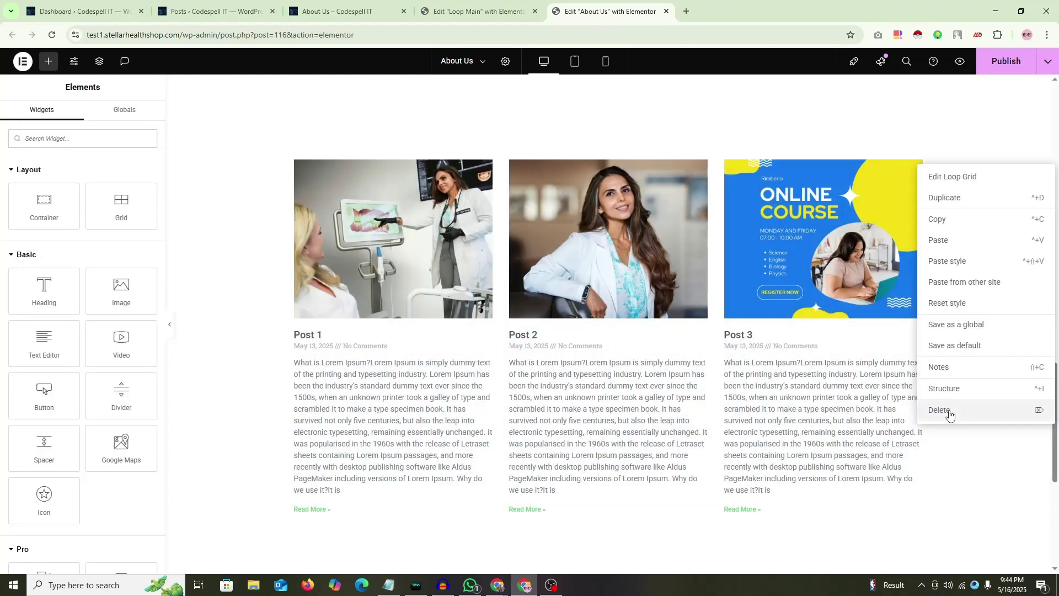
pyautogui.click(940, 406)
# Step: Drop a Loop Carousel into the empty container and assign it the Loop Main template
pyautogui.scroll(-6, 41, 278)
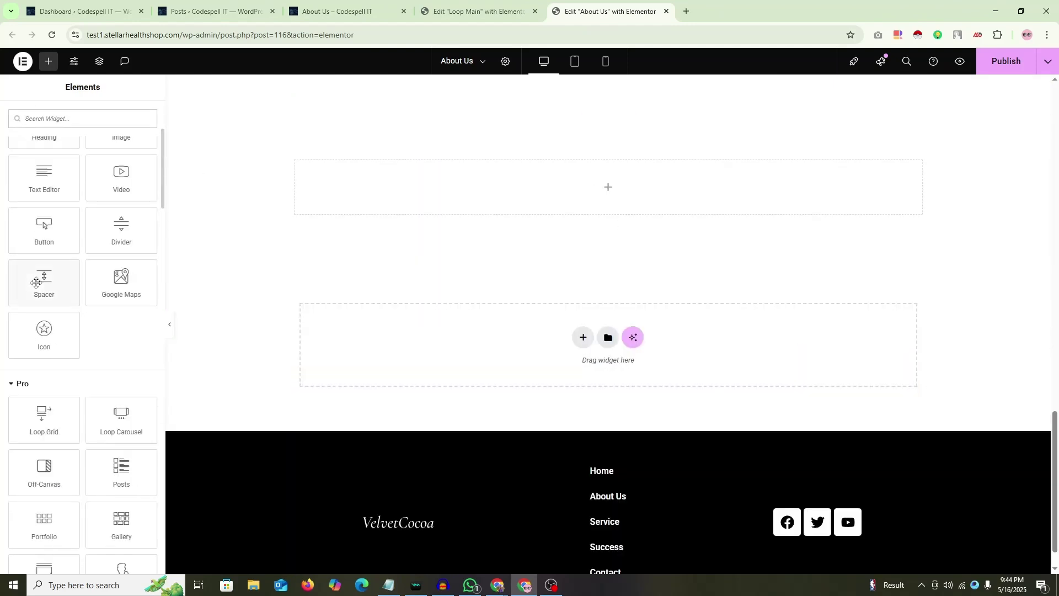
pyautogui.moveTo(145, 270); pyautogui.dragTo(629, 206)
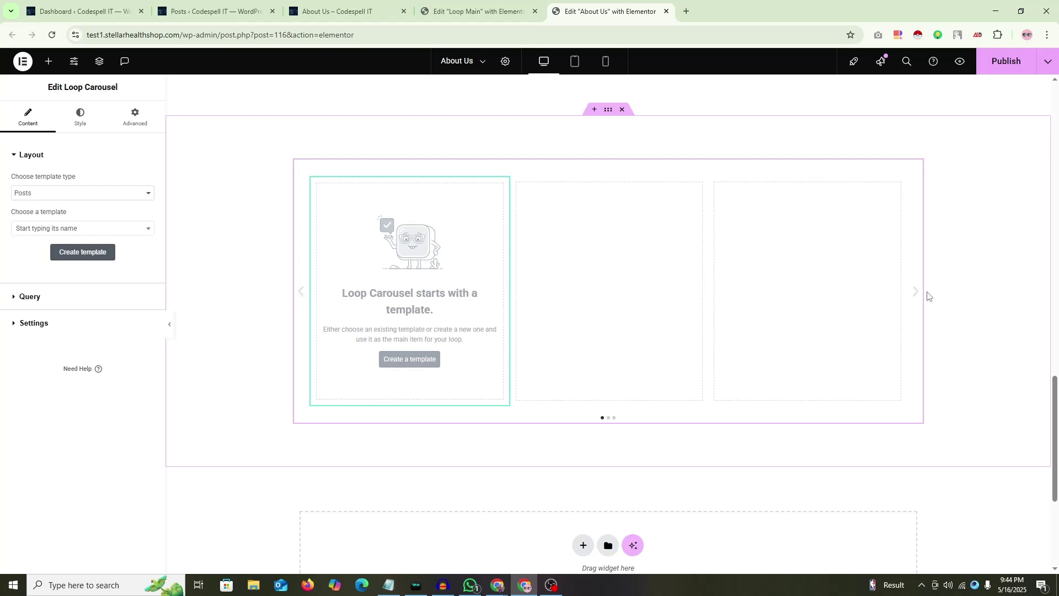
pyautogui.click(93, 230)
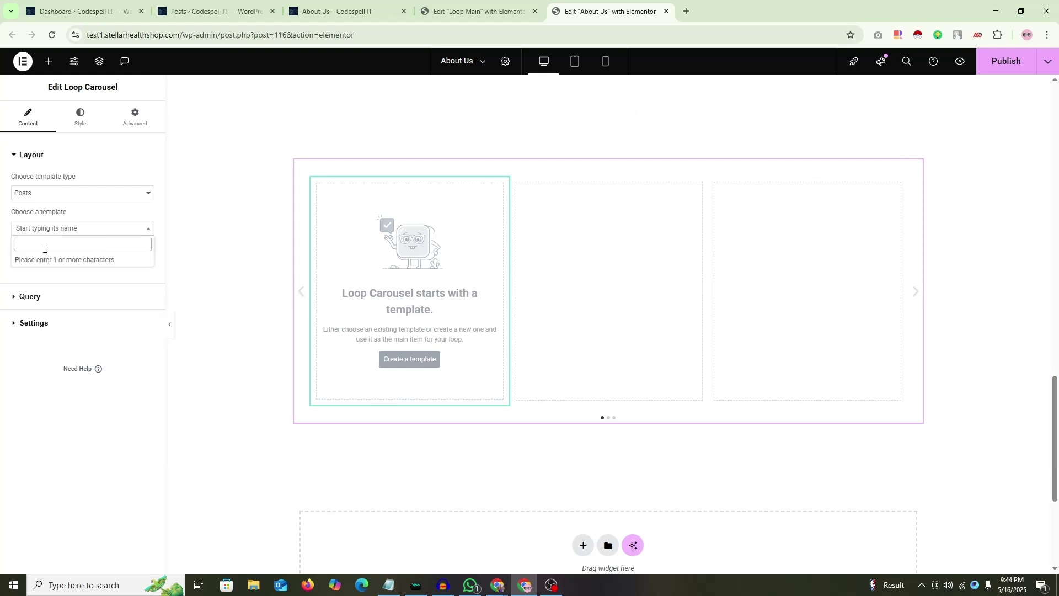
pyautogui.write('lopp')
pyautogui.press('BackSpace')
pyautogui.press('F11')
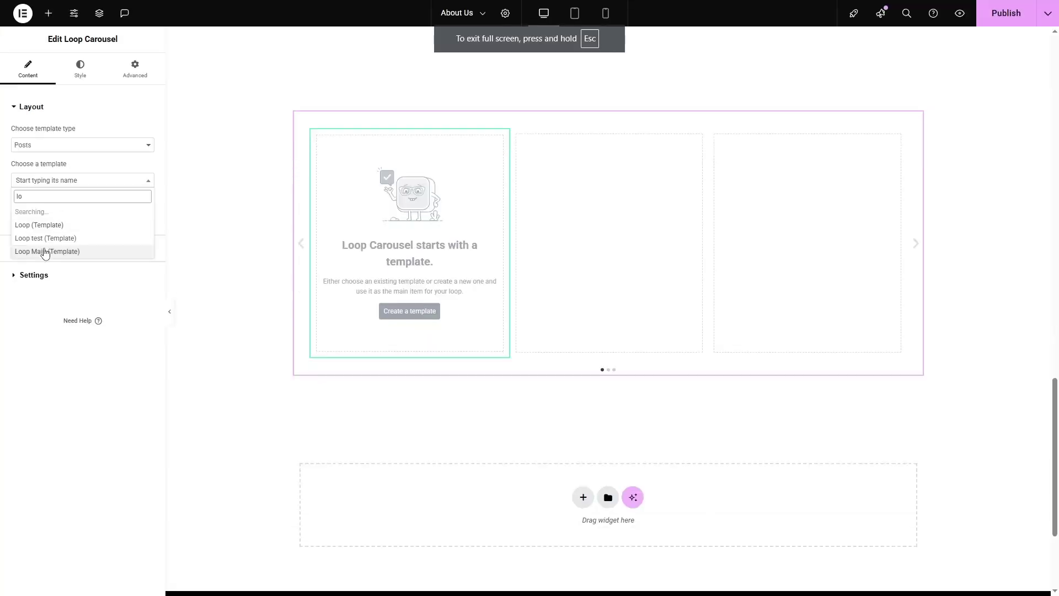
pyautogui.press('F11')
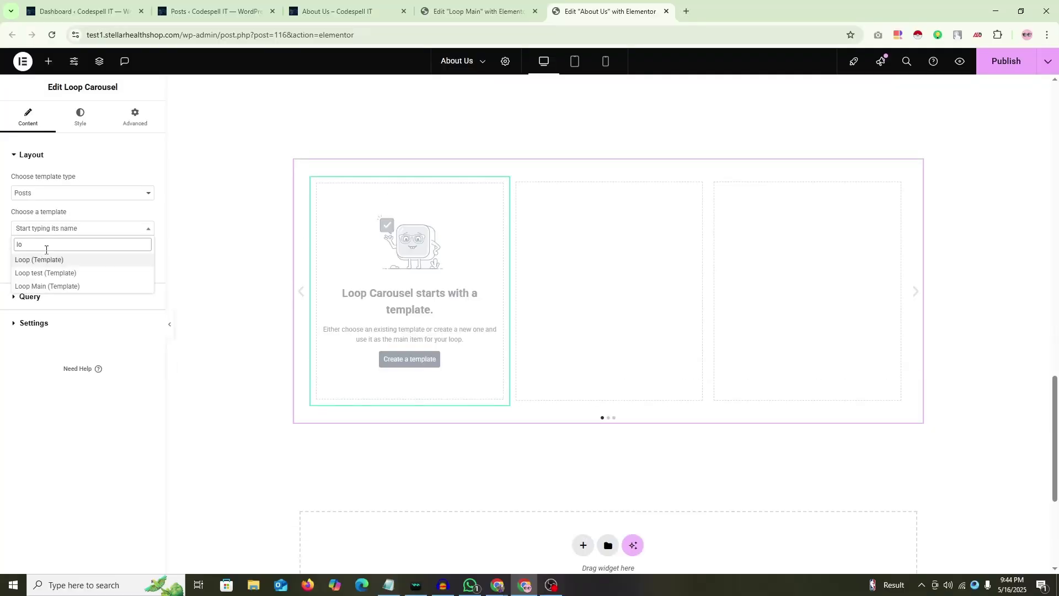
pyautogui.write('op')
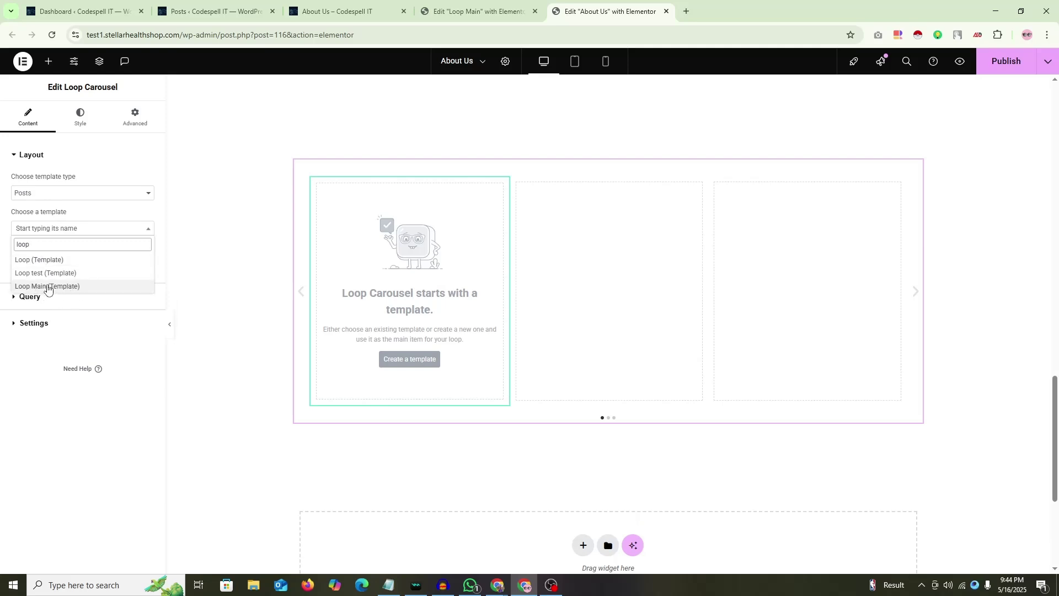
pyautogui.click(47, 287)
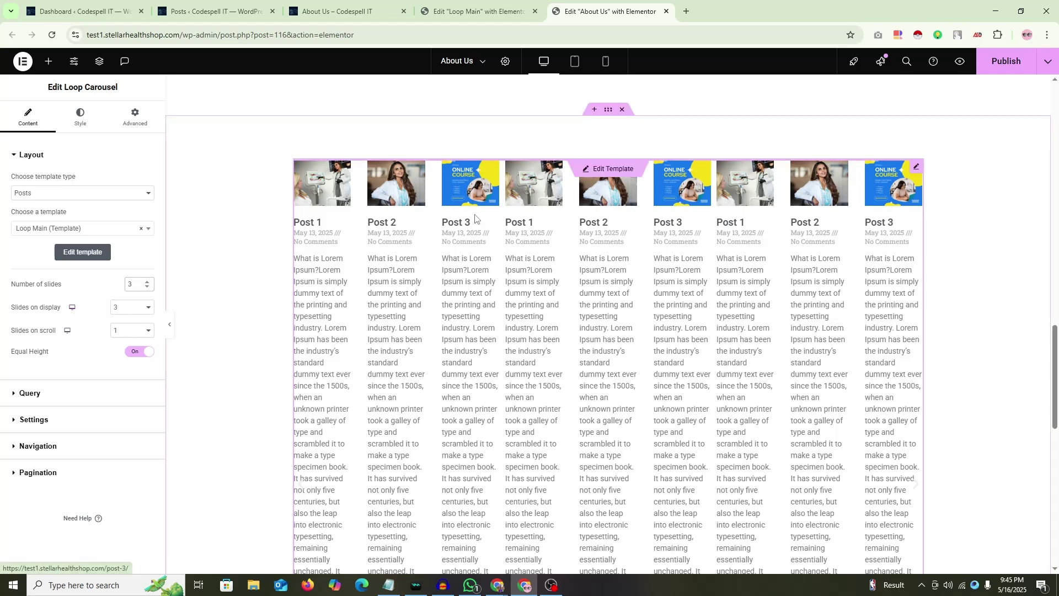
pyautogui.click(132, 307)
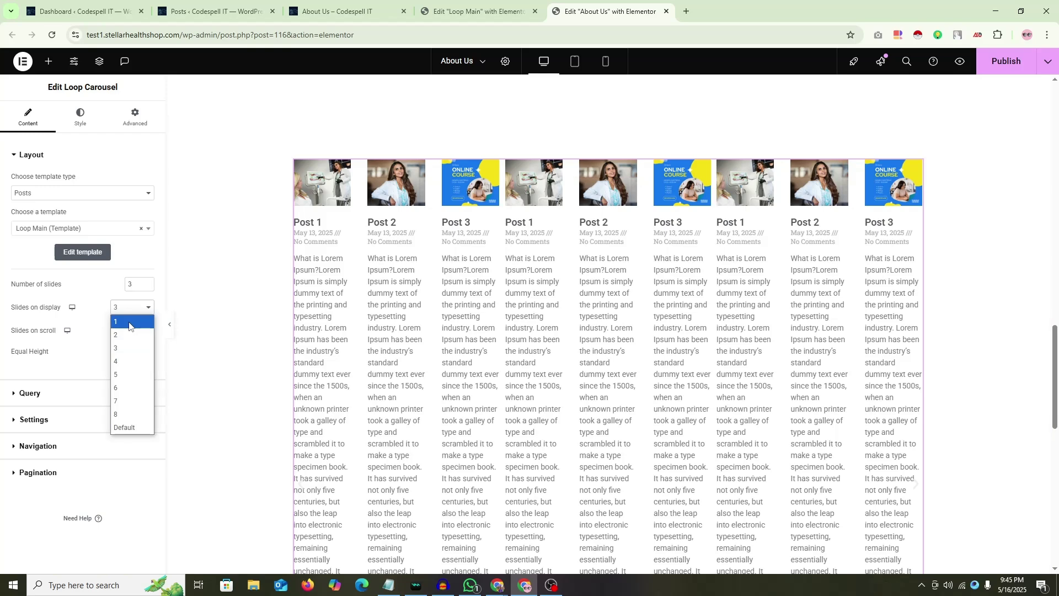
# Step: Set the carousel's Slides on display to 1 and Slides on scroll to 2
pyautogui.click(129, 322)
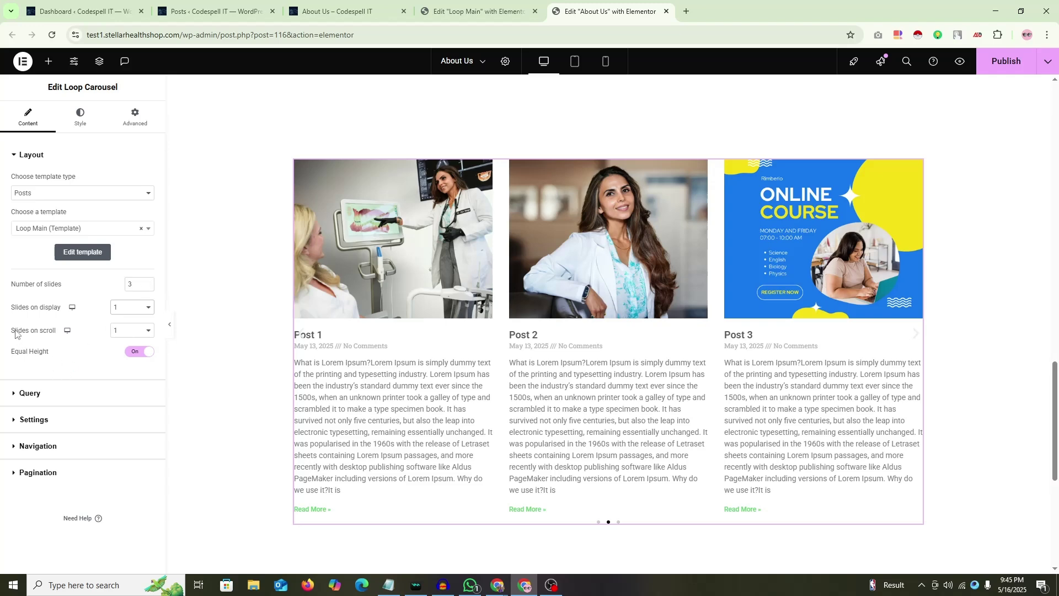
pyautogui.click(146, 332)
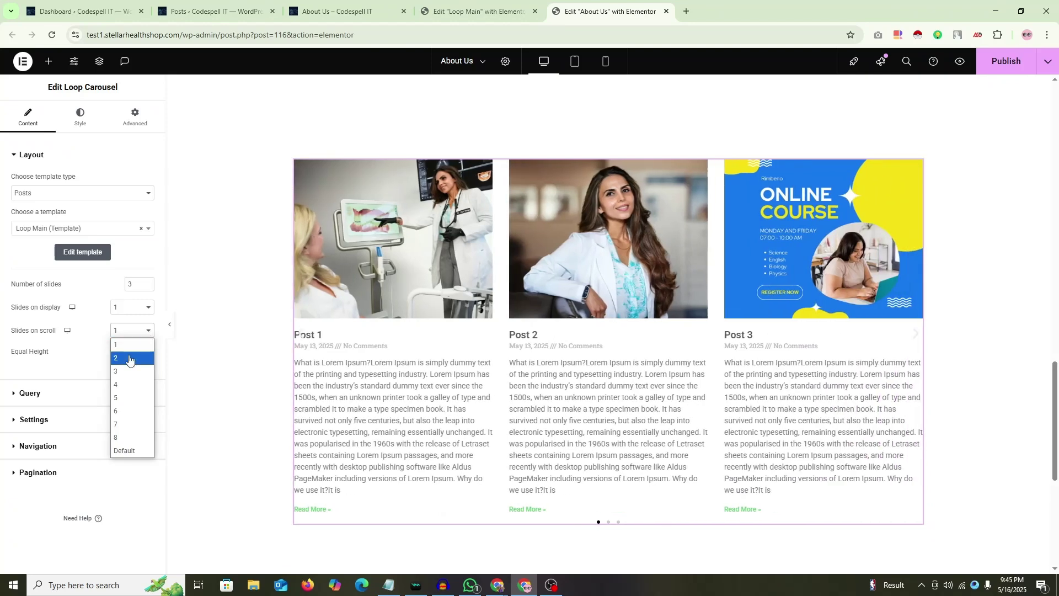
pyautogui.click(131, 359)
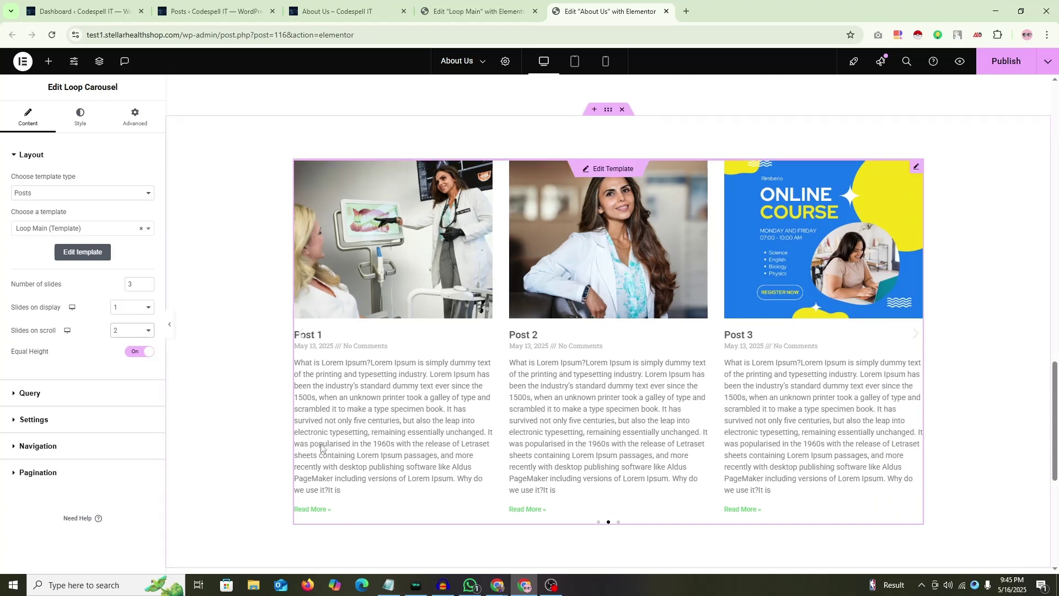
pyautogui.click(169, 324)
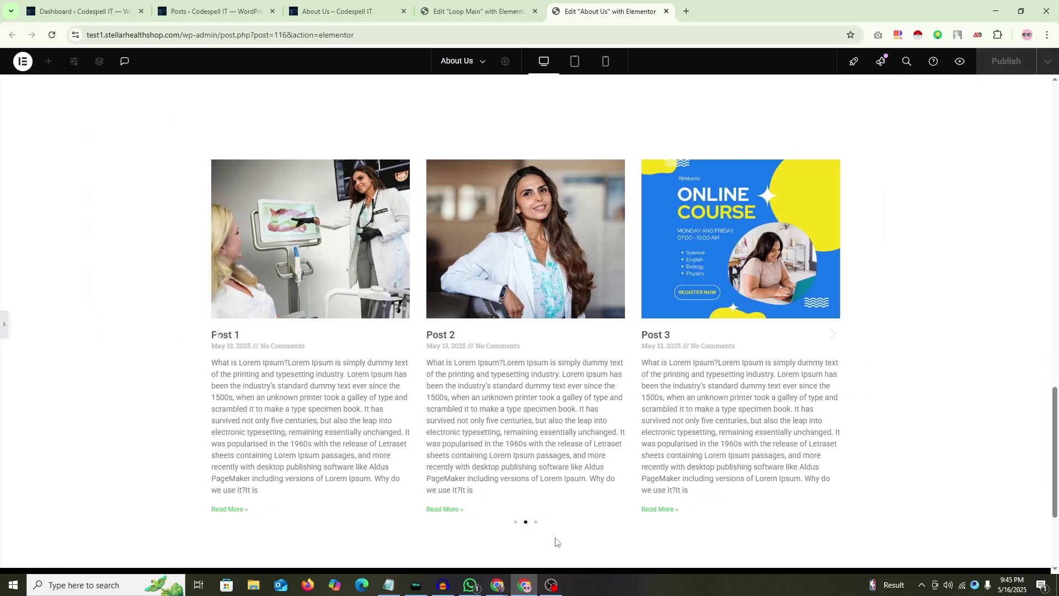
pyautogui.click(516, 522)
pyautogui.click(525, 523)
pyautogui.click(535, 522)
pyautogui.click(516, 522)
pyautogui.click(4, 324)
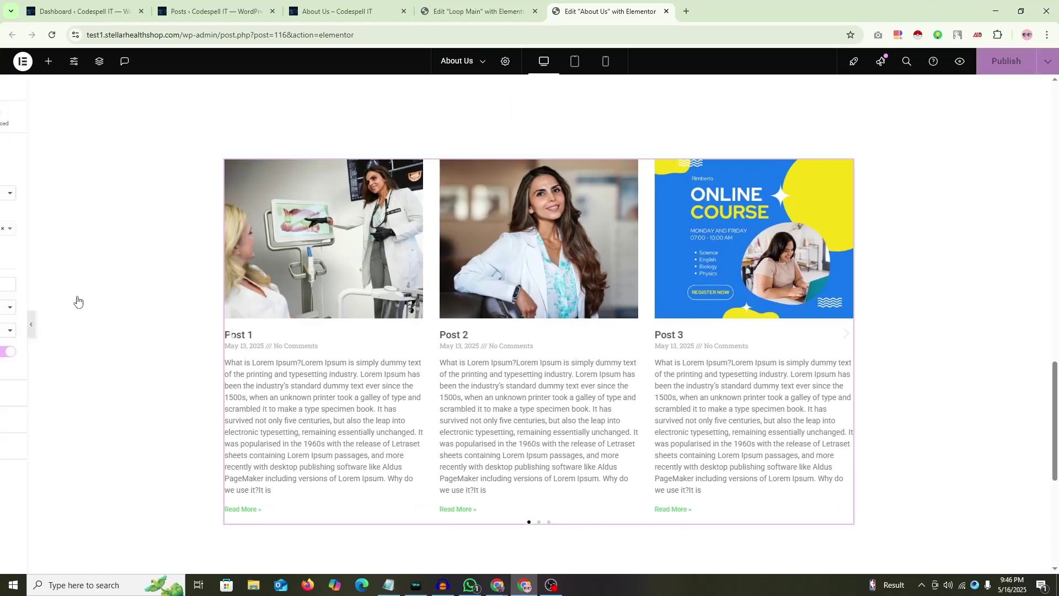
pyautogui.doubleClick(130, 286)
pyautogui.write('2')
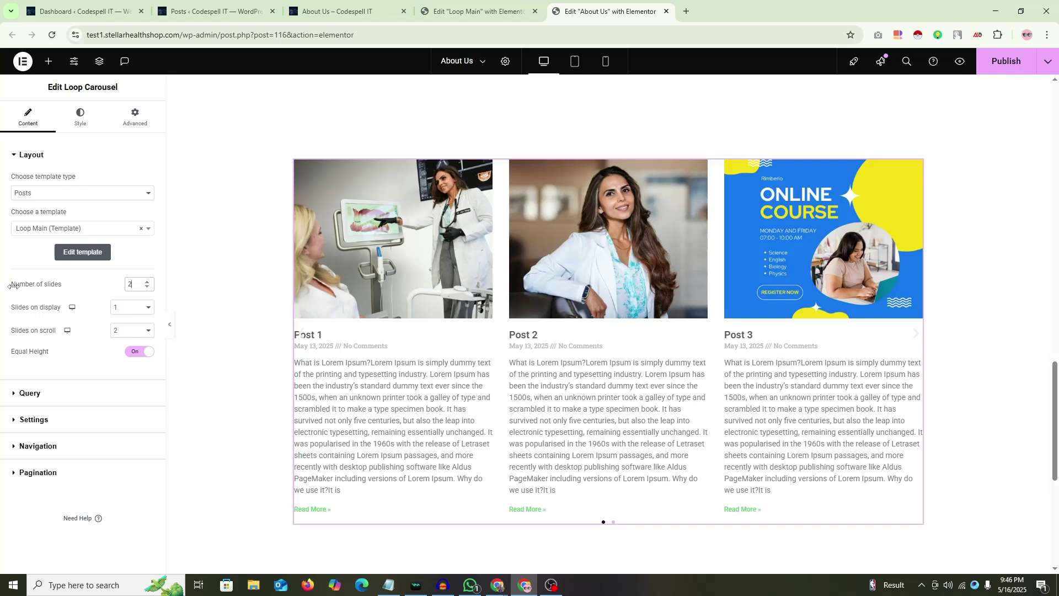
pyautogui.click(170, 325)
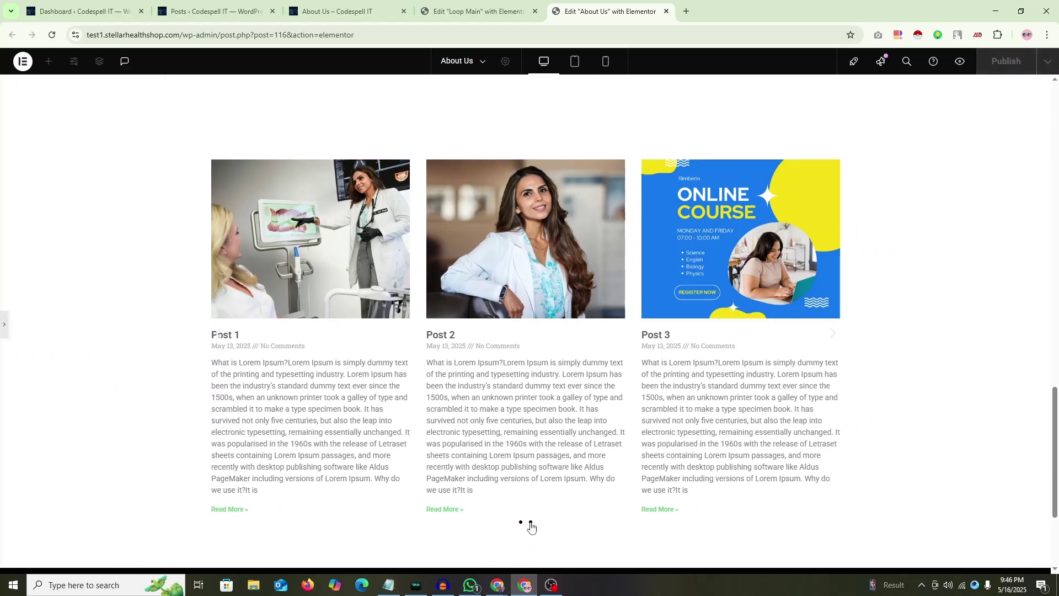
pyautogui.click(530, 521)
pyautogui.click(520, 522)
pyautogui.click(531, 521)
pyautogui.click(520, 522)
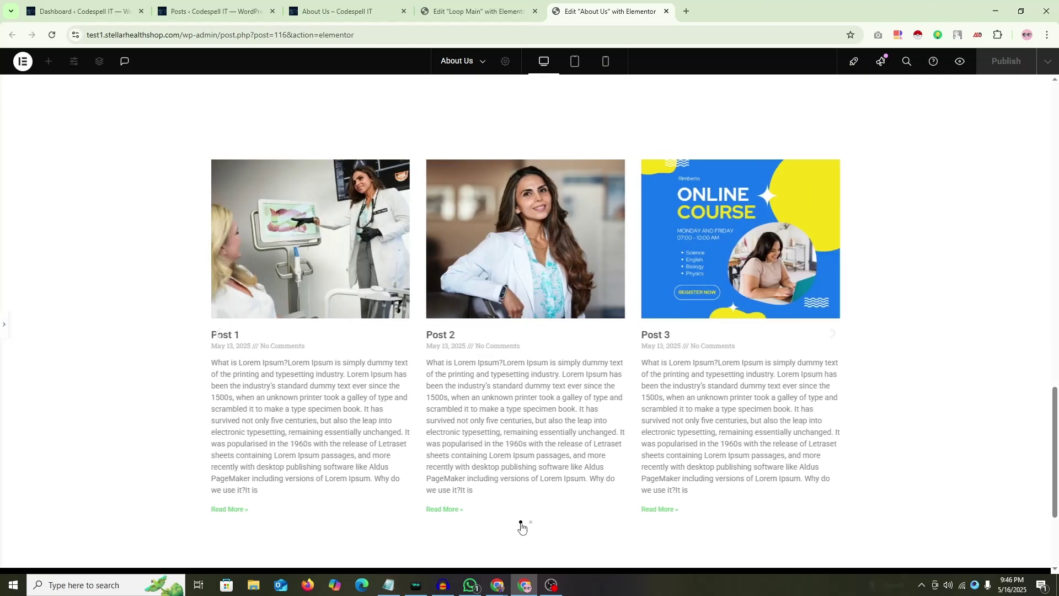
pyautogui.click(4, 326)
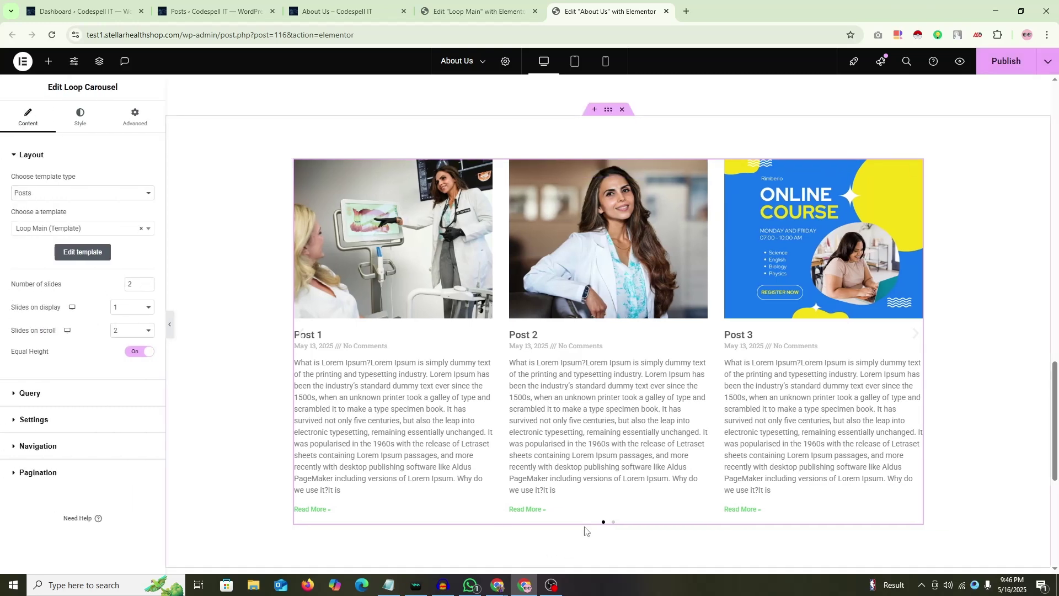
pyautogui.press('Up')
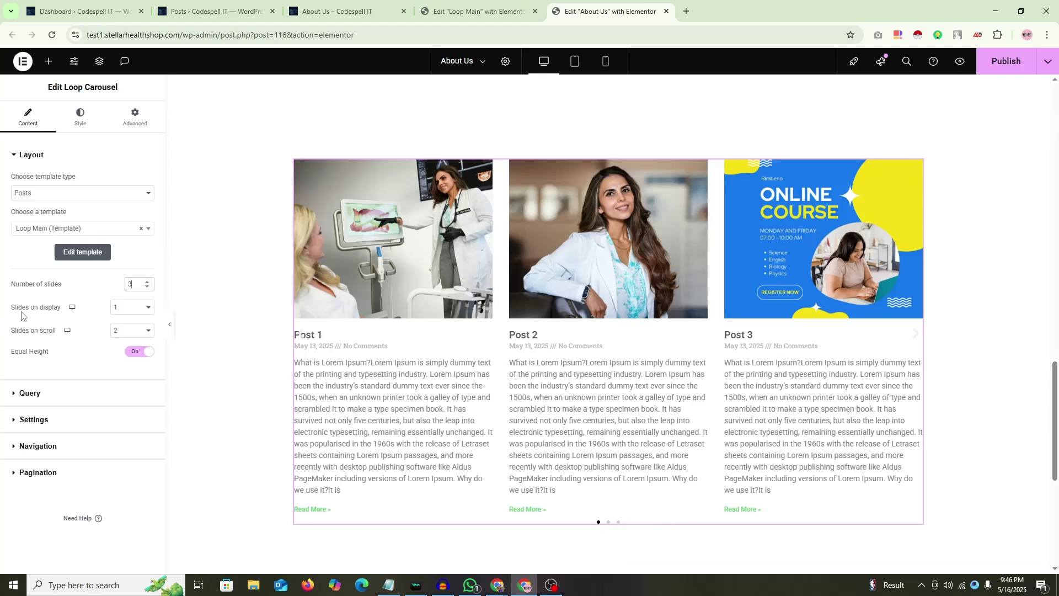
# Step: Try the About Us carousel with 3 and then 2 slides on display
pyautogui.click(138, 309)
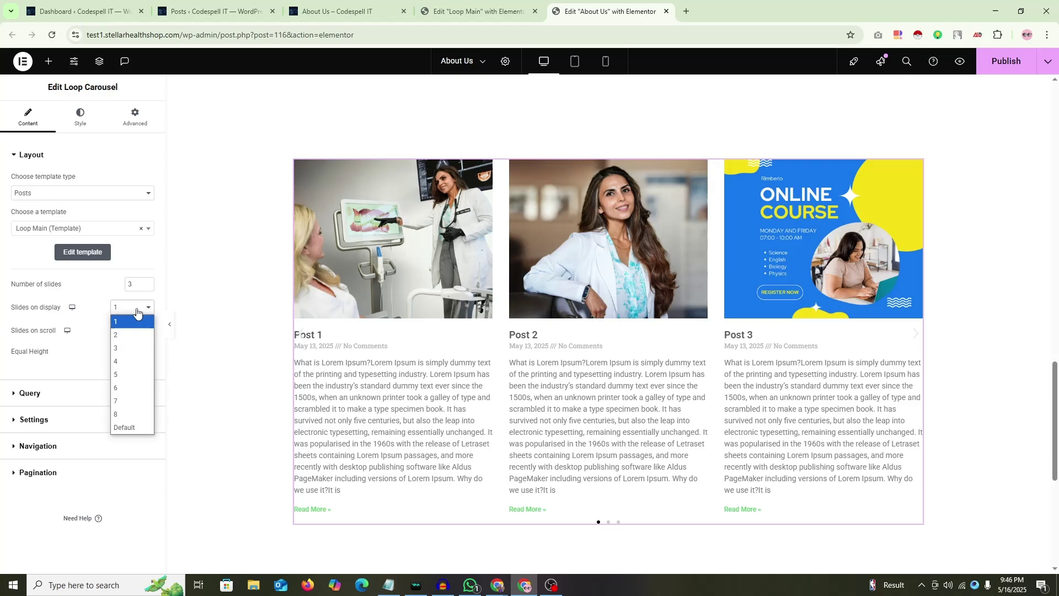
pyautogui.click(128, 350)
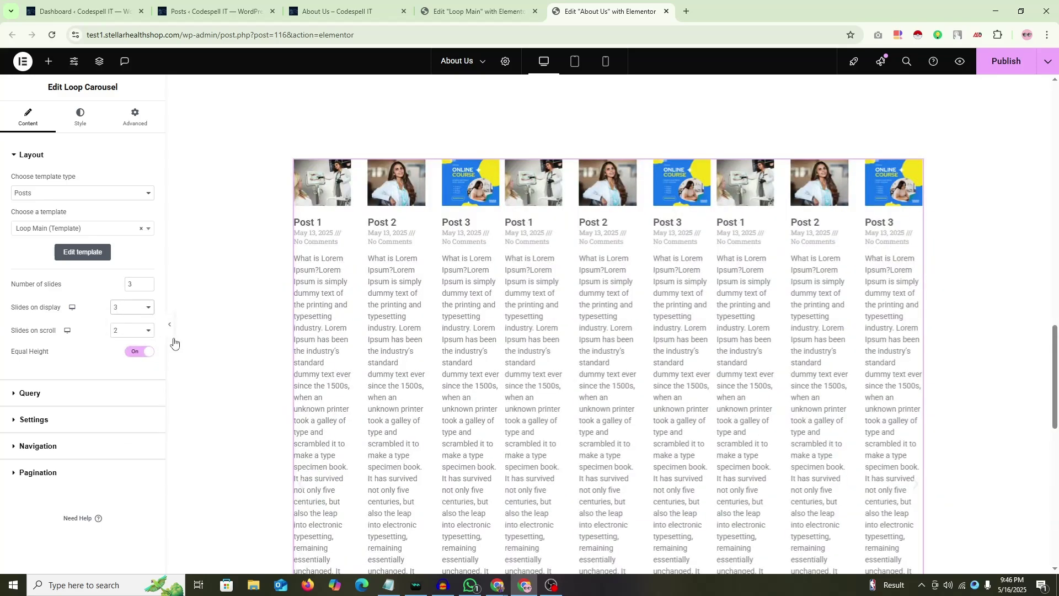
pyautogui.scroll(-10, 544, 407)
pyautogui.scroll(2, 581, 417)
pyautogui.scroll(1, 581, 417)
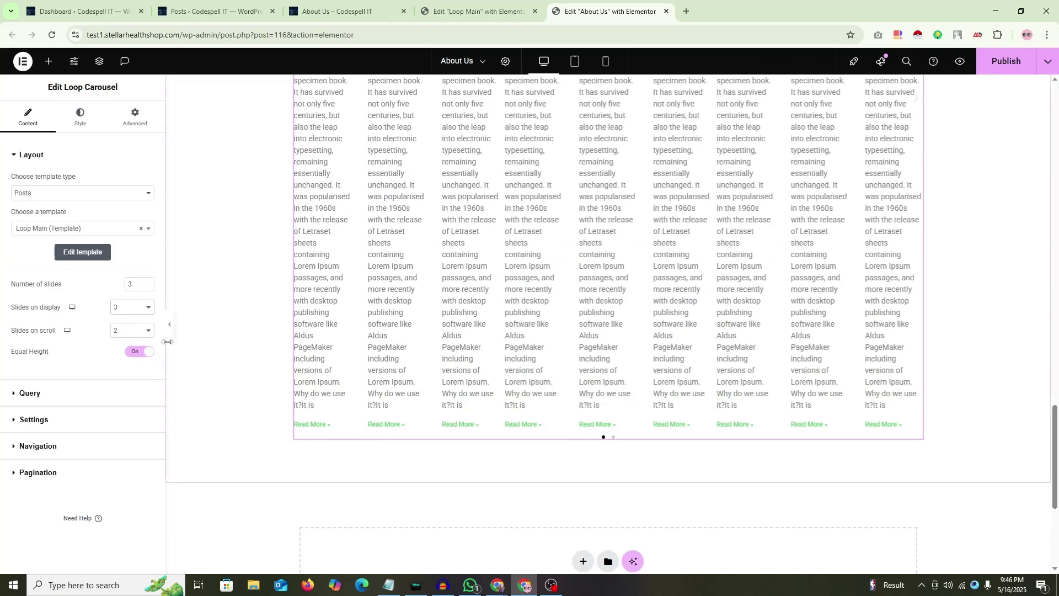
pyautogui.click(138, 309)
pyautogui.click(130, 340)
pyautogui.press('Up')
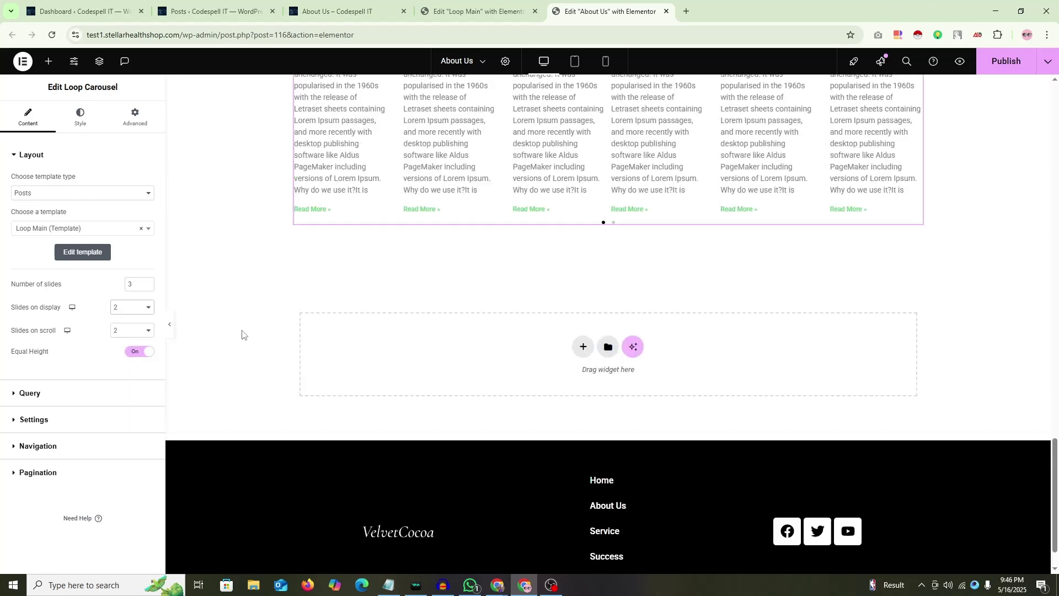
# Step: Set Slides on display back to 1 and briefly check the Loop Main template tab
pyautogui.click(499, 584)
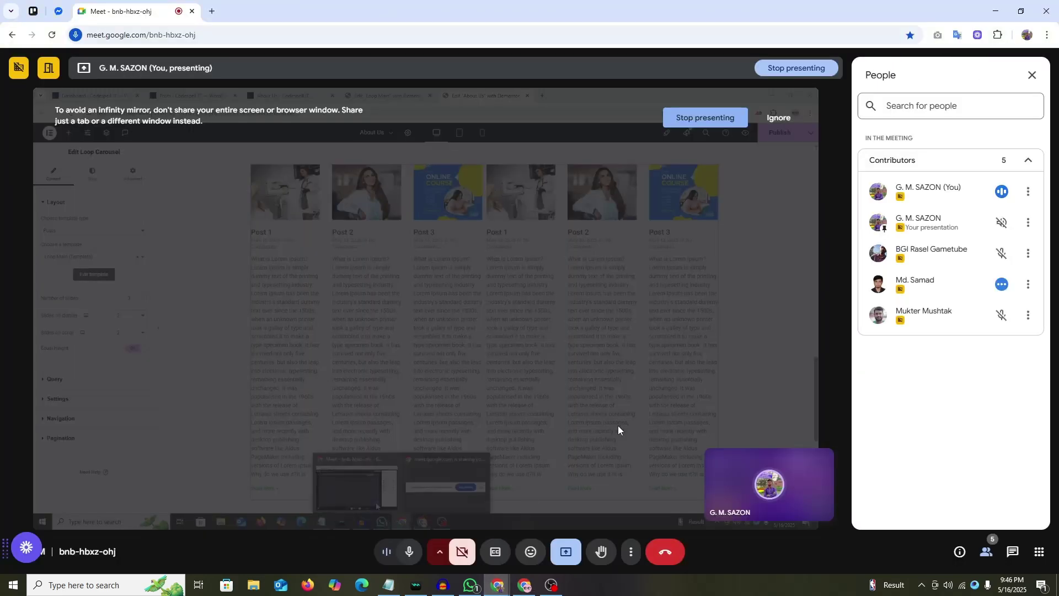
pyautogui.click(524, 584)
pyautogui.click(140, 308)
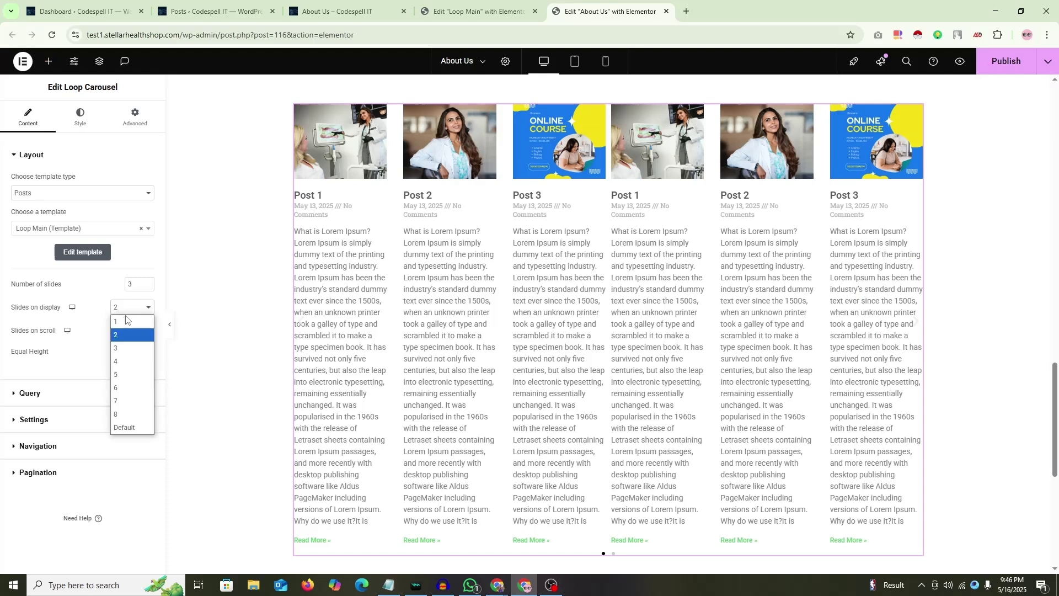
pyautogui.click(124, 317)
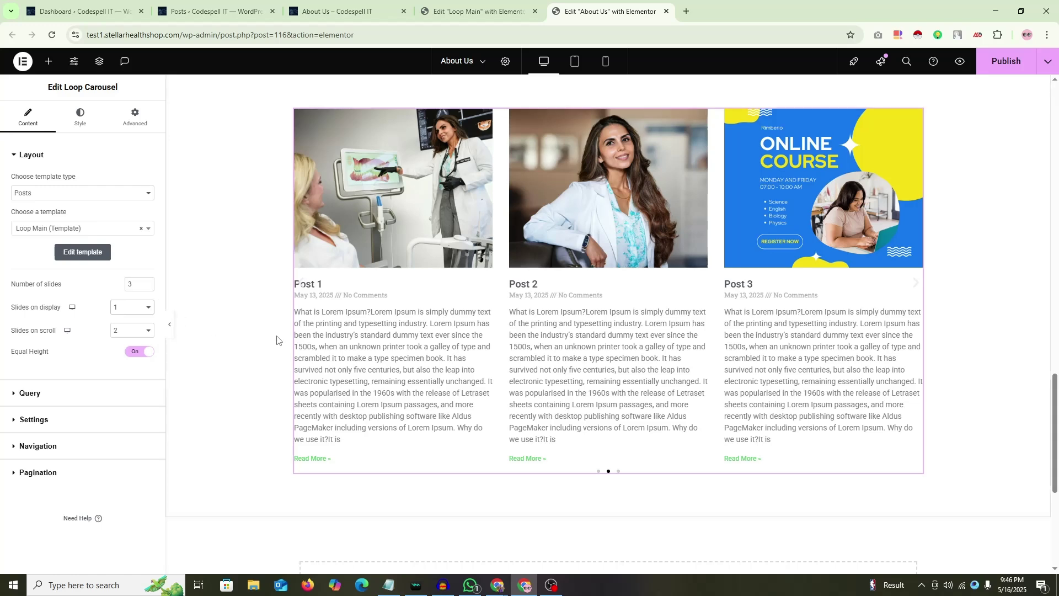
pyautogui.scroll(2, 265, 325)
pyautogui.scroll(-2, 284, 333)
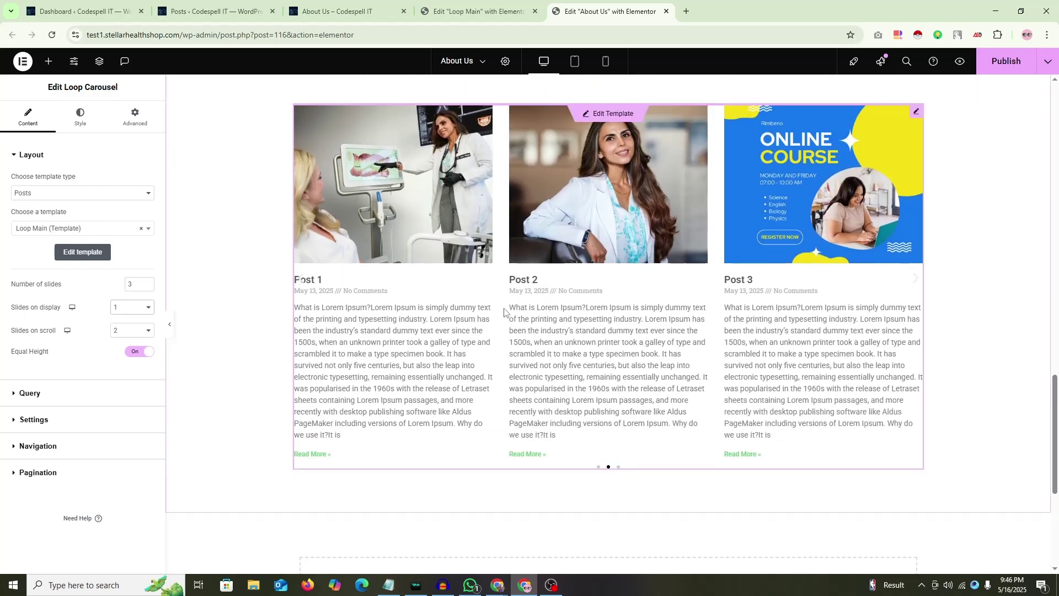
pyautogui.click(476, 3)
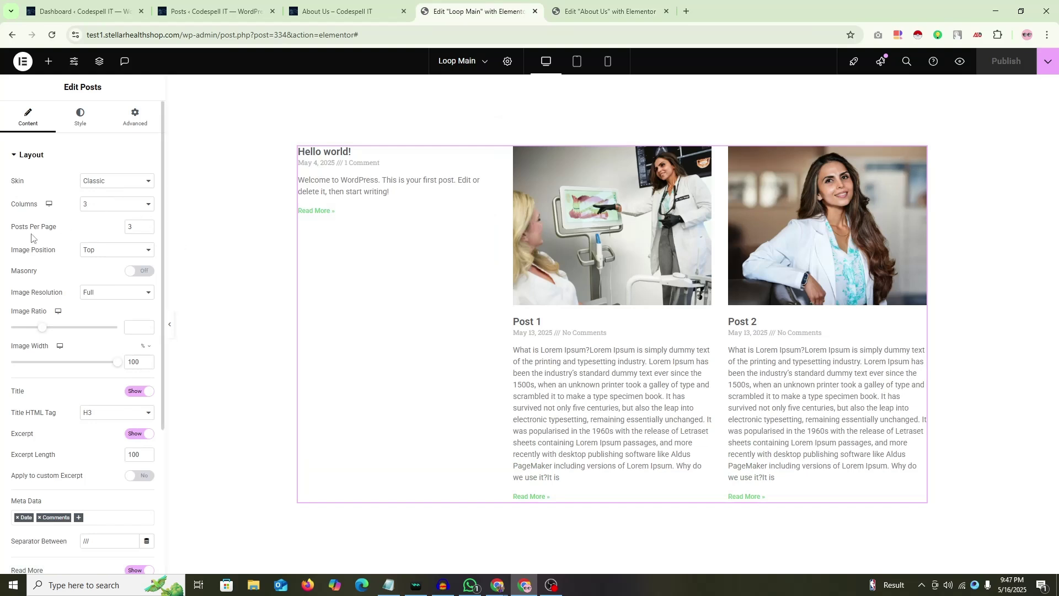
pyautogui.click(613, 13)
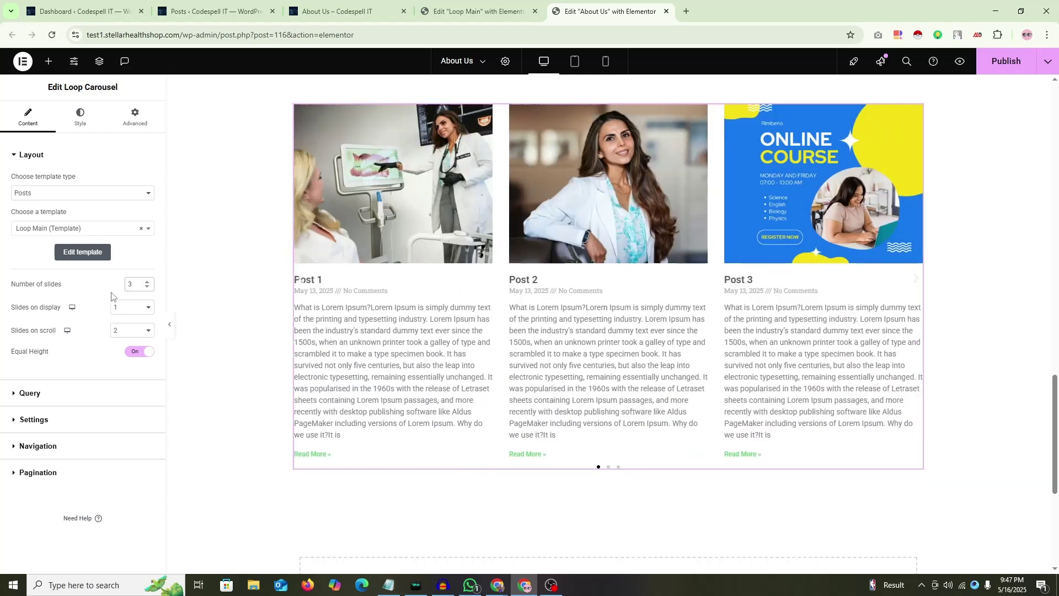
# Step: Settle on 1 slide on display and update the About Us page
pyautogui.click(134, 308)
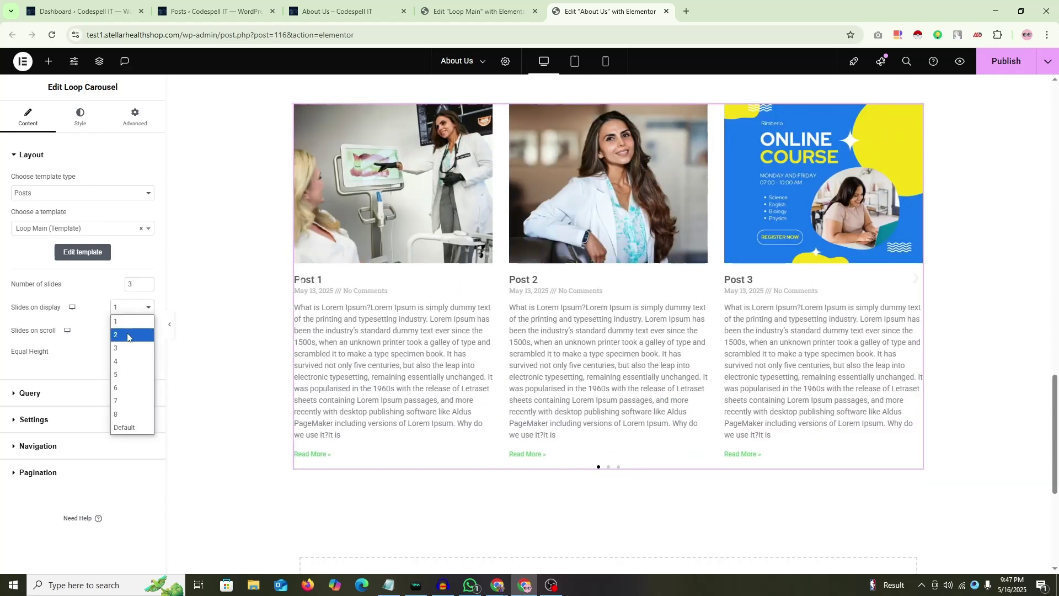
pyautogui.click(127, 341)
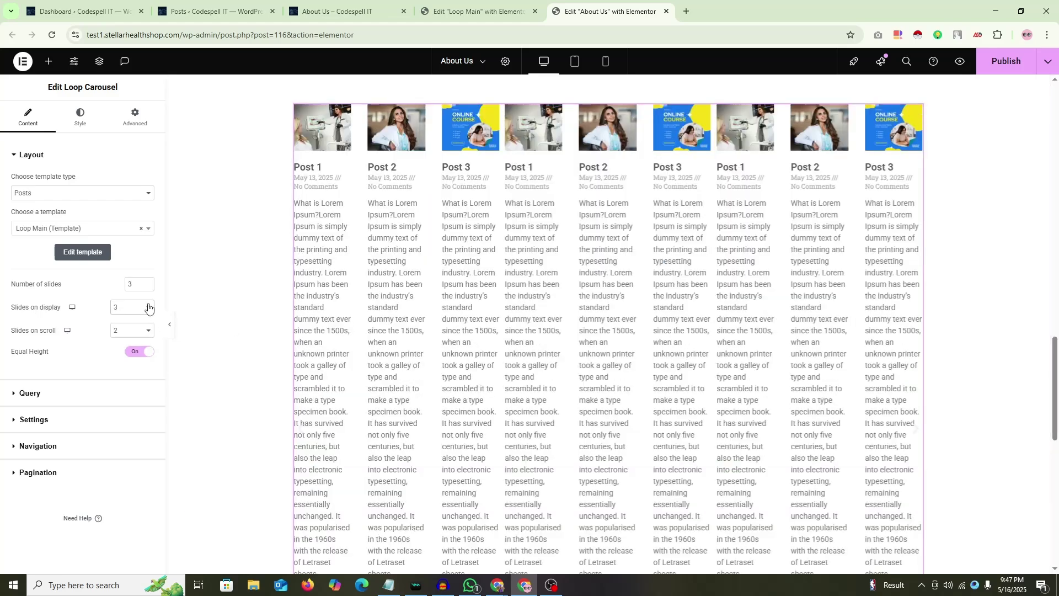
pyautogui.click(135, 307)
pyautogui.click(131, 319)
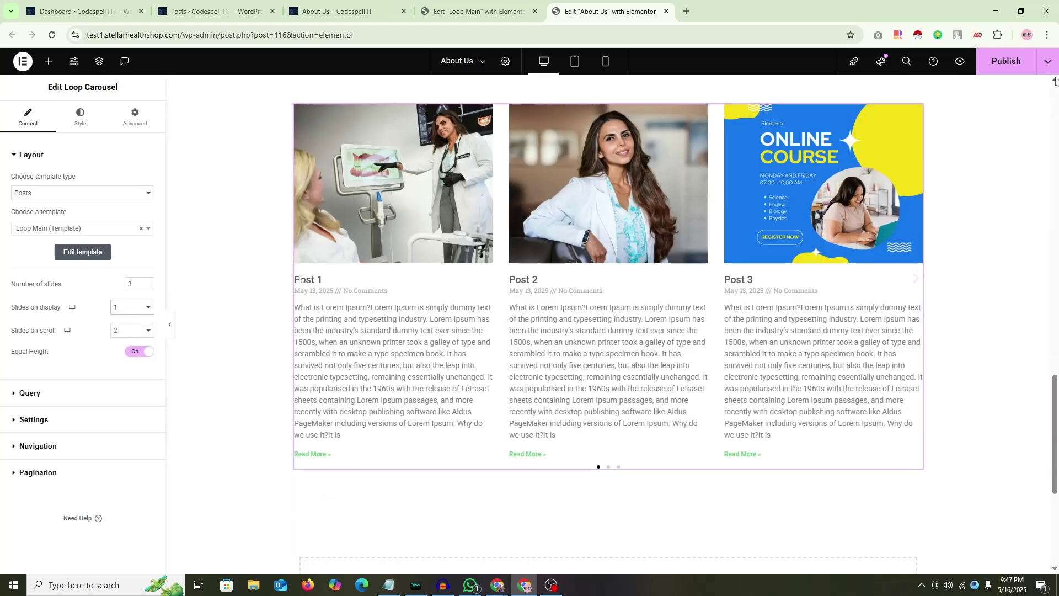
pyautogui.click(1008, 71)
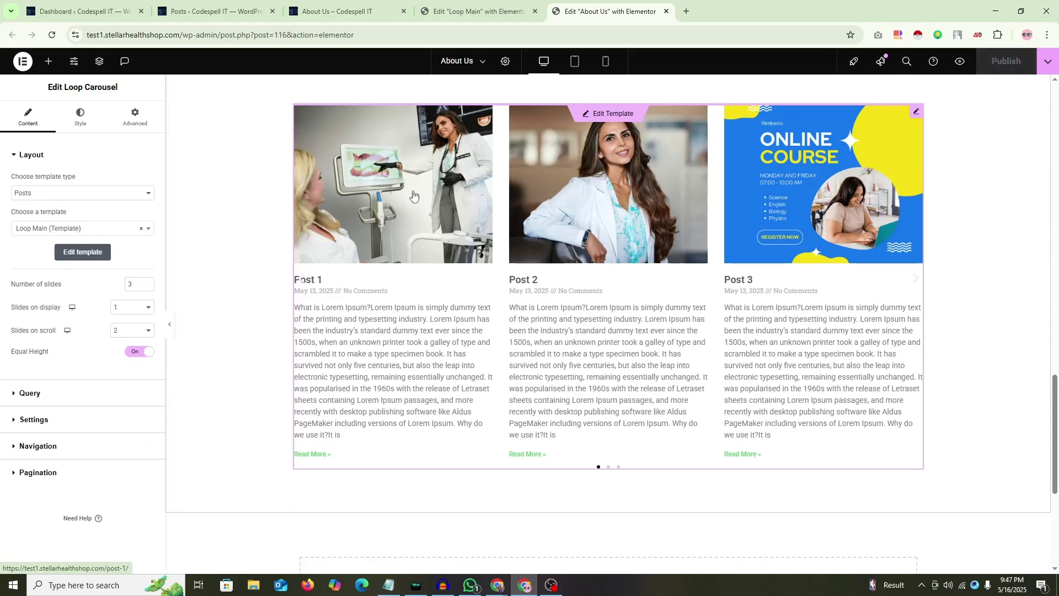
# Step: Reload the Loop Main editor and give its Posts widget 1 column and 1 post per page
pyautogui.click(473, 11)
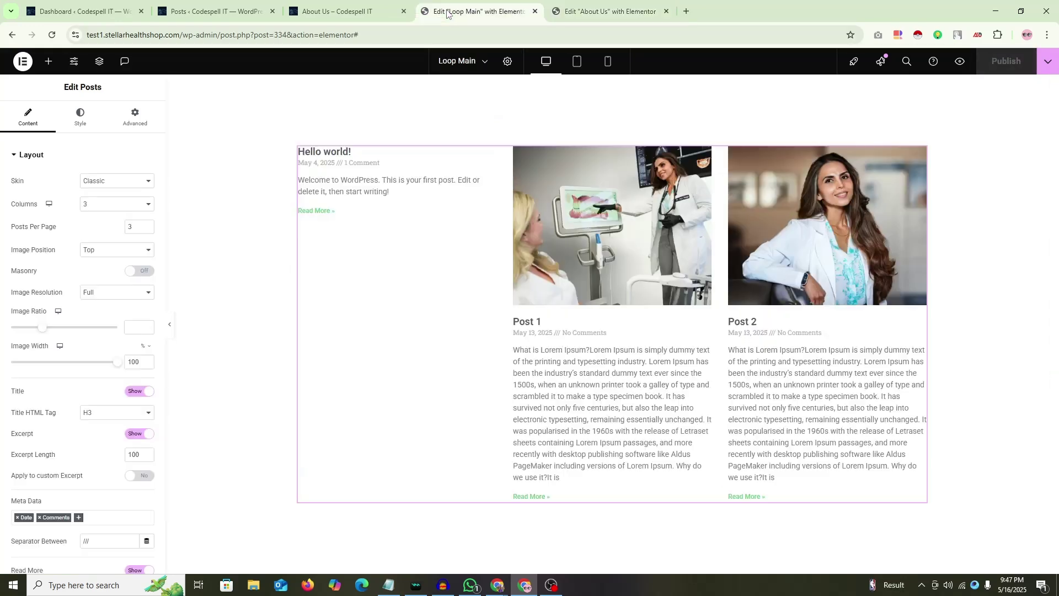
pyautogui.press('F5')
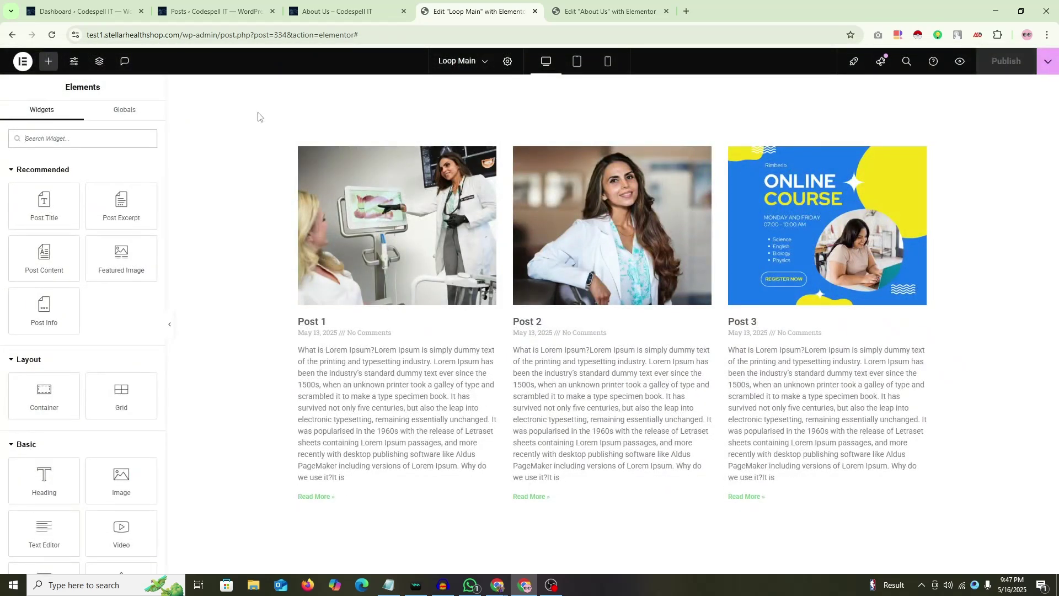
pyautogui.click(921, 155)
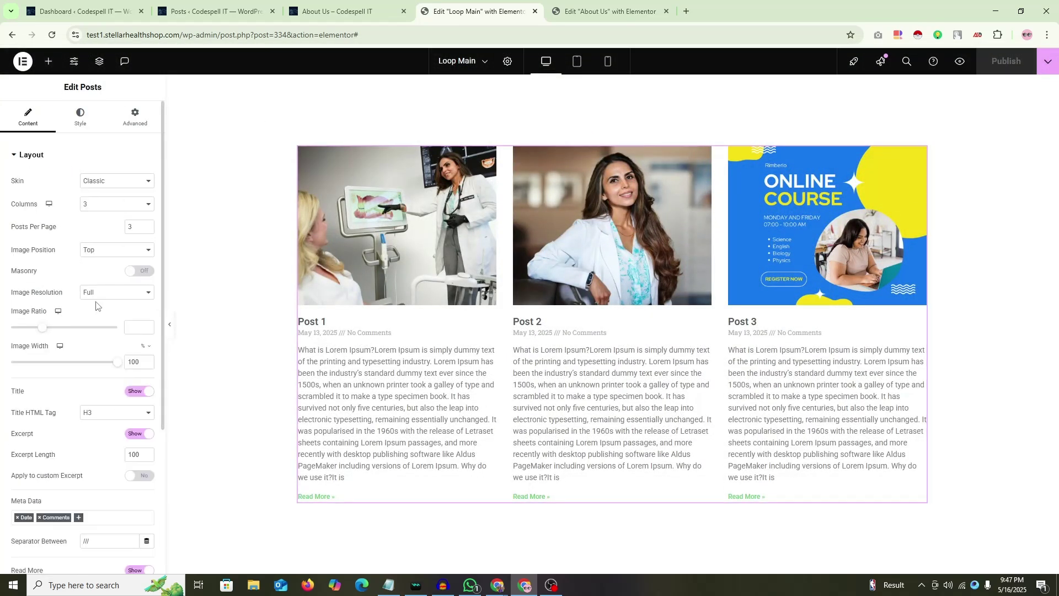
pyautogui.click(116, 204)
pyautogui.click(101, 215)
pyautogui.scroll(-12, 543, 313)
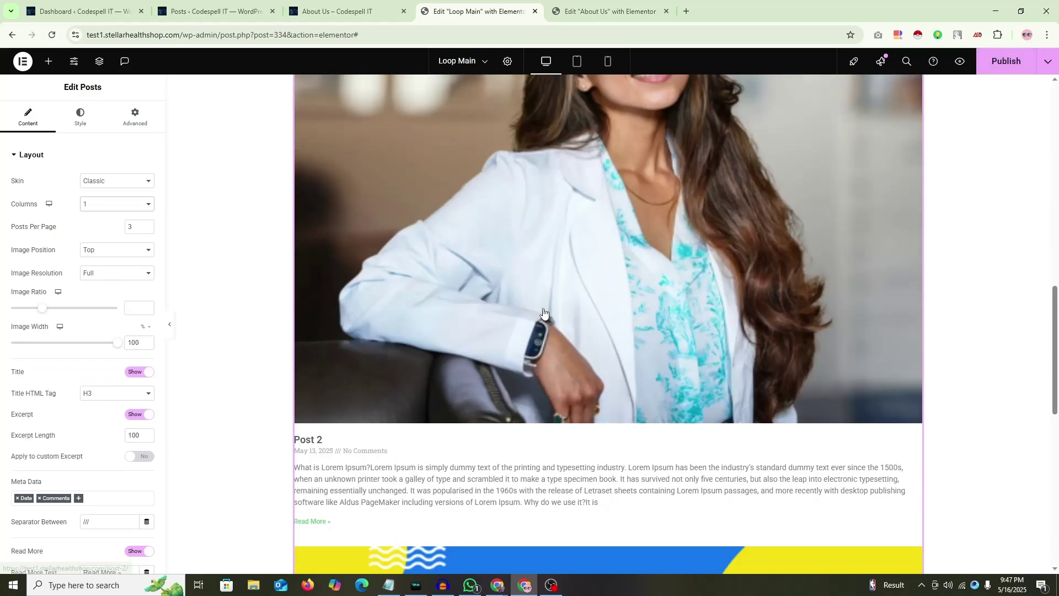
pyautogui.scroll(3, 544, 313)
pyautogui.write('1')
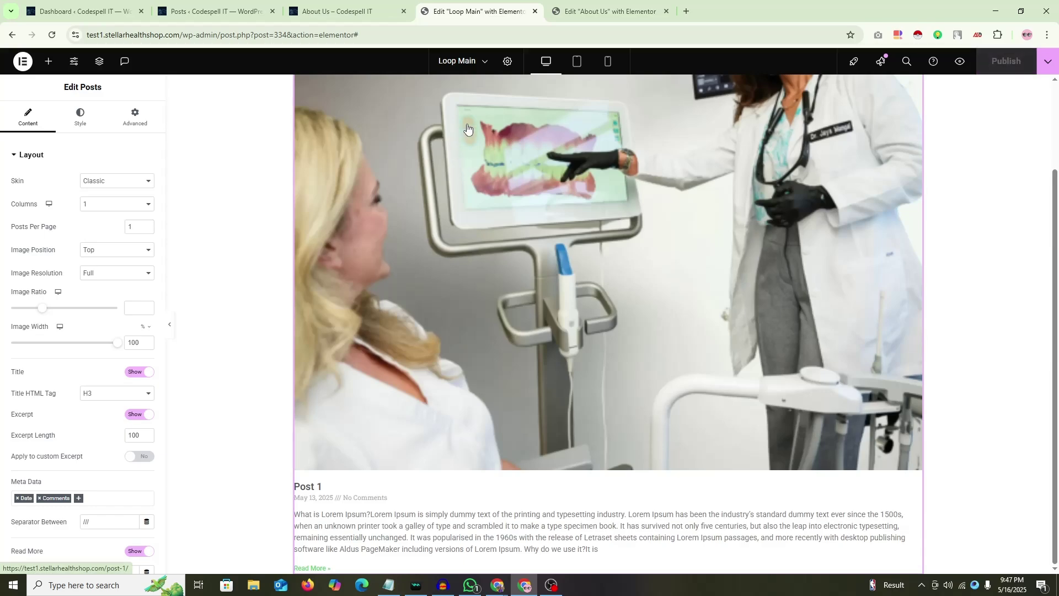
pyautogui.click(606, 11)
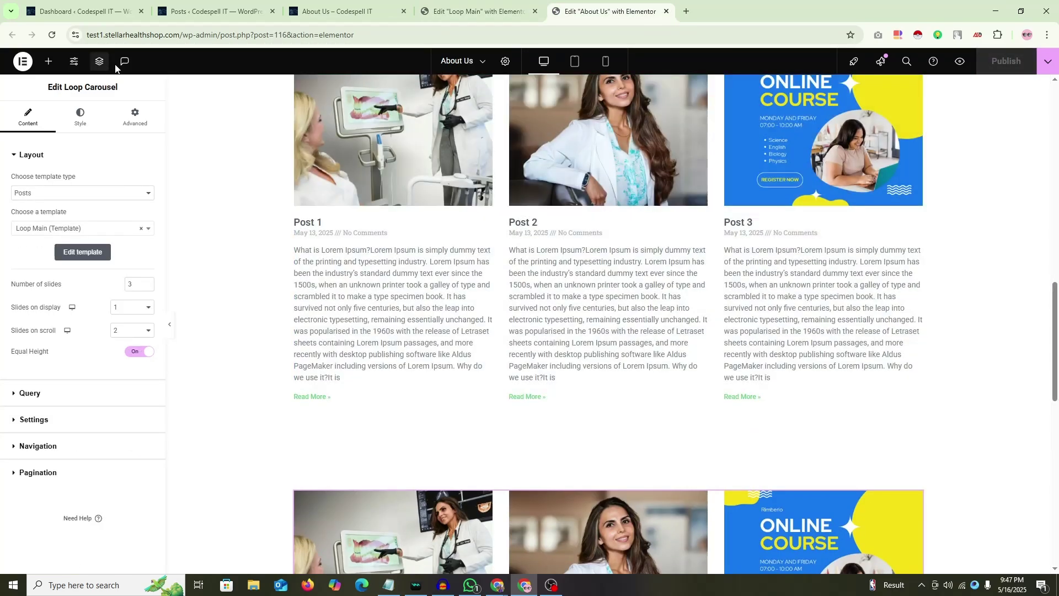
# Step: Select the Loop Carousel via the Structure view and set Slides on display to 3
pyautogui.scroll(-3, 515, 263)
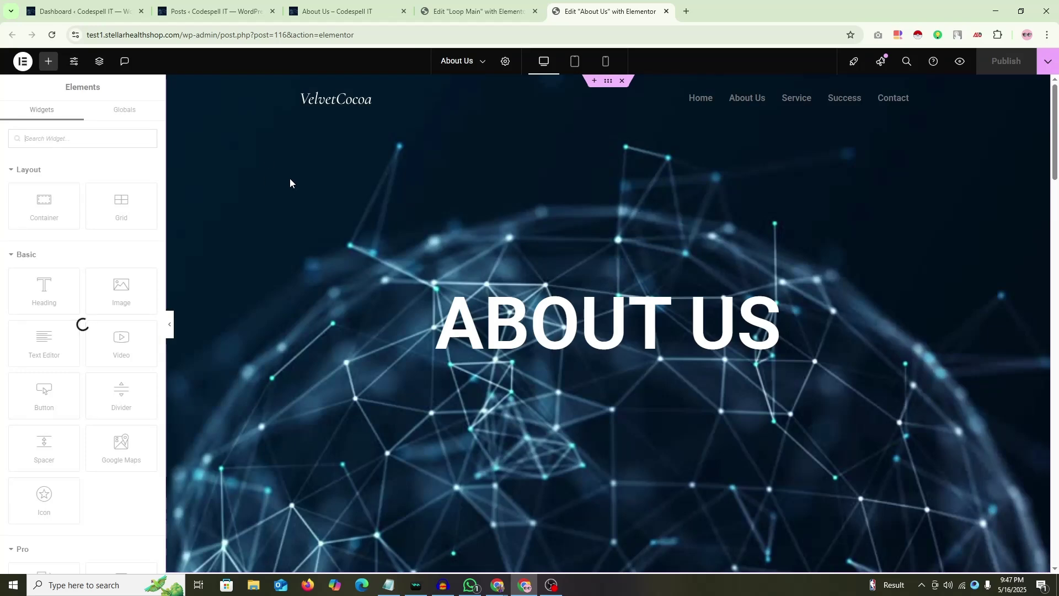
pyautogui.scroll(-20, 289, 177)
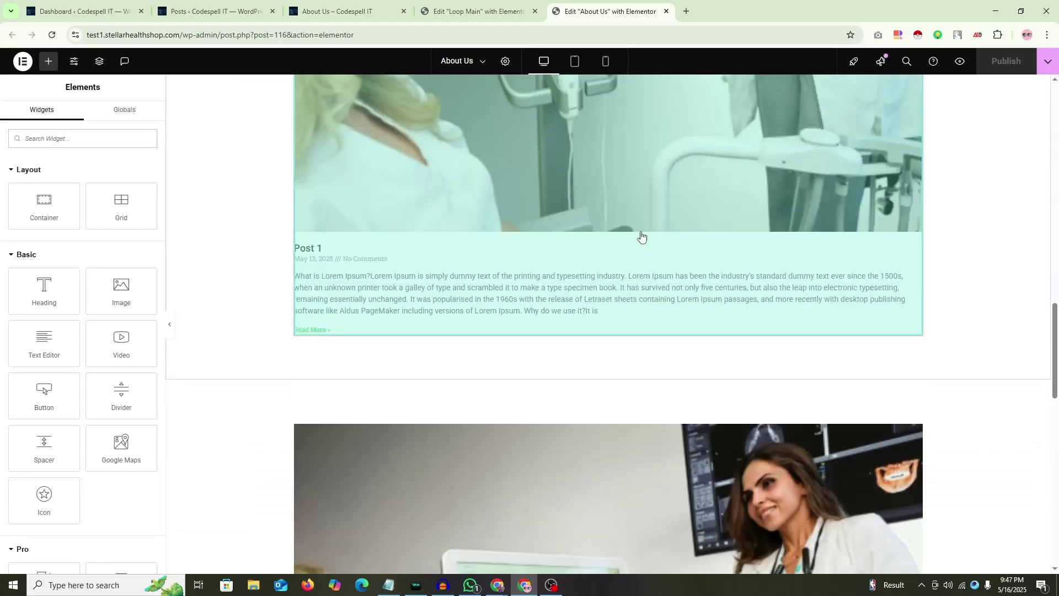
pyautogui.scroll(-7, 641, 236)
pyautogui.scroll(2, 646, 215)
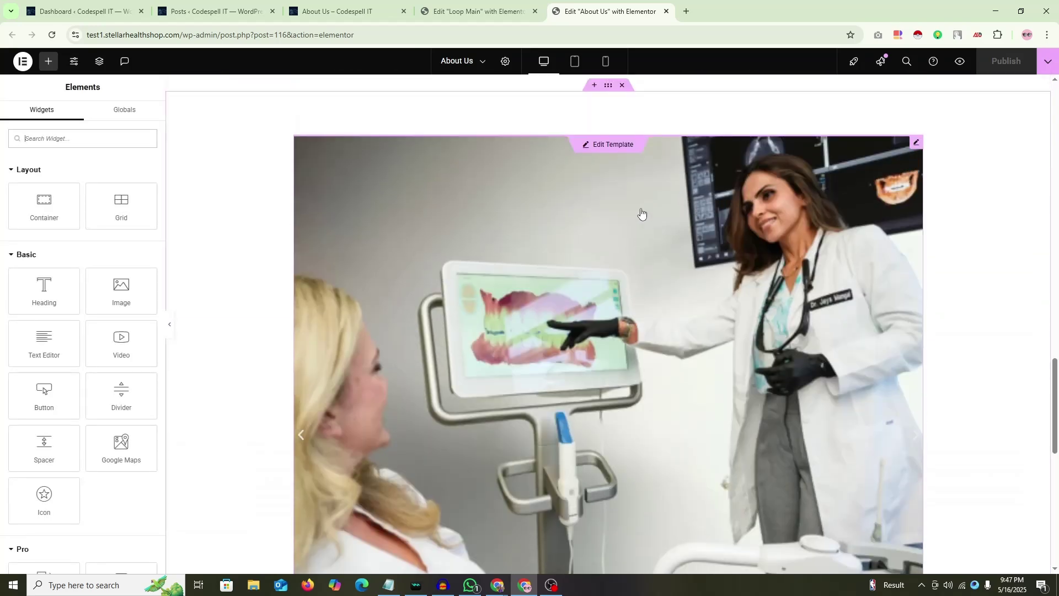
pyautogui.rightClick(983, 243)
pyautogui.click(963, 436)
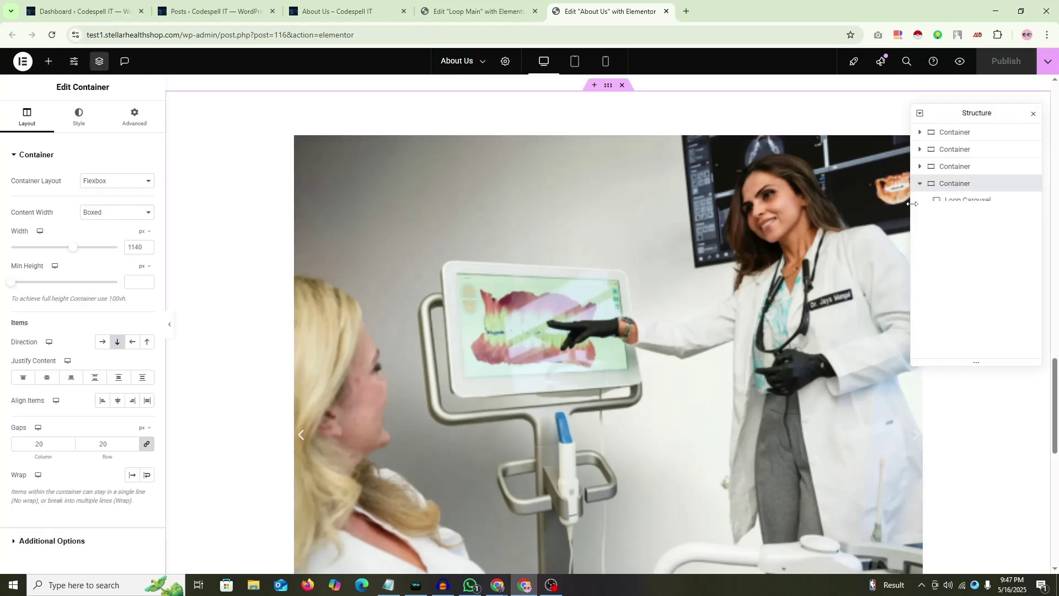
pyautogui.click(962, 201)
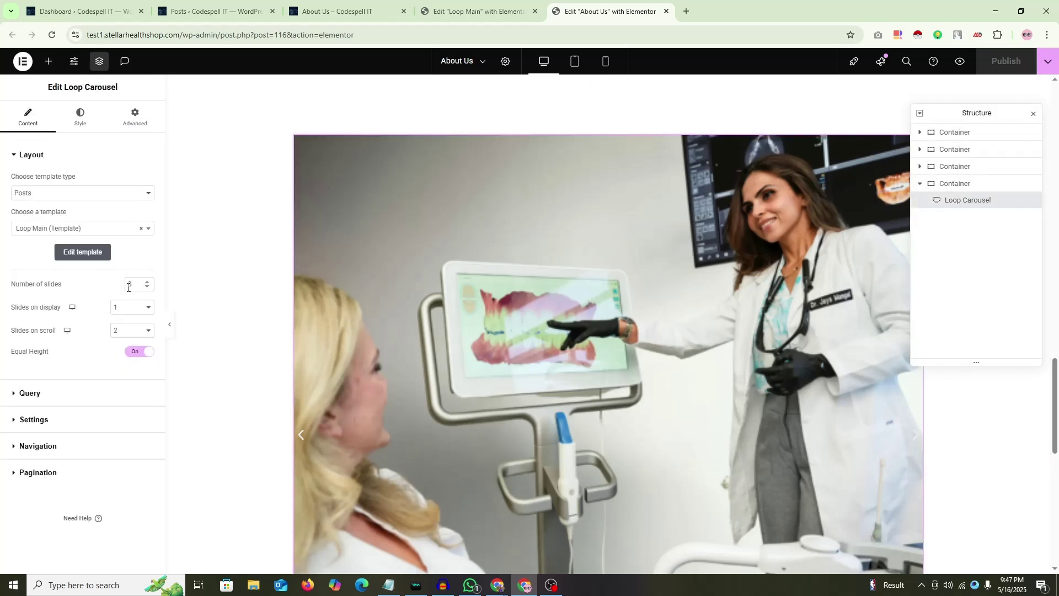
pyautogui.click(142, 311)
pyautogui.click(127, 348)
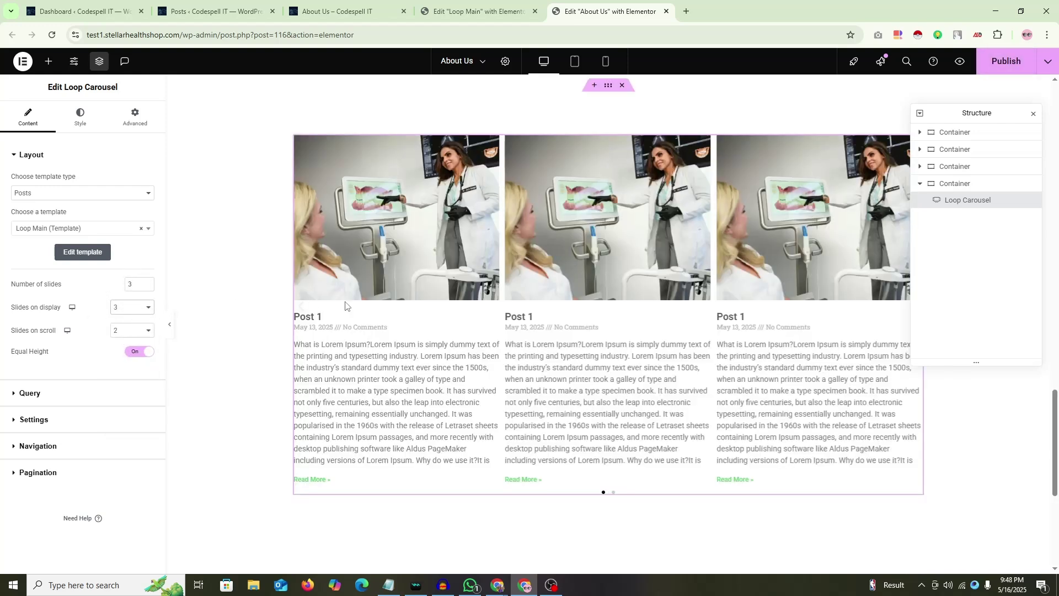
pyautogui.click(1033, 115)
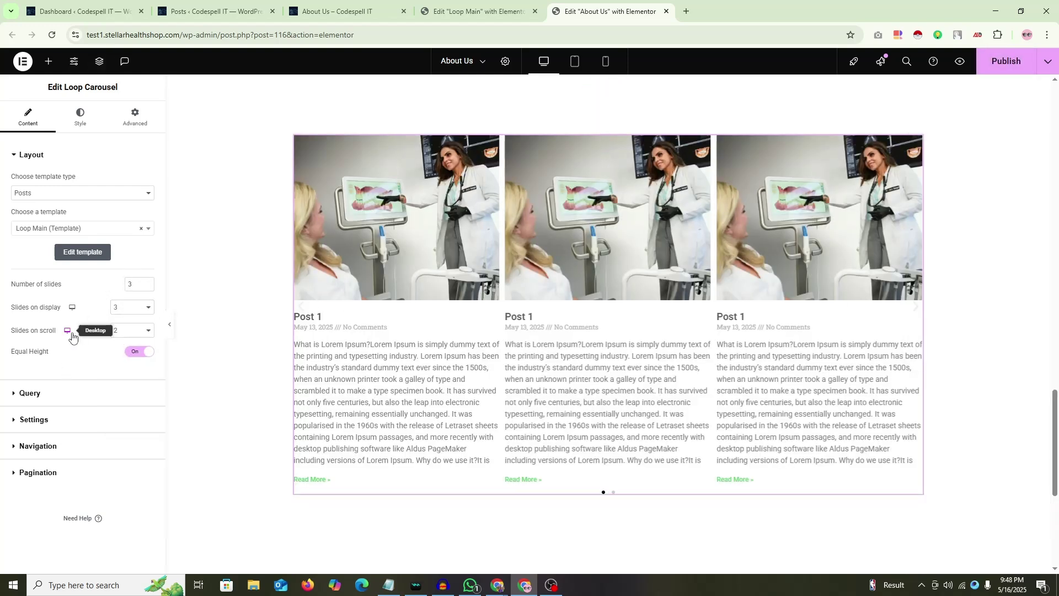
# Step: Preview the page and test the carousel's pagination dots back and forth
pyautogui.click(170, 326)
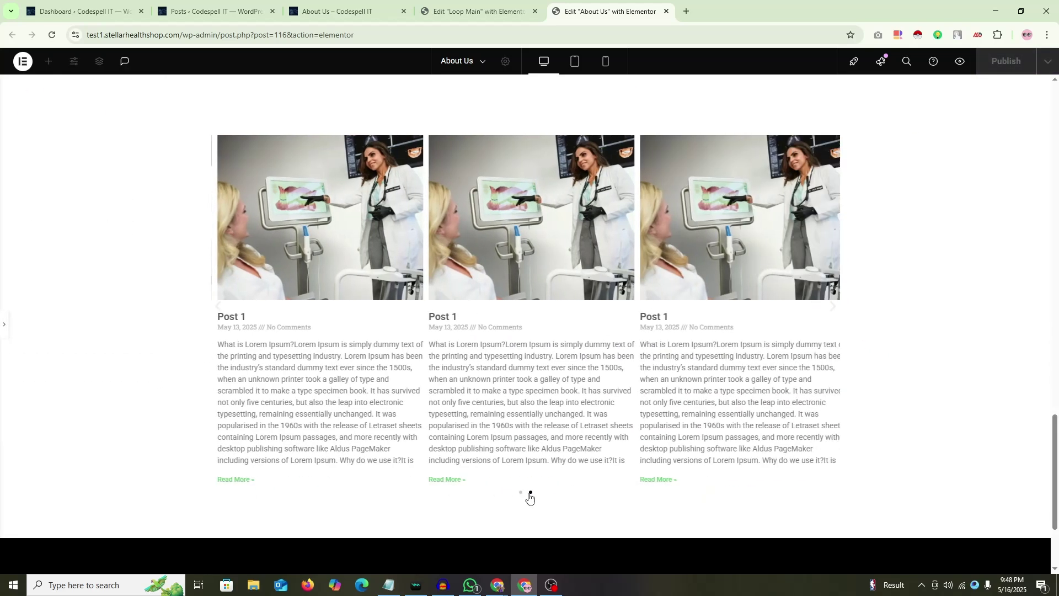
pyautogui.click(521, 492)
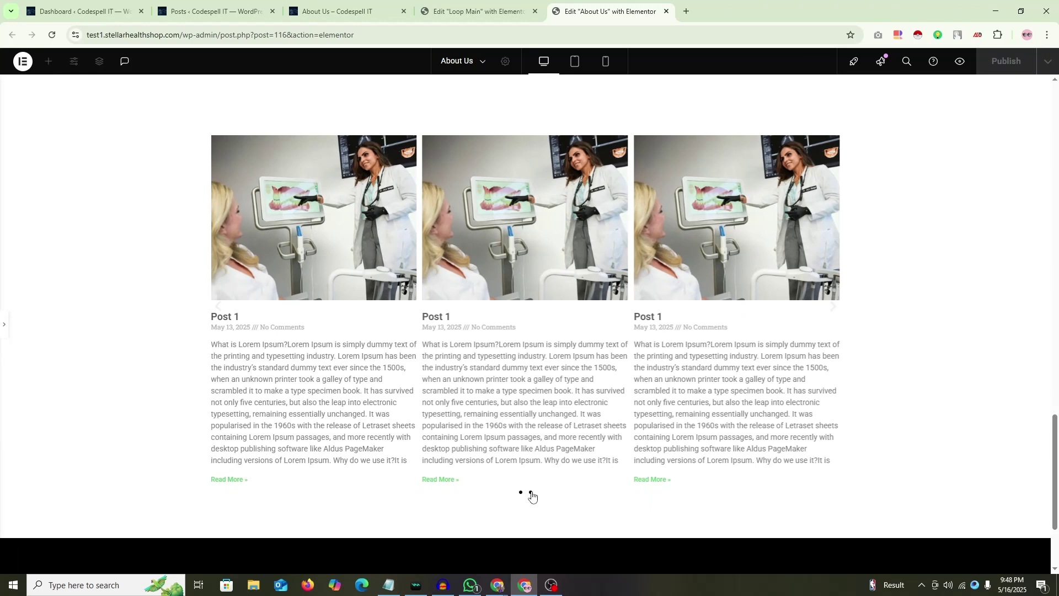
pyautogui.click(531, 493)
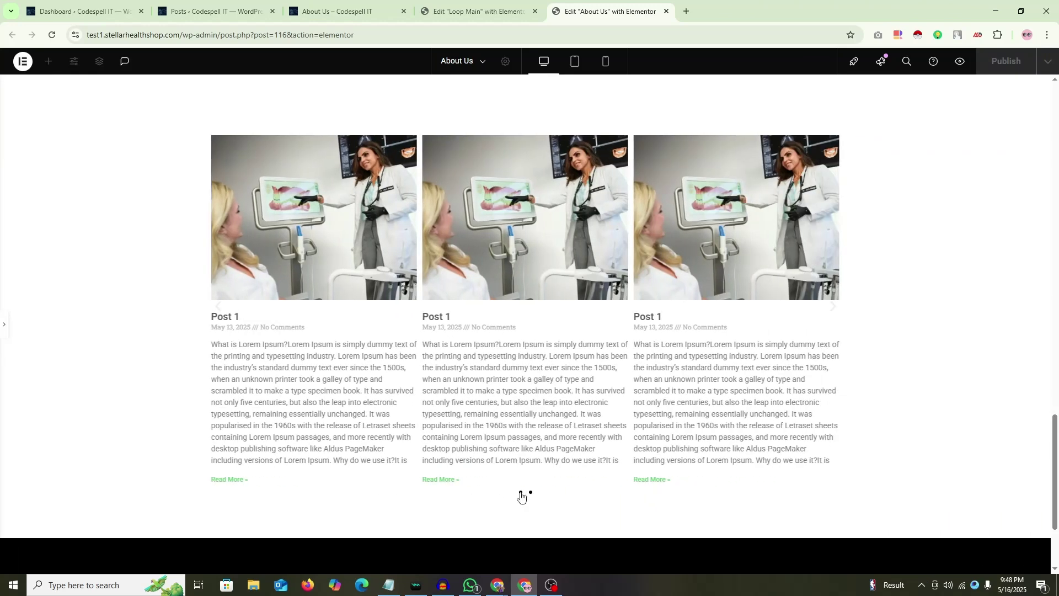
pyautogui.click(520, 493)
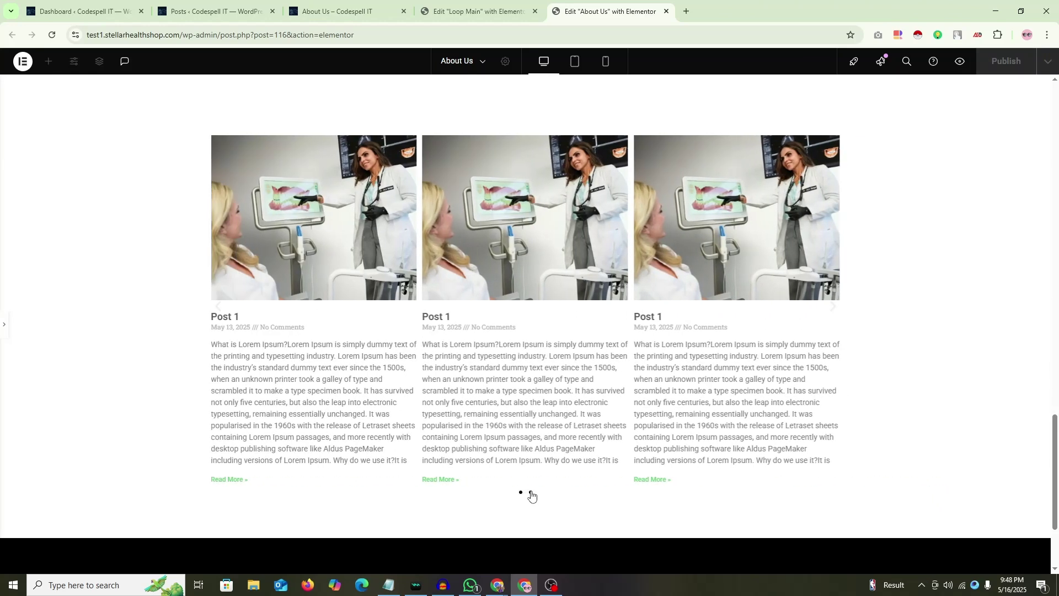
pyautogui.click(531, 493)
pyautogui.click(521, 493)
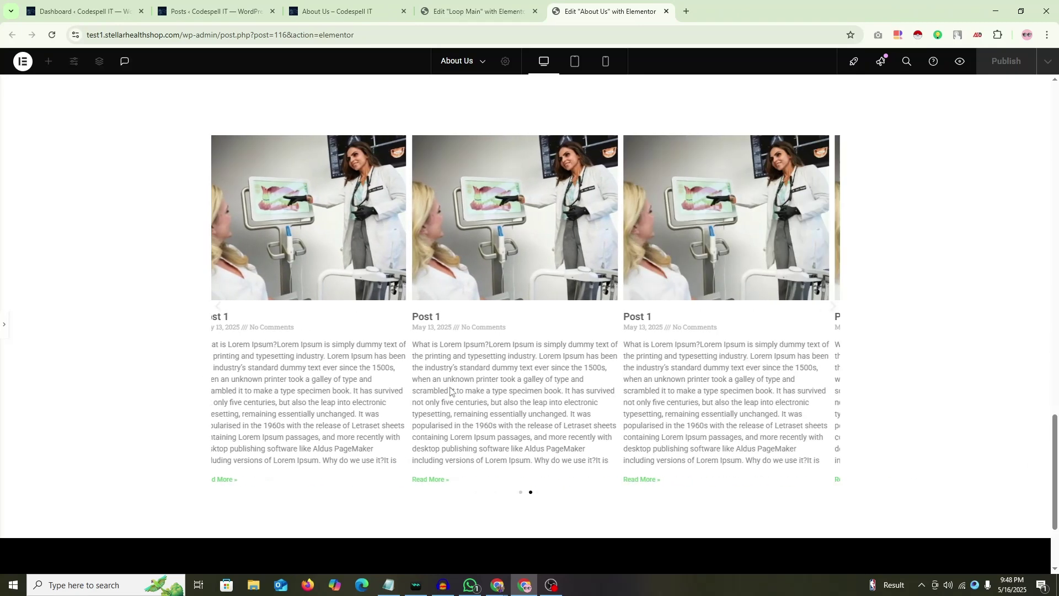
# Step: Change the carousel's Number of slides to 2 and preview it again
pyautogui.click(2, 319)
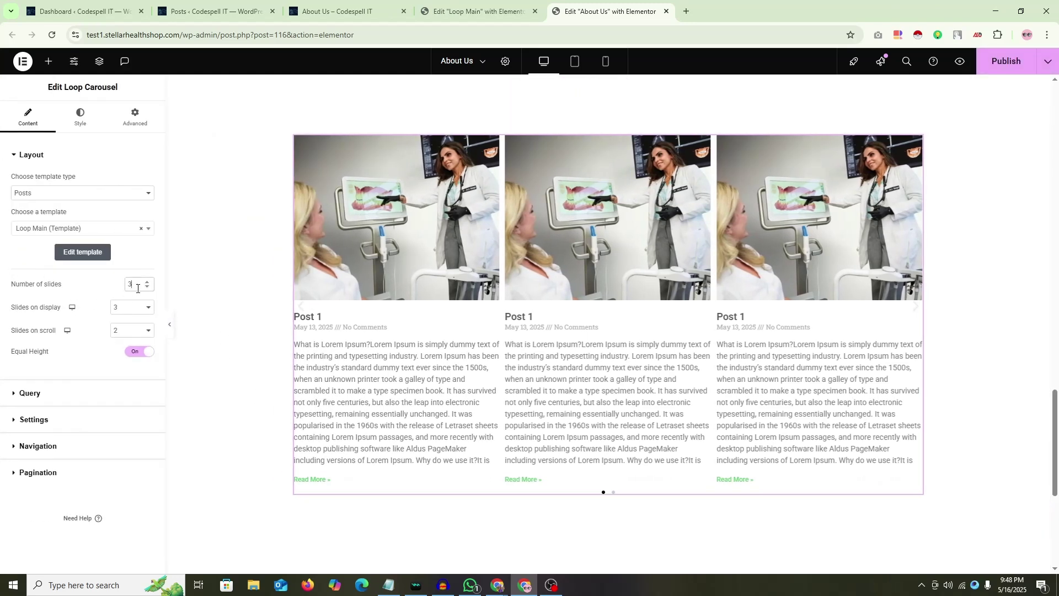
pyautogui.press('BackSpace')
pyautogui.write('2')
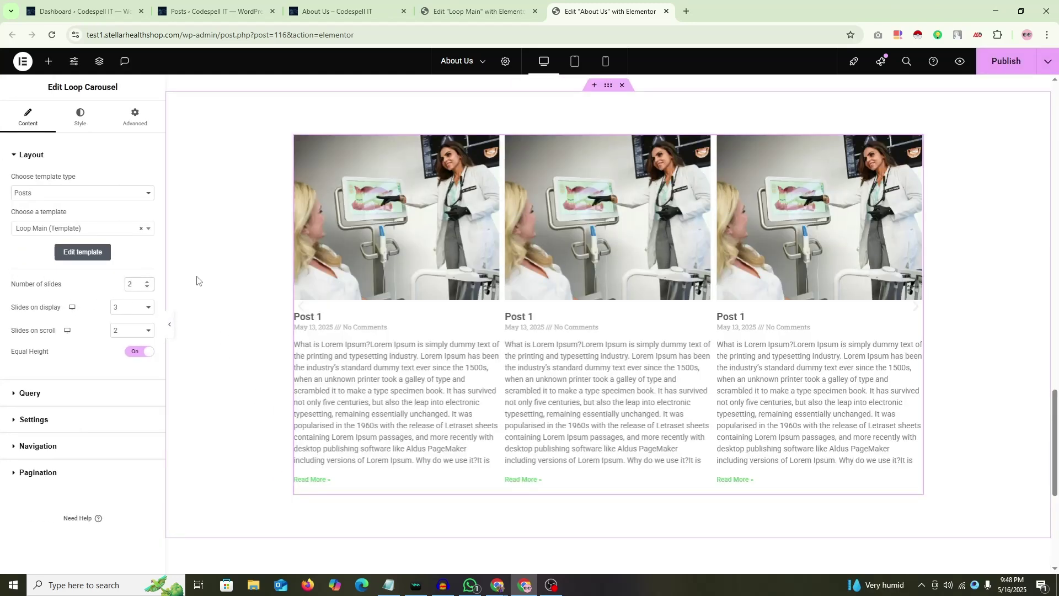
pyautogui.click(169, 330)
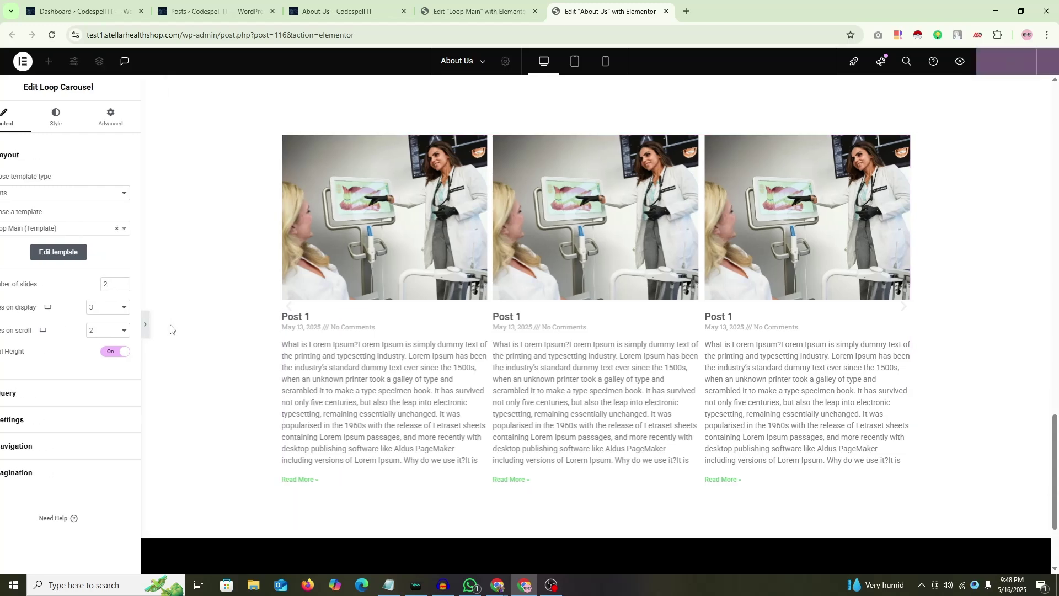
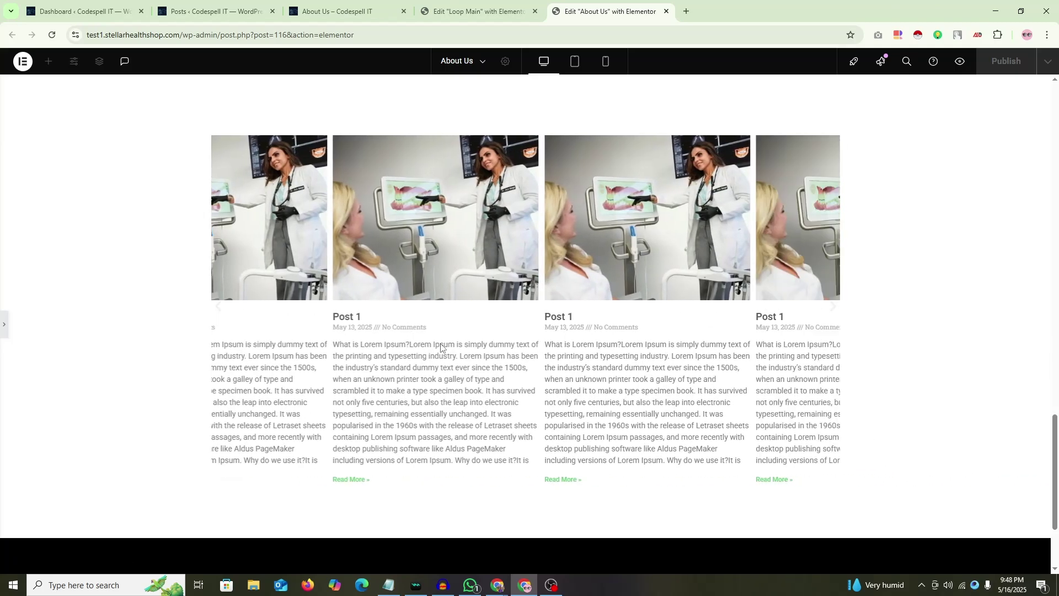
# Step: Set the carousel's Number of slides to 1 and preview the result
pyautogui.click(4, 325)
pyautogui.doubleClick(120, 284)
pyautogui.write('1')
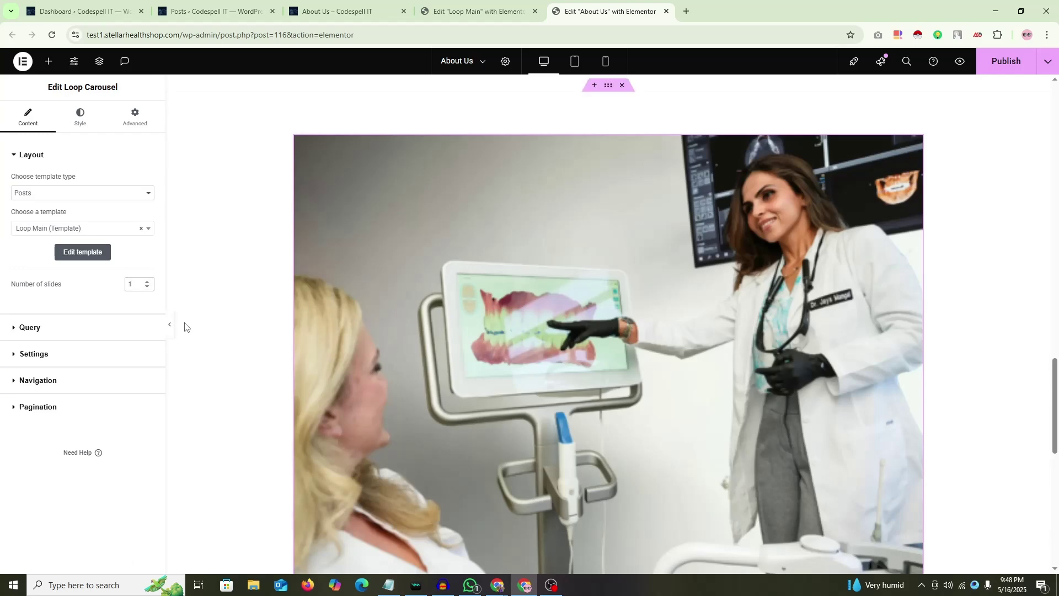
pyautogui.click(169, 325)
pyautogui.scroll(-5, 497, 328)
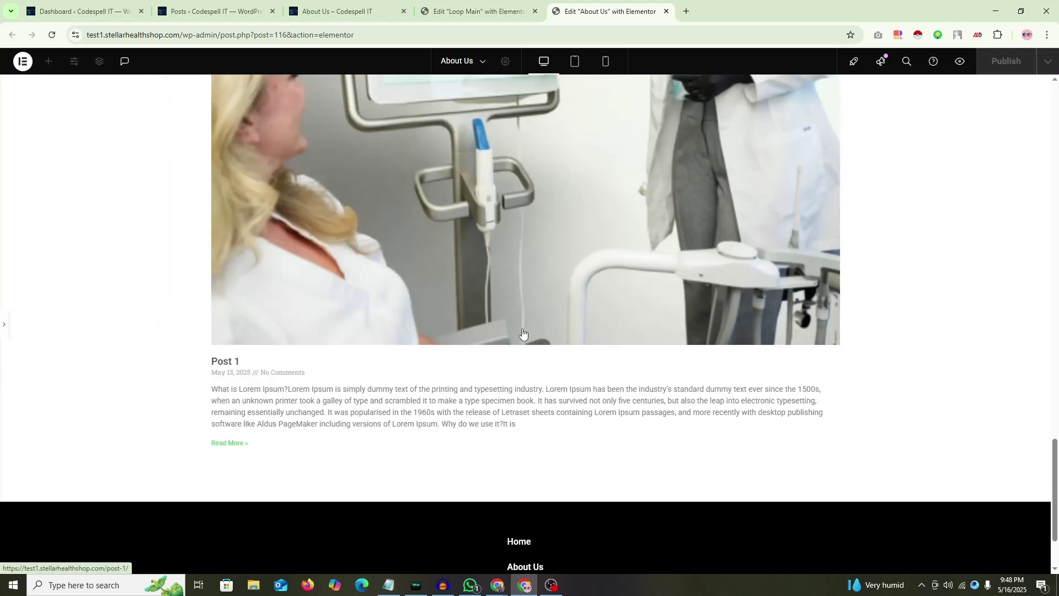
pyautogui.scroll(5, 523, 333)
# Step: Raise the carousel's Number of slides to 2, then 3, and set Slides on scroll to 1
pyautogui.click(4, 324)
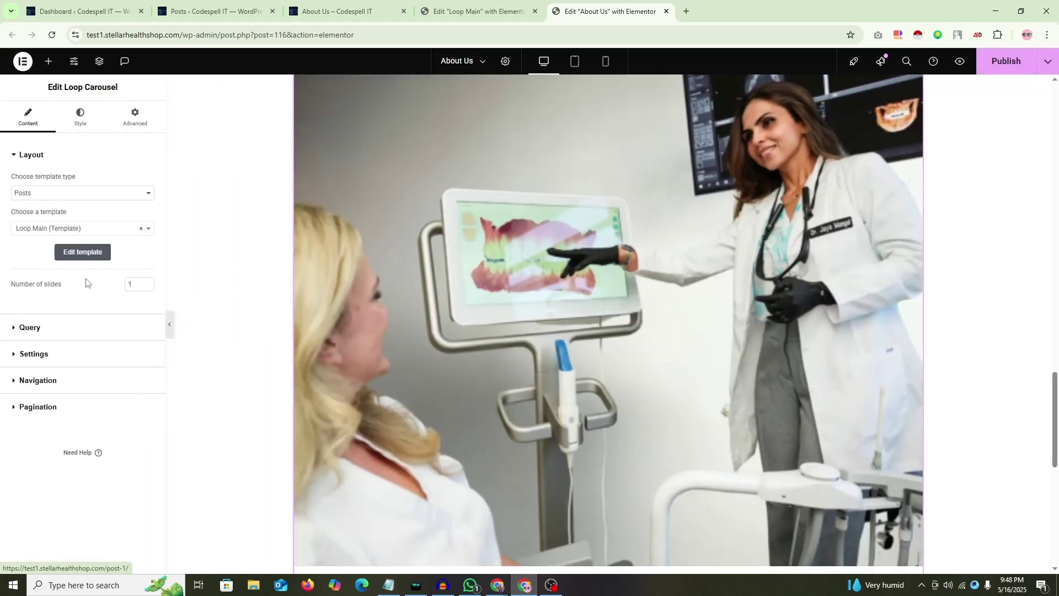
pyautogui.scroll(2, 919, 139)
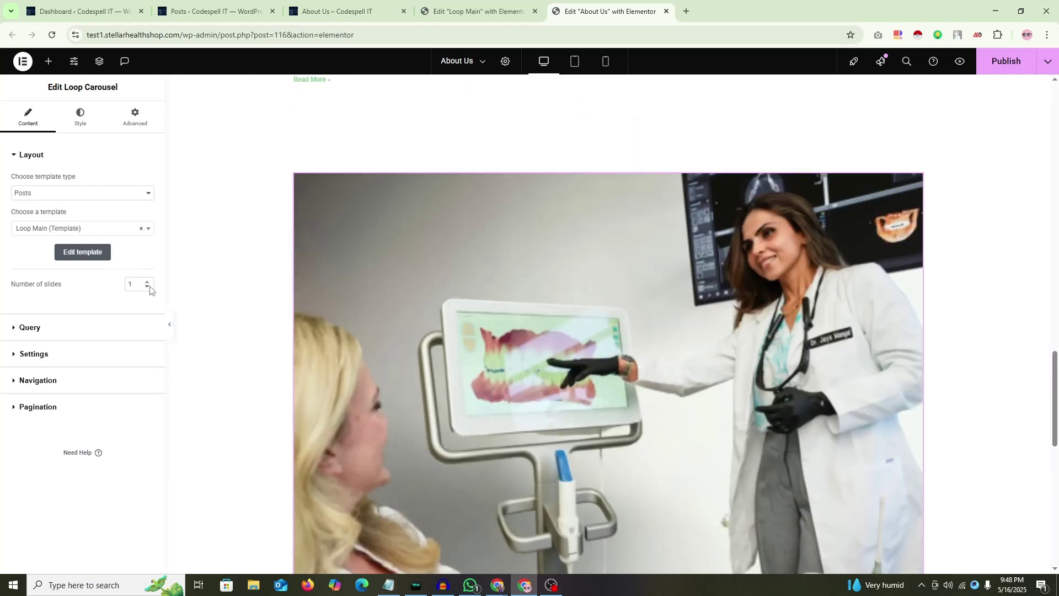
pyautogui.click(147, 282)
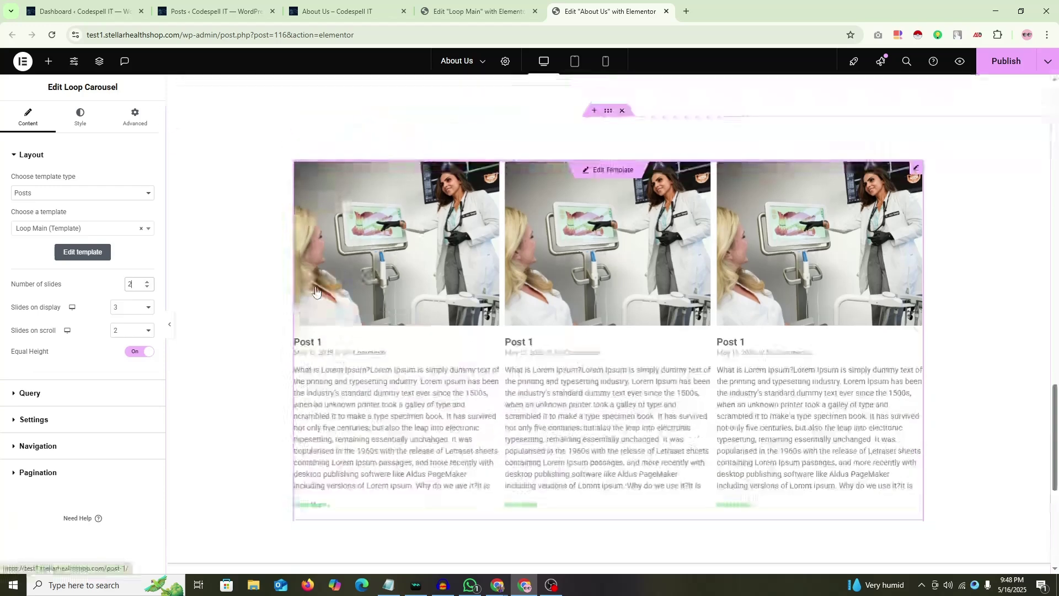
pyautogui.click(130, 334)
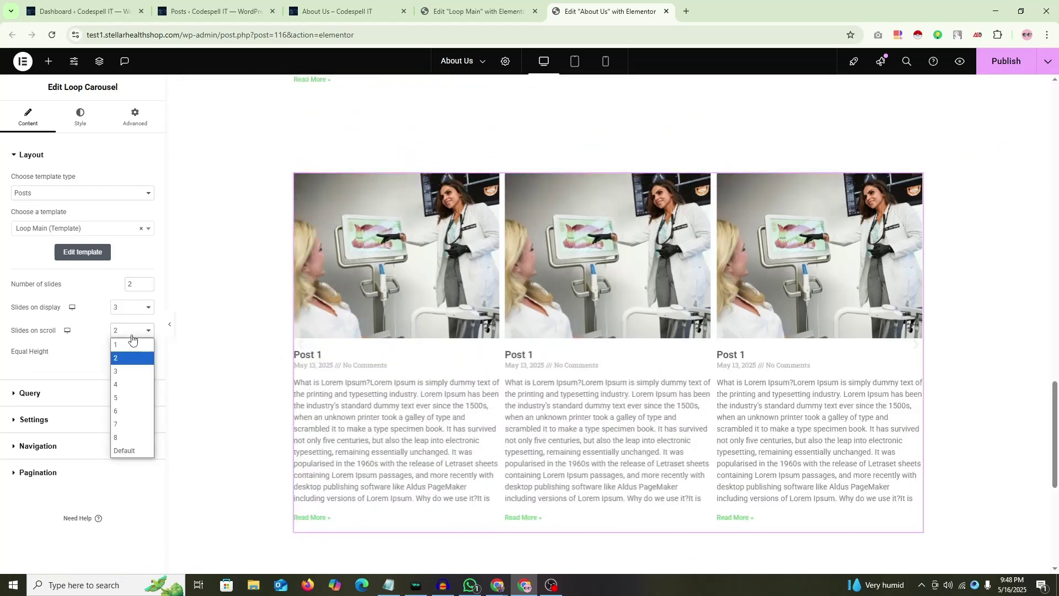
pyautogui.click(130, 344)
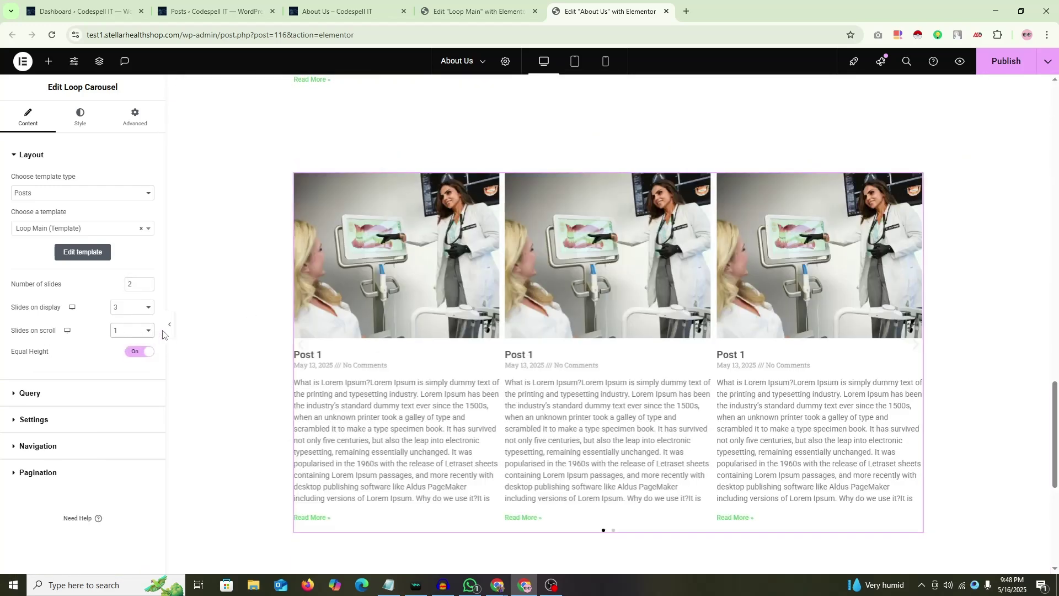
pyautogui.click(147, 282)
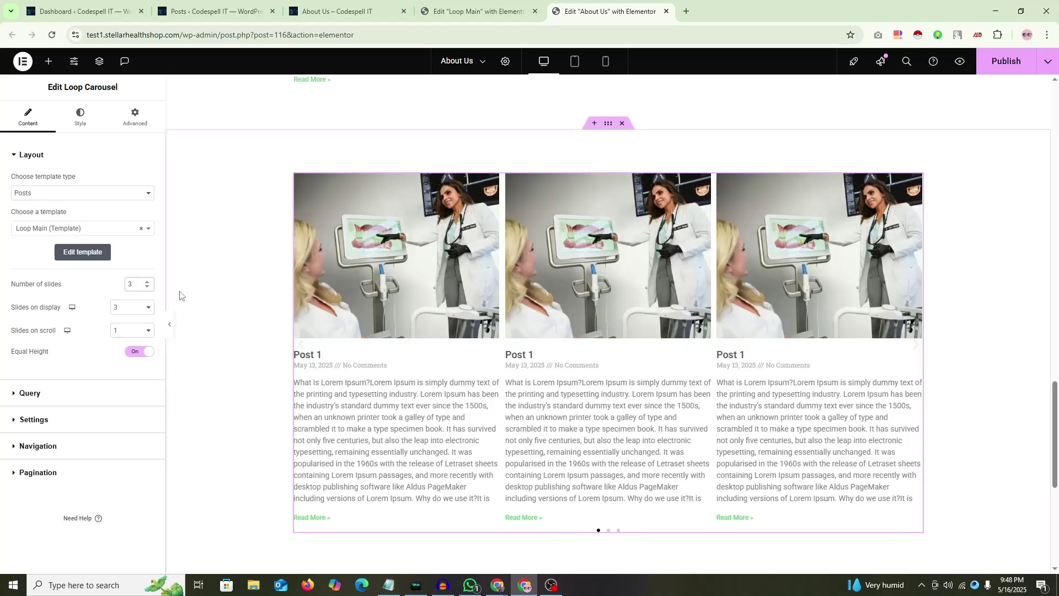
# Step: Preview the carousel, paging between its second and third pages, then reopen the Slides on scroll options
pyautogui.click(170, 330)
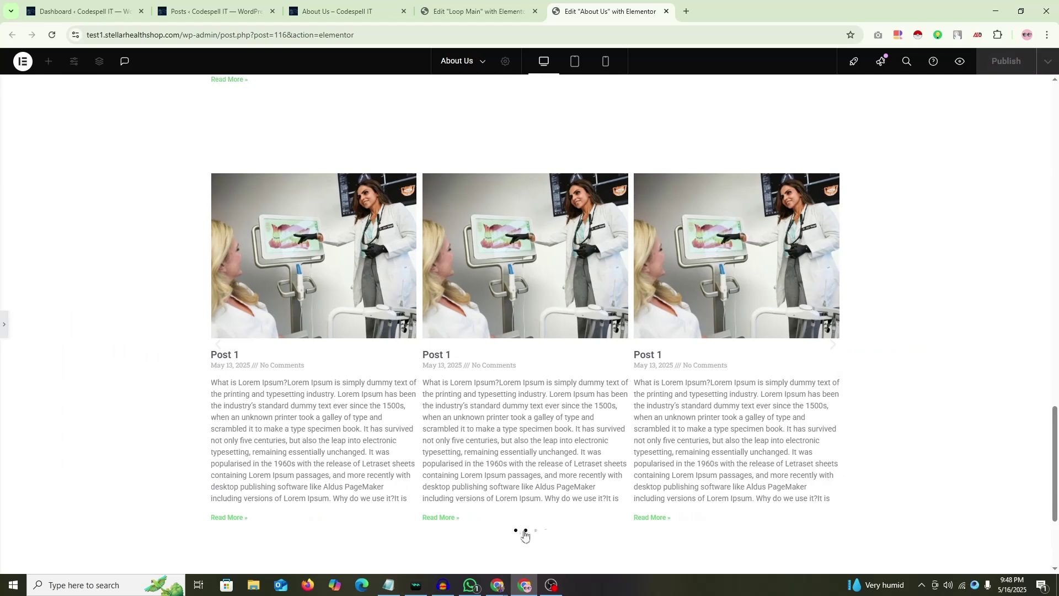
pyautogui.click(525, 531)
pyautogui.click(536, 531)
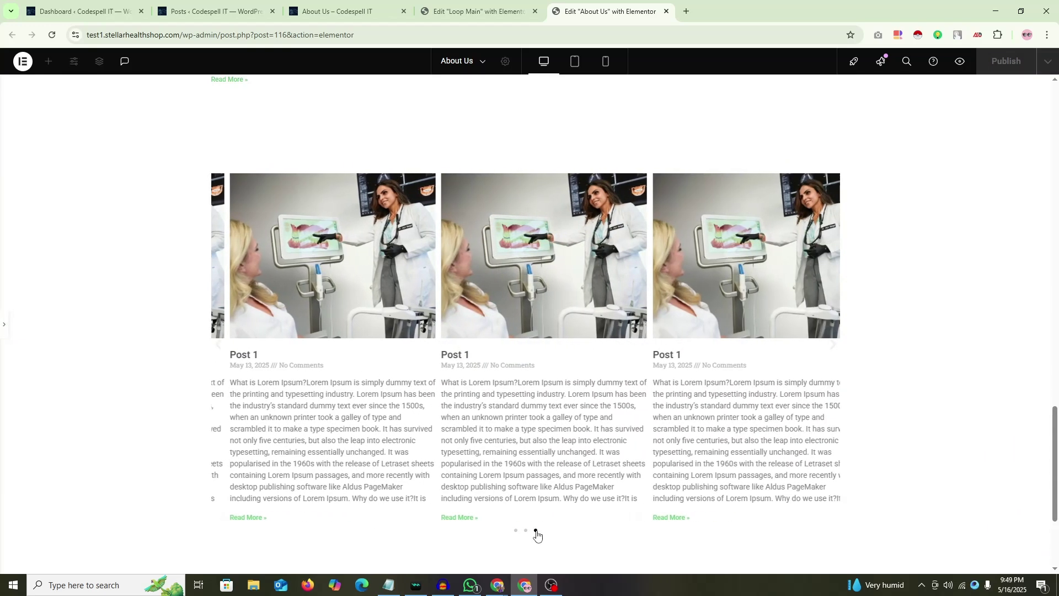
pyautogui.click(525, 531)
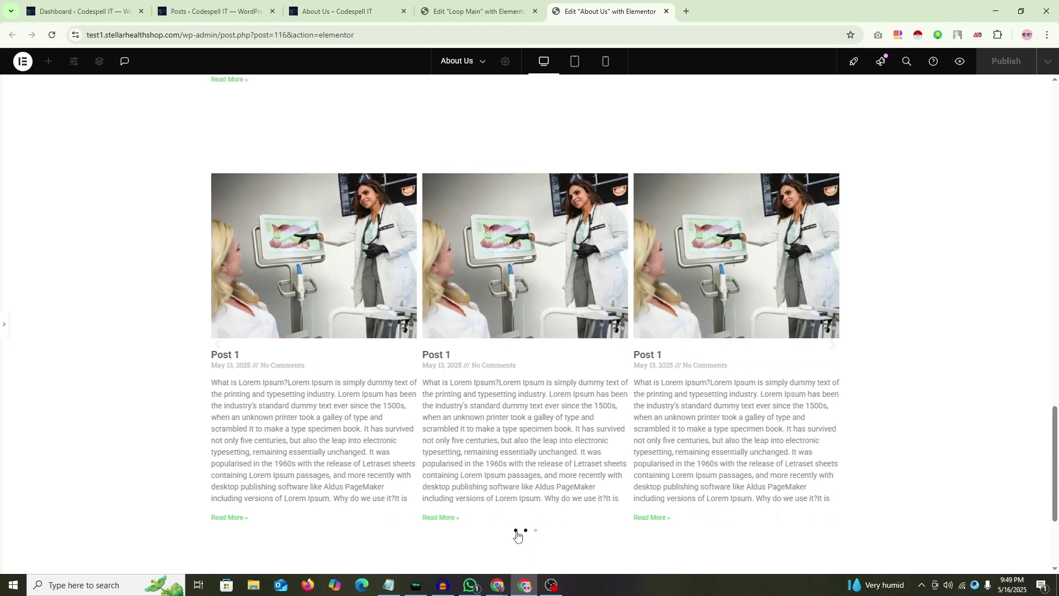
pyautogui.click(535, 531)
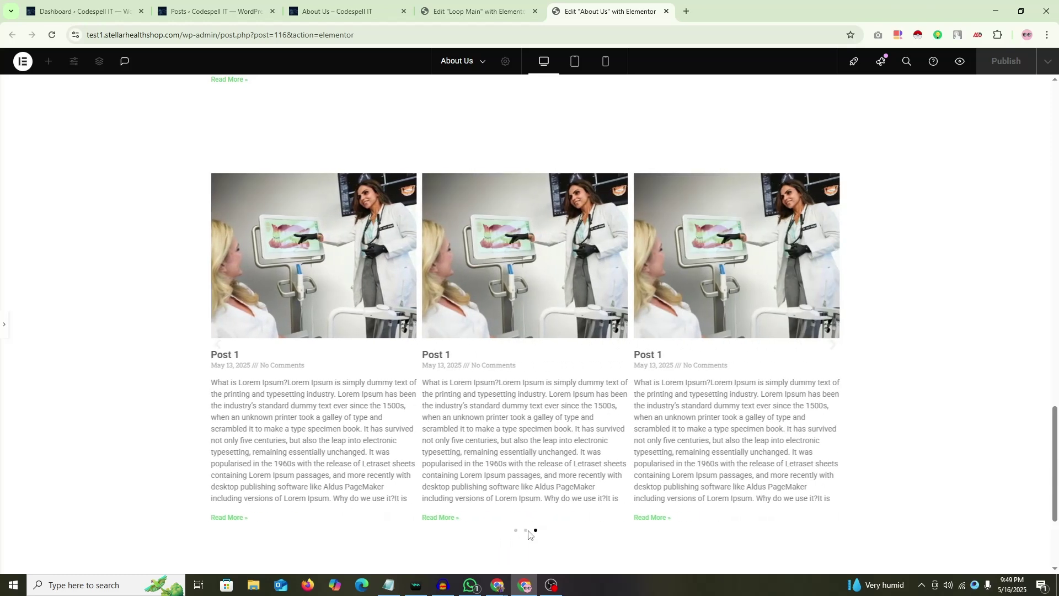
pyautogui.click(525, 531)
pyautogui.click(4, 324)
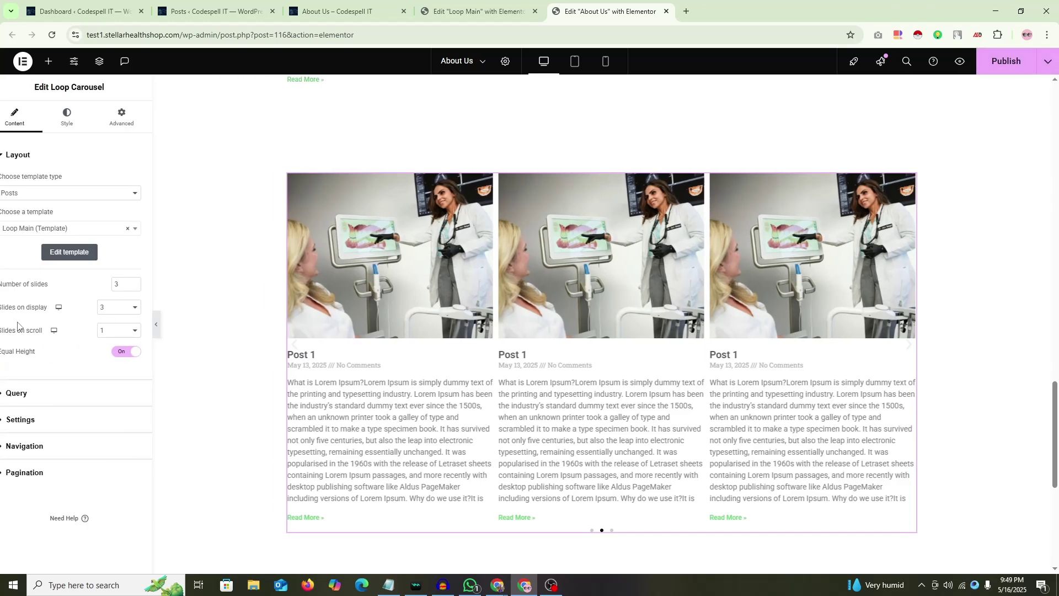
pyautogui.click(123, 334)
# Step: Set Slides on scroll to 2 and preview the carousel advancing
pyautogui.click(118, 358)
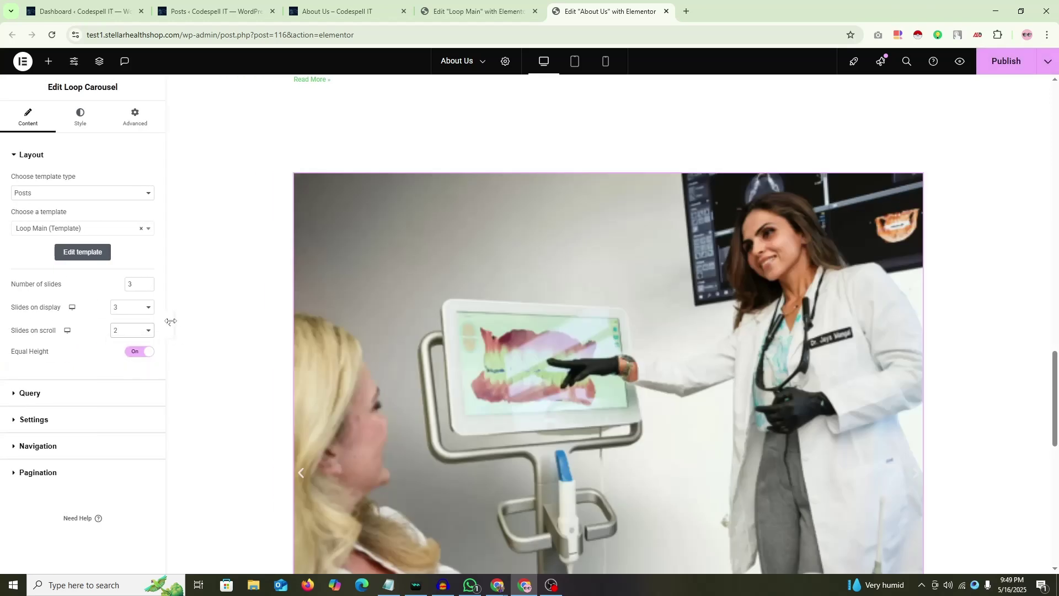
pyautogui.click(170, 324)
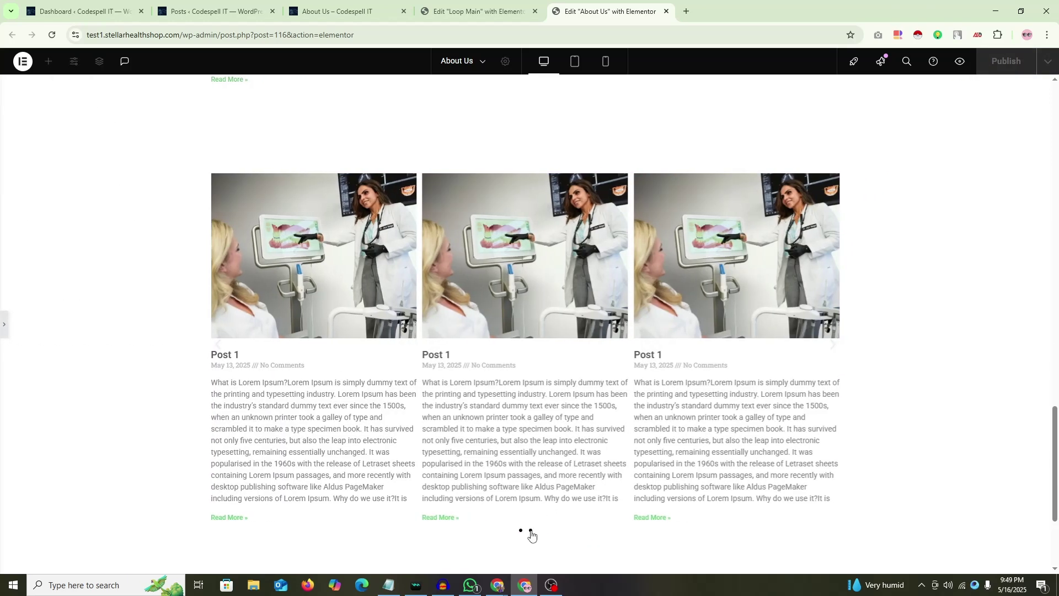
pyautogui.click(532, 532)
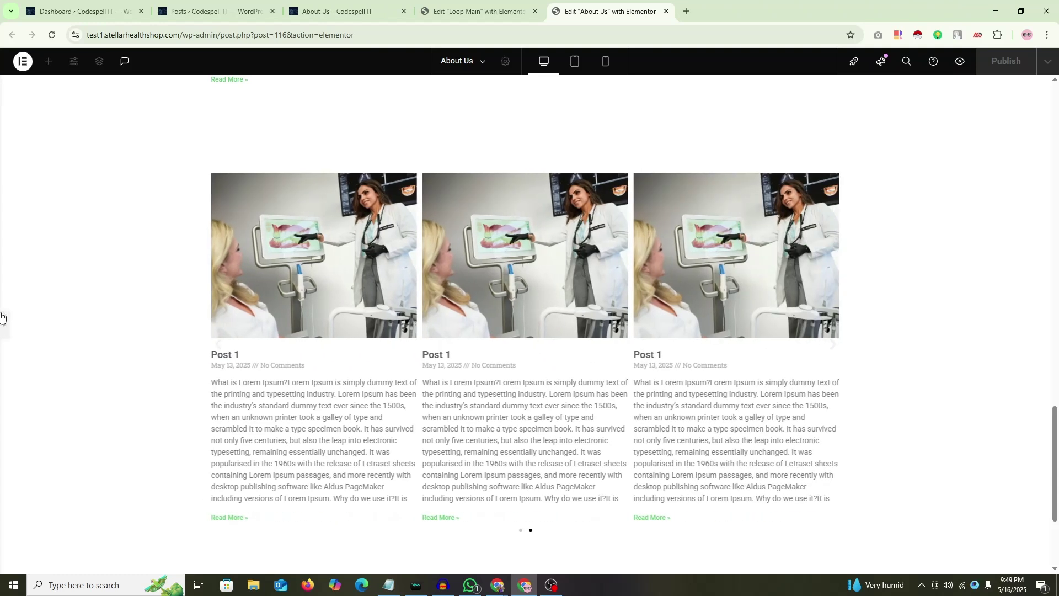
# Step: Set Slides on scroll to 1, try Slides on display at 1 and then 2, and preview
pyautogui.click(2, 318)
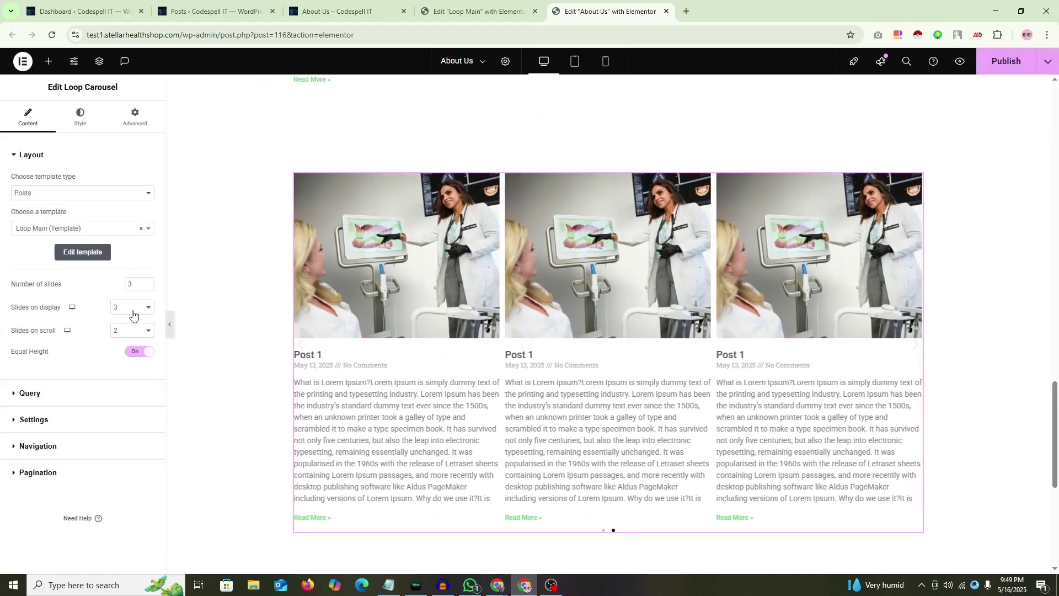
pyautogui.click(135, 333)
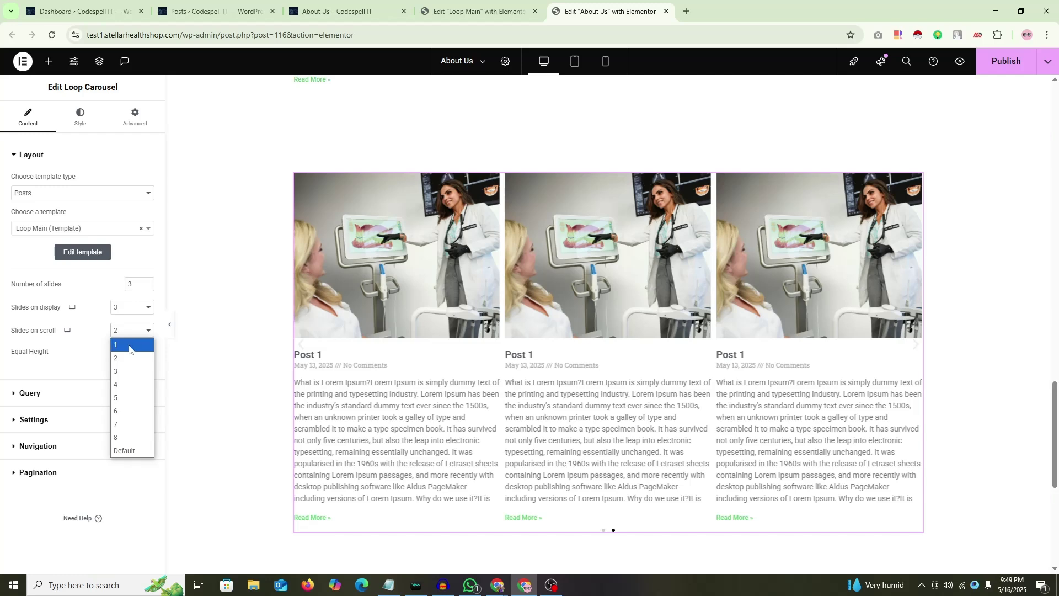
pyautogui.click(133, 344)
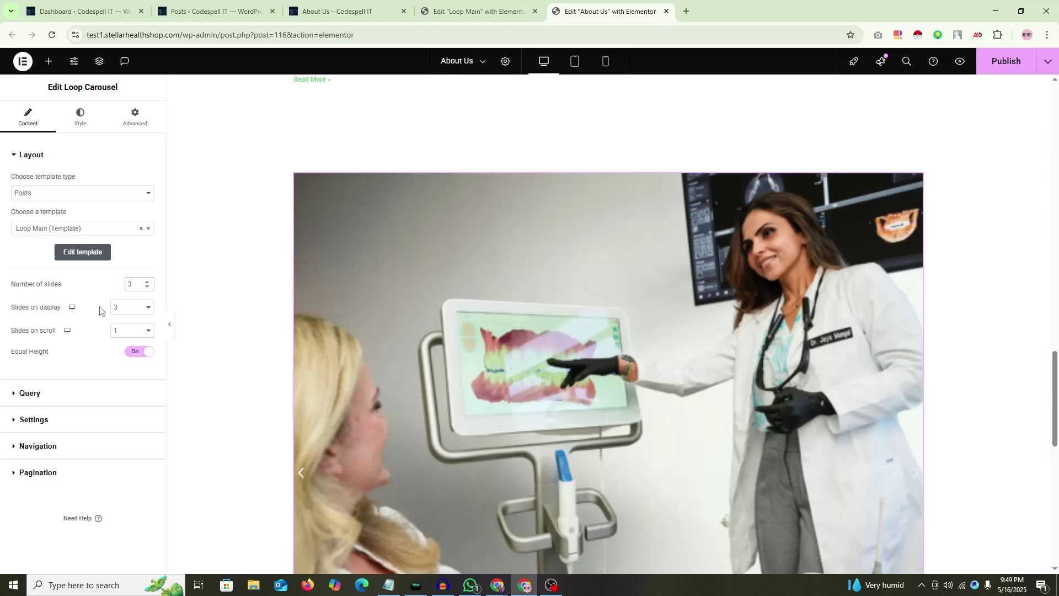
pyautogui.click(128, 307)
pyautogui.click(124, 324)
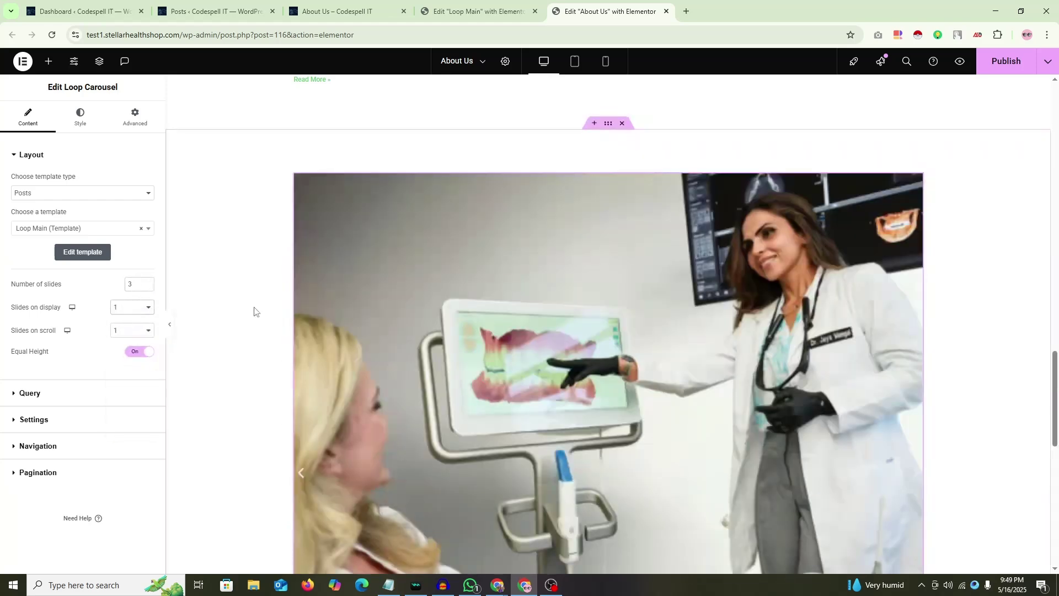
pyautogui.click(122, 311)
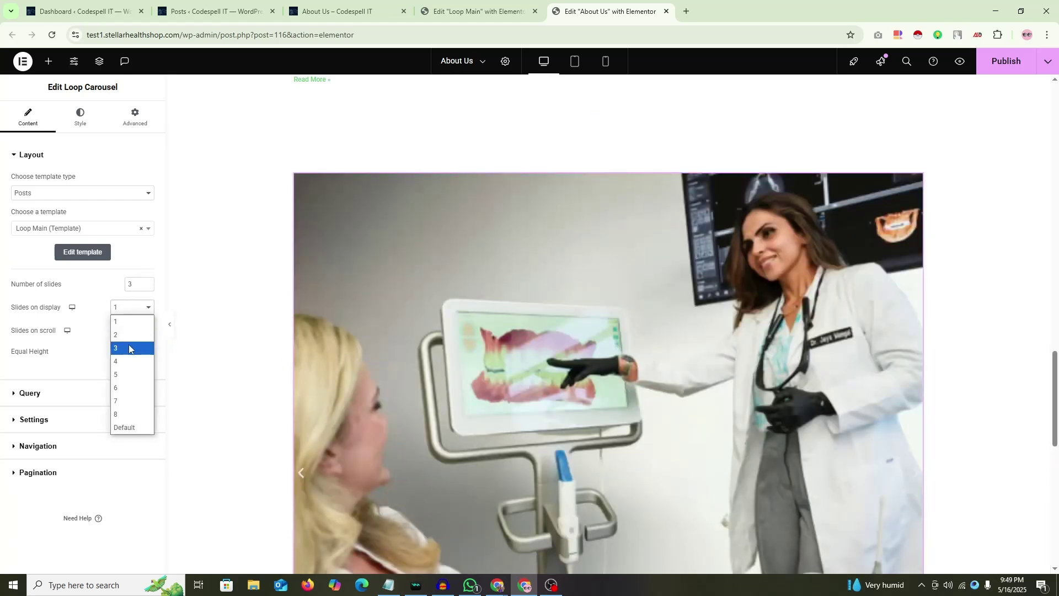
pyautogui.click(128, 344)
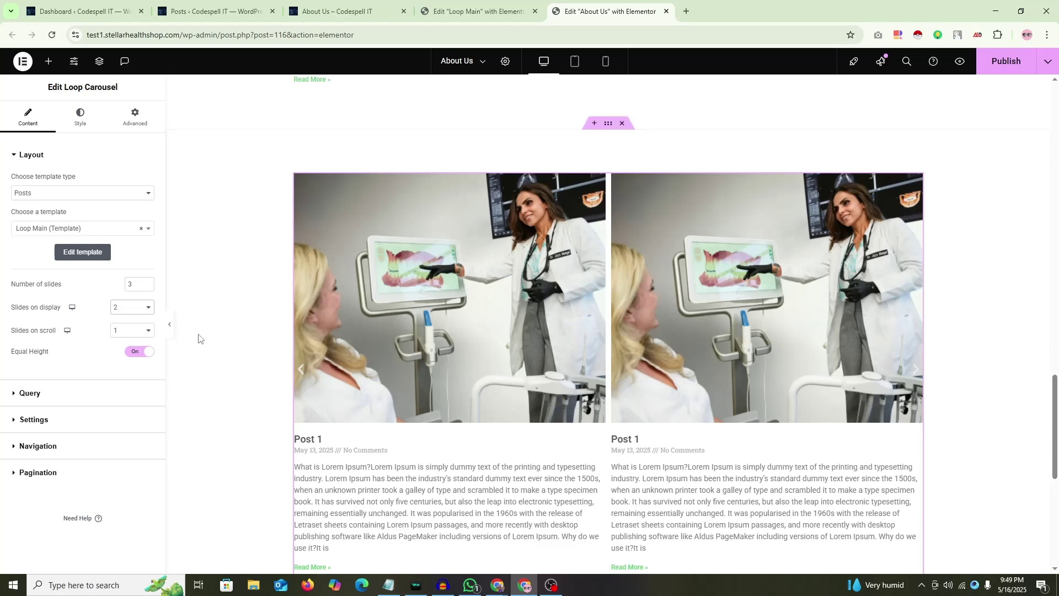
pyautogui.click(170, 324)
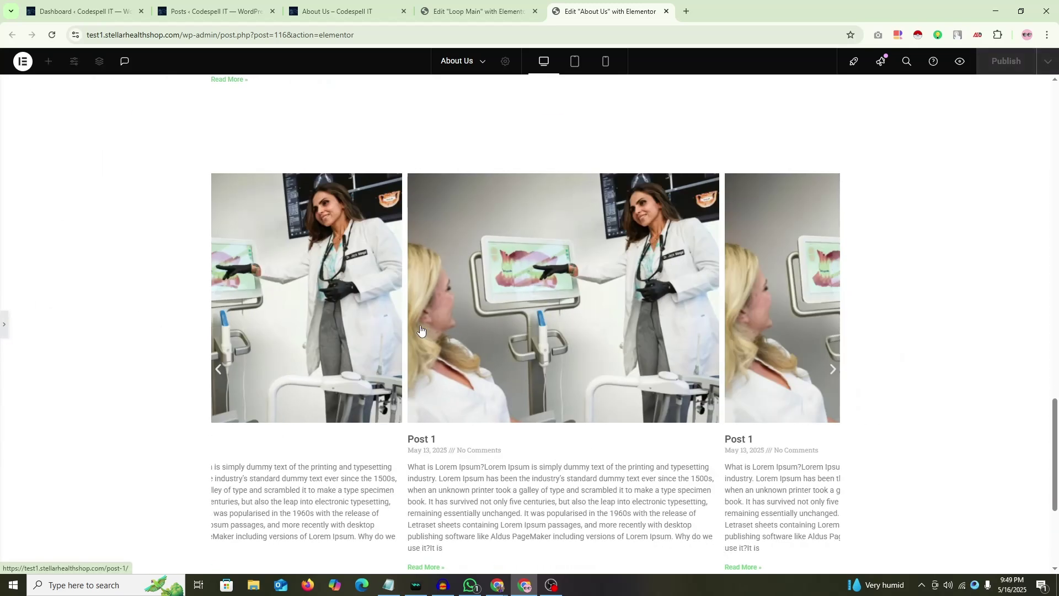
# Step: Set Slides on display back to 3 and preview the carousel
pyautogui.click(4, 325)
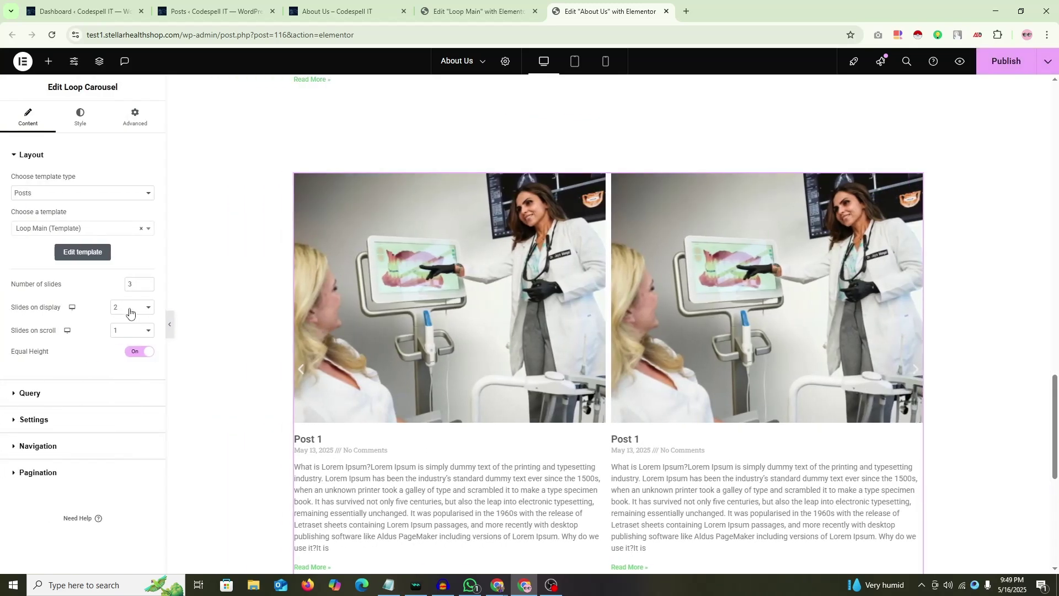
pyautogui.click(129, 309)
pyautogui.click(128, 356)
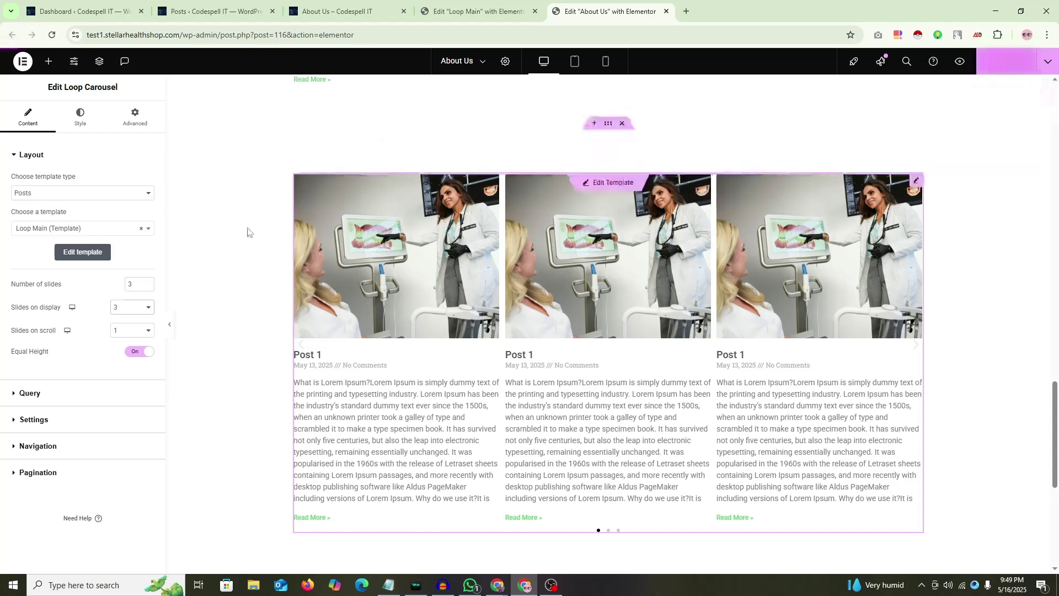
pyautogui.scroll(4, 247, 269)
pyautogui.scroll(-5, 247, 269)
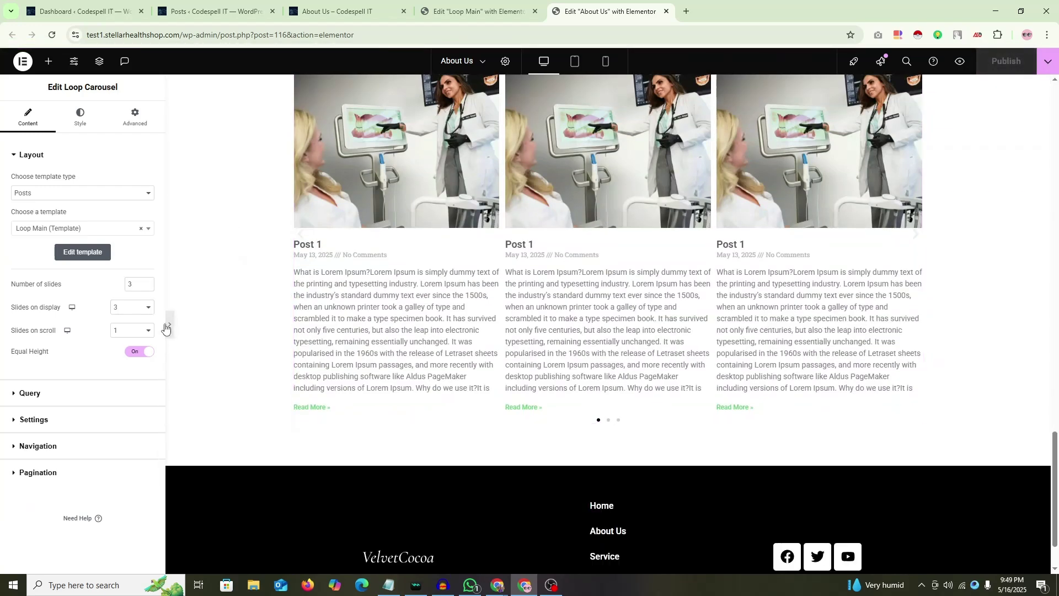
pyautogui.click(170, 324)
pyautogui.scroll(2, 529, 324)
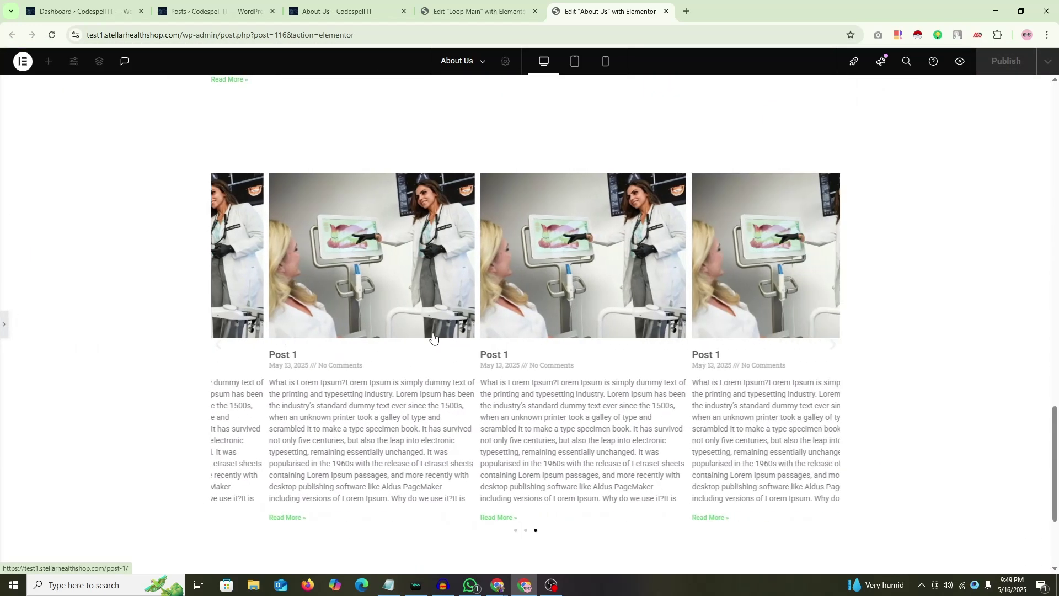
# Step: In the Loop Main template, set the posts grid to 3 columns and 3 posts per page, then publish
pyautogui.click(476, 13)
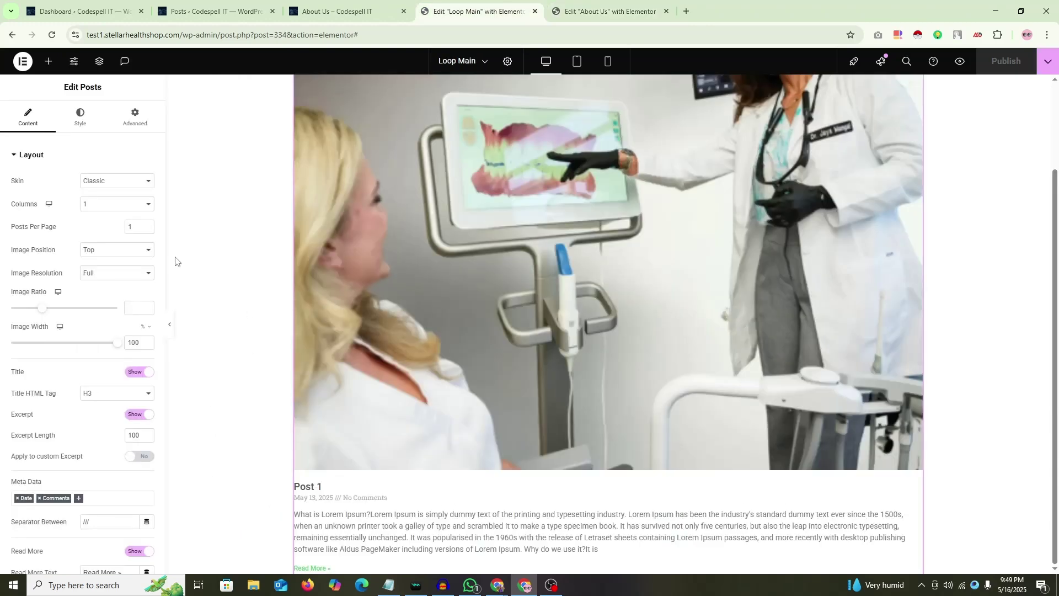
pyautogui.click(116, 204)
pyautogui.click(105, 243)
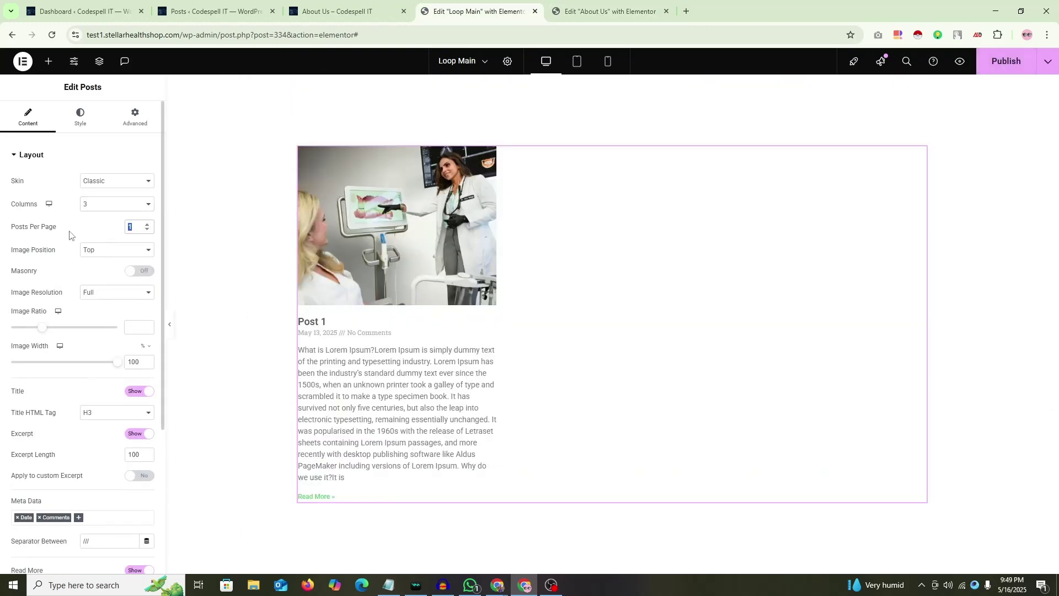
pyautogui.write('3')
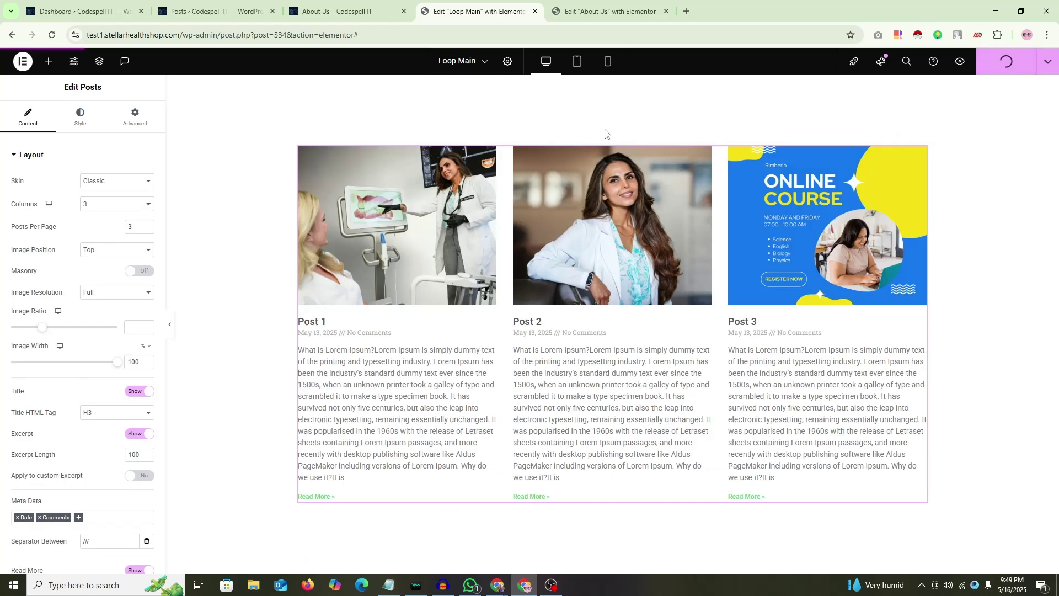
pyautogui.click(607, 11)
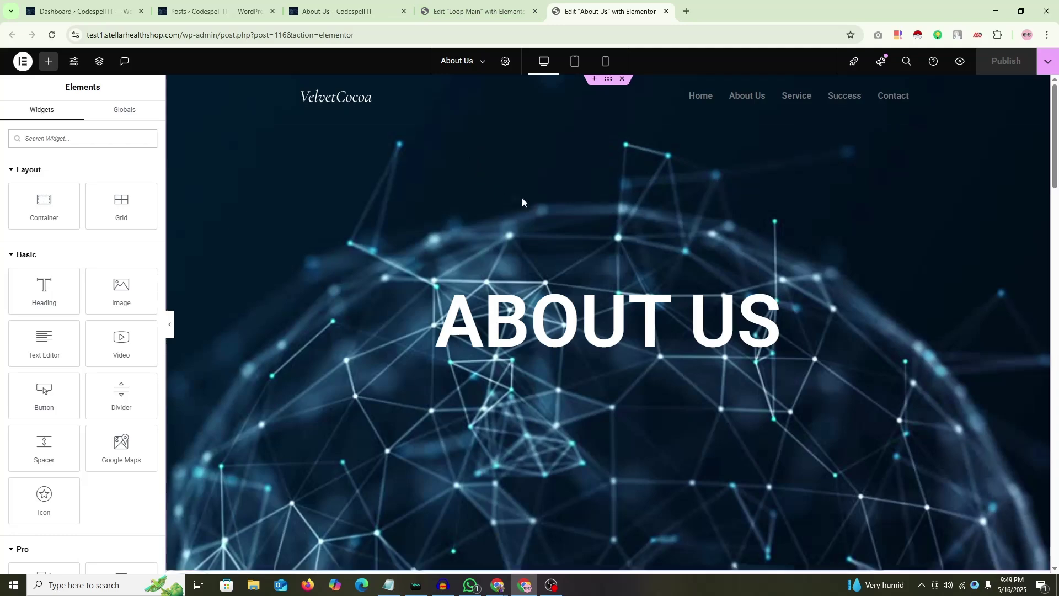
# Step: Select the About Us page's Loop Carousel through the Navigator
pyautogui.scroll(-20, 524, 201)
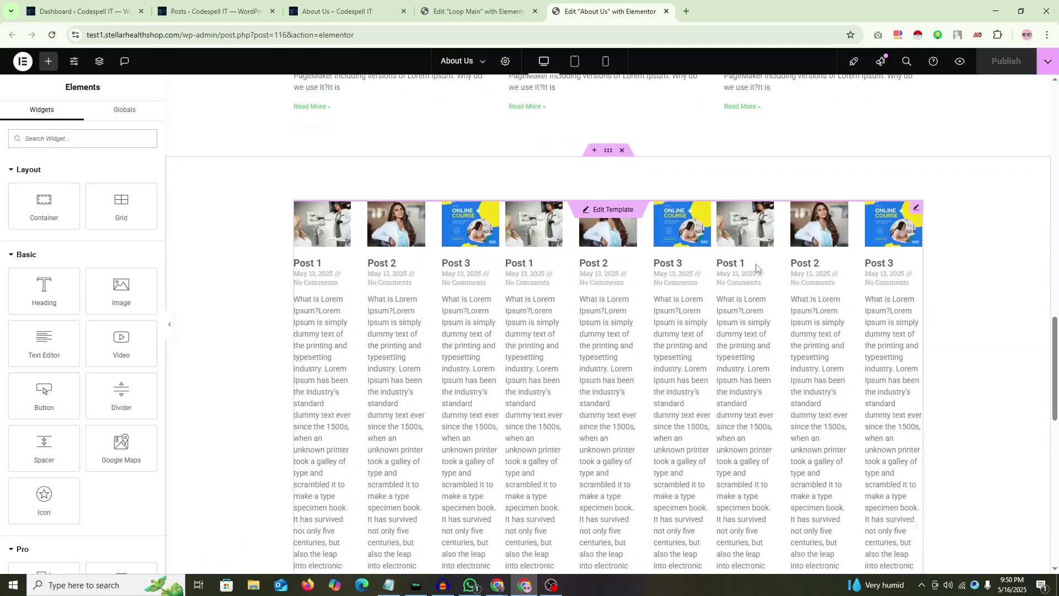
pyautogui.scroll(-1, 882, 177)
pyautogui.rightClick(949, 170)
pyautogui.click(948, 435)
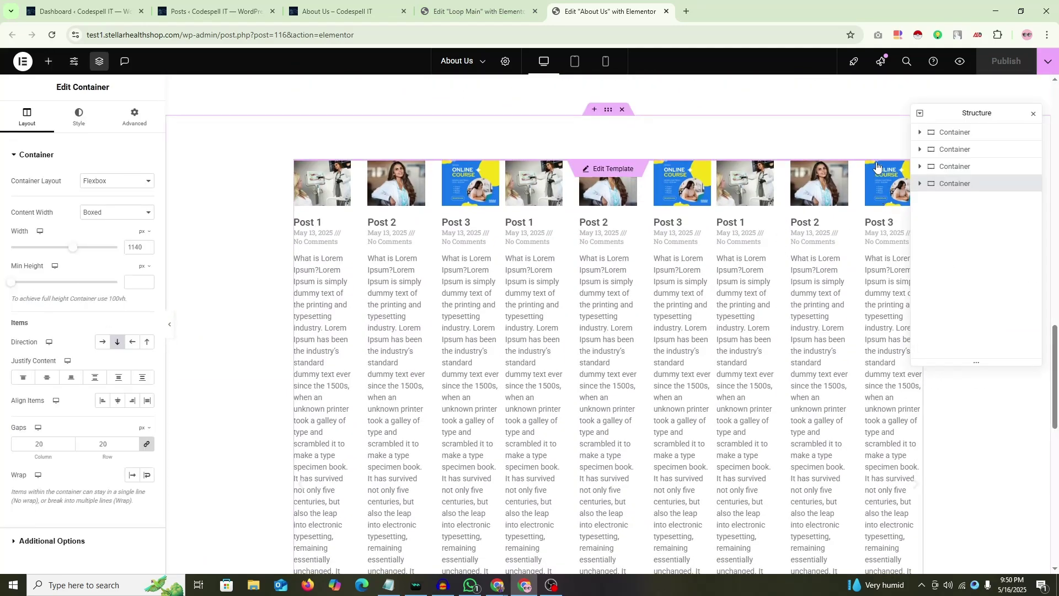
pyautogui.click(961, 202)
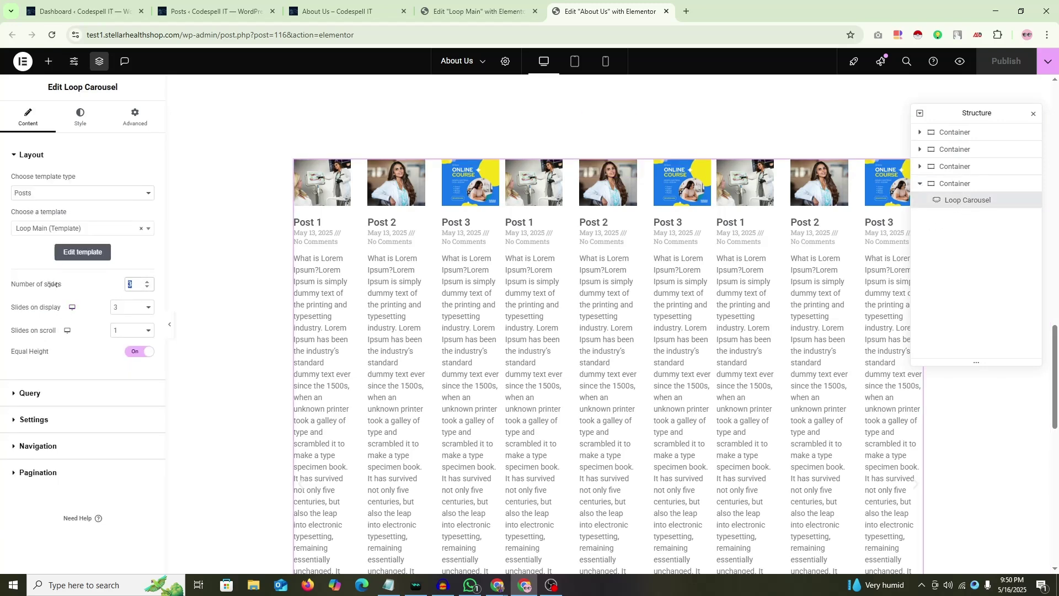
# Step: Set Number of slides to 3, Slides on display to 1, and Slides on scroll to 1
pyautogui.write('1')
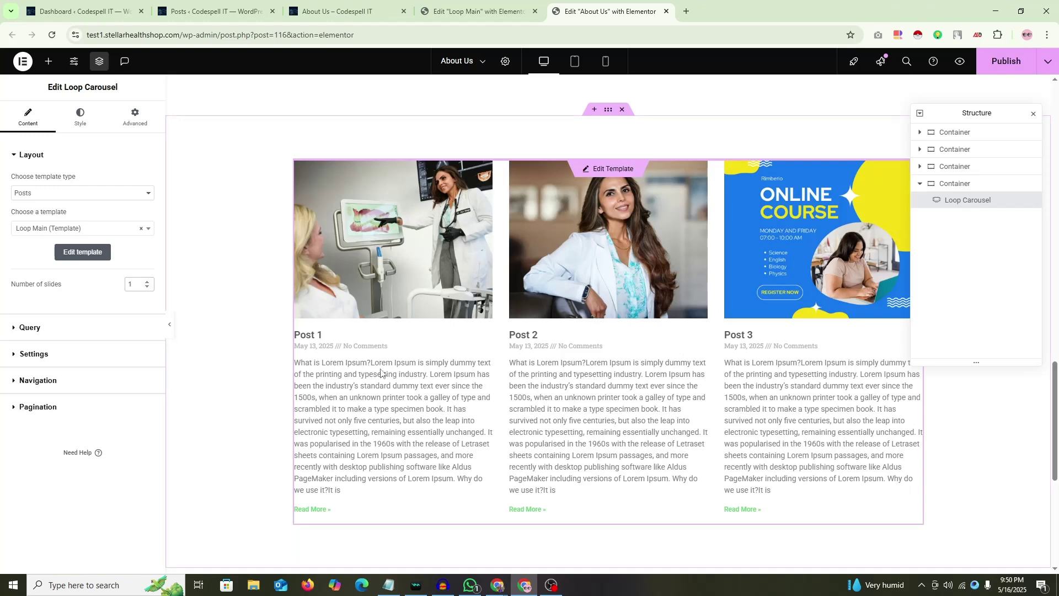
pyautogui.press('BackSpace')
pyautogui.write('2')
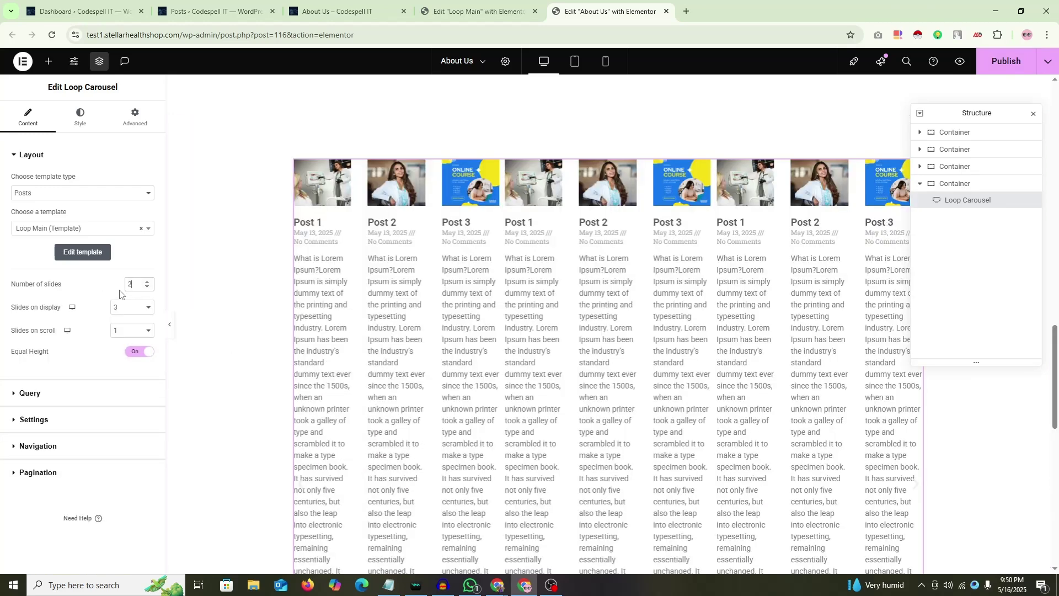
pyautogui.click(120, 306)
pyautogui.click(124, 329)
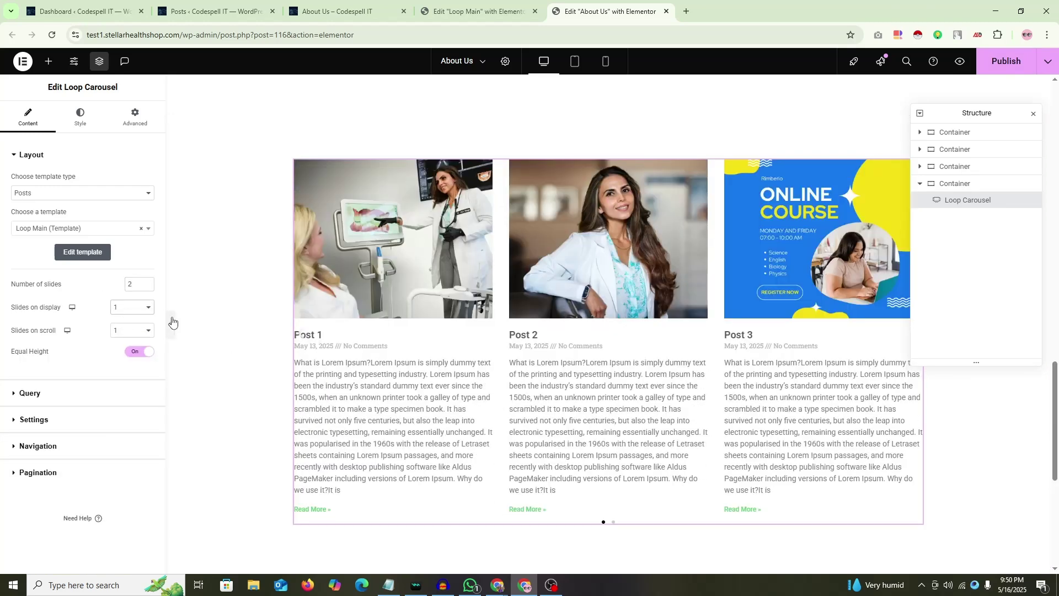
pyautogui.click(146, 281)
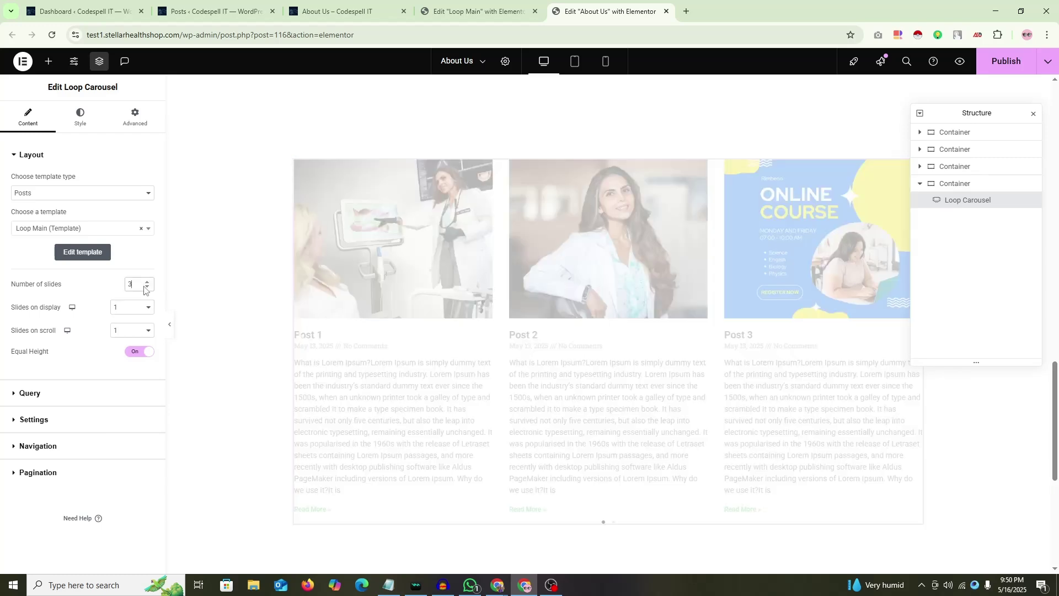
pyautogui.click(126, 332)
pyautogui.click(127, 348)
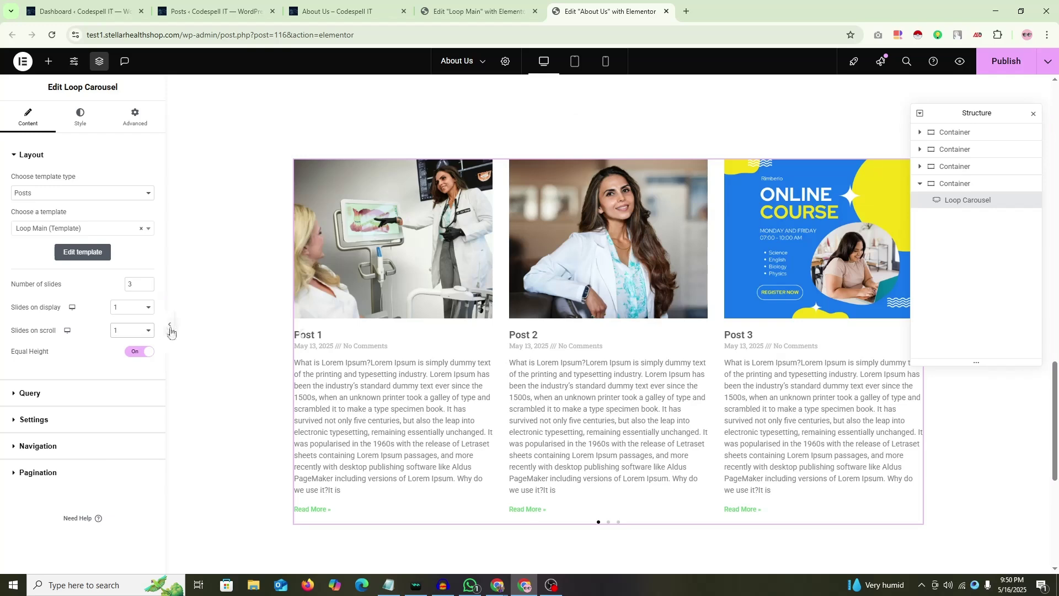
# Step: Preview the carousel, moving between its first and second pages
pyautogui.click(170, 327)
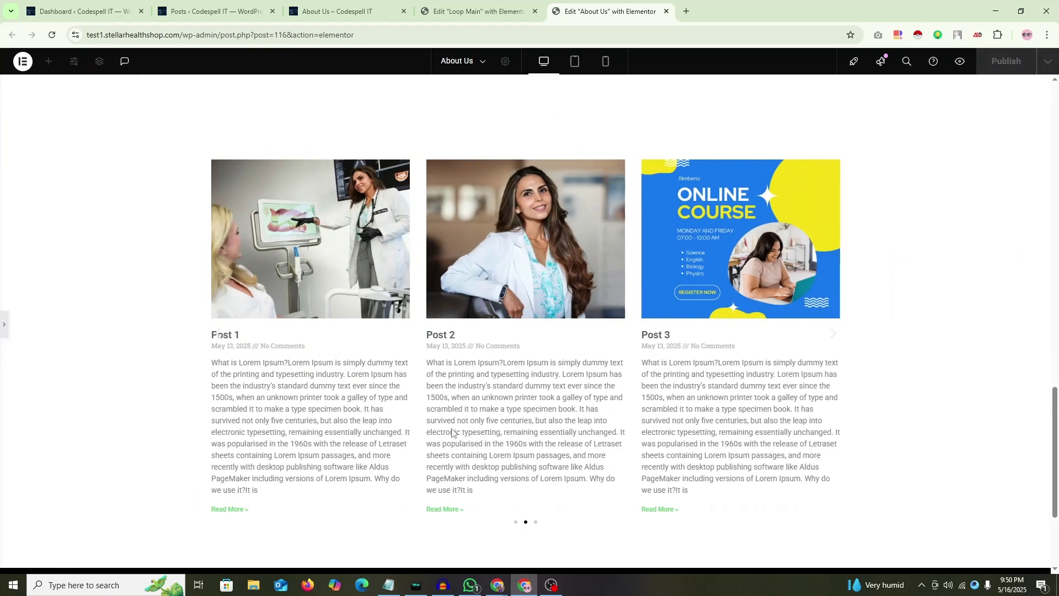
pyautogui.click(515, 523)
pyautogui.click(526, 522)
pyautogui.click(516, 522)
# Step: Reduce Number of slides to 2 and preview the carousel's second page
pyautogui.click(5, 324)
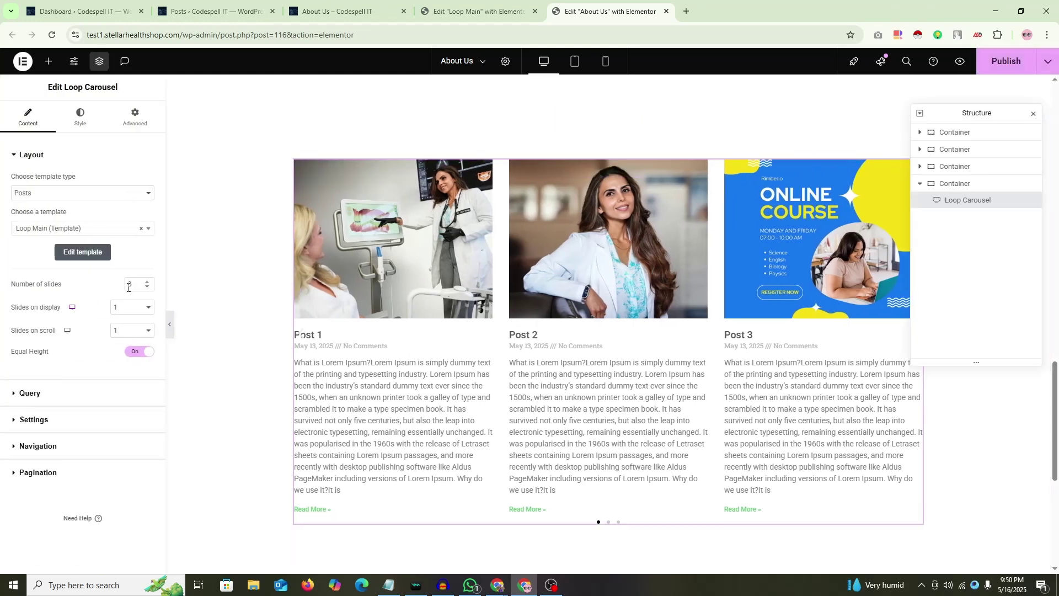
pyautogui.click(146, 286)
pyautogui.click(172, 325)
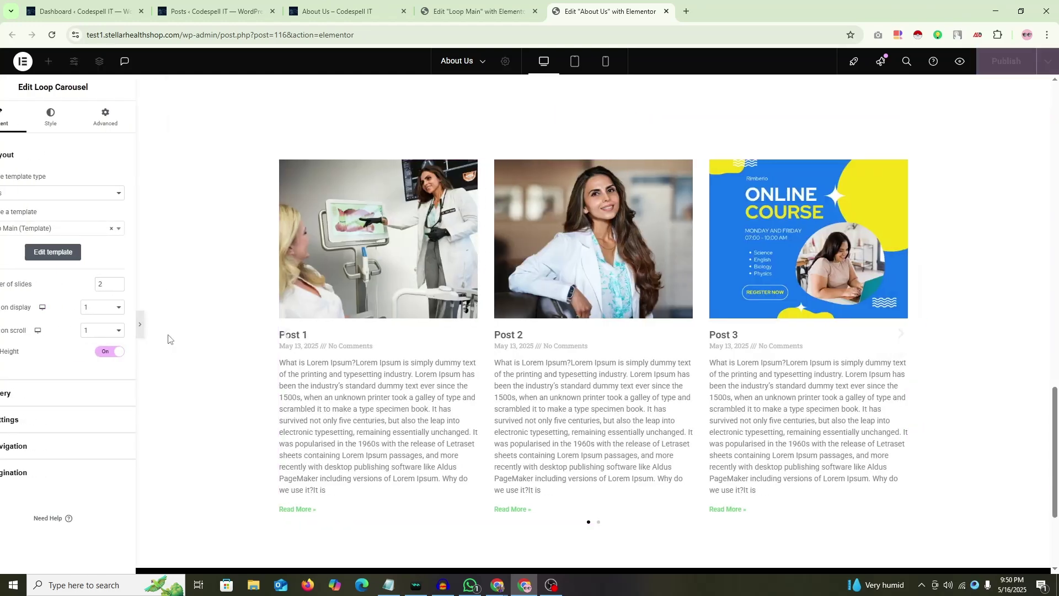
pyautogui.click(530, 523)
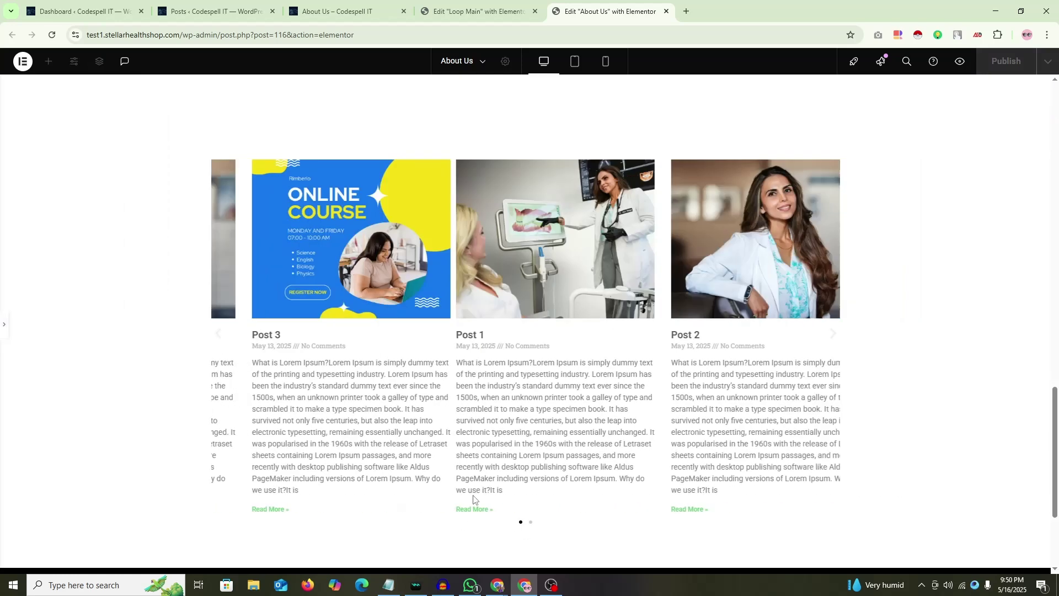
# Step: Raise Number of slides to 3, set Slides on scroll to 2, and test the carousel
pyautogui.click(4, 324)
pyautogui.click(147, 282)
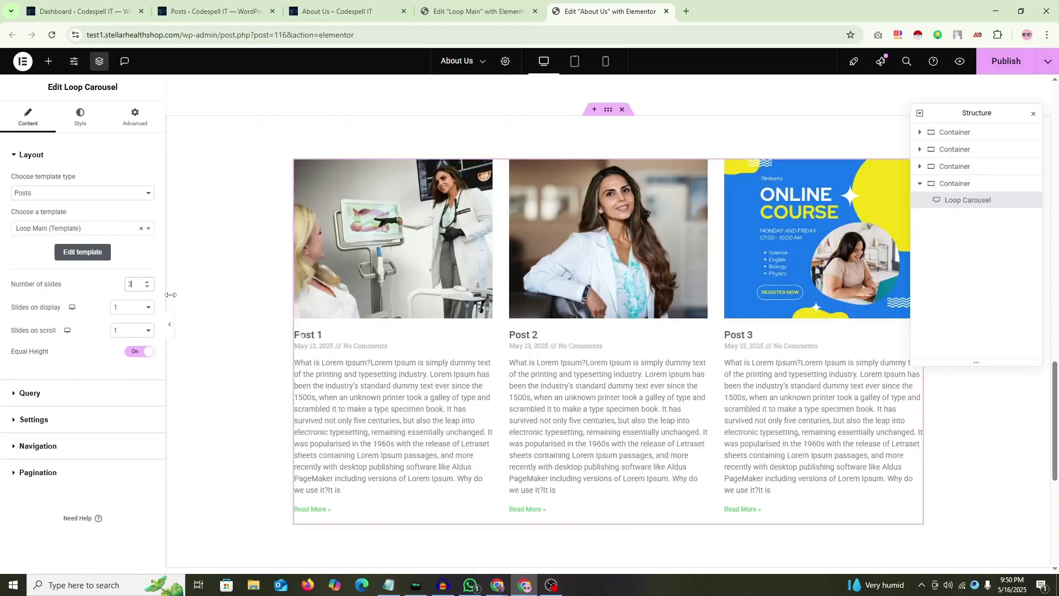
pyautogui.click(145, 337)
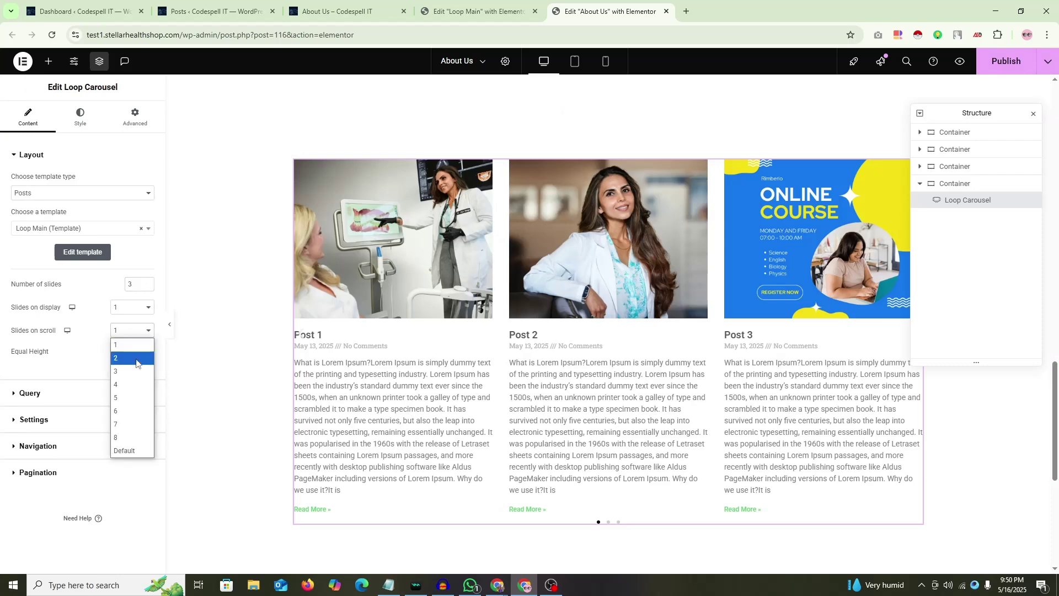
pyautogui.click(137, 364)
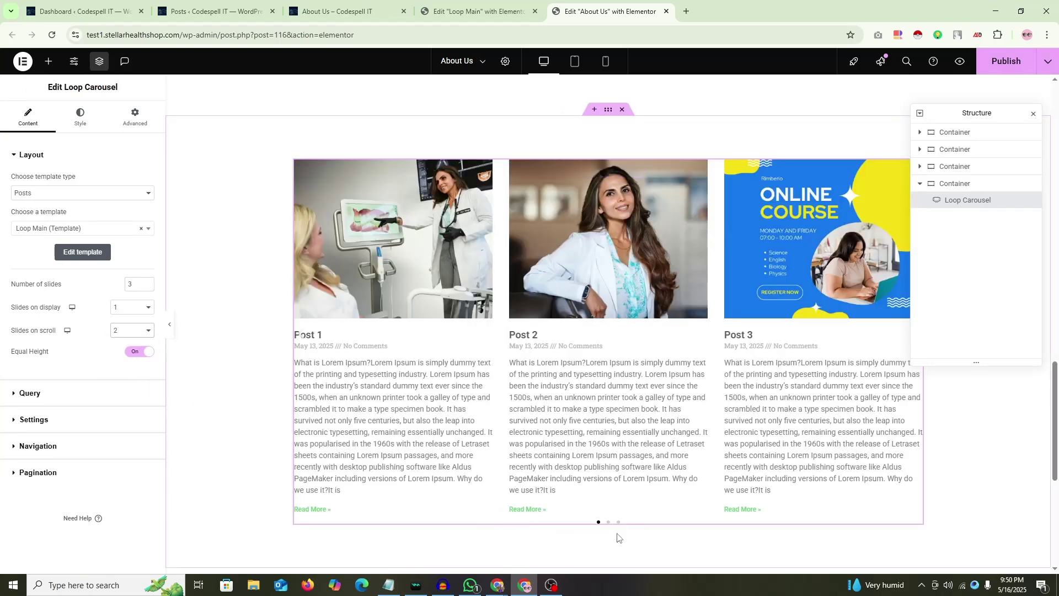
pyautogui.click(609, 523)
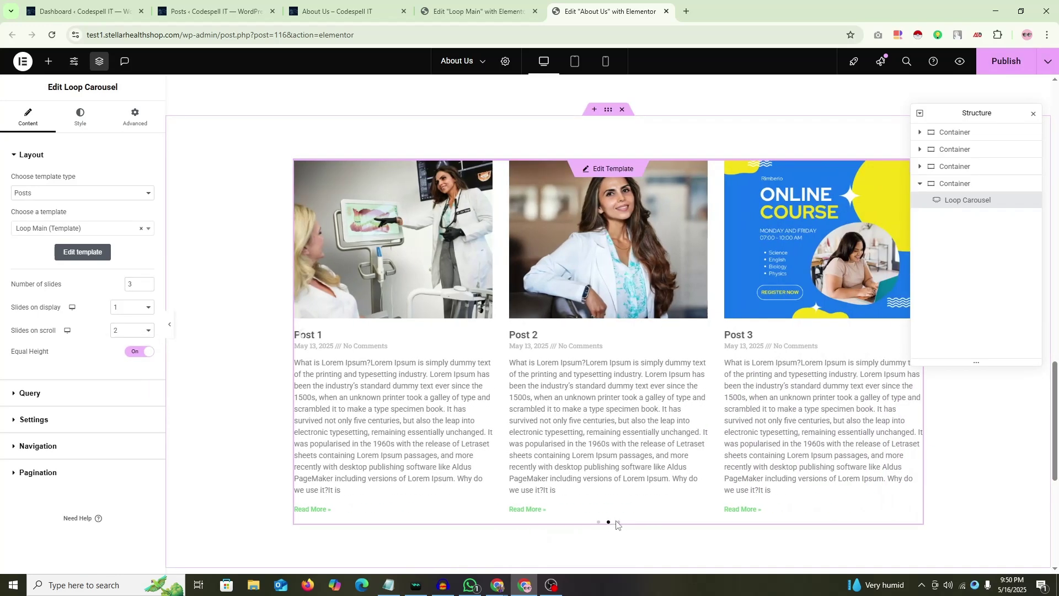
# Step: Set Slides on scroll to 3, step through the carousel pages, and keep it at 3
pyautogui.click(135, 331)
pyautogui.click(132, 376)
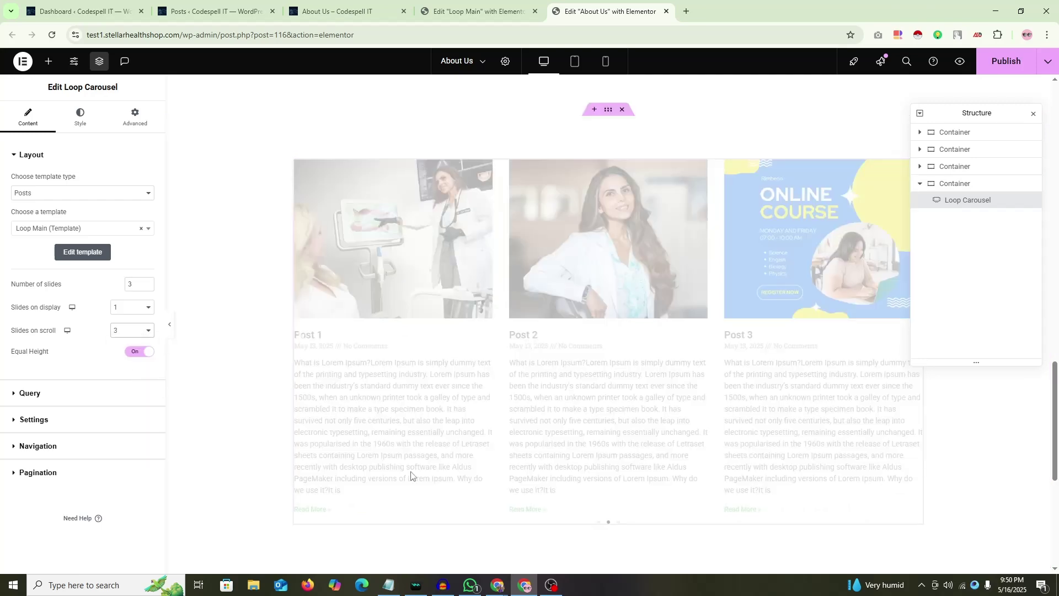
pyautogui.click(608, 523)
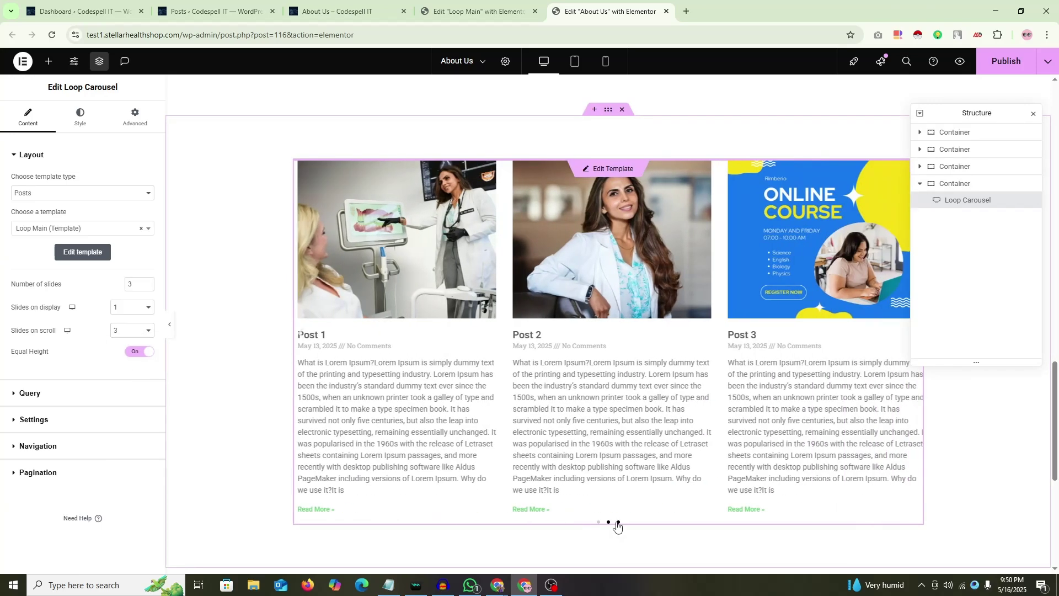
pyautogui.click(618, 523)
pyautogui.click(599, 523)
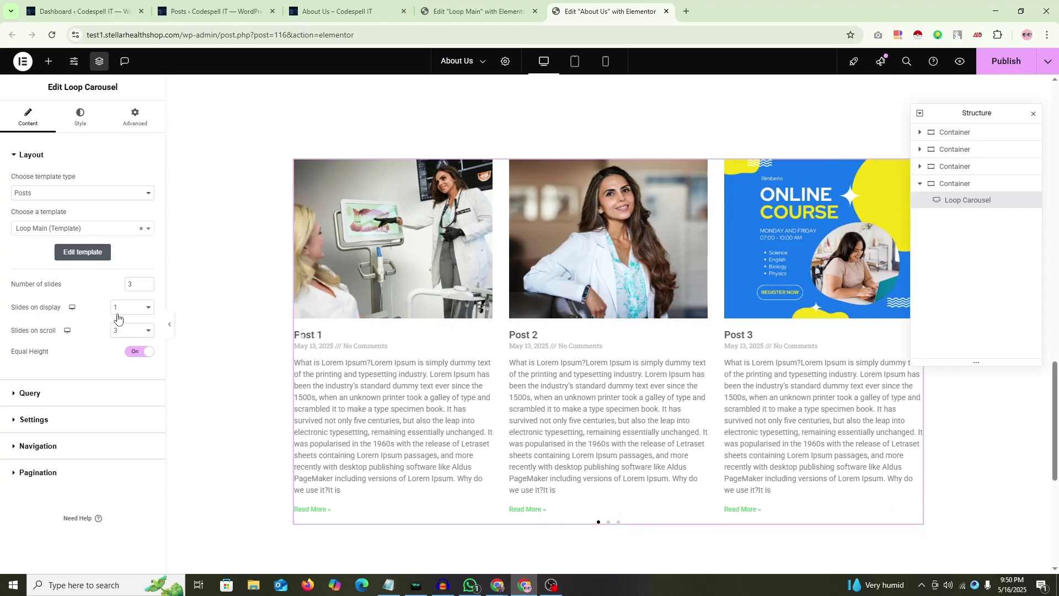
pyautogui.click(136, 331)
pyautogui.click(132, 373)
pyautogui.scroll(-2, 601, 260)
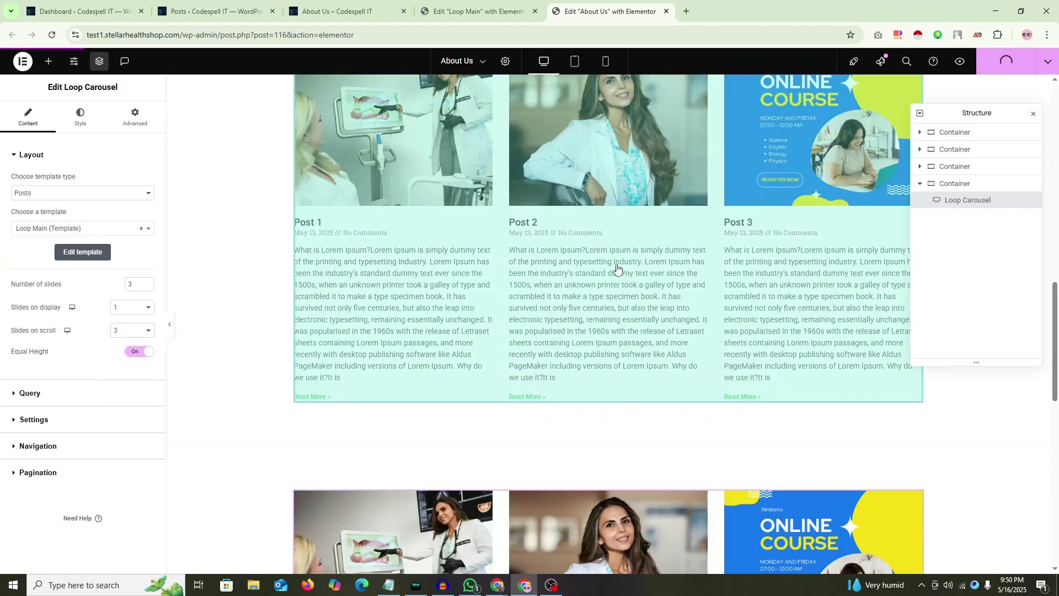
# Step: Check the Loop Main editor, return to About Us, and view the live About Us page
pyautogui.click(479, 11)
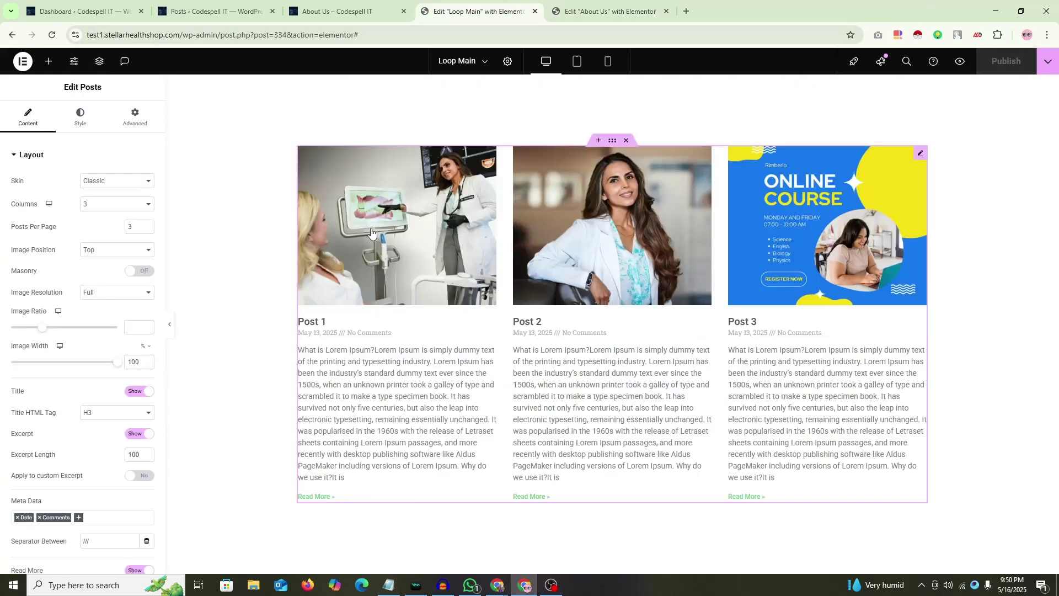
pyautogui.click(613, 11)
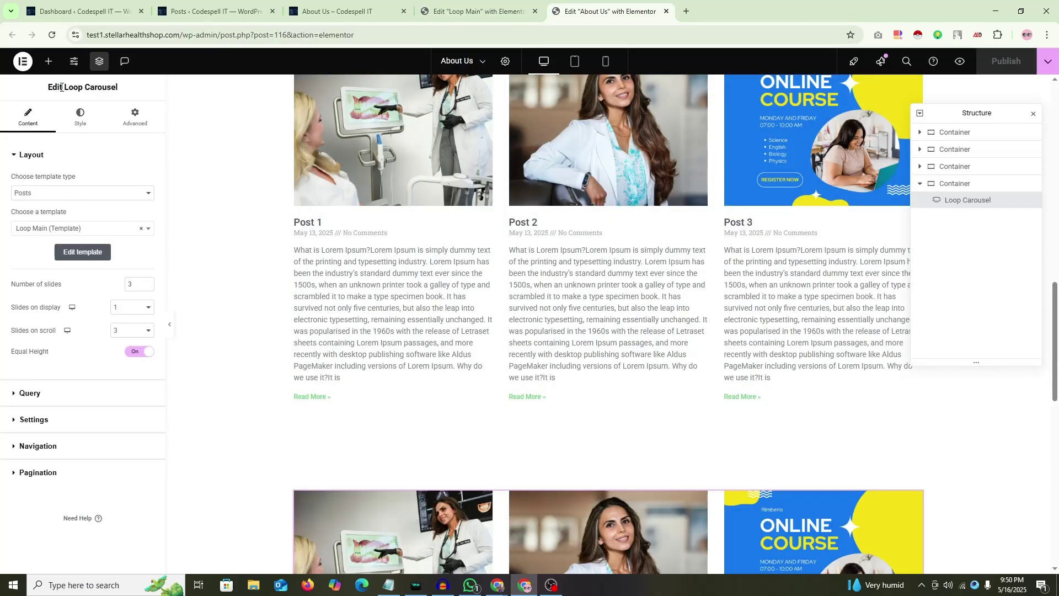
pyautogui.scroll(-5, 607, 221)
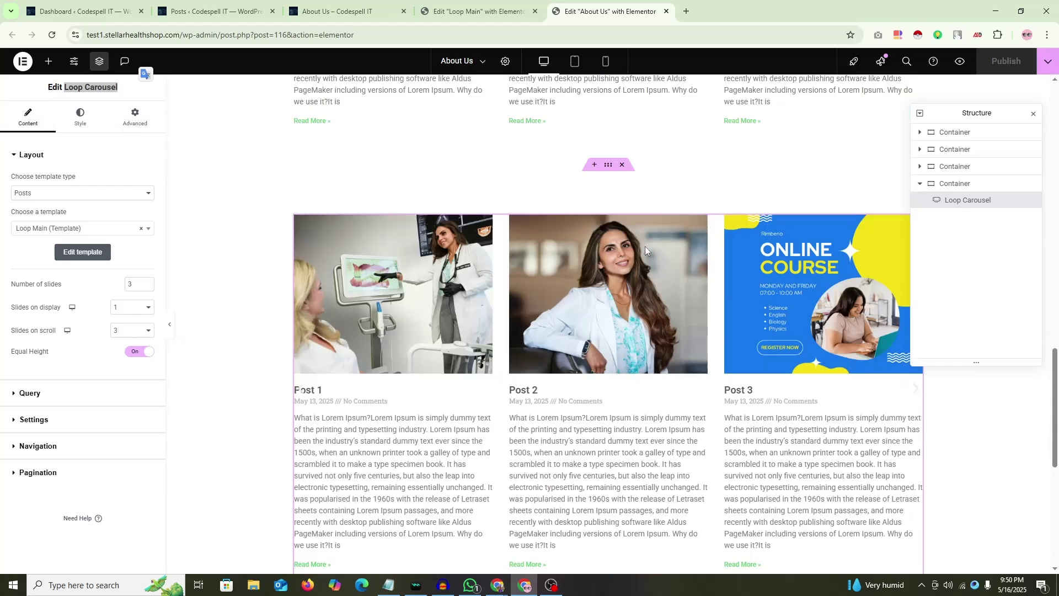
pyautogui.click(342, 12)
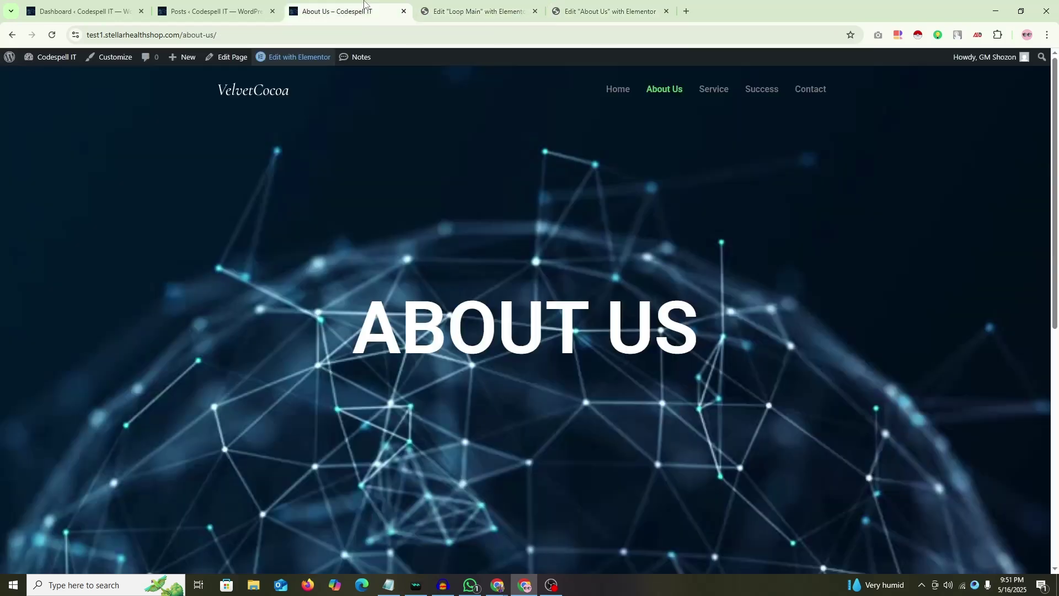
# Step: From the WordPress dashboard's Theme Builder, add a new Loop Item template
pyautogui.click(216, 11)
pyautogui.click(114, 4)
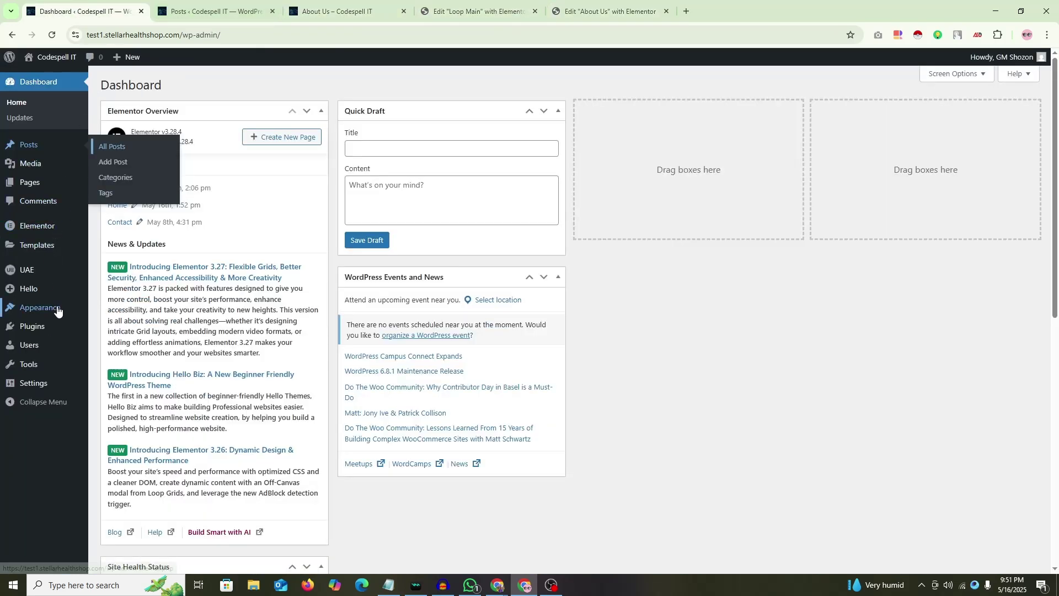
pyautogui.moveTo(12, 248)
pyautogui.click(123, 278)
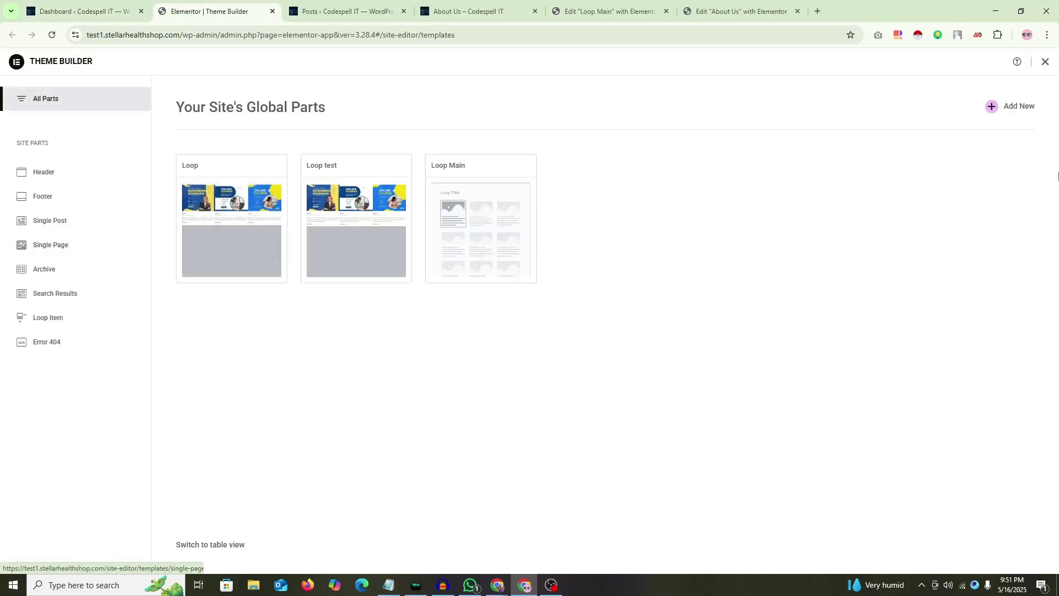
pyautogui.click(991, 109)
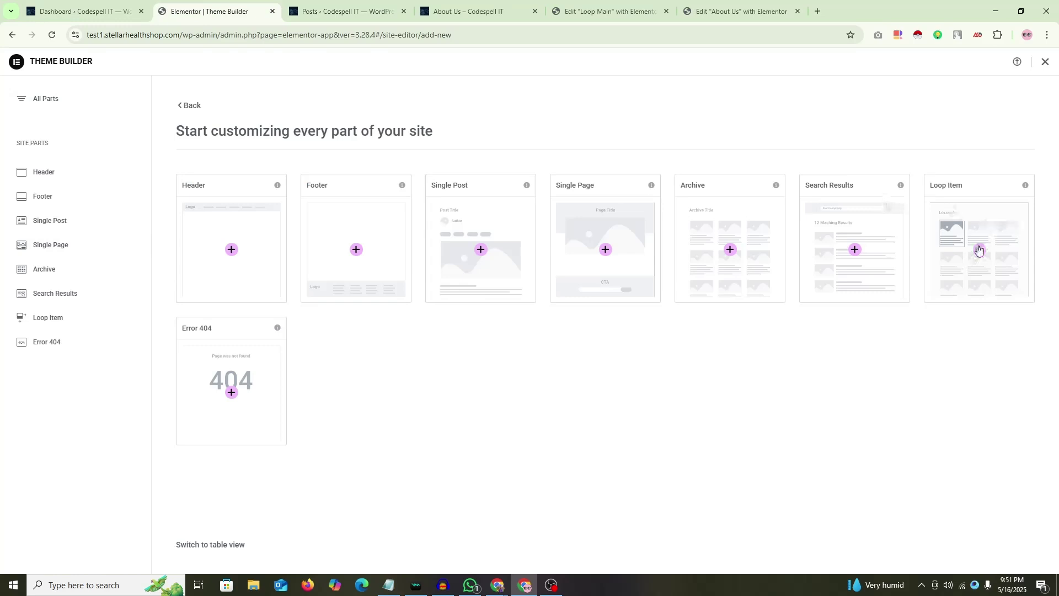
pyautogui.click(979, 249)
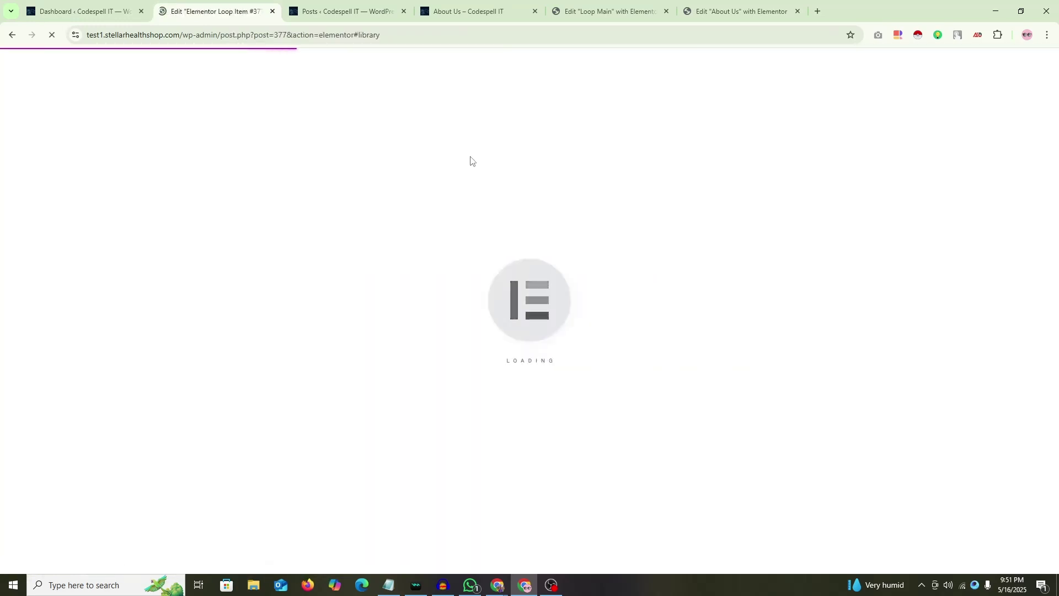
# Step: Copy the Loop Carousel widget from the About Us editor and go to the new loop item editor
pyautogui.click(724, 10)
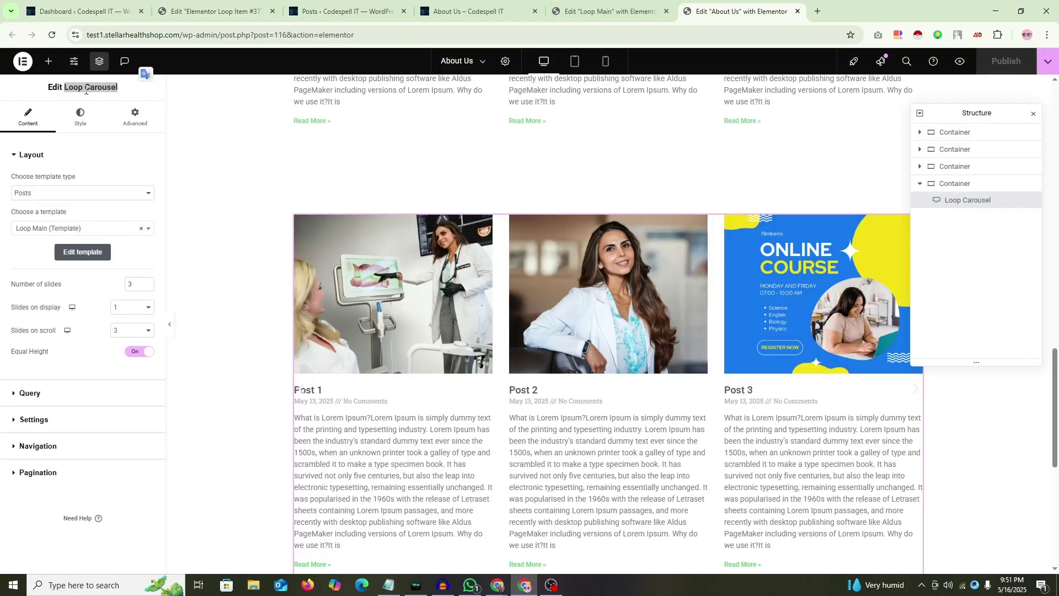
pyautogui.rightClick(112, 88)
pyautogui.click(130, 101)
pyautogui.click(242, 11)
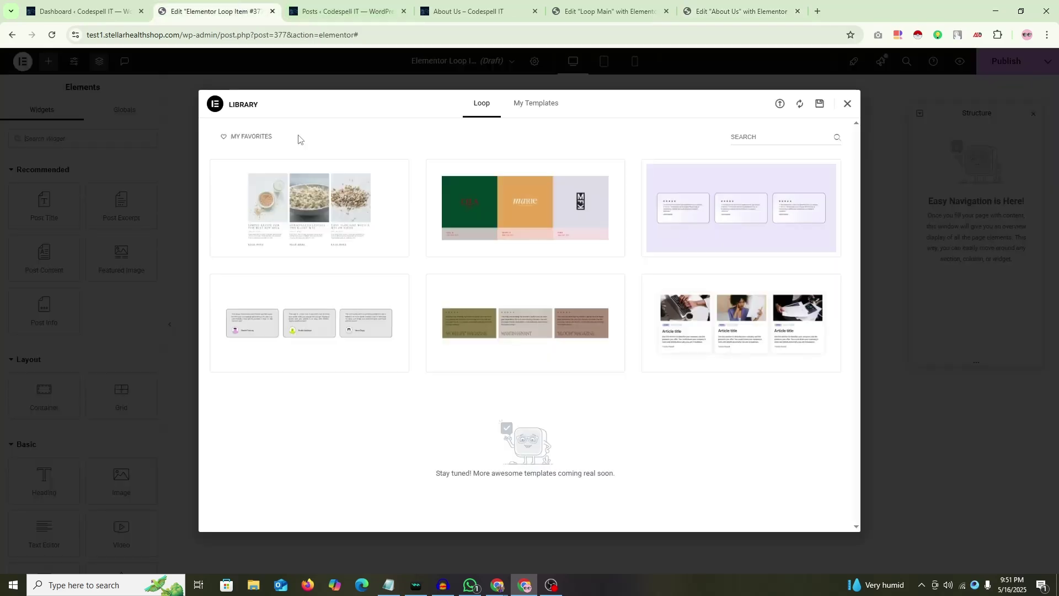
# Step: Close the template library, name the loop item Loop Carousel, and add a single-column container
pyautogui.click(848, 106)
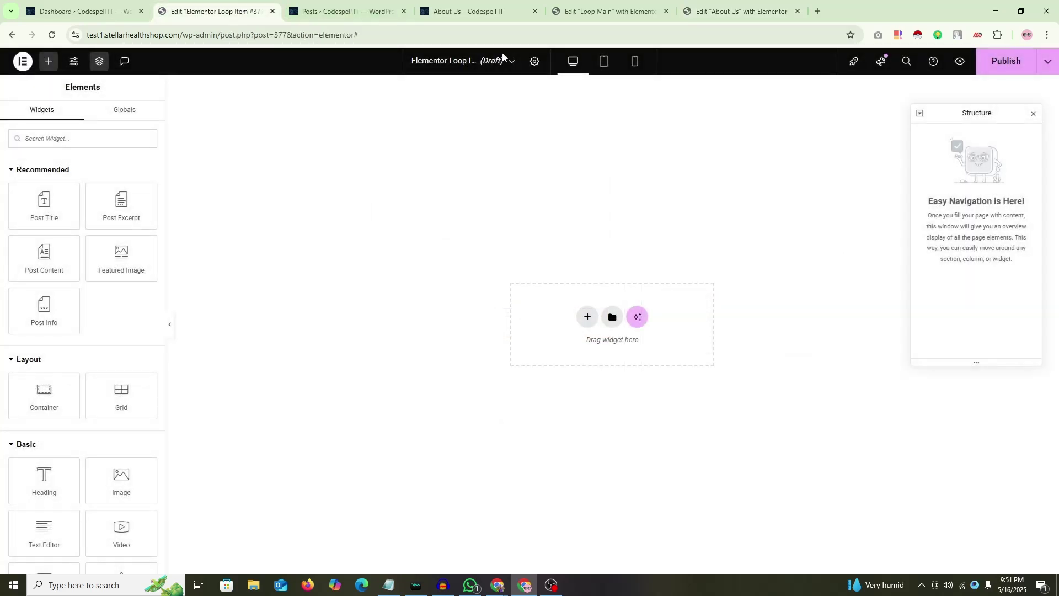
pyautogui.hotkey('ctrl', 'v')
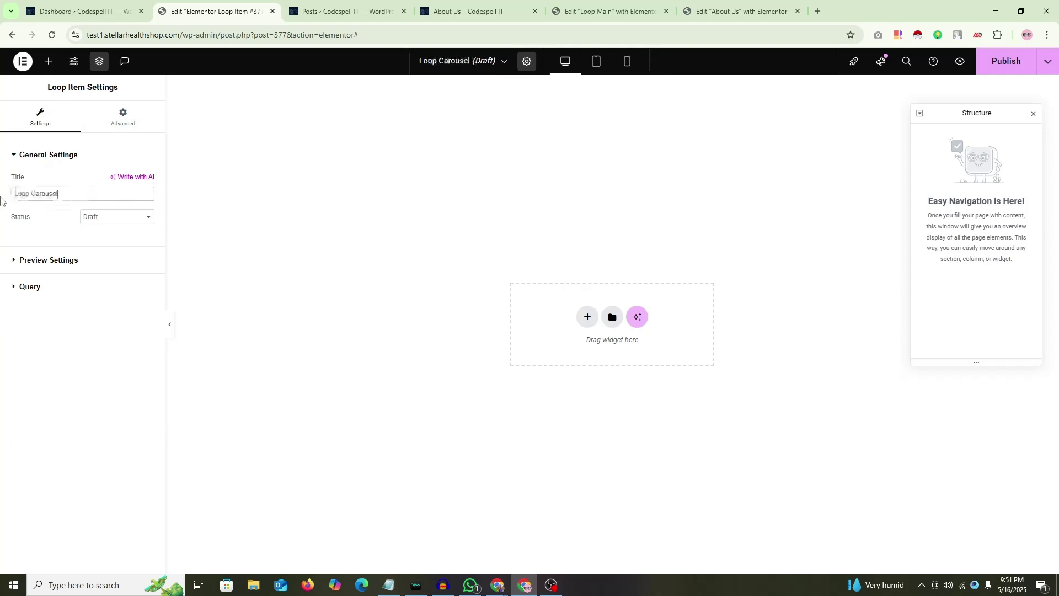
pyautogui.click(45, 261)
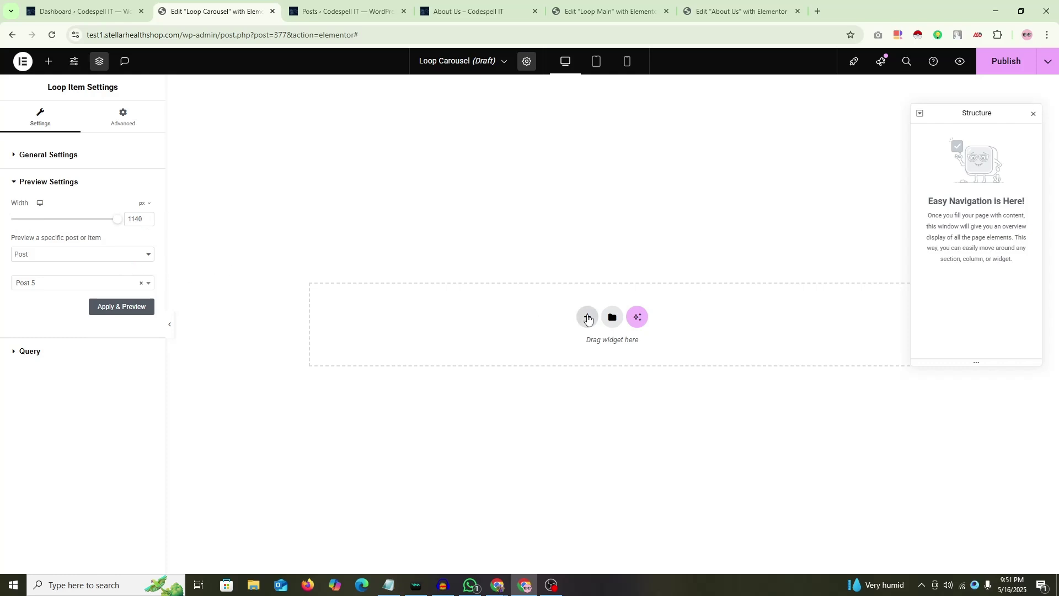
pyautogui.click(587, 318)
pyautogui.click(456, 317)
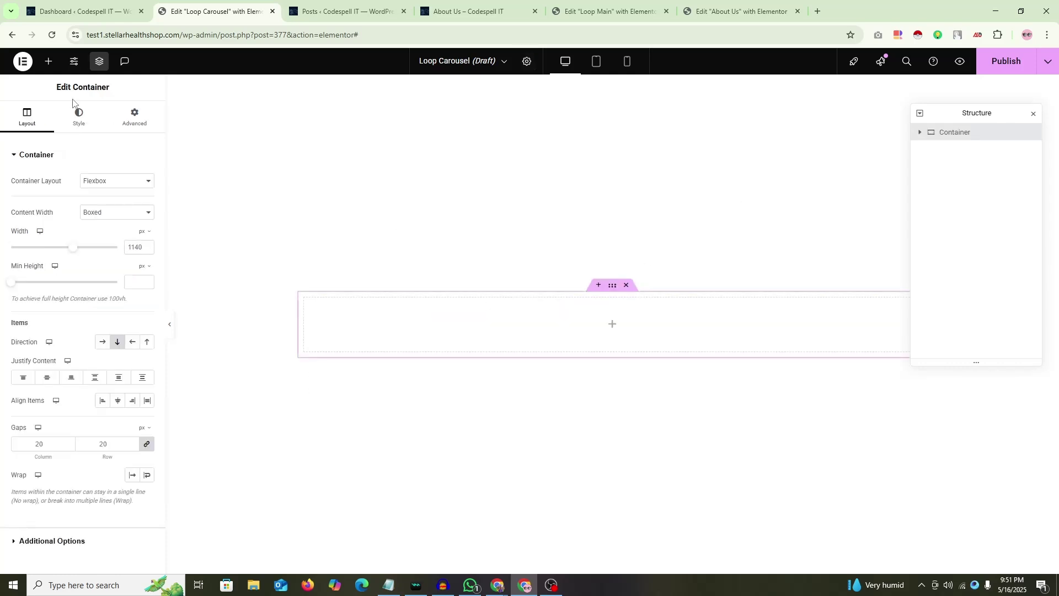
pyautogui.click(134, 116)
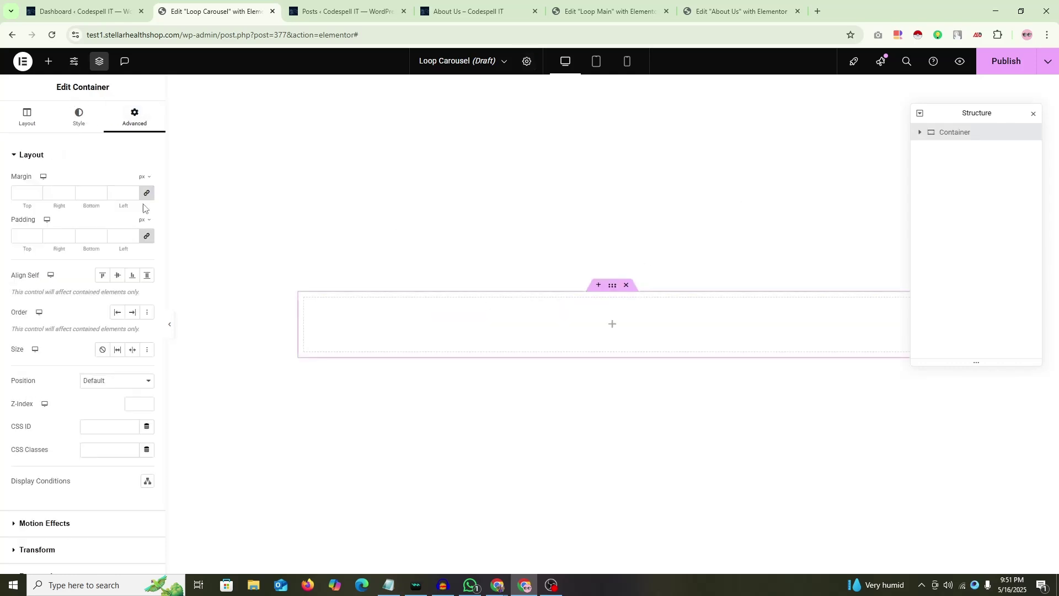
# Step: Place a Posts widget in the container with 1 column, 1 post per page, and Full image resolution
pyautogui.click(614, 327)
pyautogui.click(54, 137)
pyautogui.write('post')
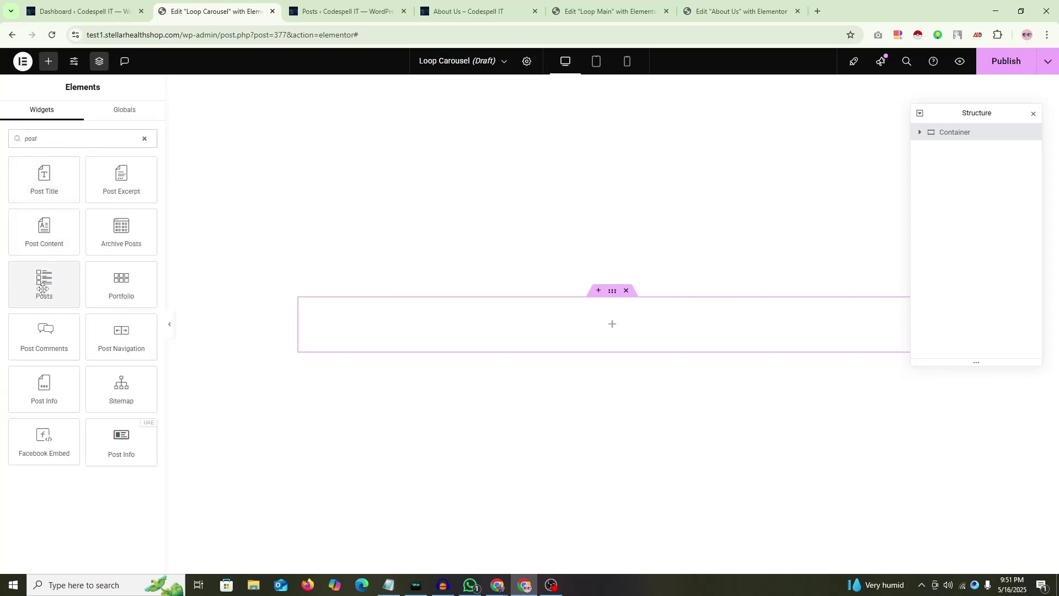
pyautogui.moveTo(43, 288); pyautogui.dragTo(607, 325)
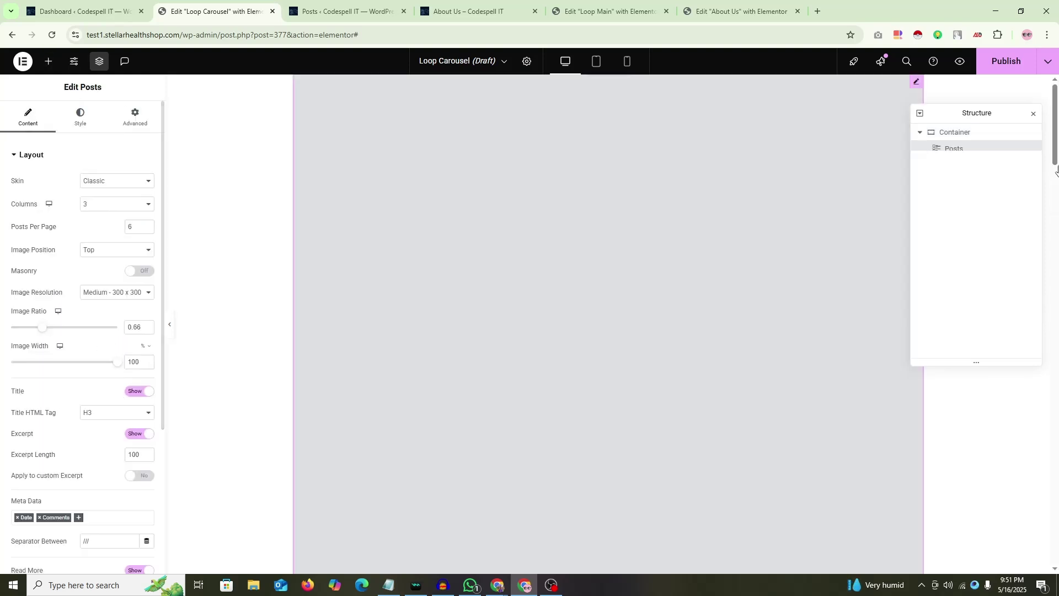
pyautogui.click(114, 208)
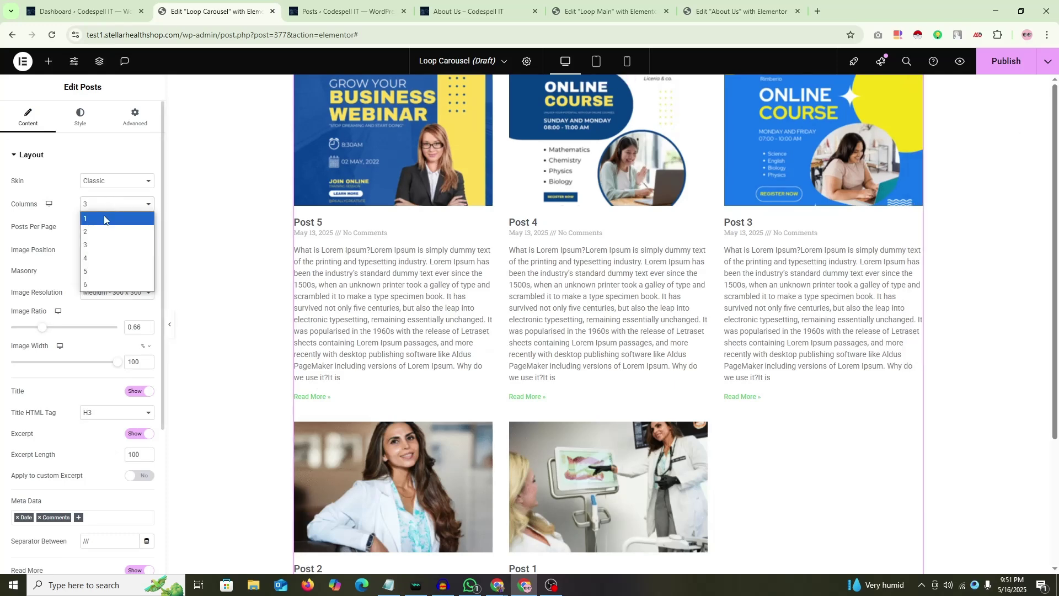
pyautogui.click(111, 218)
pyautogui.press('Tab')
pyautogui.write('1')
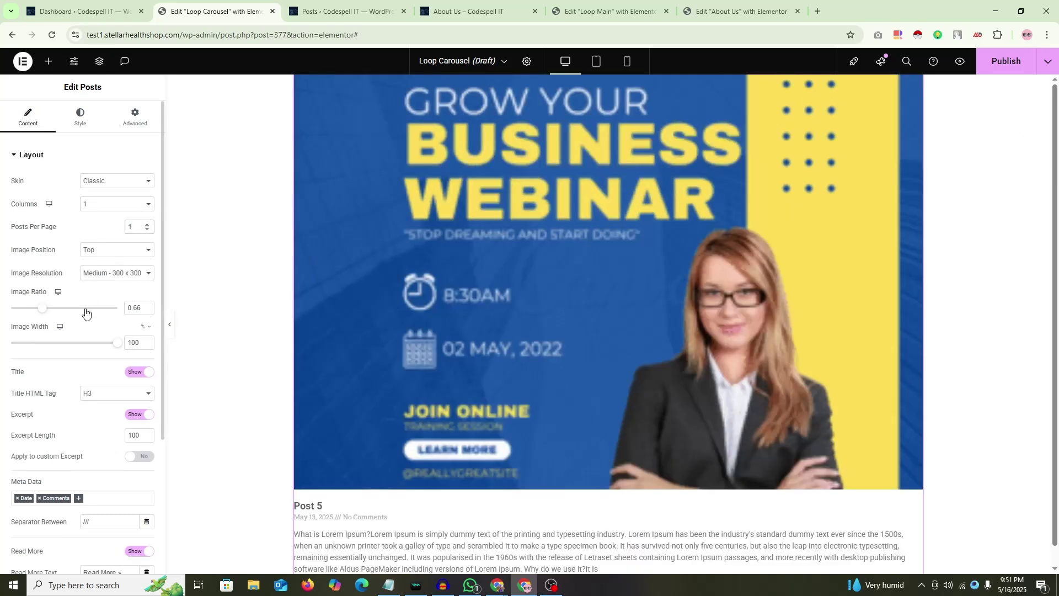
pyautogui.click(116, 273)
pyautogui.click(97, 367)
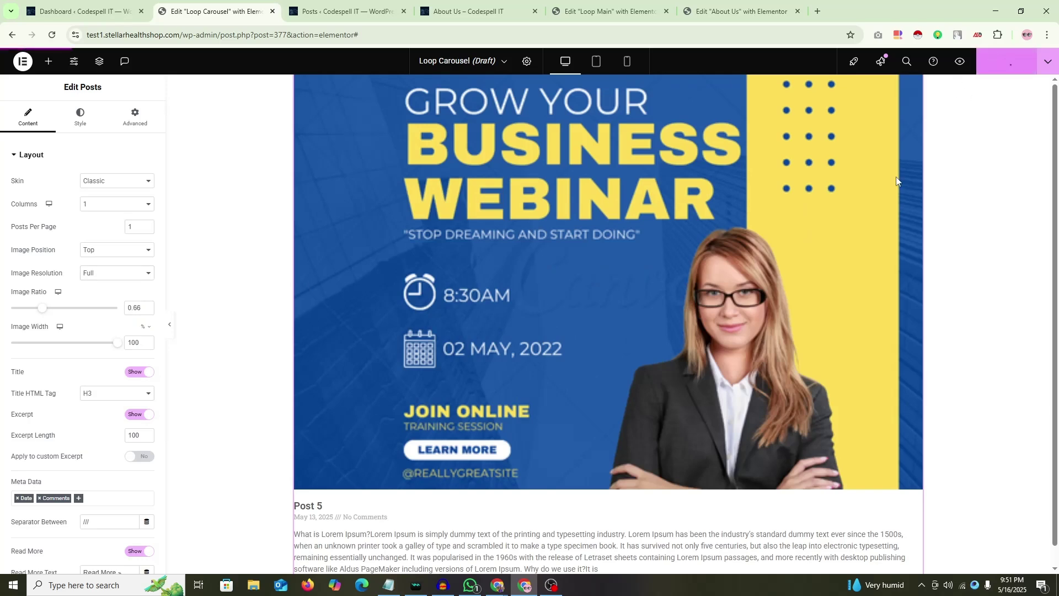
# Step: Reload the About Us editor and select its Loop Carousel widget through the Navigator
pyautogui.click(611, 14)
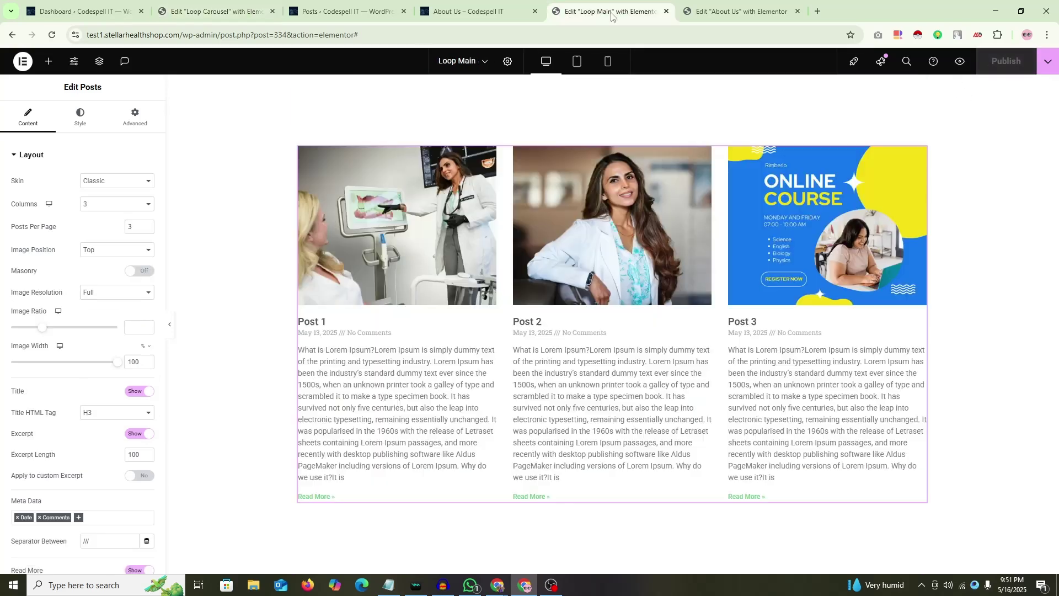
pyautogui.click(739, 12)
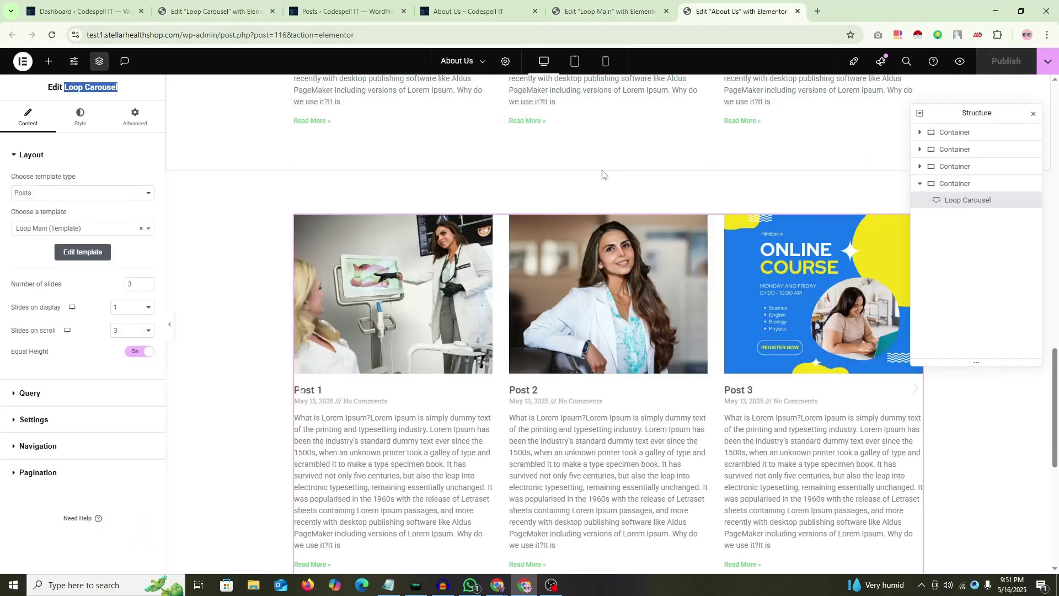
pyautogui.click(51, 34)
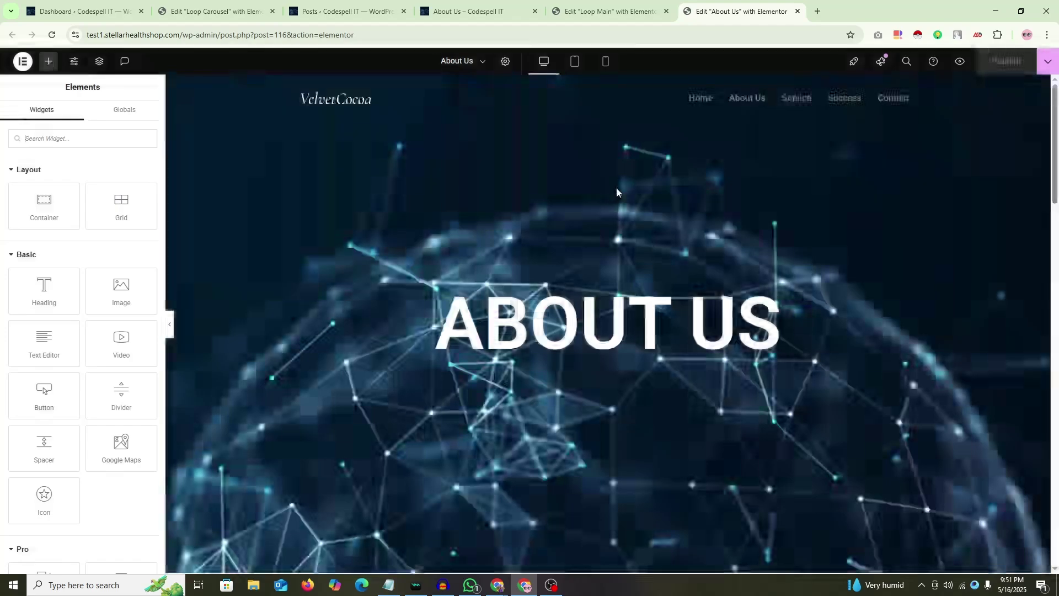
pyautogui.scroll(-6, 613, 212)
pyautogui.scroll(-15, 637, 234)
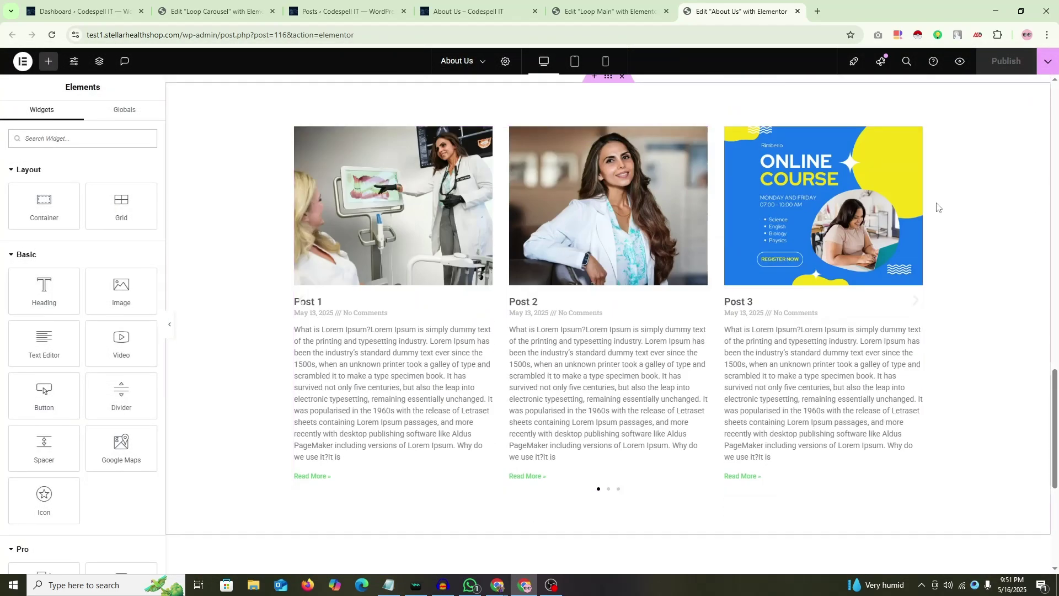
pyautogui.rightClick(936, 207)
pyautogui.click(950, 468)
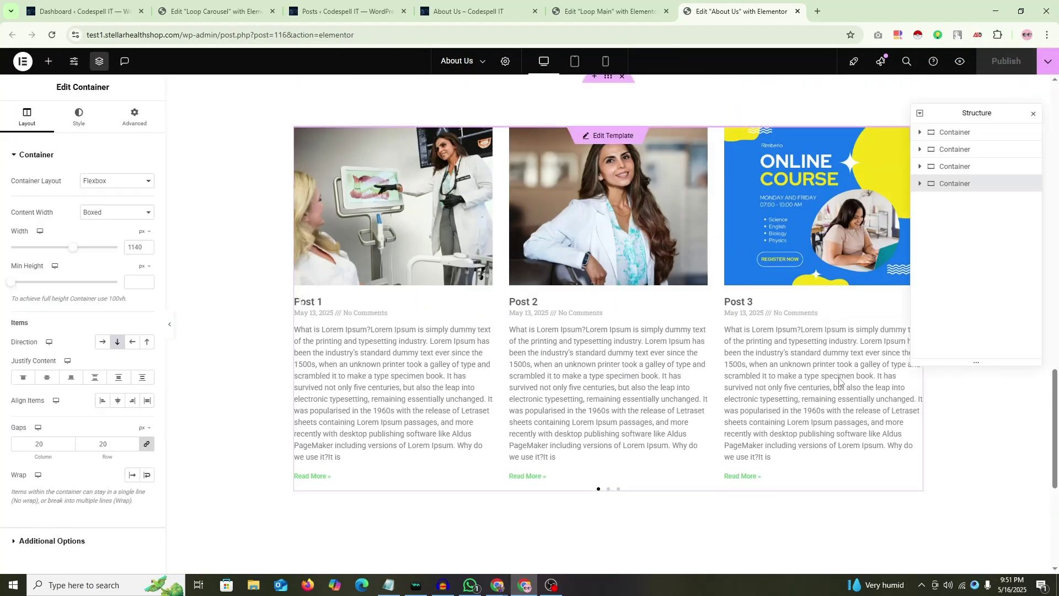
pyautogui.click(967, 201)
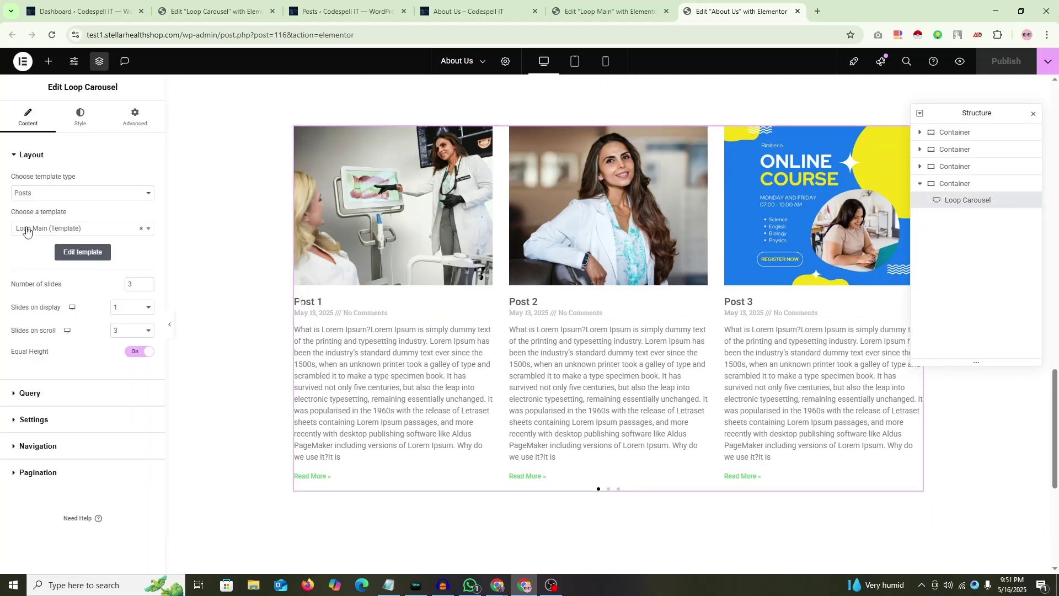
# Step: Swap the carousel's template from Loop Main to Loop Carousel, showing 3 slides and scrolling 1
pyautogui.click(100, 231)
pyautogui.click(140, 229)
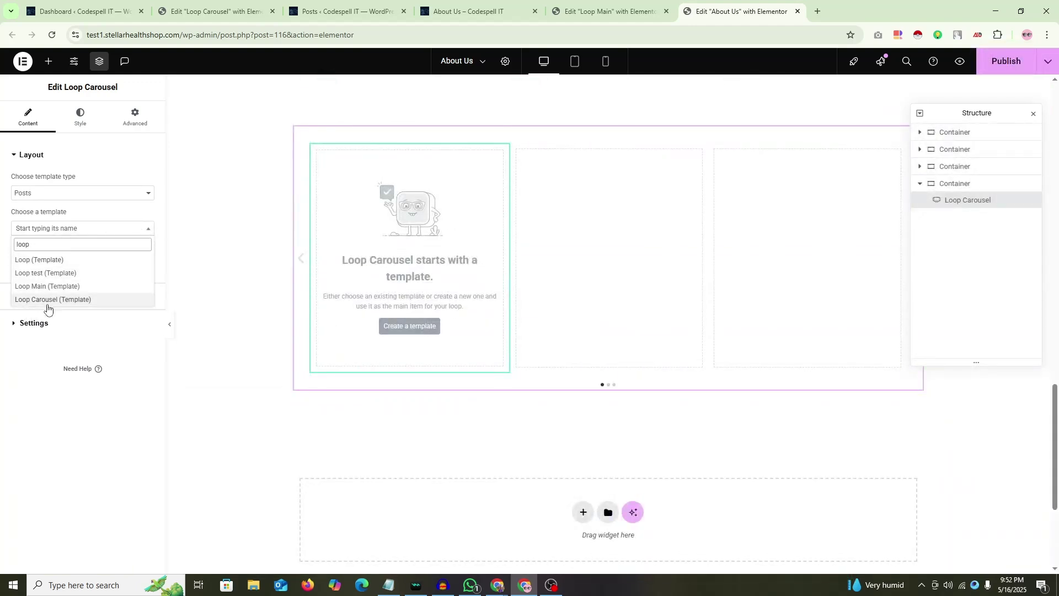
pyautogui.click(47, 301)
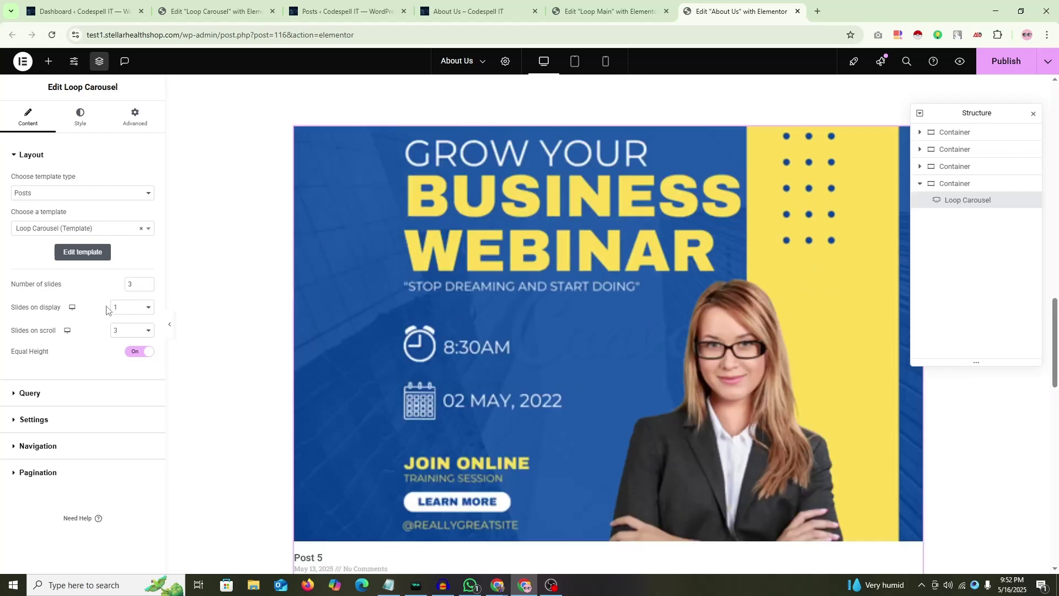
pyautogui.click(136, 309)
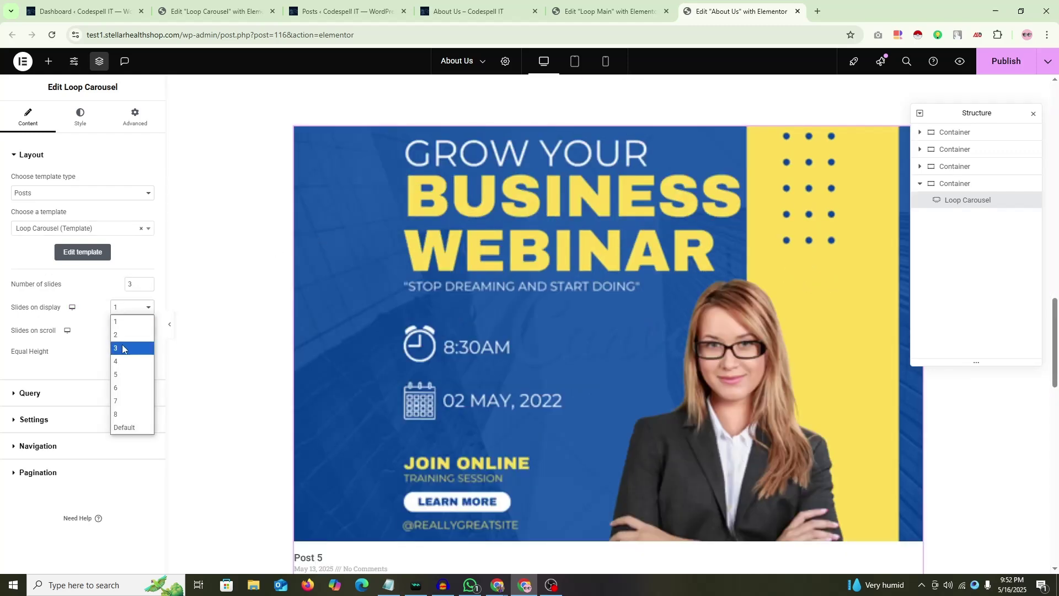
pyautogui.click(132, 348)
pyautogui.click(132, 331)
pyautogui.click(133, 344)
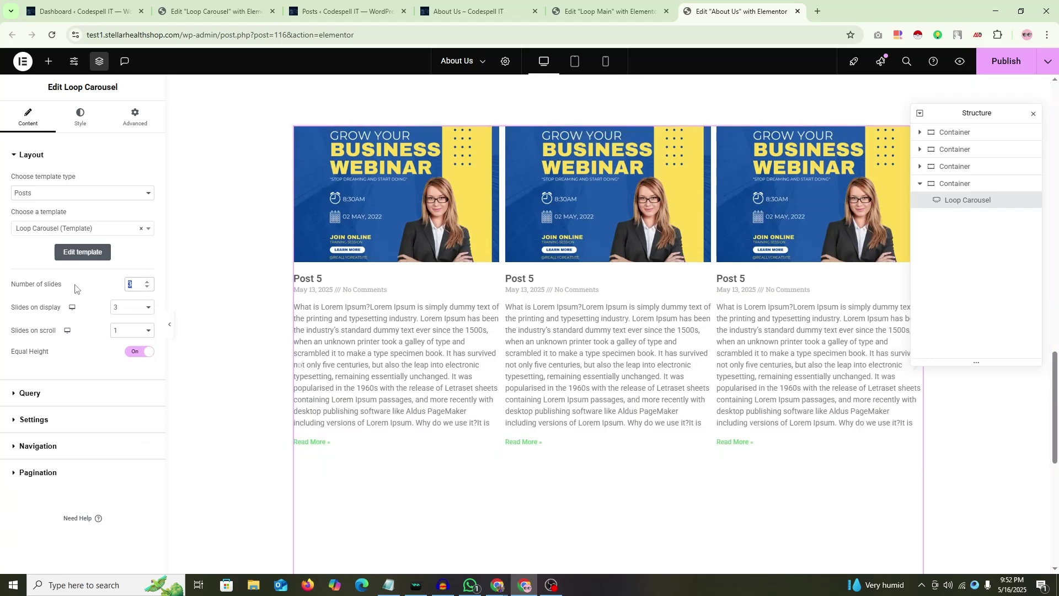
# Step: Set Number of slides to 3 and return Slides on display to 3 after trying another value
pyautogui.write('1')
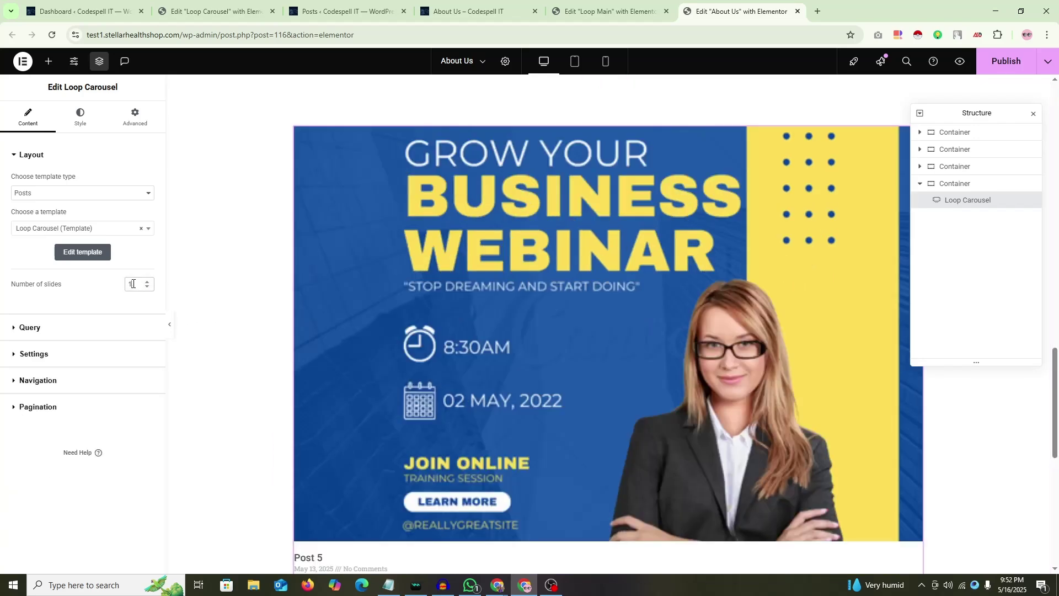
pyautogui.press('BackSpace')
pyautogui.write('3')
pyautogui.click(127, 310)
pyautogui.click(124, 323)
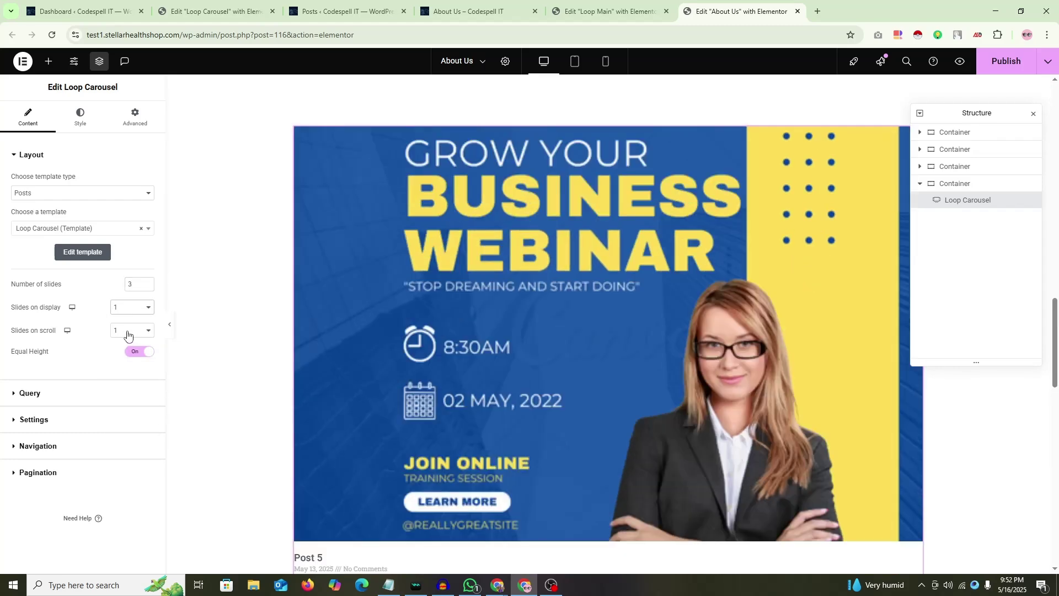
pyautogui.click(132, 310)
pyautogui.click(141, 351)
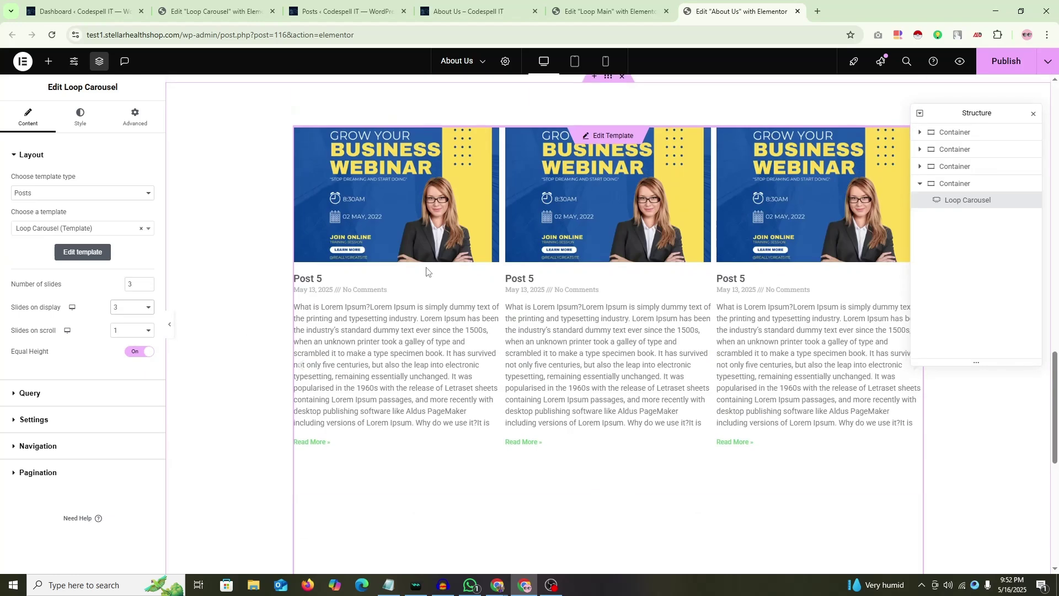
pyautogui.click(610, 11)
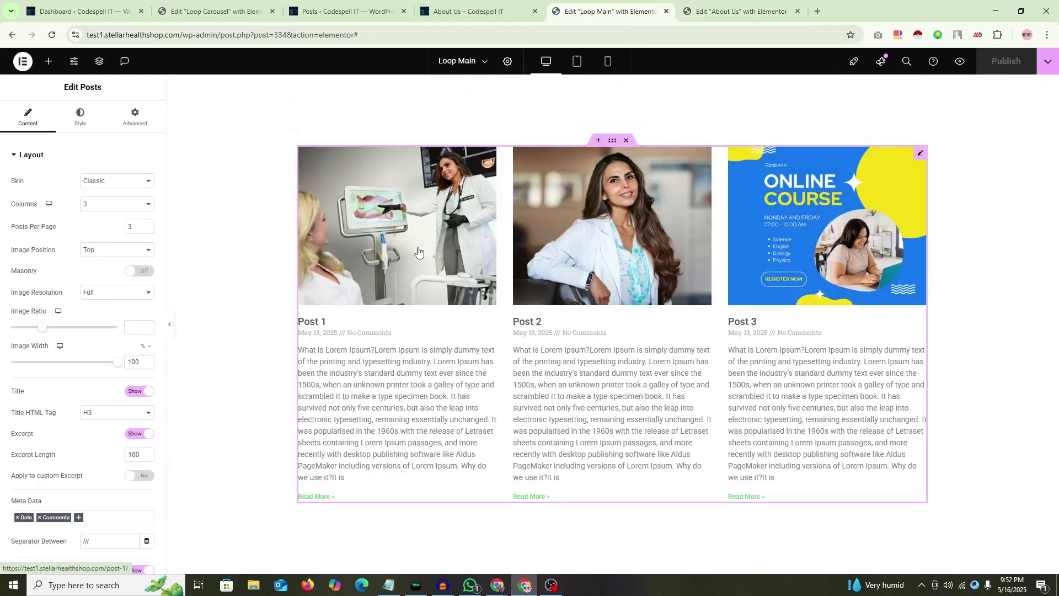
# Step: Close the Loop Main editor and clear the Loop Carousel posts' Image Ratio value
pyautogui.click(667, 15)
pyautogui.click(216, 11)
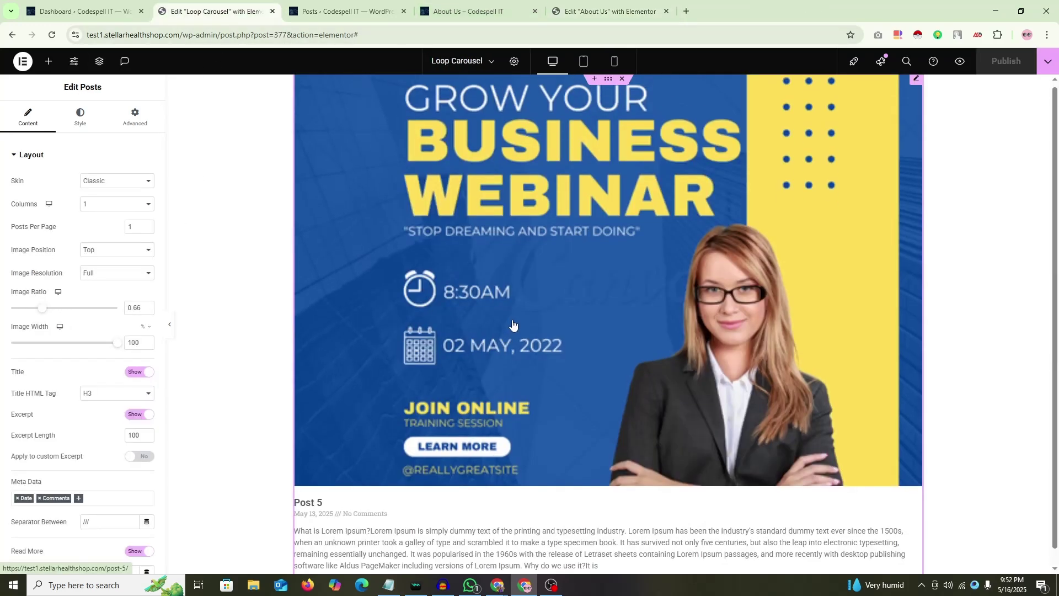
pyautogui.doubleClick(135, 307)
pyautogui.press('BackSpace')
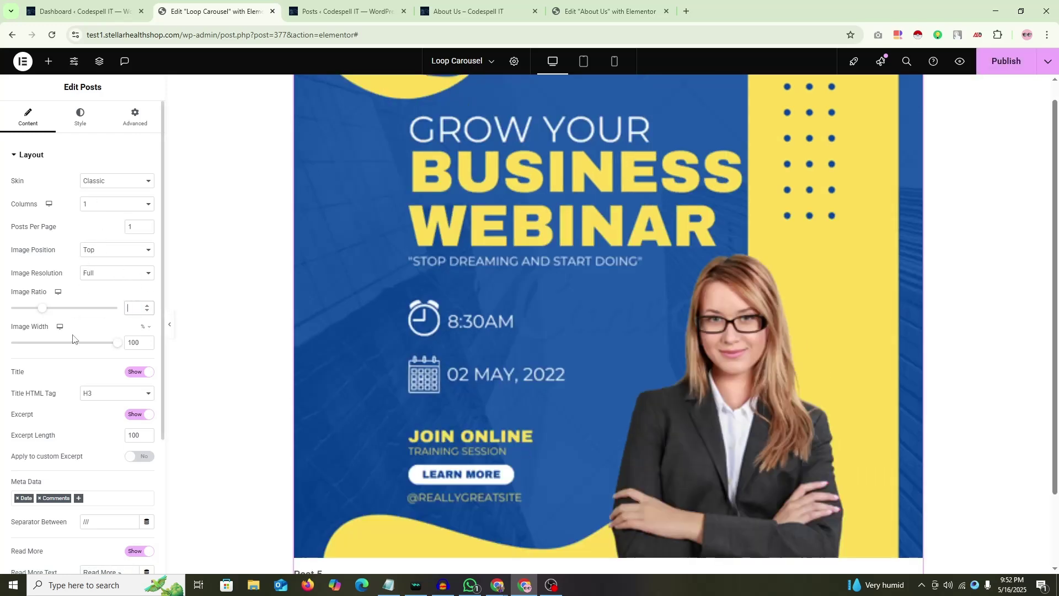
pyautogui.scroll(-3, 47, 344)
pyautogui.scroll(3, 56, 346)
# Step: Keep Columns at 1 and Posts Per Page at 1, then publish the Loop Carousel template
pyautogui.click(80, 115)
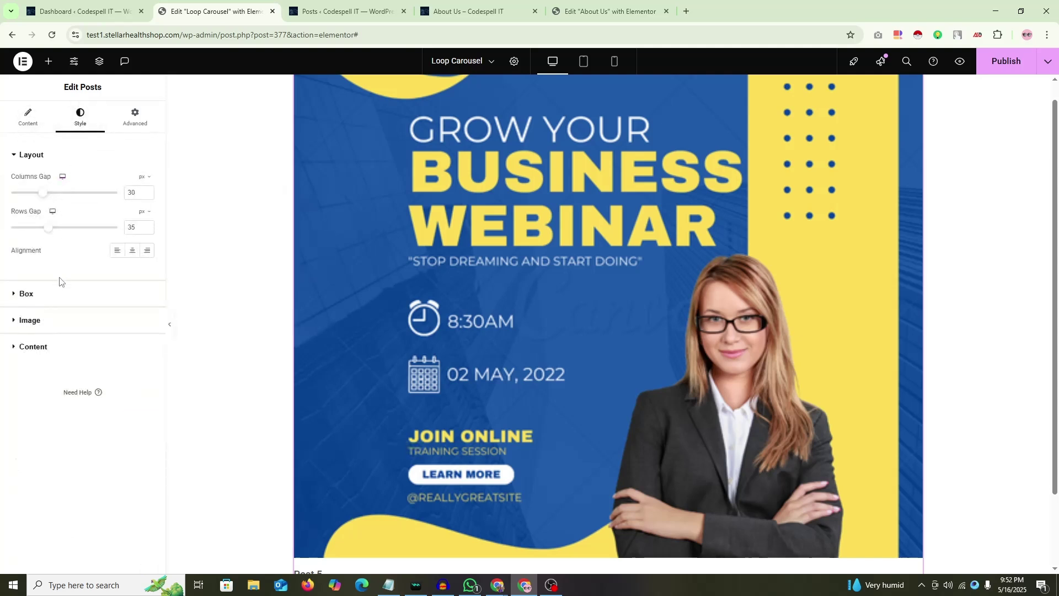
pyautogui.click(135, 115)
pyautogui.click(27, 117)
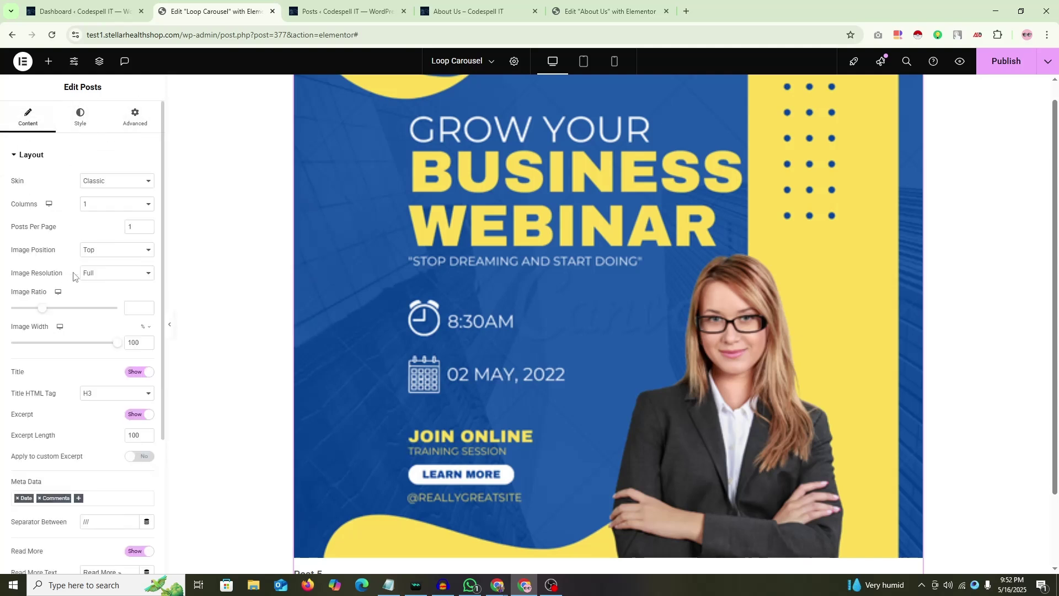
pyautogui.click(105, 205)
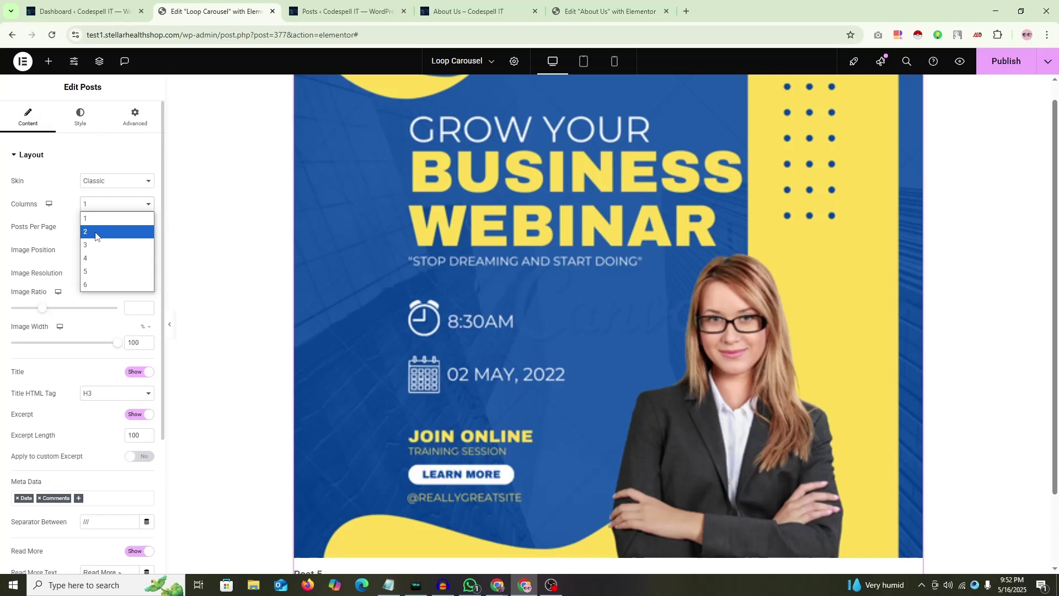
pyautogui.click(95, 220)
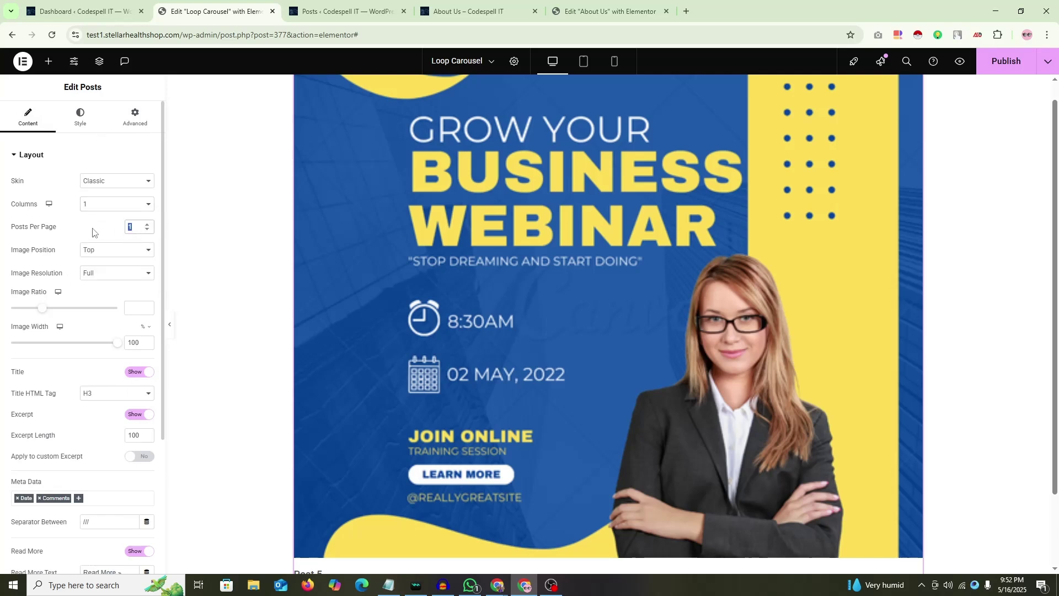
pyautogui.write('3')
pyautogui.scroll(-15, 497, 314)
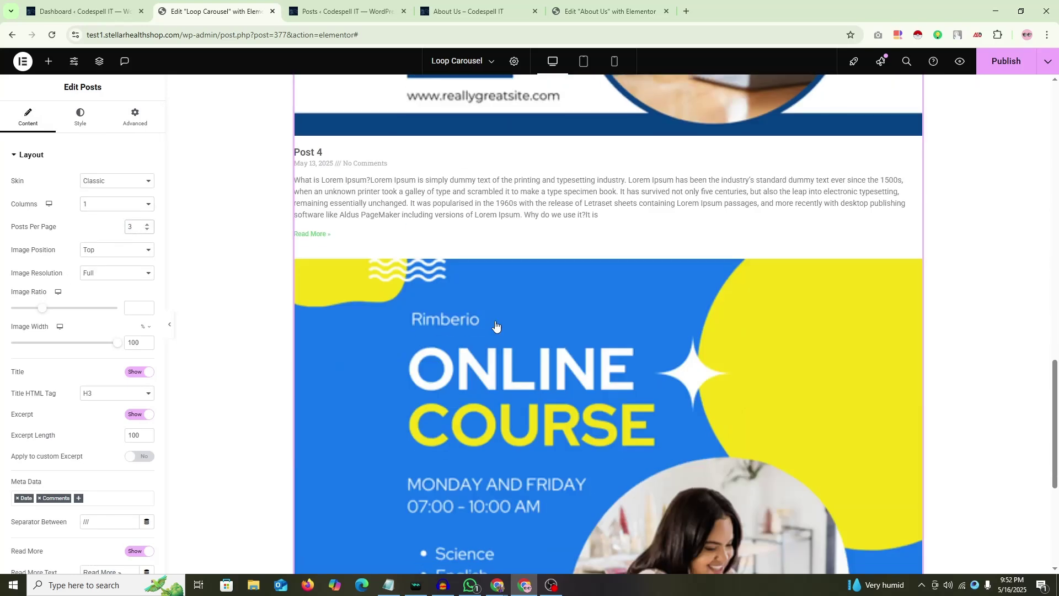
pyautogui.press('BackSpace')
pyautogui.write('1')
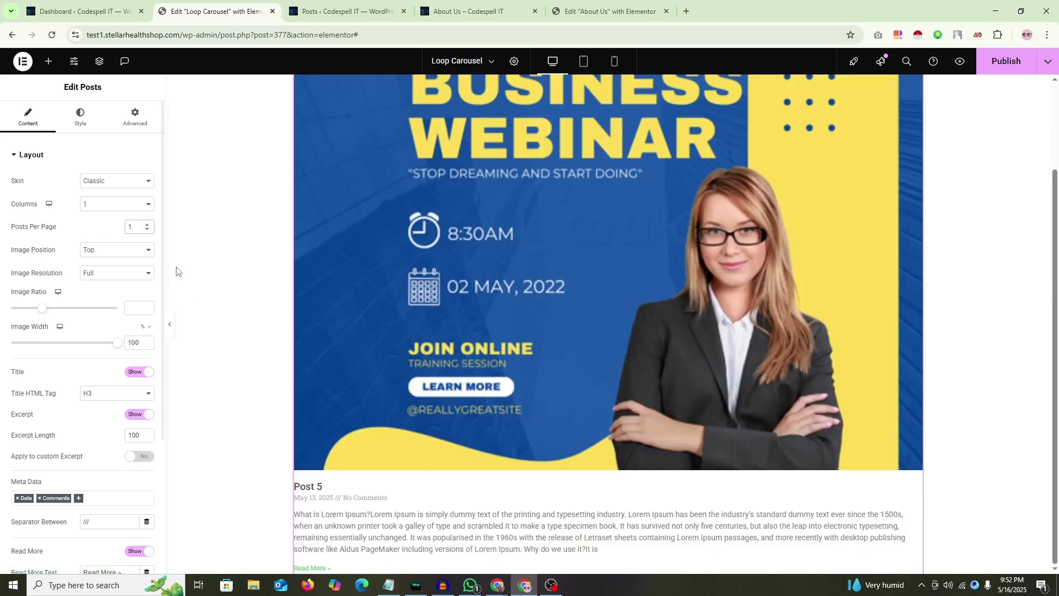
pyautogui.click(1005, 60)
# Step: Reload the About Us page editor to refresh the carousel, dismissing the reload warning
pyautogui.click(489, 9)
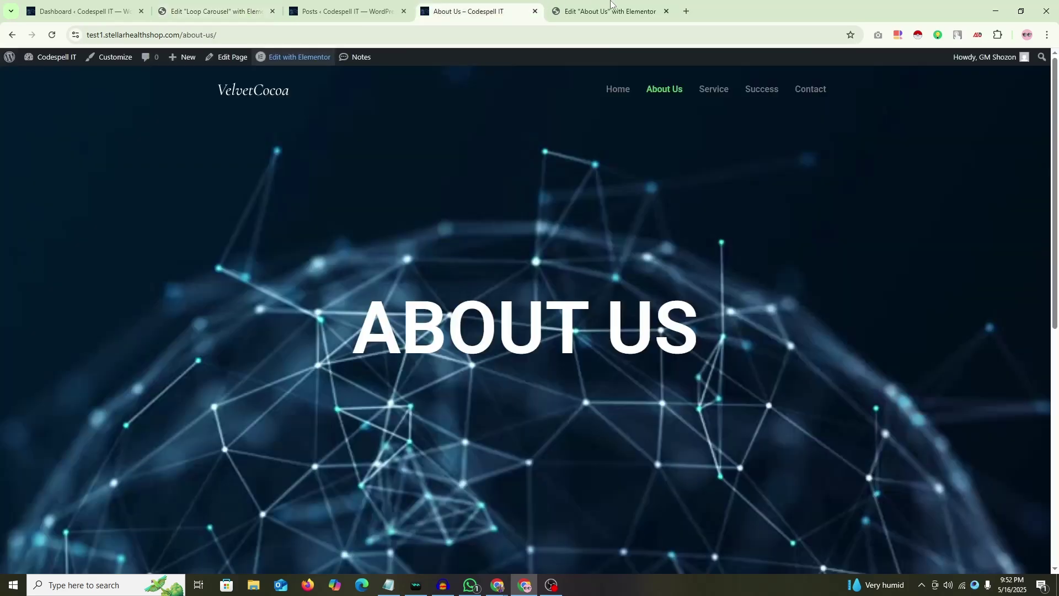
pyautogui.click(611, 8)
pyautogui.click(52, 35)
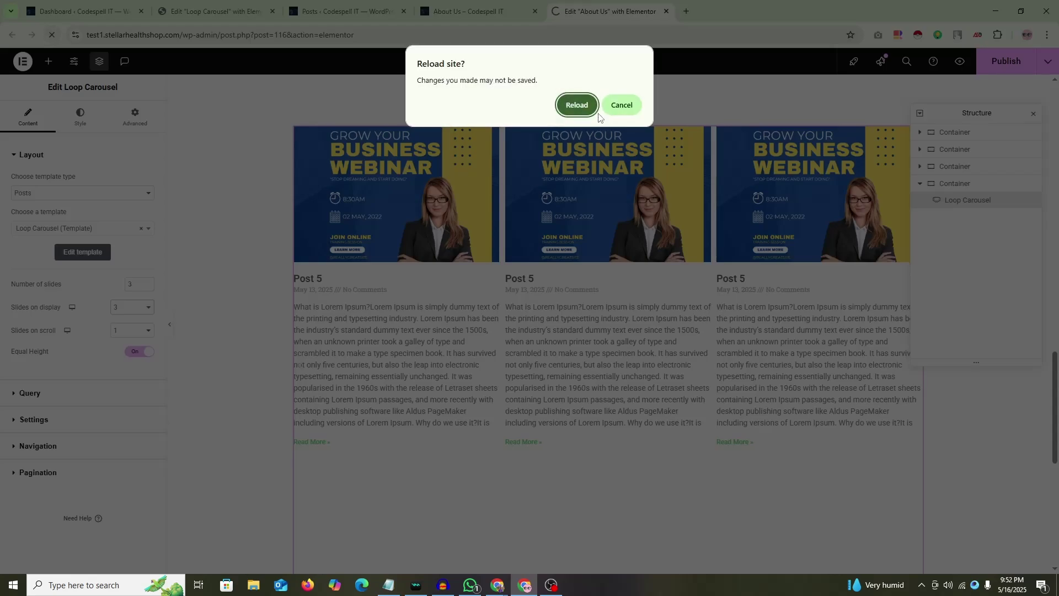
pyautogui.click(611, 108)
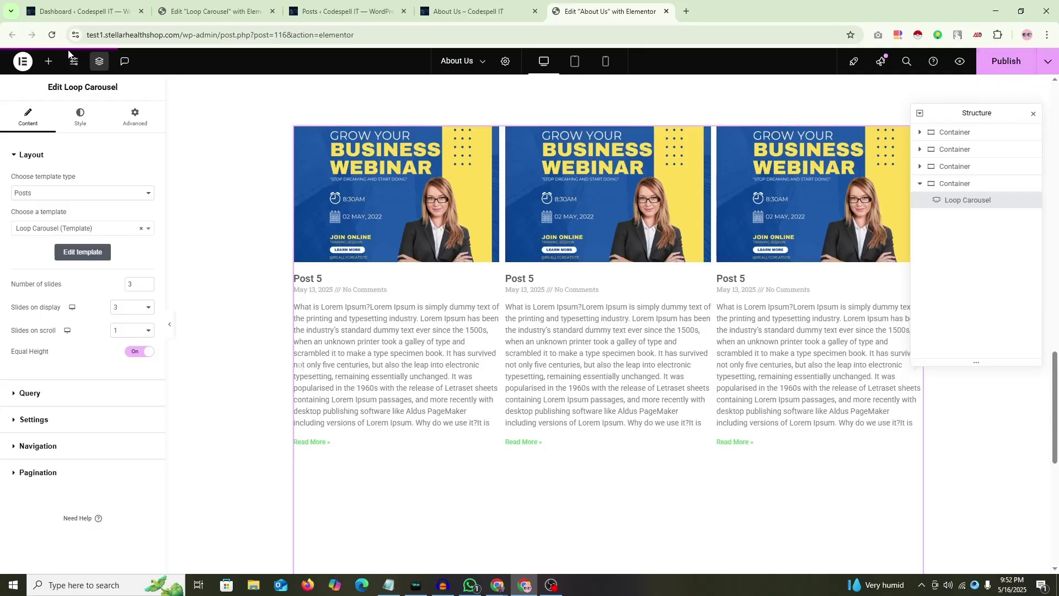
pyautogui.click(53, 36)
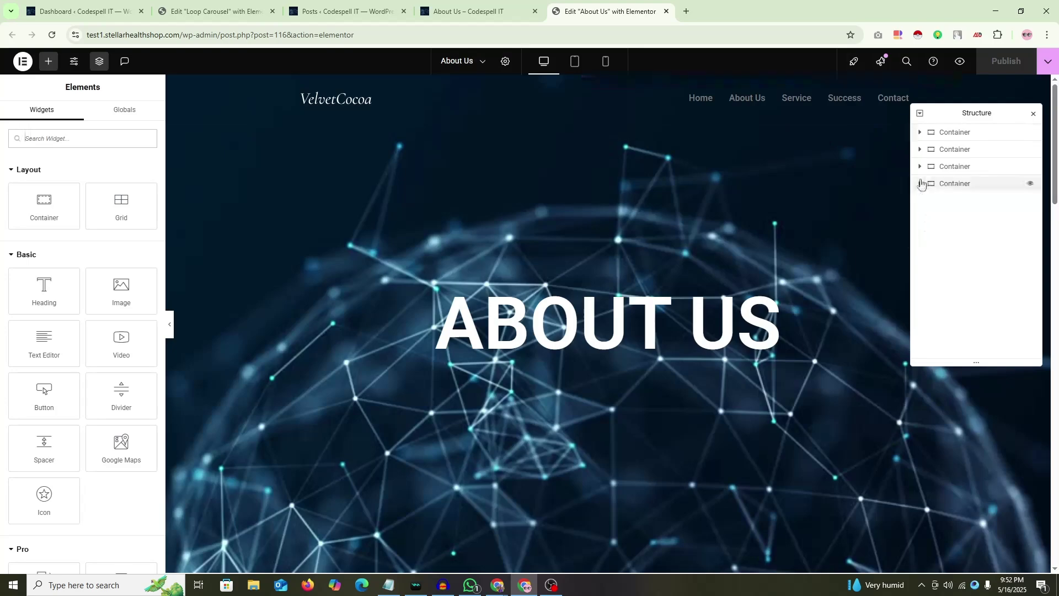
# Step: Select the fourth container's Loop Carousel in Navigator and page to its second and third slides
pyautogui.click(920, 184)
pyautogui.click(966, 207)
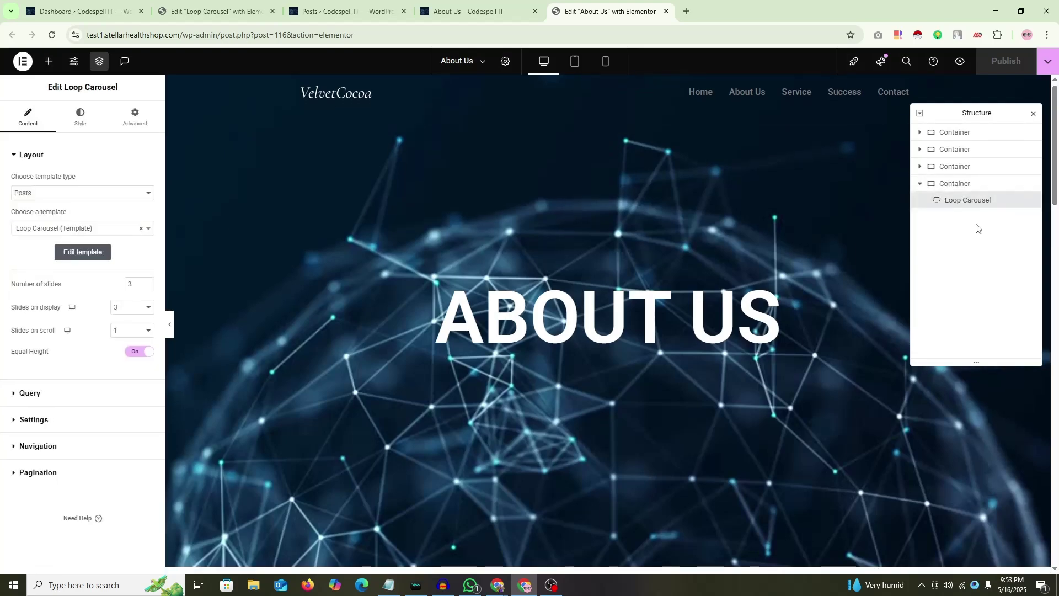
pyautogui.scroll(-15, 650, 294)
pyautogui.scroll(-1, 563, 289)
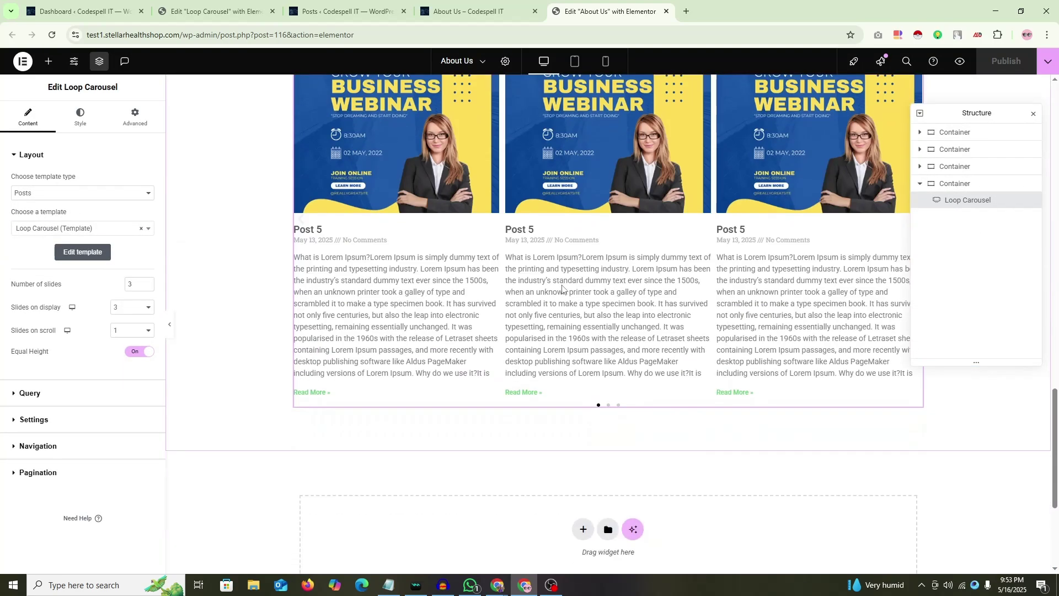
pyautogui.click(609, 406)
pyautogui.click(617, 406)
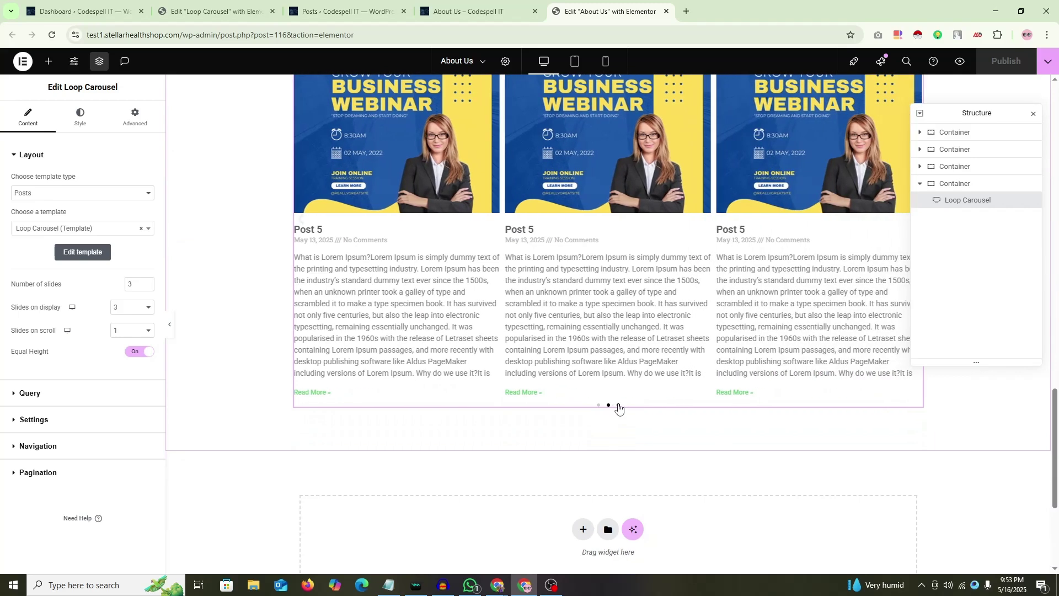
pyautogui.scroll(2, 617, 407)
# Step: Reselect the Loop Carousel and preview the page without the editing panels, then return
pyautogui.click(1033, 114)
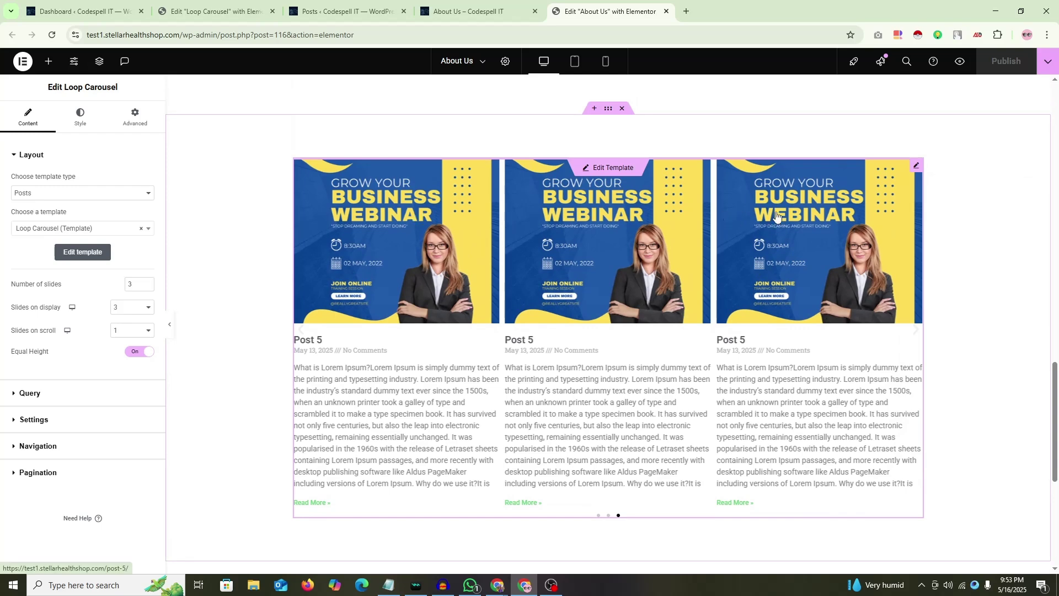
pyautogui.rightClick(959, 303)
pyautogui.click(960, 447)
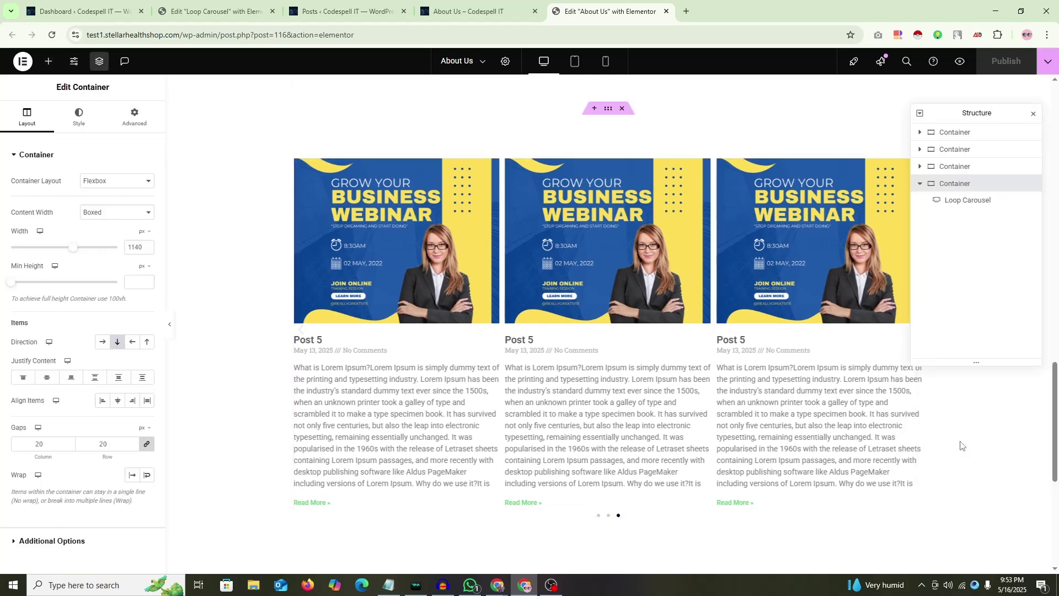
pyautogui.click(962, 201)
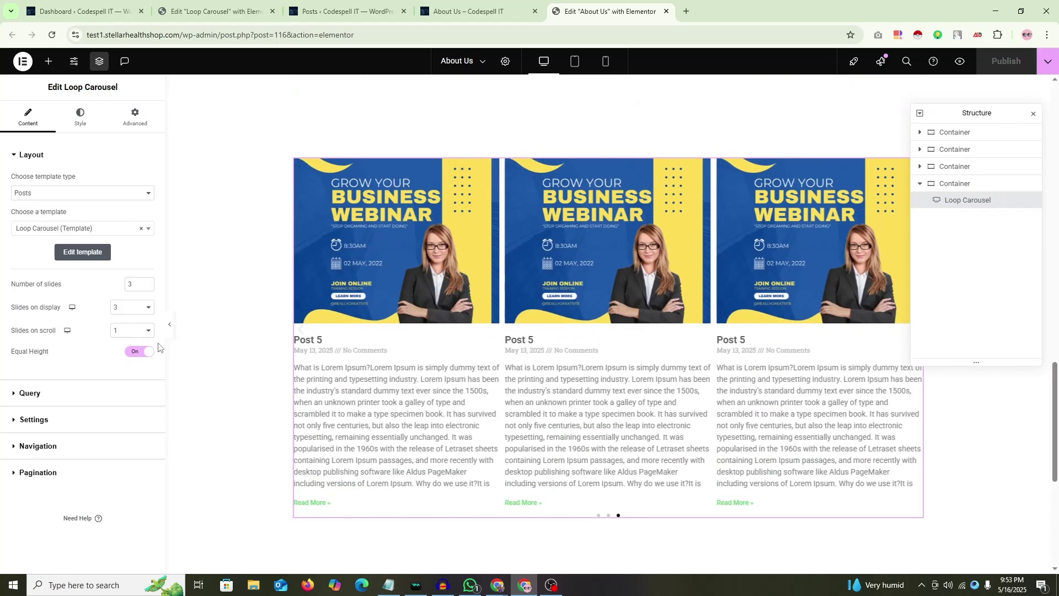
pyautogui.click(170, 324)
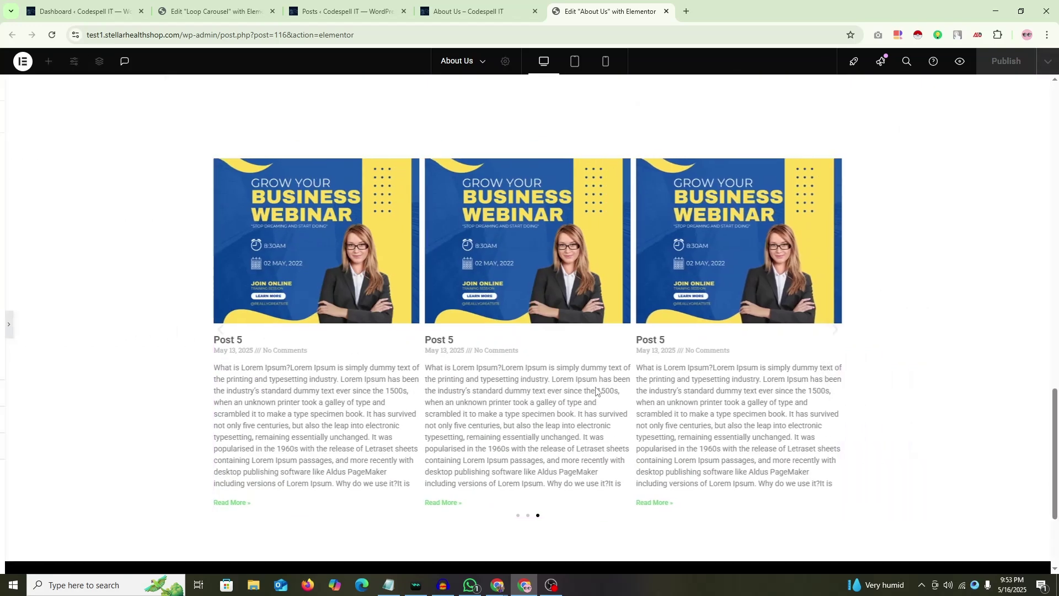
pyautogui.scroll(-1, 551, 424)
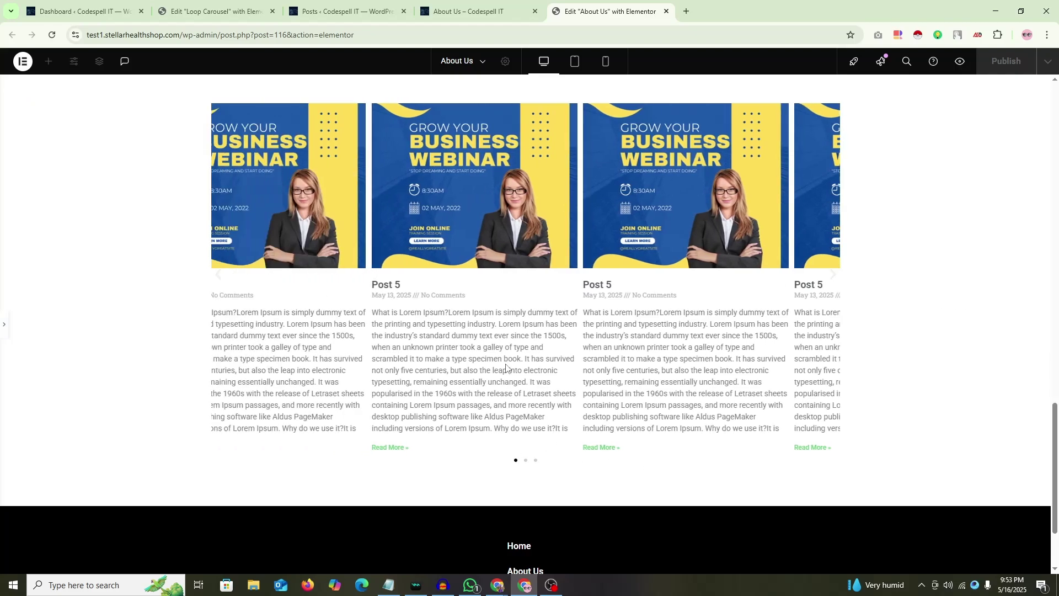
pyautogui.scroll(2, 506, 367)
pyautogui.click(5, 324)
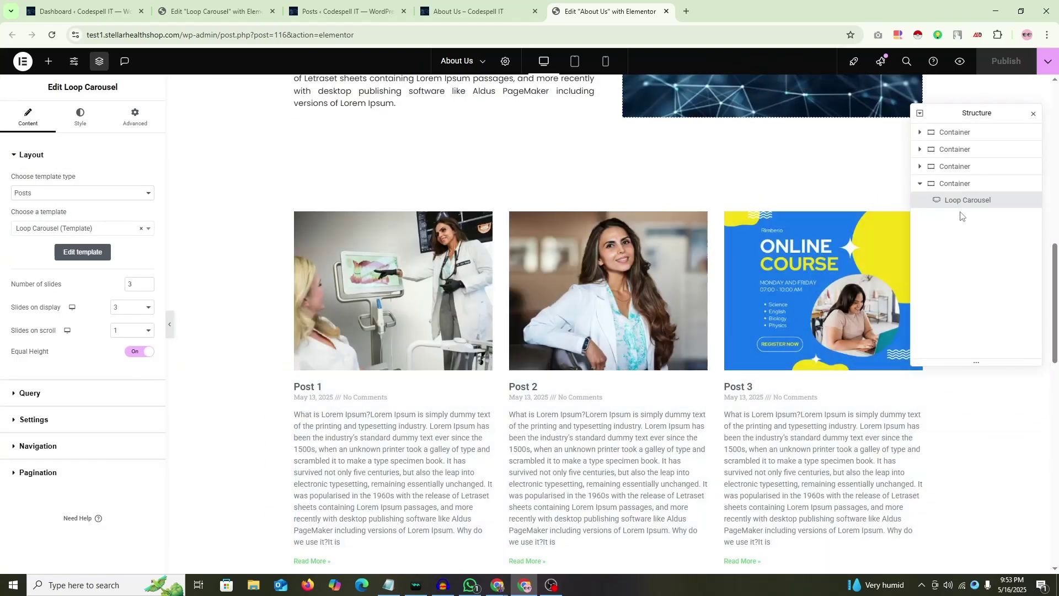
# Step: Select the Loop Grid inside the third container, then close the Structure panel
pyautogui.click(920, 167)
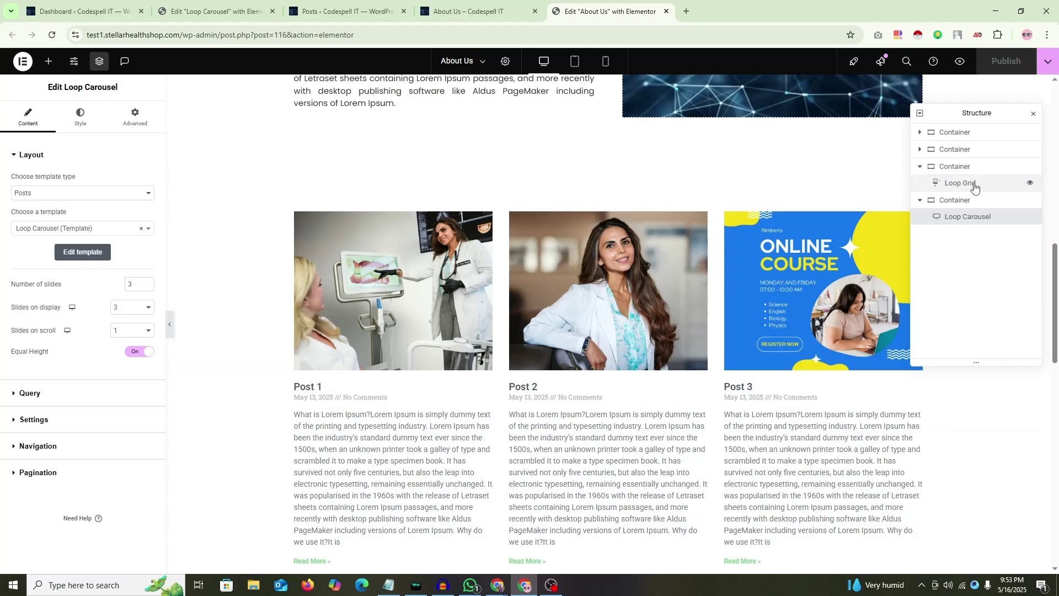
pyautogui.click(975, 188)
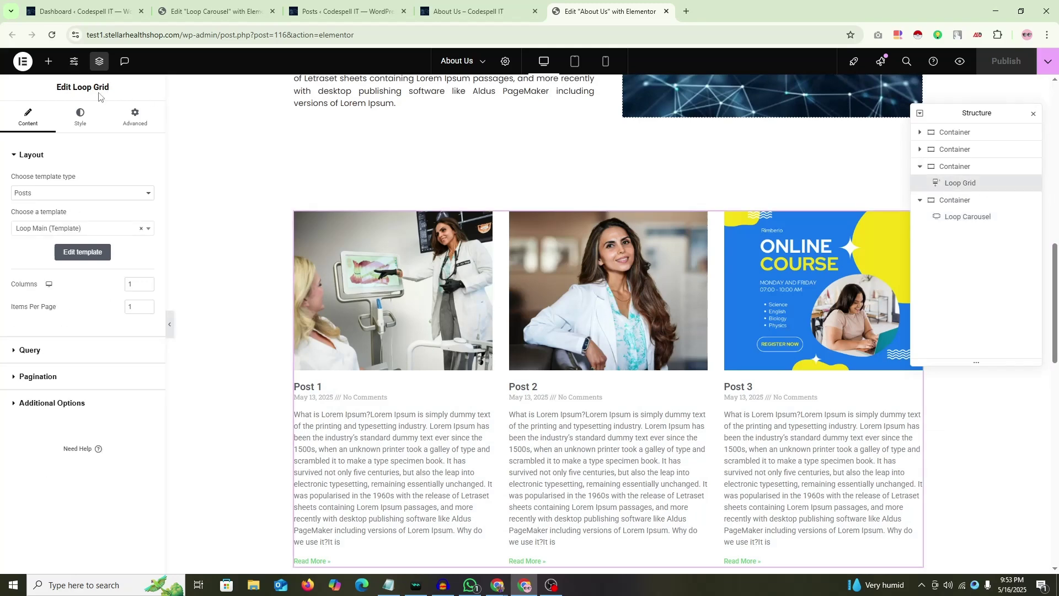
pyautogui.moveTo(621, 374)
pyautogui.moveTo(496, 586)
pyautogui.click(435, 547)
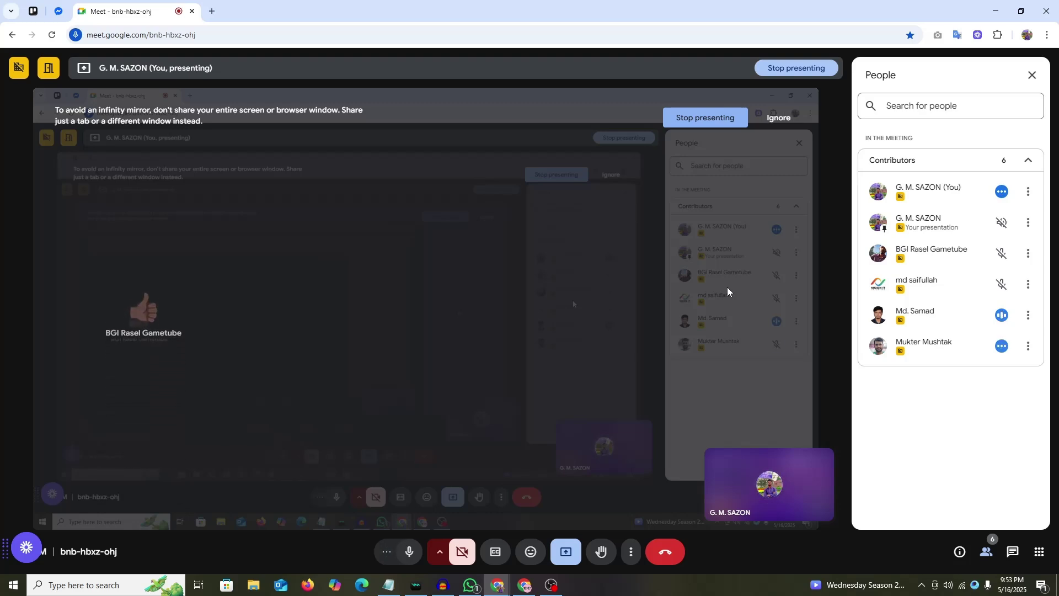
pyautogui.click(996, 11)
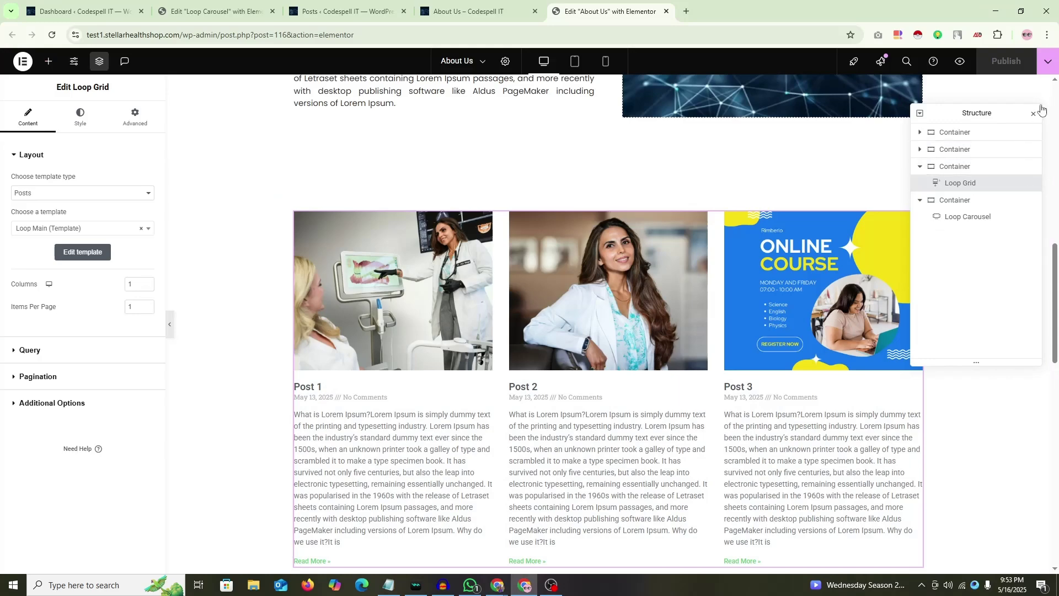
pyautogui.click(1034, 114)
pyautogui.scroll(7, 508, 283)
pyautogui.scroll(-9, 508, 282)
pyautogui.scroll(-4, 506, 282)
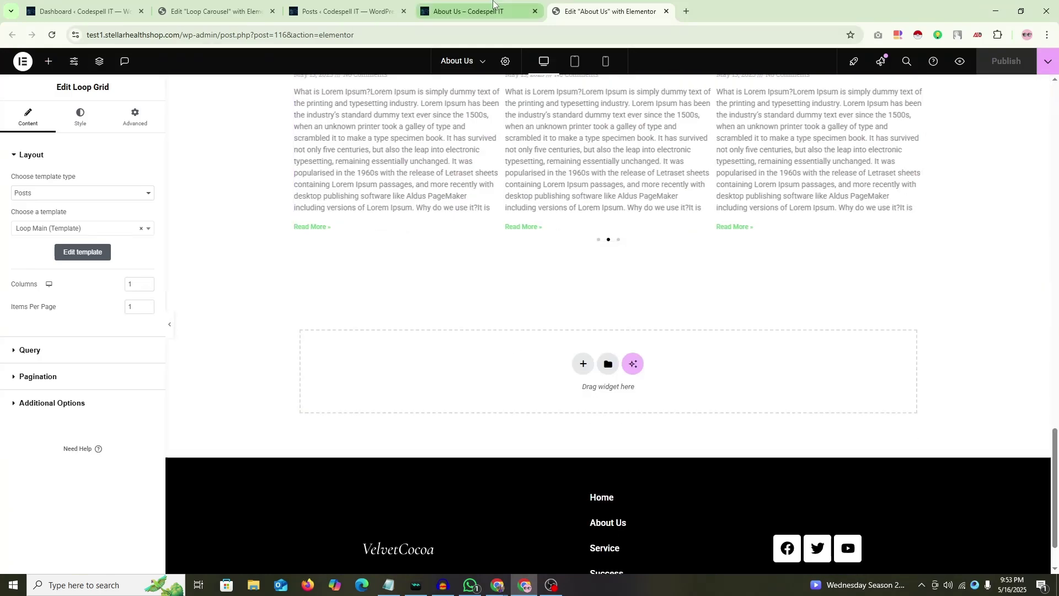
# Step: Close the Edit Loop Carousel browser tab
pyautogui.click(474, 11)
pyautogui.click(265, 13)
pyautogui.click(272, 11)
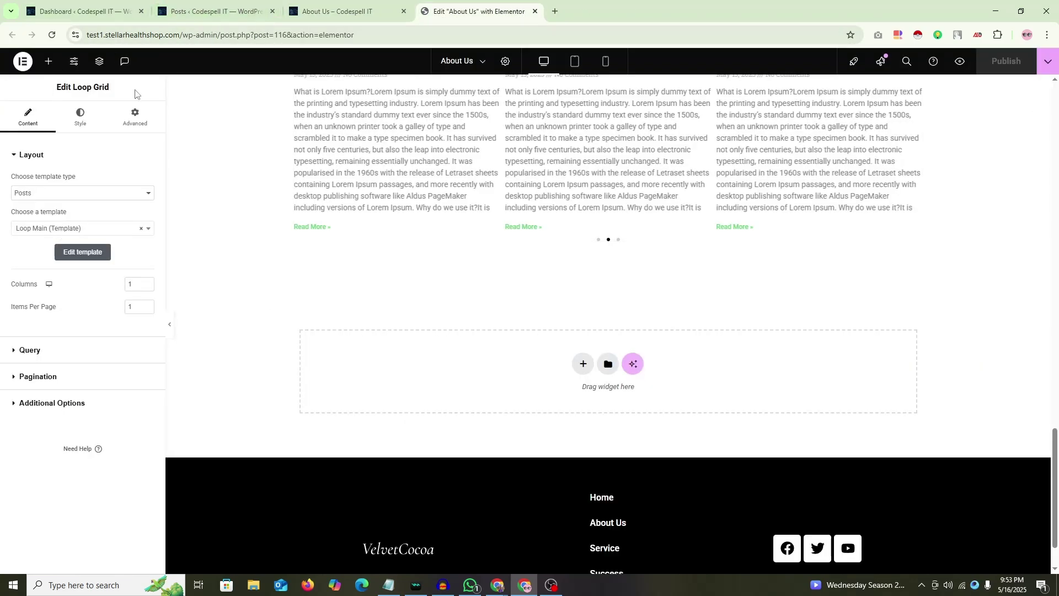
# Step: Add a new one-column Flexbox section at the bottom of the page
pyautogui.scroll(2, 551, 402)
pyautogui.scroll(-3, 529, 379)
pyautogui.click(582, 309)
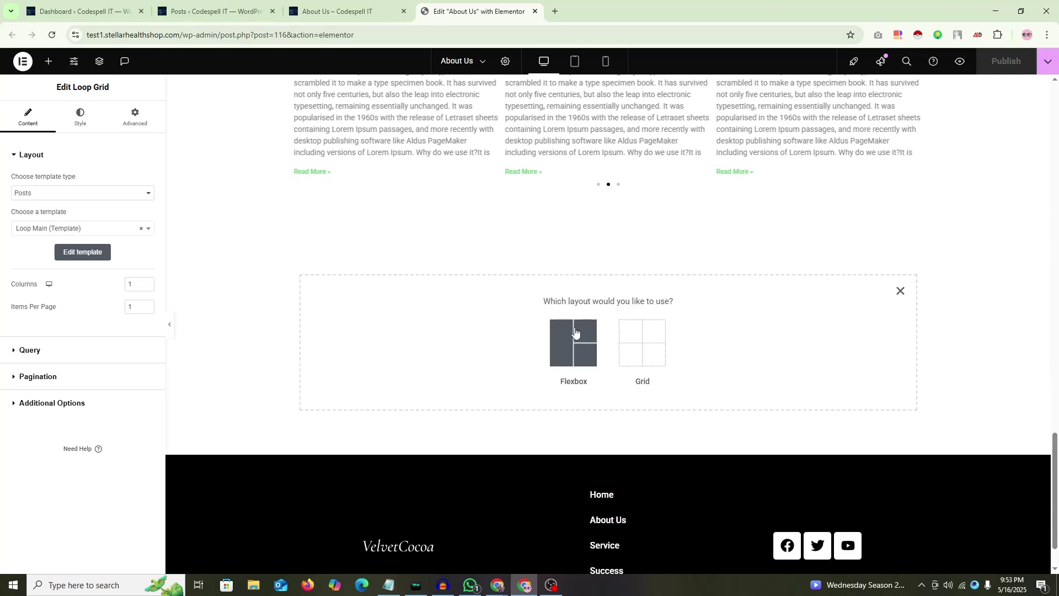
pyautogui.click(573, 339)
pyautogui.click(442, 335)
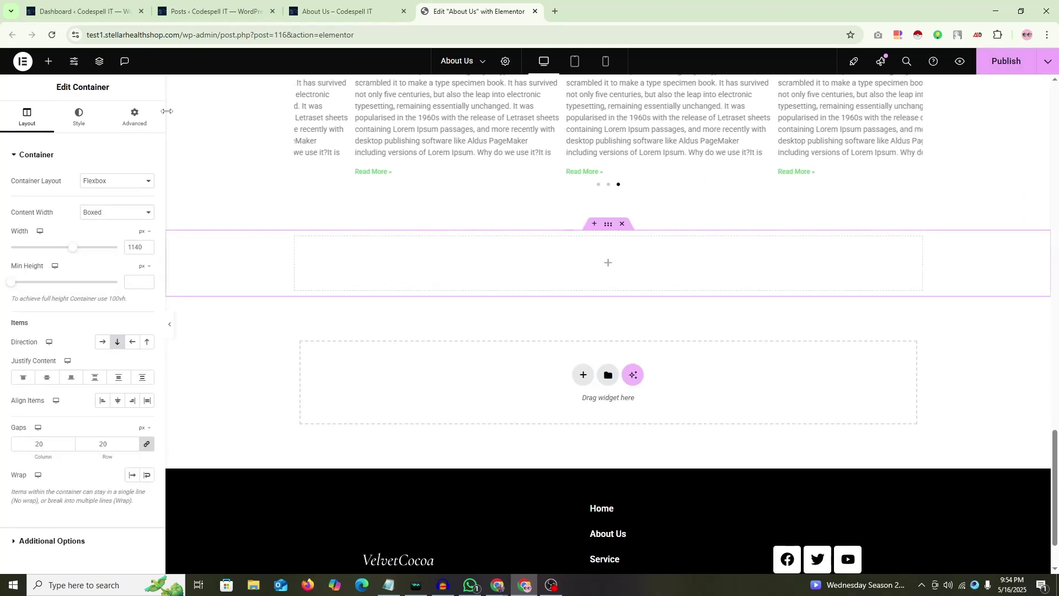
# Step: Set the new section's top and bottom padding to 80 px
pyautogui.click(135, 117)
pyautogui.click(145, 239)
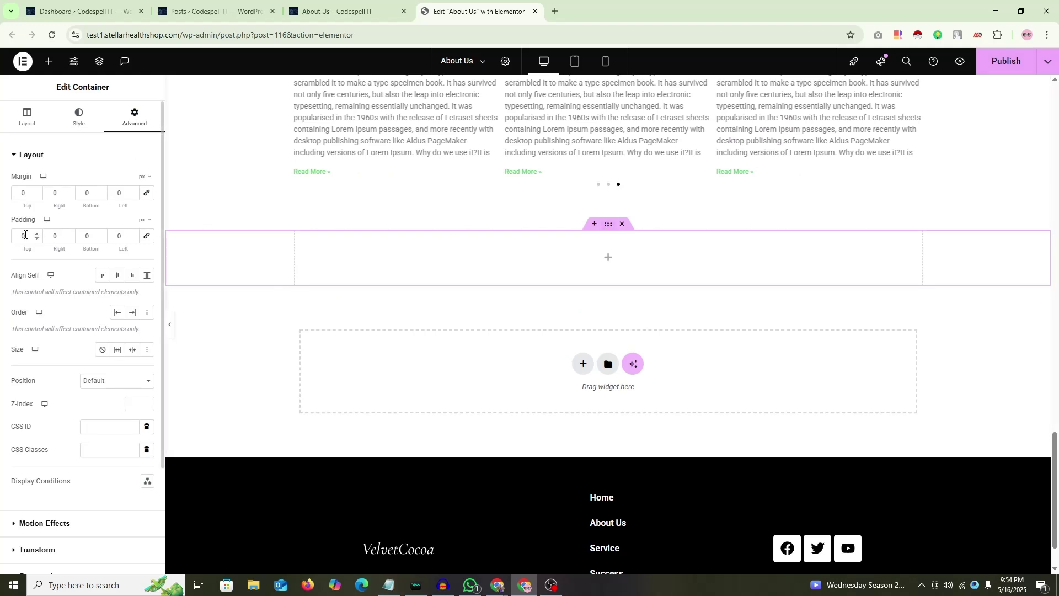
pyautogui.write('80')
pyautogui.press('Tab')
pyautogui.press('Tab')
pyautogui.write('80')
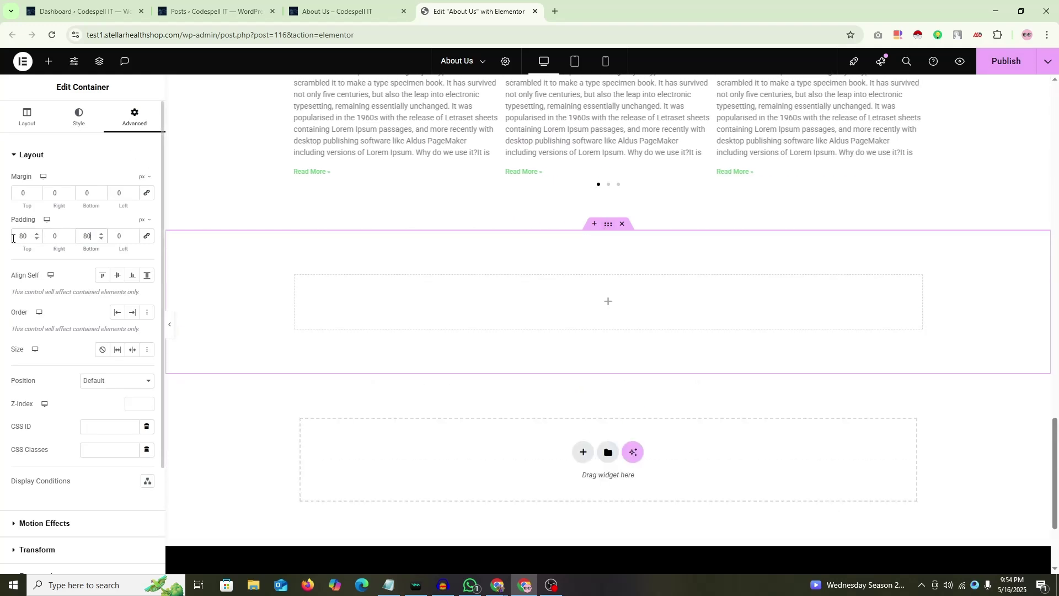
pyautogui.scroll(-2, 576, 291)
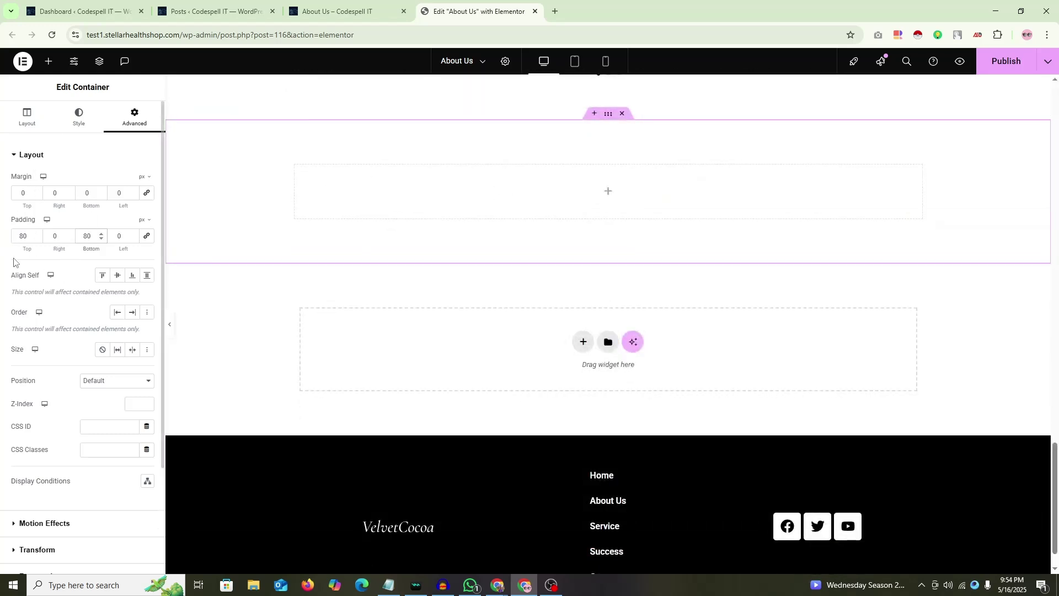
# Step: Duplicate the padded empty section
pyautogui.rightClick(607, 118)
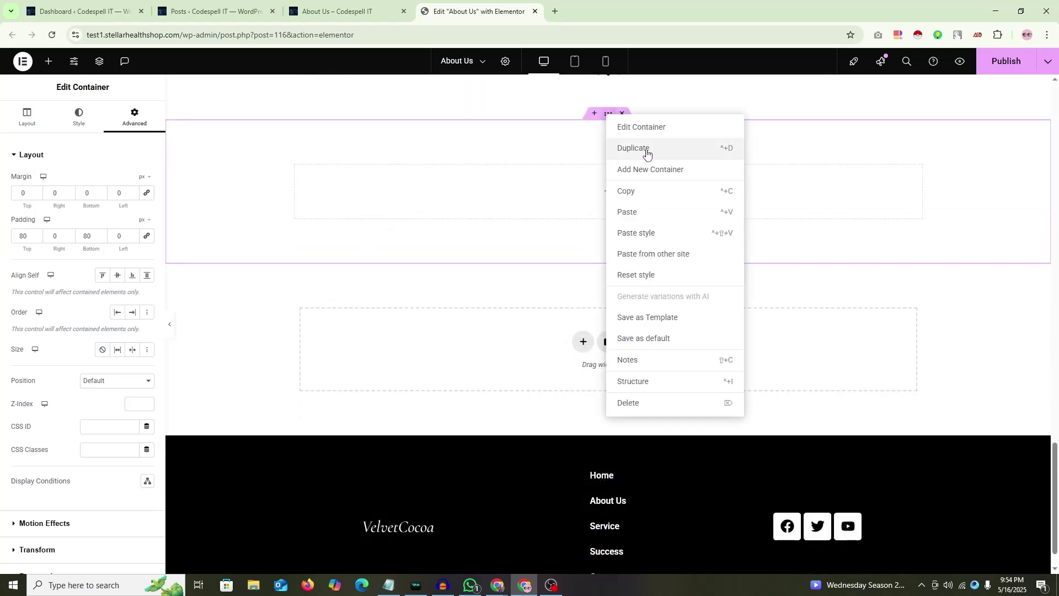
pyautogui.click(649, 150)
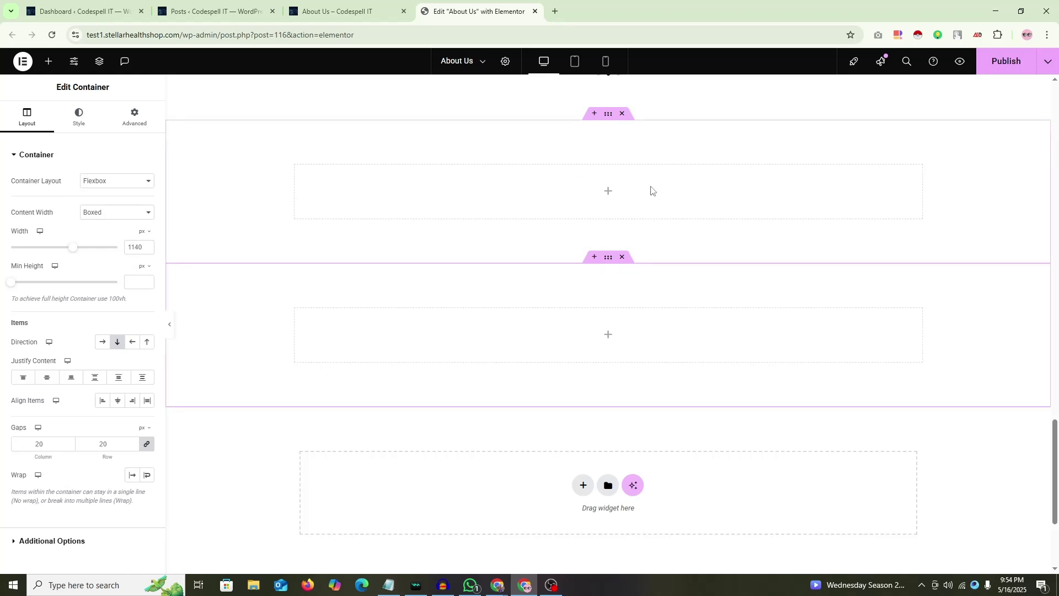
pyautogui.click(610, 193)
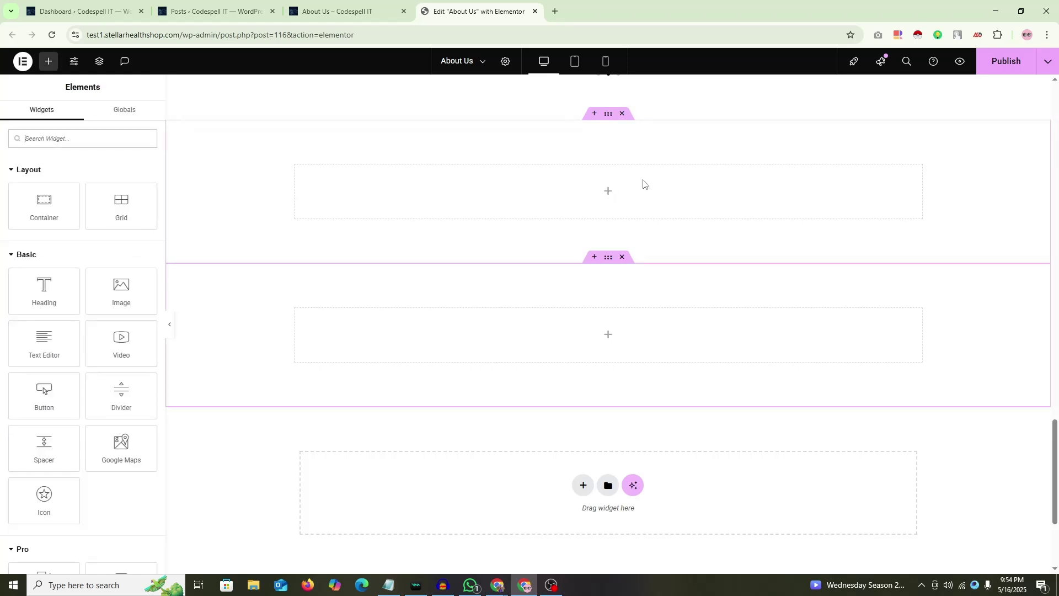
pyautogui.scroll(2, 643, 184)
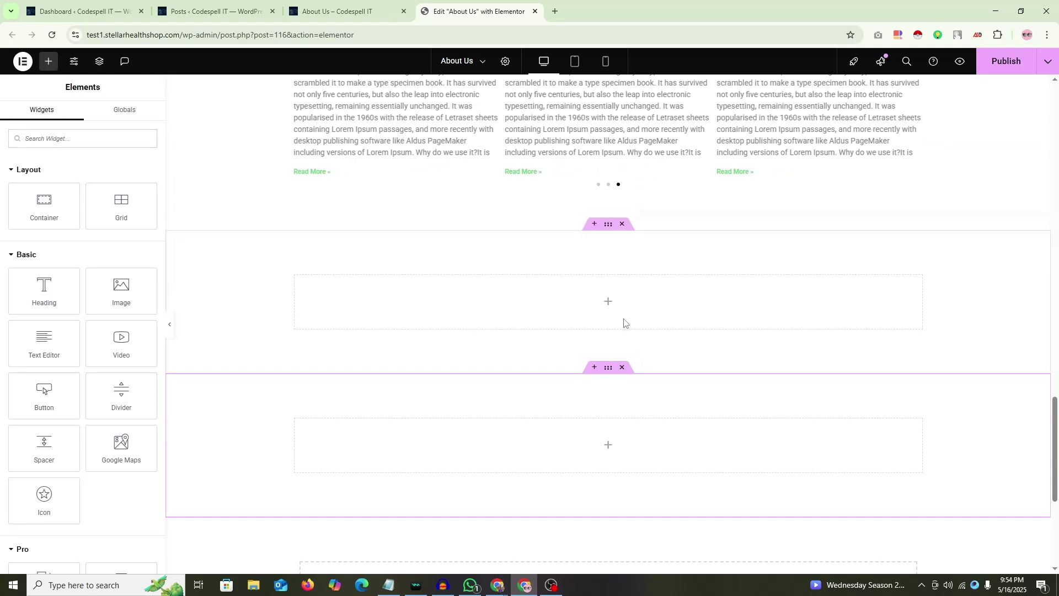
pyautogui.scroll(-2, 625, 312)
pyautogui.scroll(1, 626, 268)
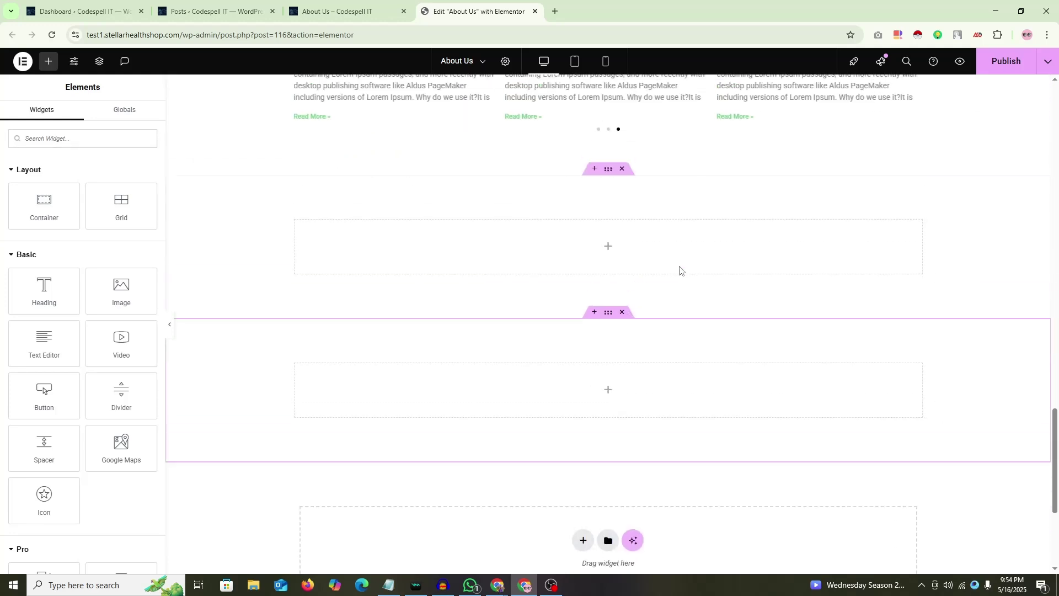
# Step: Select the upper empty section and bring up the widget list for it
pyautogui.click(593, 229)
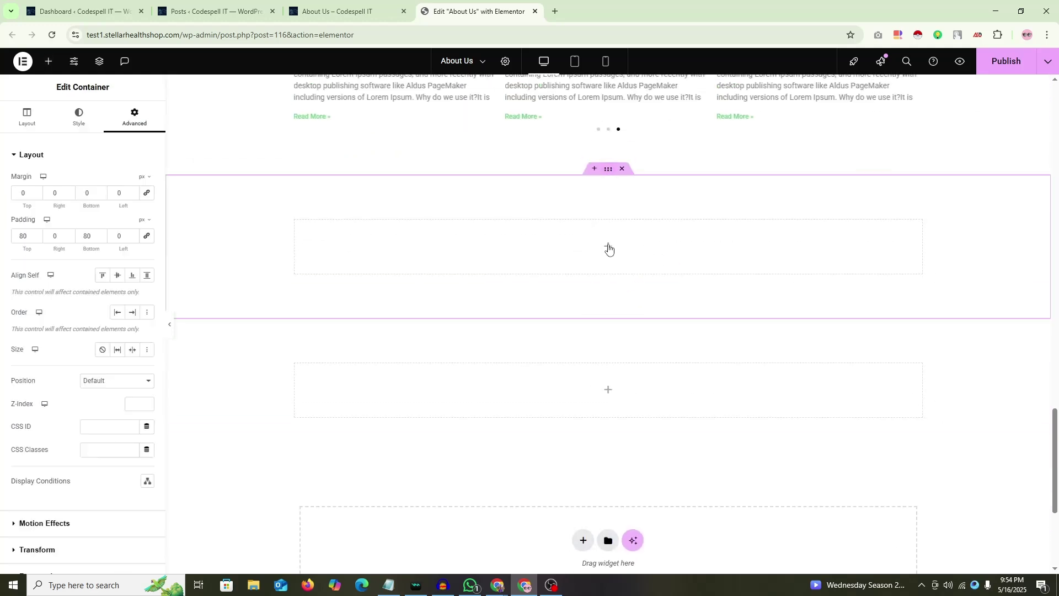
pyautogui.click(608, 246)
pyautogui.scroll(-9, 85, 319)
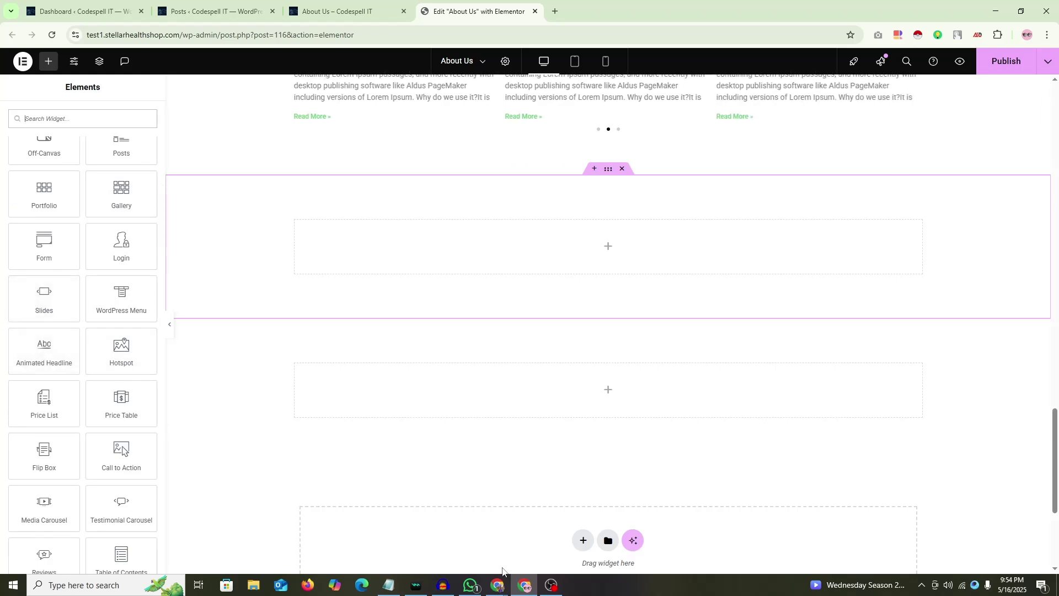
pyautogui.moveTo(497, 585)
pyautogui.click(449, 556)
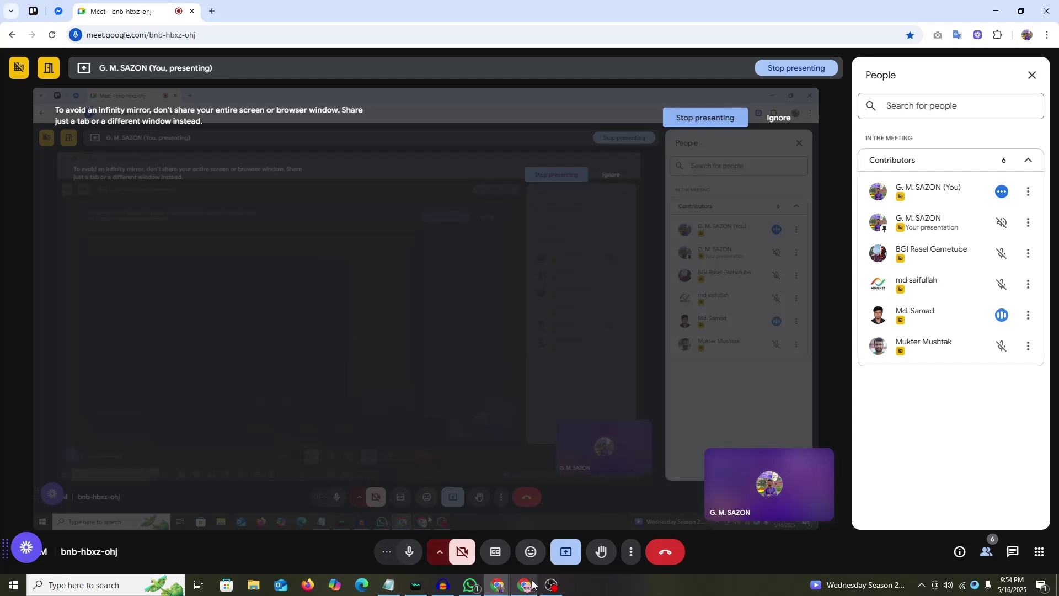
pyautogui.moveTo(528, 586)
pyautogui.click(518, 538)
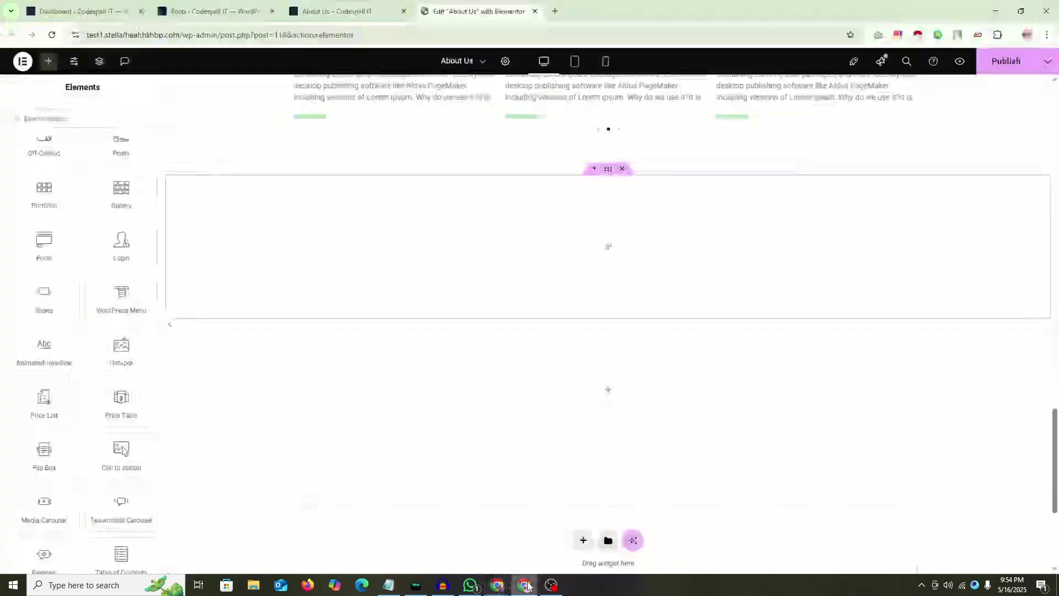
# Step: Scroll through the About Us page to review its sections
pyautogui.scroll(10, 502, 299)
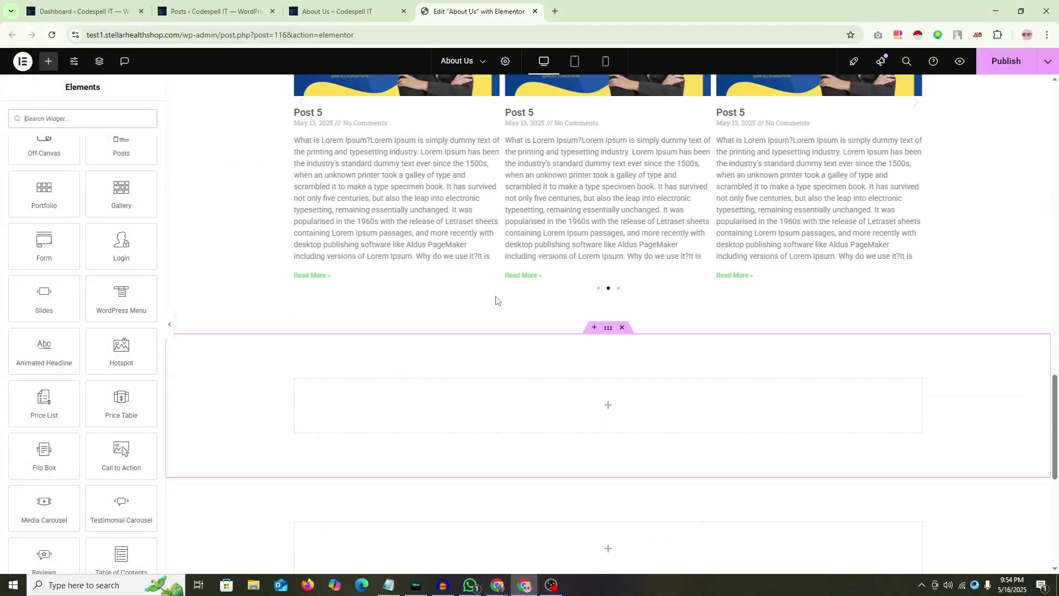
pyautogui.scroll(5, 490, 300)
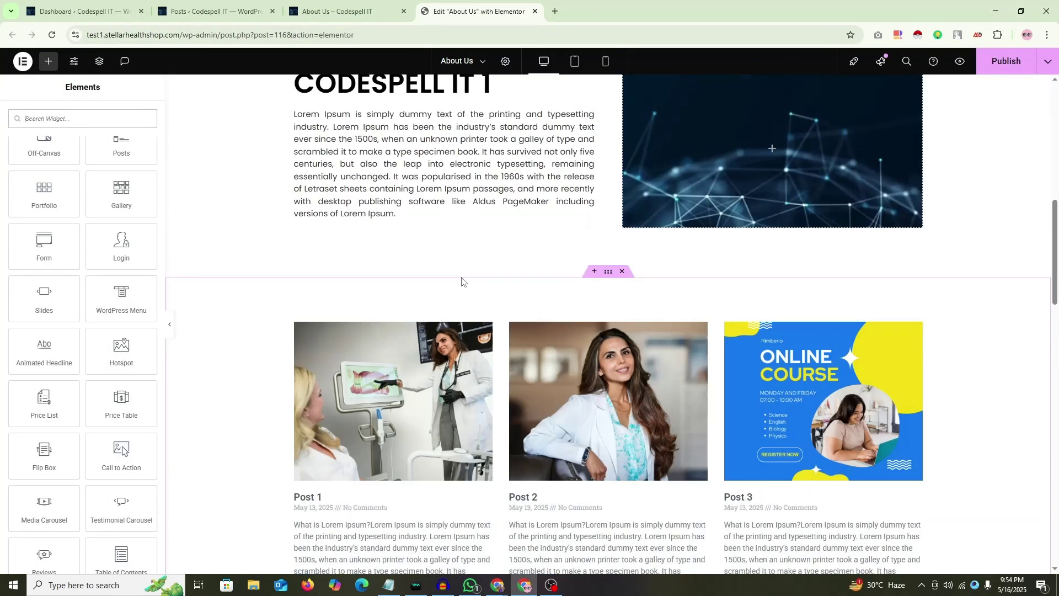
pyautogui.scroll(3, 408, 278)
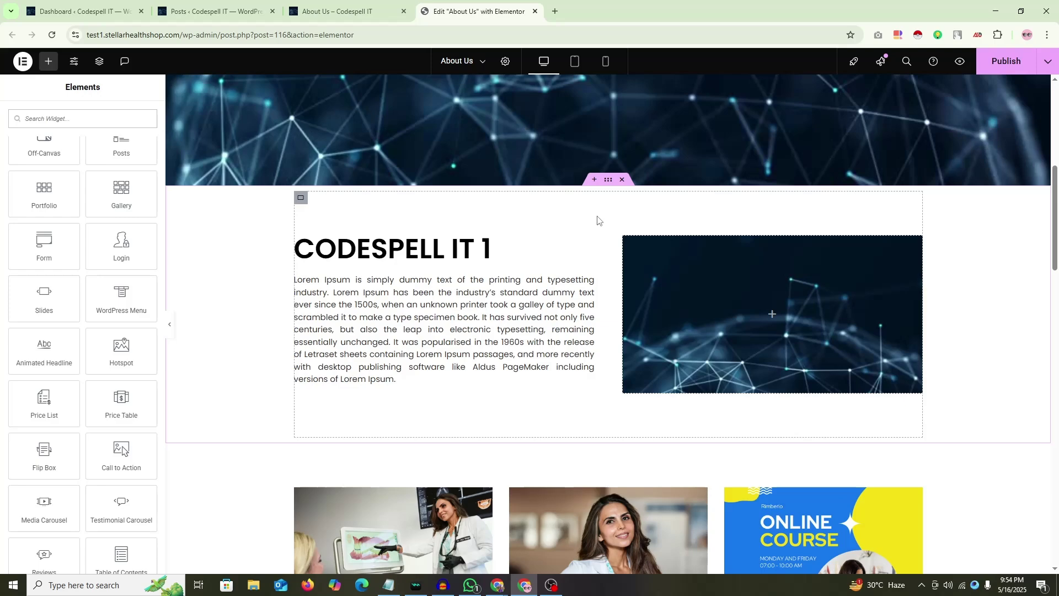
pyautogui.scroll(-15, 604, 249)
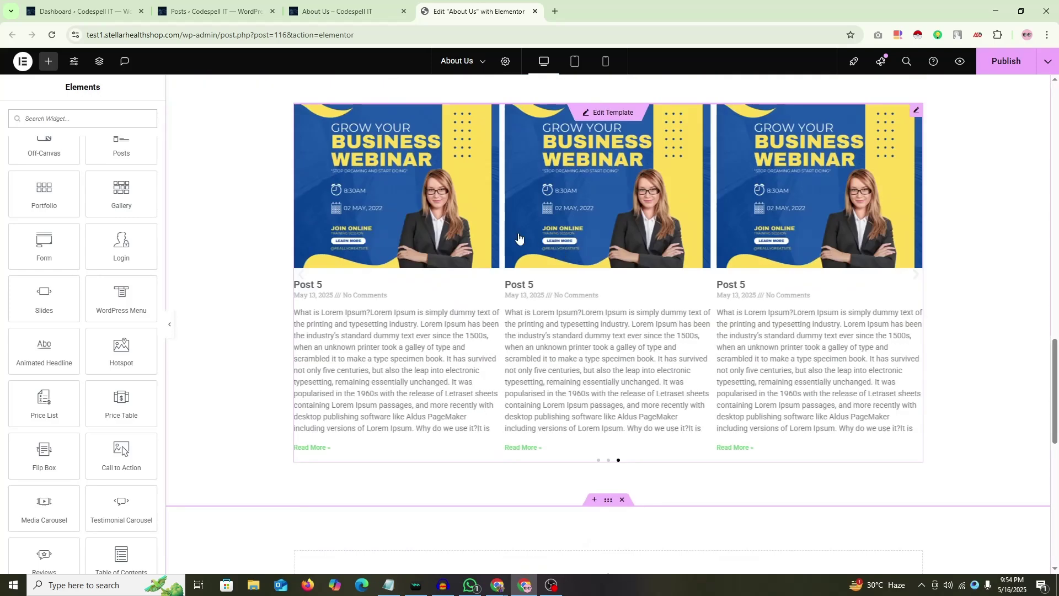
pyautogui.scroll(-6, 622, 246)
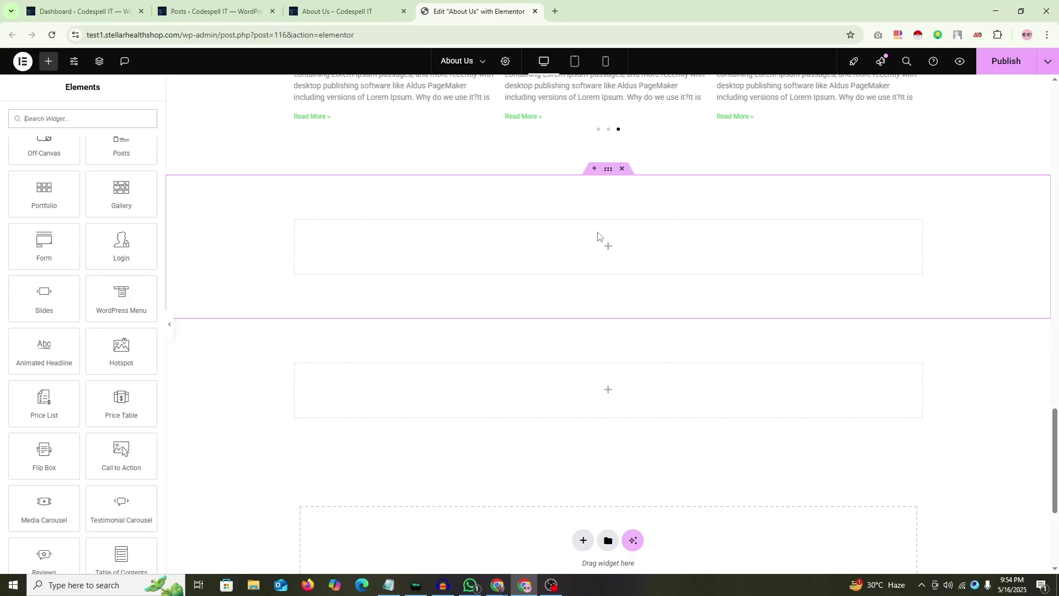
pyautogui.scroll(2, 598, 235)
# Step: Collapse the editing panel and scroll the full-width preview up to the CODESPELL IT 1 section
pyautogui.click(170, 325)
pyautogui.scroll(4, 476, 340)
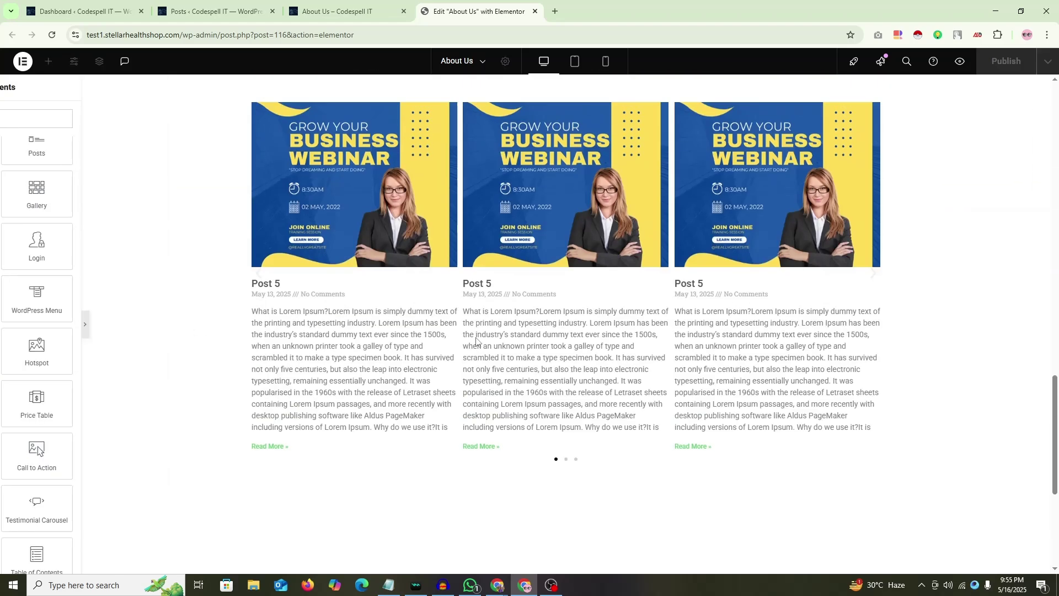
pyautogui.scroll(4, 476, 341)
pyautogui.scroll(8, 293, 309)
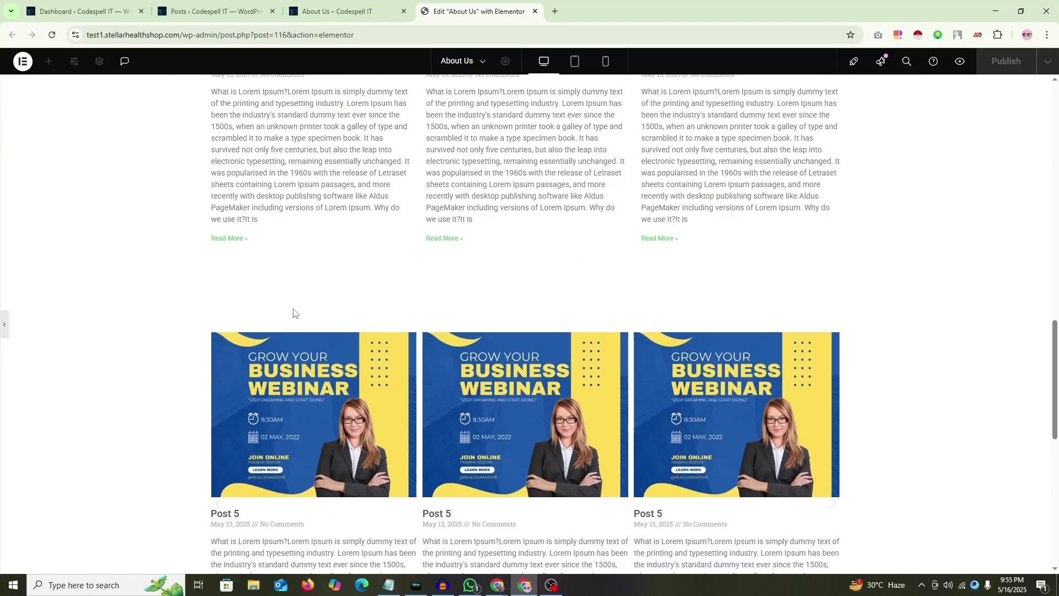
pyautogui.scroll(4, 401, 285)
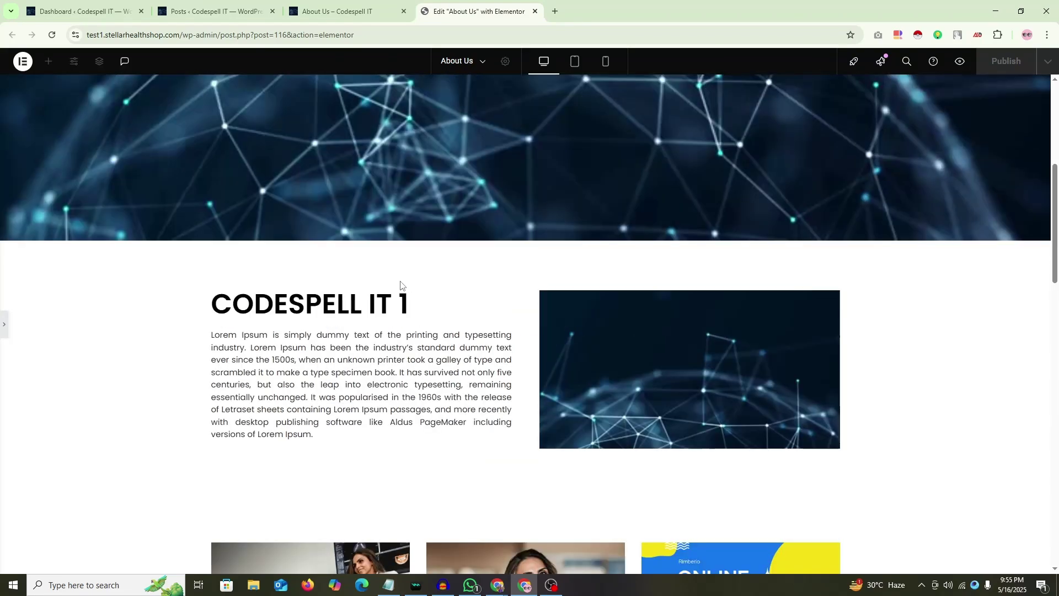
pyautogui.scroll(-3, 406, 281)
pyautogui.scroll(-2, 399, 281)
pyautogui.scroll(3, 451, 266)
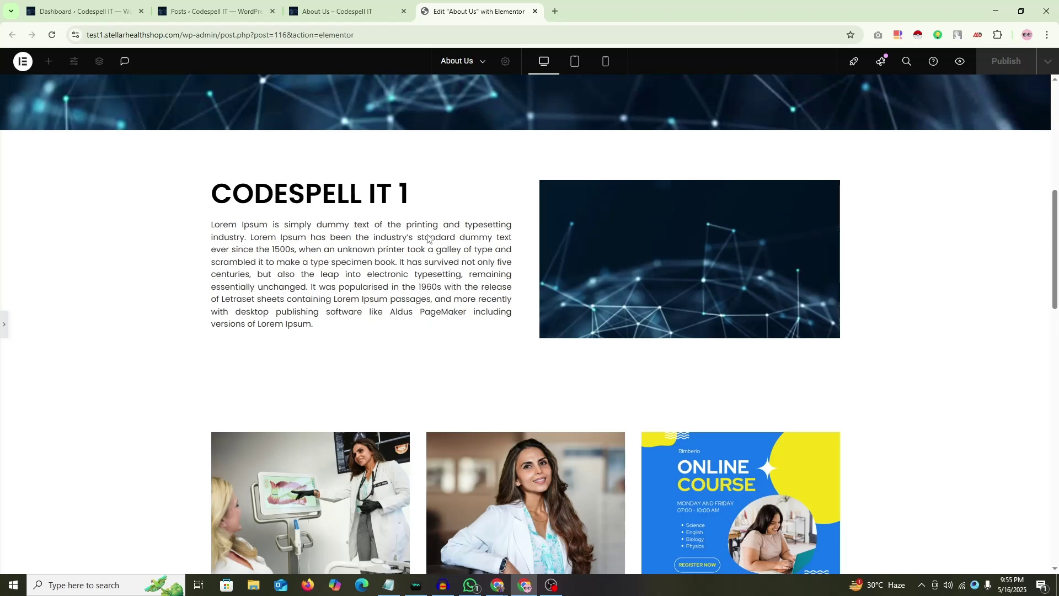
pyautogui.press('Print')
pyautogui.moveTo(100, 110); pyautogui.dragTo(994, 532)
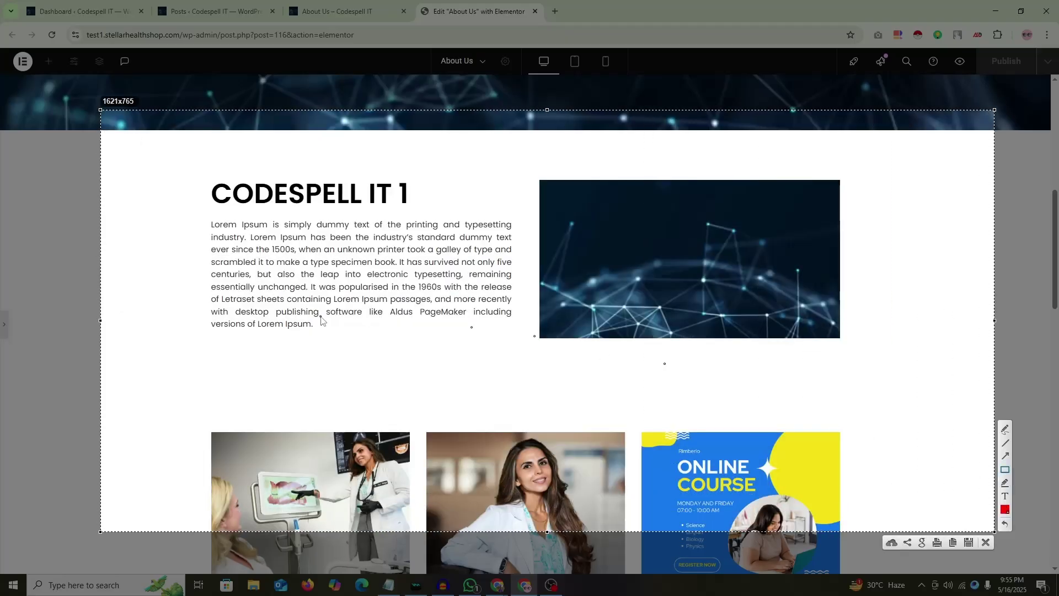
pyautogui.moveTo(234, 135); pyautogui.dragTo(675, 178)
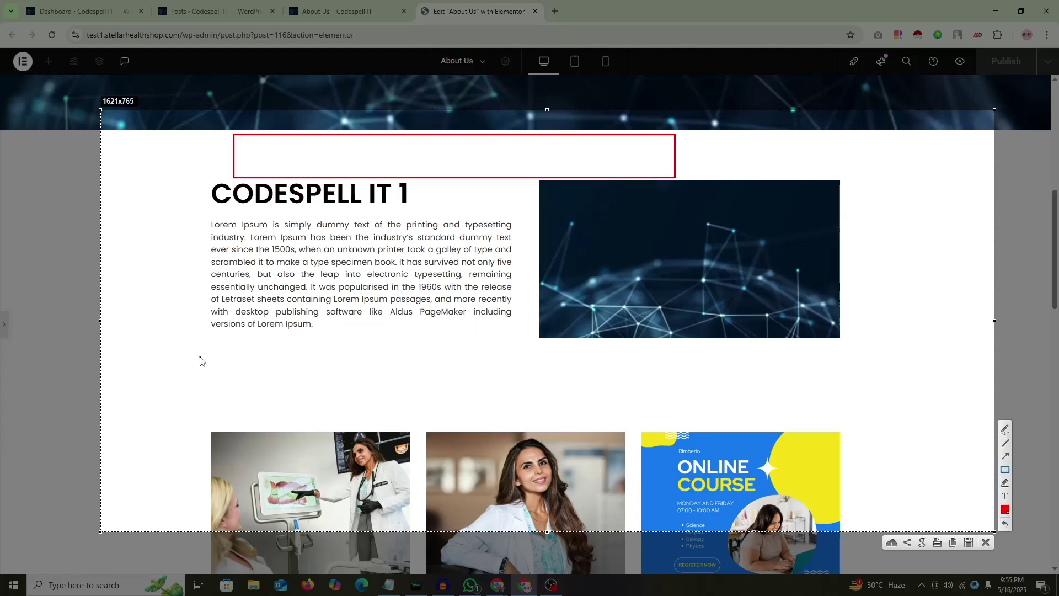
pyautogui.moveTo(206, 329)
pyautogui.mouseDown()
pyautogui.moveTo(534, 390)
pyautogui.moveTo(744, 375)
pyautogui.mouseUp()
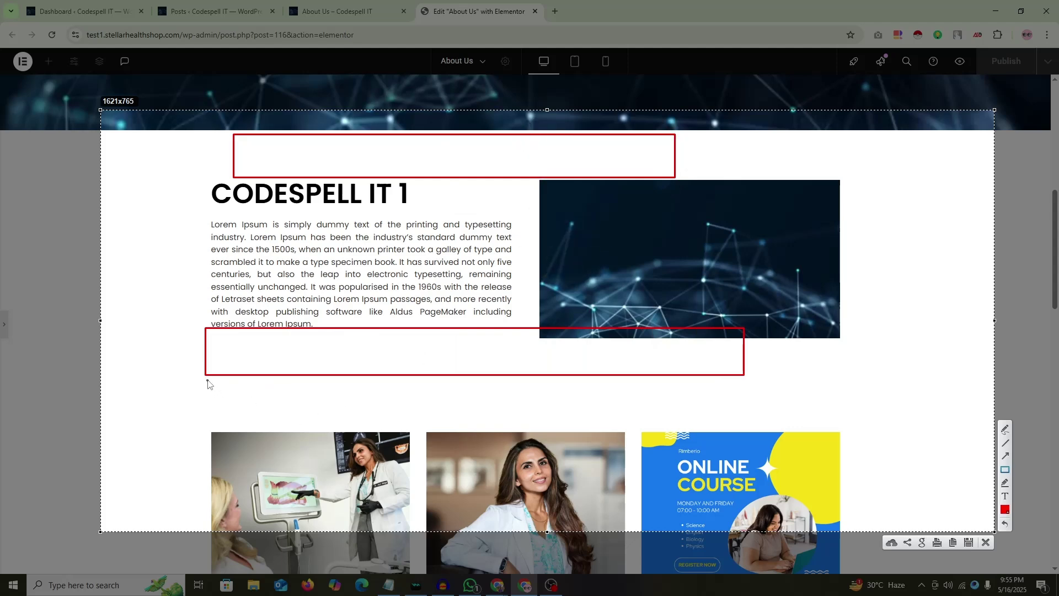
pyautogui.moveTo(208, 381)
pyautogui.mouseDown()
pyautogui.moveTo(657, 449)
pyautogui.moveTo(848, 433)
pyautogui.mouseUp()
pyautogui.rightClick(577, 228)
pyautogui.click(591, 297)
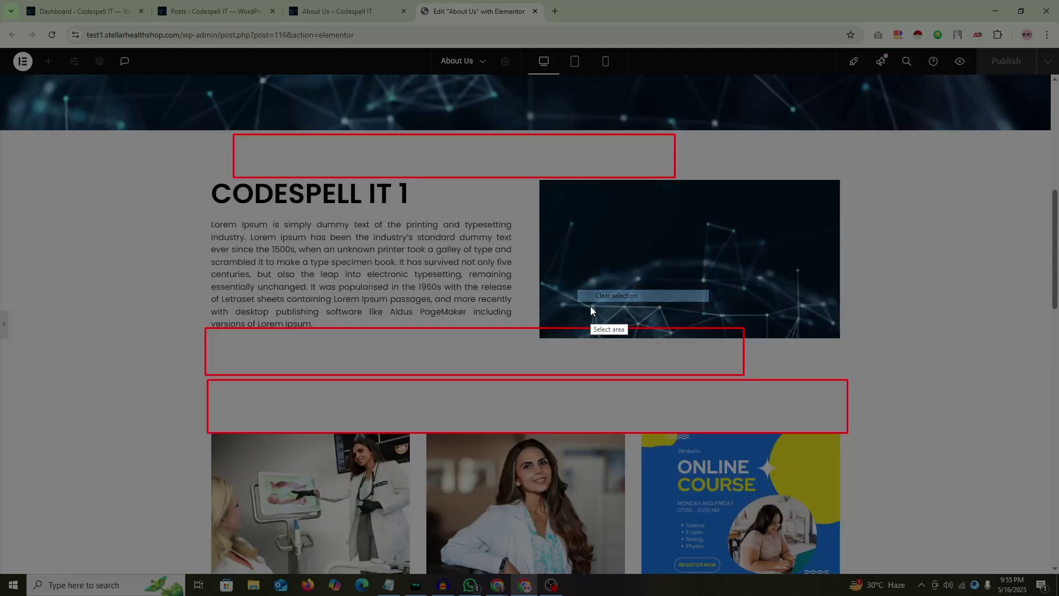
pyautogui.rightClick(590, 311)
pyautogui.click(634, 371)
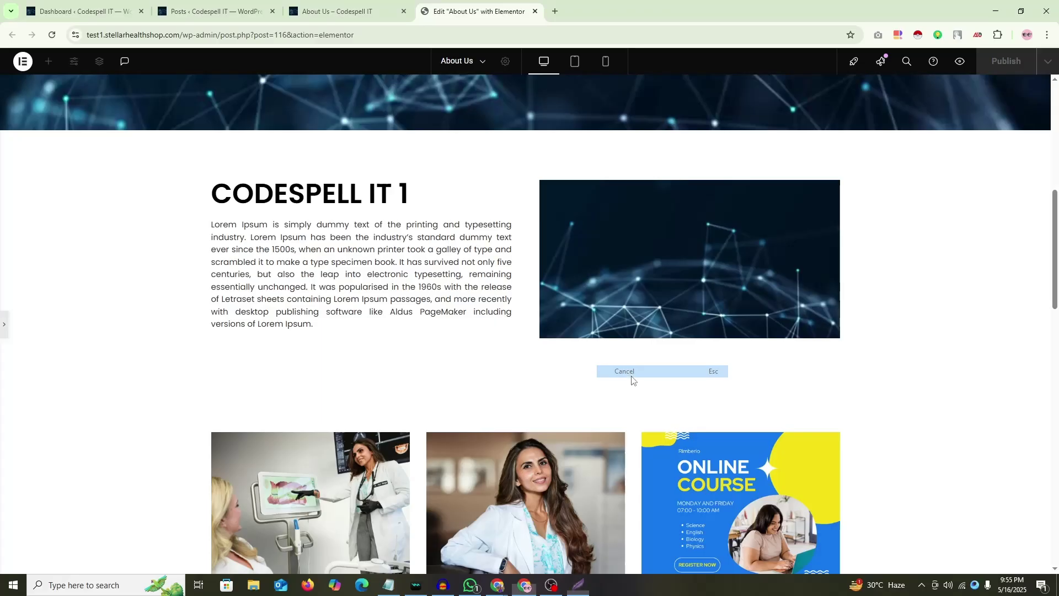
# Step: Set Padding Top to 0 on both posts sections
pyautogui.click(3, 326)
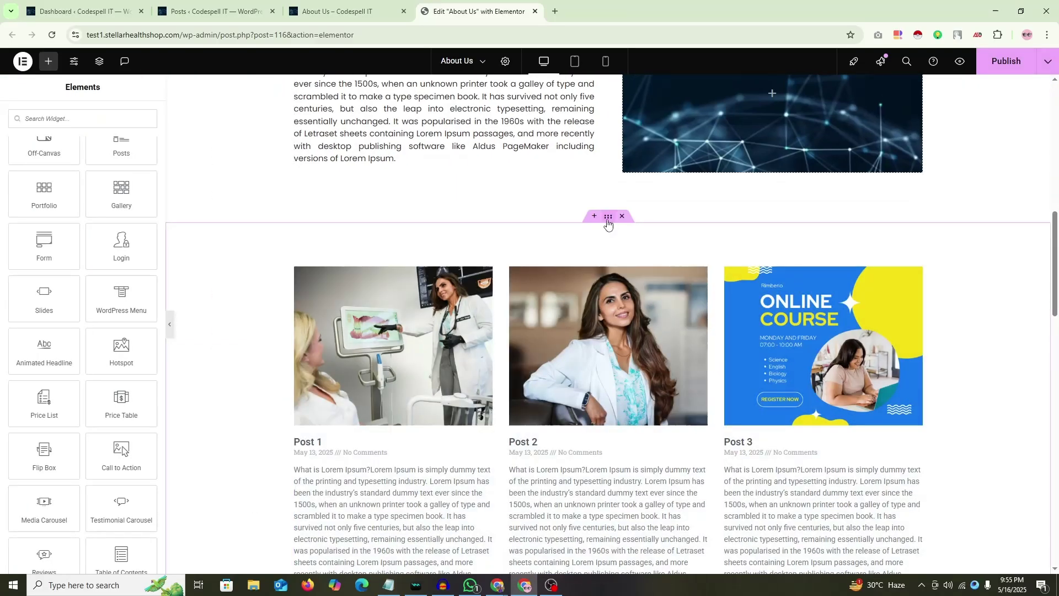
pyautogui.click(607, 222)
pyautogui.click(135, 117)
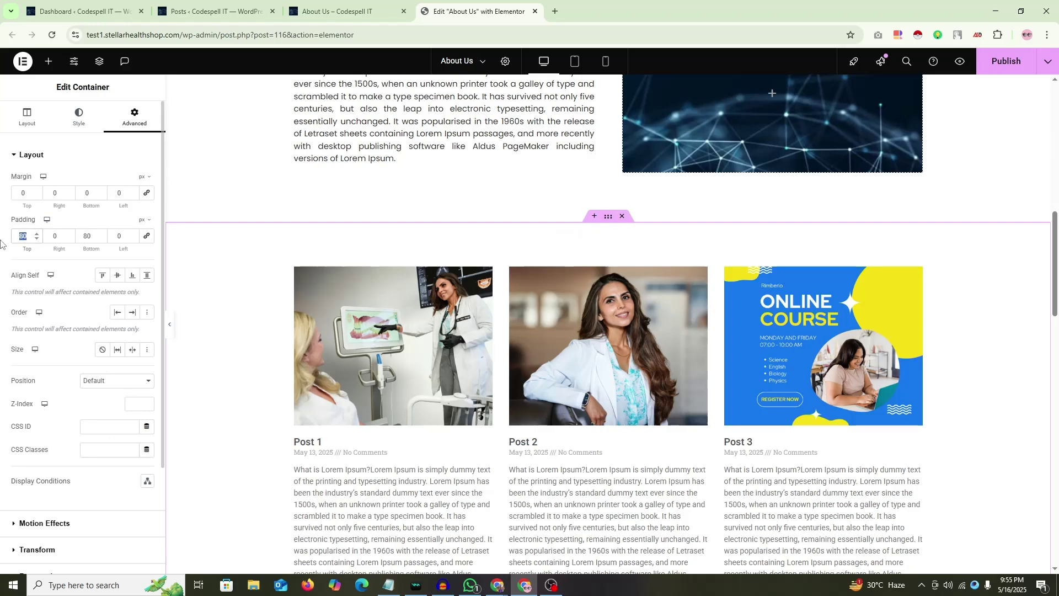
pyautogui.write('0')
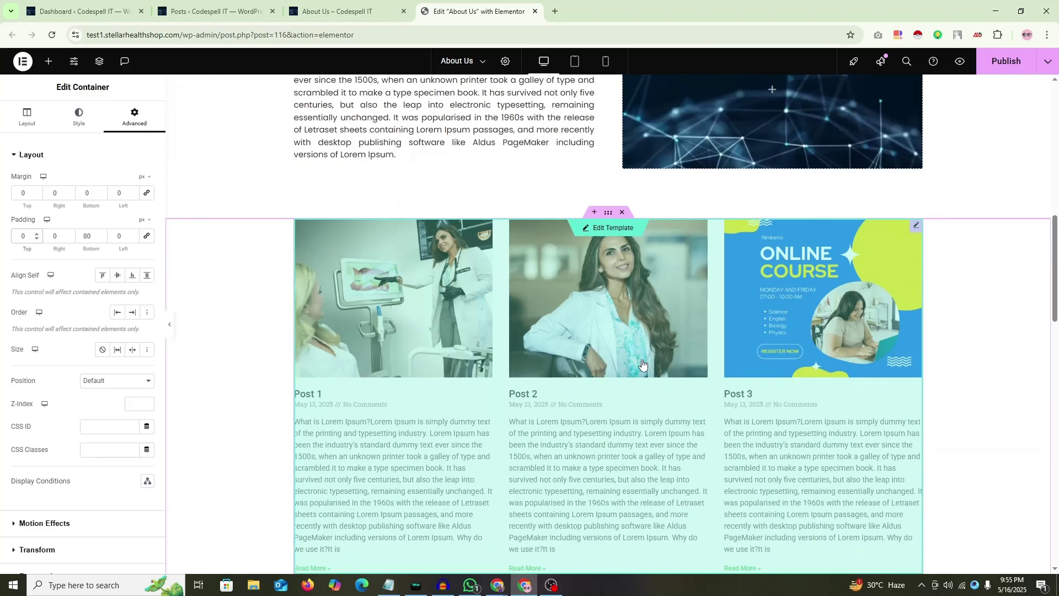
pyautogui.scroll(-7, 642, 364)
pyautogui.click(606, 231)
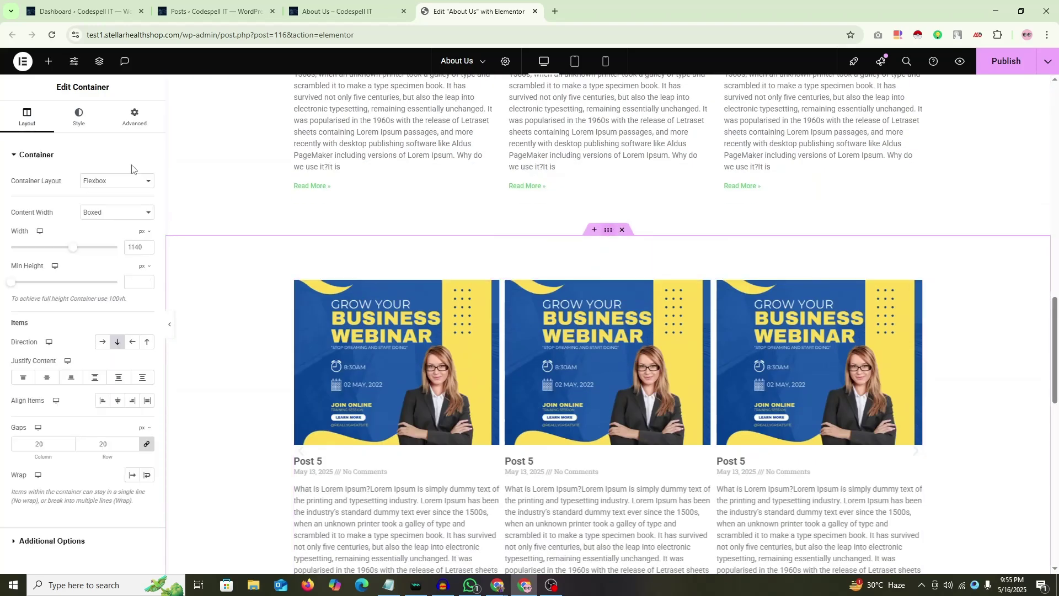
pyautogui.click(134, 117)
pyautogui.doubleClick(23, 236)
pyautogui.write('0')
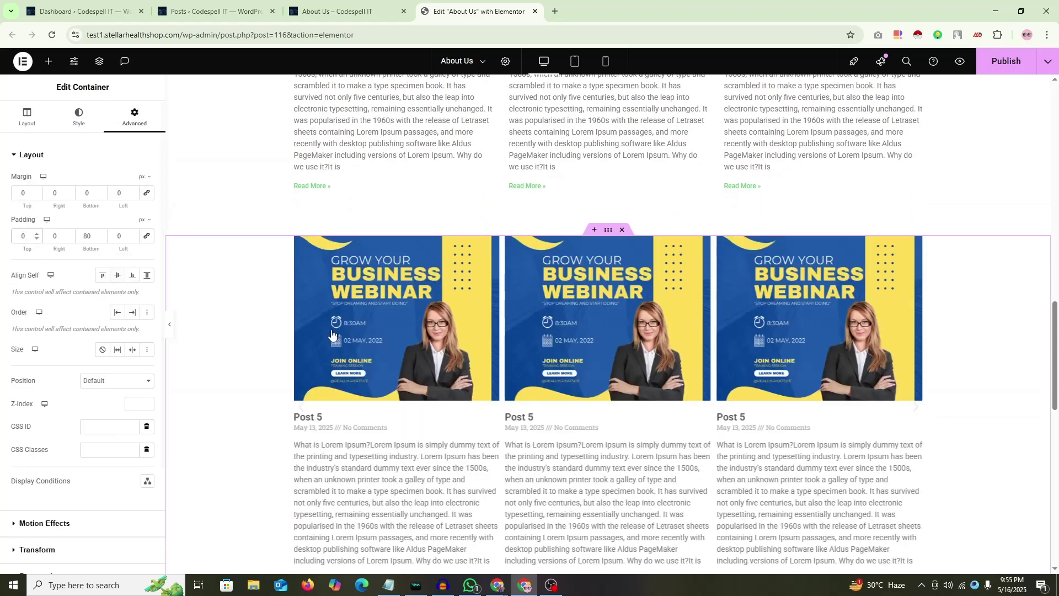
pyautogui.scroll(-5, 516, 315)
pyautogui.scroll(-1, 516, 315)
# Step: Set the empty section's top padding to 0 and duplicate it
pyautogui.click(233, 230)
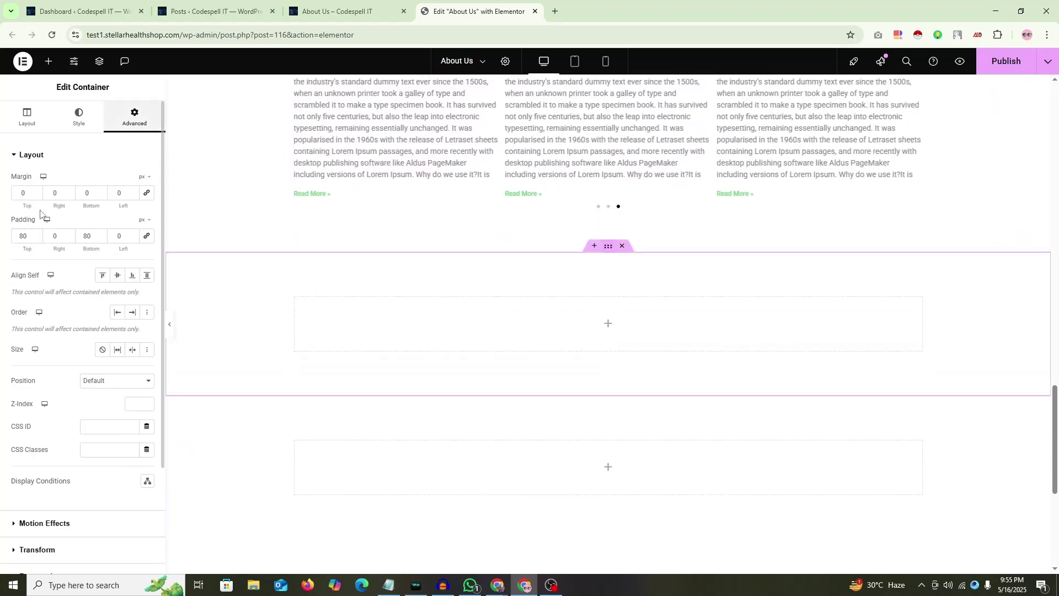
pyautogui.doubleClick(30, 238)
pyautogui.write('0')
pyautogui.scroll(-2, 704, 341)
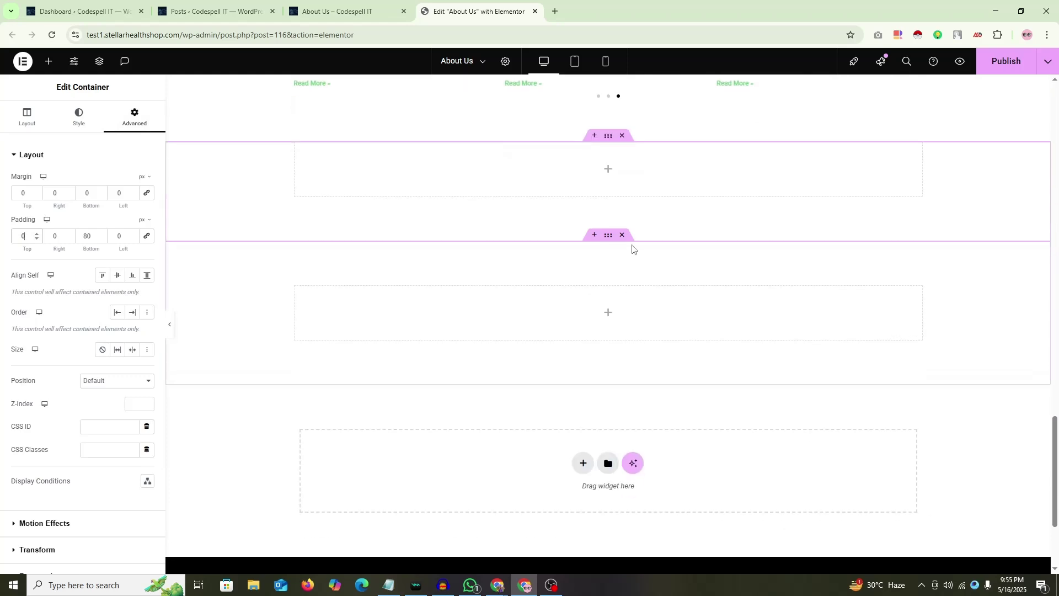
pyautogui.scroll(1, 621, 261)
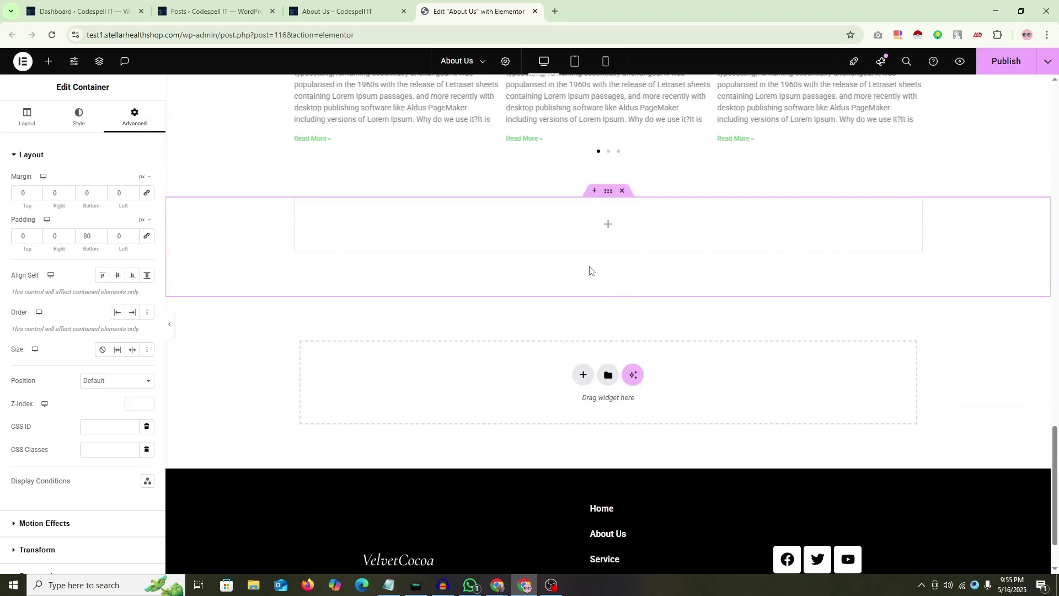
pyautogui.rightClick(611, 194)
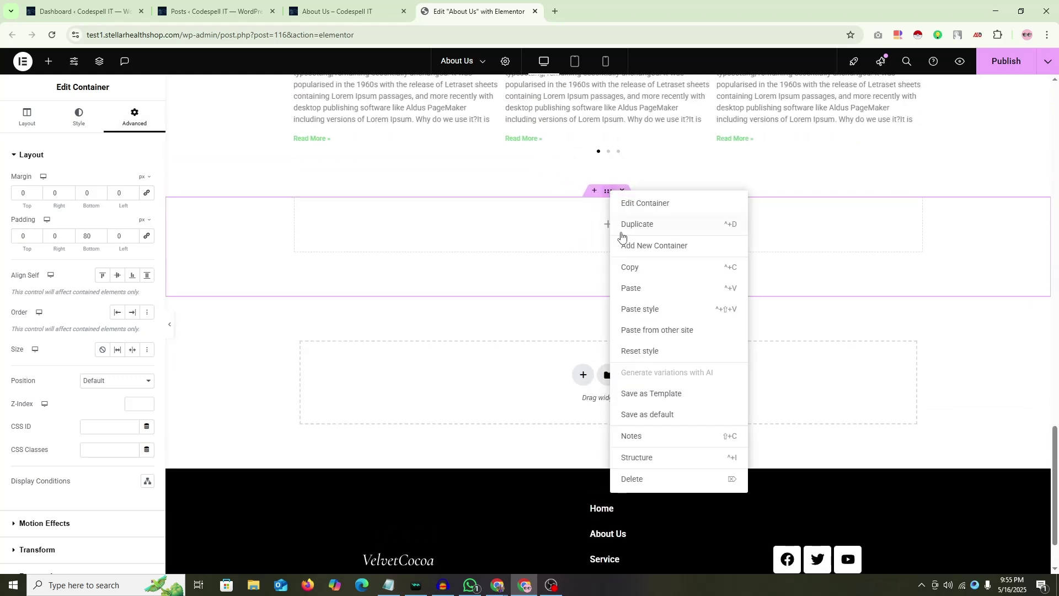
pyautogui.click(651, 232)
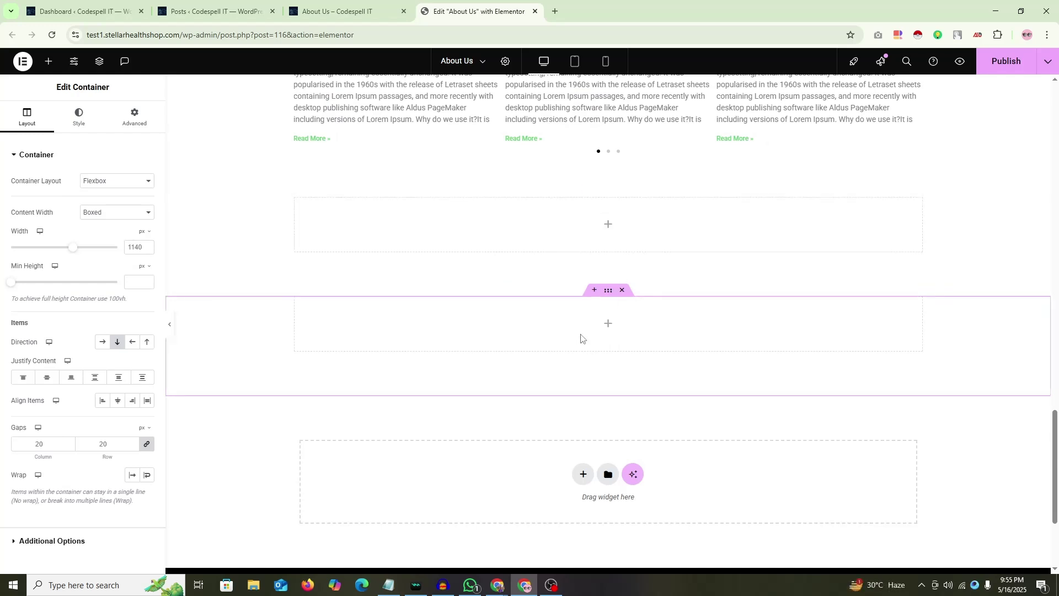
# Step: Drag an Animated Headline widget into the empty section below the posts carousel
pyautogui.click(609, 231)
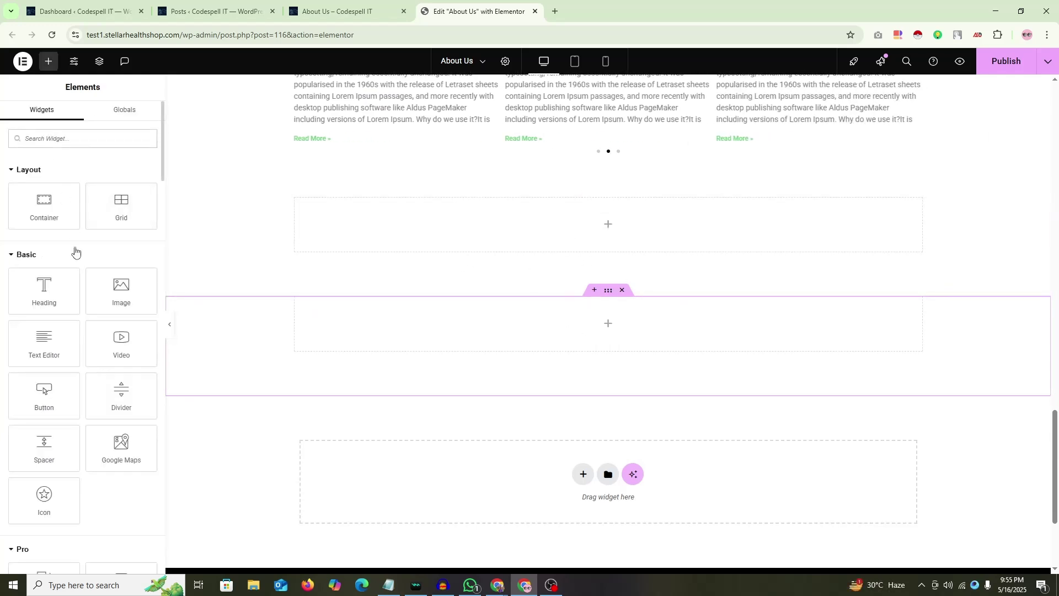
pyautogui.scroll(-6, 77, 260)
pyautogui.scroll(-1, 77, 262)
pyautogui.moveTo(55, 257); pyautogui.dragTo(623, 230)
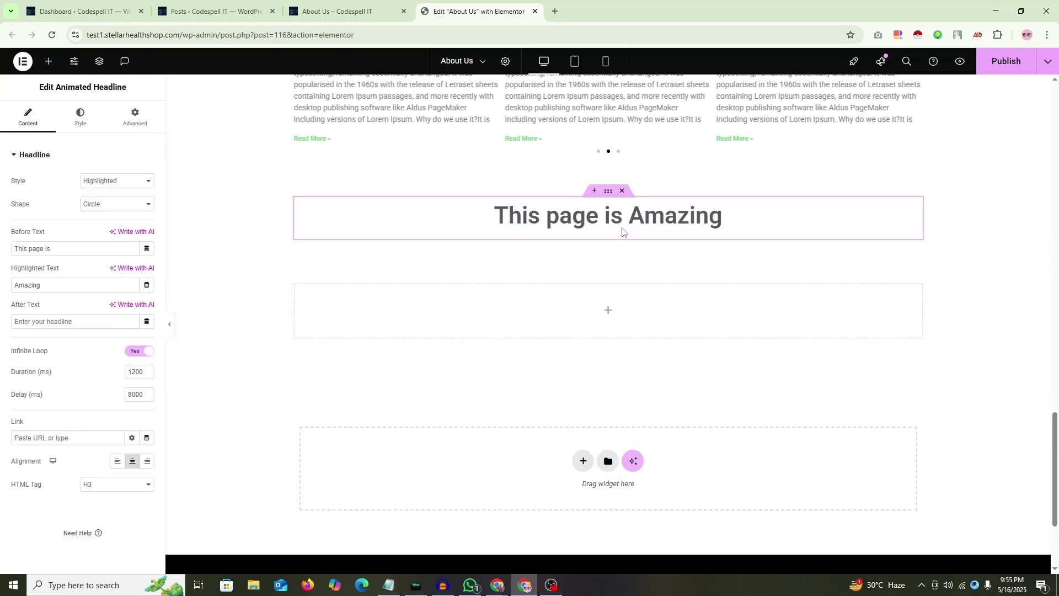
pyautogui.scroll(1, 568, 265)
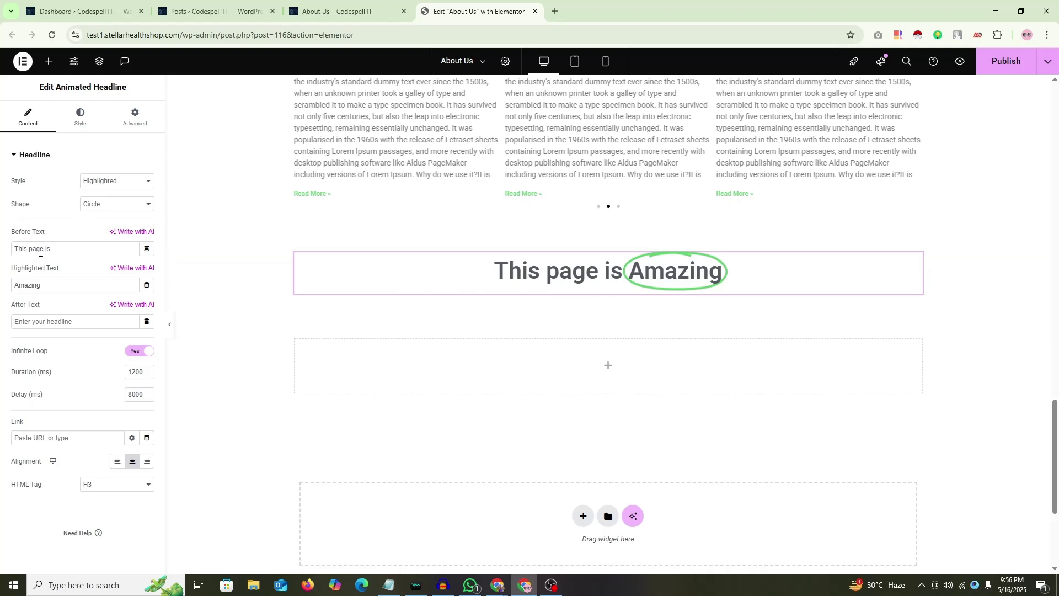
# Step: Replace Before Text with 'We are Professional' and Highlighted Text 'Amazing' with 'Web Developer'
pyautogui.moveTo(73, 255); pyautogui.dragTo(1, 259)
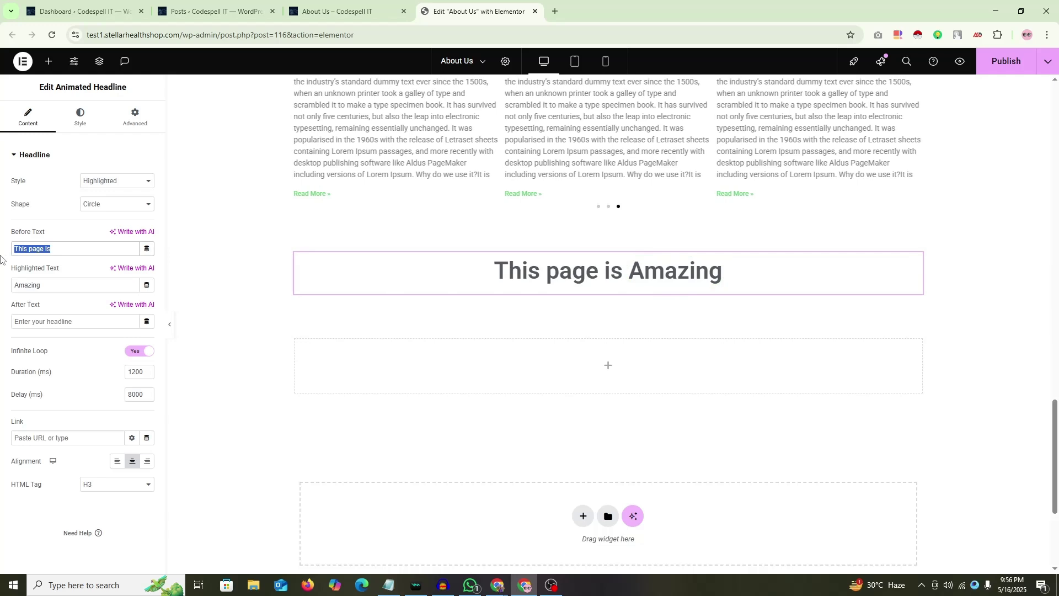
pyautogui.write('We are')
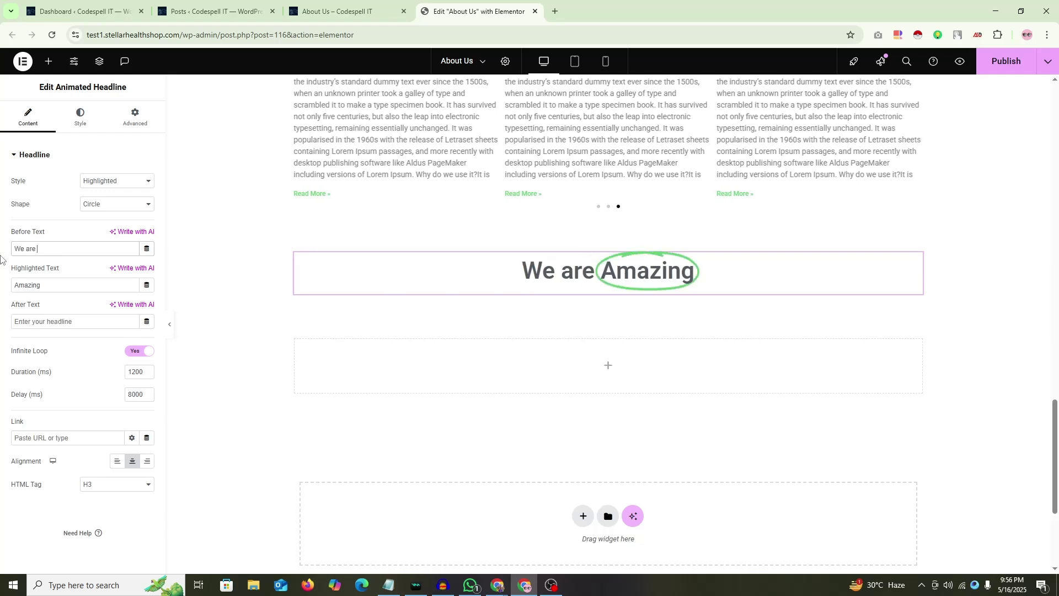
pyautogui.write(' Prof')
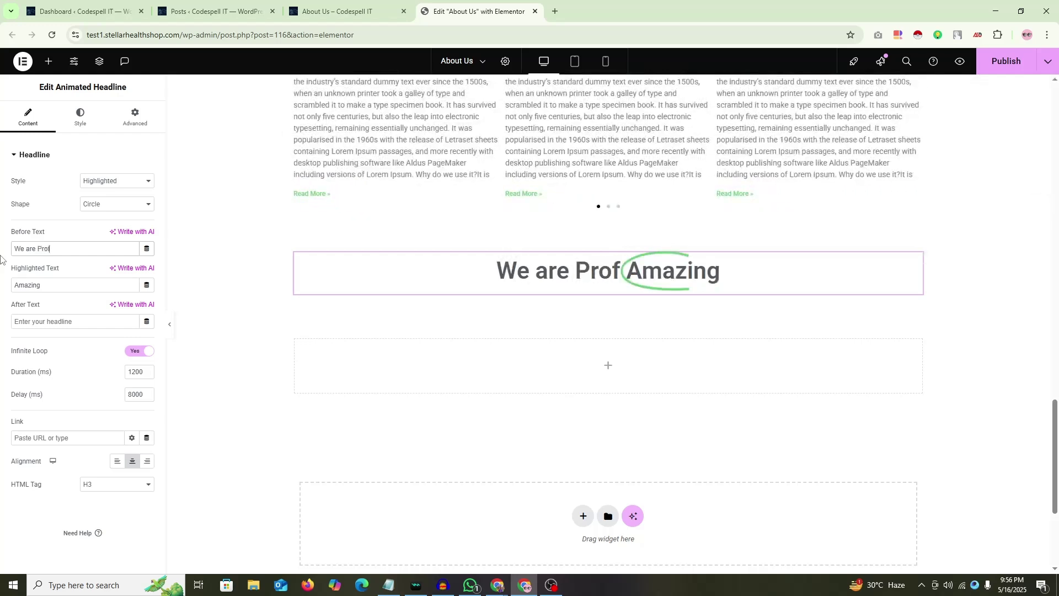
pyautogui.write('essional')
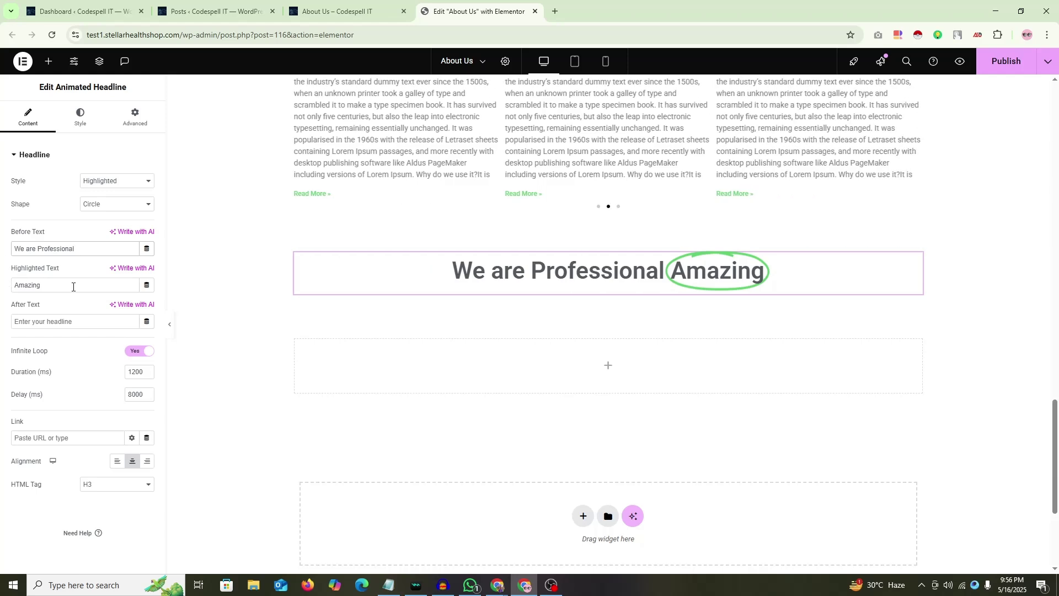
pyautogui.moveTo(72, 286); pyautogui.dragTo(1, 289)
pyautogui.write('Web Dev')
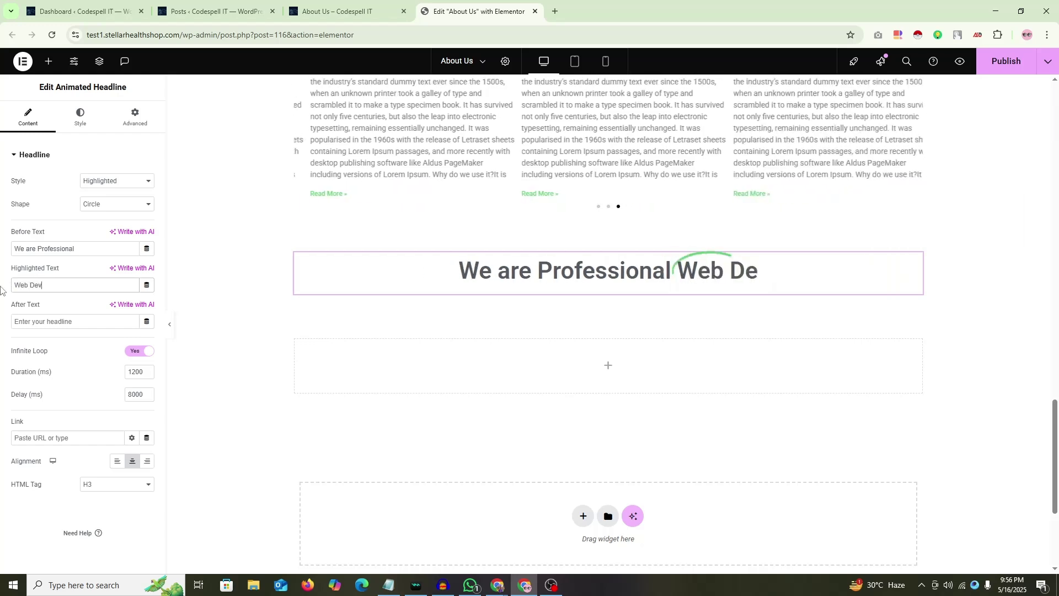
pyautogui.write('eloper')
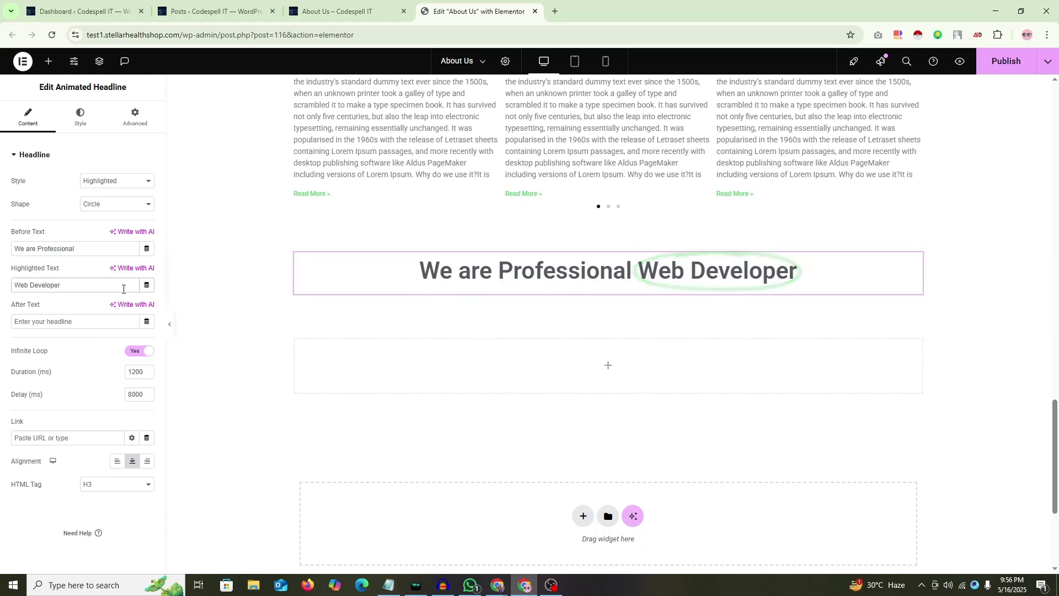
# Step: Preview the Double, Double Underline, Underline Zigzag and Diagonal highlight shapes
pyautogui.click(123, 207)
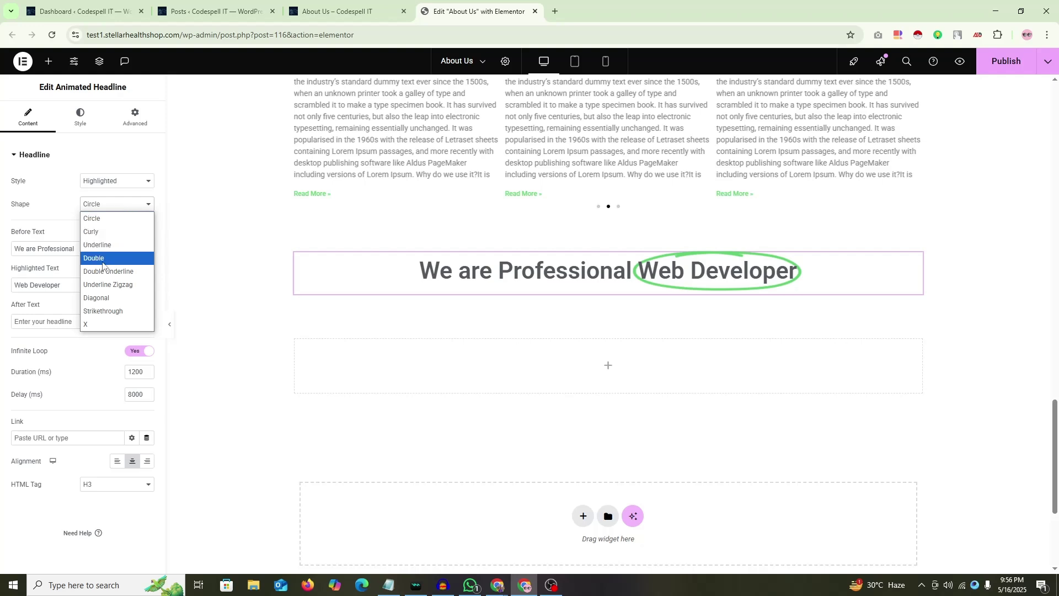
pyautogui.click(103, 244)
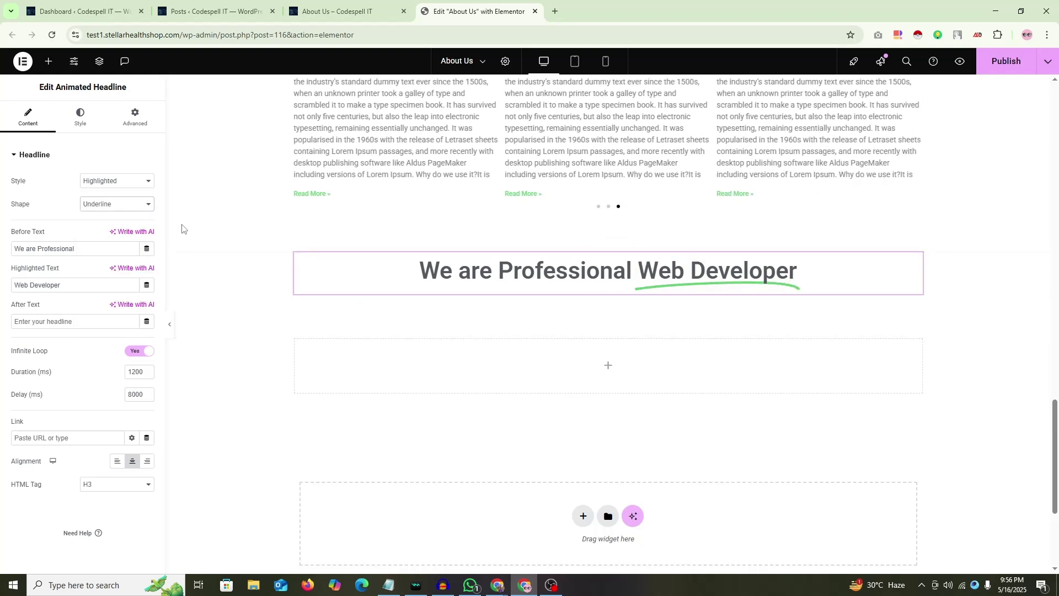
pyautogui.click(123, 206)
pyautogui.click(107, 259)
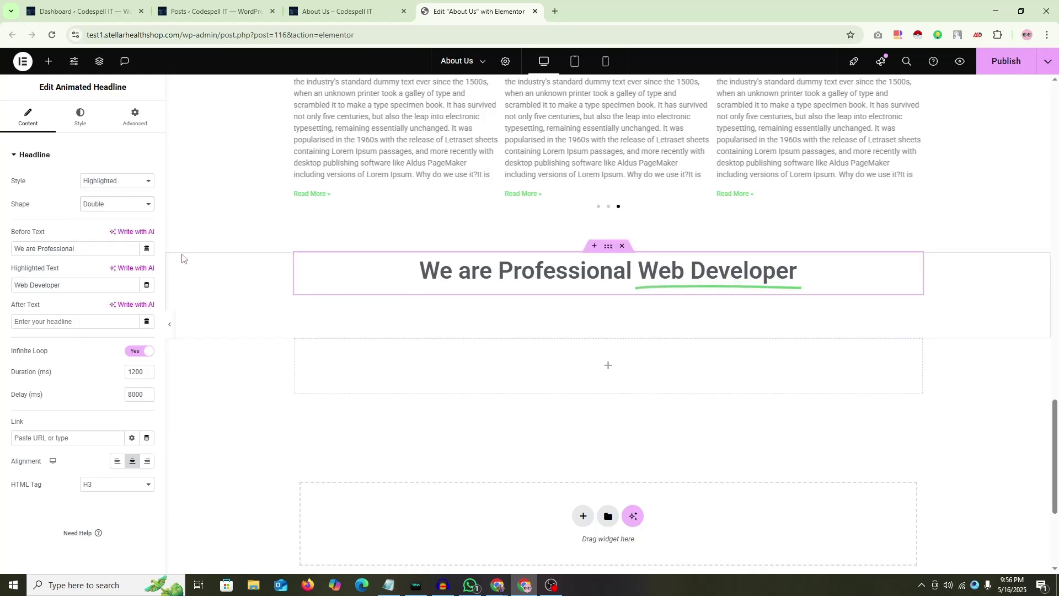
pyautogui.click(113, 205)
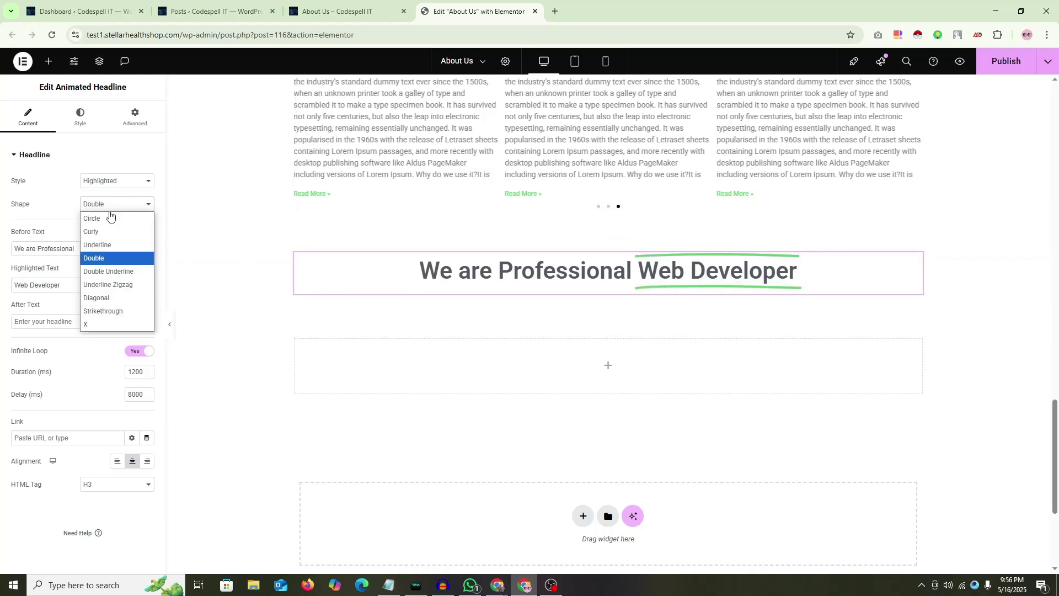
pyautogui.click(110, 272)
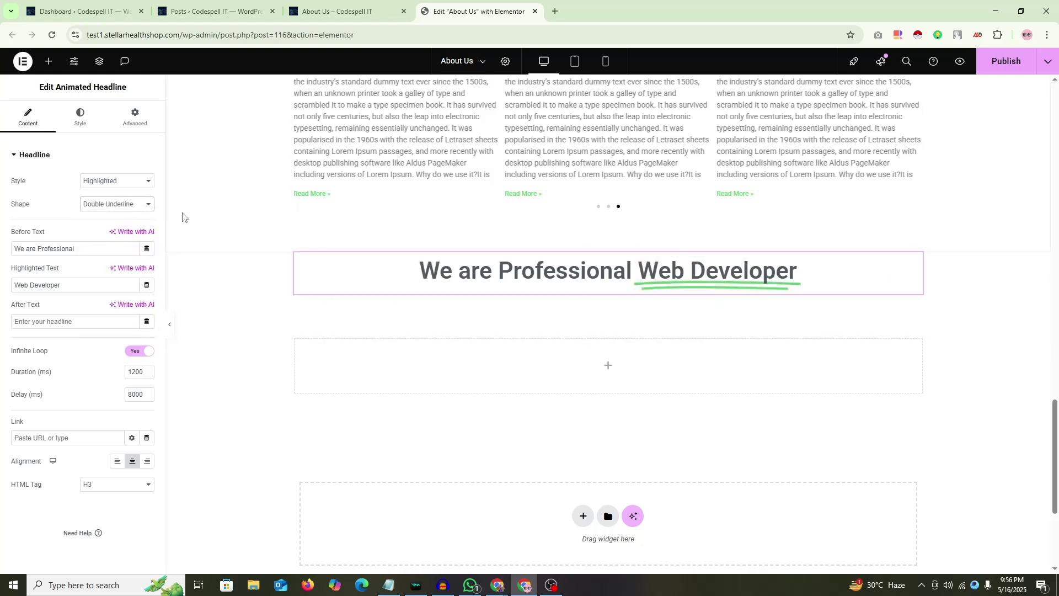
pyautogui.click(136, 207)
pyautogui.click(110, 284)
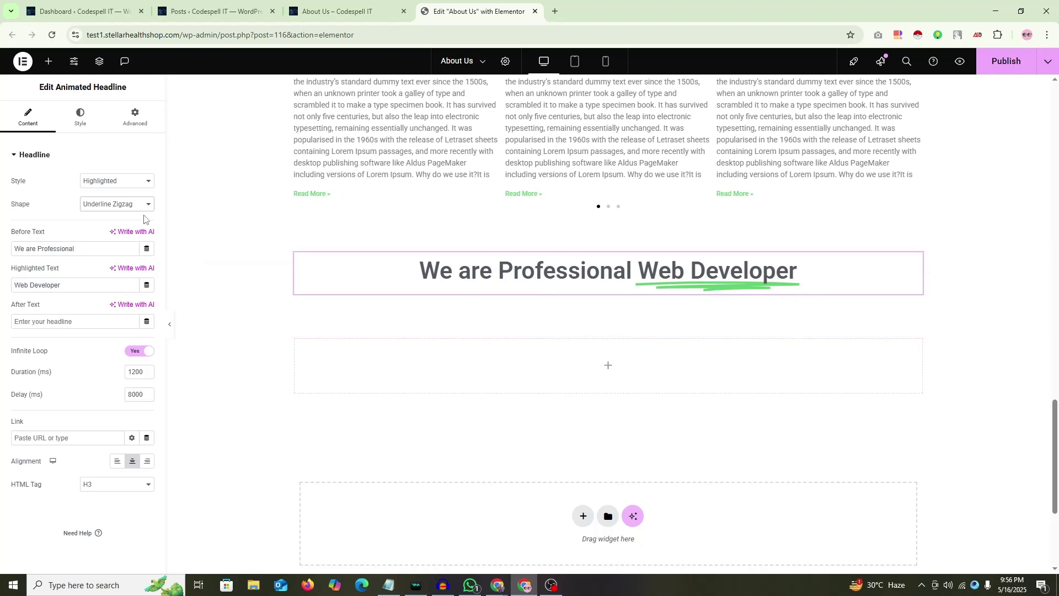
pyautogui.click(119, 204)
pyautogui.click(96, 298)
# Step: Preview Strikethrough, X and Underline Zigzag, then settle on the Circle shape
pyautogui.click(113, 205)
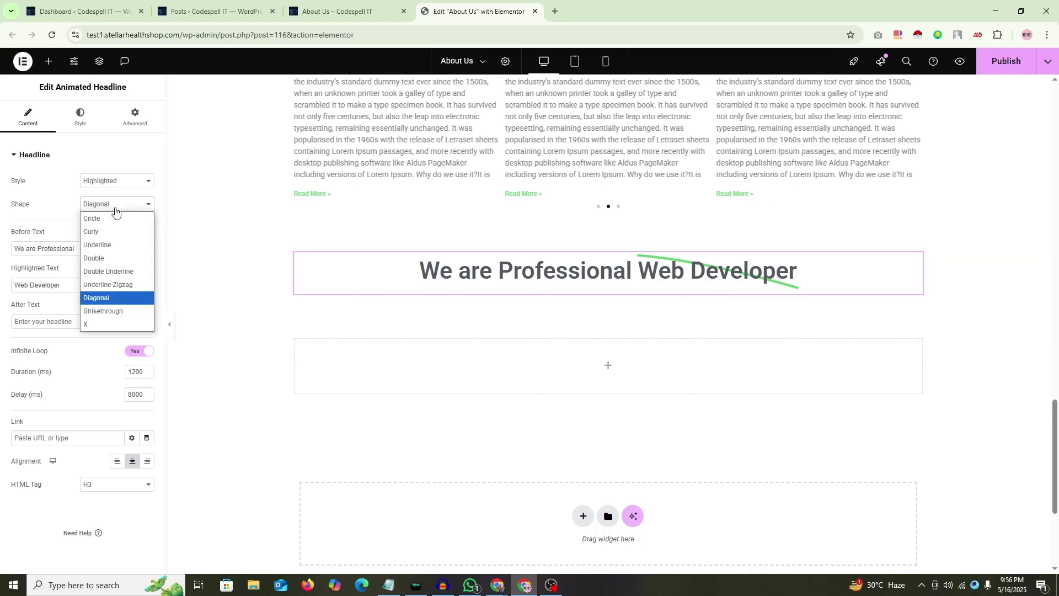
pyautogui.click(112, 317)
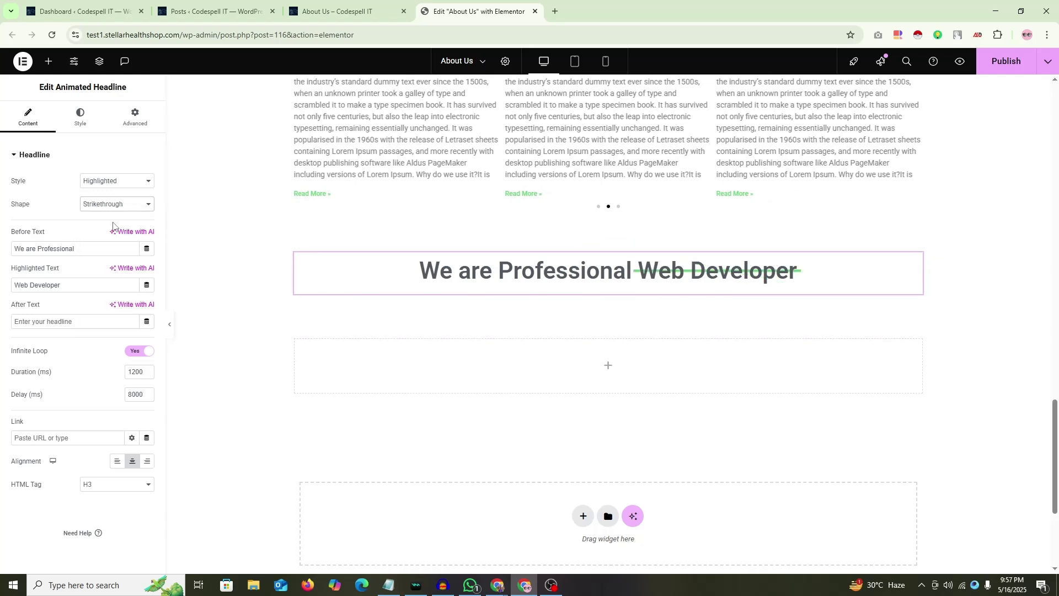
pyautogui.click(116, 204)
pyautogui.click(104, 326)
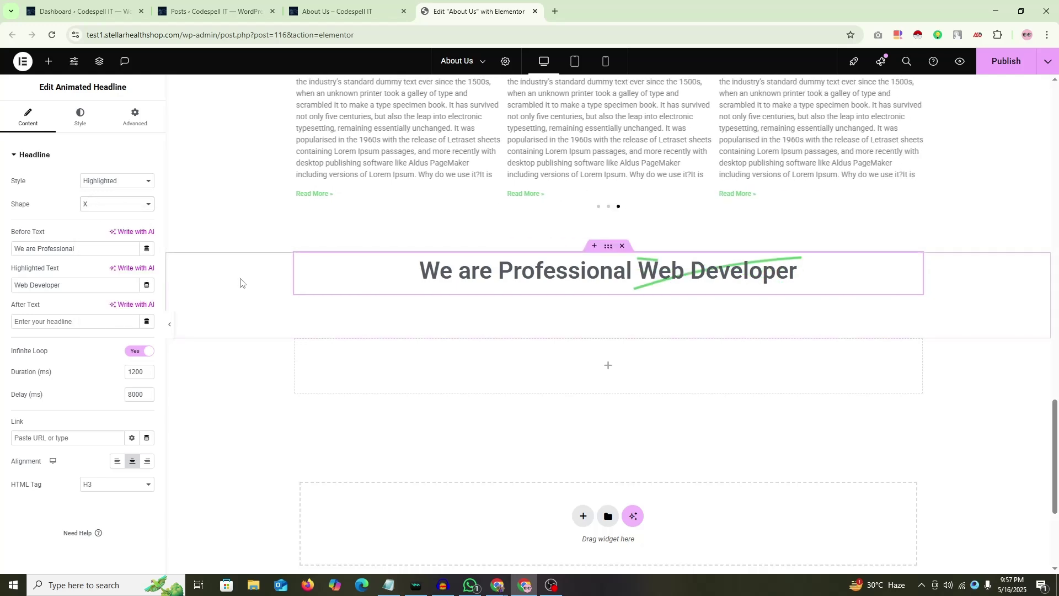
pyautogui.click(103, 209)
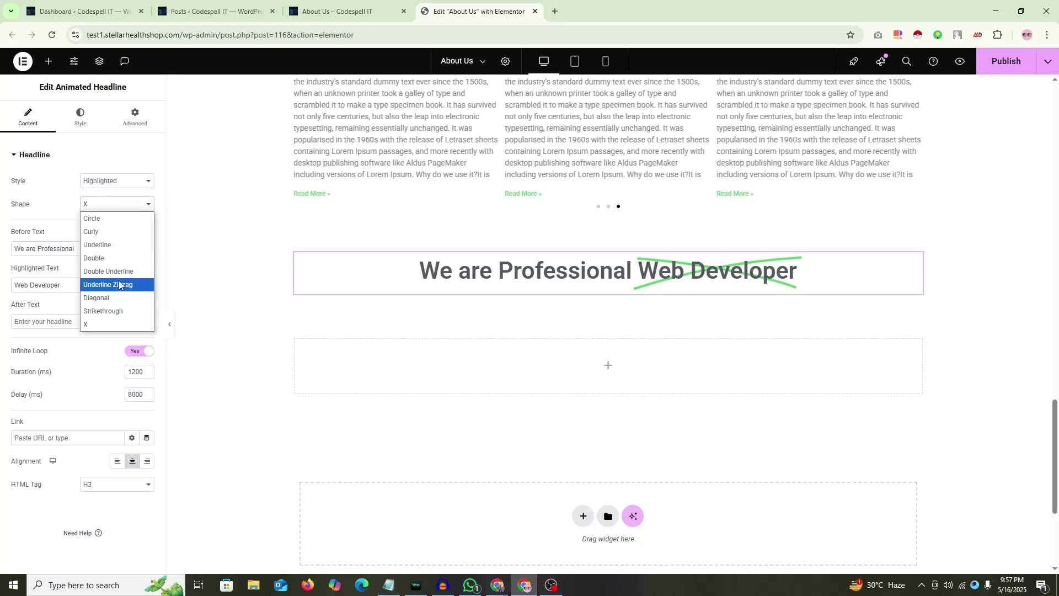
pyautogui.click(118, 285)
pyautogui.click(118, 207)
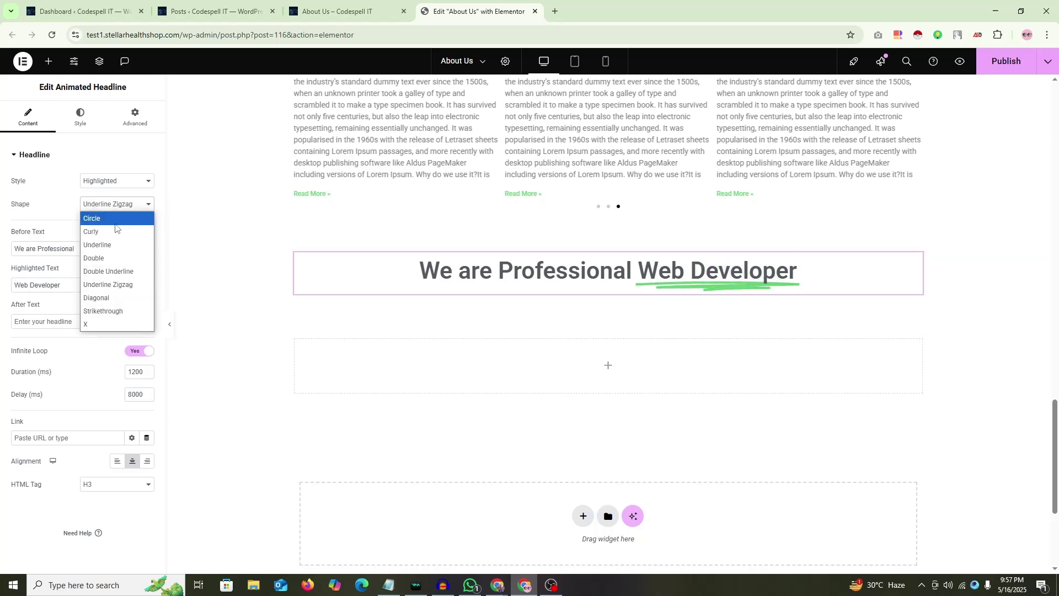
pyautogui.click(116, 216)
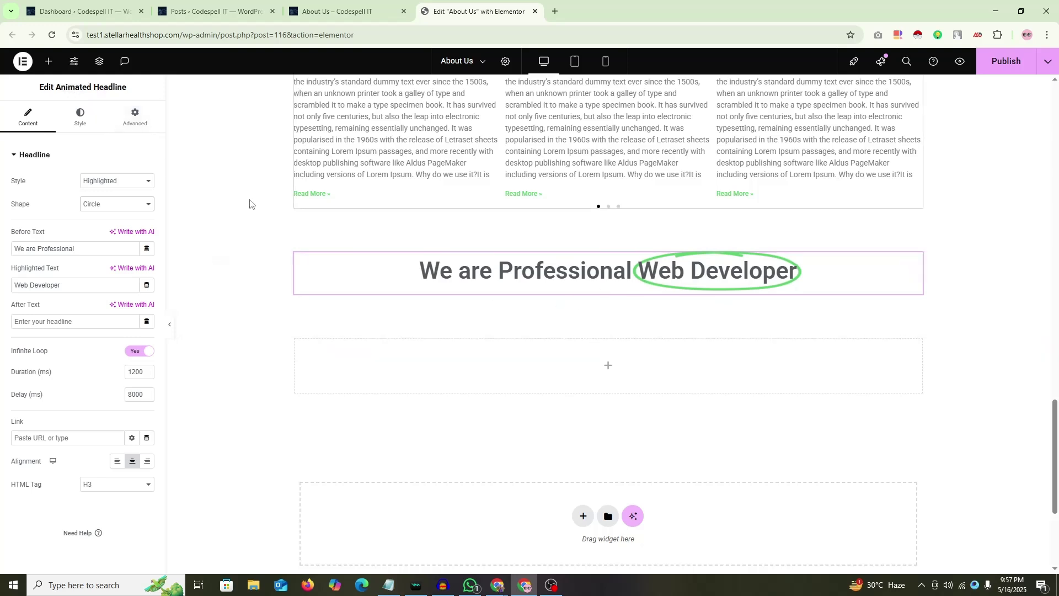
# Step: Switch the headline Style from Highlighted to Rotating, cycling Better, Bigger and Faster
pyautogui.click(143, 183)
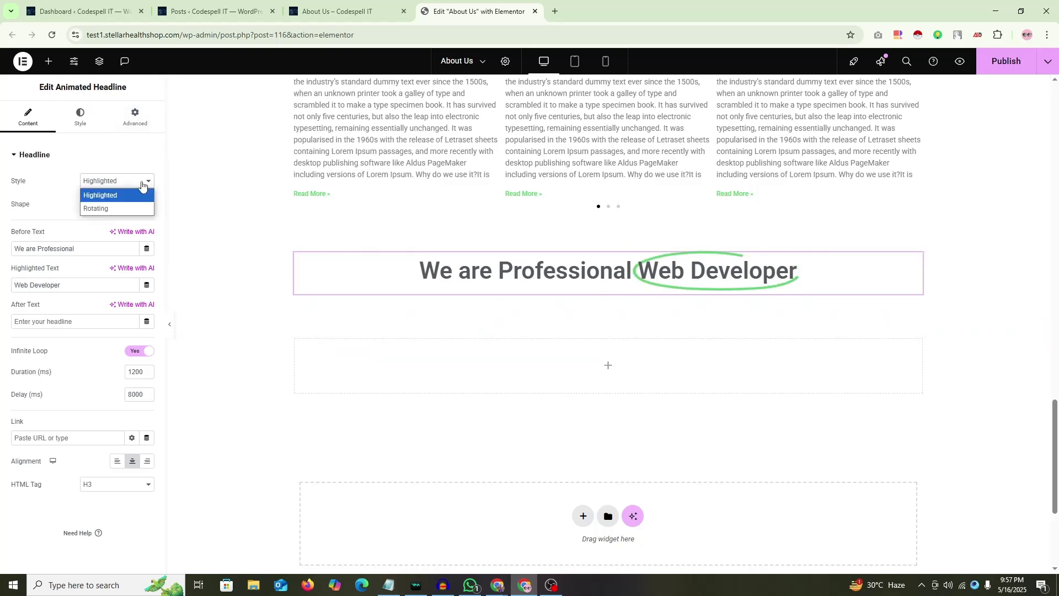
pyautogui.click(142, 183)
pyautogui.click(117, 185)
pyautogui.click(26, 210)
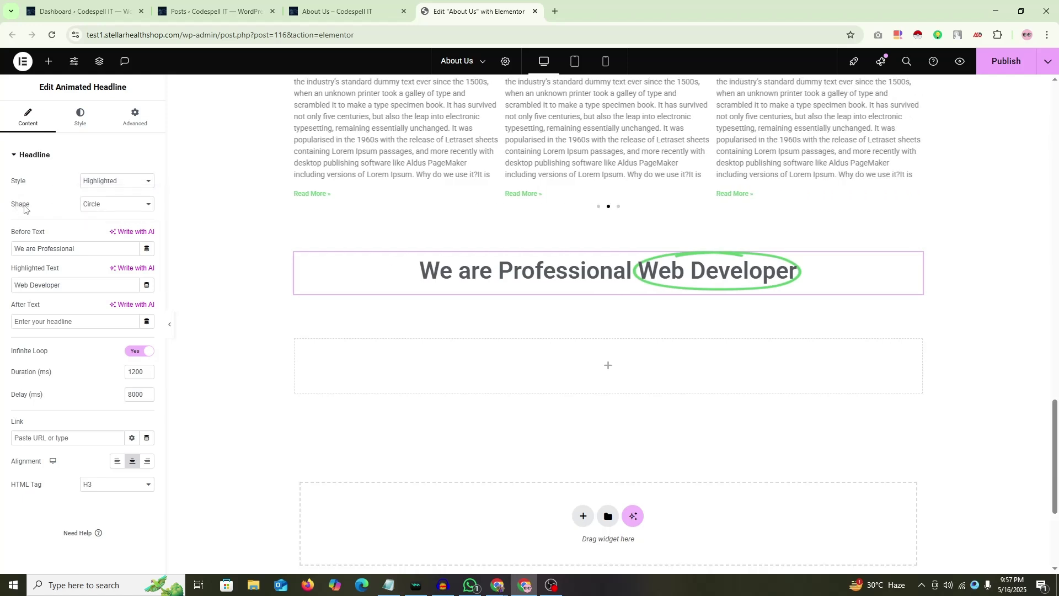
pyautogui.click(118, 205)
pyautogui.click(36, 193)
pyautogui.click(122, 186)
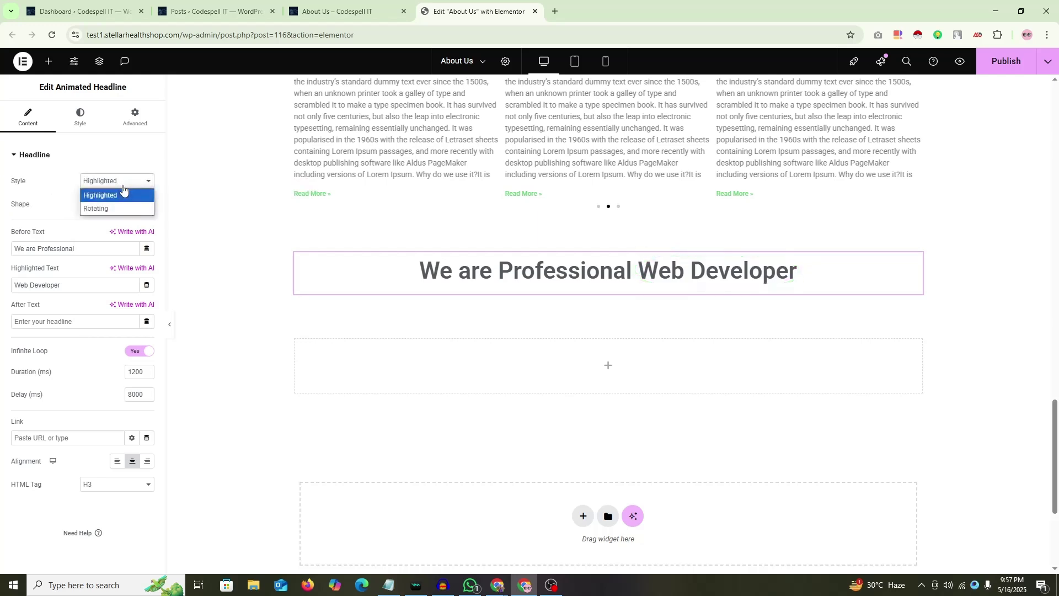
pyautogui.click(97, 209)
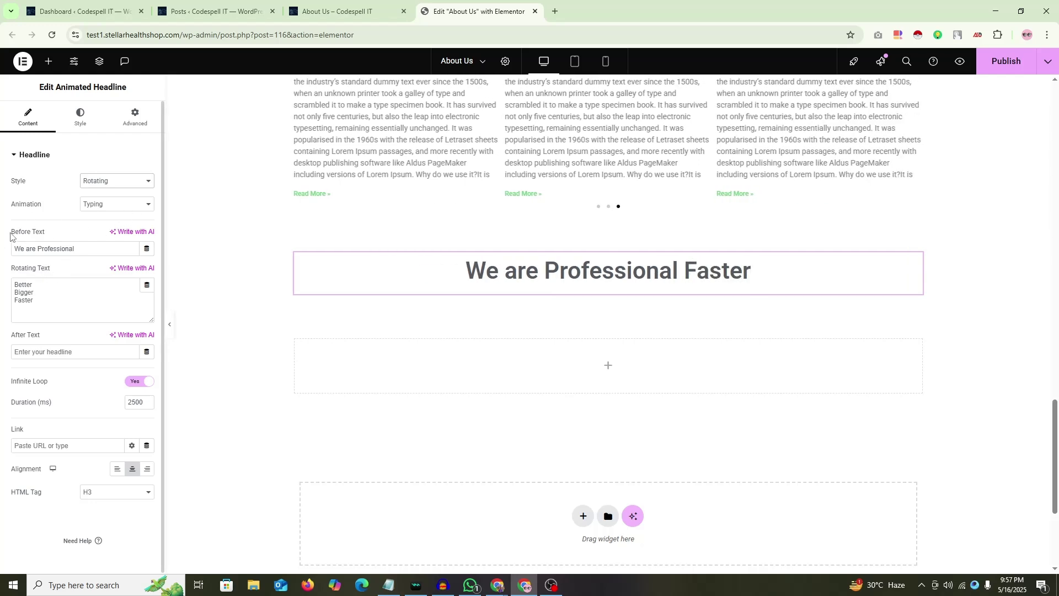
# Step: Clear all the default words from the Rotating Text list
pyautogui.moveTo(10, 232); pyautogui.dragTo(47, 234)
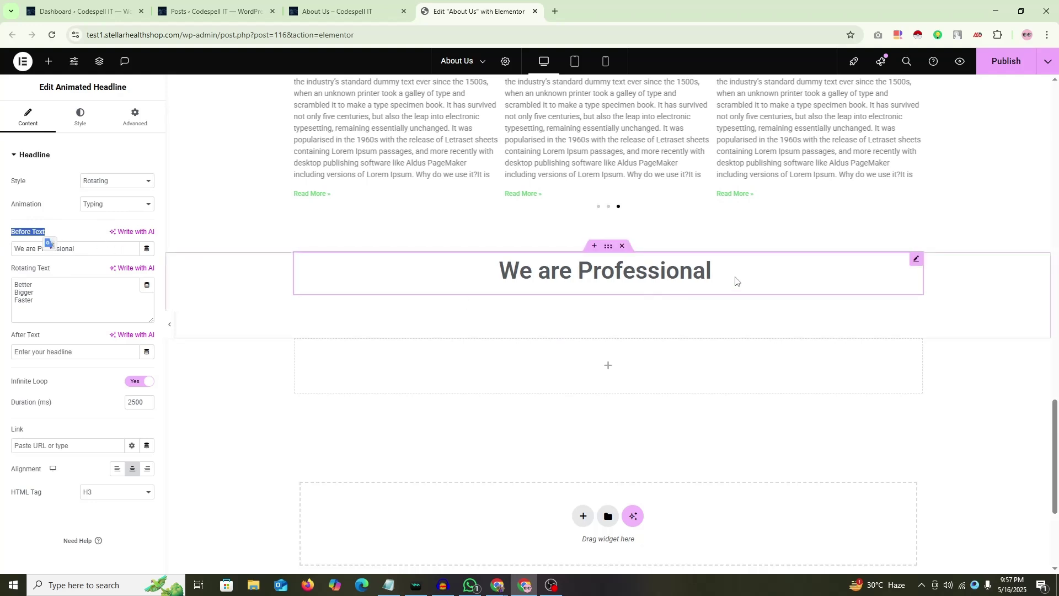
pyautogui.moveTo(89, 249); pyautogui.dragTo(13, 251)
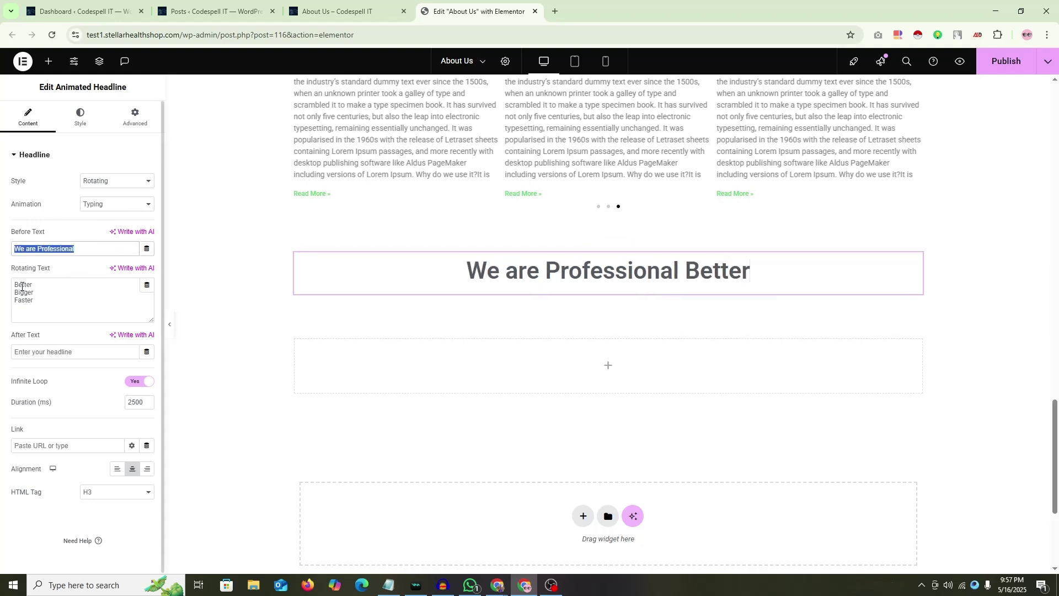
pyautogui.click(24, 287)
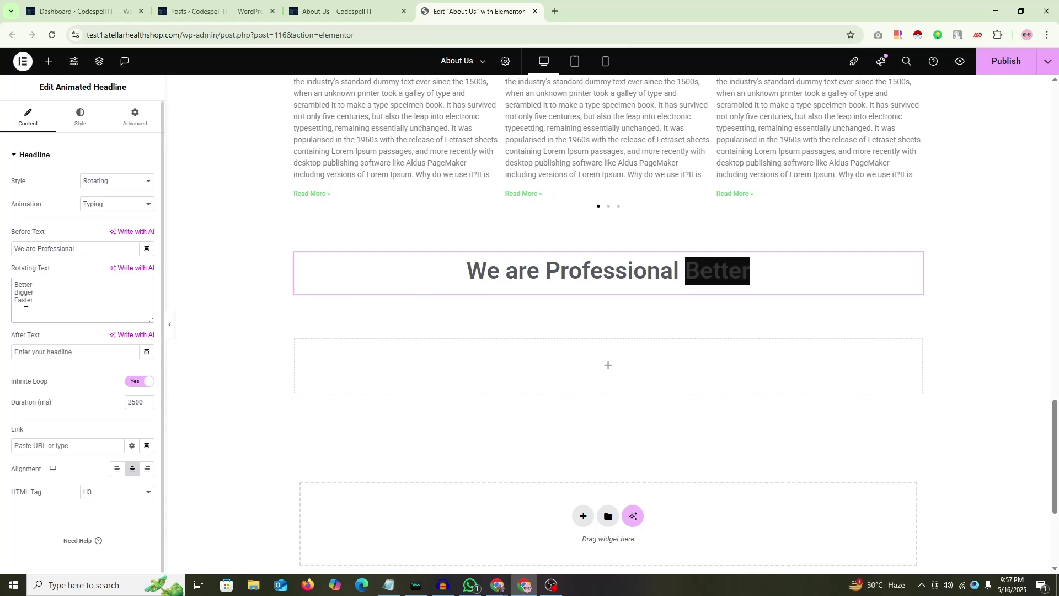
pyautogui.hotkey('ctrl', 'a')
pyautogui.press('BackSpace')
# Step: Enter the job titles Web Developer, Graphich Designer, Social Media Marketer, SEO Expert, Motion Graphic
pyautogui.write('We')
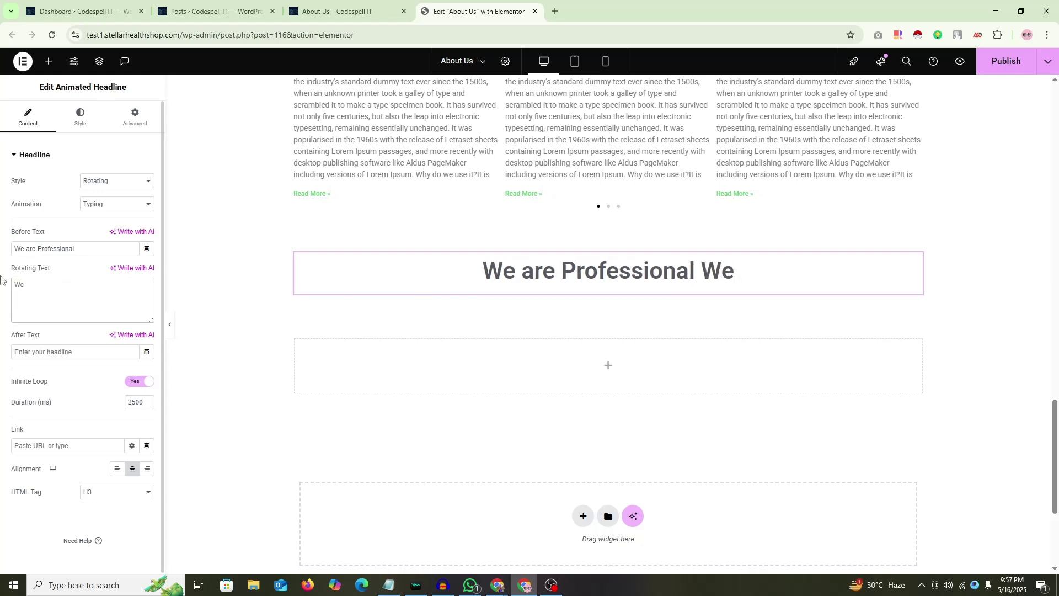
pyautogui.write('b')
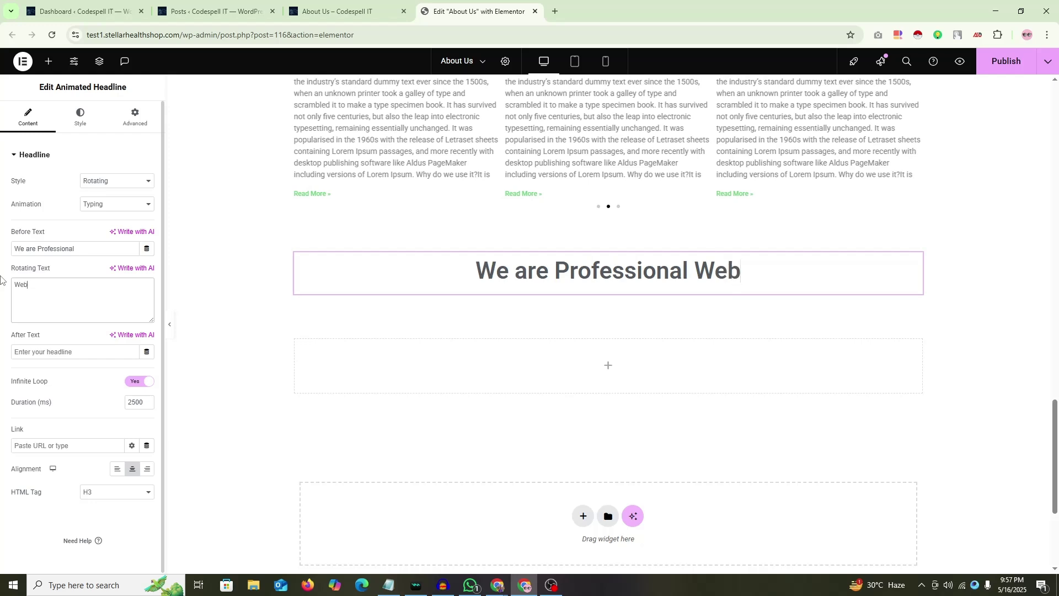
pyautogui.press('BackSpace')
pyautogui.press('BackSpace')
pyautogui.press('BackSpace')
pyautogui.write('Gamer')
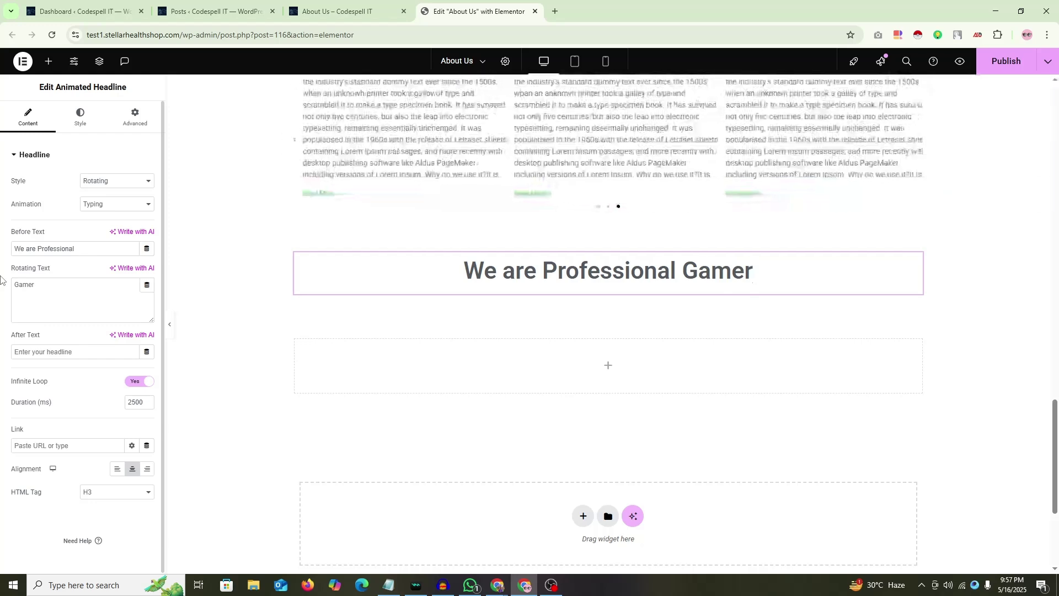
pyautogui.moveTo(45, 288); pyautogui.dragTo(3, 298)
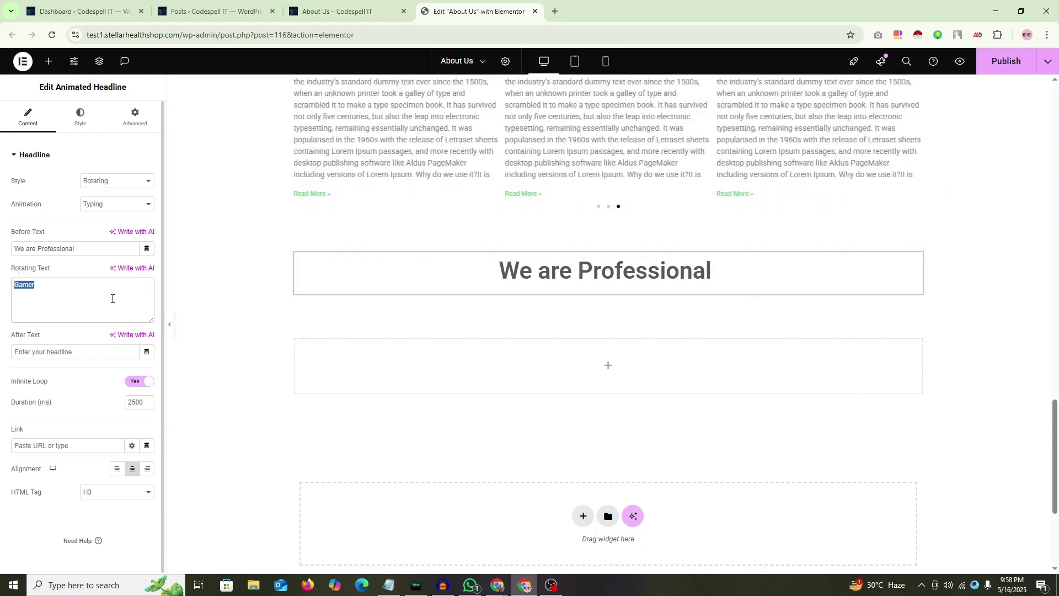
pyautogui.press('BackSpace')
pyautogui.write('Web D')
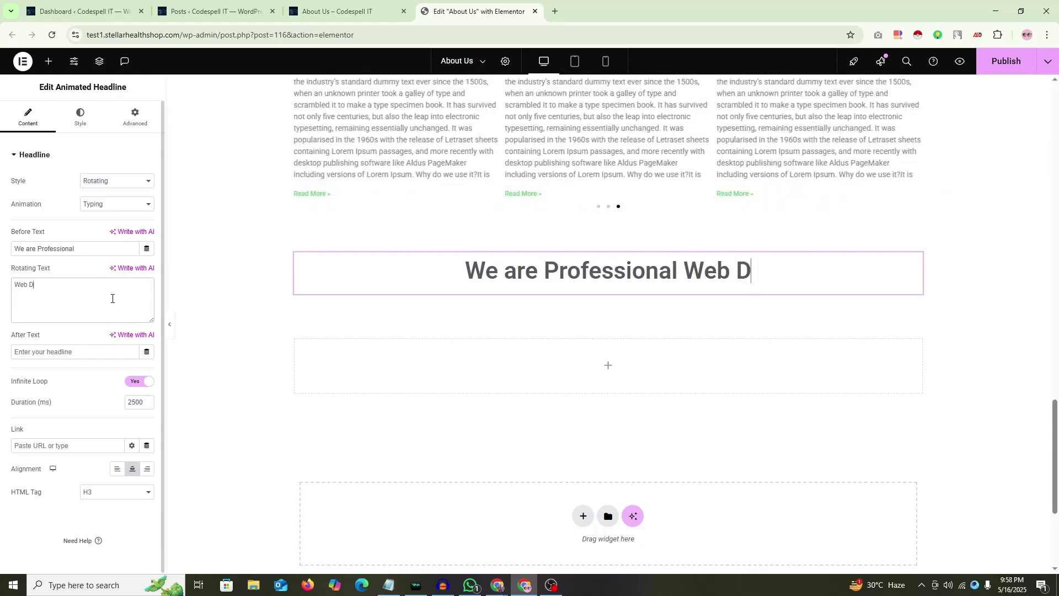
pyautogui.write('eveloper')
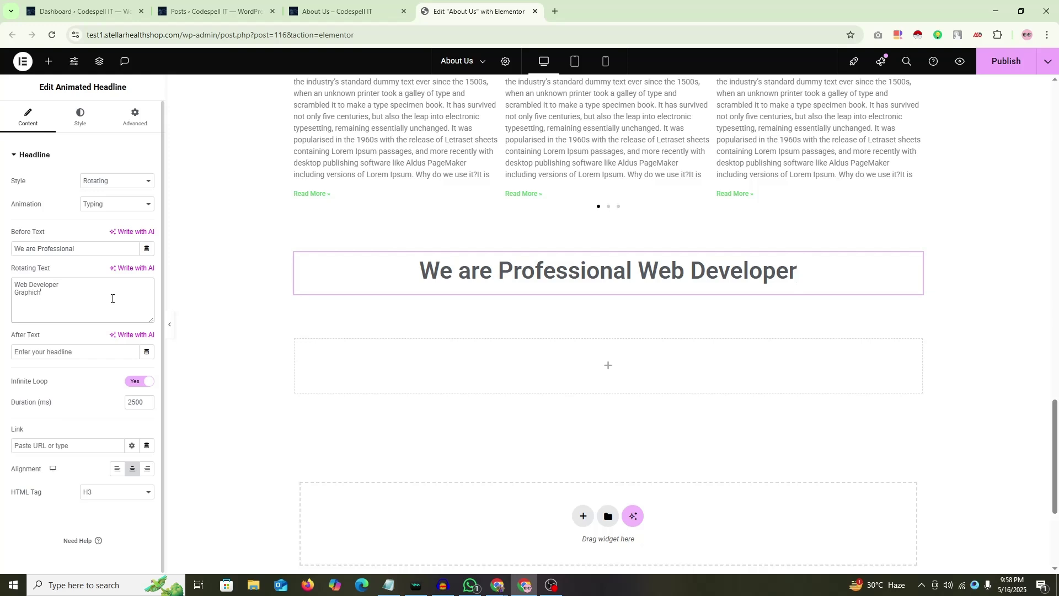
pyautogui.write('Graphich Designer')
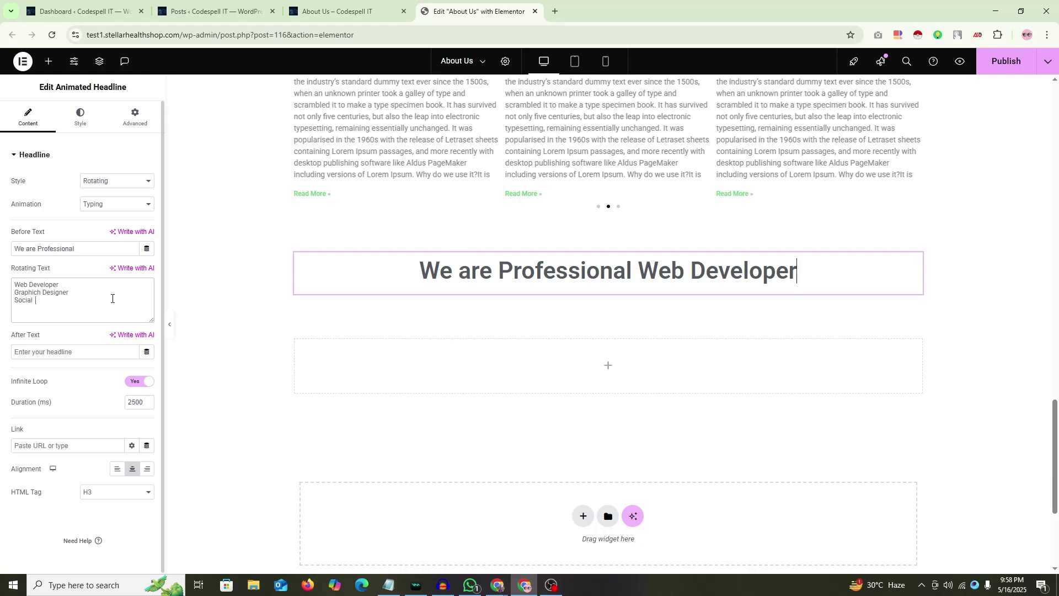
pyautogui.write('Media Marketer')
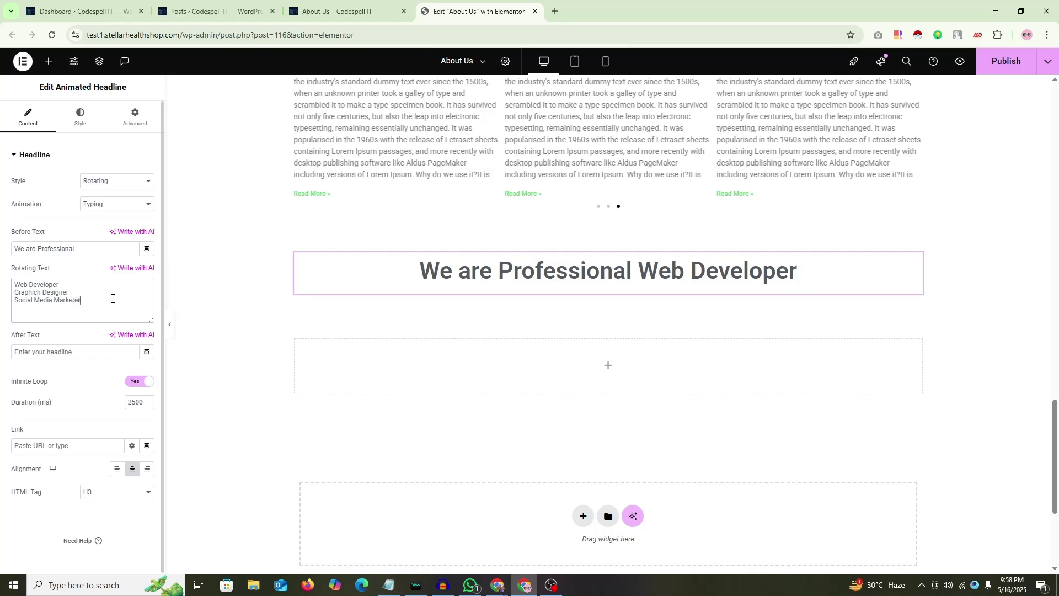
pyautogui.write(' Expert')
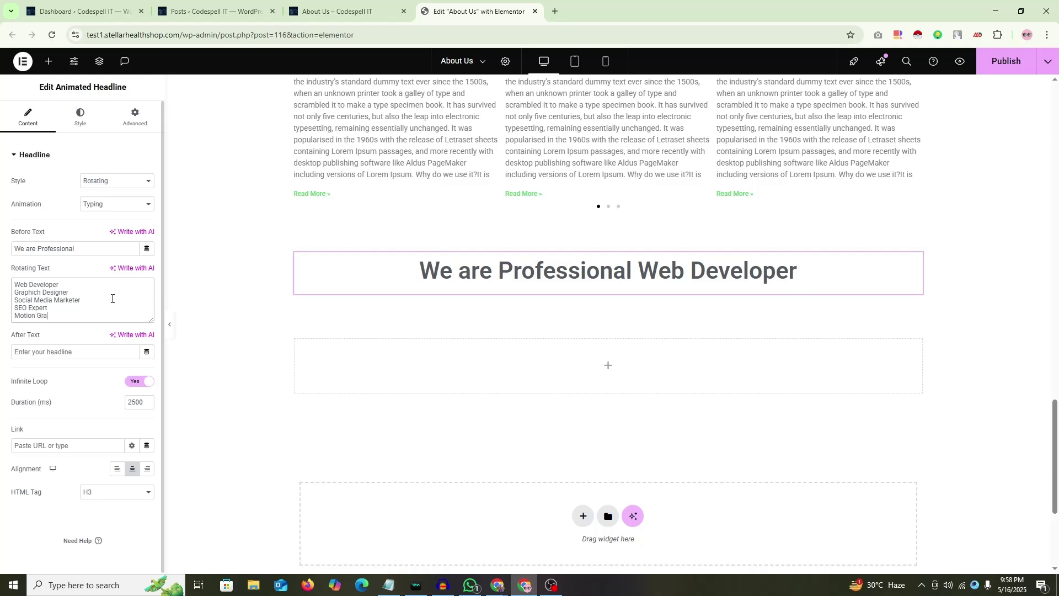
pyautogui.press('BackSpace')
pyautogui.press('BackSpace')
pyautogui.press('BackSpace')
pyautogui.press('BackSpace')
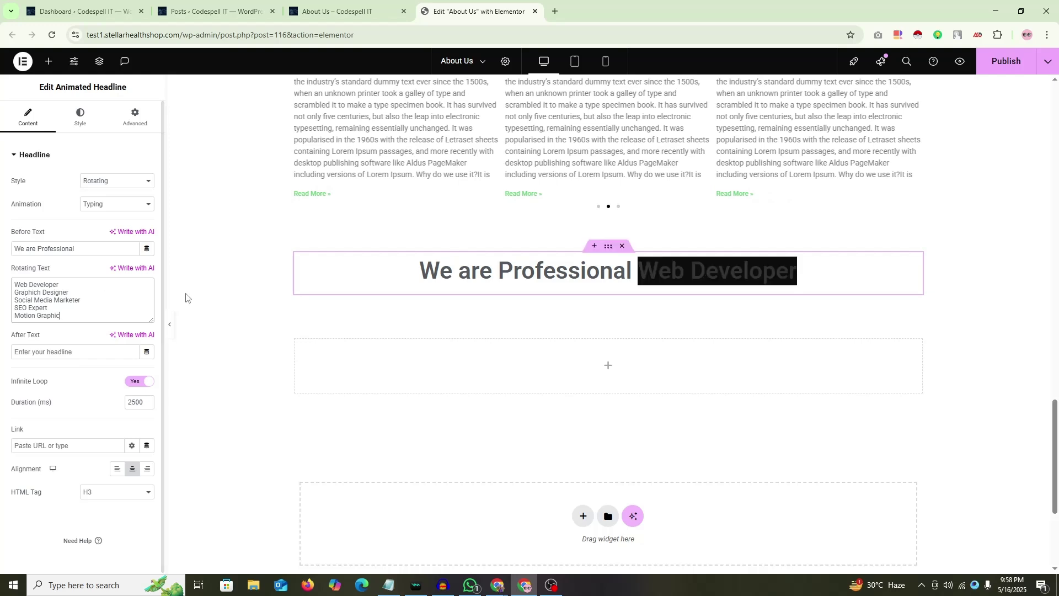
# Step: Preview the page without the panel, then return to editing the headline
pyautogui.click(169, 325)
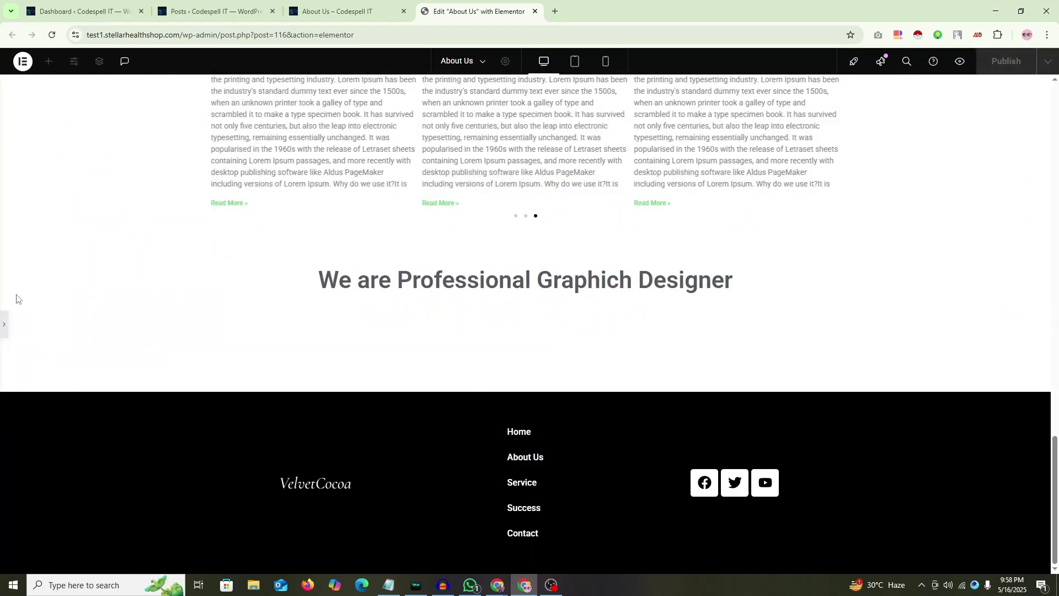
pyautogui.click(3, 324)
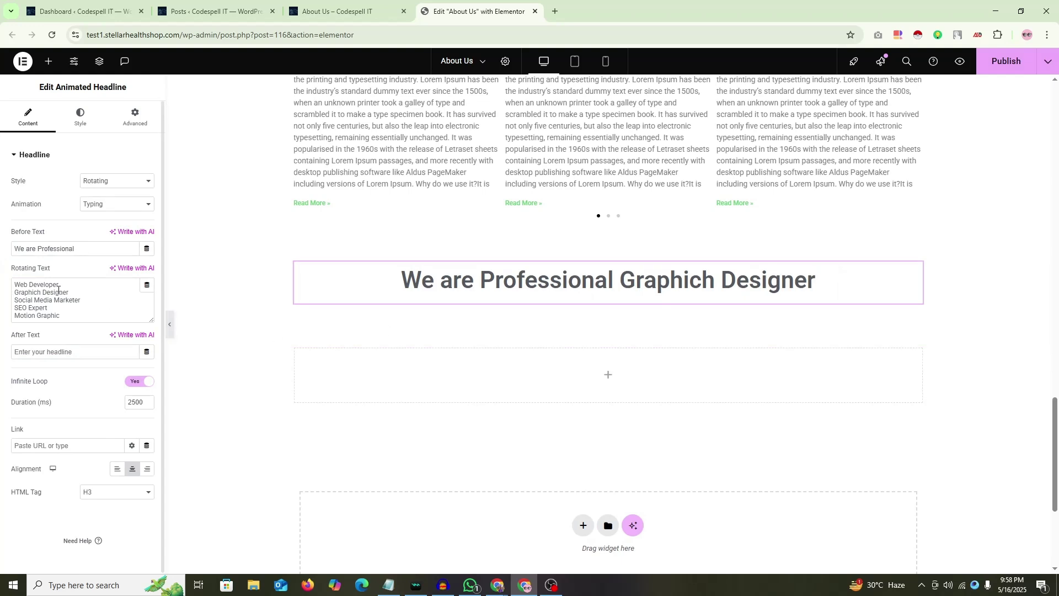
pyautogui.tripleClick(15, 297)
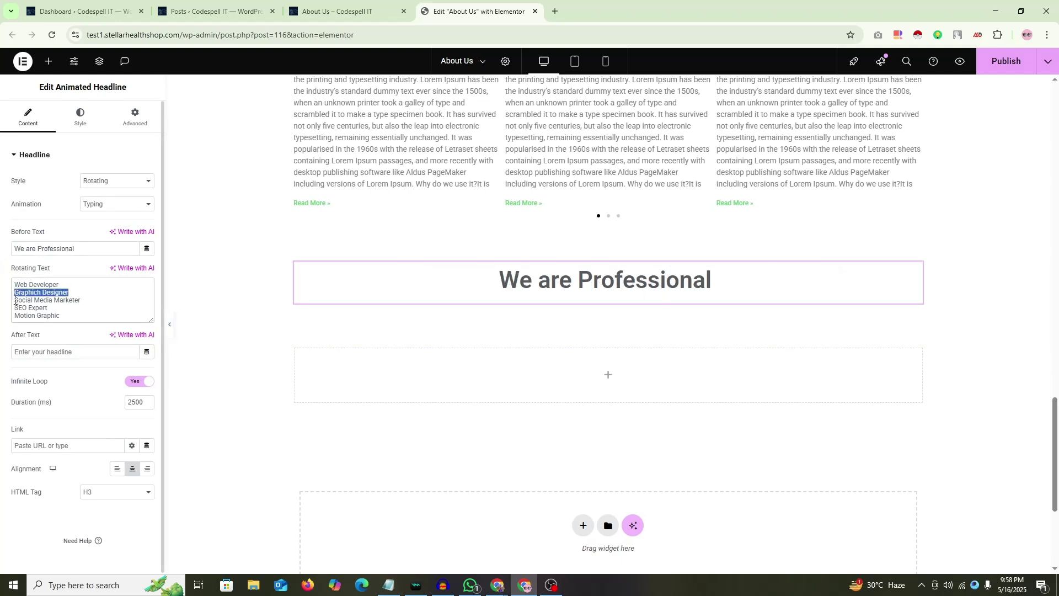
pyautogui.click(102, 304)
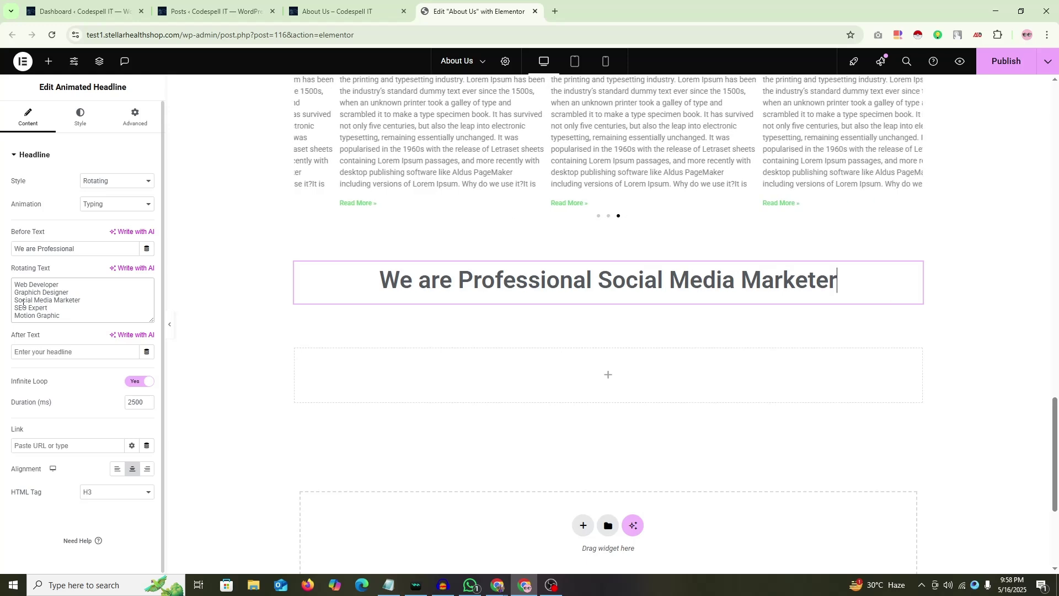
# Step: Change the last rotating job title to 'Motion Graphics'
pyautogui.moveTo(63, 285); pyautogui.dragTo(2, 287)
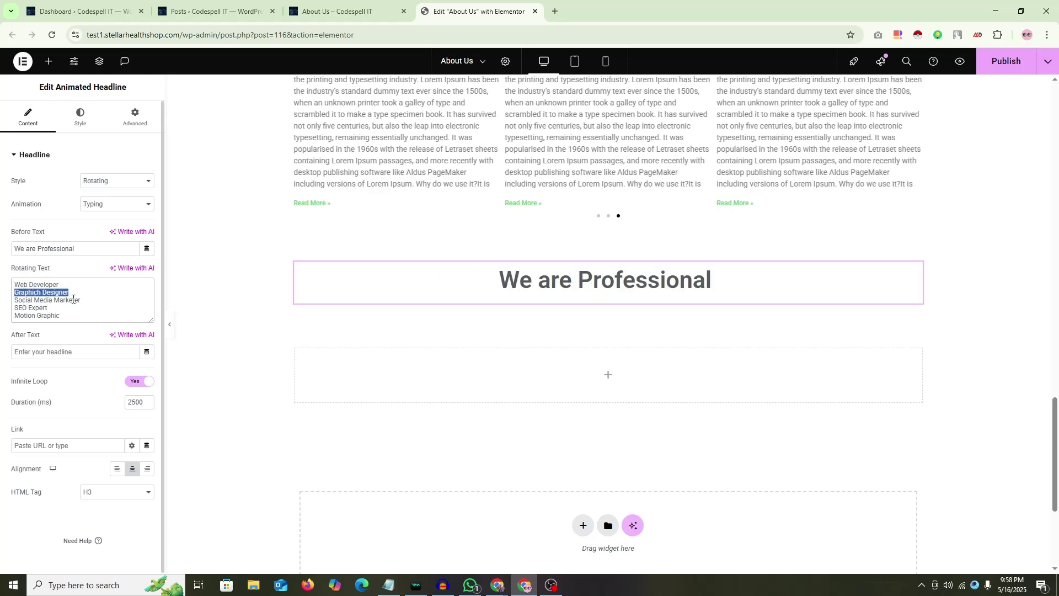
pyautogui.moveTo(81, 301); pyautogui.dragTo(1, 303)
pyautogui.moveTo(67, 312); pyautogui.dragTo(2, 319)
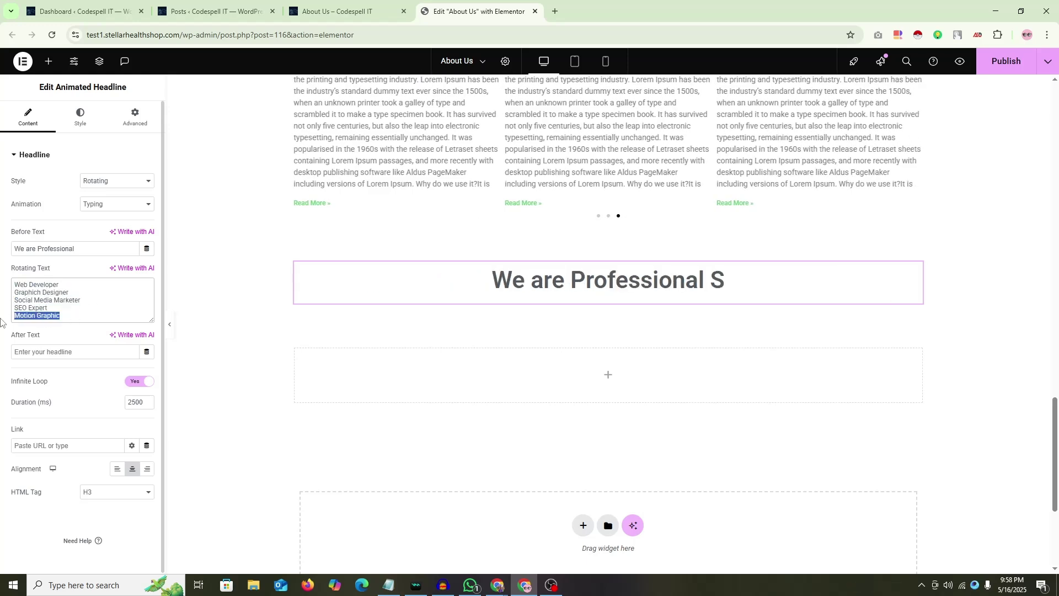
pyautogui.write('s')
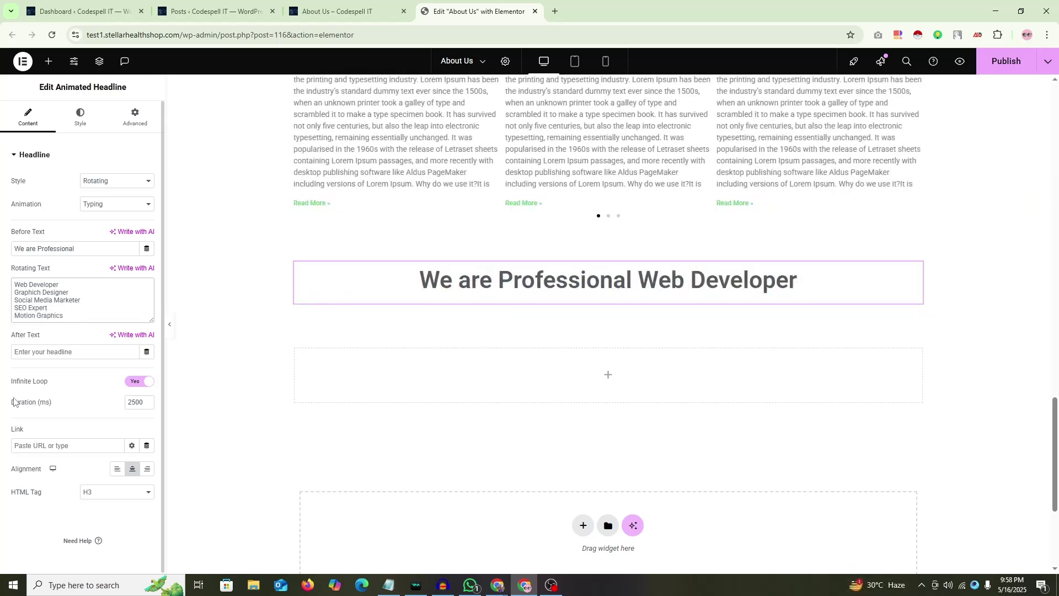
pyautogui.click(0, 347)
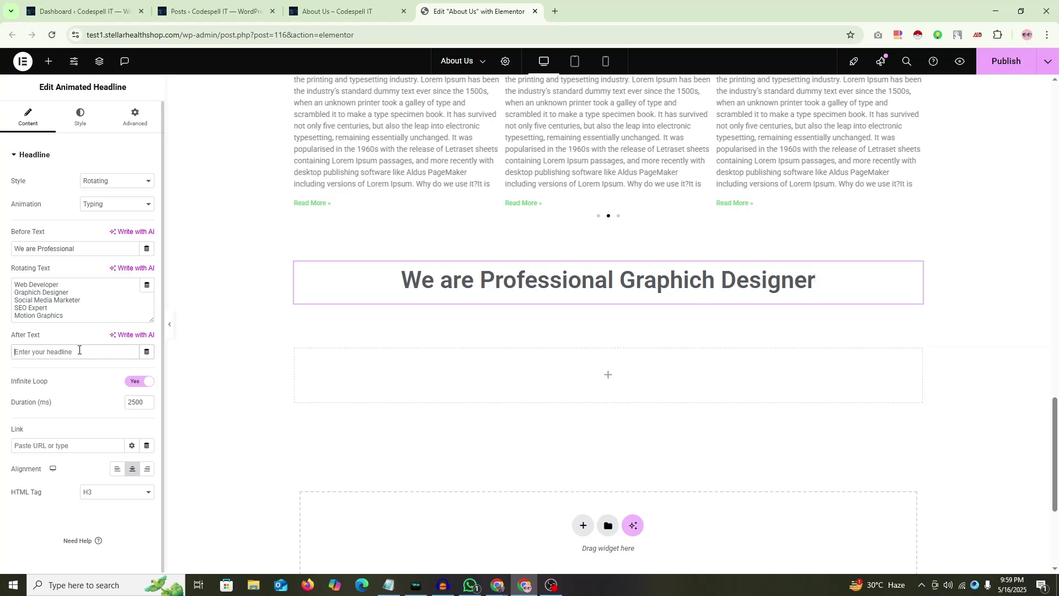
pyautogui.write('For ')
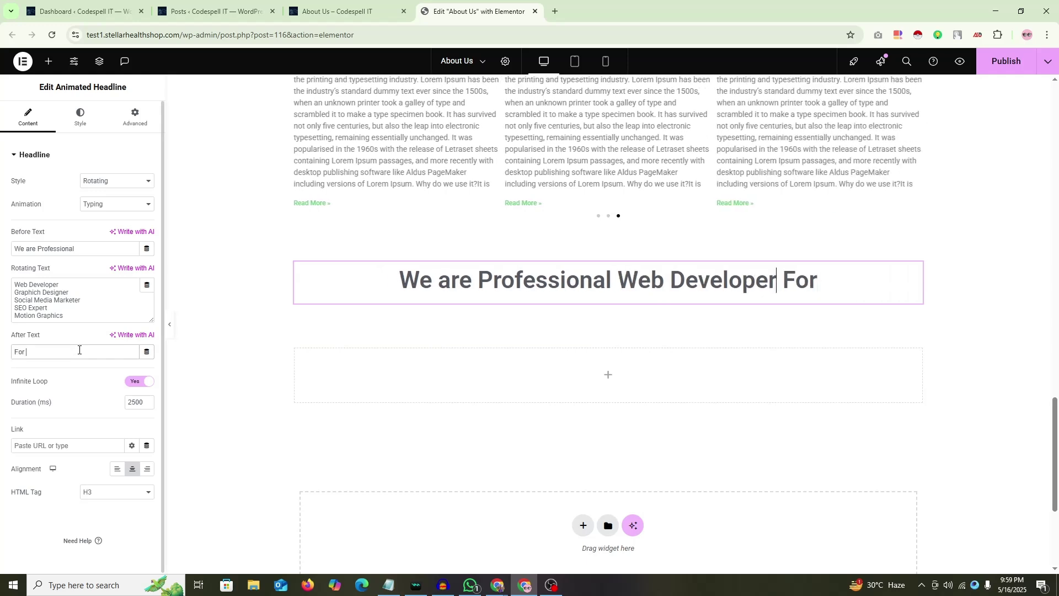
pyautogui.write('yo9u')
pyautogui.press('BackSpace')
pyautogui.press('BackSpace')
pyautogui.press('BackSpace')
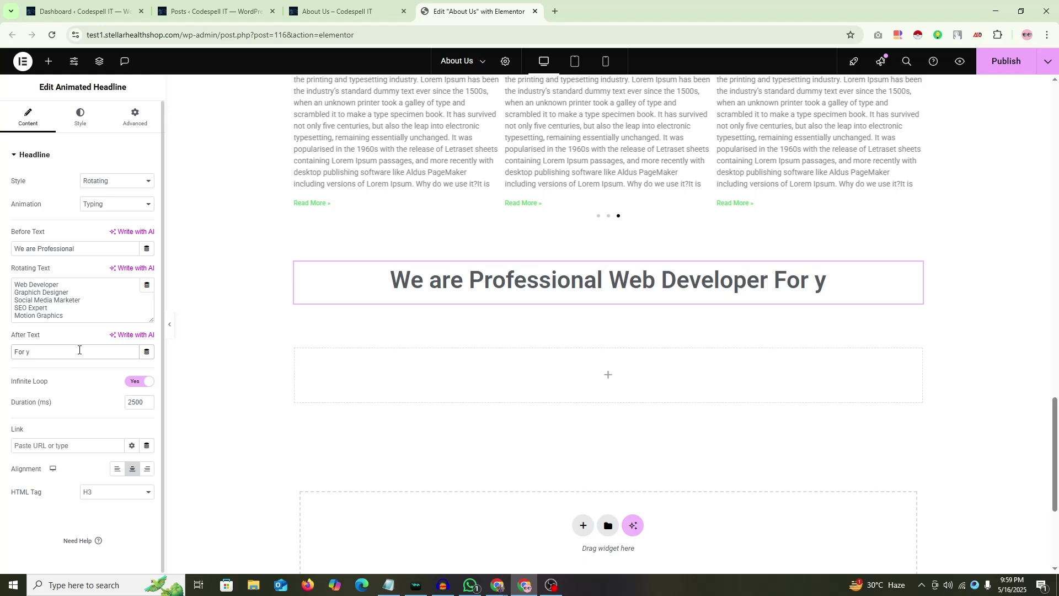
pyautogui.write('our Project')
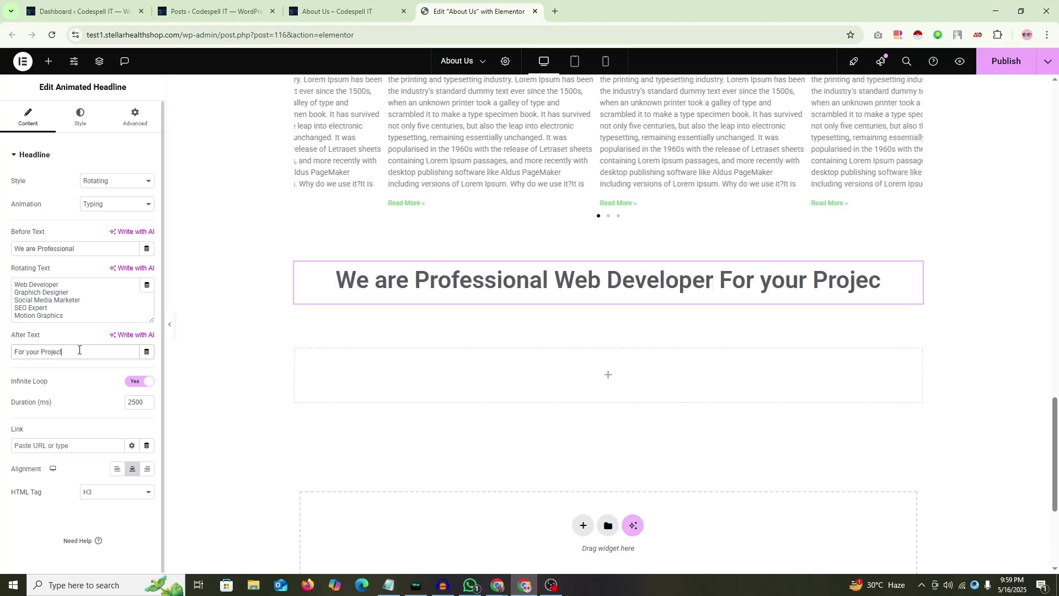
pyautogui.write('.')
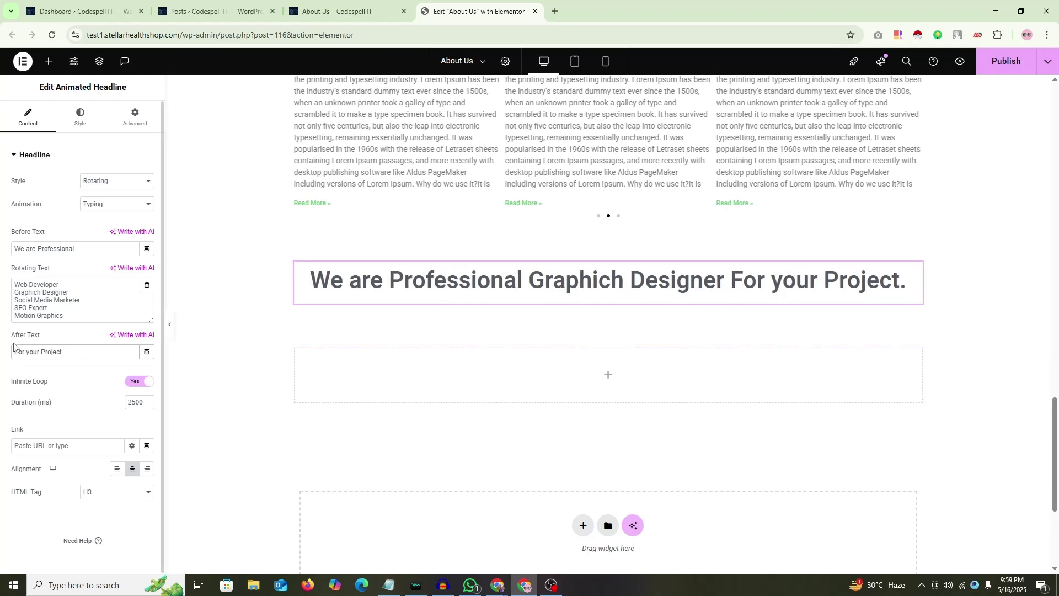
pyautogui.moveTo(71, 351); pyautogui.dragTo(4, 363)
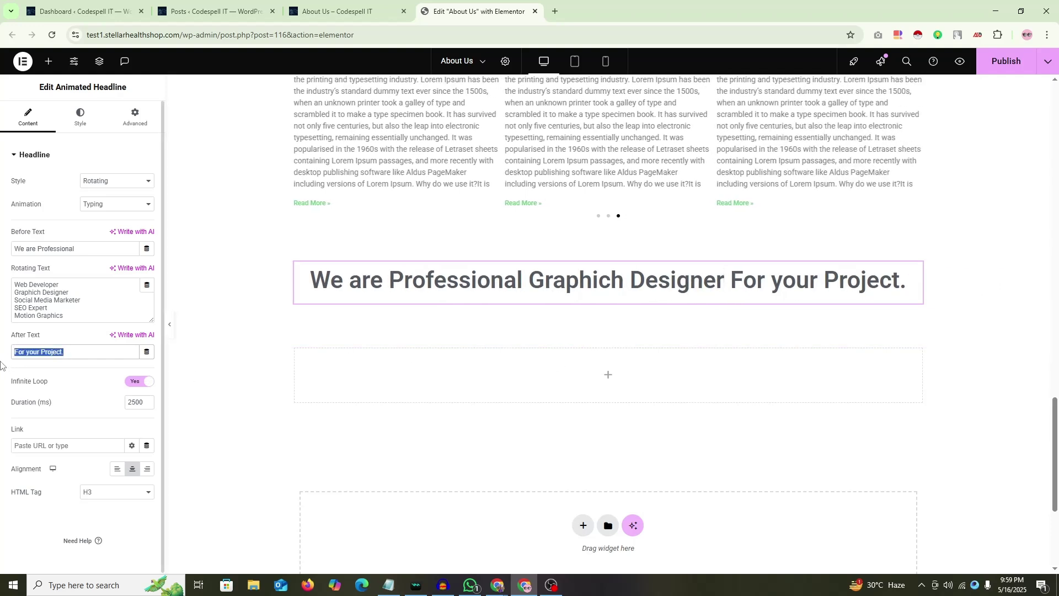
pyautogui.press('BackSpace')
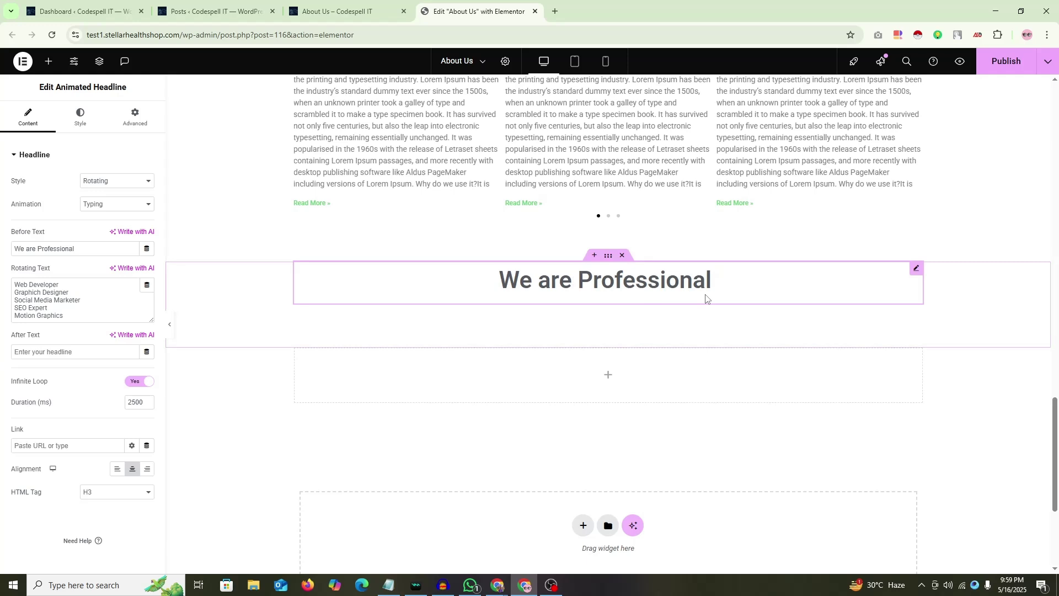
pyautogui.click(136, 210)
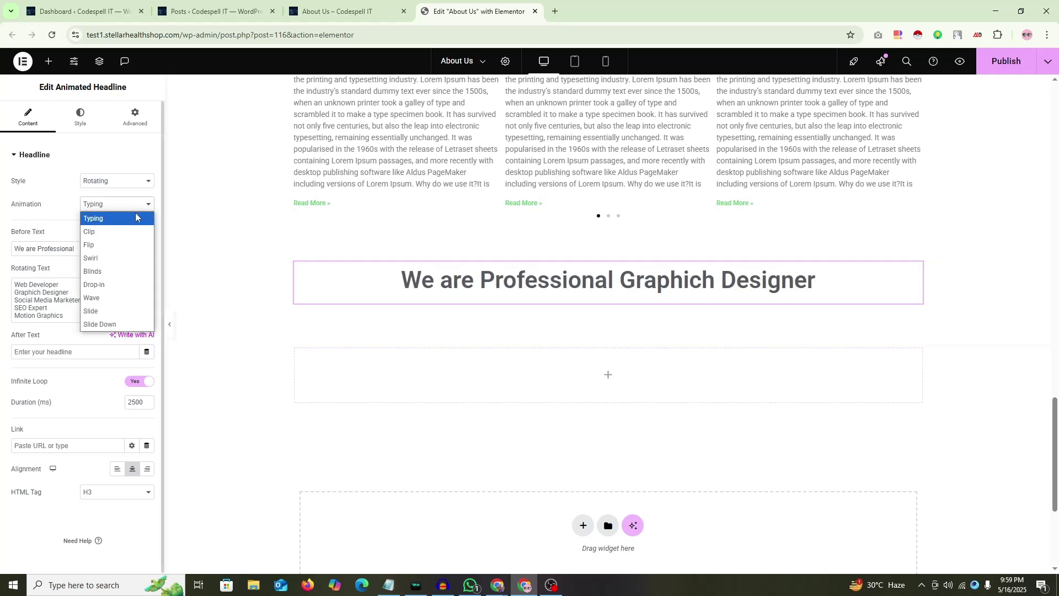
pyautogui.click(107, 232)
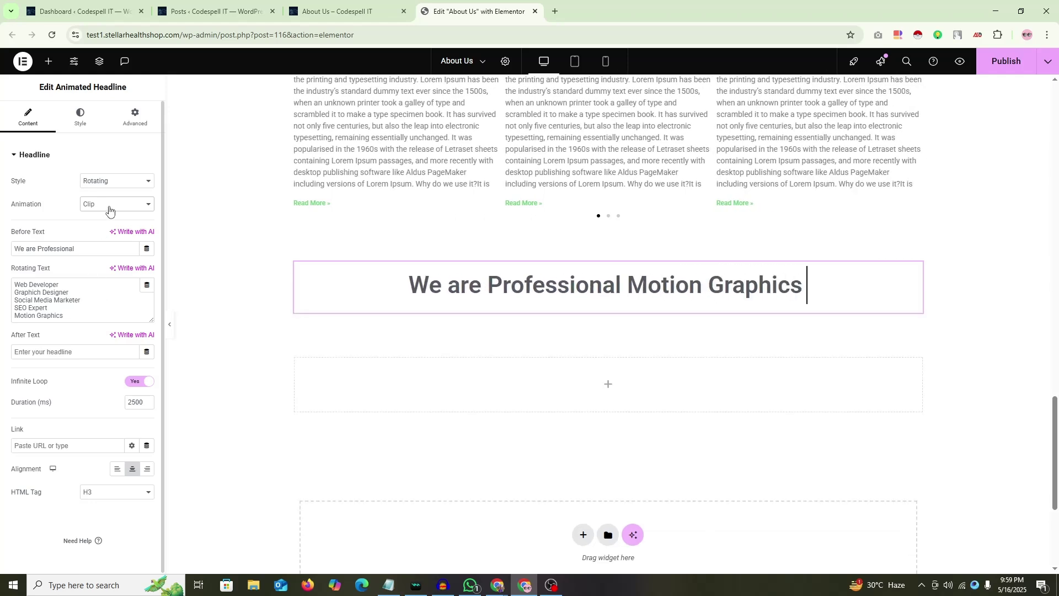
pyautogui.click(109, 209)
pyautogui.click(102, 243)
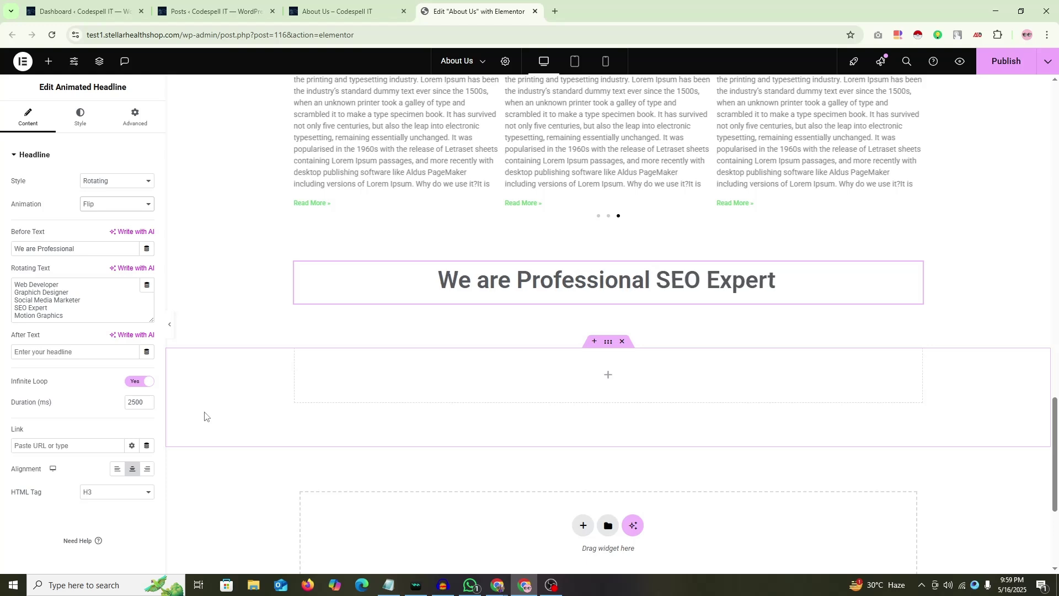
pyautogui.click(108, 207)
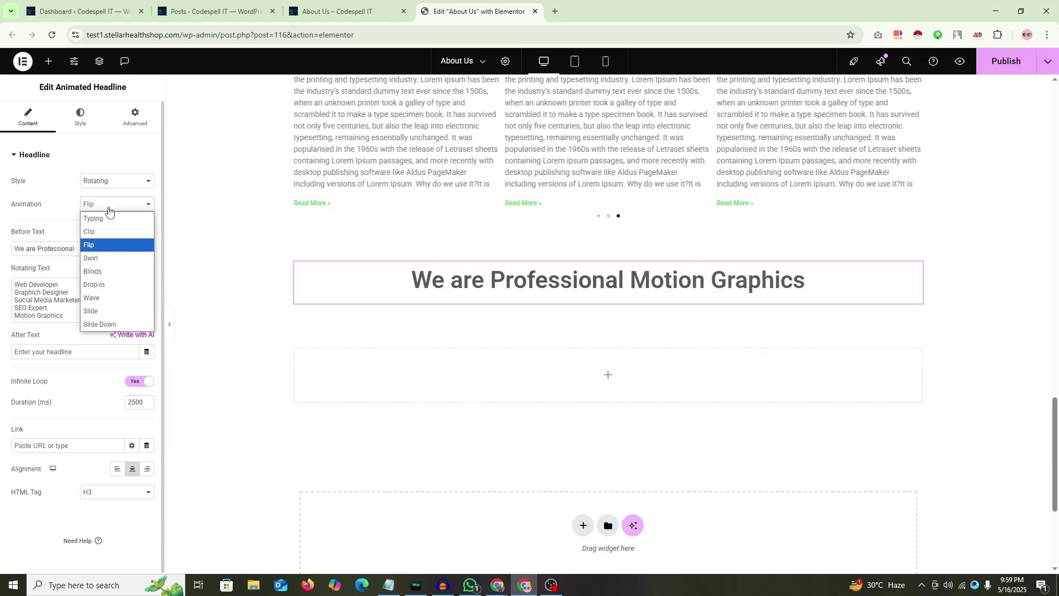
pyautogui.click(99, 258)
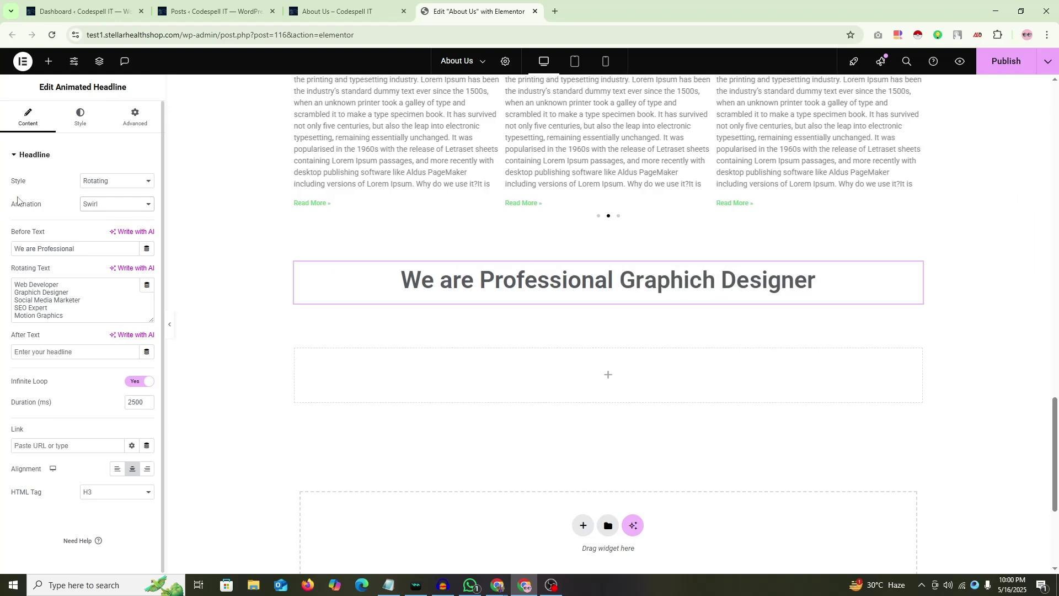
pyautogui.click(114, 207)
pyautogui.click(102, 272)
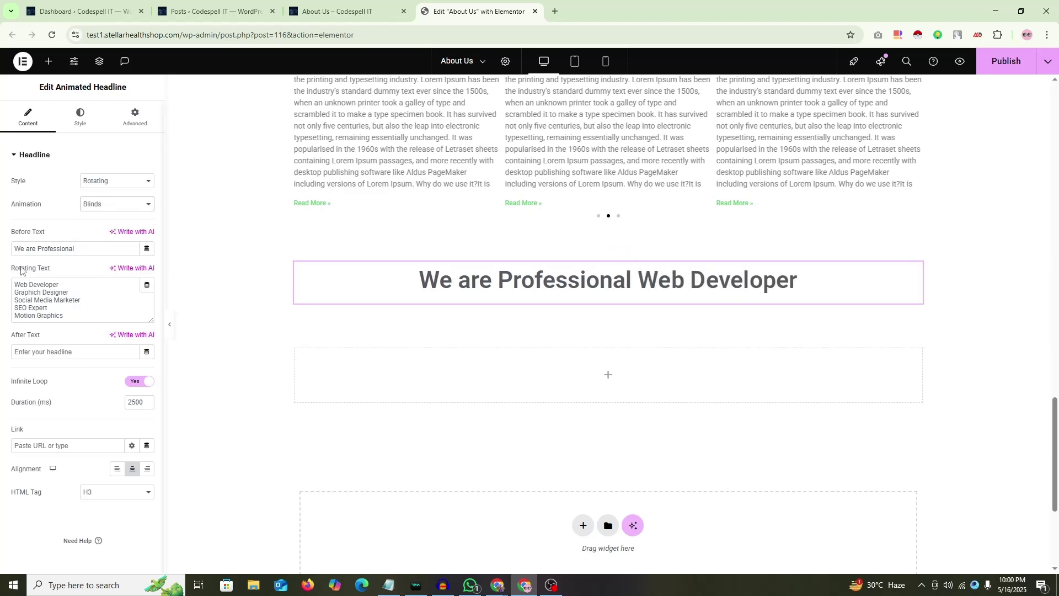
pyautogui.click(115, 205)
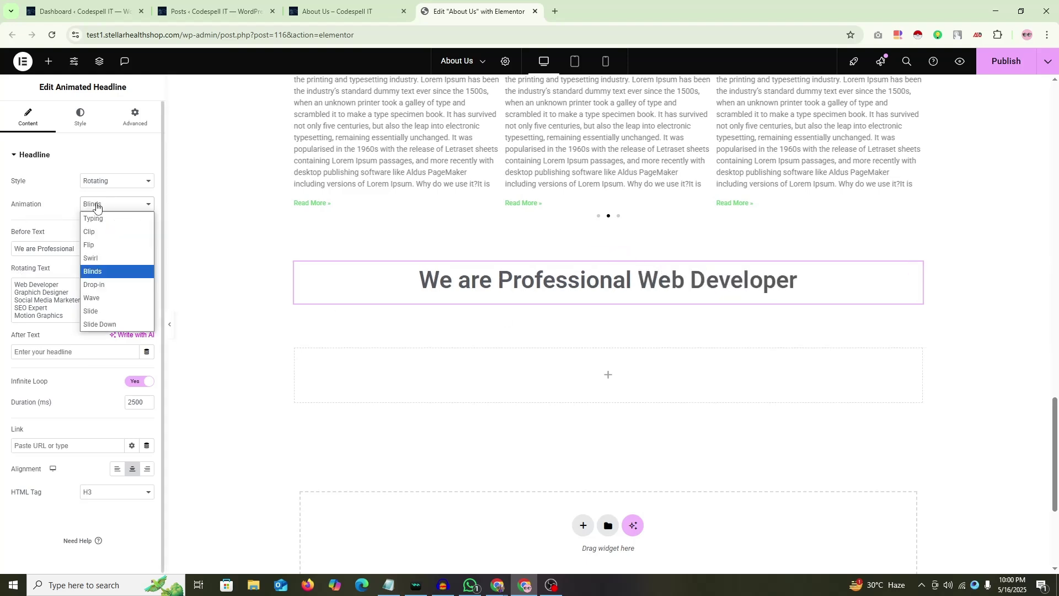
pyautogui.click(104, 287)
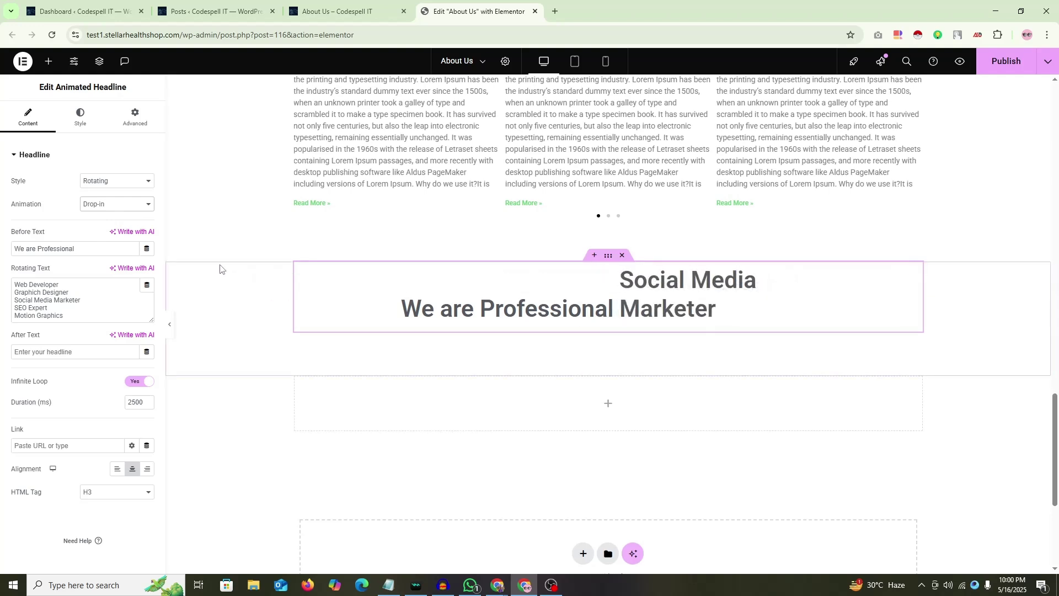
pyautogui.click(123, 209)
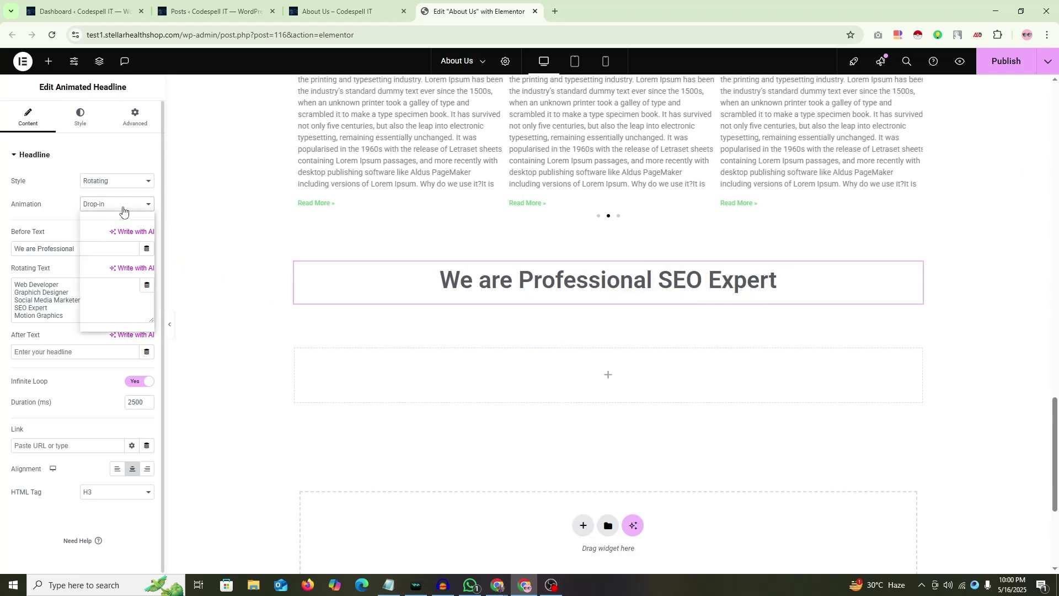
pyautogui.click(102, 296)
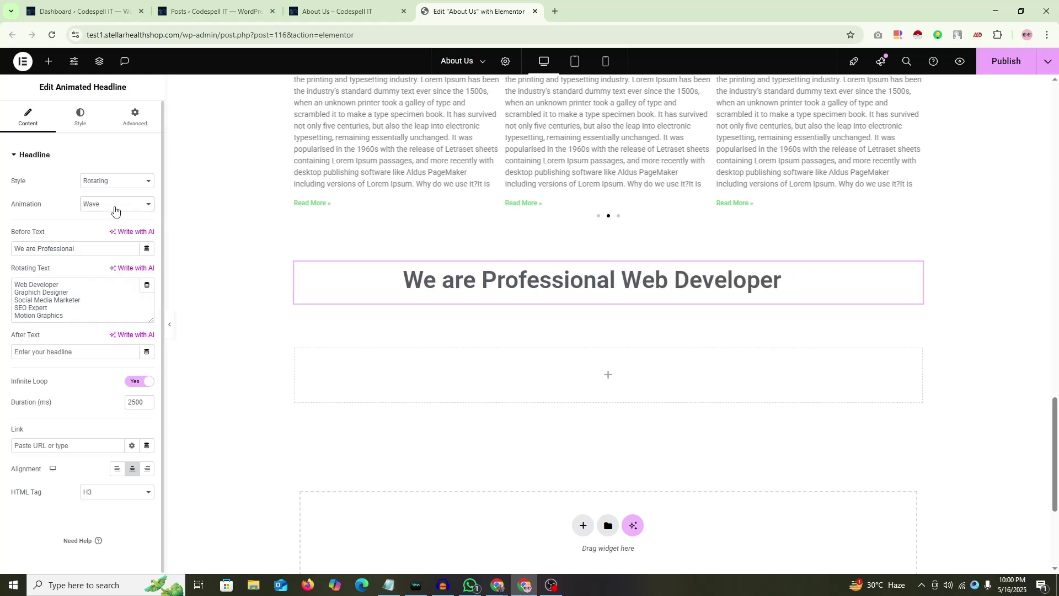
pyautogui.click(115, 209)
pyautogui.click(95, 312)
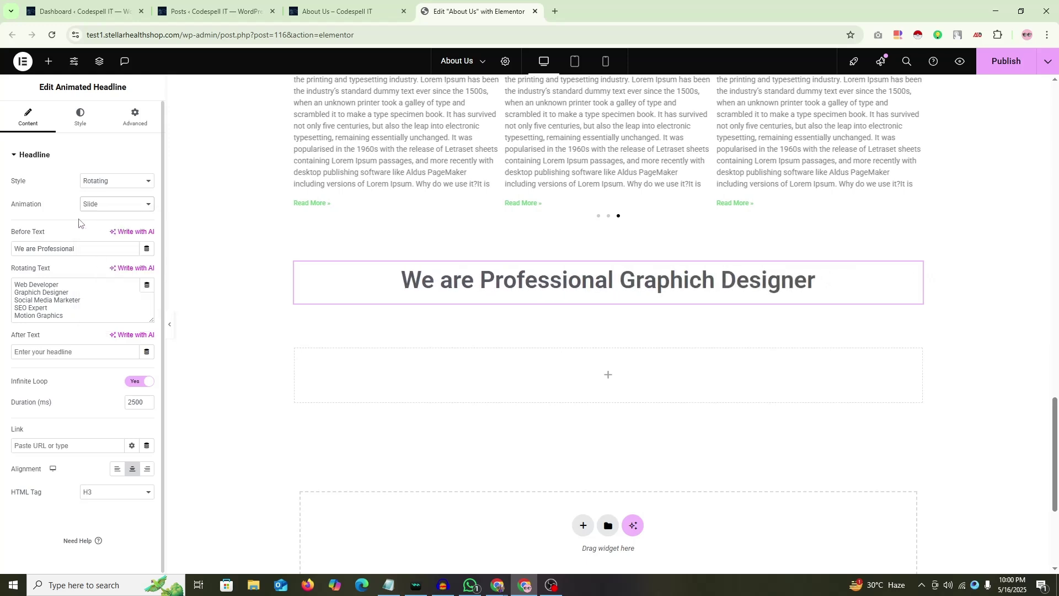
pyautogui.click(101, 206)
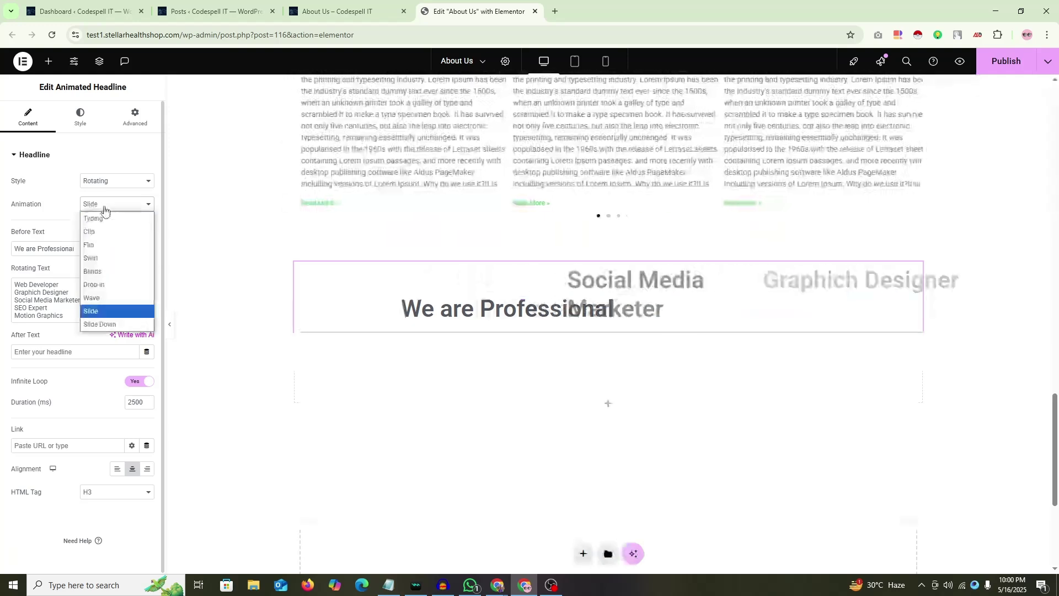
pyautogui.click(101, 326)
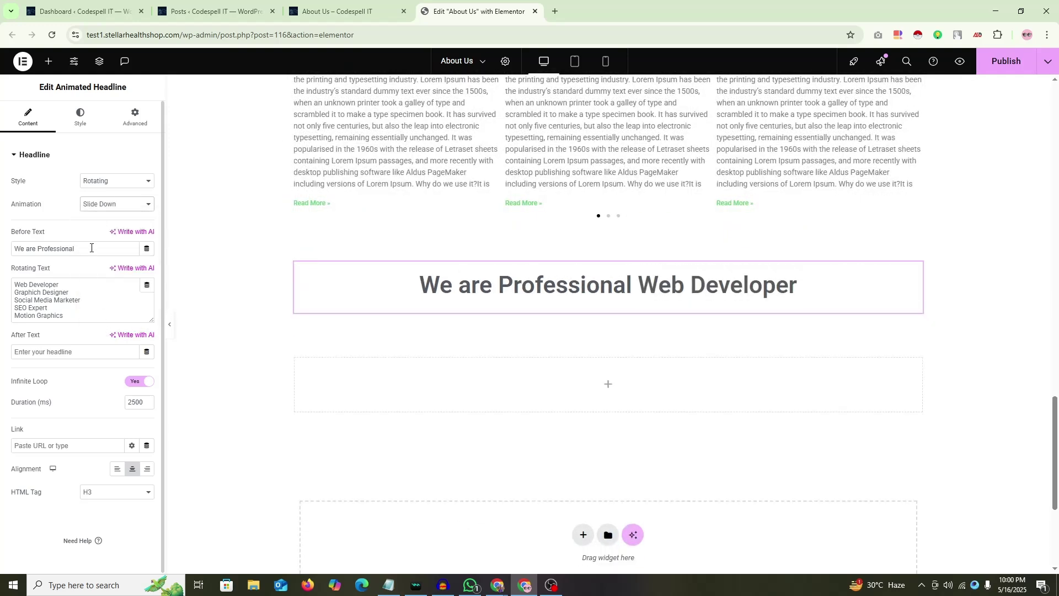
pyautogui.moveTo(496, 584)
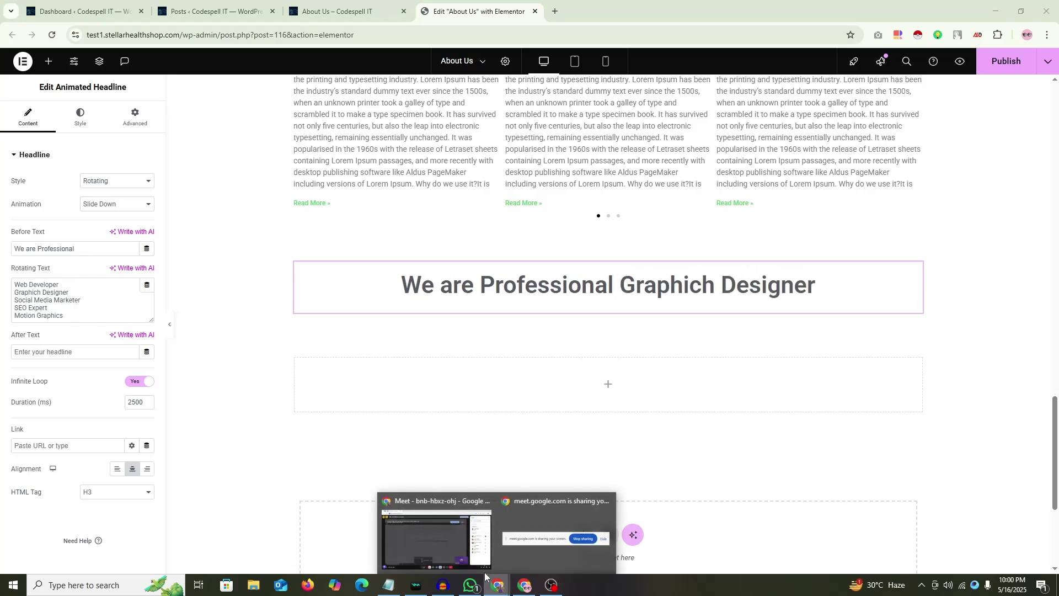
pyautogui.click(540, 504)
pyautogui.click(521, 586)
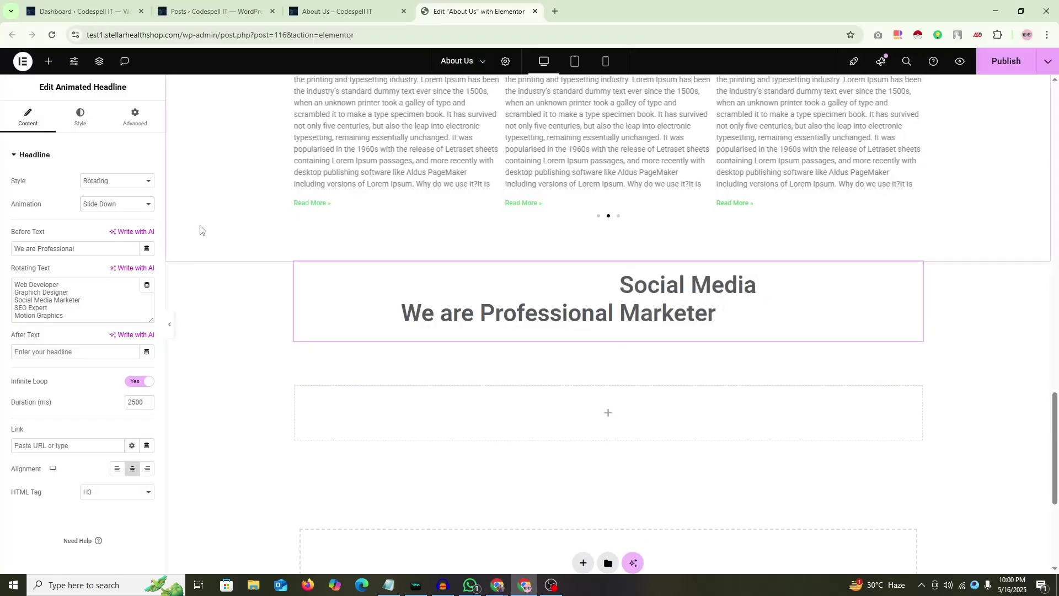
pyautogui.click(116, 204)
pyautogui.click(118, 214)
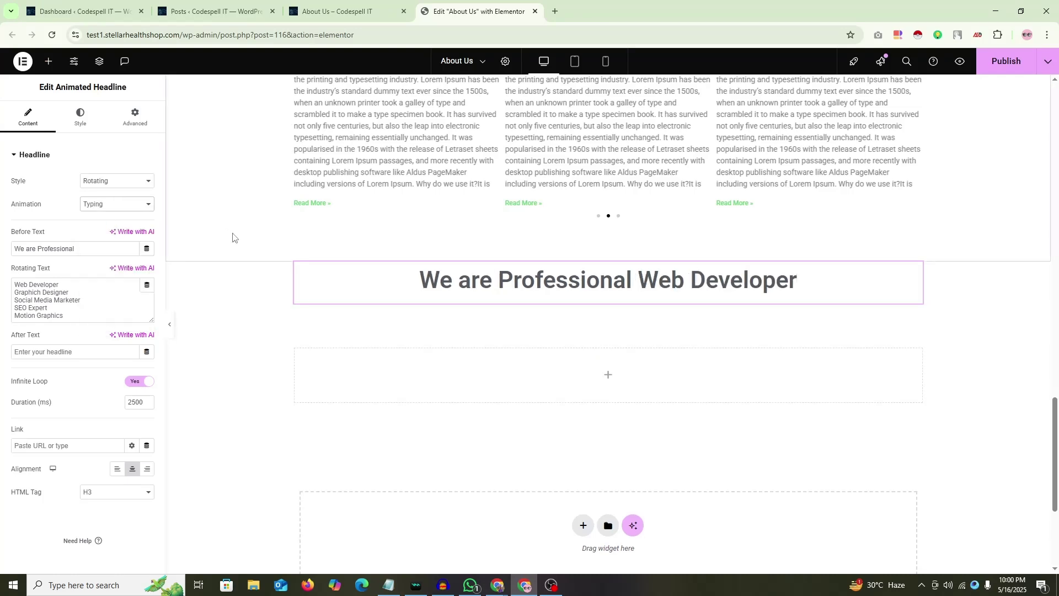
pyautogui.click(115, 204)
pyautogui.click(104, 234)
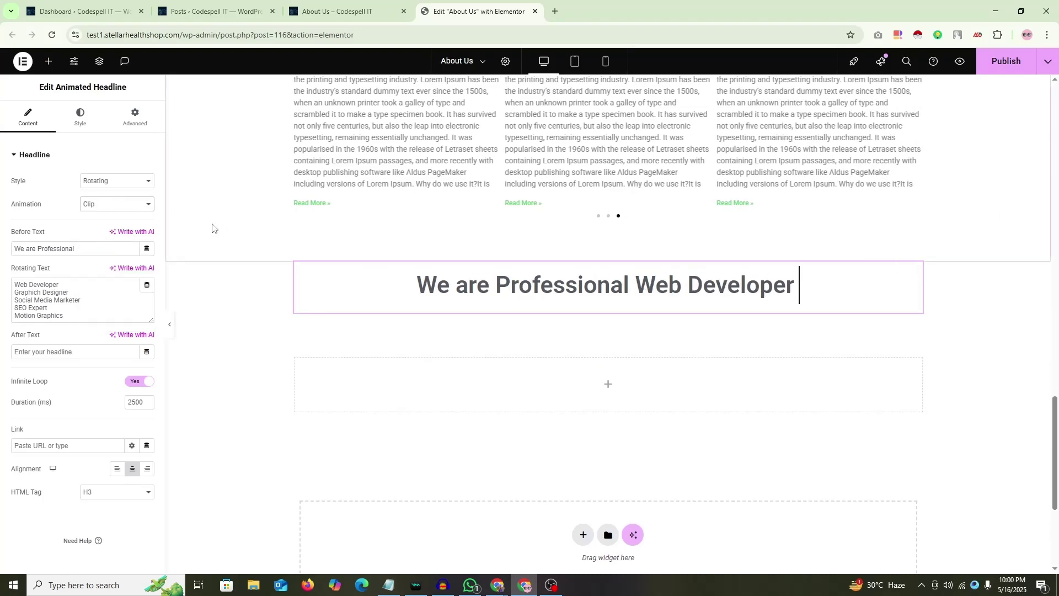
pyautogui.click(110, 204)
pyautogui.click(105, 214)
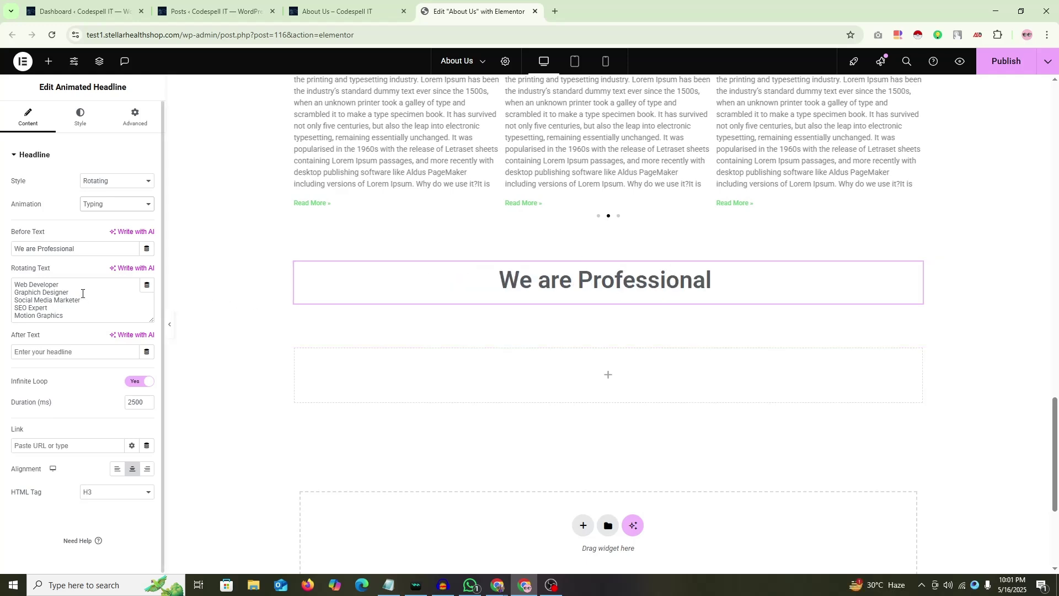
# Step: Delete the first job titles and switch the headline animation to Clip
pyautogui.moveTo(82, 294); pyautogui.dragTo(1, 303)
pyautogui.press('BackSpace')
pyautogui.press('BackSpace')
pyautogui.press('BackSpace')
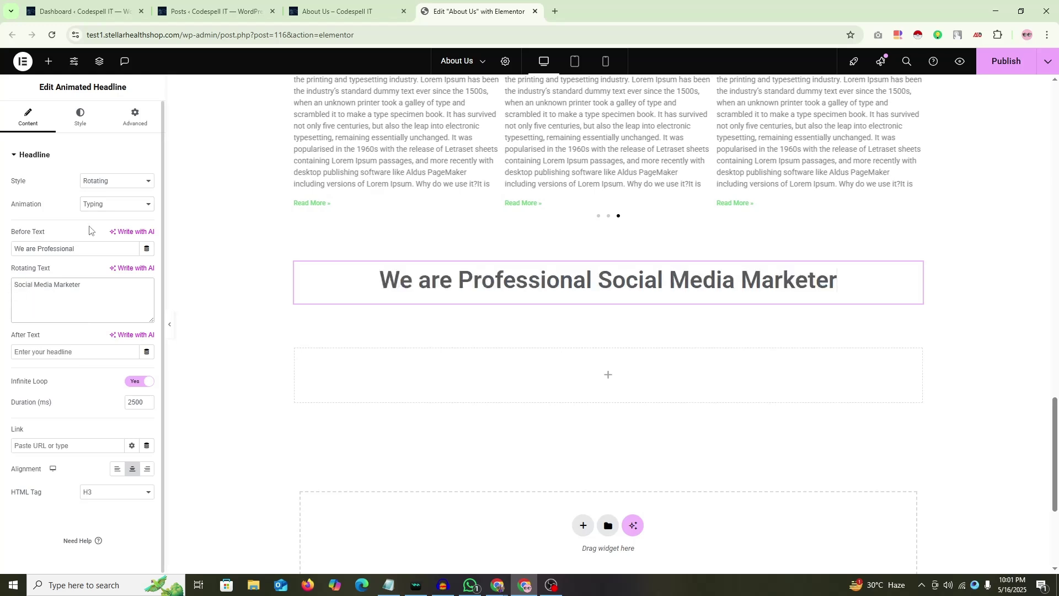
pyautogui.click(110, 205)
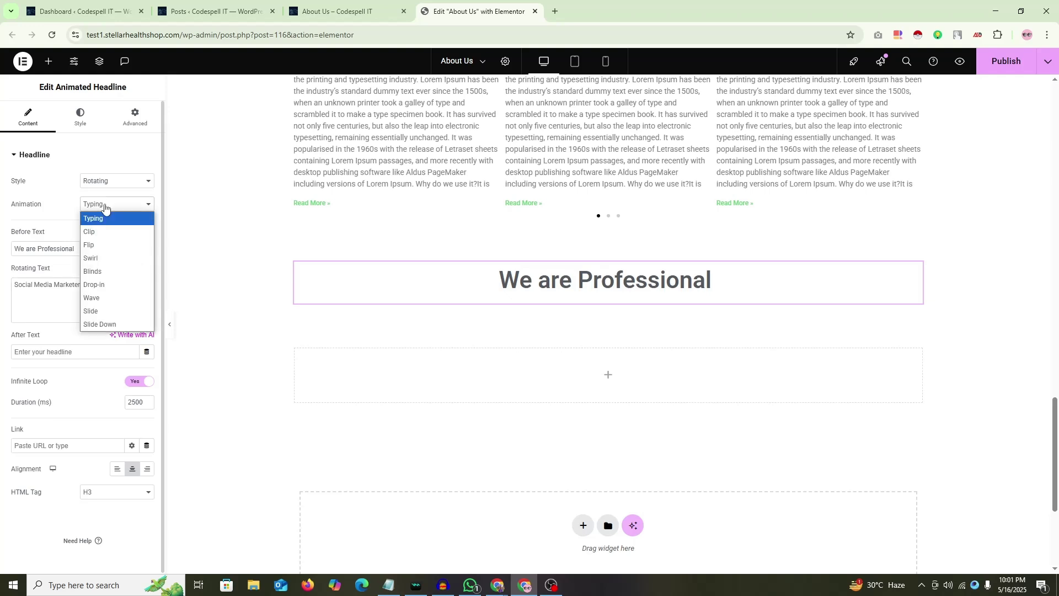
pyautogui.click(97, 230)
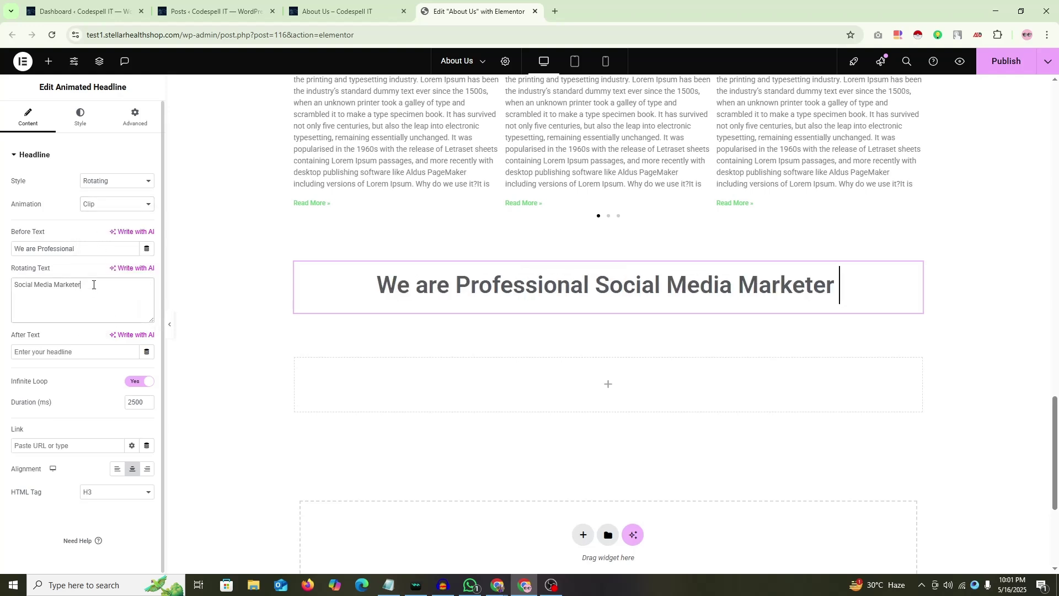
# Step: Add an 'SEO expert' line to the rotating titles, then remove it again
pyautogui.press('Return')
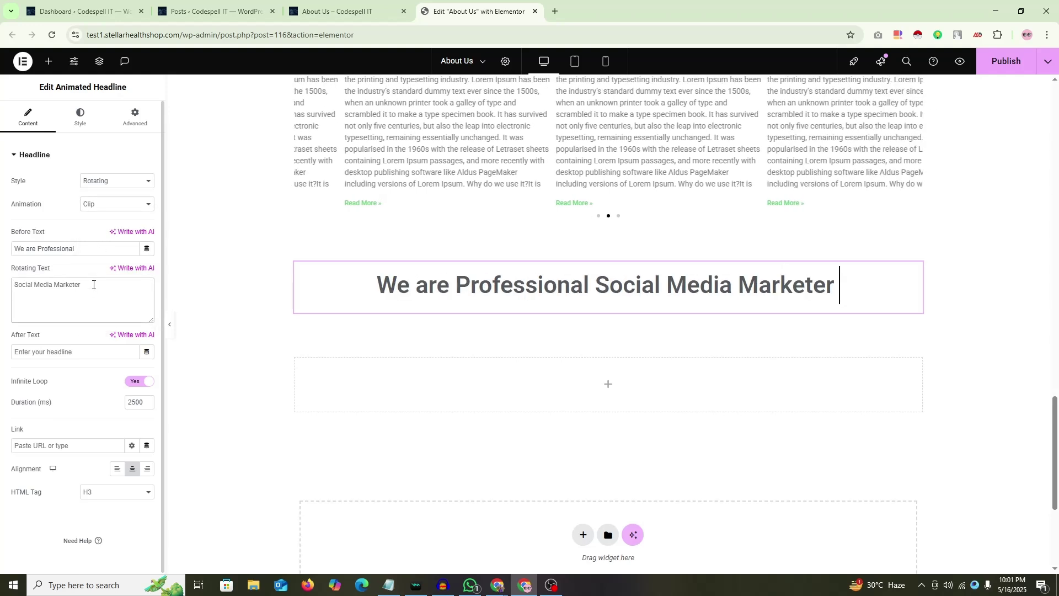
pyautogui.write('WebDeveloper')
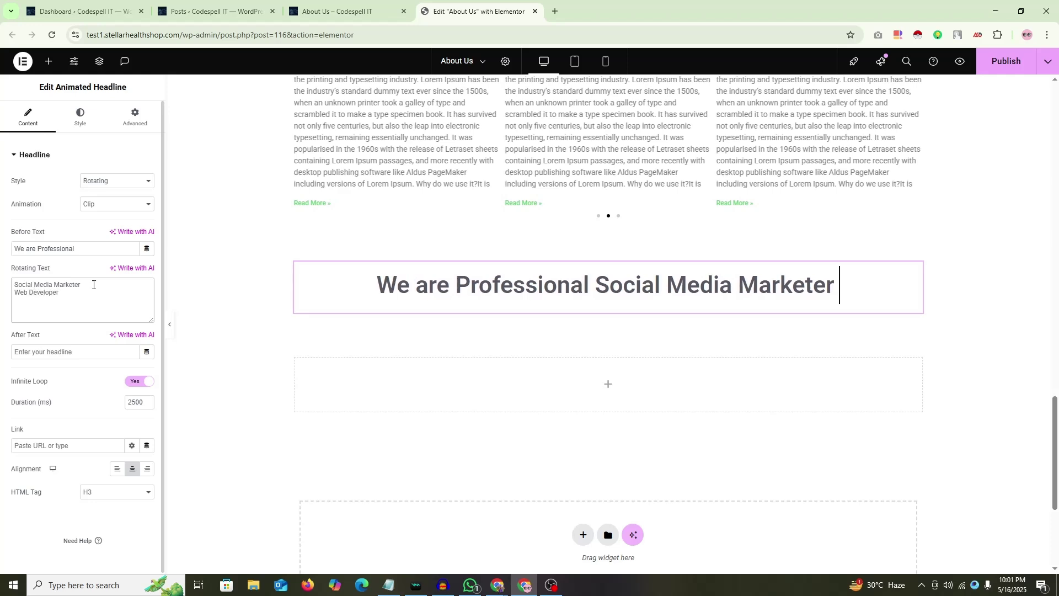
pyautogui.write('SEO e')
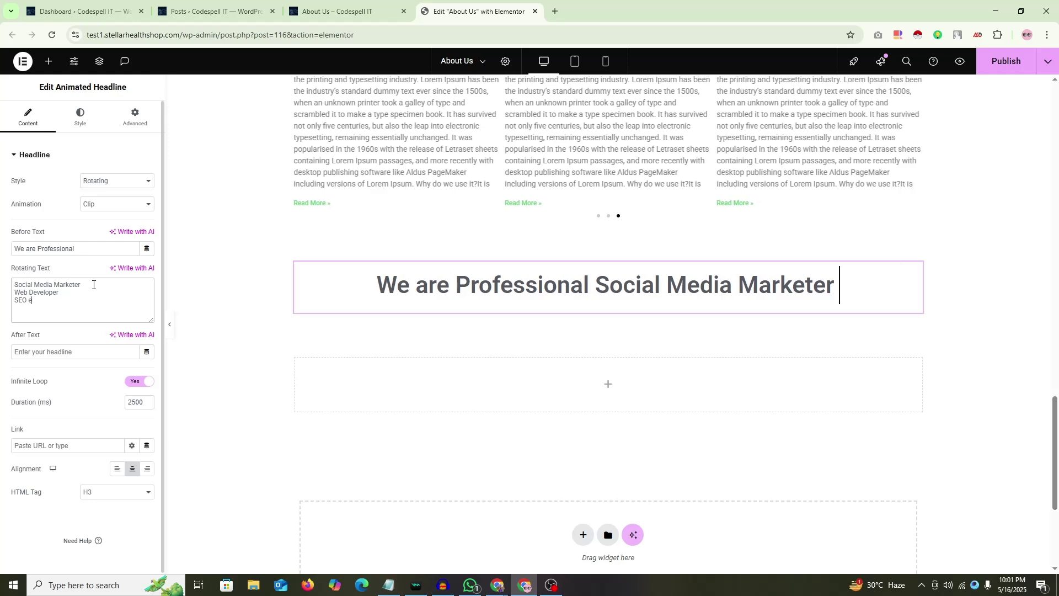
pyautogui.write('xpert')
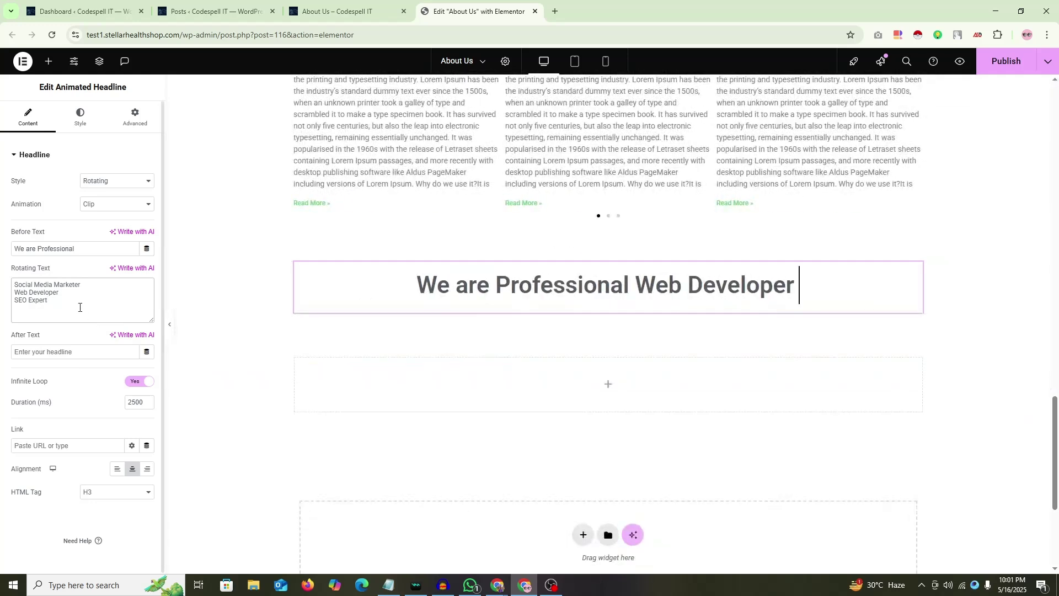
pyautogui.moveTo(80, 308); pyautogui.dragTo(0, 305)
pyautogui.press('BackSpace')
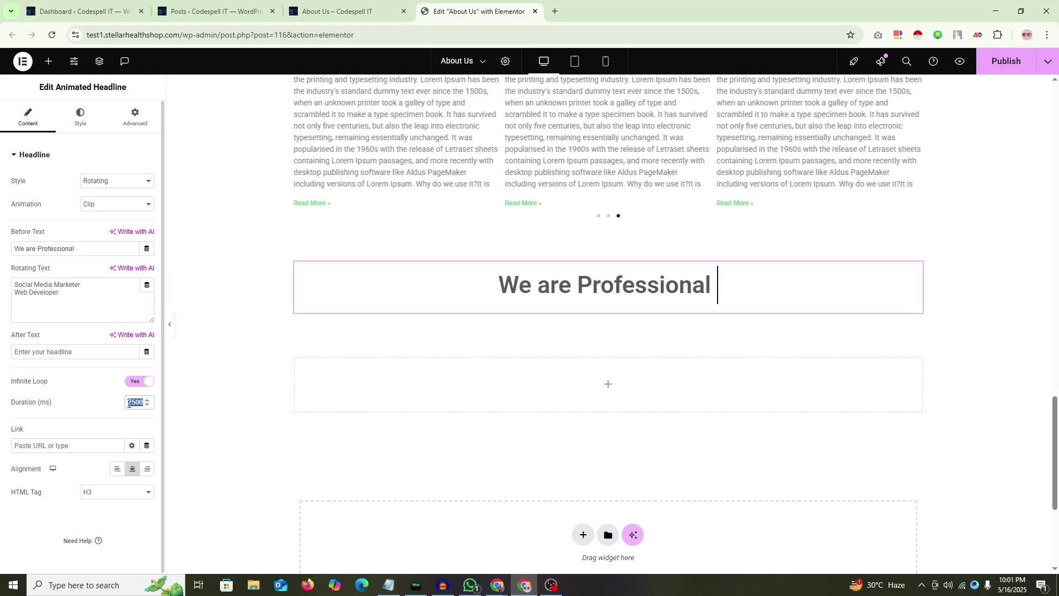
# Step: Set the animation Duration to 1500 ms
pyautogui.write('1000')
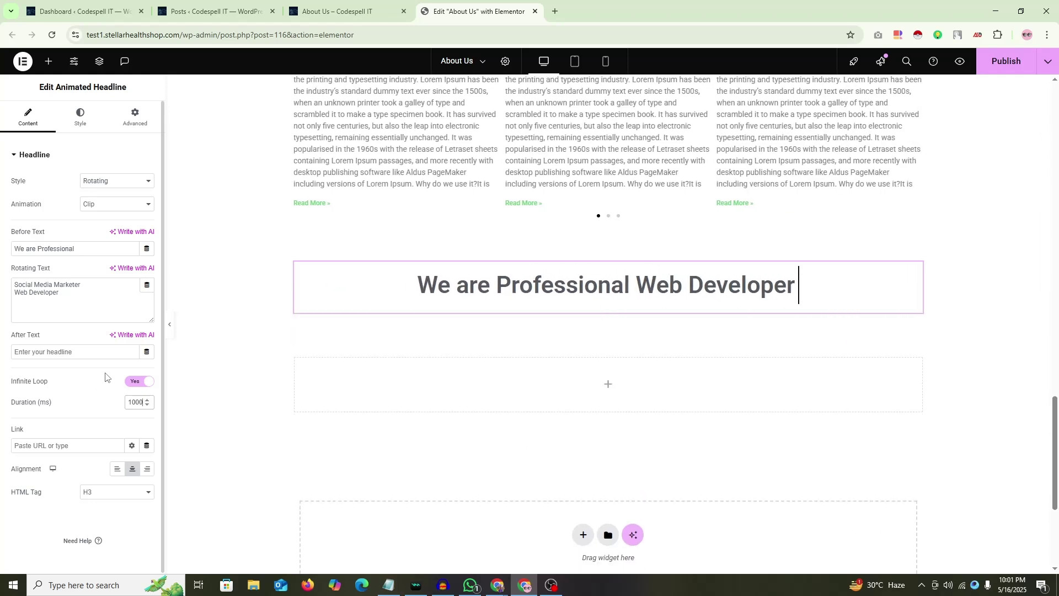
pyautogui.moveTo(131, 403); pyautogui.dragTo(108, 407)
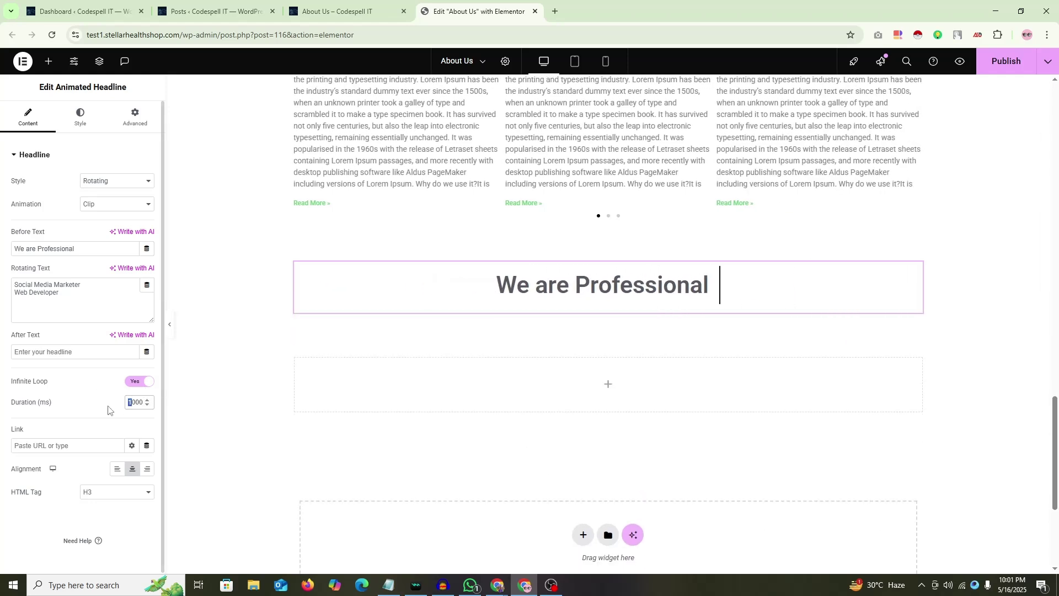
pyautogui.write('2')
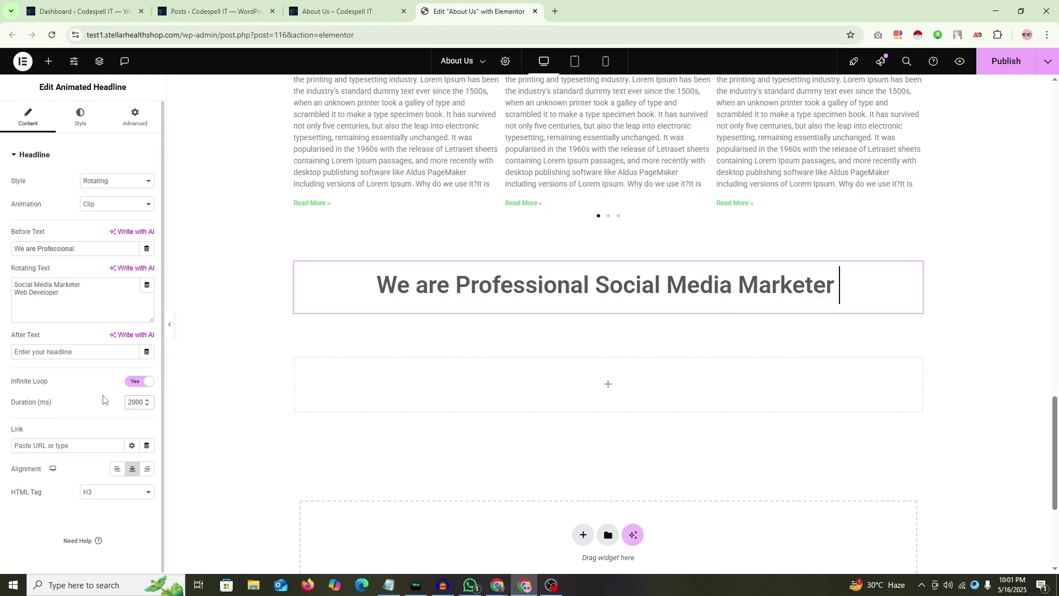
pyautogui.write('15')
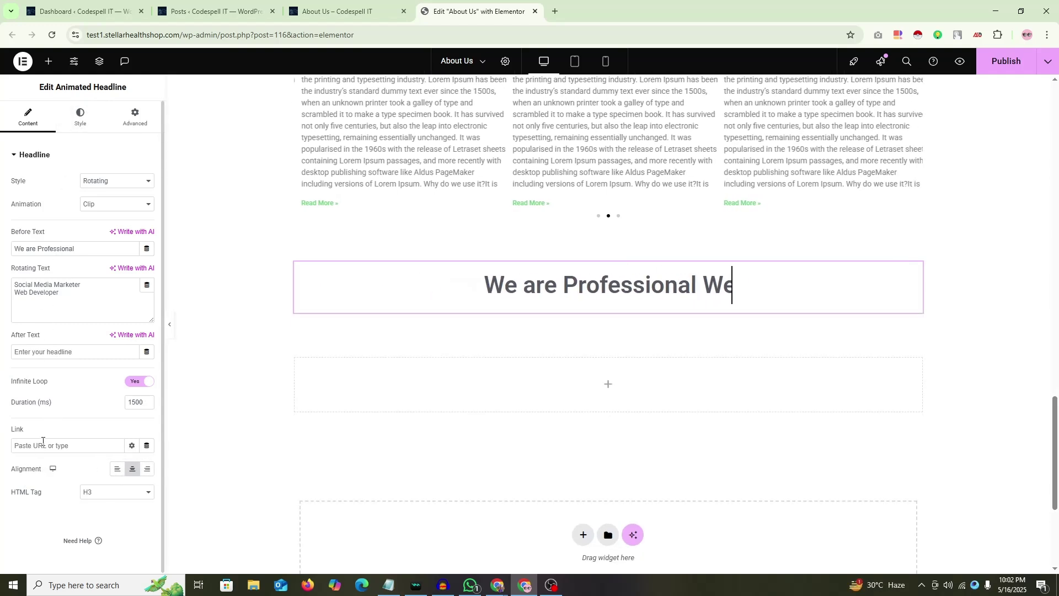
# Step: Switch the headline alignment to left and back to centre
pyautogui.click(118, 469)
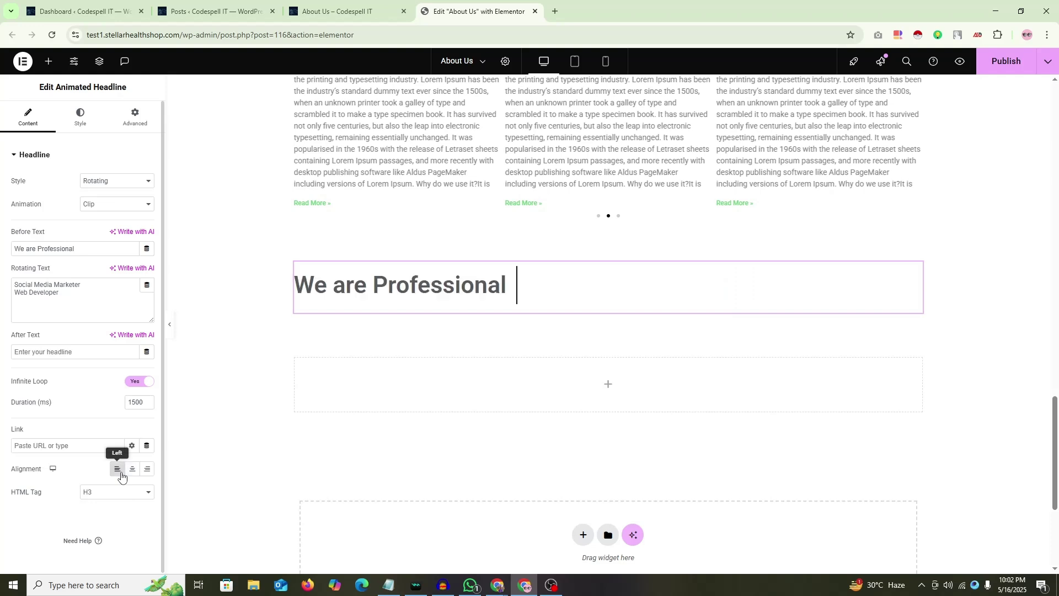
pyautogui.click(133, 469)
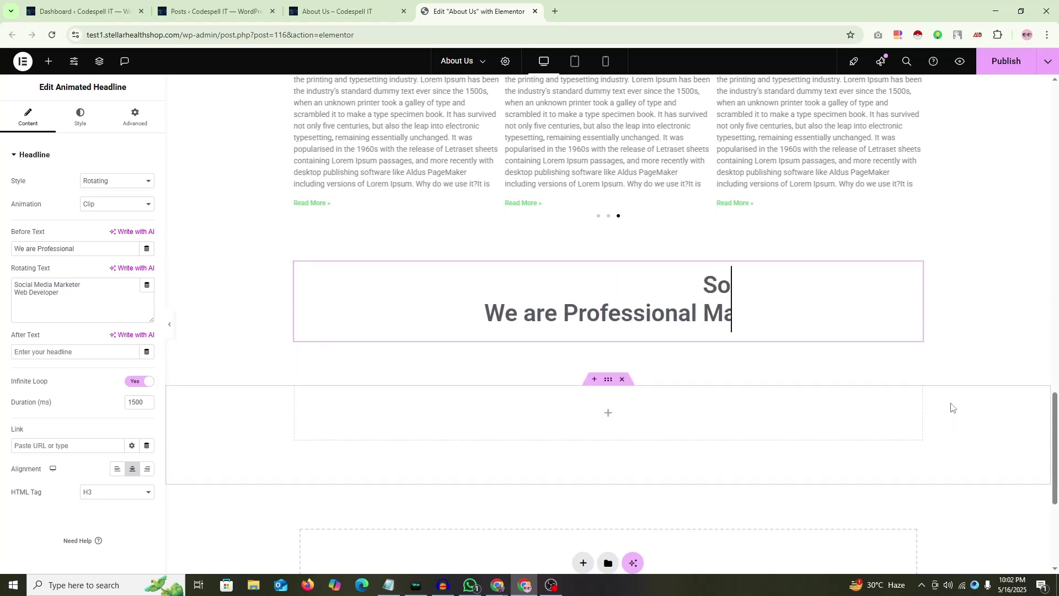
pyautogui.press('Print')
# Step: Mark the headline area with red boxes around 'Social Media Marketer', then cancel the screenshot
pyautogui.moveTo(419, 259); pyautogui.dragTo(884, 393)
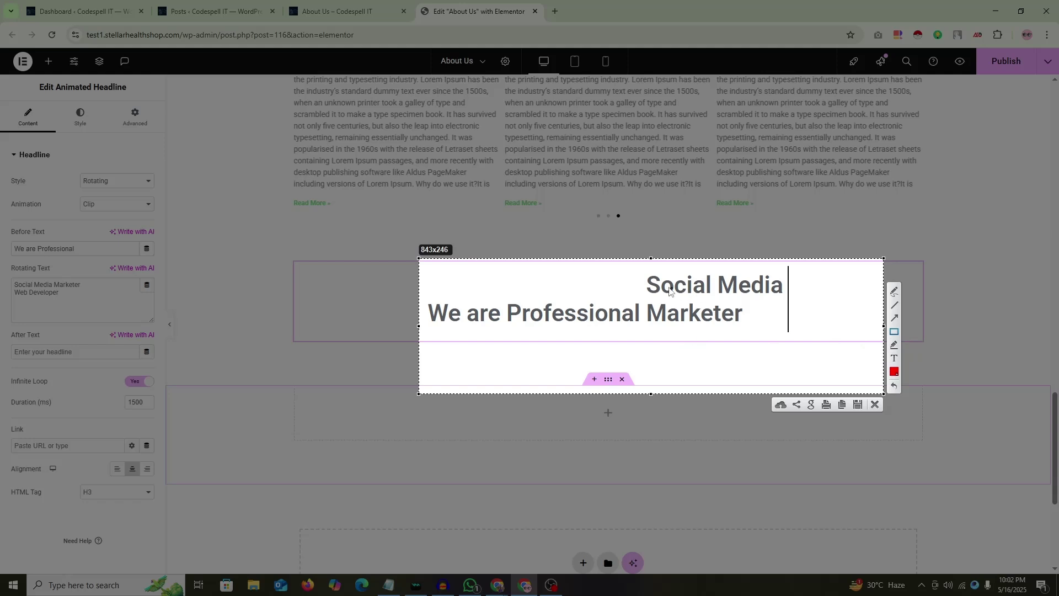
pyautogui.moveTo(648, 277); pyautogui.dragTo(787, 301)
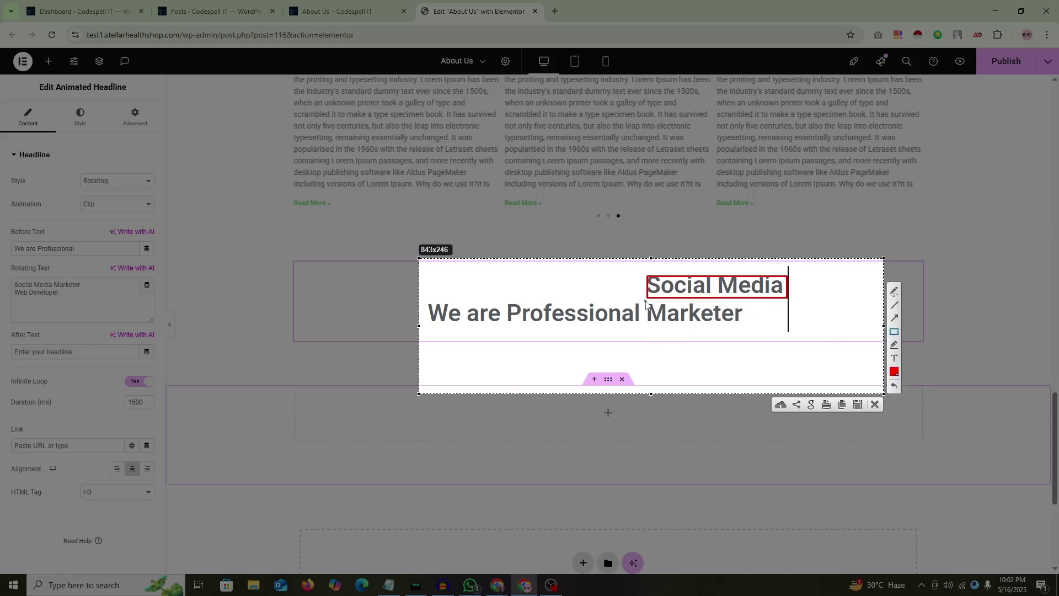
pyautogui.moveTo(647, 301)
pyautogui.mouseDown()
pyautogui.moveTo(726, 333)
pyautogui.moveTo(750, 331)
pyautogui.mouseUp()
pyautogui.moveTo(792, 277)
pyautogui.mouseDown()
pyautogui.moveTo(812, 294)
pyautogui.moveTo(907, 301)
pyautogui.mouseUp()
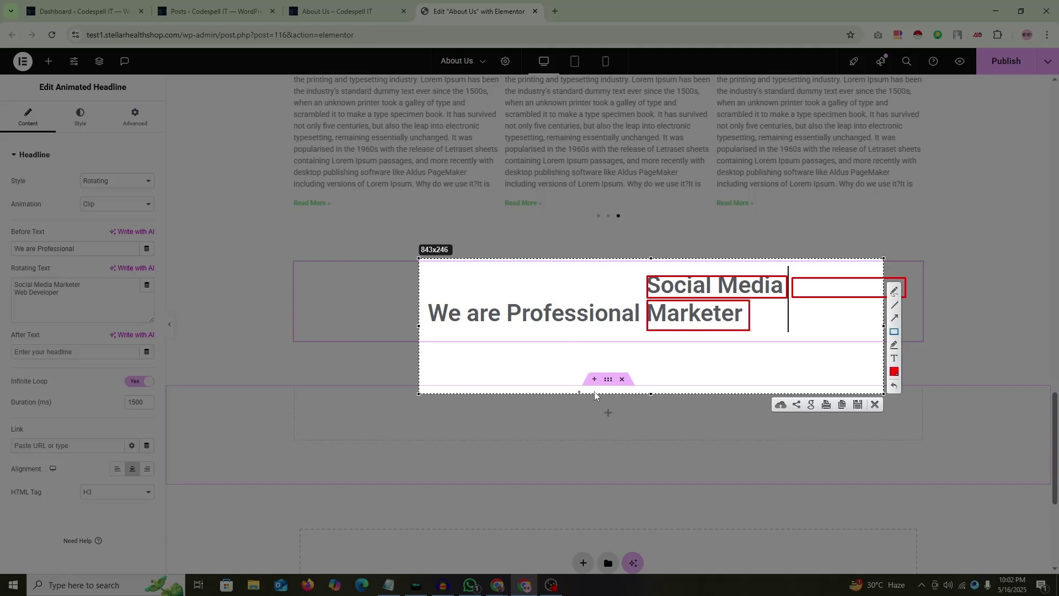
pyautogui.rightClick(619, 292)
pyautogui.click(651, 359)
pyautogui.rightClick(611, 315)
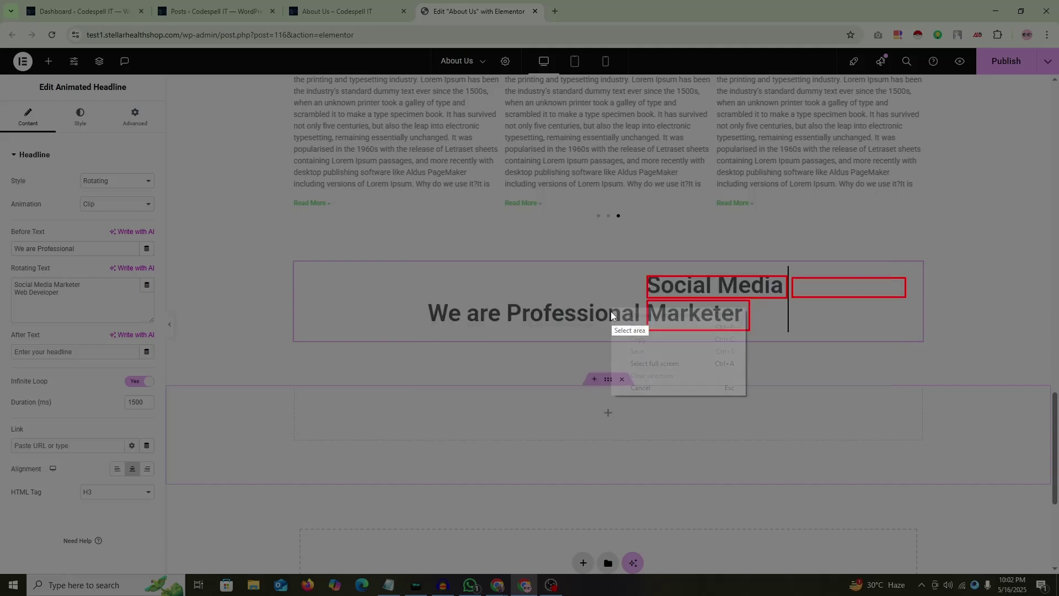
pyautogui.click(642, 388)
# Step: Change the Duration to 2500 ms and re-centre the headline
pyautogui.click(116, 468)
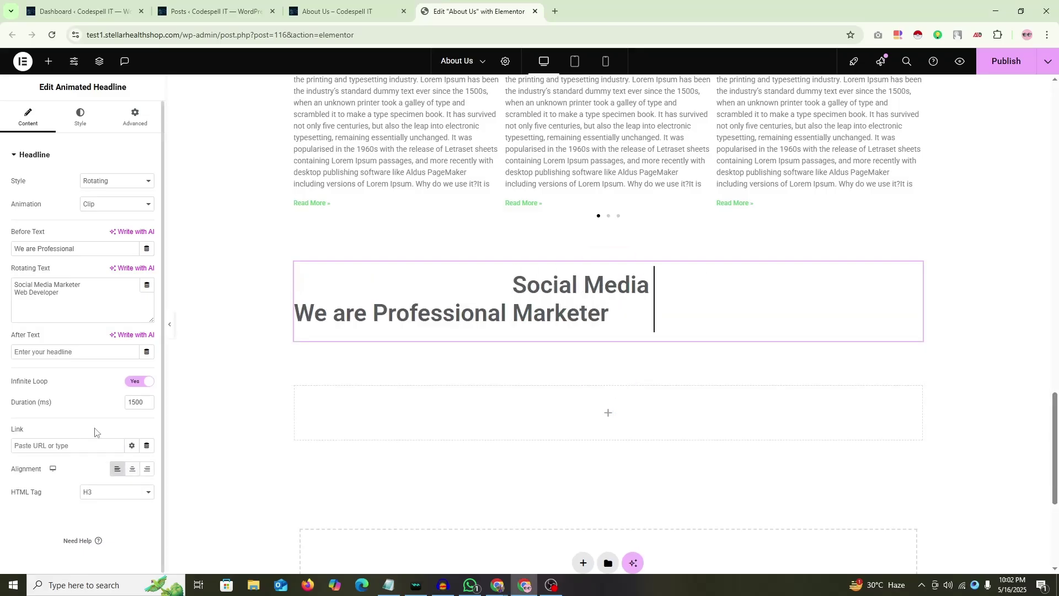
pyautogui.click(131, 404)
pyautogui.press('BackSpace')
pyautogui.write('2')
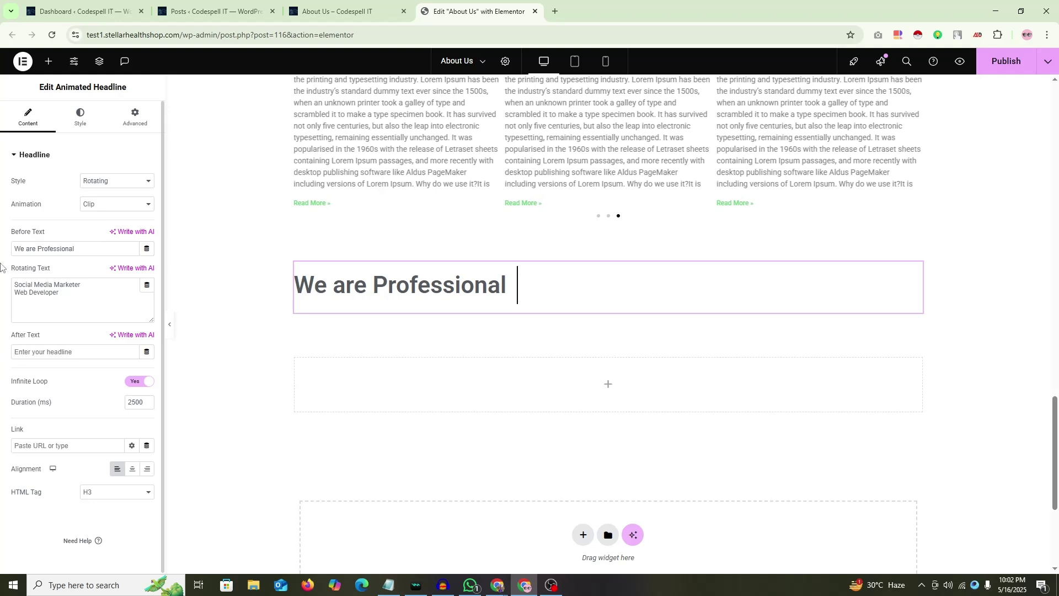
pyautogui.click(132, 469)
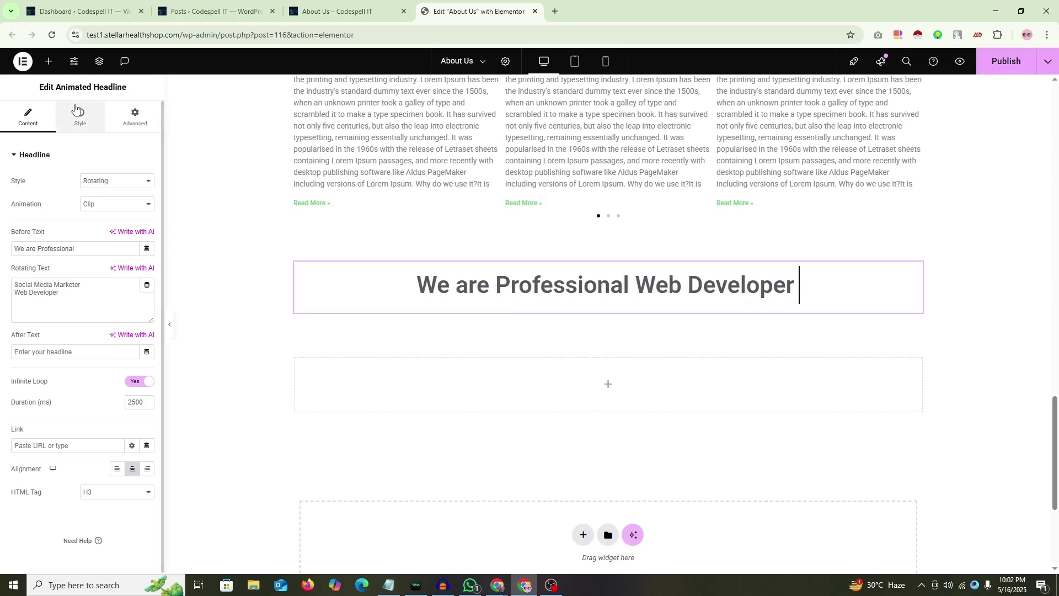
# Step: Shrink the Headline Typography font size to about 23 px
pyautogui.click(95, 124)
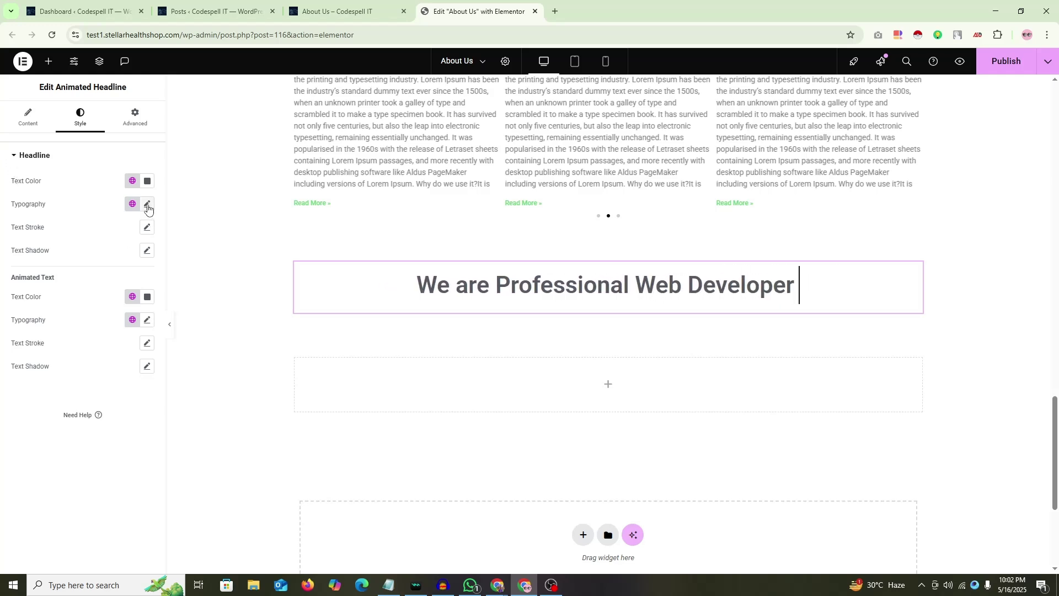
pyautogui.click(147, 205)
pyautogui.moveTo(28, 292); pyautogui.dragTo(32, 294)
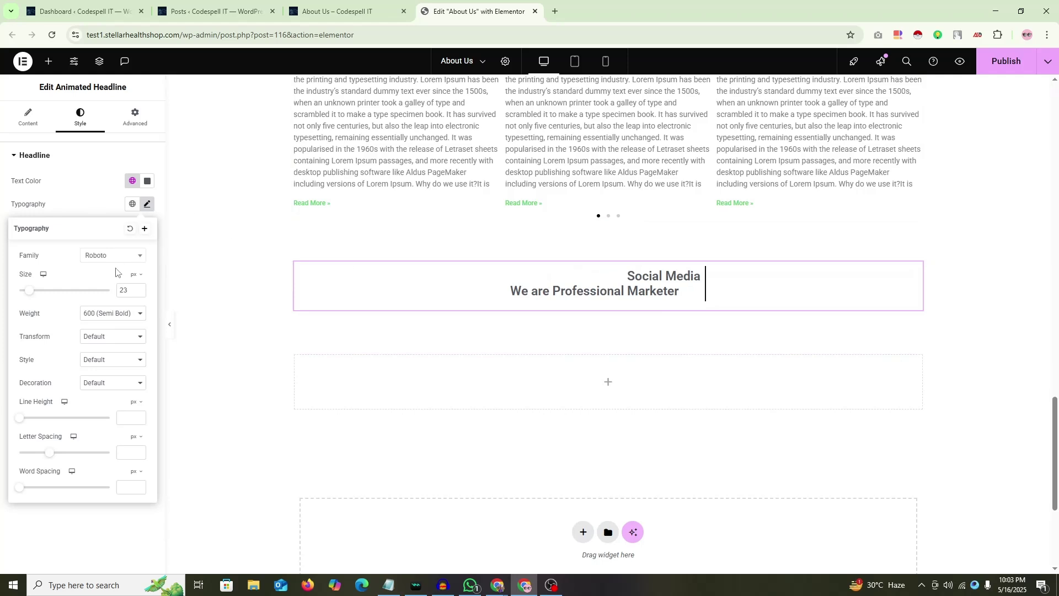
pyautogui.click(5, 209)
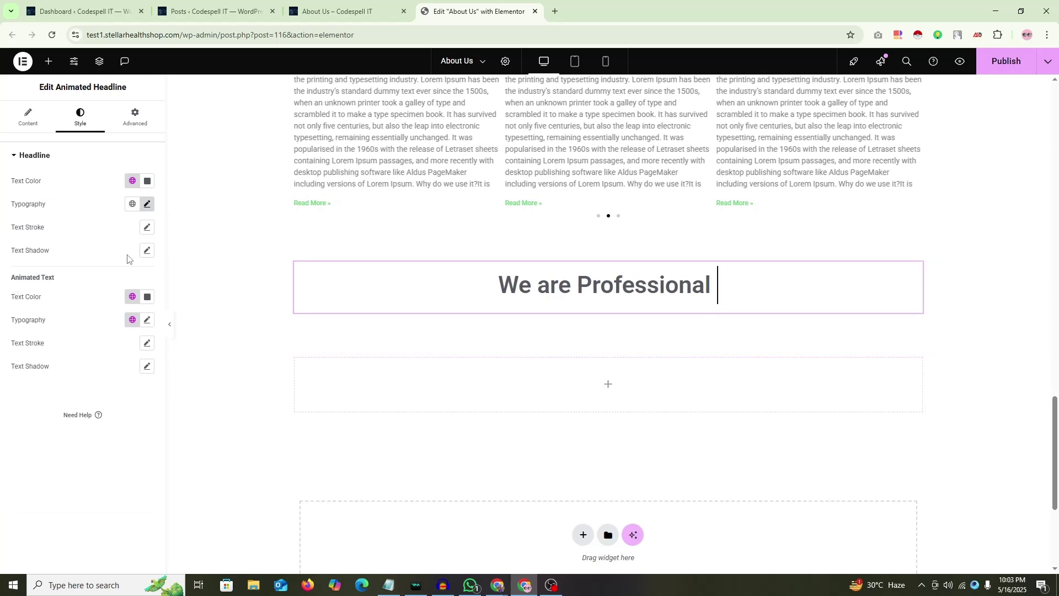
# Step: Keep Roboto as the Animated Text font family and show the Advanced layout settings
pyautogui.click(147, 321)
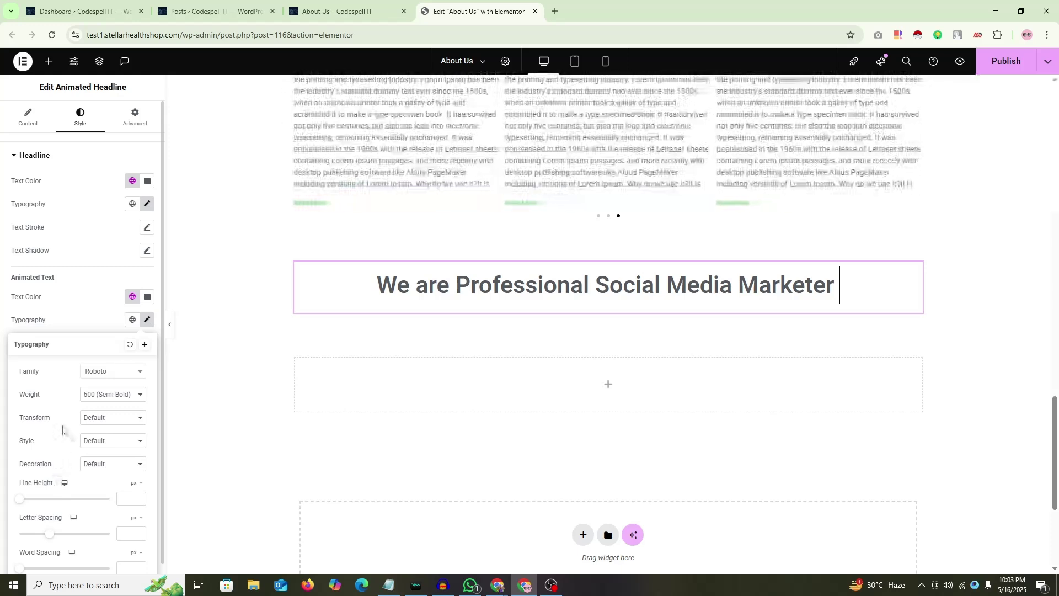
pyautogui.scroll(-1, 70, 410)
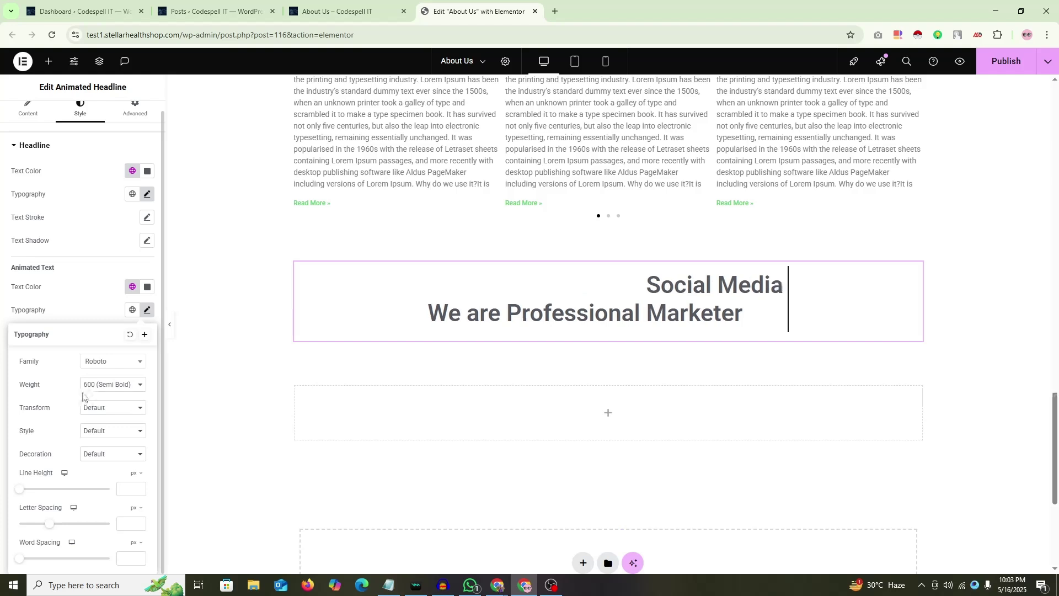
pyautogui.click(127, 365)
pyautogui.click(53, 367)
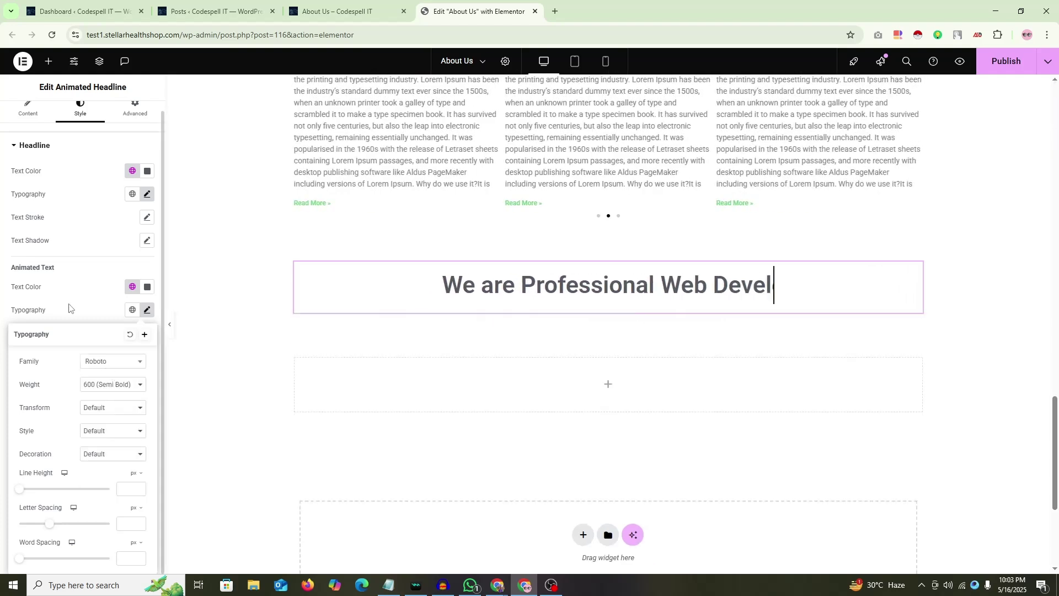
pyautogui.click(31, 243)
pyautogui.click(140, 114)
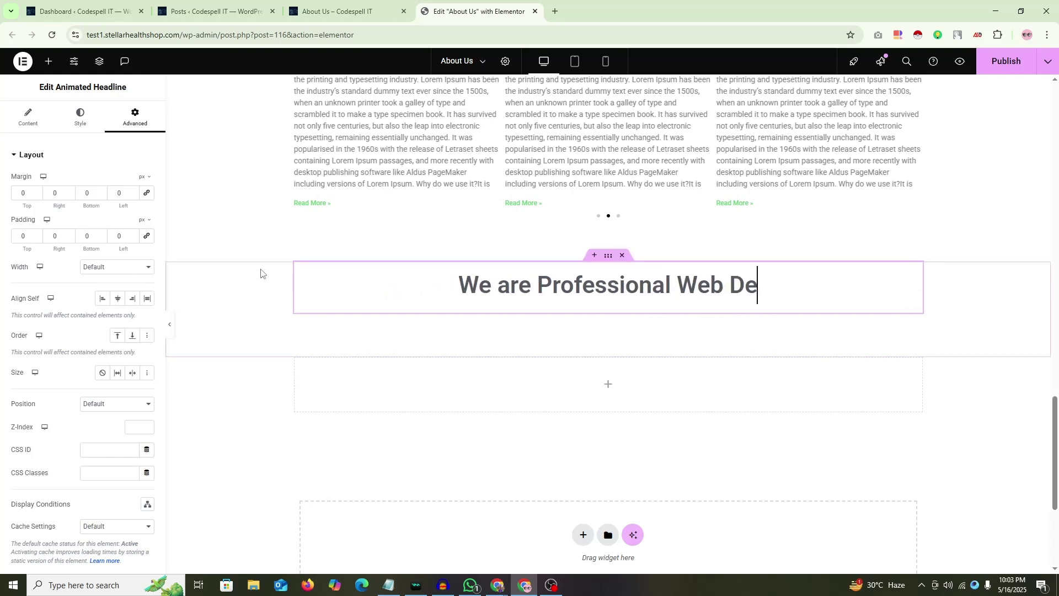
# Step: Type 'SEO Exp' as a third rotating job title in the Content settings
pyautogui.click(27, 117)
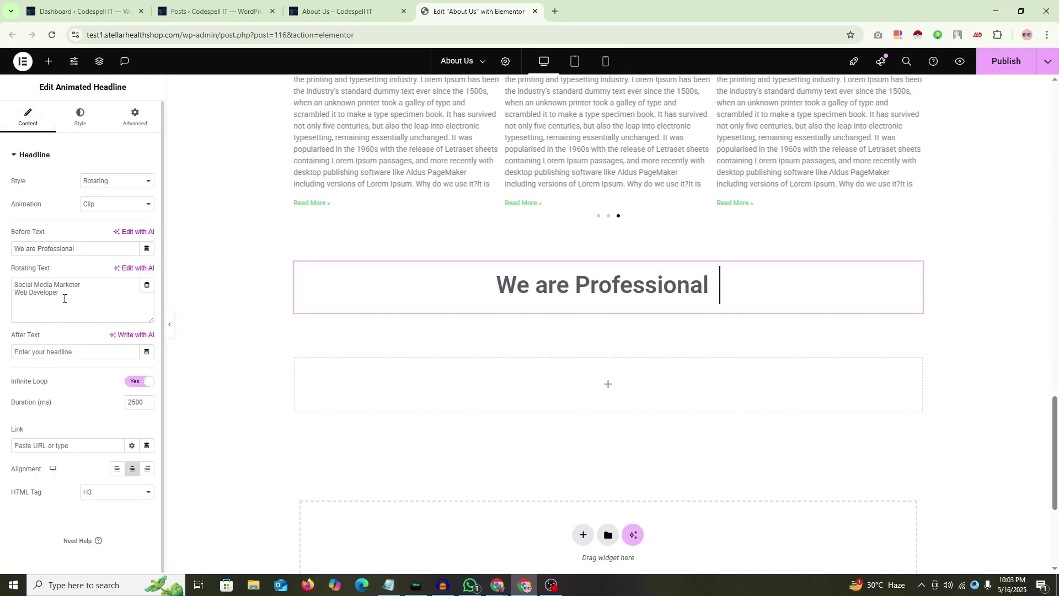
pyautogui.write('SEO ')
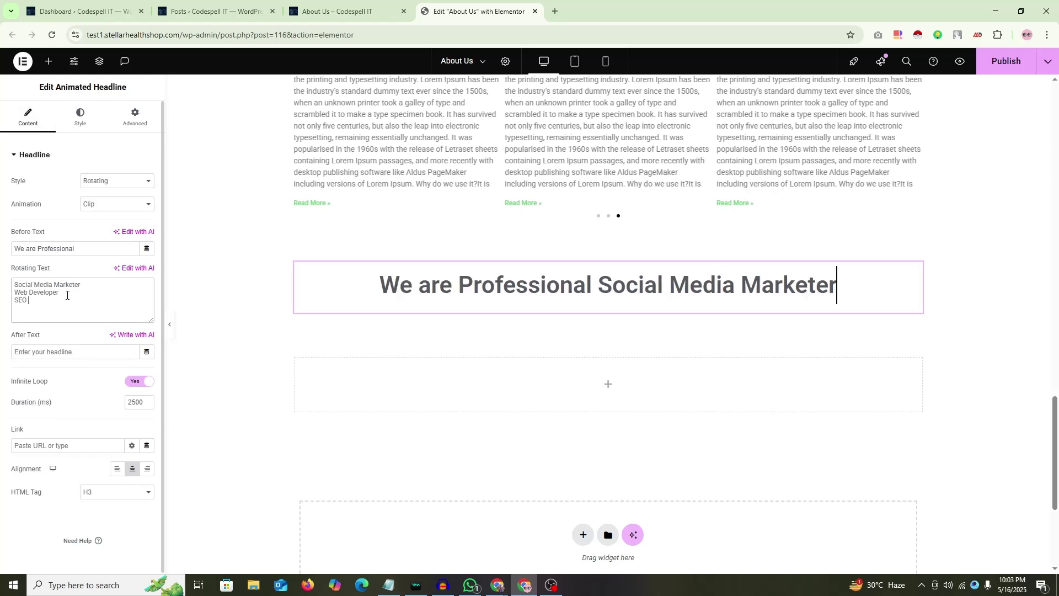
pyautogui.write('Expert')
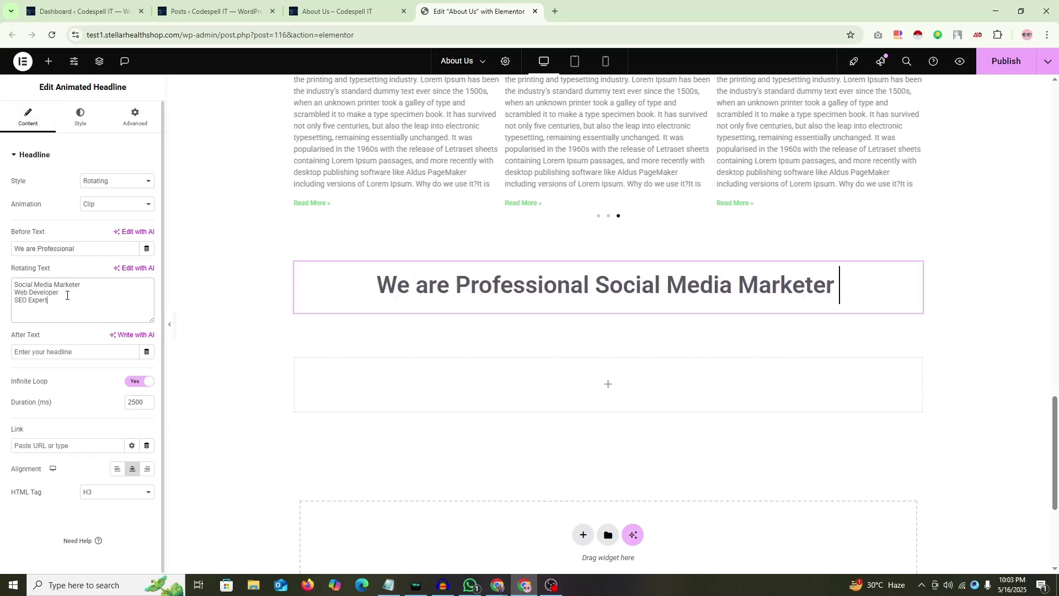
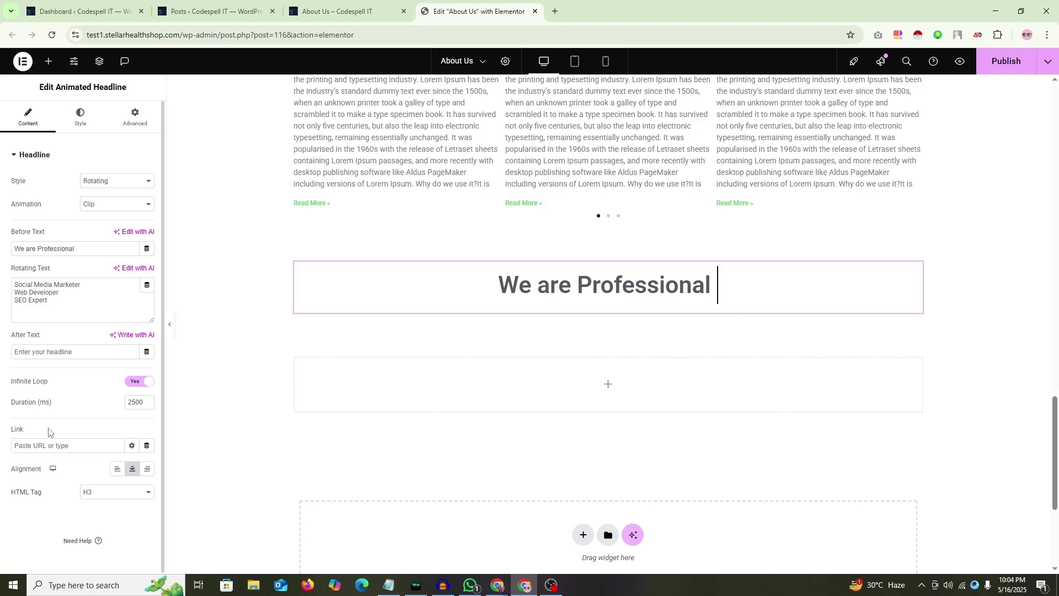
# Step: Delete 'Marketer' from the first rotating phrase so it reads 'Social Media'
pyautogui.click(81, 118)
pyautogui.click(117, 128)
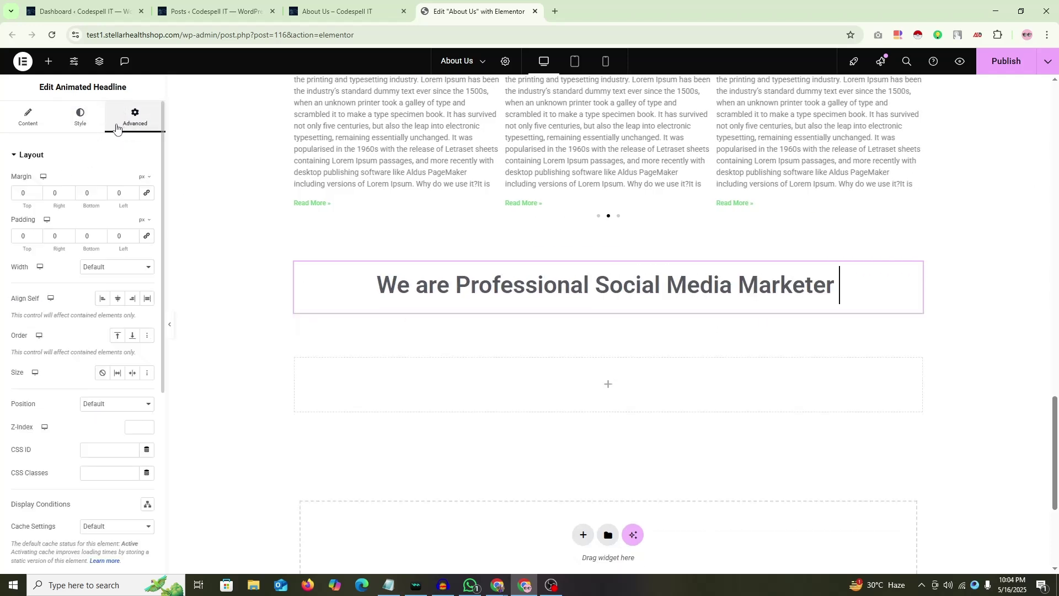
pyautogui.click(27, 114)
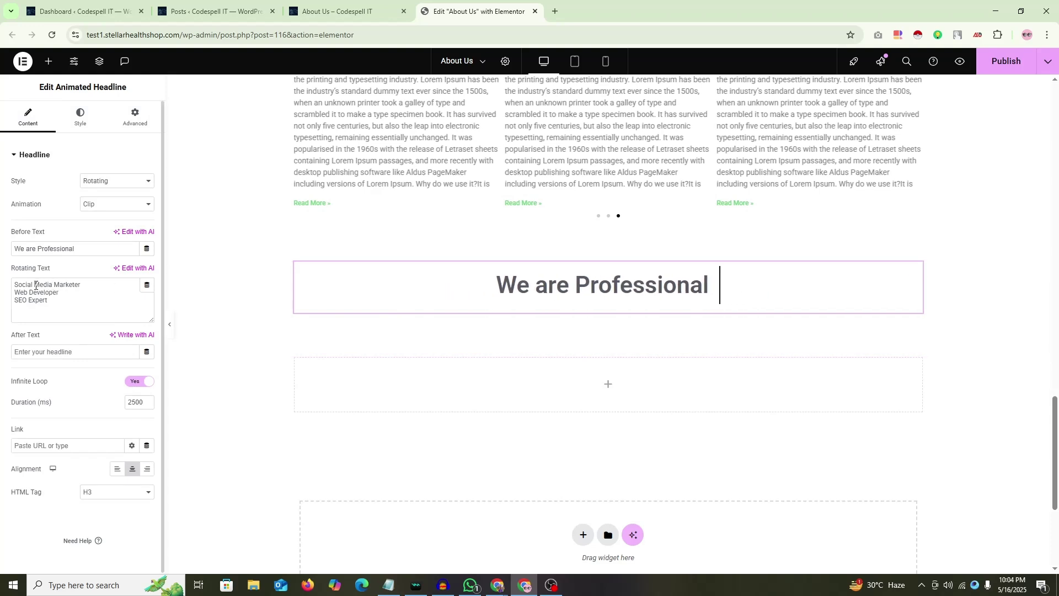
pyautogui.moveTo(54, 285); pyautogui.dragTo(149, 293)
pyautogui.click(84, 283)
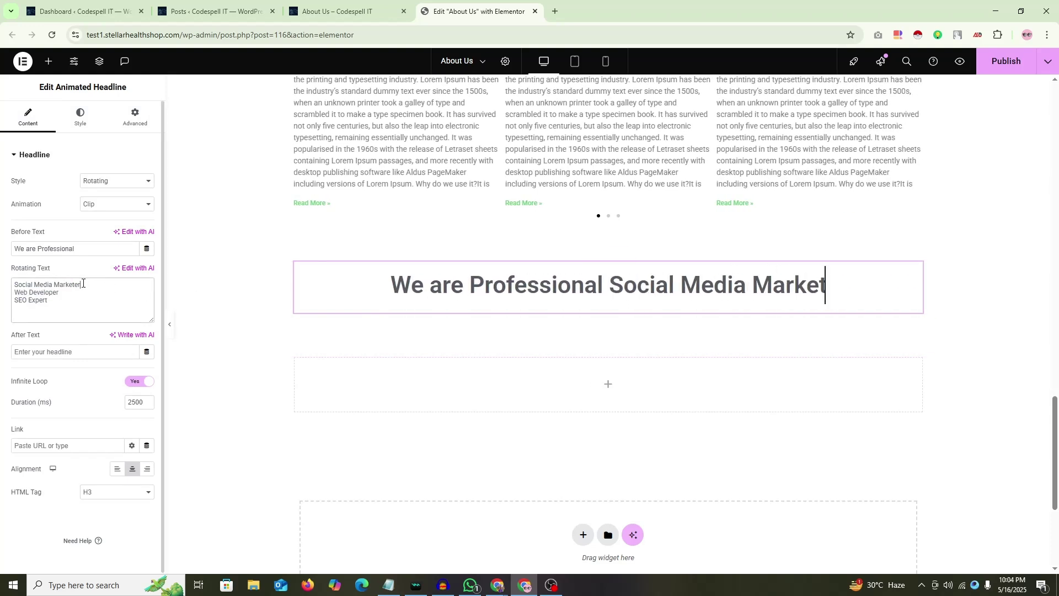
pyautogui.doubleClick(82, 283)
pyautogui.press('BackSpace')
# Step: Switch the headline animation to Flip and left-align the headline
pyautogui.click(83, 210)
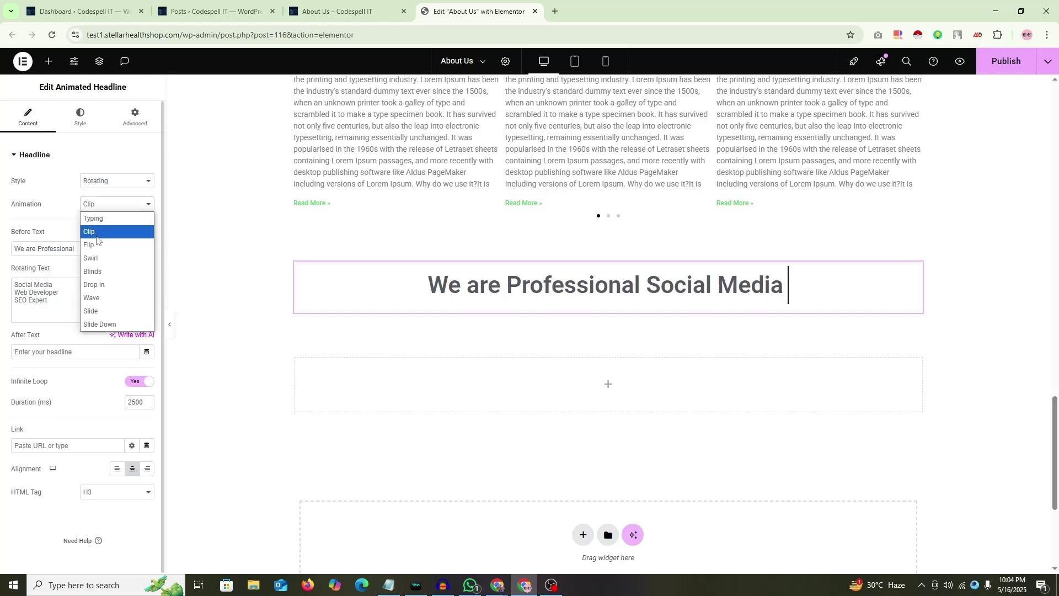
pyautogui.click(95, 244)
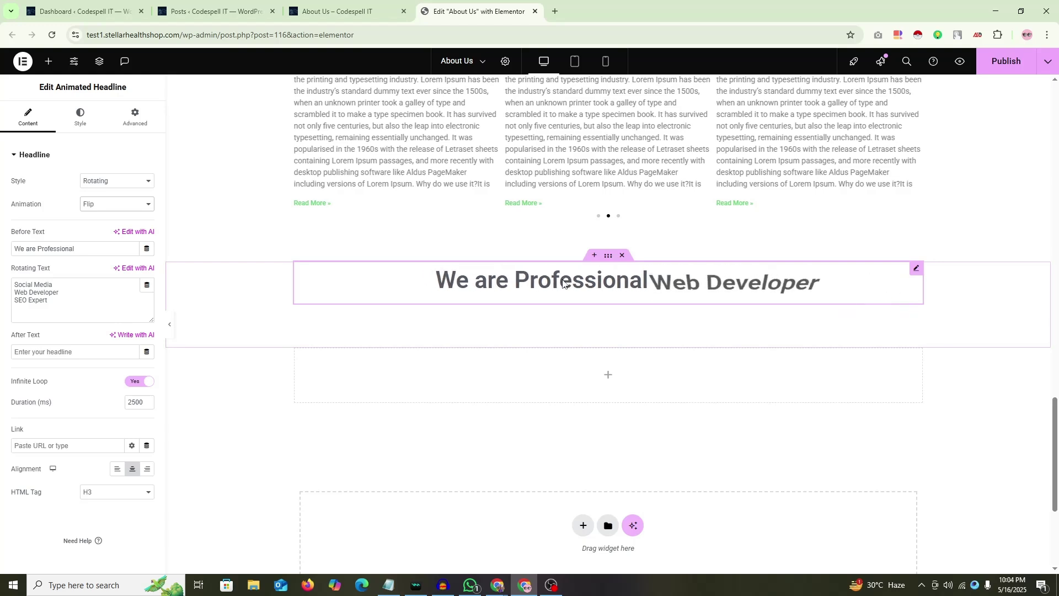
pyautogui.click(117, 468)
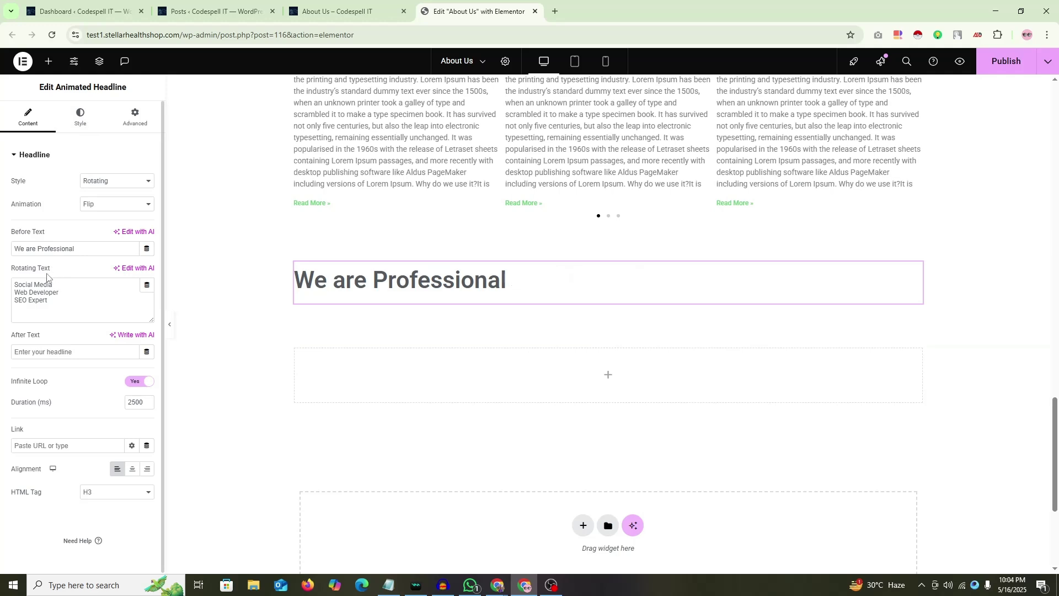
# Step: Add a <br> line break to the Before Text and restore 'Marketer' in the first phrase
pyautogui.click(98, 254)
pyautogui.write('<>br>')
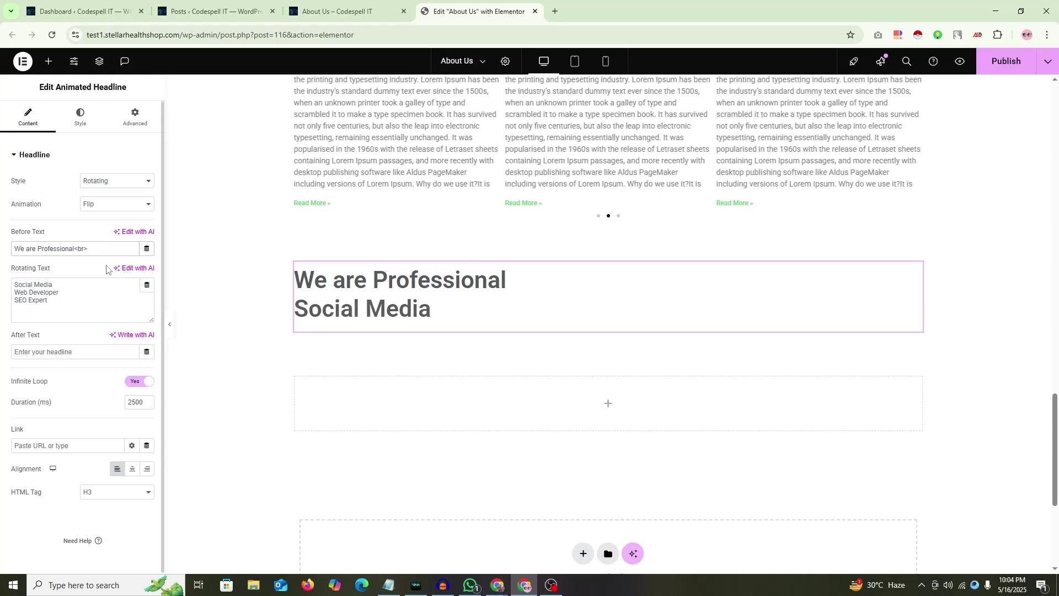
pyautogui.click(75, 285)
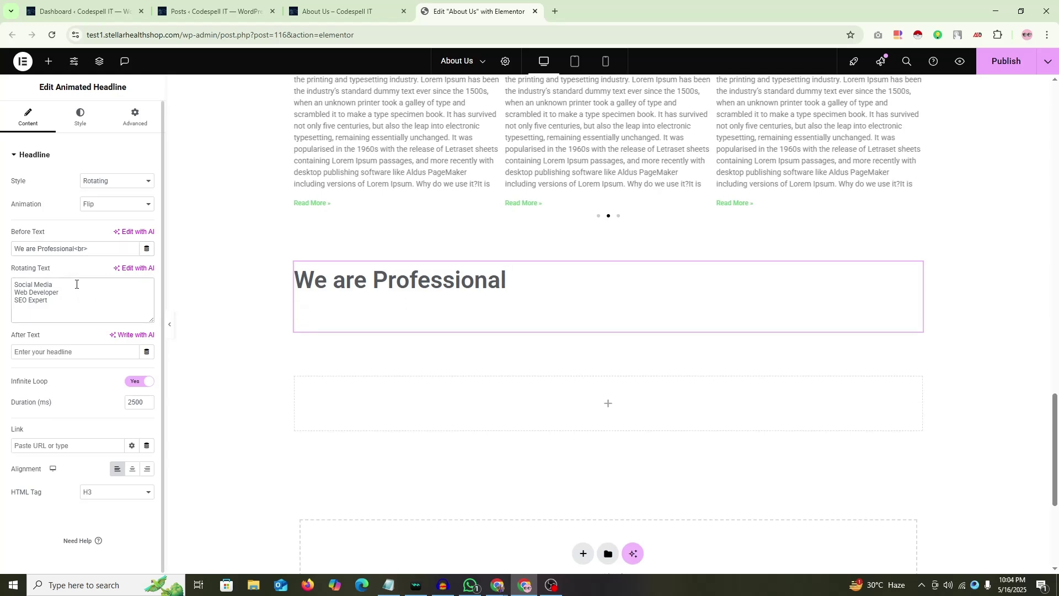
pyautogui.write('Market')
pyautogui.press('BackSpace')
# Step: Delete 'SEO Expert' from the rotating phrases and the <br> tag from the Before Text, keeping Flip
pyautogui.moveTo(80, 307); pyautogui.dragTo(8, 303)
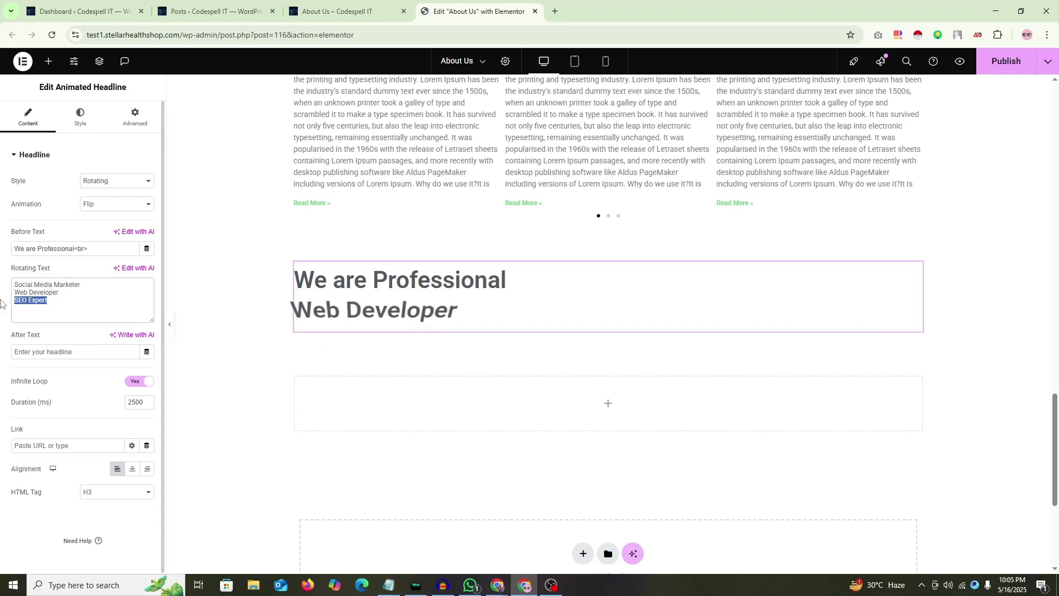
pyautogui.press('BackSpace')
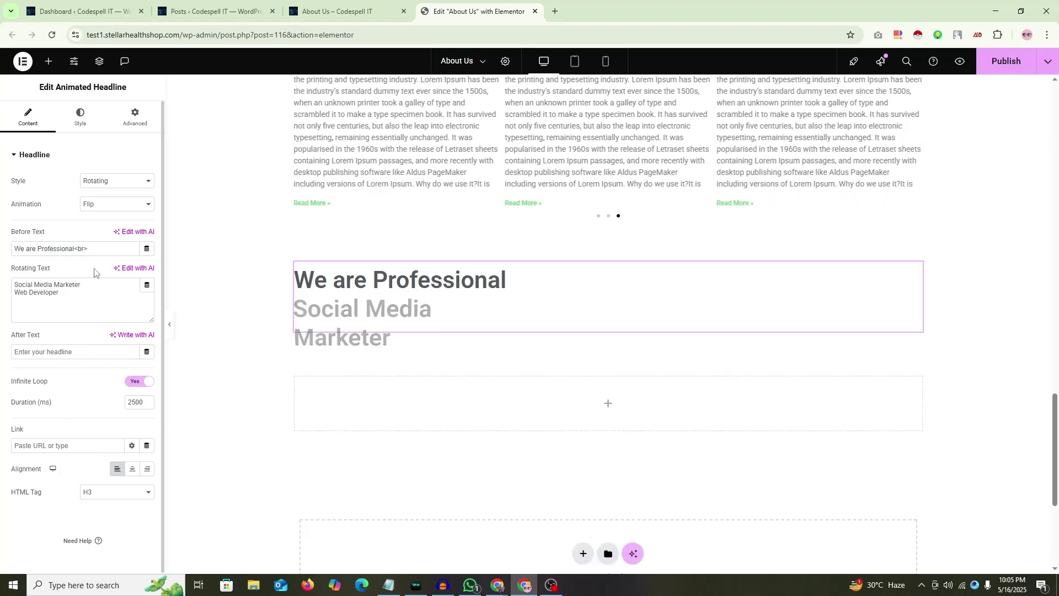
pyautogui.moveTo(88, 248); pyautogui.dragTo(74, 249)
pyautogui.press('BackSpace')
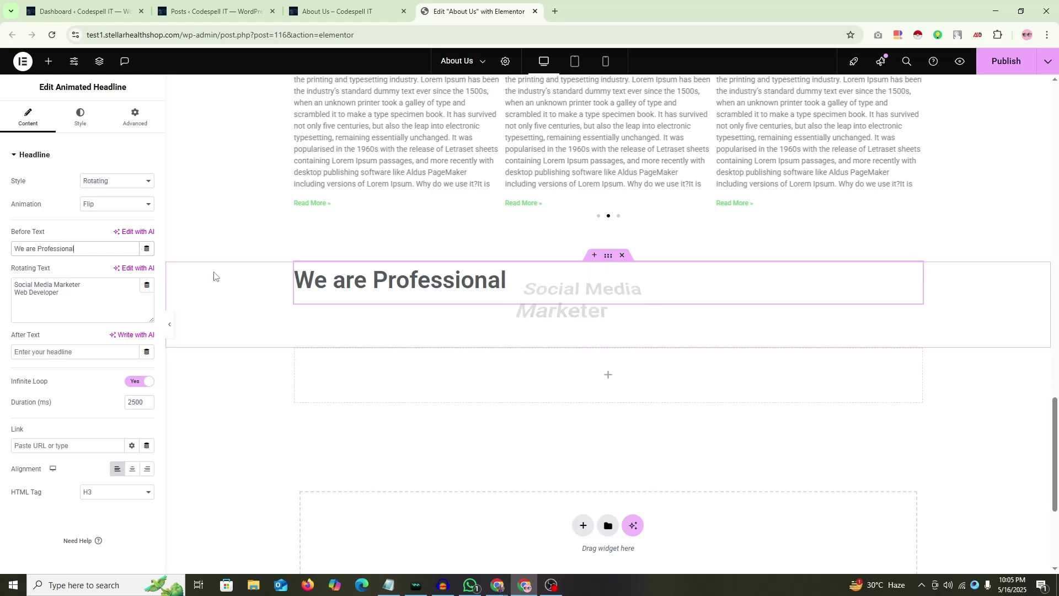
pyautogui.click(97, 209)
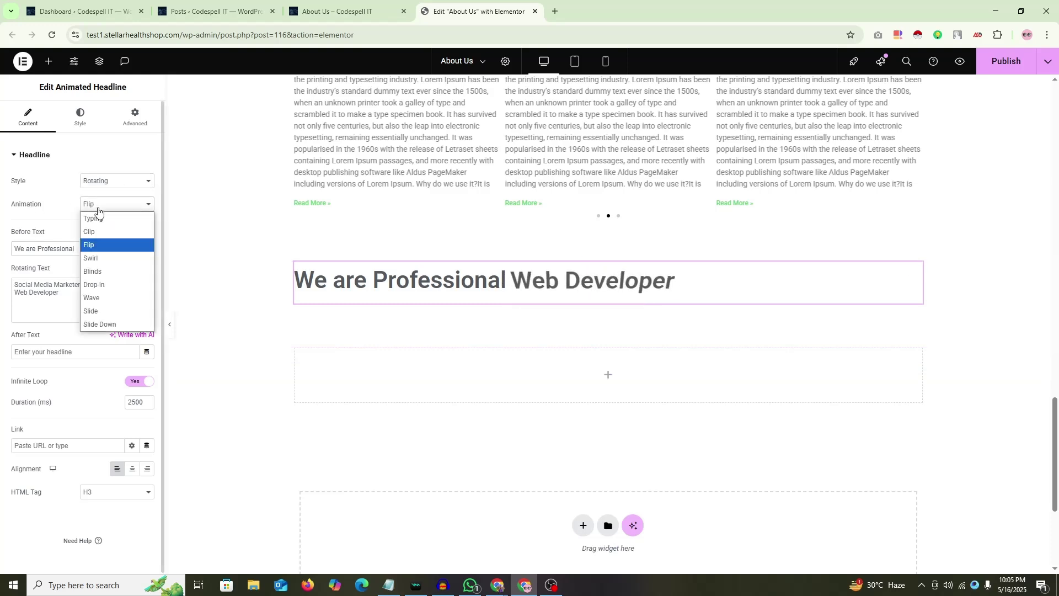
pyautogui.click(5, 221)
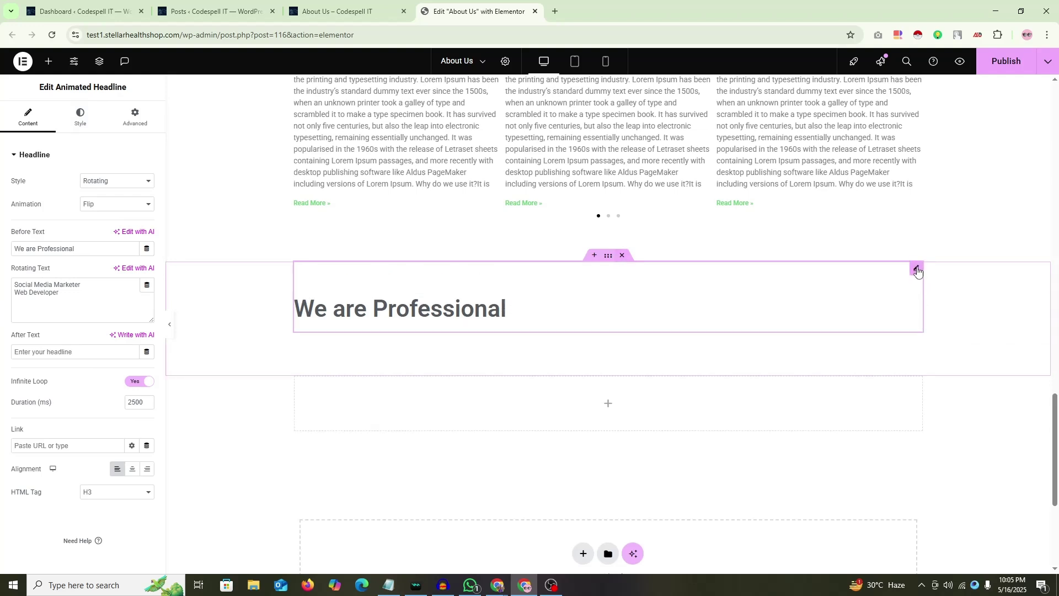
# Step: Set the headline container's top padding to 80 in the Advanced settings
pyautogui.click(136, 119)
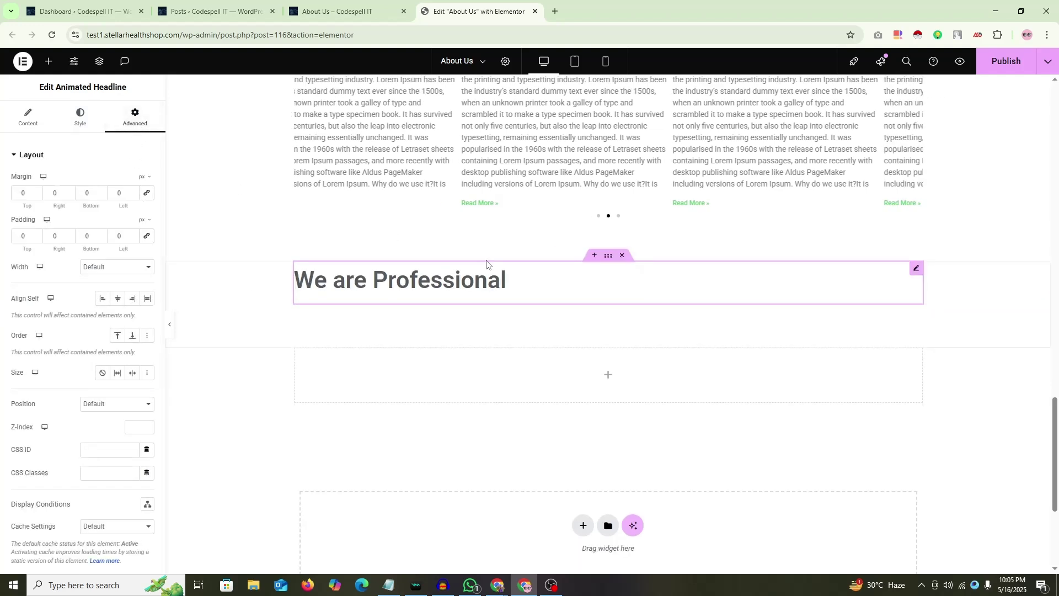
pyautogui.click(608, 256)
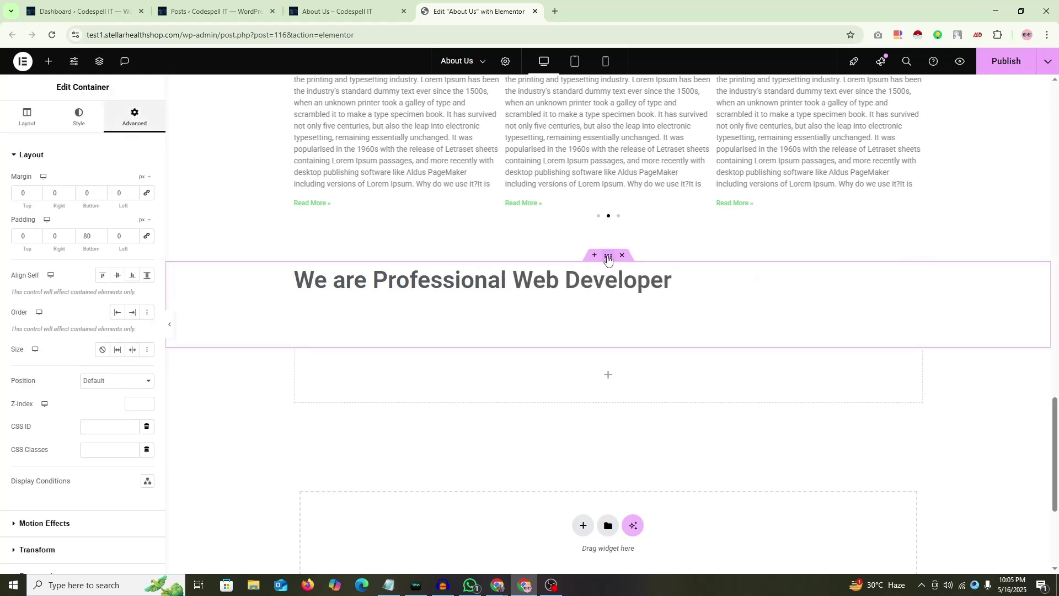
pyautogui.doubleClick(23, 236)
pyautogui.write('80')
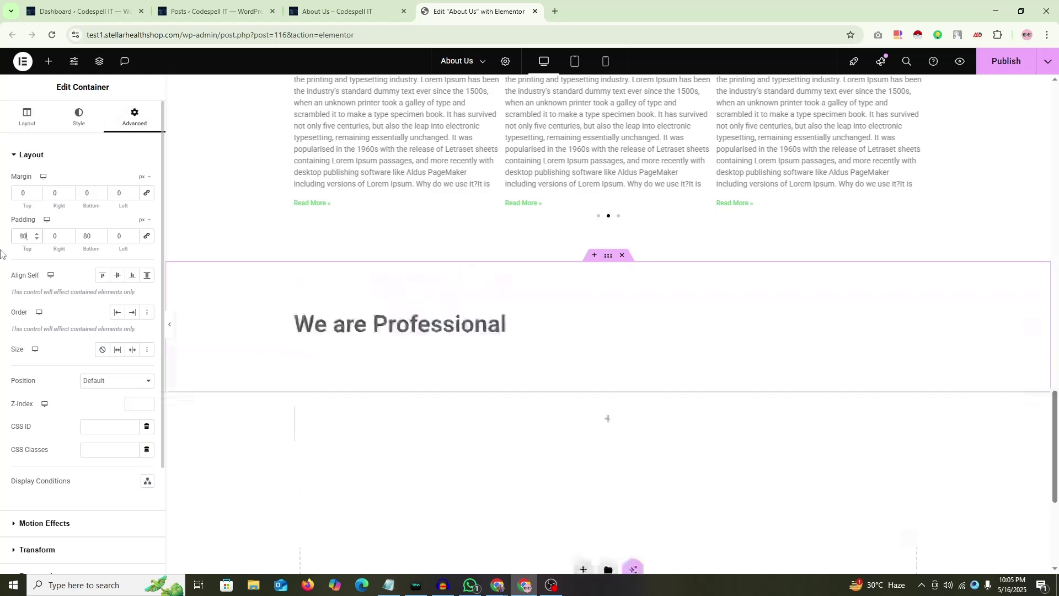
pyautogui.click(918, 313)
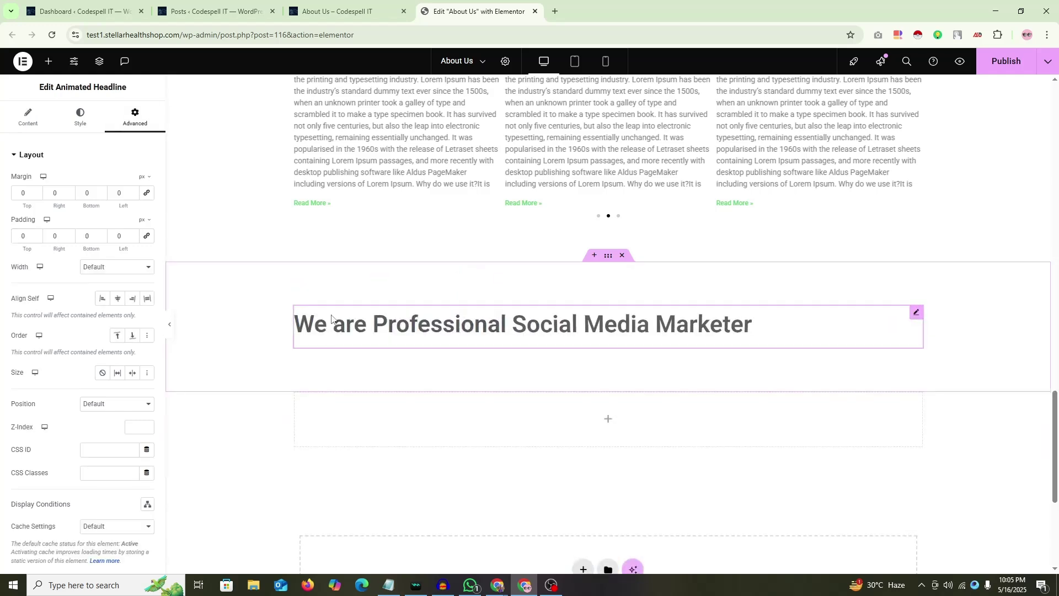
# Step: Start a third rotating phrase 'SEO Expert' on a new line after Web Developer
pyautogui.click(27, 117)
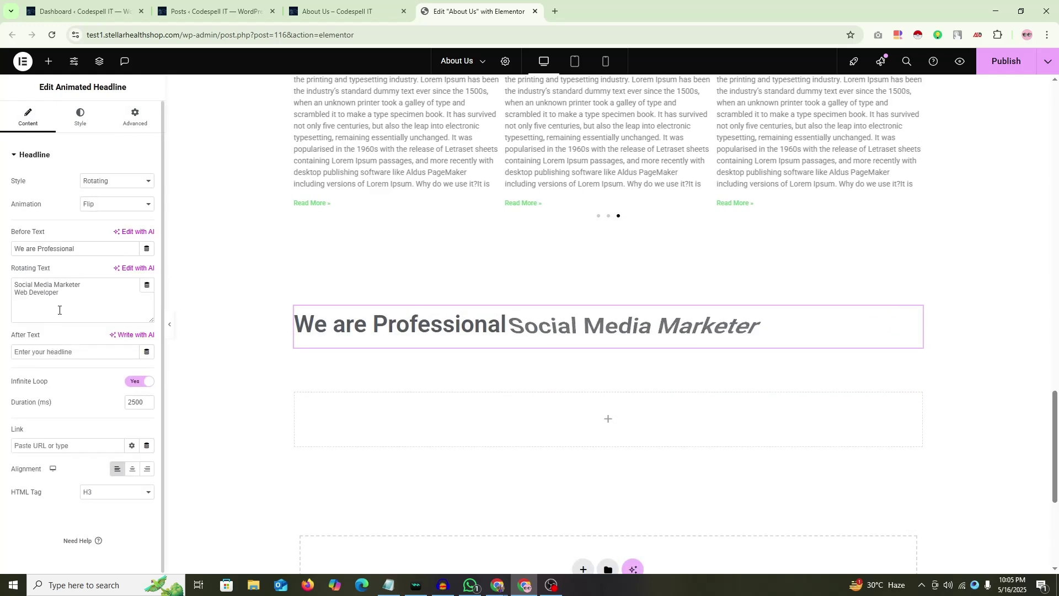
pyautogui.click(91, 303)
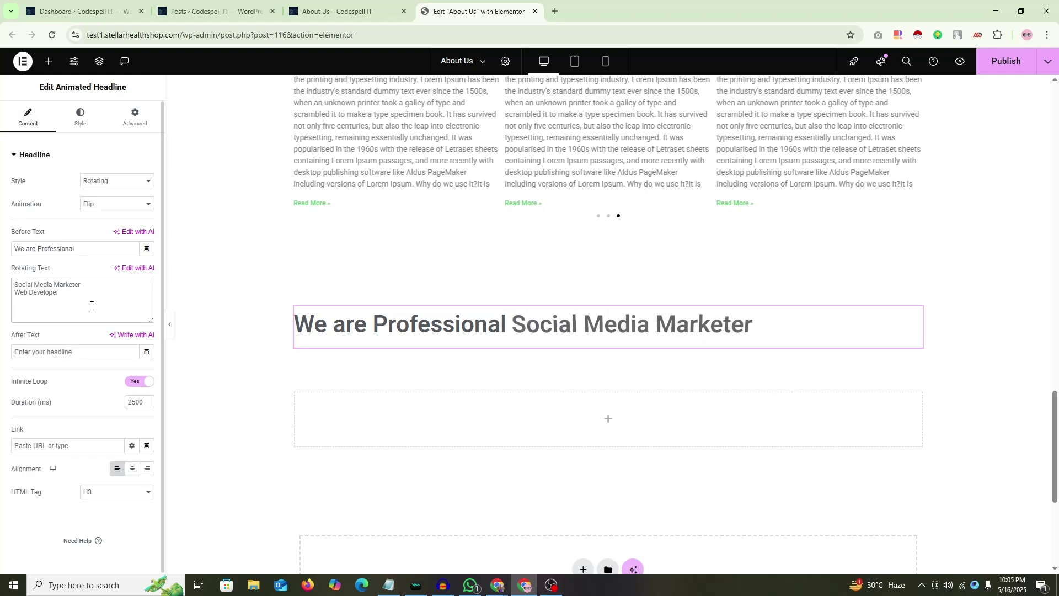
pyautogui.write('Se')
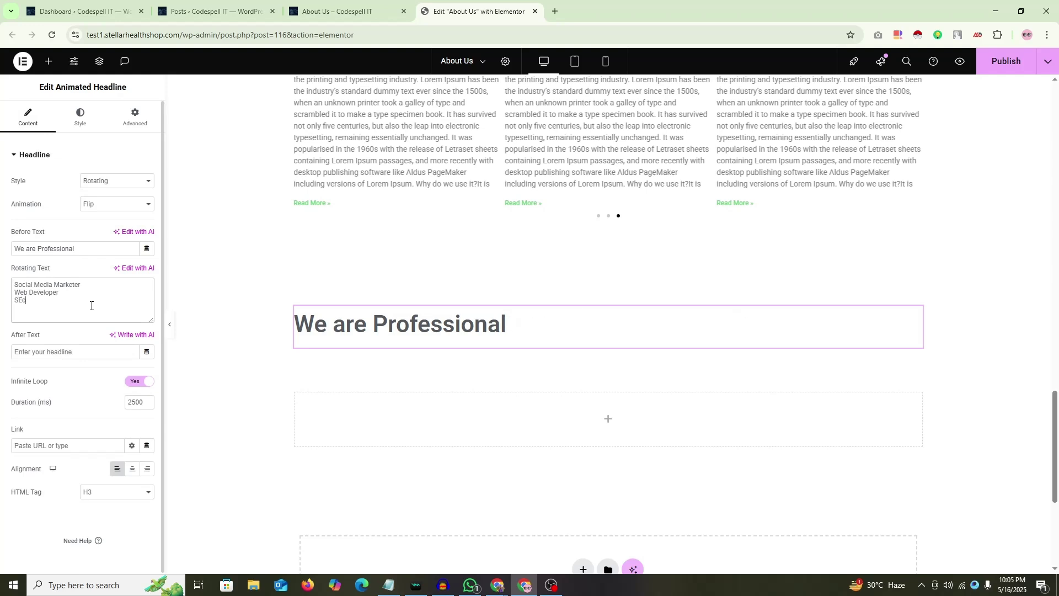
pyautogui.write('O e')
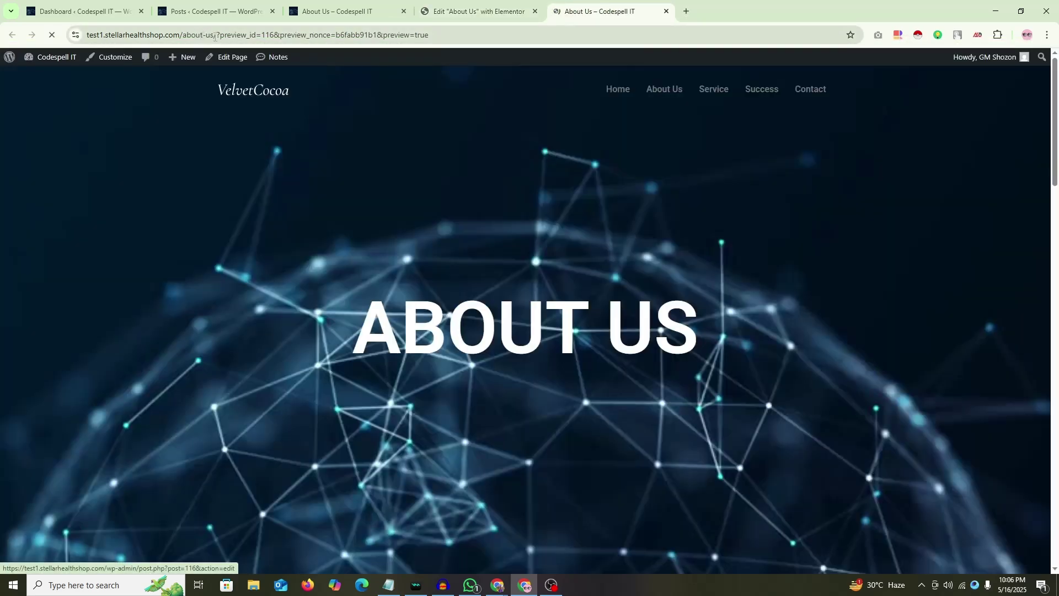
# Step: Strip the preview query from the address and load the plain about-us page
pyautogui.moveTo(214, 34); pyautogui.dragTo(731, 67)
pyautogui.press('BackSpace')
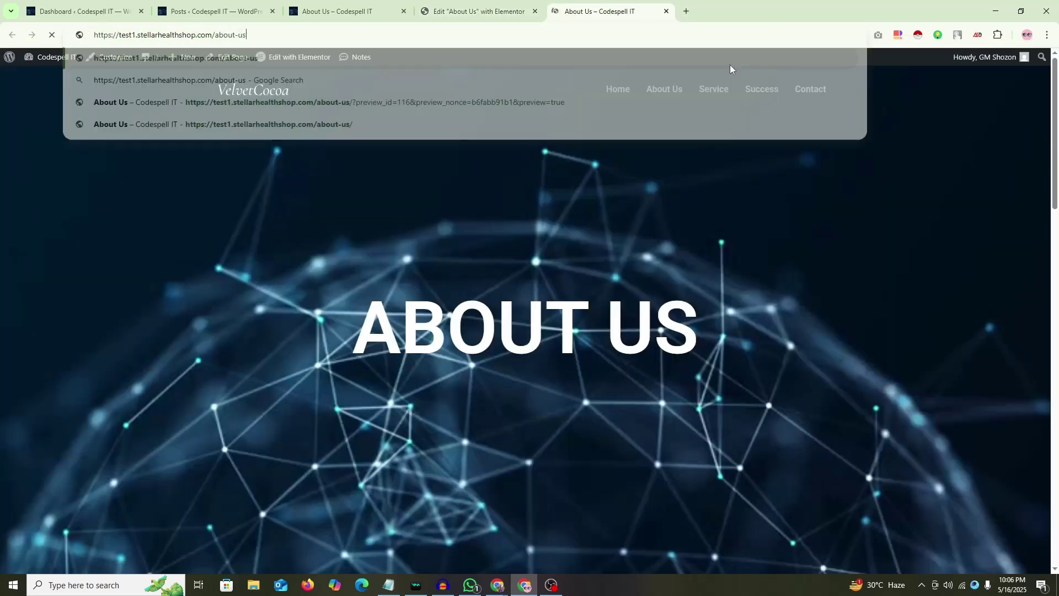
pyautogui.press('Return')
pyautogui.scroll(-15, 149, 207)
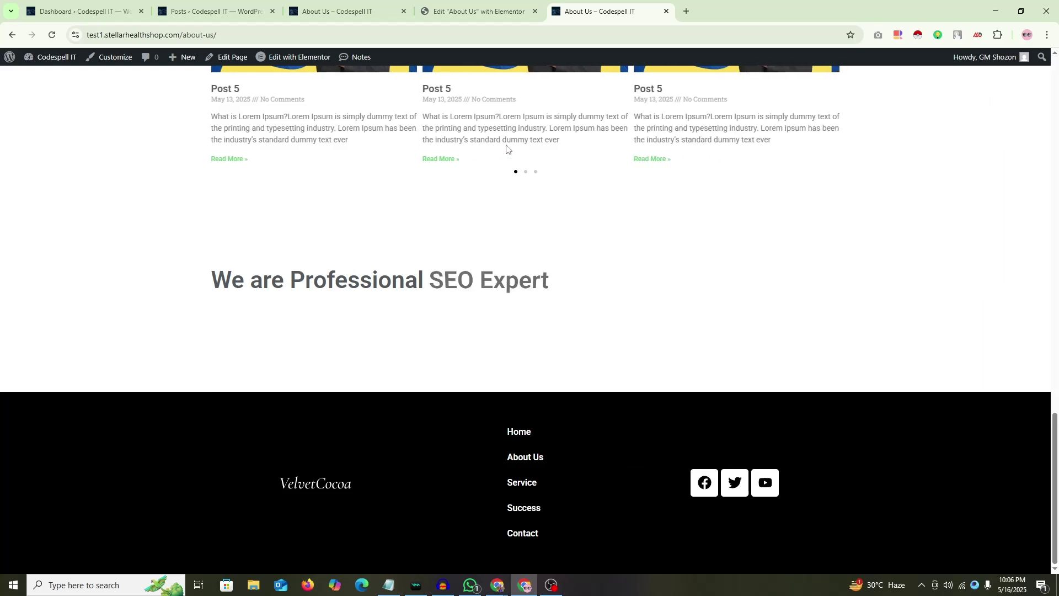
# Step: Copy the About Us page address and open it in a new incognito window
pyautogui.click(248, 37)
pyautogui.hotkey('ctrl', 'c')
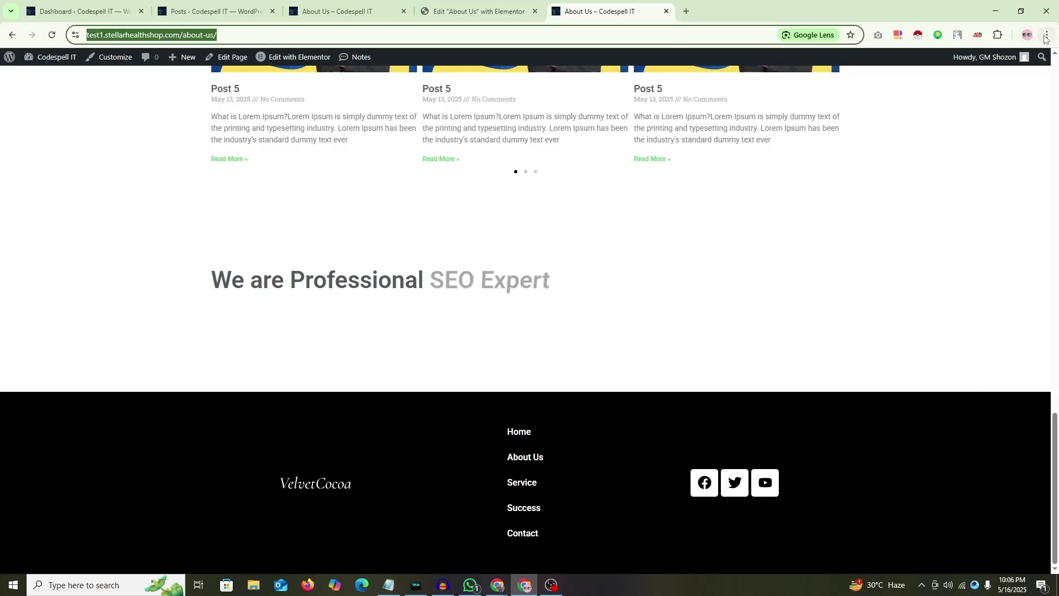
pyautogui.click(1047, 34)
pyautogui.click(932, 88)
pyautogui.hotkey('ctrl', 'v')
pyautogui.press('Return')
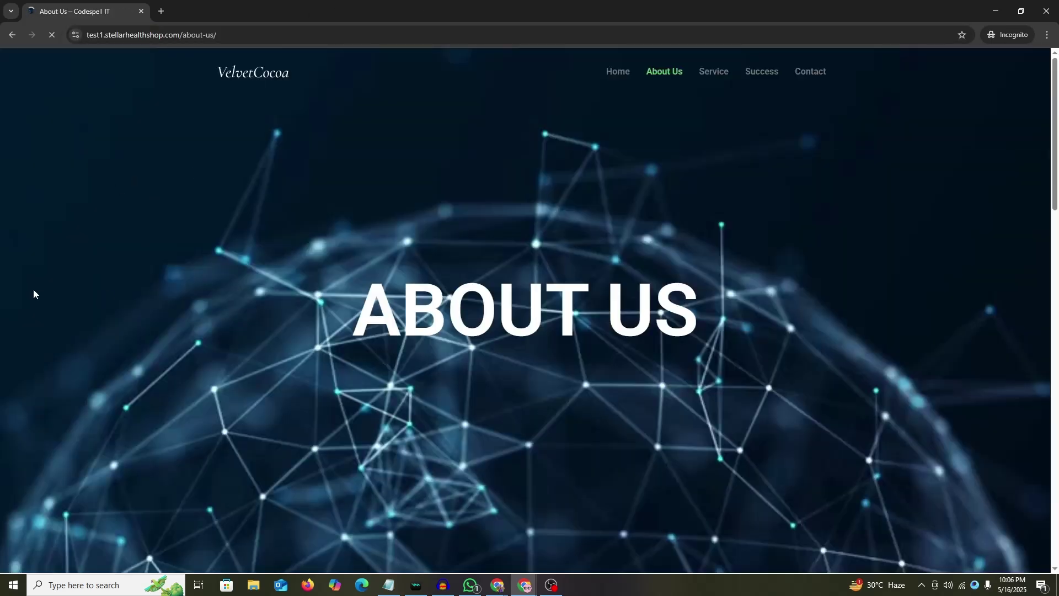
pyautogui.scroll(-15, 32, 289)
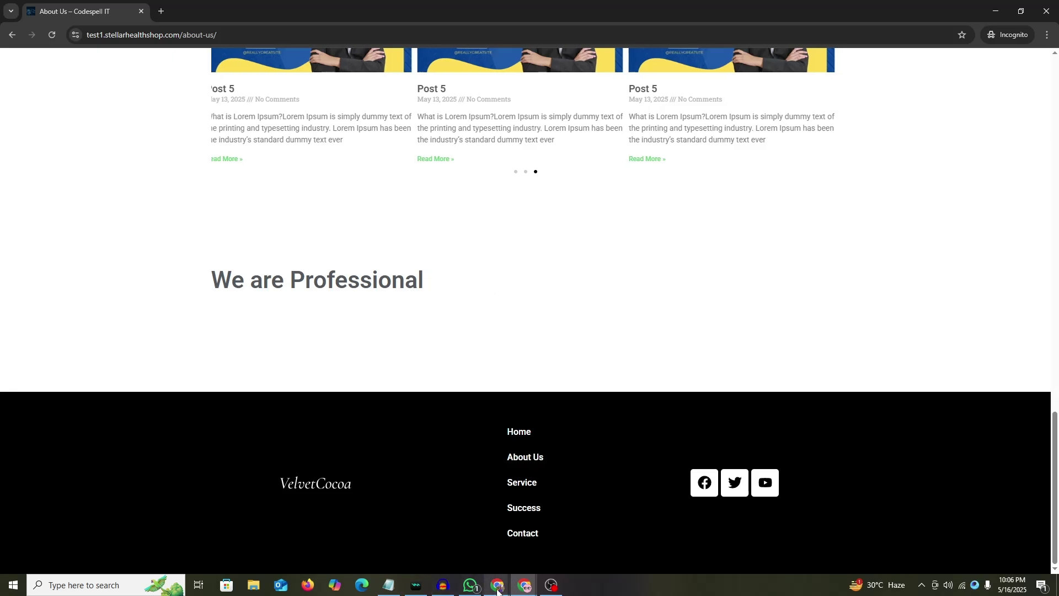
# Step: Switch from the incognito window back to the Elementor editor window
pyautogui.moveTo(496, 584)
pyautogui.click(433, 529)
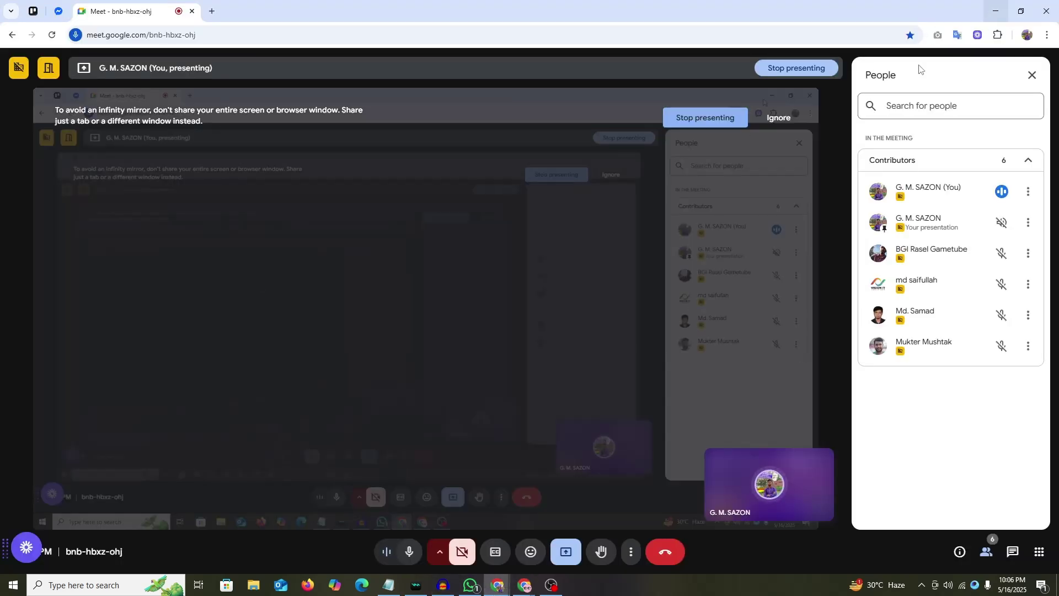
pyautogui.hotkey('alt', 'Tab')
pyautogui.moveTo(524, 584)
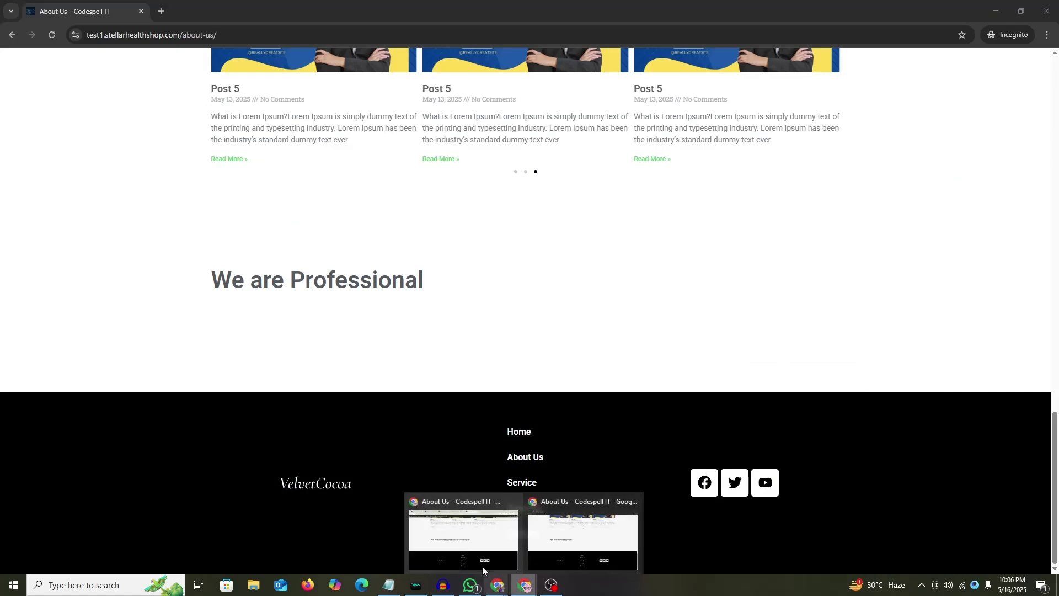
pyautogui.click(585, 532)
pyautogui.click(485, 11)
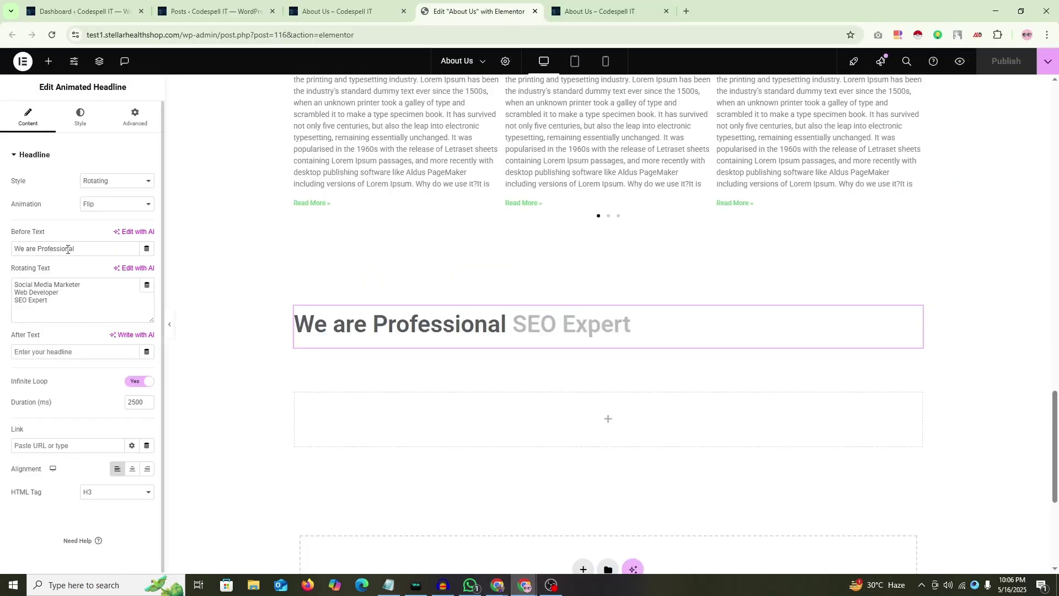
# Step: Change the headline animation back to Clip and bring up the live About Us page
pyautogui.click(113, 205)
pyautogui.click(103, 234)
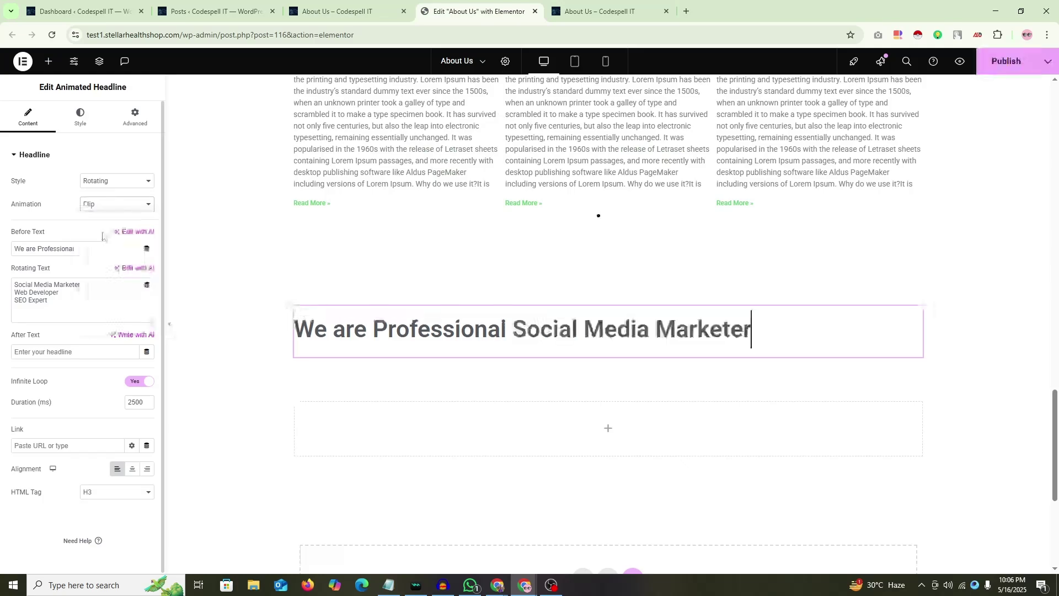
pyautogui.click(524, 586)
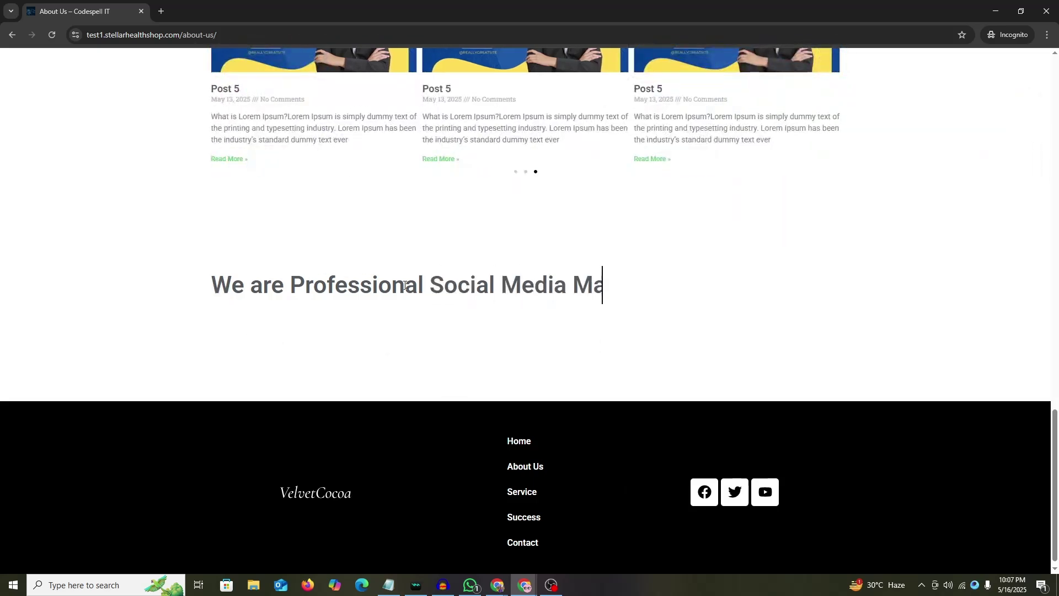
# Step: Leave the live About Us page and return to the Elementor editor window
pyautogui.moveTo(669, 286); pyautogui.dragTo(615, 293)
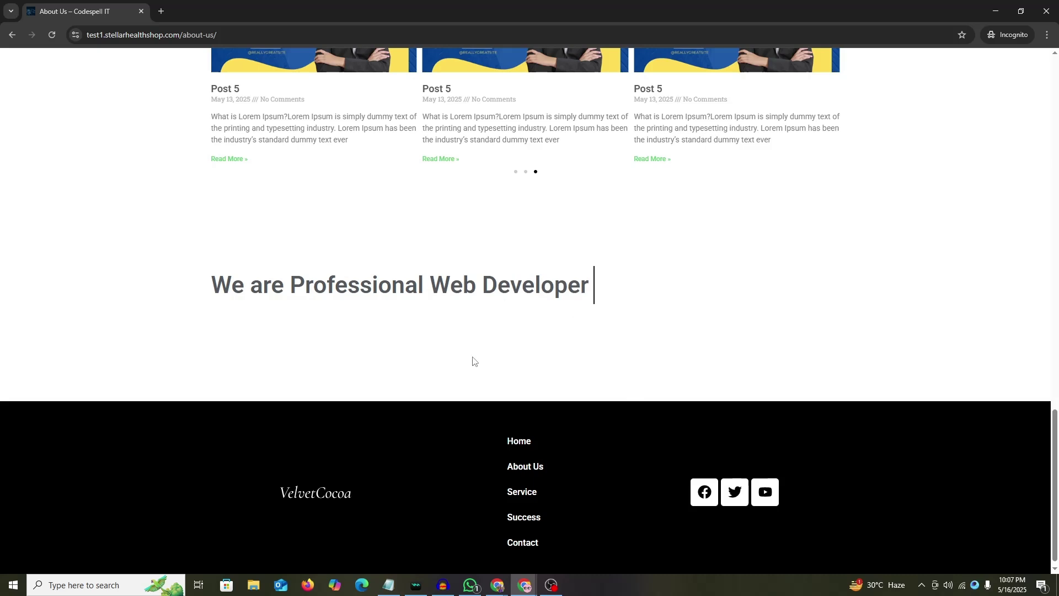
pyautogui.moveTo(524, 584)
pyautogui.click(463, 532)
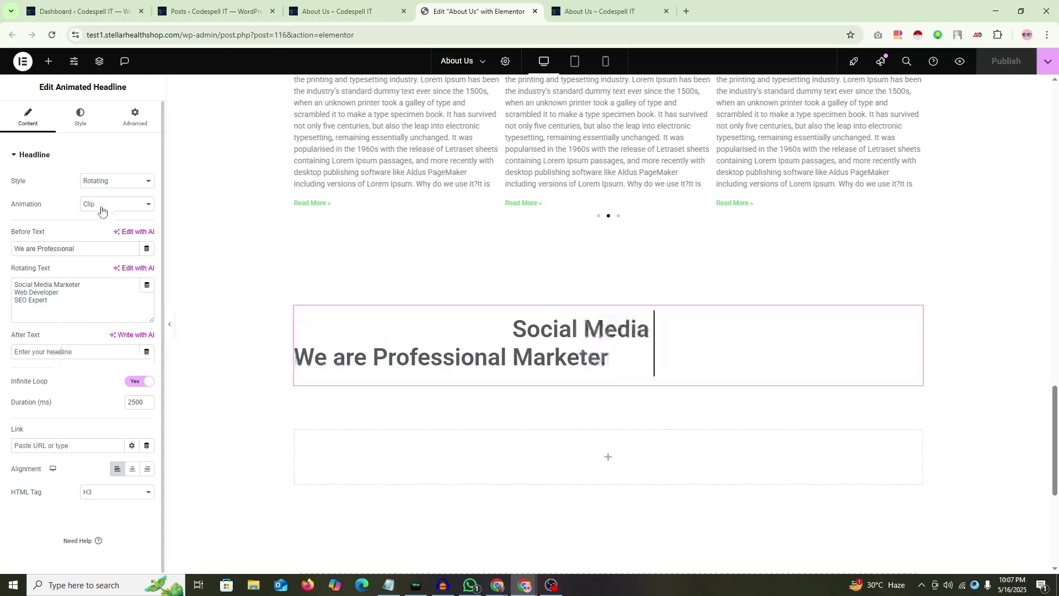
pyautogui.click(80, 116)
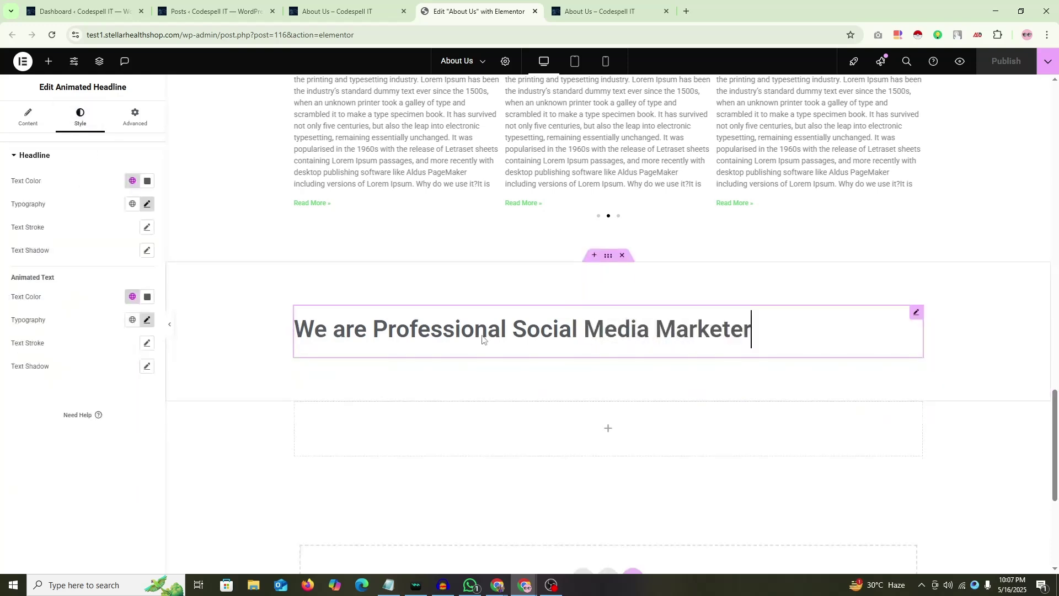
pyautogui.click(135, 116)
pyautogui.scroll(-5, 81, 366)
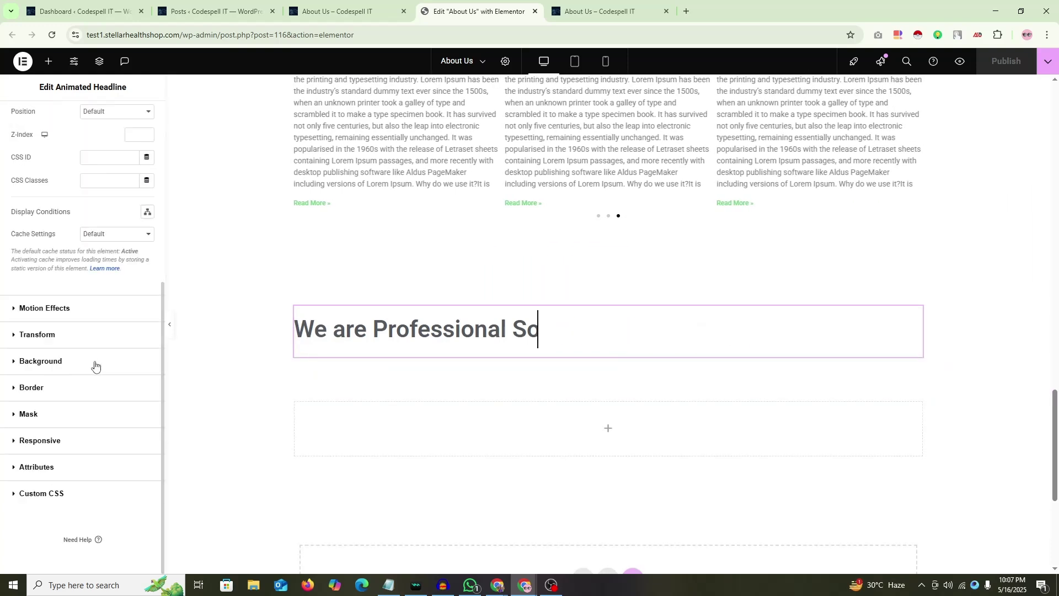
pyautogui.scroll(5, 95, 367)
pyautogui.click(28, 117)
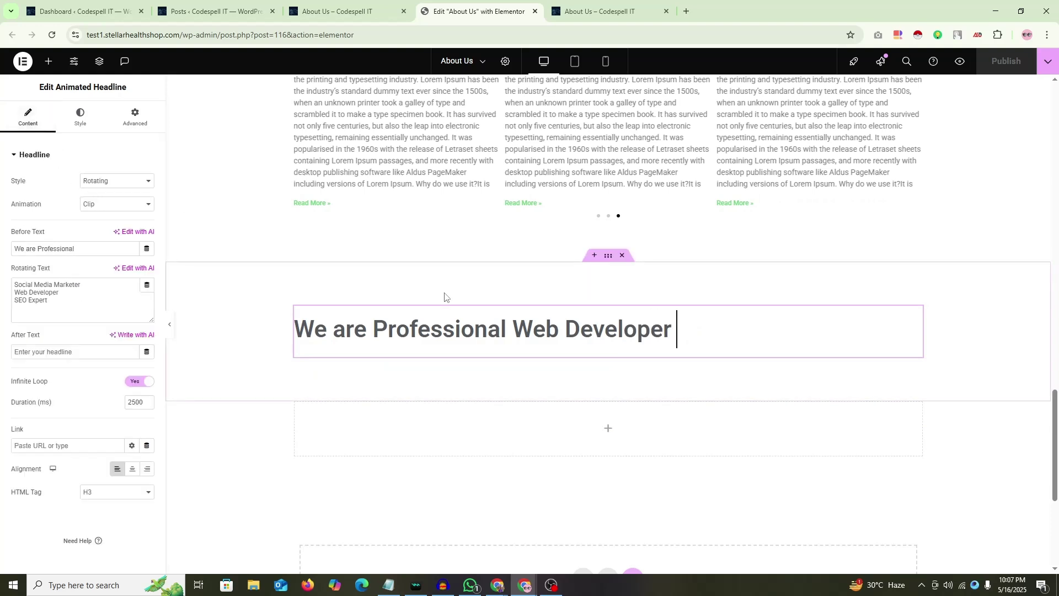
pyautogui.scroll(-2, 548, 340)
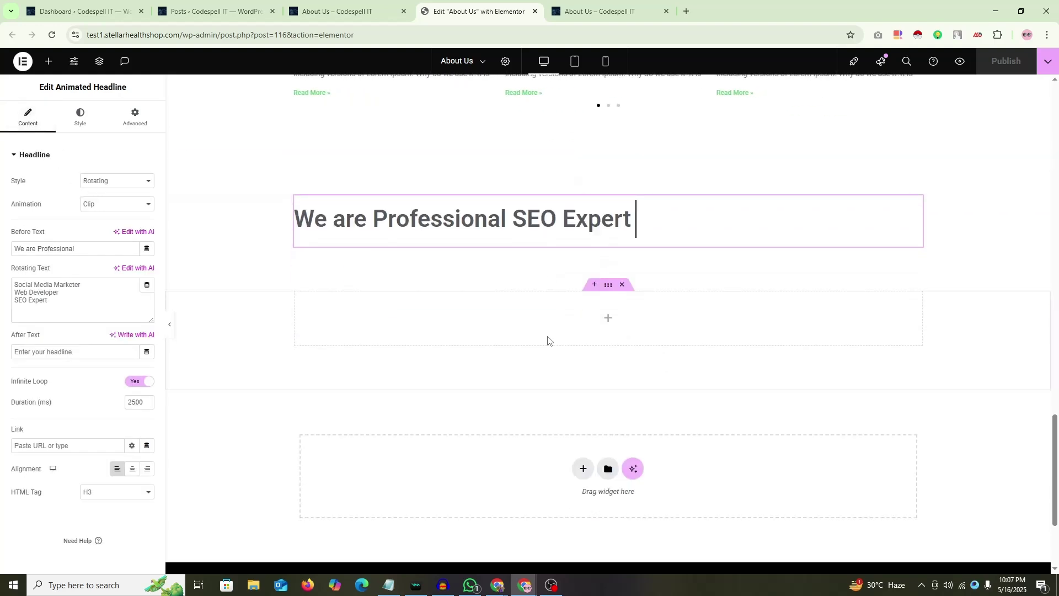
# Step: Duplicate the empty container below the headline section
pyautogui.click(607, 290)
pyautogui.rightClick(607, 291)
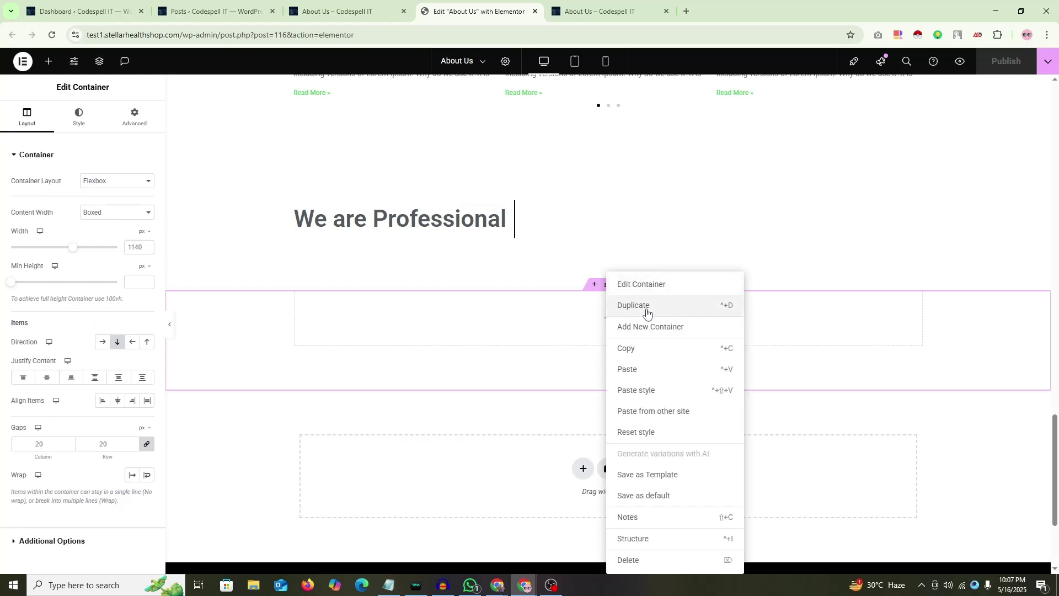
pyautogui.click(643, 307)
pyautogui.scroll(-1, 637, 320)
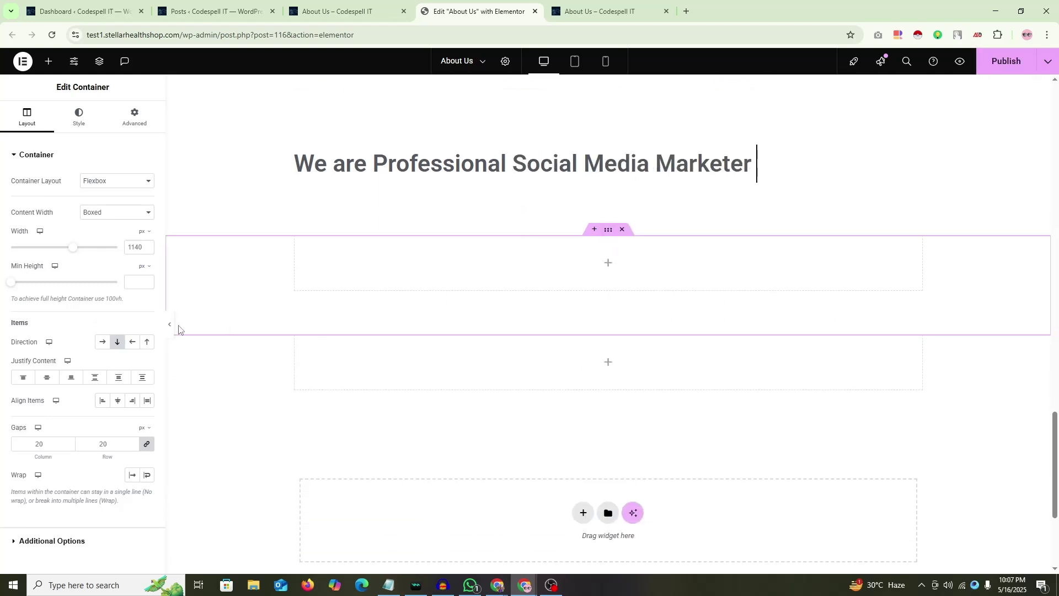
pyautogui.click(608, 266)
pyautogui.scroll(3, 608, 273)
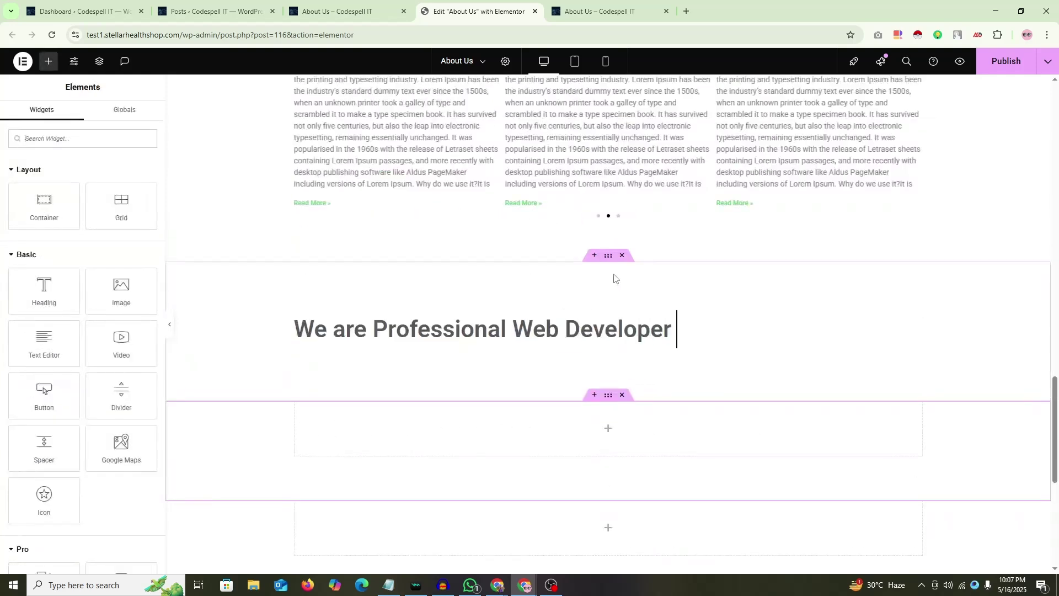
pyautogui.scroll(-1, 605, 275)
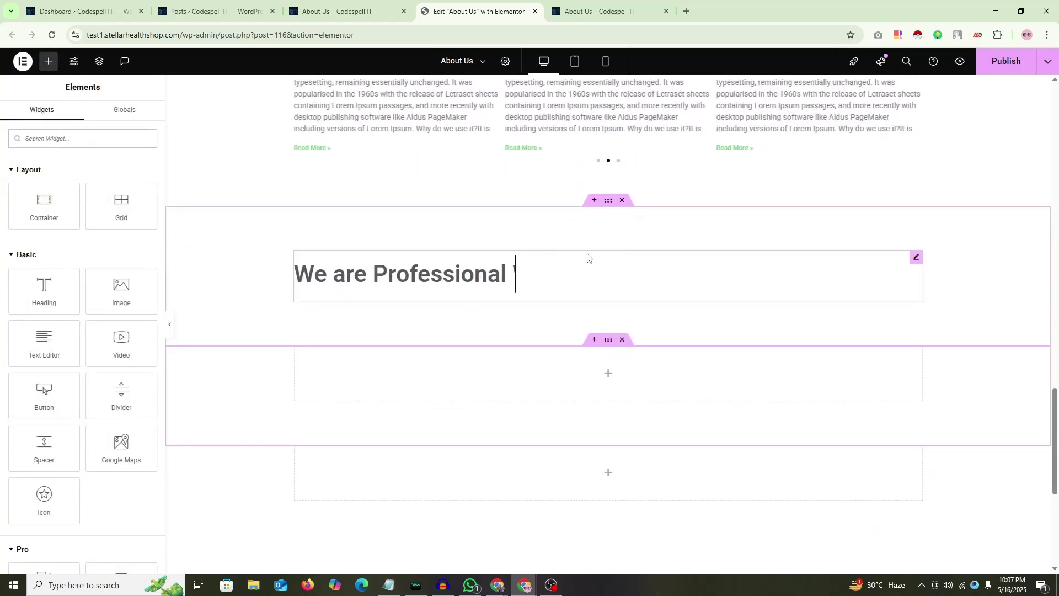
pyautogui.scroll(1, 585, 258)
pyautogui.scroll(5, 568, 199)
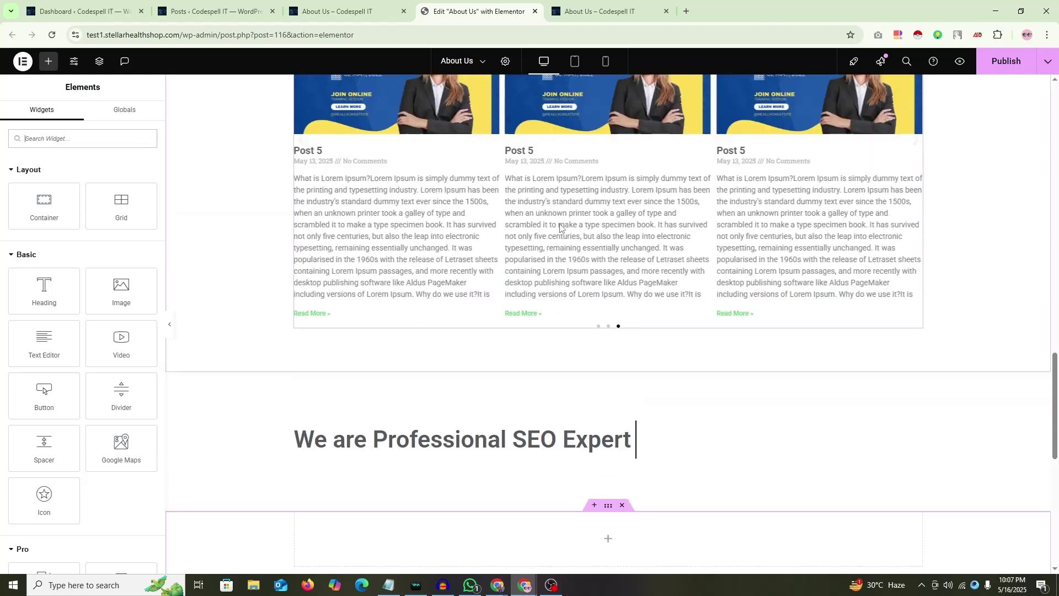
# Step: Set the posts carousel section's top padding to 800 and collapse the editing panel
pyautogui.click(251, 164)
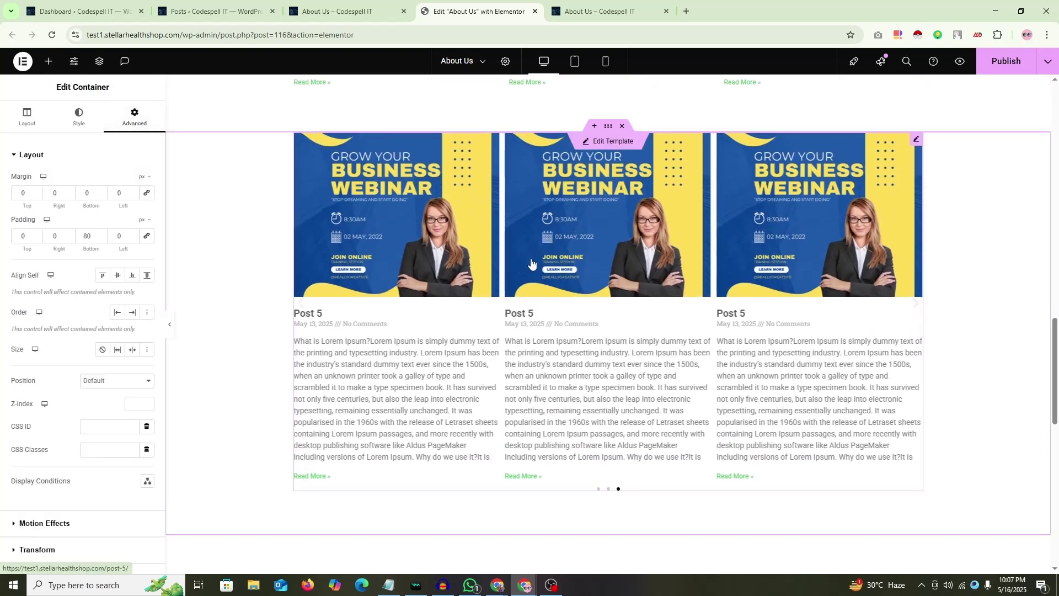
pyautogui.scroll(-4, 529, 263)
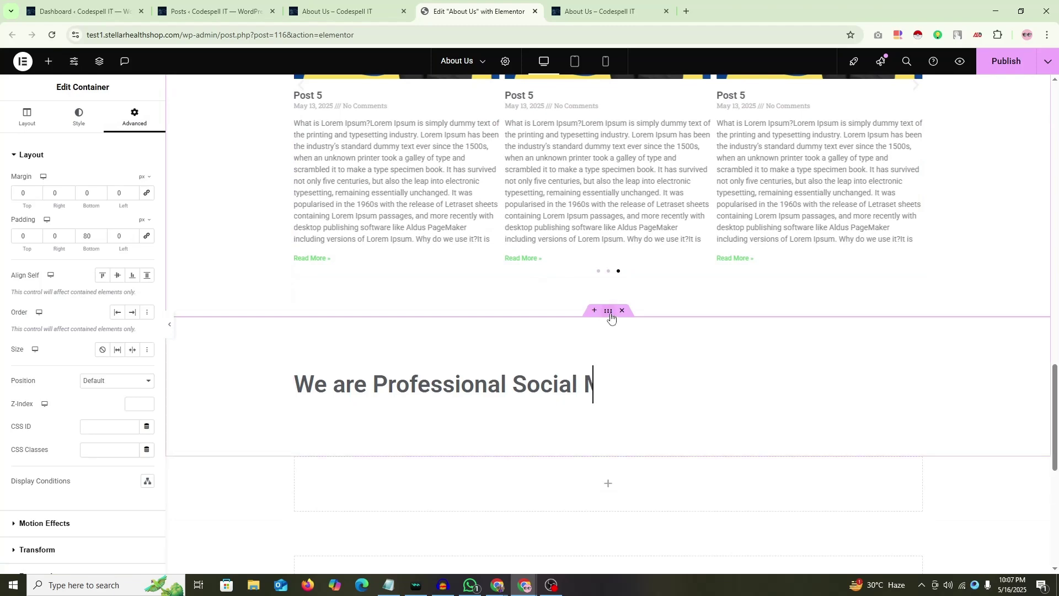
pyautogui.click(35, 241)
pyautogui.write('80')
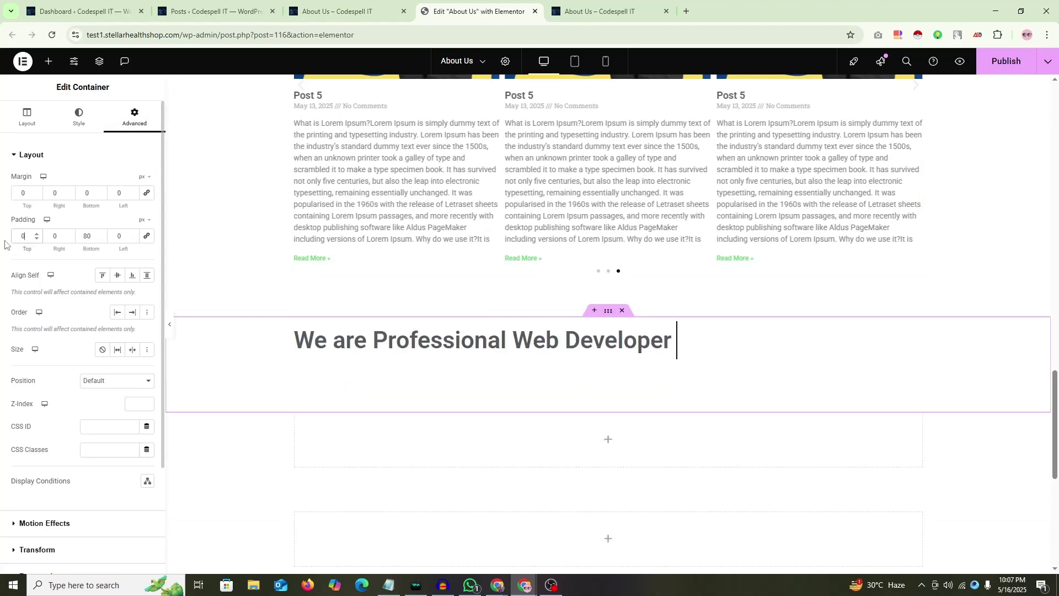
pyautogui.write('0')
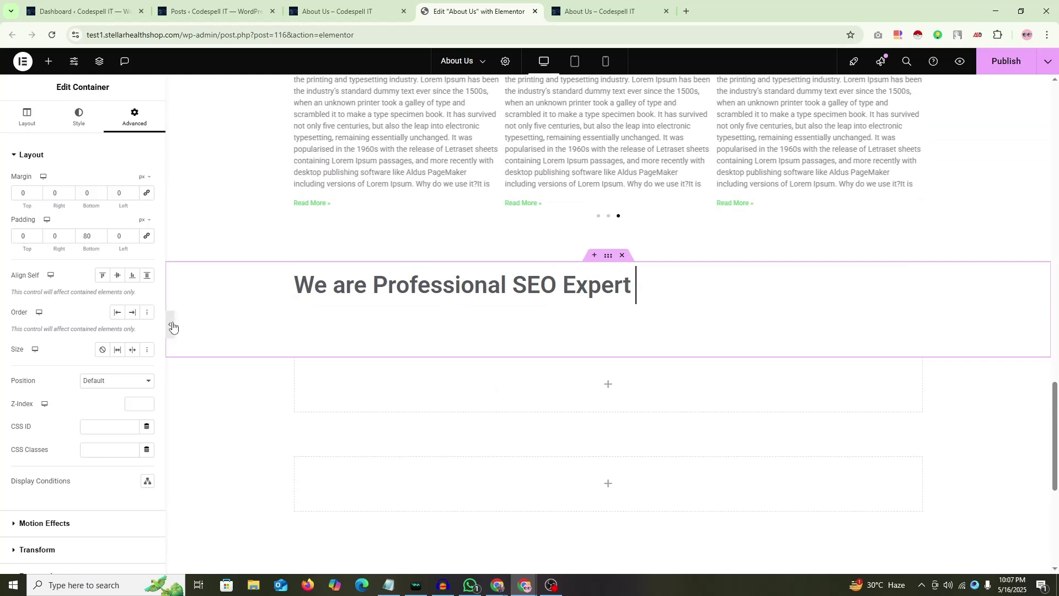
pyautogui.click(173, 327)
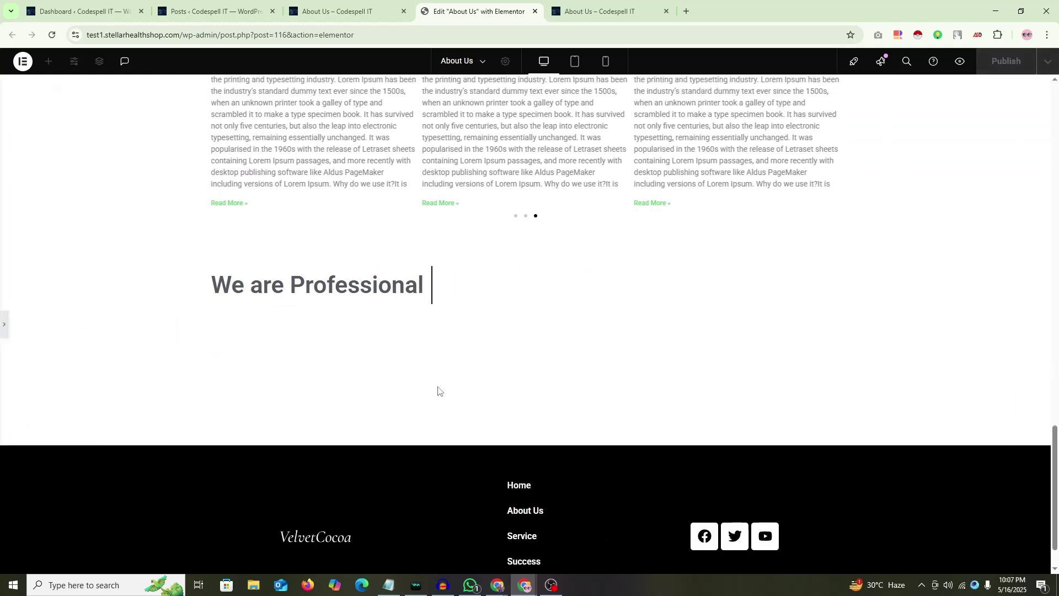
# Step: Reopen the editing panel and browse the widget library for Price List and Price Table
pyautogui.click(525, 300)
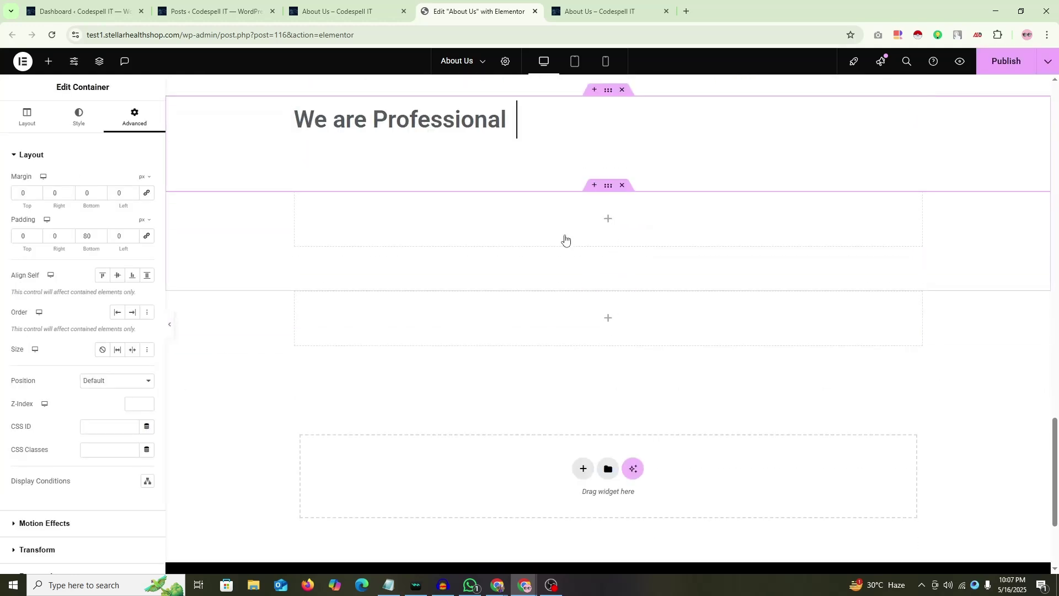
pyautogui.click(49, 61)
pyautogui.scroll(-8, 90, 276)
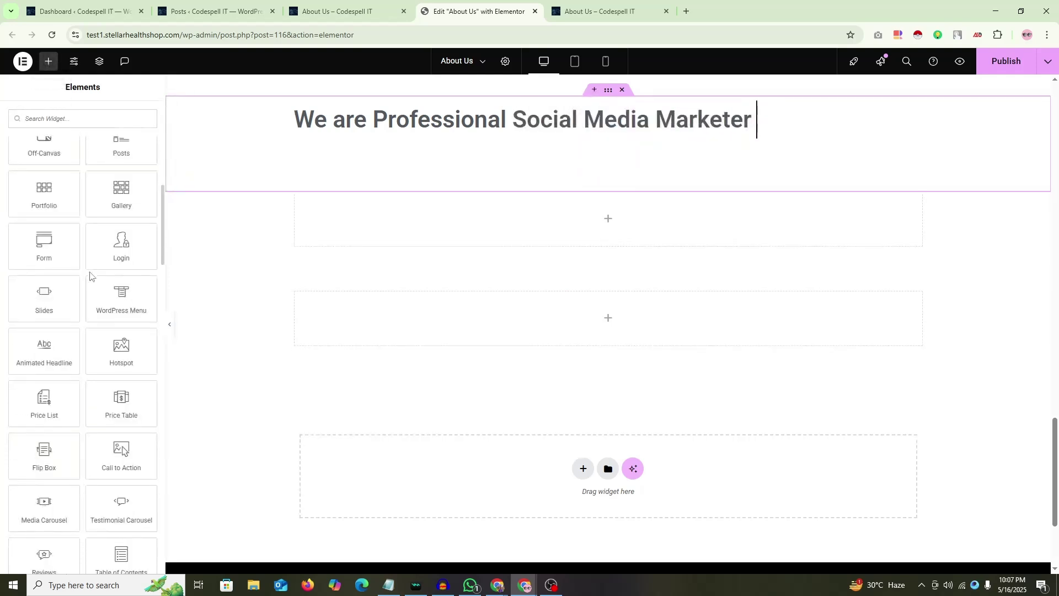
pyautogui.scroll(-3, 50, 293)
pyautogui.scroll(1, 30, 246)
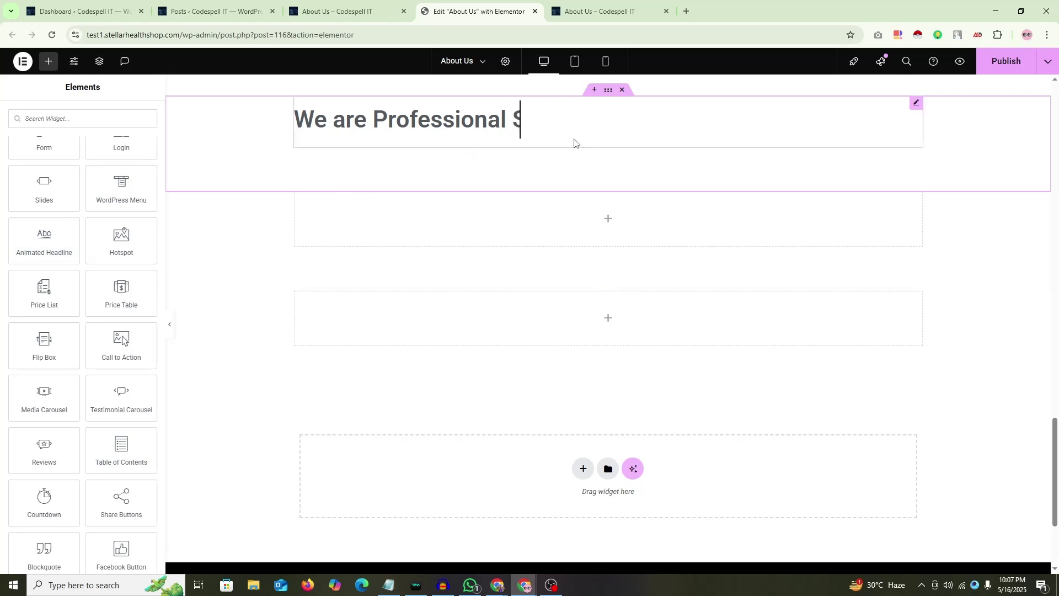
# Step: Check the preview tab, then type 'Social Media Marketer' and 'Web Developer' back in the editor
pyautogui.hotkey('ctrl', 'Tab')
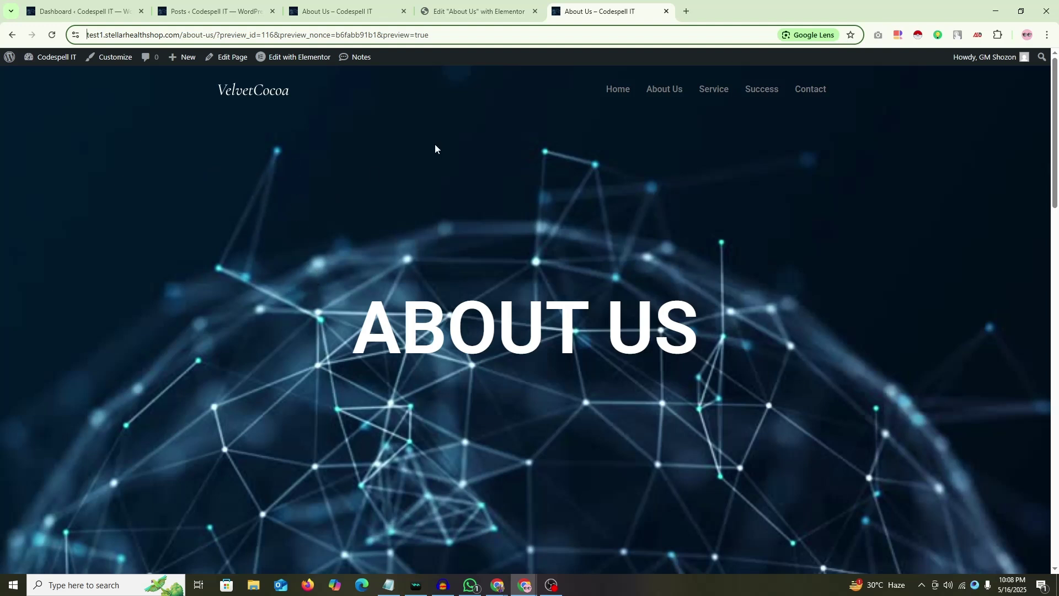
pyautogui.hotkey('ctrl', 'shift', 'Tab')
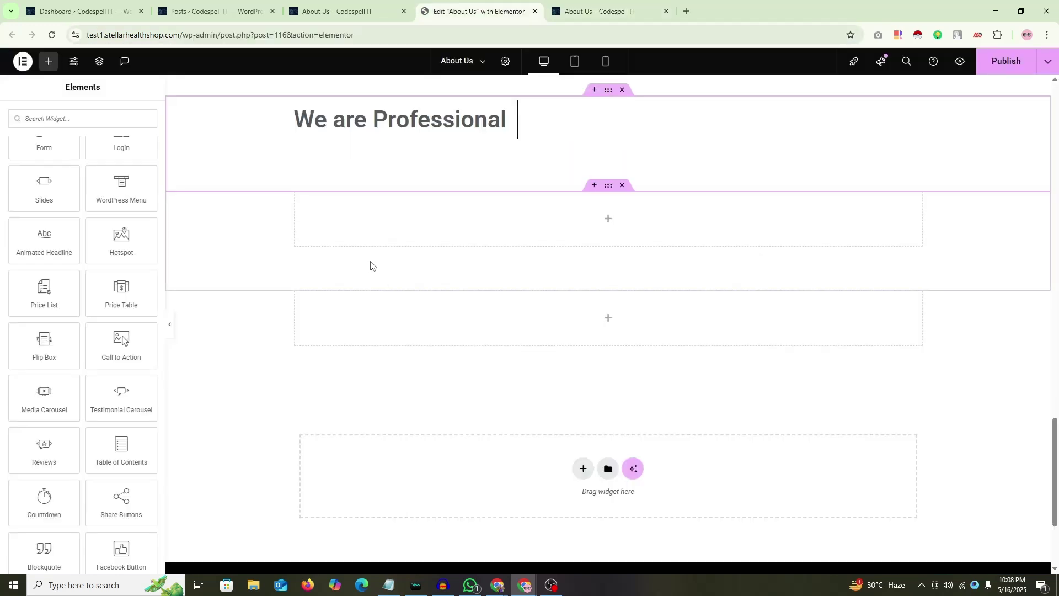
pyautogui.write('Social Media Marketer')
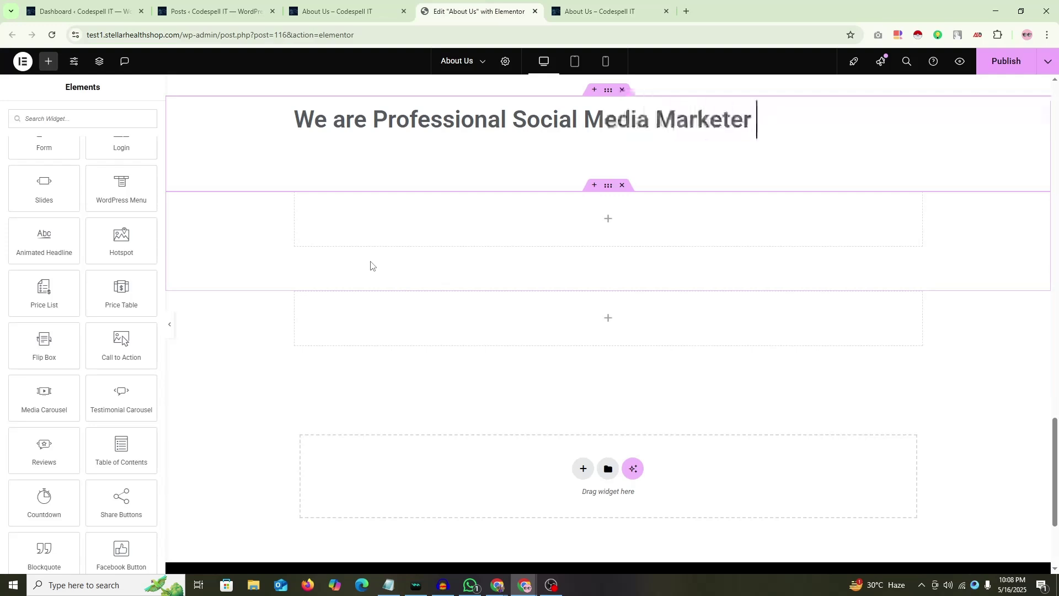
pyautogui.press('BackSpace')
pyautogui.press('BackSpace')
pyautogui.press('BackSpace')
pyautogui.press('BackSpace')
pyautogui.press('BackSpace')
pyautogui.press('BackSpace')
pyautogui.press('BackSpace')
pyautogui.press('BackSpace')
pyautogui.press('BackSpace')
pyautogui.press('BackSpace')
pyautogui.press('BackSpace')
pyautogui.press('BackSpace')
pyautogui.press('BackSpace')
pyautogui.press('BackSpace')
pyautogui.press('BackSpace')
pyautogui.press('BackSpace')
pyautogui.press('BackSpace')
pyautogui.press('BackSpace')
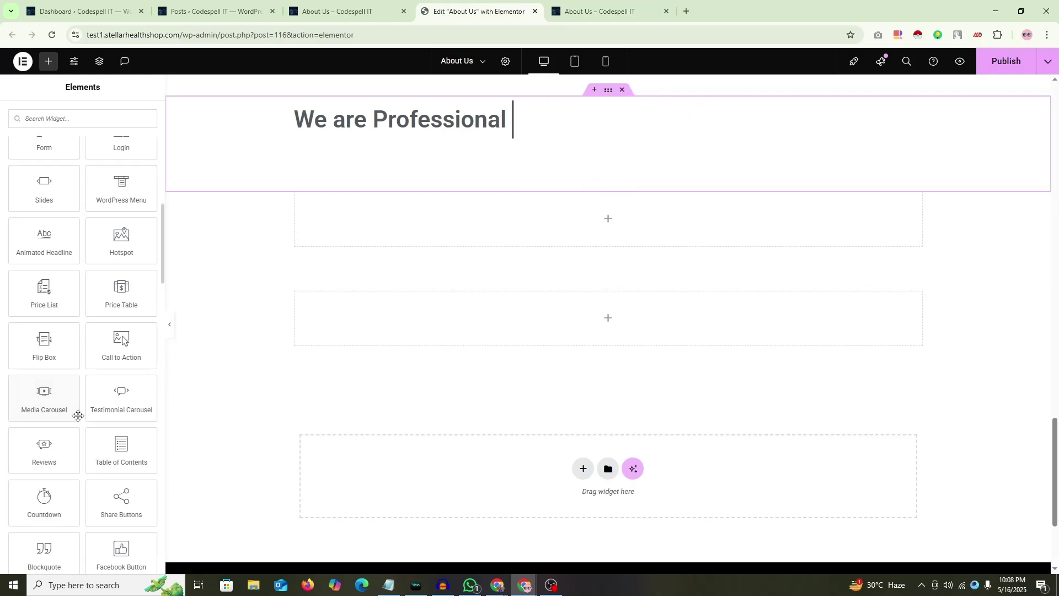
pyautogui.write('Web Developer')
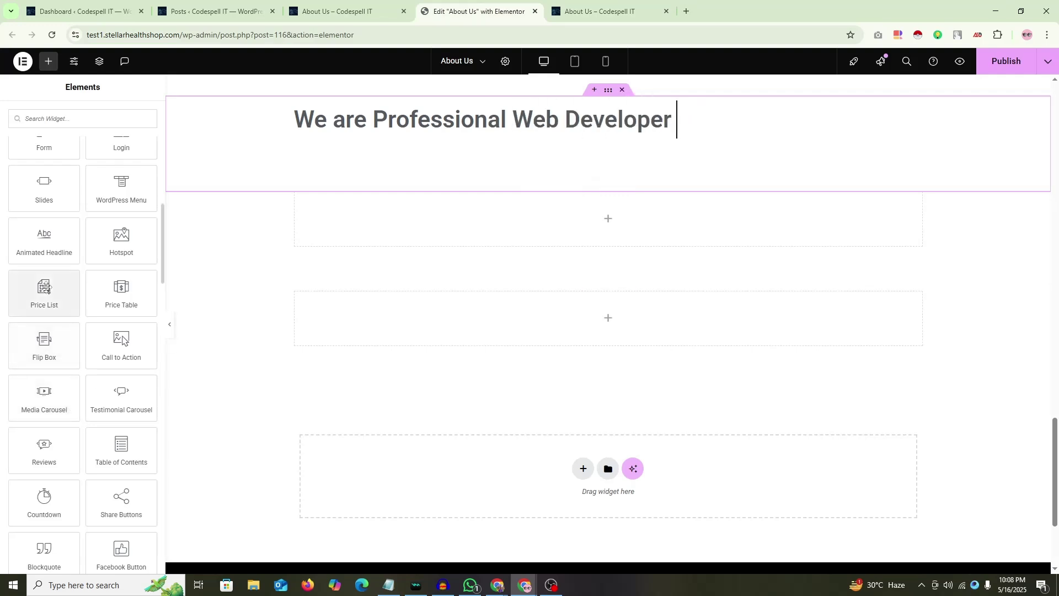
pyautogui.press('BackSpace')
pyautogui.press('BackSpace')
pyautogui.press('BackSpace')
pyautogui.press('BackSpace')
pyautogui.press('BackSpace')
pyautogui.press('BackSpace')
pyautogui.press('BackSpace')
pyautogui.press('BackSpace')
pyautogui.press('BackSpace')
pyautogui.press('BackSpace')
pyautogui.press('BackSpace')
pyautogui.press('BackSpace')
pyautogui.press('BackSpace')
# Step: Finish the 'SEO Expert' headline text, add a Price List widget, and price a new fourth item at 50
pyautogui.write('SEO Expert')
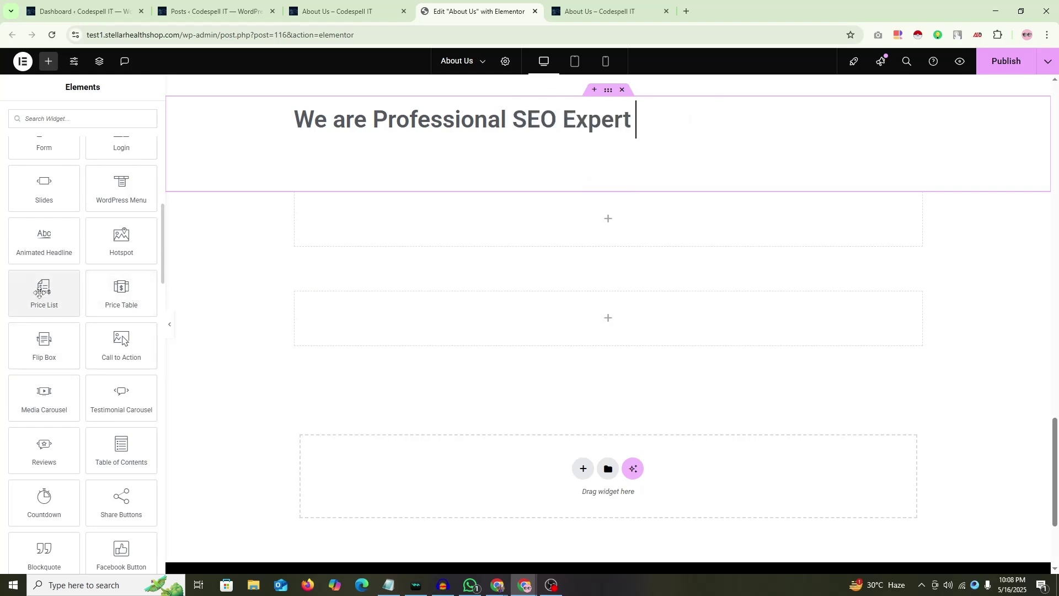
pyautogui.moveTo(44, 292); pyautogui.dragTo(584, 229)
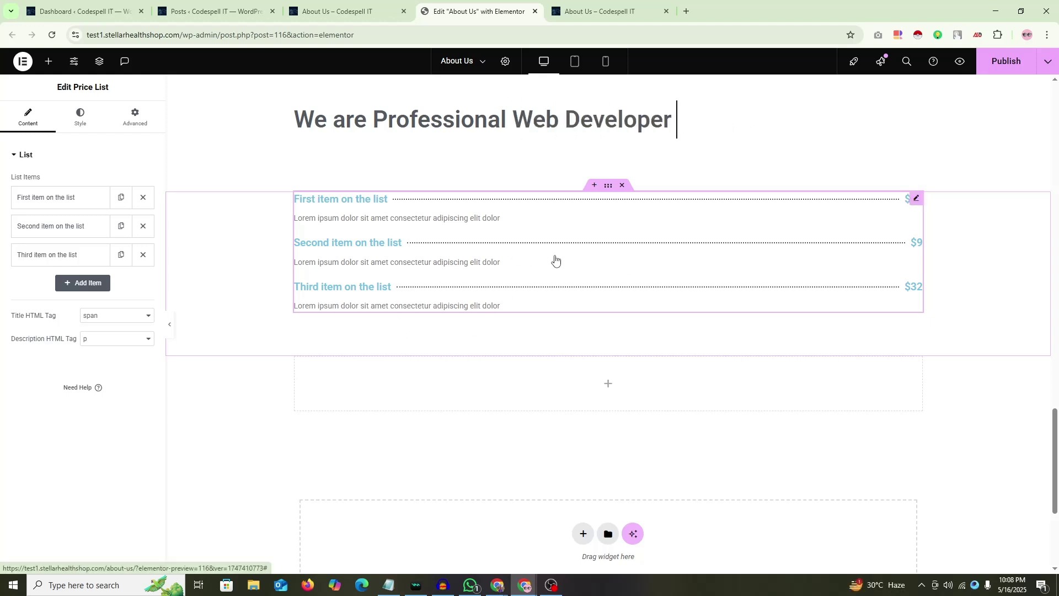
pyautogui.click(80, 283)
pyautogui.click(70, 291)
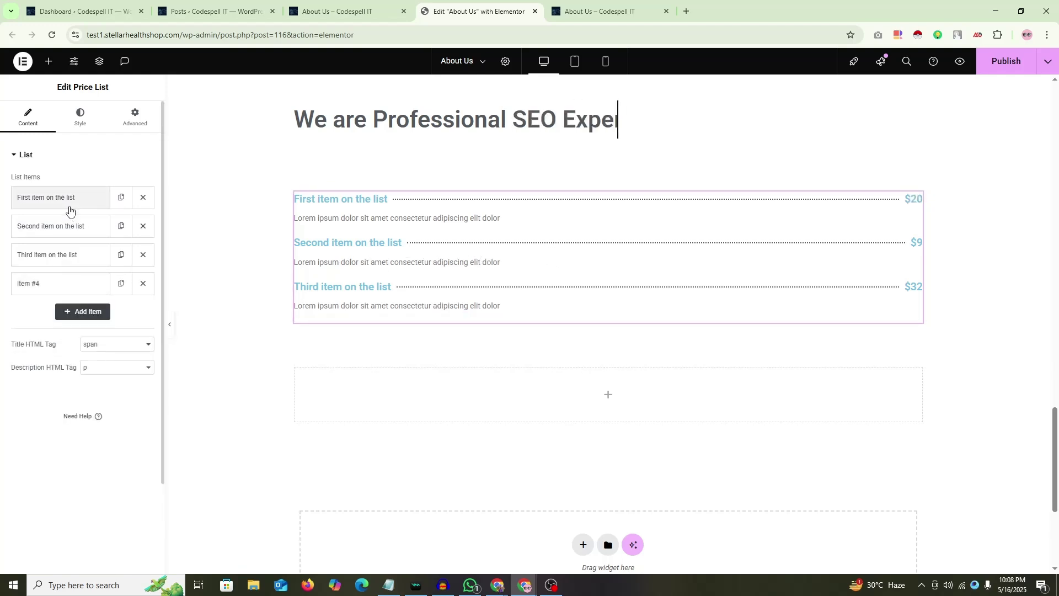
pyautogui.click(83, 286)
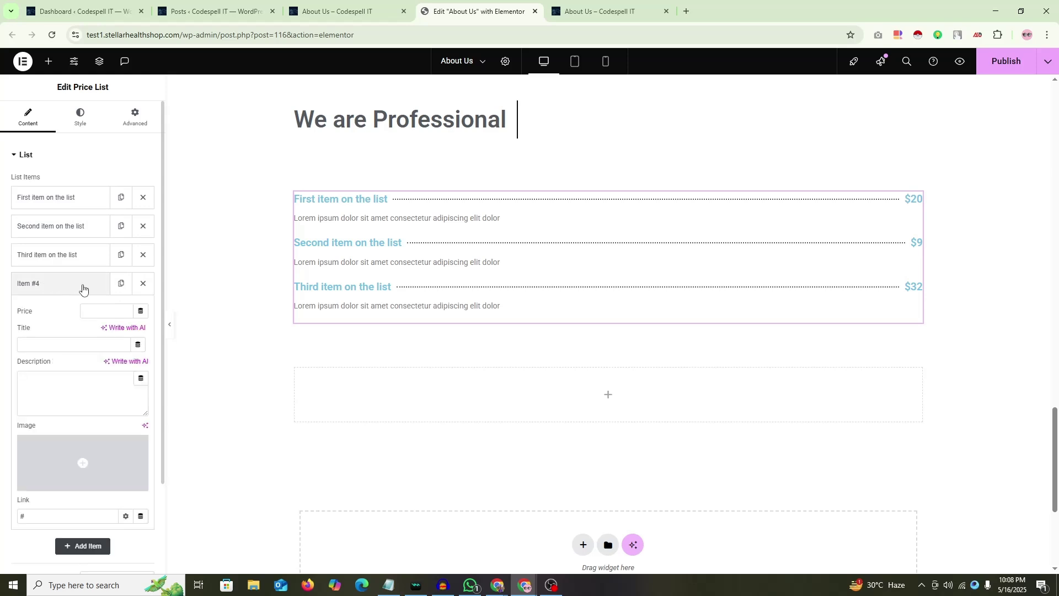
pyautogui.click(103, 314)
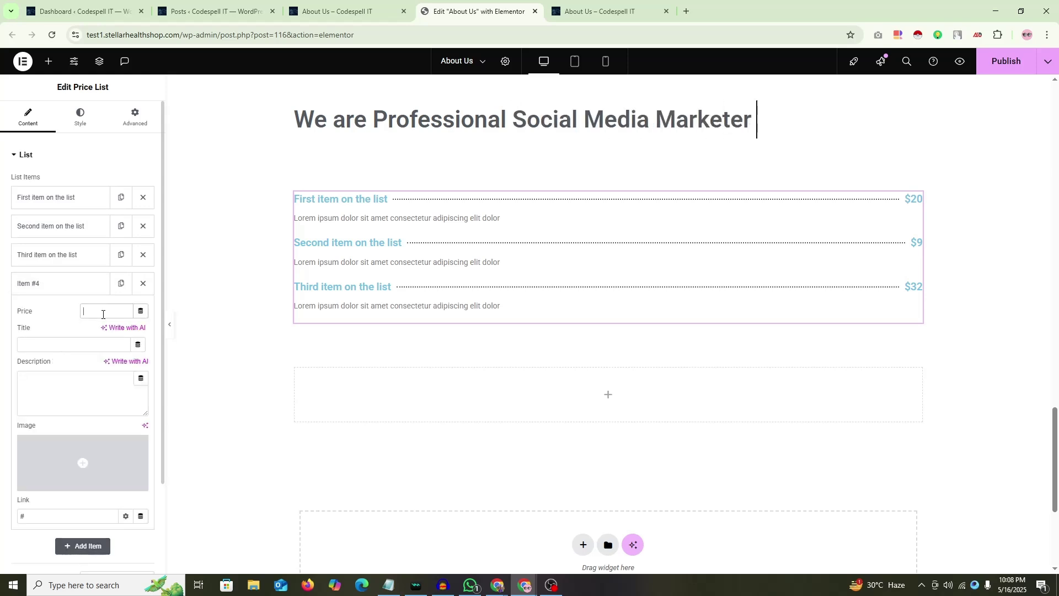
pyautogui.write('50')
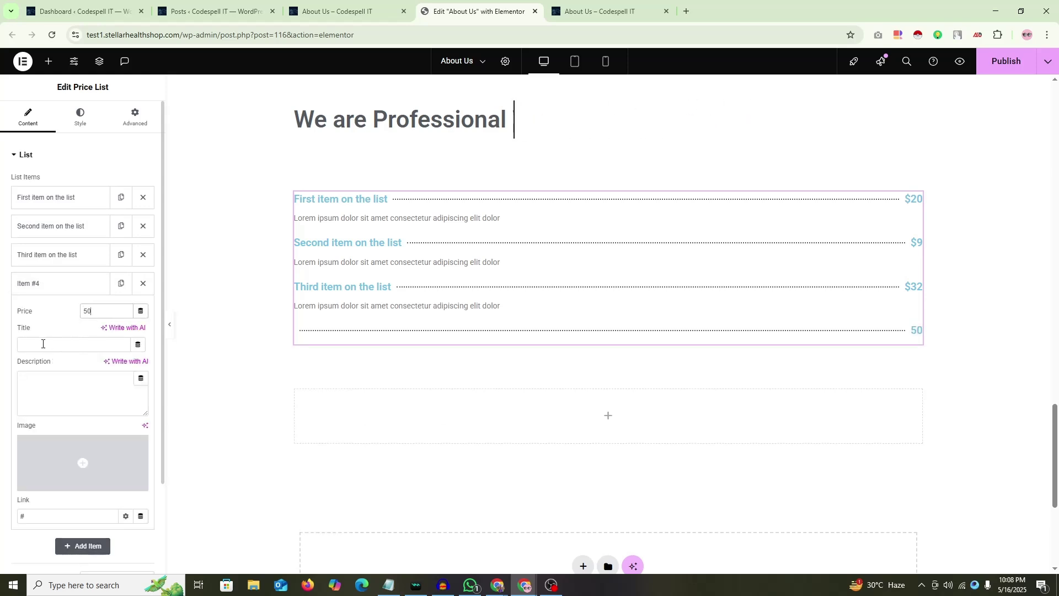
# Step: Give Item #4 a test title, delete the test item, and review the first item's description
pyautogui.click(60, 255)
pyautogui.click(64, 254)
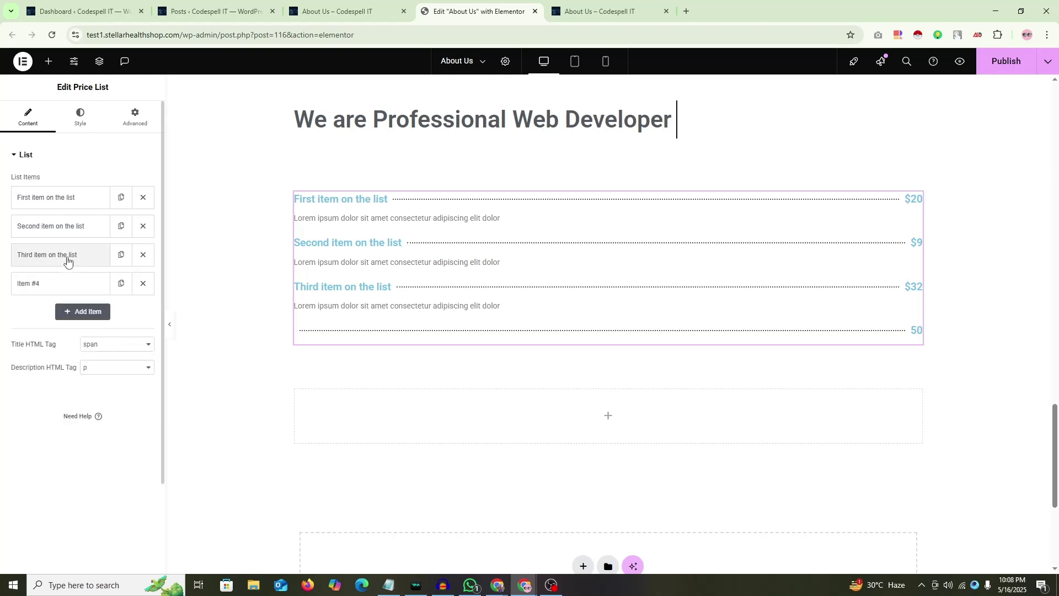
pyautogui.click(55, 284)
pyautogui.doubleClick(84, 312)
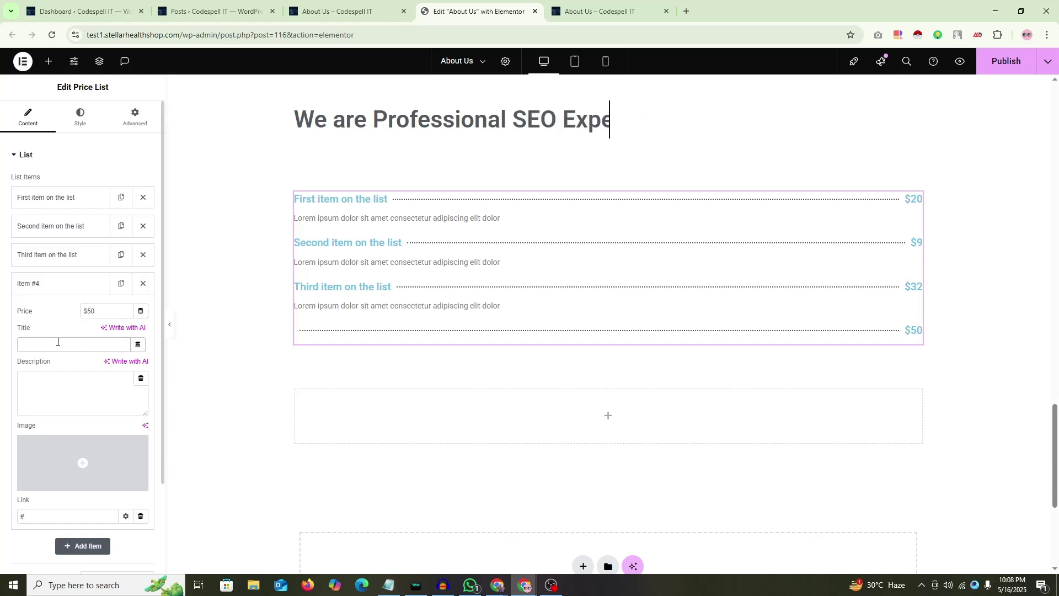
pyautogui.write('DDDDDD')
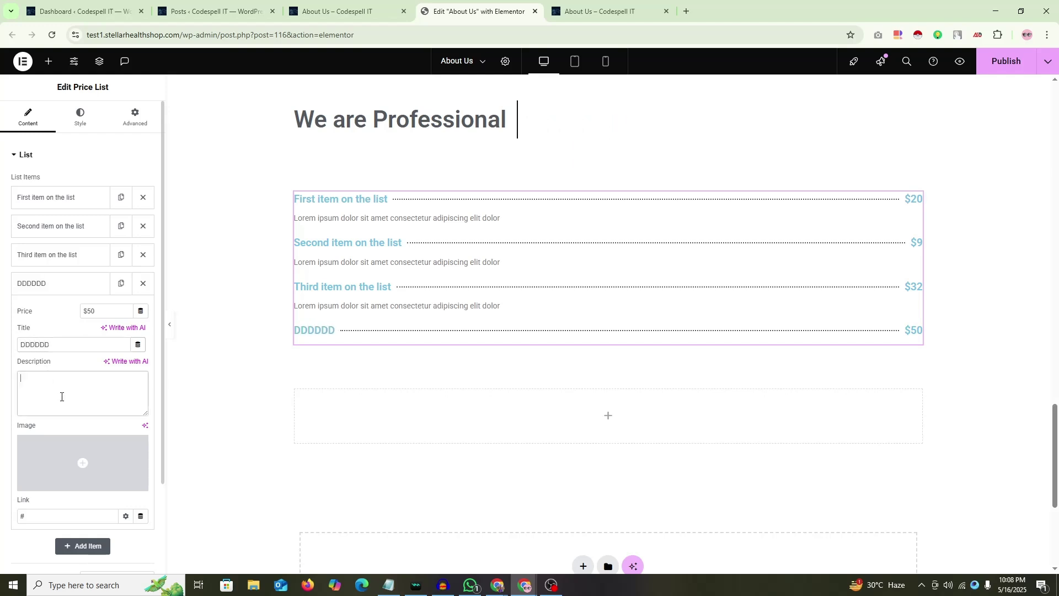
pyautogui.write('dgffgdfgdfg')
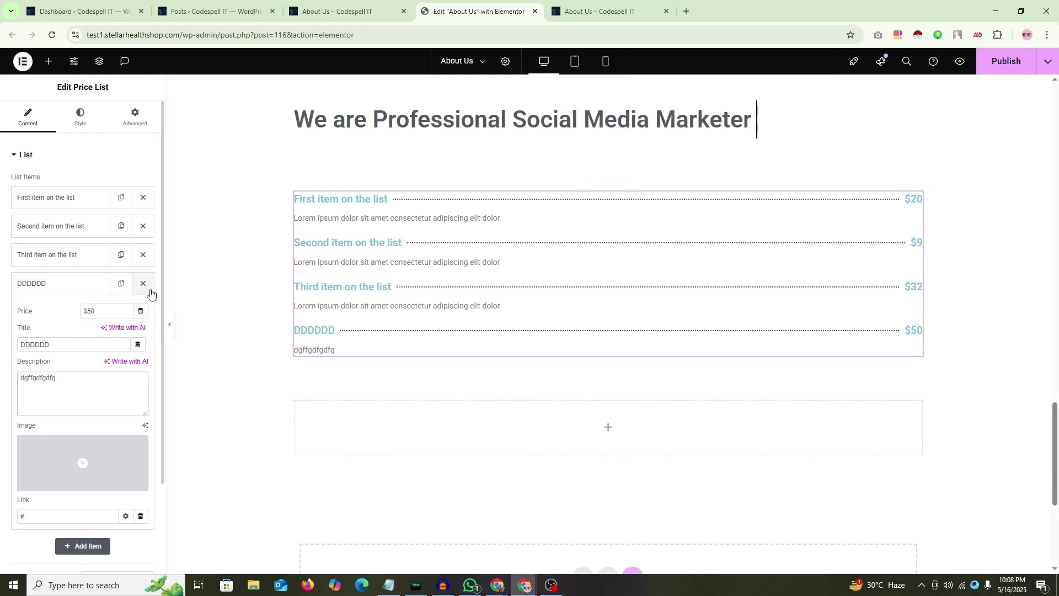
pyautogui.click(150, 293)
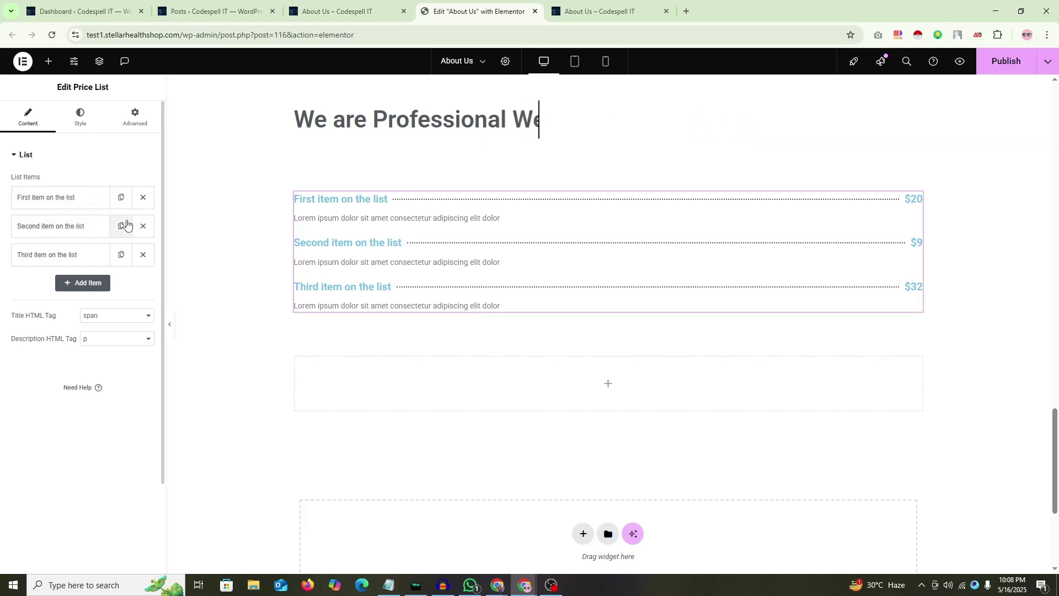
pyautogui.click(61, 197)
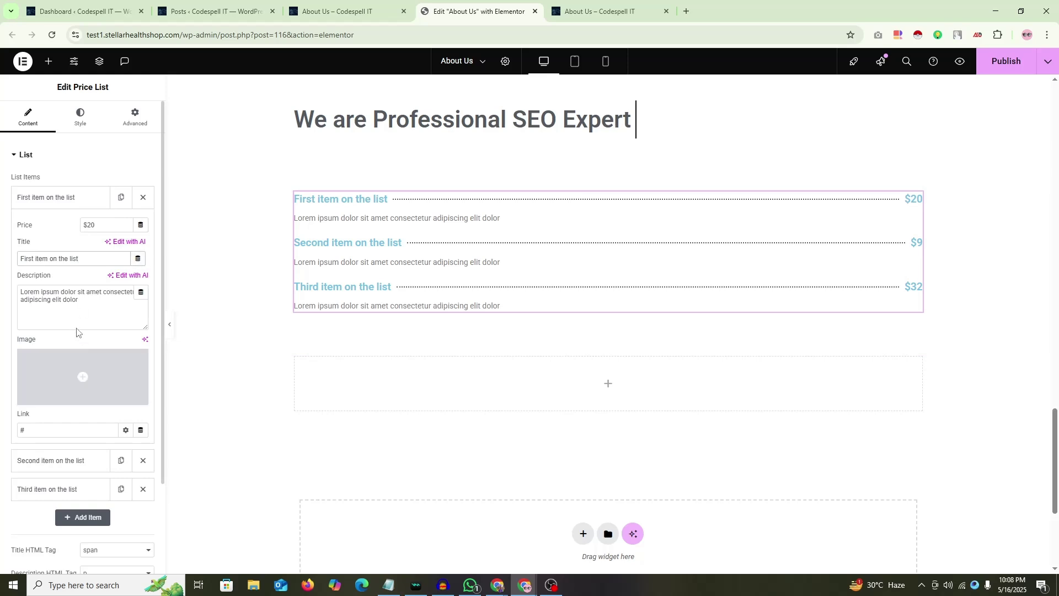
pyautogui.moveTo(77, 330)
pyautogui.mouseDown()
pyautogui.moveTo(21, 291)
pyautogui.moveTo(67, 301)
pyautogui.mouseUp()
pyautogui.click(63, 198)
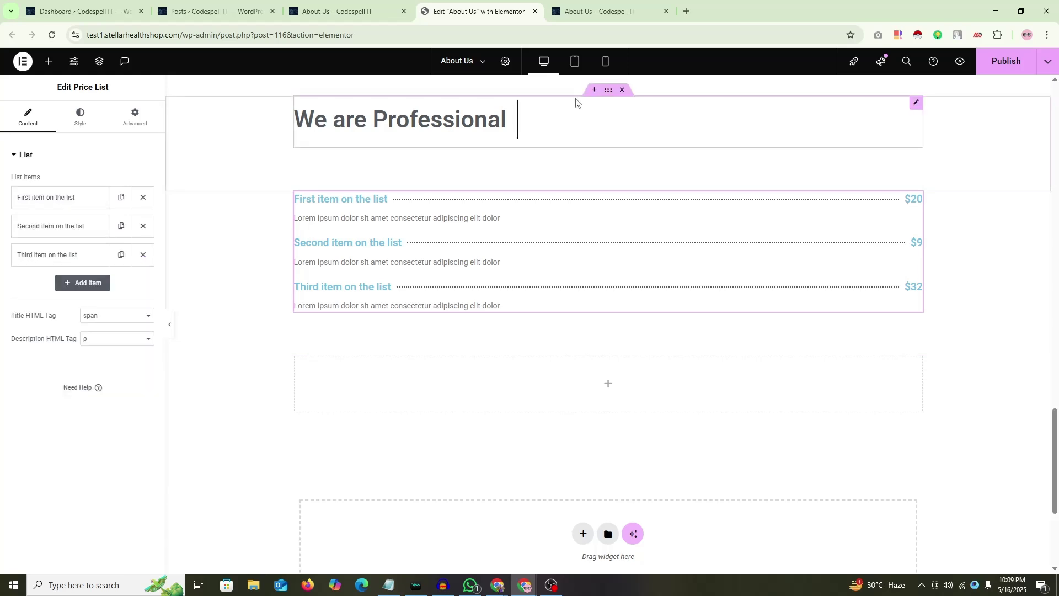
# Step: Search Google for food names in a new tab and scroll down Wikipedia's Lists of foods article
pyautogui.click(686, 11)
pyautogui.write('foor')
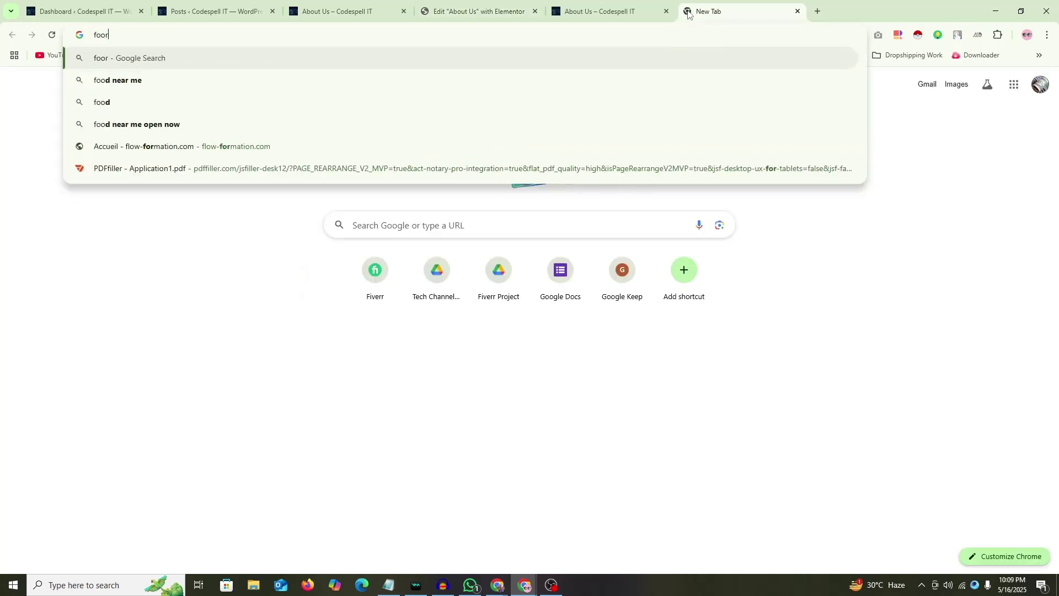
pyautogui.write(' namr me with detail')
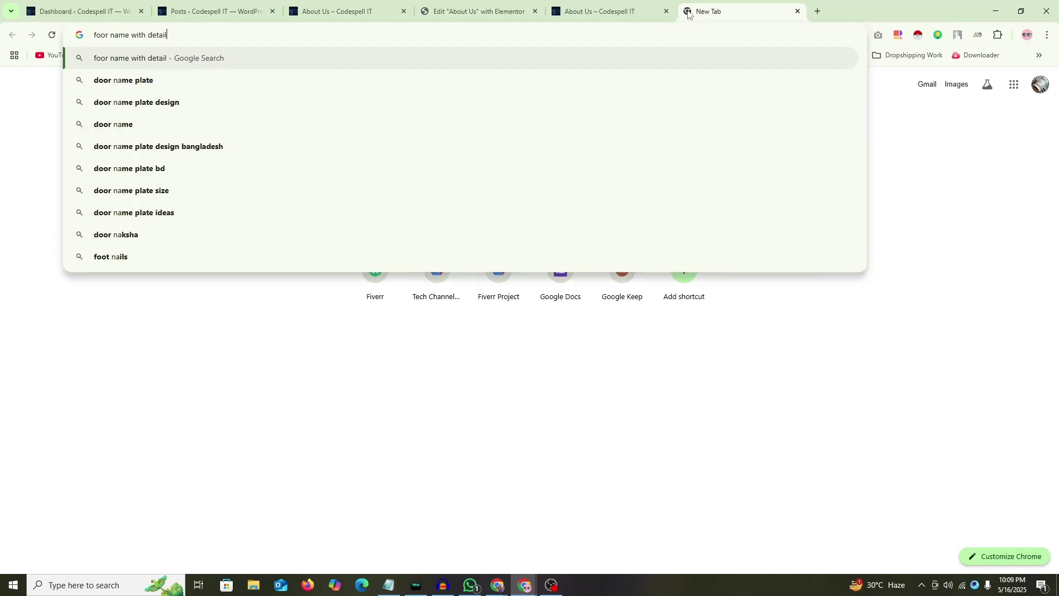
pyautogui.press('Return')
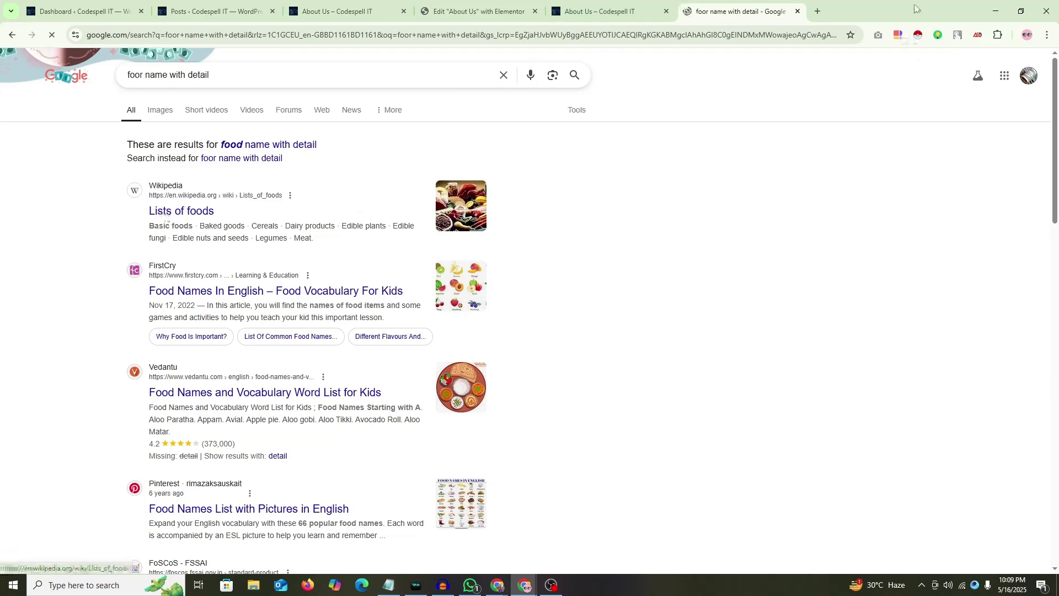
pyautogui.click(166, 213)
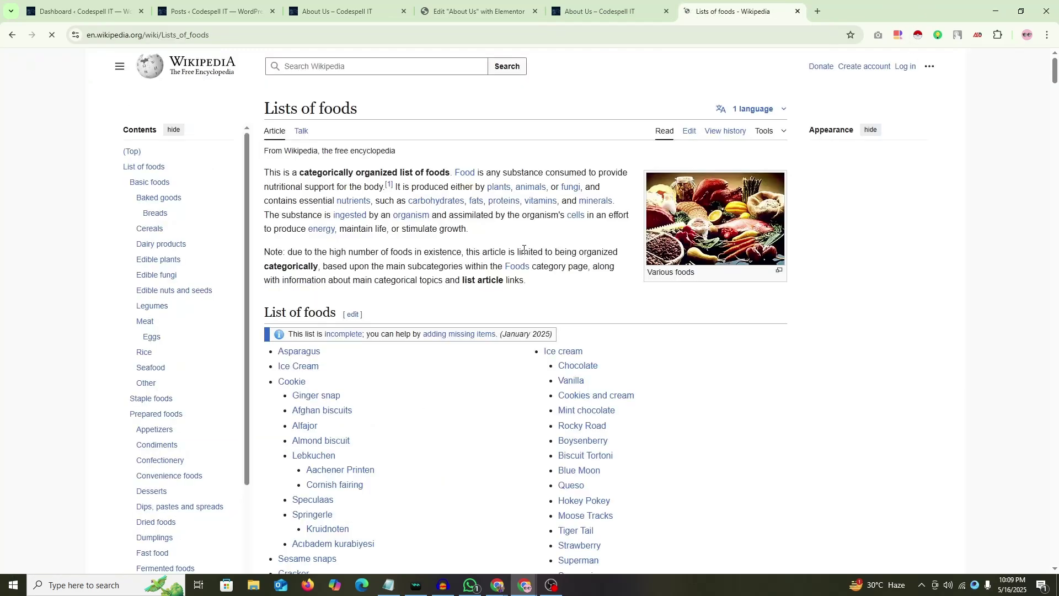
pyautogui.scroll(-3, 511, 253)
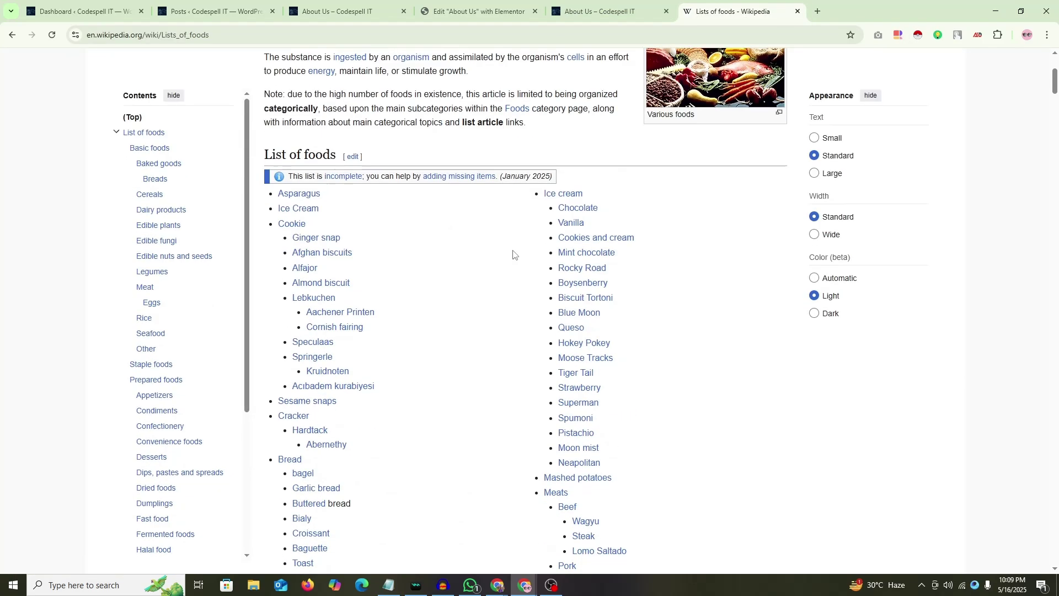
pyautogui.scroll(-3, 421, 271)
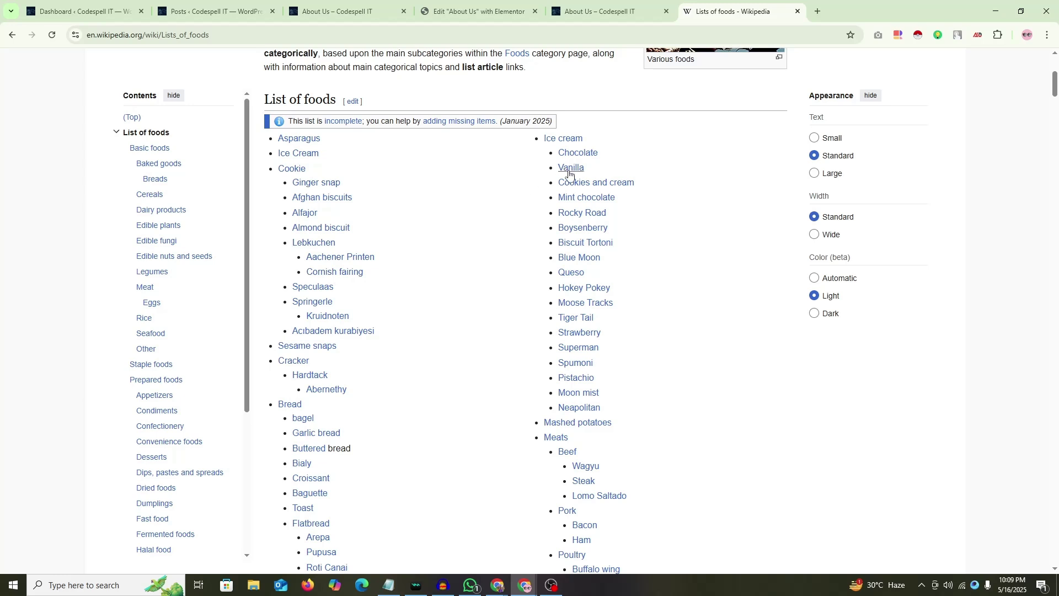
# Step: Back in the Elementor editor, paste 'Vanilla' as the first Price List item's title
pyautogui.click(600, 11)
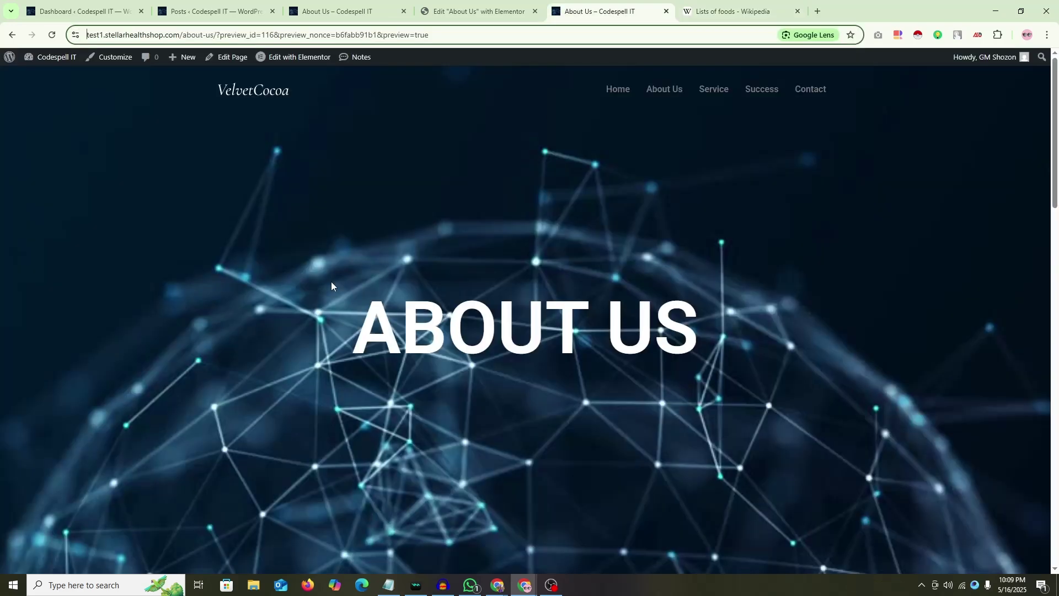
pyautogui.moveTo(481, 9); pyautogui.dragTo(598, 11)
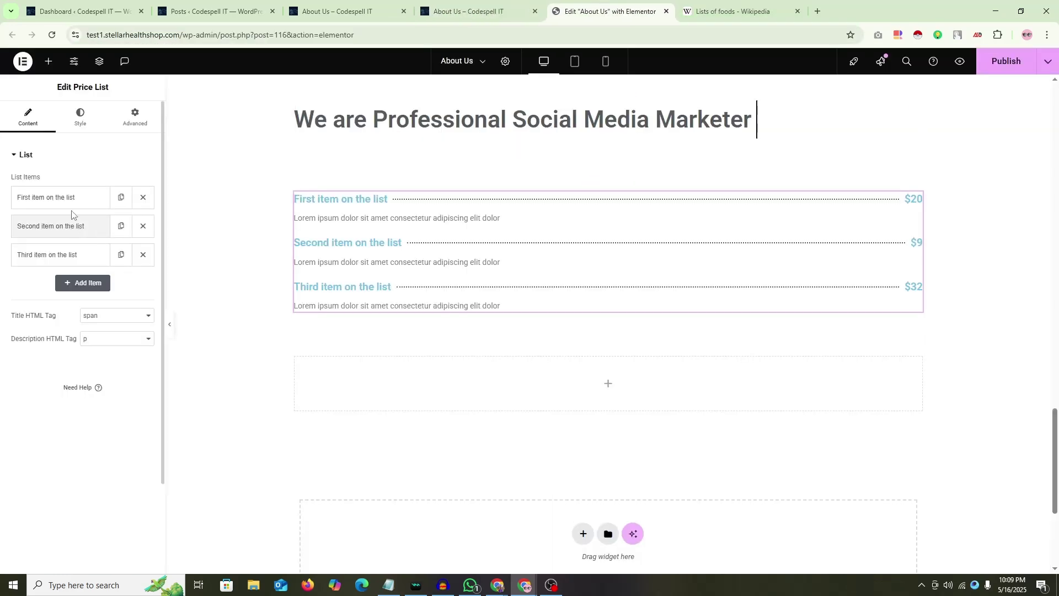
pyautogui.click(67, 199)
pyautogui.tripleClick(55, 258)
pyautogui.write('Vanilla')
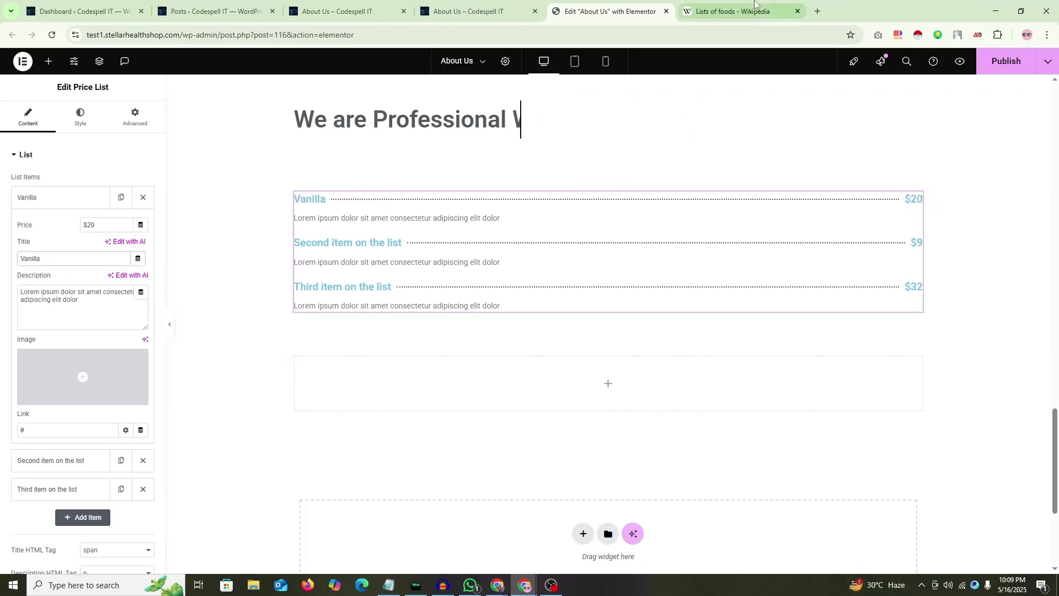
# Step: Copy Wikipedia's foods intro paragraph into the Vanilla item's description
pyautogui.click(734, 11)
pyautogui.scroll(5, 424, 228)
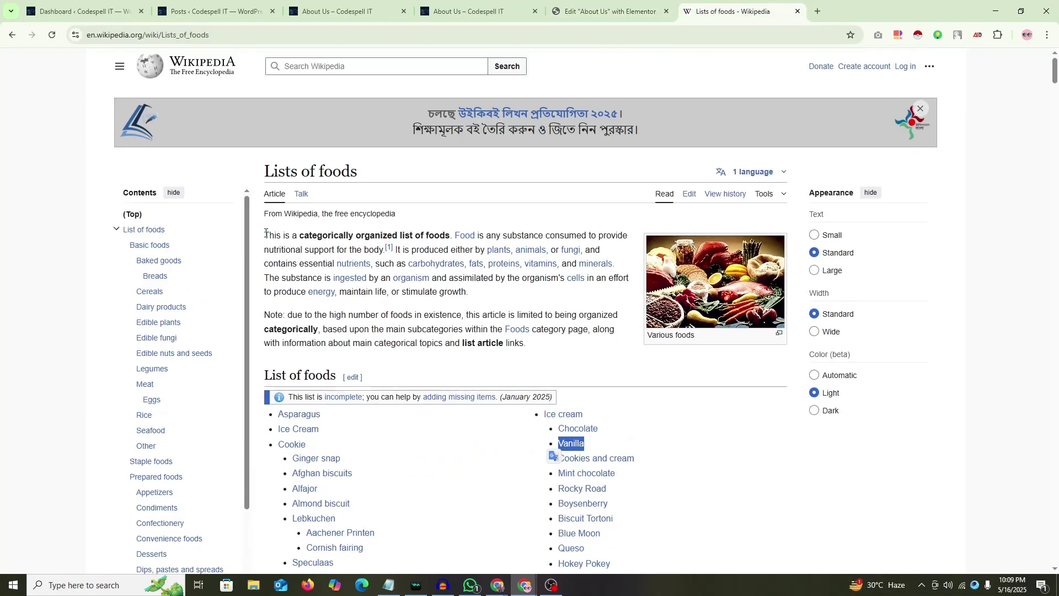
pyautogui.moveTo(265, 233); pyautogui.dragTo(481, 292)
pyautogui.hotkey('ctrl', 'c')
pyautogui.hotkey('ctrl', 'shift', 'Tab')
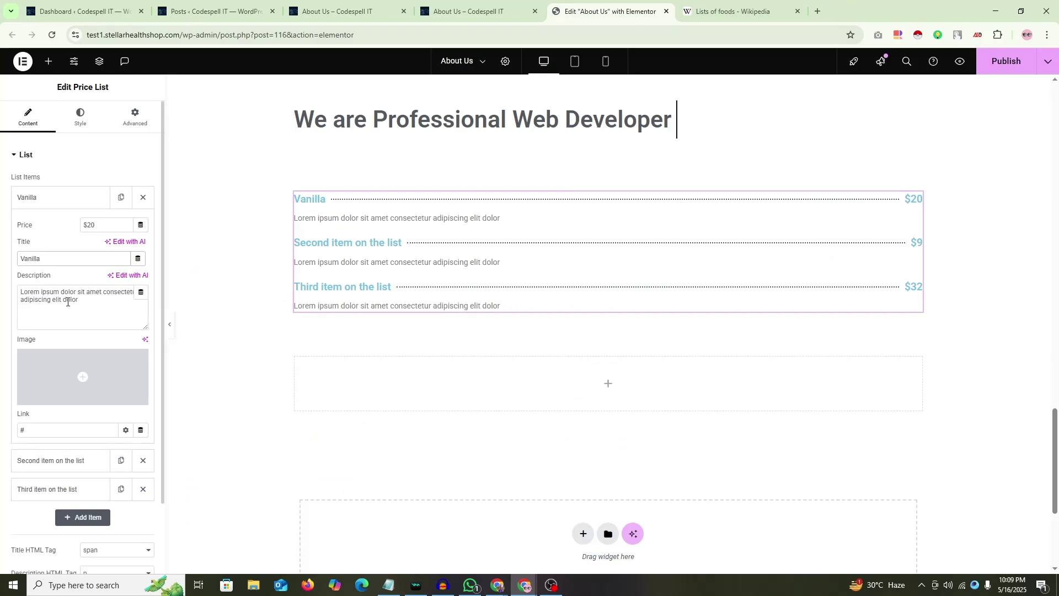
pyautogui.tripleClick(67, 302)
pyautogui.hotkey('ctrl', 'v')
pyautogui.hotkey('ctrl', 'Tab')
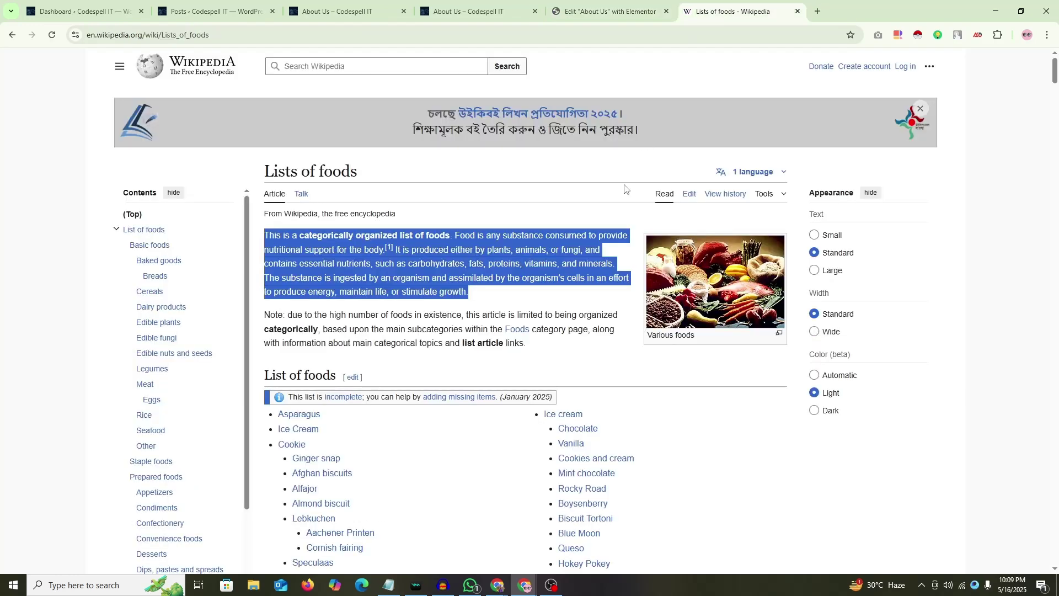
# Step: Find 'Beef' in the Wikipedia food list and paste it as the second item's title
pyautogui.scroll(-4, 624, 199)
pyautogui.click(499, 247)
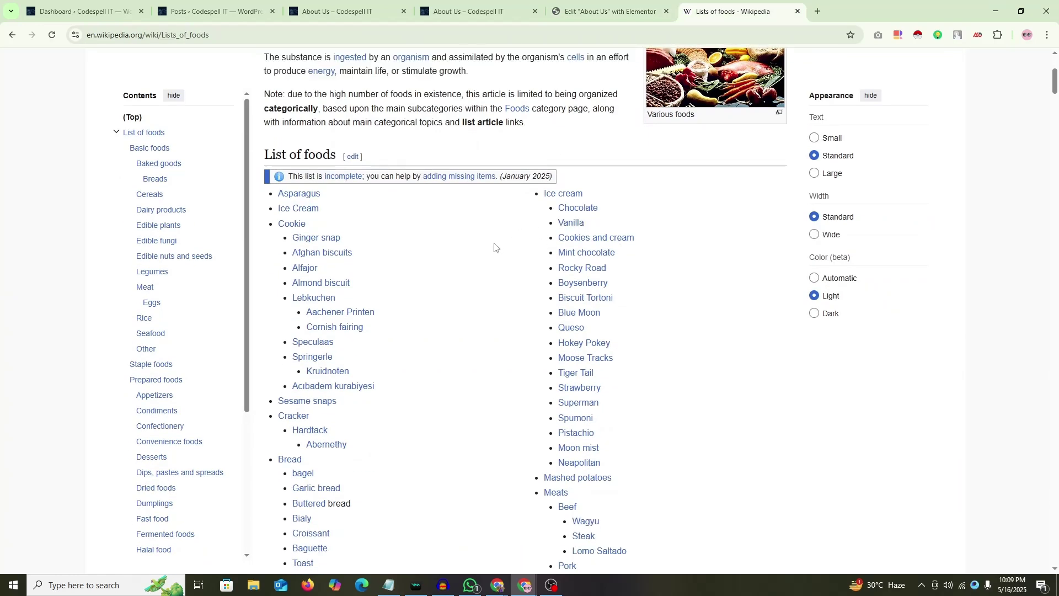
pyautogui.scroll(-1, 503, 247)
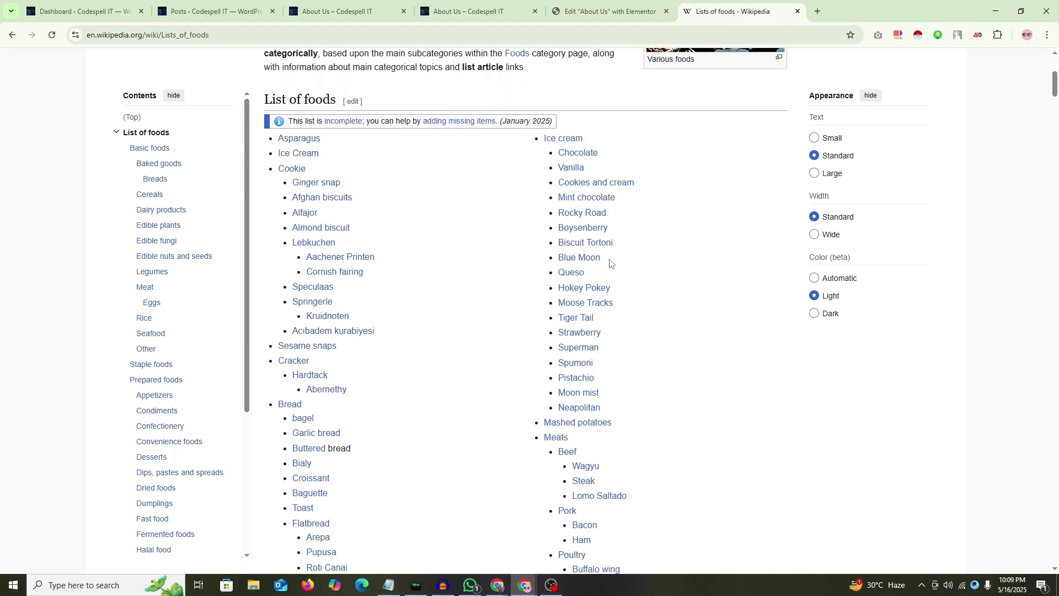
pyautogui.scroll(-2, 656, 270)
pyautogui.scroll(1, 694, 274)
pyautogui.scroll(-1, 676, 259)
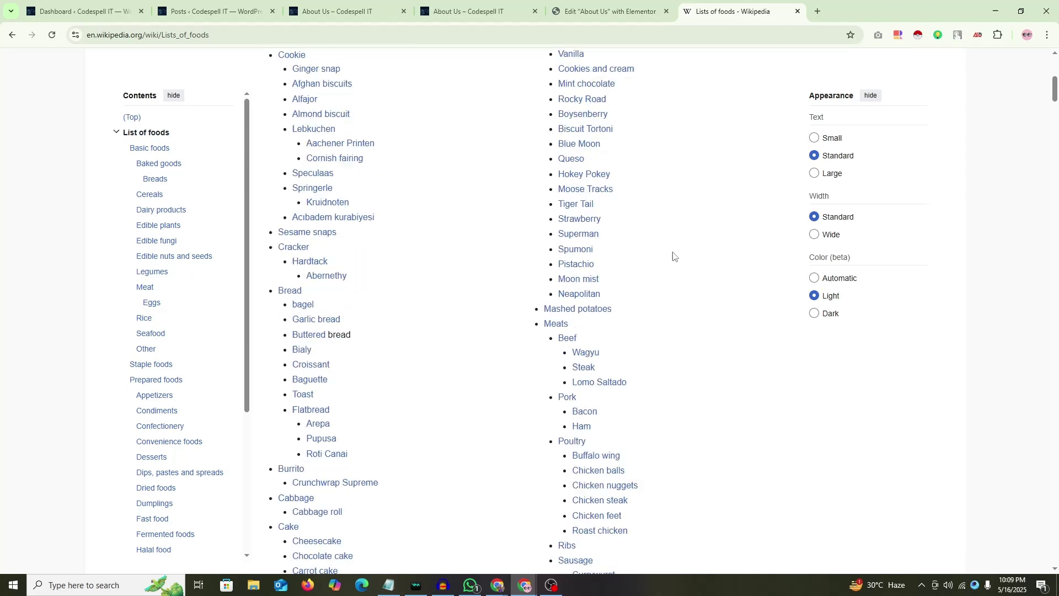
pyautogui.scroll(-3, 695, 254)
pyautogui.moveTo(558, 175); pyautogui.dragTo(574, 176)
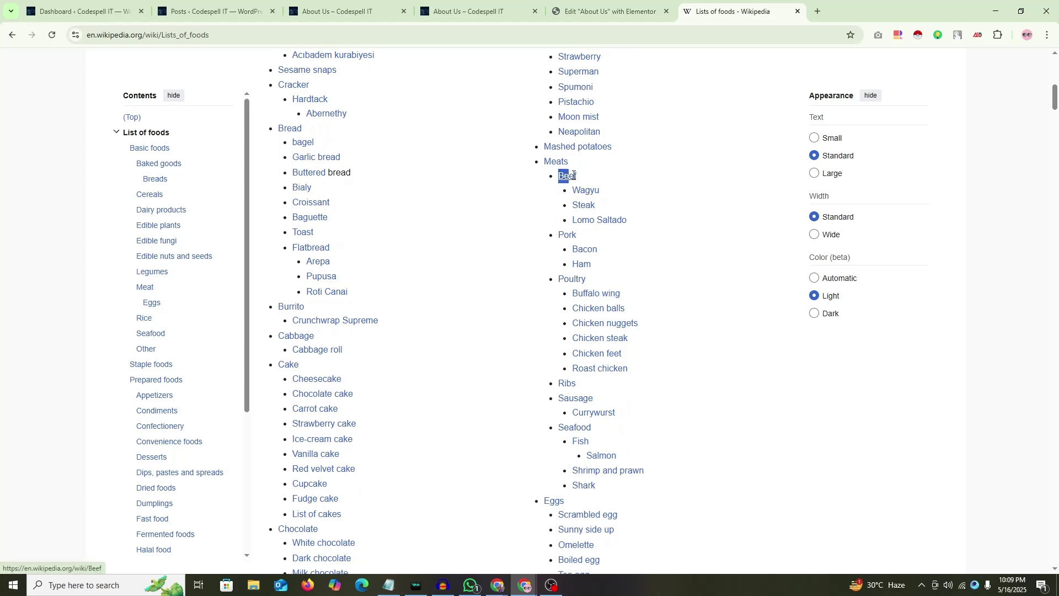
pyautogui.click(576, 177)
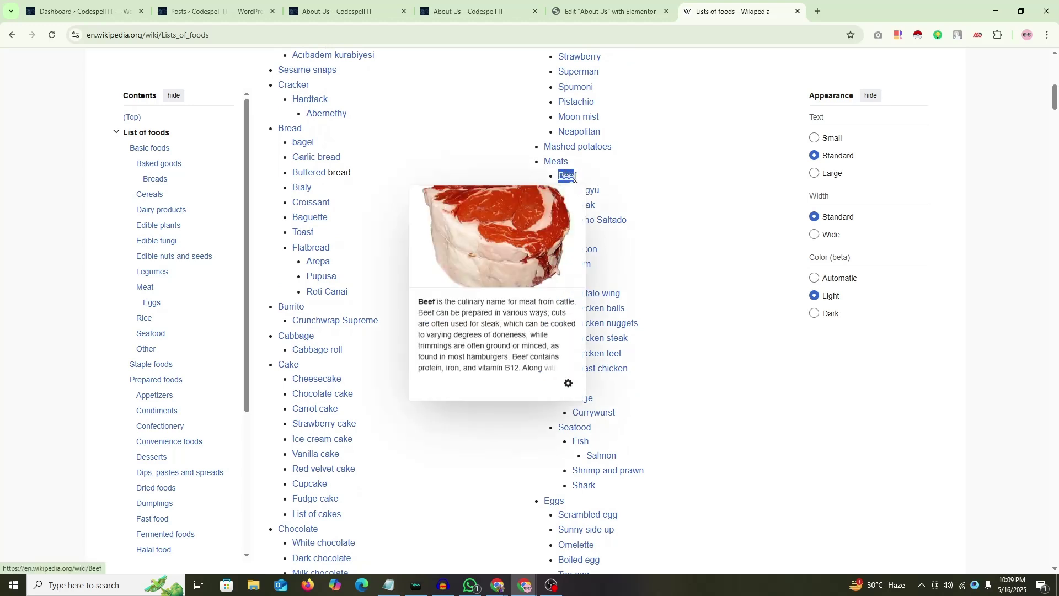
pyautogui.moveTo(559, 175); pyautogui.dragTo(577, 175)
pyautogui.hotkey('ctrl', 'c')
pyautogui.hotkey('ctrl', 'pageup')
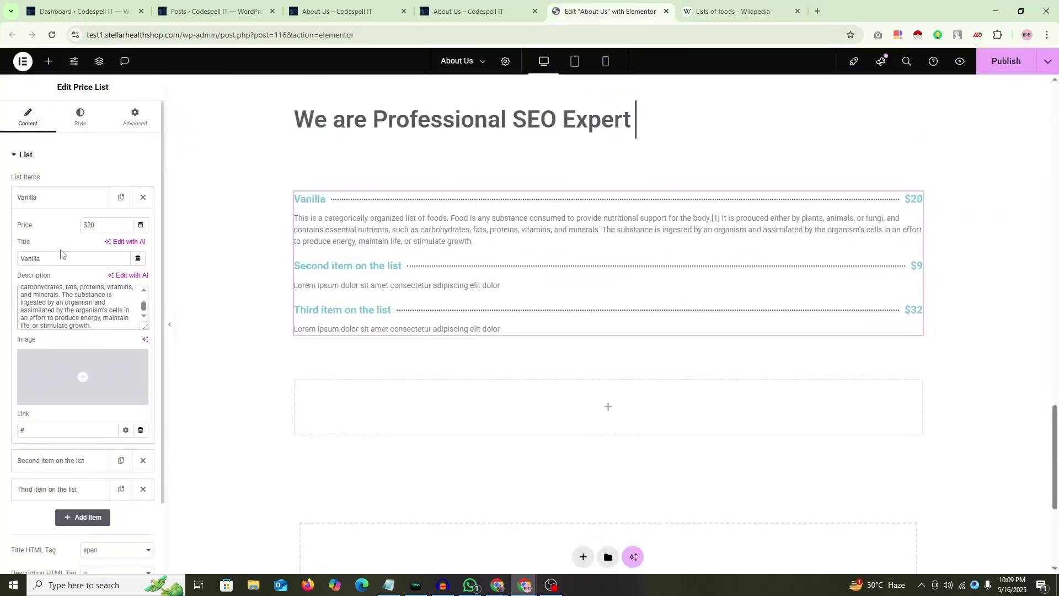
pyautogui.click(53, 226)
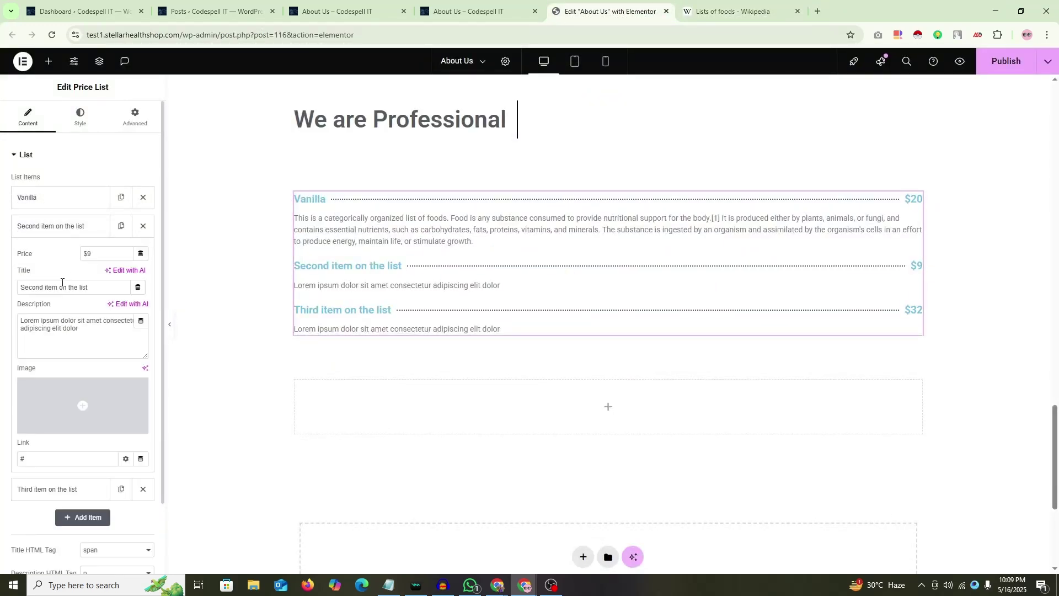
pyautogui.hotkey('ctrl', 'v')
# Step: Copy the Vanilla description into the Beef item's description
pyautogui.click(49, 197)
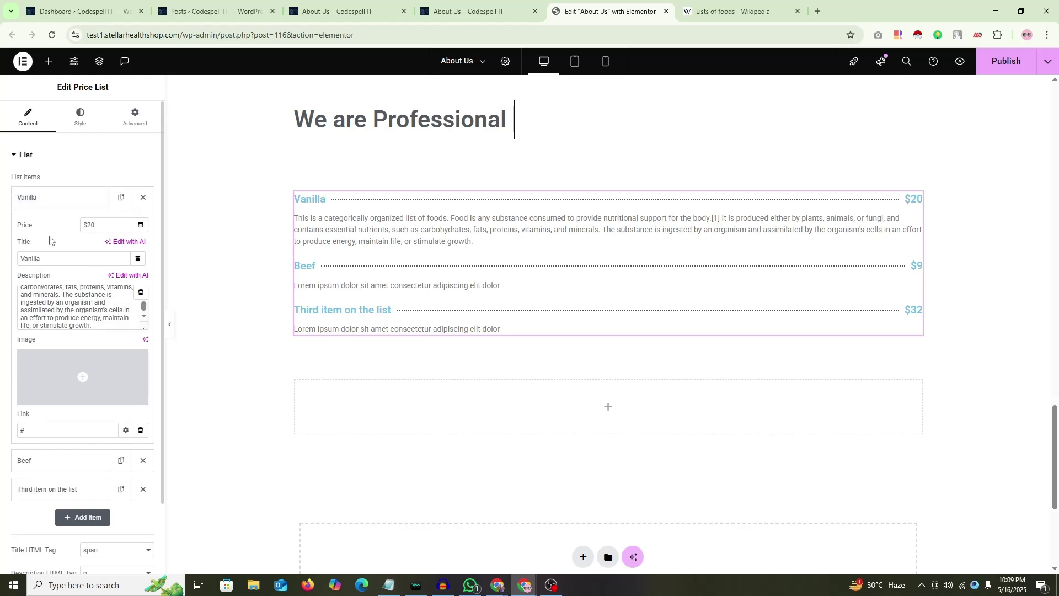
pyautogui.click(43, 302)
pyautogui.hotkey('ctrl', 'a')
pyautogui.hotkey('ctrl', 'c')
pyautogui.click(52, 204)
pyautogui.click(42, 234)
pyautogui.click(44, 324)
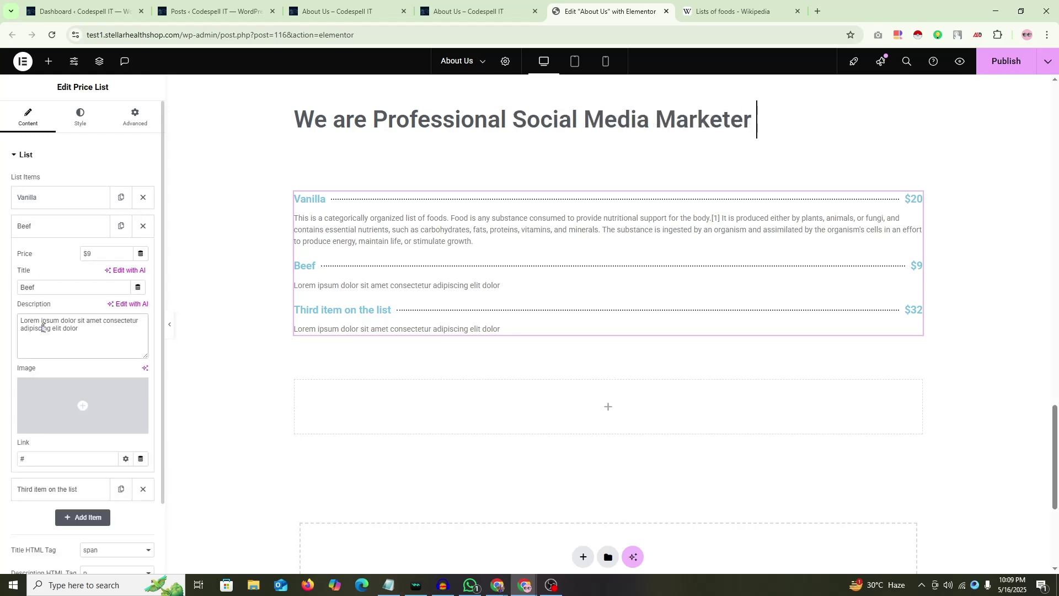
pyautogui.hotkey('ctrl', 'a')
pyautogui.hotkey('ctrl', 'v')
pyautogui.hotkey('ctrl', 'Tab')
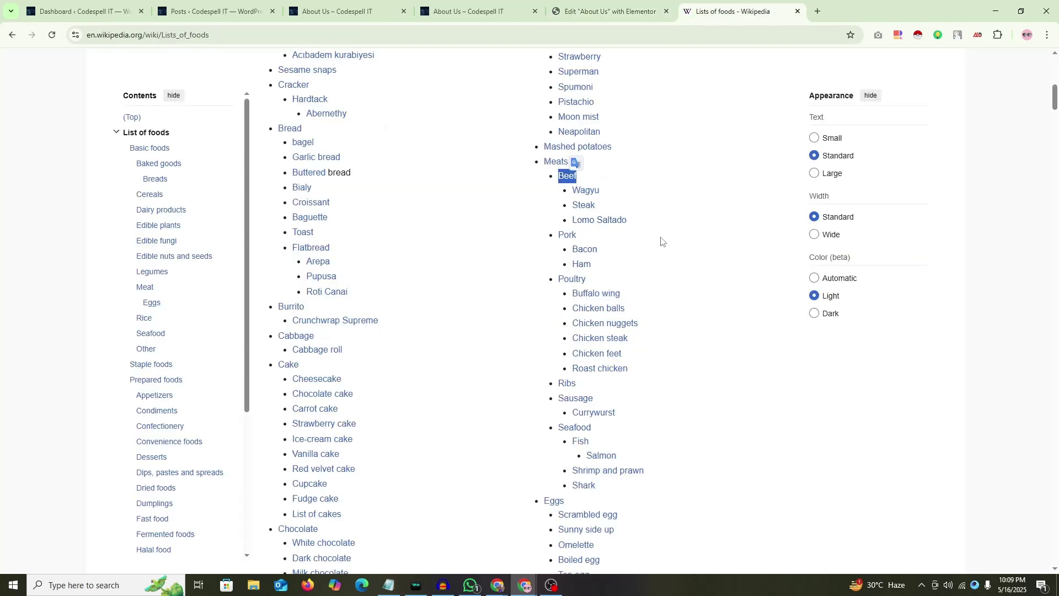
pyautogui.scroll(-3, 671, 230)
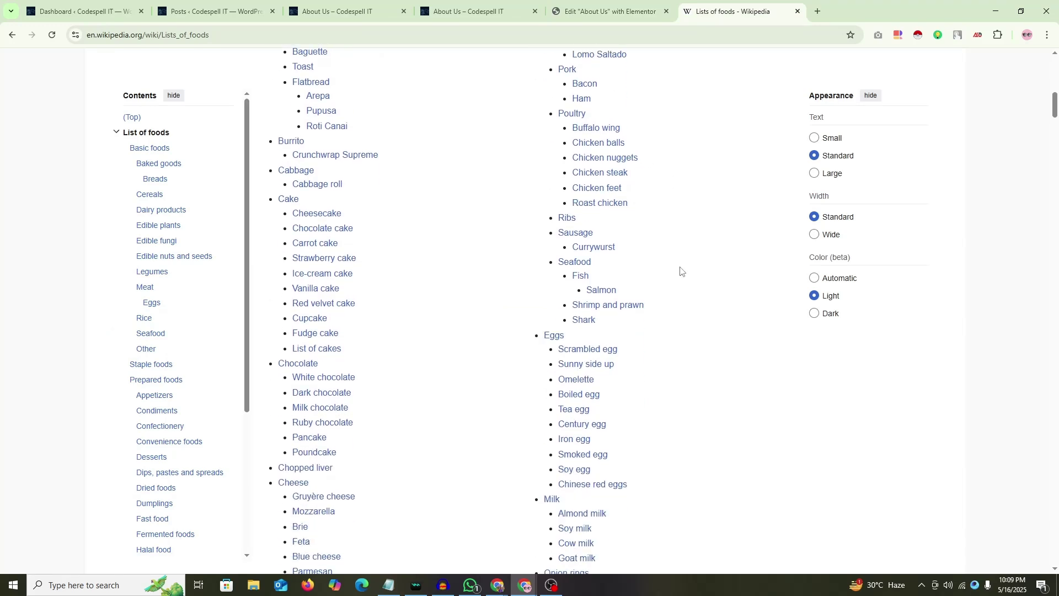
pyautogui.scroll(-2, 682, 272)
pyautogui.scroll(3, 682, 271)
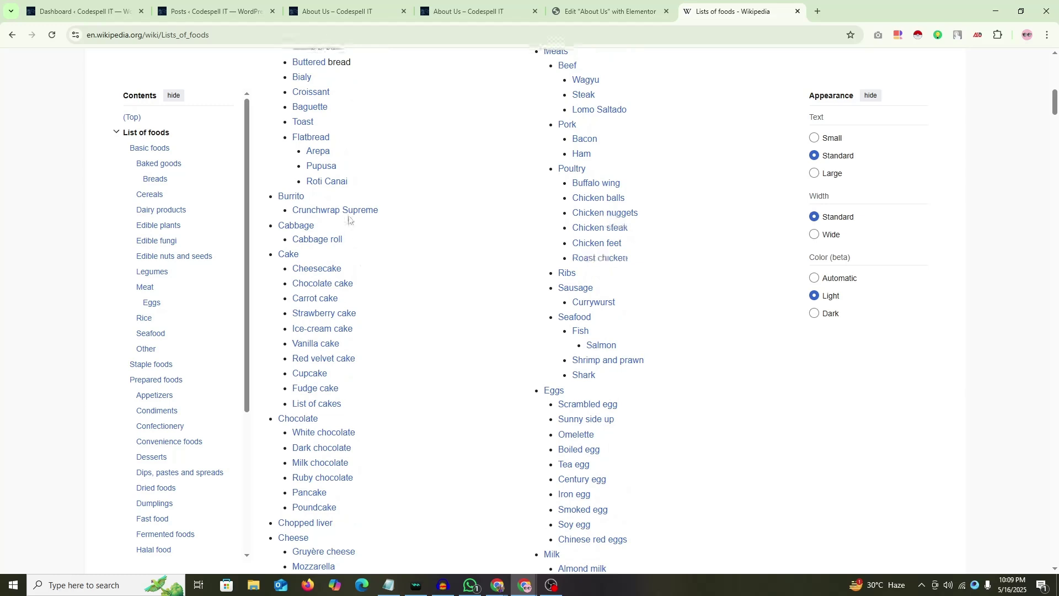
pyautogui.scroll(-5, 431, 270)
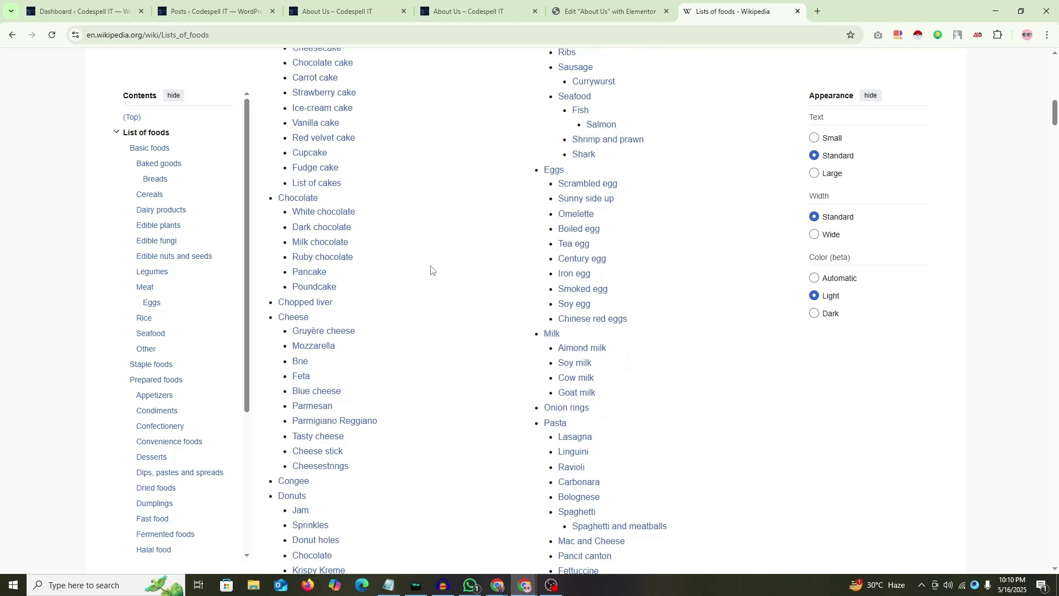
pyautogui.scroll(2, 428, 271)
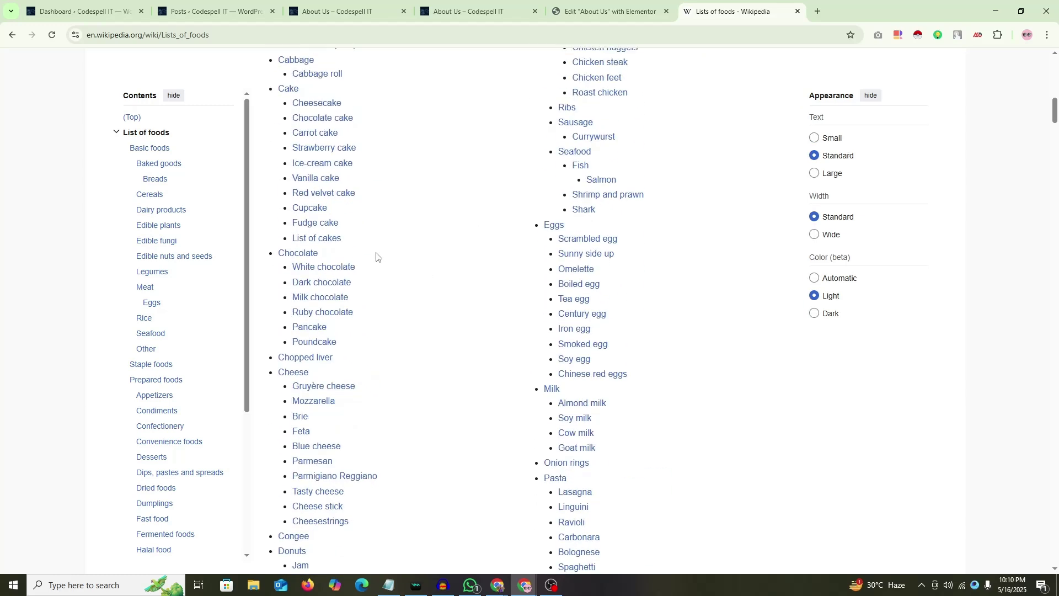
pyautogui.scroll(-3, 712, 246)
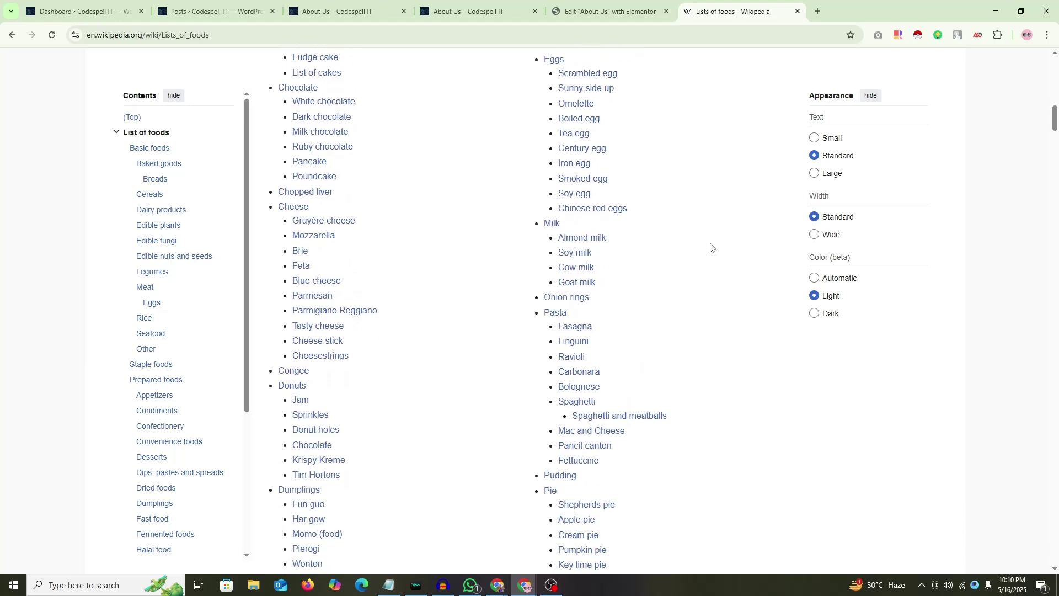
pyautogui.scroll(-2, 593, 282)
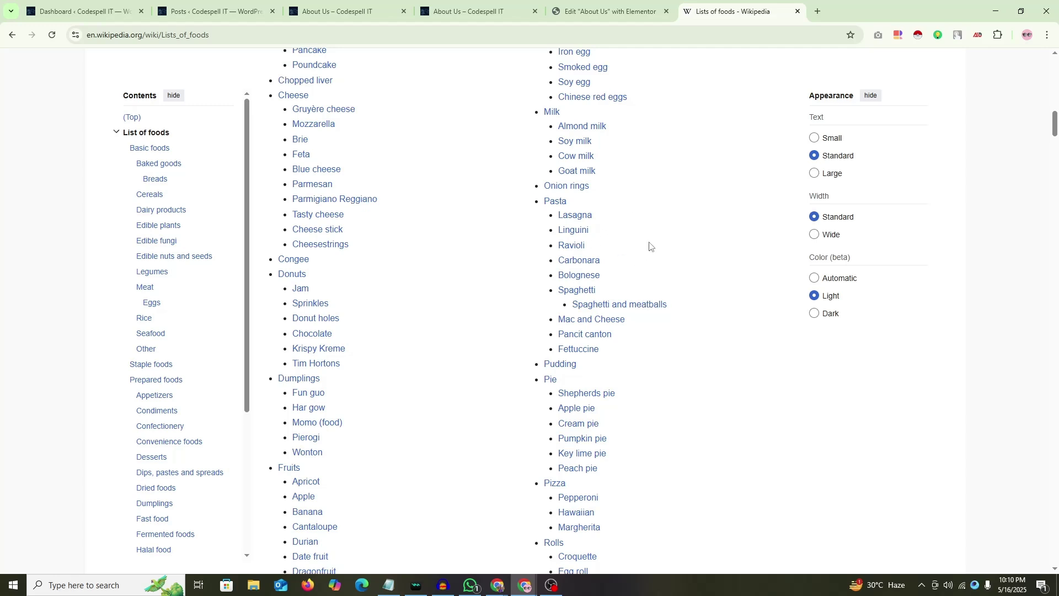
pyautogui.scroll(-3, 695, 244)
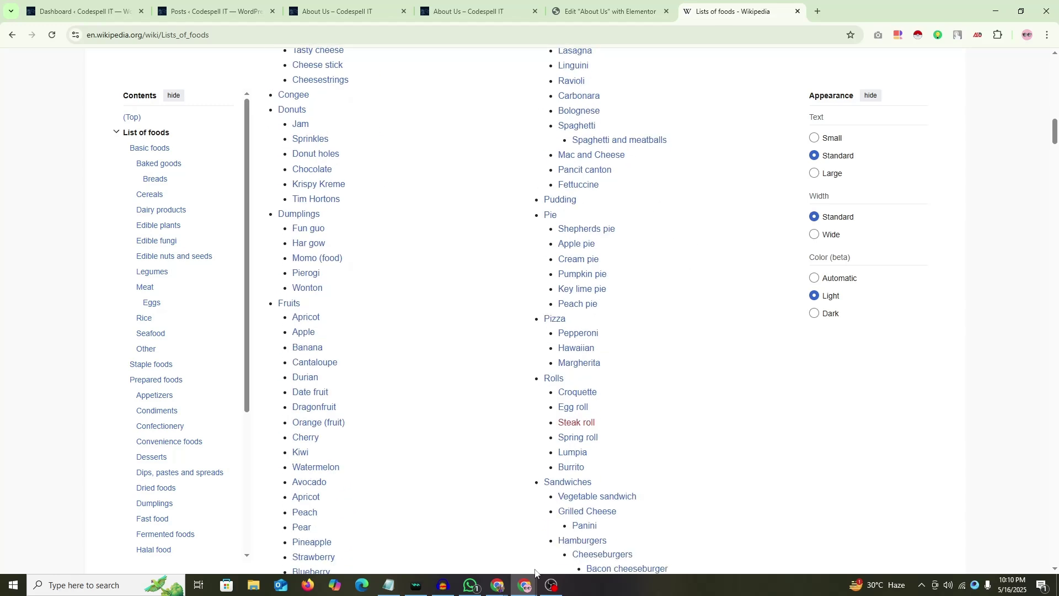
pyautogui.moveTo(497, 584)
pyautogui.click(449, 544)
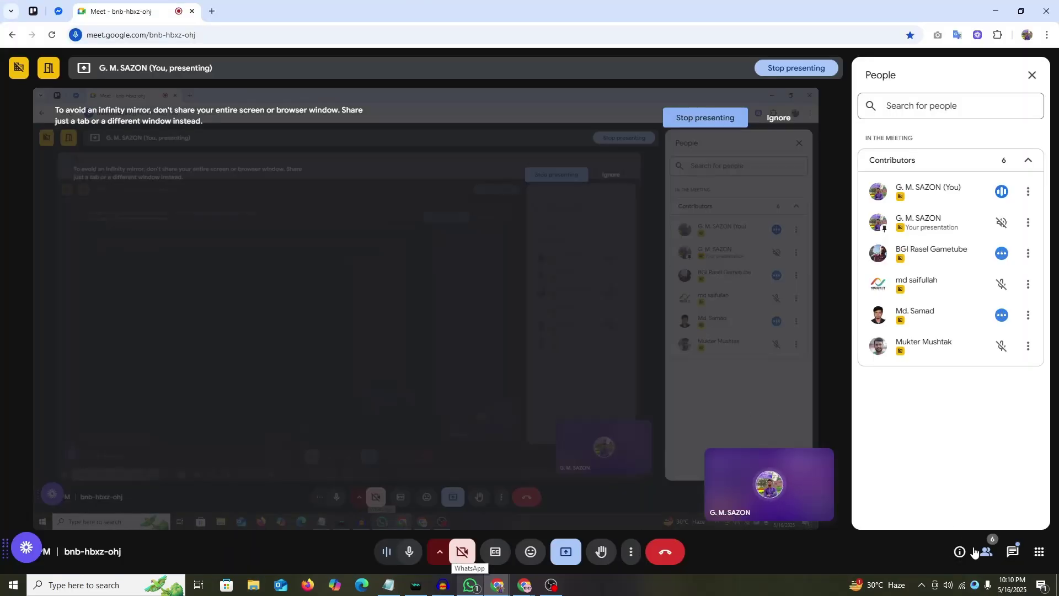
pyautogui.click(1012, 551)
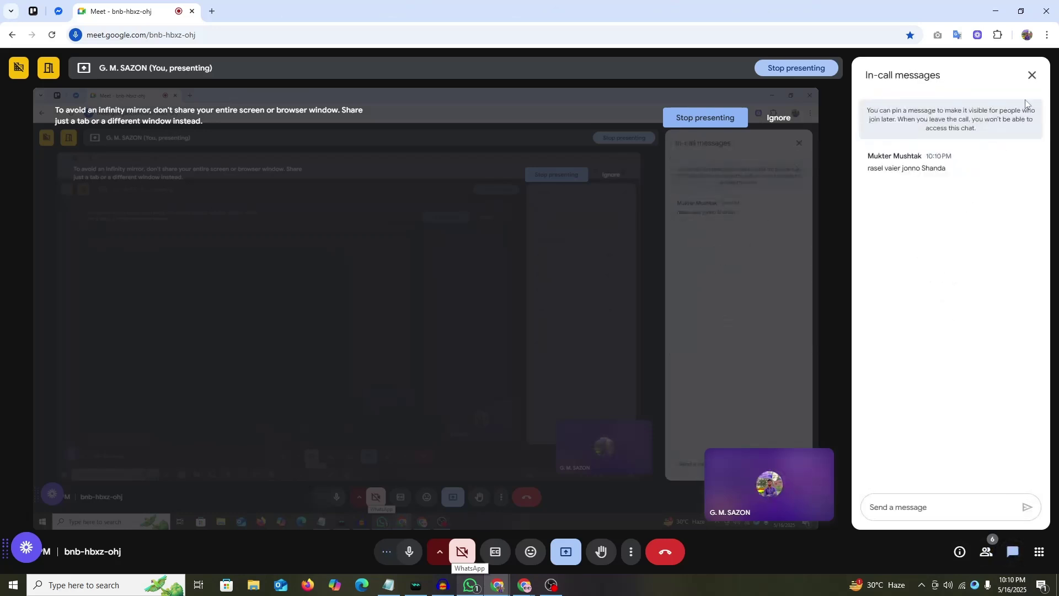
pyautogui.click(1032, 76)
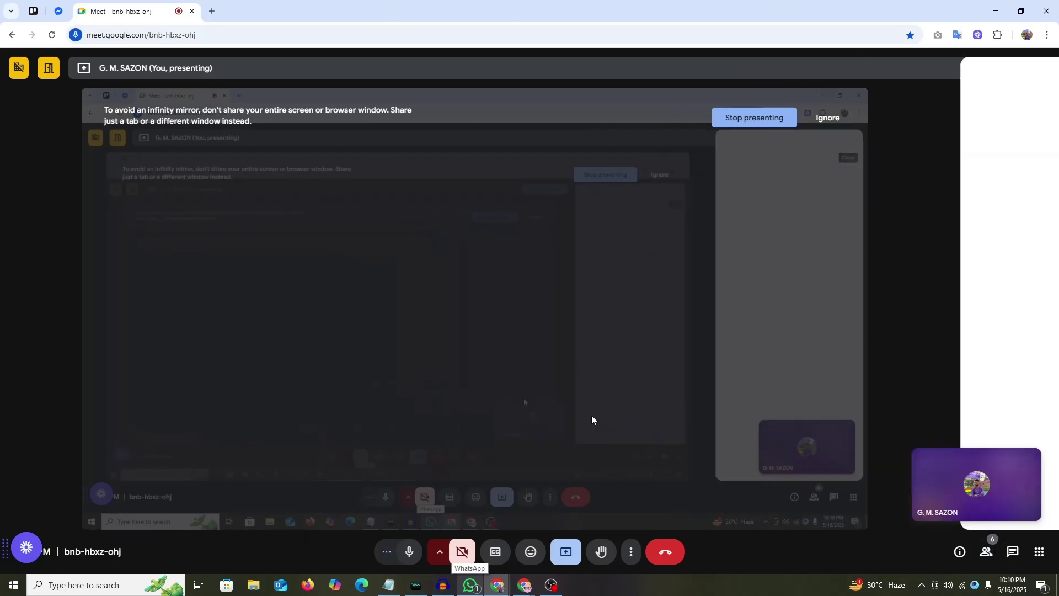
# Step: Search the page for 'sand', scroll to the Sandwiches list, and select 'Chicken burger'
pyautogui.moveTo(524, 585)
pyautogui.click(477, 545)
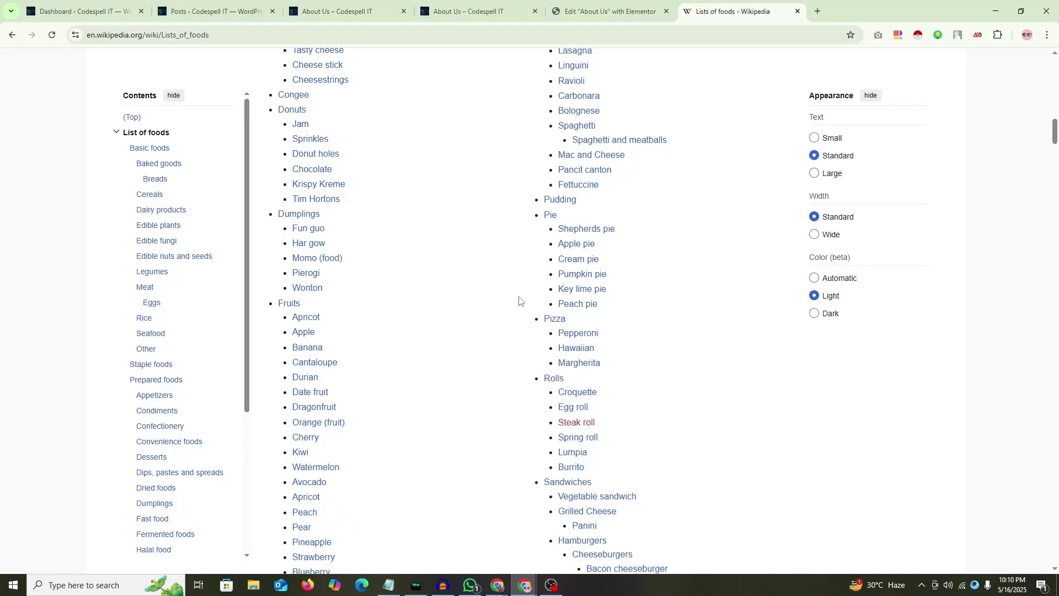
pyautogui.hotkey('ctrl', 'f')
pyautogui.write('sa')
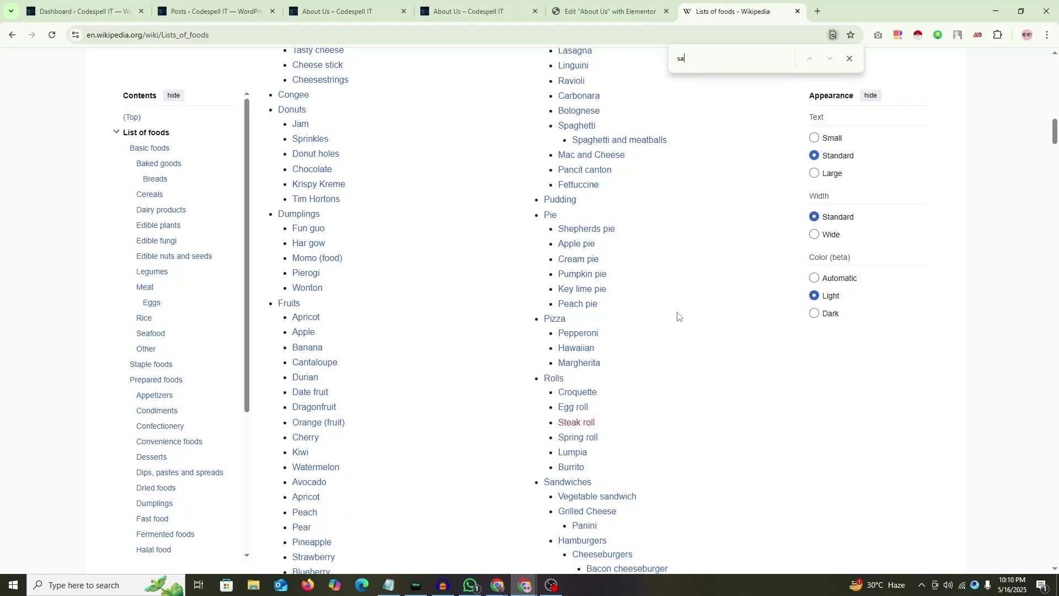
pyautogui.write('nd')
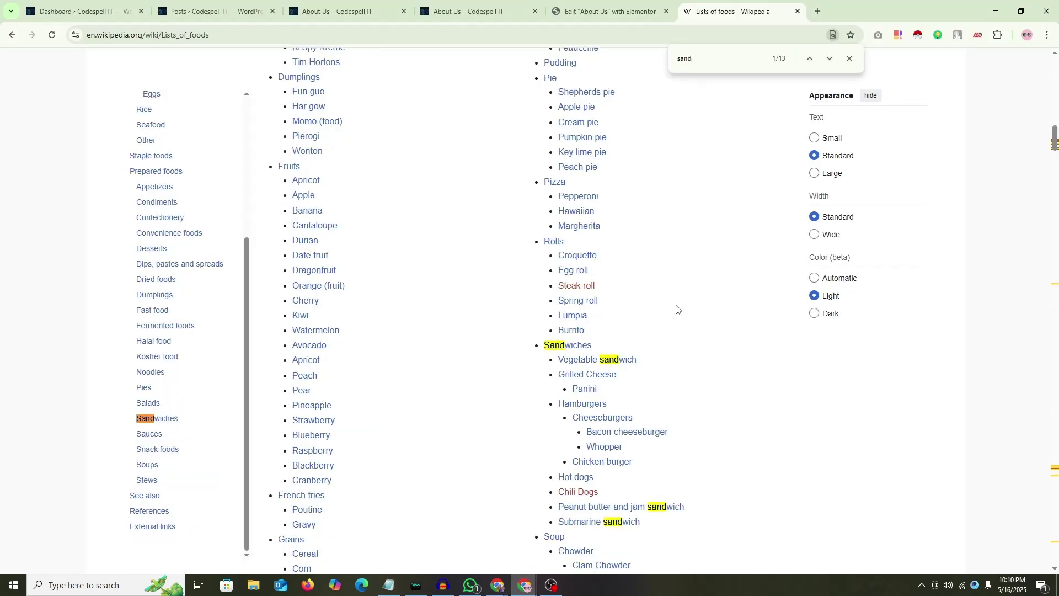
pyautogui.scroll(-3, 669, 305)
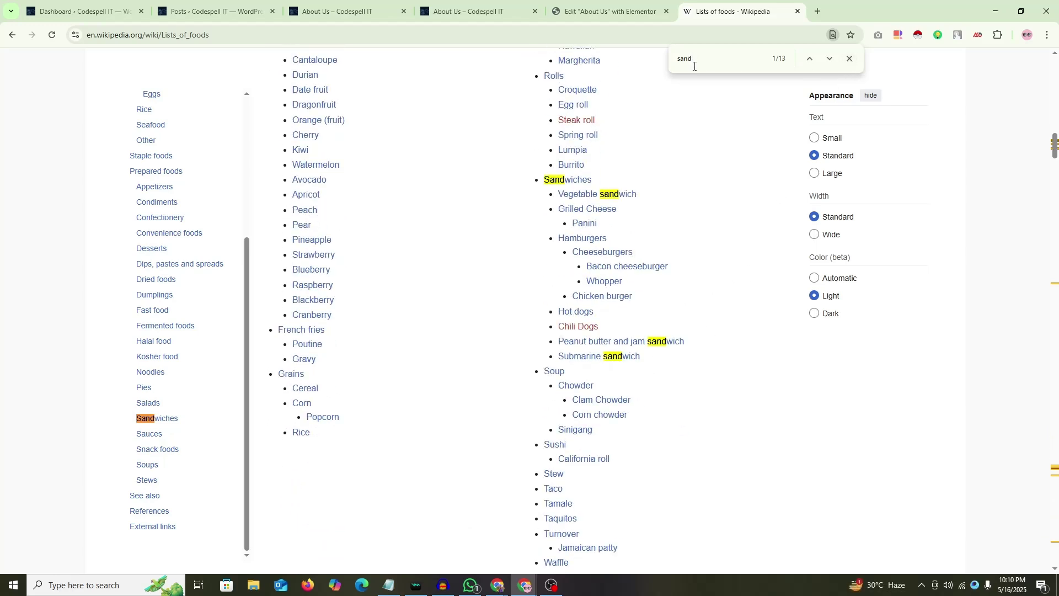
pyautogui.write('haw')
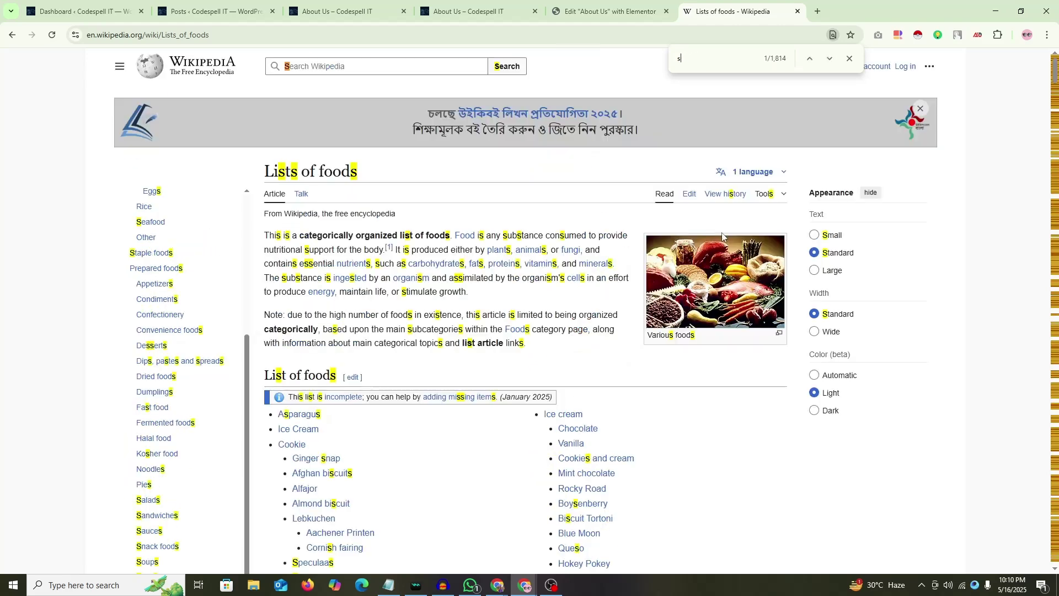
pyautogui.write('anda')
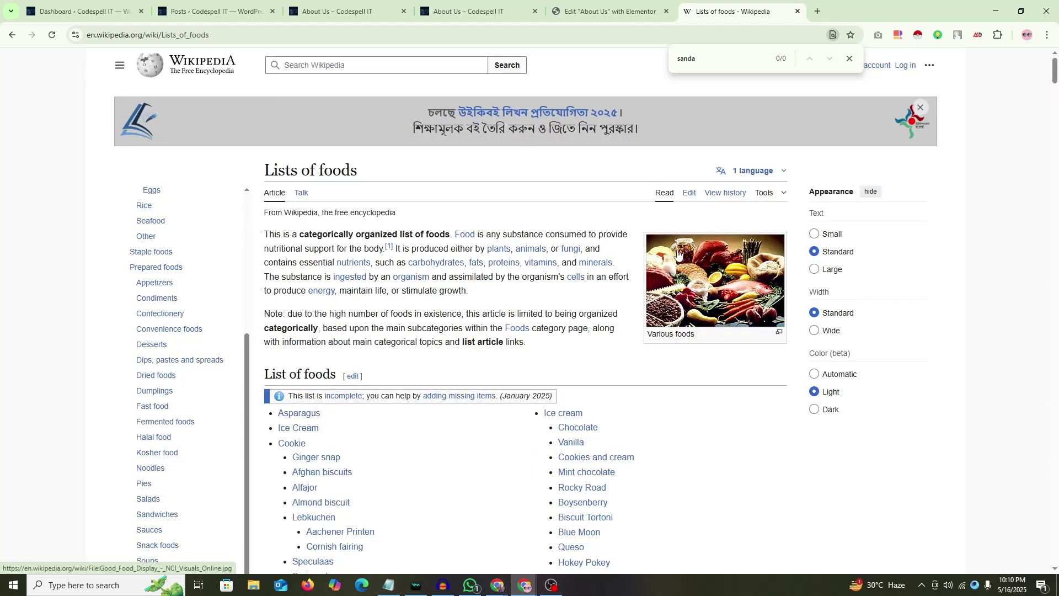
pyautogui.scroll(-10, 757, 195)
pyautogui.scroll(-5, 757, 195)
pyautogui.press('Escape')
pyautogui.scroll(-9, 723, 258)
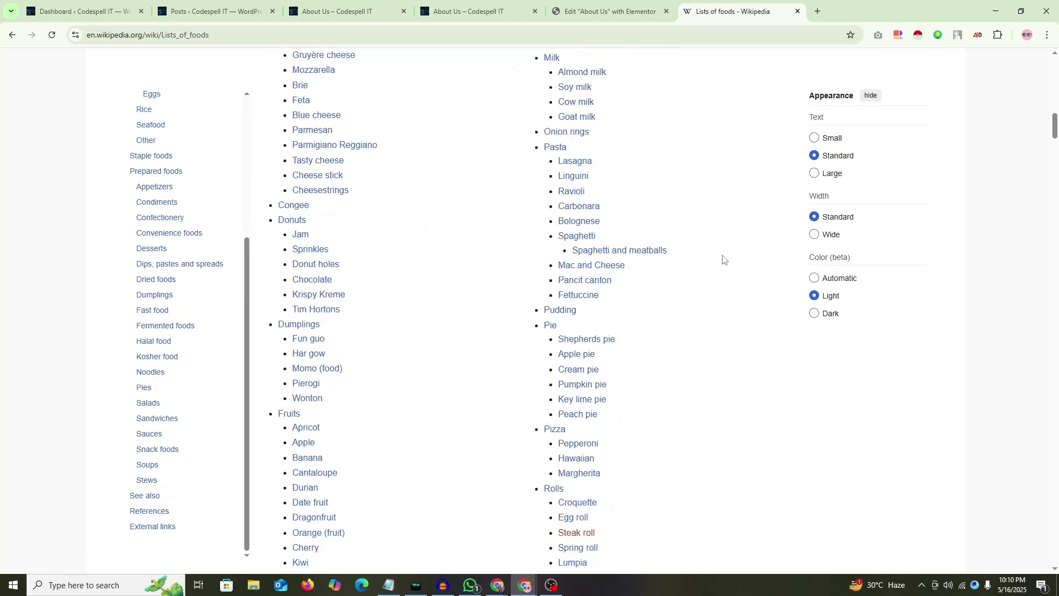
pyautogui.scroll(-7, 724, 258)
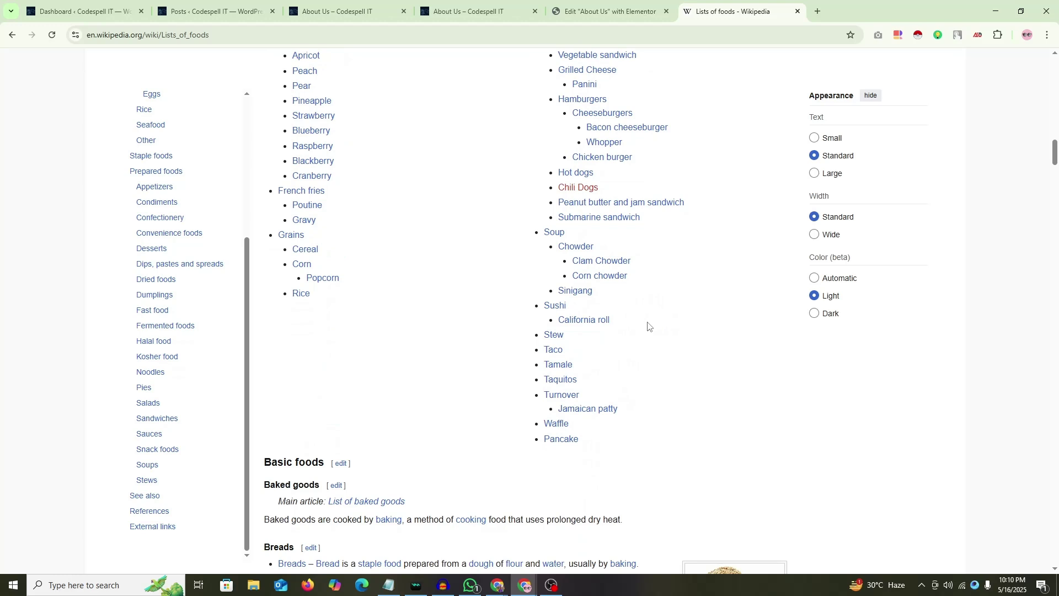
pyautogui.scroll(1, 652, 314)
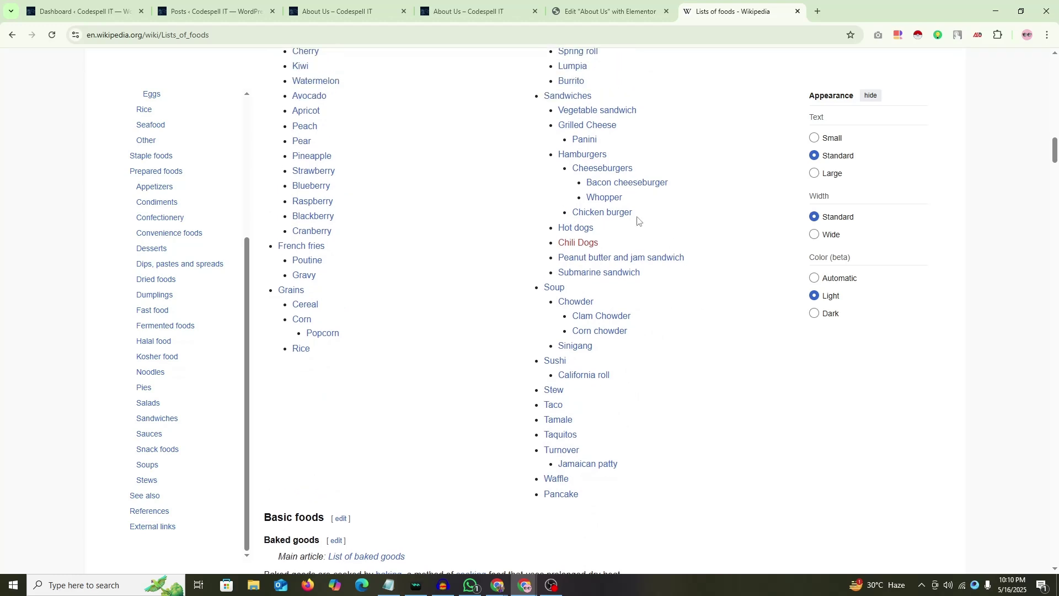
pyautogui.moveTo(638, 220); pyautogui.dragTo(571, 216)
pyautogui.hotkey('ctrl', 'c')
# Step: Paste 'Chicken burger' as the third Price List item's title
pyautogui.hotkey('ctrl', 'pageup')
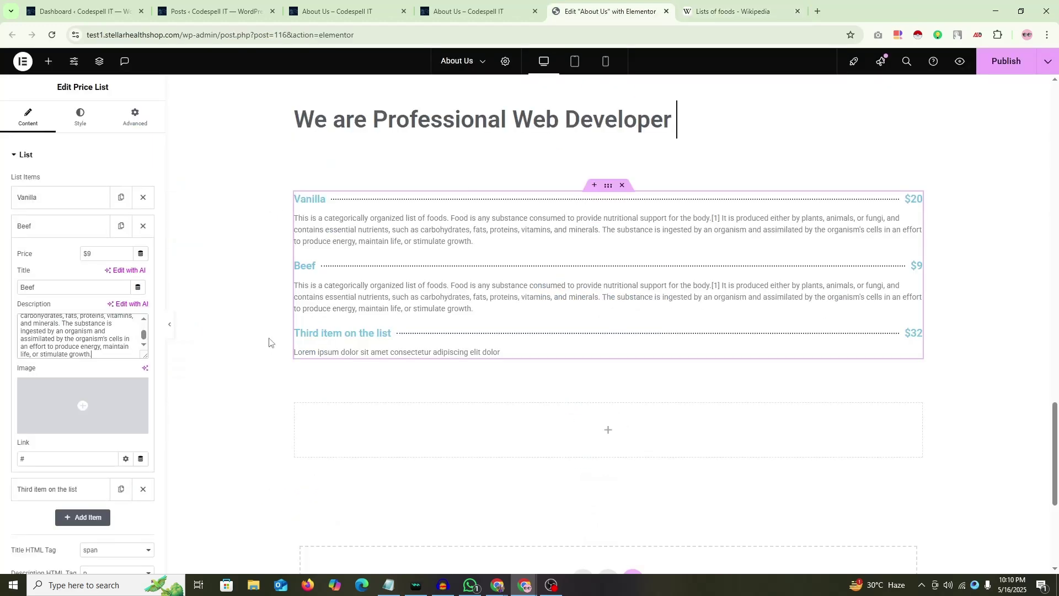
pyautogui.click(49, 228)
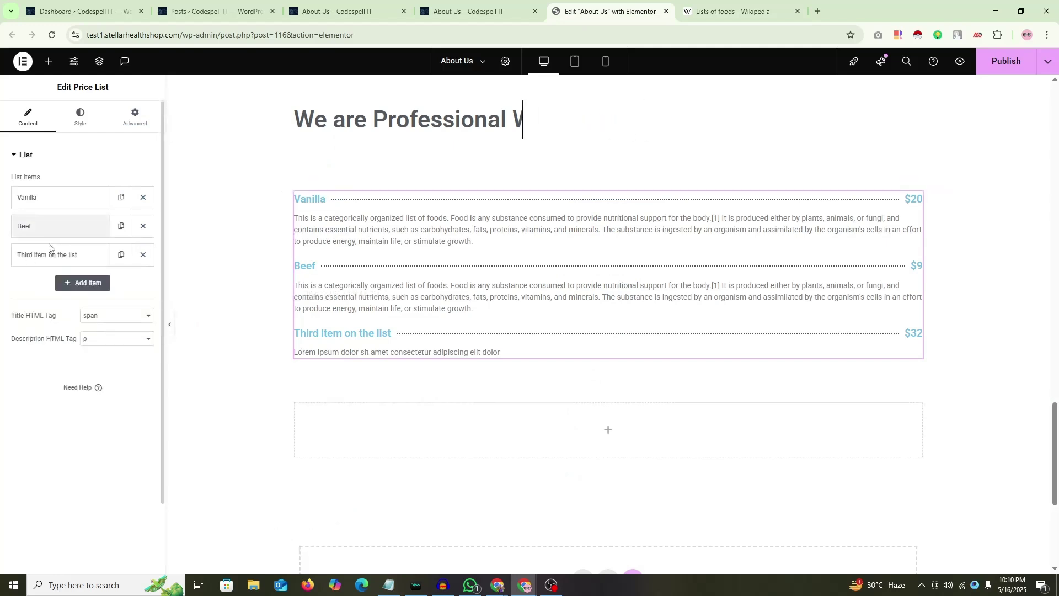
pyautogui.click(49, 254)
pyautogui.tripleClick(58, 316)
pyautogui.hotkey('ctrl', 'v')
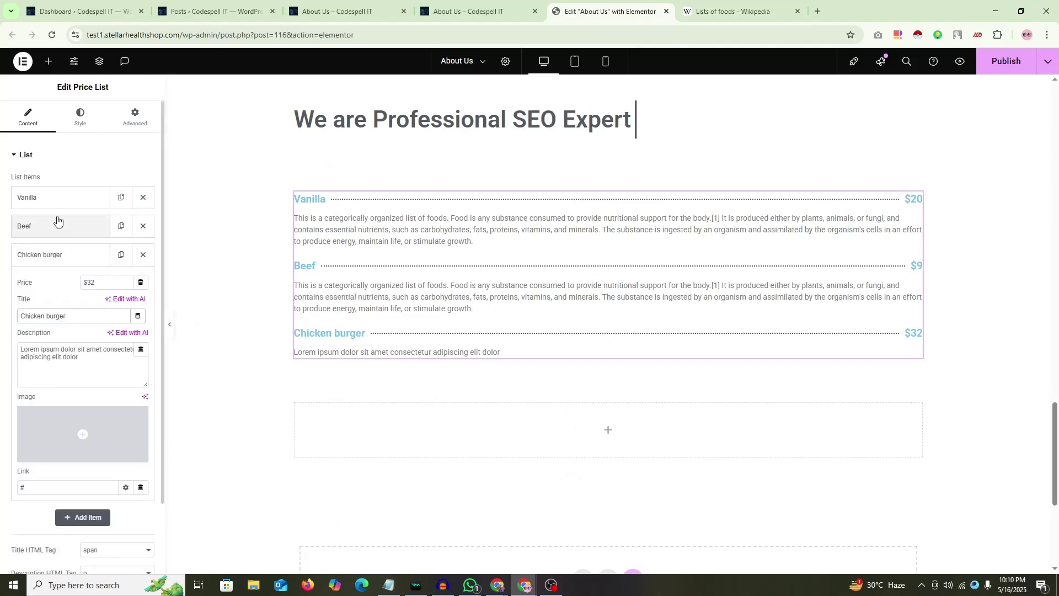
# Step: Replace Chicken burger's Lorem ipsum description with the food paragraph and preview the page
pyautogui.click(57, 220)
pyautogui.click(57, 234)
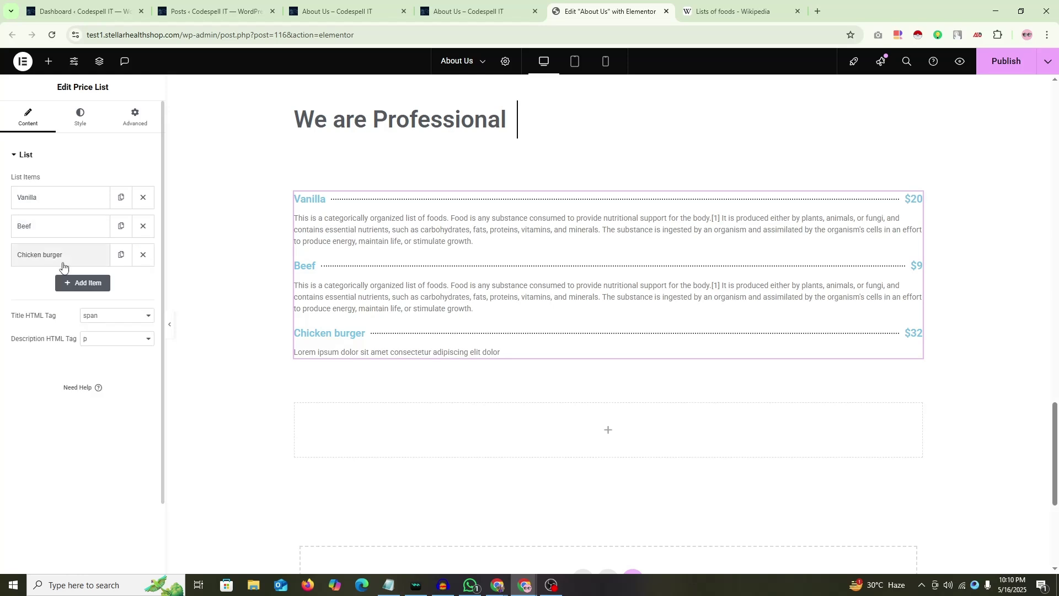
pyautogui.click(62, 259)
pyautogui.tripleClick(88, 362)
pyautogui.write("This is a categorically organized list of foods. Food is any substance consumed to provide nutritional support for the body.[1] It is produced either by plants, animals, or fungi, and contains essential nutrients, such as carbohydrates, fats, proteins, vitamins, and minerals. The substance is ingested by an organism and assimilated by the organism's cells in an effort to produce energy, maintain life, or stimulate growth.")
pyautogui.click(83, 255)
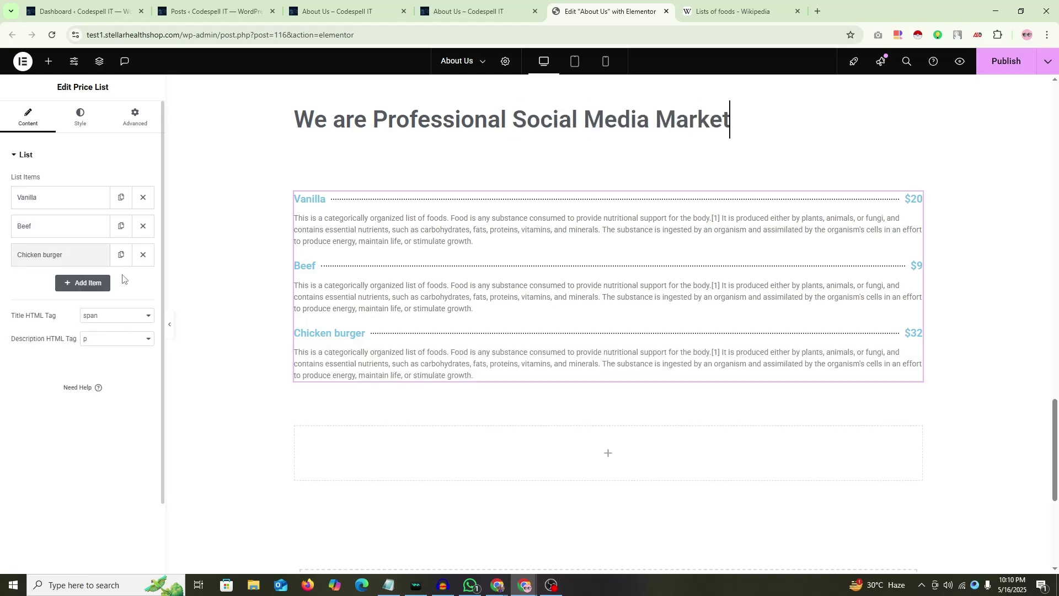
pyautogui.click(170, 325)
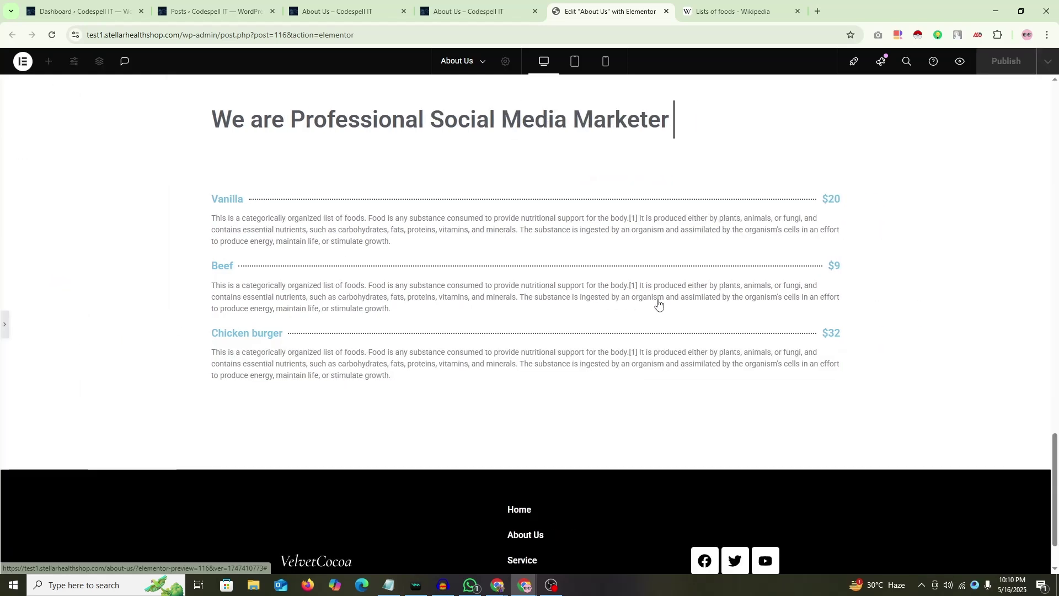
pyautogui.scroll(-1, 610, 296)
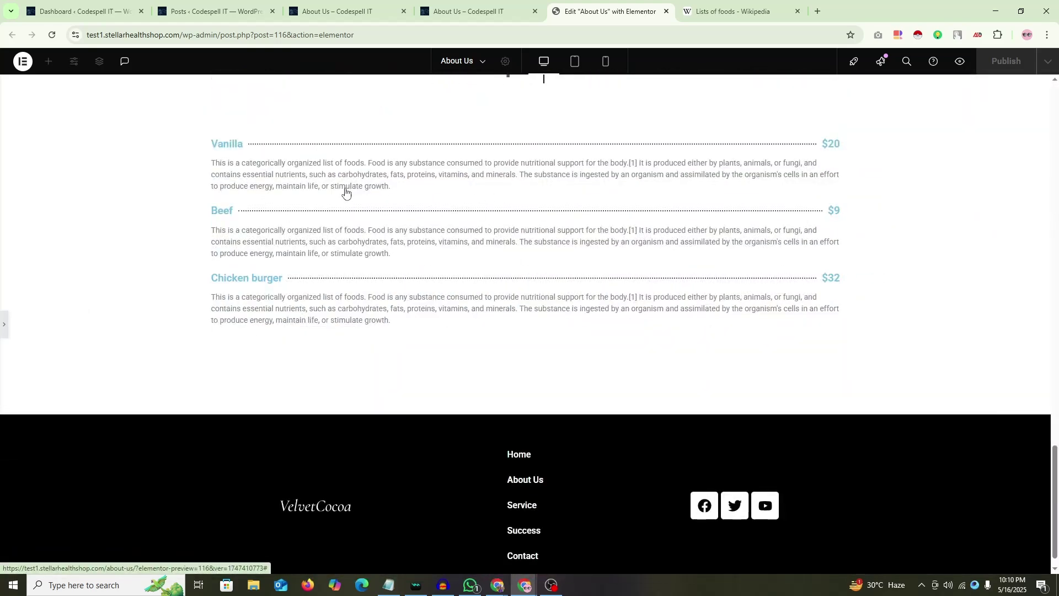
pyautogui.click(2, 329)
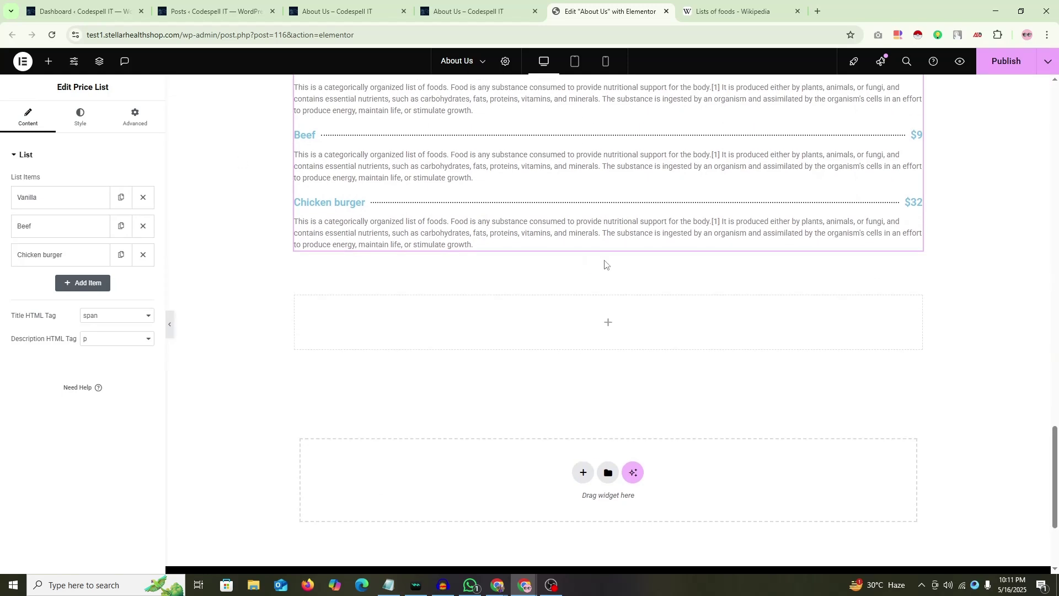
# Step: Duplicate the empty container and drop a default Price Table widget into the empty section
pyautogui.rightClick(609, 255)
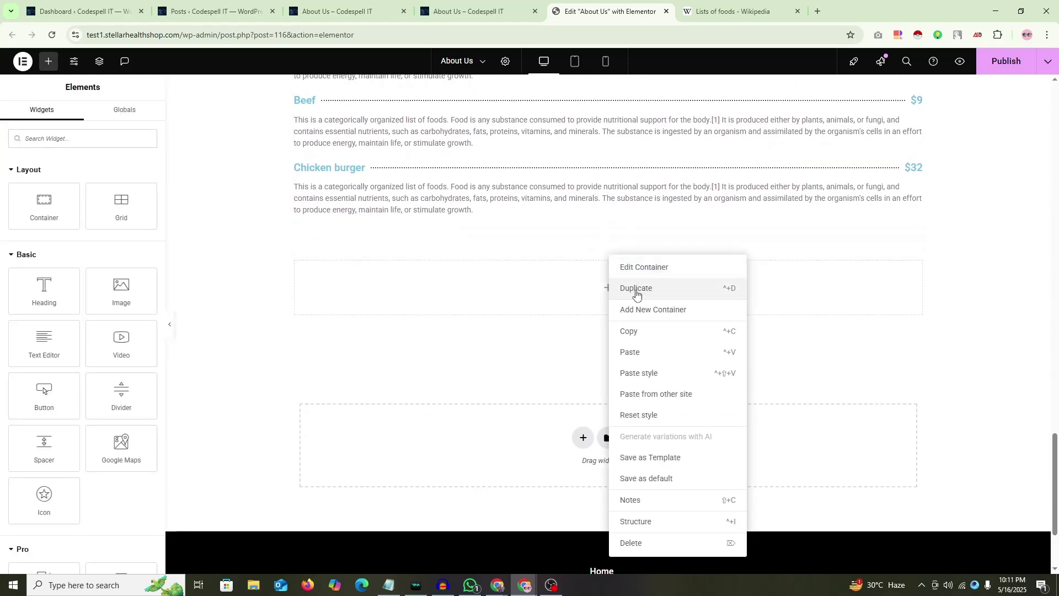
pyautogui.click(627, 287)
pyautogui.scroll(-5, 34, 244)
pyautogui.scroll(-8, 35, 243)
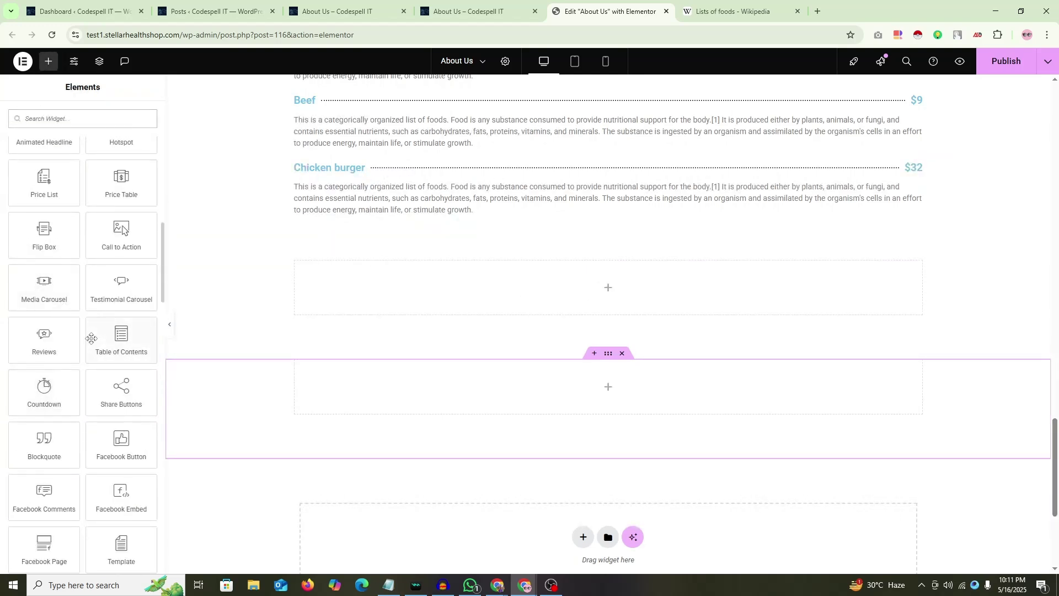
pyautogui.scroll(-4, 94, 364)
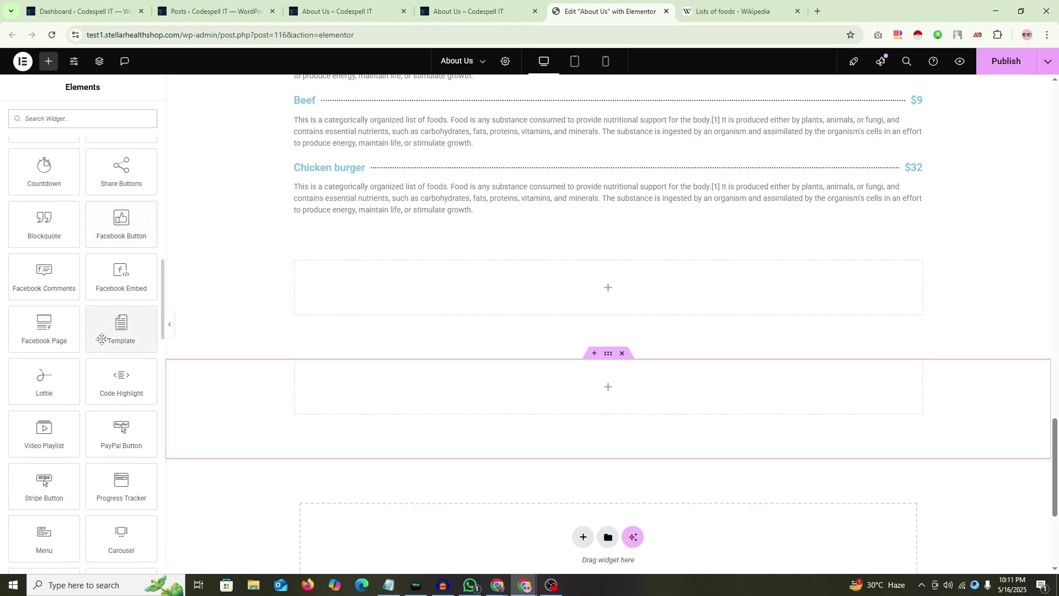
pyautogui.scroll(7, 93, 331)
pyautogui.scroll(-2, 88, 320)
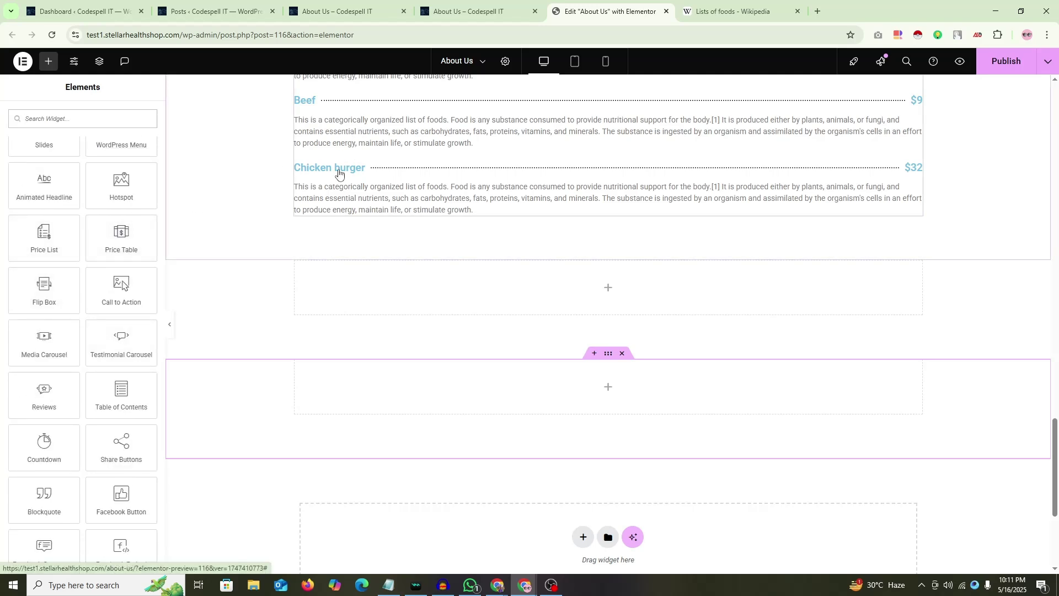
pyautogui.moveTo(122, 231); pyautogui.dragTo(639, 293)
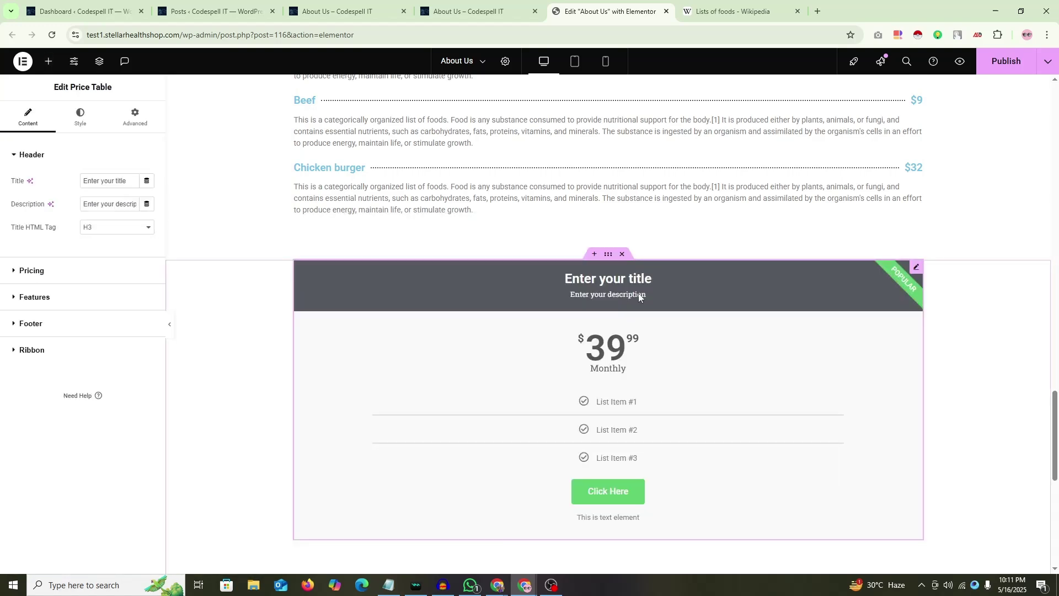
pyautogui.scroll(-2, 637, 294)
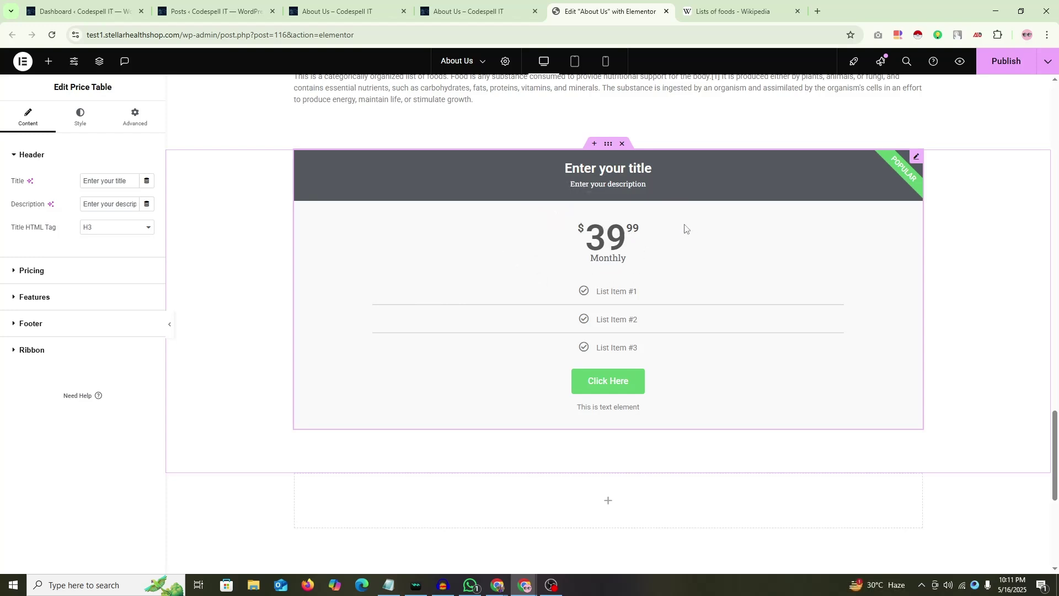
# Step: Duplicate the Price Table twice so three identical cards exist
pyautogui.rightClick(917, 157)
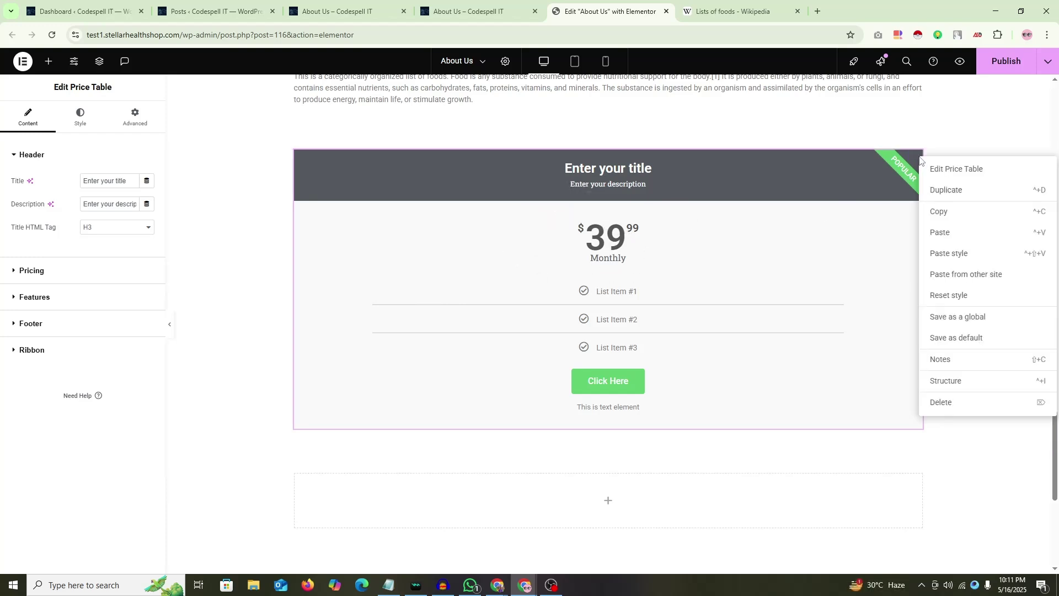
pyautogui.click(946, 192)
pyautogui.scroll(-4, 836, 263)
pyautogui.rightClick(915, 231)
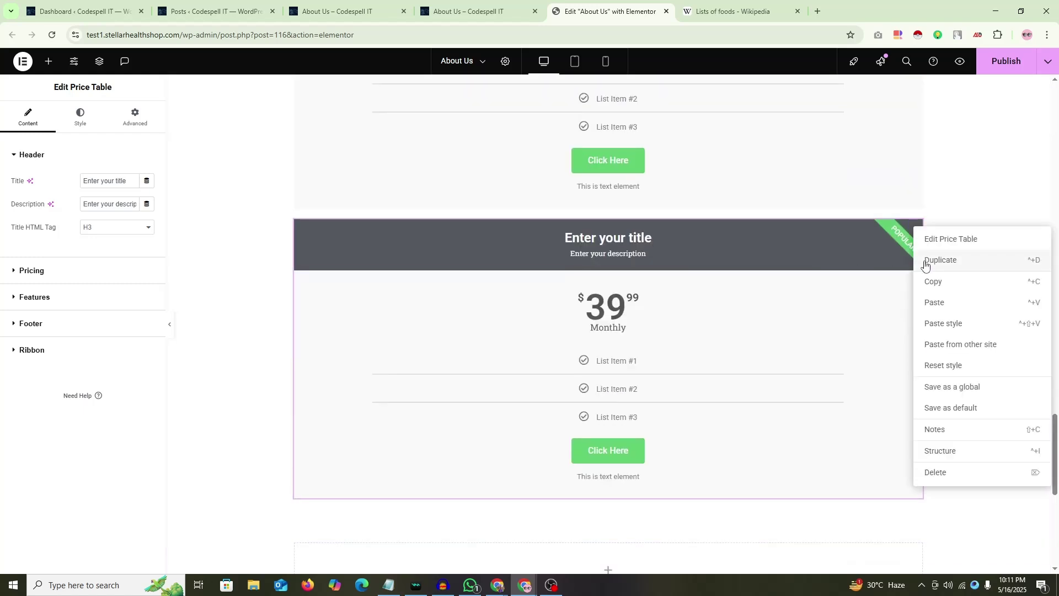
pyautogui.click(945, 262)
pyautogui.scroll(5, 742, 305)
pyautogui.scroll(-2, 610, 290)
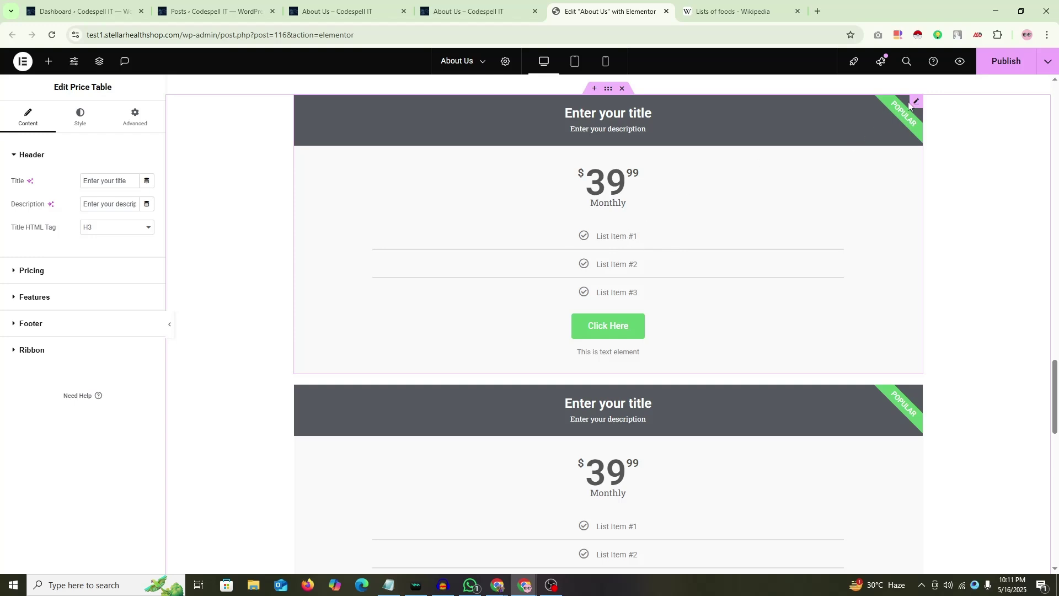
# Step: Set the parent container's direction to Row so the cards sit side by side
pyautogui.click(606, 92)
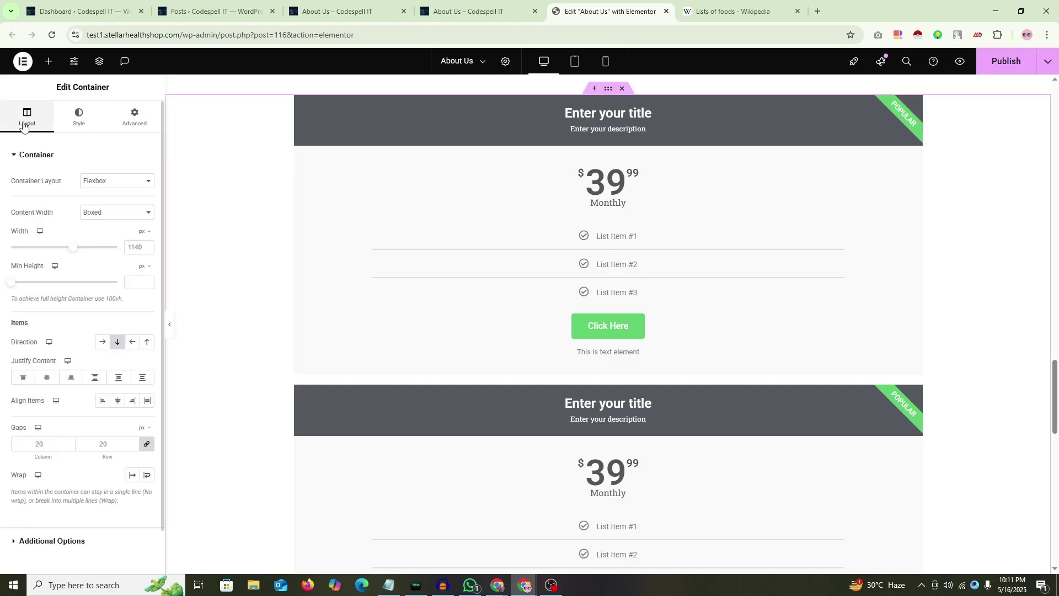
pyautogui.moveTo(10, 327); pyautogui.dragTo(40, 326)
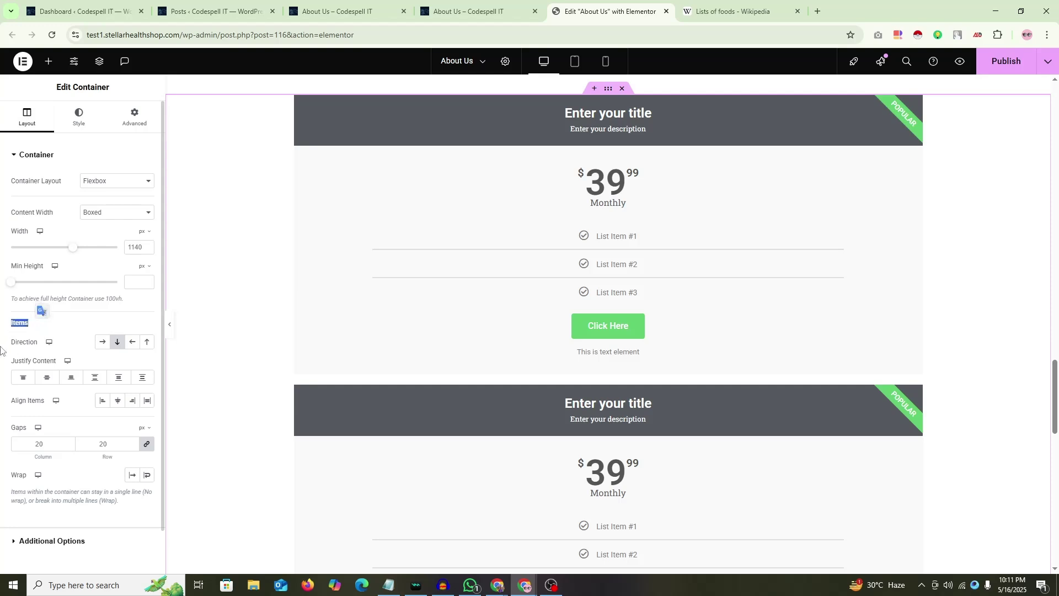
pyautogui.click(41, 308)
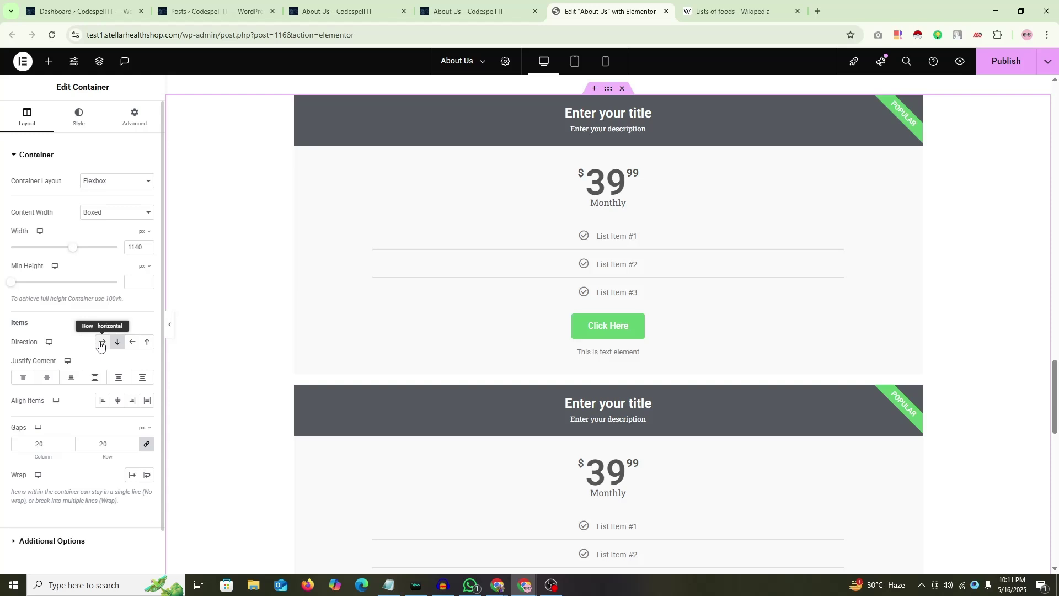
pyautogui.click(100, 344)
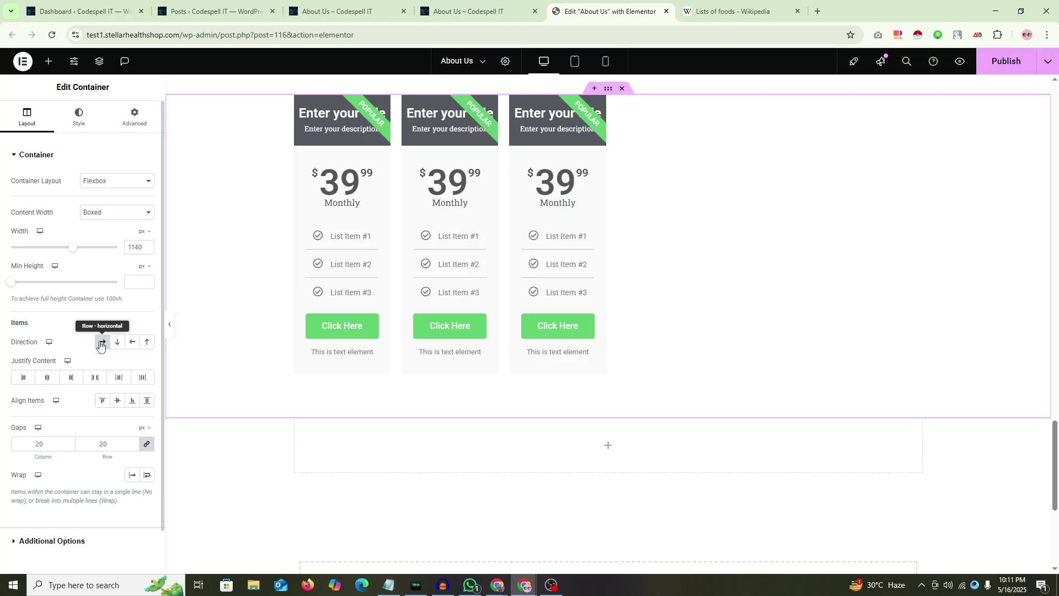
pyautogui.click(131, 343)
pyautogui.click(147, 344)
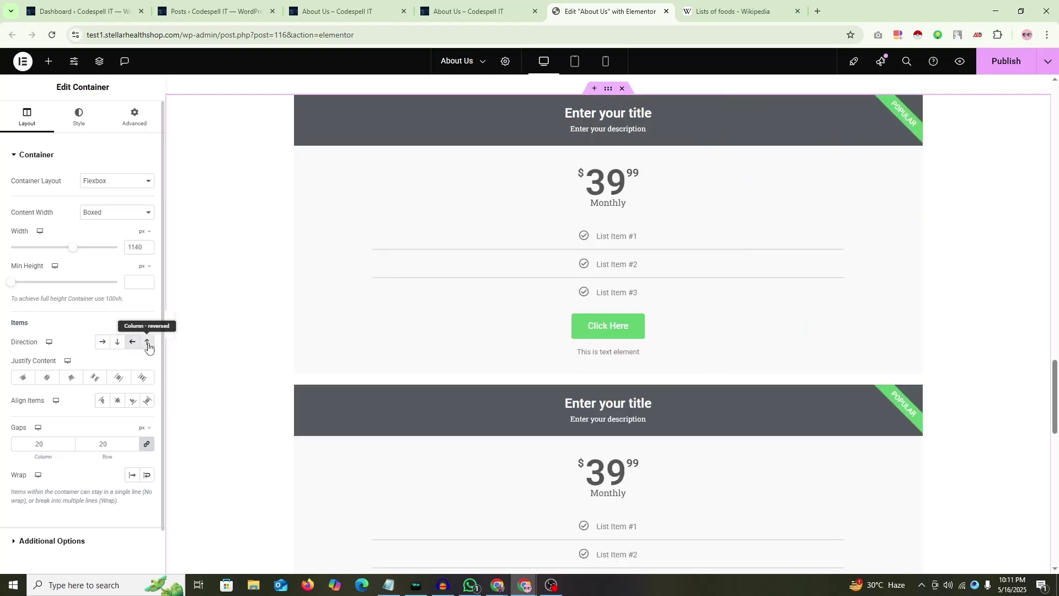
pyautogui.click(101, 343)
pyautogui.click(117, 342)
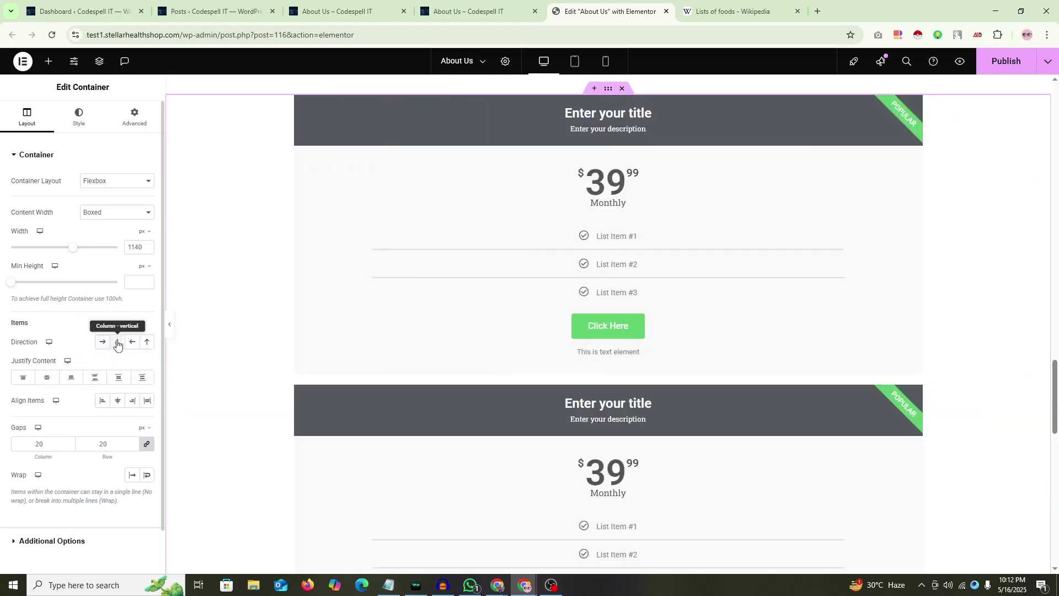
pyautogui.click(100, 345)
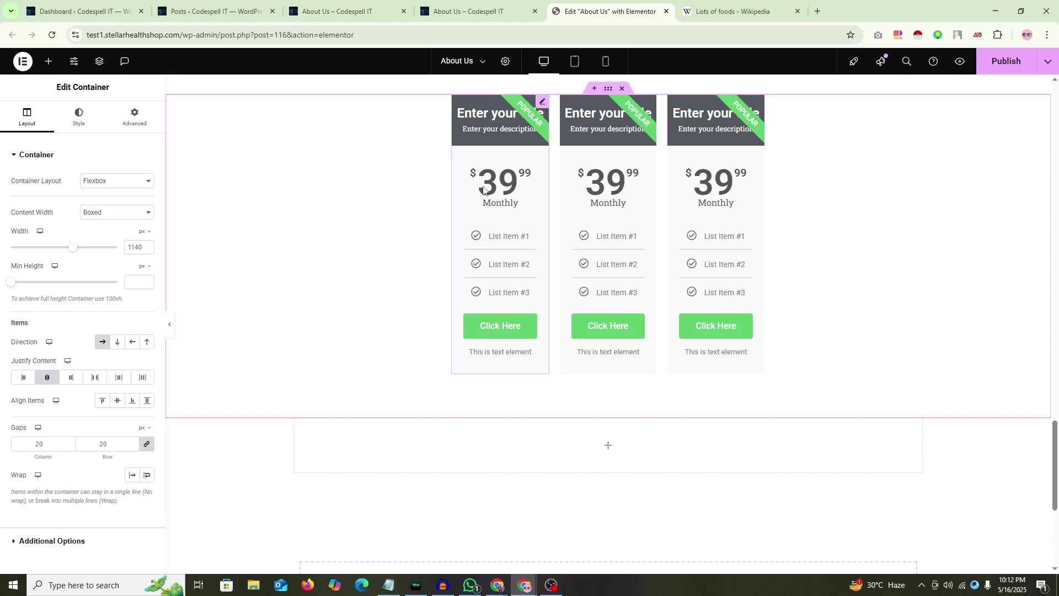
# Step: Inspect the first card's Style and Advanced settings and try the container's minimum height
pyautogui.scroll(1, 466, 213)
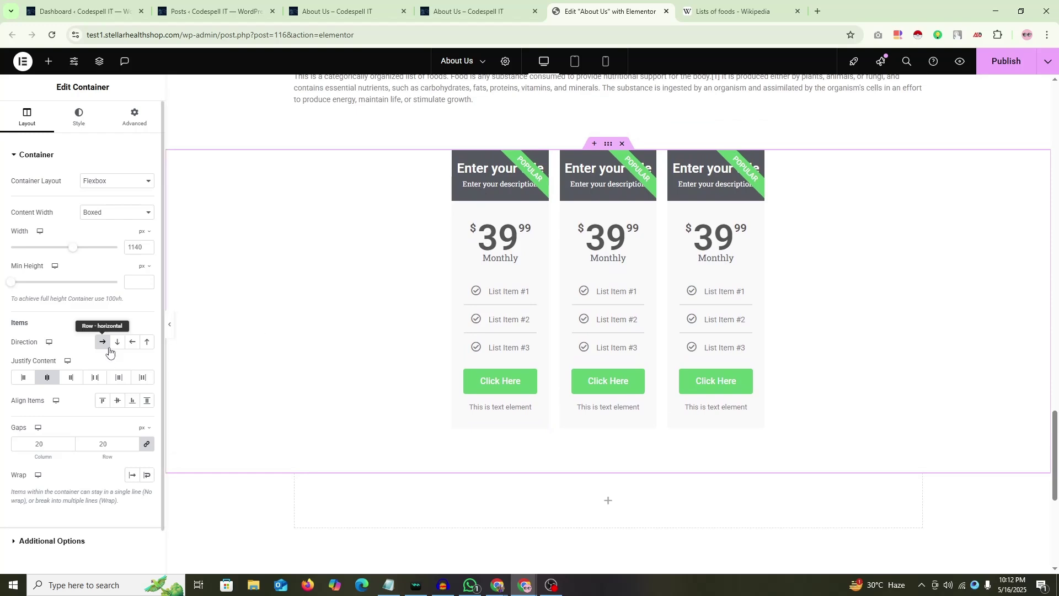
pyautogui.click(543, 157)
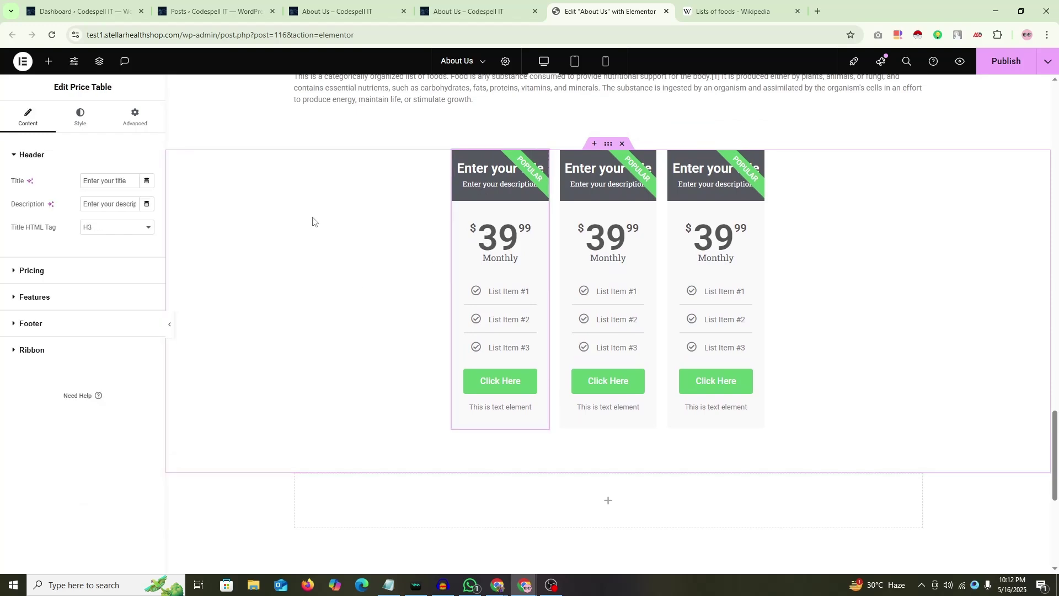
pyautogui.click(101, 118)
pyautogui.click(135, 117)
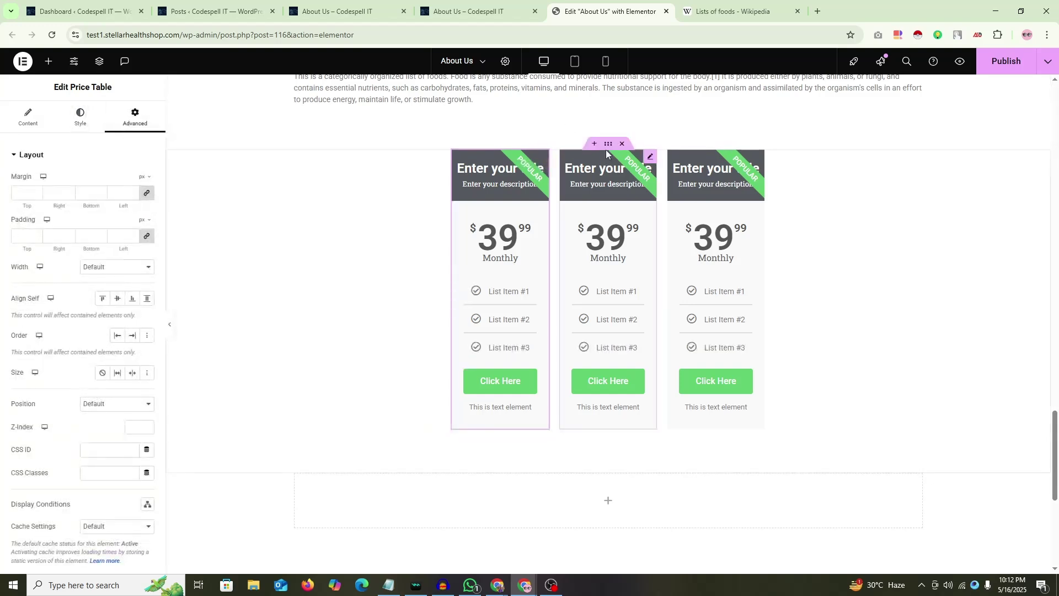
pyautogui.click(234, 220)
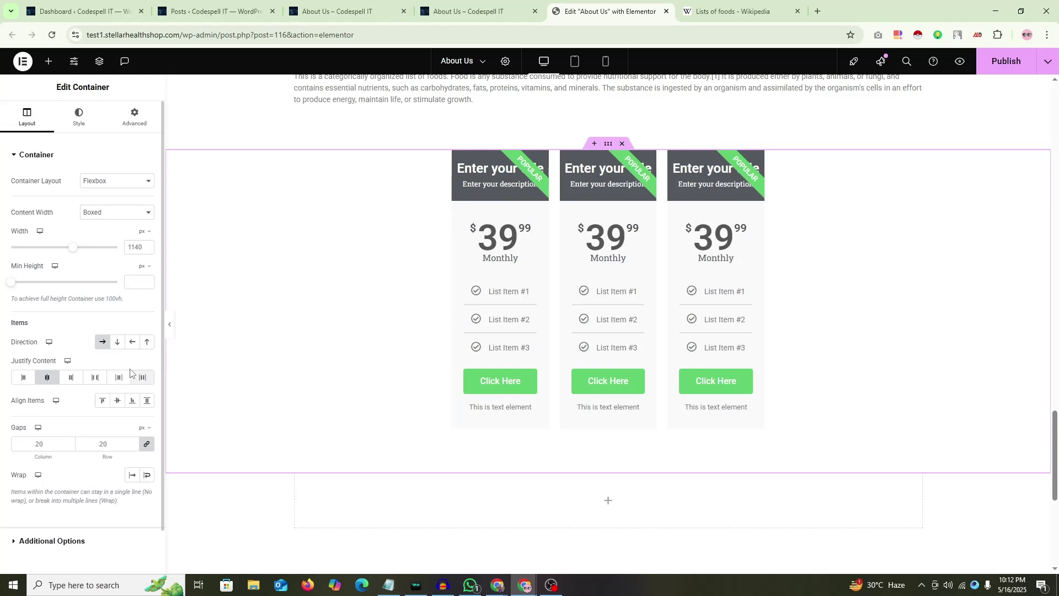
pyautogui.moveTo(10, 284)
pyautogui.mouseDown()
pyautogui.moveTo(80, 285)
pyautogui.moveTo(1, 285)
pyautogui.mouseUp()
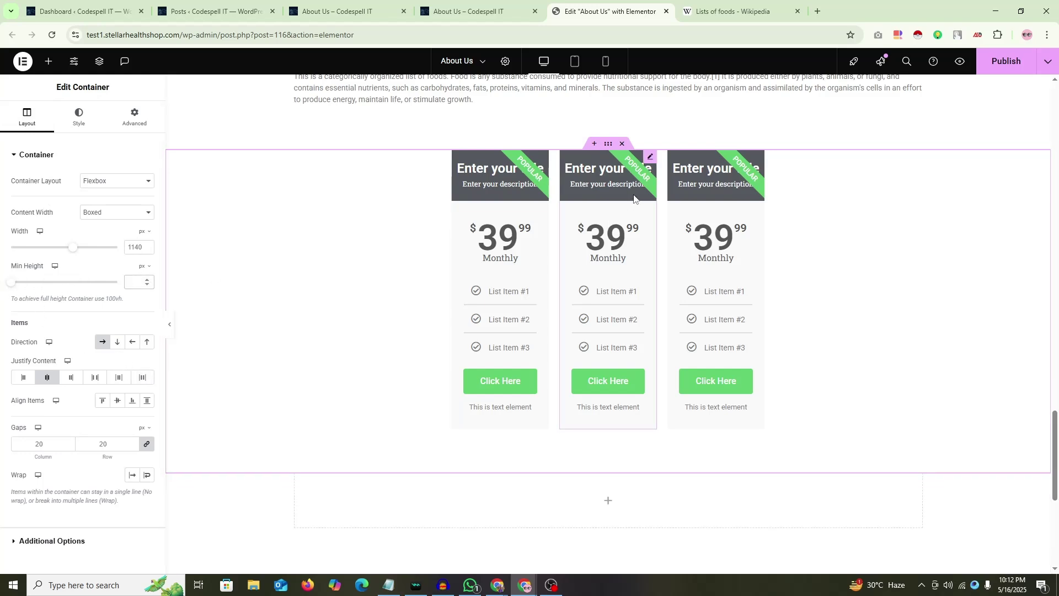
# Step: Delete all three pricing cards
pyautogui.rightClick(655, 160)
pyautogui.click(669, 402)
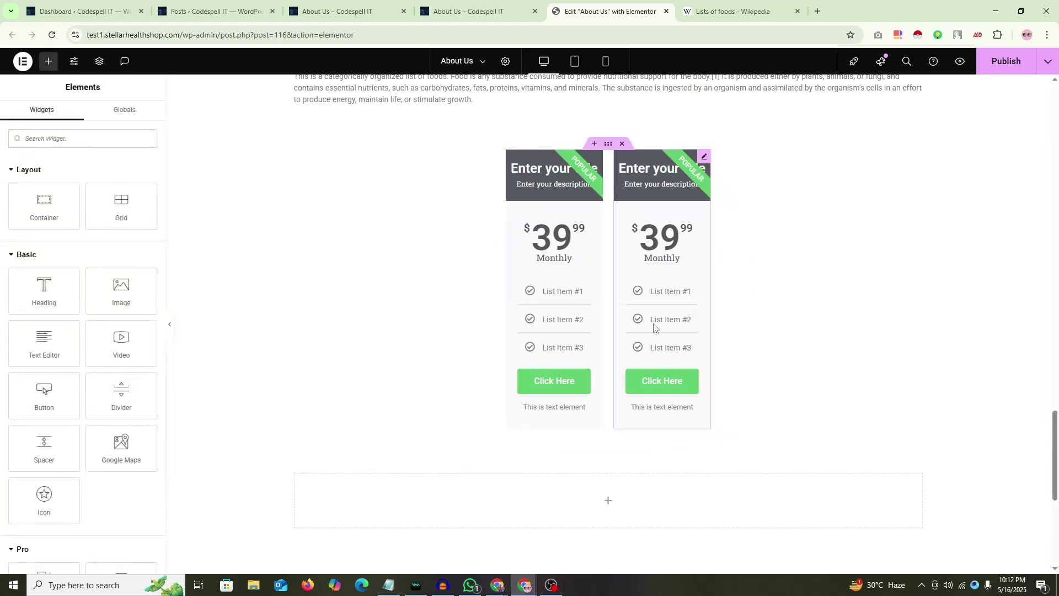
pyautogui.rightClick(705, 160)
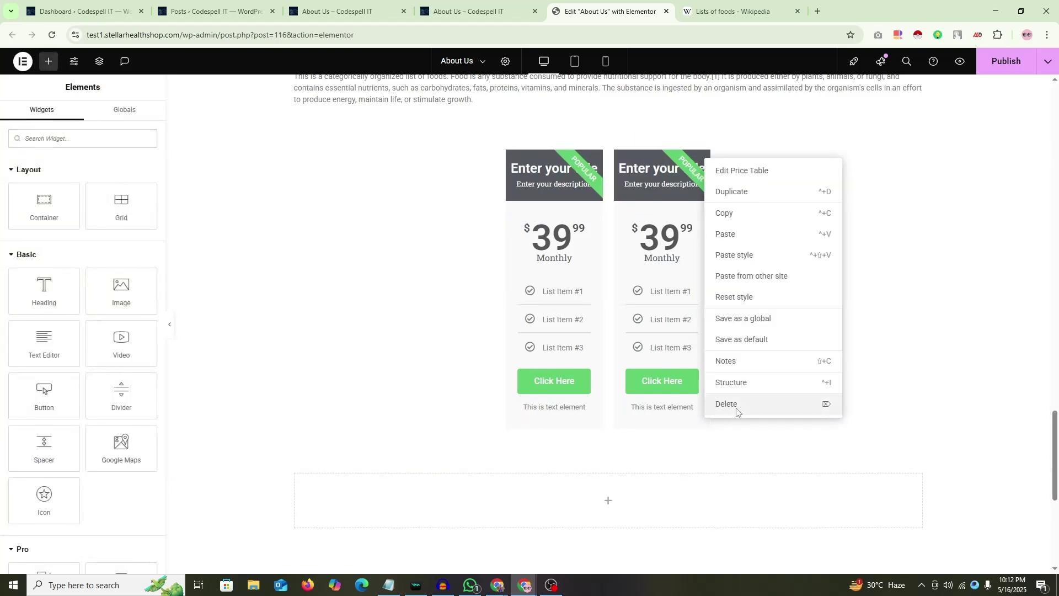
pyautogui.click(727, 404)
pyautogui.rightClick(656, 164)
pyautogui.click(670, 403)
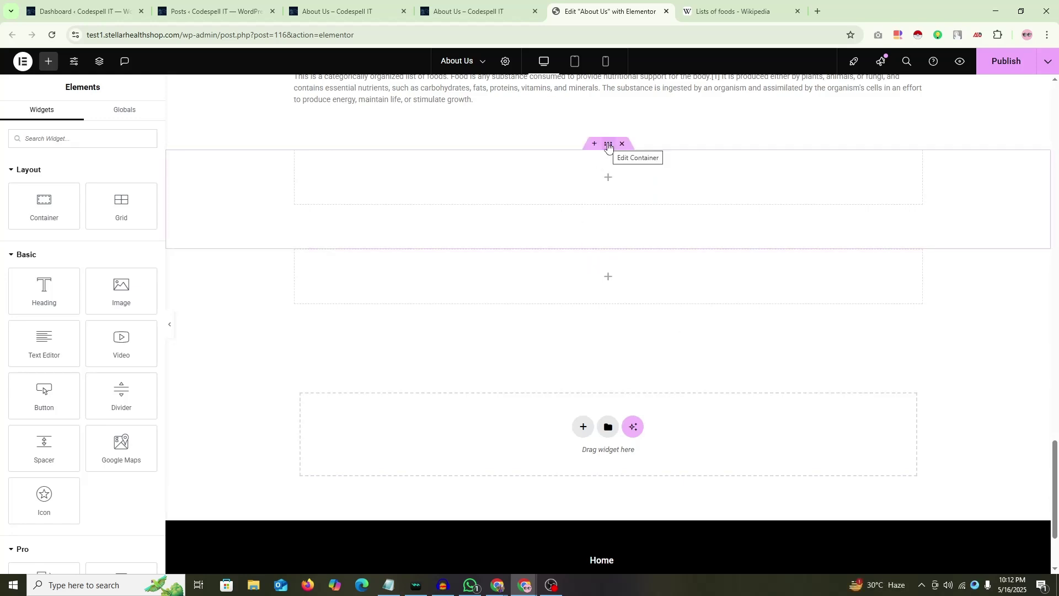
# Step: Move the empty container, add and delete a two-column flexbox section, then undo
pyautogui.moveTo(609, 145); pyautogui.dragTo(584, 290)
pyautogui.click(585, 298)
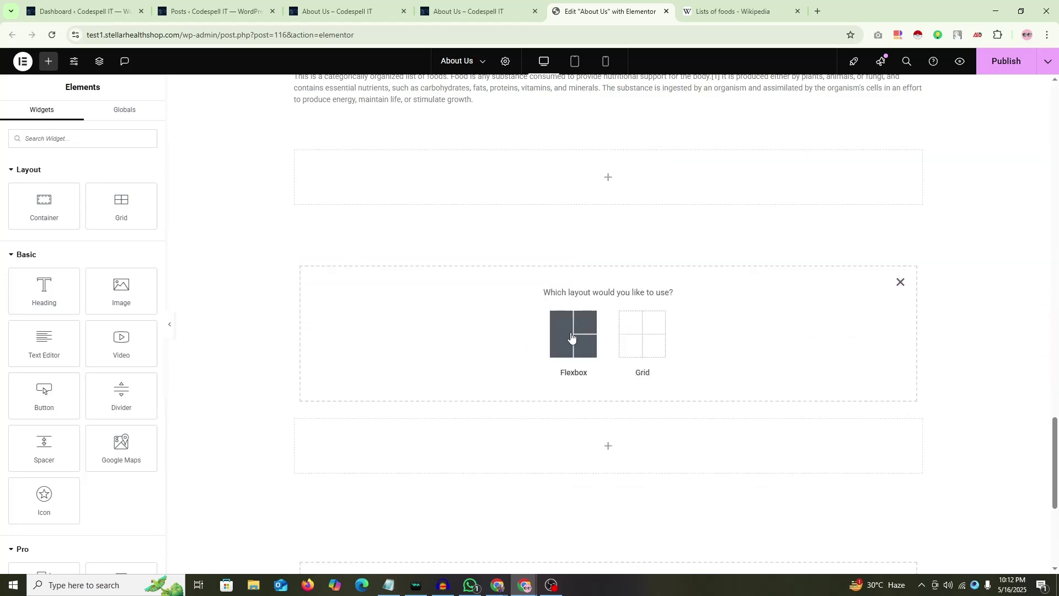
pyautogui.click(572, 333)
pyautogui.click(578, 324)
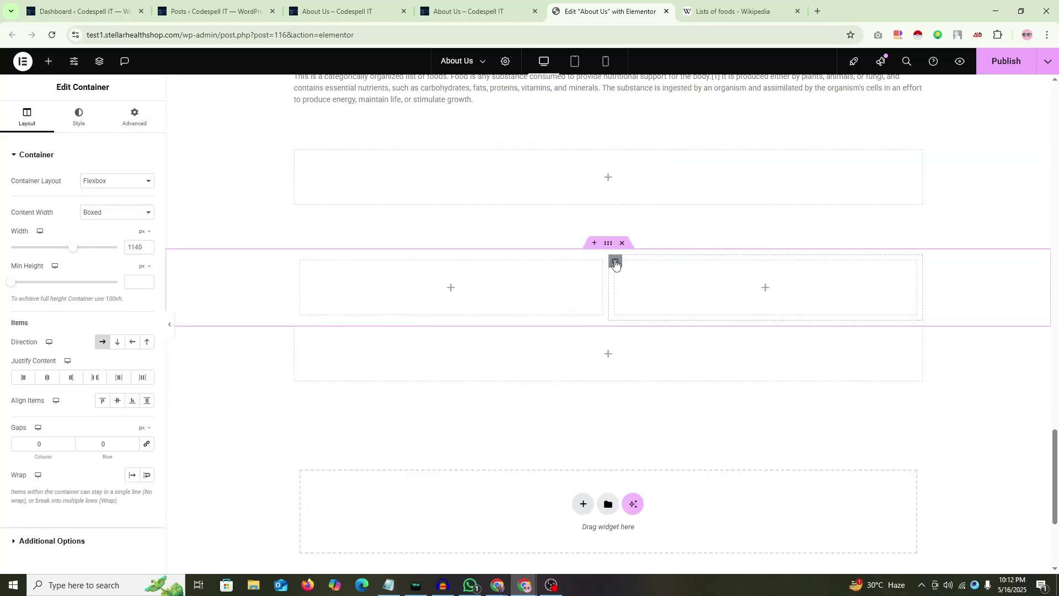
pyautogui.rightClick(615, 260)
pyautogui.click(623, 248)
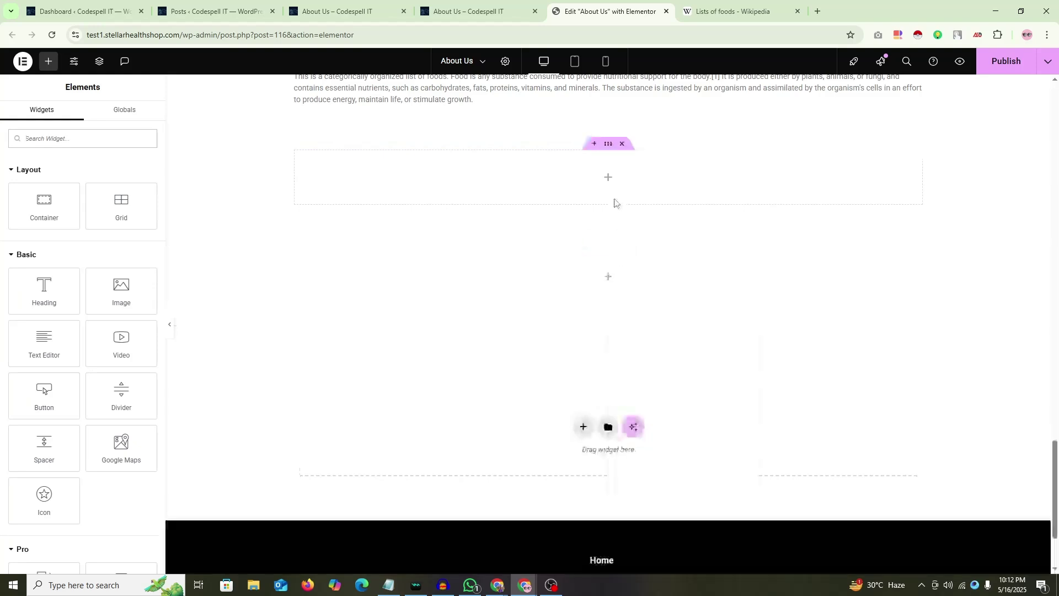
pyautogui.hotkey('ctrl', 'z')
pyautogui.hotkey('ctrl', 'z')
pyautogui.hotkey('ctrl', 'z')
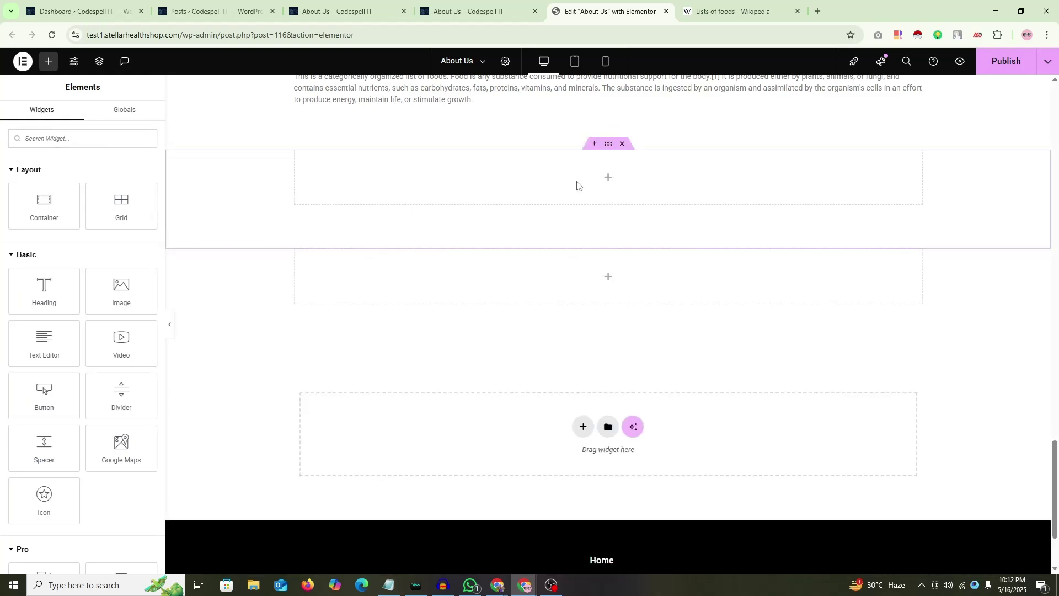
# Step: Delete the restored pricing table and drop a new container into the empty section
pyautogui.rightClick(652, 159)
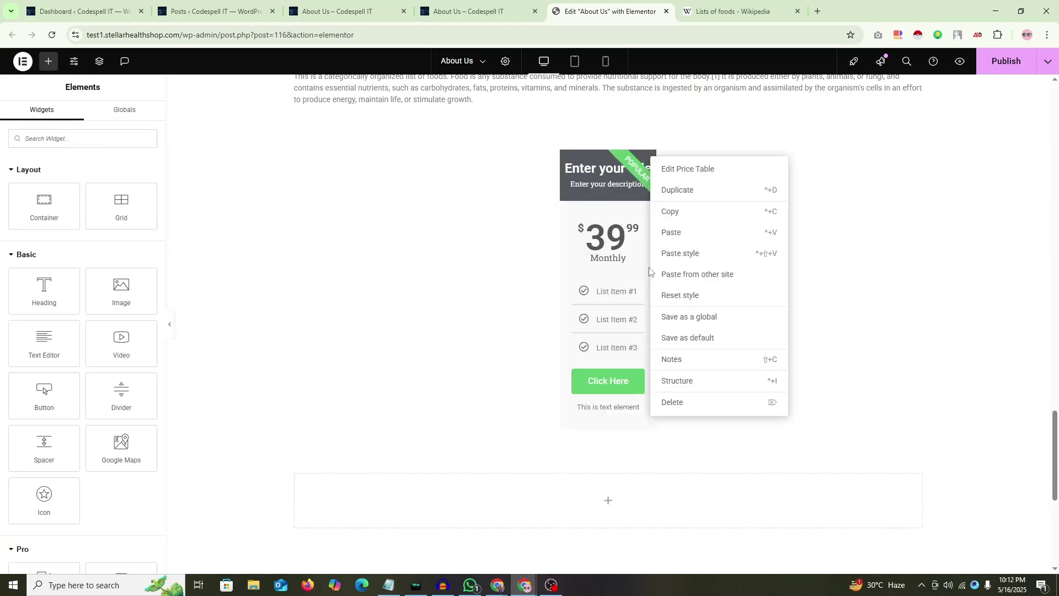
pyautogui.click(670, 402)
pyautogui.scroll(1, 555, 220)
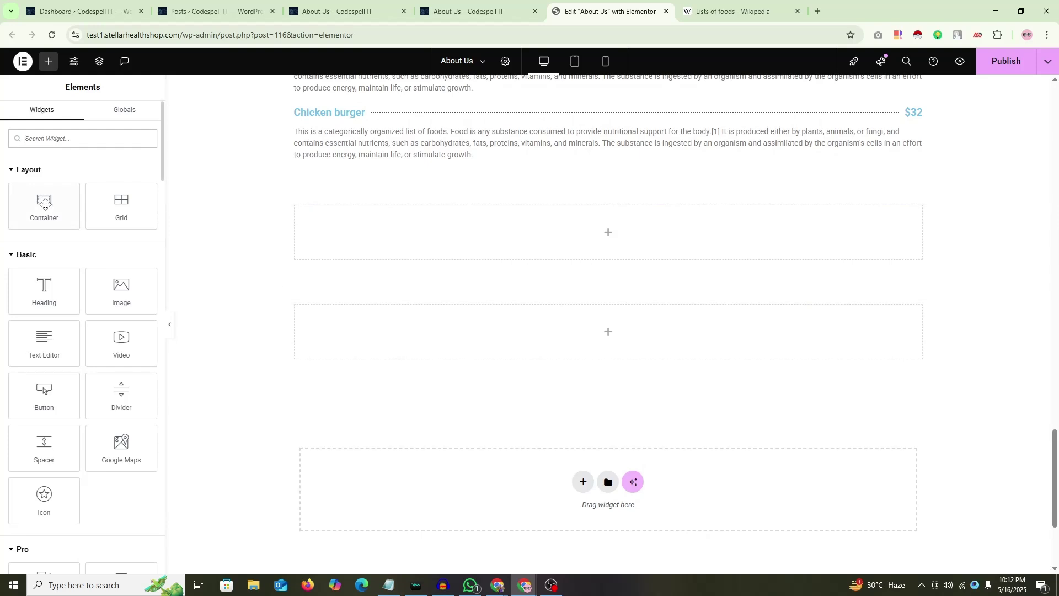
pyautogui.moveTo(46, 204); pyautogui.dragTo(618, 232)
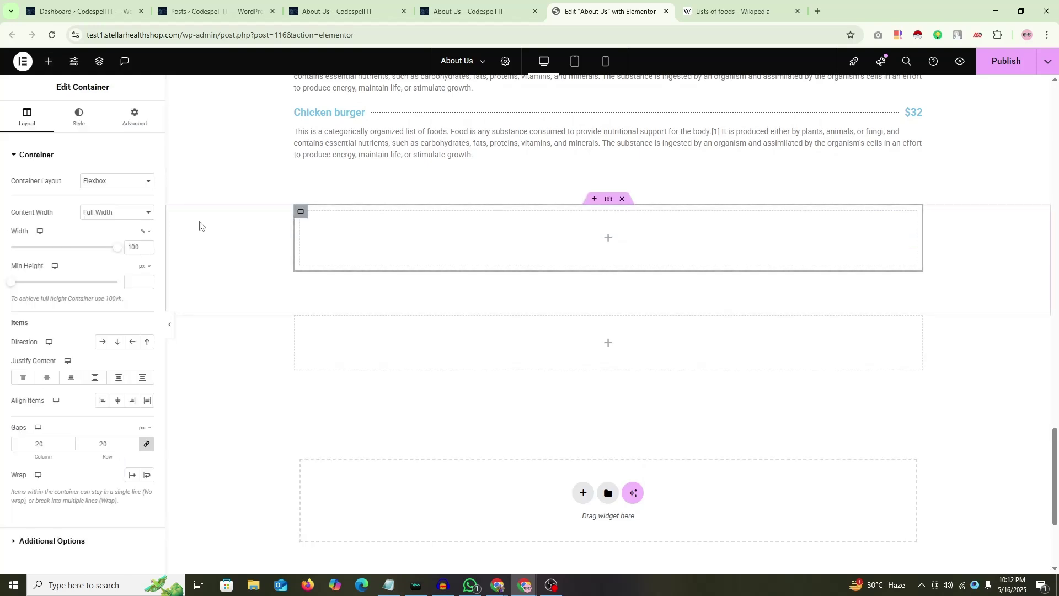
pyautogui.click(138, 119)
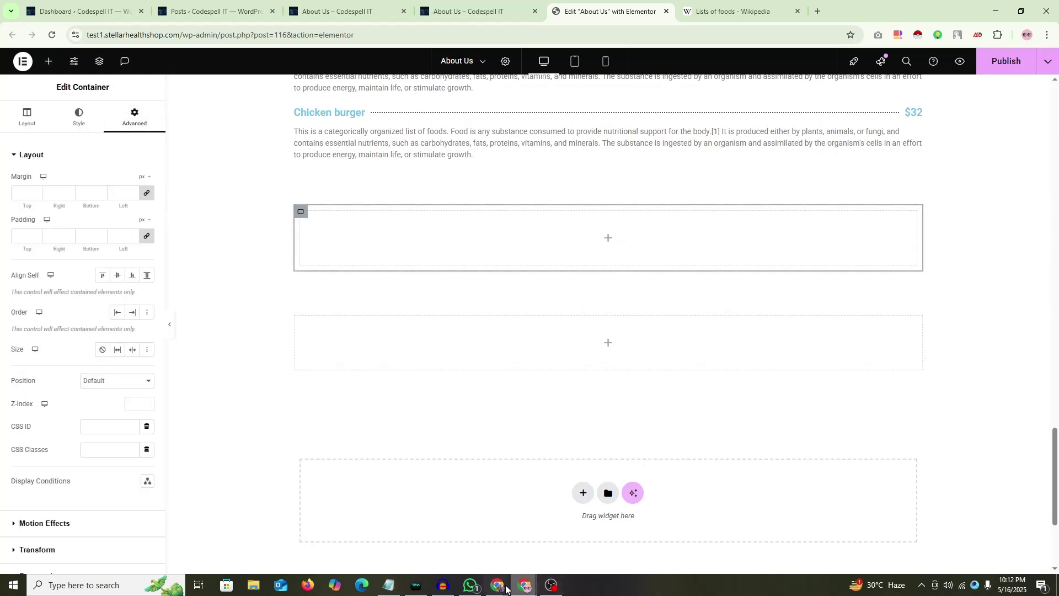
# Step: Check the meeting participants, then bring the Elementor 'Edit About Us' window back to front
pyautogui.click(435, 529)
pyautogui.click(986, 551)
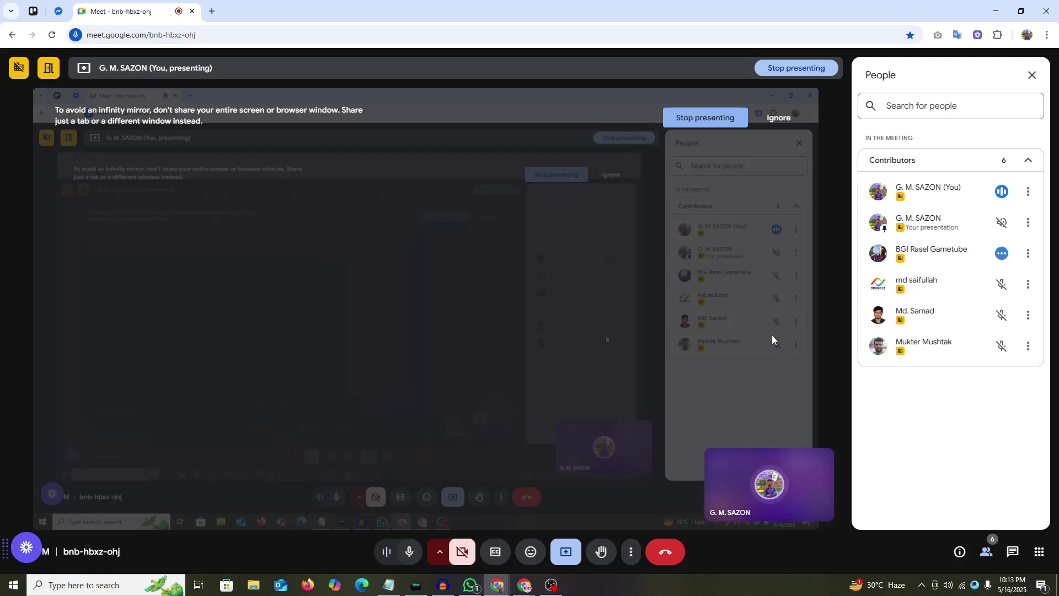
pyautogui.moveTo(524, 585)
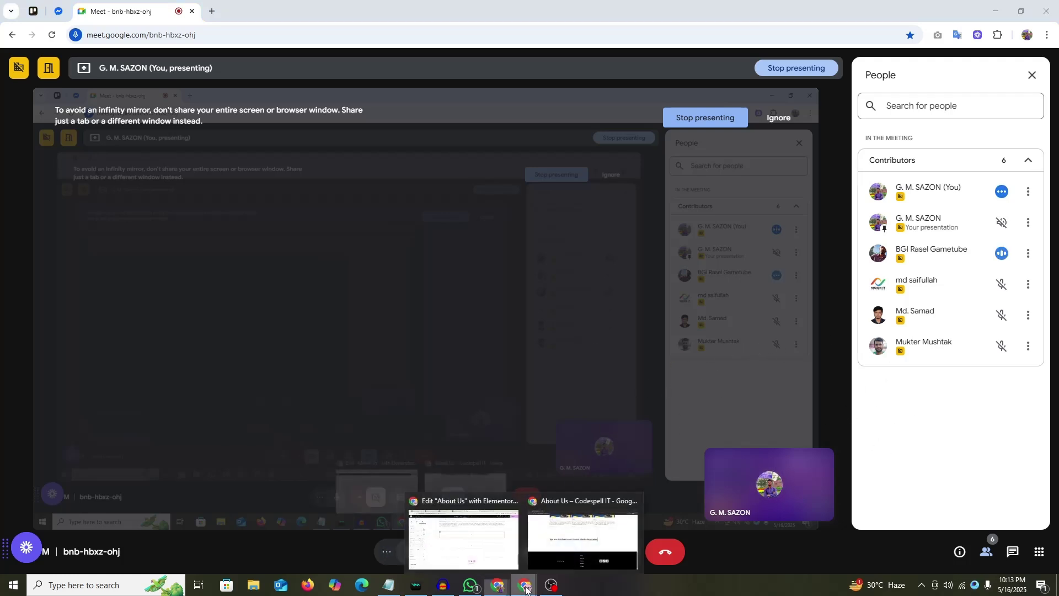
pyautogui.click(477, 560)
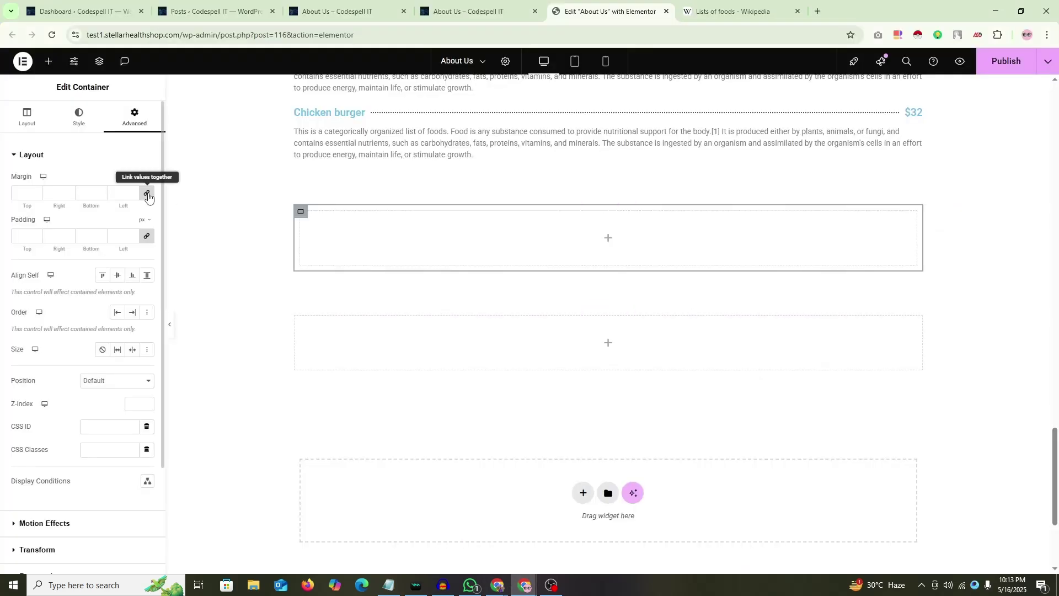
# Step: Zero the container padding and duplicate its inner container into three side-by-side columns
pyautogui.click(147, 238)
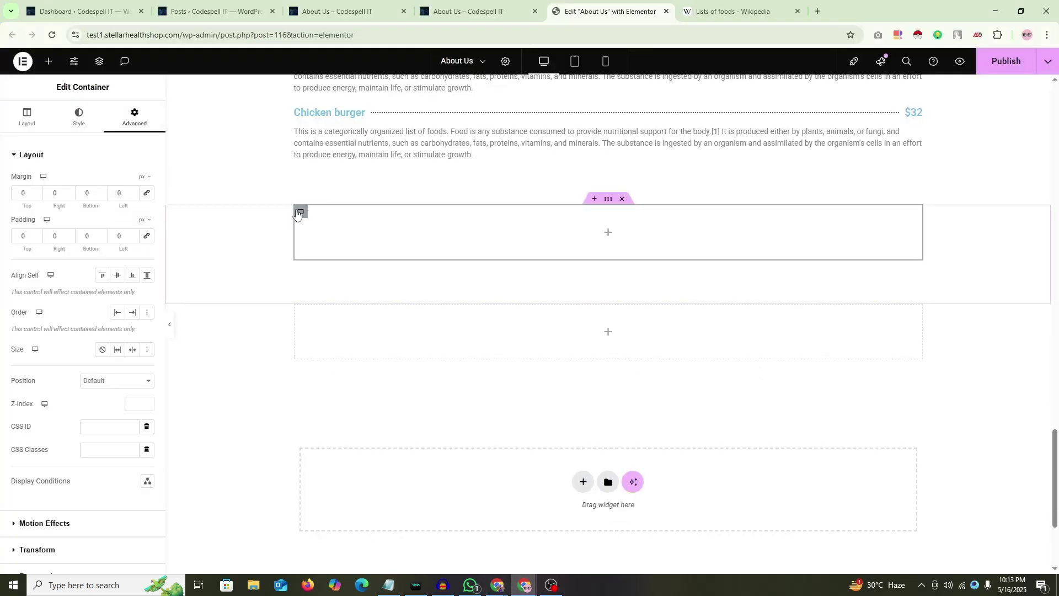
pyautogui.rightClick(300, 216)
pyautogui.click(322, 250)
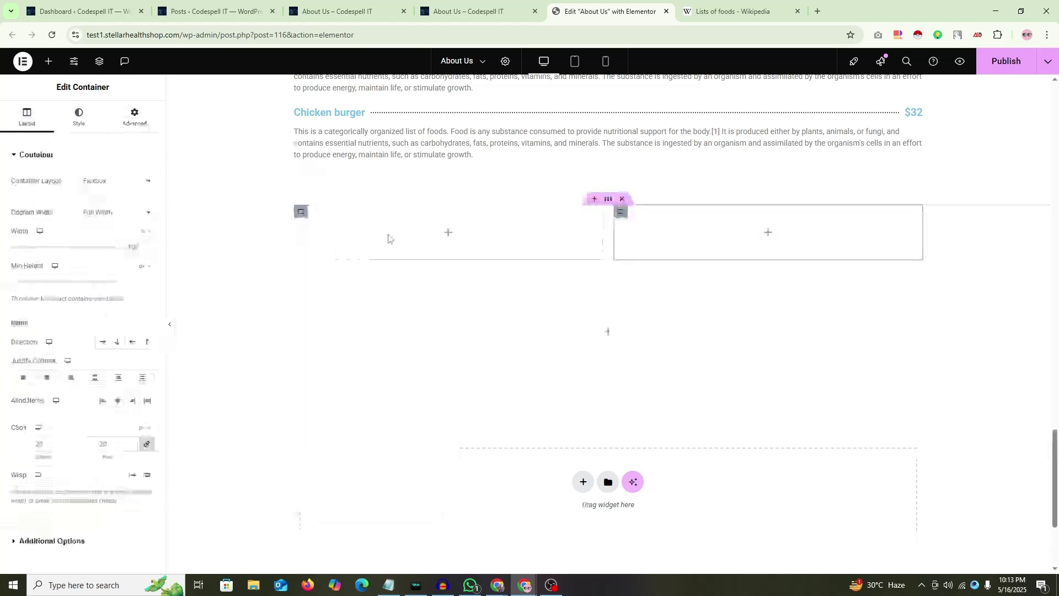
pyautogui.rightClick(626, 219)
pyautogui.click(638, 246)
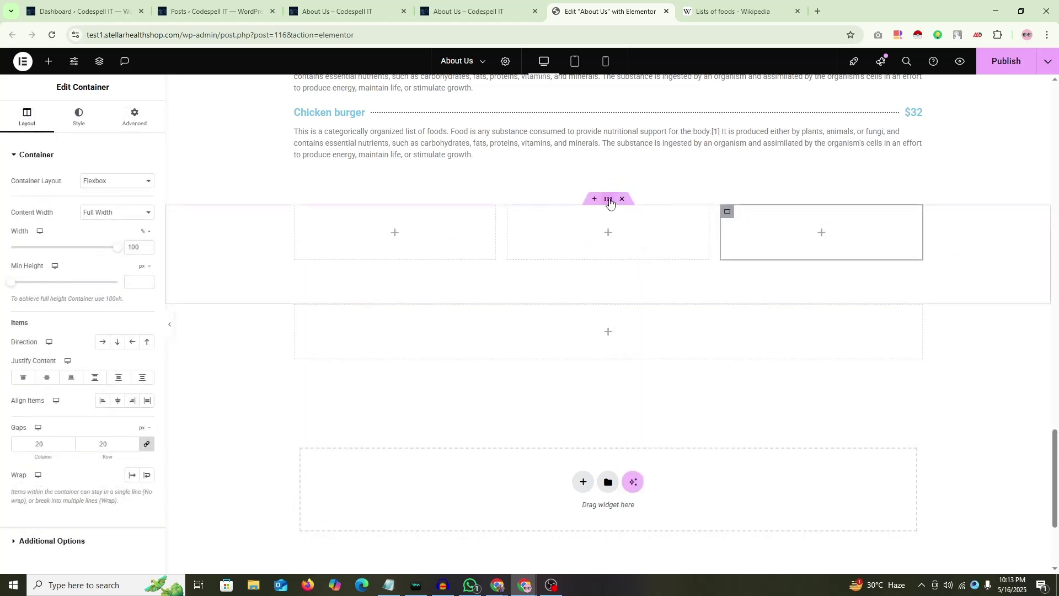
pyautogui.click(124, 346)
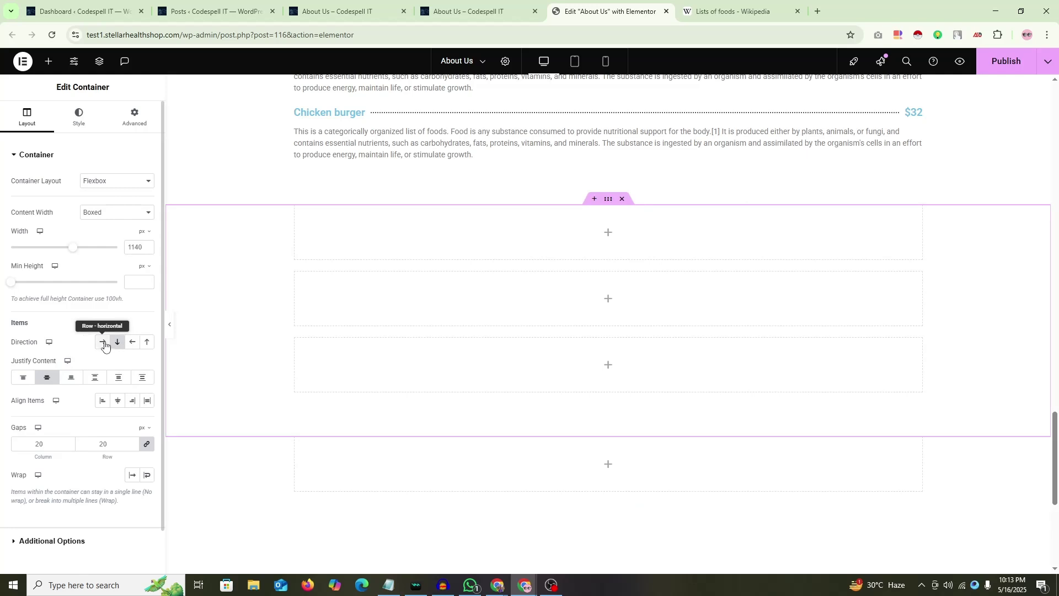
pyautogui.click(104, 342)
# Step: Drag a Price Table widget into the first column and duplicate it
pyautogui.click(391, 236)
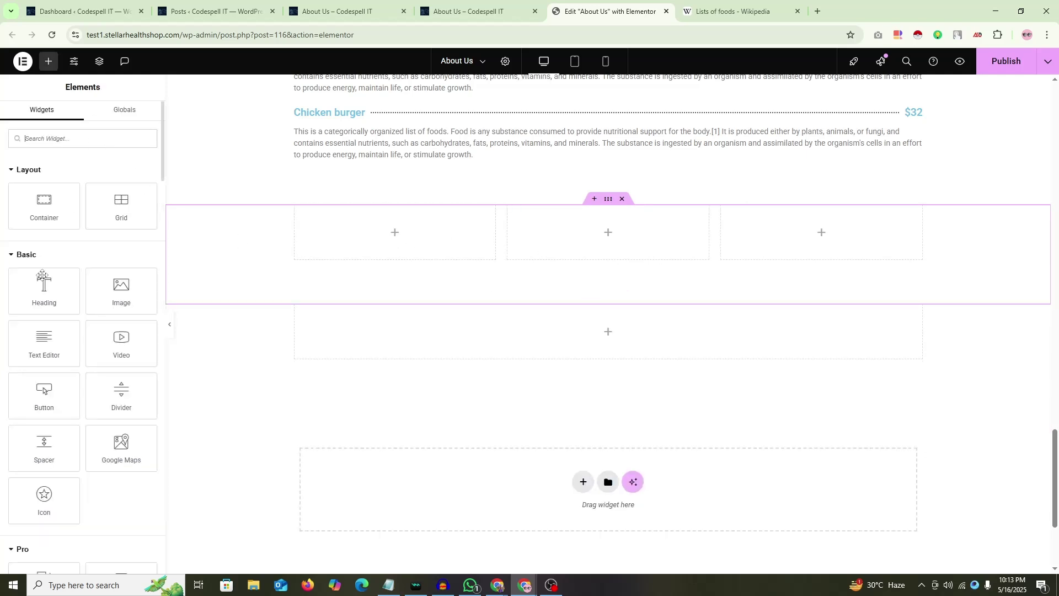
pyautogui.scroll(-8, 33, 320)
pyautogui.scroll(-3, 61, 351)
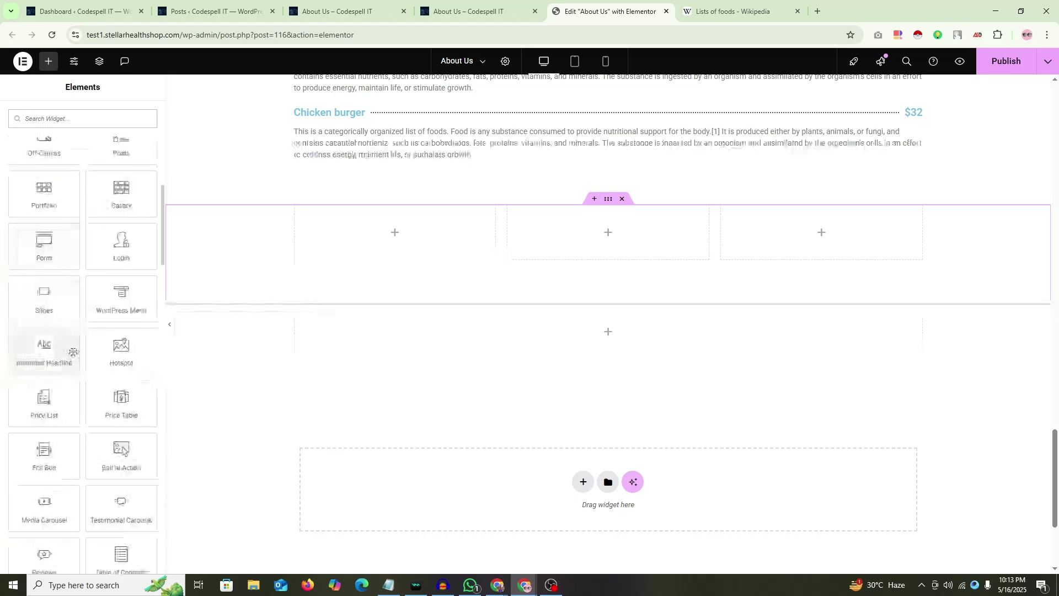
pyautogui.moveTo(121, 347); pyautogui.dragTo(389, 248)
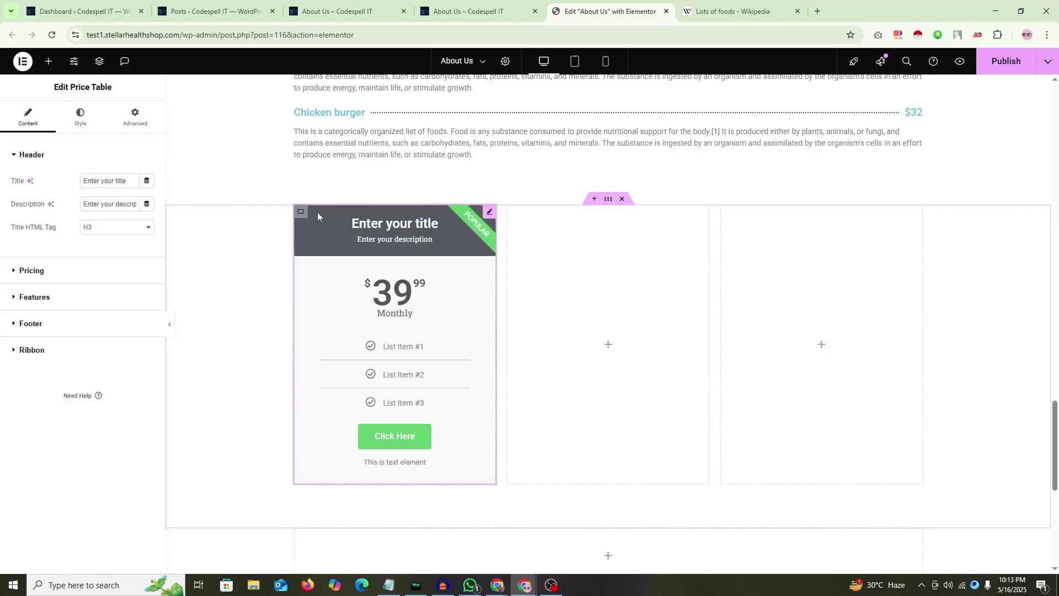
pyautogui.rightClick(490, 214)
pyautogui.click(508, 243)
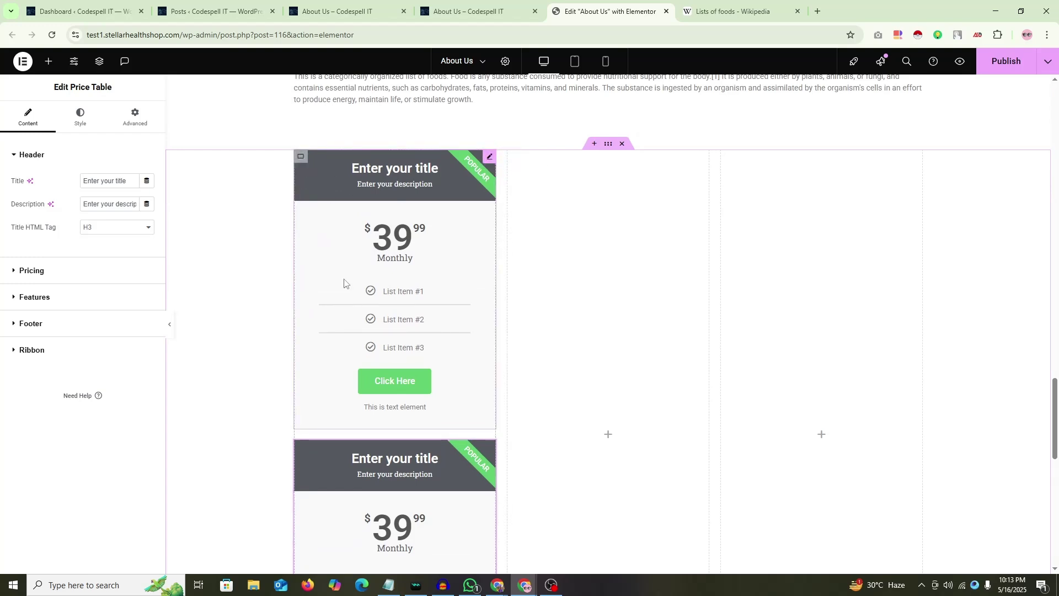
pyautogui.scroll(-2, 414, 278)
pyautogui.moveTo(490, 342); pyautogui.dragTo(614, 335)
pyautogui.scroll(2, 601, 314)
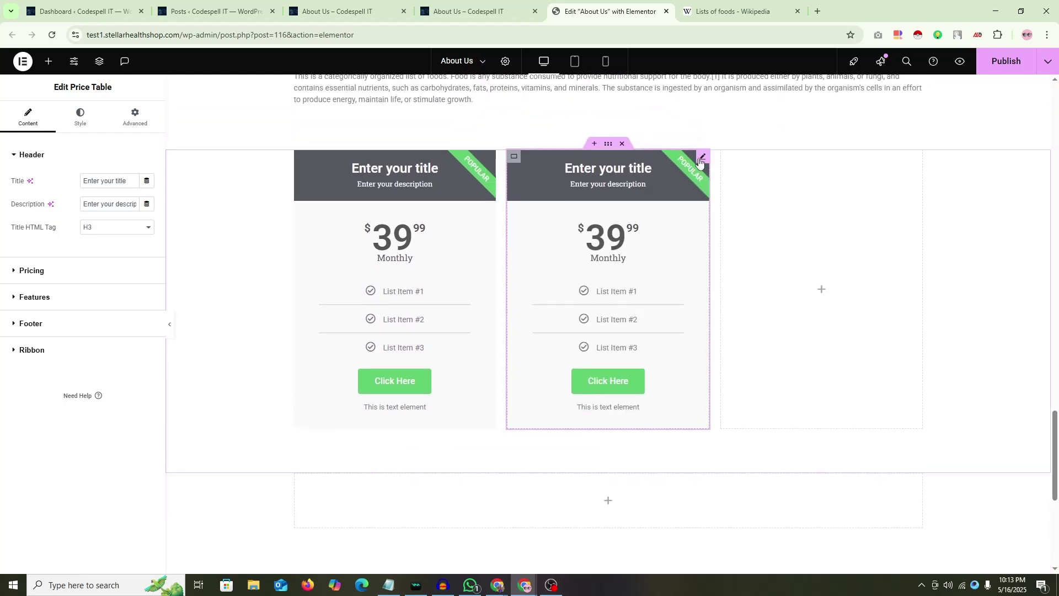
# Step: Delete the misplaced copy, duplicate the price table column twice, and remove the extra columns
pyautogui.rightClick(702, 157)
pyautogui.click(715, 403)
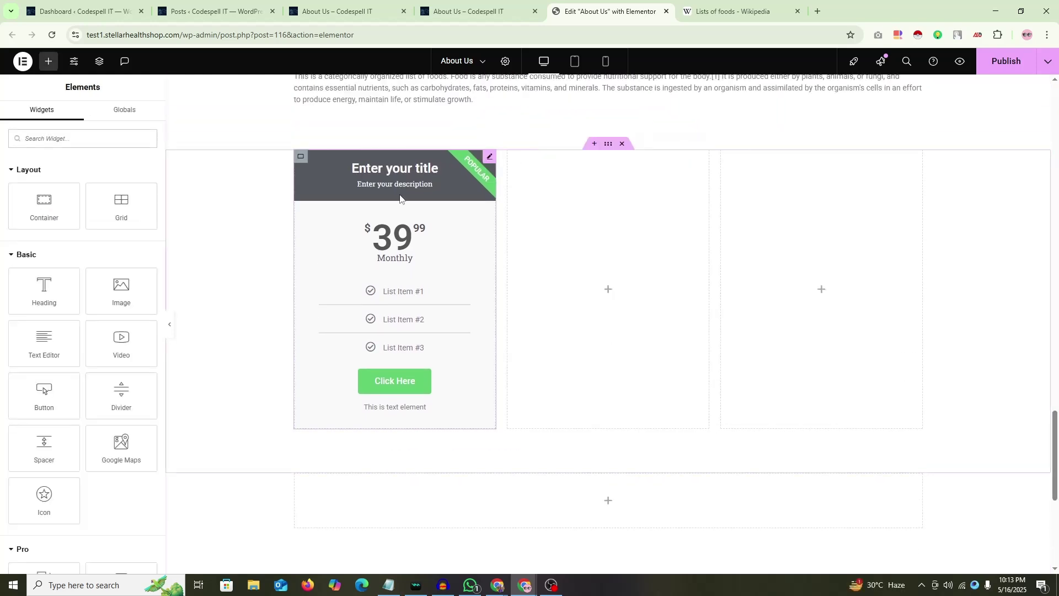
pyautogui.rightClick(301, 157)
pyautogui.click(335, 189)
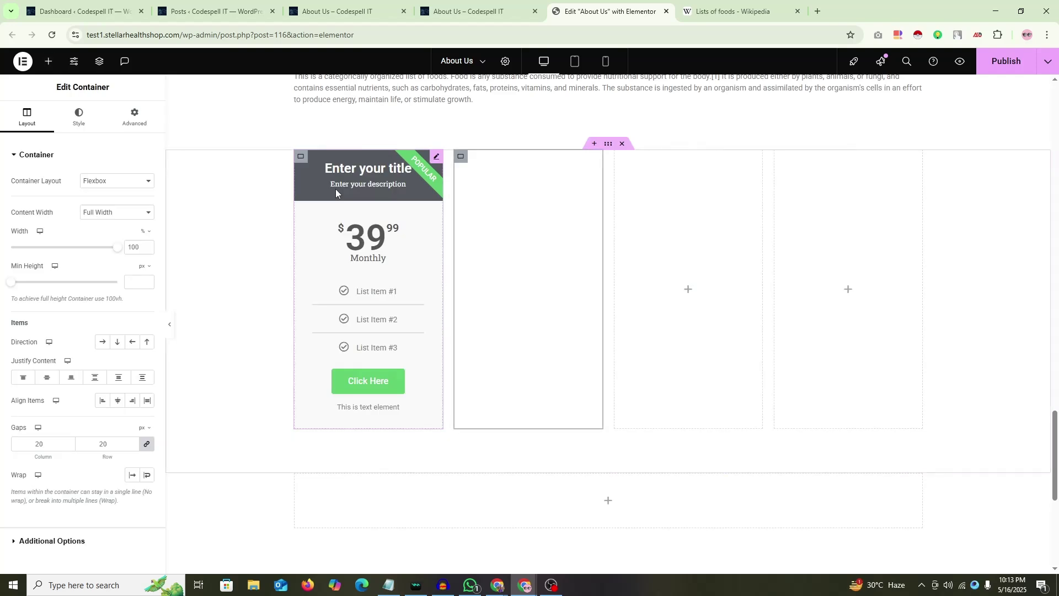
pyautogui.rightClick(460, 157)
pyautogui.click(486, 190)
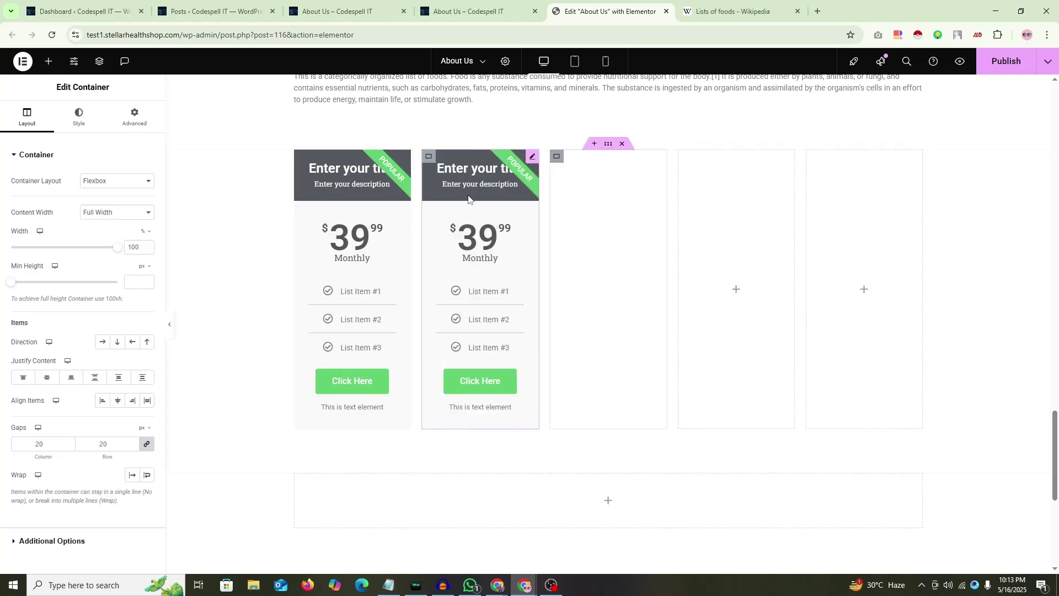
pyautogui.rightClick(684, 156)
pyautogui.click(702, 445)
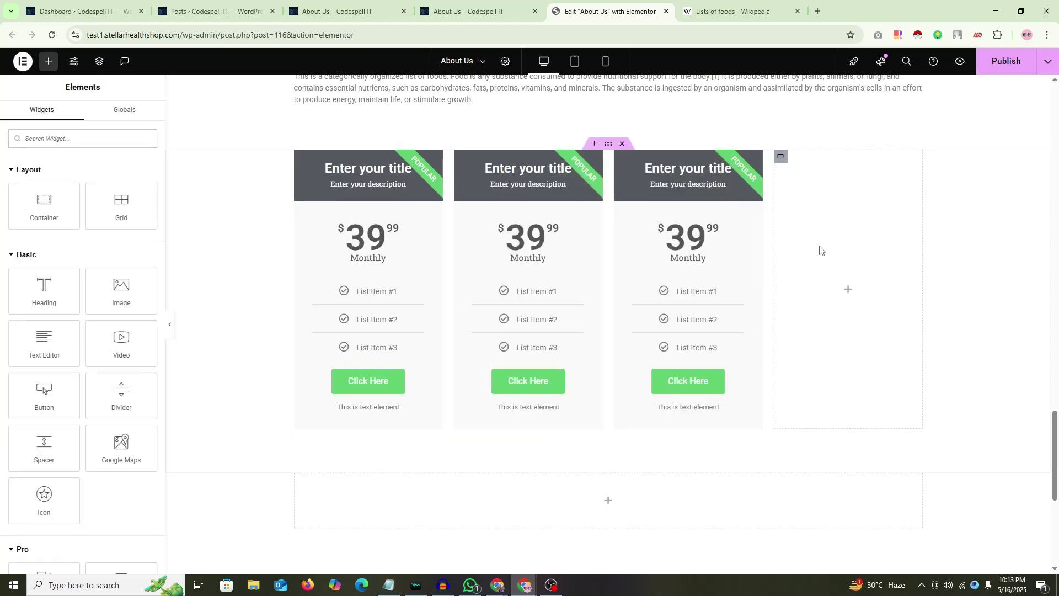
pyautogui.rightClick(784, 158)
pyautogui.click(805, 445)
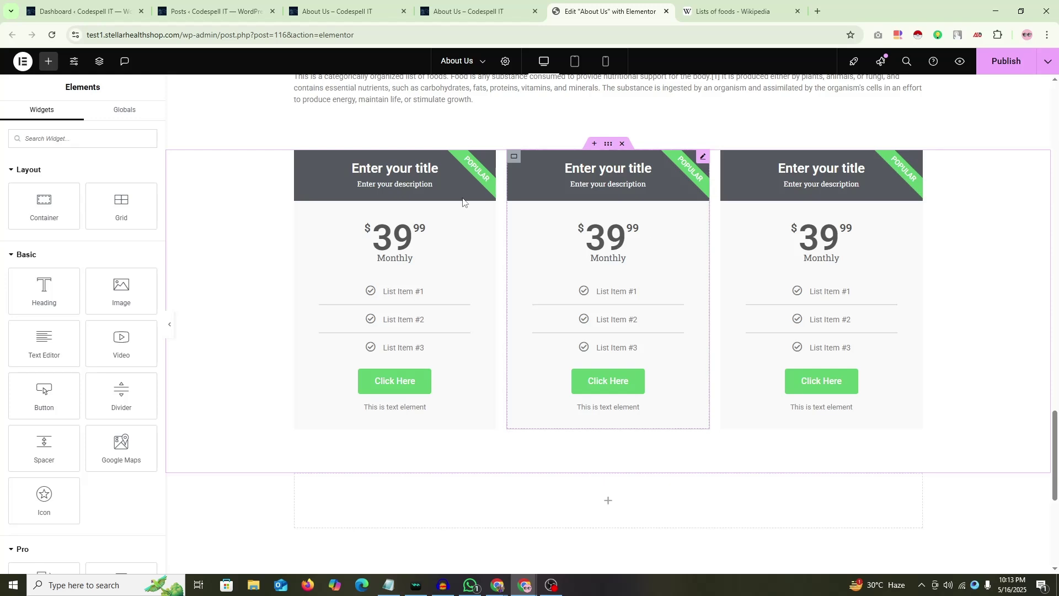
pyautogui.scroll(4, 613, 240)
pyautogui.scroll(-3, 613, 240)
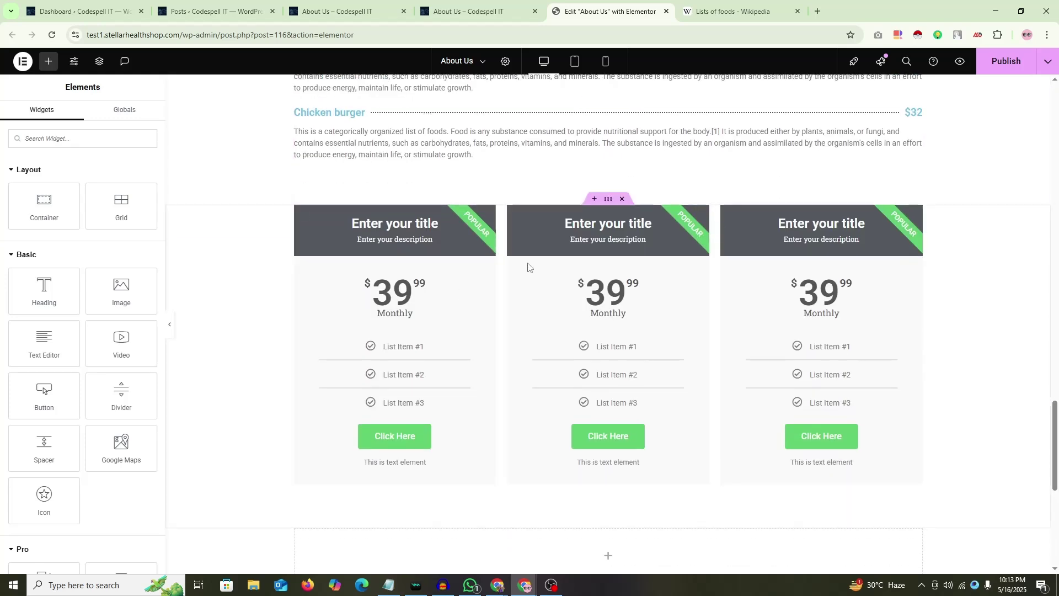
# Step: Give the first price table the title 'Web Development' and description 'Design & Customizatino'
pyautogui.click(489, 213)
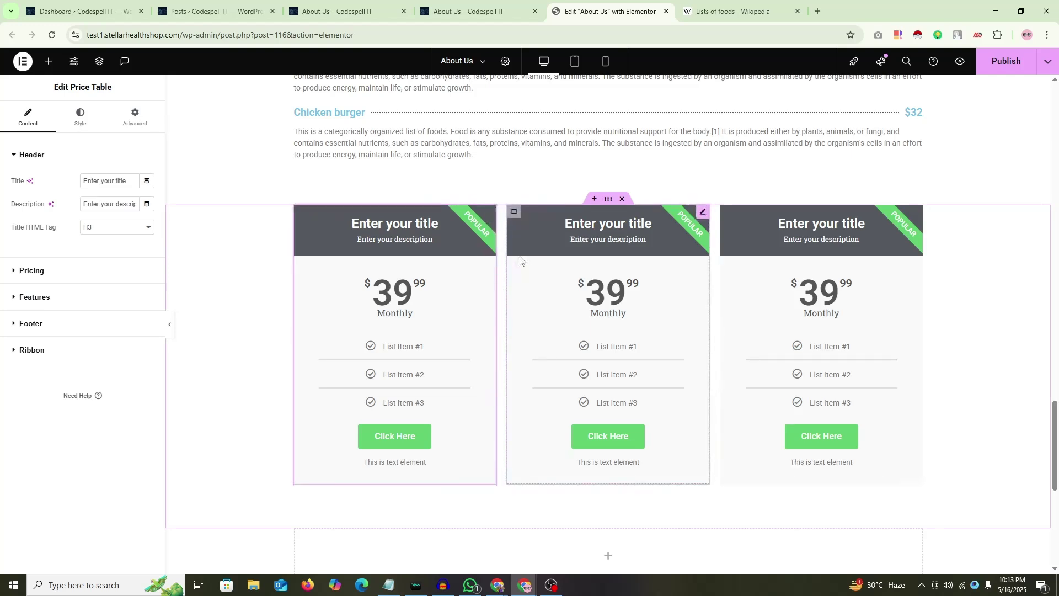
pyautogui.scroll(-1, 470, 268)
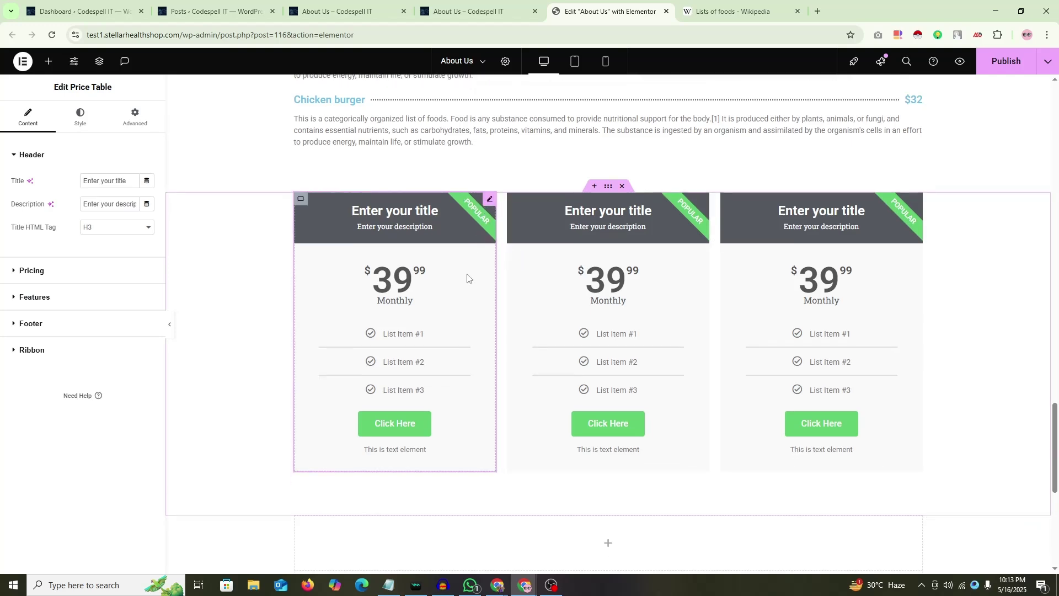
pyautogui.scroll(-2, 467, 277)
pyautogui.moveTo(128, 183); pyautogui.dragTo(83, 182)
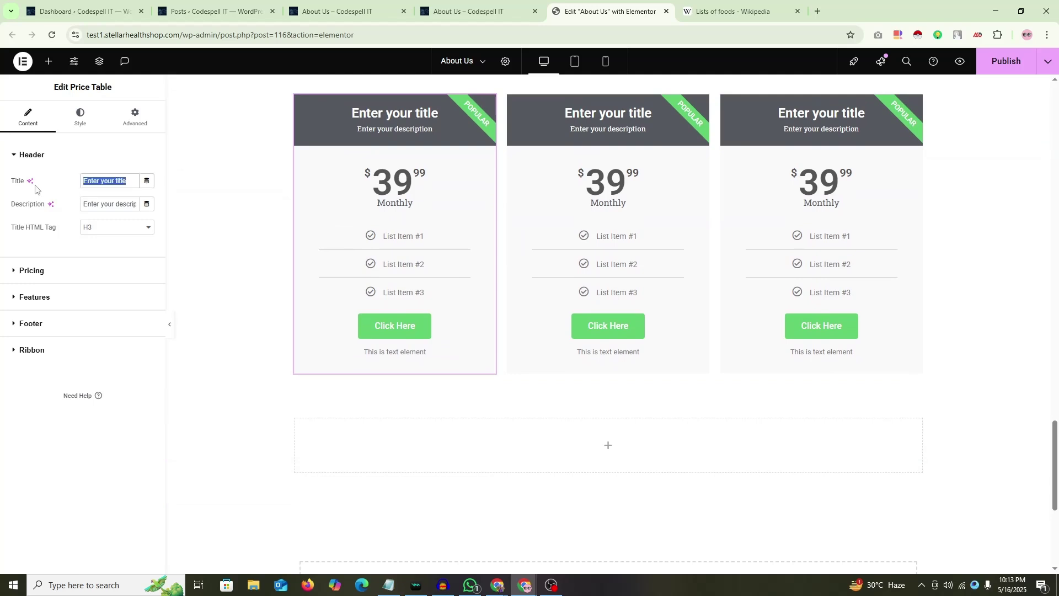
pyautogui.write('We')
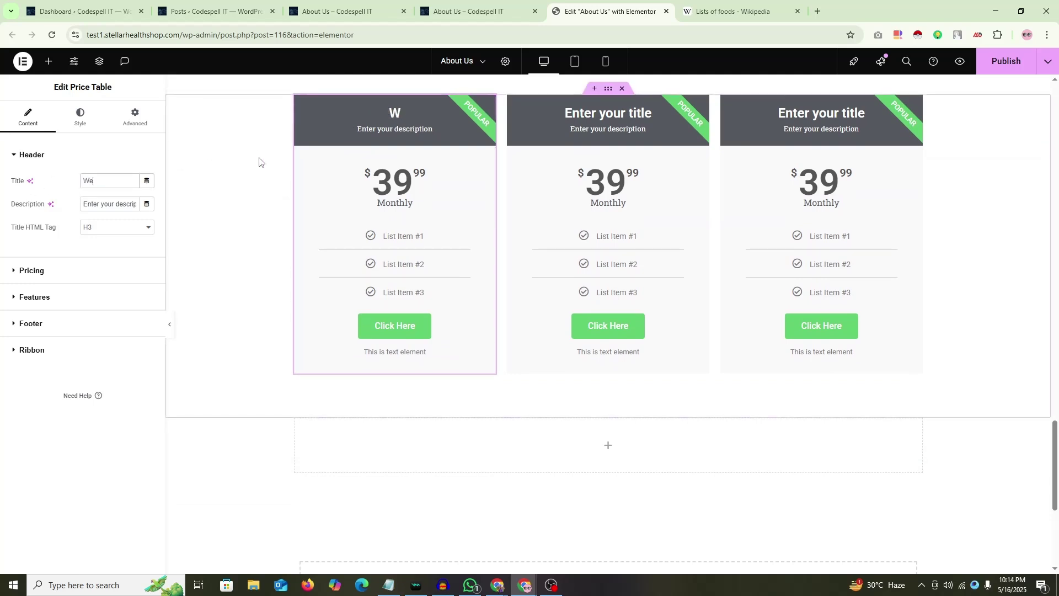
pyautogui.write('b Develop')
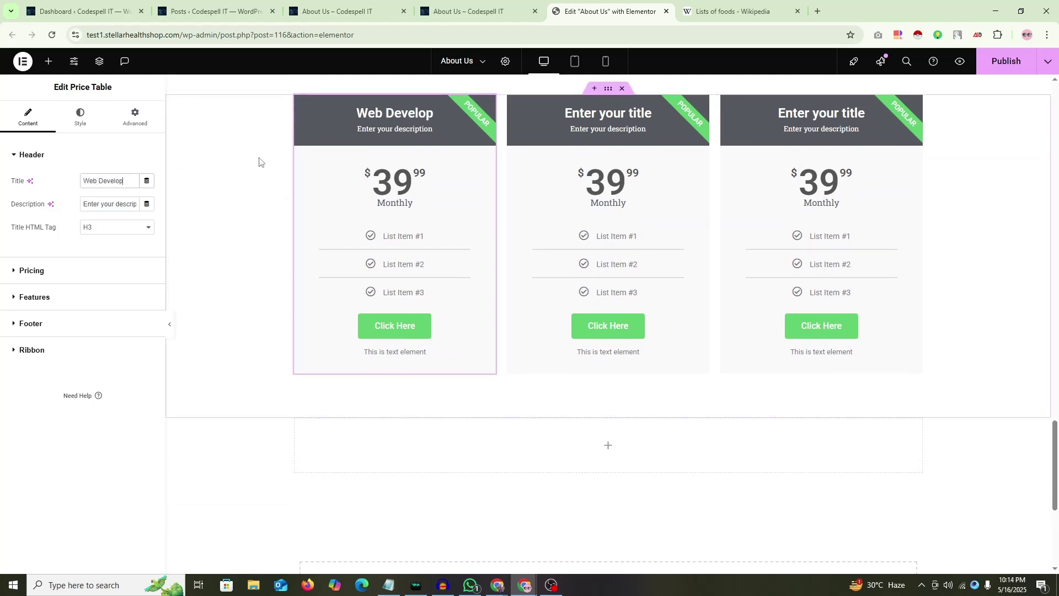
pyautogui.write('ment')
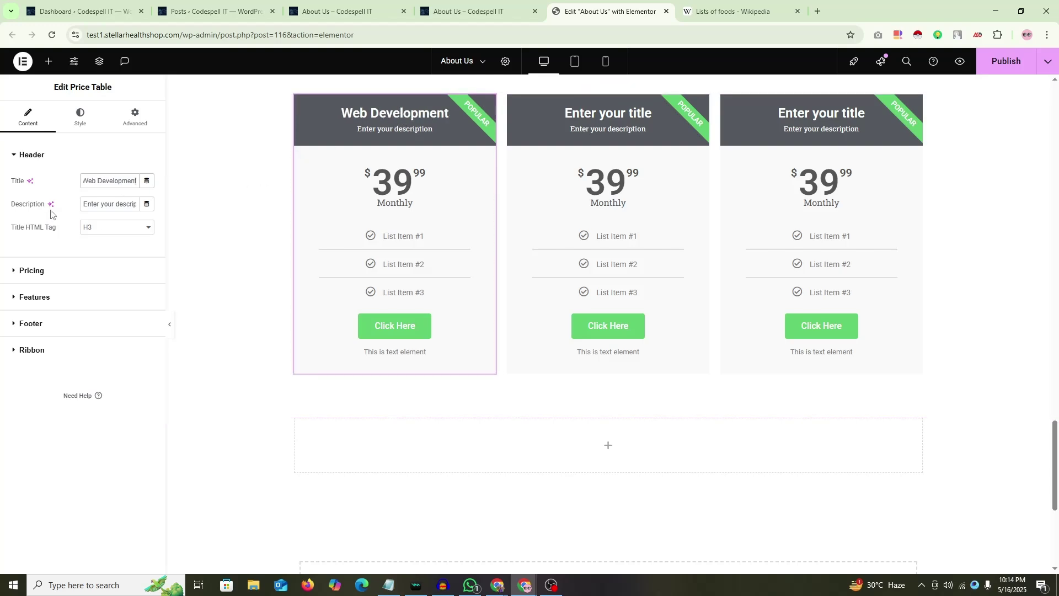
pyautogui.tripleClick(109, 204)
pyautogui.write('Fu')
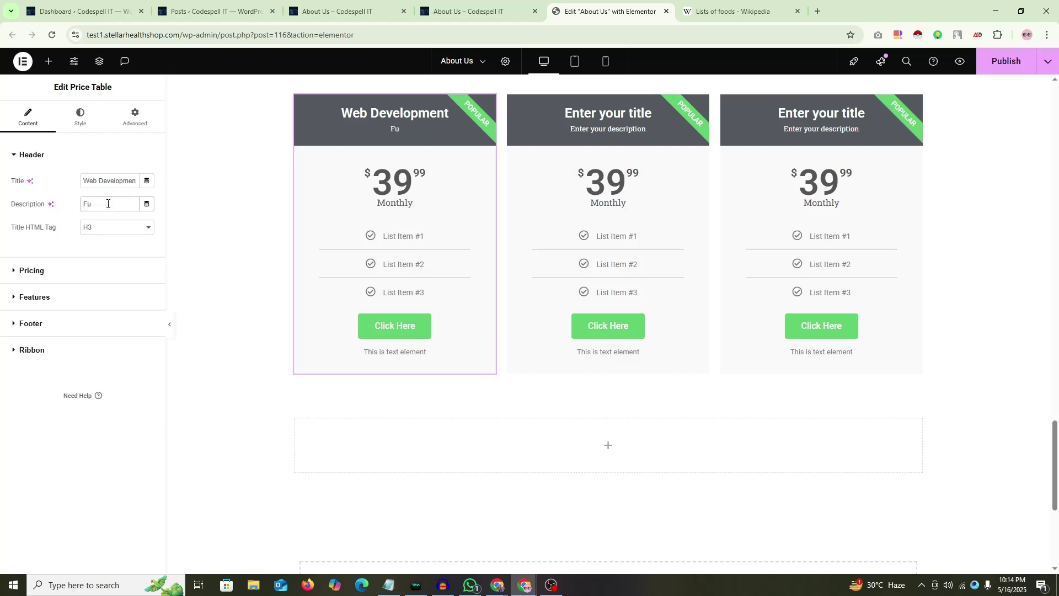
pyautogui.press('BackSpace')
pyautogui.press('BackSpace')
pyautogui.write('W')
pyautogui.press('BackSpace')
pyautogui.write('Design & Customizatino')
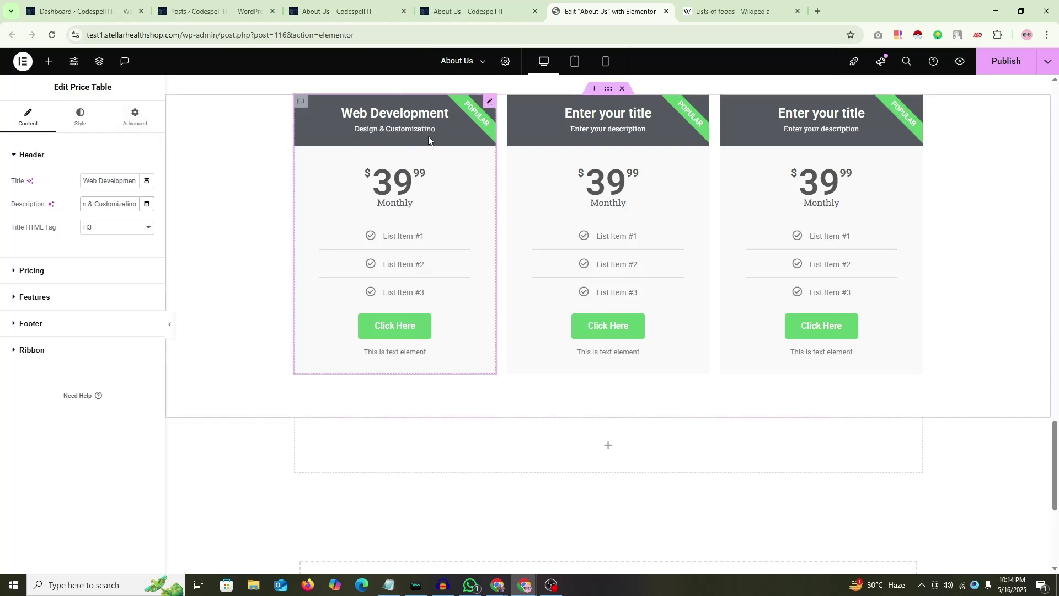
# Step: Change the first card's price from 39.99 to 100
pyautogui.click(32, 272)
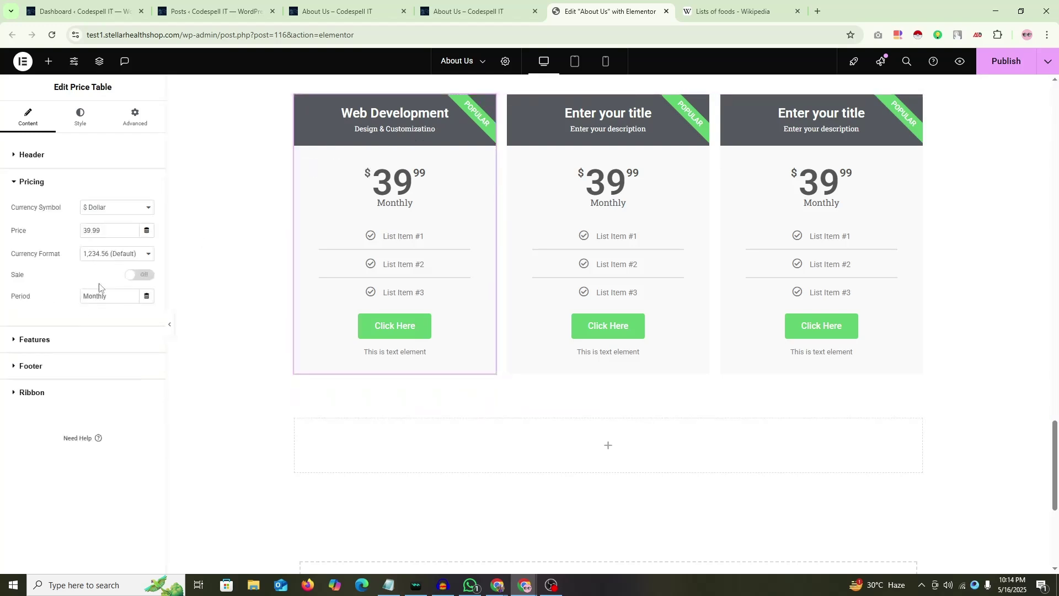
pyautogui.doubleClick(114, 230)
pyautogui.write('100')
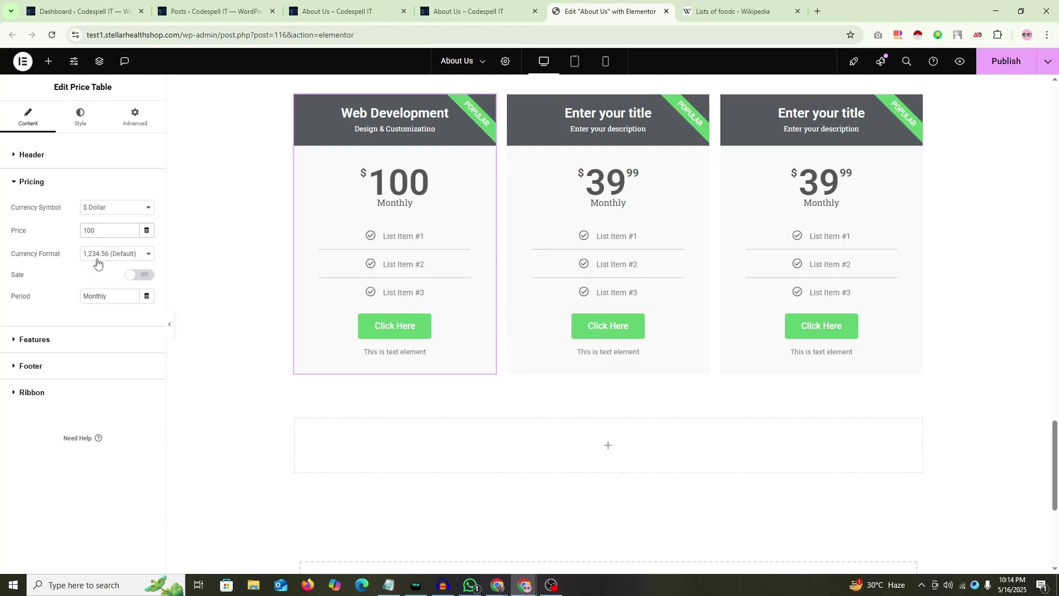
pyautogui.press('BackSpace')
pyautogui.press('BackSpace')
pyautogui.press('BackSpace')
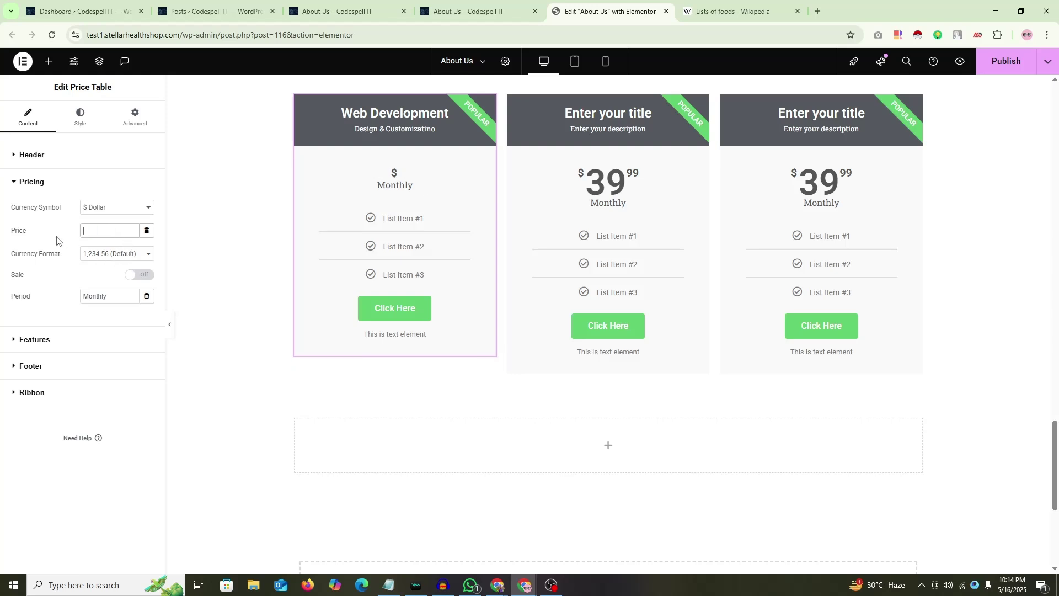
pyautogui.write('100')
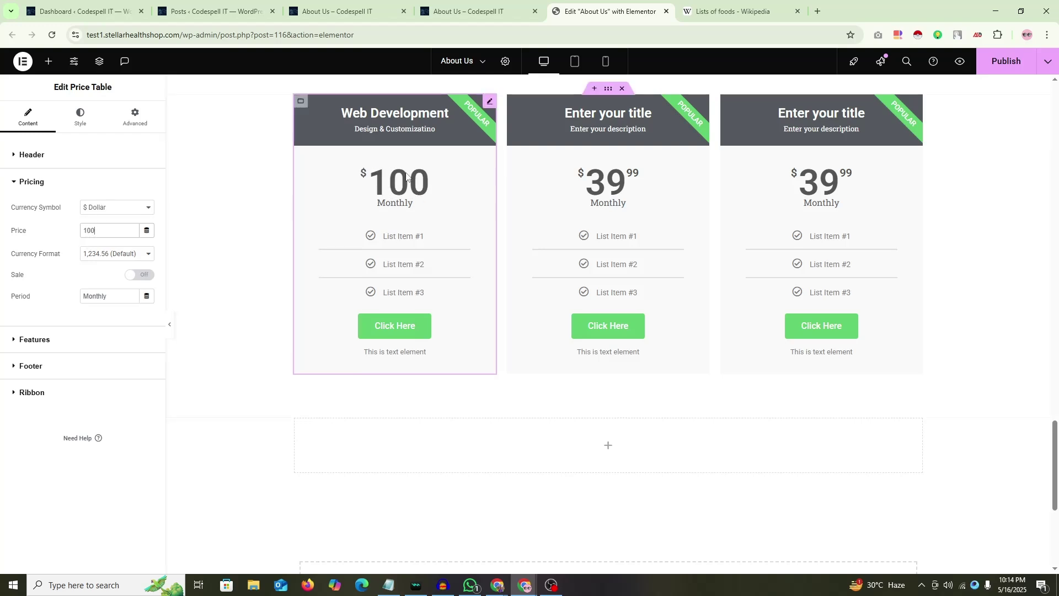
# Step: Browse the Currency Symbol list, keeping Dollar as the symbol
pyautogui.click(100, 207)
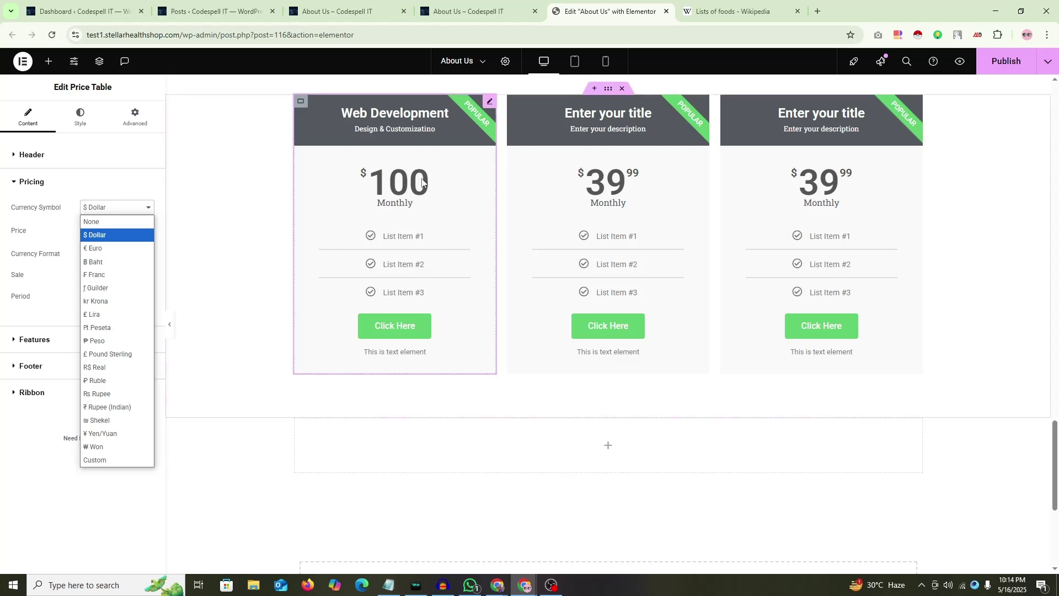
pyautogui.click(118, 208)
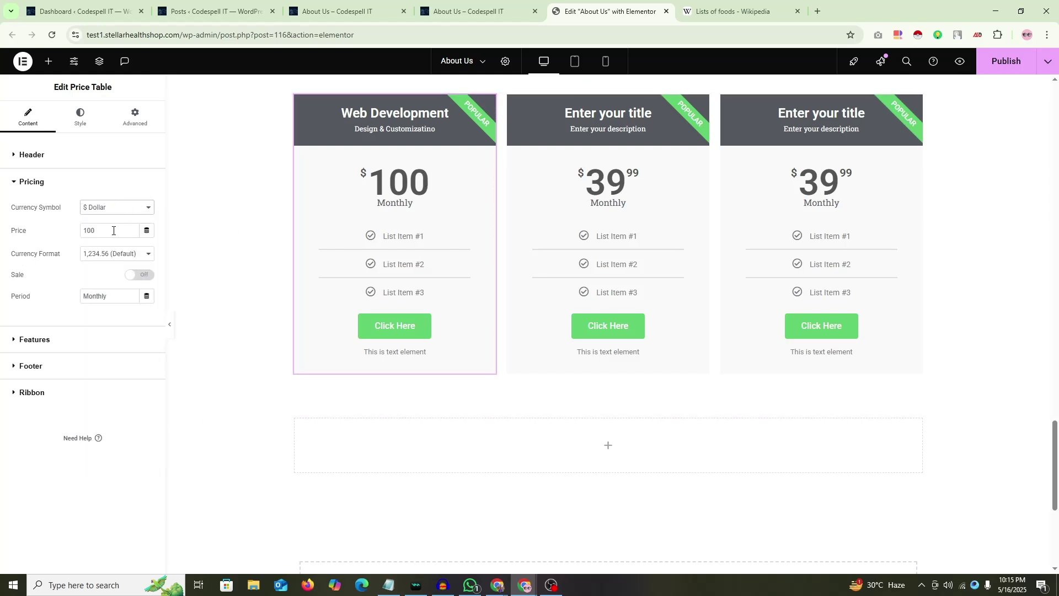
pyautogui.click(121, 207)
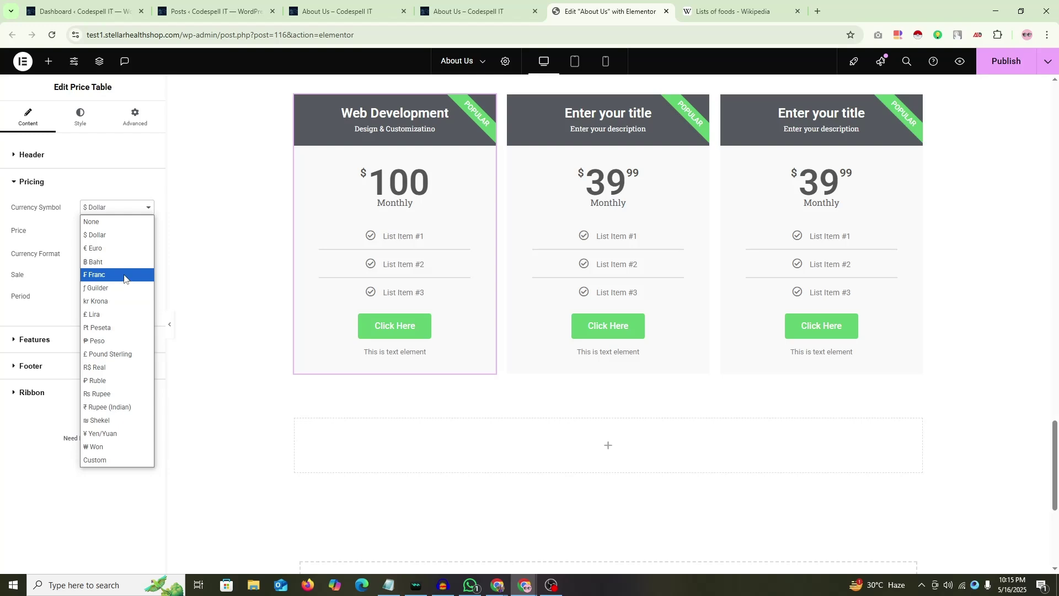
# Step: Search Google for '1 bitcoin' in a new tab
pyautogui.click(820, 11)
pyautogui.write('1 bu')
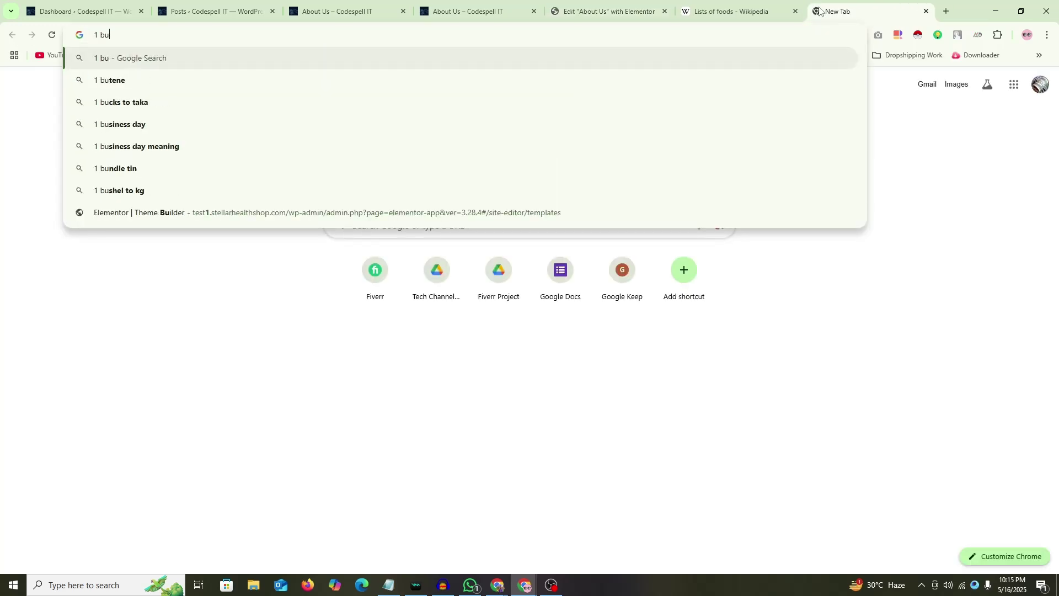
pyautogui.press('BackSpace')
pyautogui.write('itcou')
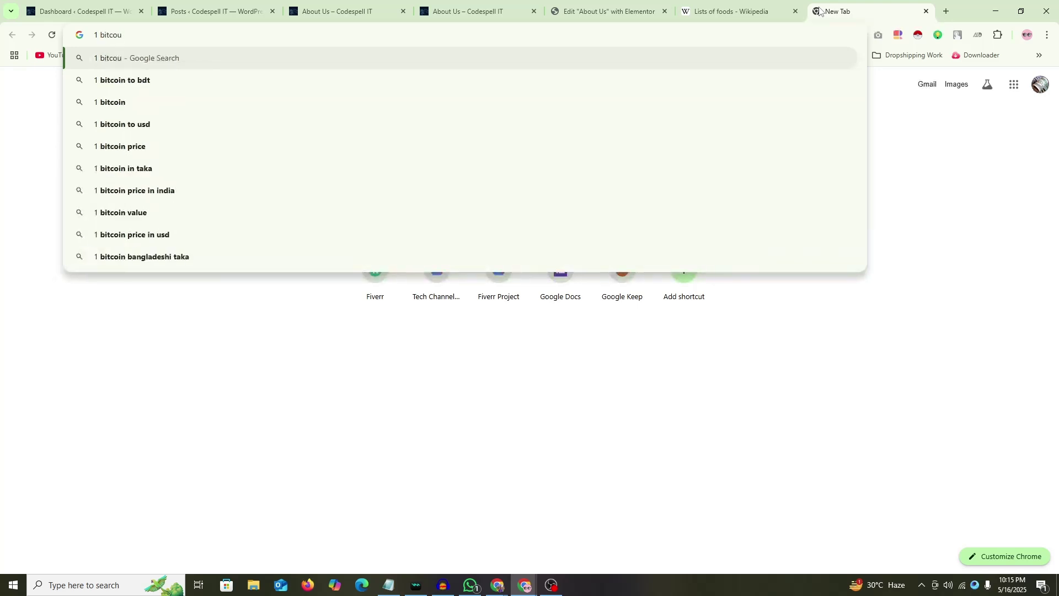
pyautogui.press('Down')
pyautogui.press('Up')
pyautogui.press('Return')
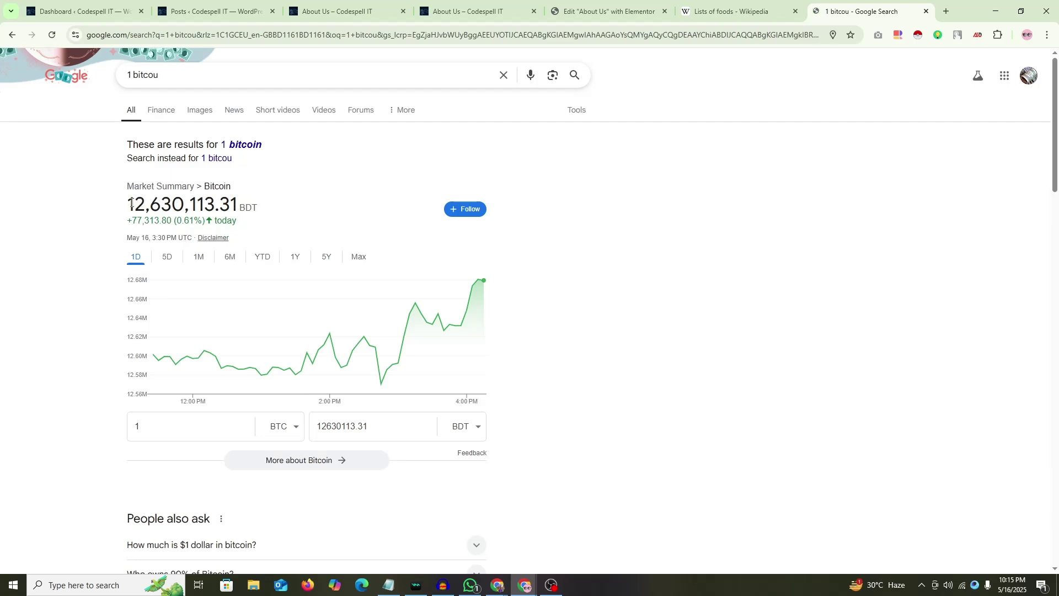
# Step: Fix the query to '1 bitcoin to usd' and highlight the 104,021.00 USD result
pyautogui.click(236, 74)
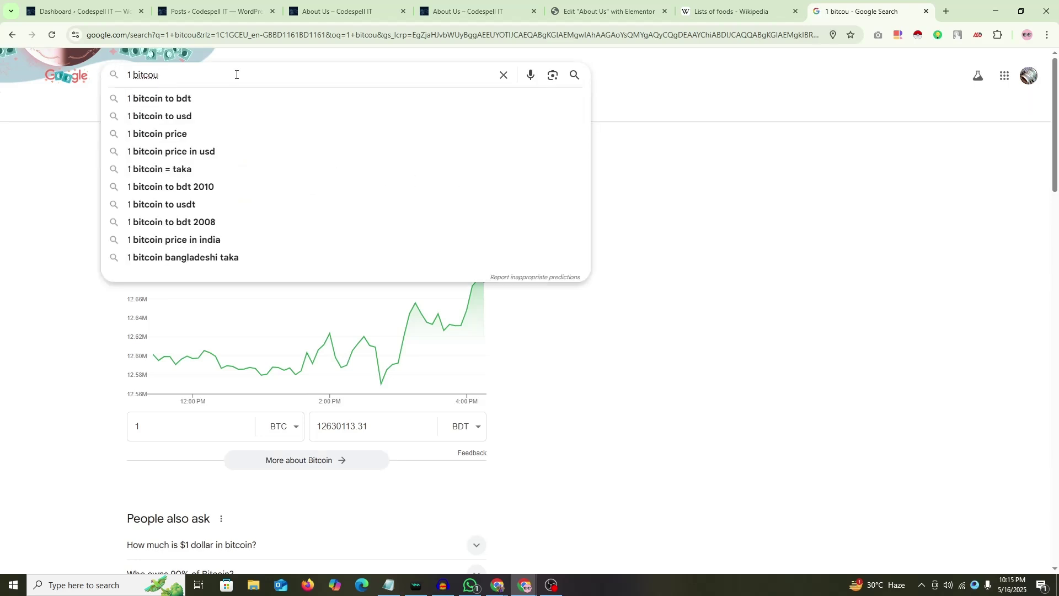
pyautogui.press('BackSpace')
pyautogui.write('in')
pyautogui.click(184, 133)
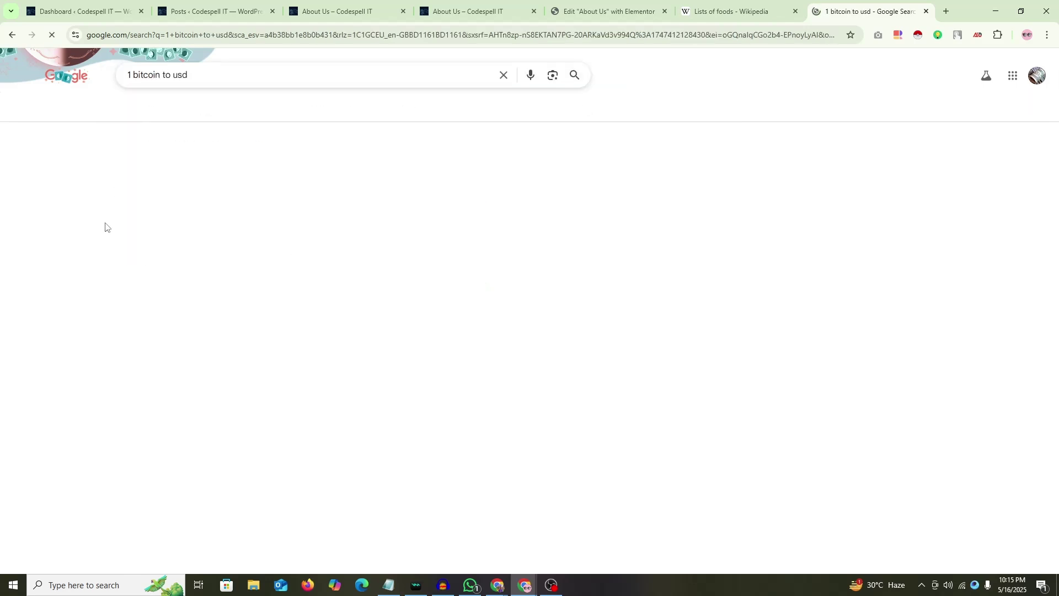
pyautogui.moveTo(127, 162); pyautogui.dragTo(247, 164)
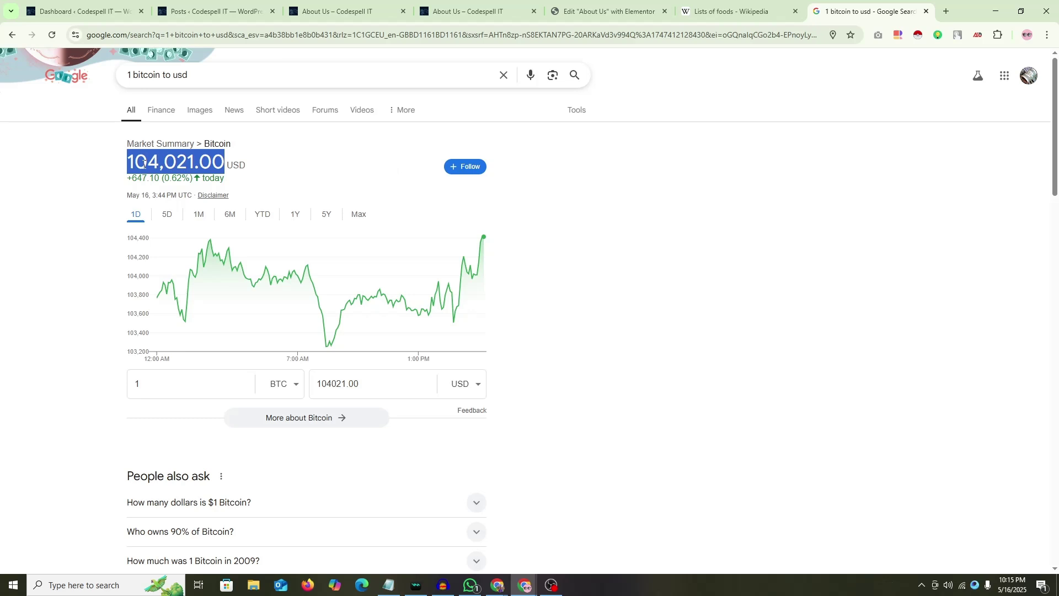
pyautogui.click(102, 165)
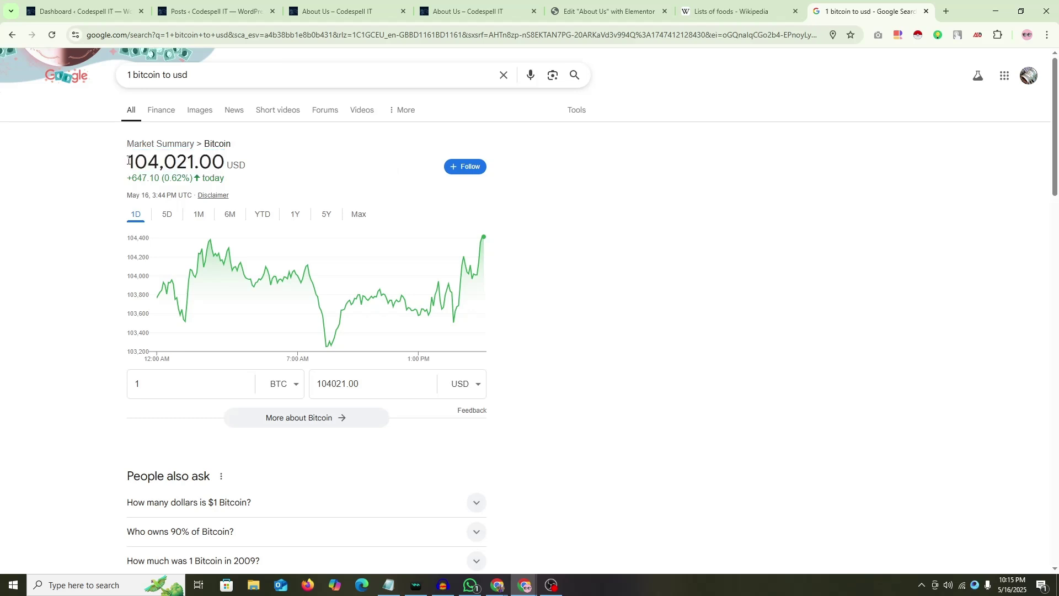
# Step: Close the bitcoin and Wikipedia tabs, try the 1.234,56 currency format, then restore 1,234.56
pyautogui.click(926, 11)
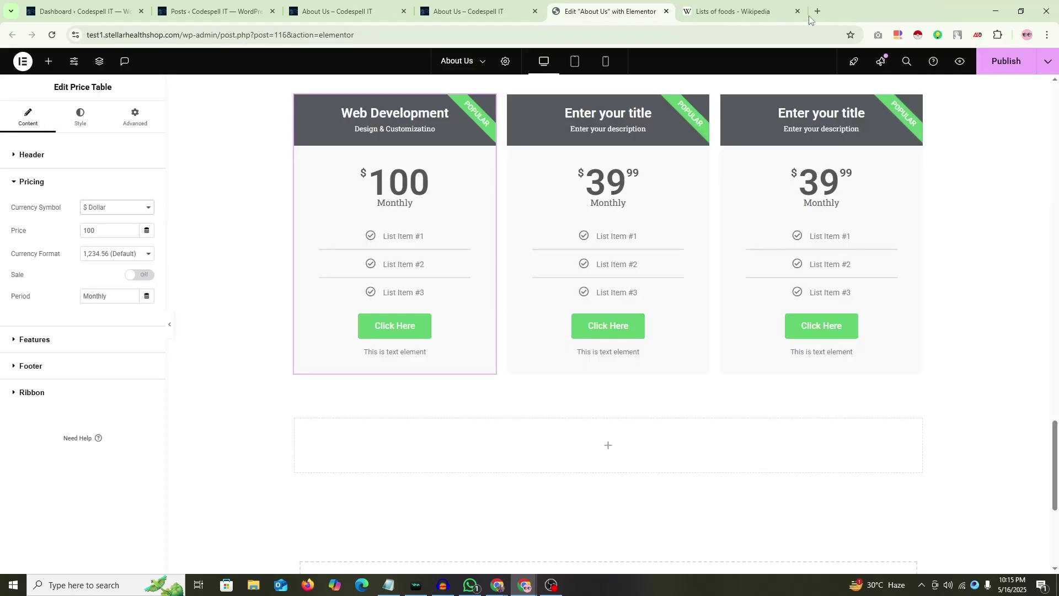
pyautogui.middleClick(757, 12)
pyautogui.click(121, 257)
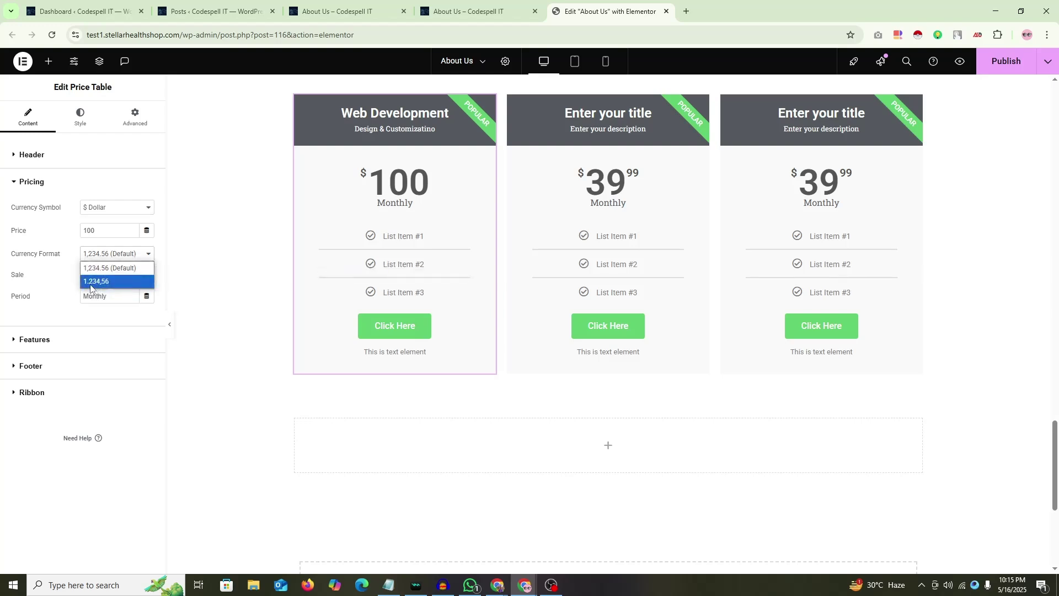
pyautogui.click(92, 283)
pyautogui.click(96, 256)
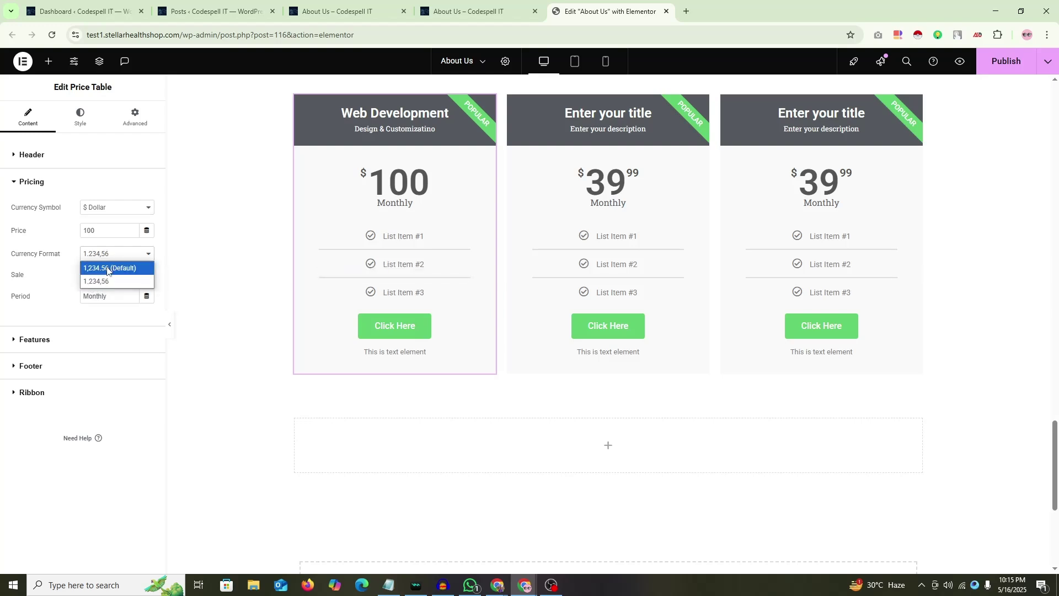
pyautogui.click(104, 268)
# Step: Try other price values such as 11250, then reset the price to 100
pyautogui.write('00000')
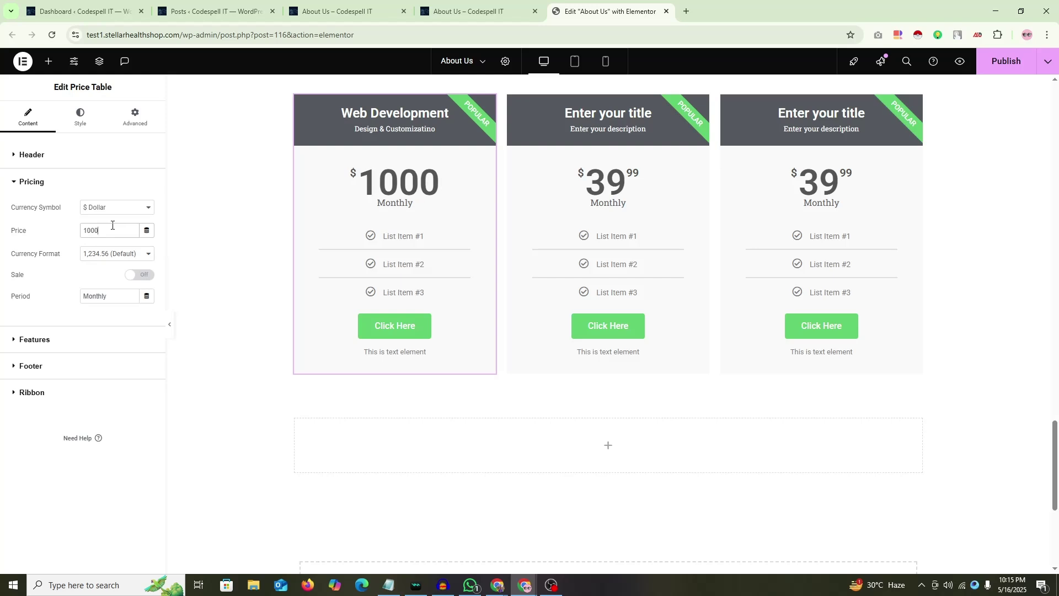
pyautogui.press('BackSpace')
pyautogui.press('BackSpace')
pyautogui.press('BackSpace')
pyautogui.press('BackSpace')
pyautogui.press('BackSpace')
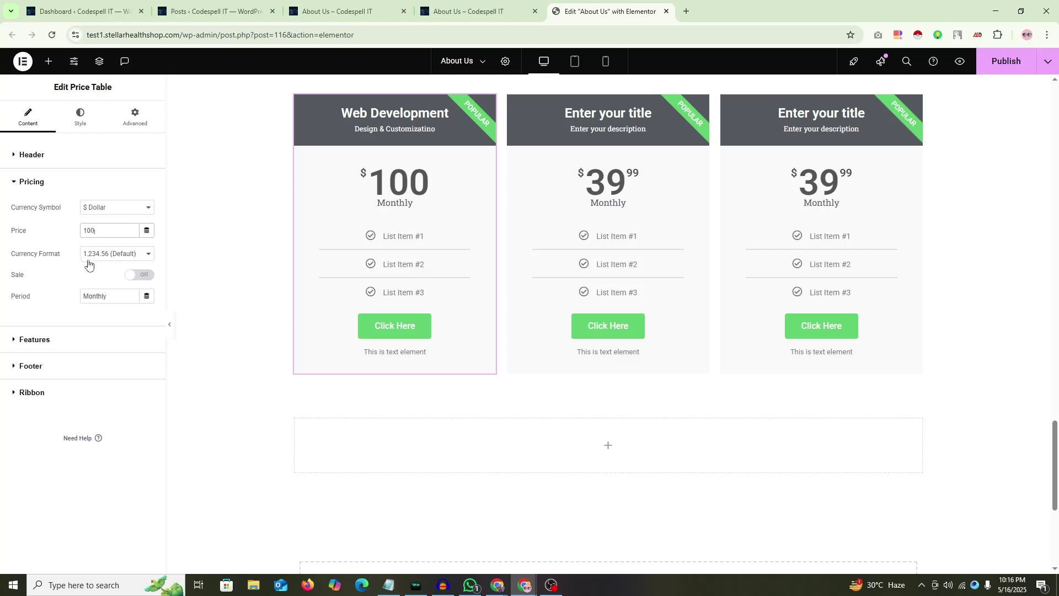
pyautogui.press('BackSpace')
pyautogui.press('BackSpace')
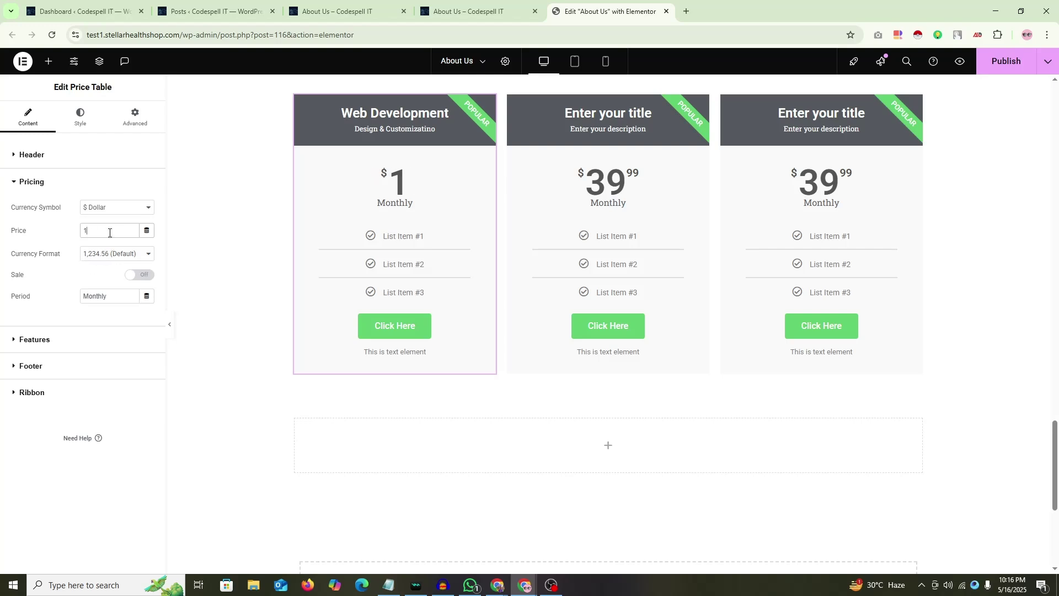
pyautogui.write('1250')
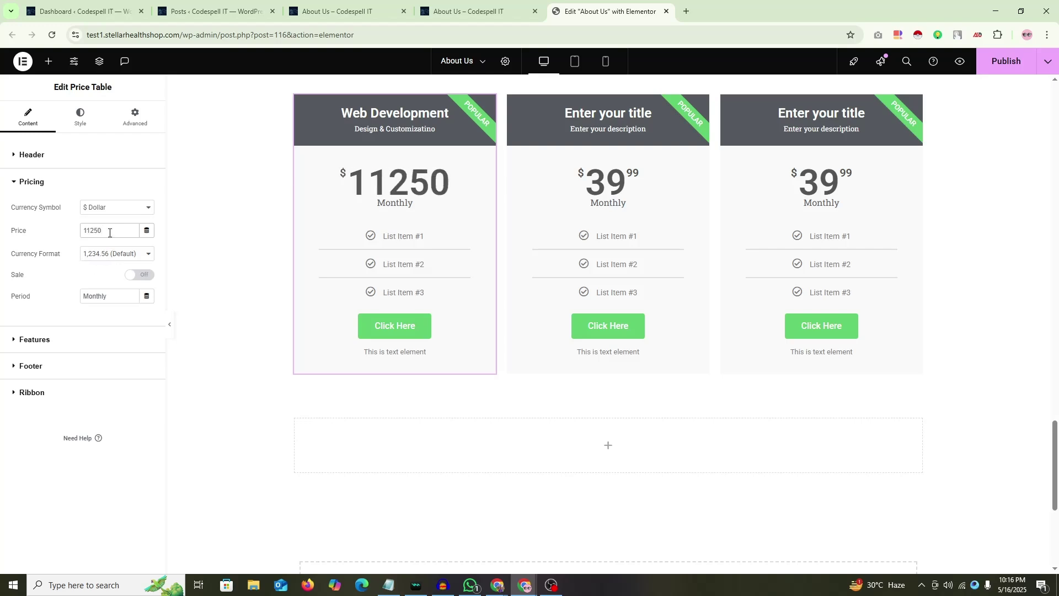
pyautogui.write('.15')
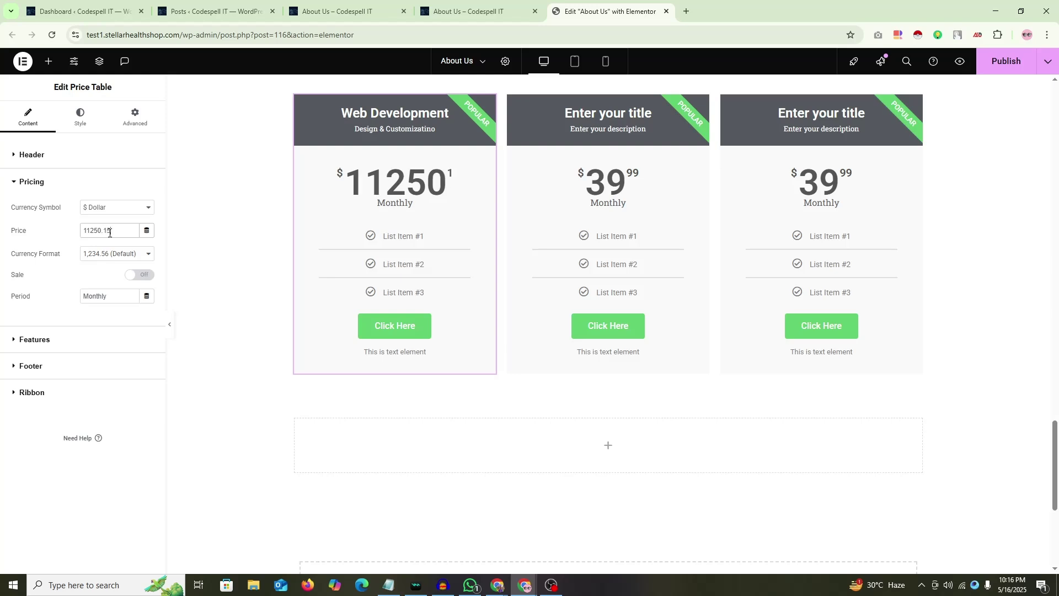
pyautogui.write('15,15')
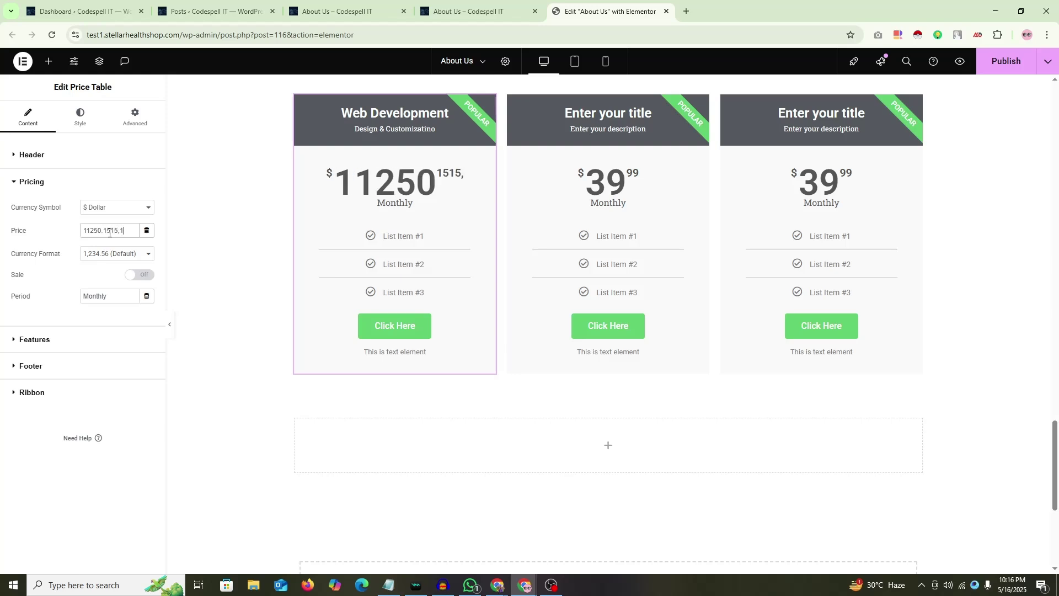
pyautogui.press('BackSpace')
pyautogui.press('BackSpace')
pyautogui.press('BackSpace')
pyautogui.press('BackSpace')
pyautogui.press('BackSpace')
pyautogui.press('BackSpace')
pyautogui.press('BackSpace')
pyautogui.press('BackSpace')
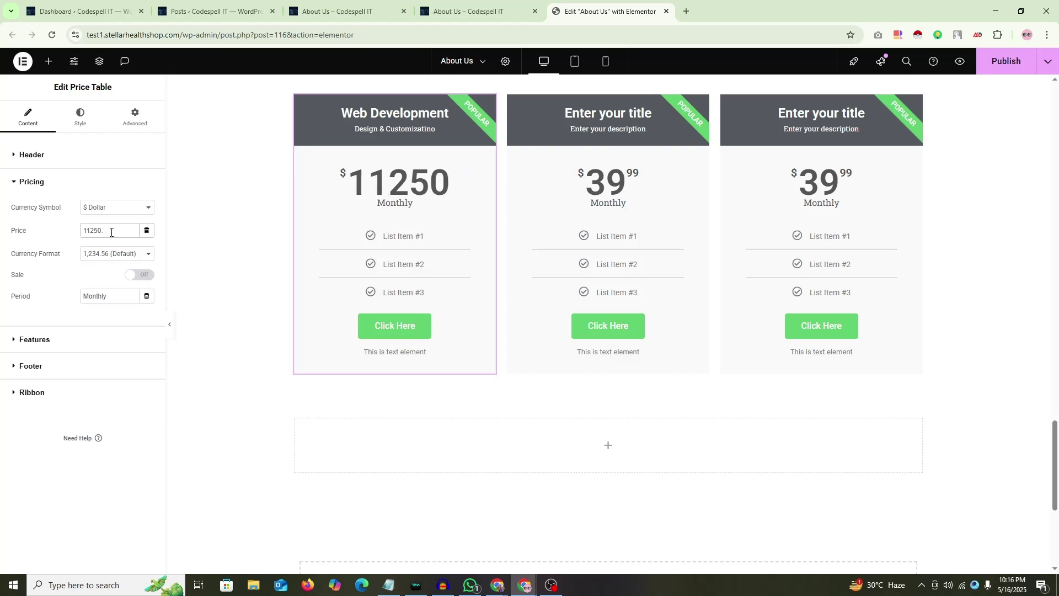
pyautogui.hotkey('ctrl', 'a')
pyautogui.press('BackSpace')
pyautogui.write('100')
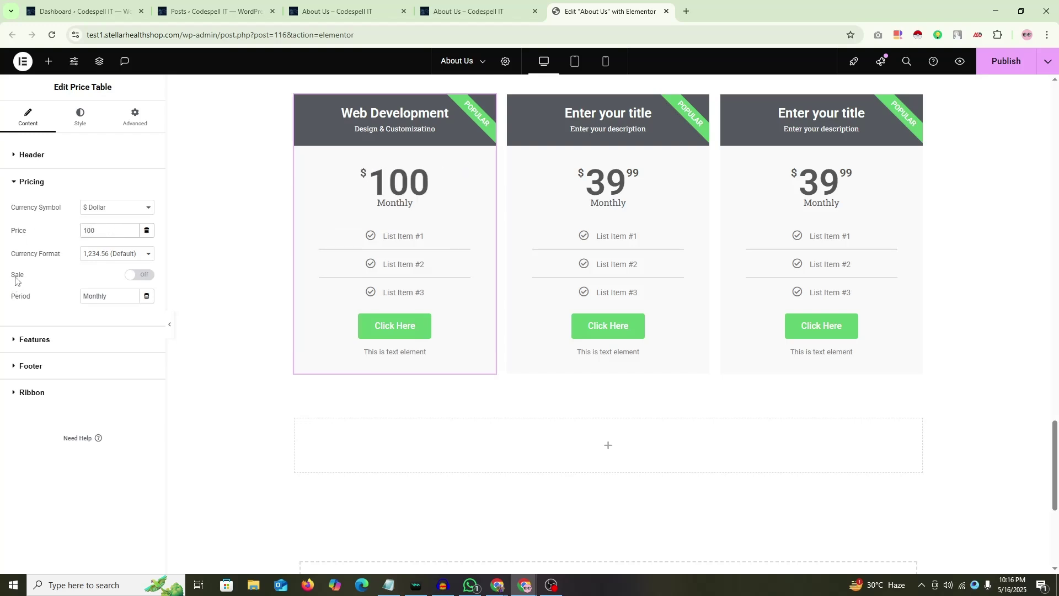
pyautogui.scroll(2, 353, 237)
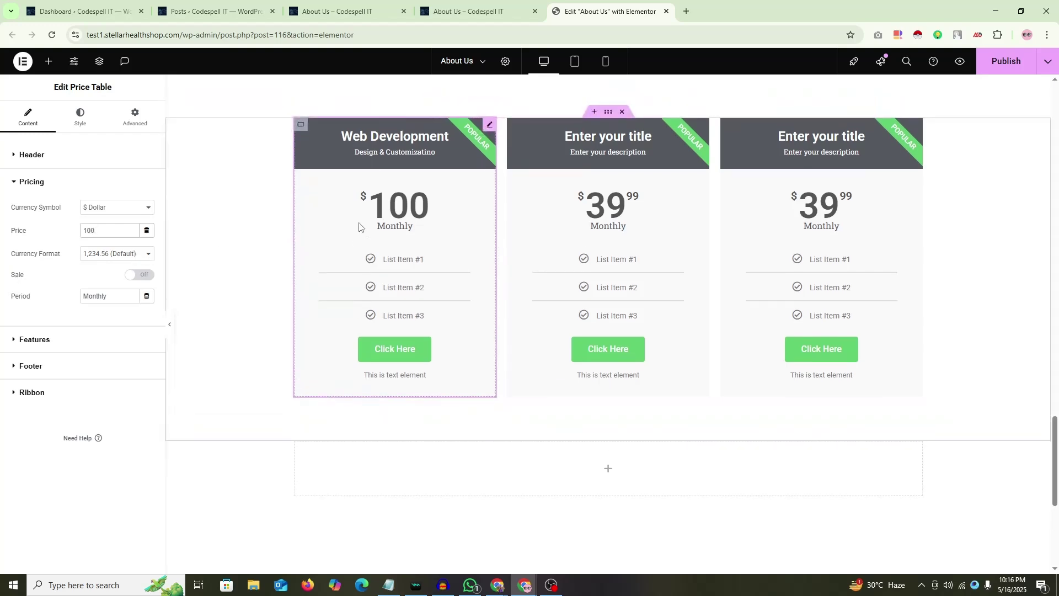
pyautogui.scroll(-1, 359, 223)
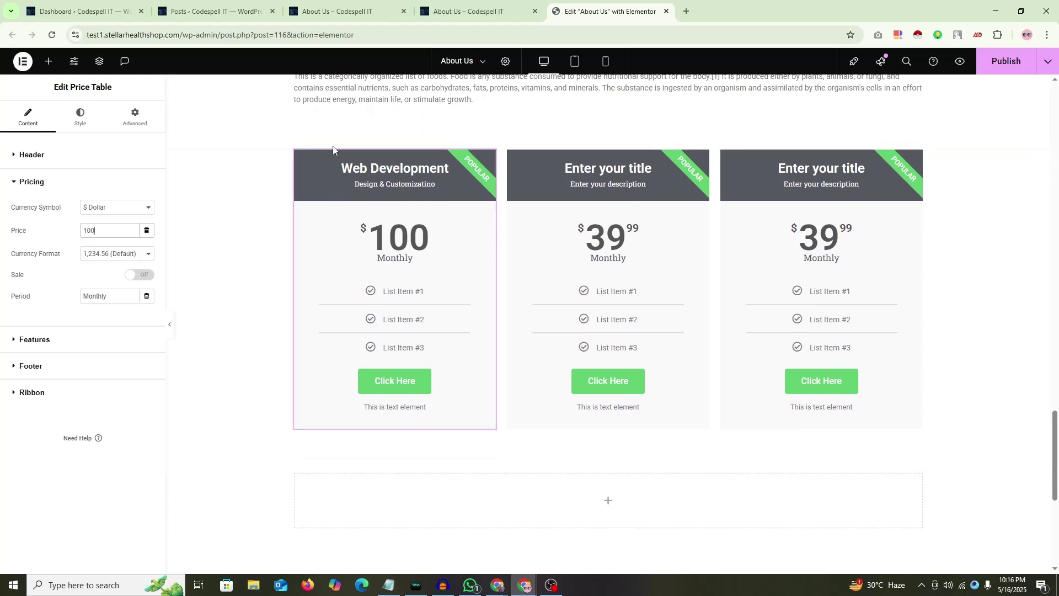
# Step: Turn Sale on with an original price of 250 and a sale price of 150
pyautogui.click(144, 276)
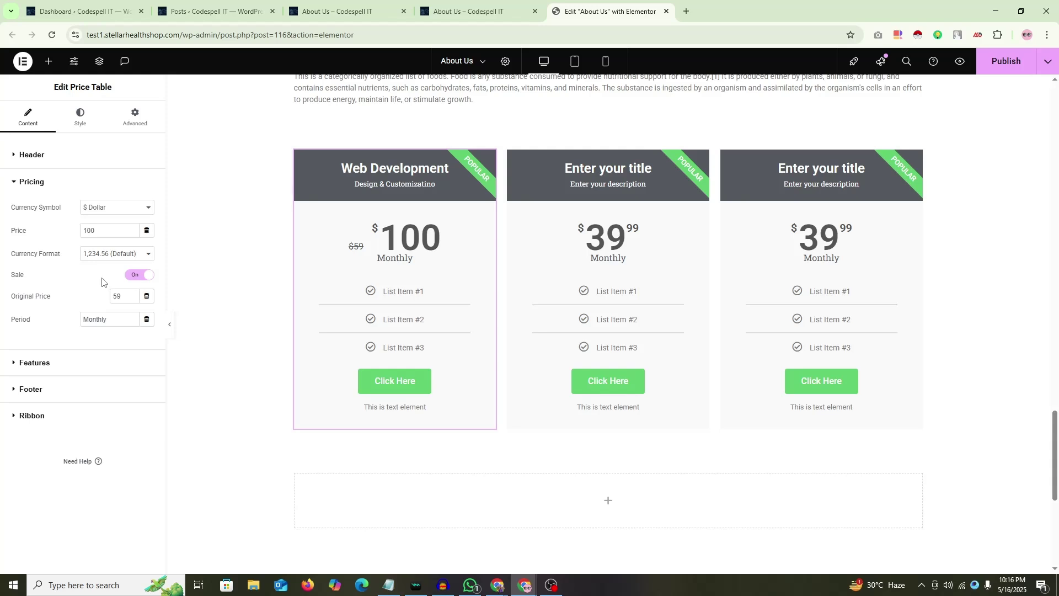
pyautogui.doubleClick(96, 233)
pyautogui.write('250')
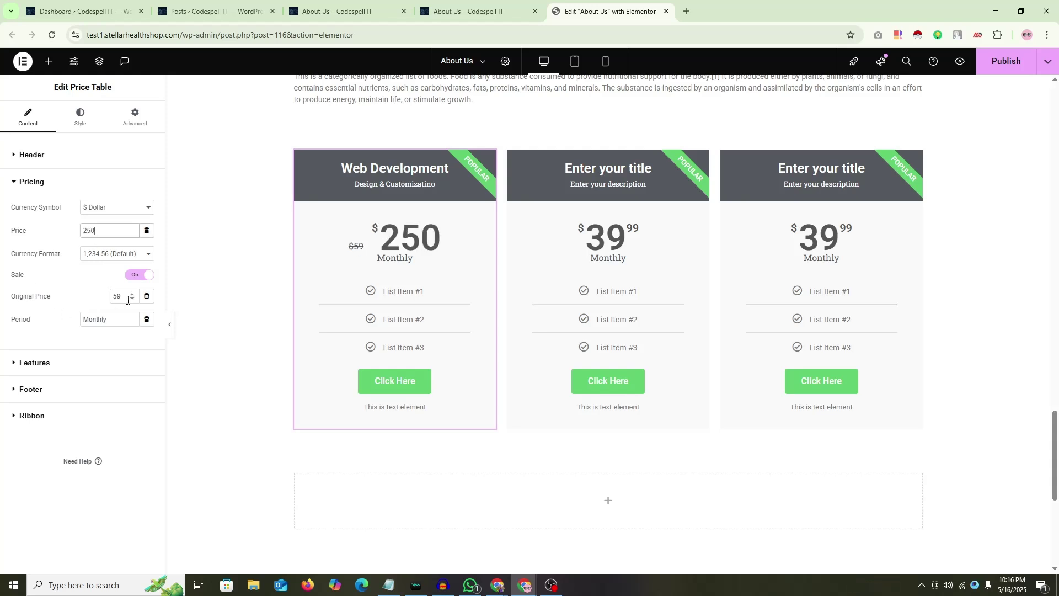
pyautogui.doubleClick(127, 300)
pyautogui.write('150')
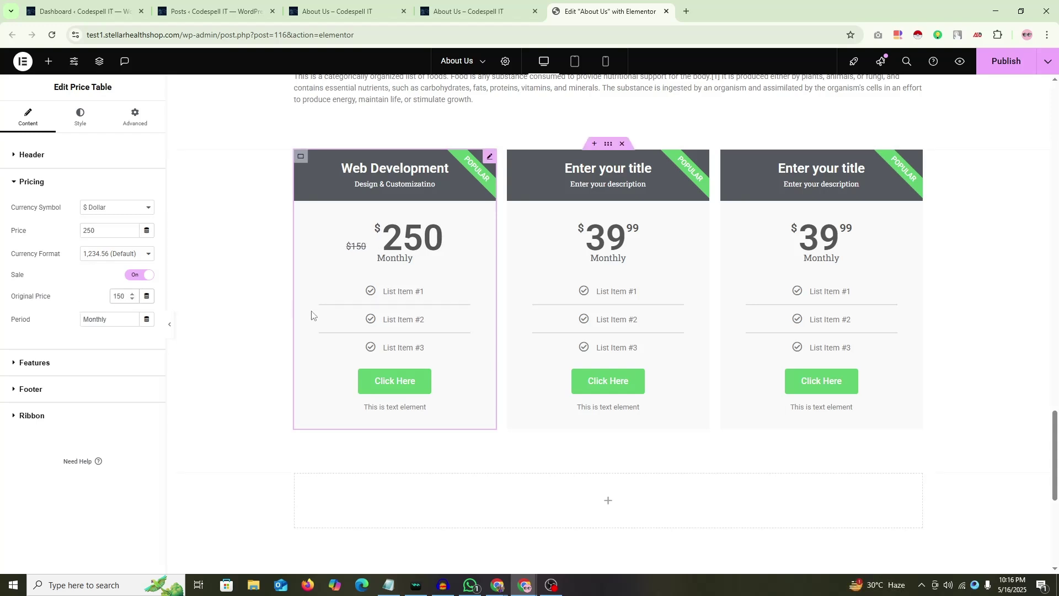
pyautogui.doubleClick(119, 296)
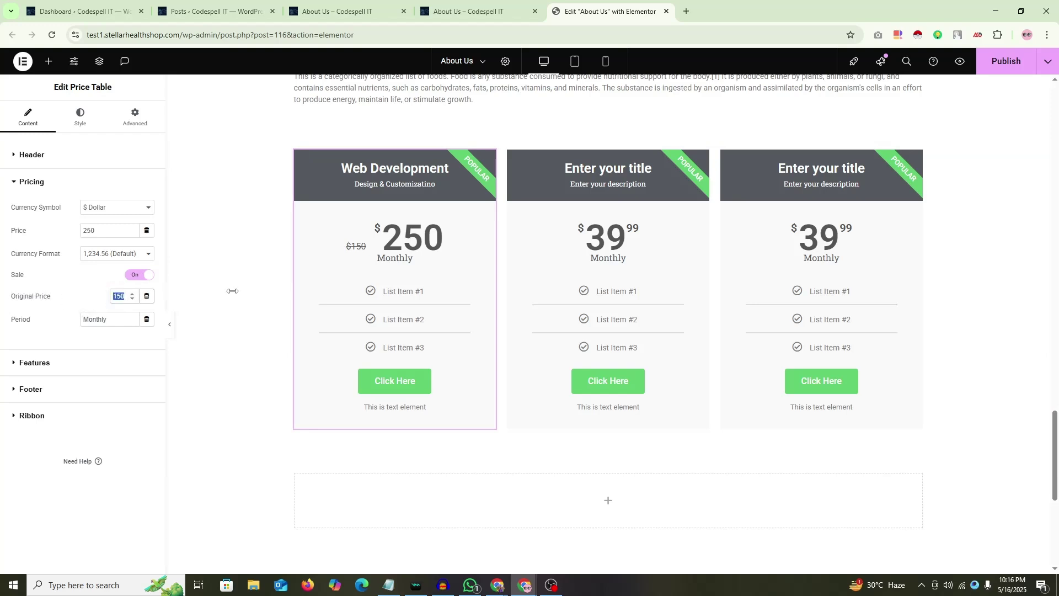
pyautogui.press('BackSpace')
pyautogui.write('250')
pyautogui.hotkey('shift', 'Tab')
pyautogui.hotkey('shift', 'Tab')
pyautogui.write('15')
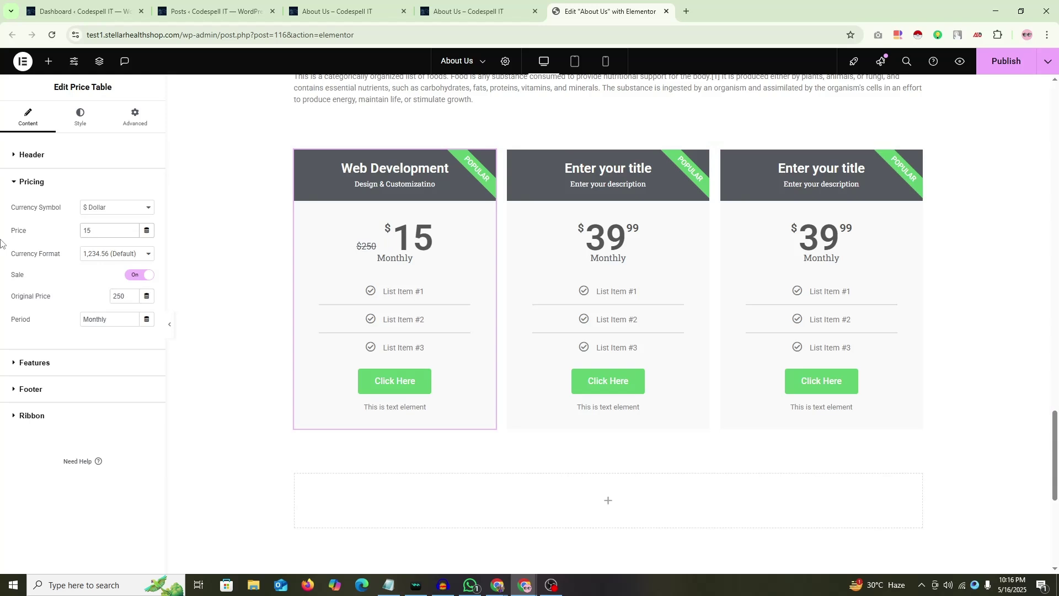
pyautogui.write('0')
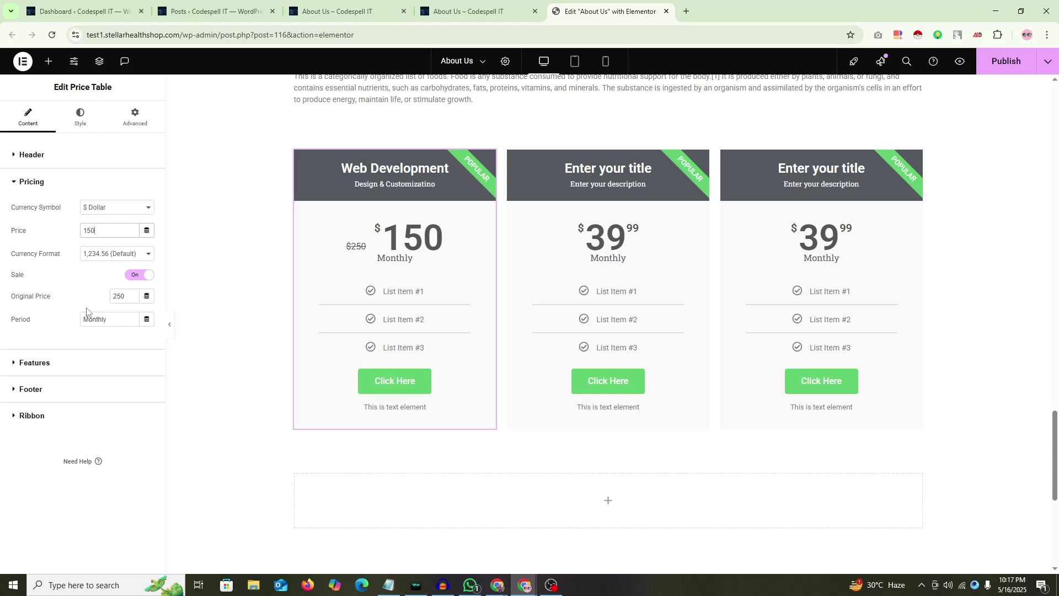
# Step: Rename the first feature to 'Full Page Design'
pyautogui.click(38, 368)
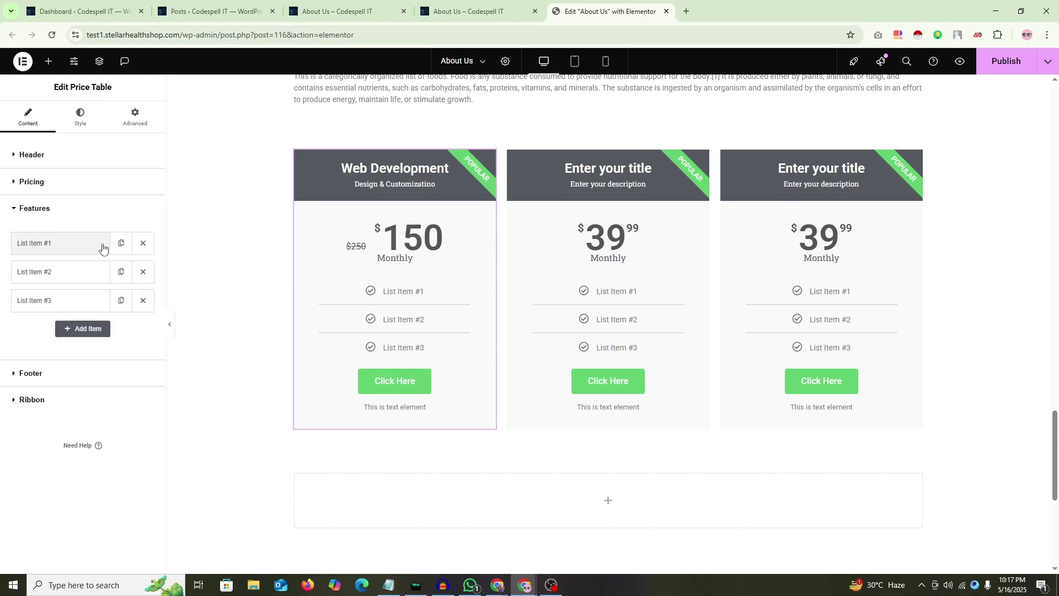
pyautogui.click(87, 246)
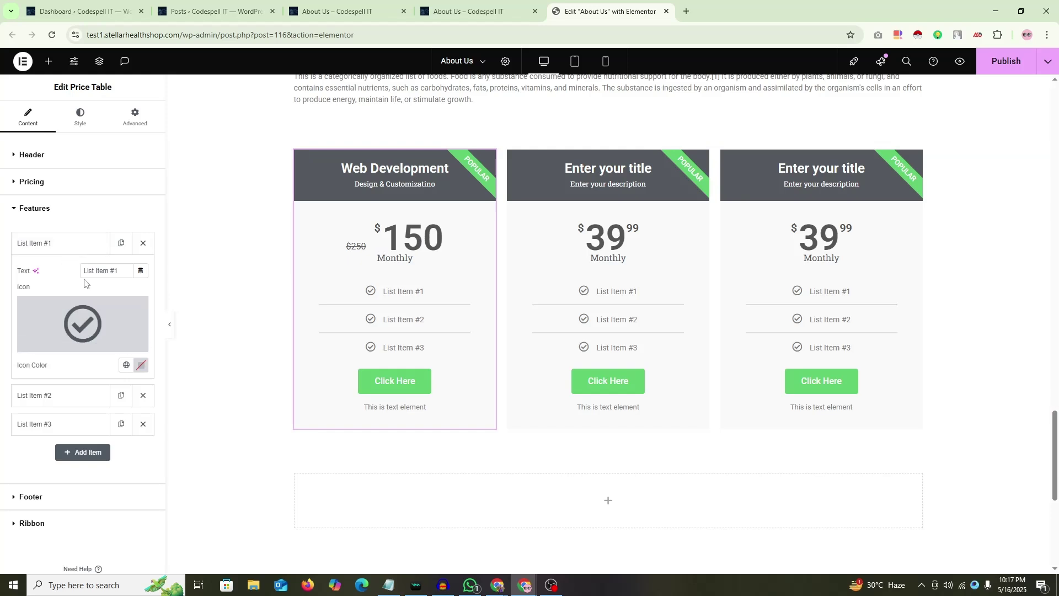
pyautogui.moveTo(118, 271); pyautogui.dragTo(0, 284)
pyautogui.write('Full Pager')
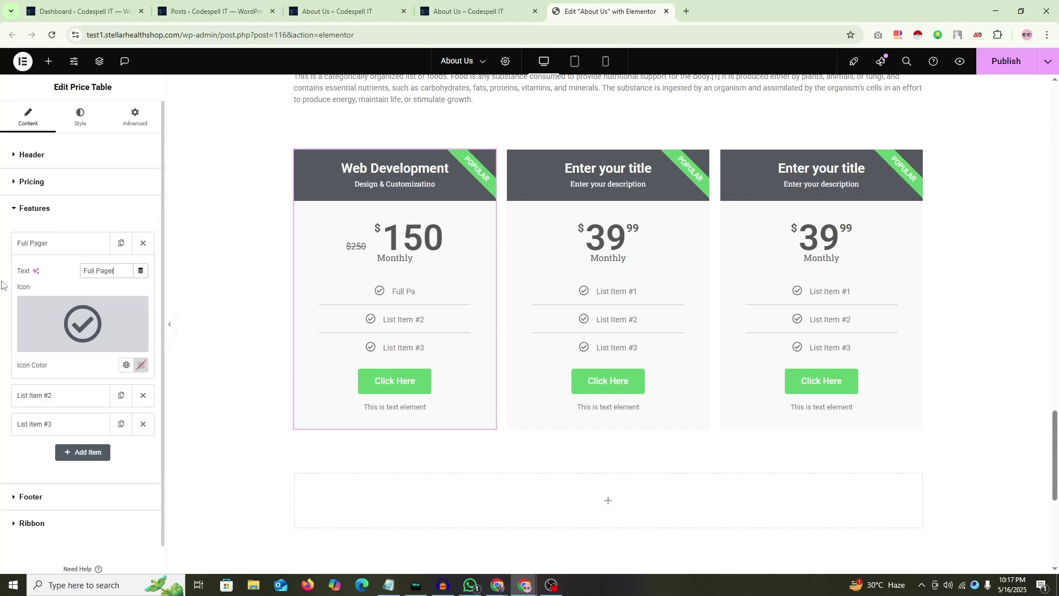
pyautogui.press('BackSpace')
pyautogui.write('Design')
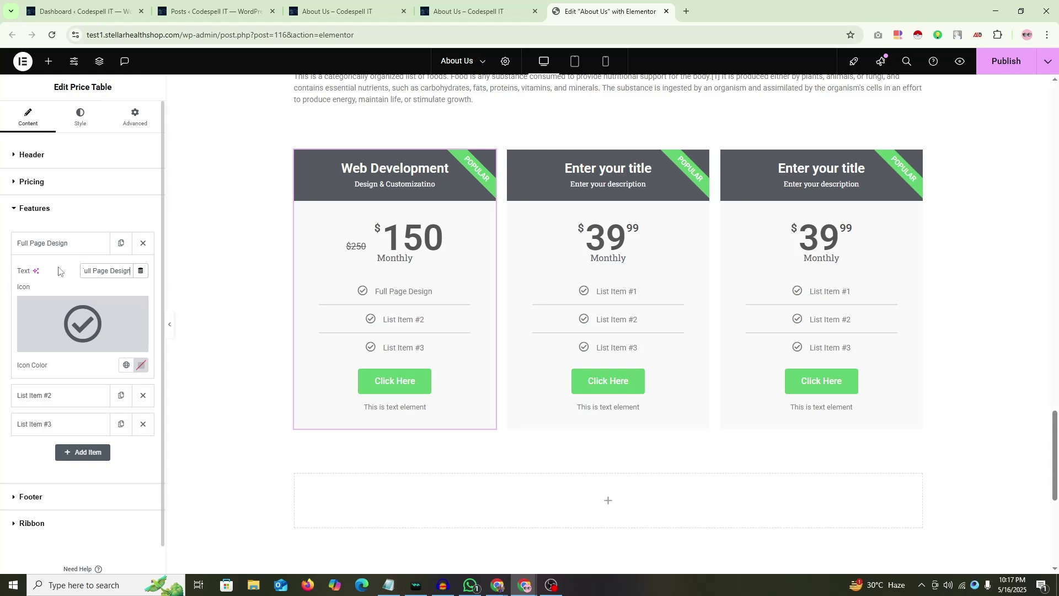
pyautogui.click(52, 246)
# Step: Rename the second and third features to 'Speed Optimization' and 'SEO Optimization'
pyautogui.click(45, 272)
pyautogui.tripleClick(112, 301)
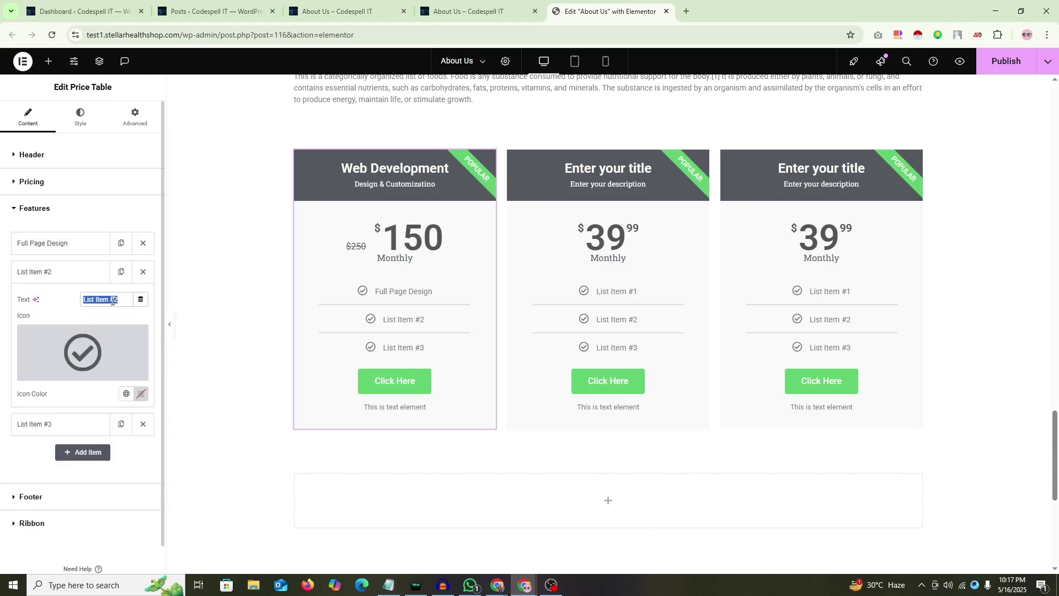
pyautogui.write('Speed ')
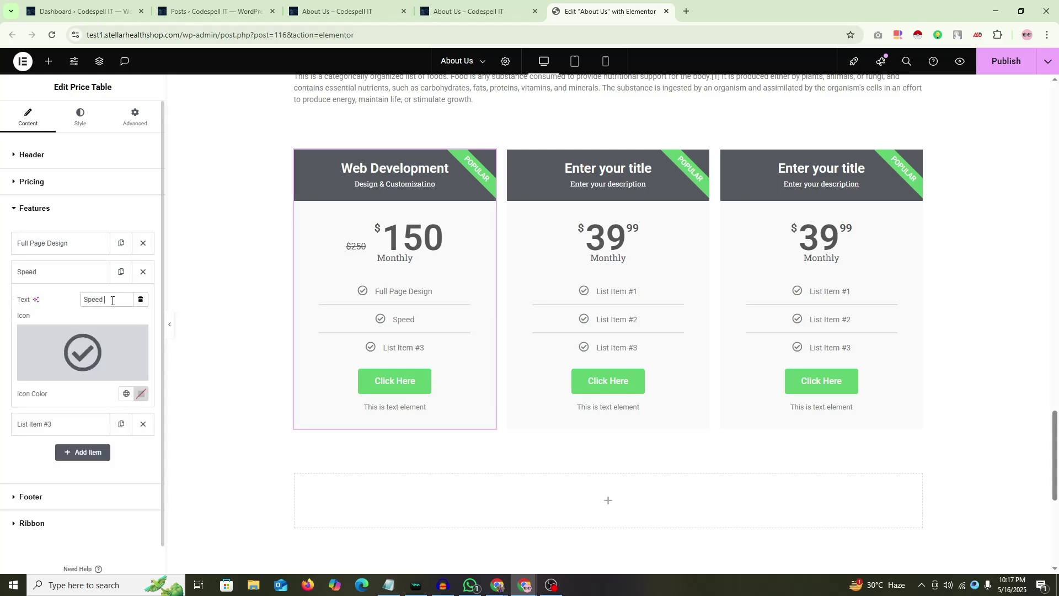
pyautogui.write('Optimization')
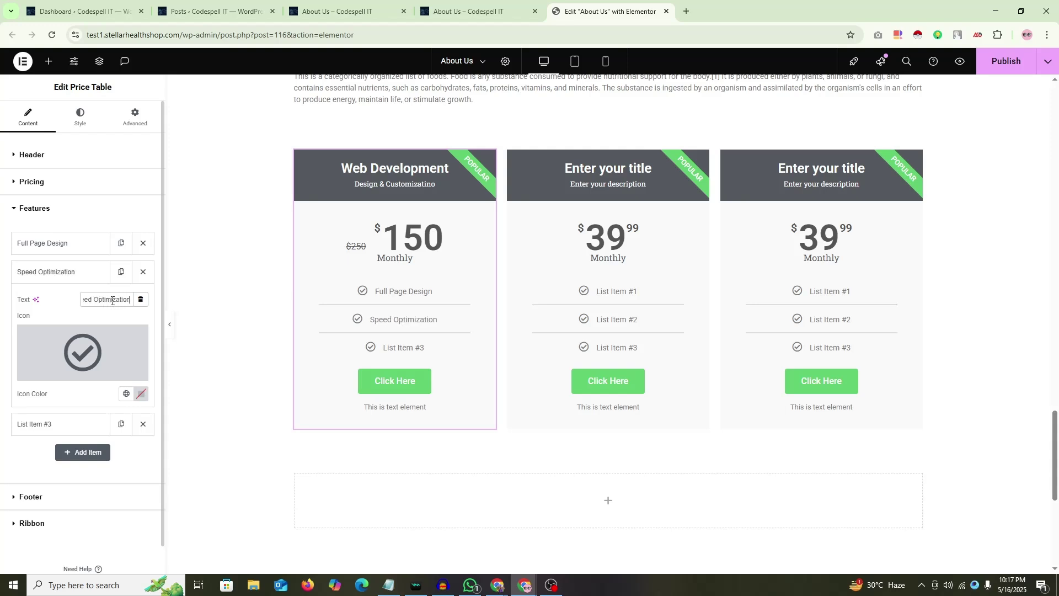
pyautogui.click(84, 276)
pyautogui.click(70, 301)
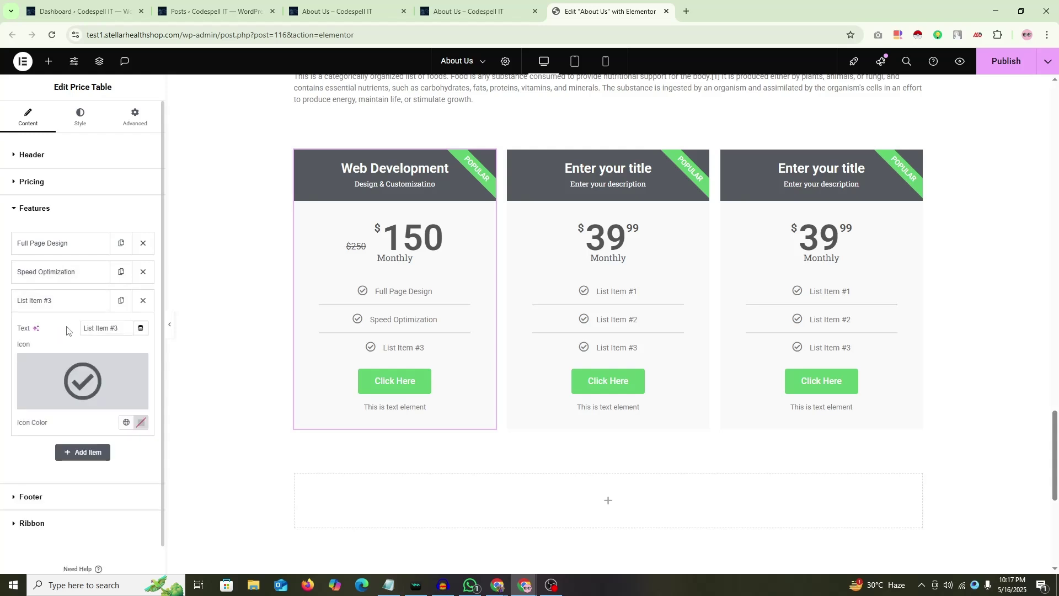
pyautogui.moveTo(122, 329); pyautogui.dragTo(19, 331)
pyautogui.write('SE')
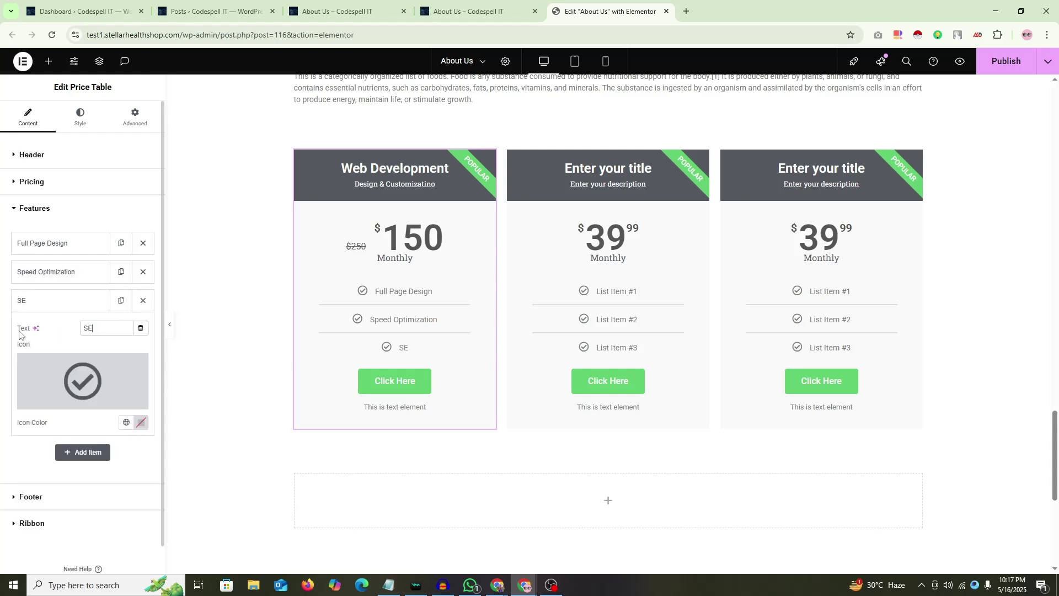
pyautogui.write('O Optimization')
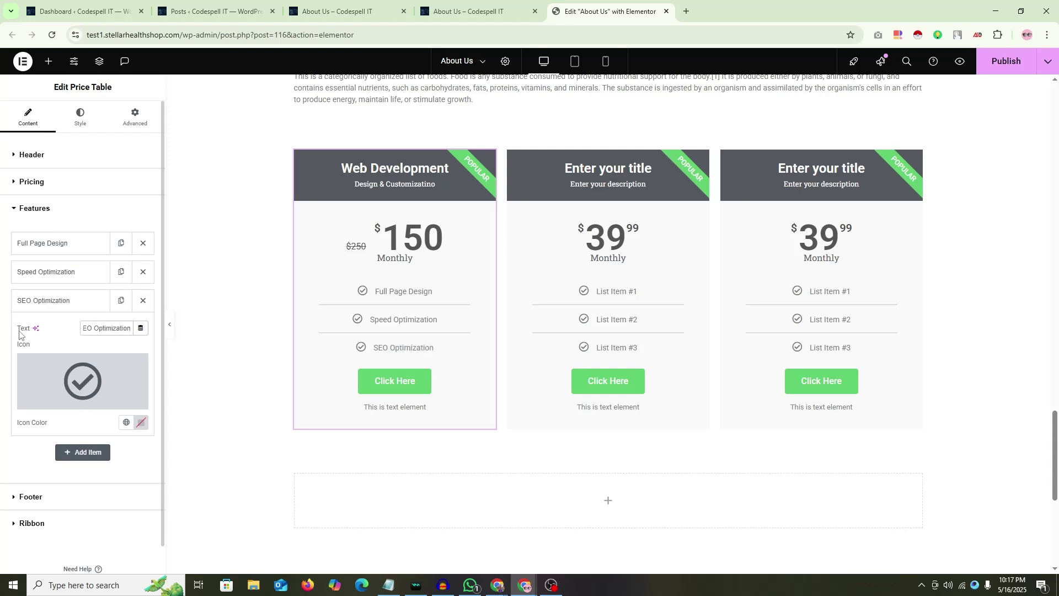
pyautogui.click(61, 301)
# Step: Add a fourth feature named 'Security Optimization'
pyautogui.click(83, 329)
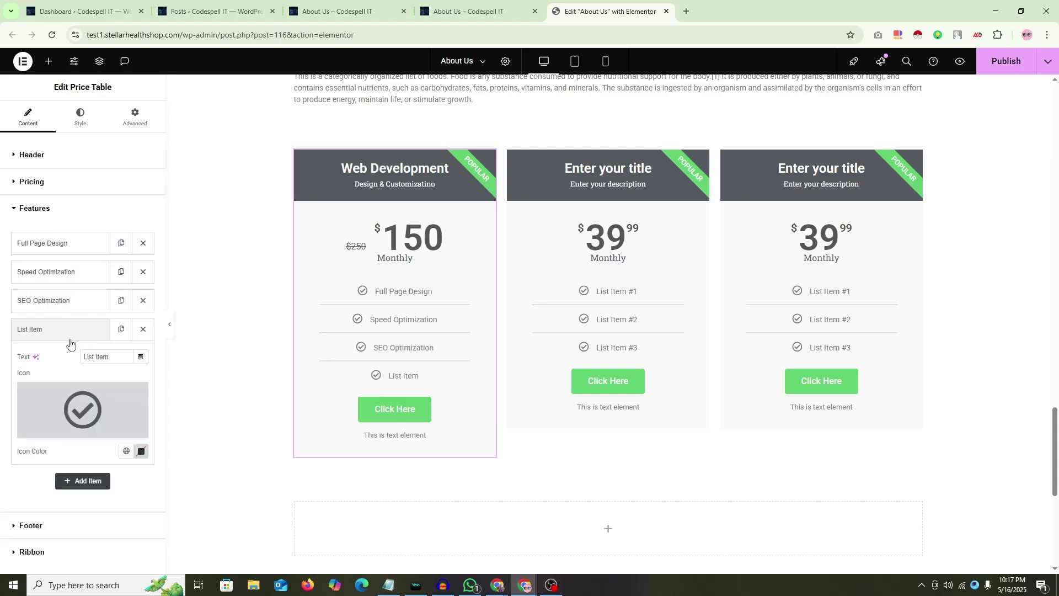
pyautogui.tripleClick(101, 356)
pyautogui.write('Seu')
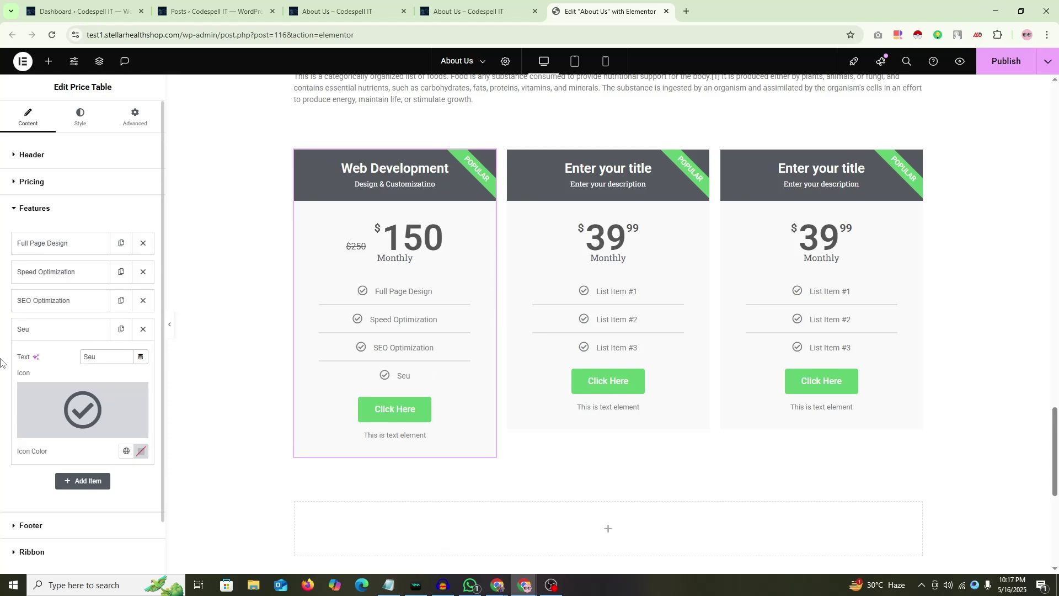
pyautogui.press('BackSpace')
pyautogui.write('curity Optimization')
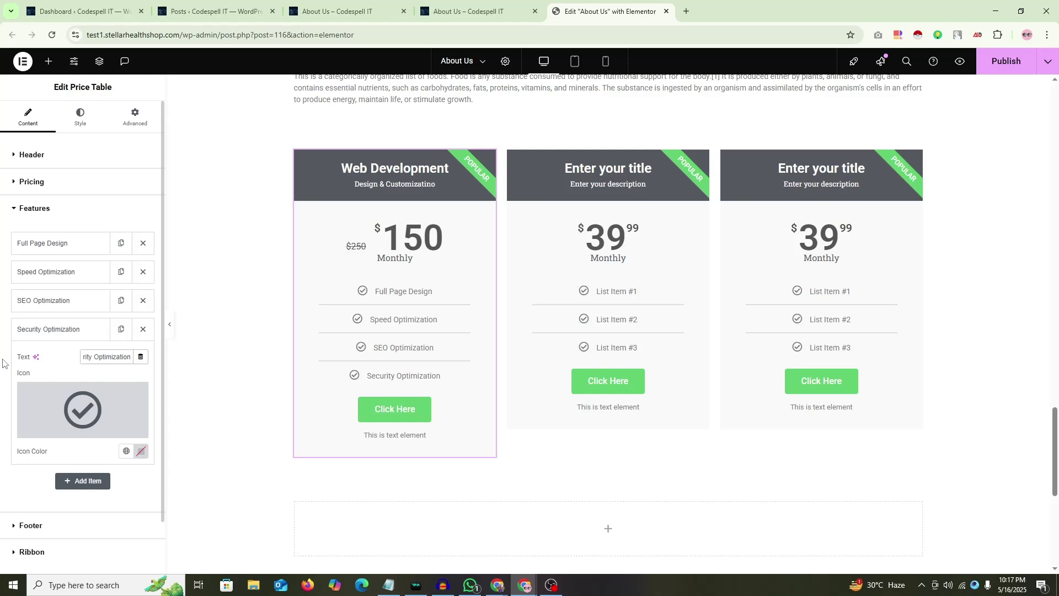
pyautogui.click(66, 329)
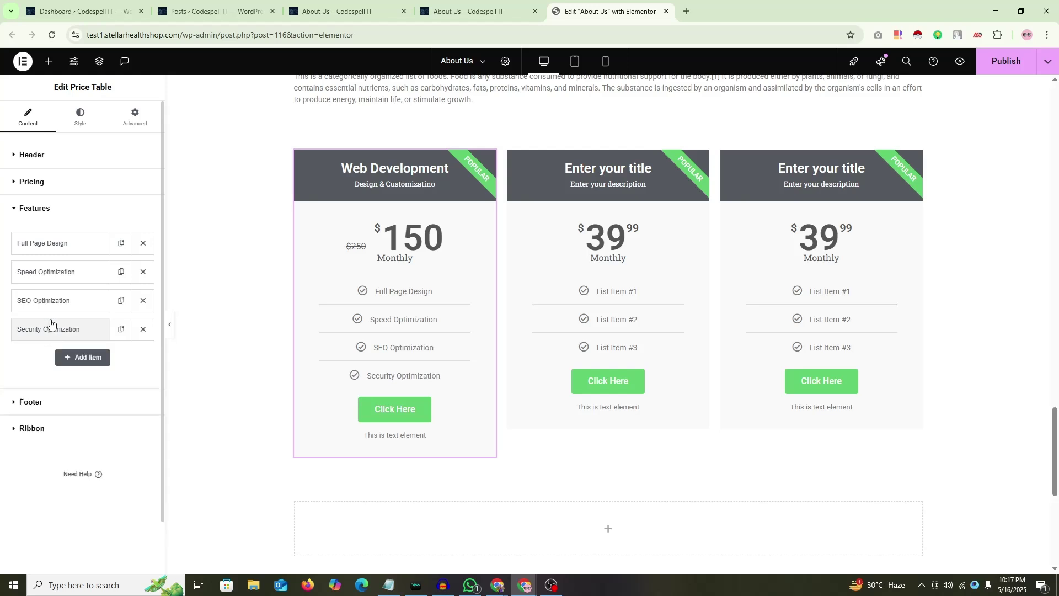
# Step: Add a 'Content Writing' item below Security Optimization in the Features list
pyautogui.click(83, 357)
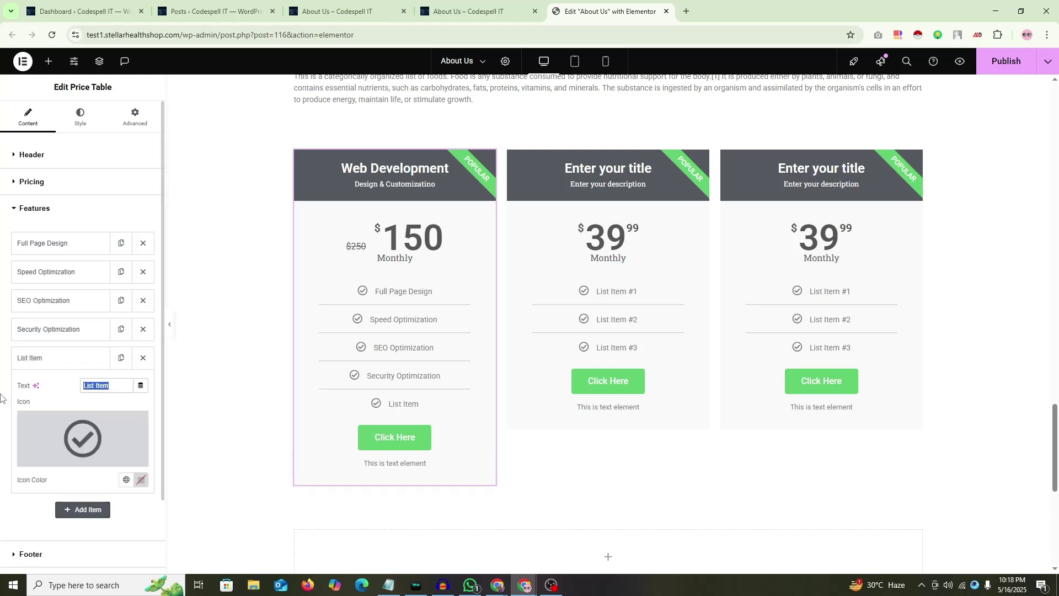
pyautogui.write('Content Writing')
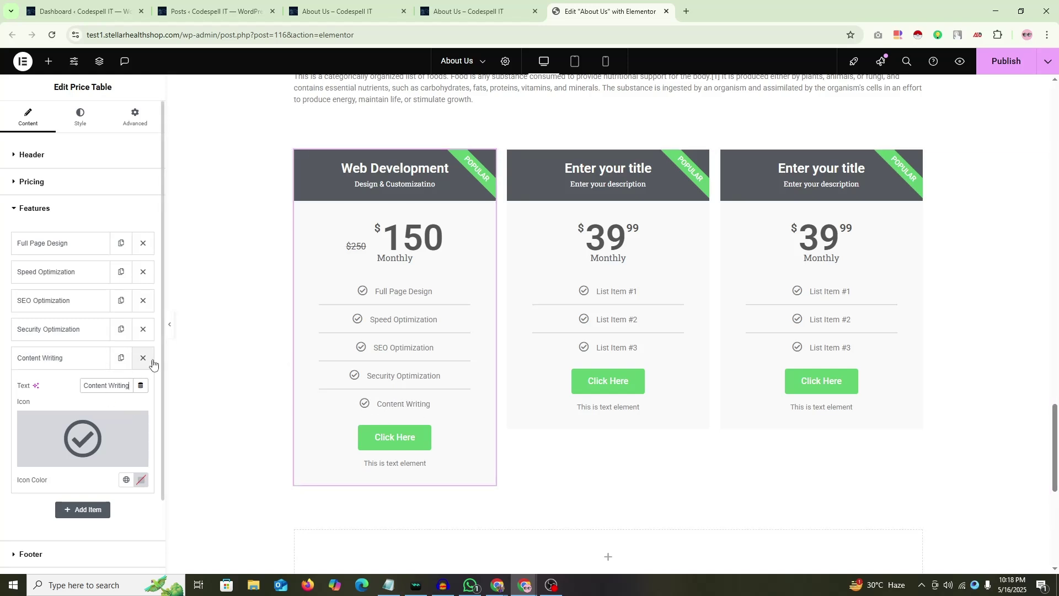
pyautogui.click(72, 358)
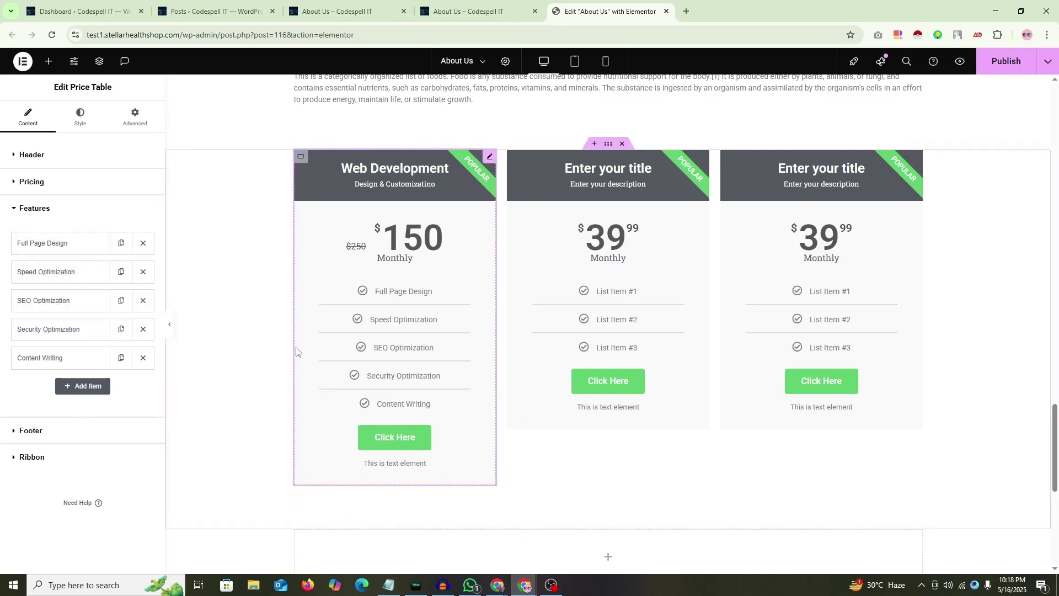
# Step: Change the first feature to '5 Page Design' and delete the Content Writing feature
pyautogui.click(22, 432)
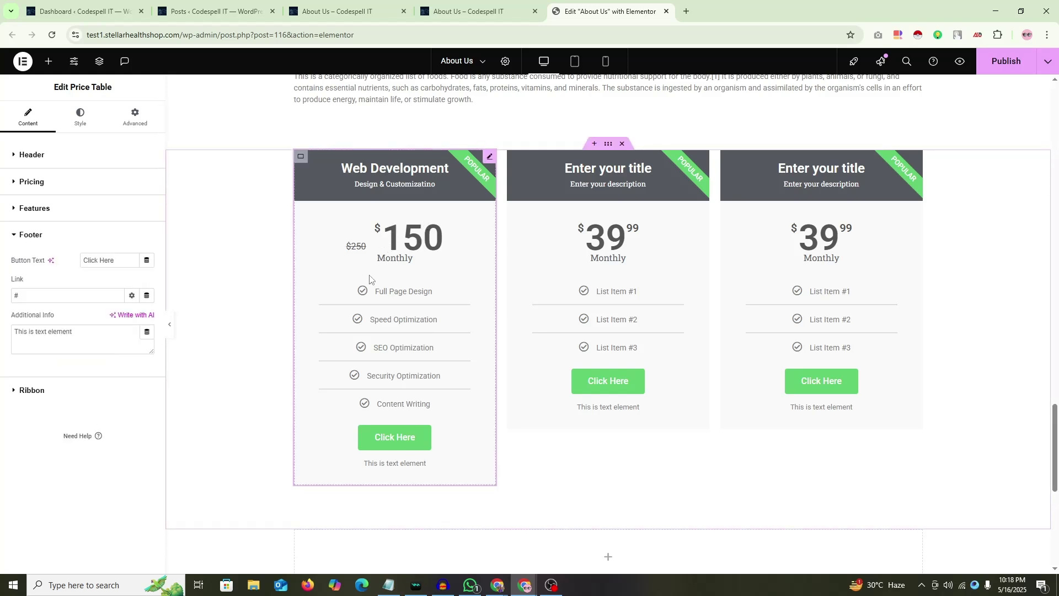
pyautogui.click(35, 209)
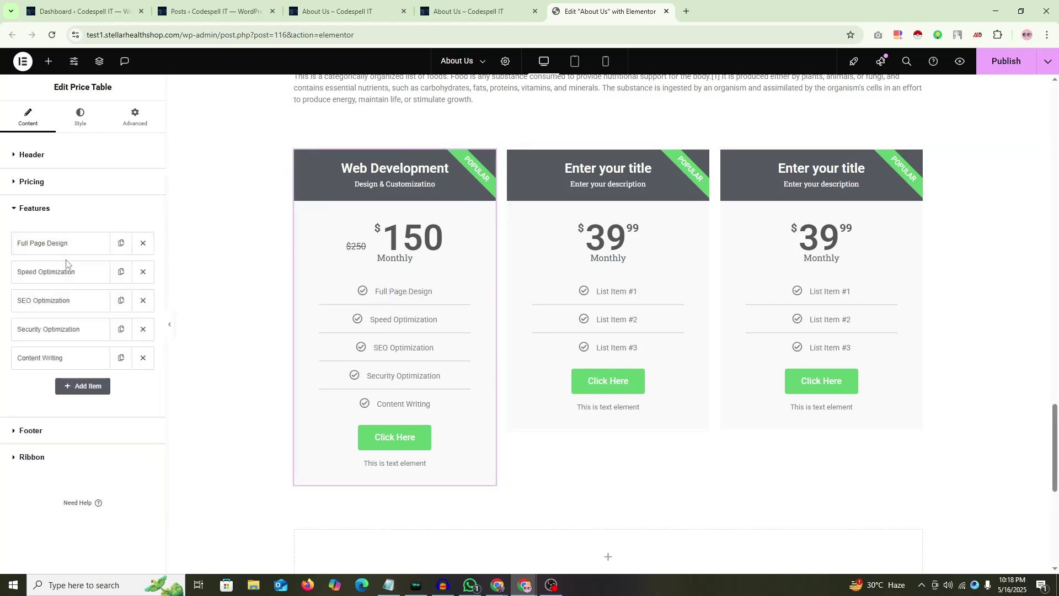
pyautogui.click(62, 245)
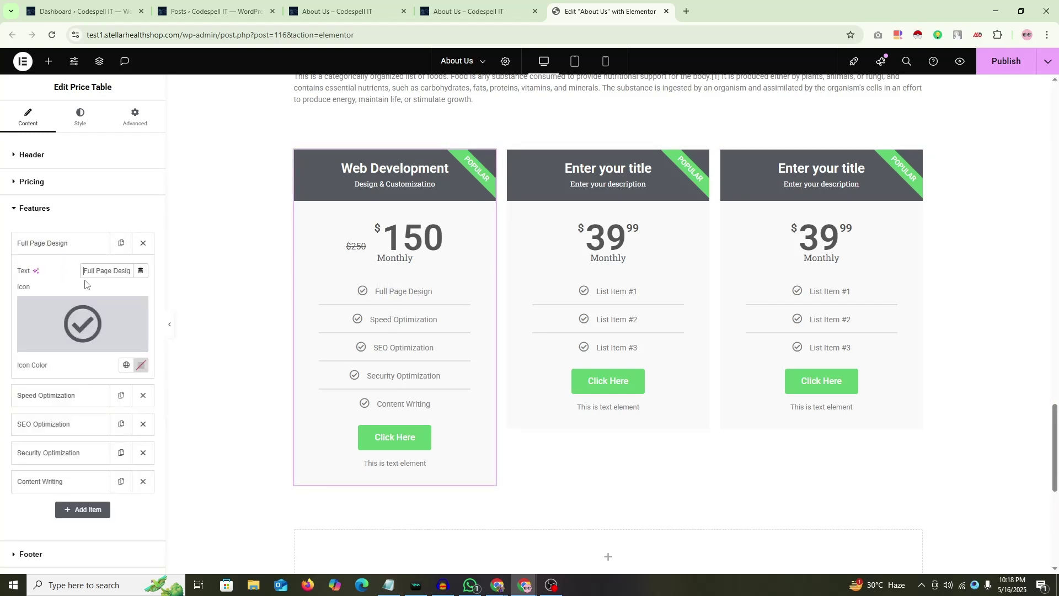
pyautogui.write('5')
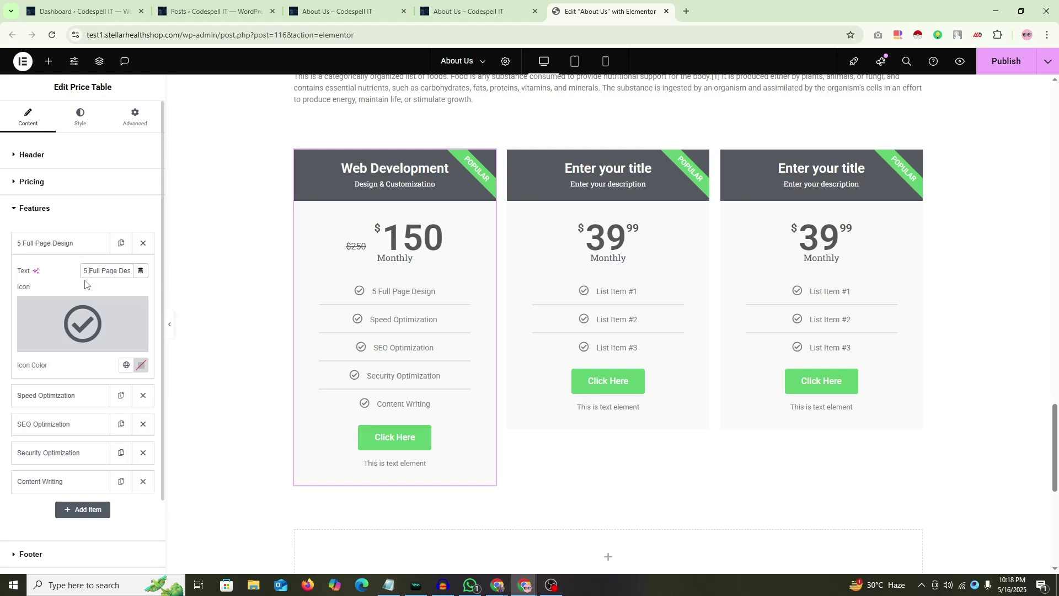
pyautogui.press('BackSpace')
pyautogui.press('BackSpace')
pyautogui.press('BackSpace')
pyautogui.press('BackSpace')
pyautogui.press('BackSpace')
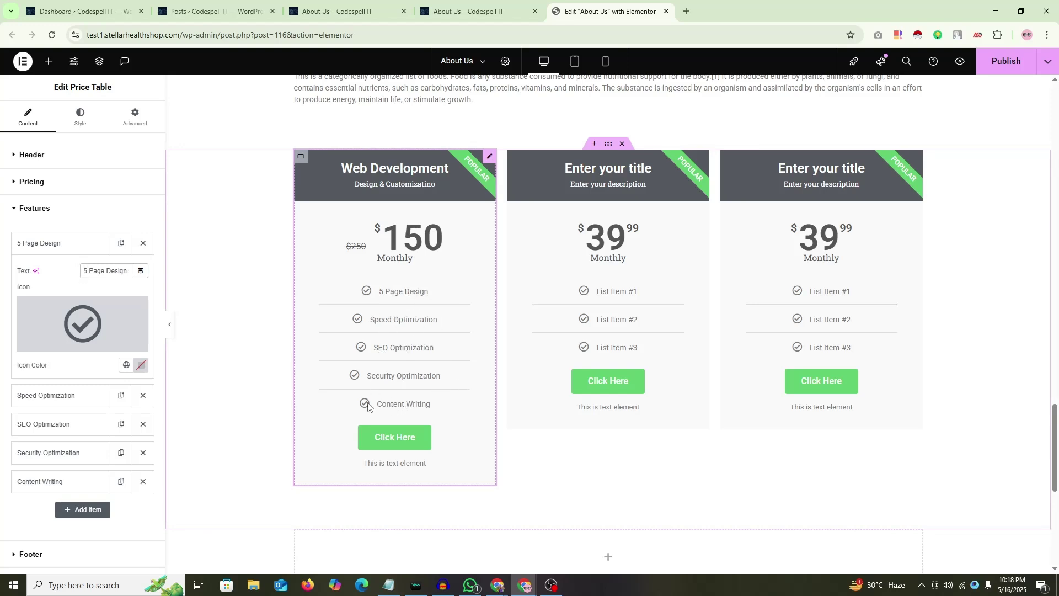
pyautogui.click(25, 242)
pyautogui.click(142, 358)
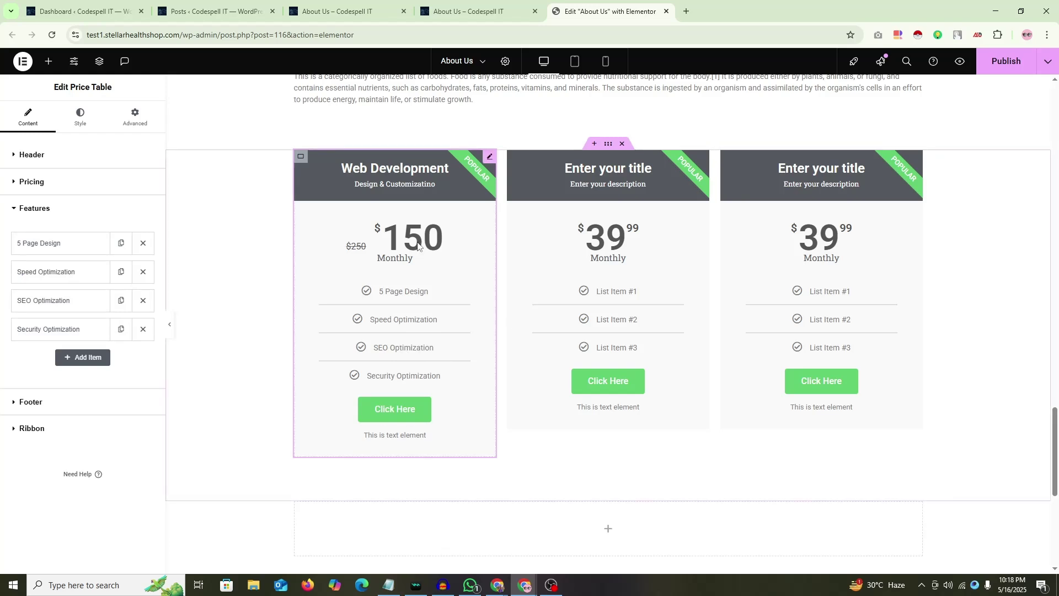
# Step: Expand the Footer settings and briefly hide the editing panel to preview the page
pyautogui.click(31, 402)
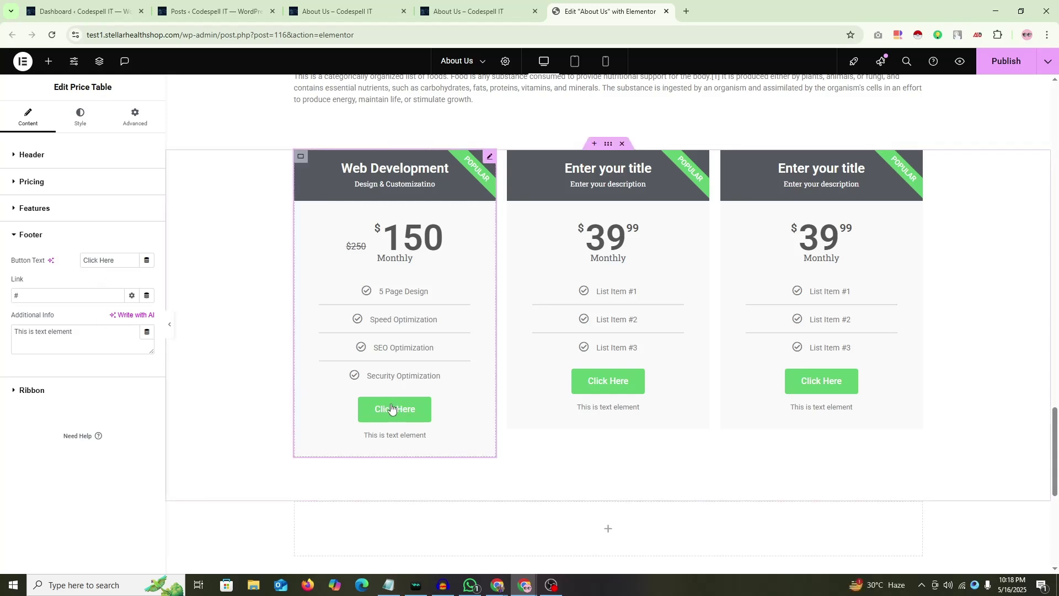
pyautogui.click(170, 325)
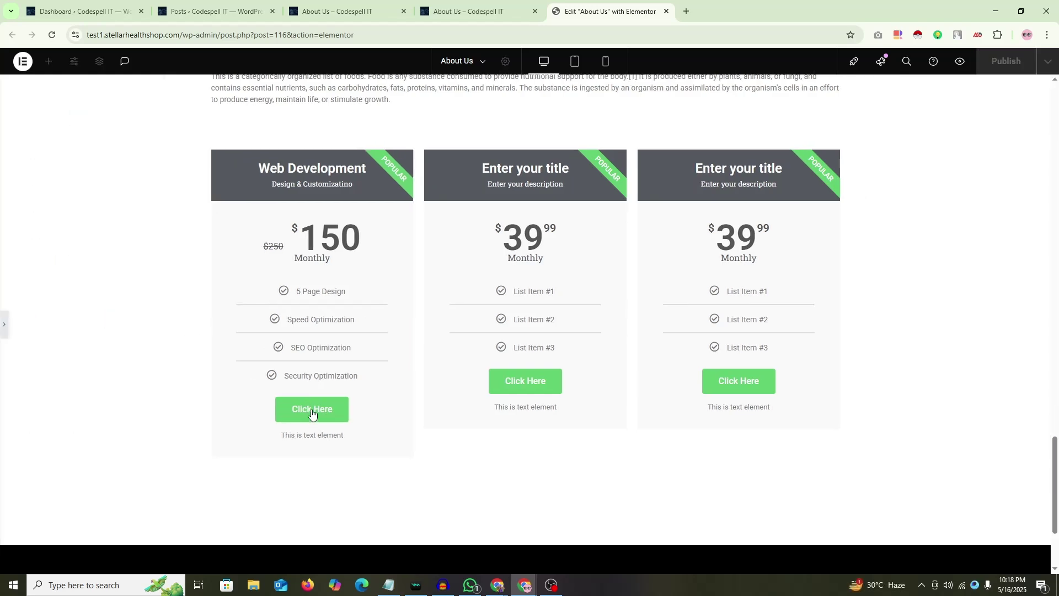
pyautogui.click(411, 349)
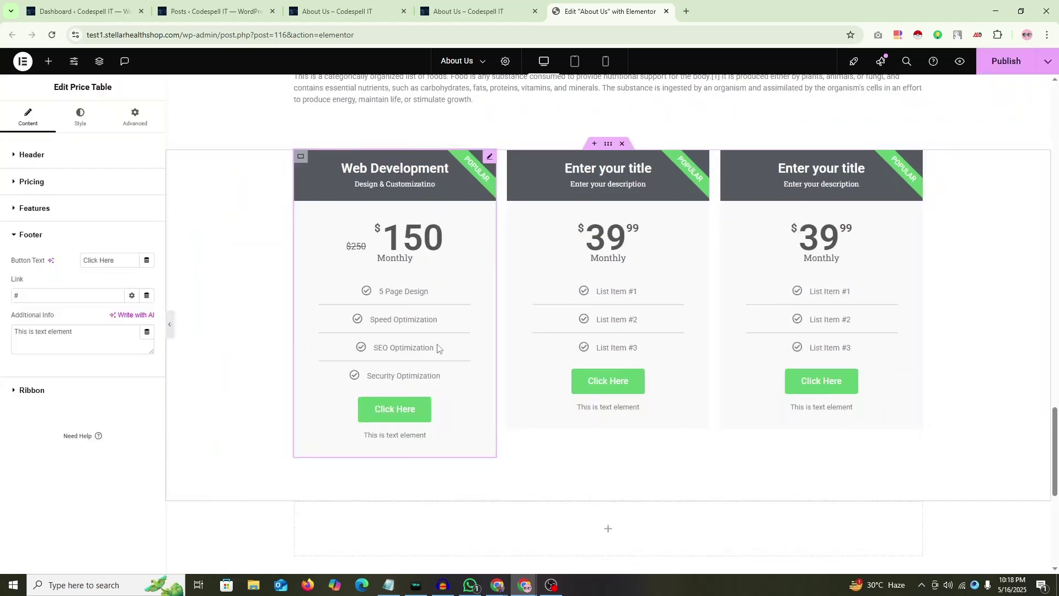
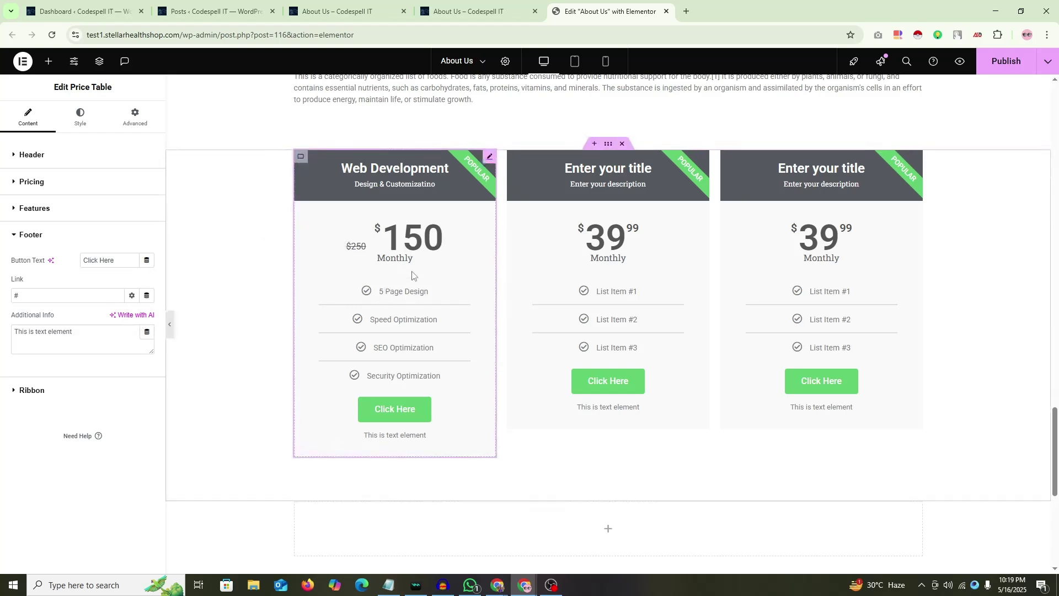
# Step: Delete the middle placeholder card and duplicate the Web Development card
pyautogui.rightClick(520, 344)
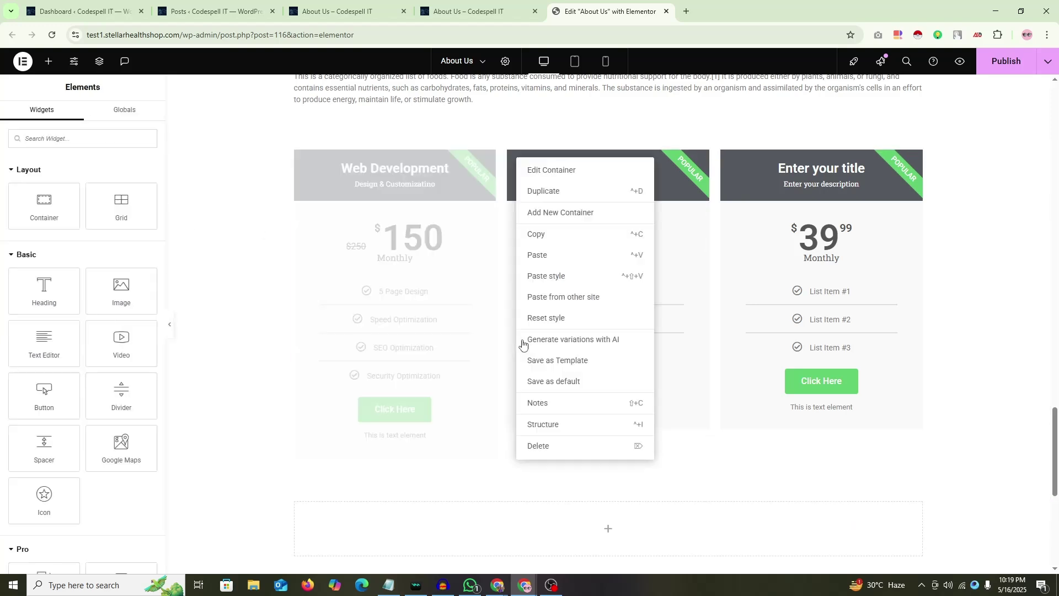
pyautogui.click(538, 444)
pyautogui.rightClick(307, 159)
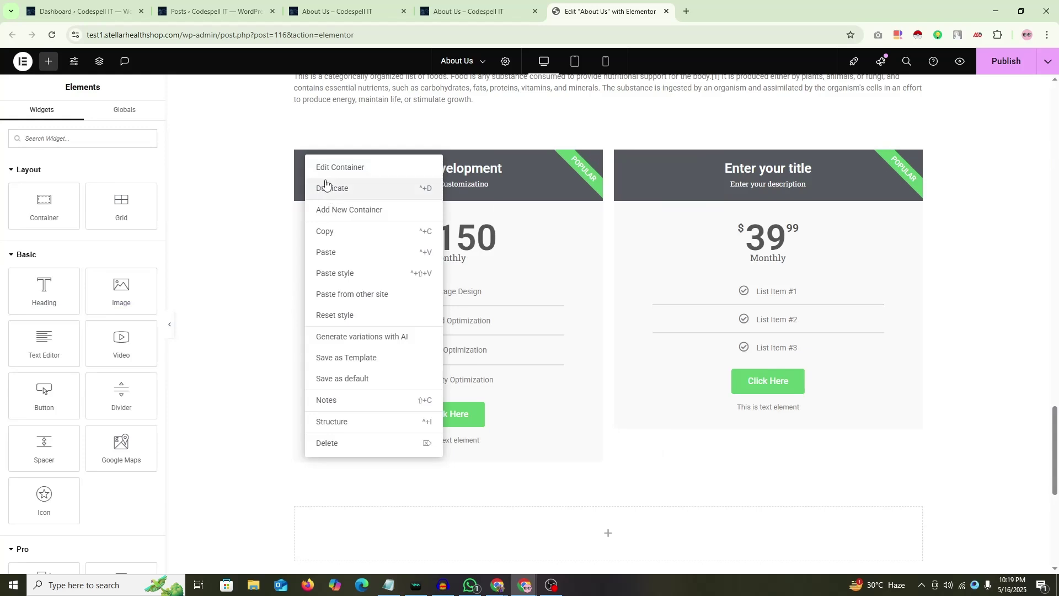
pyautogui.click(317, 185)
# Step: Duplicate the copied card once more and delete the leftover placeholder card
pyautogui.rightClick(521, 160)
pyautogui.click(538, 191)
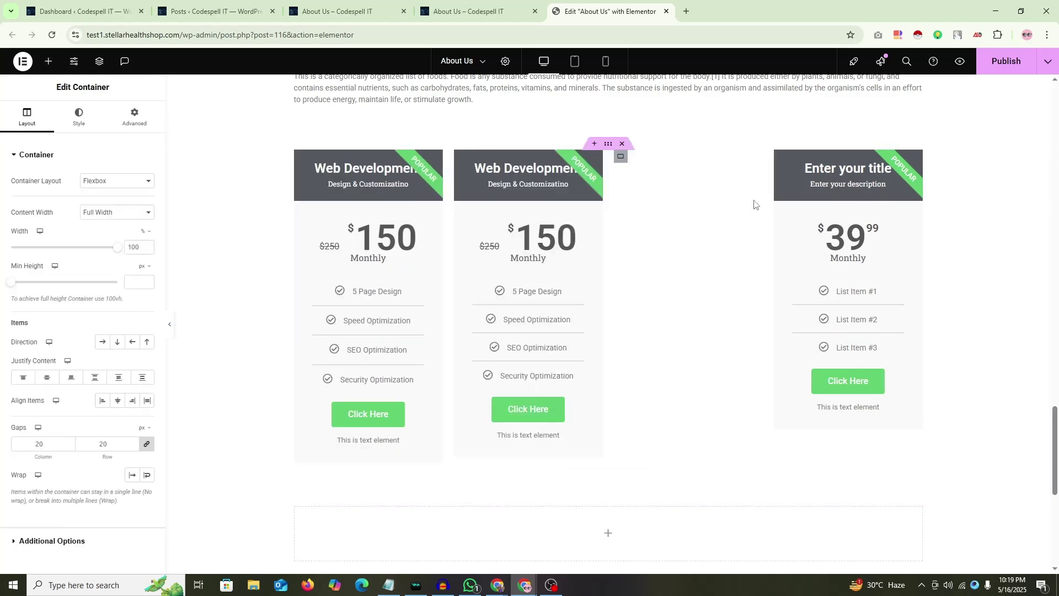
pyautogui.rightClick(780, 160)
pyautogui.click(827, 446)
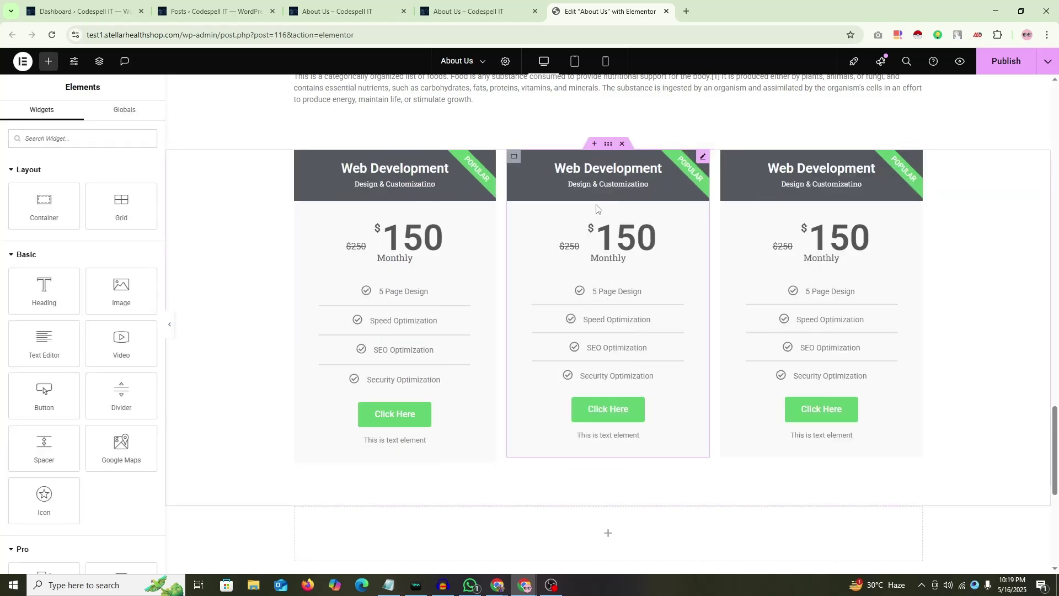
pyautogui.click(703, 157)
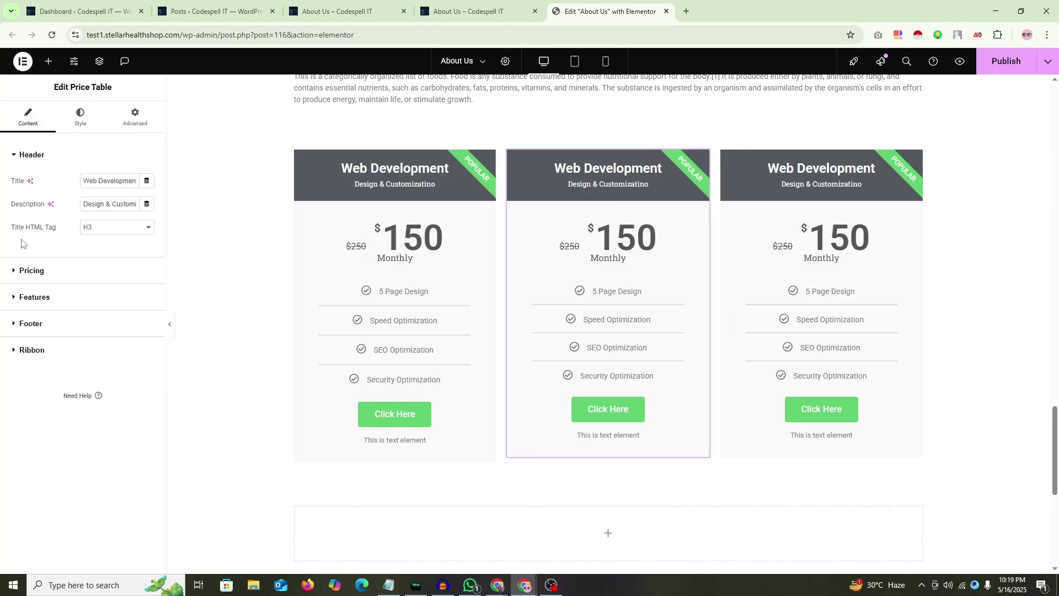
# Step: Set the middle card's price to 350 with a 450 original price
pyautogui.click(31, 271)
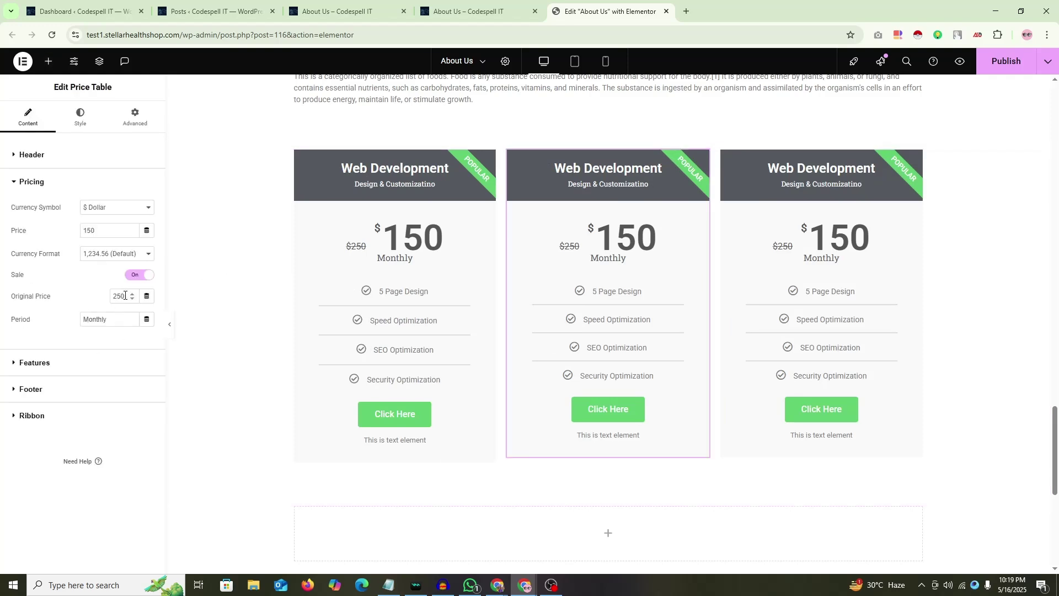
pyautogui.moveTo(116, 298); pyautogui.dragTo(97, 303)
pyautogui.moveTo(87, 233); pyautogui.dragTo(46, 243)
pyautogui.write('3')
# Step: Change the middle card's first feature to '8 Page Design'
pyautogui.click(35, 364)
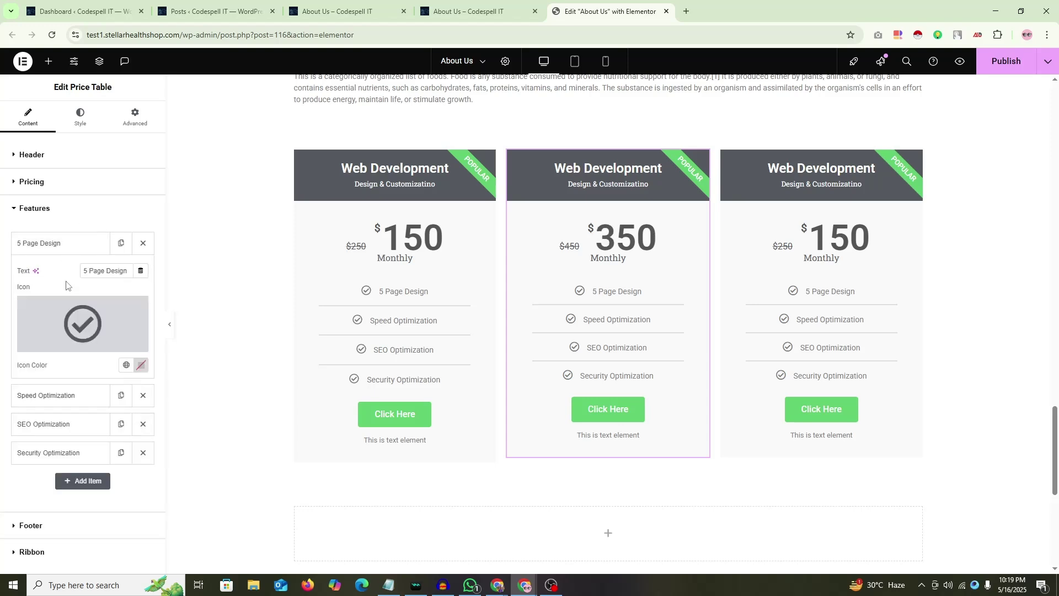
pyautogui.moveTo(88, 275); pyautogui.dragTo(69, 279)
pyautogui.write('8')
pyautogui.click(72, 244)
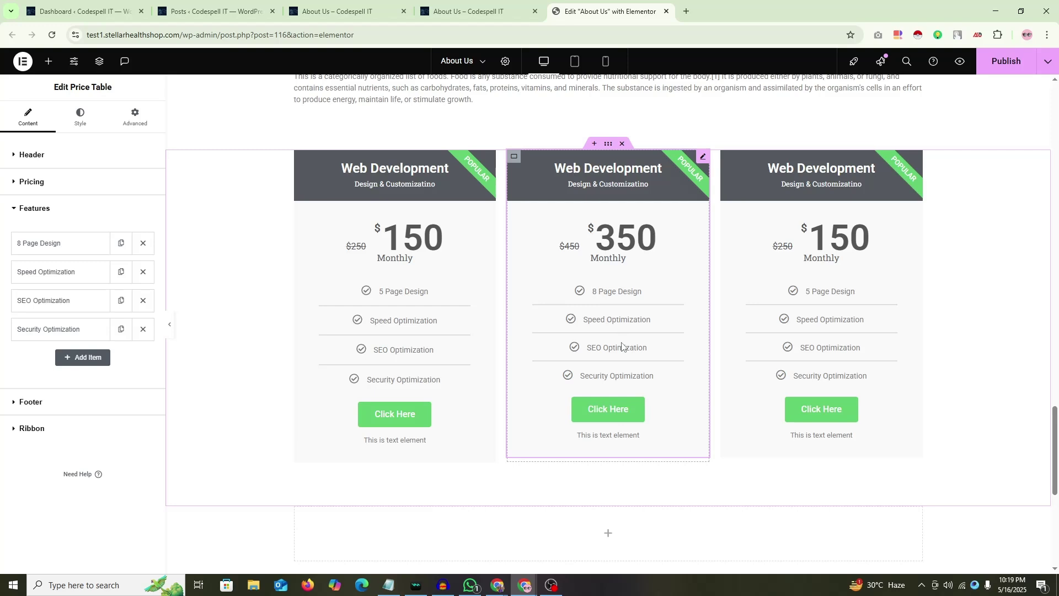
pyautogui.click(728, 156)
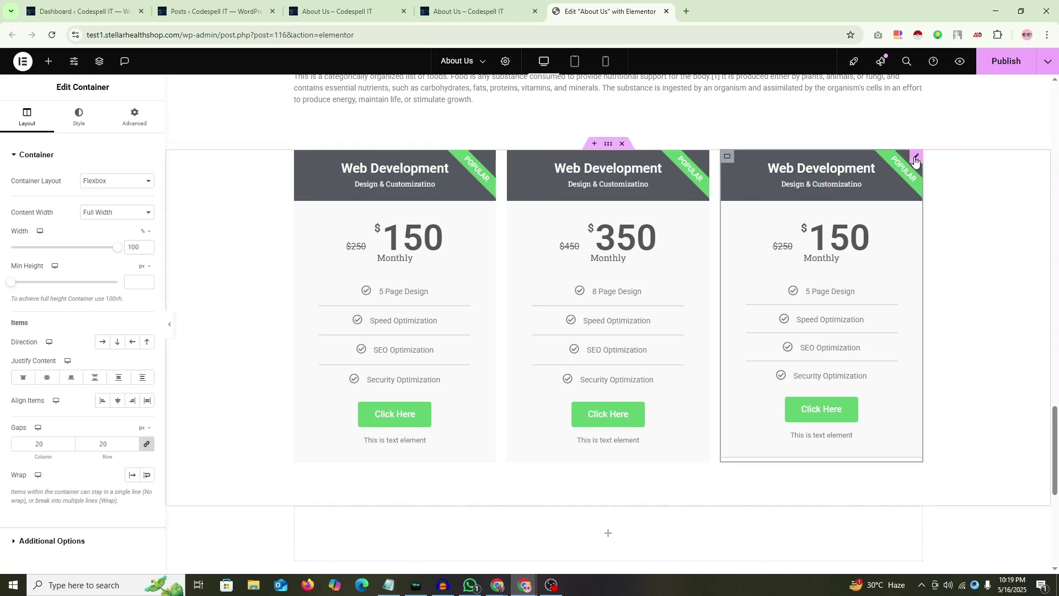
# Step: Set the right card's price to 550 with a 750 original price
pyautogui.click(916, 159)
pyautogui.click(32, 254)
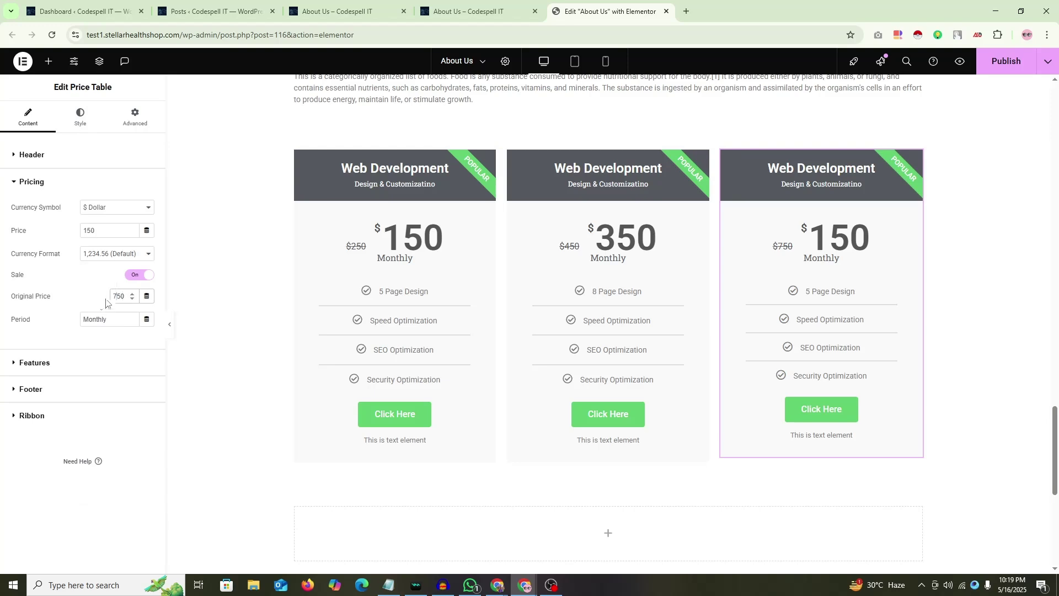
pyautogui.write('5')
# Step: Change the right card's first feature to '10 Page Design'
pyautogui.click(59, 362)
pyautogui.click(56, 248)
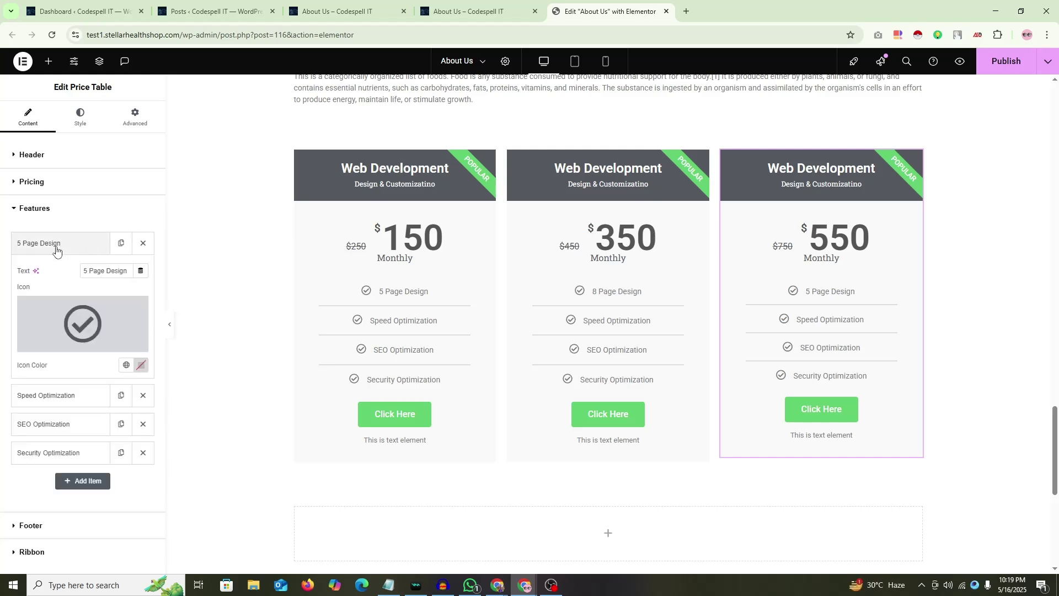
pyautogui.doubleClick(85, 271)
pyautogui.write('10')
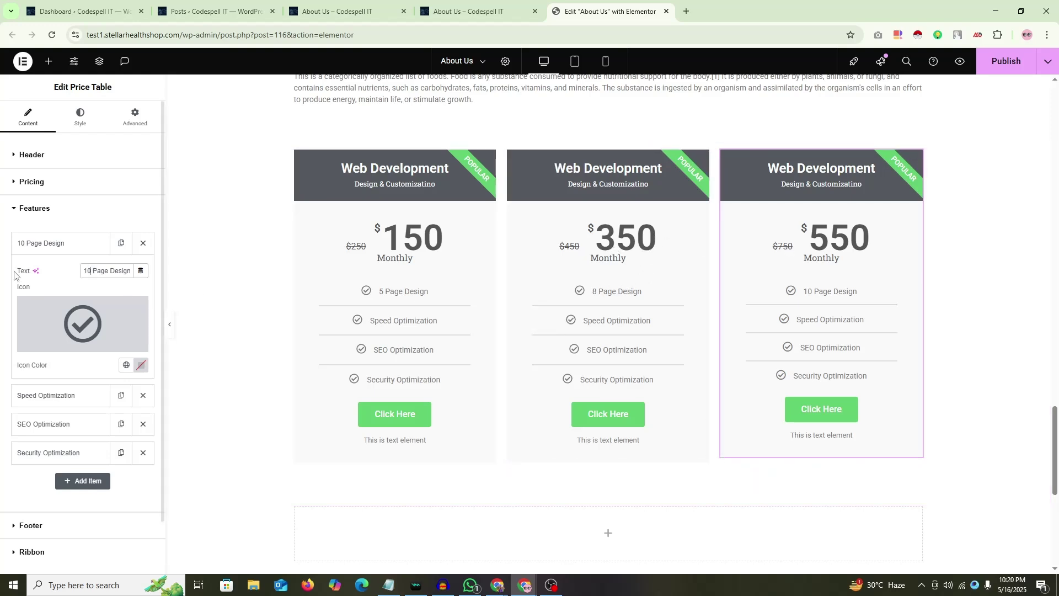
pyautogui.click(61, 244)
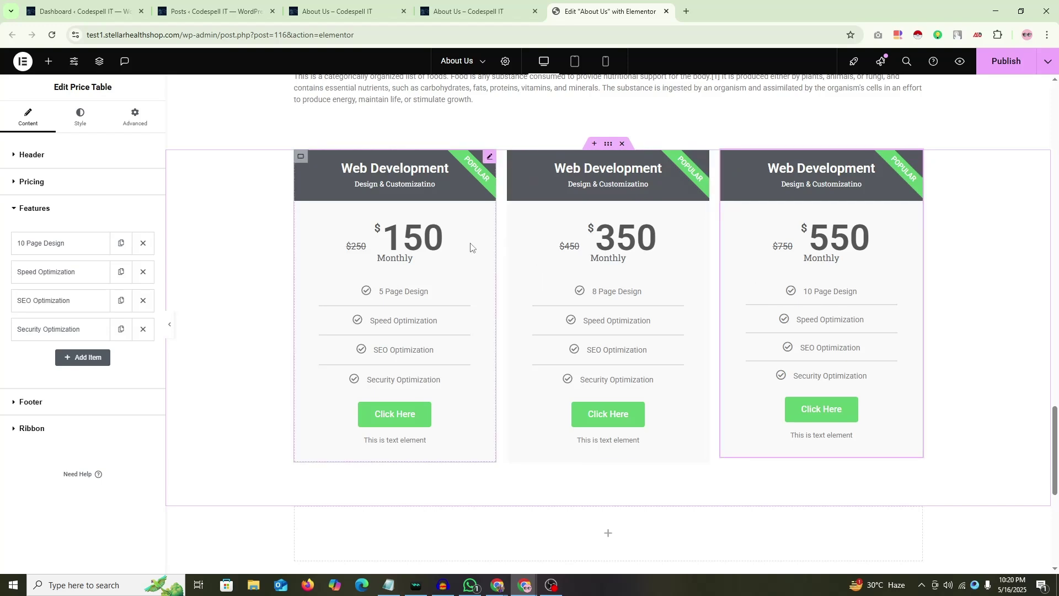
pyautogui.click(35, 215)
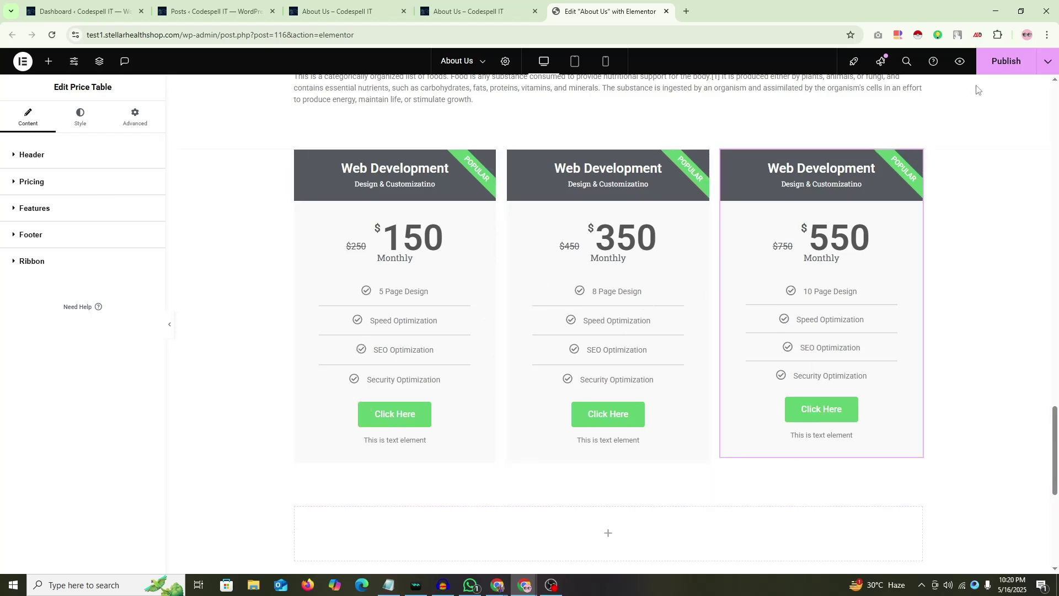
# Step: Publish and scroll the About Us preview to the $150, $350 and $550 cards
pyautogui.click(1000, 65)
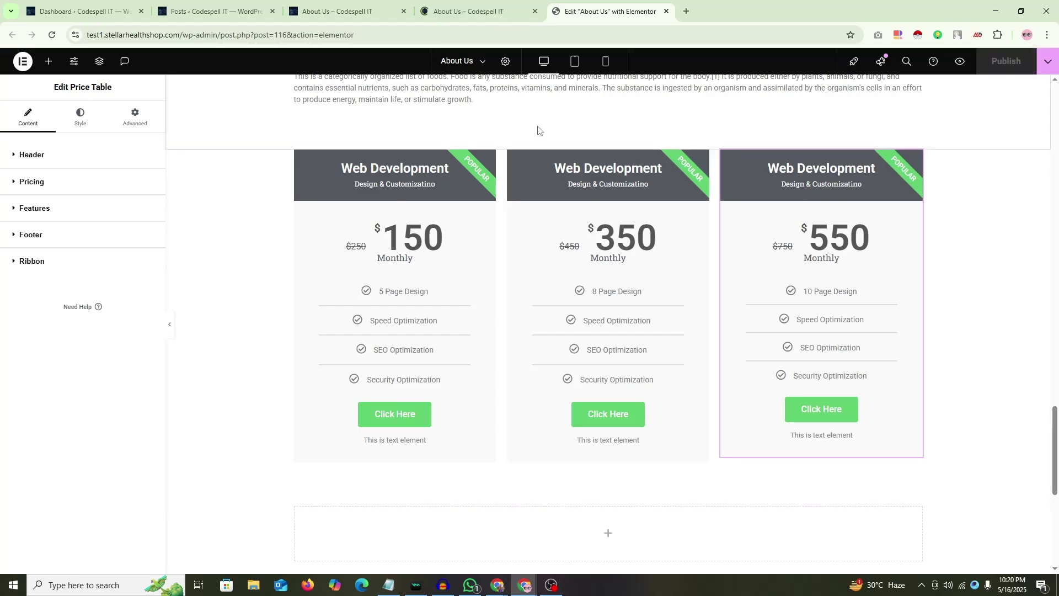
pyautogui.scroll(-20, 508, 238)
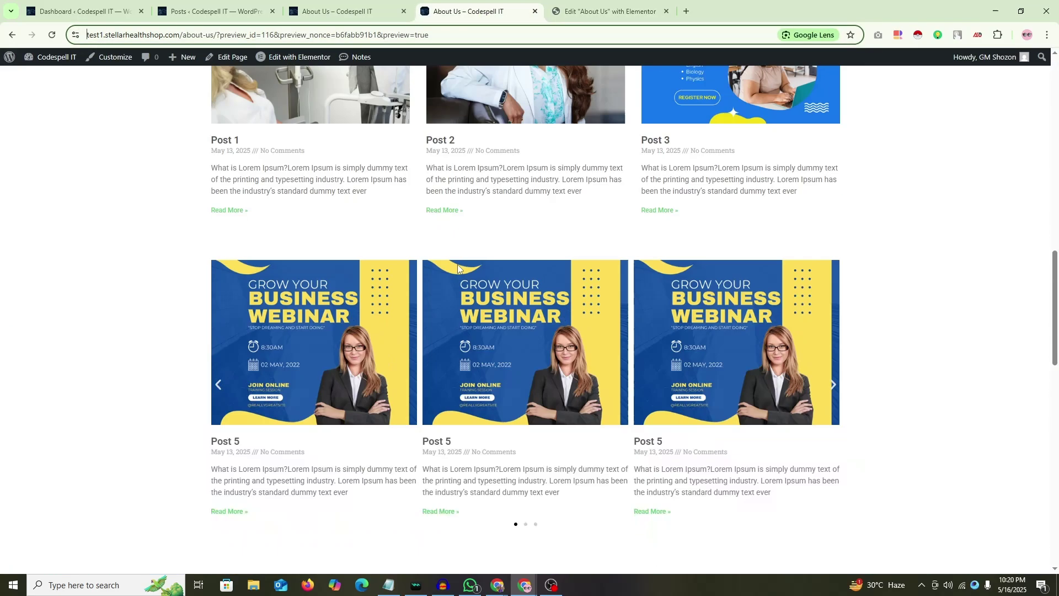
pyautogui.scroll(-10, 712, 270)
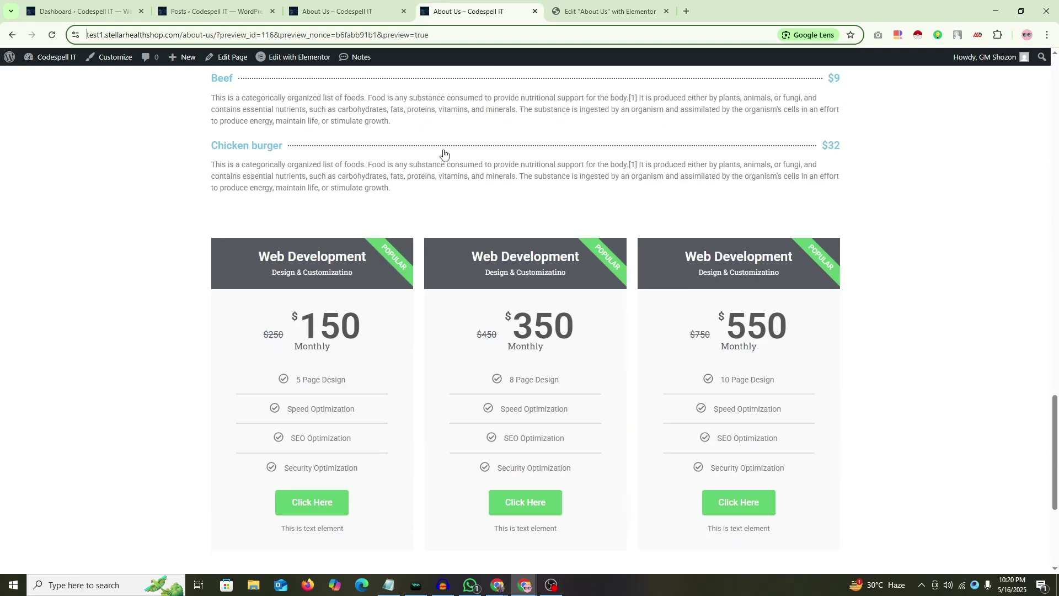
pyautogui.scroll(2, 472, 231)
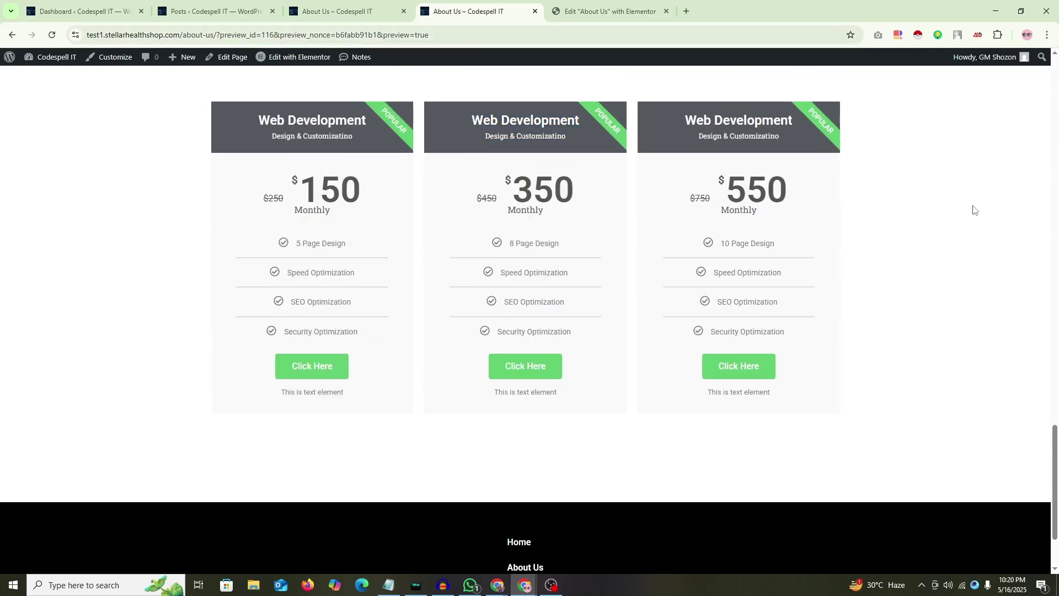
# Step: Select the first price table and expand its Ribbon section showing the 'Popular' title
pyautogui.click(599, 3)
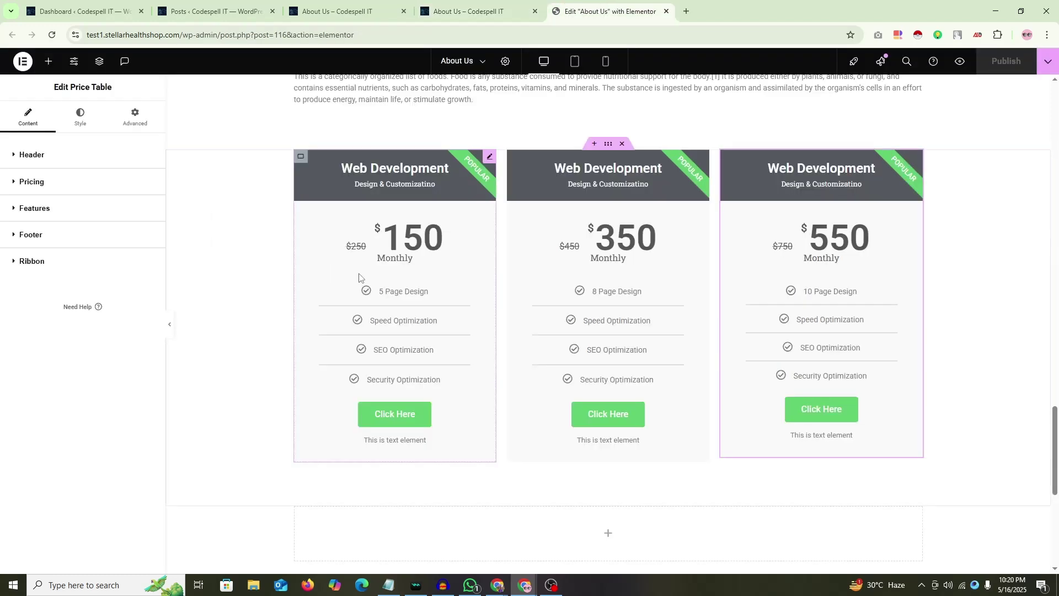
pyautogui.click(320, 281)
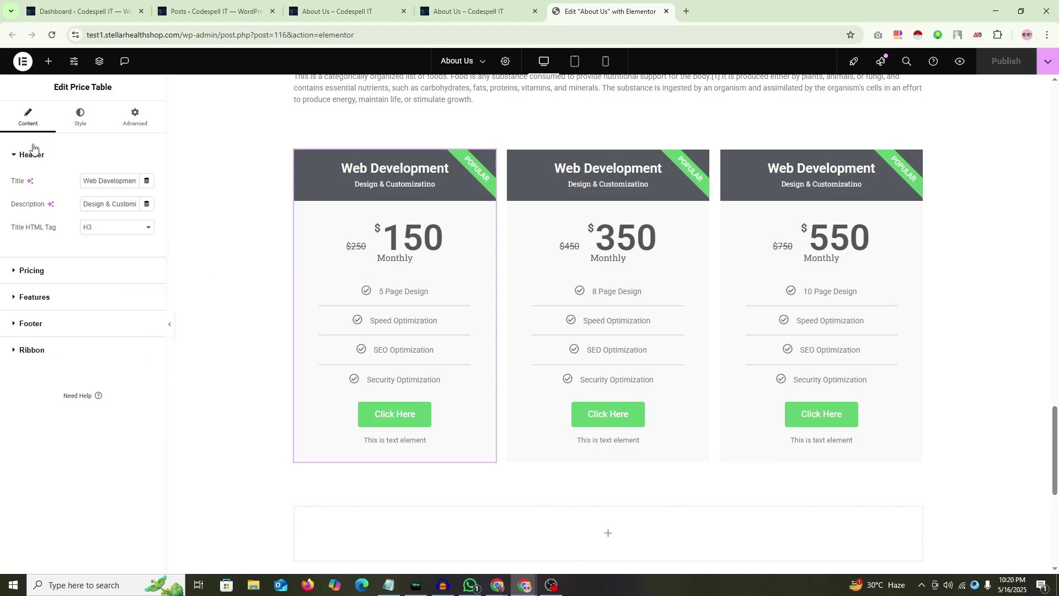
pyautogui.click(80, 116)
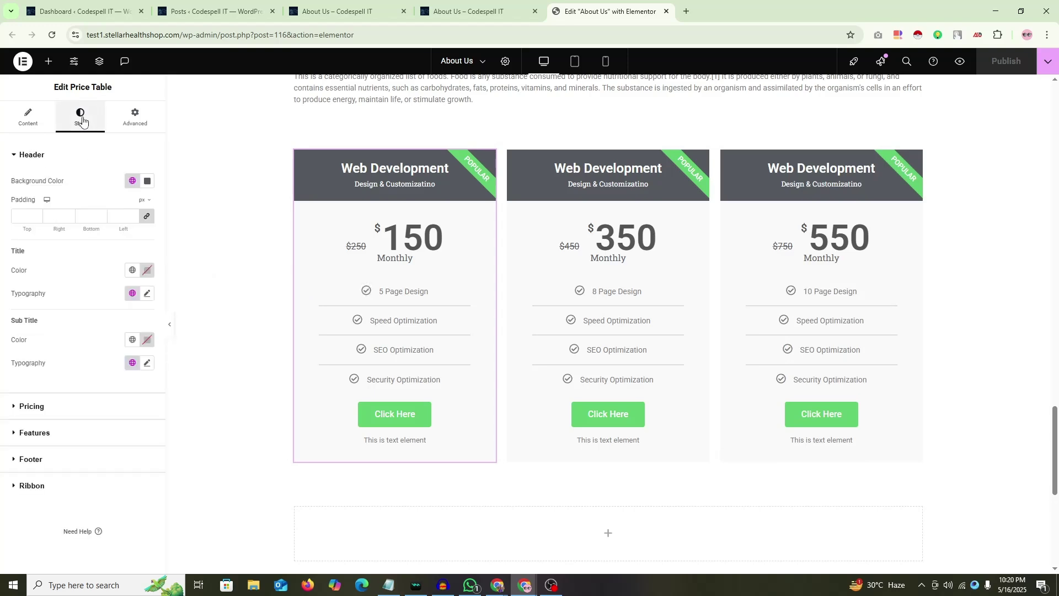
pyautogui.click(16, 116)
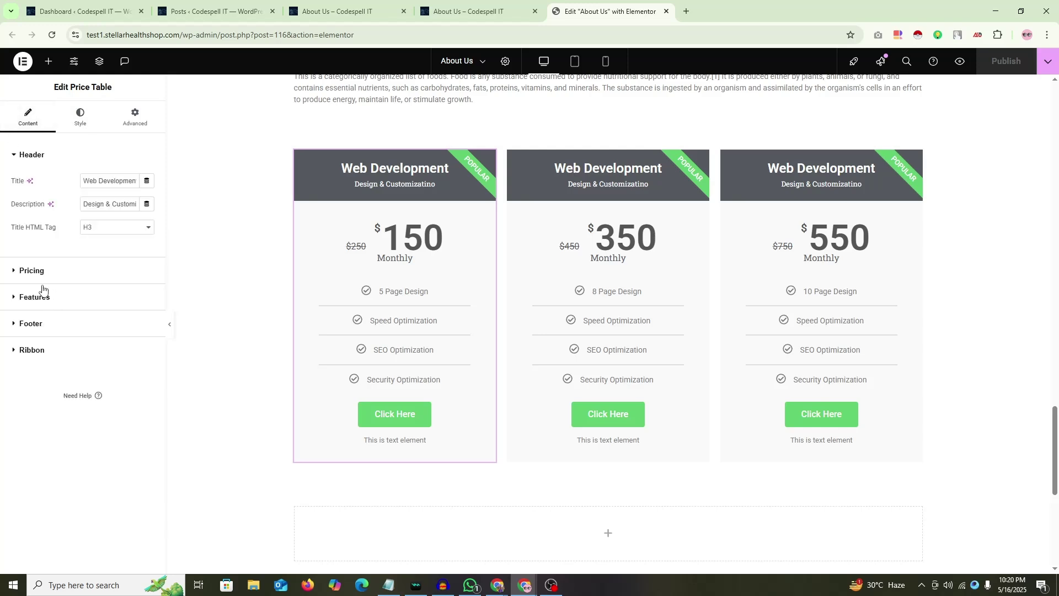
pyautogui.click(27, 355)
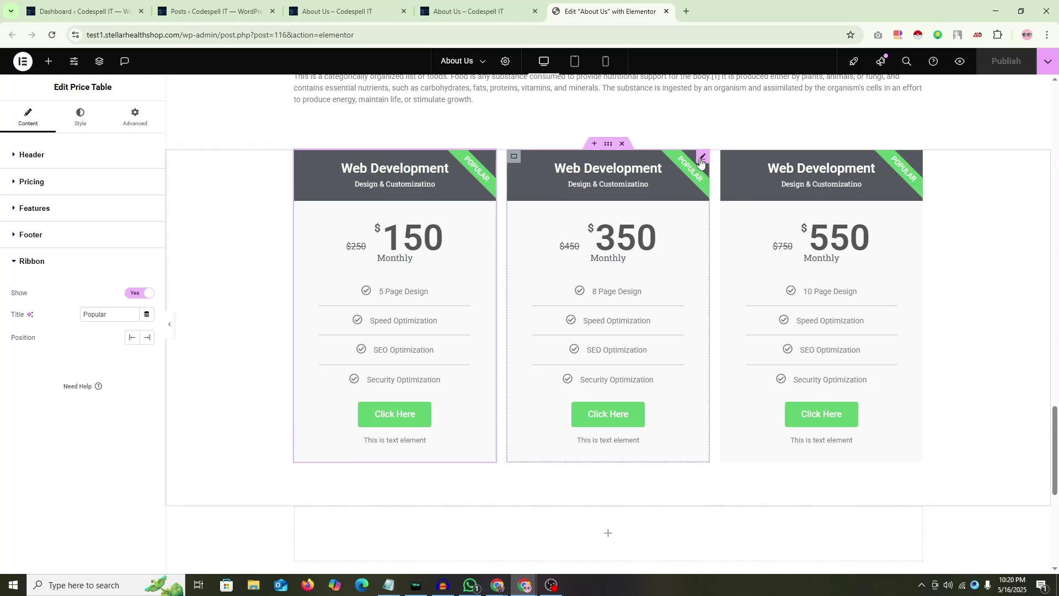
# Step: Change the middle card's ribbon title from 'Popular' to 'Recommended'
pyautogui.click(701, 161)
pyautogui.click(39, 348)
pyautogui.moveTo(111, 315); pyautogui.dragTo(14, 327)
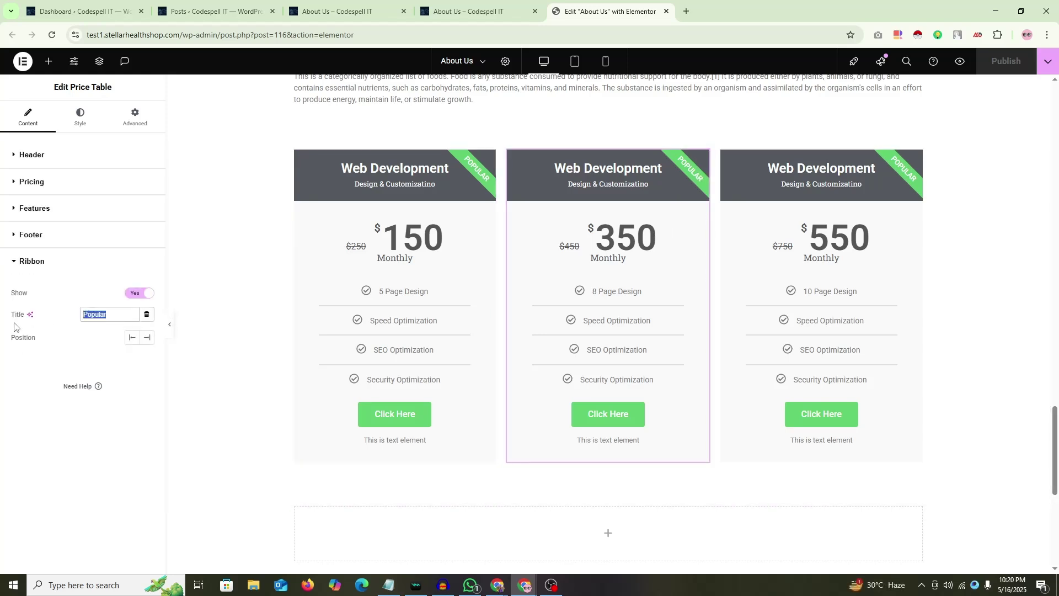
pyautogui.write('Re')
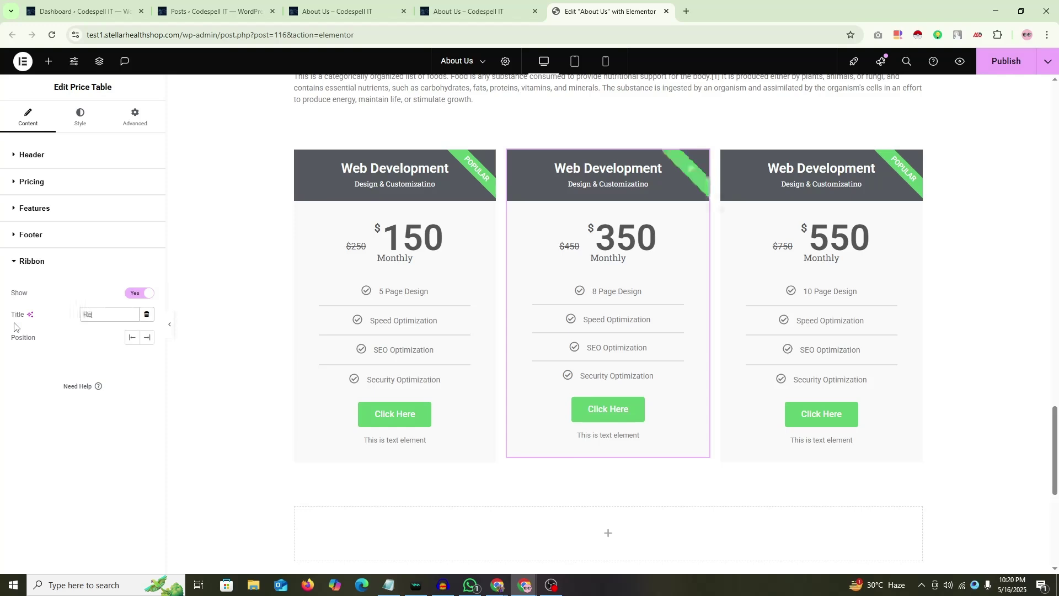
pyautogui.write('commended')
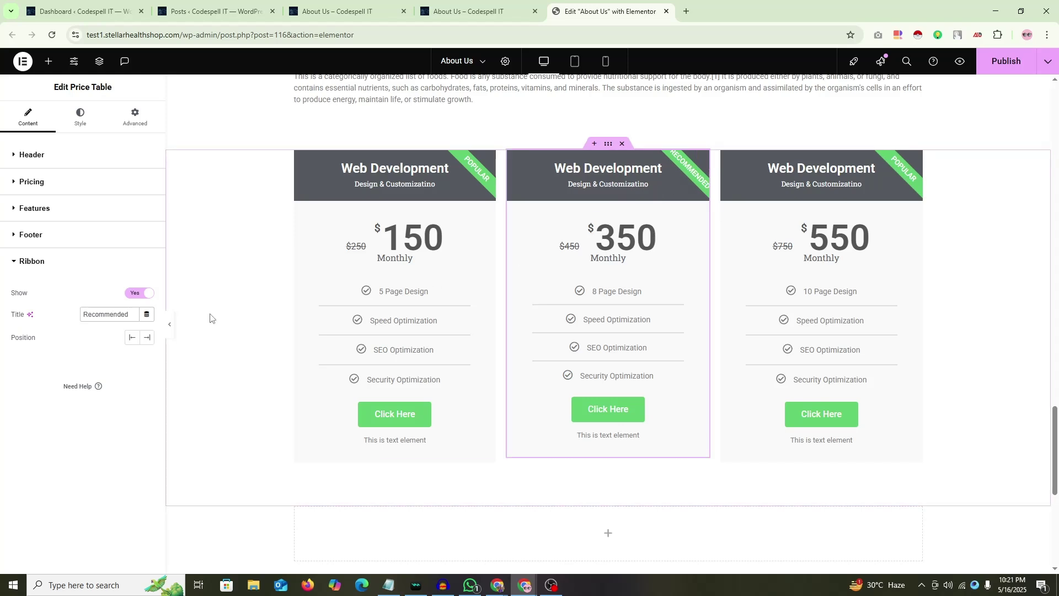
# Step: Set the middle card's ribbon typography size to 10 px
pyautogui.click(82, 119)
pyautogui.click(25, 487)
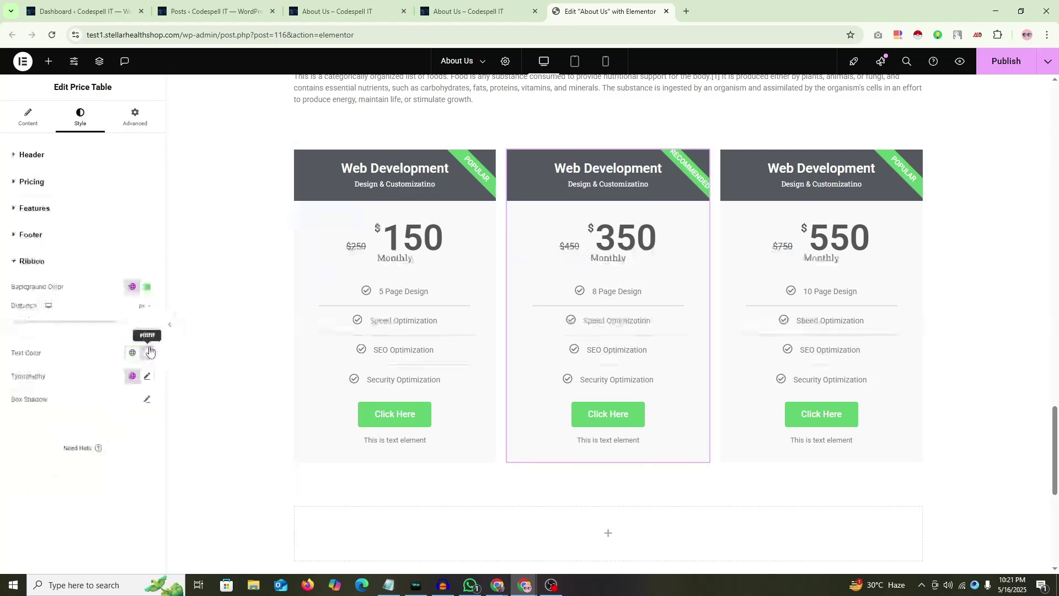
pyautogui.click(147, 376)
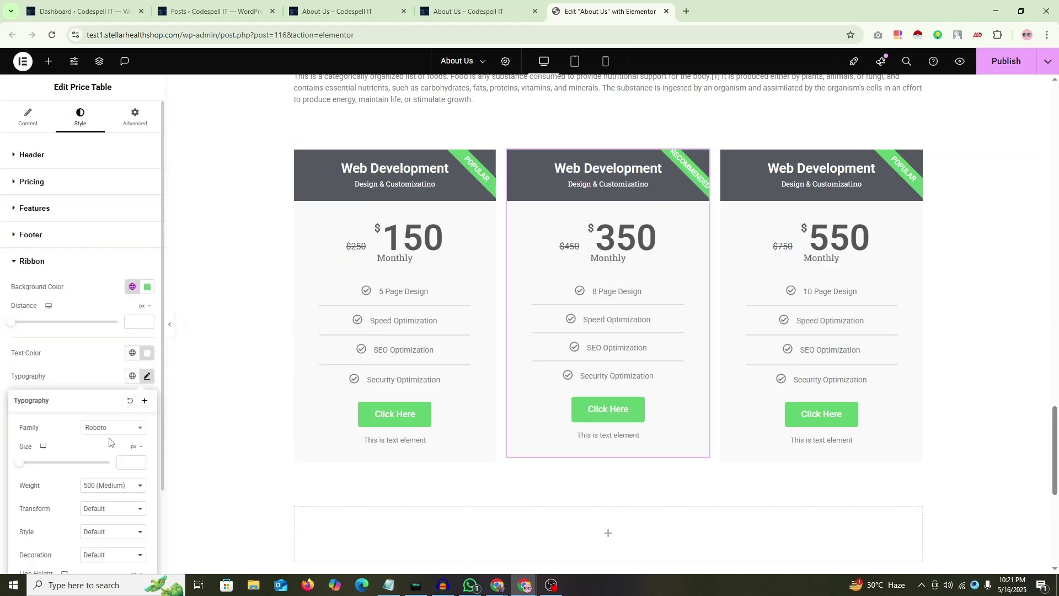
pyautogui.write('1')
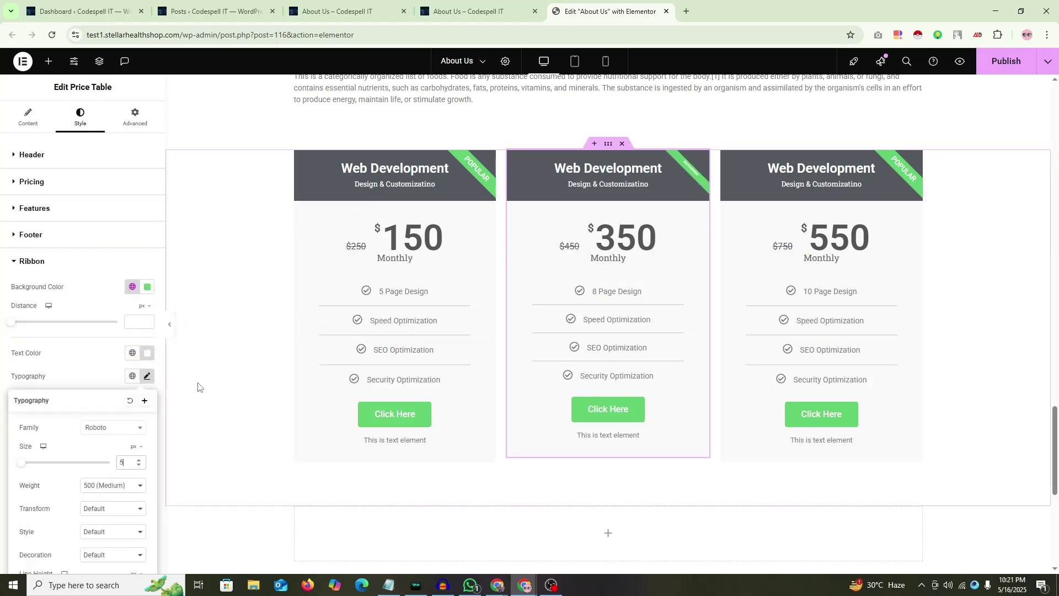
pyautogui.press('BackSpace')
pyautogui.write('10')
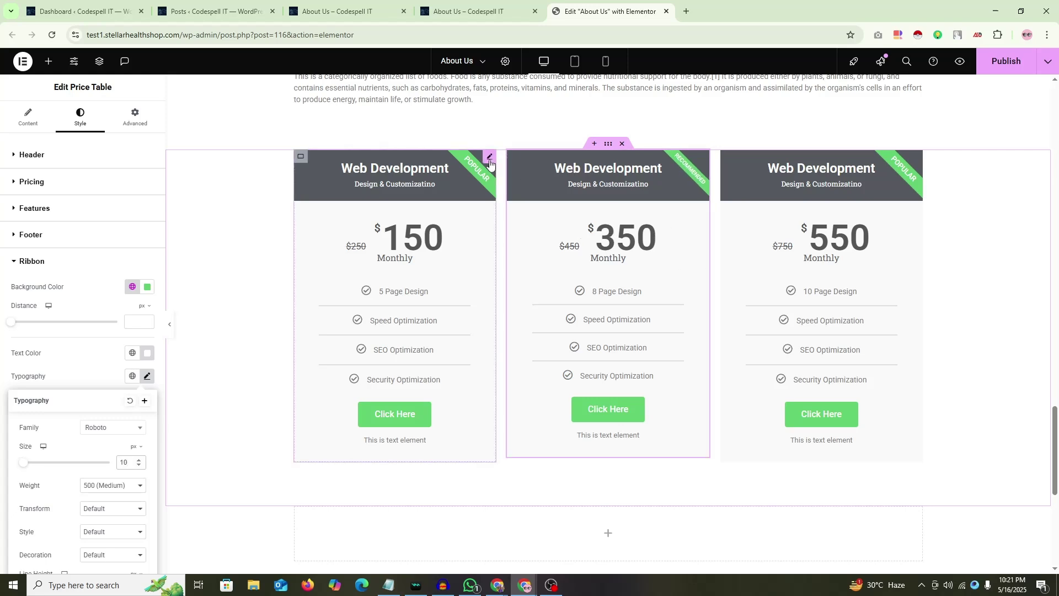
pyautogui.click(386, 210)
pyautogui.click(32, 347)
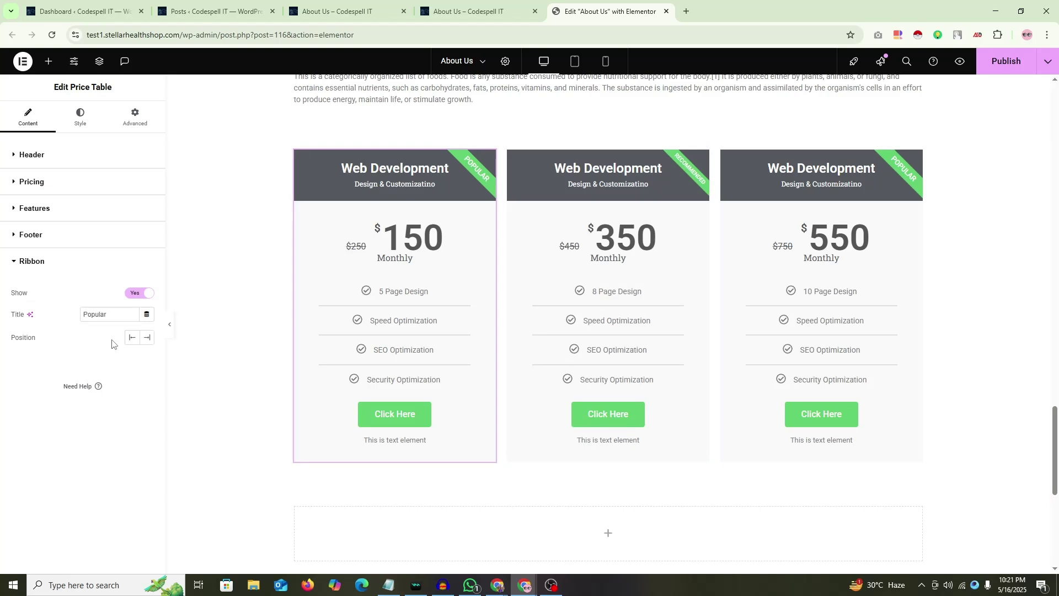
# Step: Retitle the left card's ribbon 'Stater' and the right card's ribbon 'Best'
pyautogui.doubleClick(85, 316)
pyautogui.write('Stater')
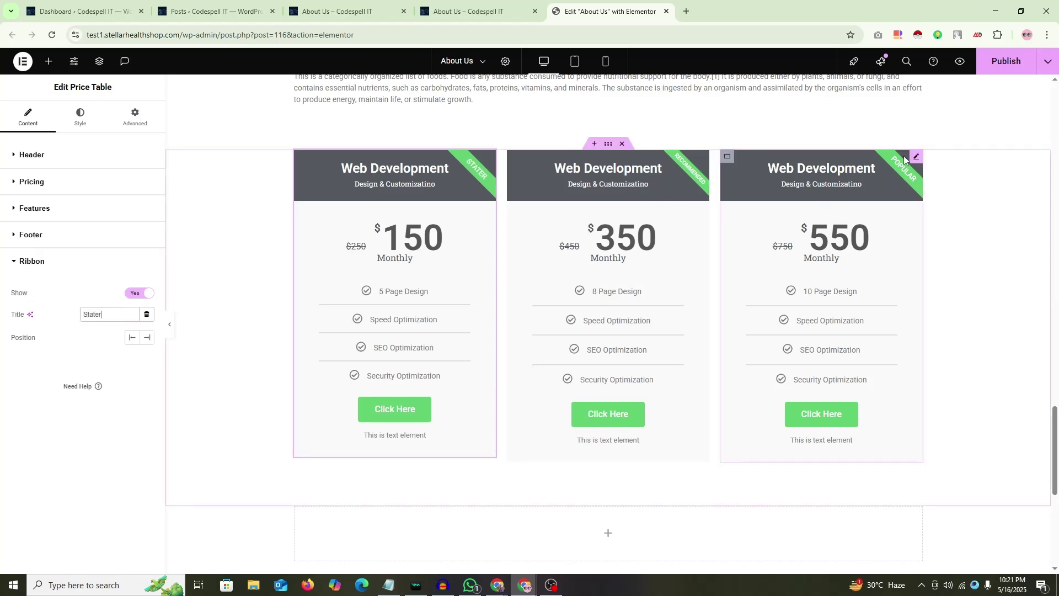
pyautogui.click(915, 157)
pyautogui.click(32, 350)
pyautogui.moveTo(136, 315); pyautogui.dragTo(0, 325)
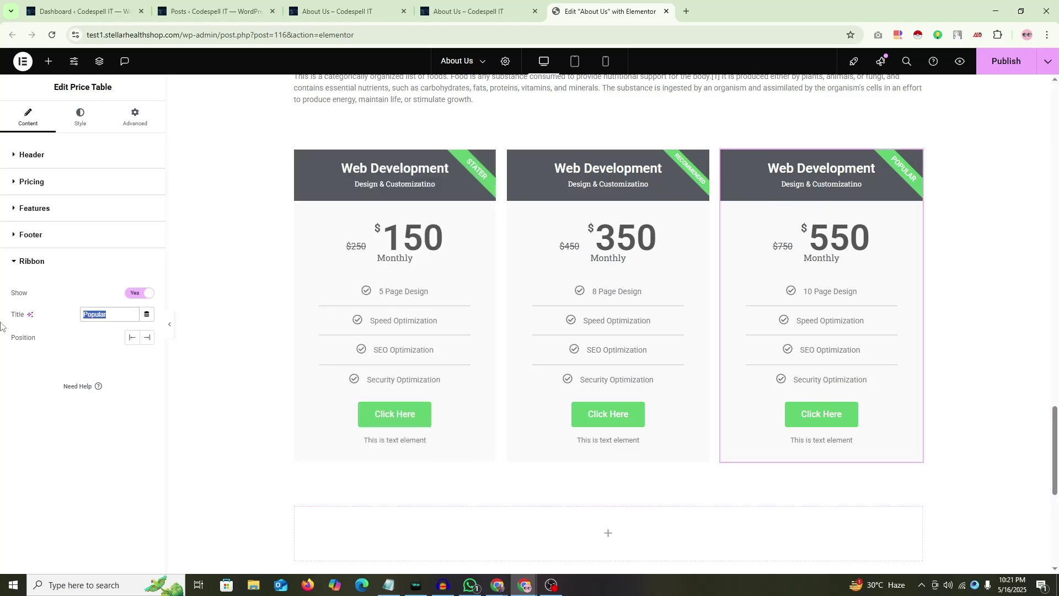
pyautogui.write('Best')
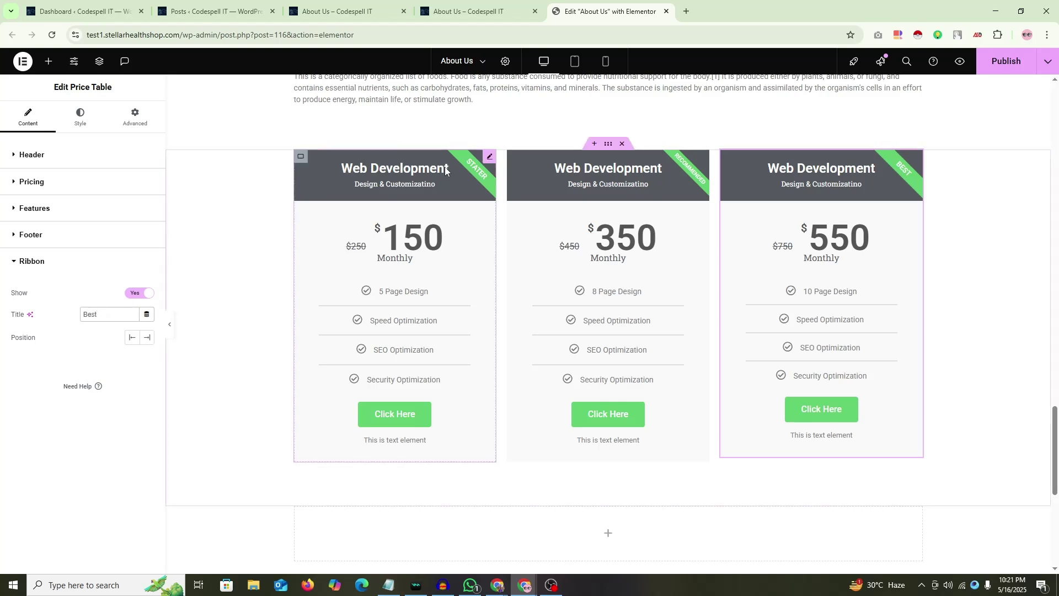
# Step: Review the left card's Features, Footer and Header settings
pyautogui.click(489, 156)
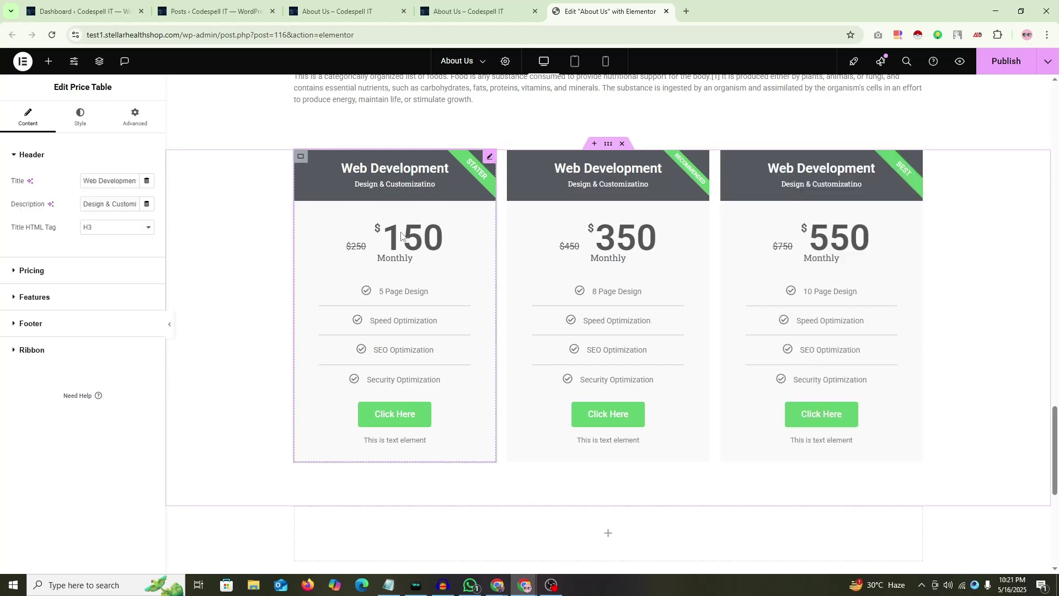
pyautogui.click(38, 298)
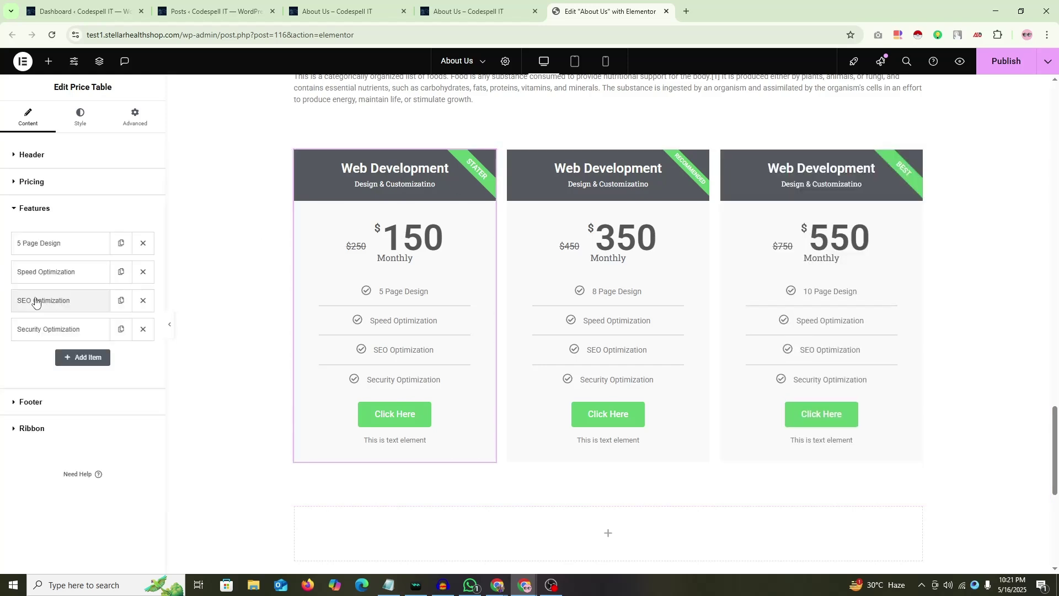
pyautogui.click(34, 401)
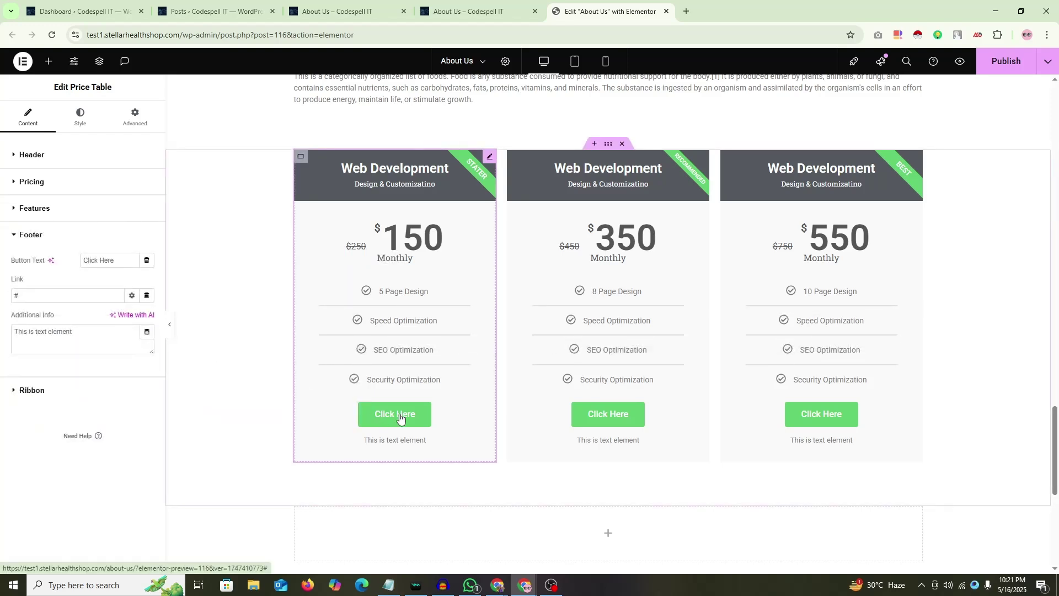
pyautogui.click(25, 154)
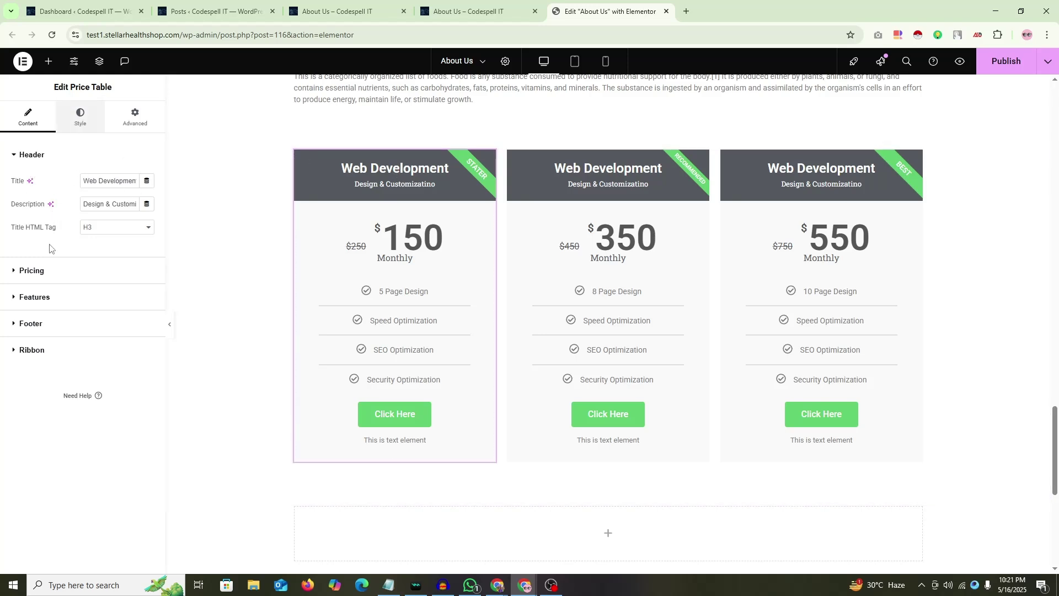
# Step: Try '1 time' and '1 Website Work' as the left card's period label
pyautogui.click(34, 270)
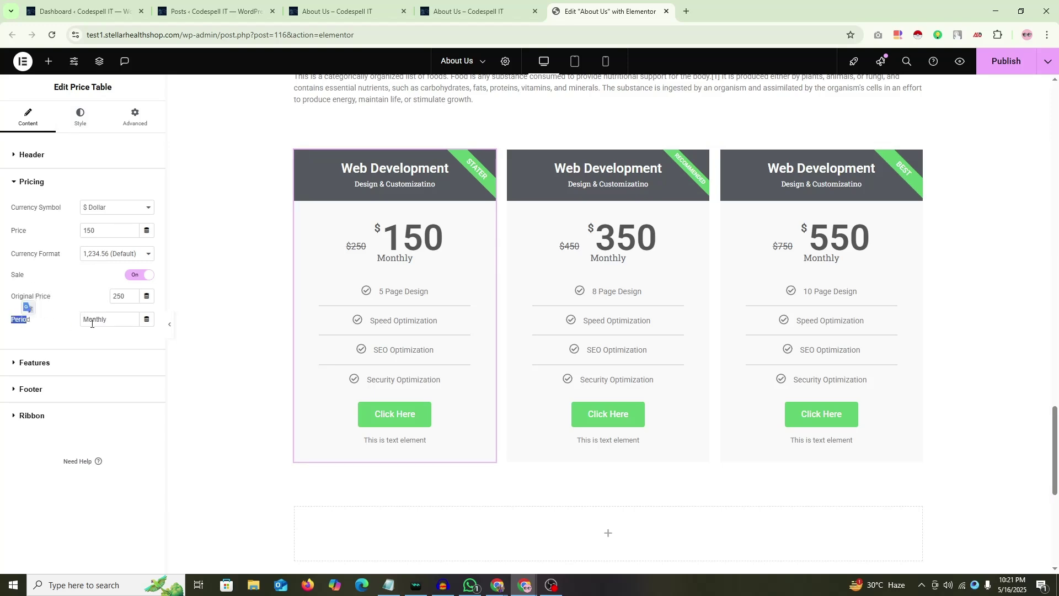
pyautogui.click(20, 320)
pyautogui.click(65, 310)
pyautogui.click(32, 324)
pyautogui.write('1')
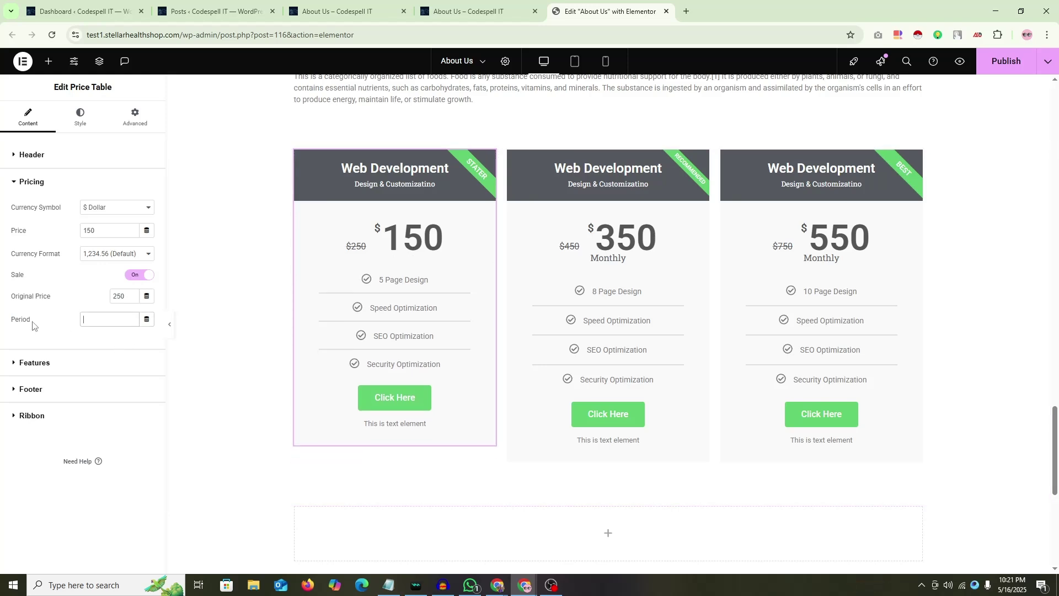
pyautogui.write(' time')
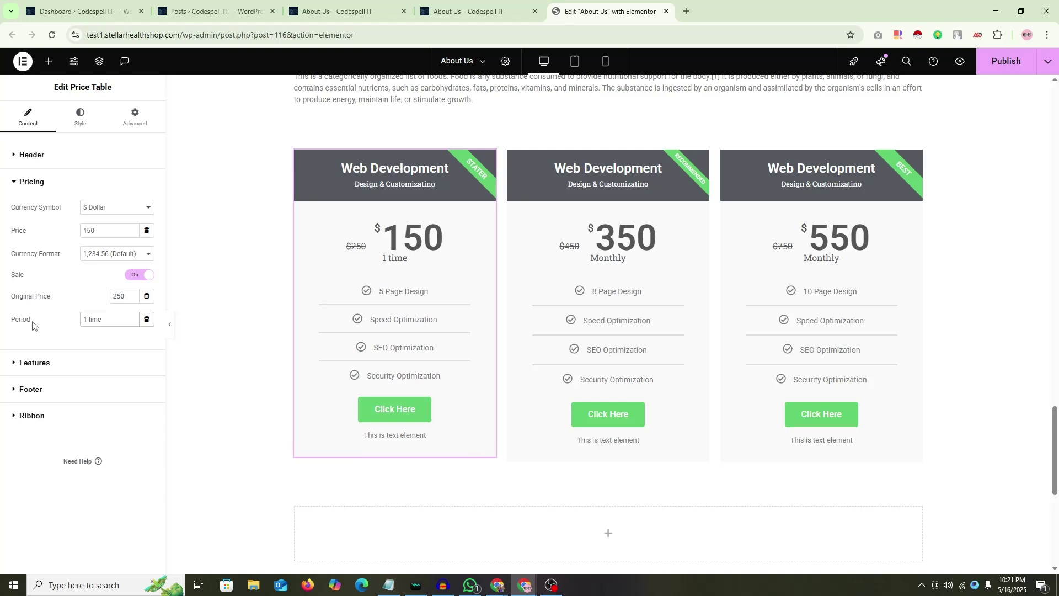
pyautogui.press('BackSpace')
pyautogui.press('BackSpace')
pyautogui.press('BackSpace')
pyautogui.press('BackSpace')
pyautogui.press('BackSpace')
pyautogui.press('BackSpace')
pyautogui.press('BackSpace')
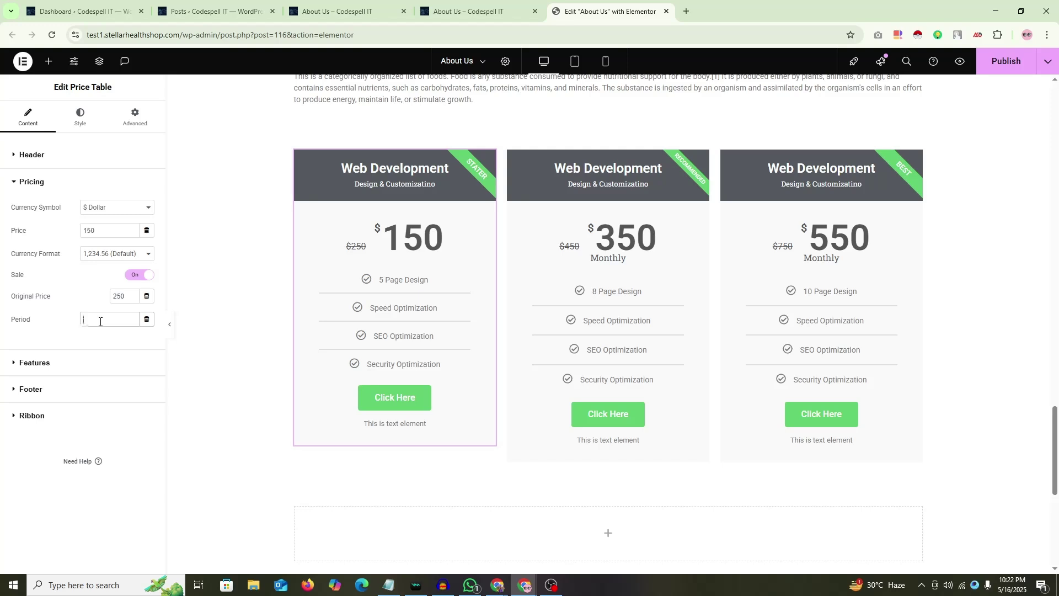
pyautogui.write('1 Qu')
pyautogui.press('BackSpace')
pyautogui.press('BackSpace')
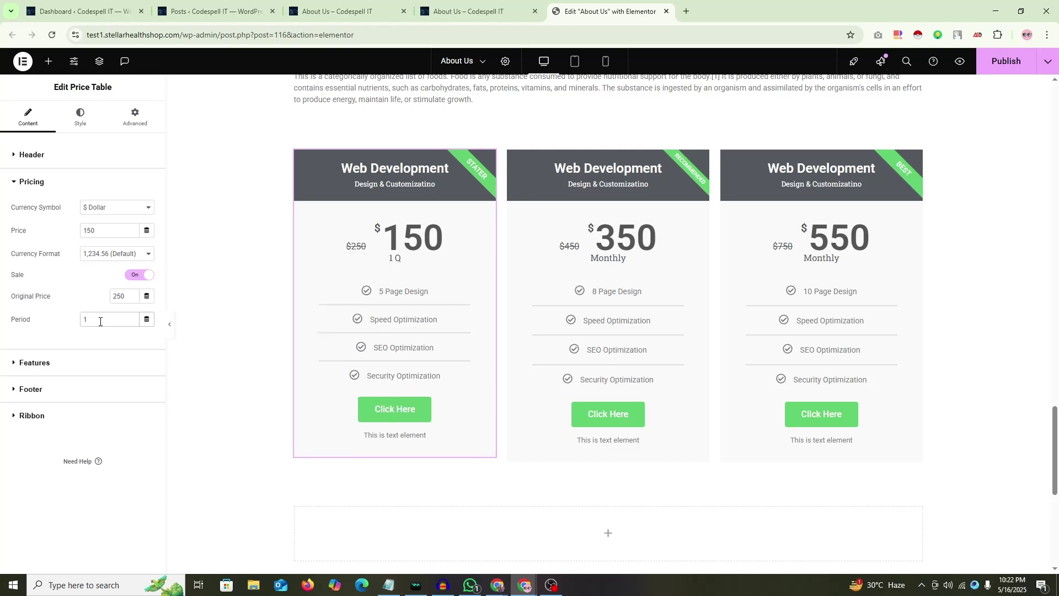
pyautogui.write('Website Work')
# Step: Change the period to 'Weekly', then restore it to 'Monthly'
pyautogui.tripleClick(100, 322)
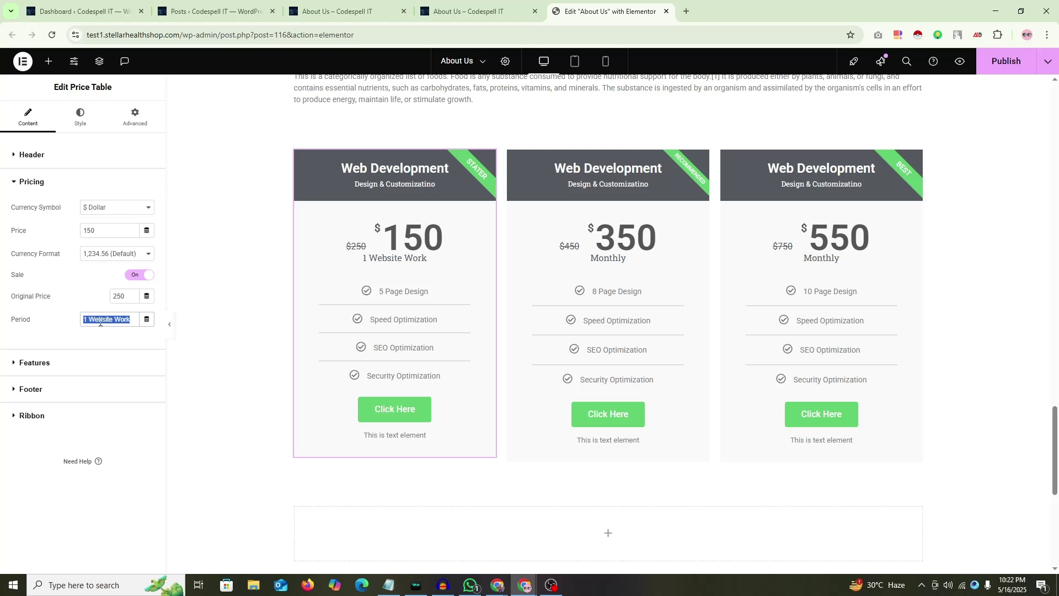
pyautogui.press('BackSpace')
pyautogui.write('Weekly')
pyautogui.press('BackSpace')
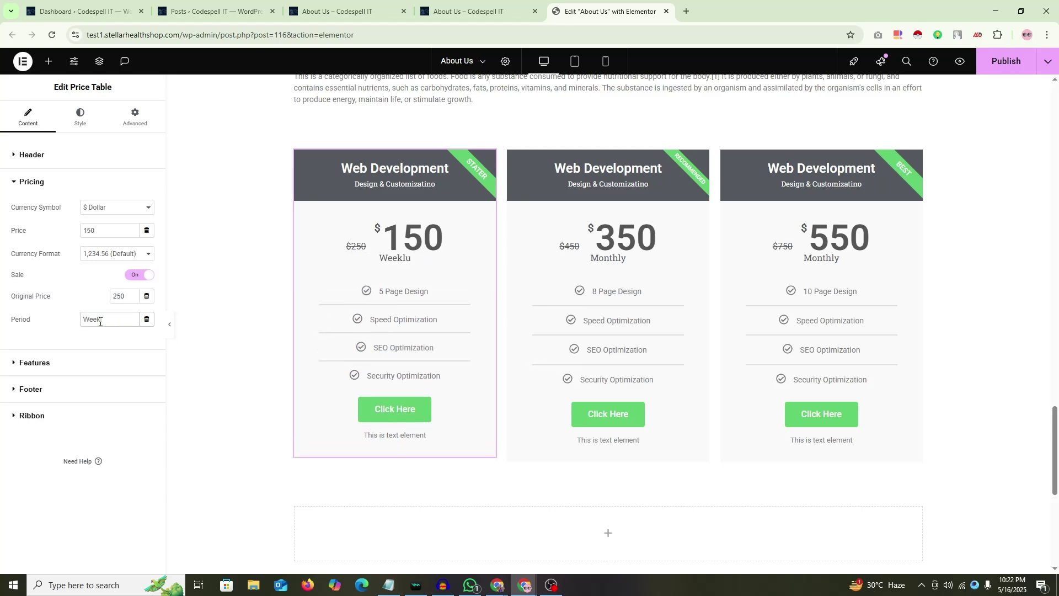
pyautogui.press('BackSpace')
pyautogui.press('BackSpace')
pyautogui.press('BackSpace')
pyautogui.press('BackSpace')
pyautogui.press('BackSpace')
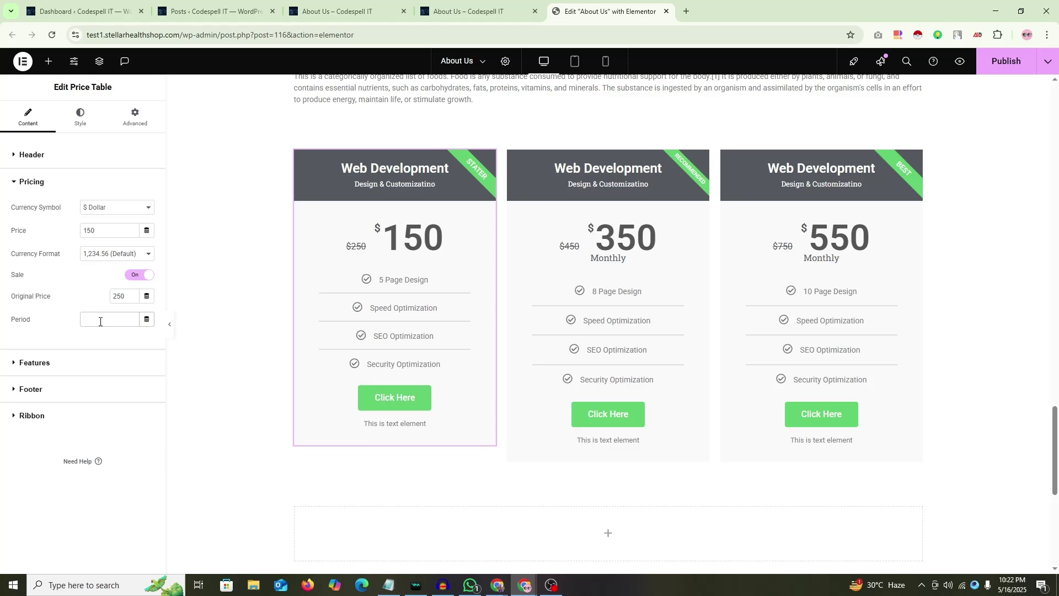
pyautogui.write('Mon')
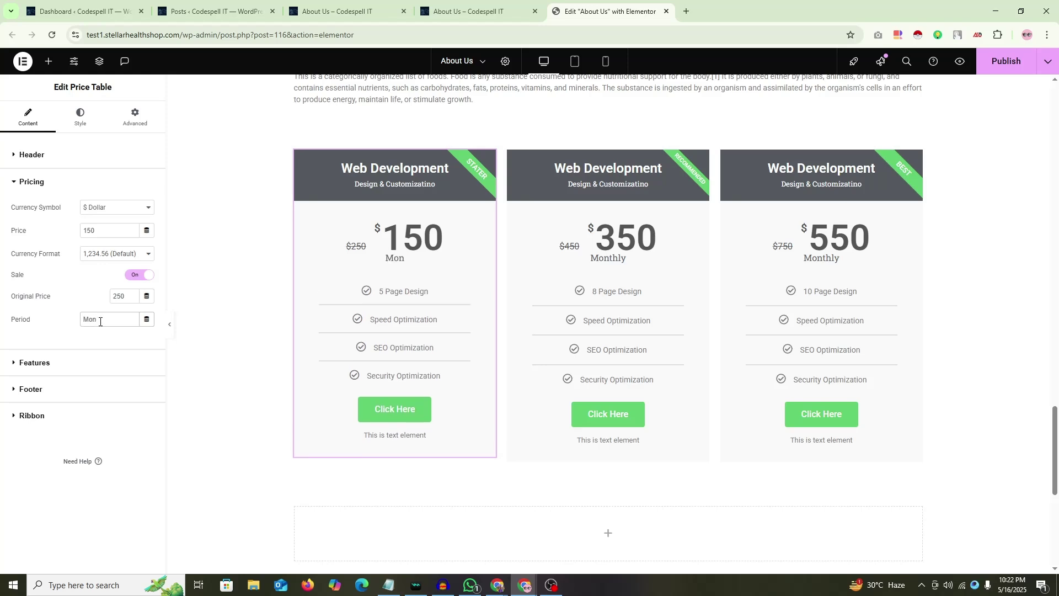
pyautogui.write('thly')
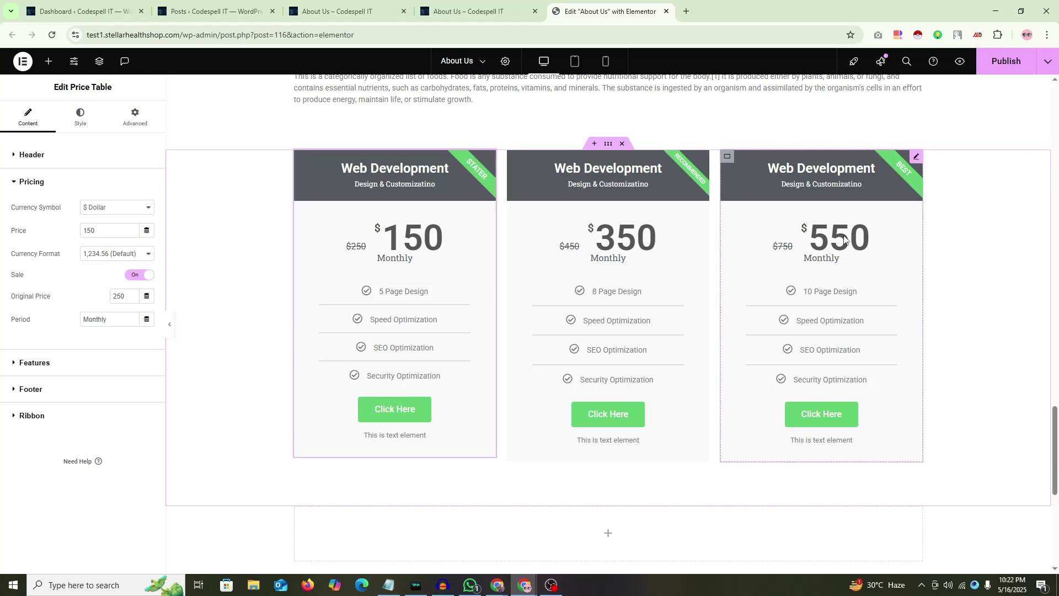
# Step: Open the left card's Style tab and switch over to the Google Meet window
pyautogui.click(47, 183)
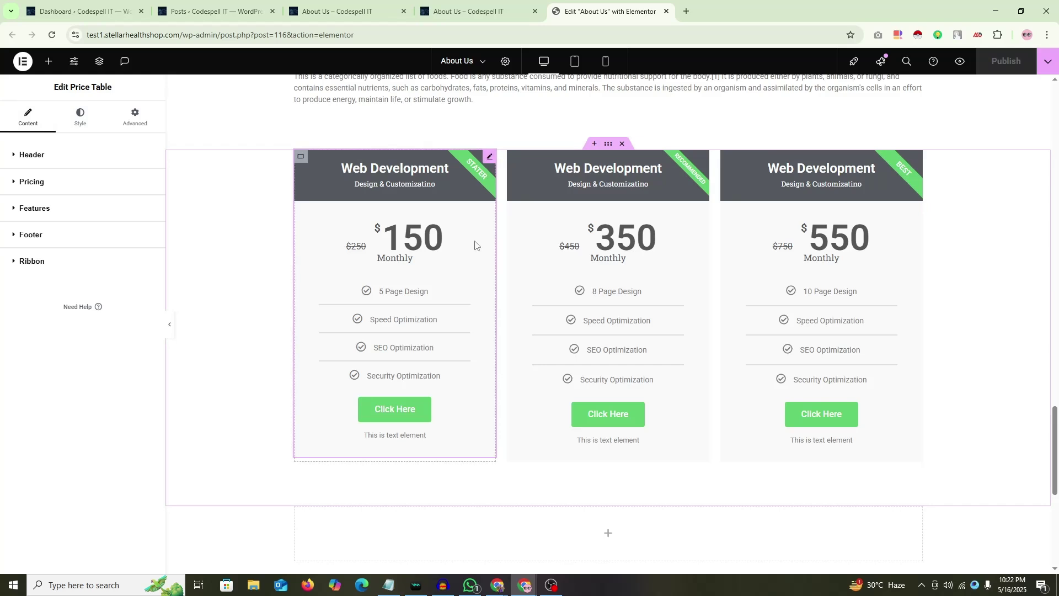
pyautogui.click(79, 117)
pyautogui.click(523, 502)
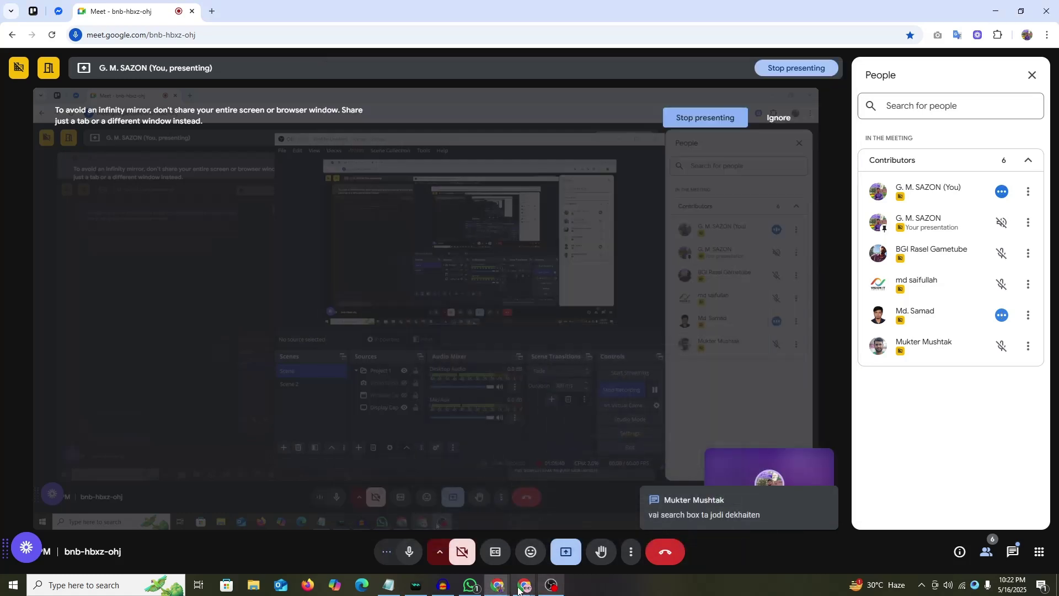
# Step: Return to the 'Edit About Us with Elementor' window from the Chrome taskbar
pyautogui.moveTo(525, 585)
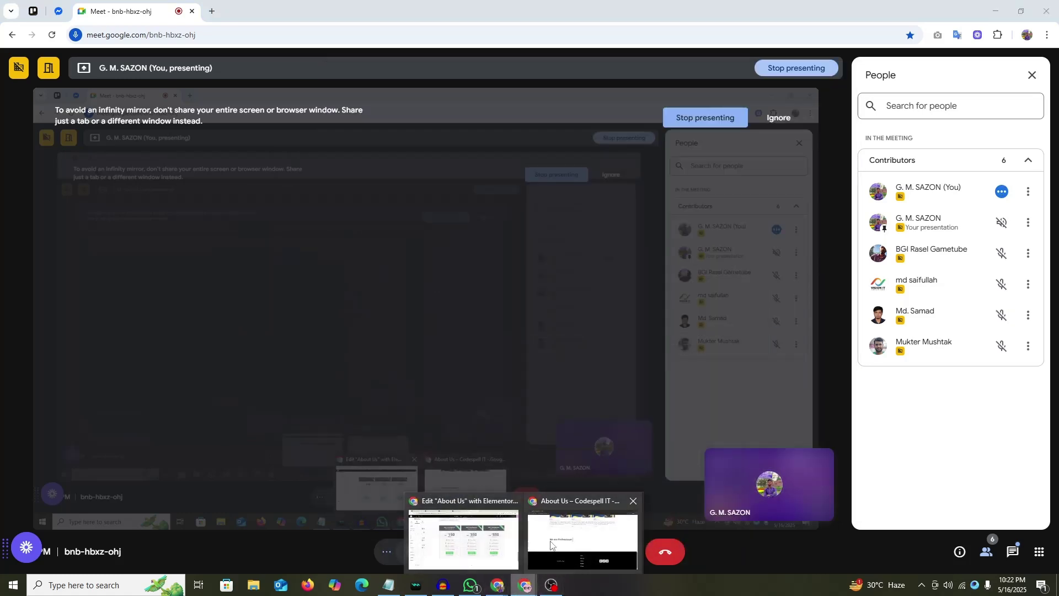
pyautogui.click(496, 538)
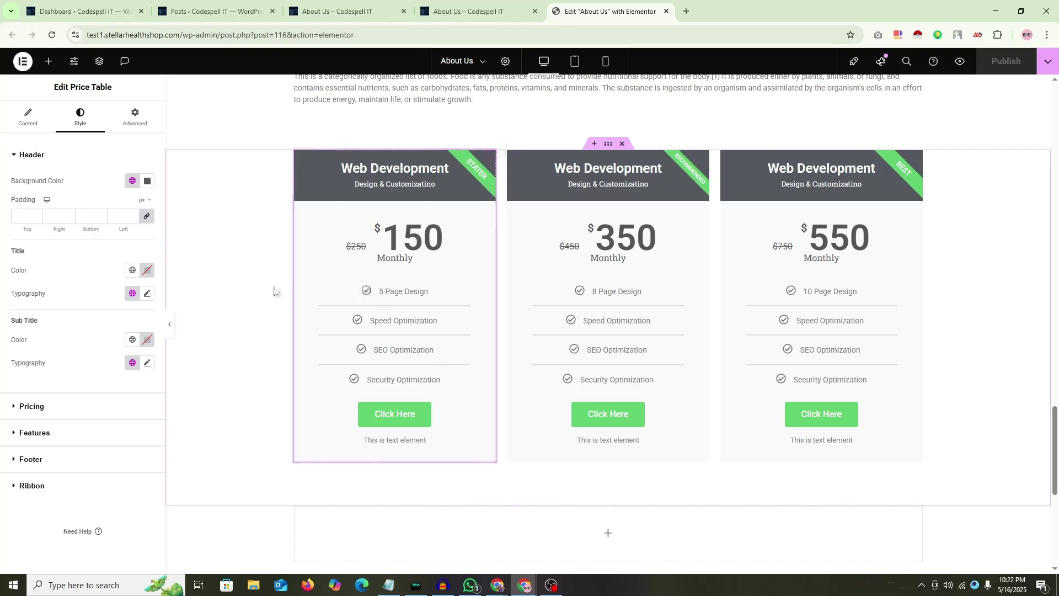
# Step: Scroll the canvas back to the three Web Development price tables
pyautogui.scroll(-1, 272, 290)
pyautogui.scroll(1, 275, 238)
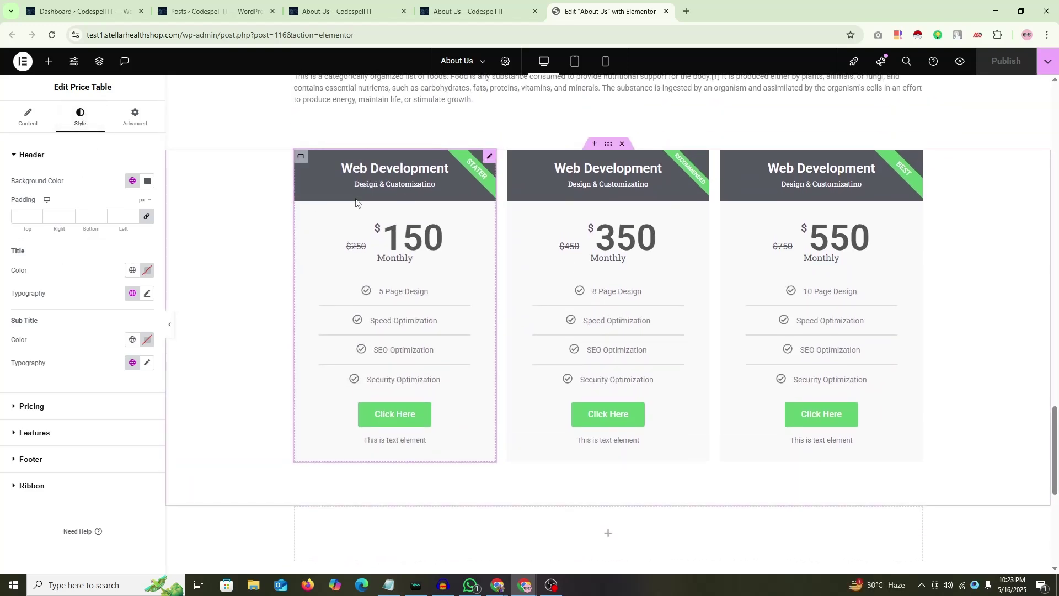
pyautogui.scroll(10, 281, 266)
pyautogui.scroll(10, 288, 270)
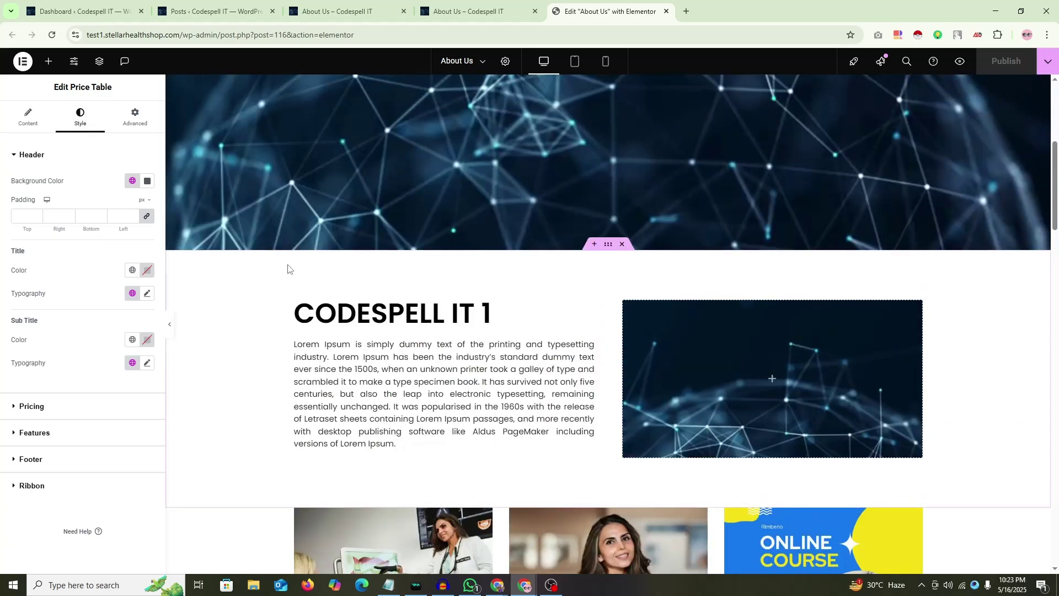
pyautogui.scroll(-4, 288, 267)
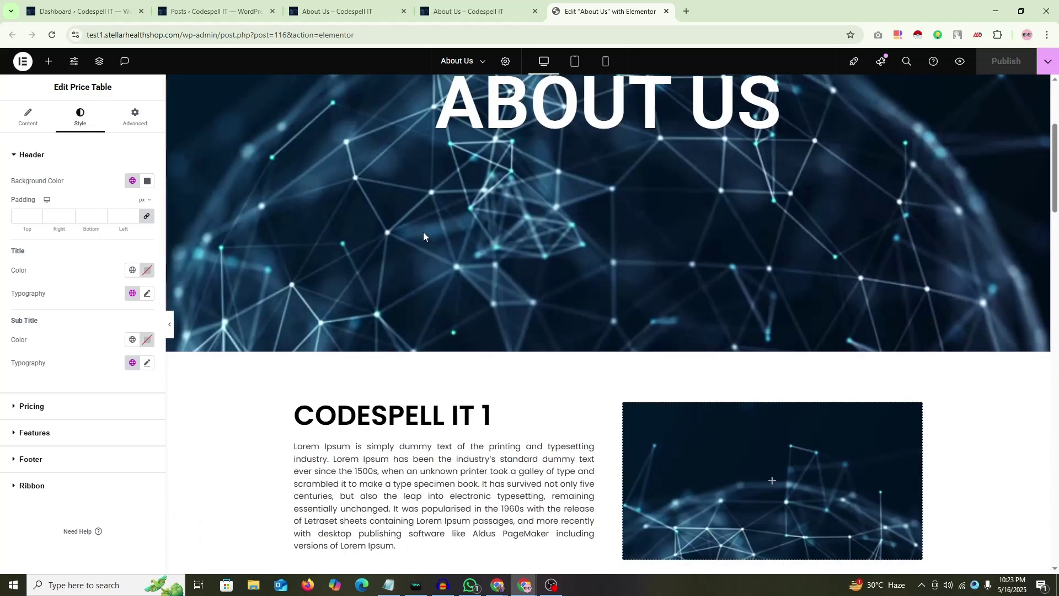
pyautogui.click(921, 585)
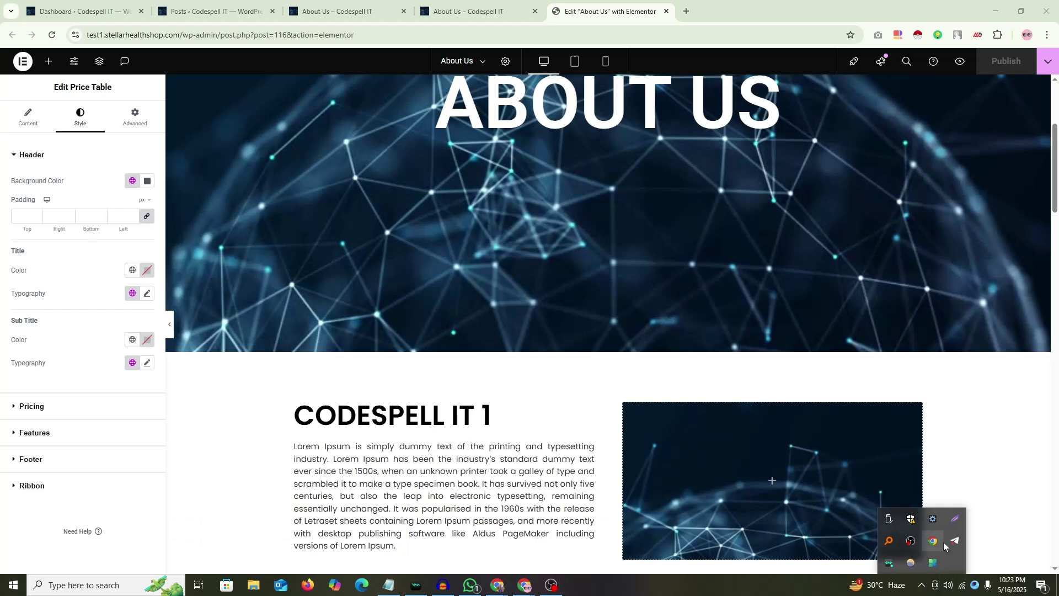
pyautogui.click(923, 587)
pyautogui.scroll(1, 624, 322)
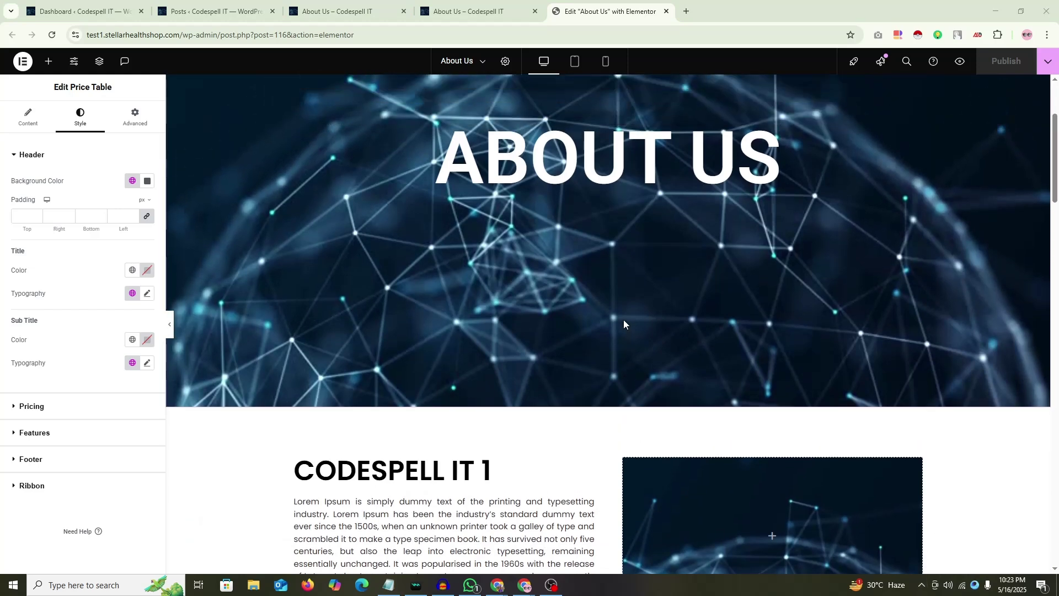
pyautogui.scroll(-10, 601, 307)
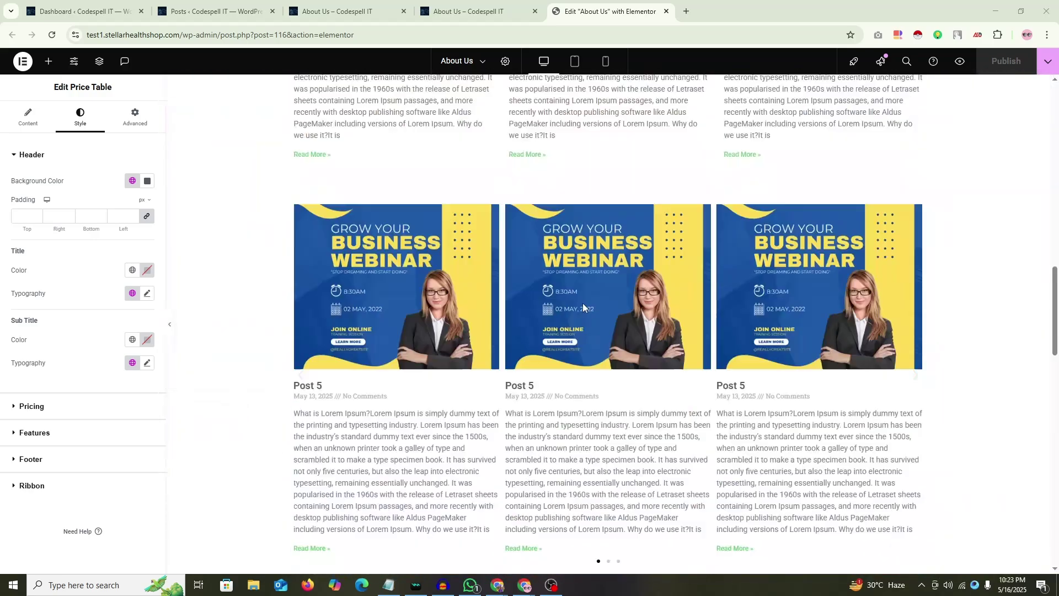
pyautogui.scroll(-15, 583, 307)
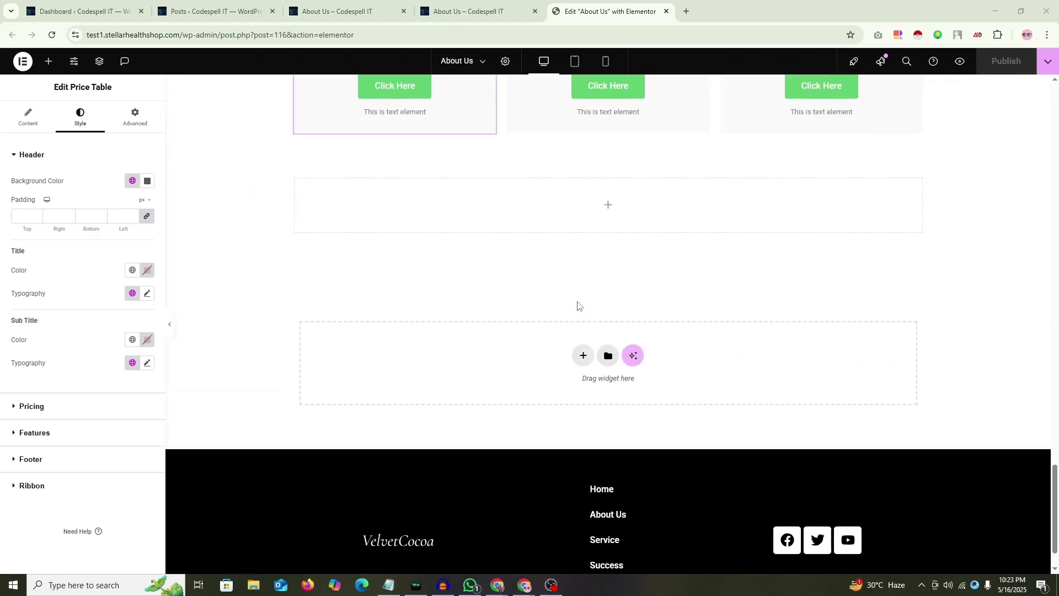
pyautogui.scroll(5, 577, 307)
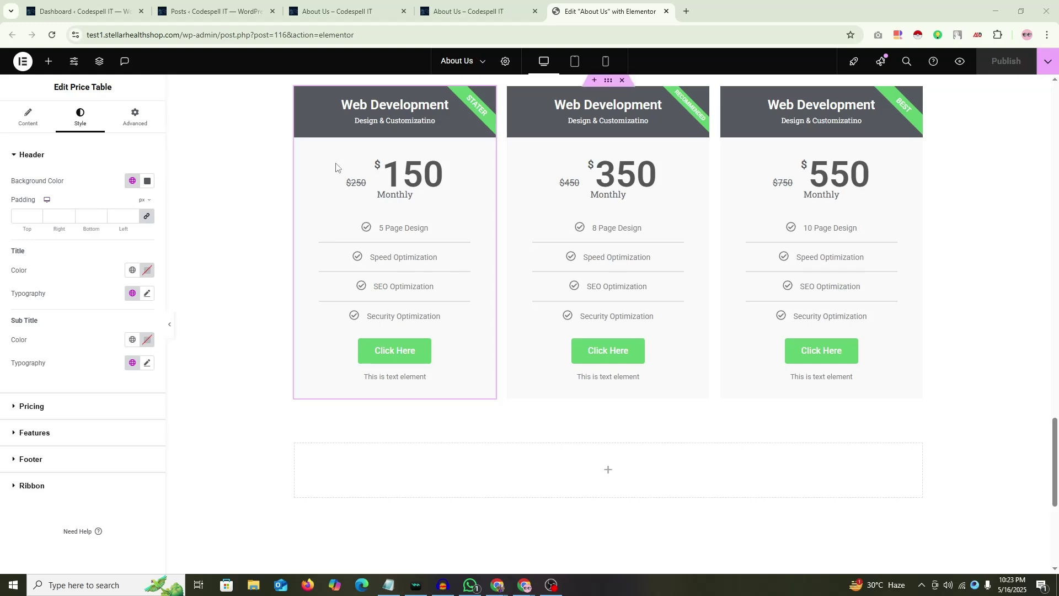
pyautogui.scroll(1, 335, 166)
# Step: Make the first card's header background dark blue and save it as global colour 'Pricing Table'
pyautogui.click(146, 180)
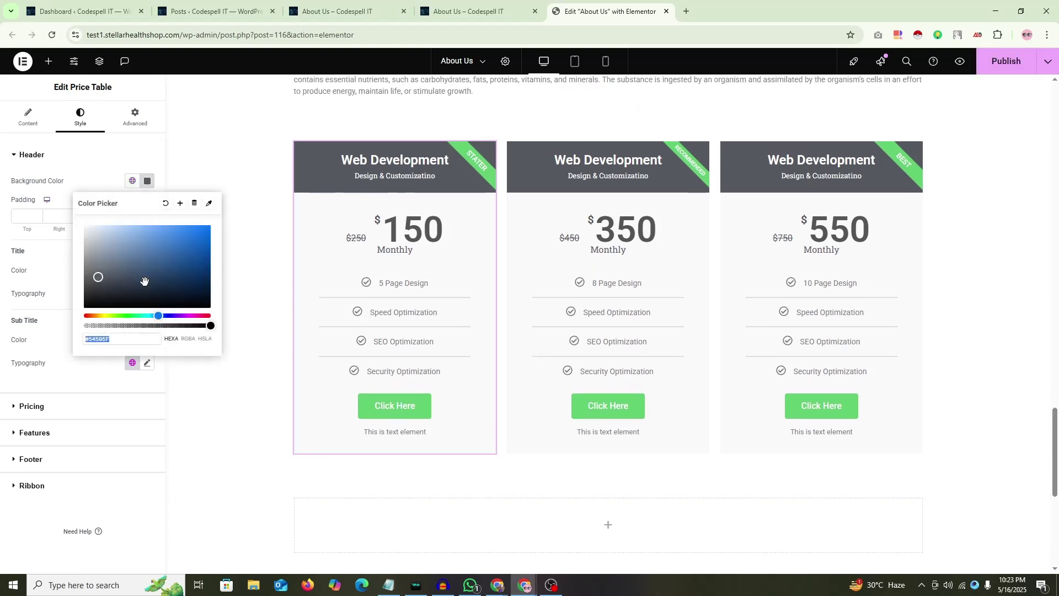
pyautogui.moveTo(145, 281)
pyautogui.mouseDown()
pyautogui.moveTo(208, 243)
pyautogui.moveTo(200, 275)
pyautogui.moveTo(182, 266)
pyautogui.mouseUp()
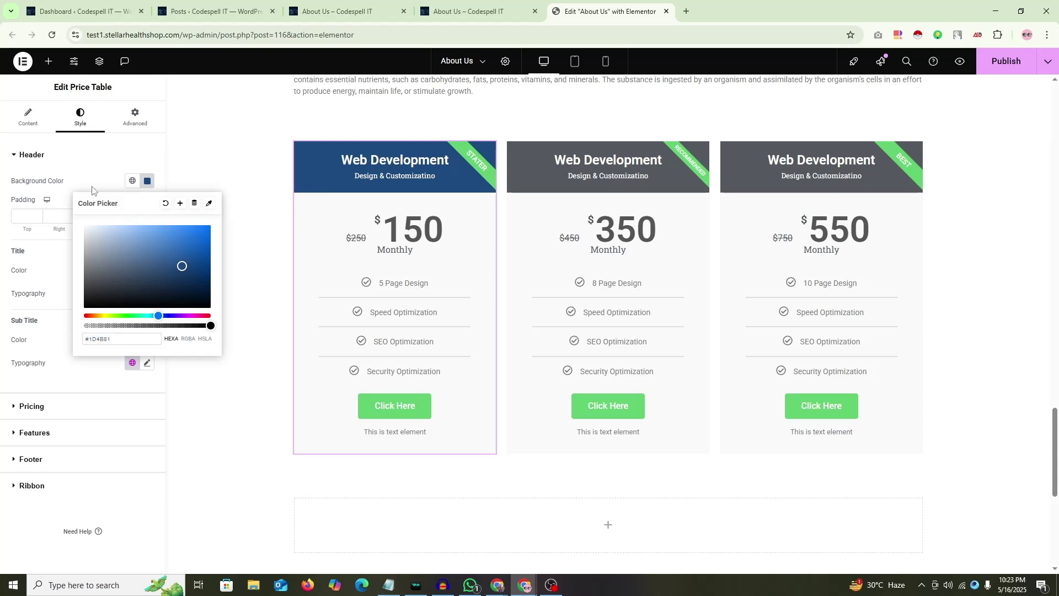
pyautogui.click(180, 203)
pyautogui.hotkey('ctrl', 'a')
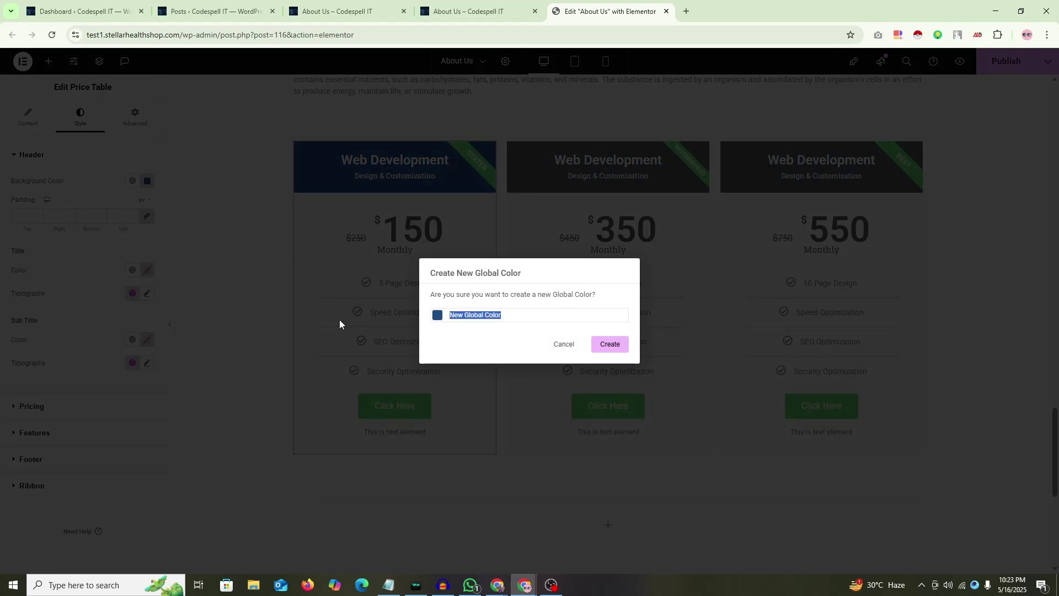
pyautogui.press('BackSpace')
pyautogui.write('Pricing Table')
pyautogui.click(601, 346)
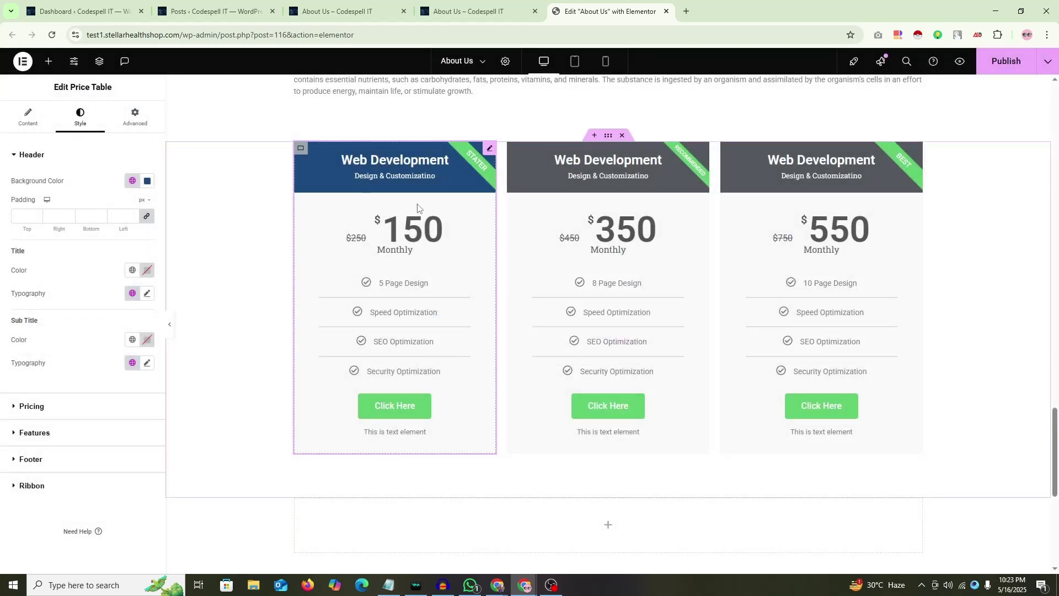
# Step: Apply the Pricing Table global colour to the second card's header background
pyautogui.click(702, 149)
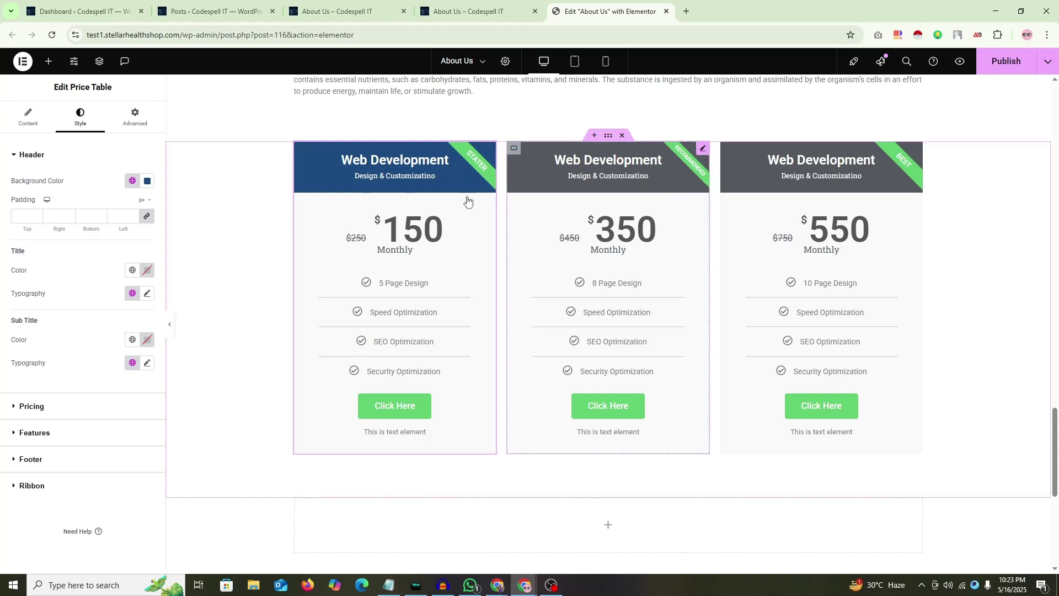
pyautogui.click(148, 181)
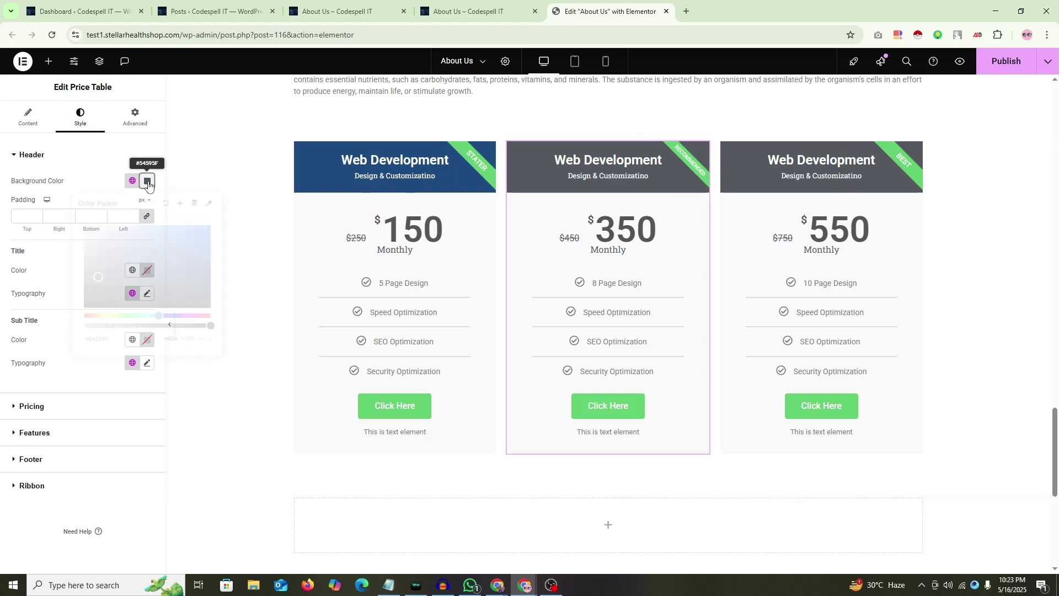
pyautogui.moveTo(150, 277); pyautogui.dragTo(111, 282)
pyautogui.click(33, 155)
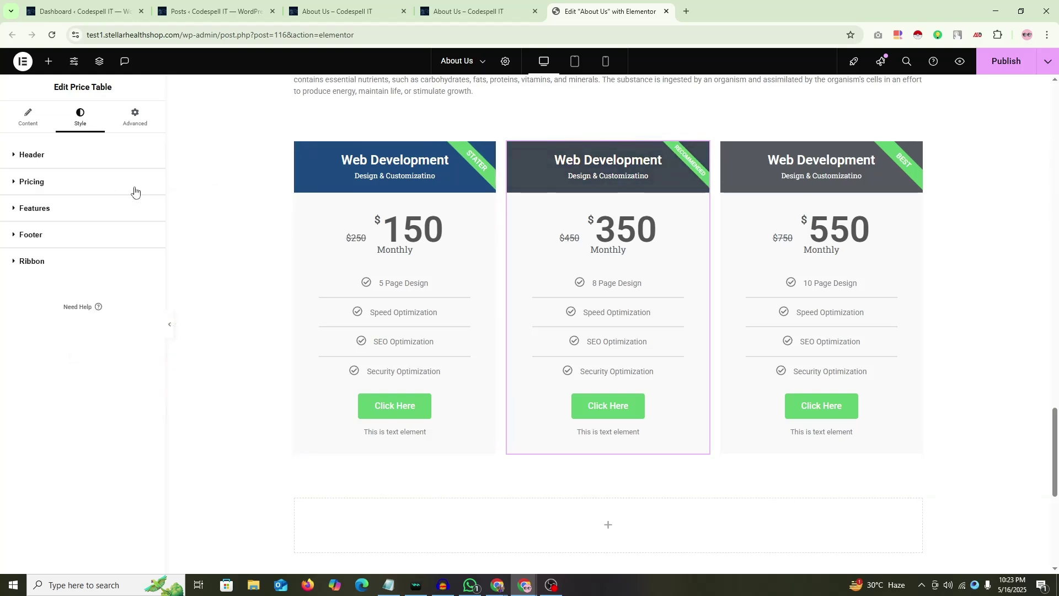
pyautogui.click(34, 182)
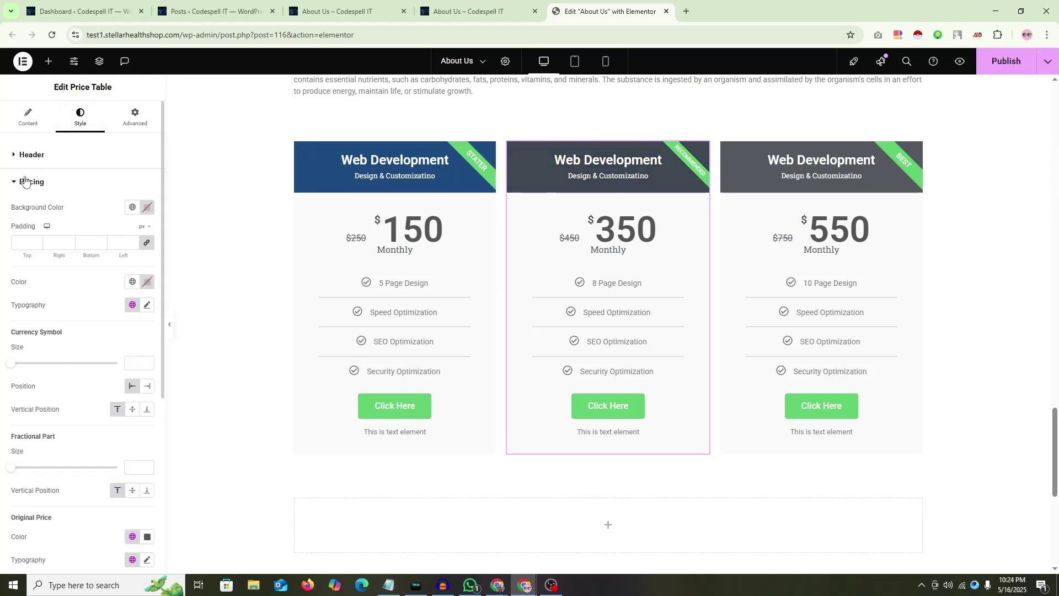
pyautogui.click(31, 155)
pyautogui.click(132, 181)
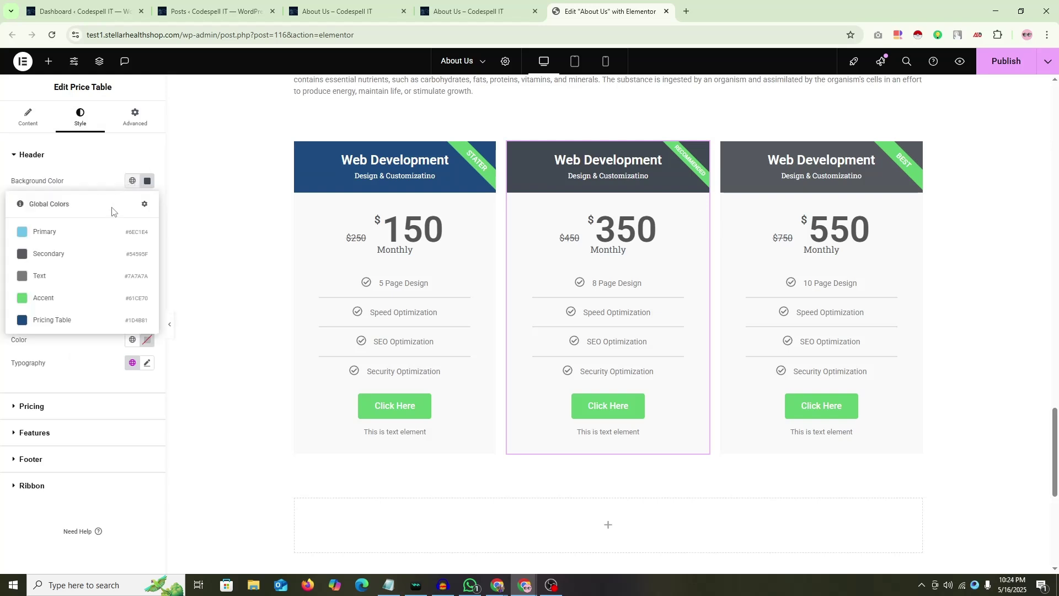
pyautogui.click(65, 319)
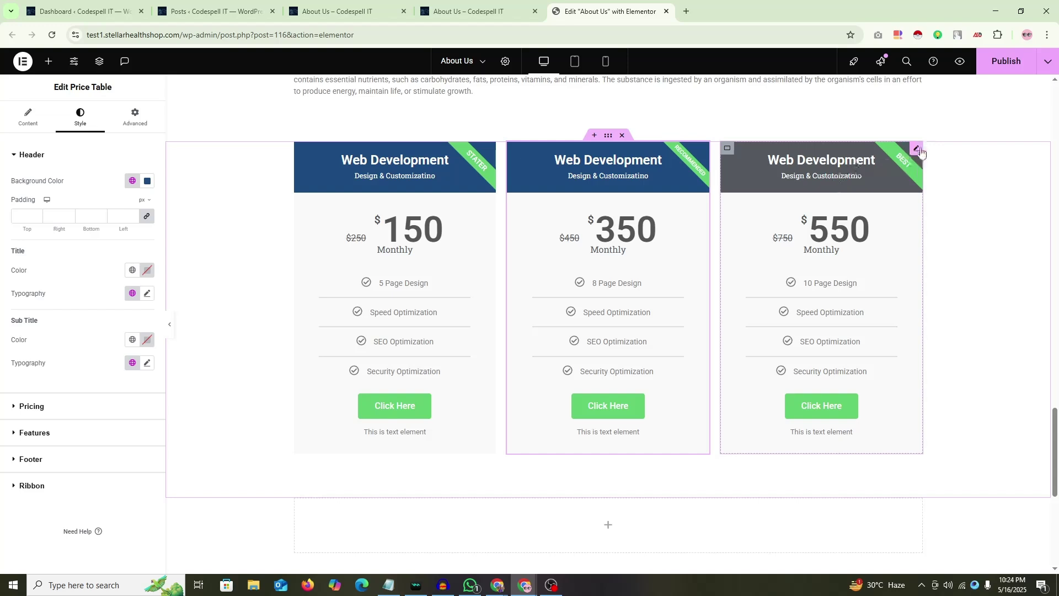
# Step: Copy the second price card and paste its style onto the third card
pyautogui.click(918, 149)
pyautogui.click(80, 117)
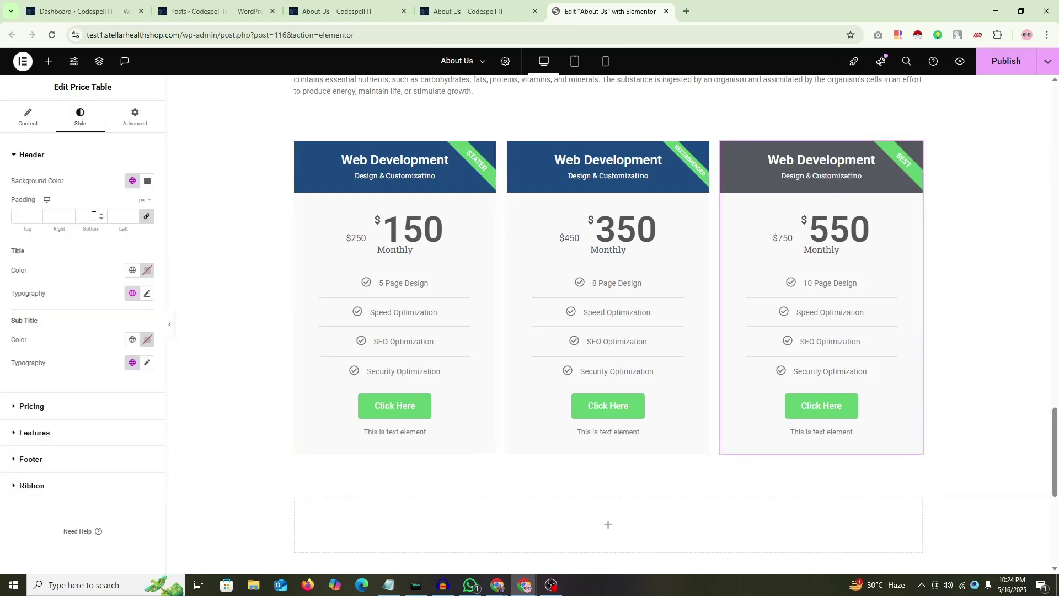
pyautogui.click(133, 181)
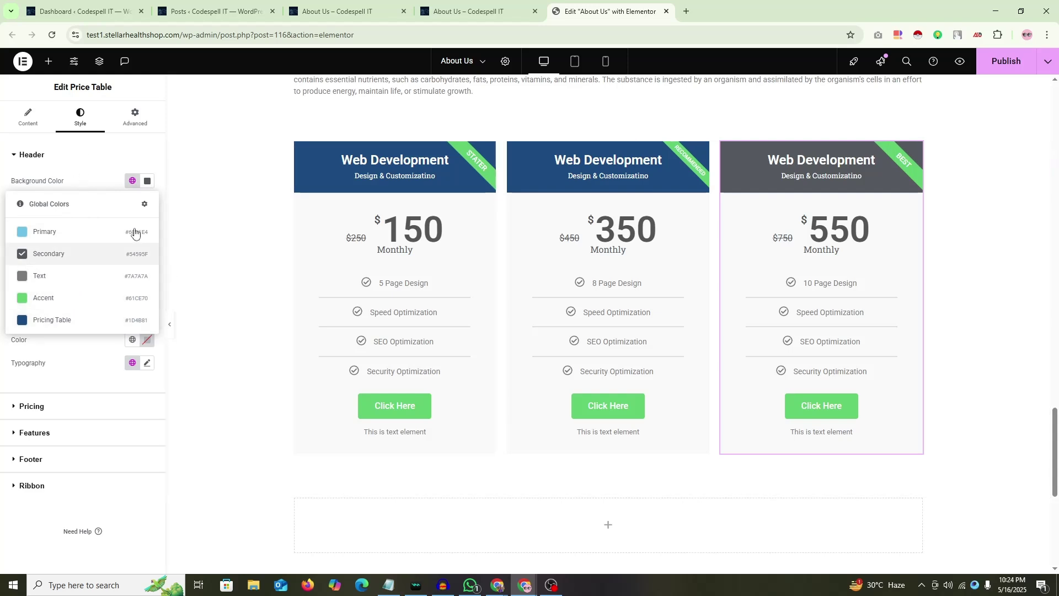
pyautogui.click(8, 153)
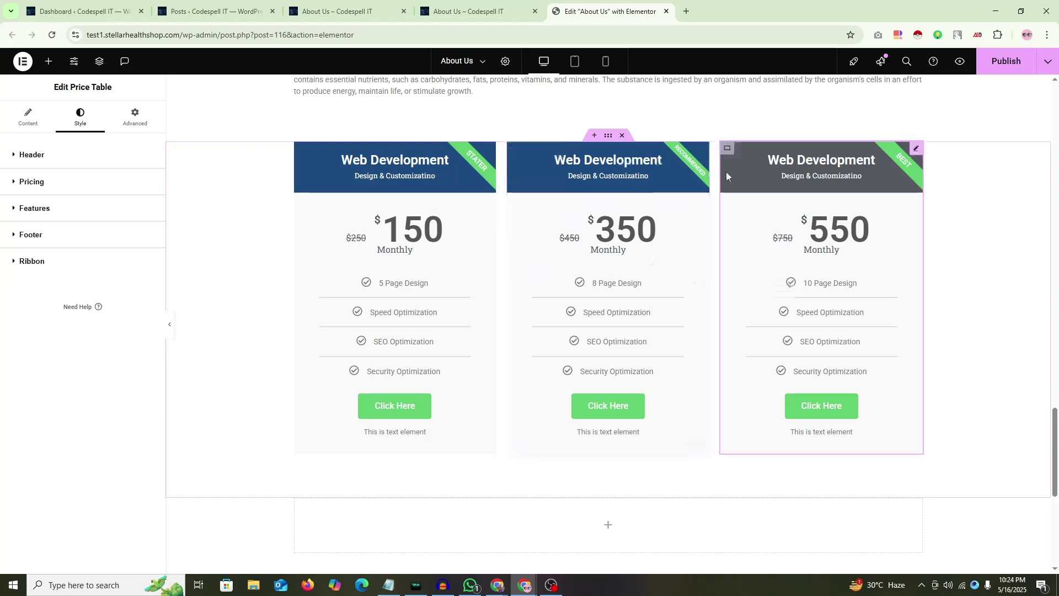
pyautogui.rightClick(701, 151)
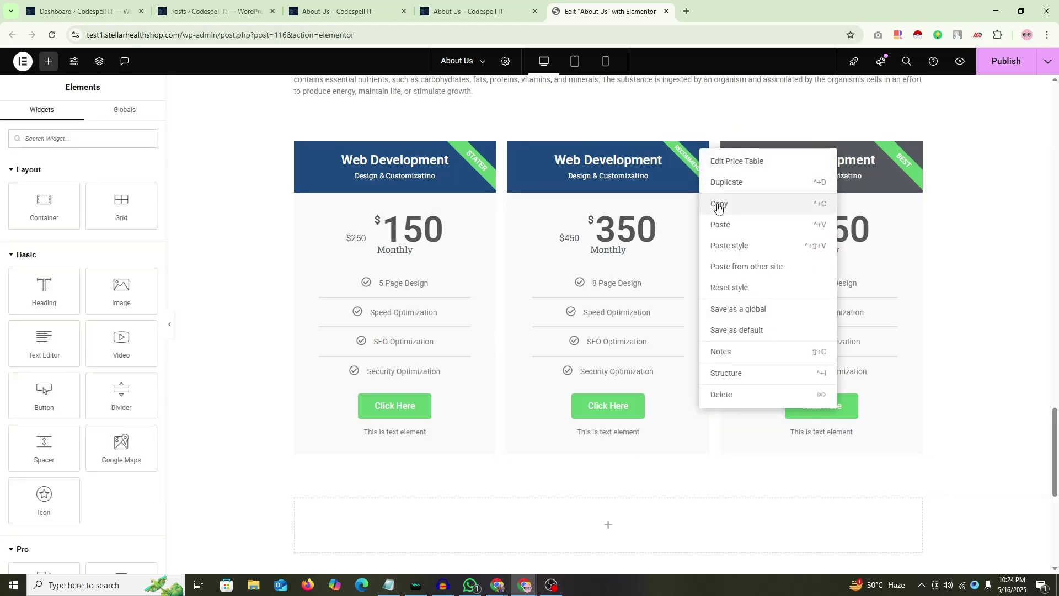
pyautogui.click(715, 204)
pyautogui.rightClick(917, 152)
pyautogui.click(940, 249)
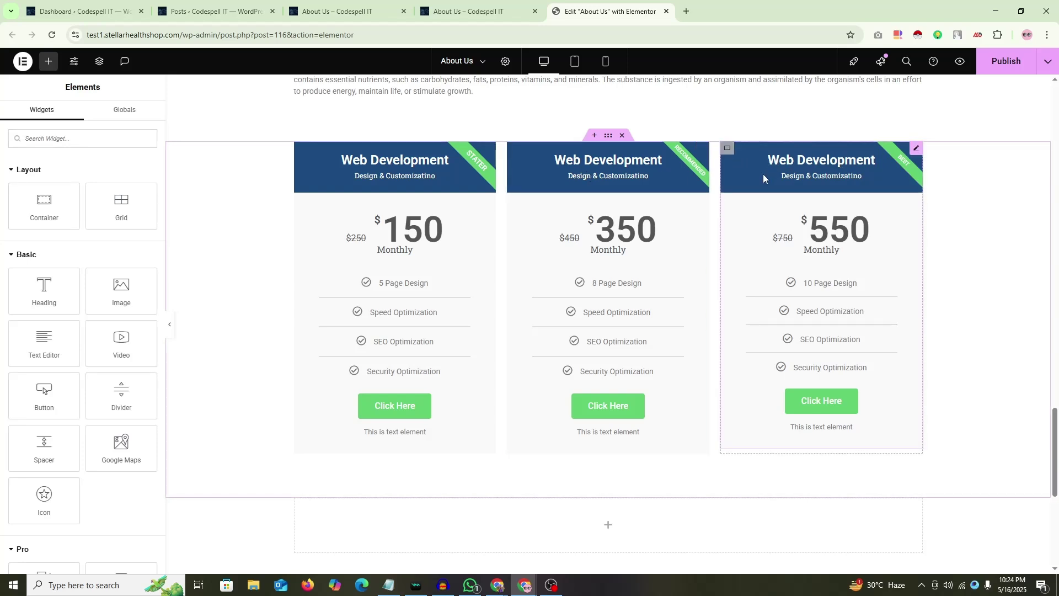
# Step: Change the first card's header to dark green and save it as global colour 'Pricing Table 1'
pyautogui.click(917, 150)
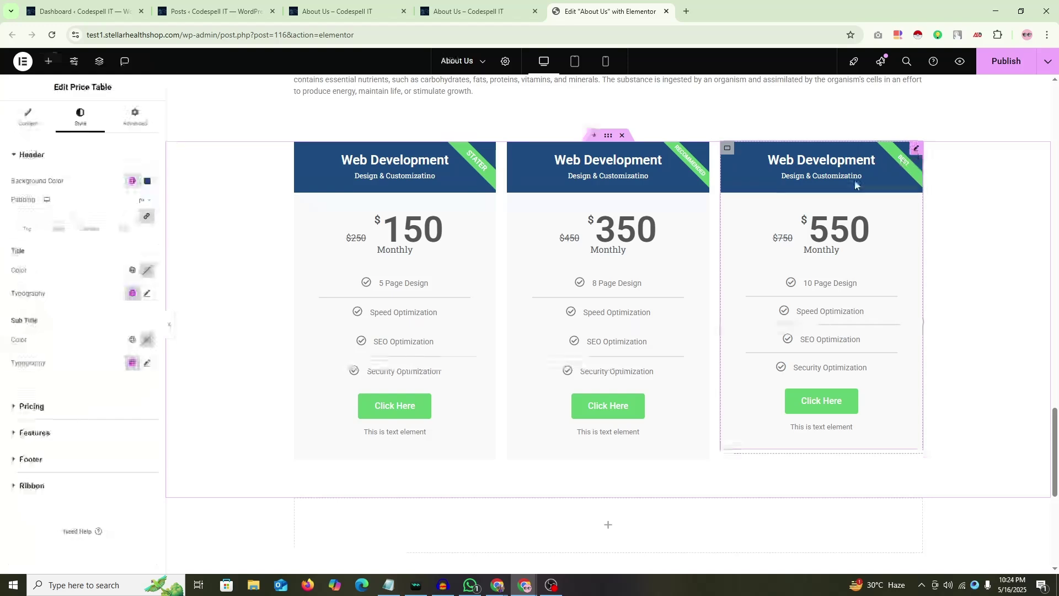
pyautogui.click(489, 150)
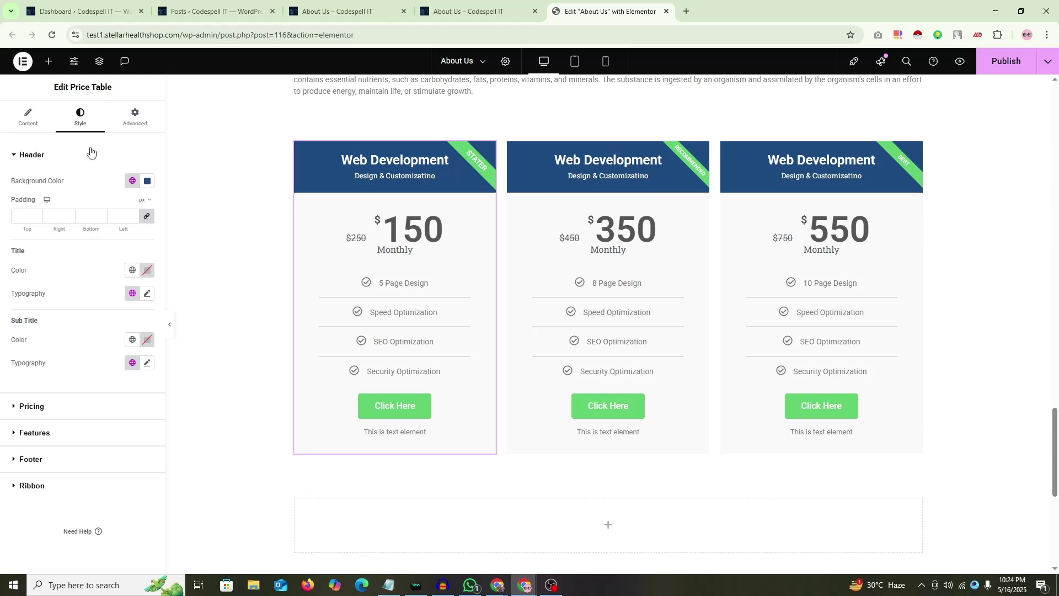
pyautogui.click(146, 181)
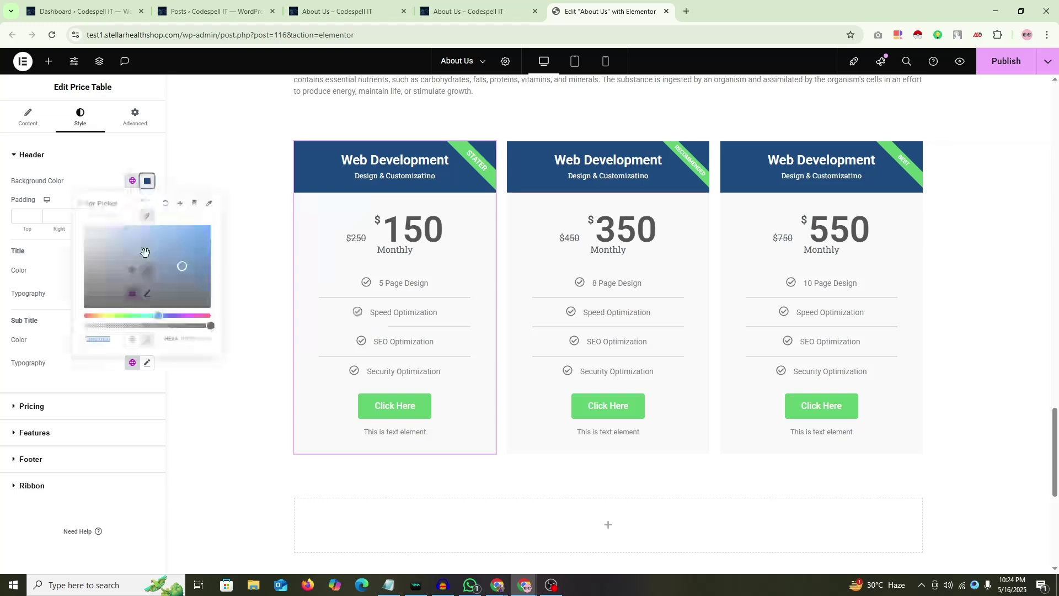
pyautogui.click(156, 279)
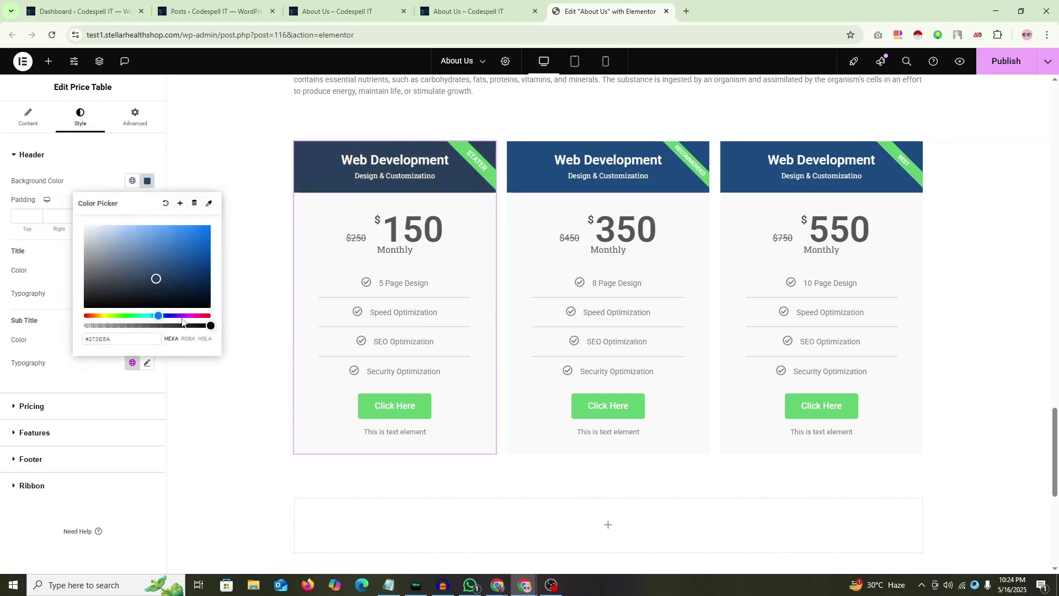
pyautogui.click(131, 316)
pyautogui.click(170, 276)
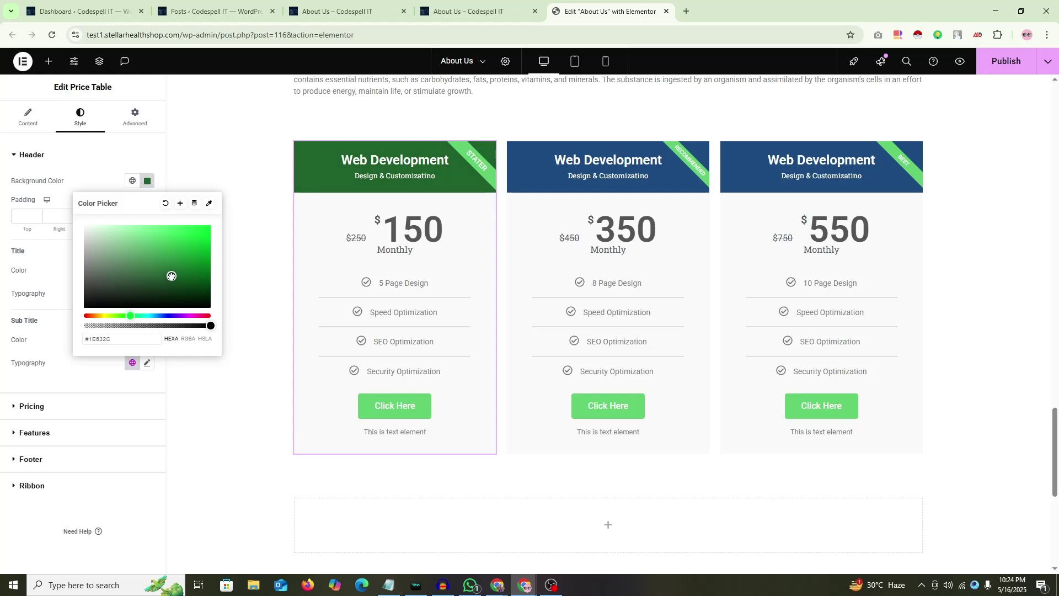
pyautogui.click(181, 204)
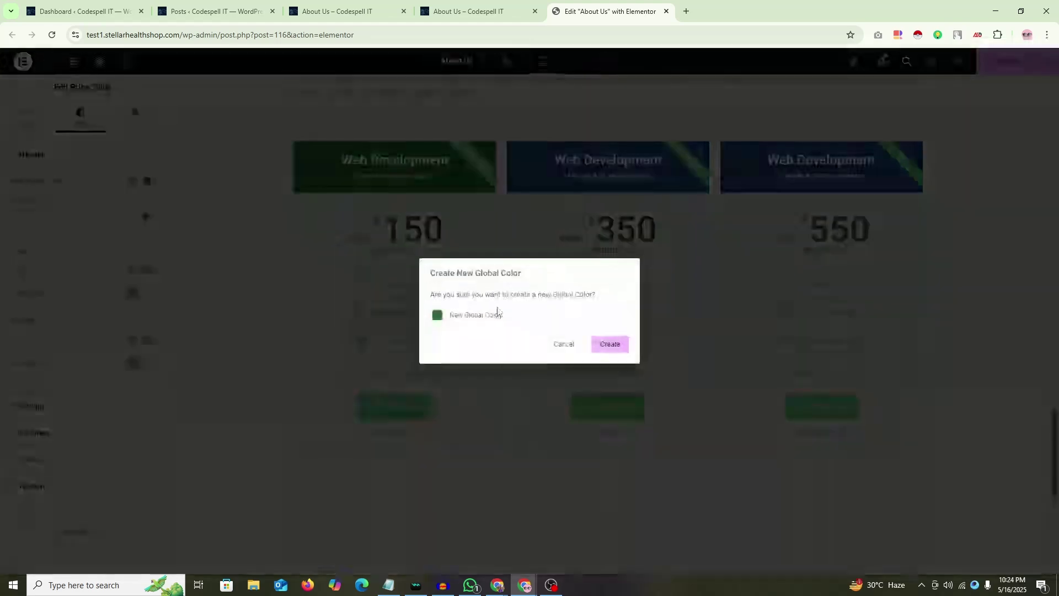
pyautogui.write('Pr')
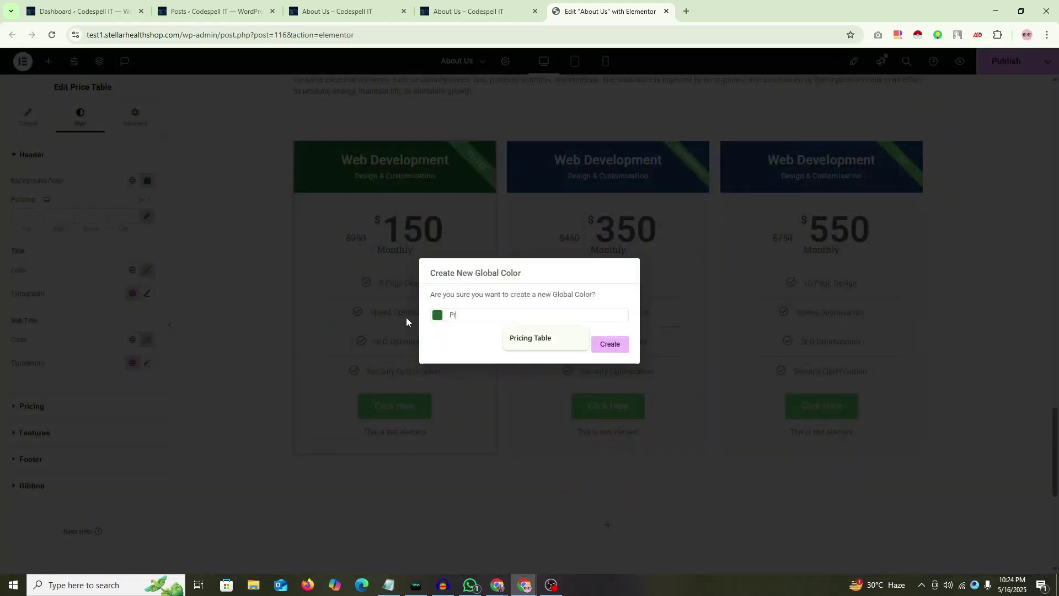
pyautogui.write('icing Table 1')
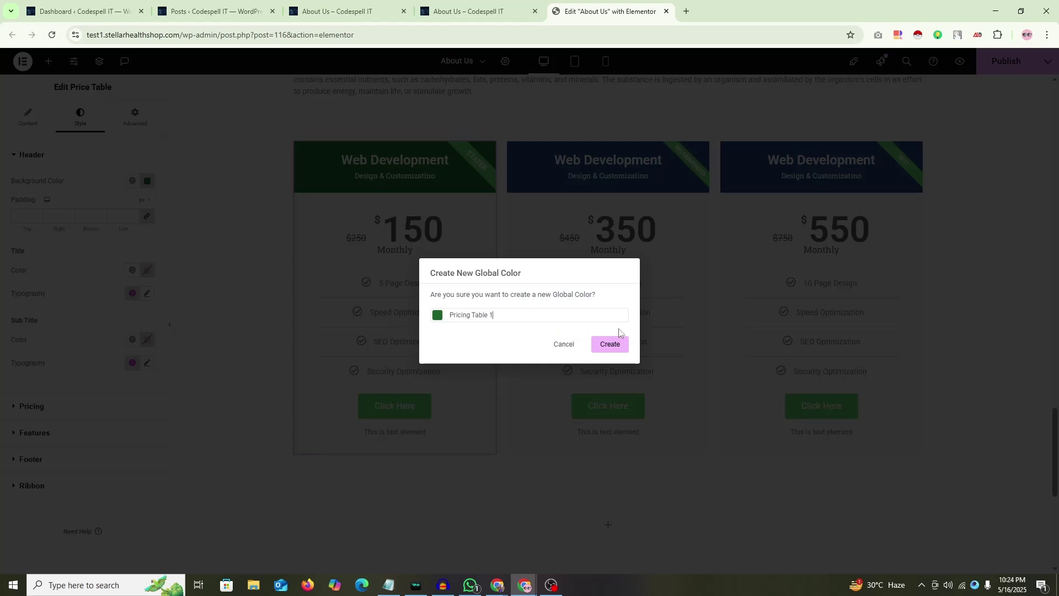
pyautogui.click(611, 344)
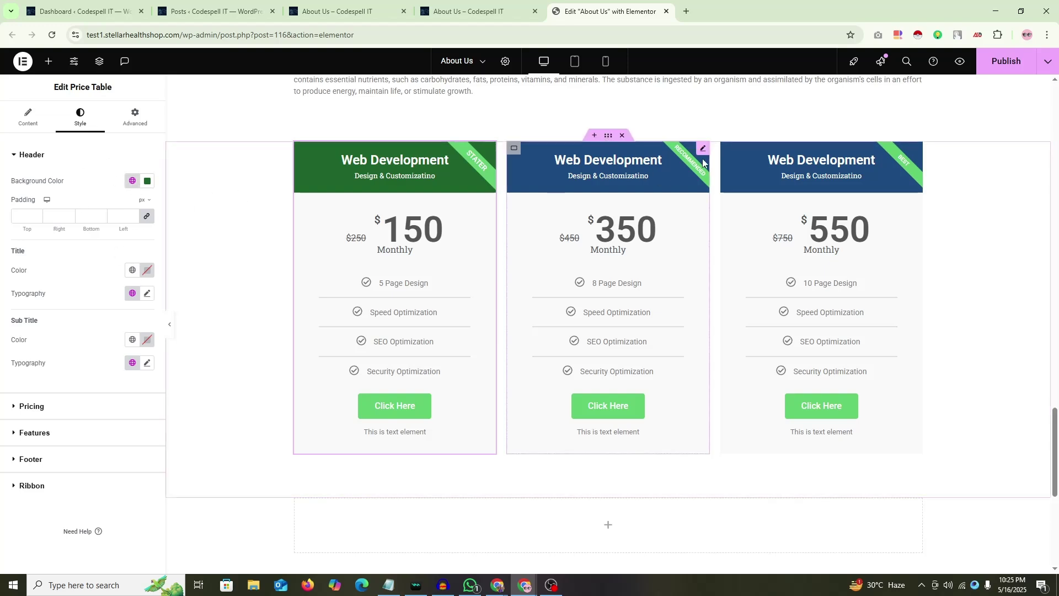
# Step: Set the middle card's header colour from the global colours list, then fold the header settings
pyautogui.click(703, 148)
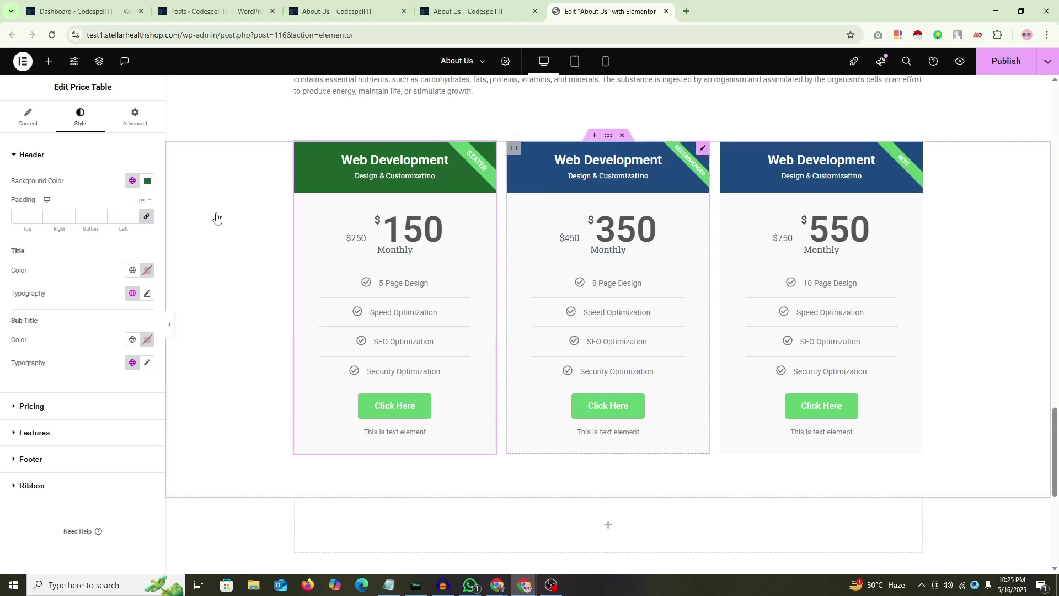
pyautogui.click(132, 182)
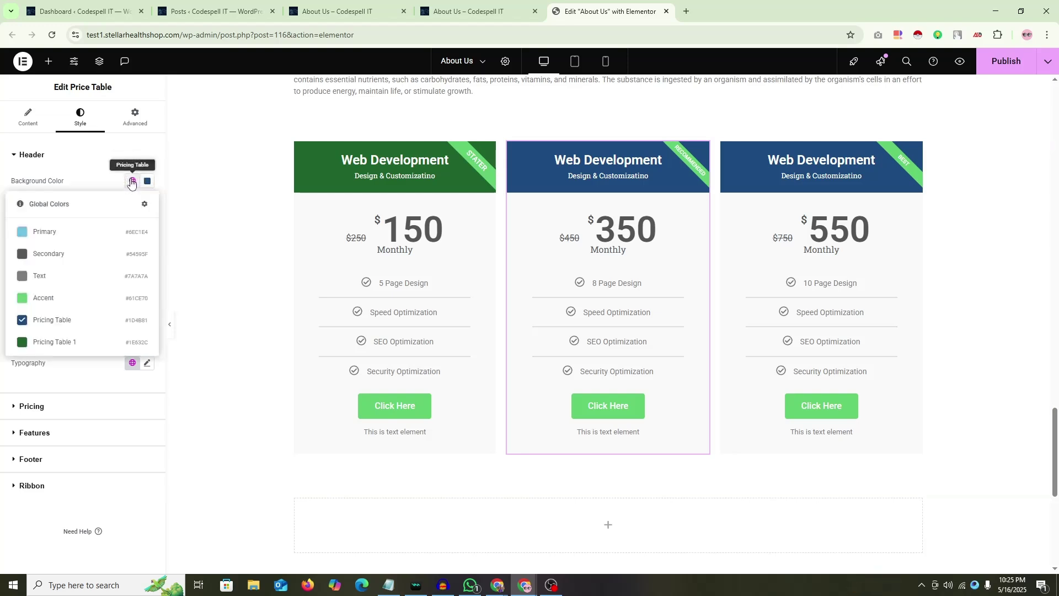
pyautogui.click(55, 342)
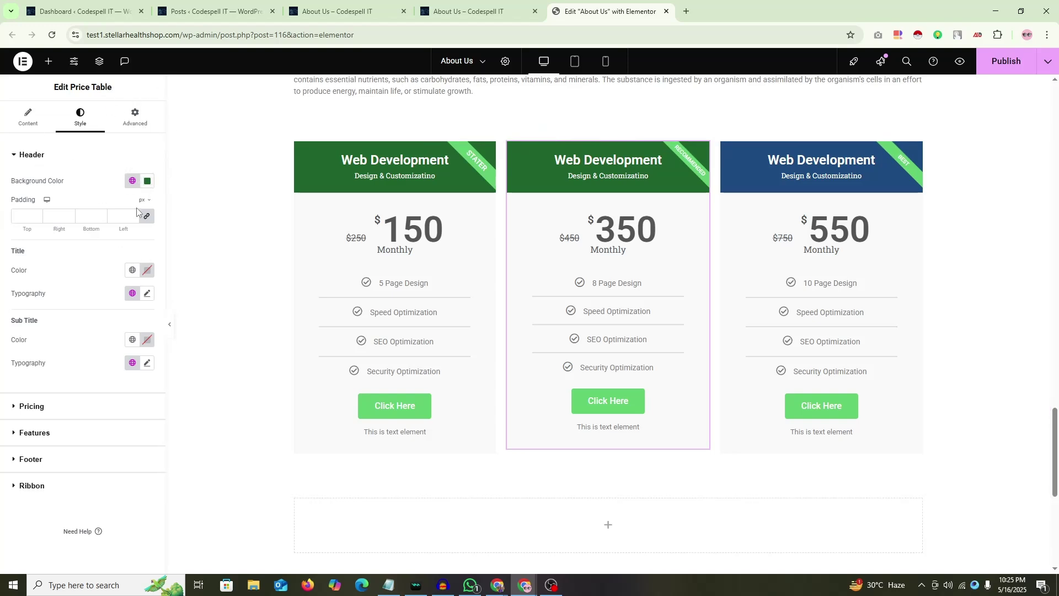
pyautogui.click(131, 181)
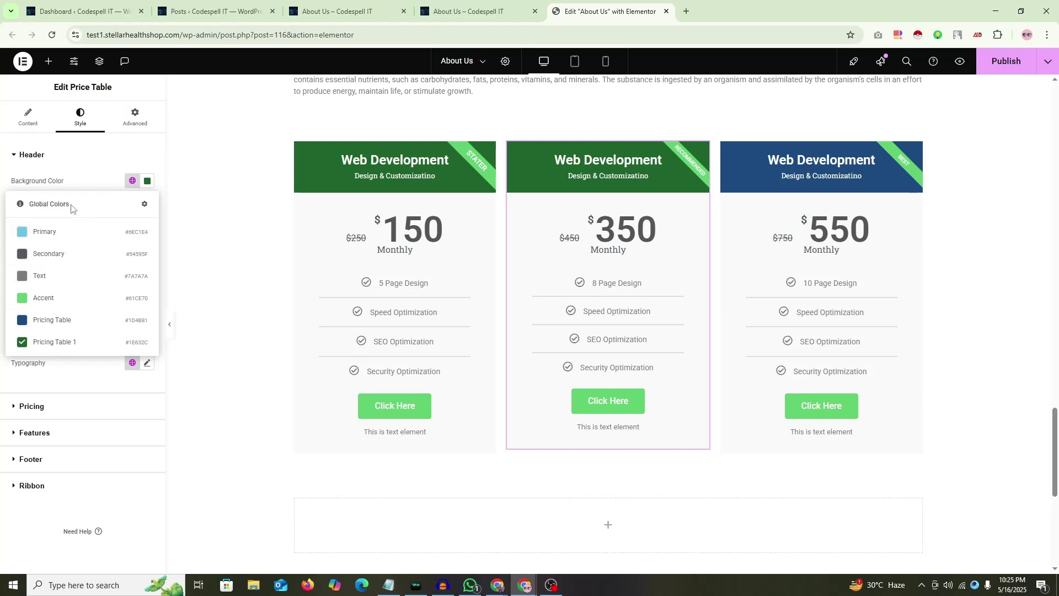
pyautogui.click(17, 161)
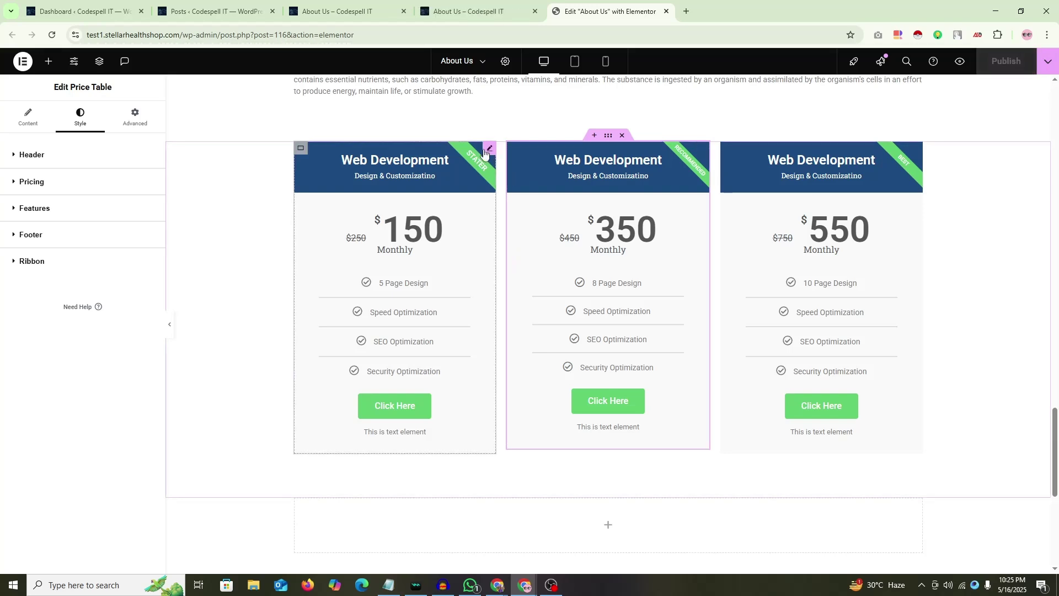
# Step: Try a blue for the struck-out $250 price, then reset the original price and period colours to default
pyautogui.click(80, 130)
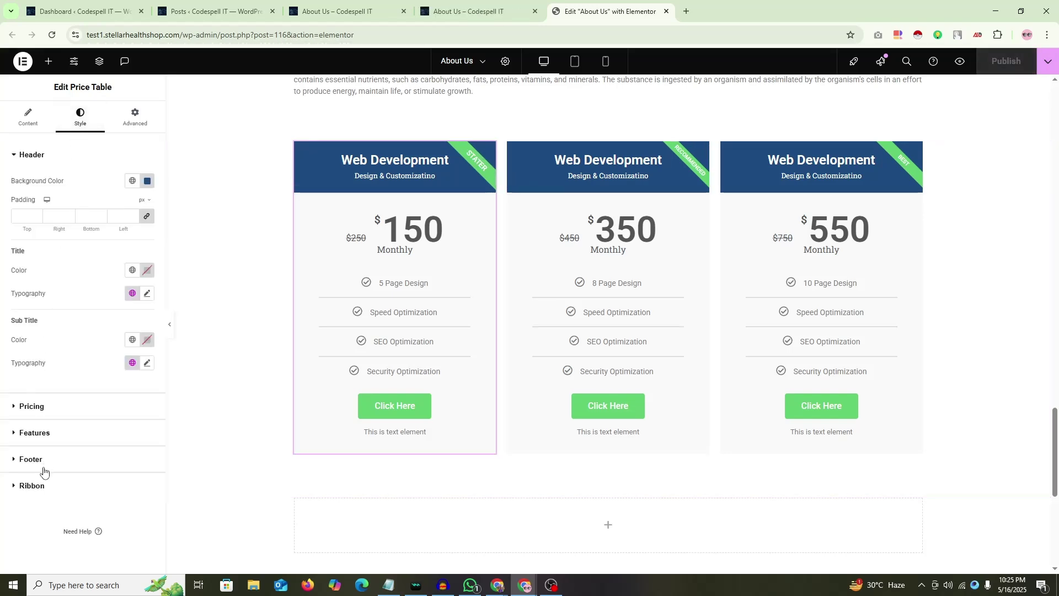
pyautogui.click(39, 411)
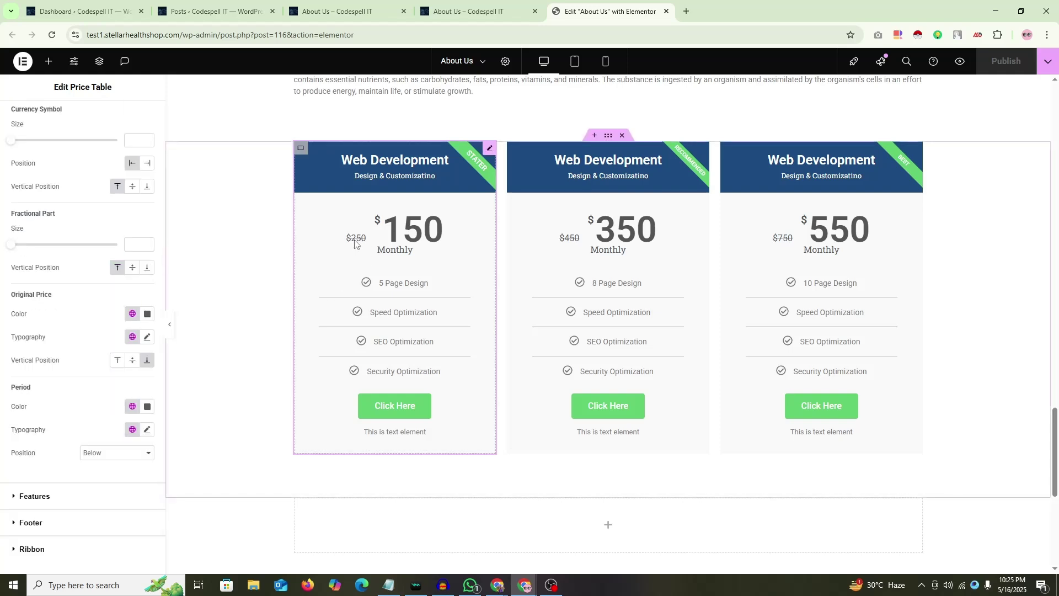
pyautogui.click(147, 314)
pyautogui.click(202, 358)
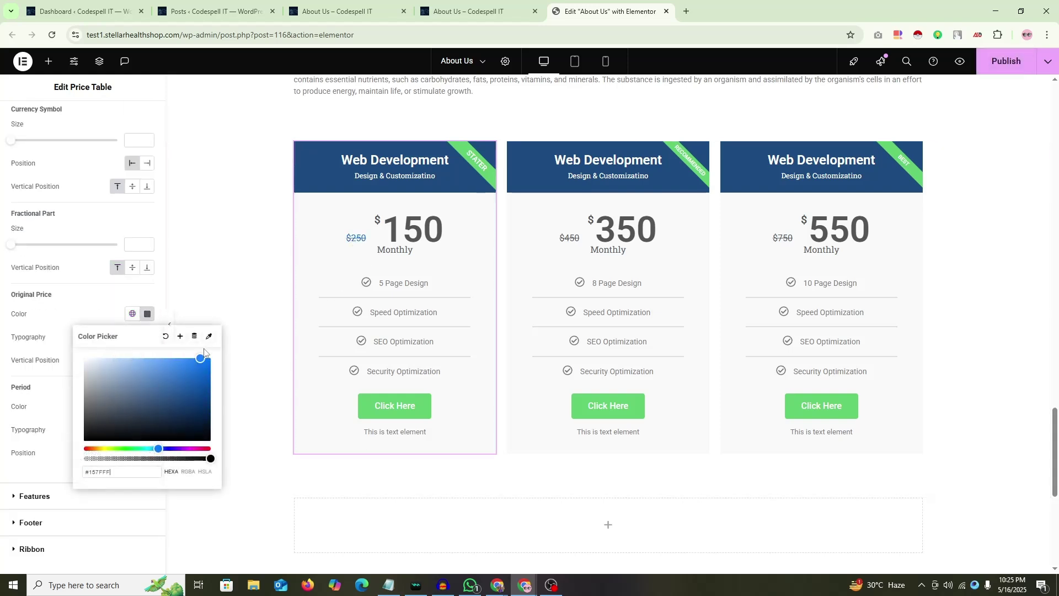
pyautogui.click(209, 359)
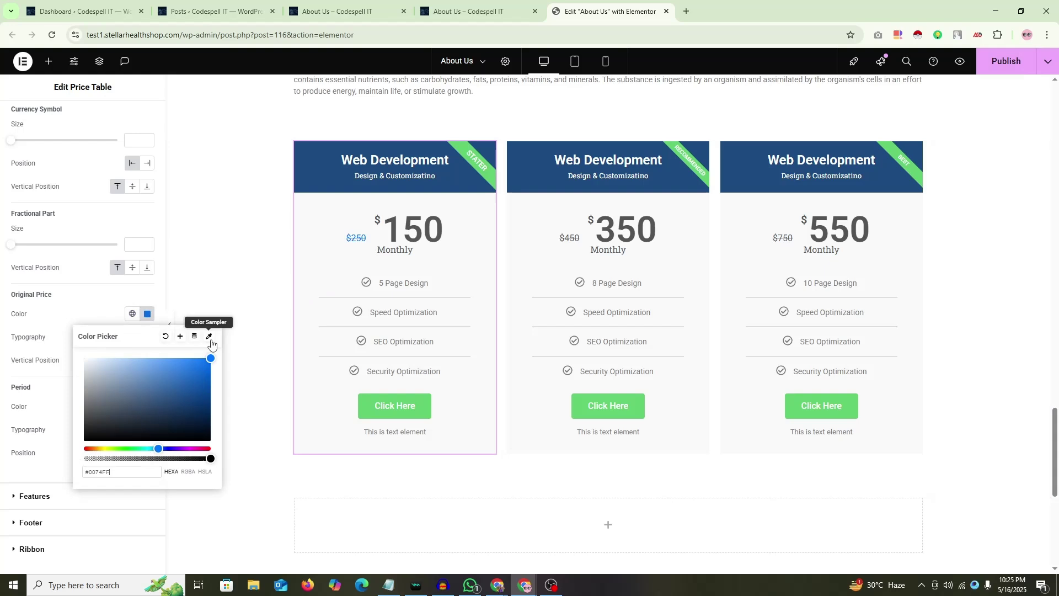
pyautogui.click(166, 336)
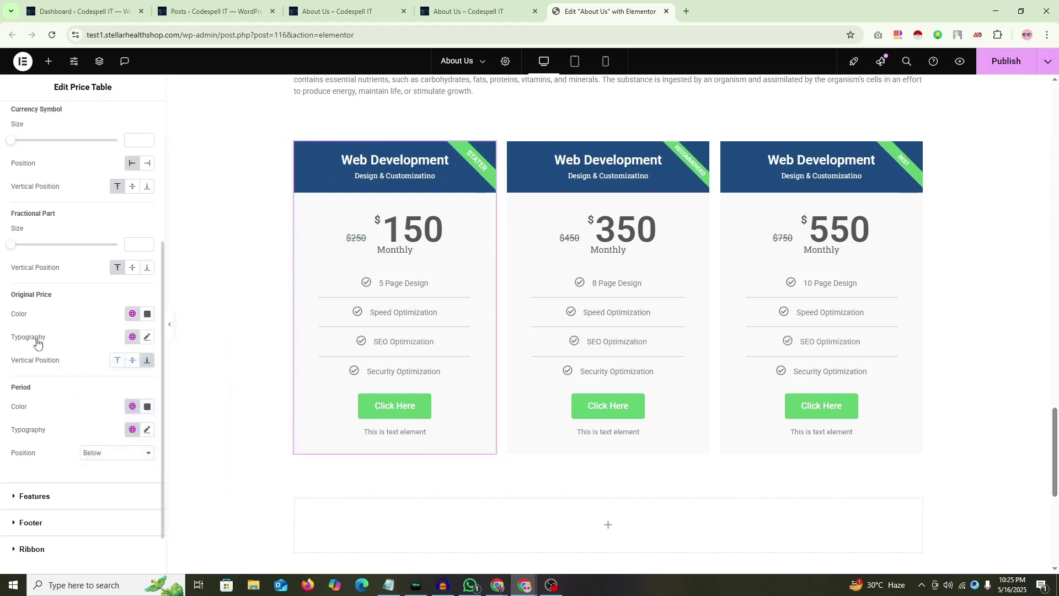
pyautogui.scroll(-1, 24, 401)
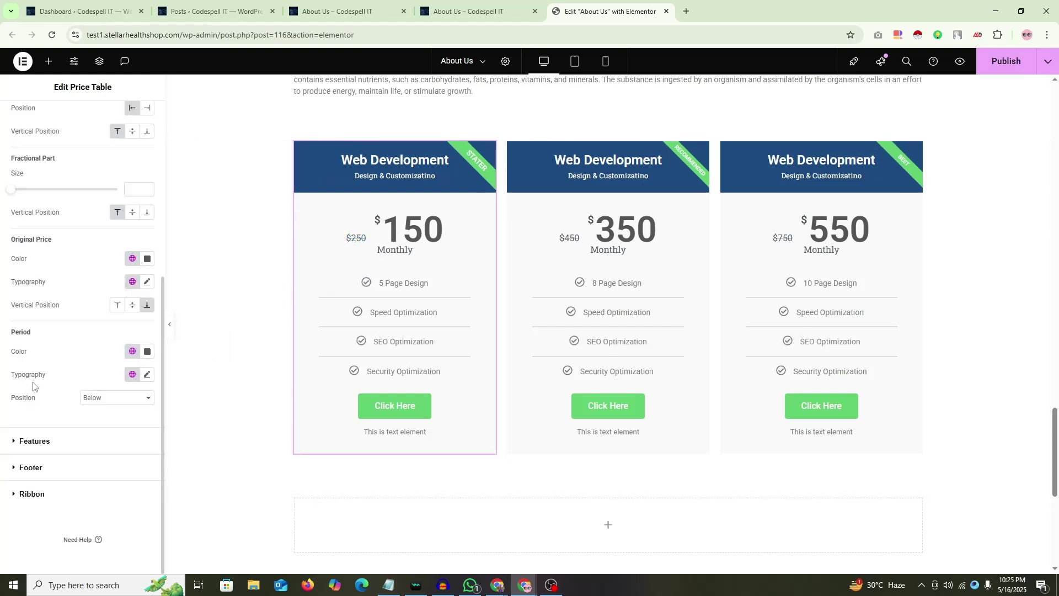
pyautogui.click(146, 351)
pyautogui.click(165, 373)
pyautogui.scroll(1, 28, 233)
pyautogui.scroll(1, 19, 226)
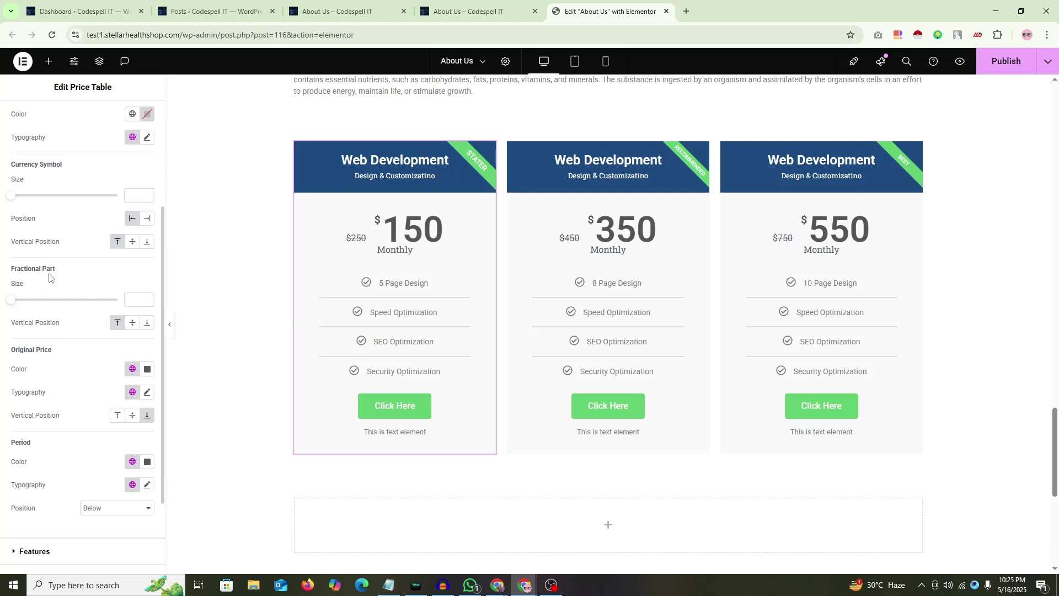
# Step: Adjust the currency symbol and fractional part sizes, then clear both back to default
pyautogui.moveTo(13, 198); pyautogui.dragTo(130, 207)
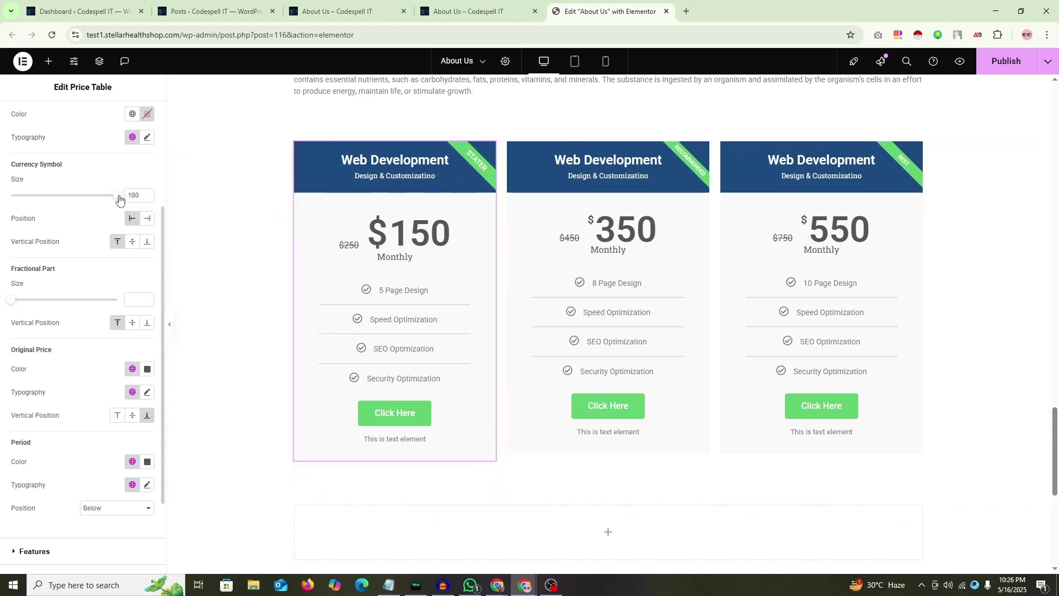
pyautogui.moveTo(120, 195); pyautogui.dragTo(3, 199)
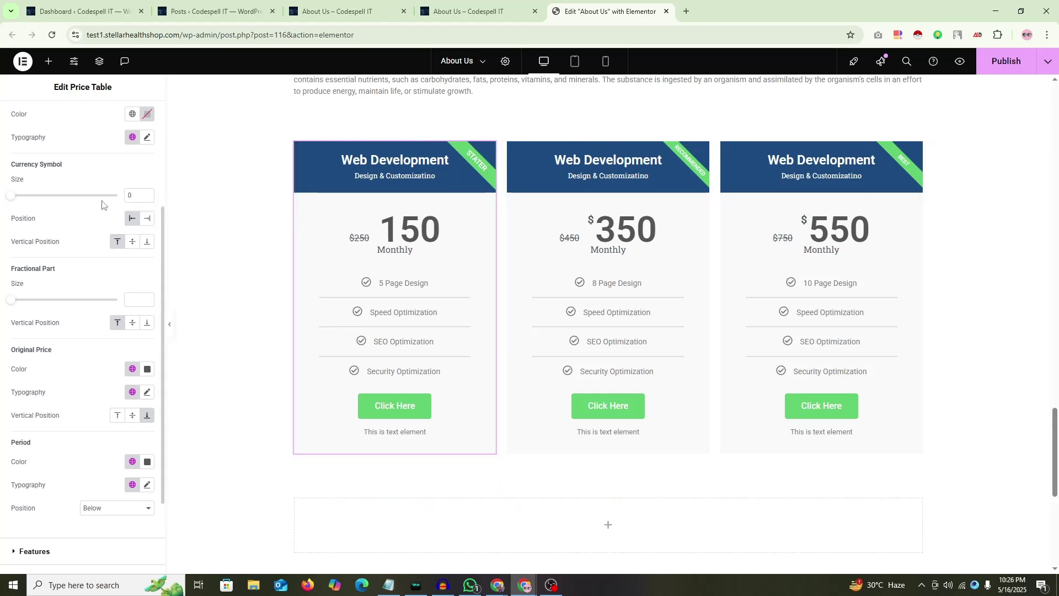
pyautogui.moveTo(137, 195); pyautogui.dragTo(90, 197)
pyautogui.press('BackSpace')
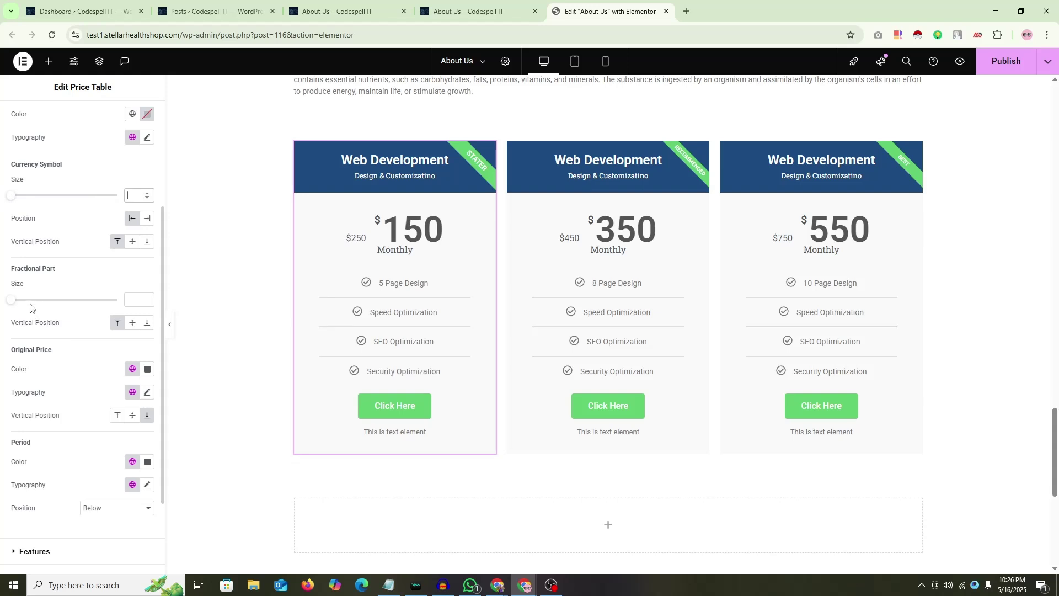
pyautogui.click(10, 299)
pyautogui.moveTo(136, 300); pyautogui.dragTo(94, 307)
pyautogui.press('BackSpace')
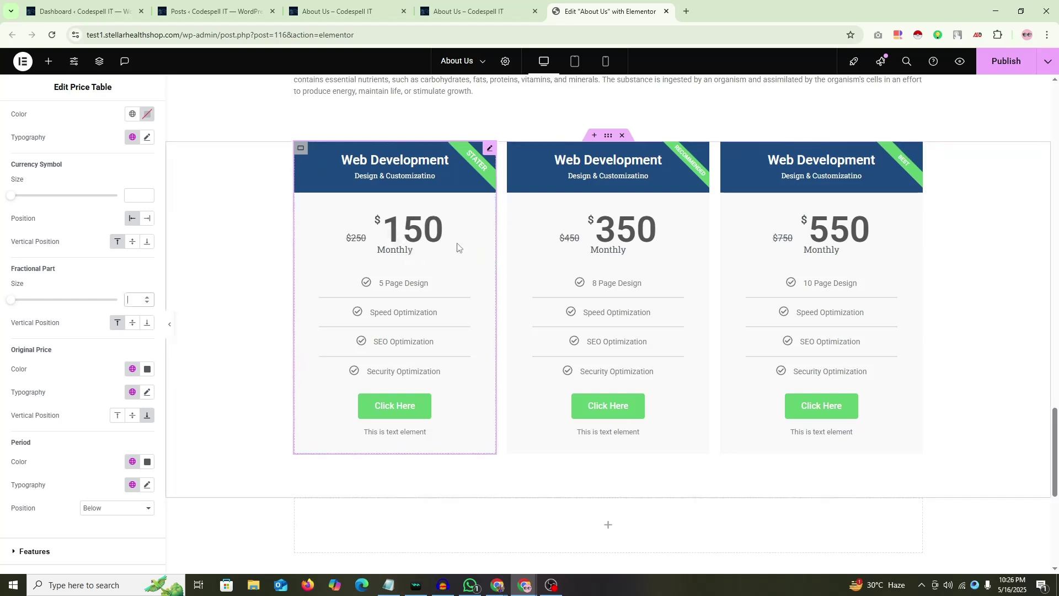
pyautogui.scroll(-2, 1, 369)
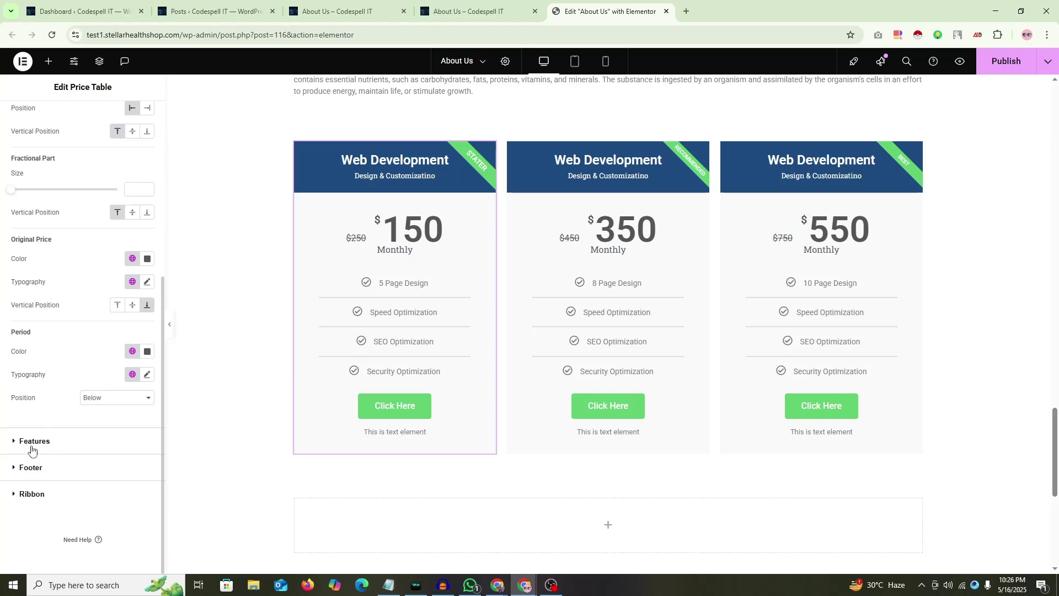
# Step: Give the features a red #FF0000 background, then clear it again
pyautogui.click(33, 442)
pyautogui.scroll(-2, 41, 348)
pyautogui.scroll(2, 50, 237)
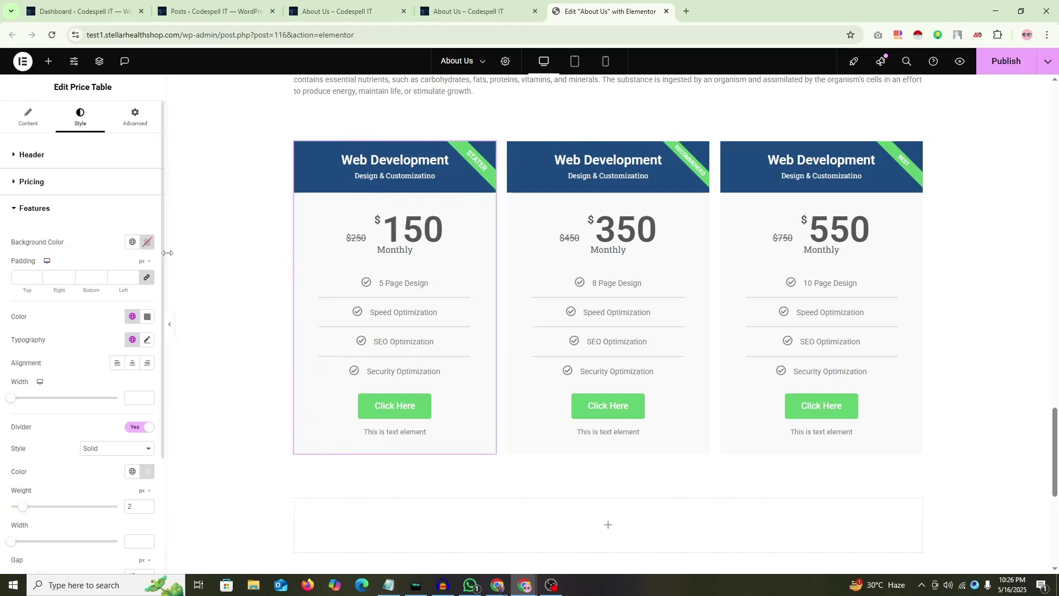
pyautogui.click(147, 242)
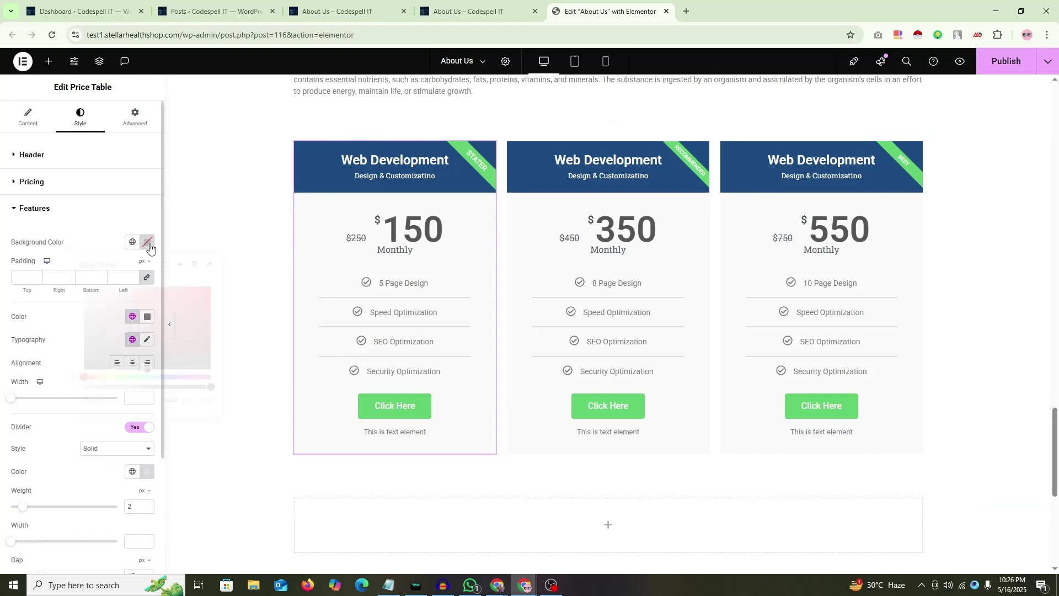
pyautogui.write('#FF0000')
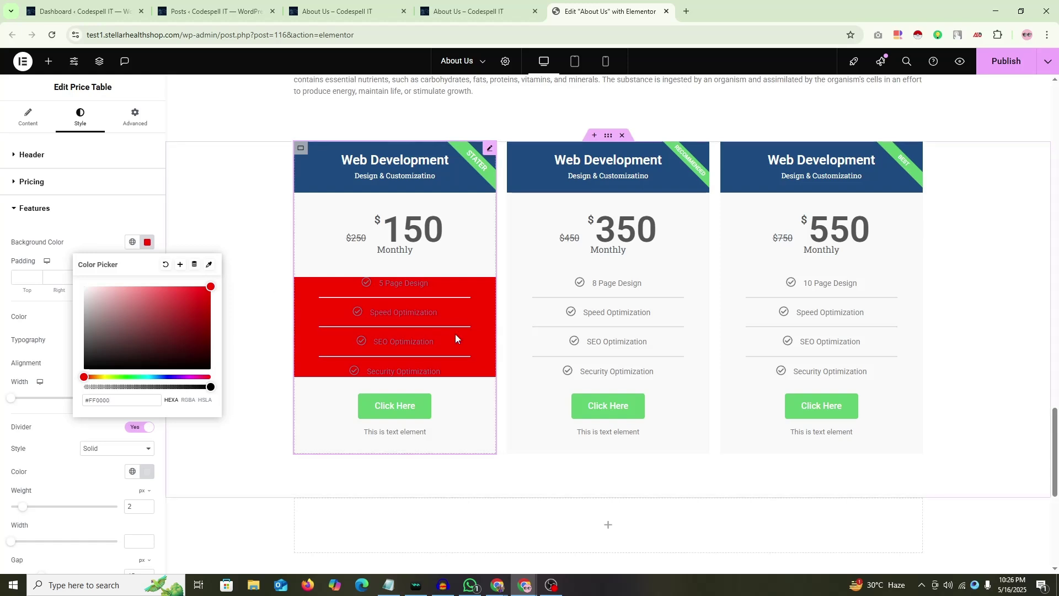
pyautogui.click(166, 264)
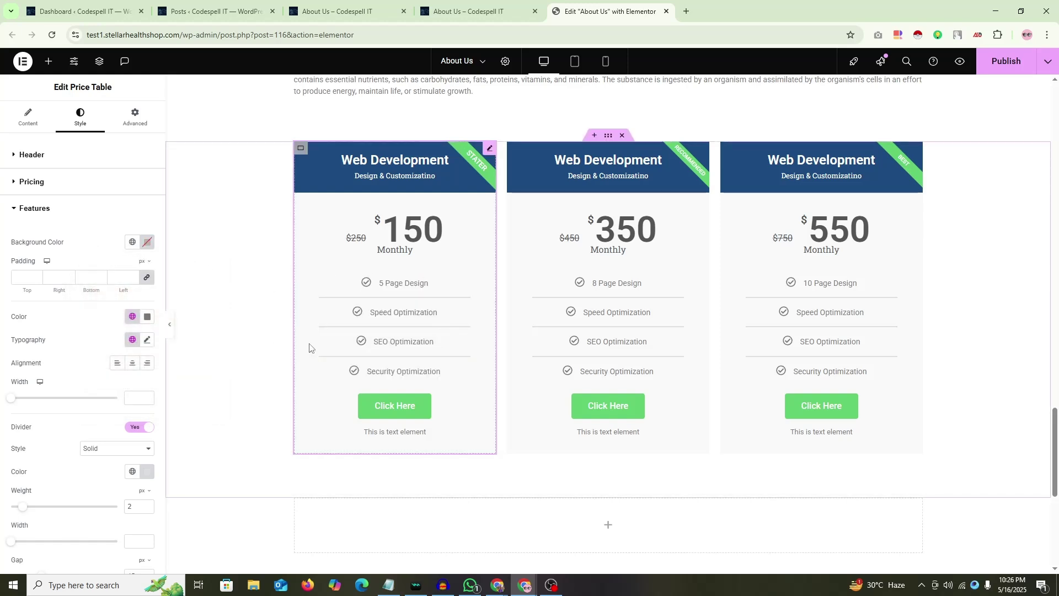
# Step: Try left, right and centre alignment on the feature items, ending centred
pyautogui.click(30, 212)
pyautogui.click(25, 211)
pyautogui.scroll(-1, 57, 297)
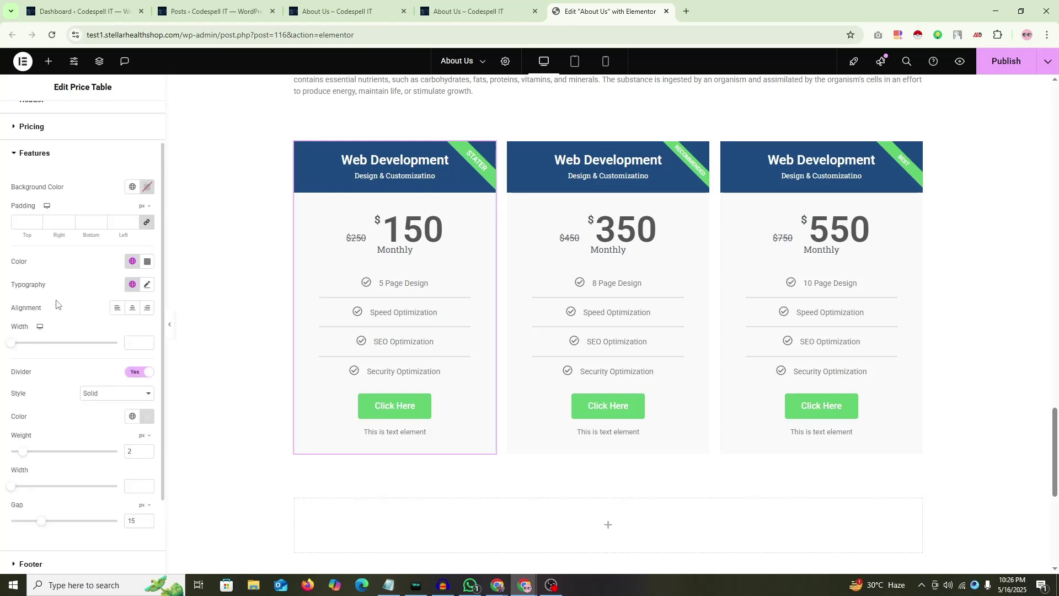
pyautogui.scroll(1, 37, 380)
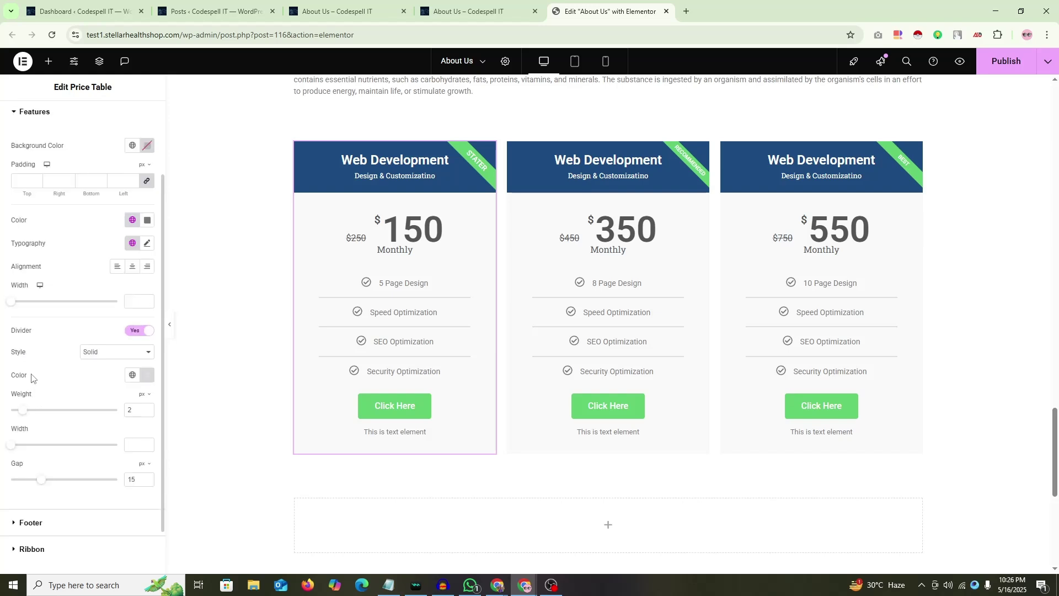
pyautogui.click(117, 266)
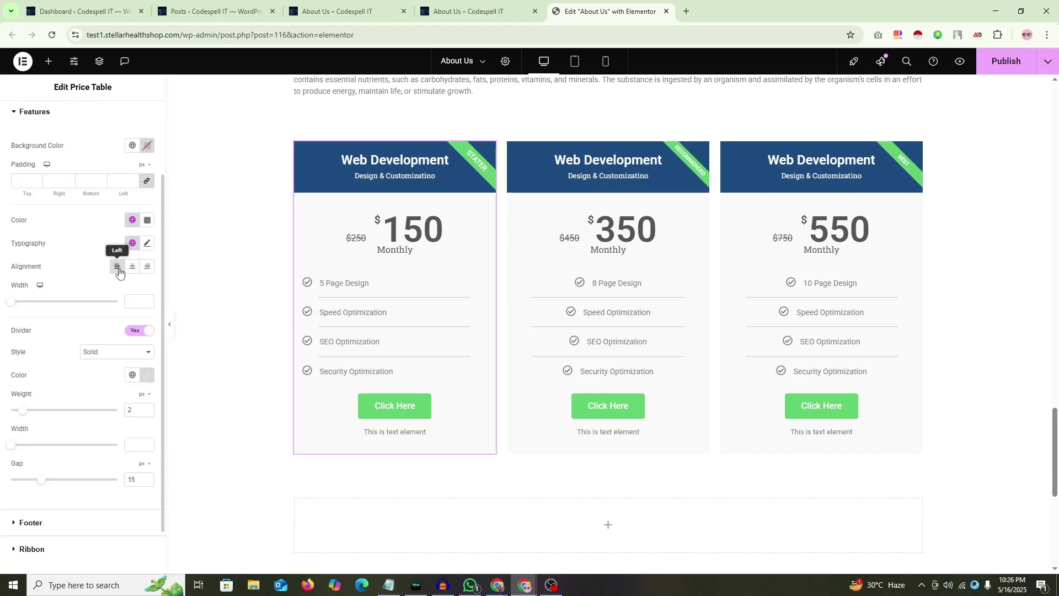
pyautogui.click(146, 266)
pyautogui.click(134, 267)
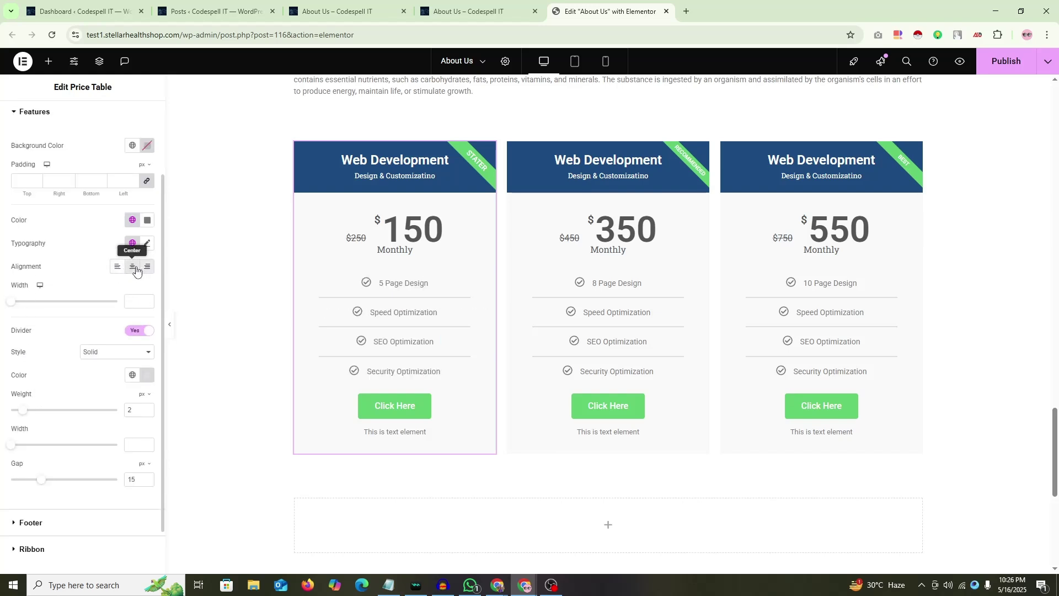
pyautogui.click(118, 267)
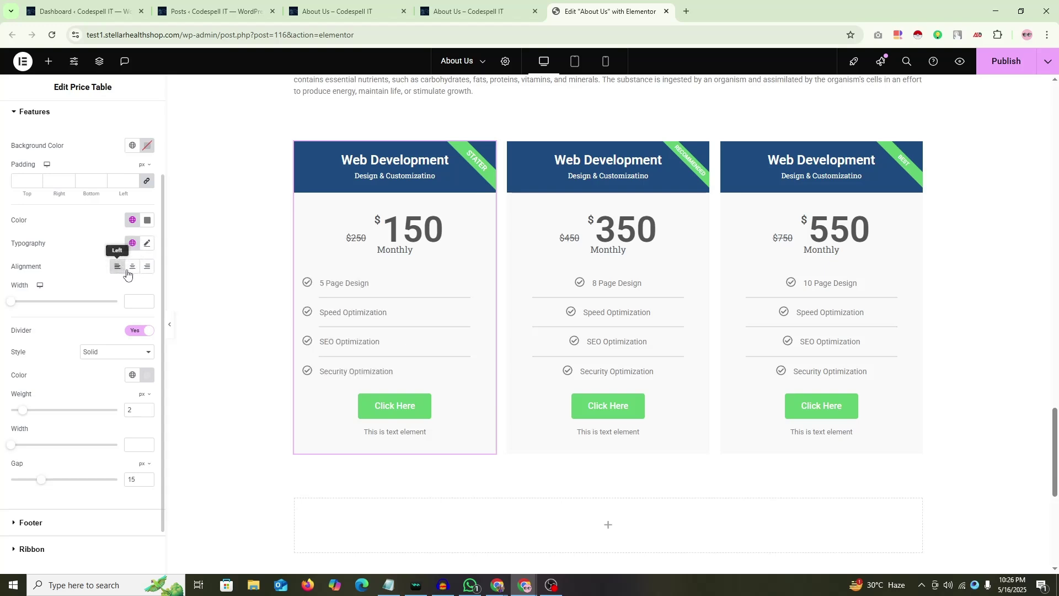
pyautogui.click(147, 267)
pyautogui.click(134, 268)
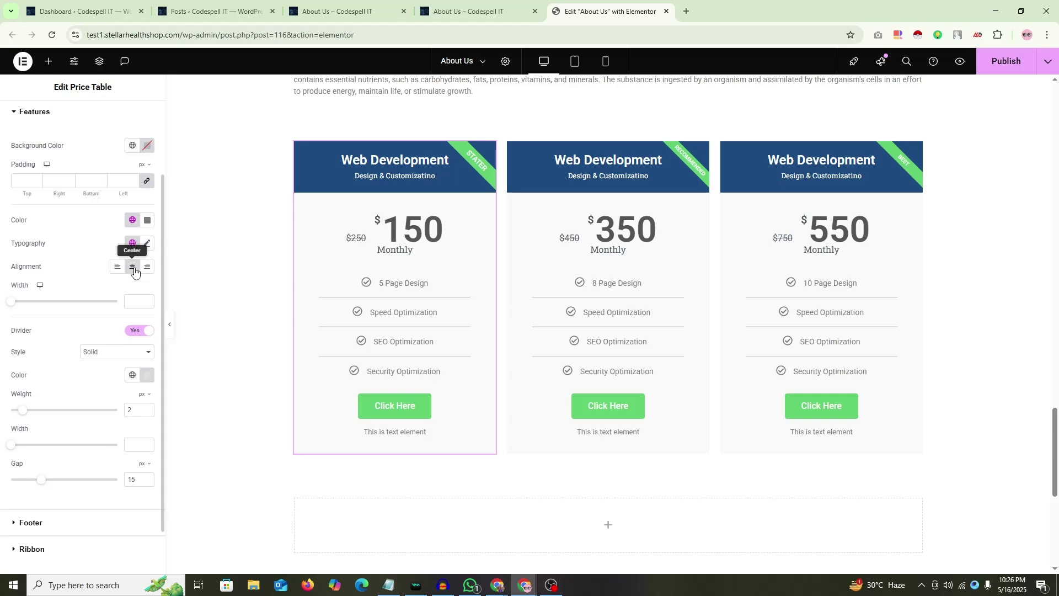
# Step: Enlarge the gap between feature rows and reset the divider width to full length
pyautogui.scroll(2, 88, 281)
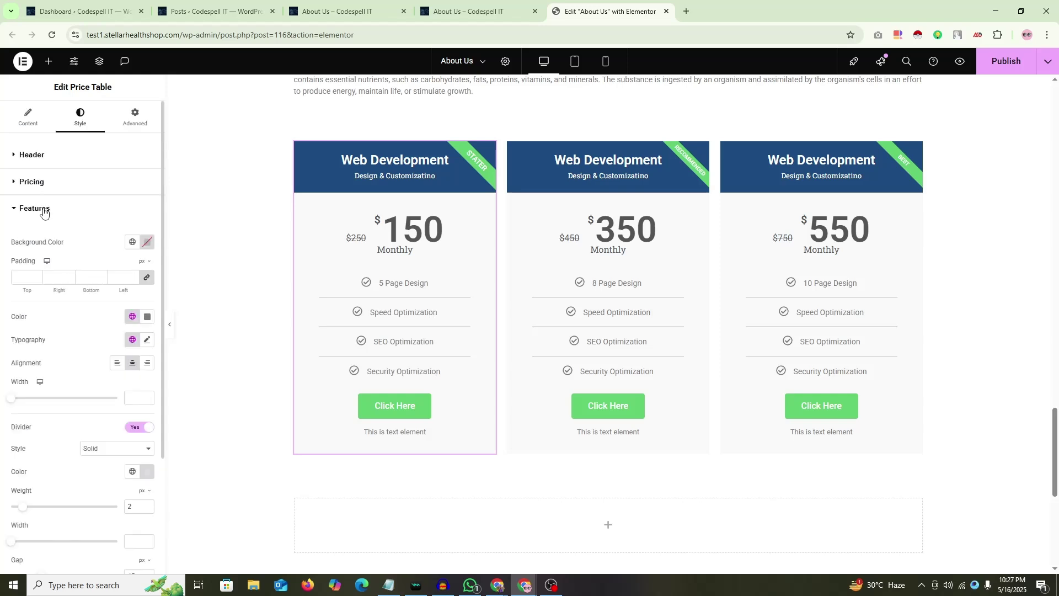
pyautogui.scroll(-3, 55, 318)
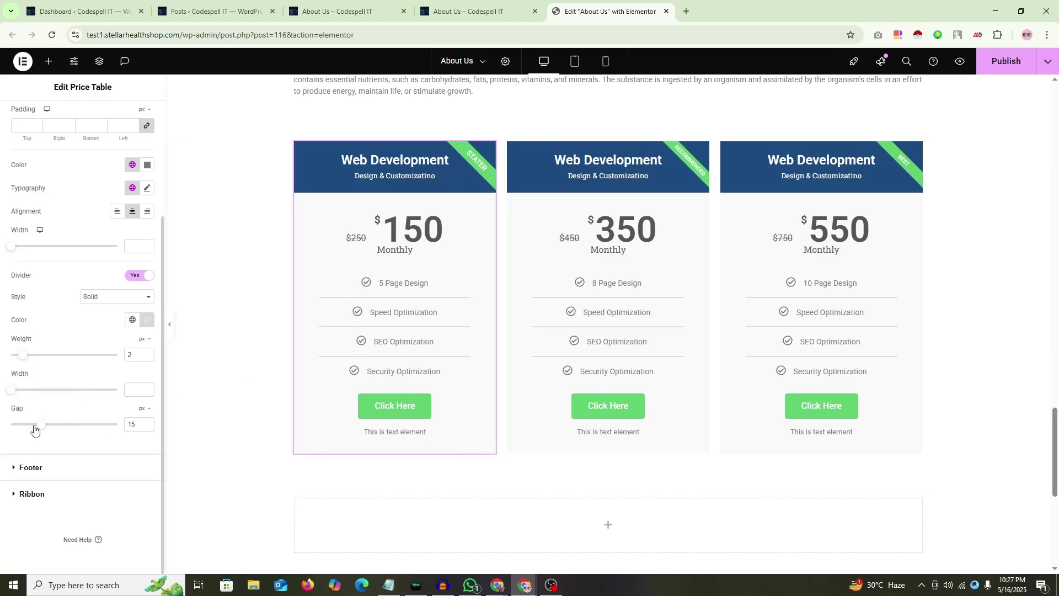
pyautogui.moveTo(42, 430); pyautogui.dragTo(51, 429)
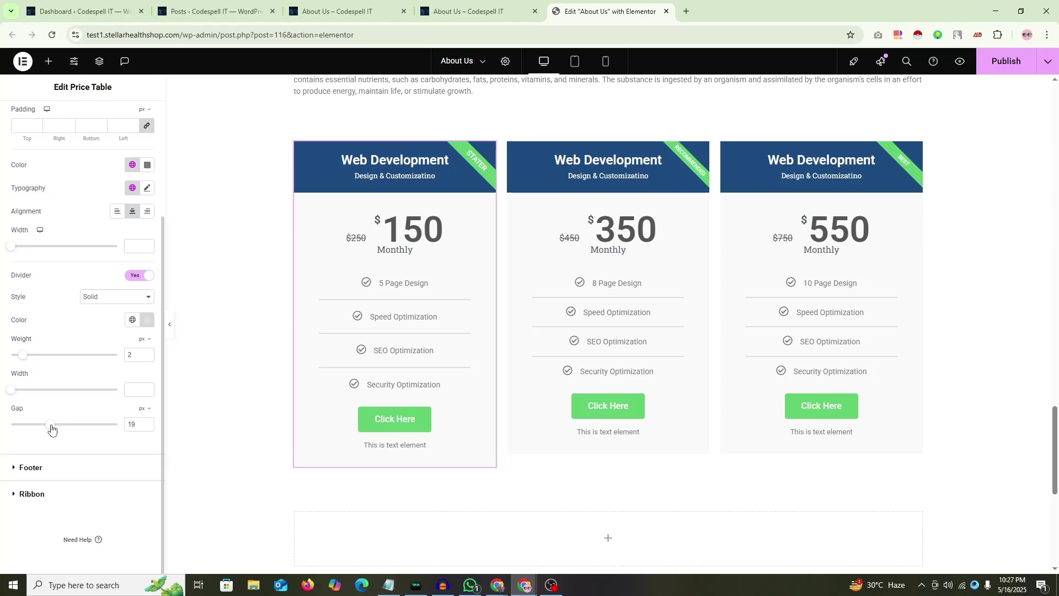
pyautogui.moveTo(12, 390); pyautogui.dragTo(55, 391)
pyautogui.moveTo(126, 390); pyautogui.dragTo(80, 397)
pyautogui.press('BackSpace')
pyautogui.click(135, 423)
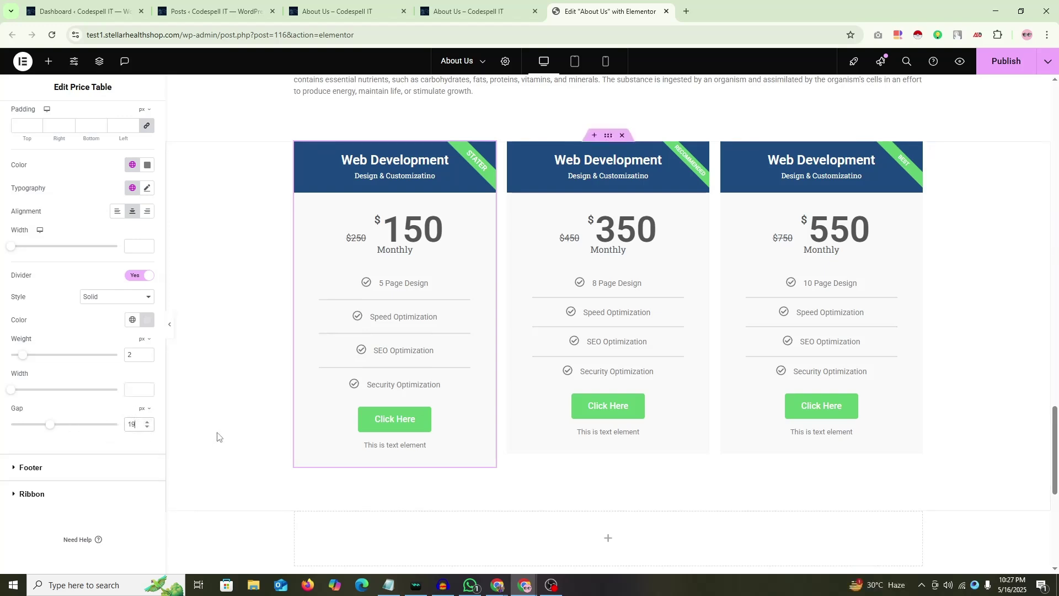
pyautogui.press('Down')
pyautogui.press('Down')
pyautogui.press('Down')
pyautogui.click(498, 585)
pyautogui.click(558, 534)
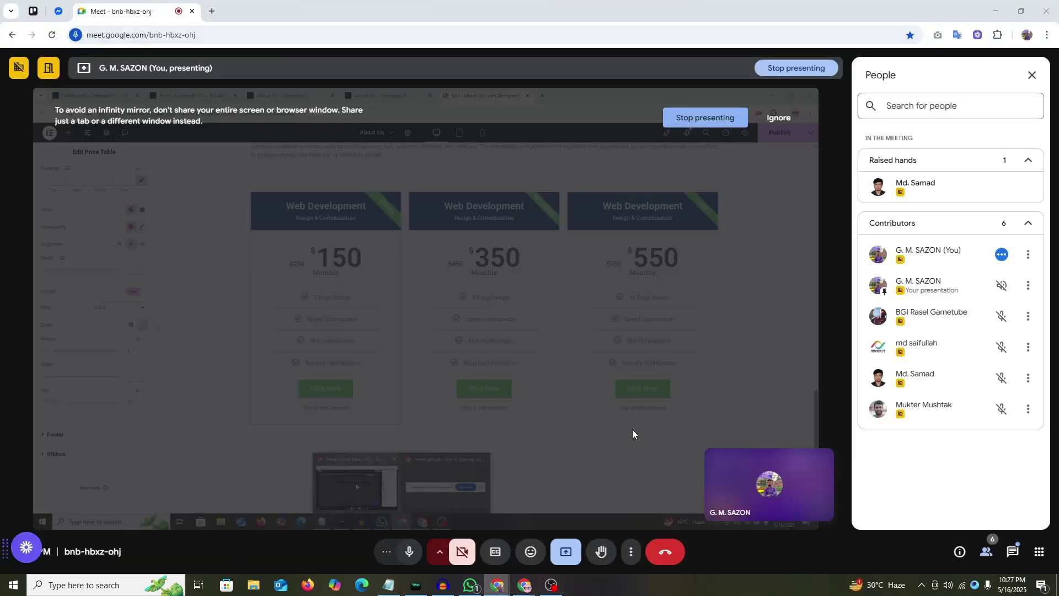
pyautogui.moveTo(524, 584)
pyautogui.click(482, 482)
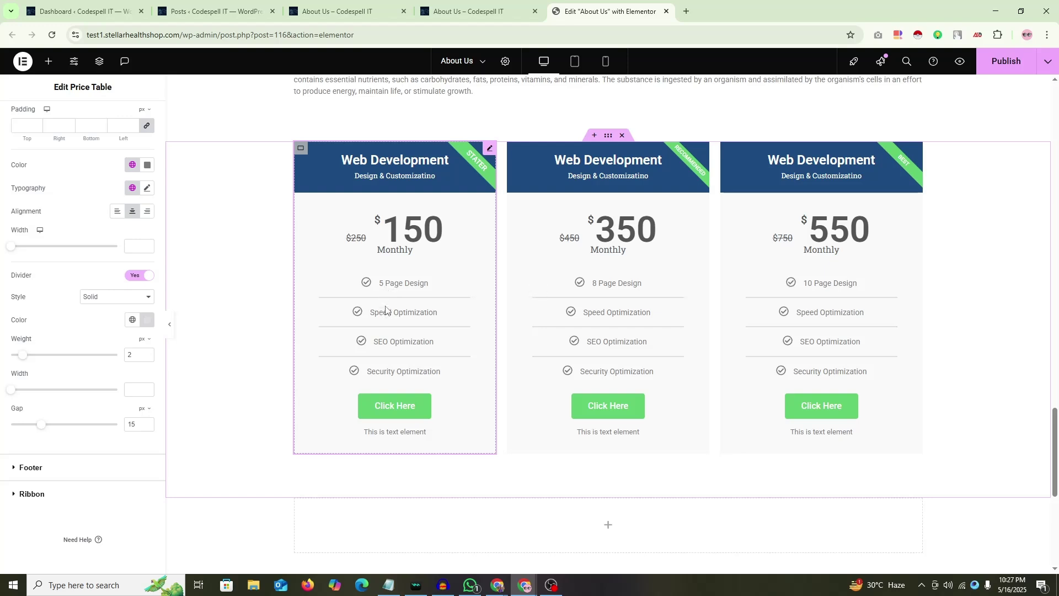
pyautogui.scroll(3, 24, 288)
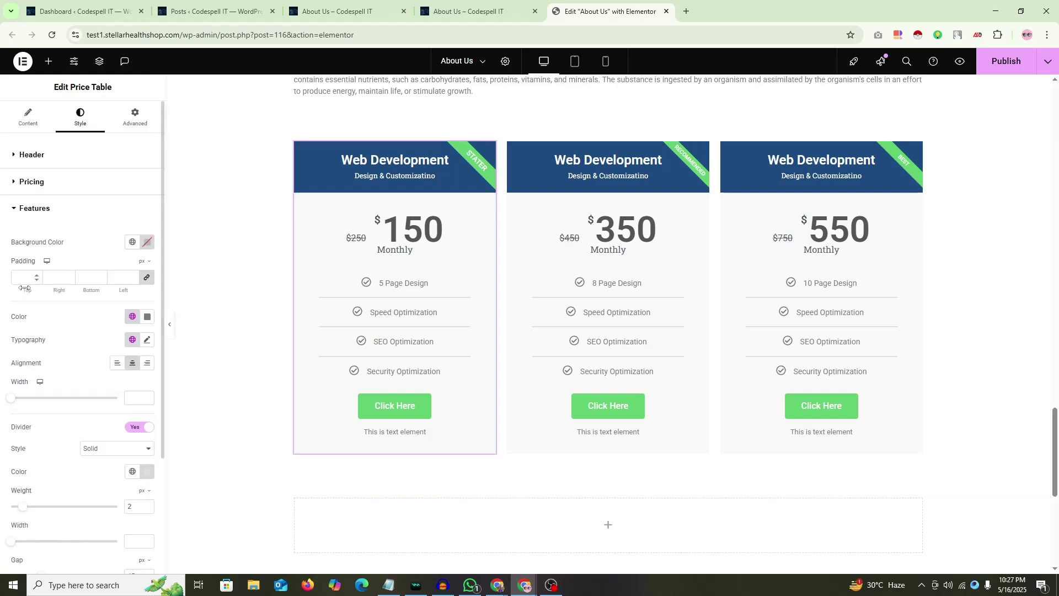
pyautogui.click(28, 118)
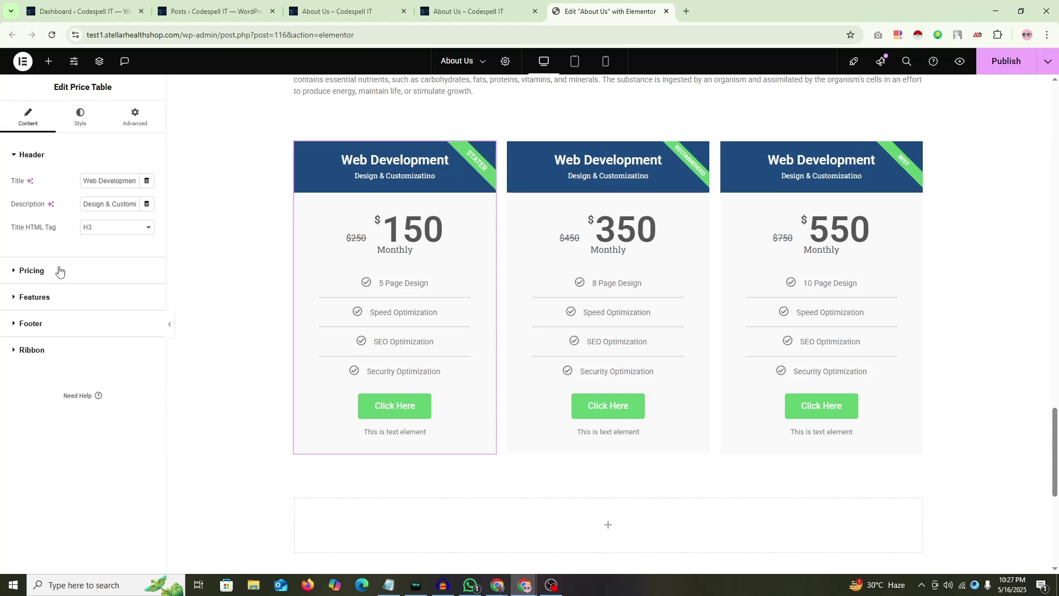
pyautogui.click(35, 299)
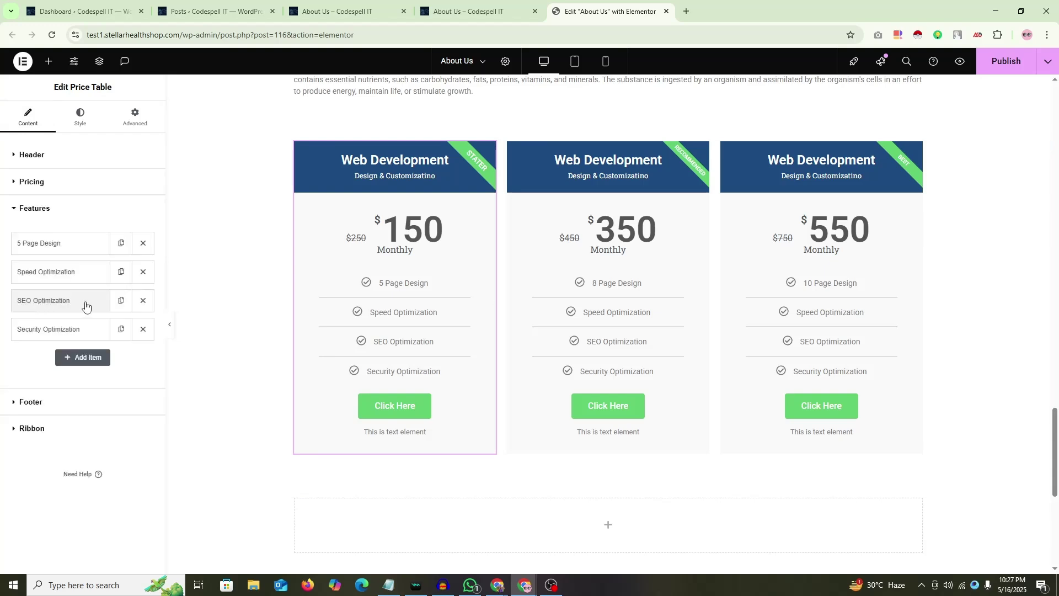
pyautogui.click(77, 246)
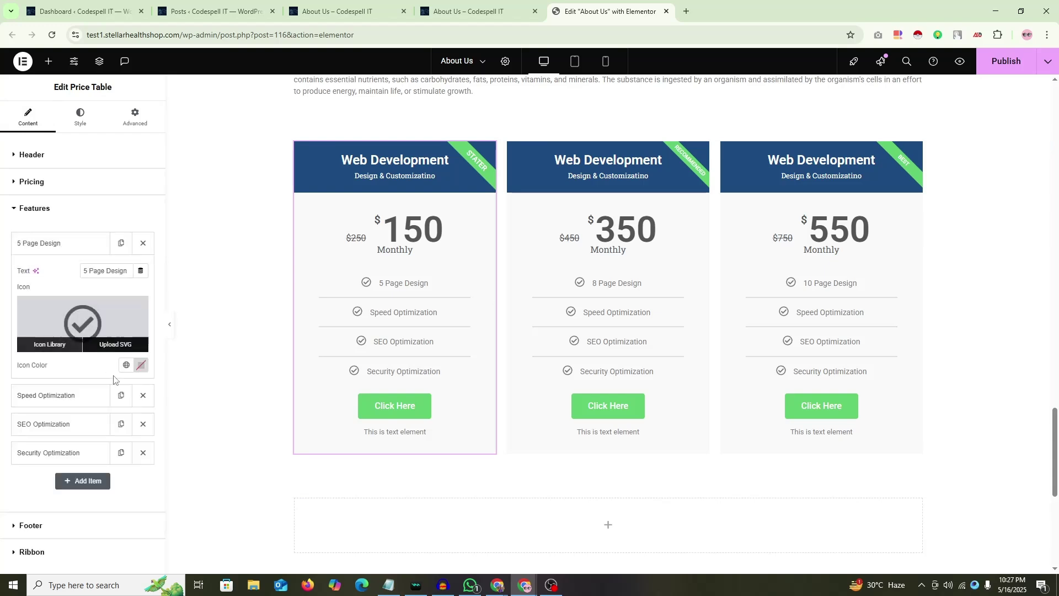
pyautogui.click(126, 365)
pyautogui.click(127, 368)
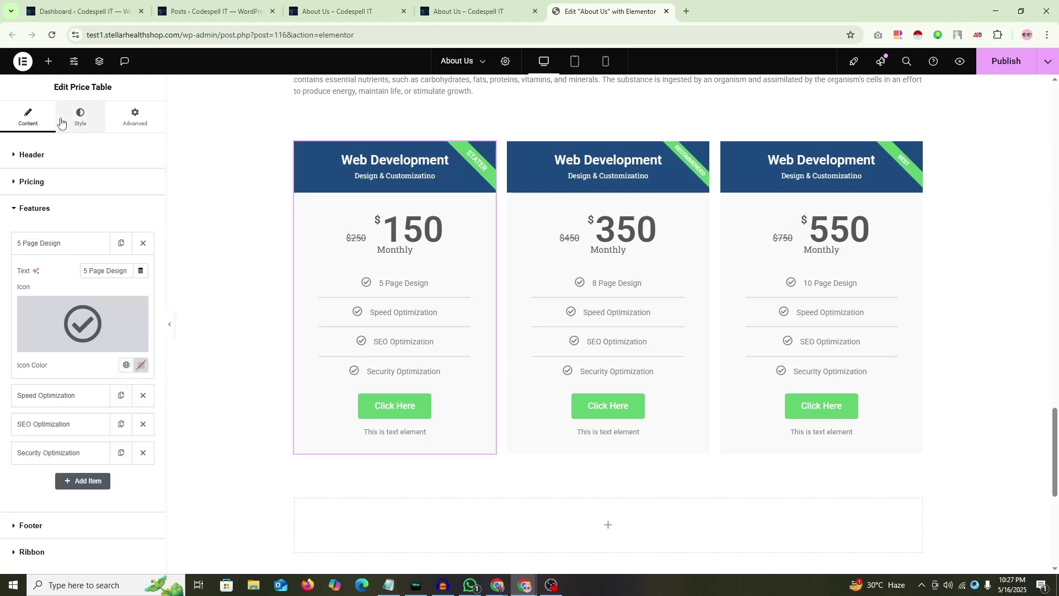
pyautogui.click(80, 116)
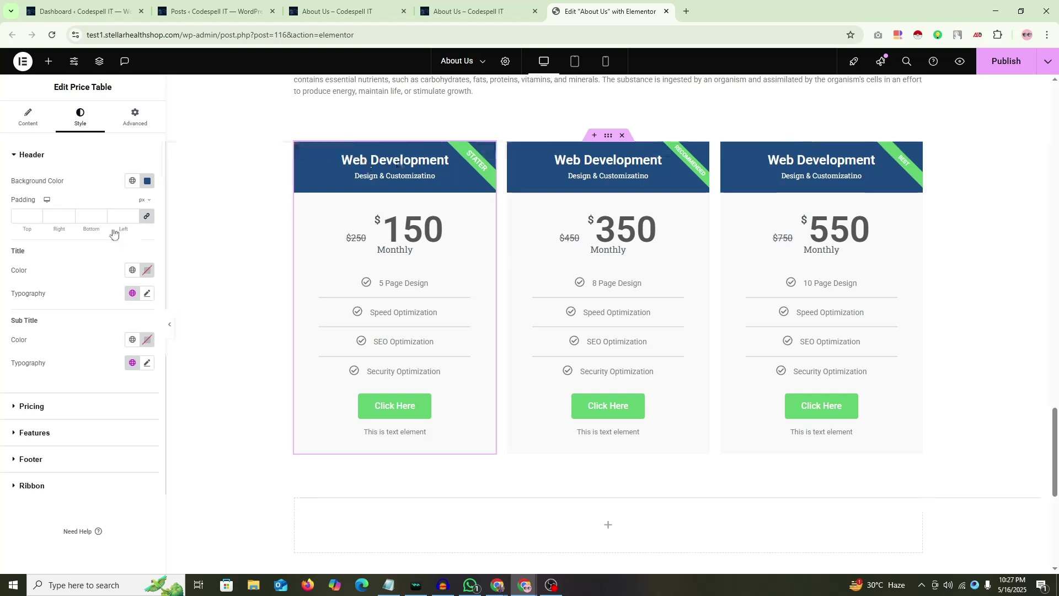
pyautogui.click(29, 156)
pyautogui.click(28, 208)
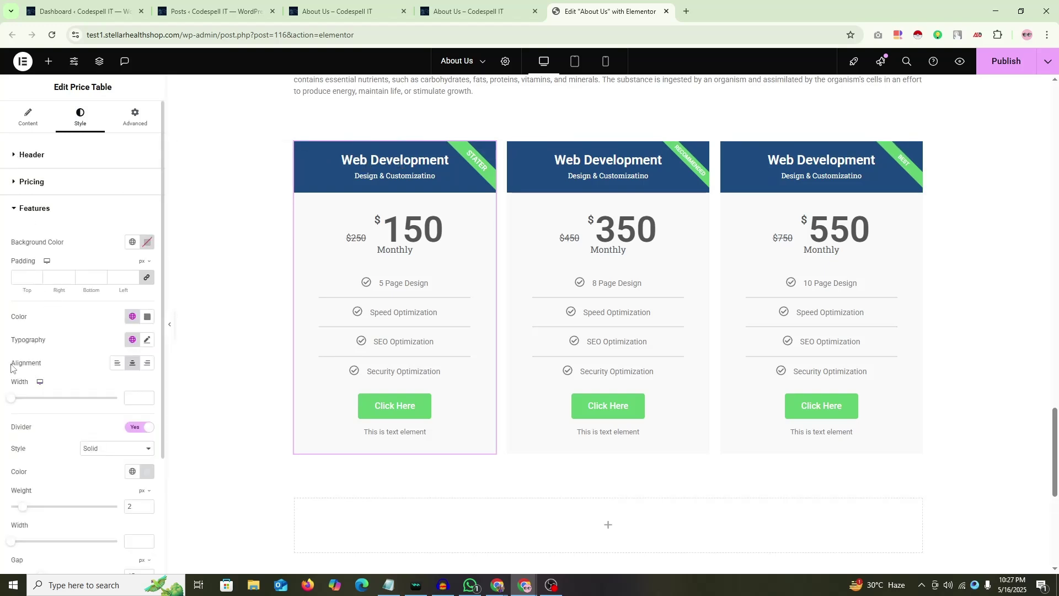
pyautogui.click(116, 364)
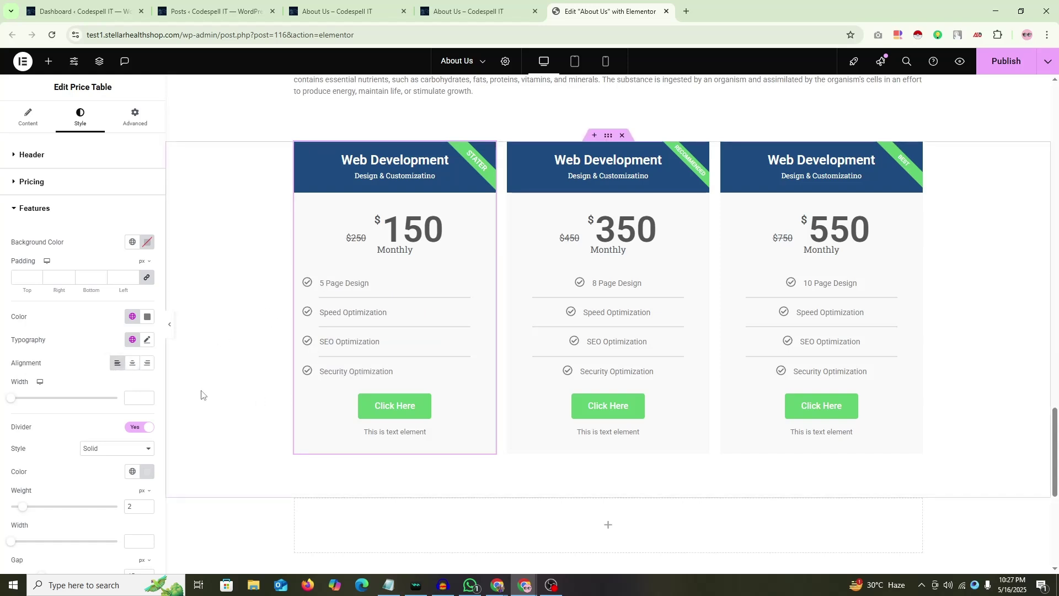
pyautogui.click(134, 364)
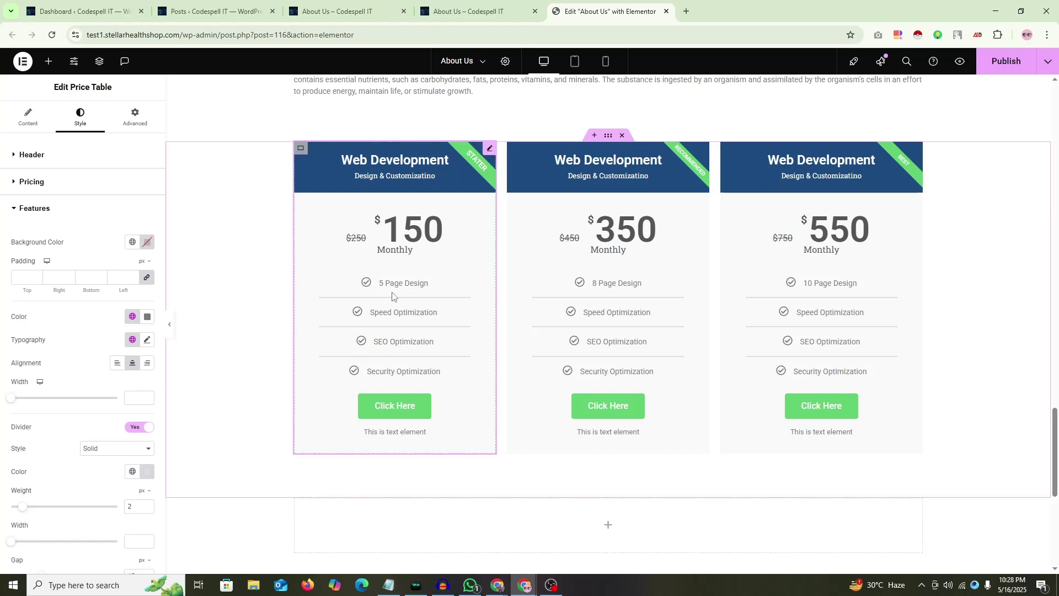
pyautogui.press('Print')
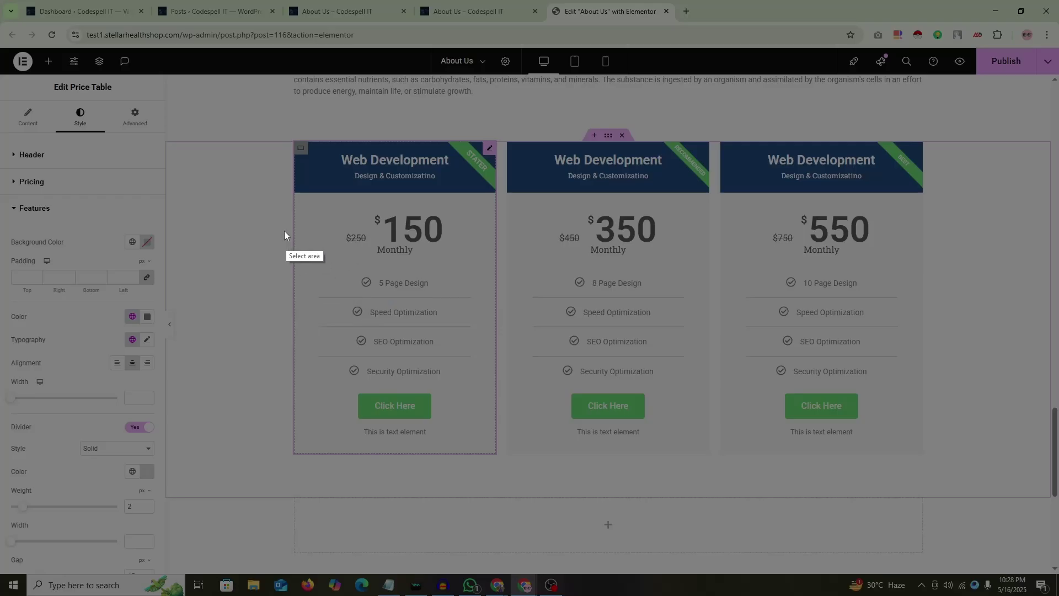
pyautogui.moveTo(282, 229); pyautogui.dragTo(558, 526)
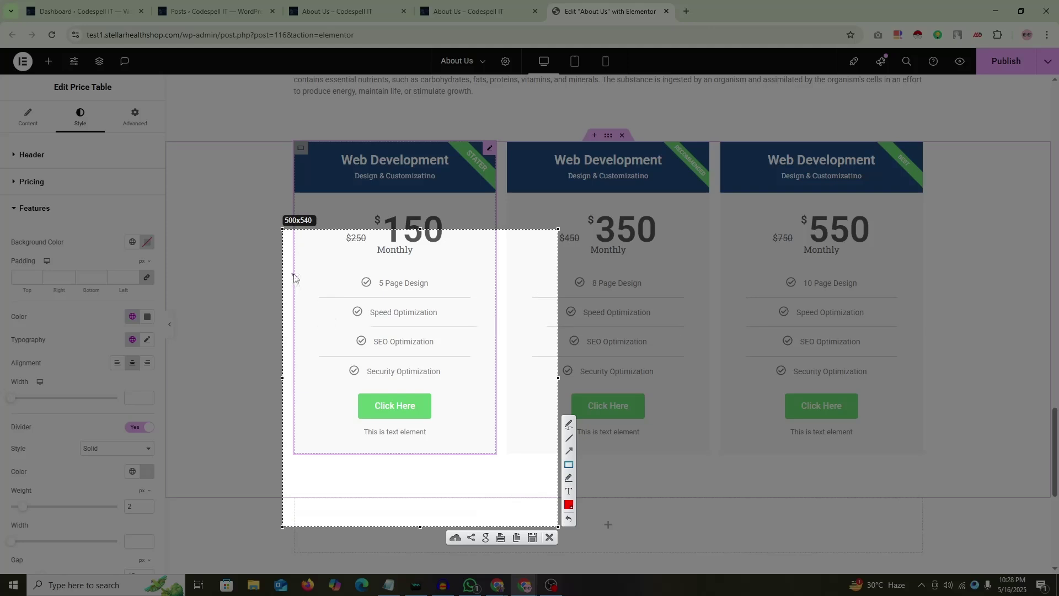
pyautogui.moveTo(293, 274); pyautogui.dragTo(364, 296)
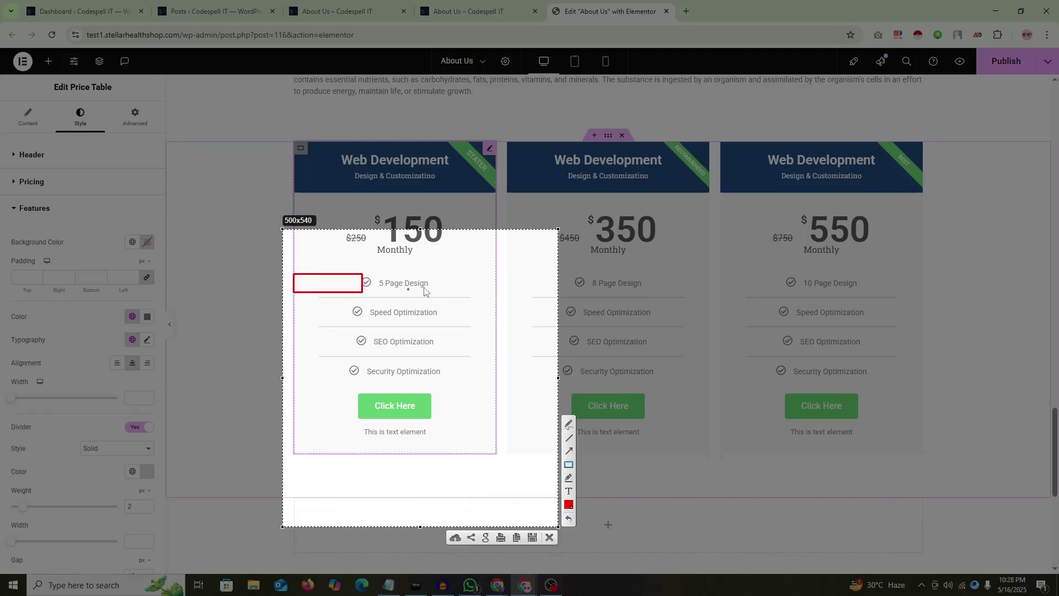
pyautogui.moveTo(429, 282); pyautogui.dragTo(498, 300)
pyautogui.moveTo(295, 305); pyautogui.dragTo(353, 318)
pyautogui.moveTo(434, 307); pyautogui.dragTo(495, 324)
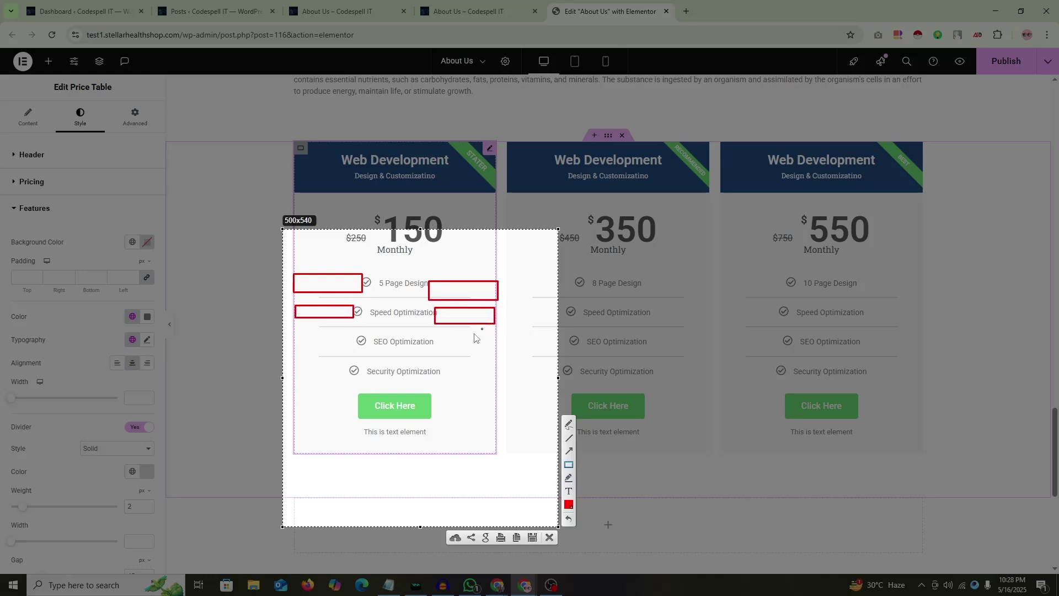
pyautogui.moveTo(345, 279)
pyautogui.mouseDown()
pyautogui.moveTo(361, 388)
pyautogui.moveTo(393, 342)
pyautogui.moveTo(417, 370)
pyautogui.mouseUp()
pyautogui.rightClick(415, 324)
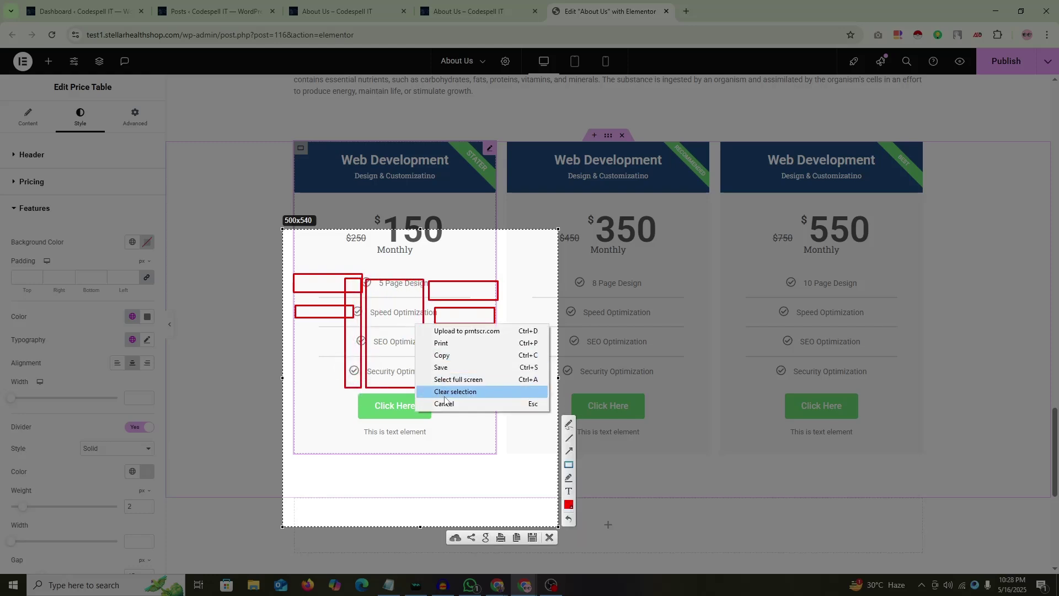
pyautogui.click(438, 395)
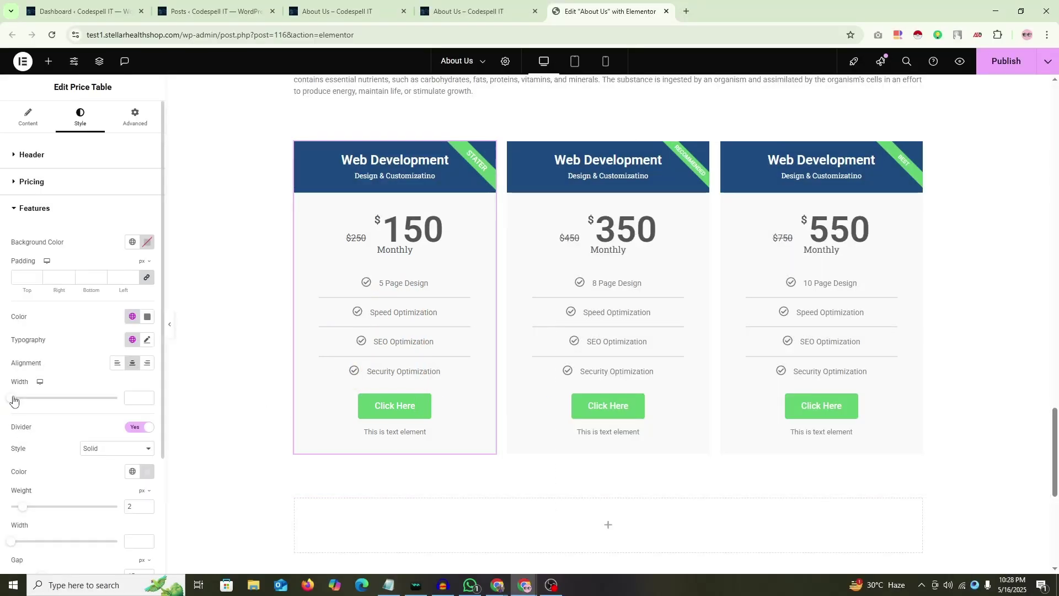
# Step: Try narrowing the feature list, clear its width back to default, and left-align the items
pyautogui.moveTo(13, 398); pyautogui.dragTo(51, 407)
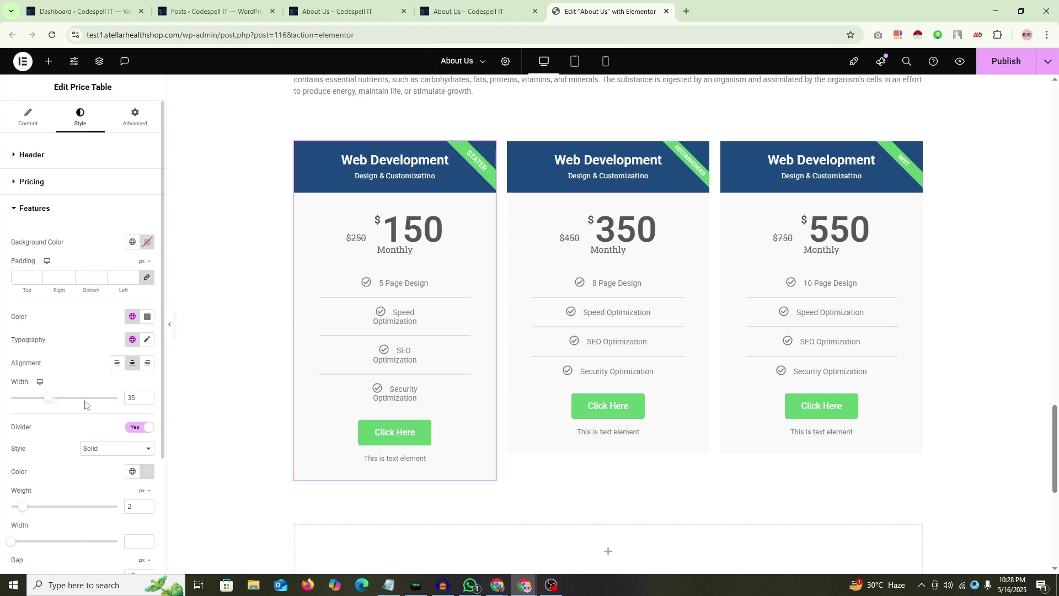
pyautogui.doubleClick(132, 397)
pyautogui.press('BackSpace')
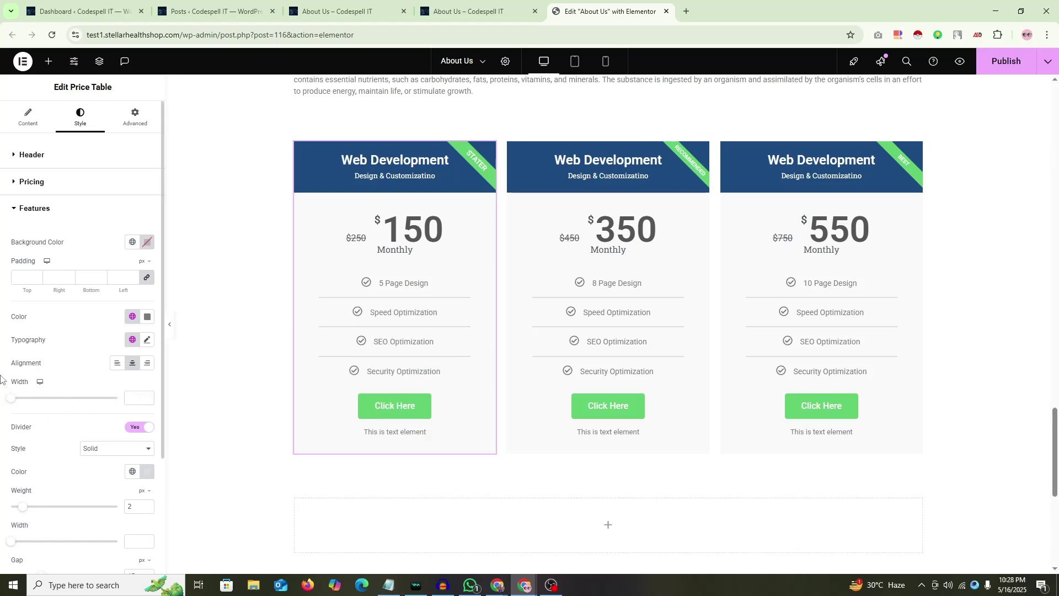
pyautogui.scroll(-1, 1, 387)
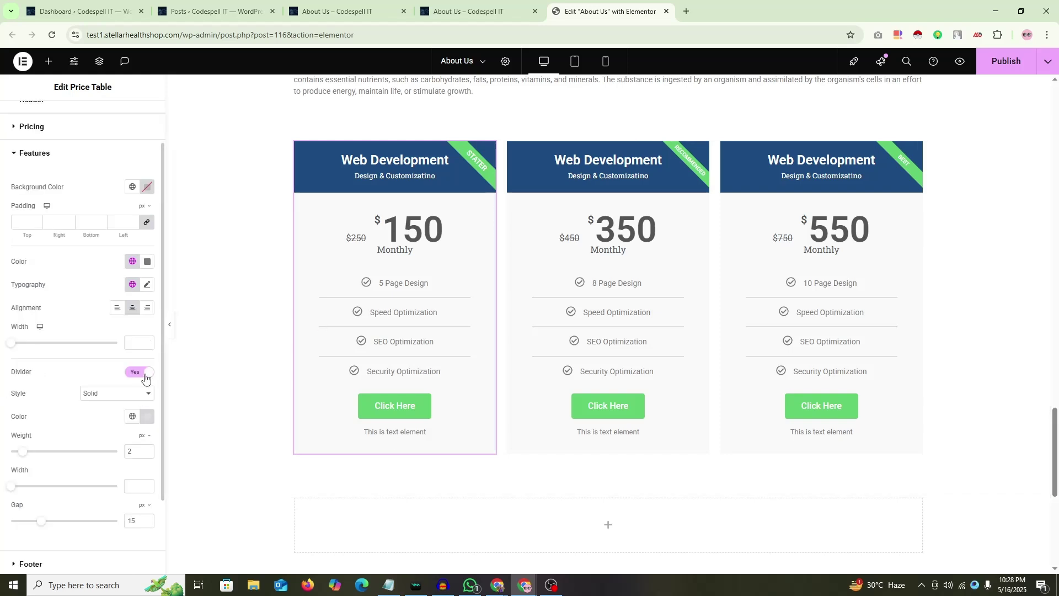
pyautogui.scroll(-2, 49, 421)
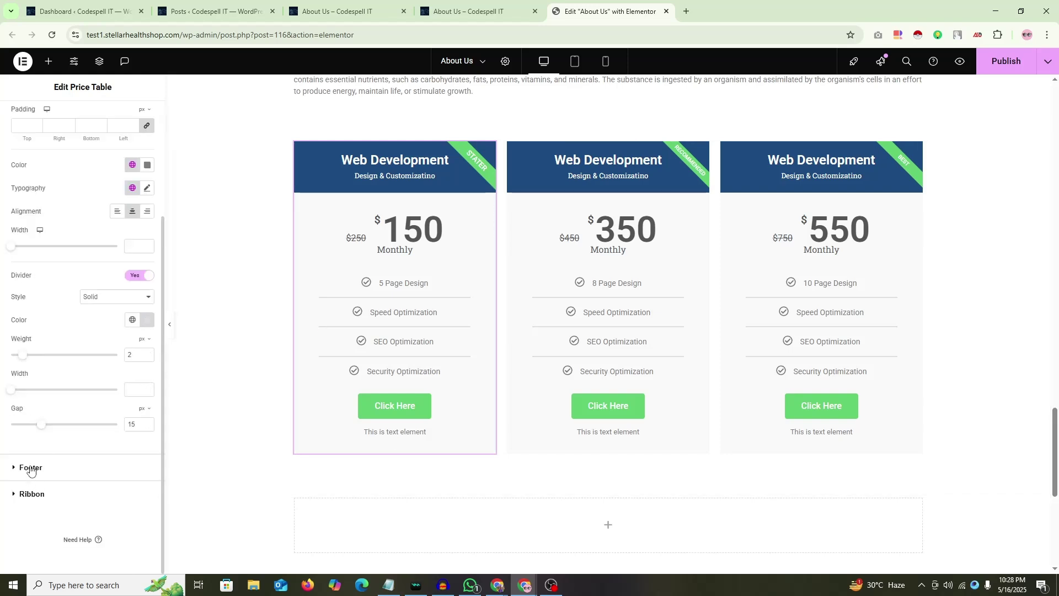
pyautogui.scroll(3, 38, 366)
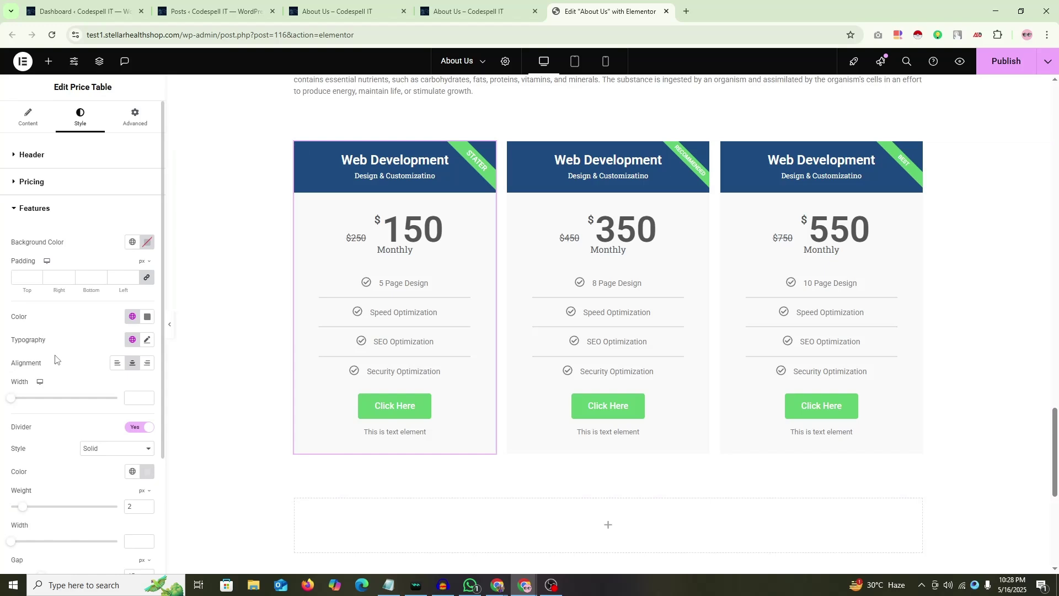
pyautogui.click(118, 365)
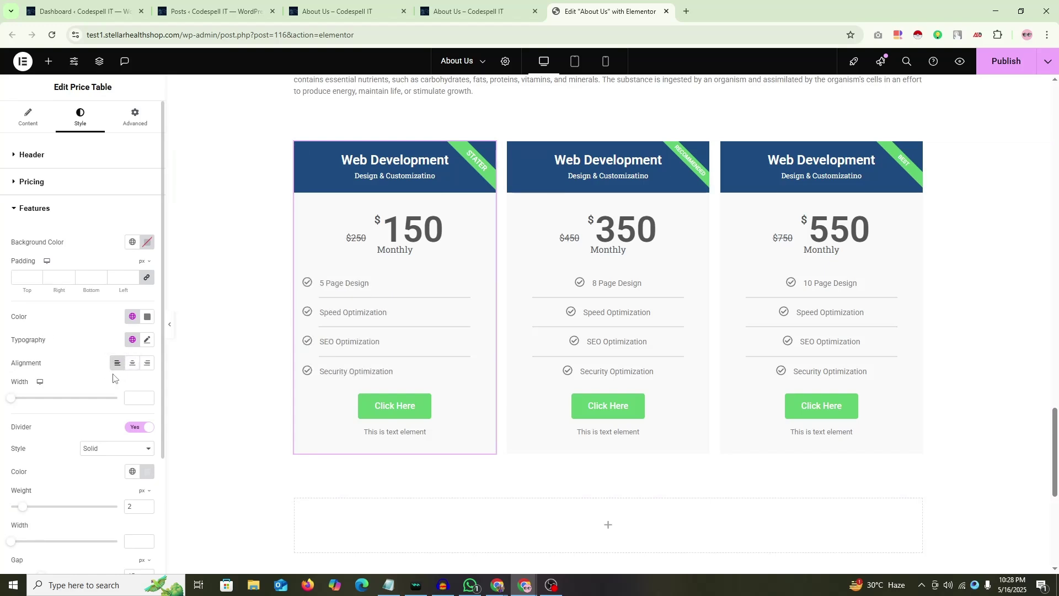
# Step: Set the feature list width to 46 and keep its items left-aligned
pyautogui.click(133, 125)
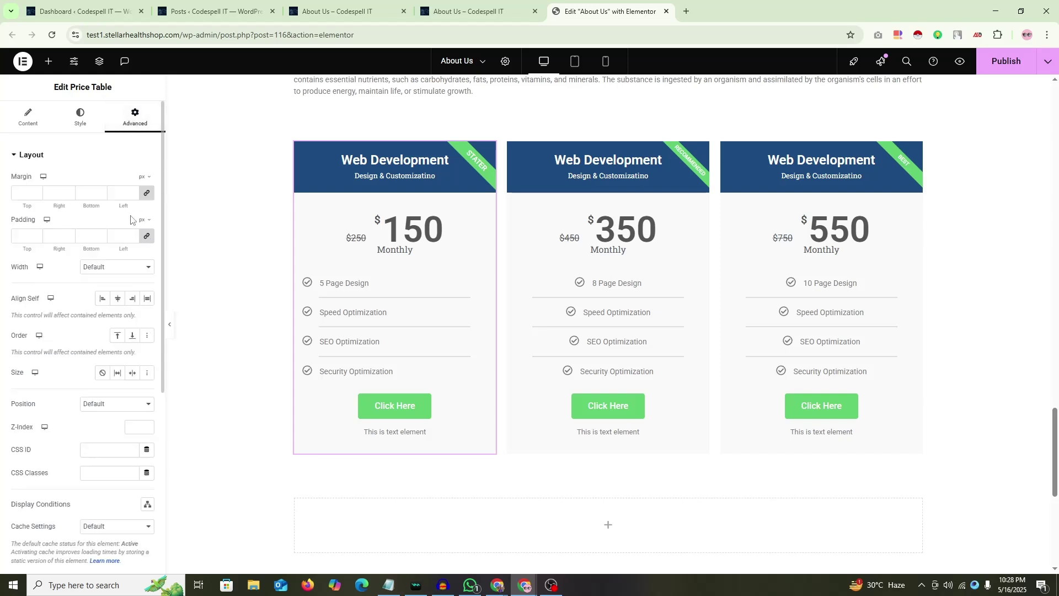
pyautogui.click(82, 122)
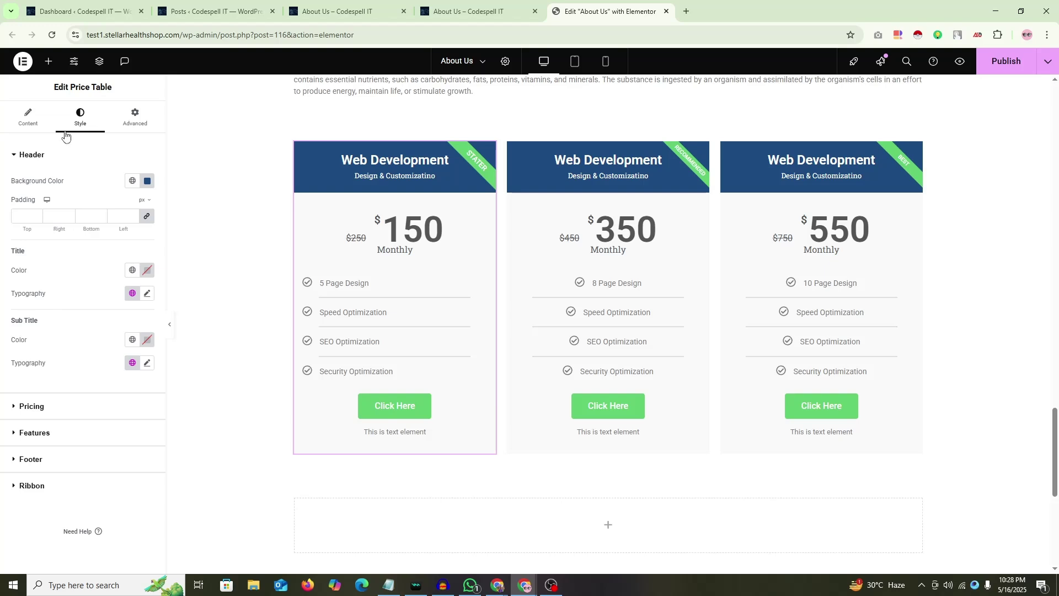
pyautogui.click(37, 435)
pyautogui.scroll(-2, 81, 367)
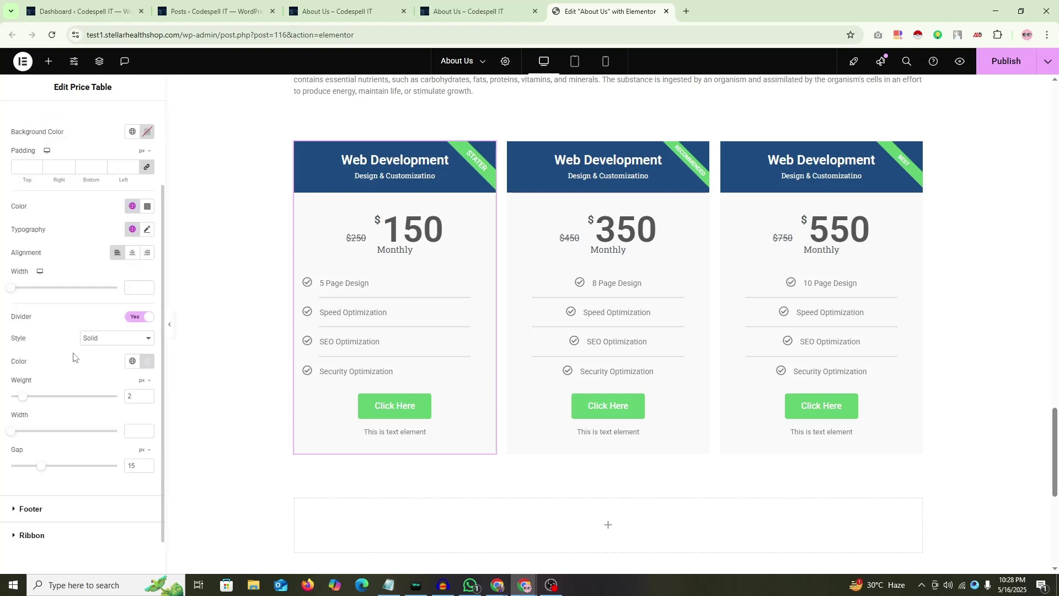
pyautogui.moveTo(11, 287); pyautogui.dragTo(60, 300)
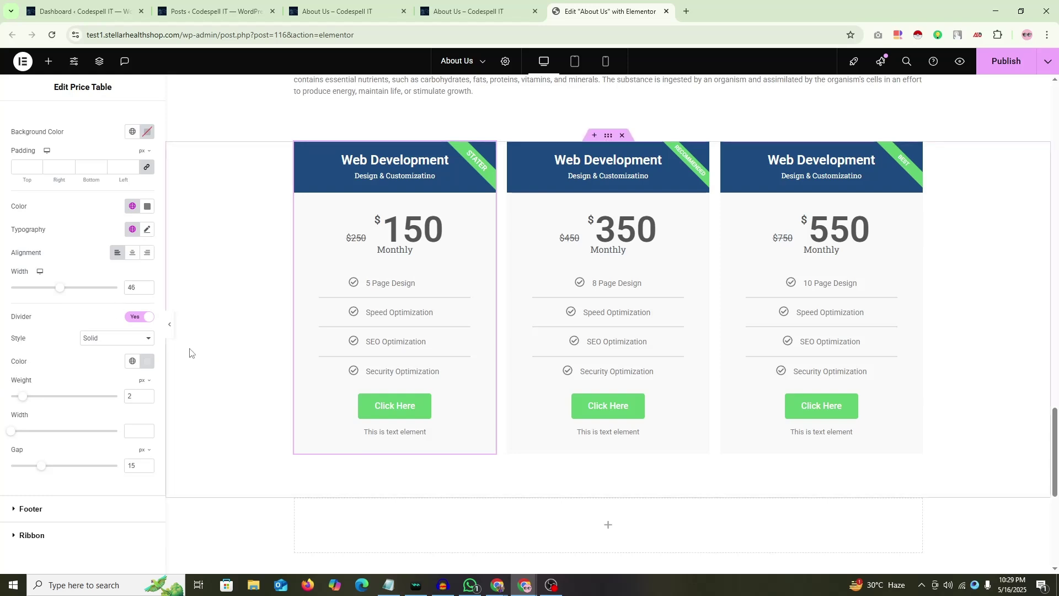
pyautogui.scroll(2, 140, 347)
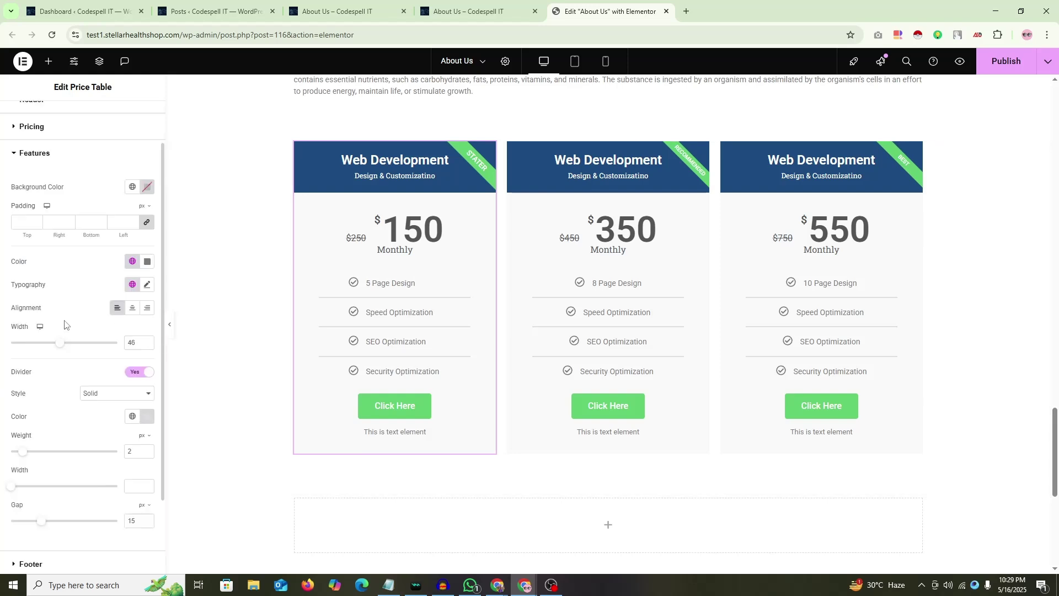
pyautogui.click(144, 363)
pyautogui.click(132, 363)
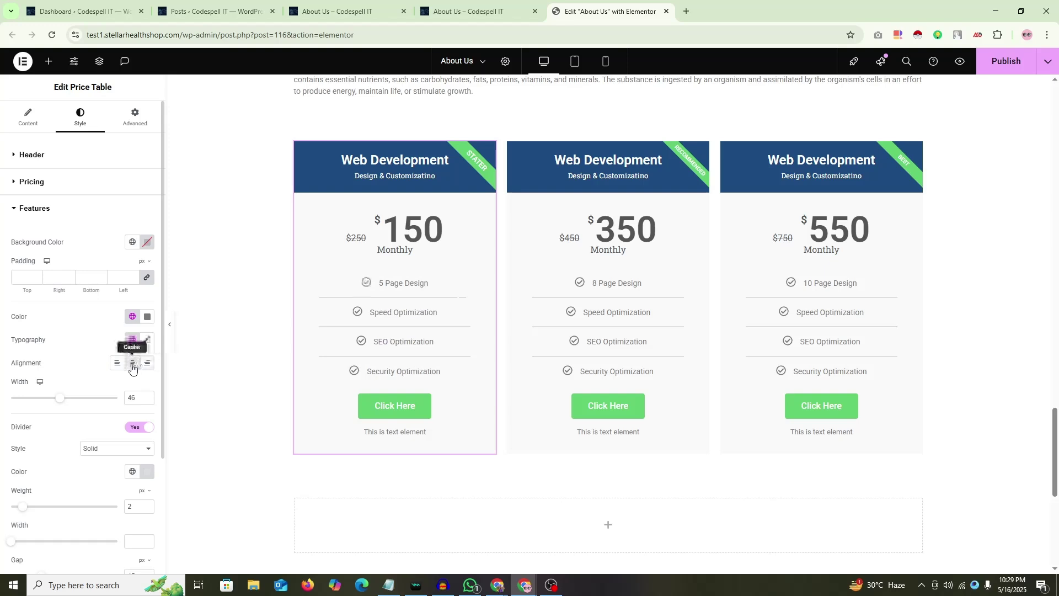
pyautogui.click(117, 362)
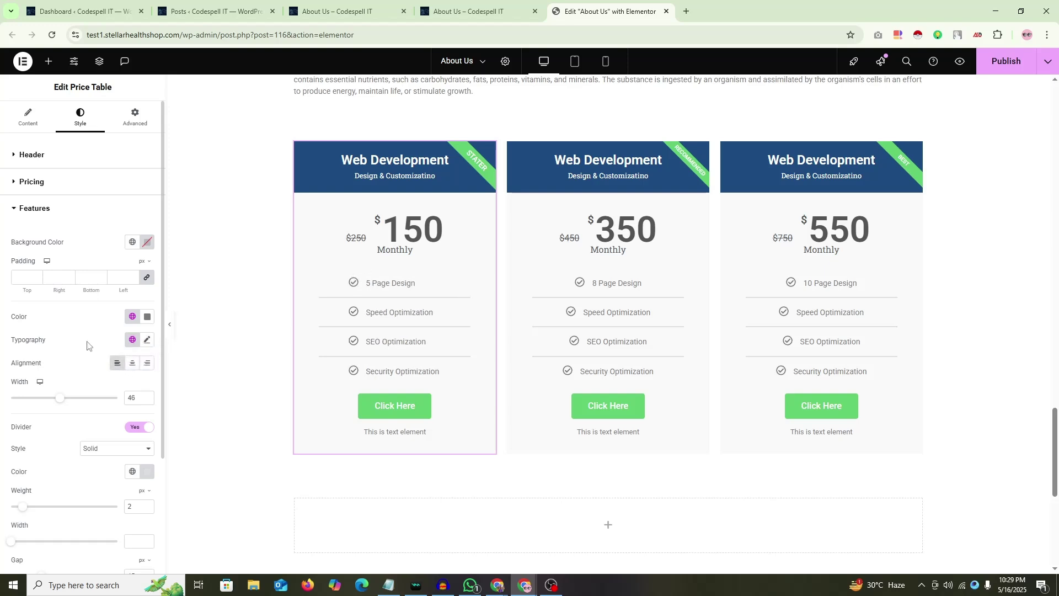
pyautogui.scroll(-3, 37, 369)
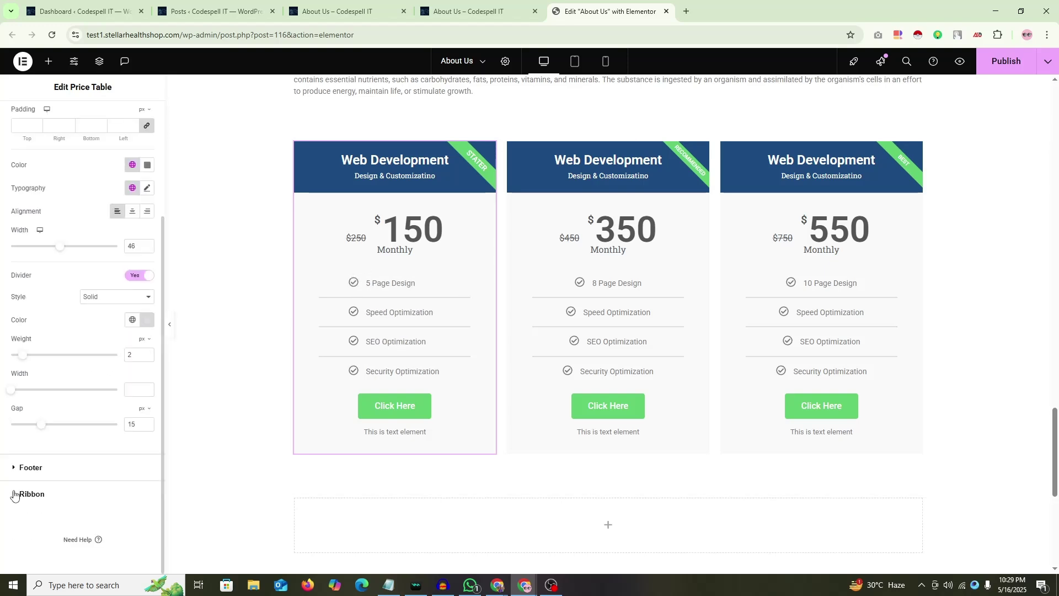
pyautogui.click(27, 475)
# Step: Try a red colour for the footer's additional info text, then discard it back to grey
pyautogui.scroll(-3, 33, 386)
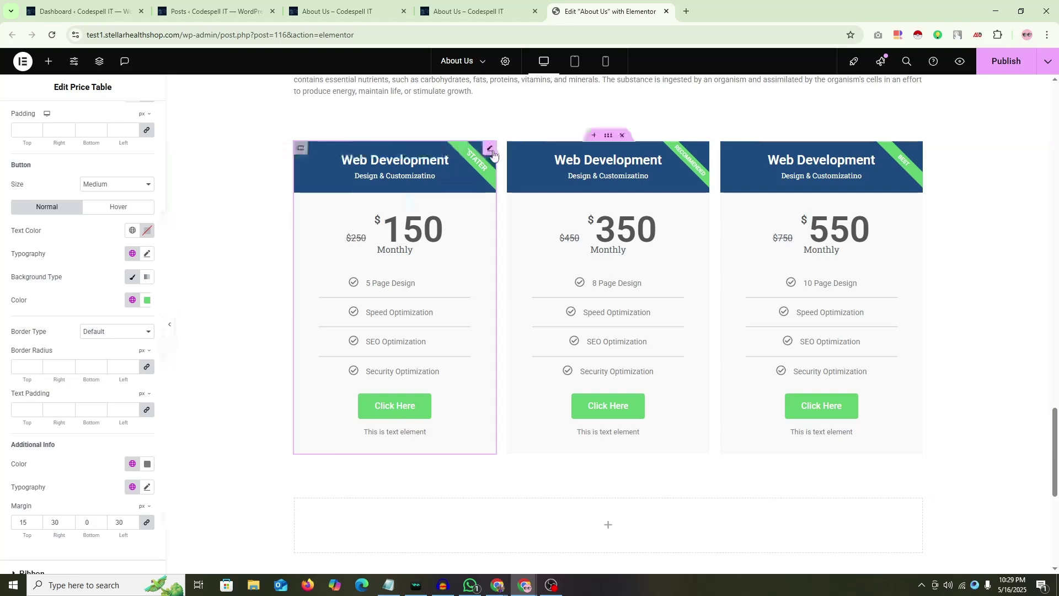
pyautogui.scroll(-2, 38, 331)
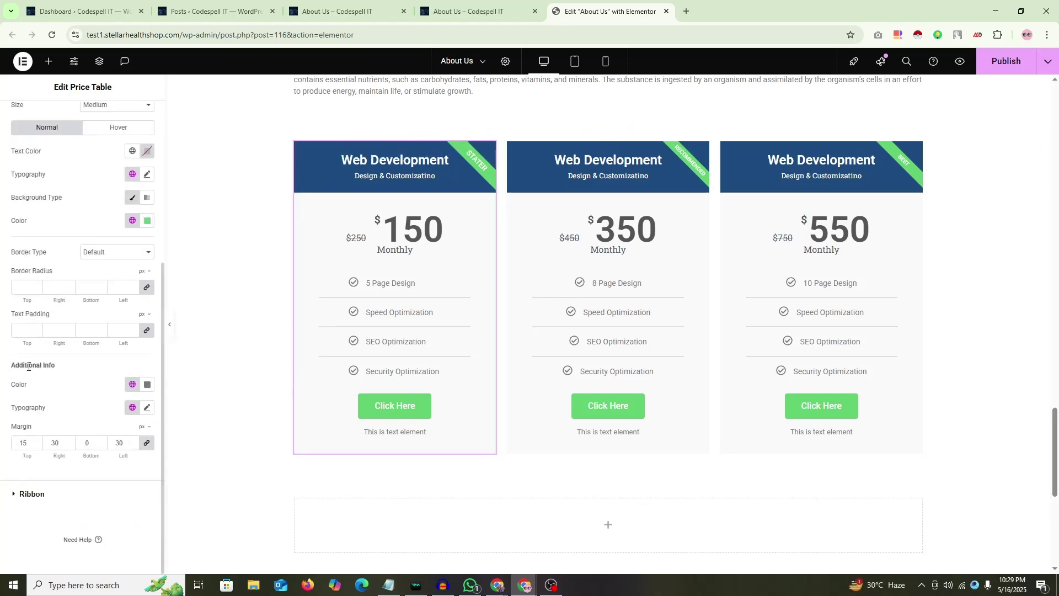
pyautogui.click(147, 389)
pyautogui.click(147, 384)
pyautogui.click(148, 385)
pyautogui.write('#FF0000')
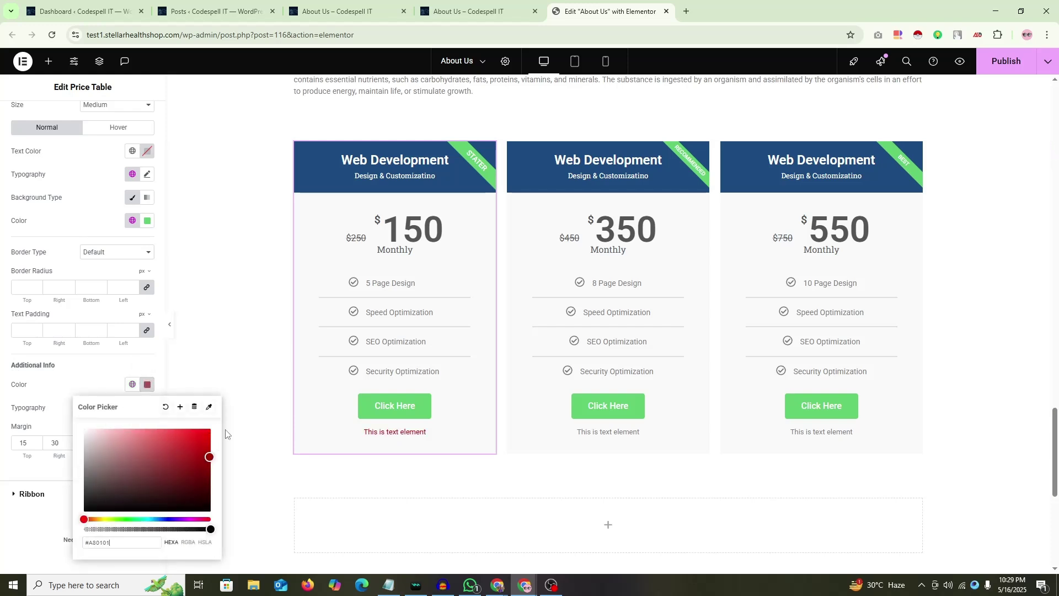
pyautogui.press('Escape')
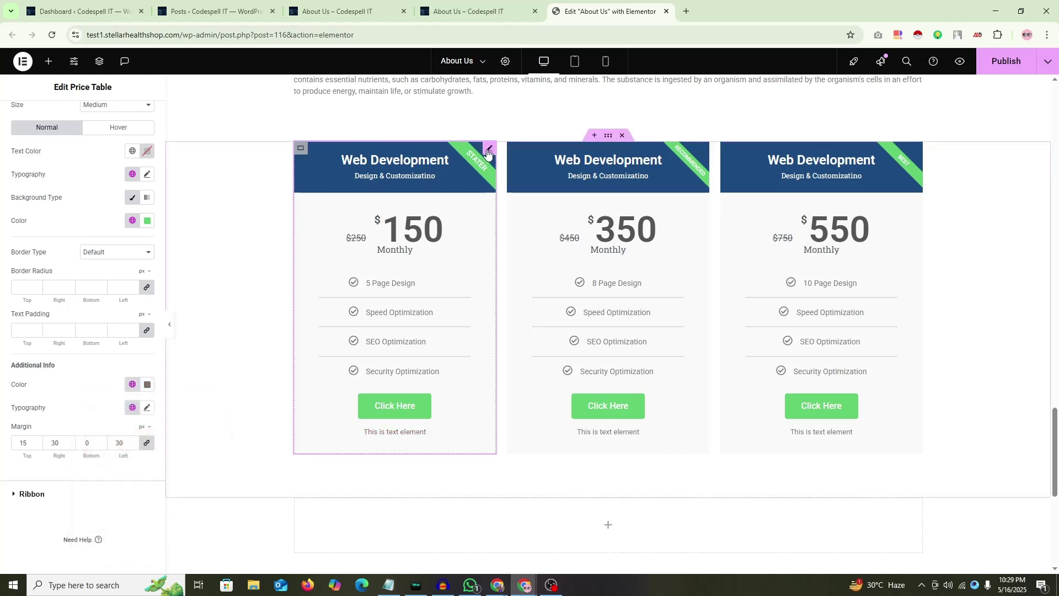
# Step: Copy the first price card, paste its style onto the middle and third cards, and save
pyautogui.rightClick(488, 152)
pyautogui.click(506, 203)
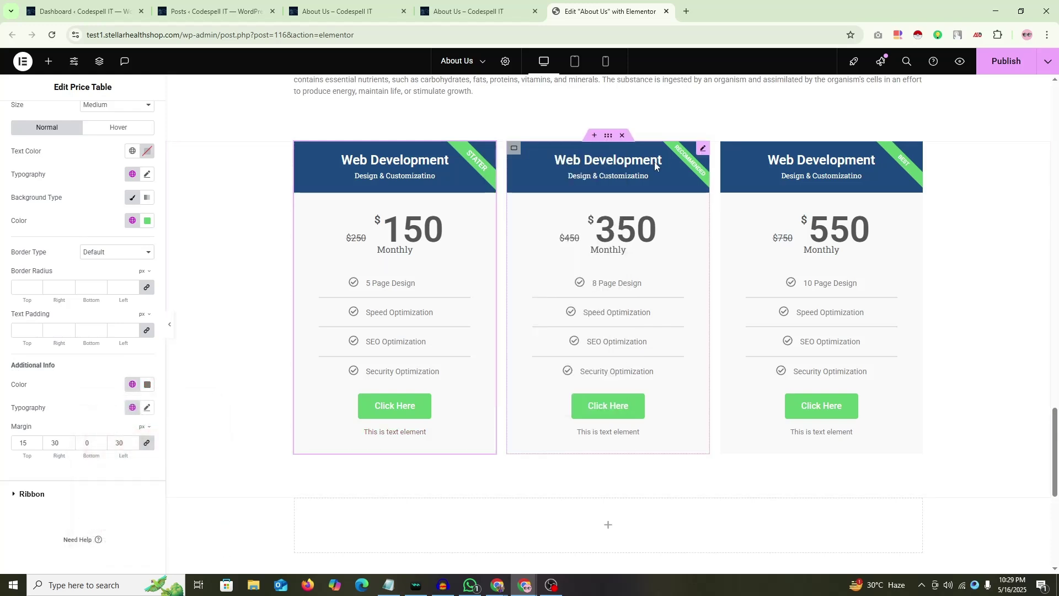
pyautogui.rightClick(705, 150)
pyautogui.click(727, 246)
pyautogui.rightClick(919, 148)
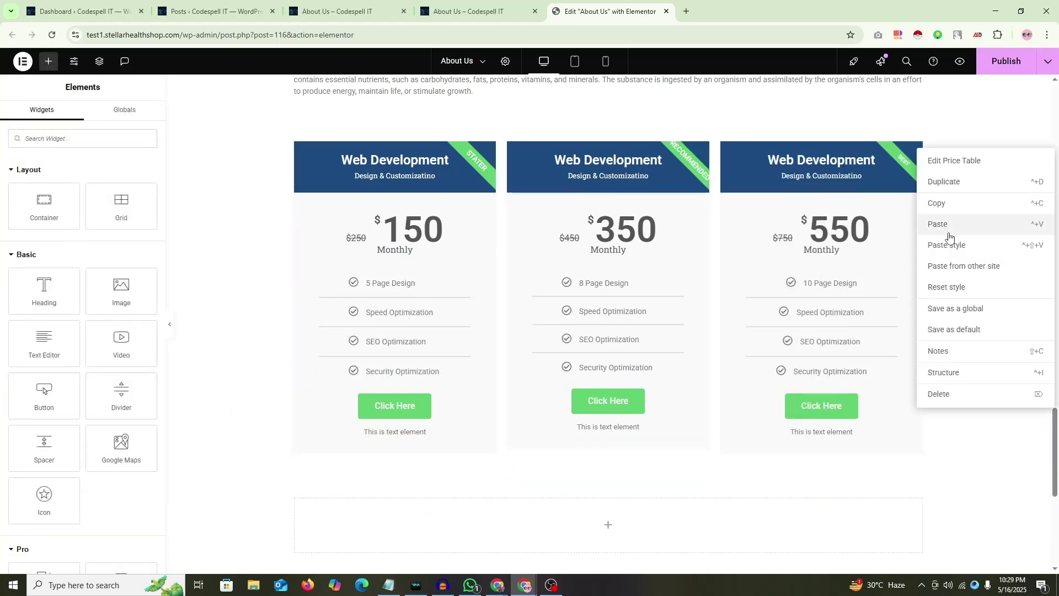
pyautogui.click(949, 246)
pyautogui.click(1006, 61)
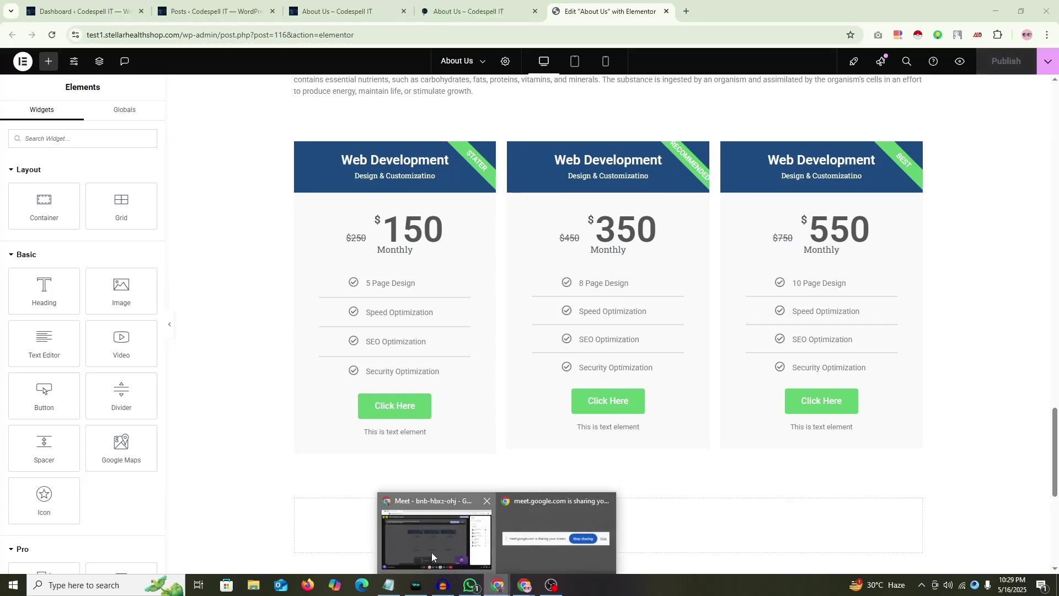
# Step: Read the in-call chat messages in the video call window, then return to the editor
pyautogui.click(432, 551)
pyautogui.click(1013, 552)
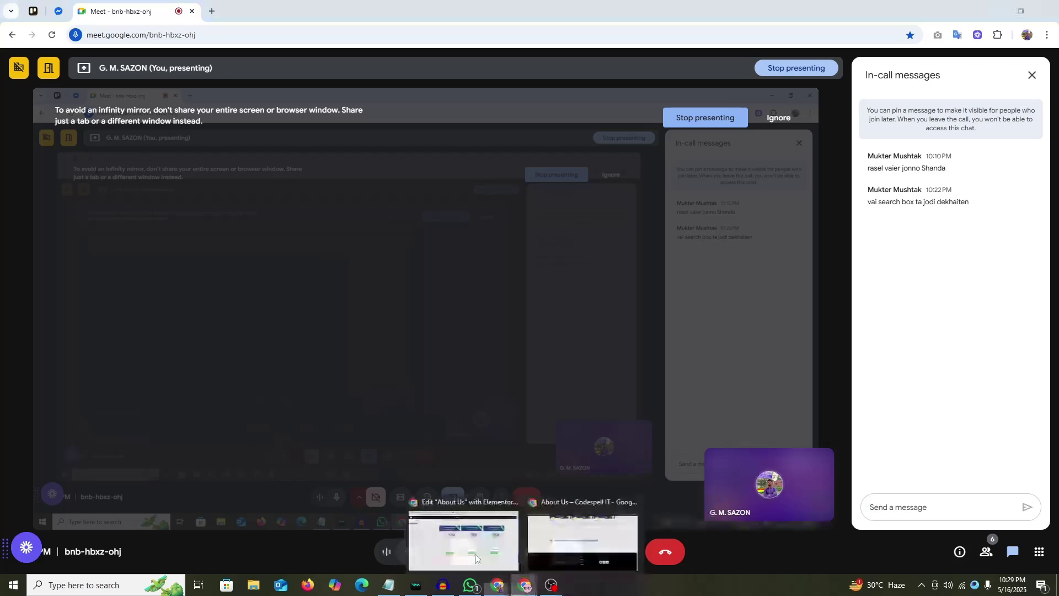
pyautogui.click(463, 546)
pyautogui.scroll(-5, 596, 325)
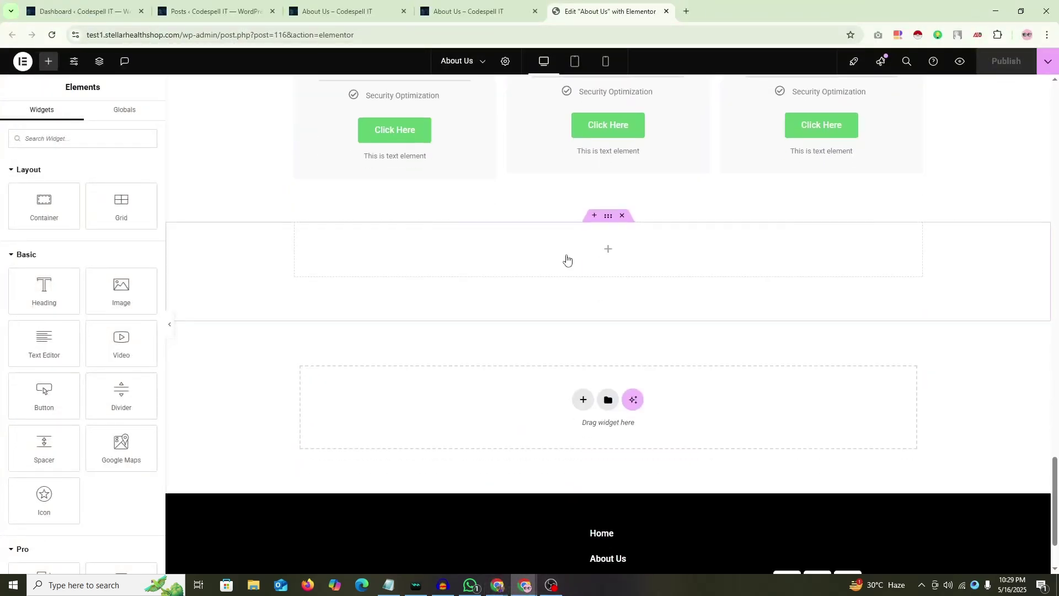
# Step: Find the Search widget by typing 'sea' and place it in the empty section below the price cards
pyautogui.write('sear')
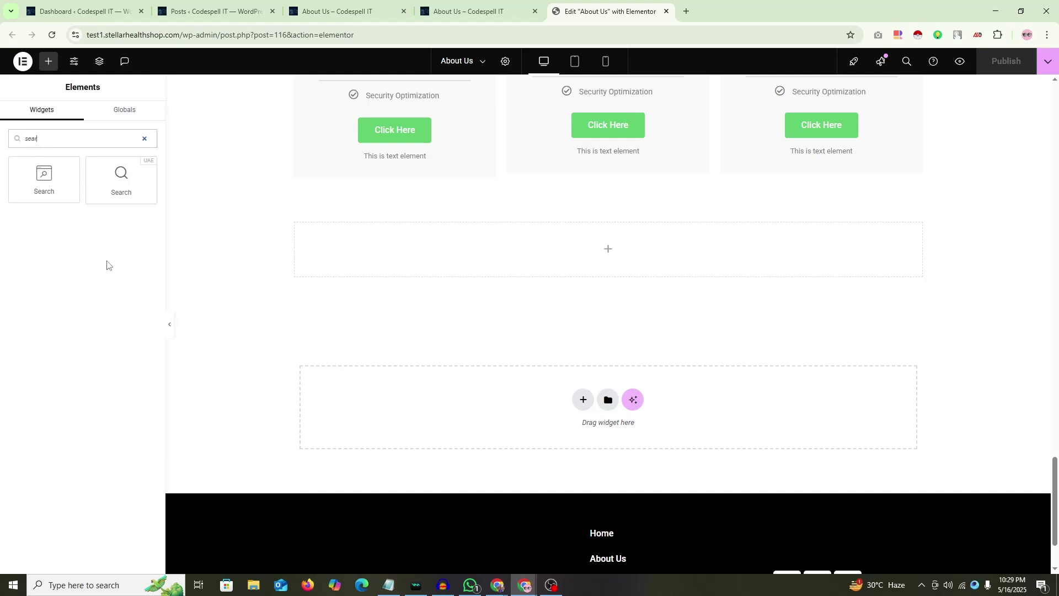
pyautogui.moveTo(44, 180); pyautogui.dragTo(552, 276)
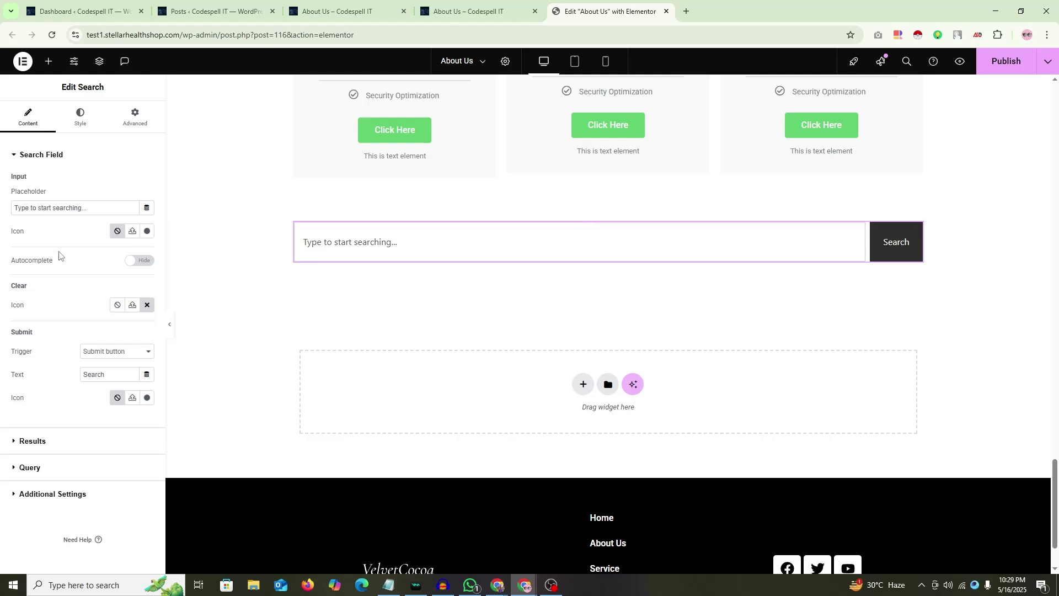
pyautogui.moveTo(85, 213)
pyautogui.mouseDown()
pyautogui.moveTo(44, 213)
pyautogui.moveTo(100, 213)
pyautogui.mouseUp()
pyautogui.click(147, 210)
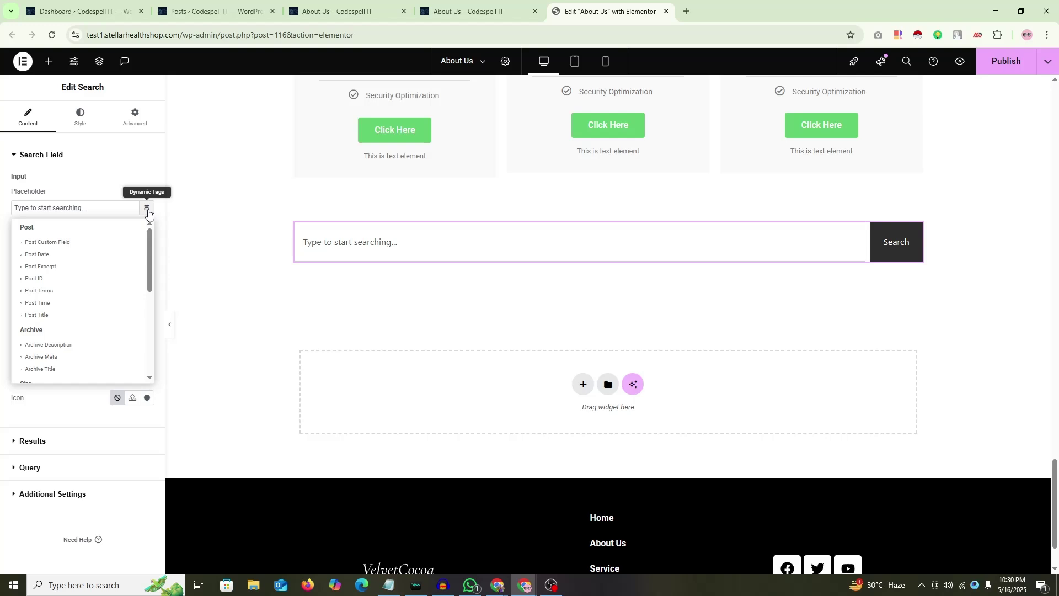
pyautogui.click(147, 208)
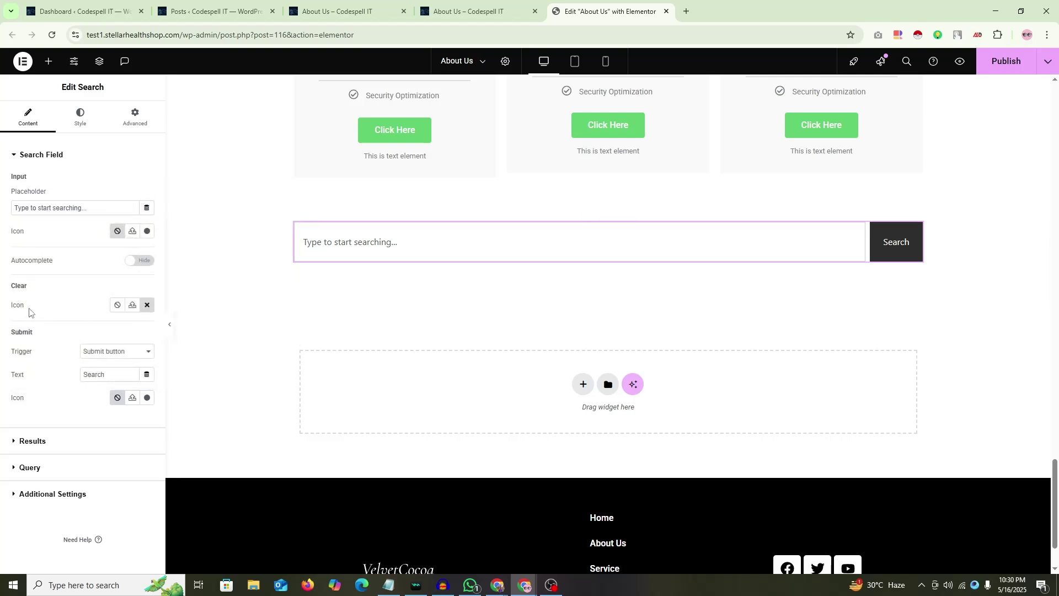
# Step: Try the Submit Trigger options, leaving it on Enter only for now
pyautogui.click(113, 352)
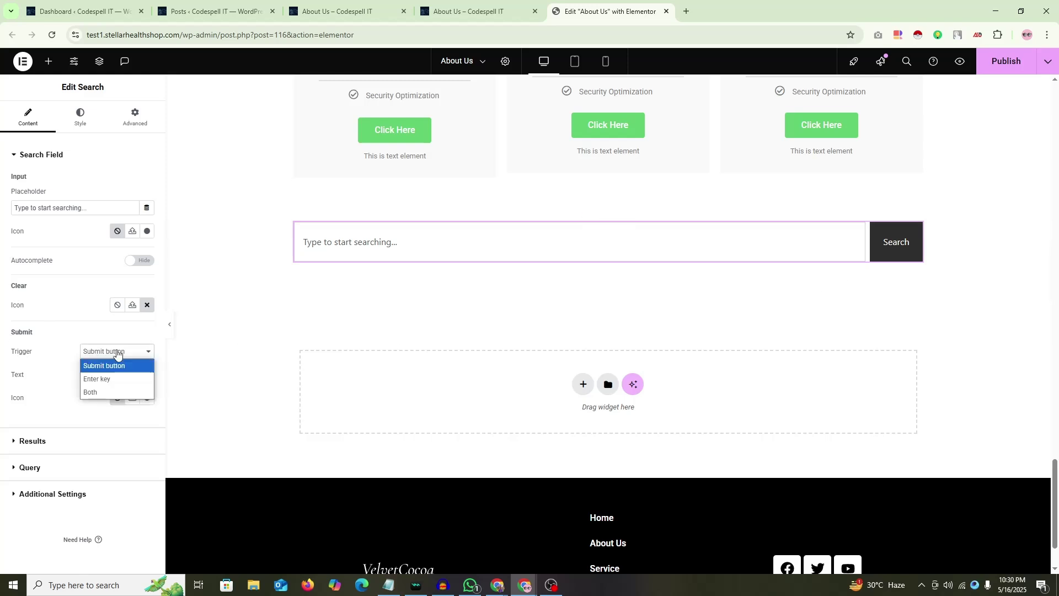
pyautogui.click(114, 378)
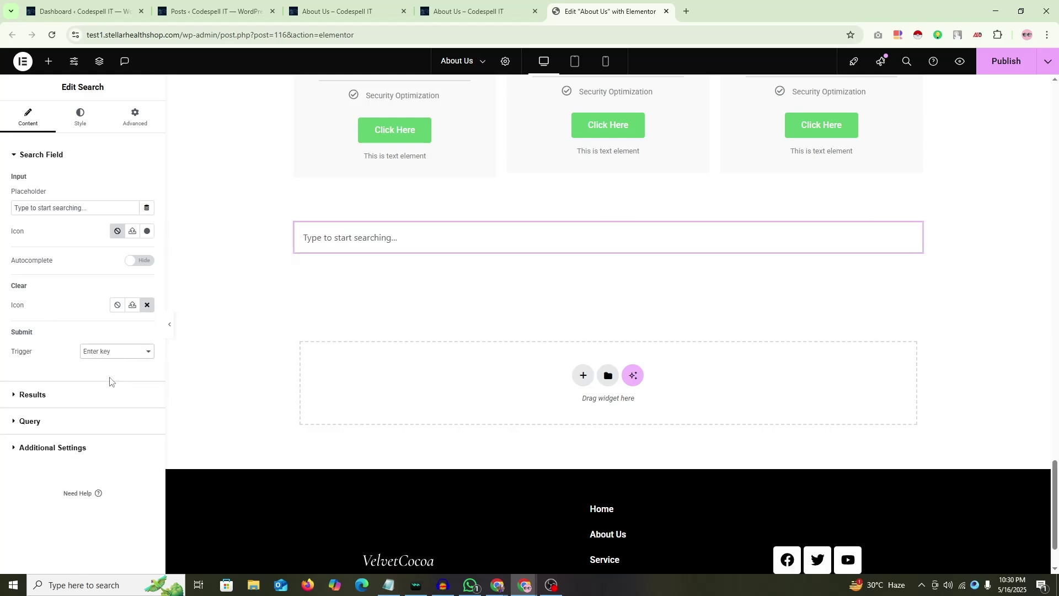
pyautogui.click(111, 357)
pyautogui.click(108, 389)
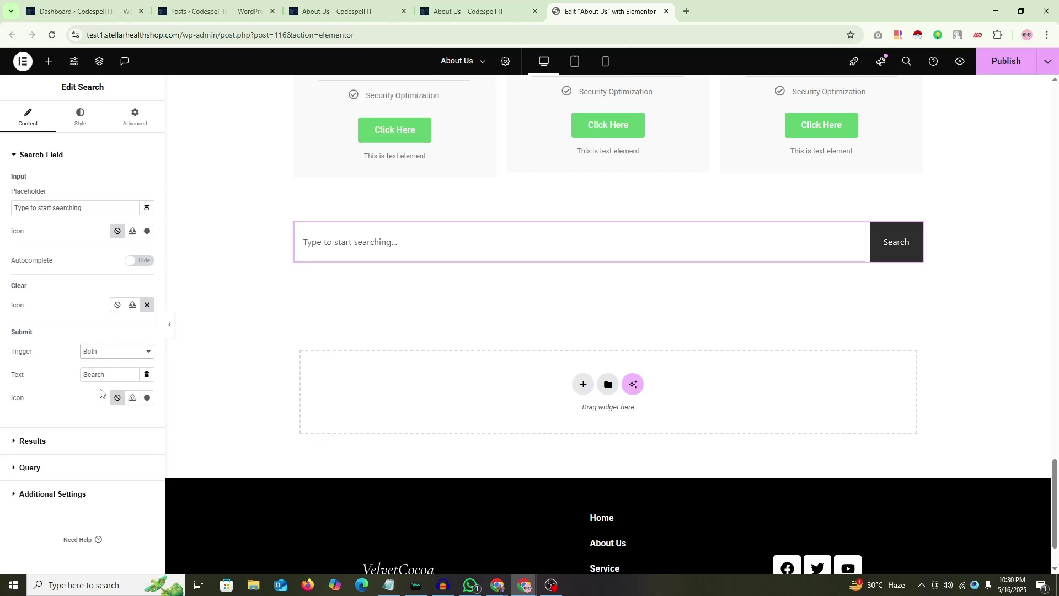
pyautogui.click(108, 354)
pyautogui.click(105, 378)
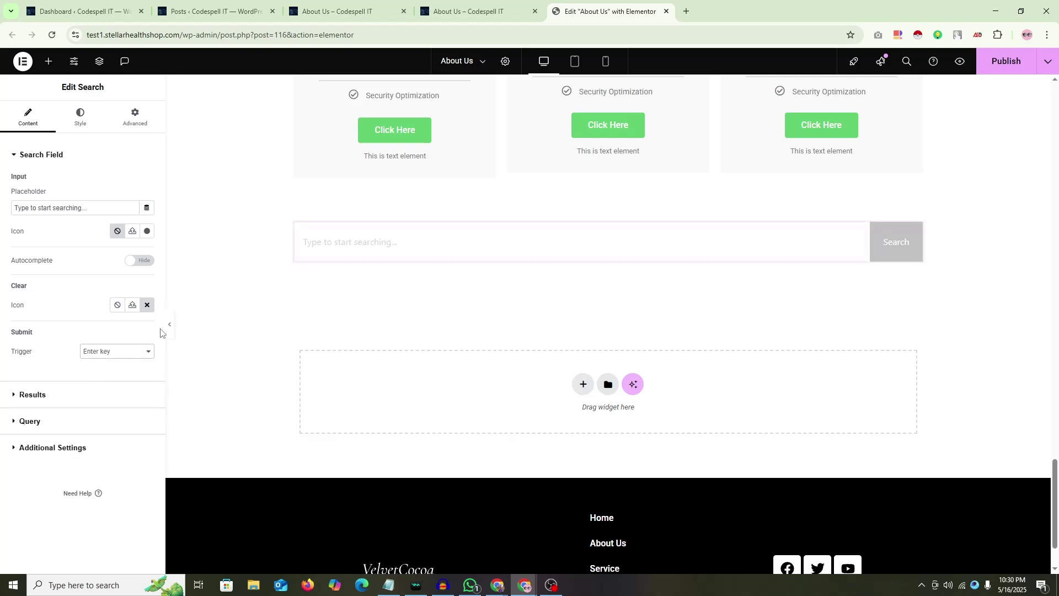
# Step: Test typing in the previewed search field, then set Submit Trigger back to Submit button
pyautogui.click(170, 330)
pyautogui.click(285, 332)
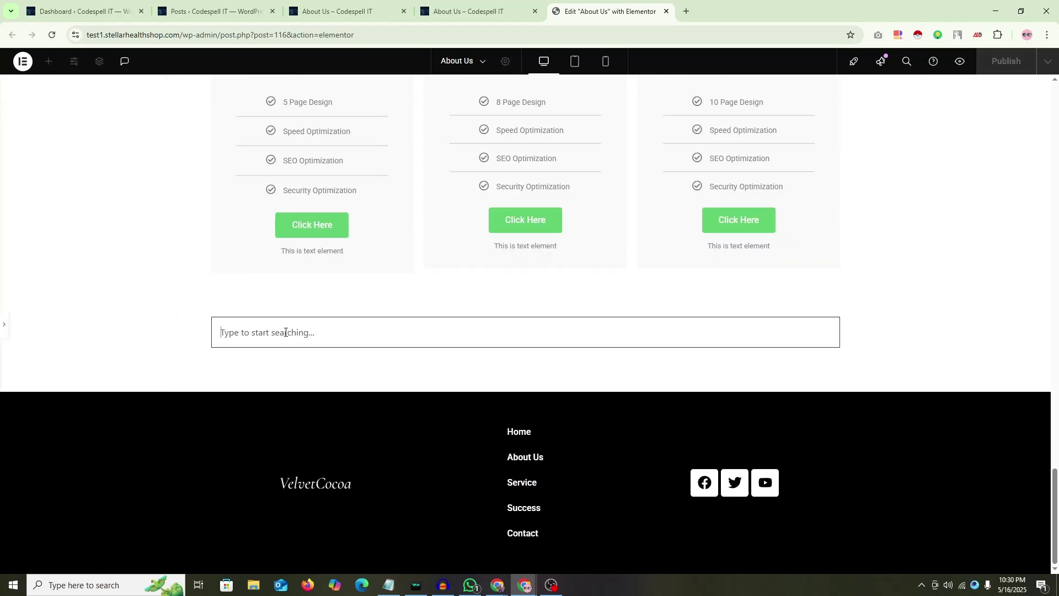
pyautogui.write('ergdfgdf')
pyautogui.press('BackSpace')
pyautogui.press('BackSpace')
pyautogui.press('BackSpace')
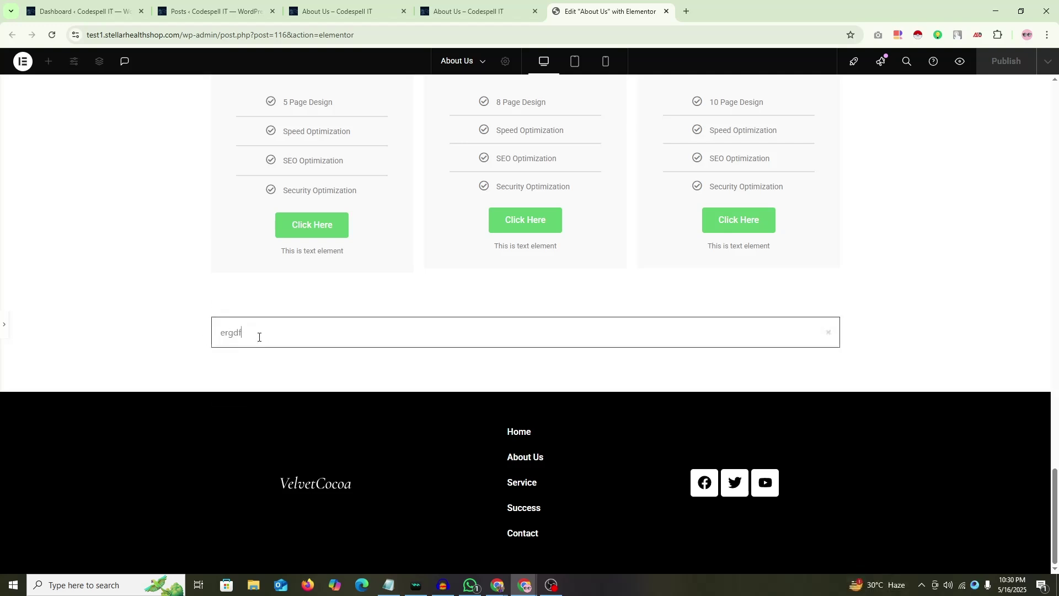
pyautogui.press('BackSpace')
pyautogui.click(4, 328)
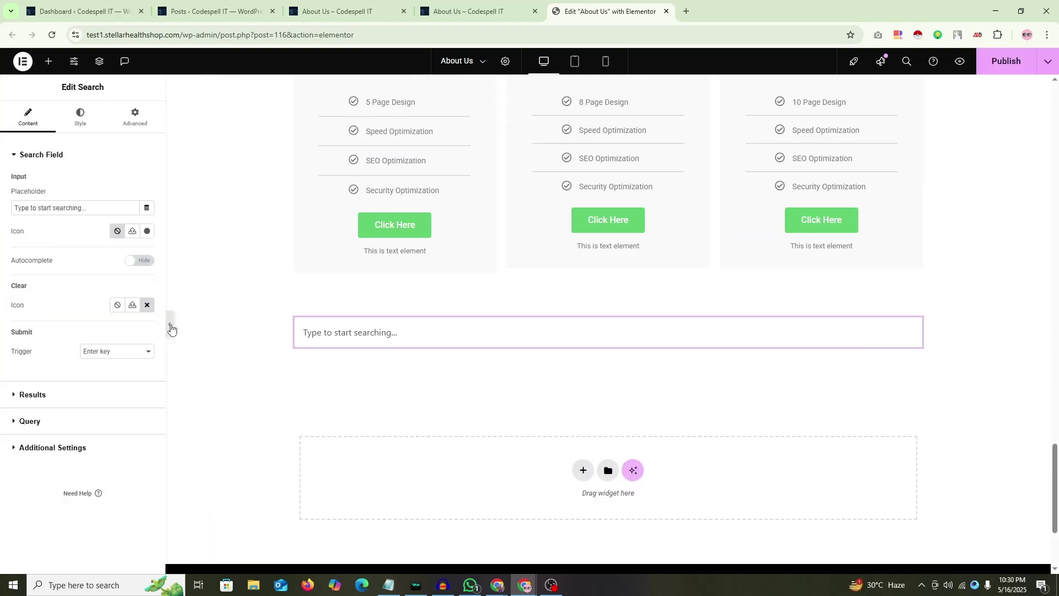
pyautogui.click(130, 352)
pyautogui.click(91, 377)
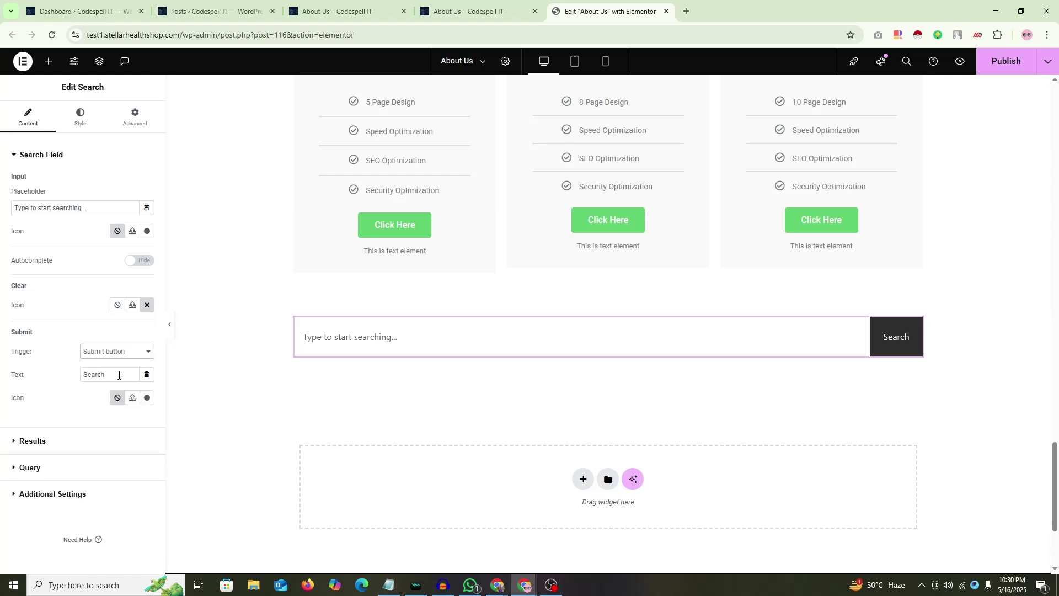
# Step: Insert the magnifying-glass Search icon from the Icon Library into the Search button
pyautogui.click(146, 398)
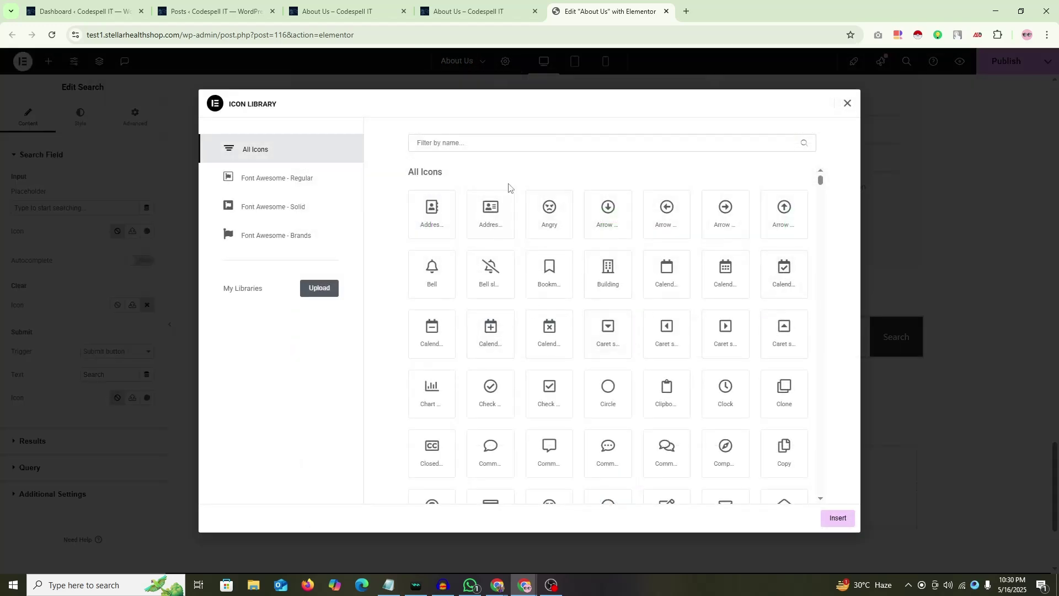
pyautogui.click(489, 141)
pyautogui.write('sear')
pyautogui.click(454, 235)
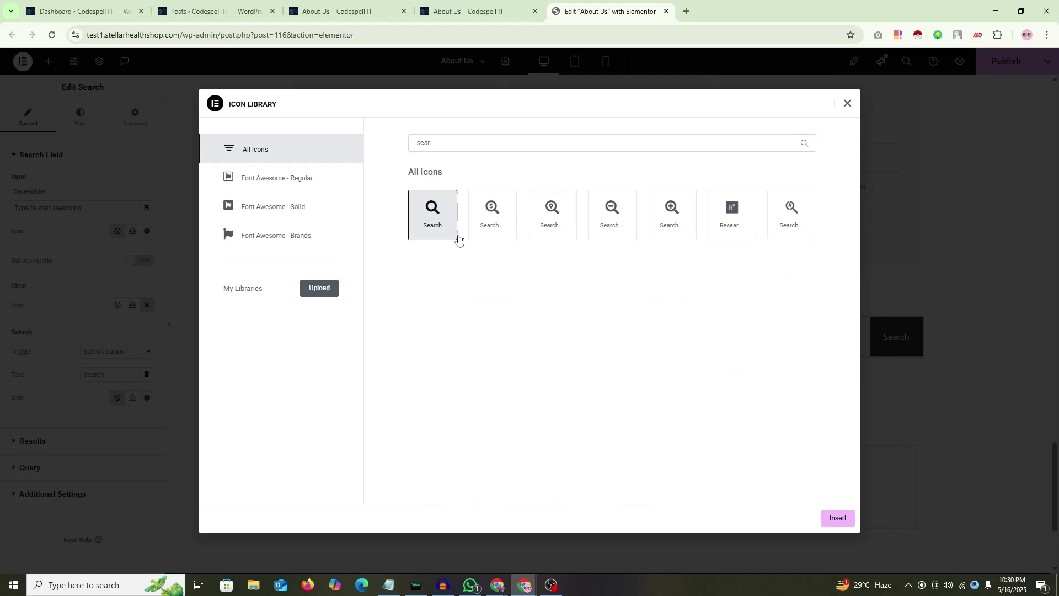
pyautogui.click(848, 524)
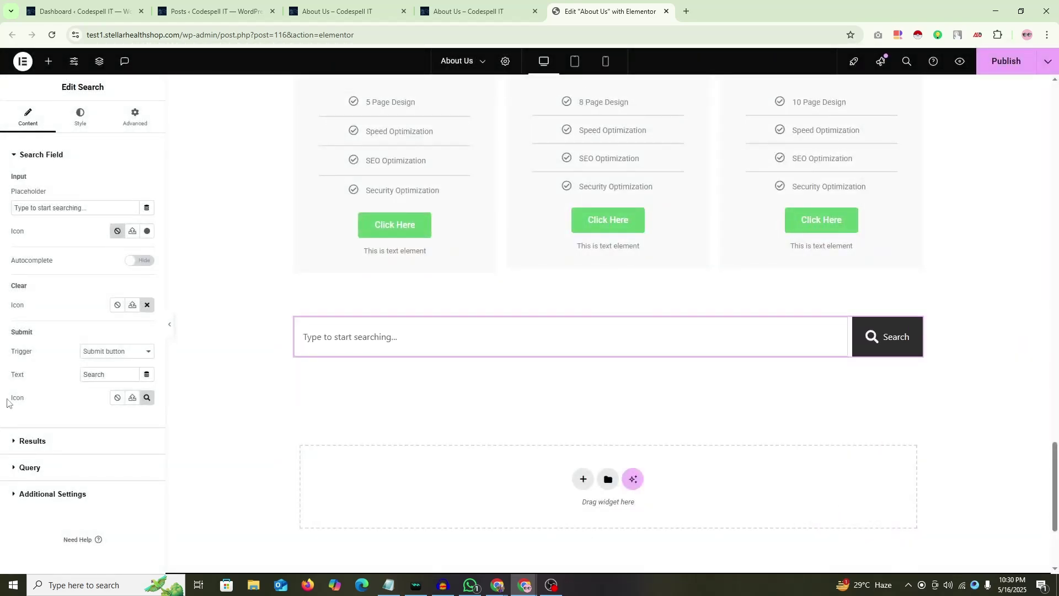
pyautogui.click(25, 442)
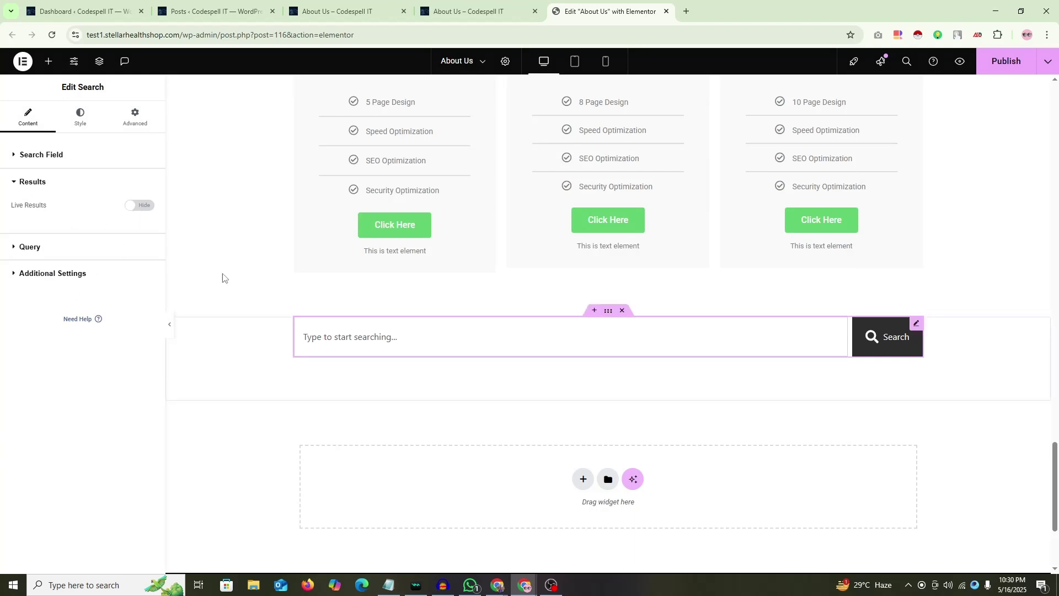
# Step: Turn on live results using the Loop Main (Template) results template
pyautogui.click(139, 207)
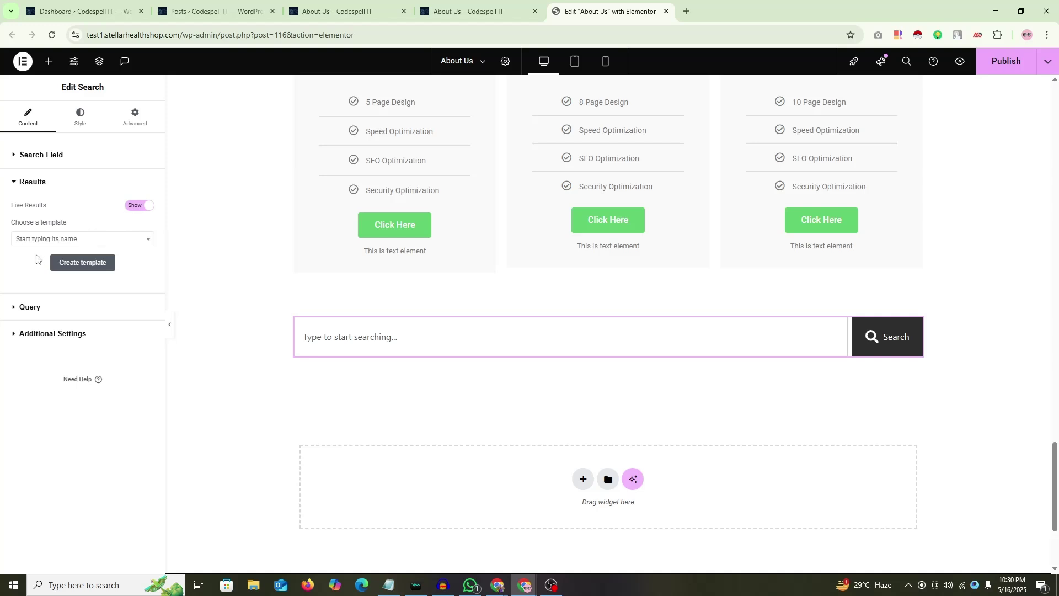
pyautogui.click(88, 239)
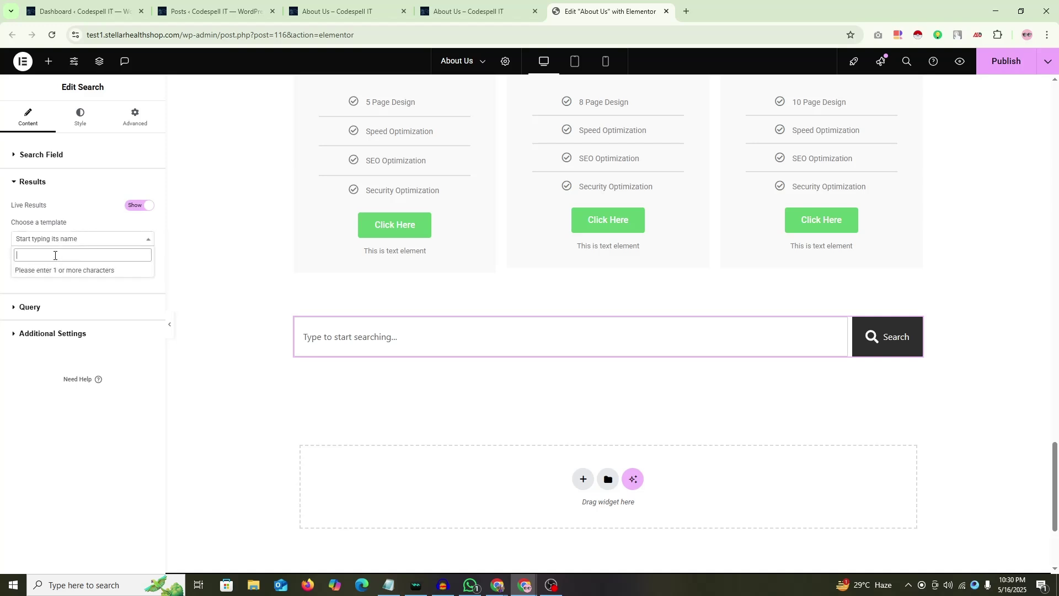
pyautogui.click(1, 238)
pyautogui.click(88, 241)
pyautogui.write('loo')
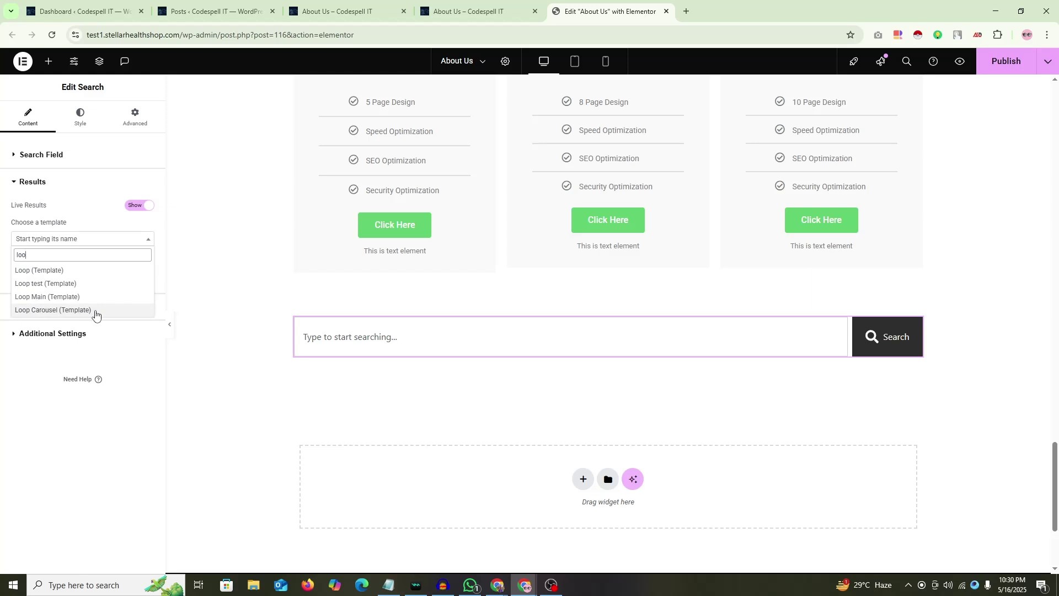
pyautogui.click(48, 298)
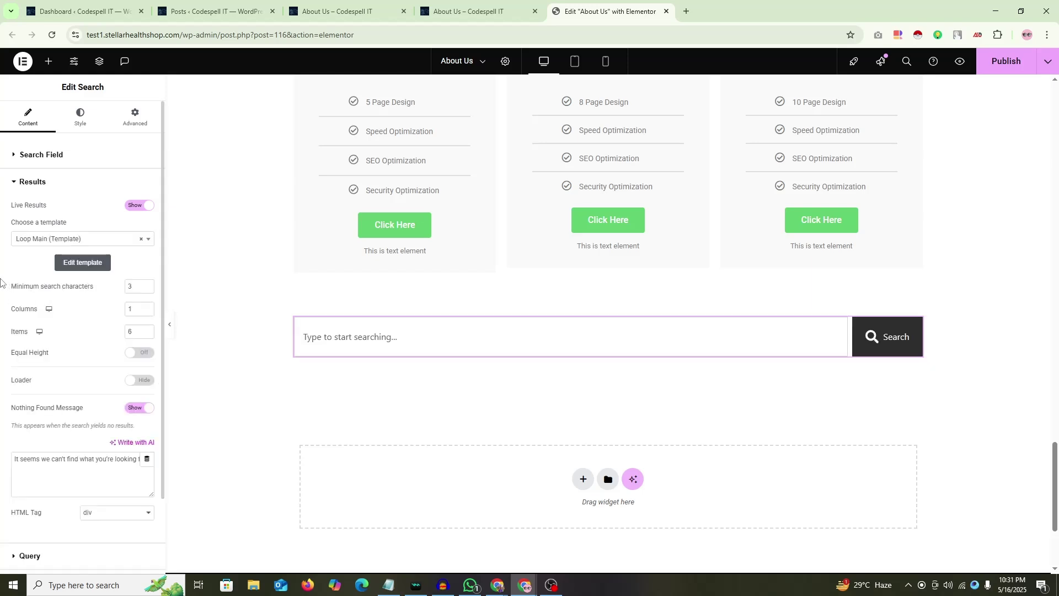
# Step: Set the live results Items to 3 and save the page
pyautogui.scroll(-1, 1, 282)
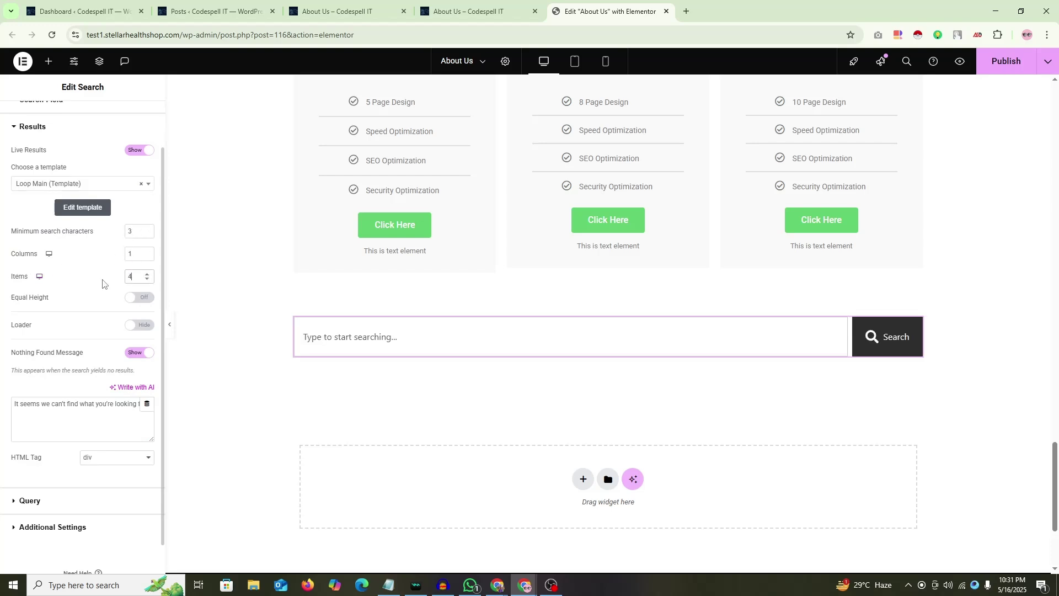
pyautogui.press('BackSpace')
pyautogui.write('3')
pyautogui.click(2, 259)
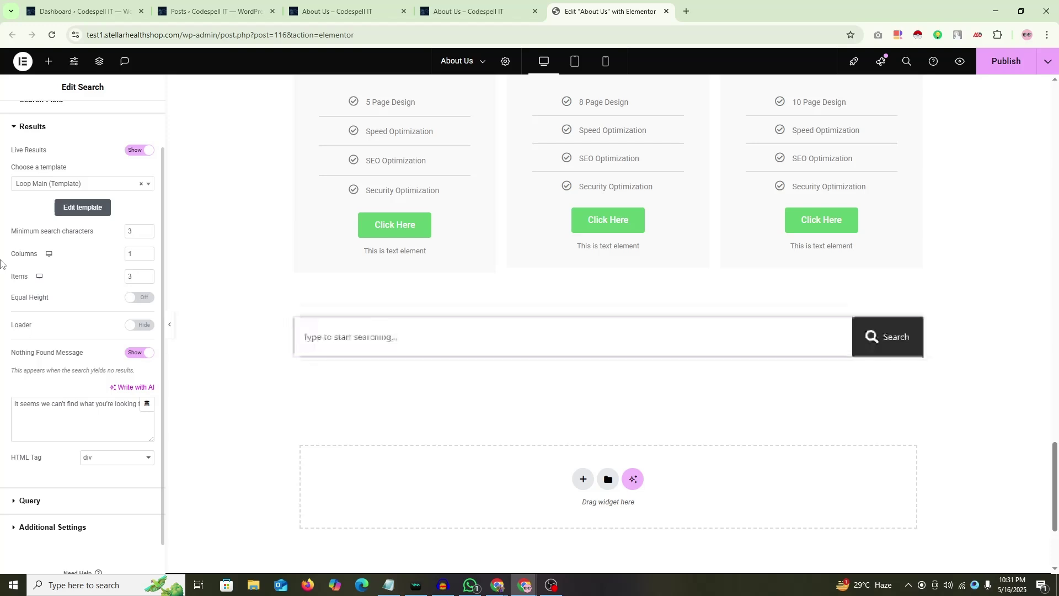
pyautogui.scroll(1, 2, 264)
pyautogui.scroll(-2, 46, 293)
pyautogui.scroll(2, 44, 287)
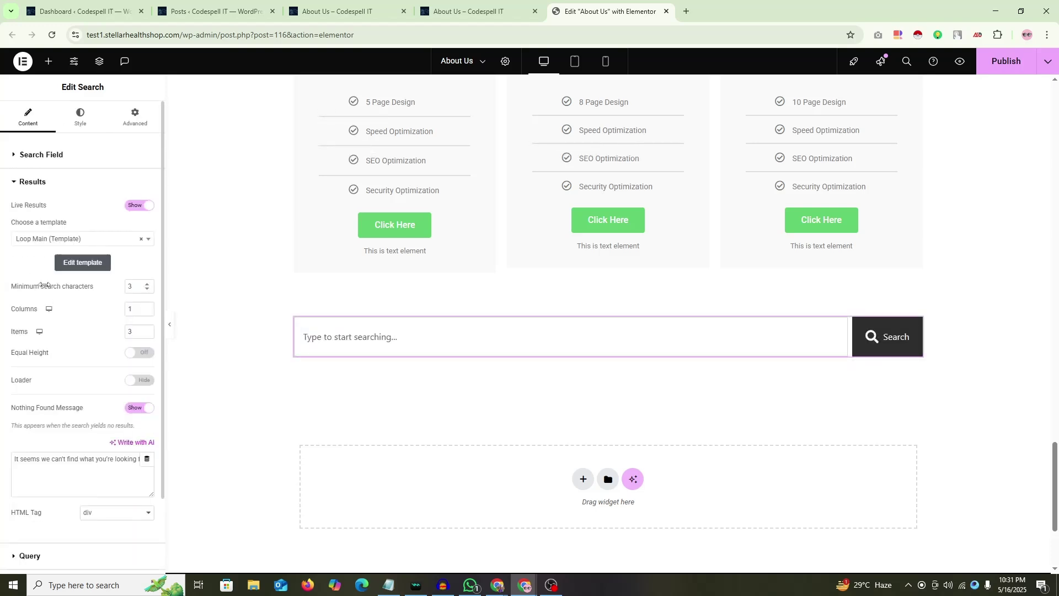
pyautogui.hotkey('ctrl', 's')
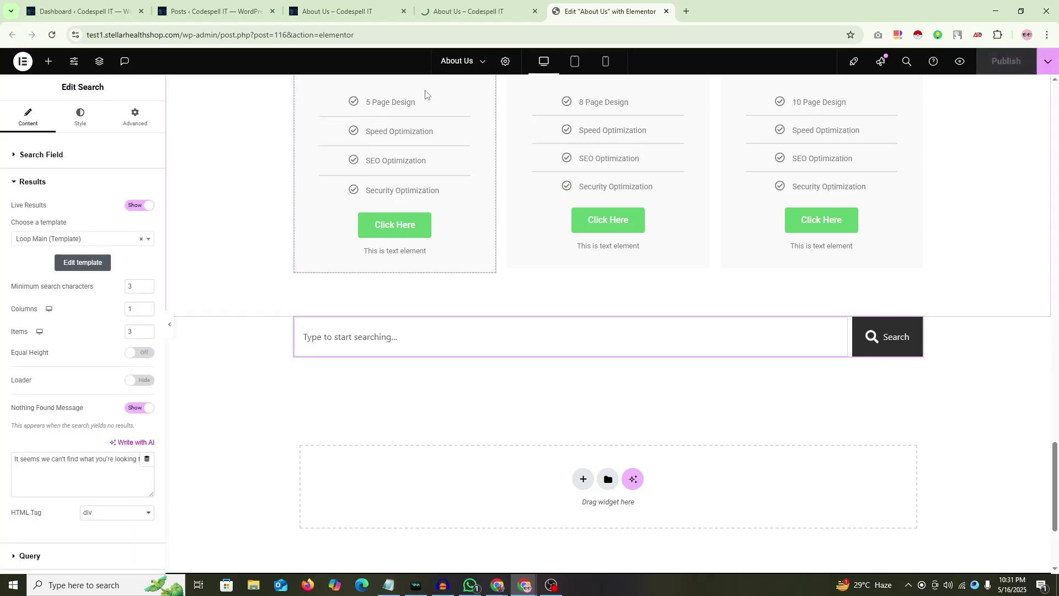
# Step: Switch to the Posts list tab and reload it
pyautogui.click(479, 12)
pyautogui.click(375, 7)
pyautogui.click(221, 11)
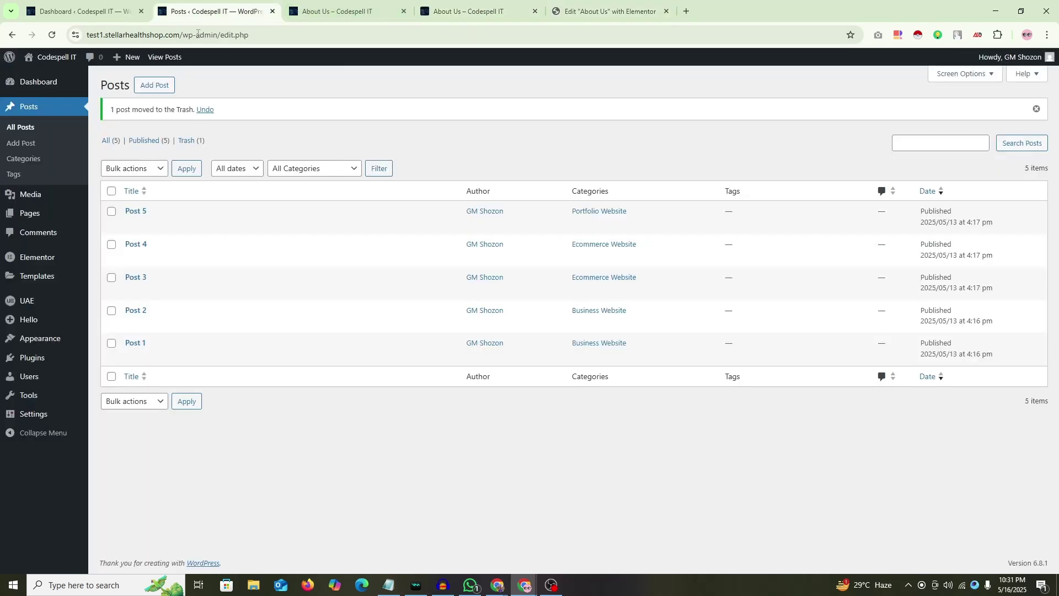
pyautogui.click(52, 35)
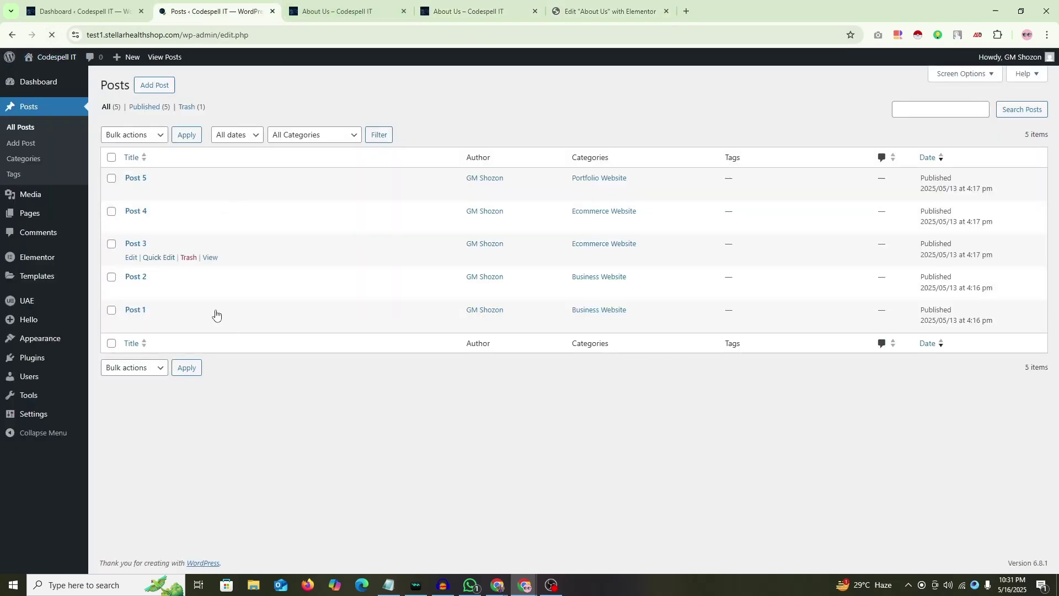
# Step: Return to the About Us preview tab and scroll down to the search bar
pyautogui.click(441, 3)
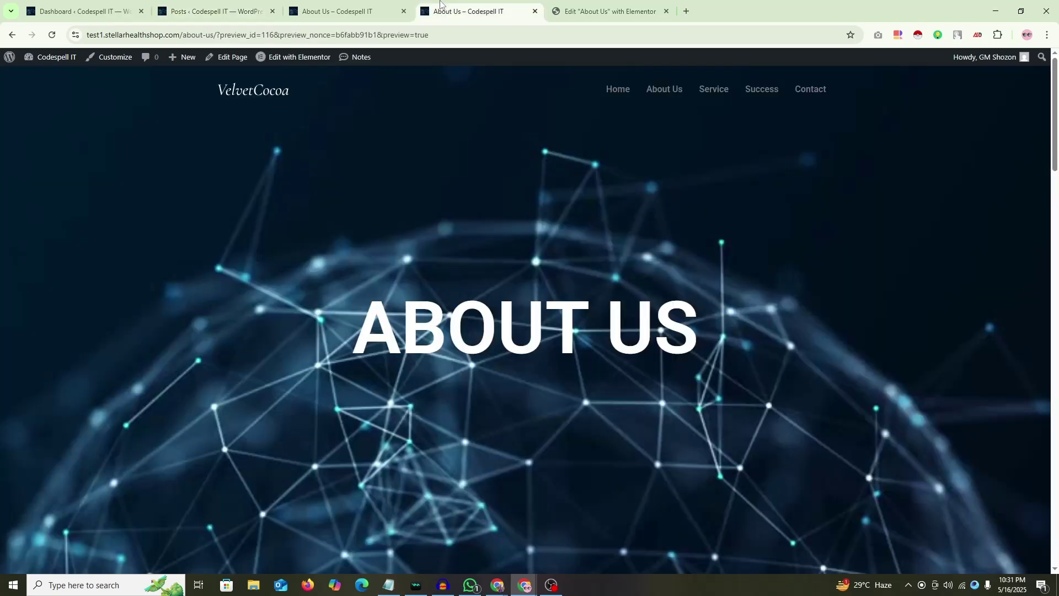
pyautogui.click(387, 7)
pyautogui.click(499, 8)
pyautogui.scroll(-15, 387, 275)
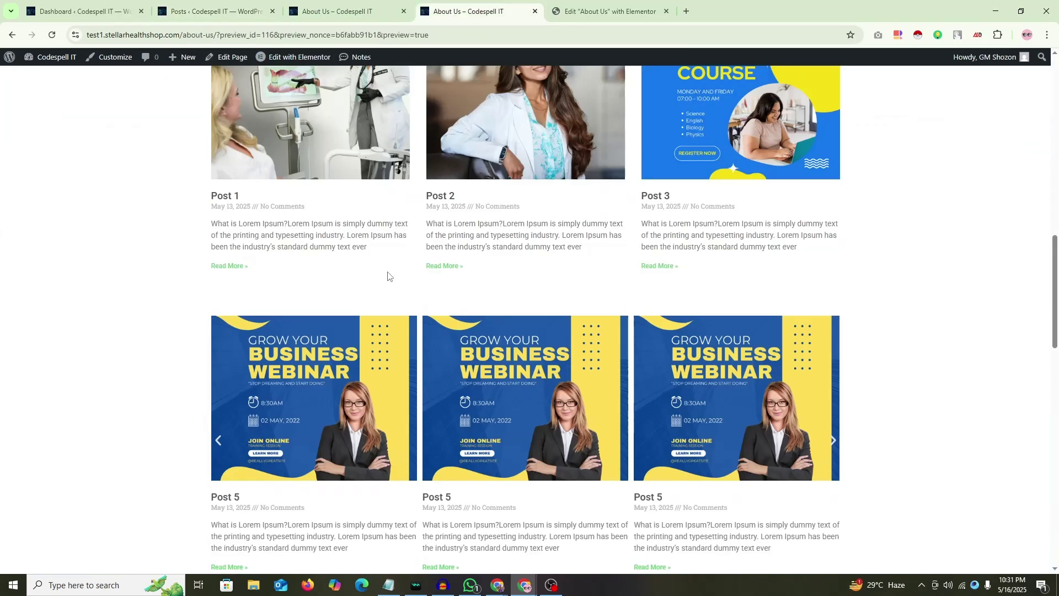
pyautogui.scroll(-15, 389, 275)
# Step: Type 'po' into the page's search field and scroll through the live results
pyautogui.click(292, 324)
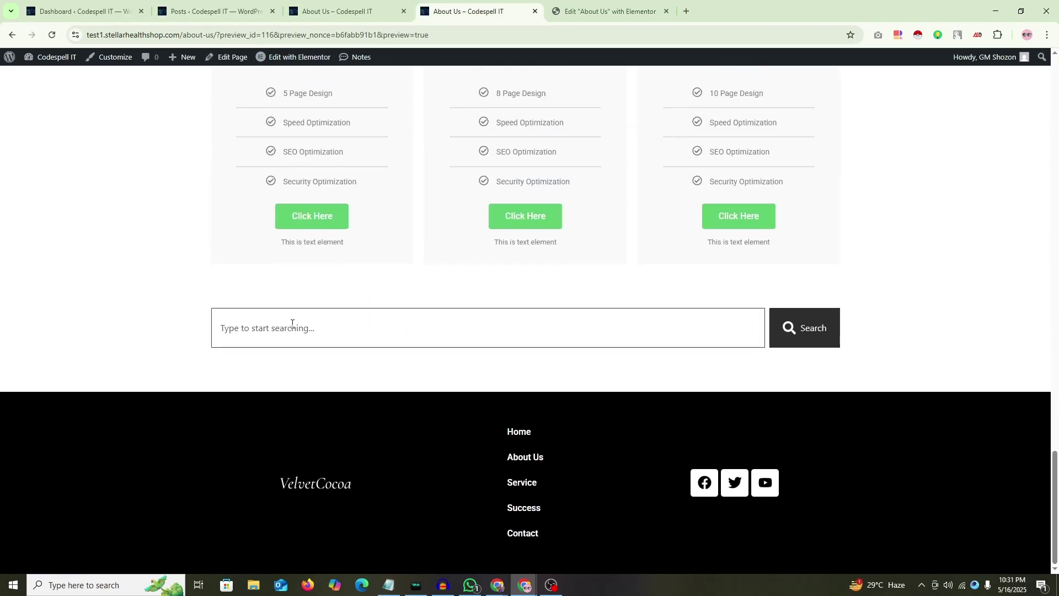
pyautogui.write('post')
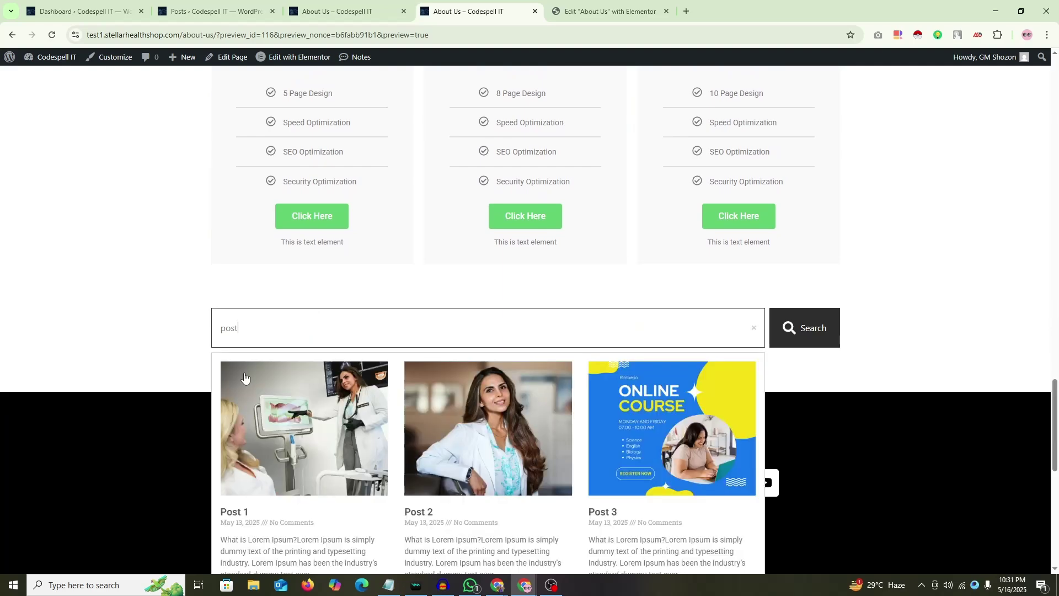
pyautogui.scroll(-1, 244, 377)
pyautogui.scroll(-3, 375, 361)
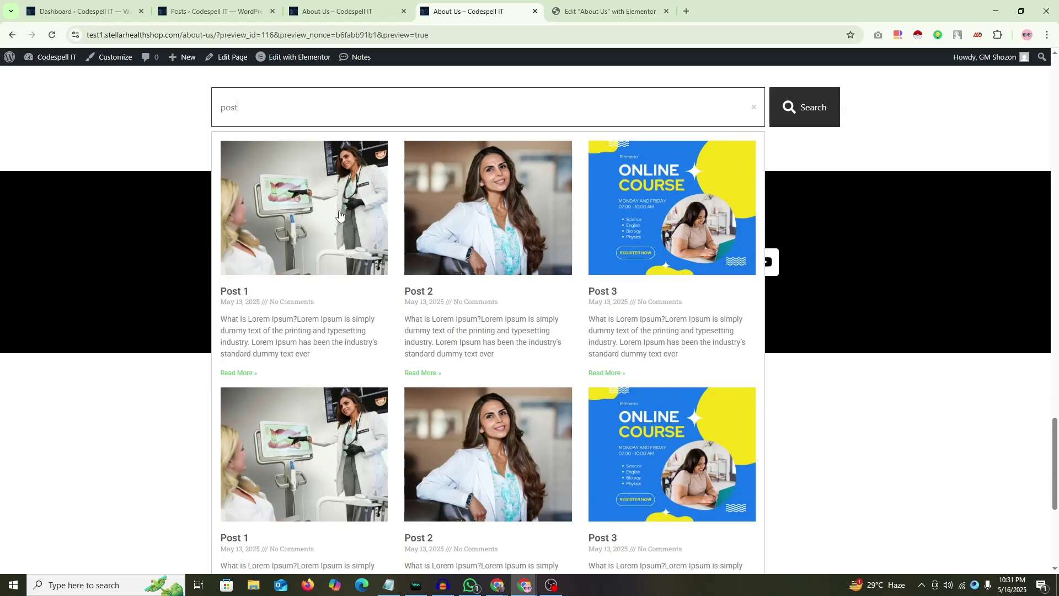
pyautogui.scroll(-4, 508, 293)
pyautogui.scroll(5, 541, 303)
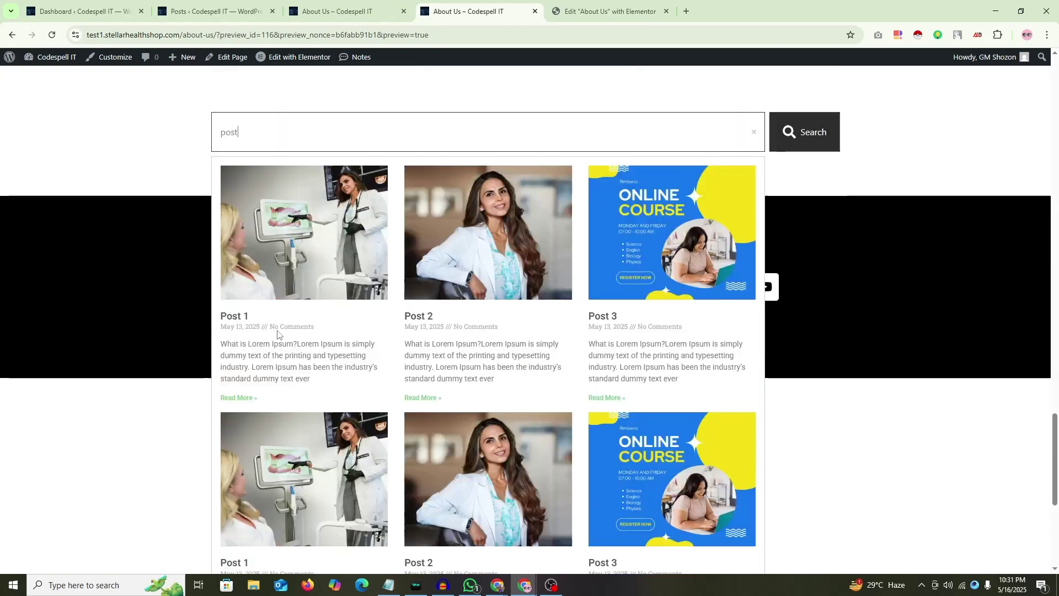
pyautogui.scroll(-6, 639, 341)
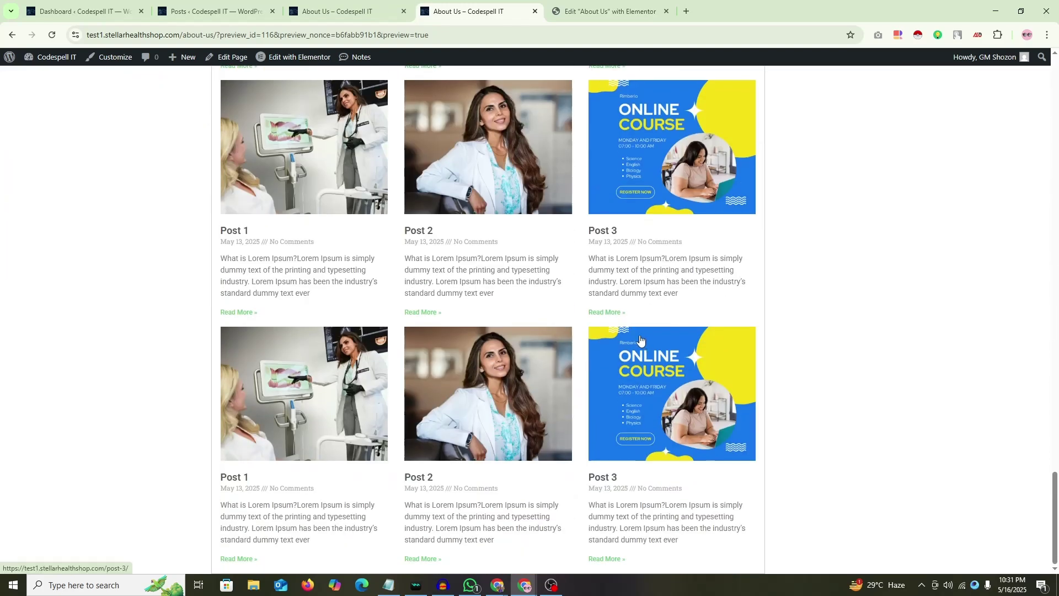
pyautogui.scroll(5, 635, 340)
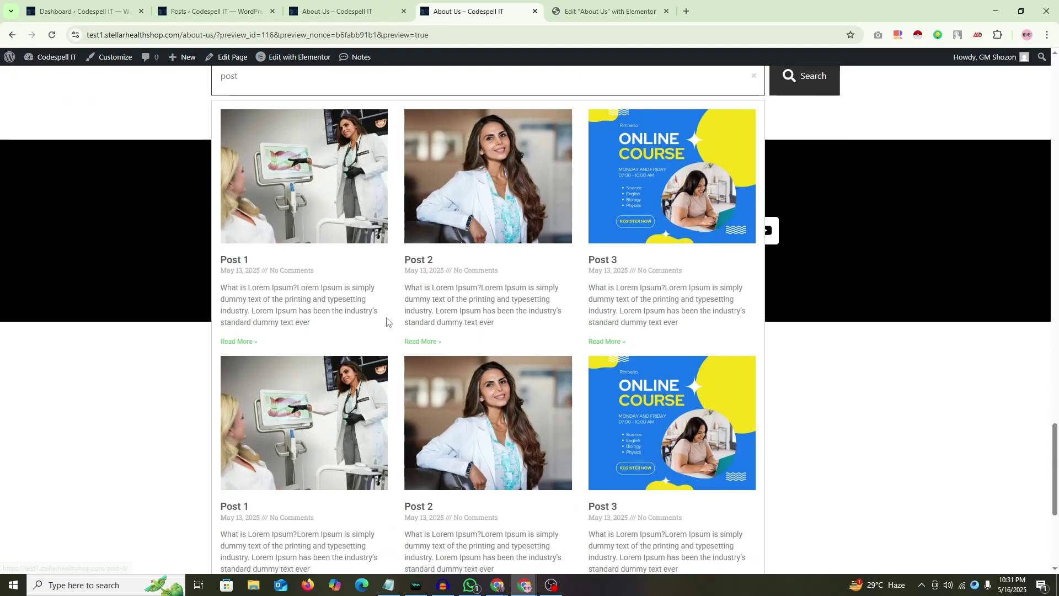
pyautogui.scroll(1, 302, 256)
# Step: Change the live results Items to 1 and publish the page
pyautogui.hotkey('ctrl', 'Tab')
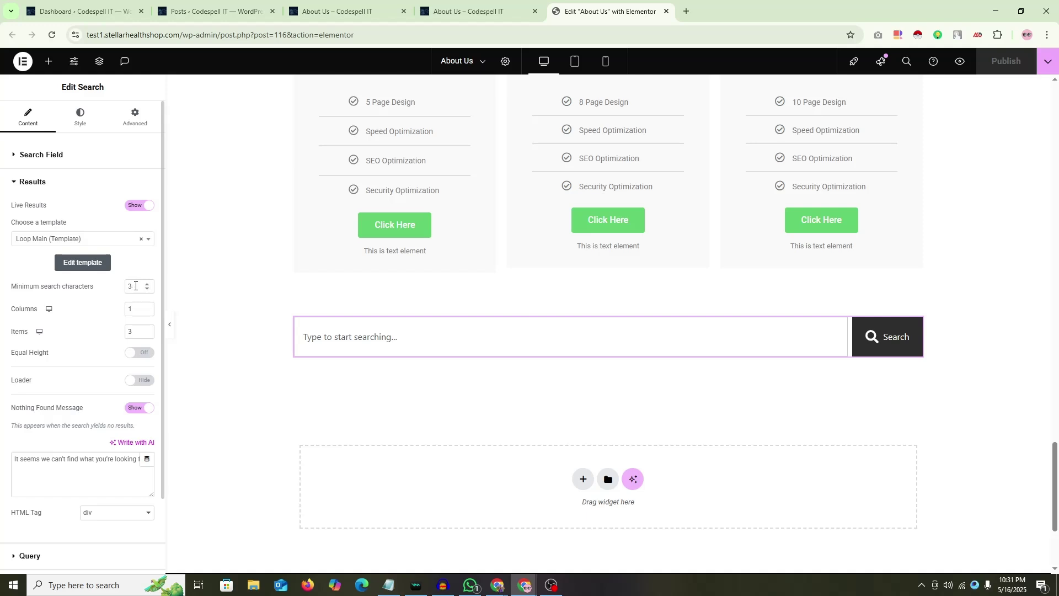
pyautogui.click(107, 318)
pyautogui.moveTo(135, 336); pyautogui.dragTo(103, 340)
pyautogui.write('1')
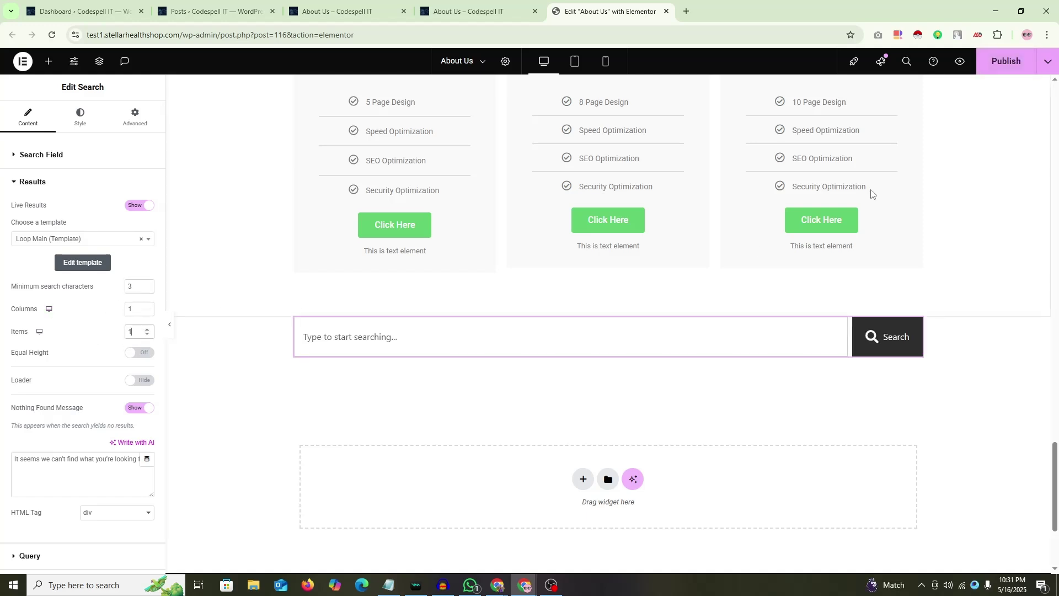
pyautogui.click(997, 71)
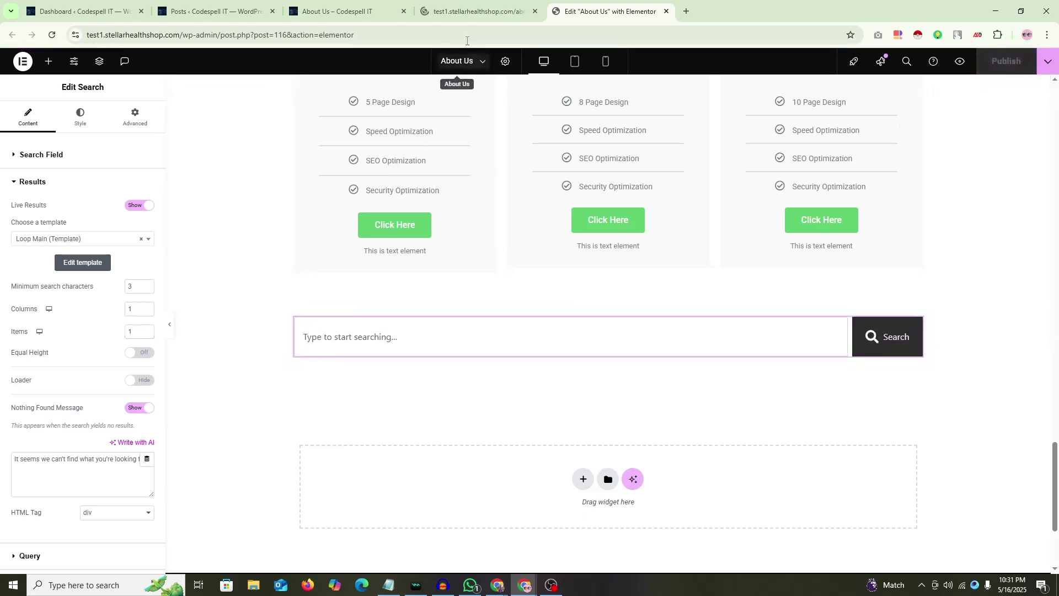
# Step: Search 'post' in the About Us preview to check the live results
pyautogui.click(462, 12)
pyautogui.scroll(-20, 331, 298)
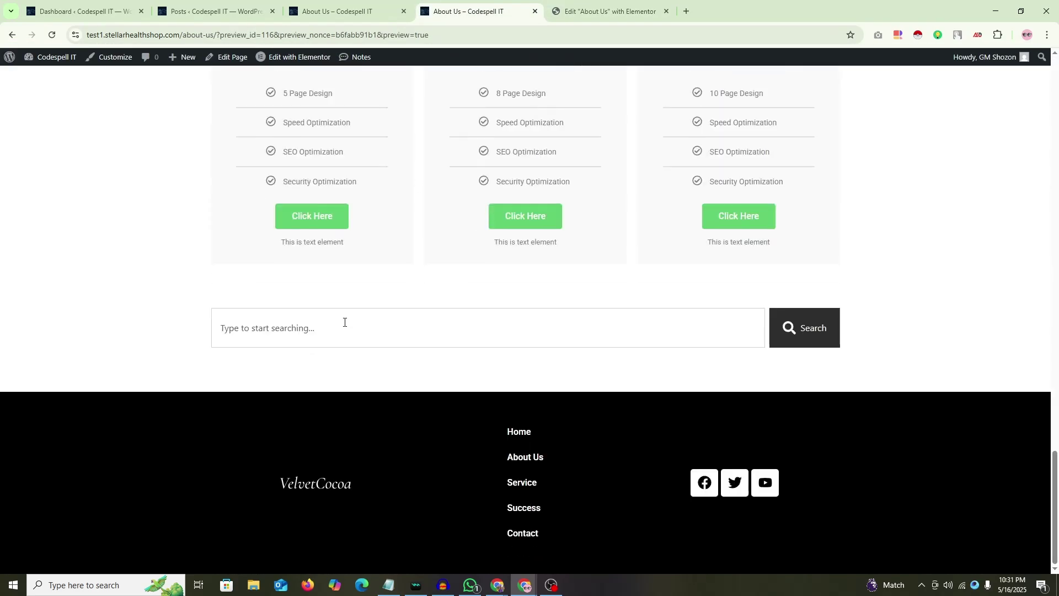
pyautogui.click(314, 329)
pyautogui.write('pos')
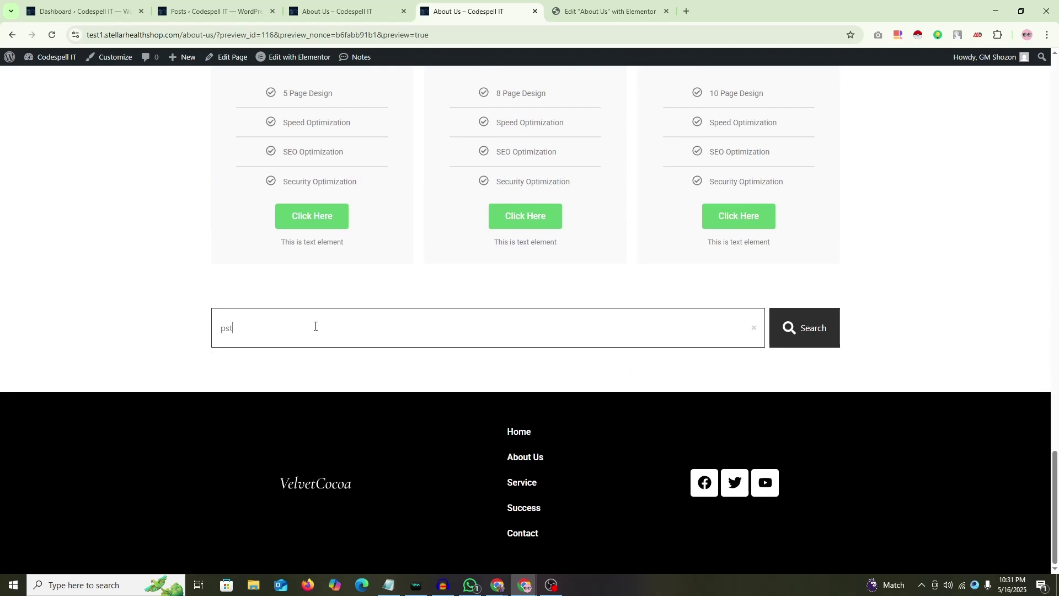
pyautogui.write('t')
pyautogui.scroll(-1, 459, 440)
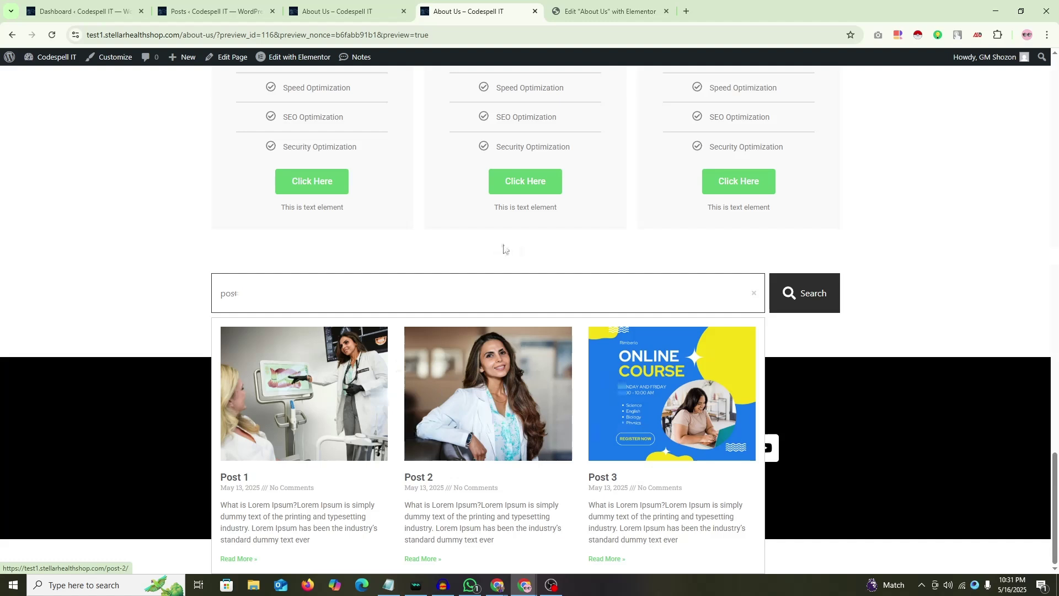
pyautogui.hotkey('ctrl', 'Tab')
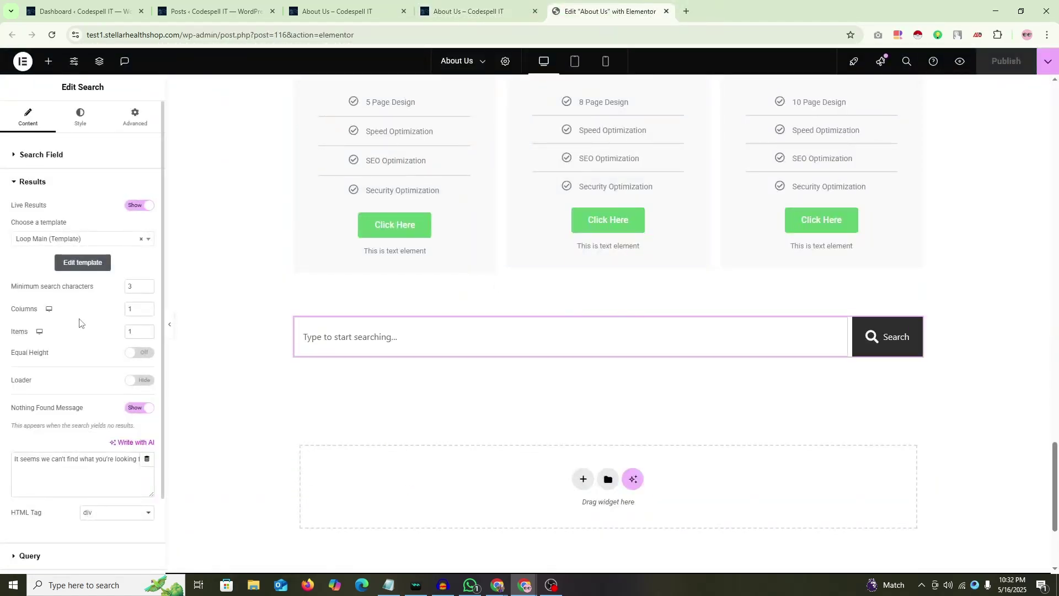
# Step: Clear the results template, switch Live Results to Hide, and publish
pyautogui.doubleClick(141, 309)
pyautogui.click(118, 313)
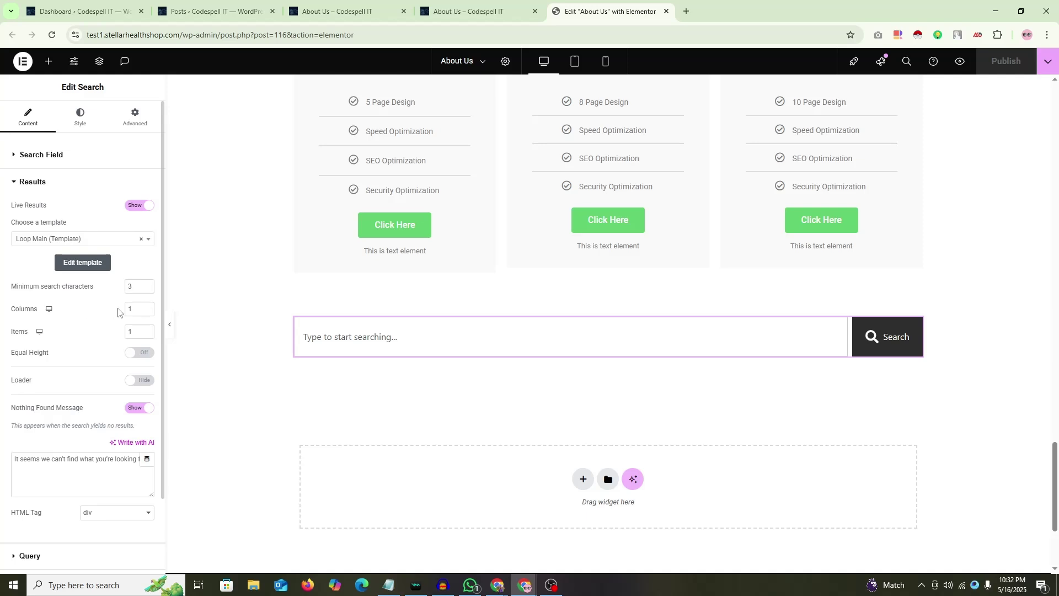
pyautogui.click(140, 242)
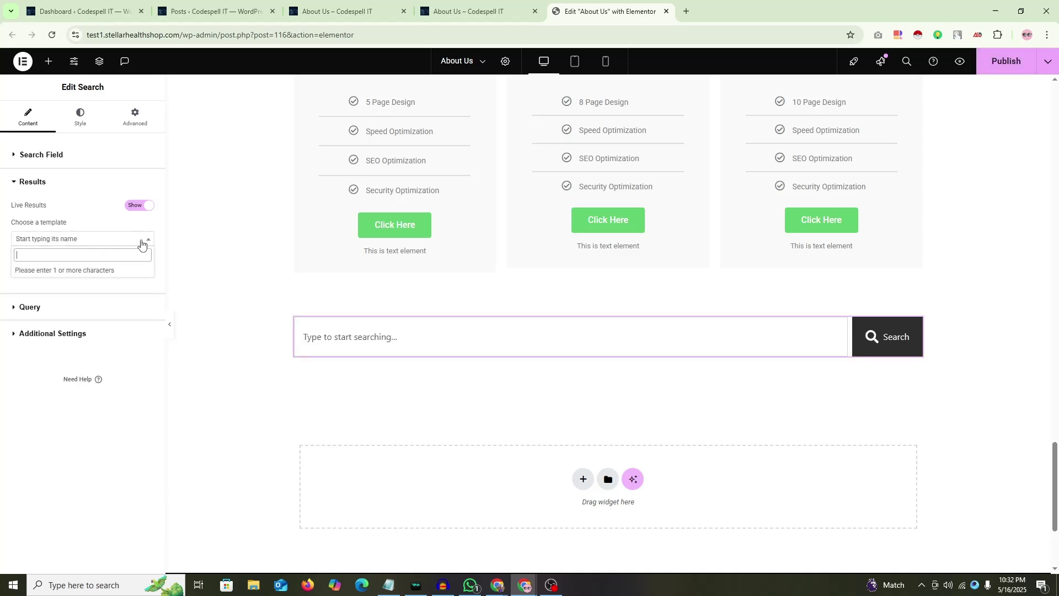
pyautogui.click(137, 206)
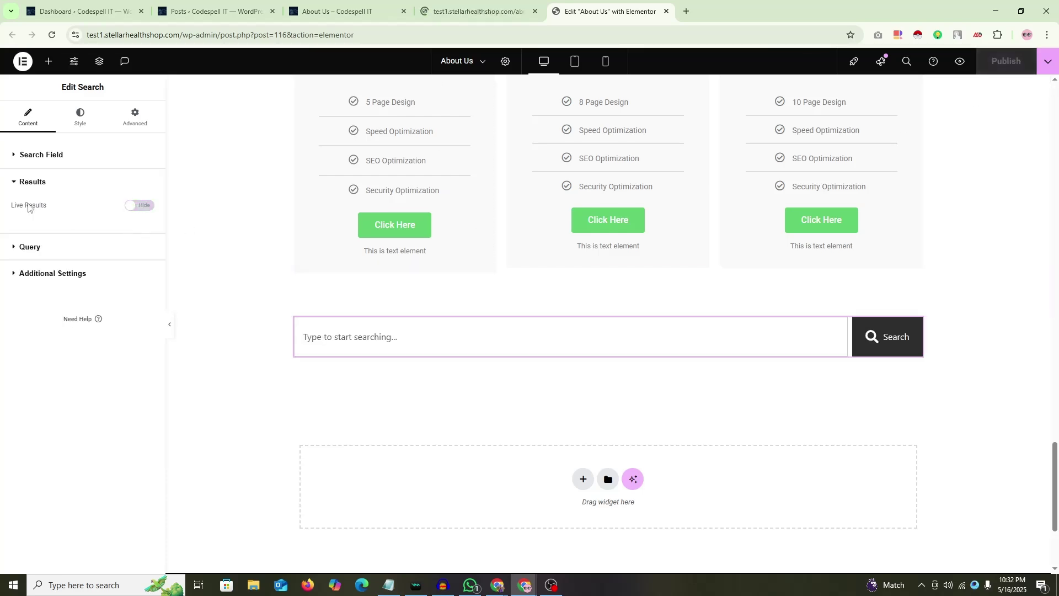
pyautogui.click(465, 11)
# Step: Type 'po' in the preview's search box to confirm no dropdown appears
pyautogui.scroll(-1, 440, 308)
pyautogui.scroll(-20, 440, 307)
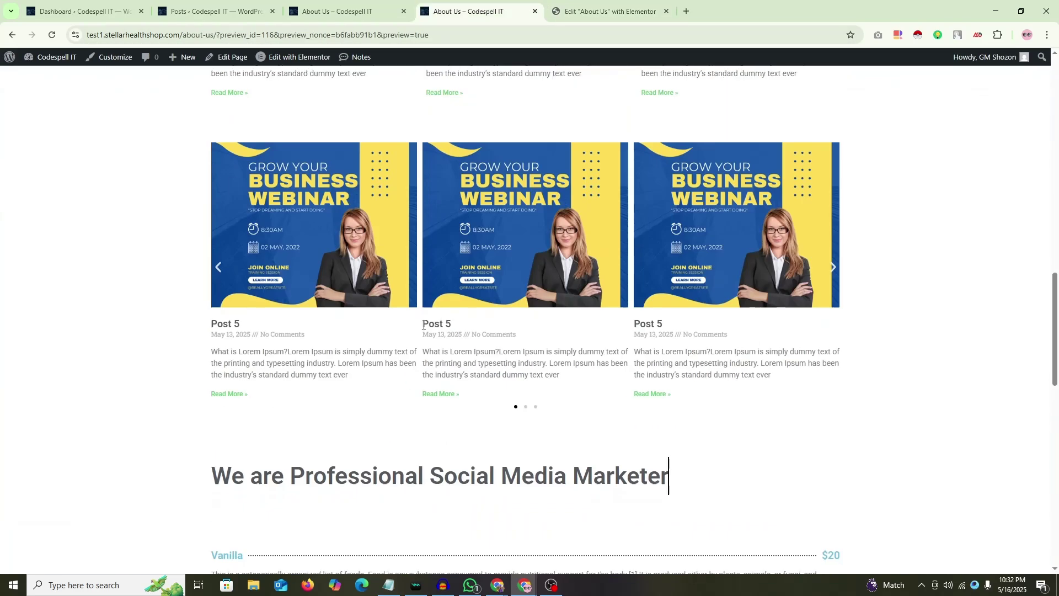
pyautogui.click(321, 330)
pyautogui.write('post')
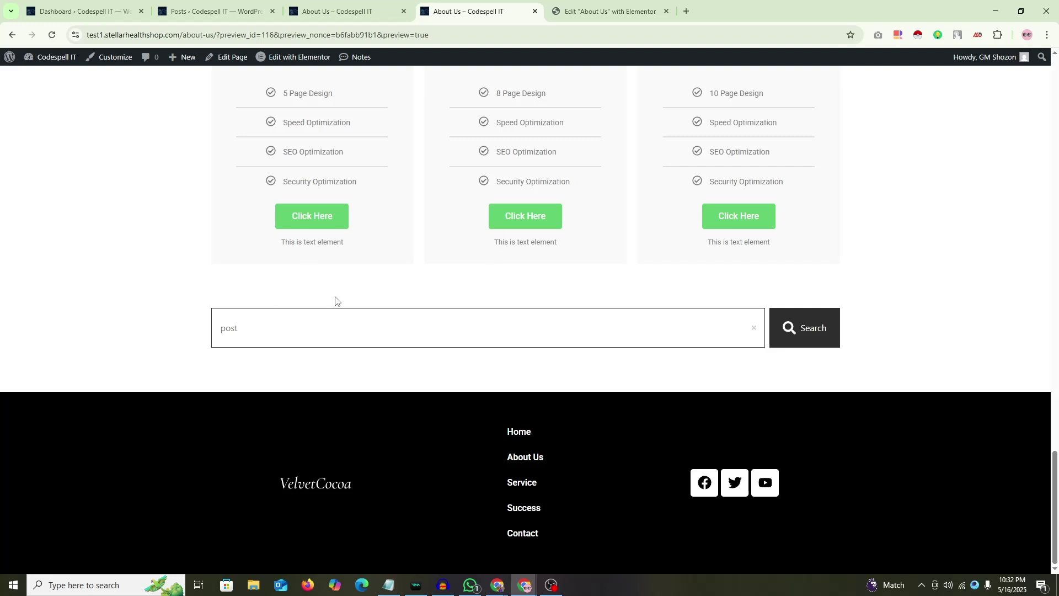
# Step: Run the search and review the page of matching posts, then go back
pyautogui.click(794, 334)
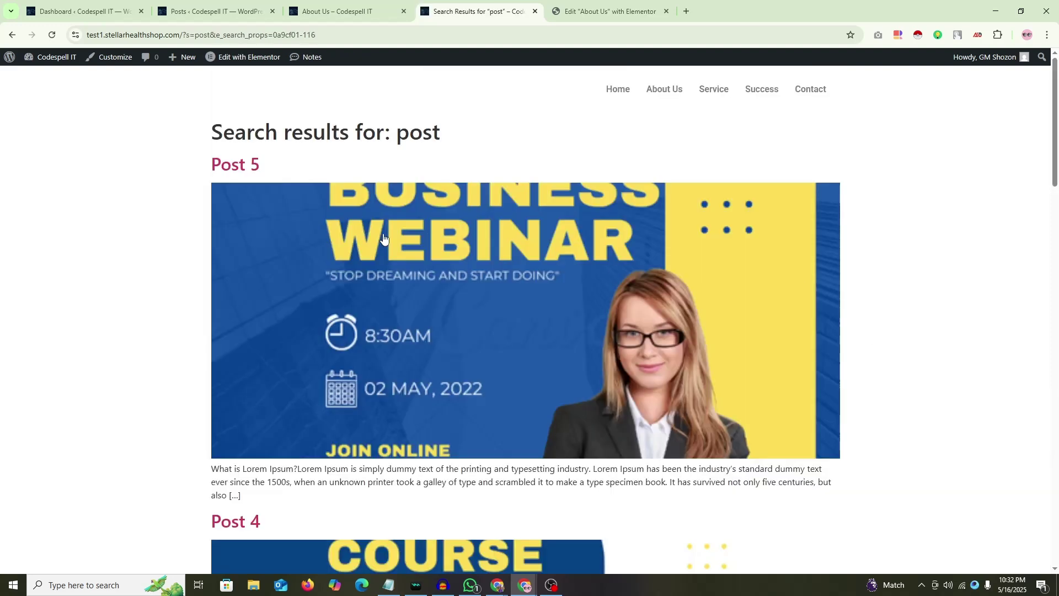
pyautogui.scroll(-20, 342, 234)
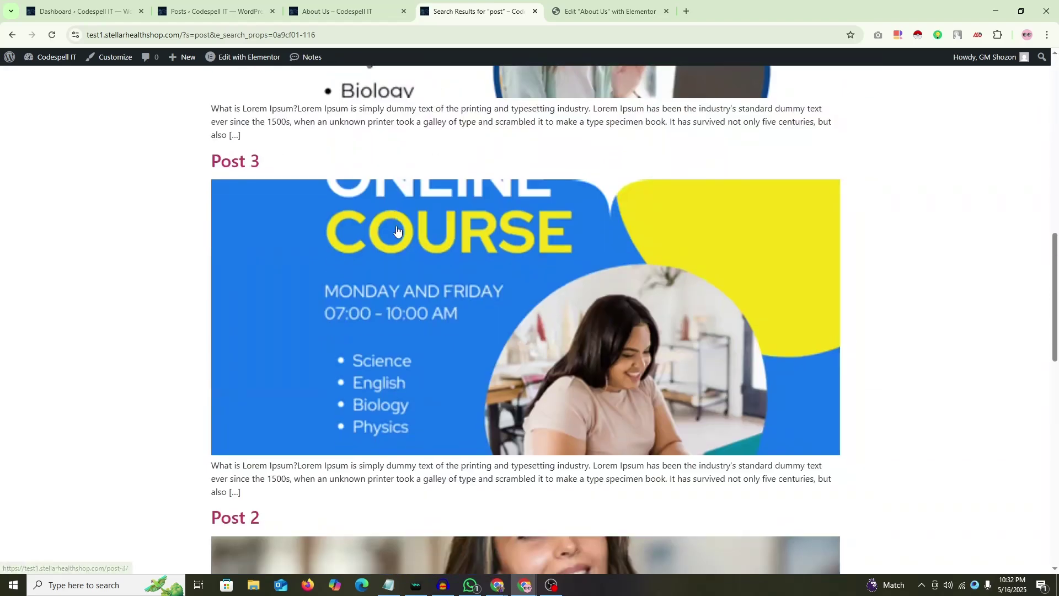
pyautogui.scroll(-3, 413, 231)
pyautogui.scroll(20, 449, 248)
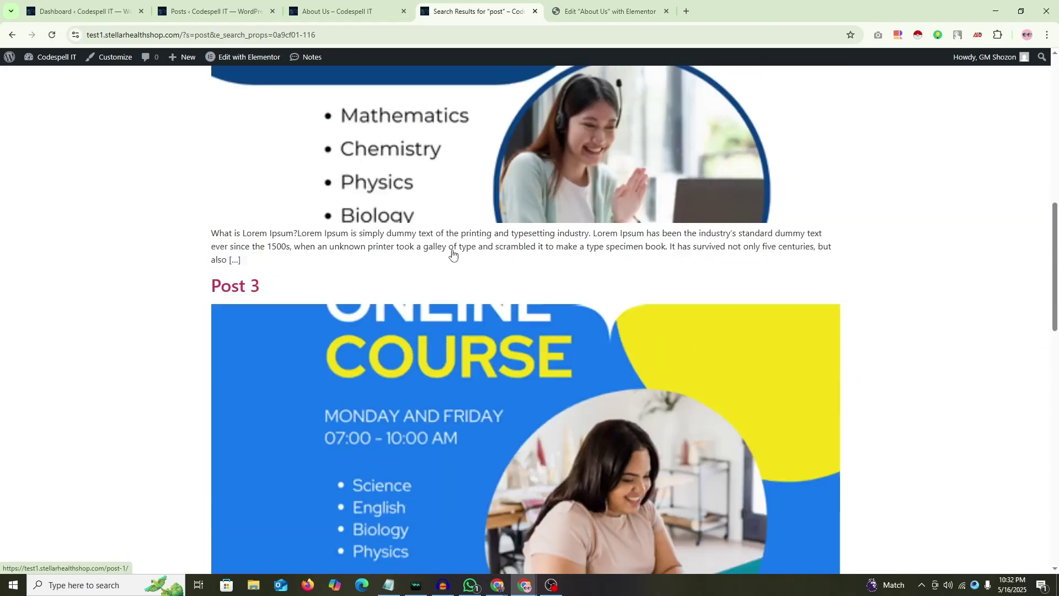
pyautogui.hotkey('alt', 'Left')
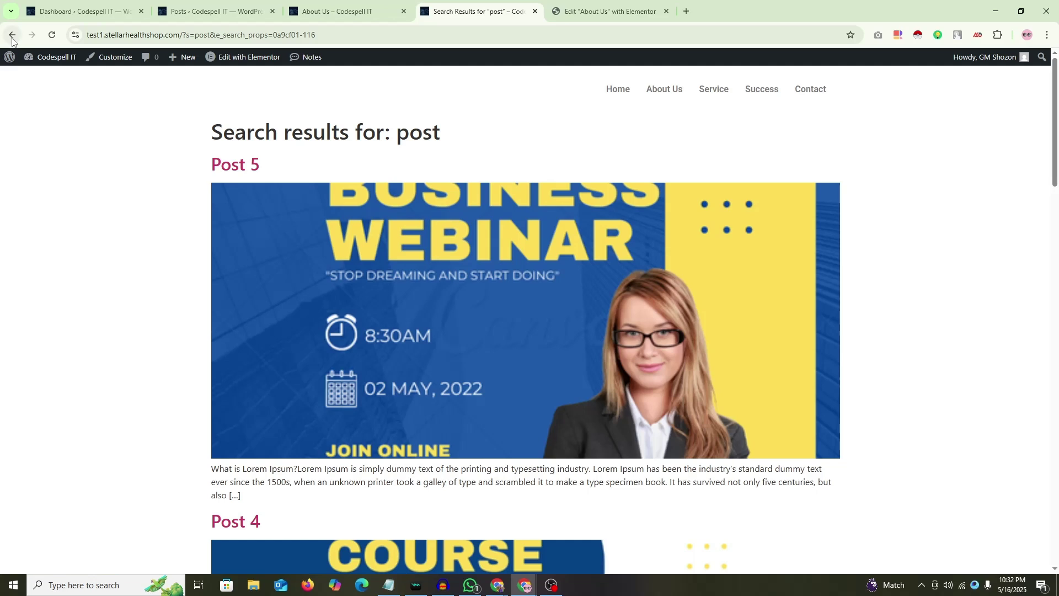
pyautogui.hotkey('ctrl', 'Tab')
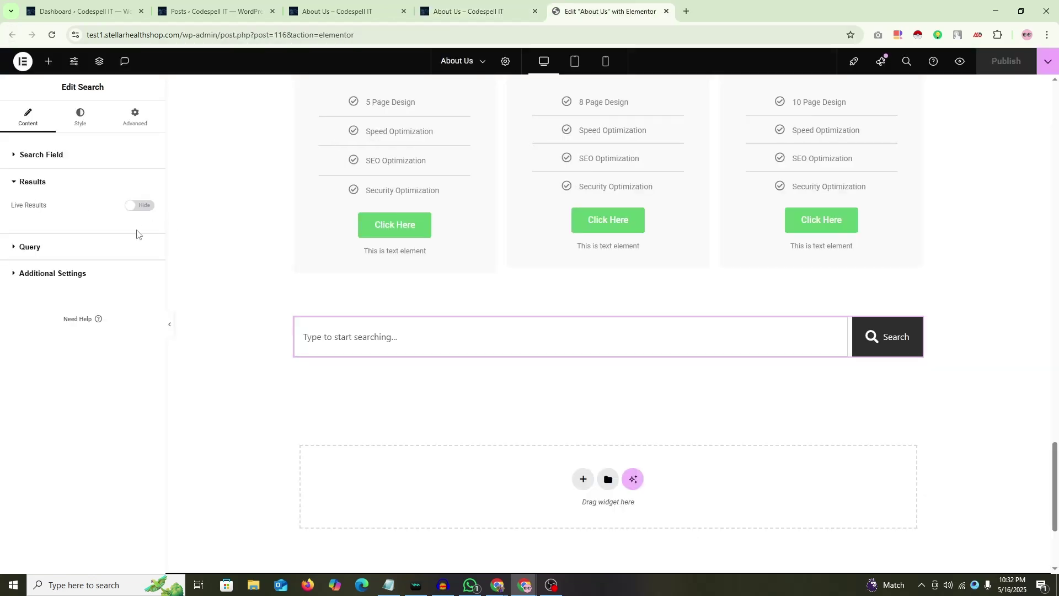
# Step: Search 'post' again from the About Us search bar, view results, and return to the editor
pyautogui.hotkey('ctrl', 'shift', 'Tab')
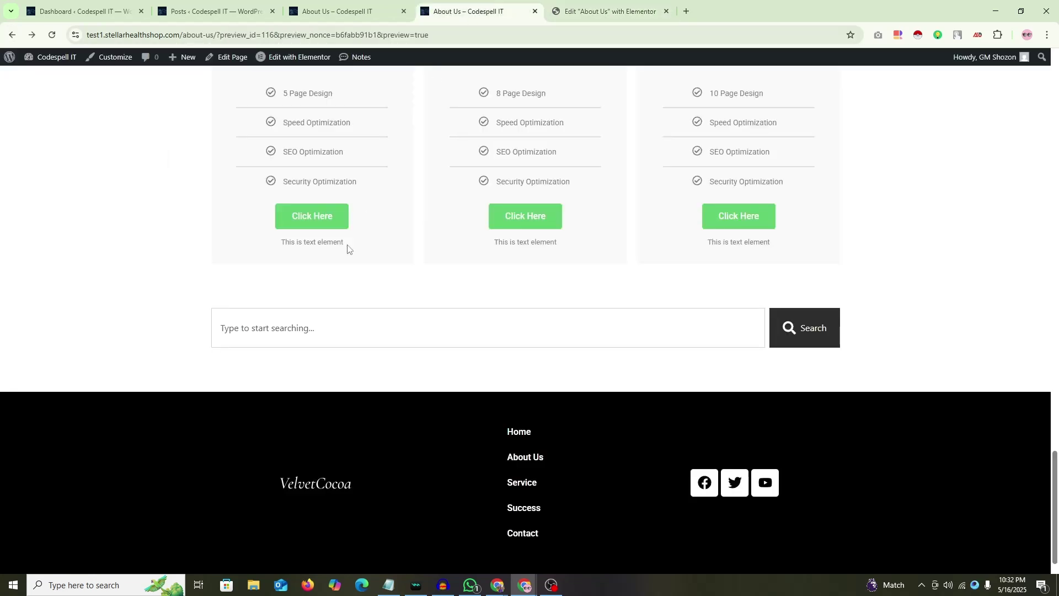
pyautogui.click(266, 328)
pyautogui.write('post 1')
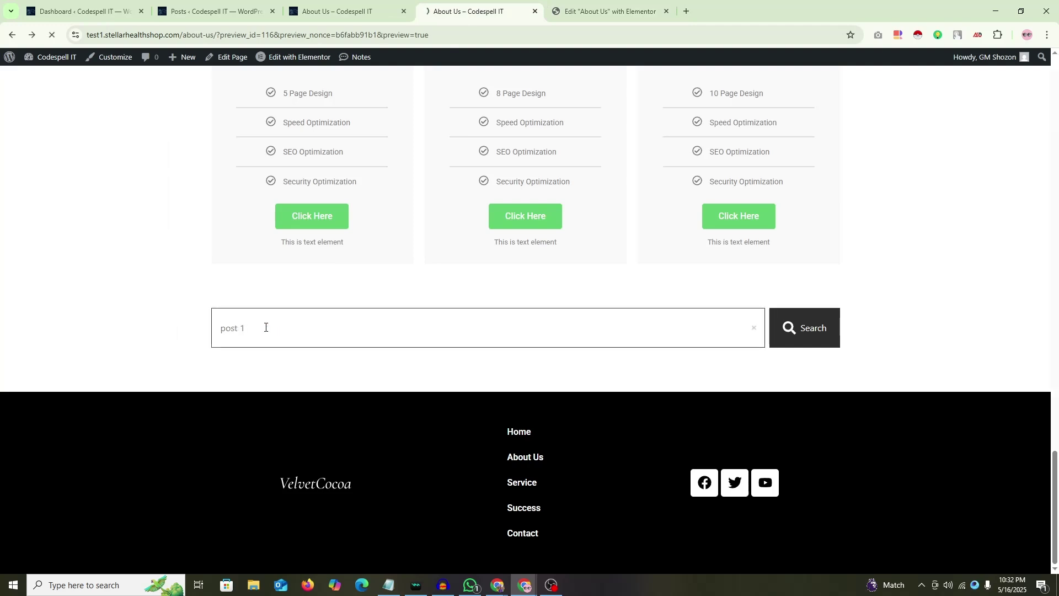
pyautogui.scroll(-20, 262, 331)
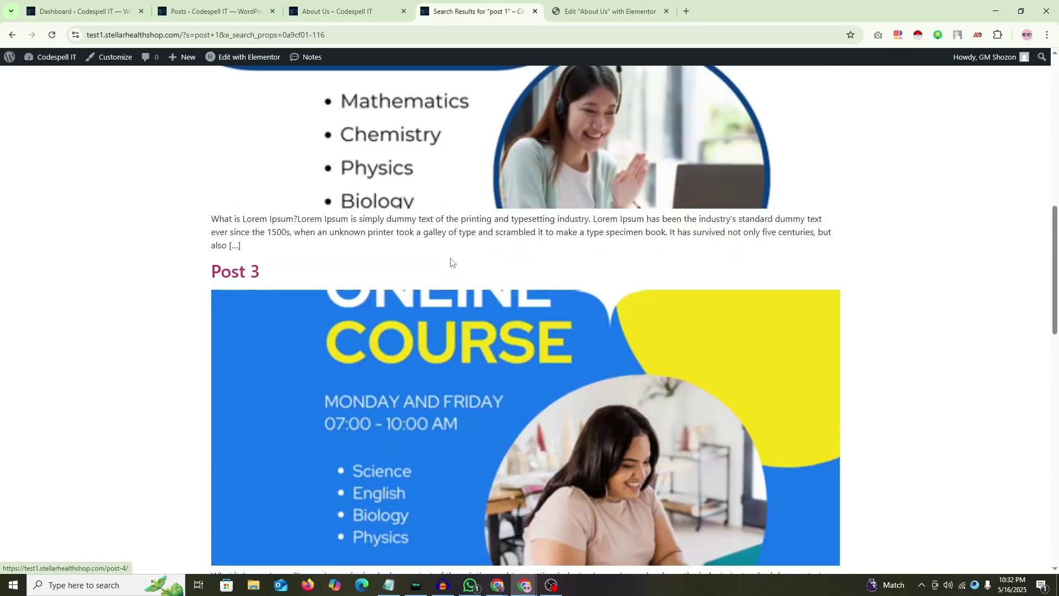
pyautogui.scroll(20, 289, 306)
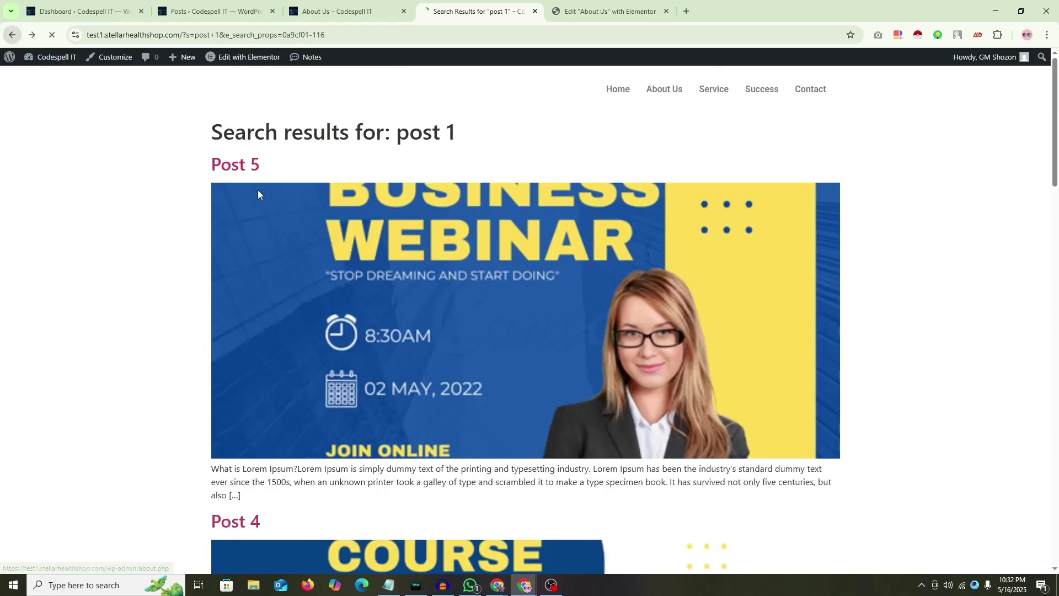
pyautogui.click(11, 34)
pyautogui.hotkey('ctrl', 'Tab')
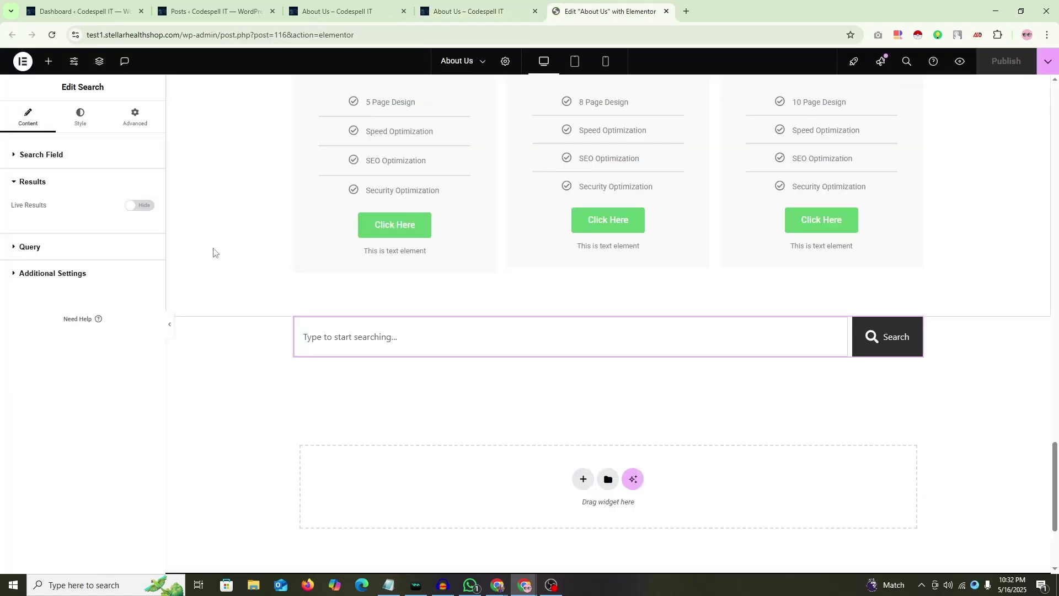
# Step: Briefly enable live results, then switch them back off
pyautogui.click(140, 206)
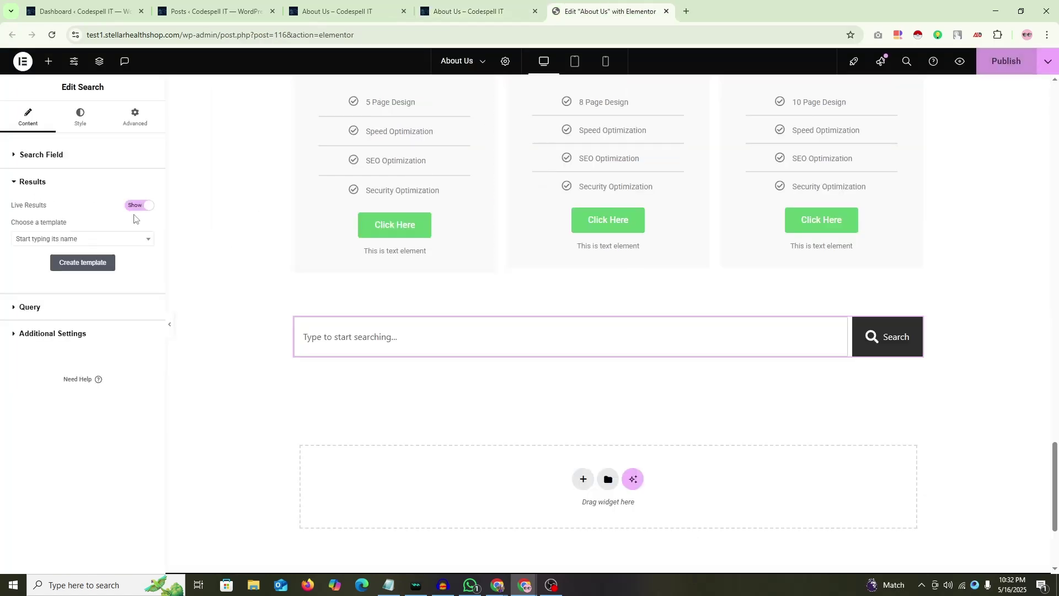
pyautogui.click(144, 241)
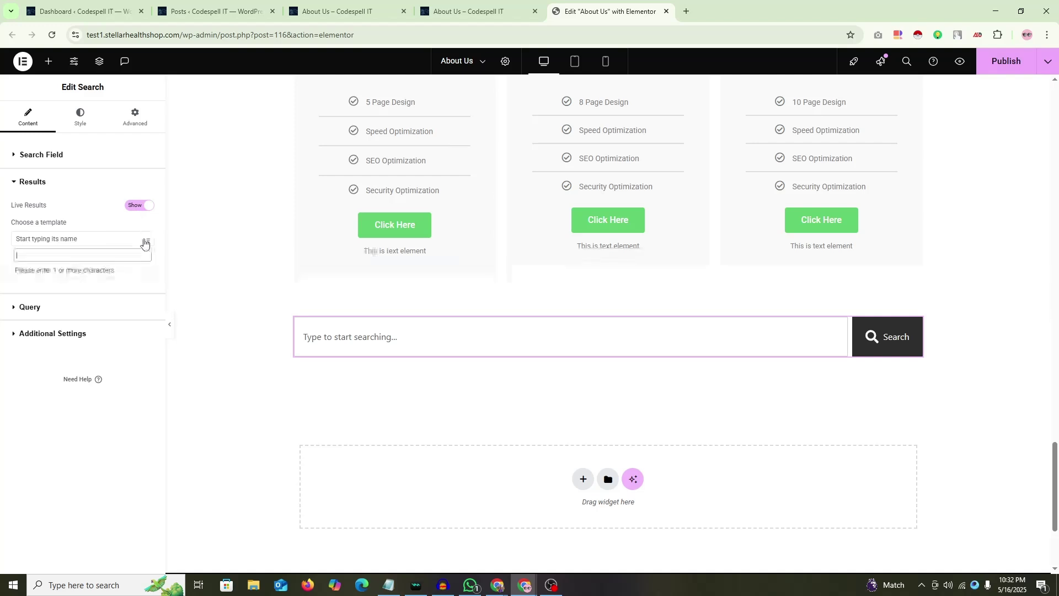
pyautogui.click(140, 205)
pyautogui.click(42, 190)
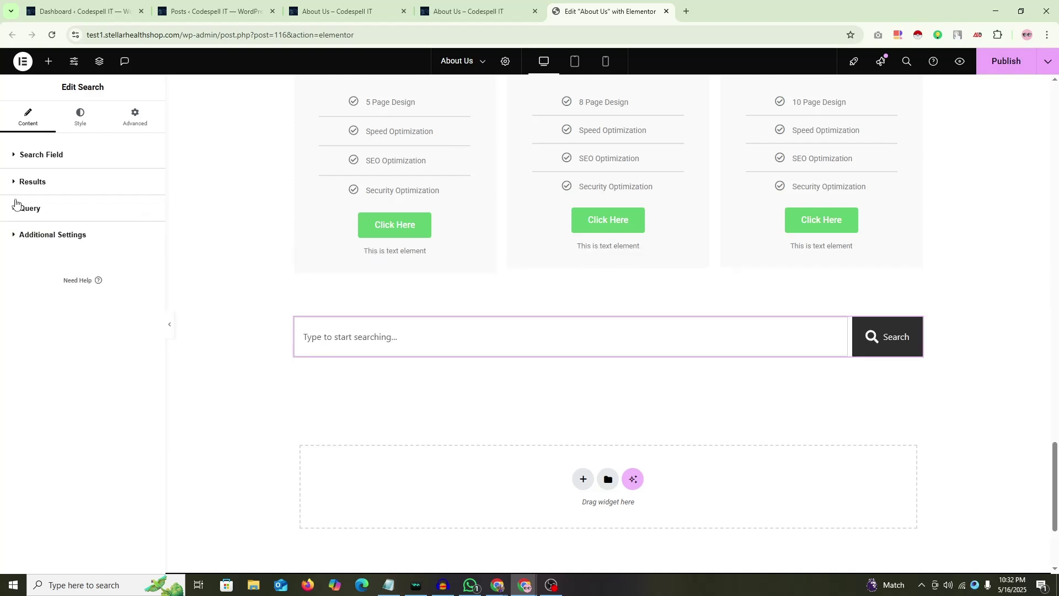
# Step: Set the search Query Source to Posts
pyautogui.click(30, 212)
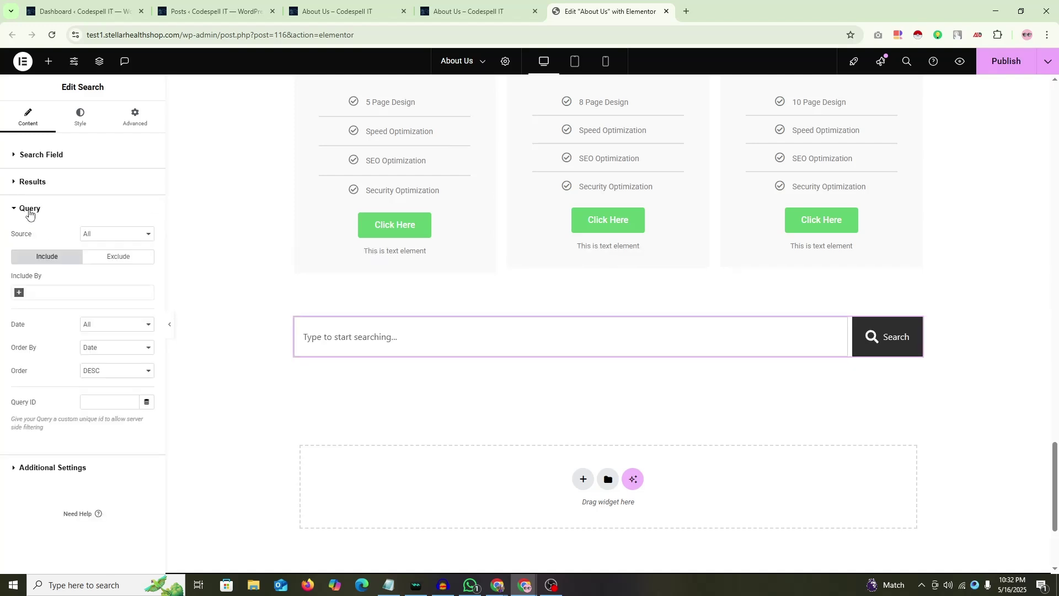
pyautogui.click(113, 234)
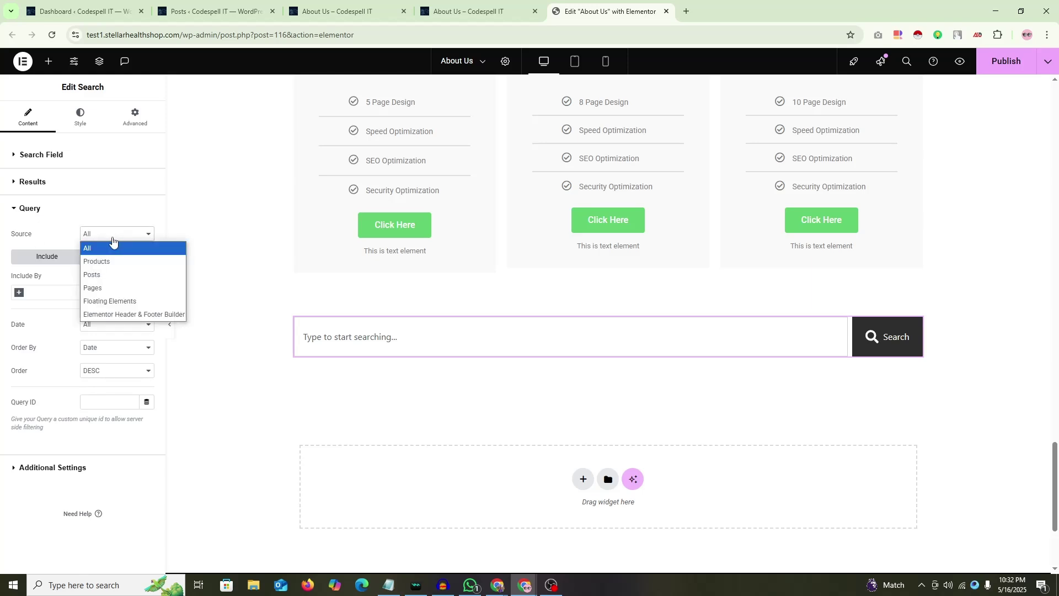
pyautogui.click(111, 274)
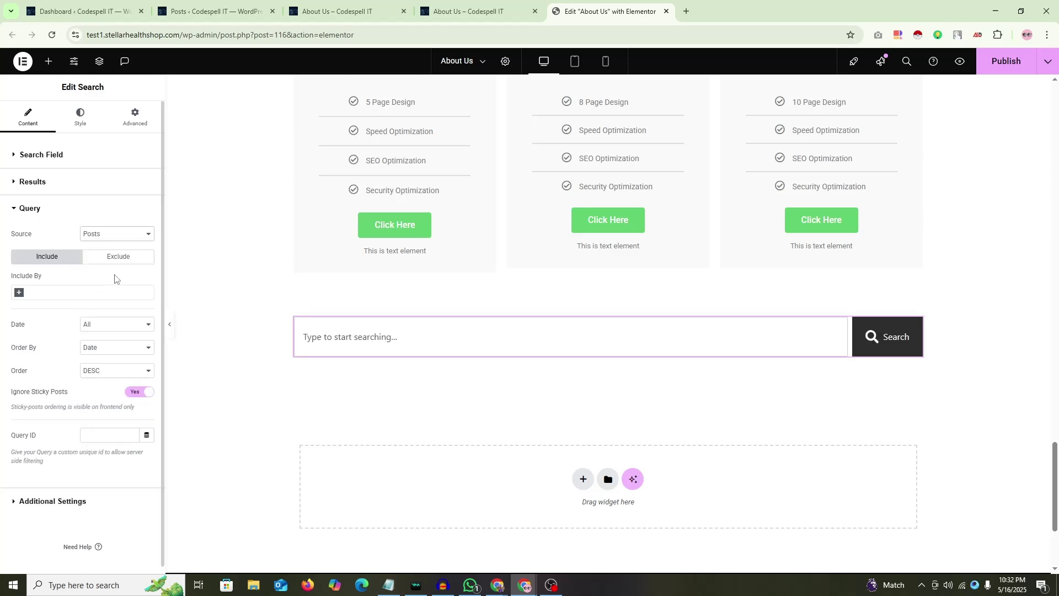
pyautogui.click(127, 235)
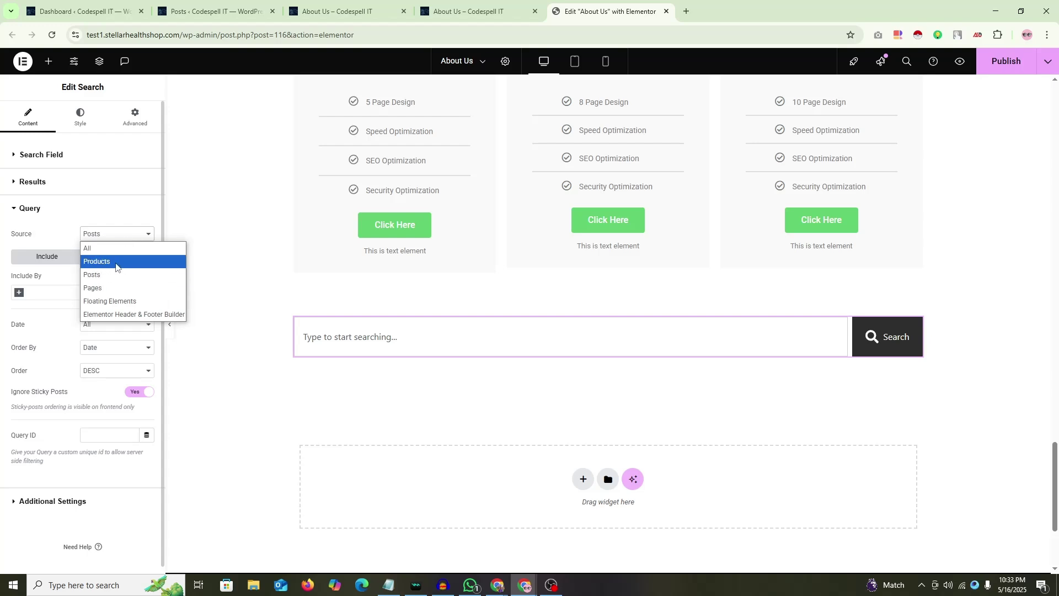
pyautogui.click(97, 278)
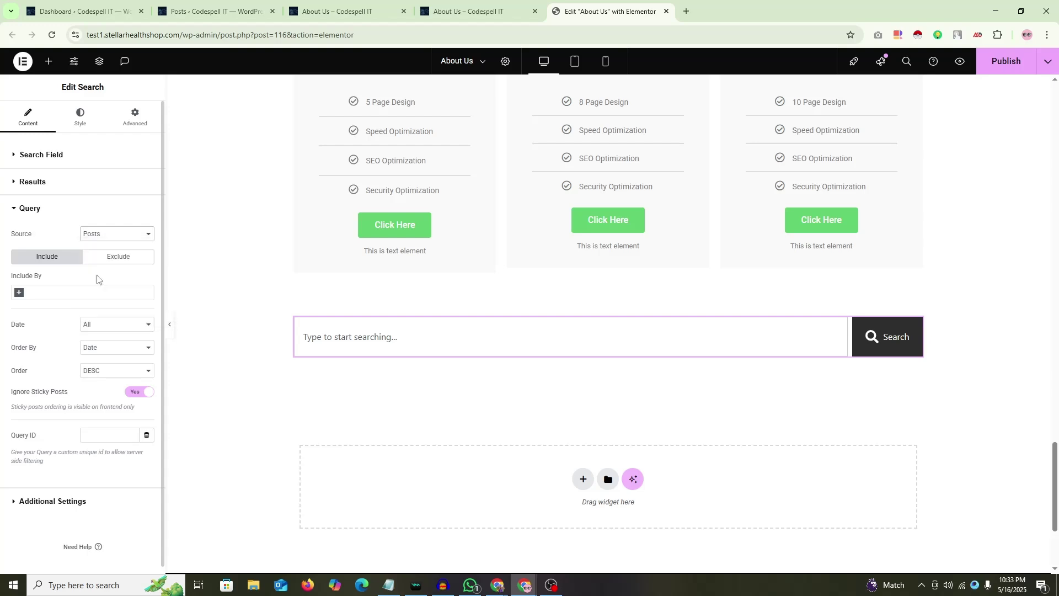
# Step: Recheck the Results settings, leaving Live Results turned off
pyautogui.click(15, 183)
pyautogui.click(138, 206)
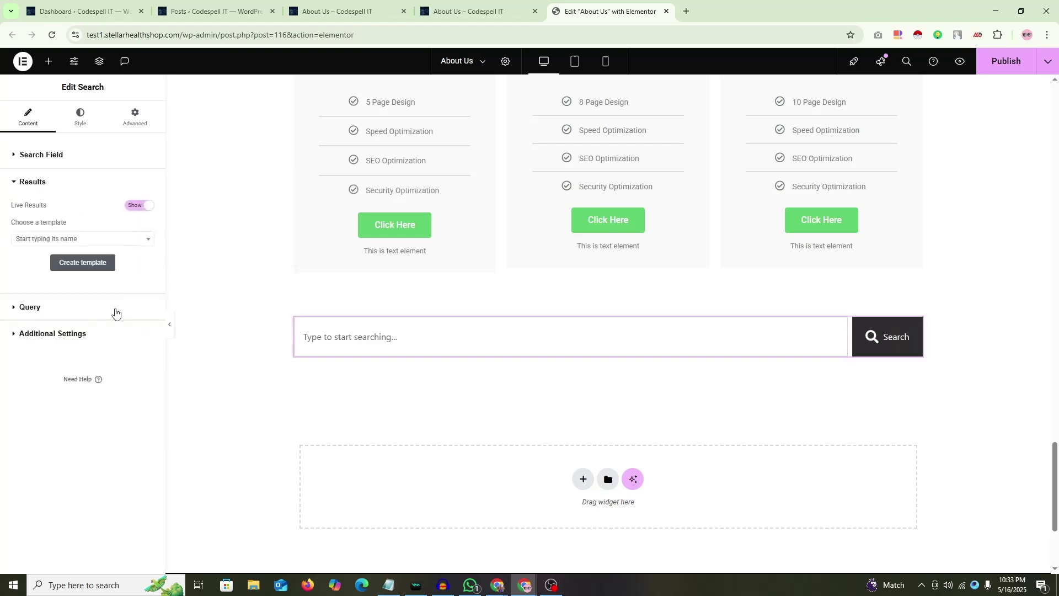
pyautogui.click(94, 239)
pyautogui.click(52, 206)
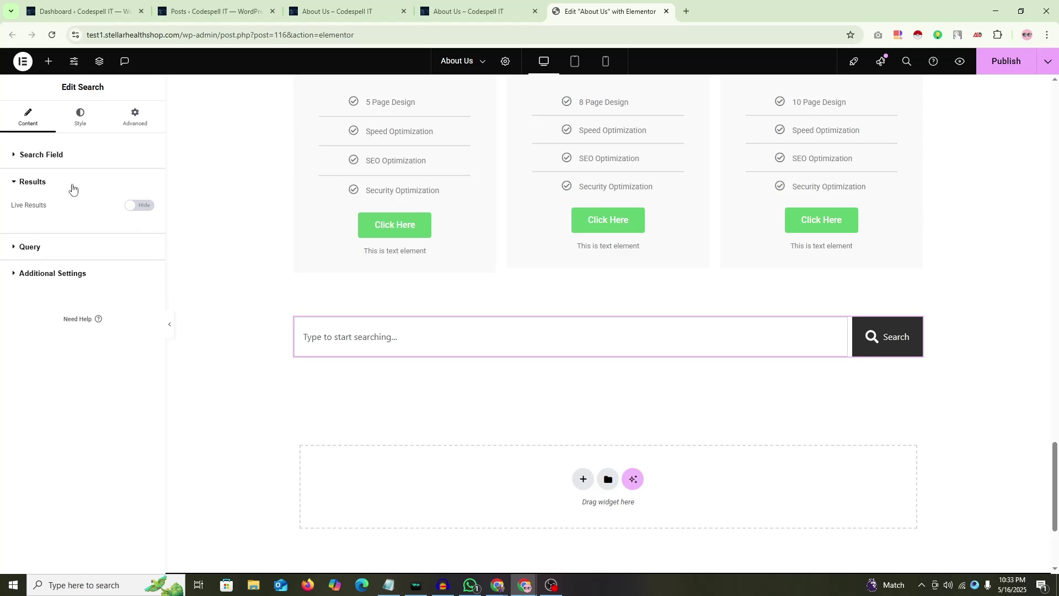
pyautogui.click(16, 185)
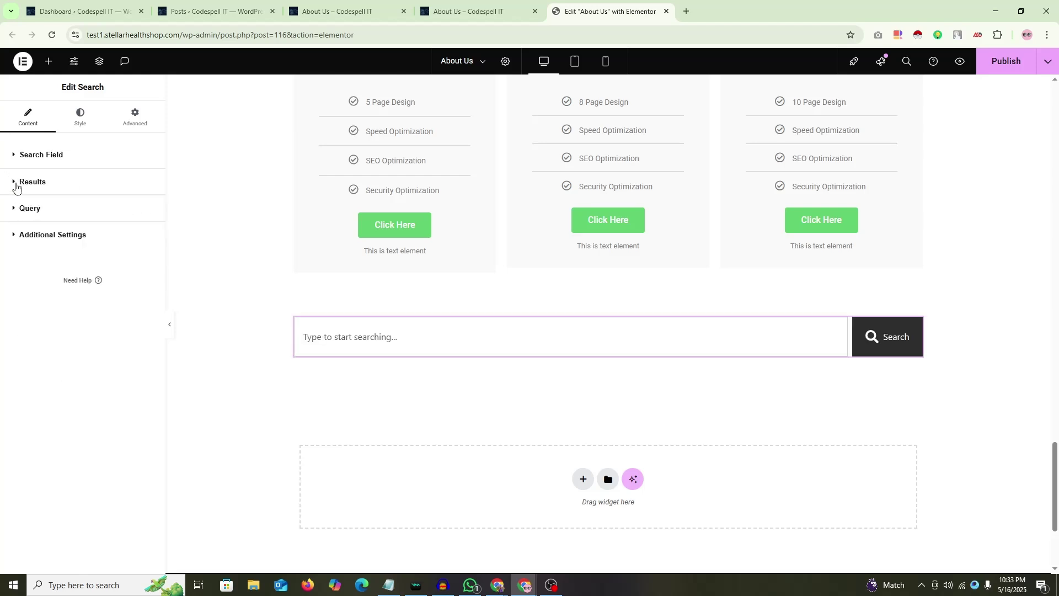
# Step: Inspect the pagination settings, then add a new section below the search bar
pyautogui.click(24, 237)
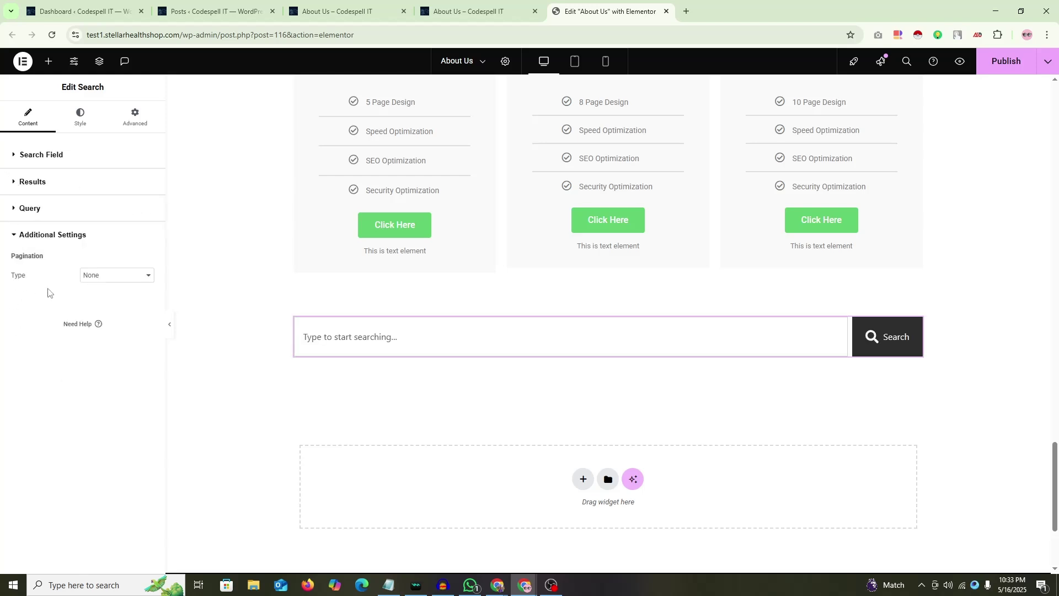
pyautogui.click(25, 236)
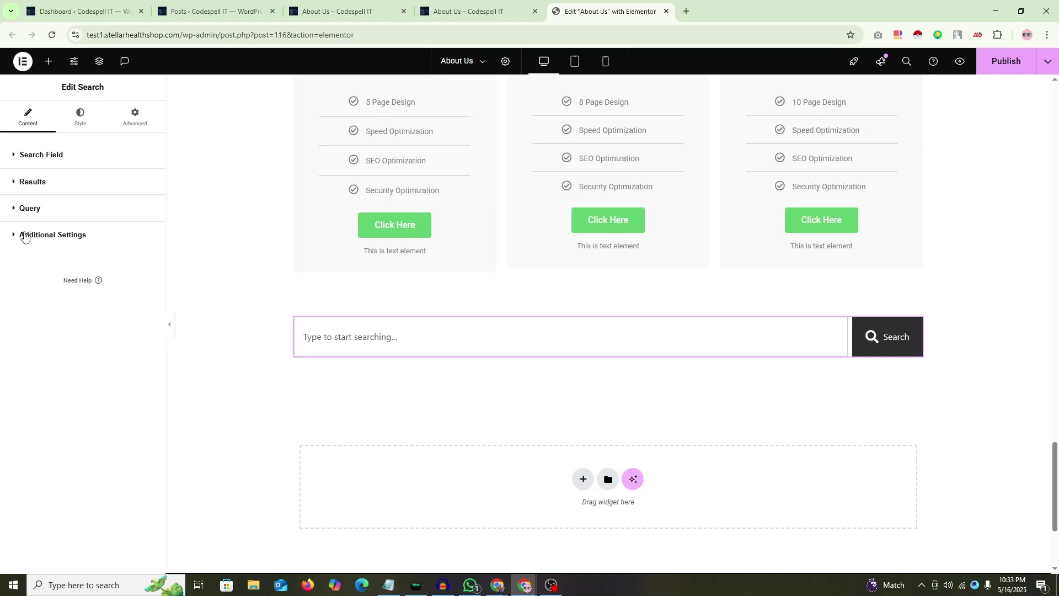
pyautogui.click(24, 237)
pyautogui.click(24, 237)
pyautogui.scroll(20, 461, 255)
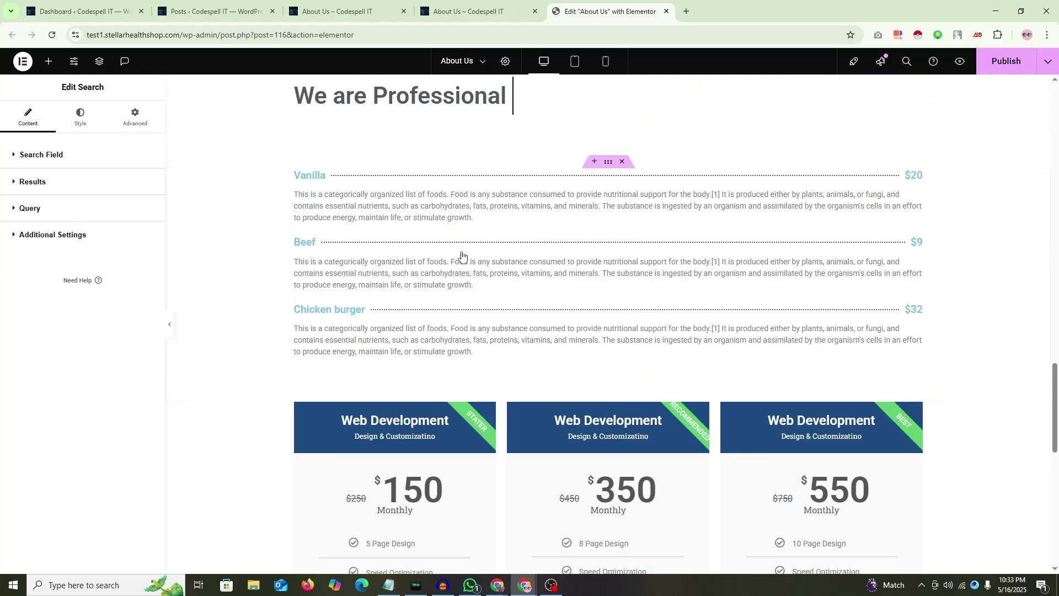
pyautogui.scroll(-20, 703, 271)
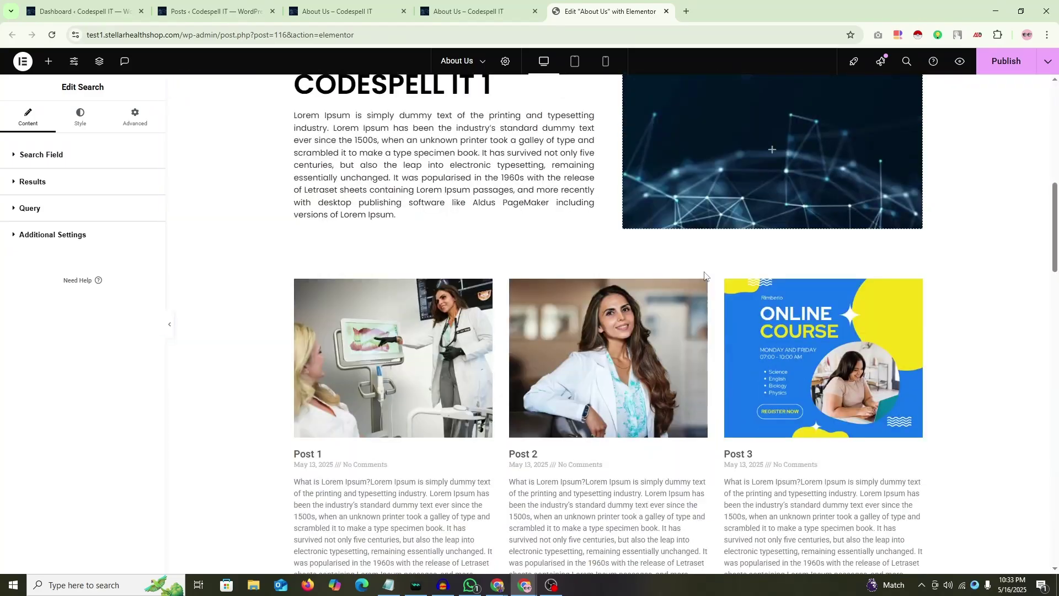
pyautogui.scroll(8, 711, 274)
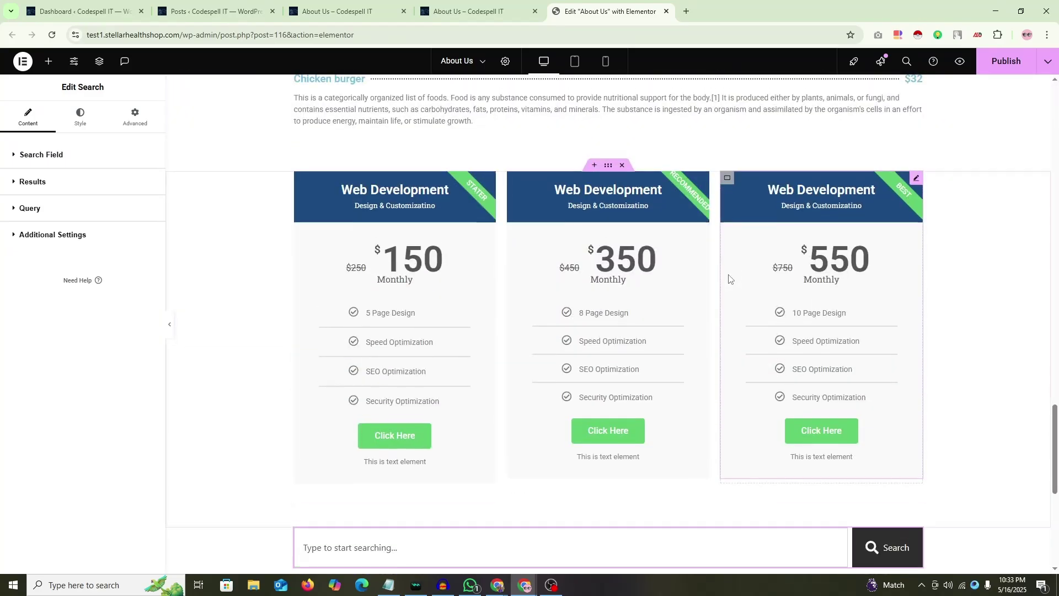
pyautogui.scroll(-4, 722, 275)
pyautogui.scroll(12, 718, 272)
pyautogui.scroll(-15, 508, 260)
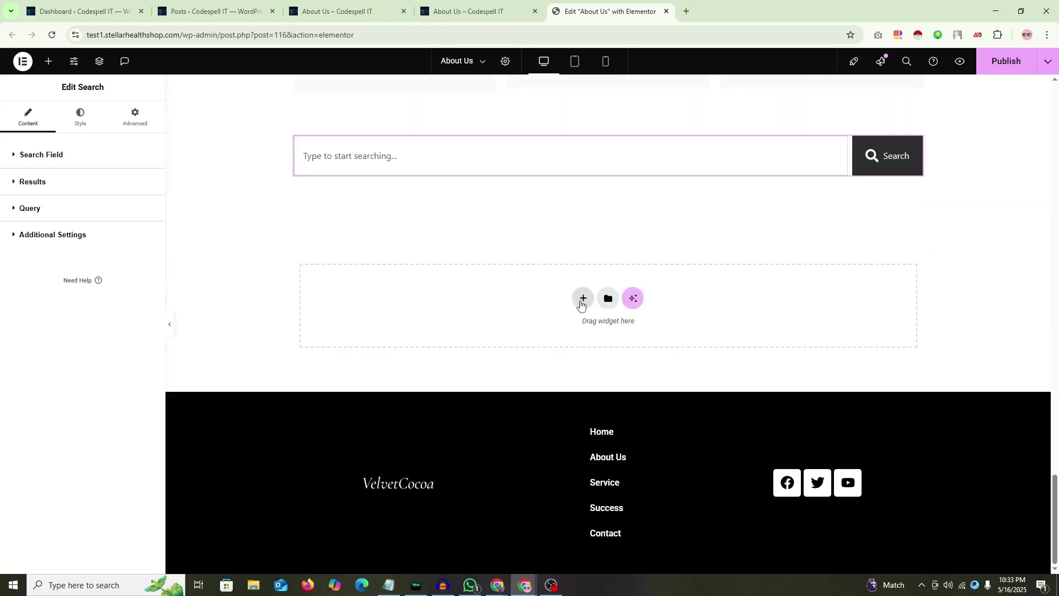
pyautogui.click(583, 298)
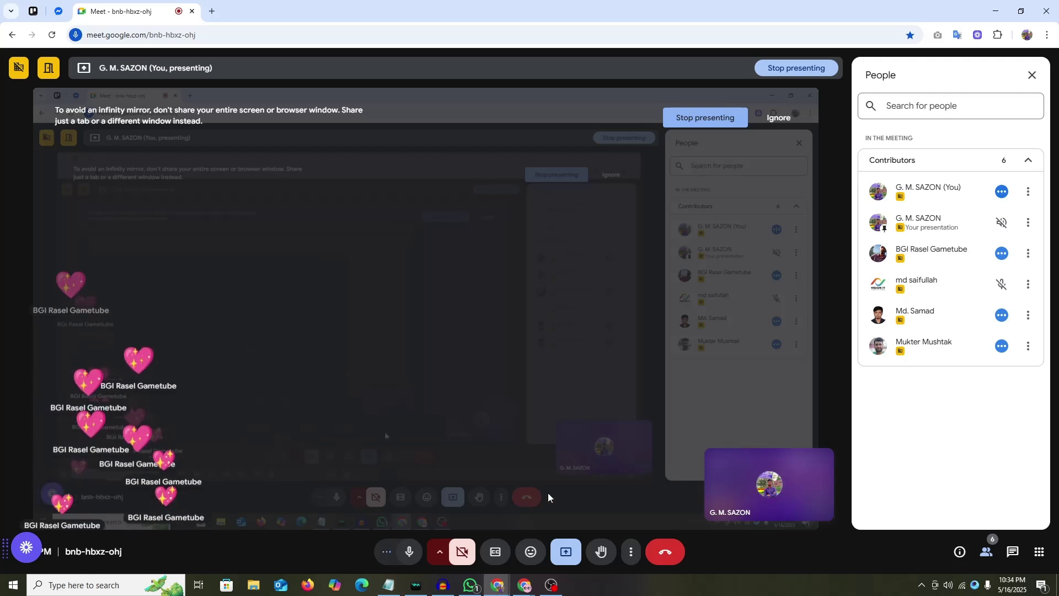
# Step: Bring the OBS Studio window to the front from the taskbar
pyautogui.click(553, 587)
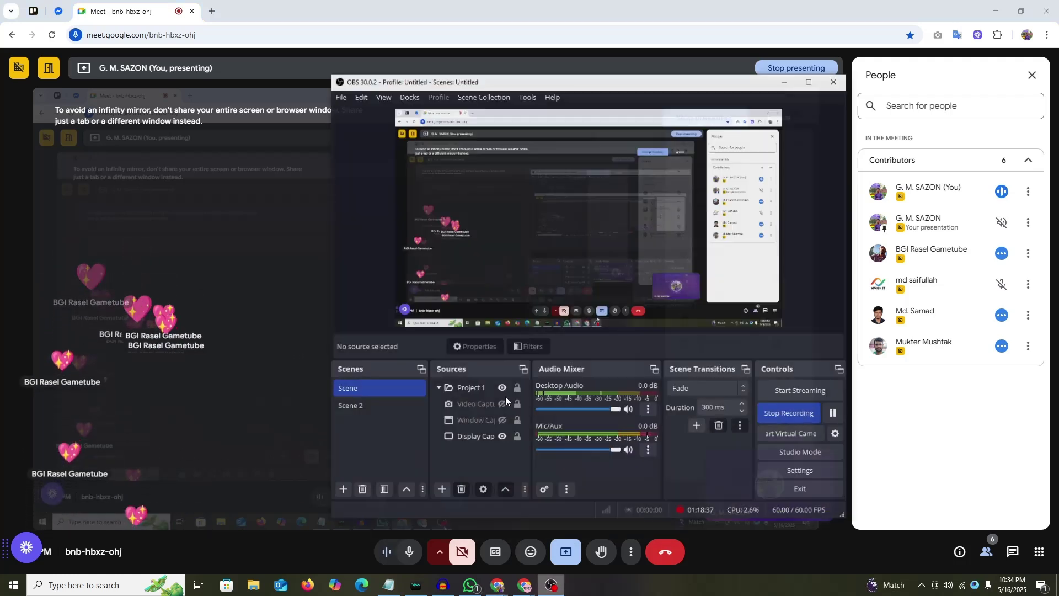